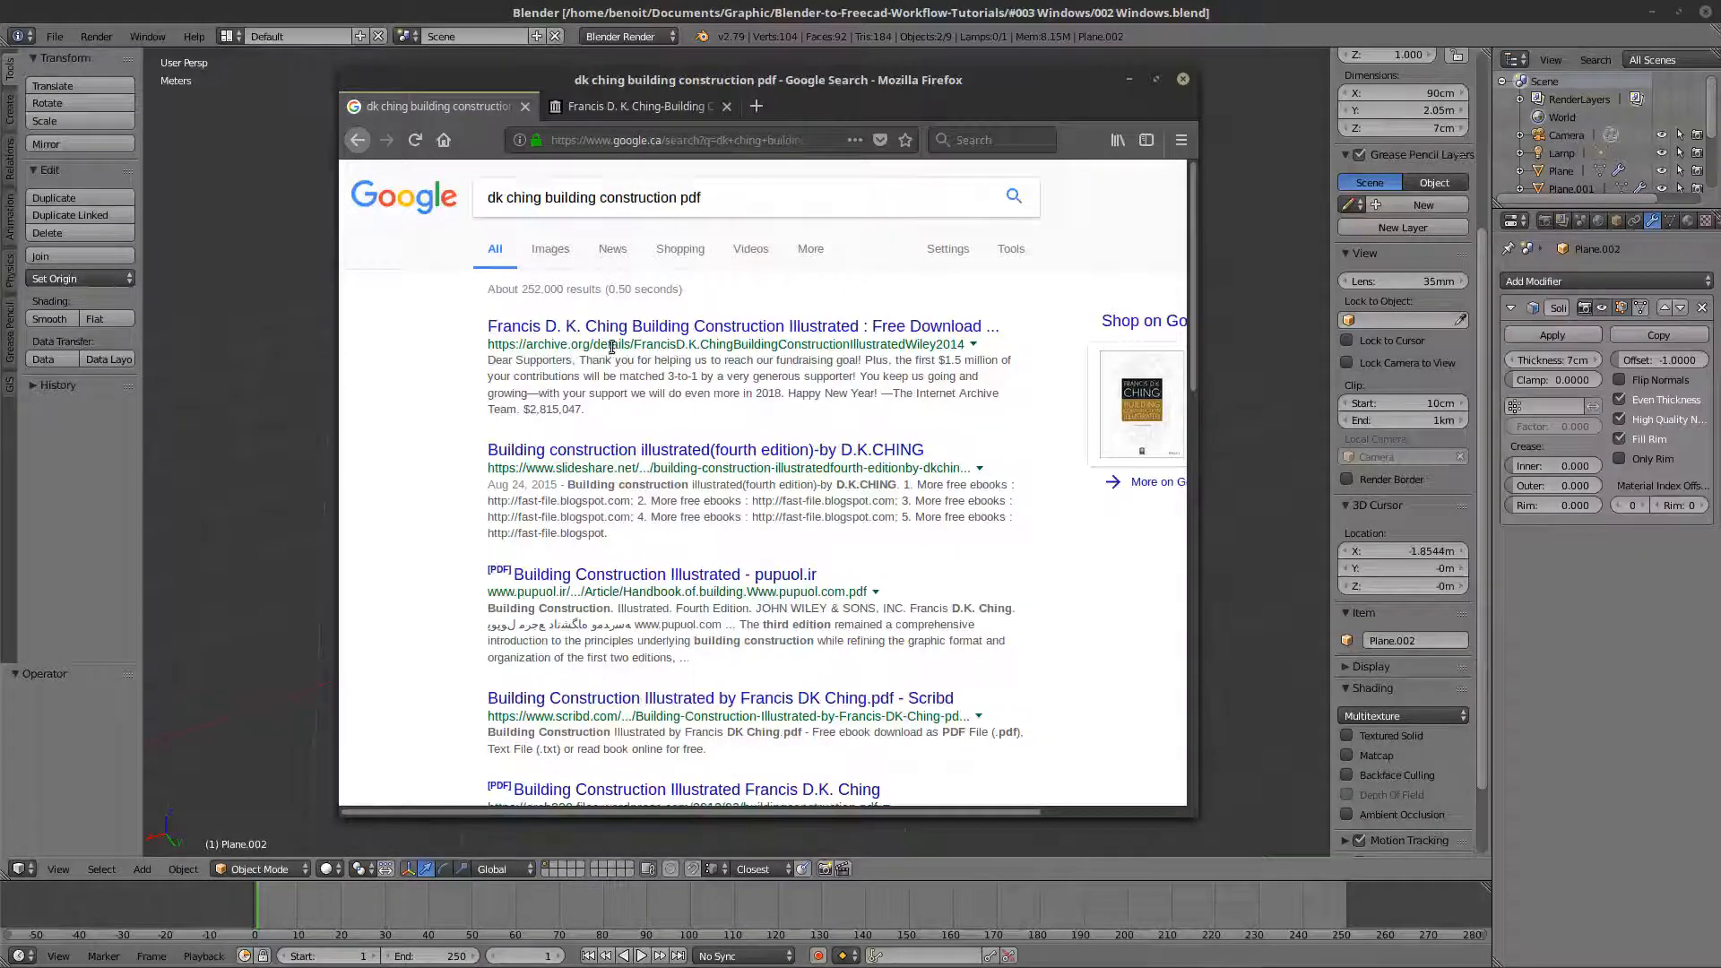
- Browse the Building Construction Illustrated PDF's Trees, Solar Shading and Building Codes sections, and return to Blender
click(622, 105)
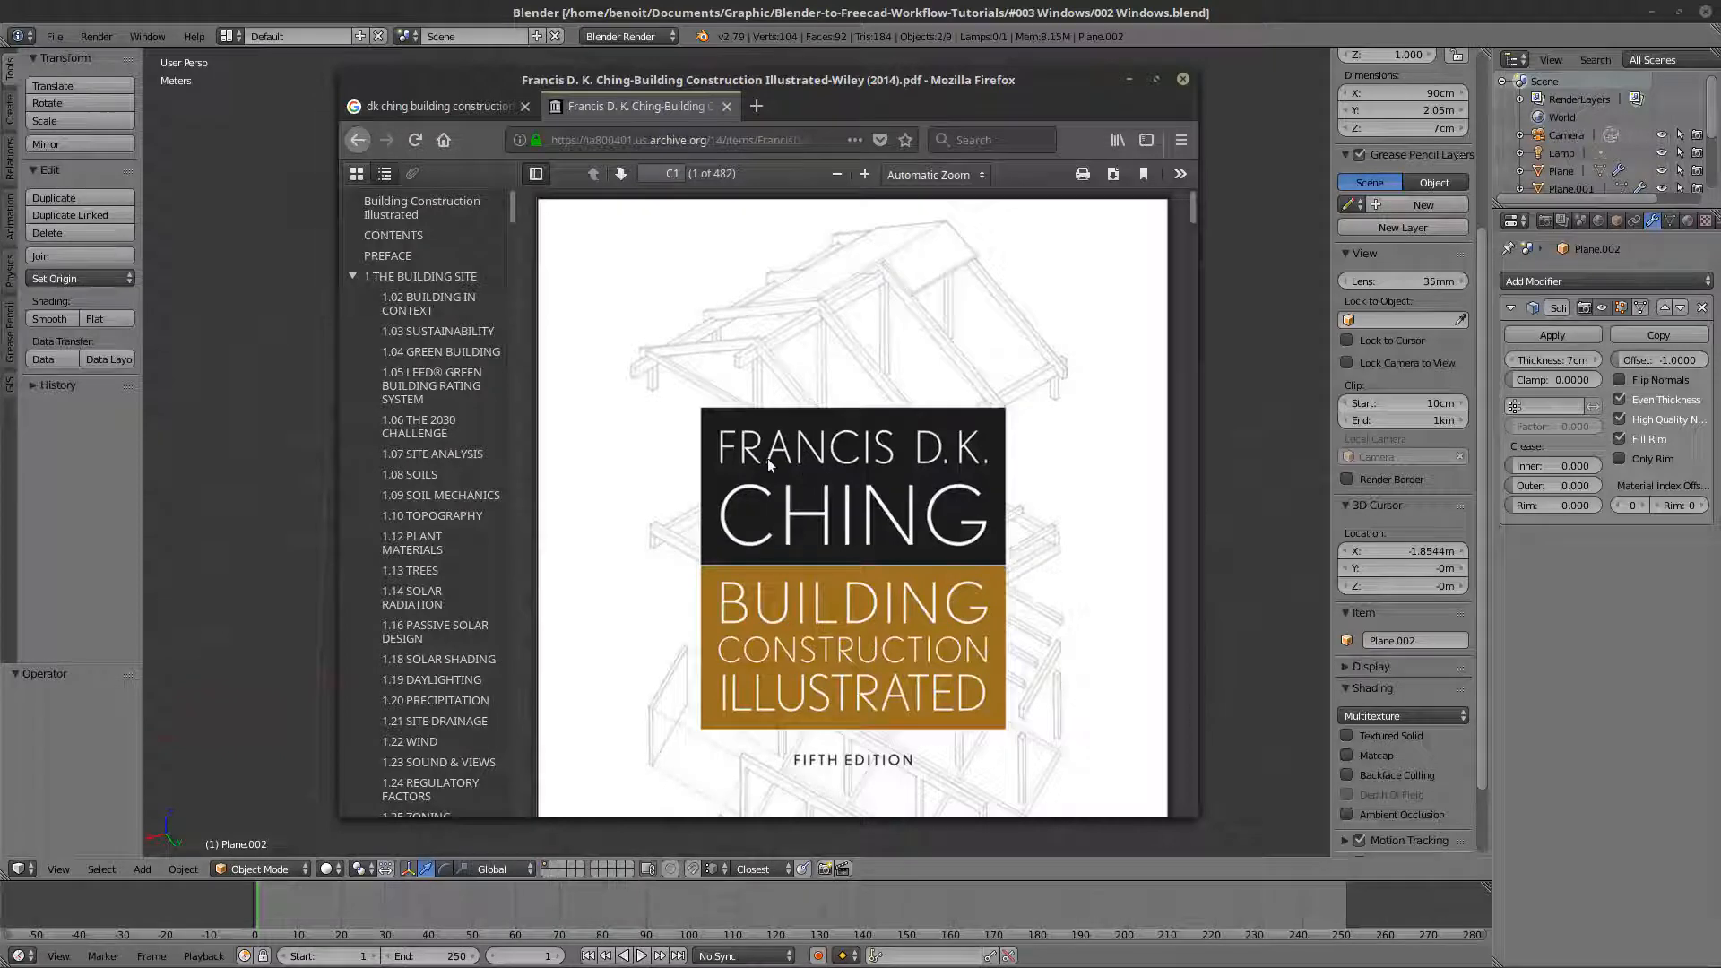
scroll(767, 459, down, 10)
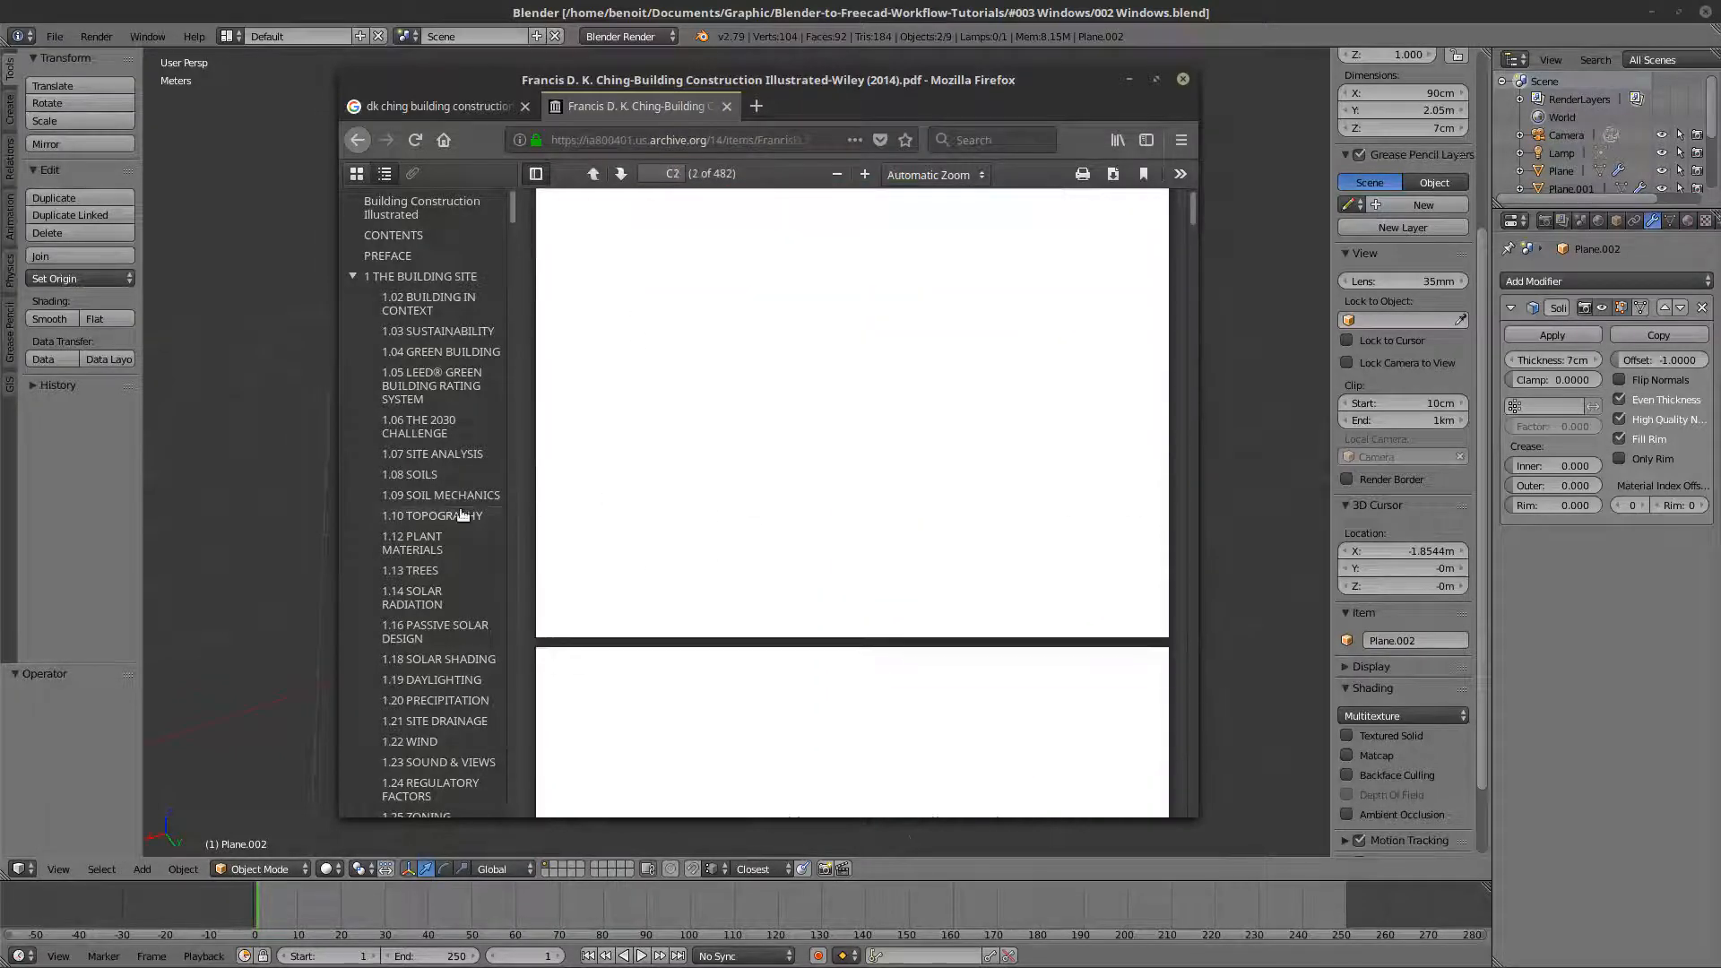
click(410, 570)
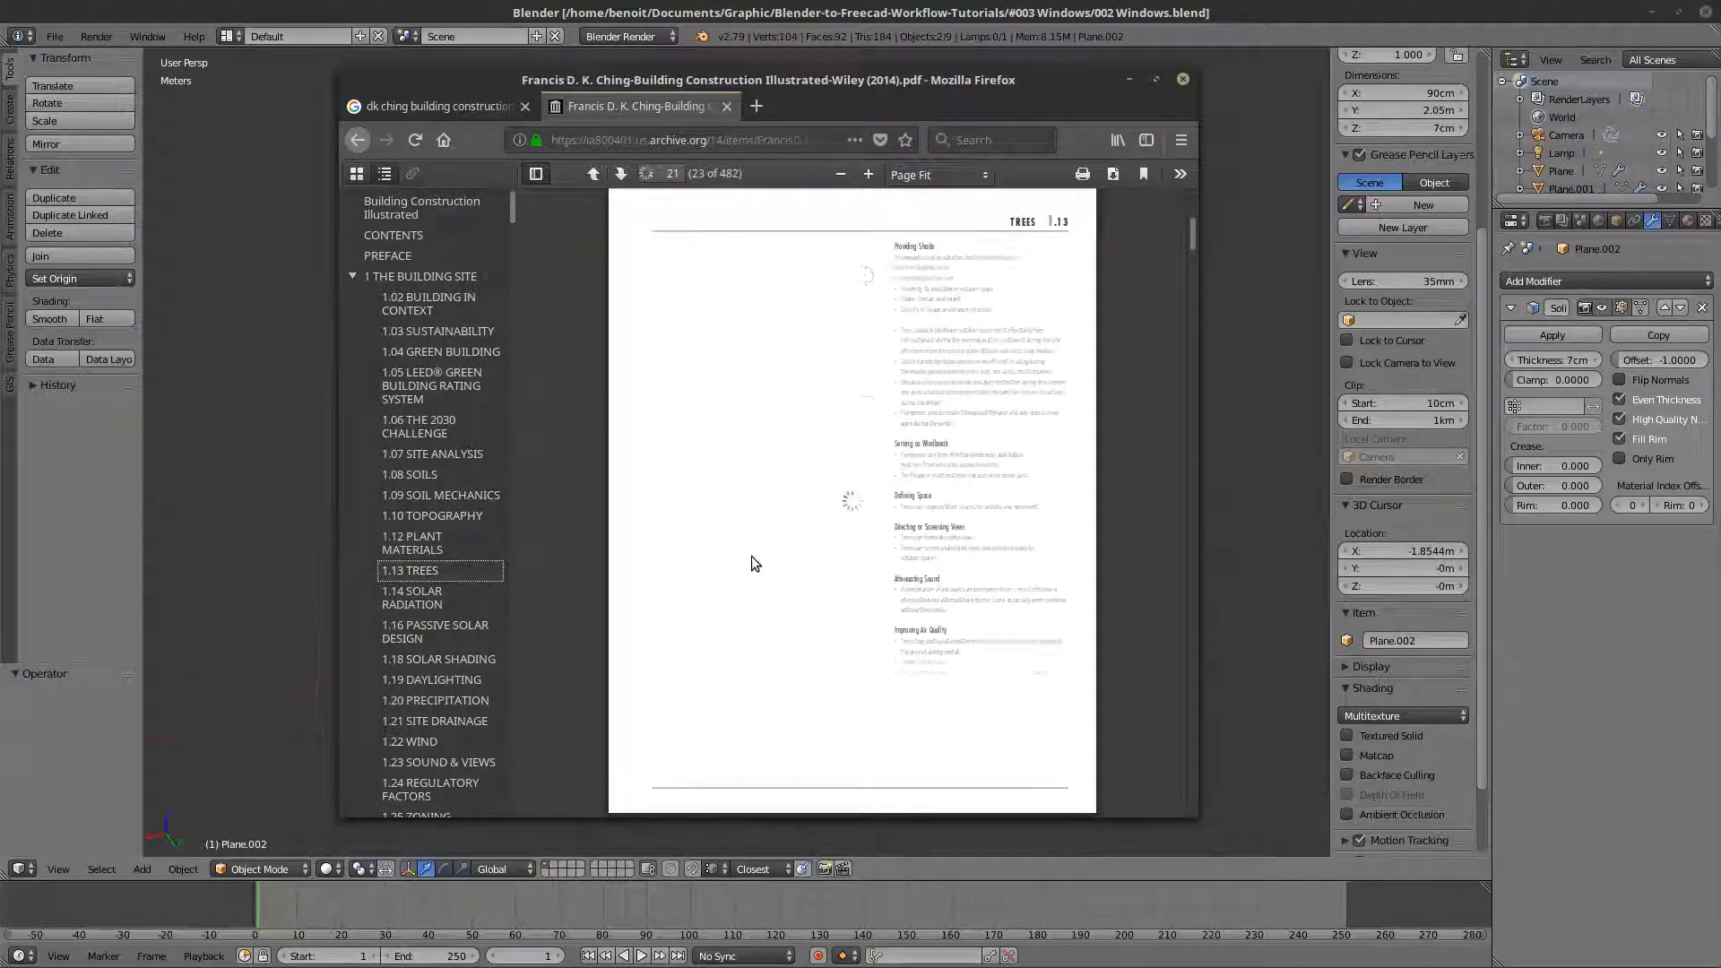
scroll(764, 545, down, 4)
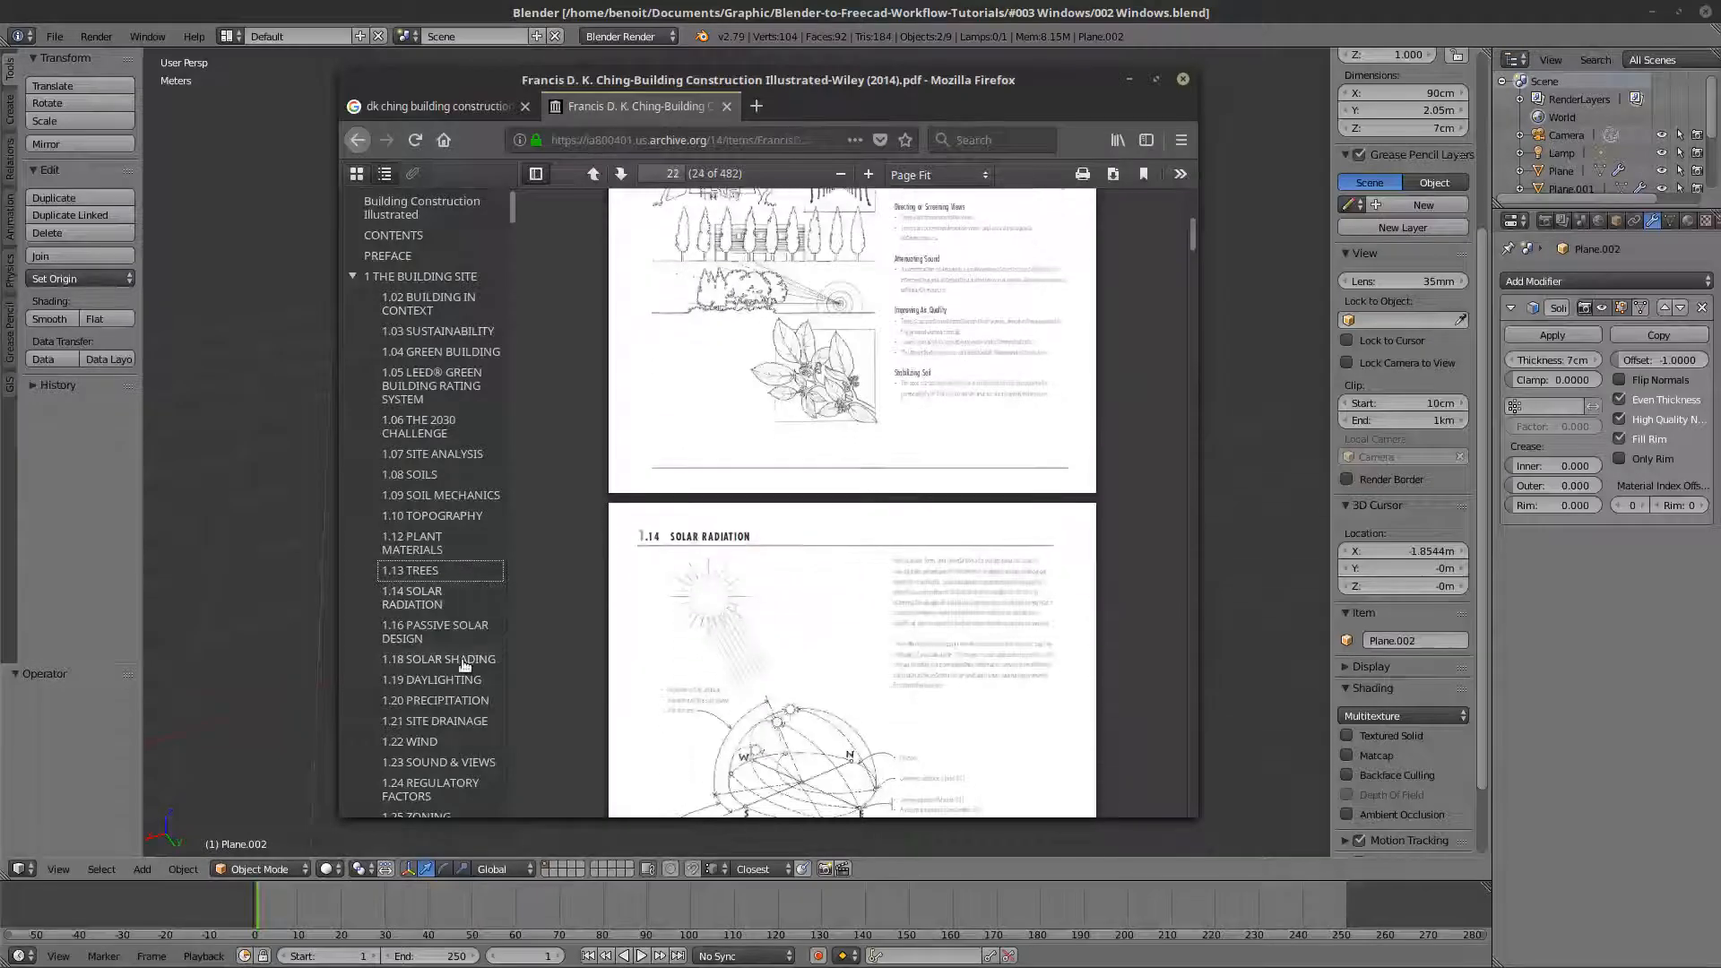
scroll(442, 547, down, 6)
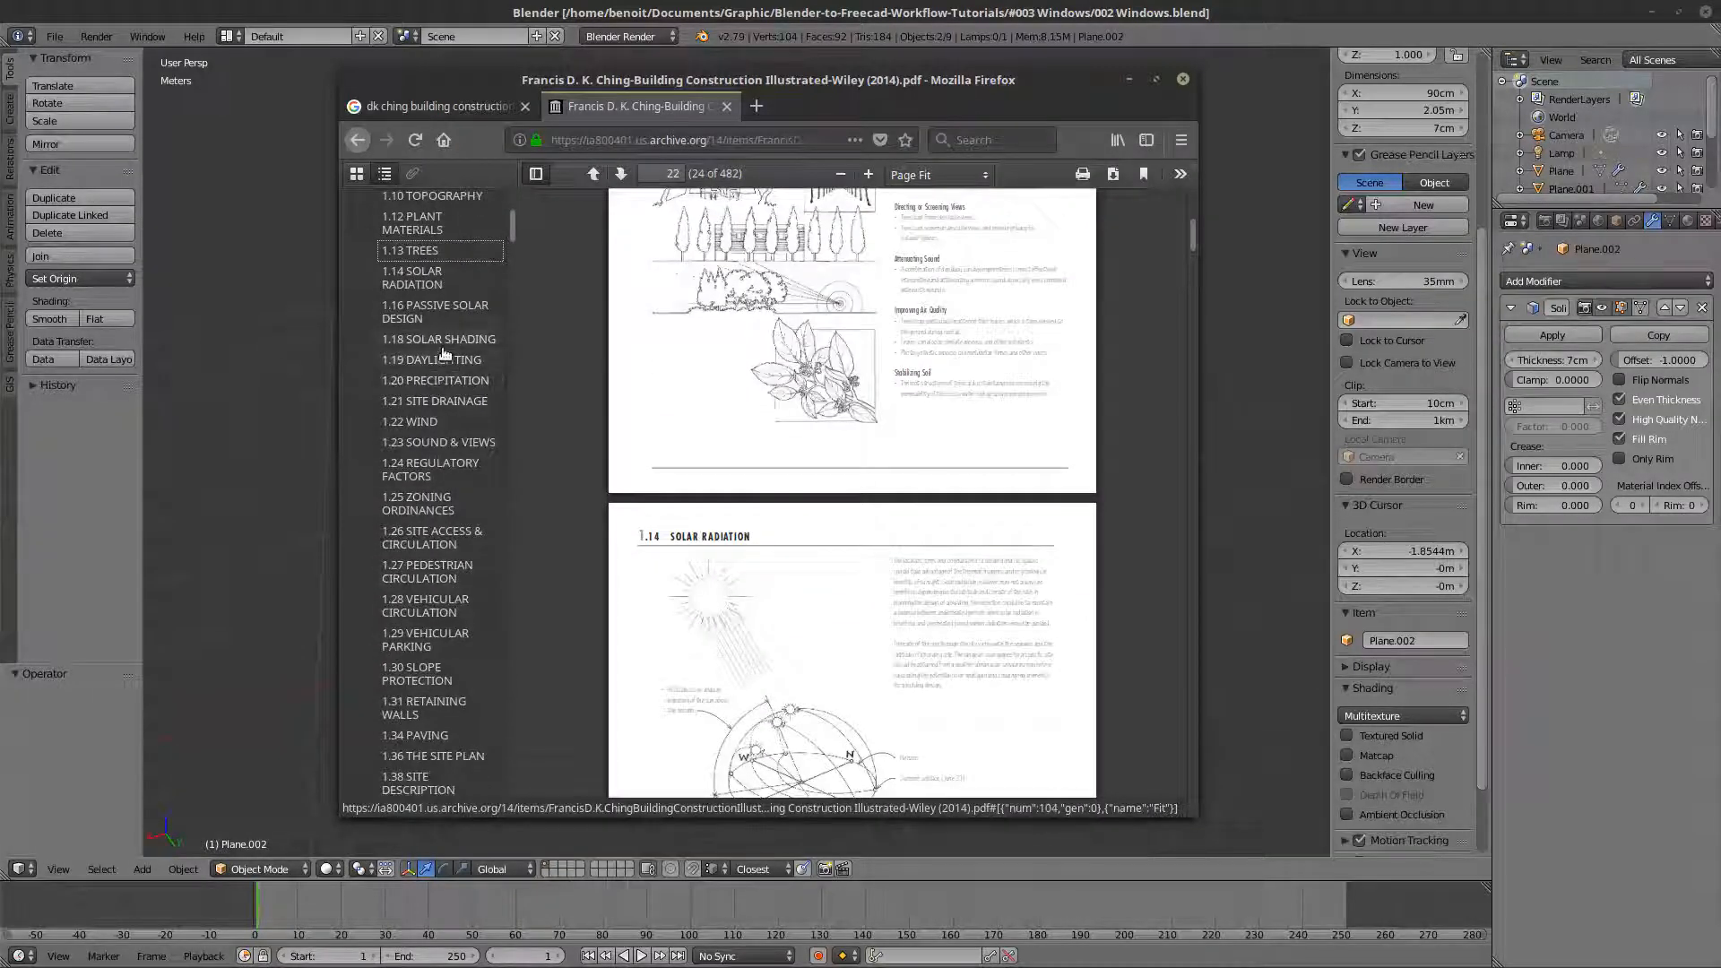
click(438, 338)
scroll(778, 527, down, 3)
scroll(778, 525, down, 5)
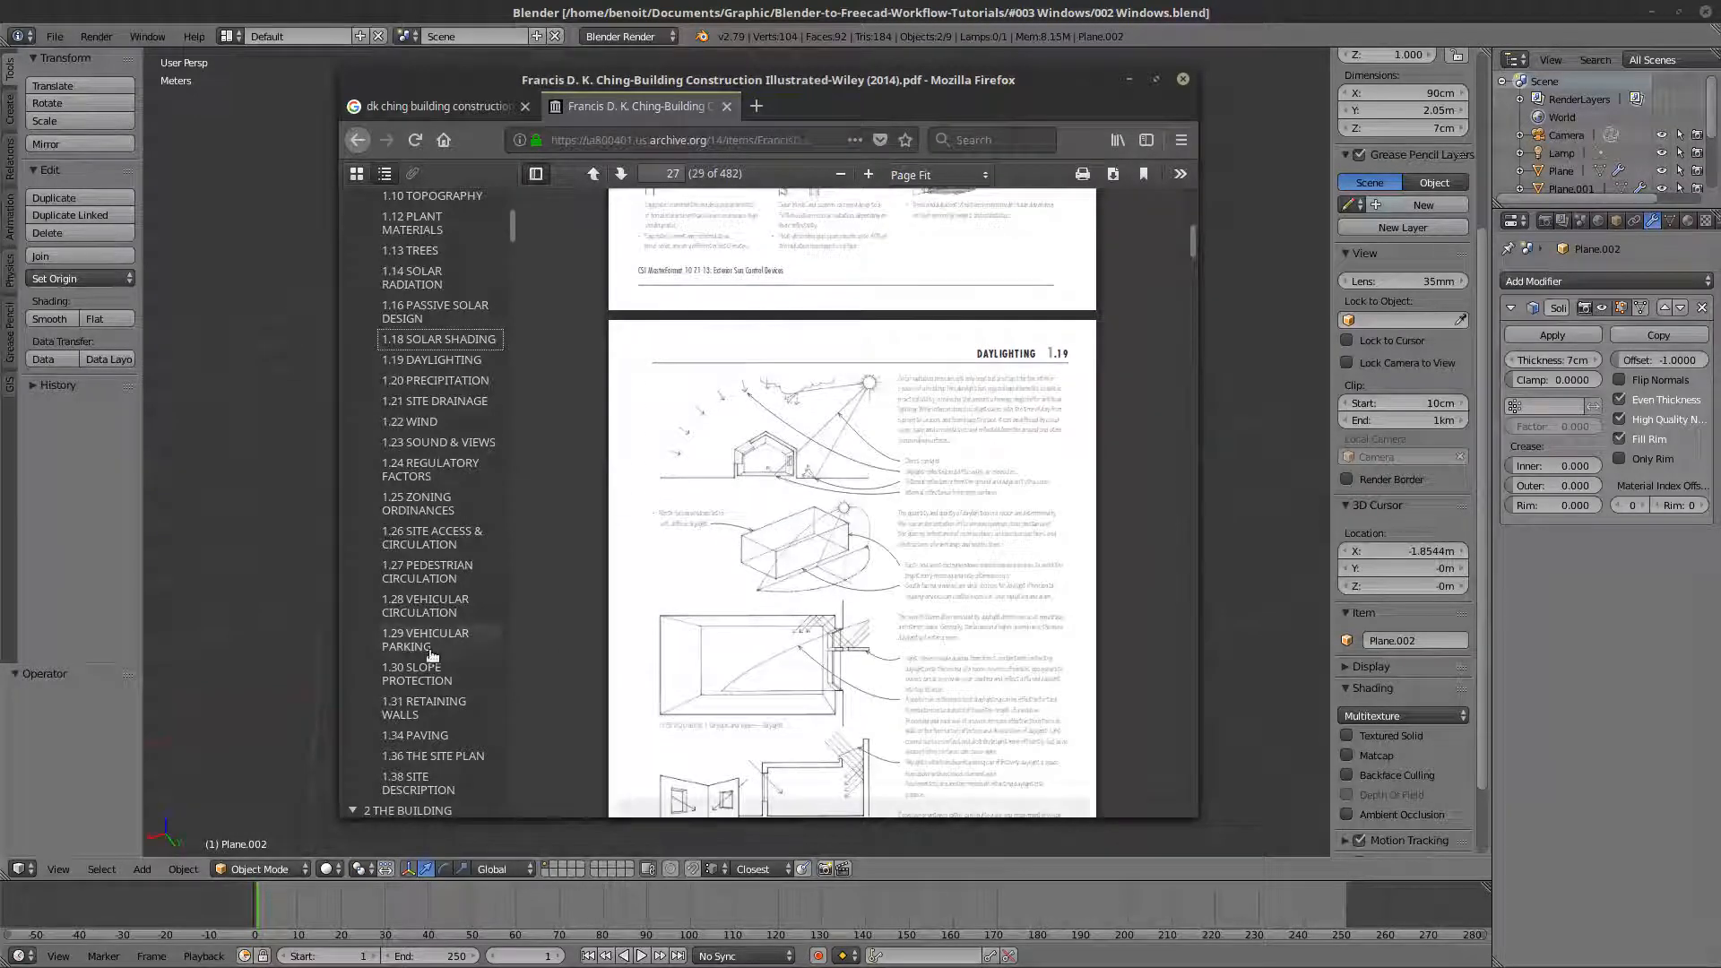
scroll(442, 646, down, 6)
click(431, 618)
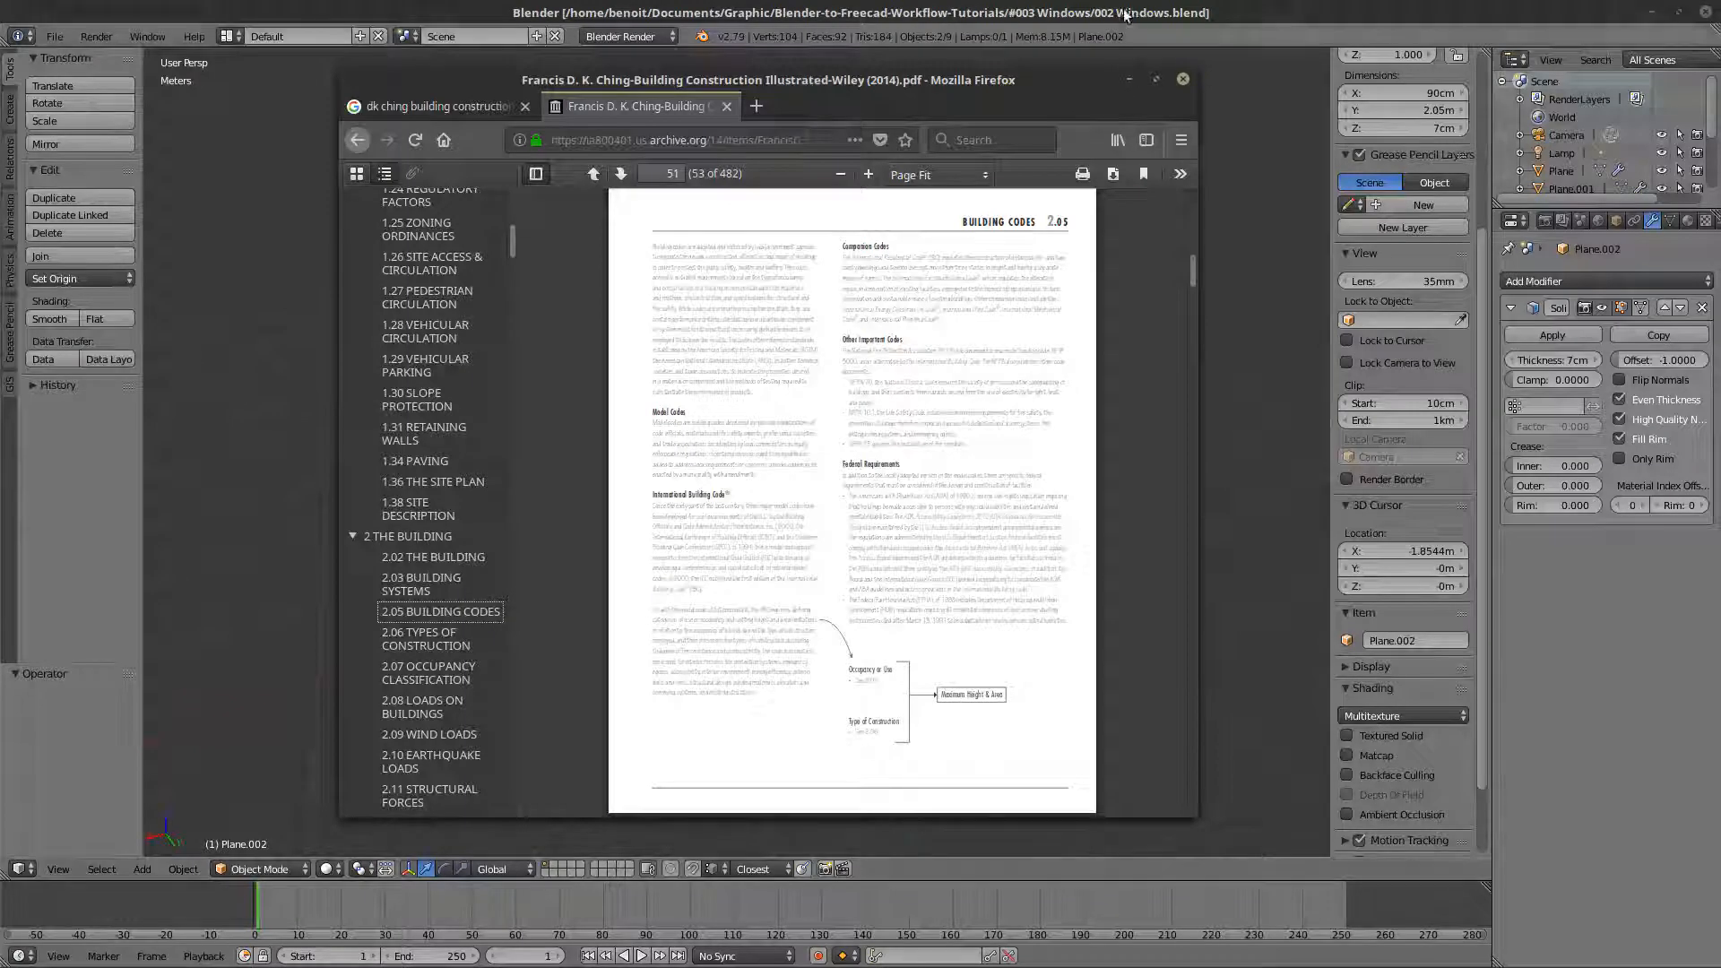
click(1127, 82)
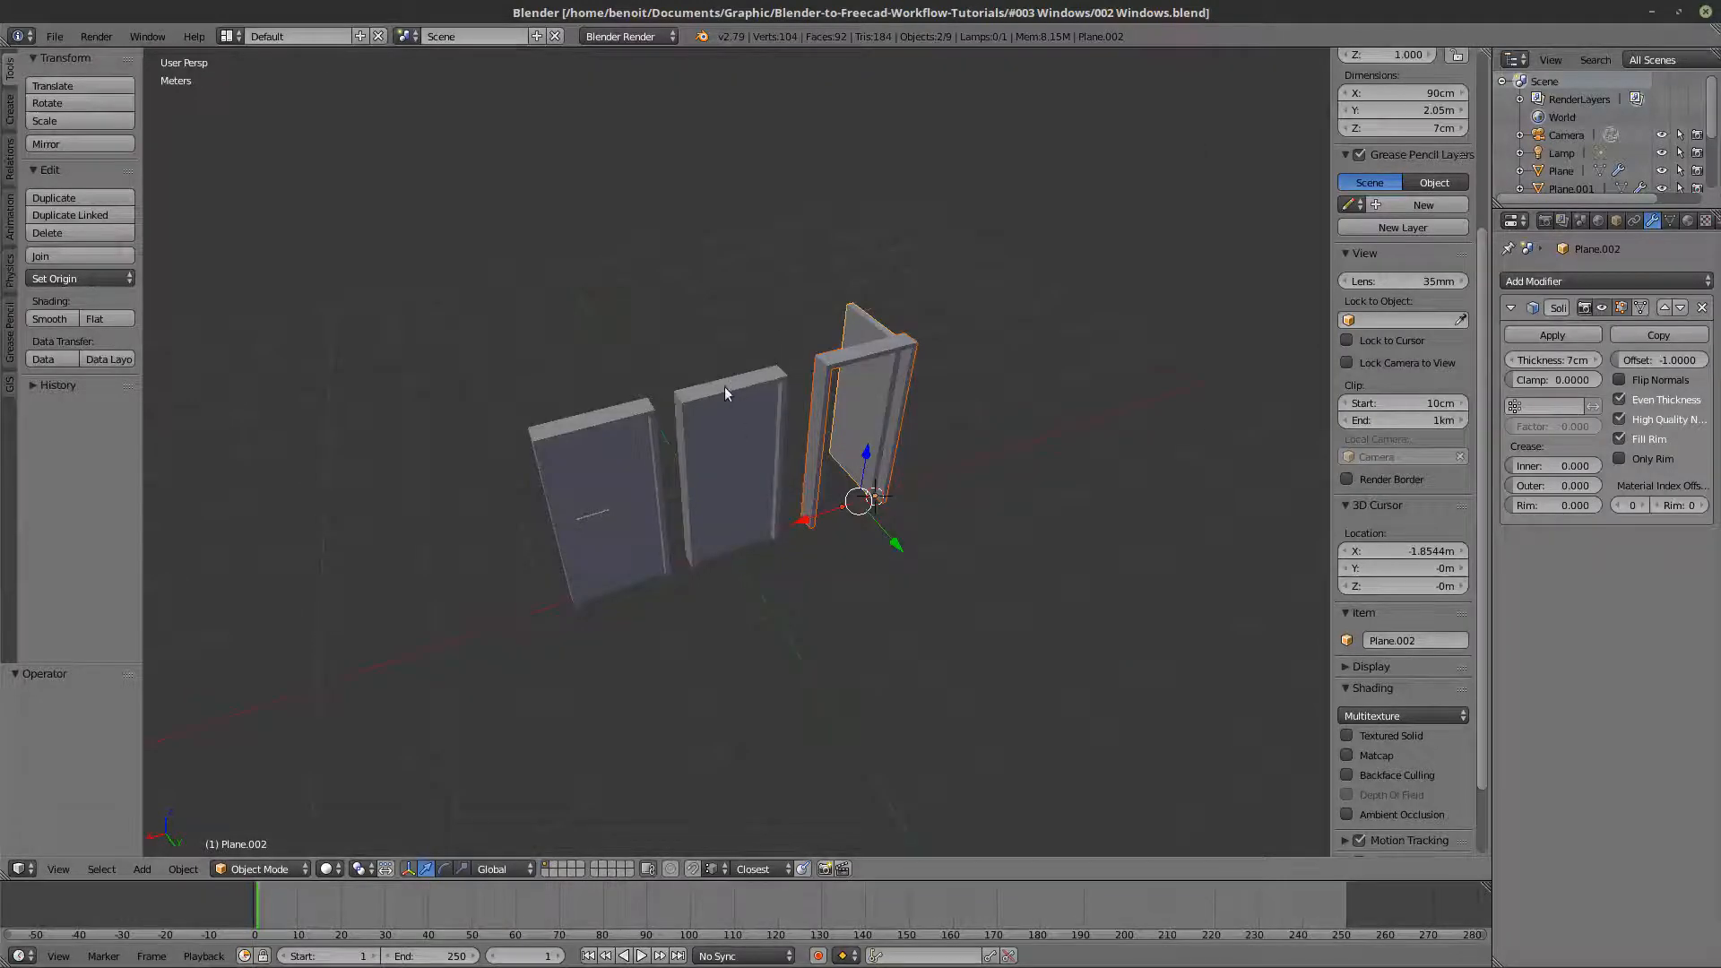
- Start the on-screen display of screencast keys
key(m)
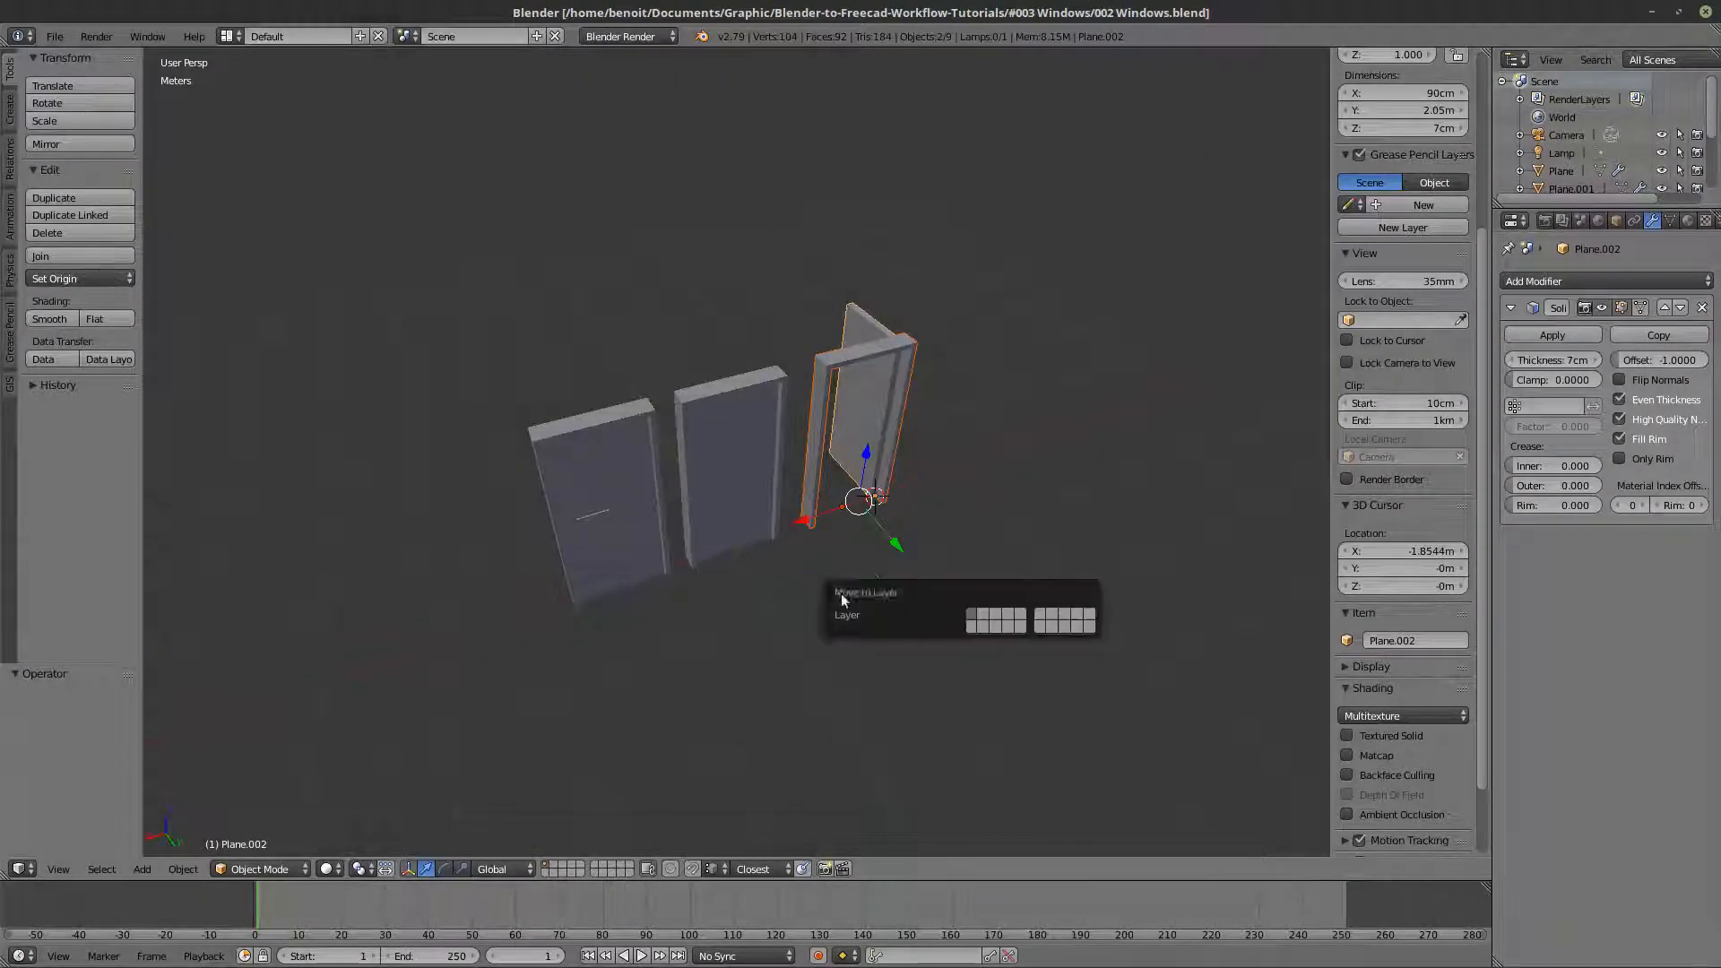
key(m)
scroll(1408, 756, down, 3)
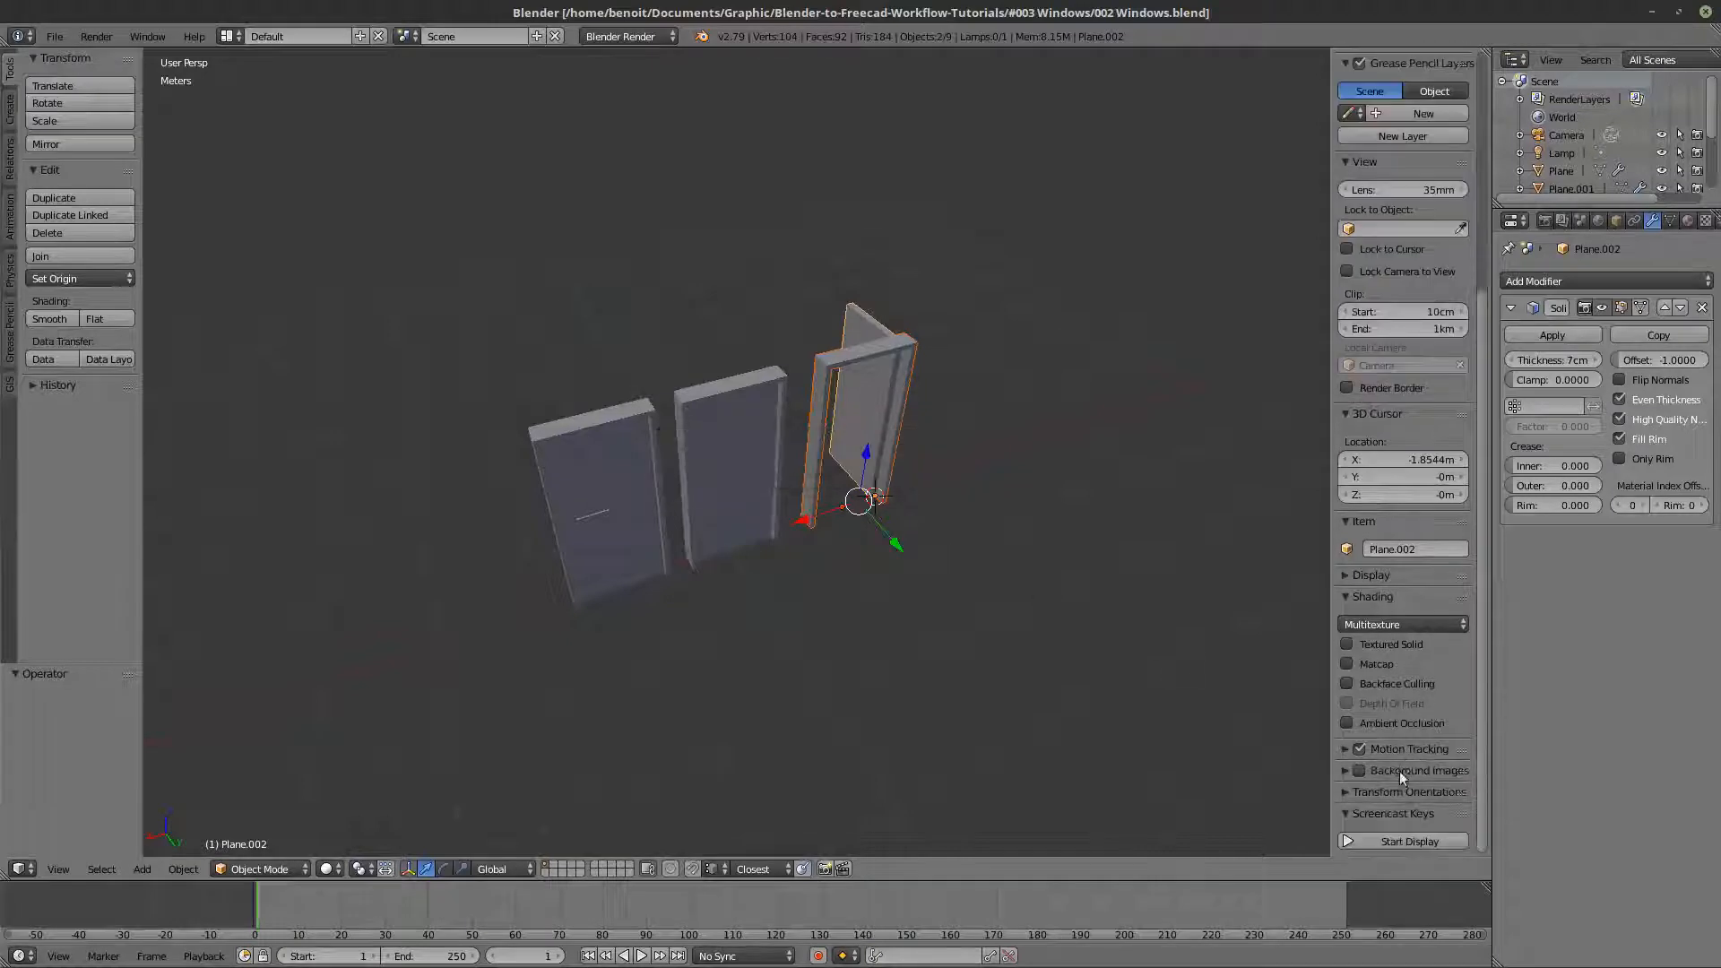
click(1408, 841)
key(m)
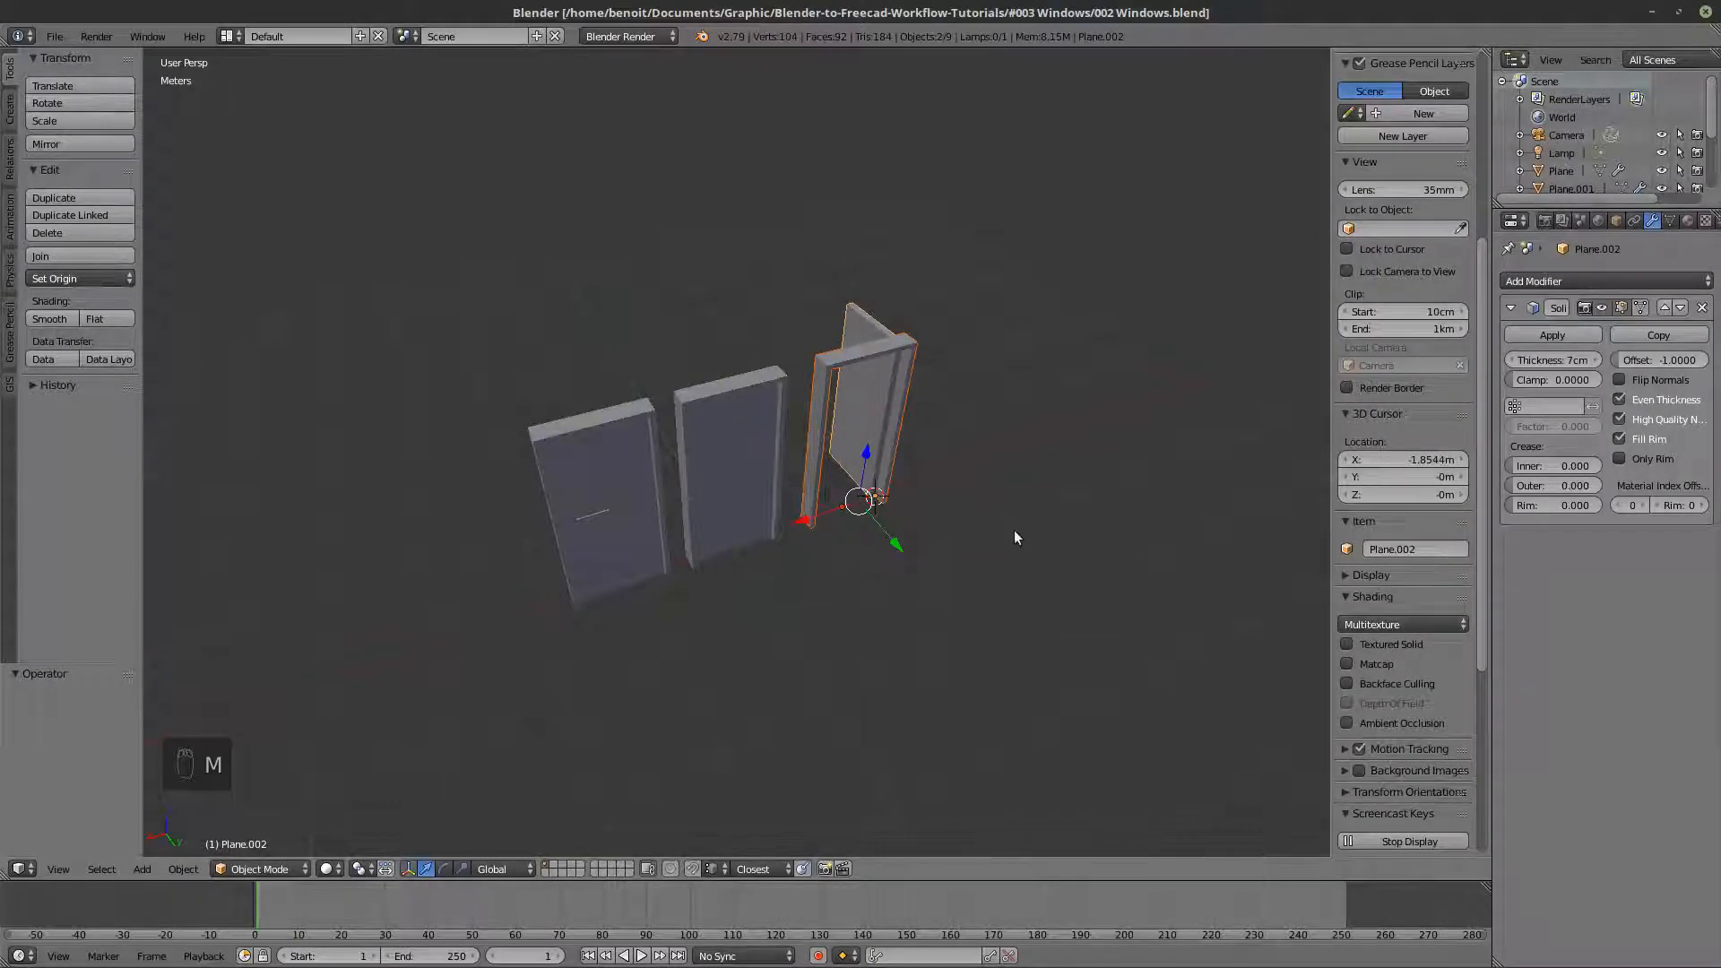
- Box-select the three doors and the small leftover panel and move them all to layer 11
key(b)
drag(975, 602, 644, 372)
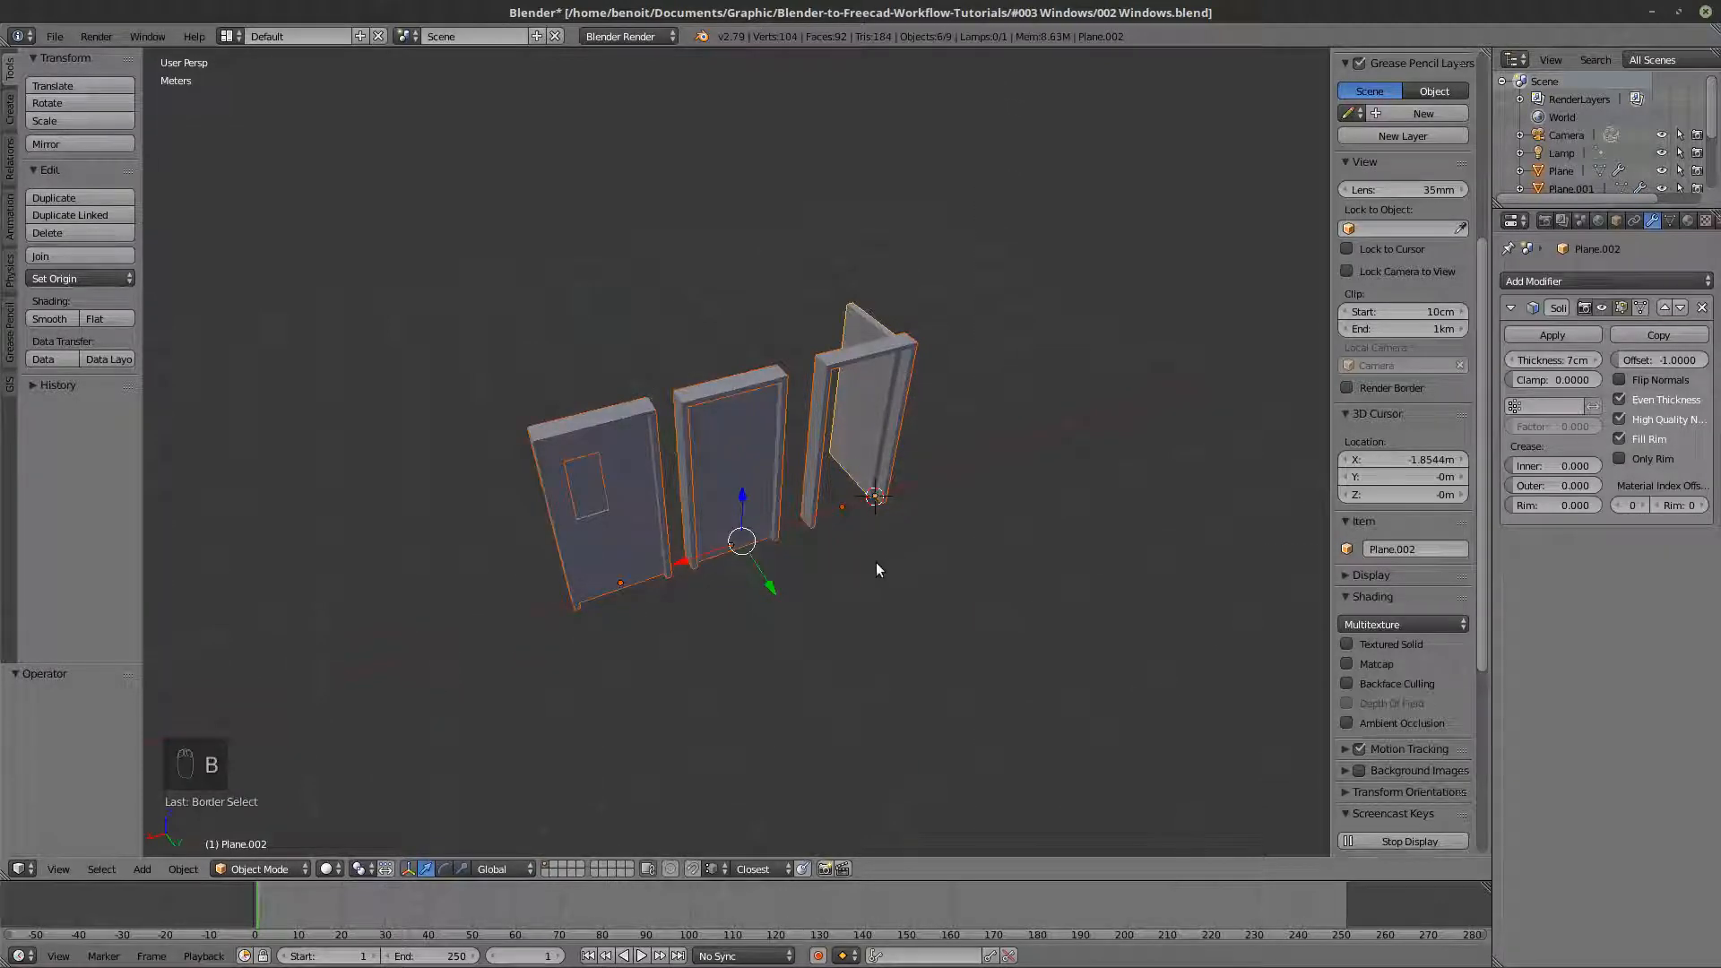
key(m)
click(991, 592)
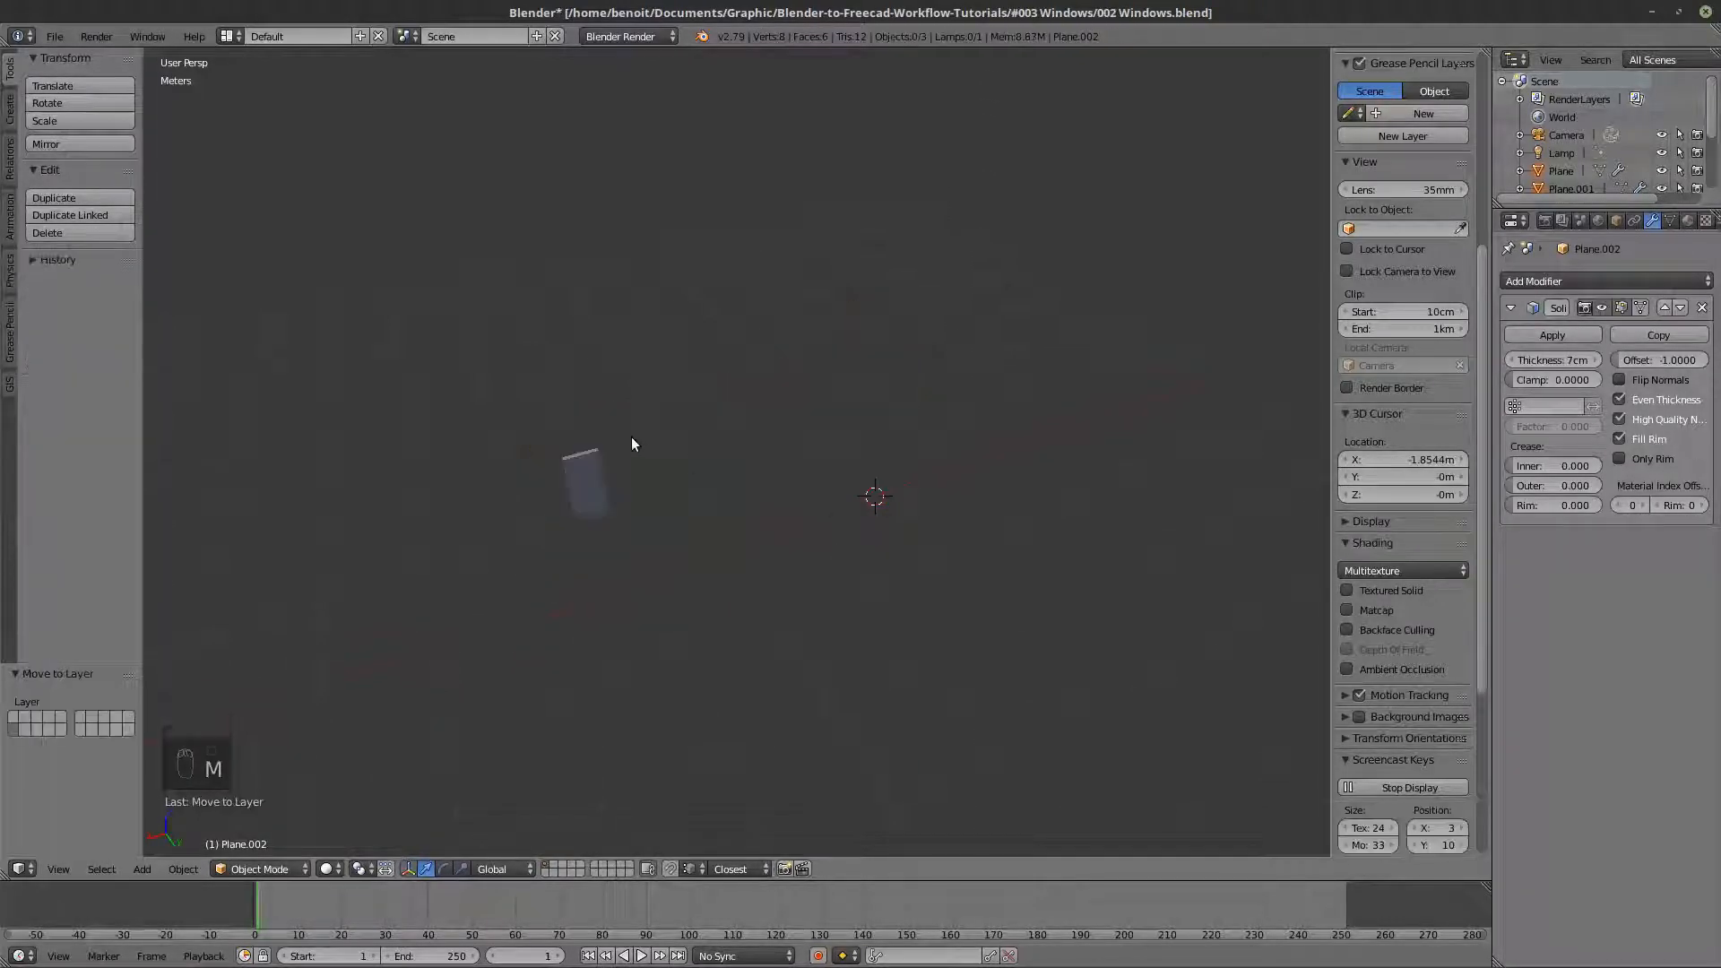
key(b)
drag(637, 526, 538, 395)
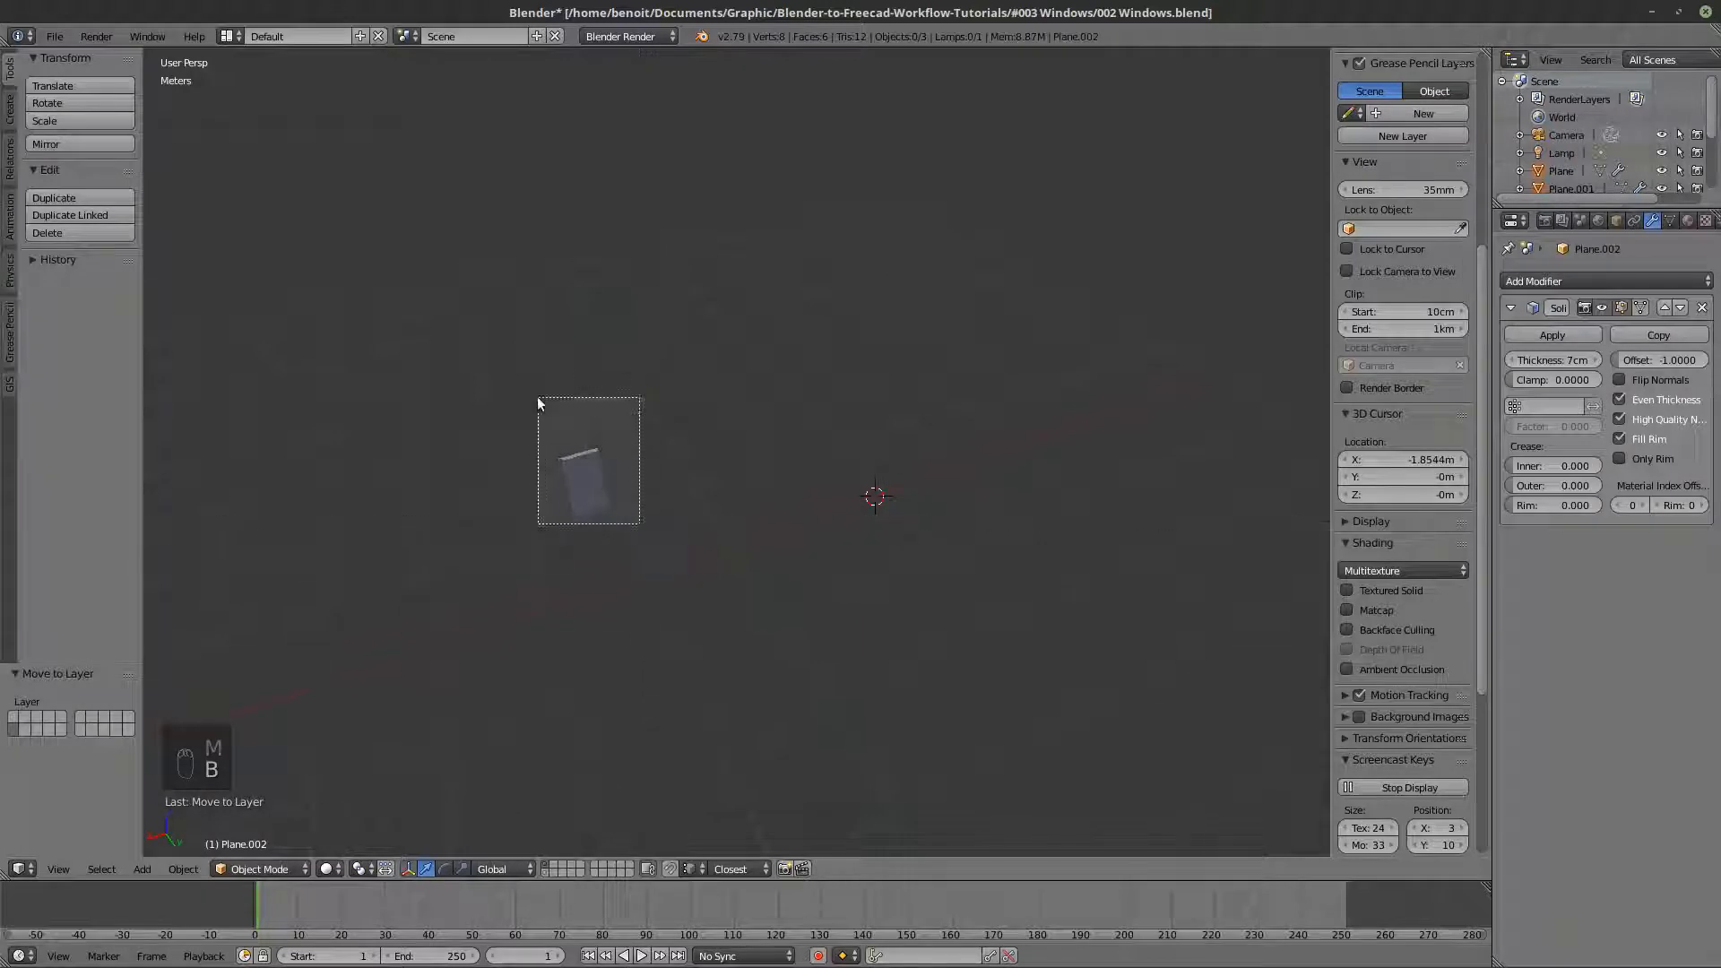
key(m)
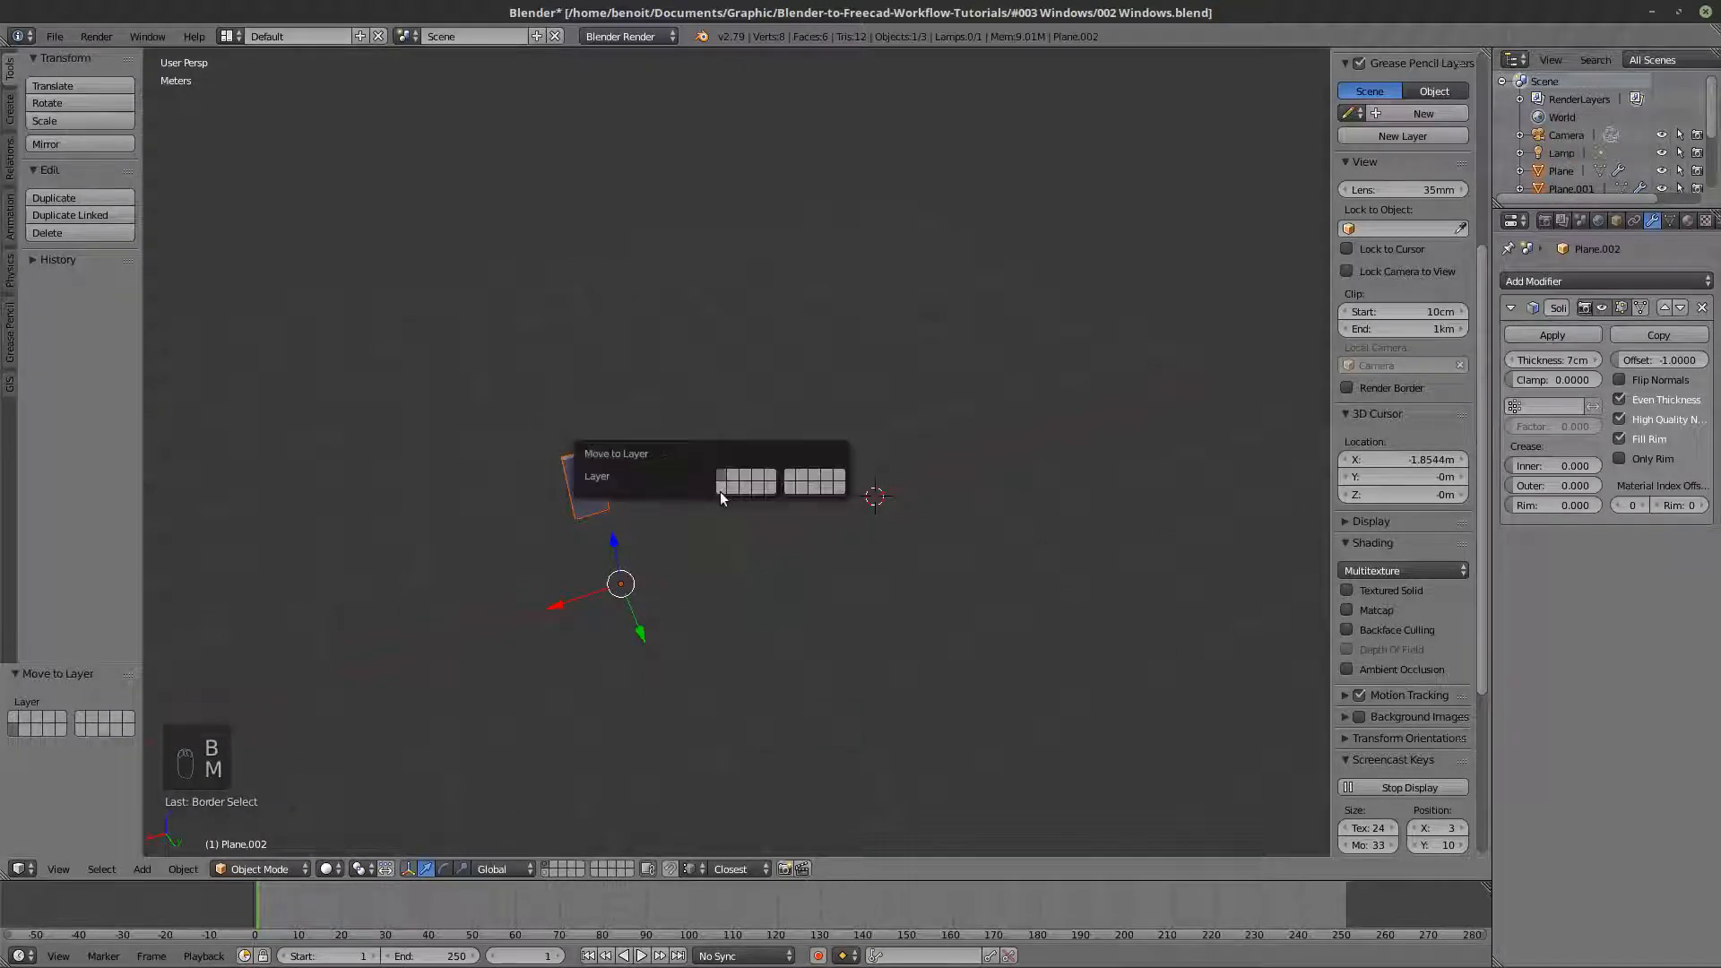
click(721, 489)
- Set the 3D cursor's X location to 0 m and add a cube mesh there
scroll(1395, 739, down, 8)
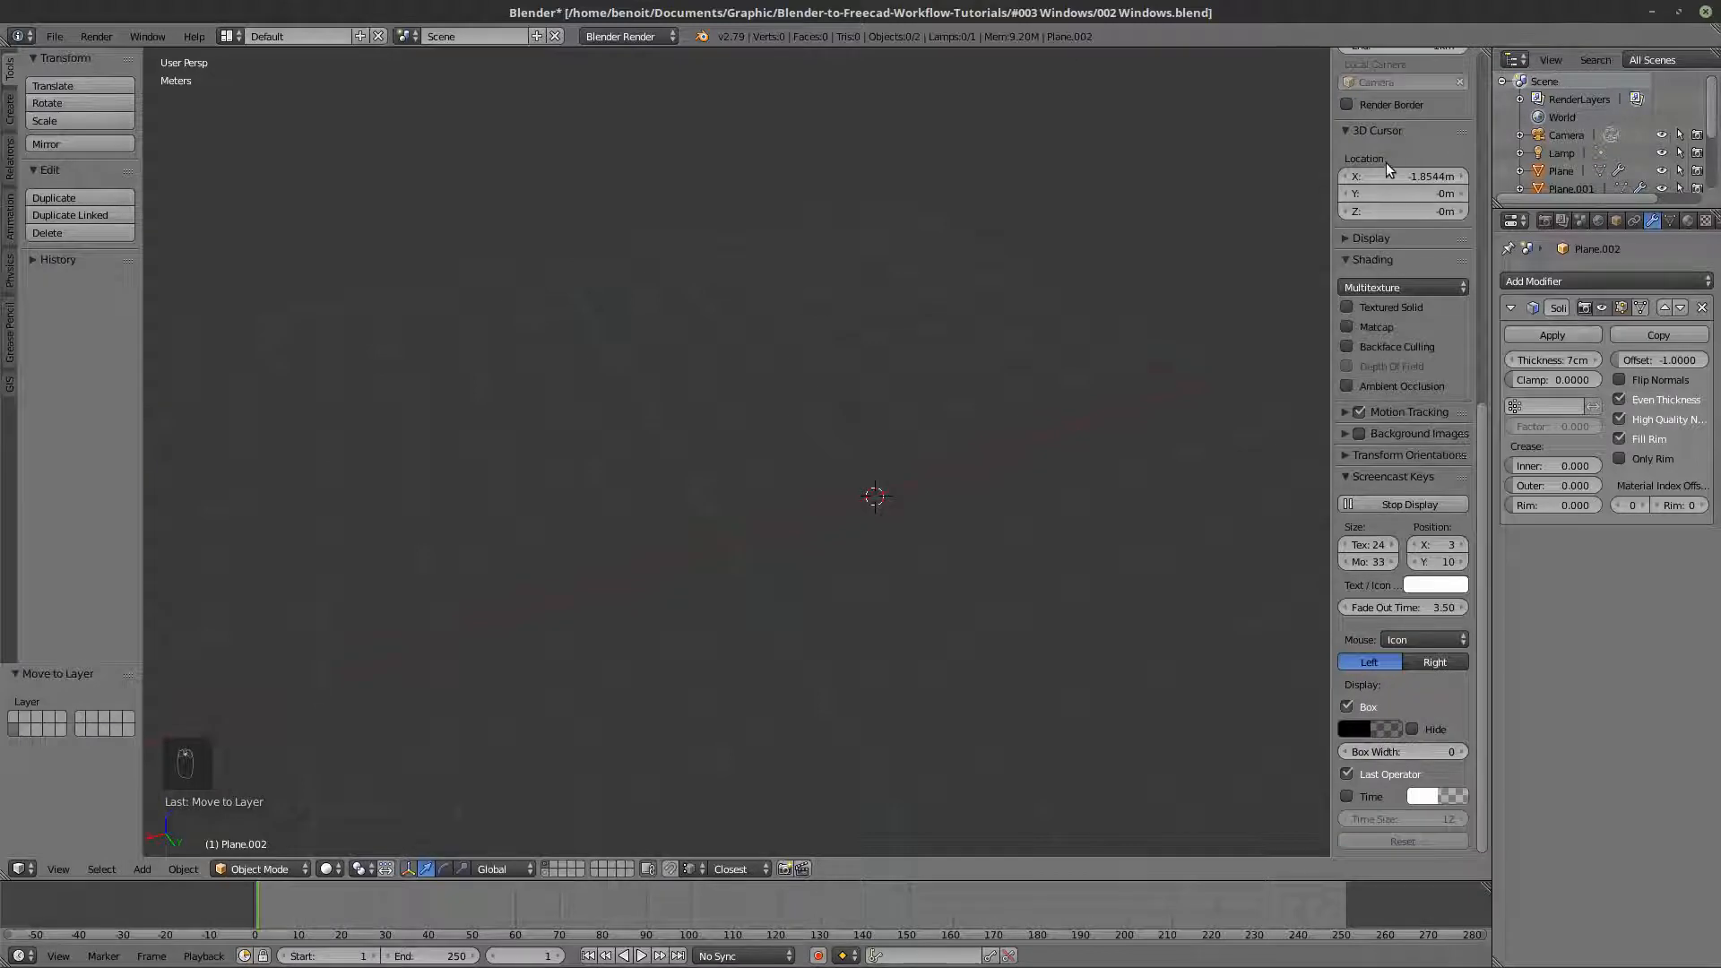
click(1388, 176)
text(0)
key(Return)
key(shift+a)
mouse_move(740, 568)
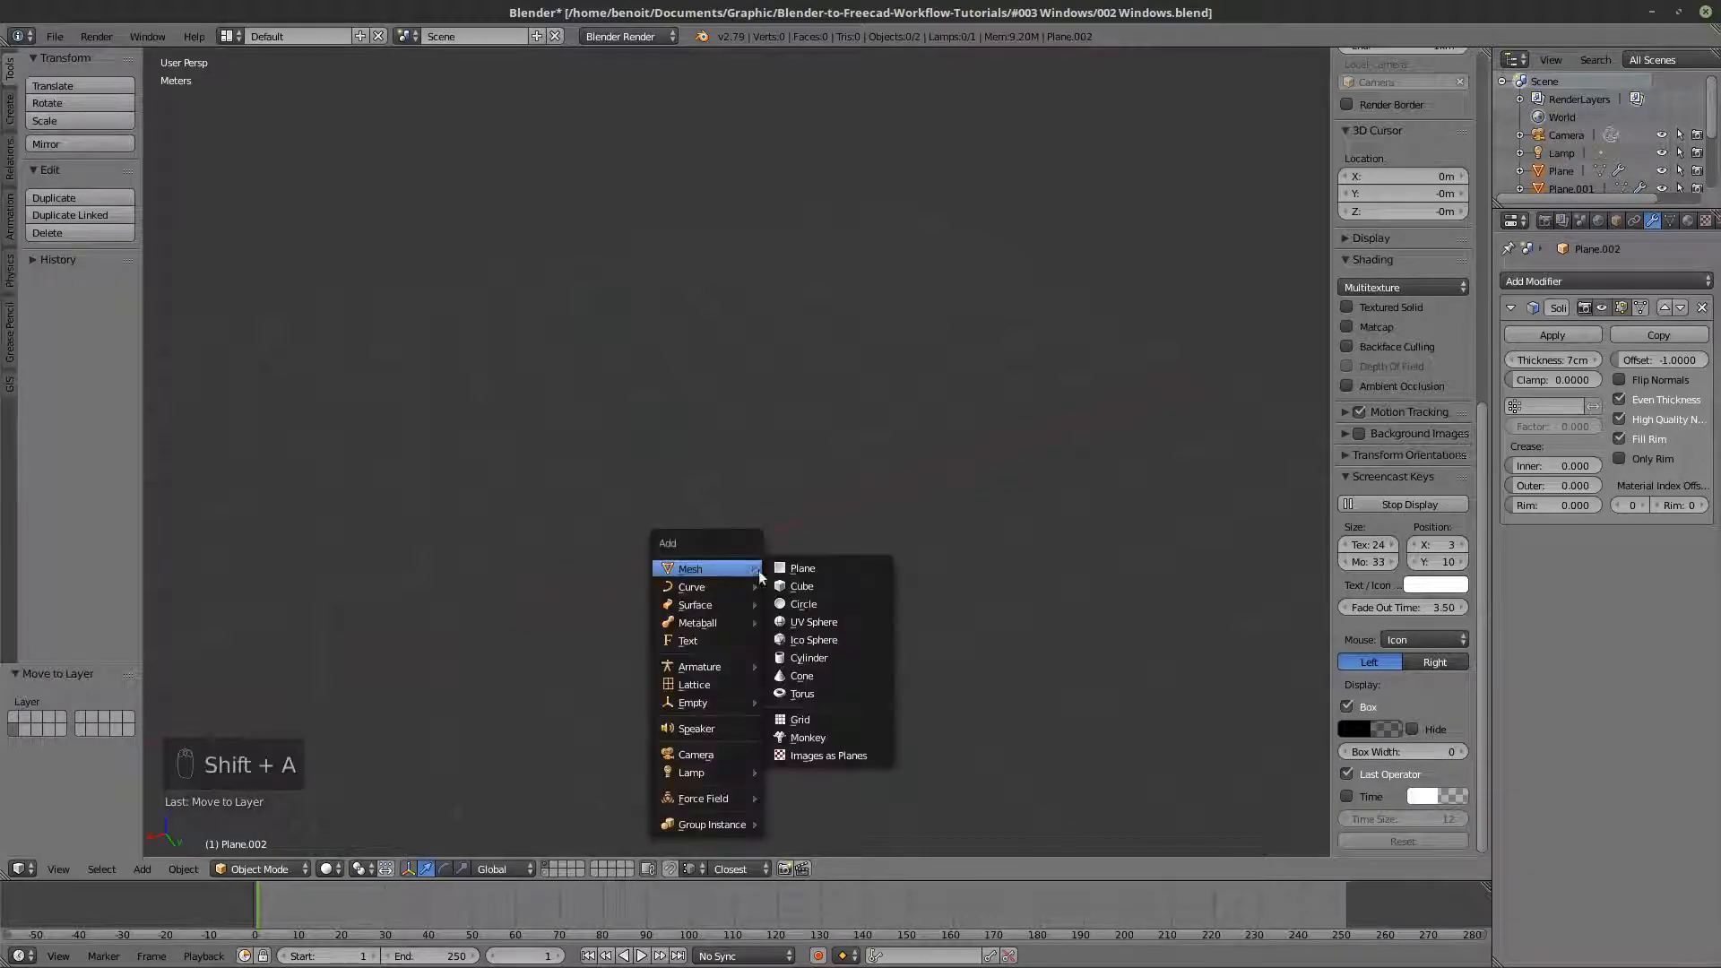
click(797, 592)
middle_drag(798, 590, 759, 537)
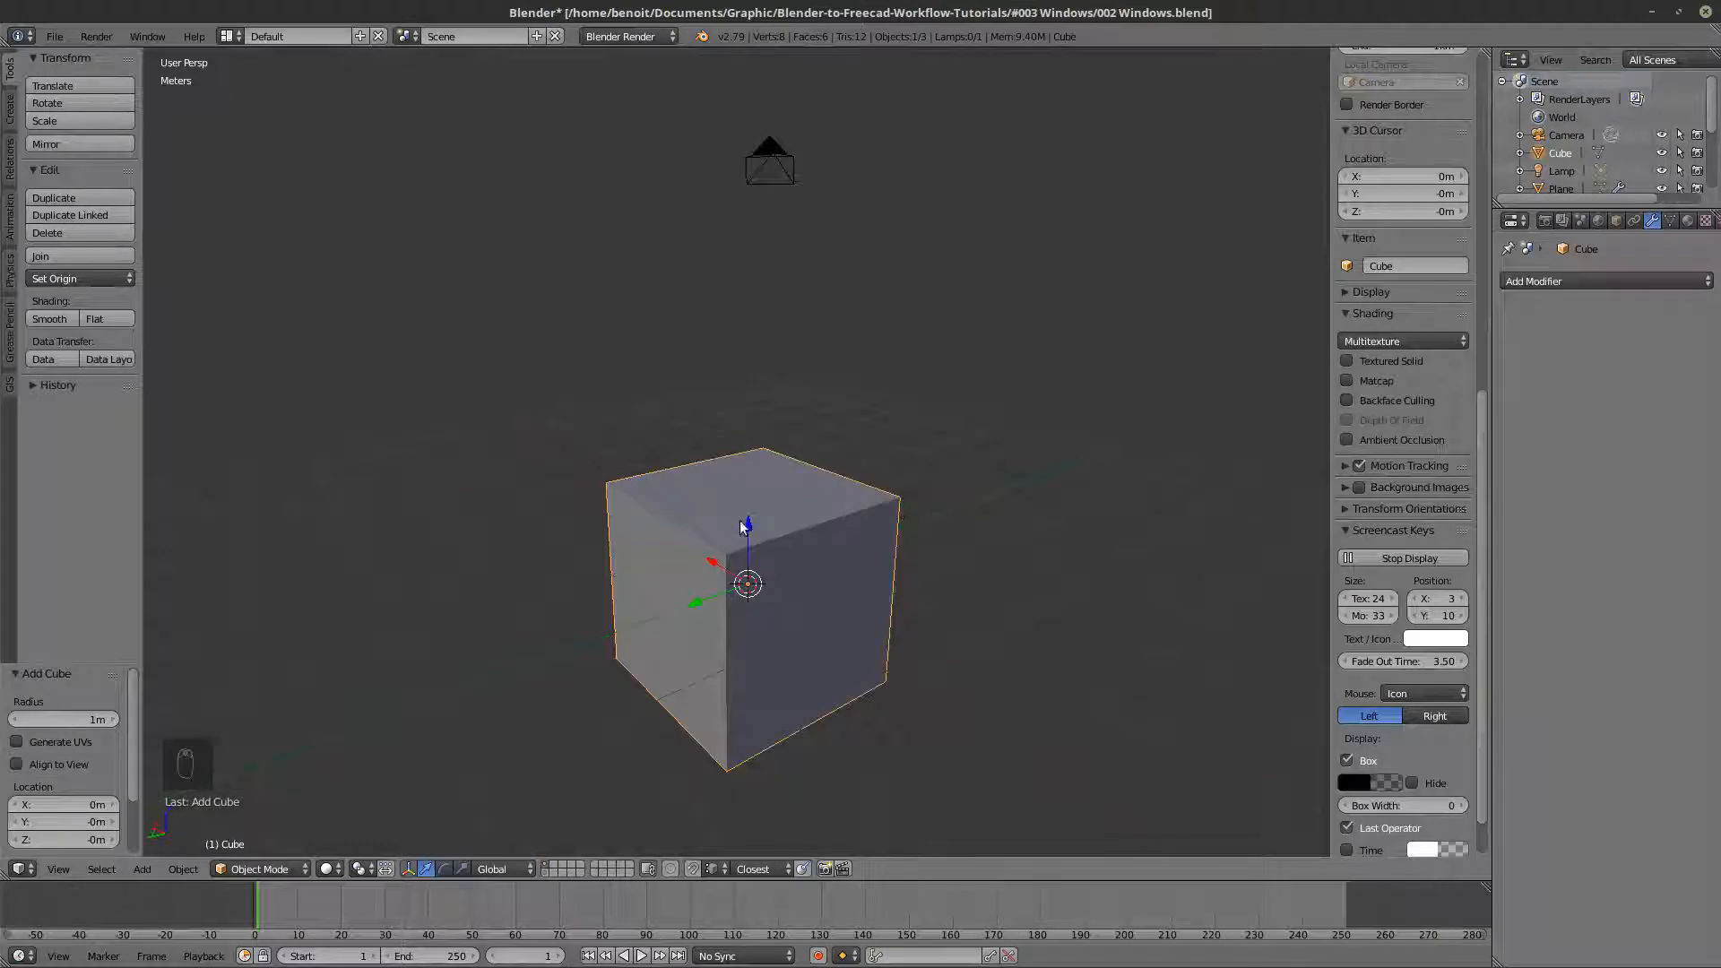
- Move the cube up along the Z axis by 1.5 m
drag(750, 525, 762, 409)
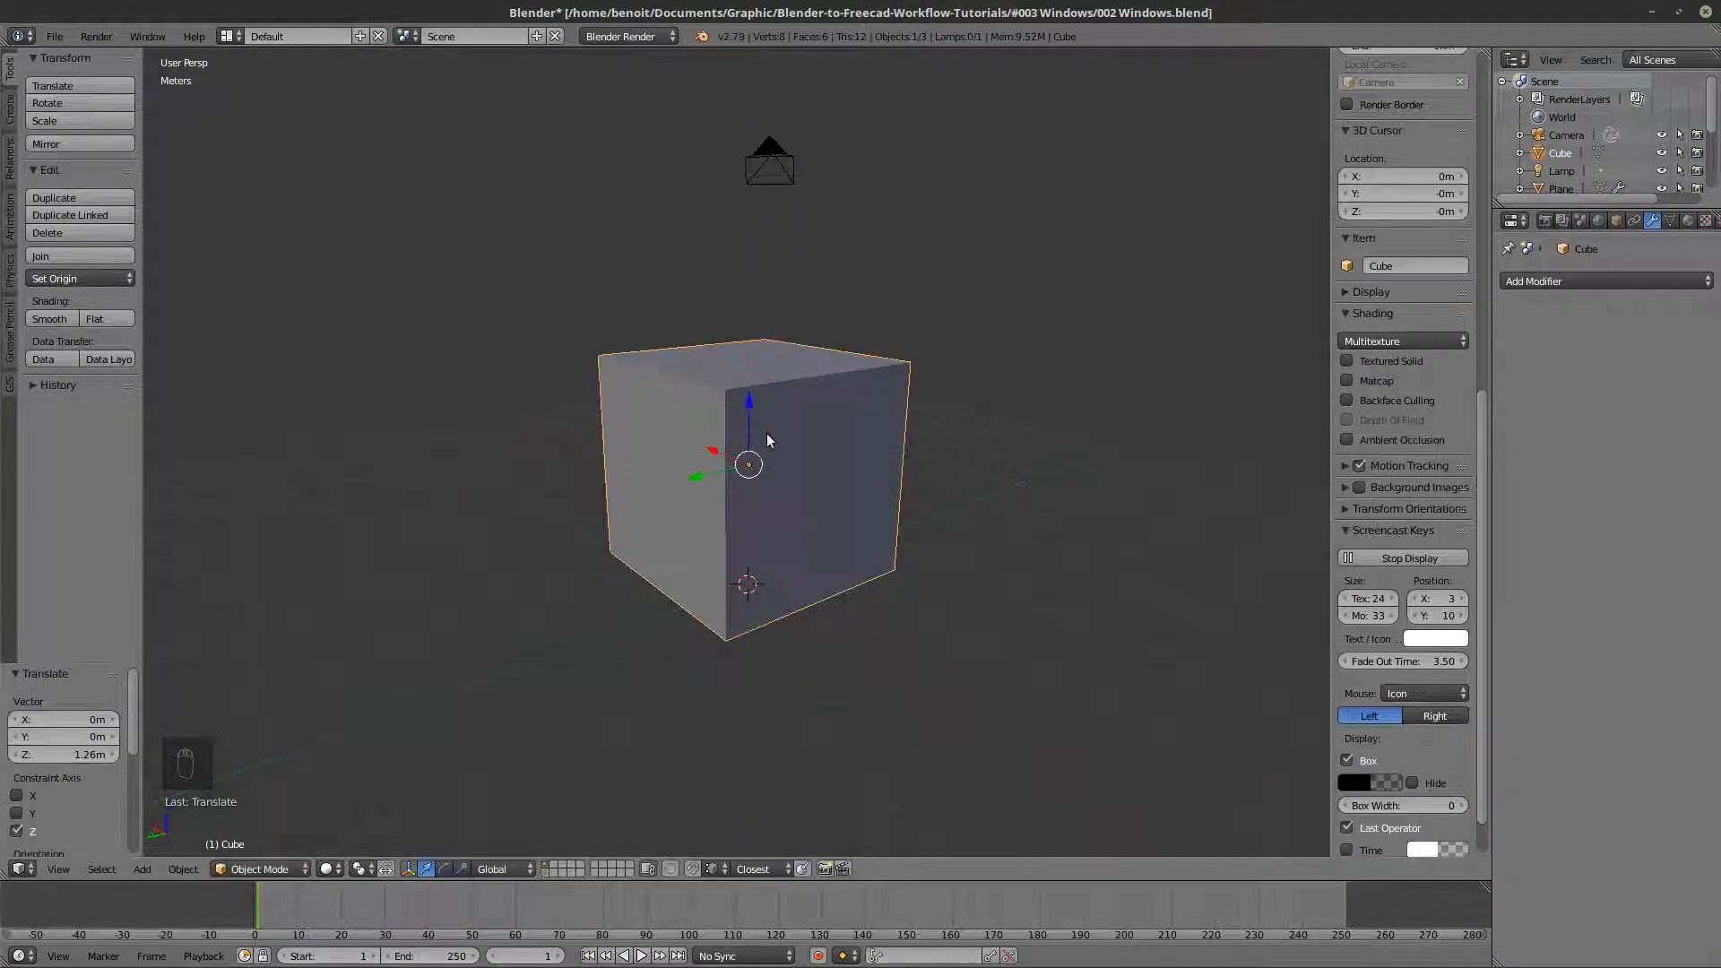
click(60, 755)
text(1)
key(Return)
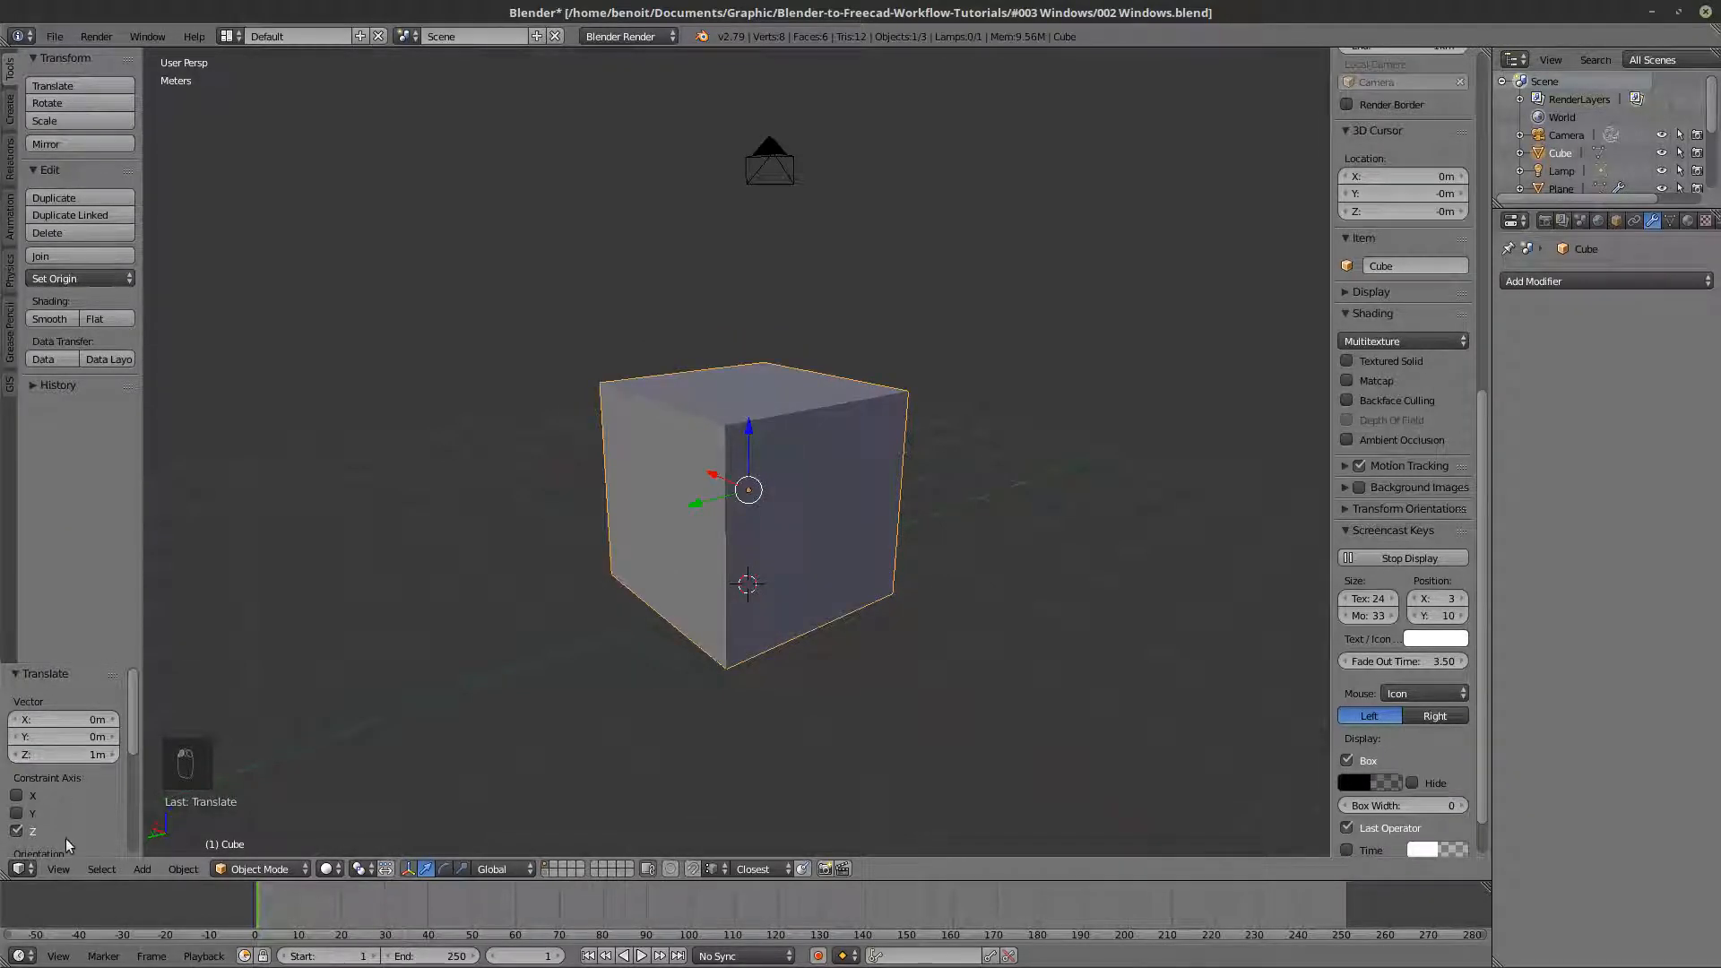
scroll(1390, 276, up, 7)
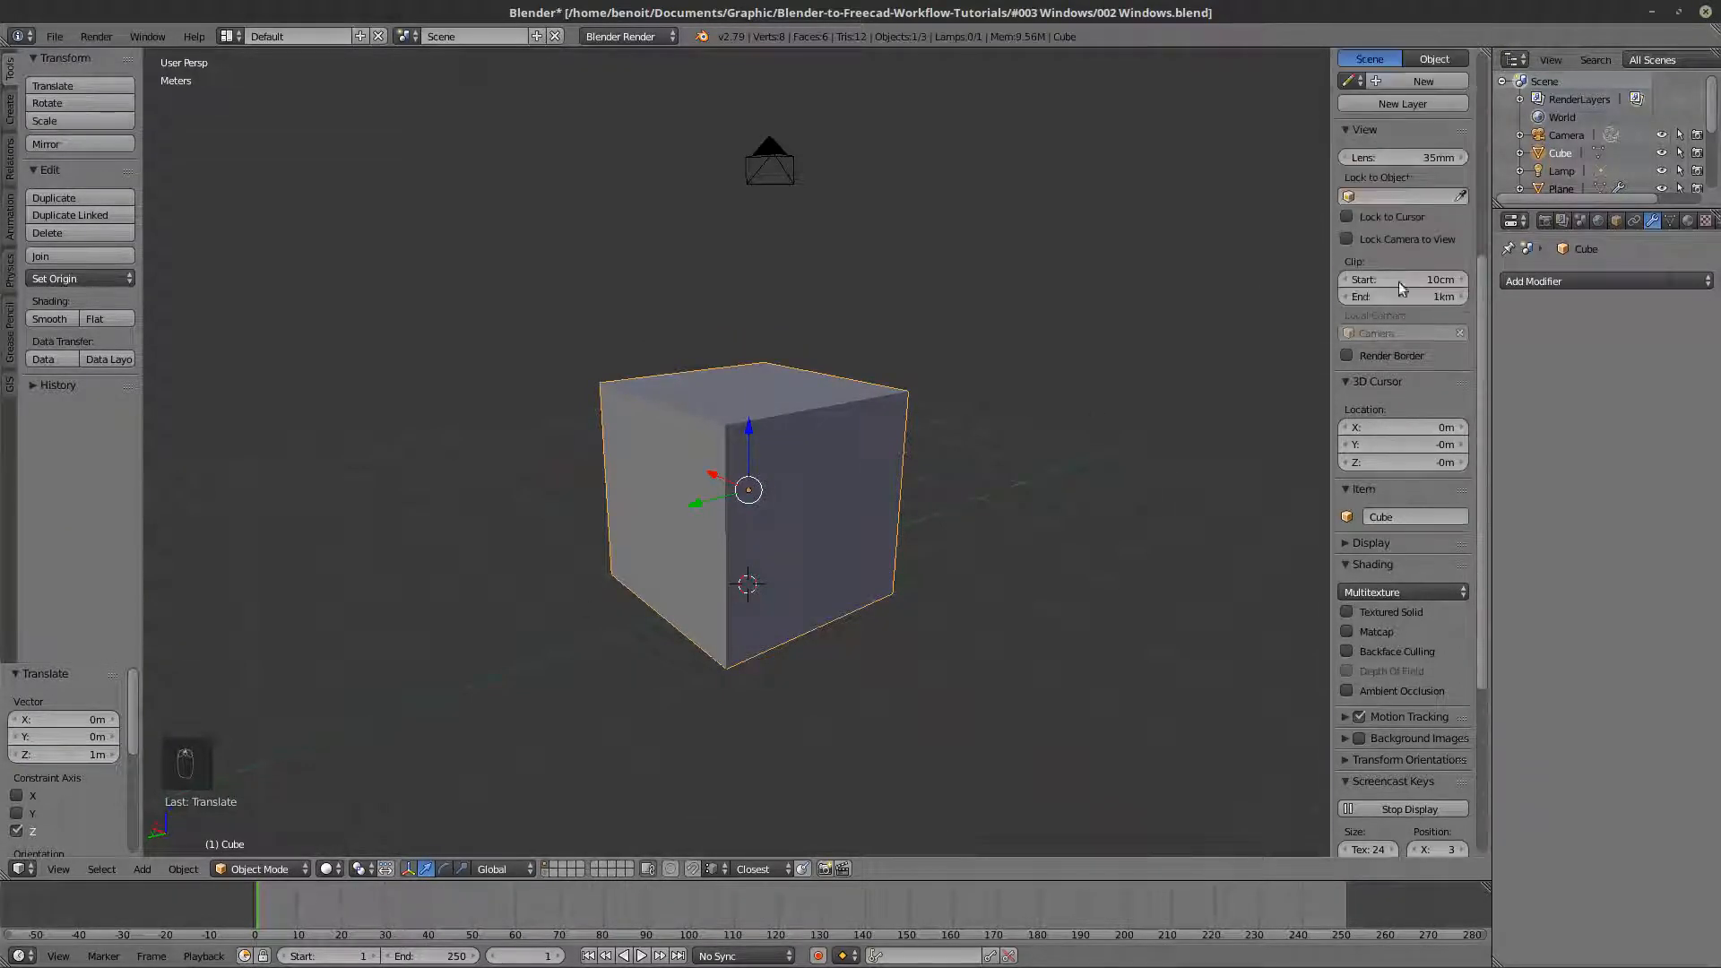
click(59, 755)
text(1.5)
key(Return)
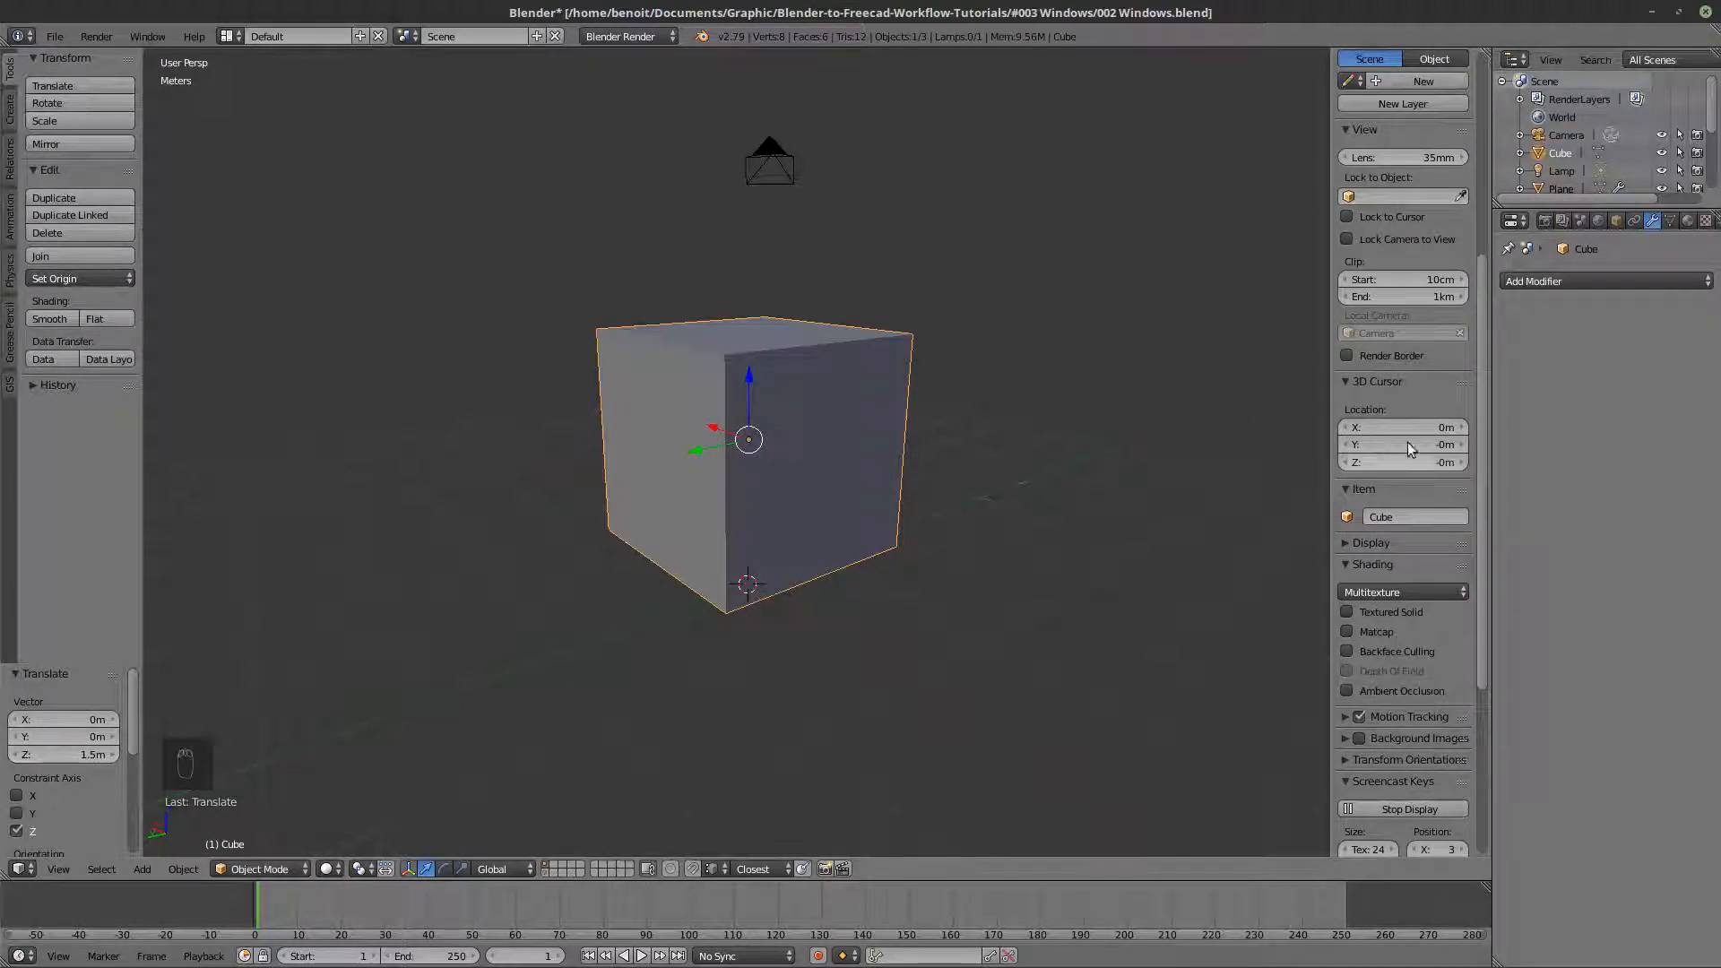
- Set the cube's Z dimension to 3 m
scroll(1407, 443, up, 7)
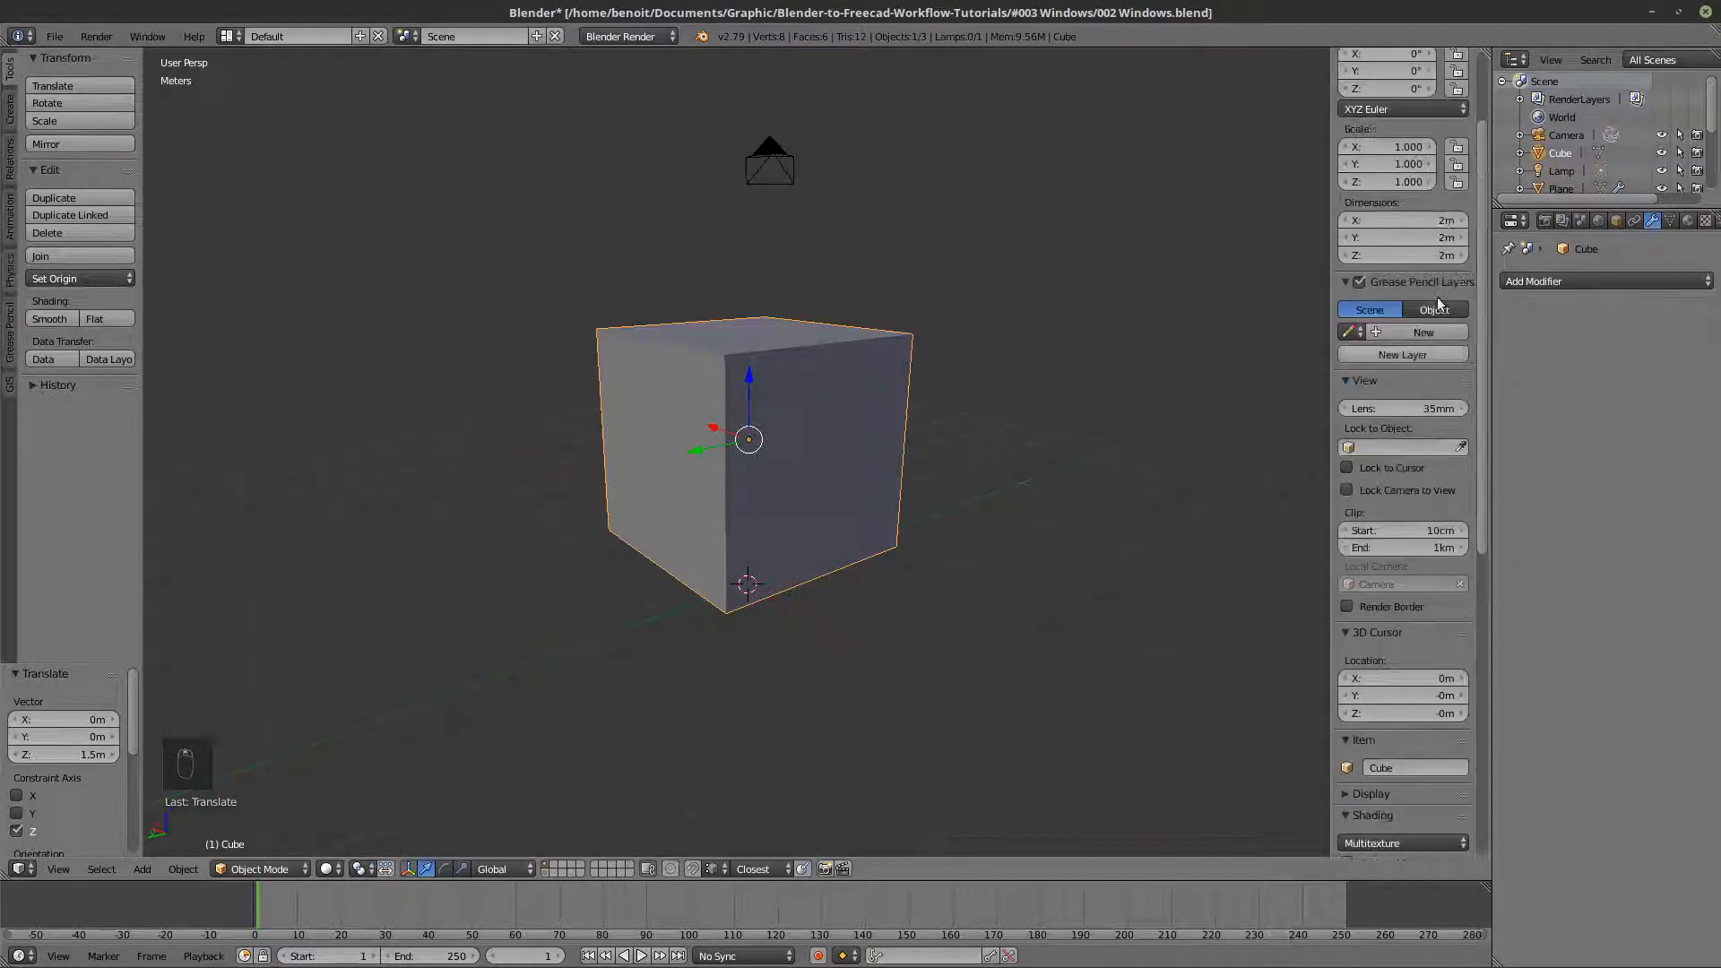
click(1415, 254)
text(3)
key(Return)
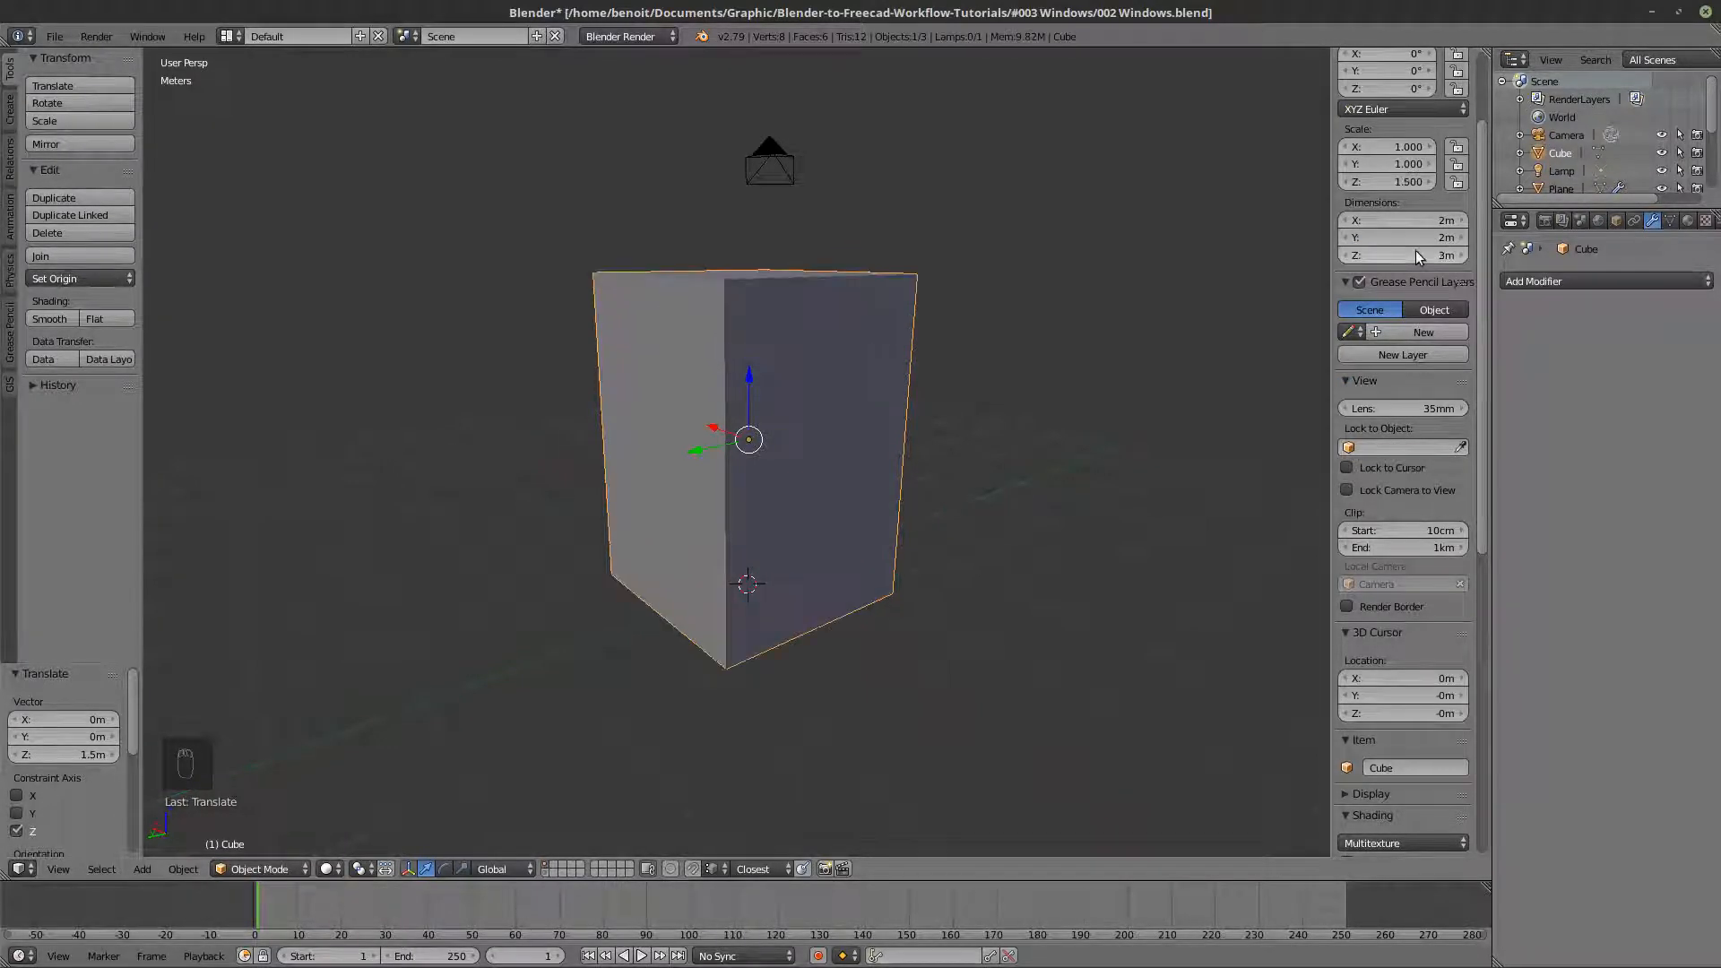
- In Edit Mode, select the cube's end face and move it about 3.76 m outward along Y
key(Tab)
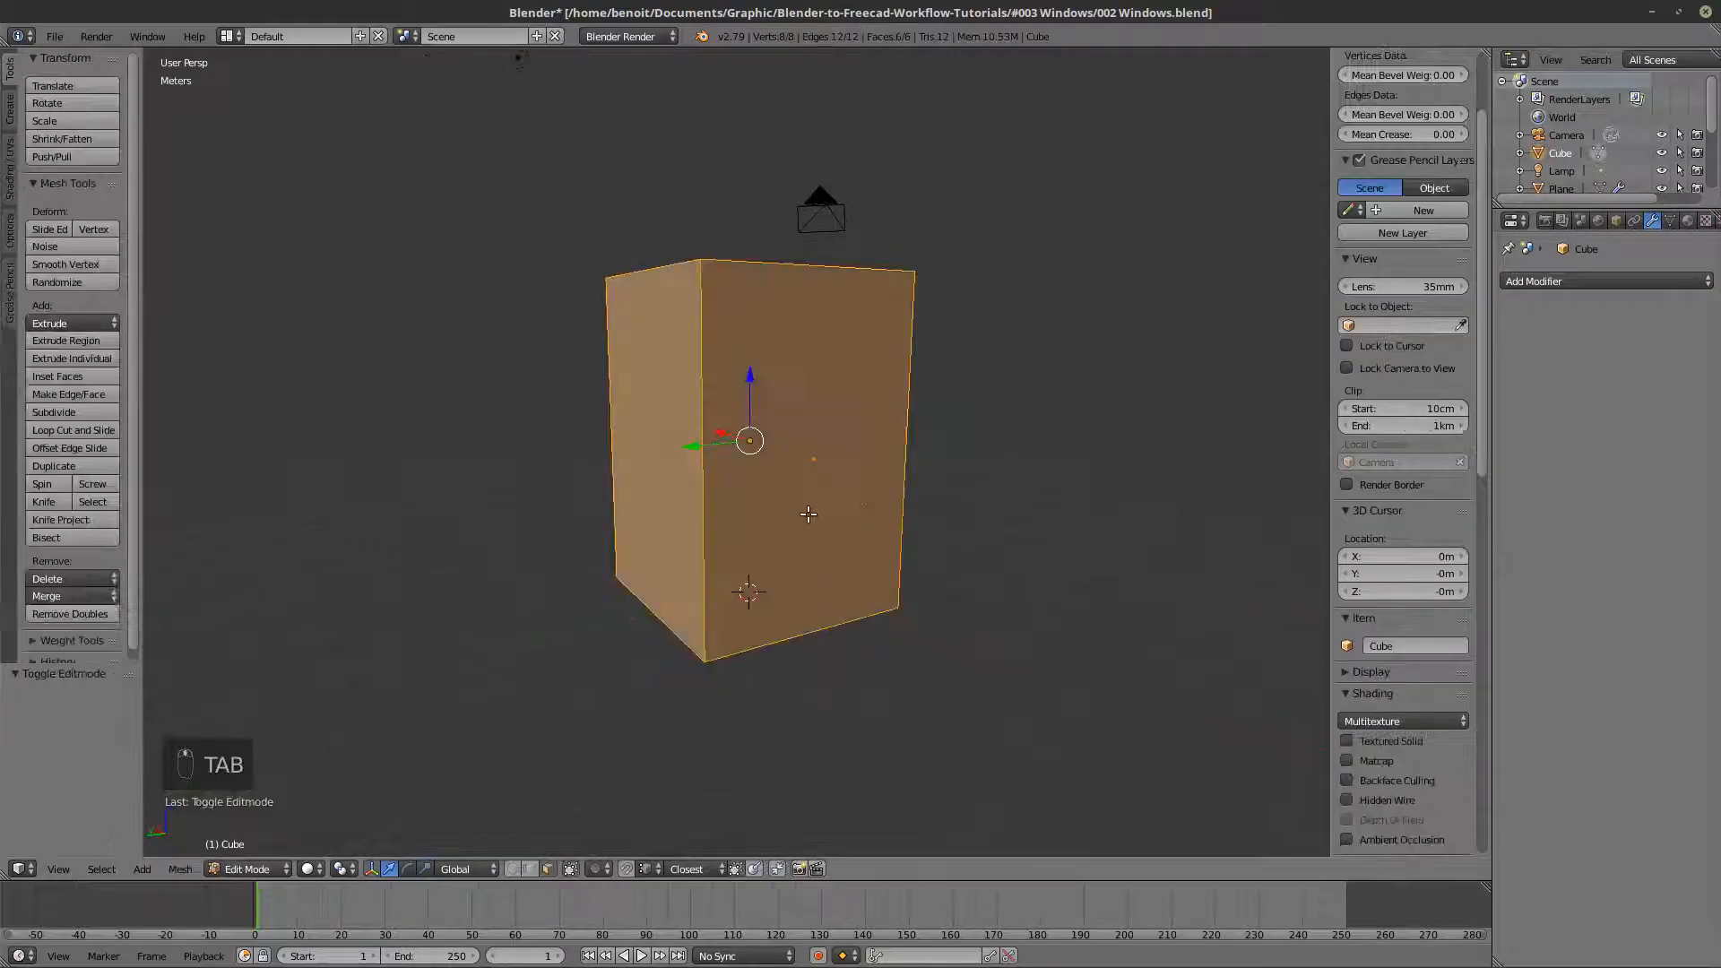
middle_drag(811, 514, 877, 493)
key(Tab)
scroll(876, 495, down, 2)
key(Tab)
right_click(687, 463)
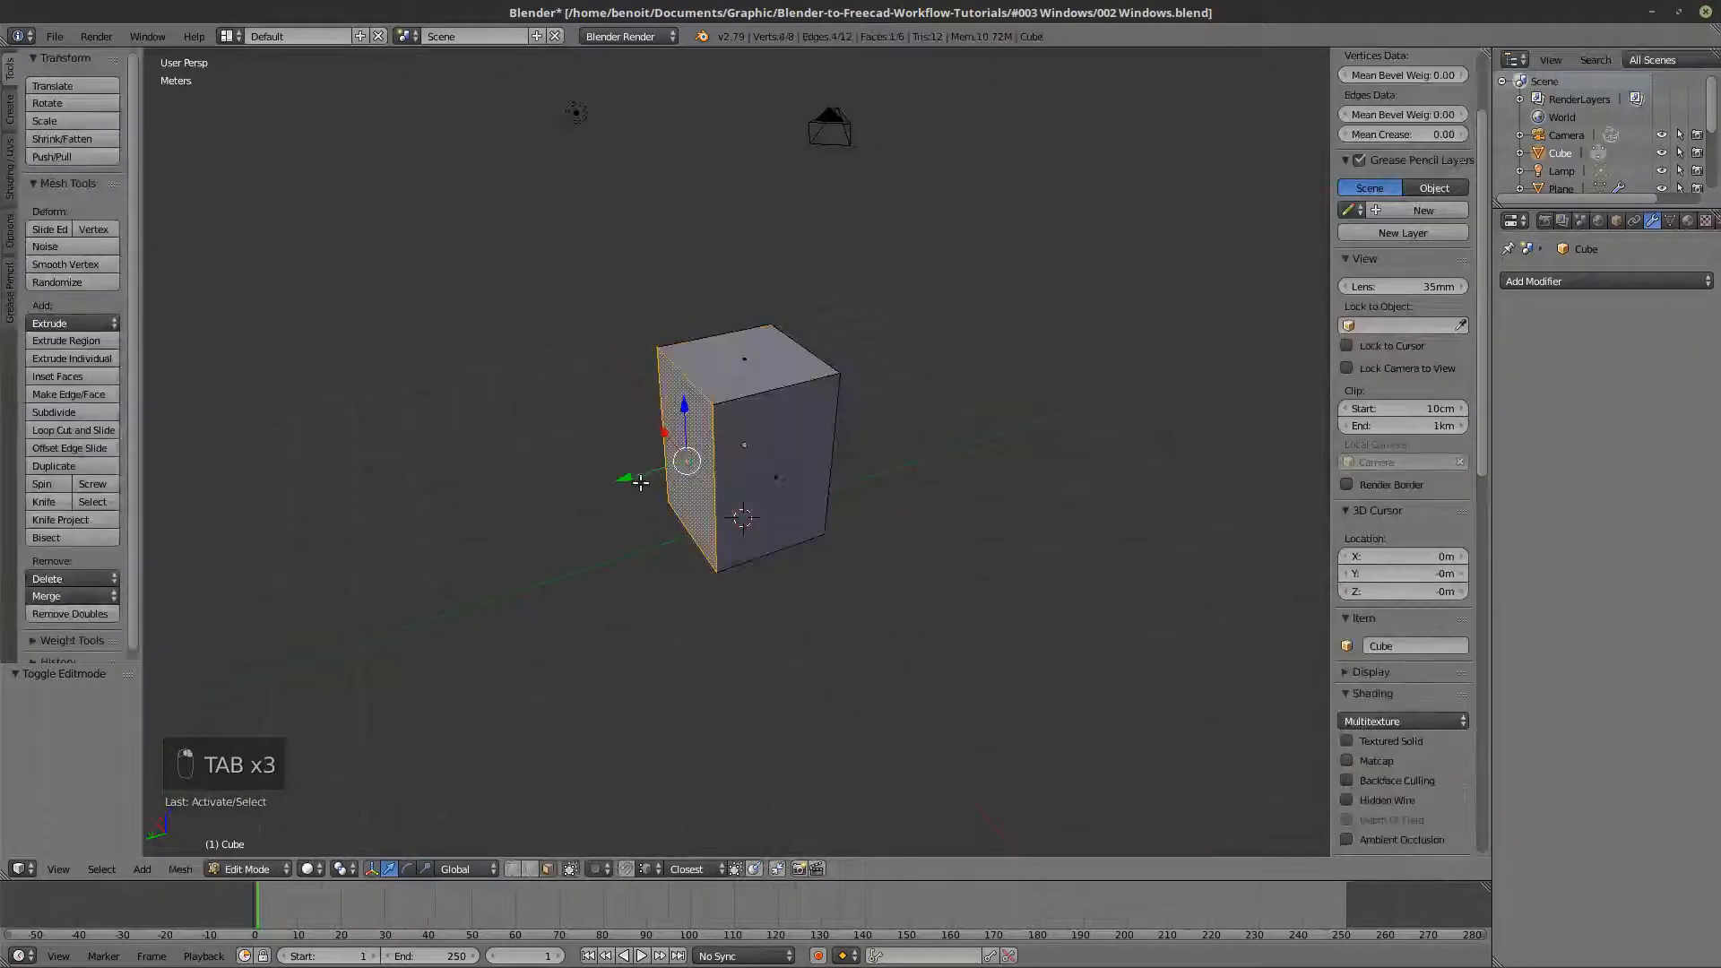
drag(630, 476, 368, 578)
- Select the box's long side face and move it about 96 cm outward along X
right_click(743, 487)
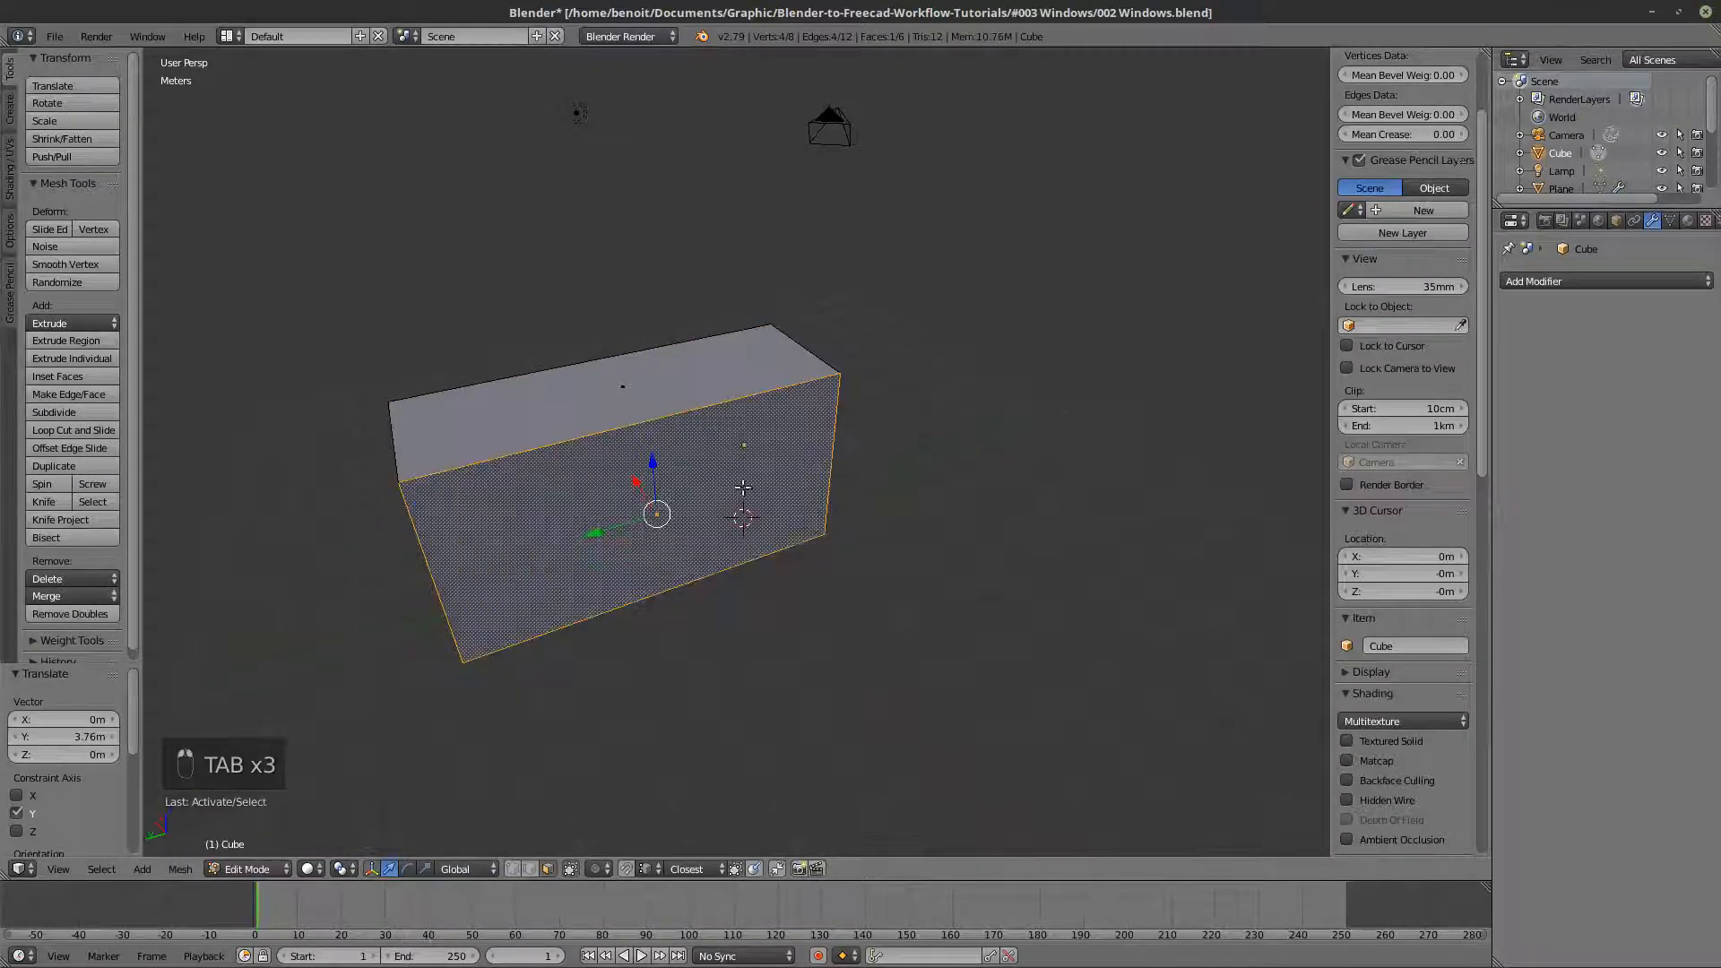
middle_drag(743, 487, 805, 393)
drag(843, 413, 889, 420)
middle_drag(890, 419, 615, 422)
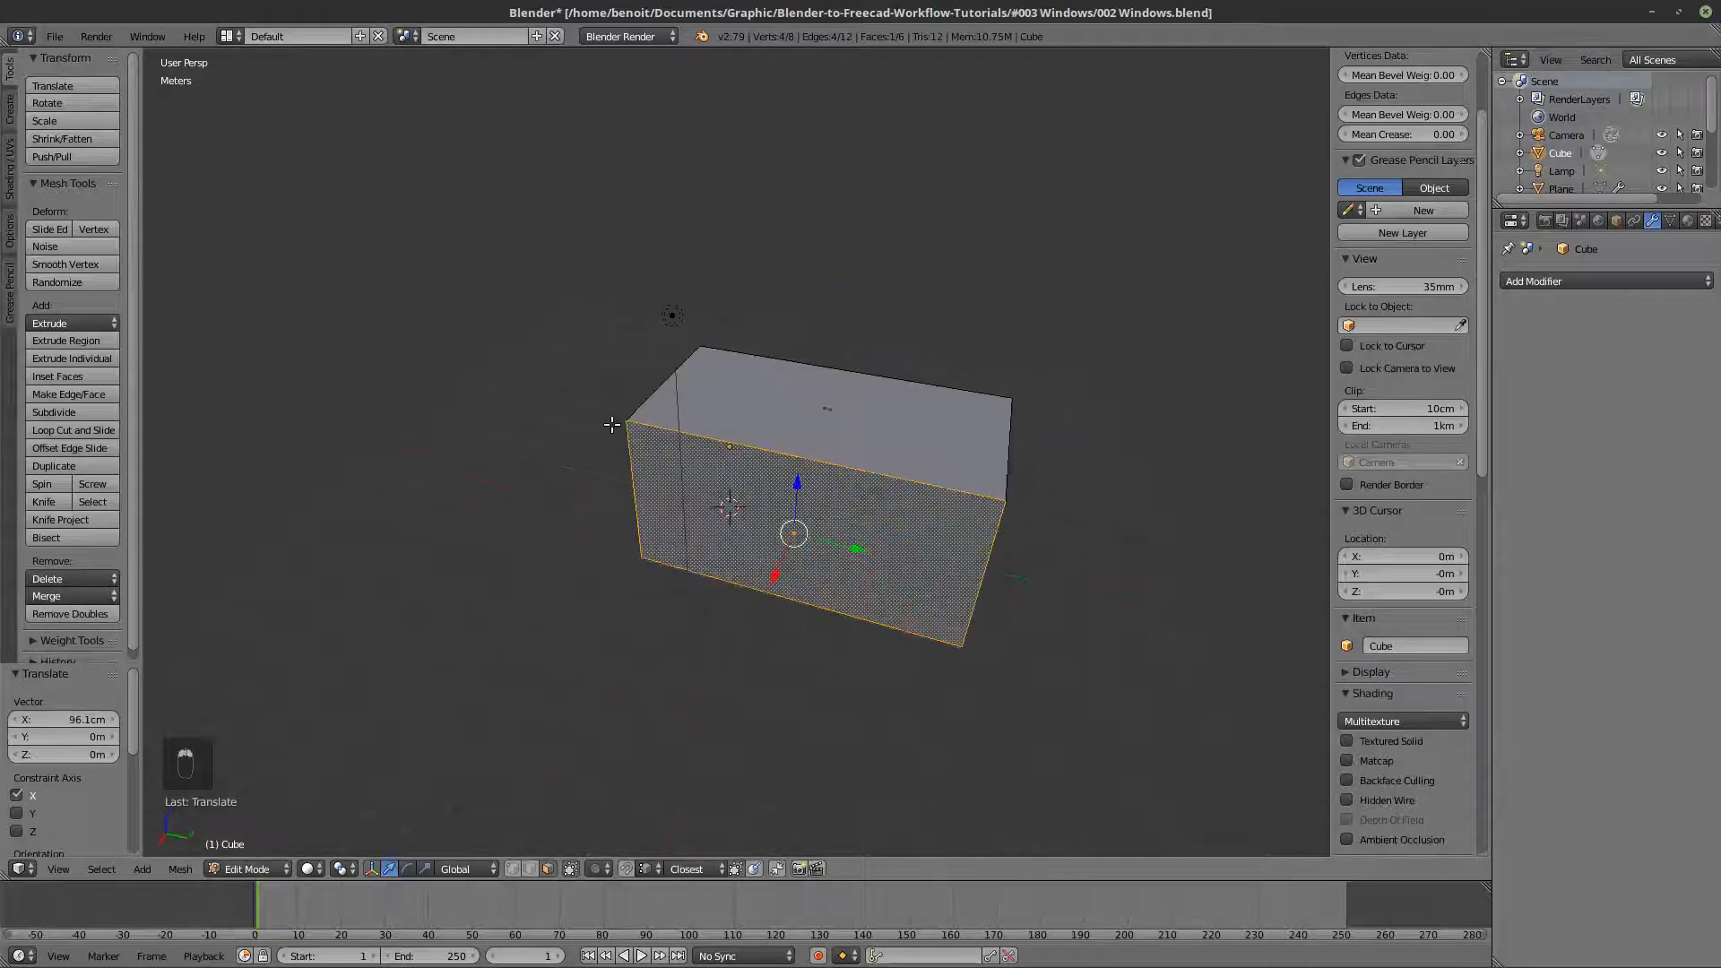
middle_drag(895, 529, 697, 497)
key(Tab)
key(Tab)
- Select the box's top and bottom faces and delete them as faces, leaving only the four walls
scroll(672, 519, up, 1)
right_click(737, 386)
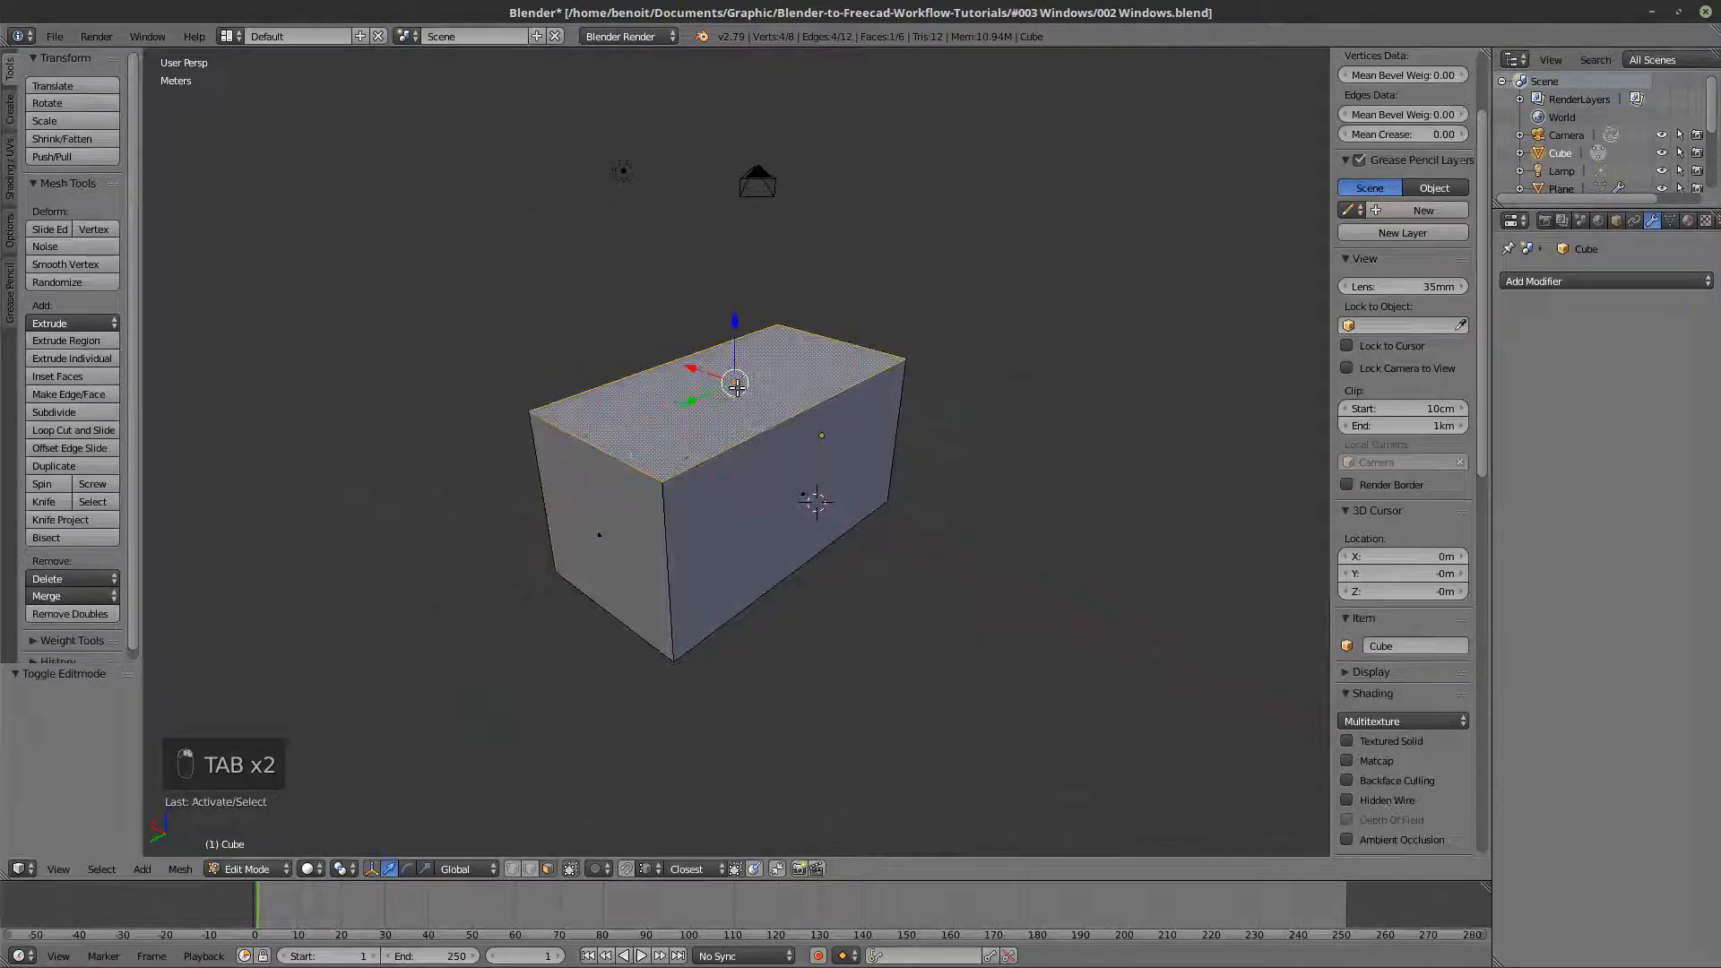
middle_drag(708, 581, 747, 505)
key(x)
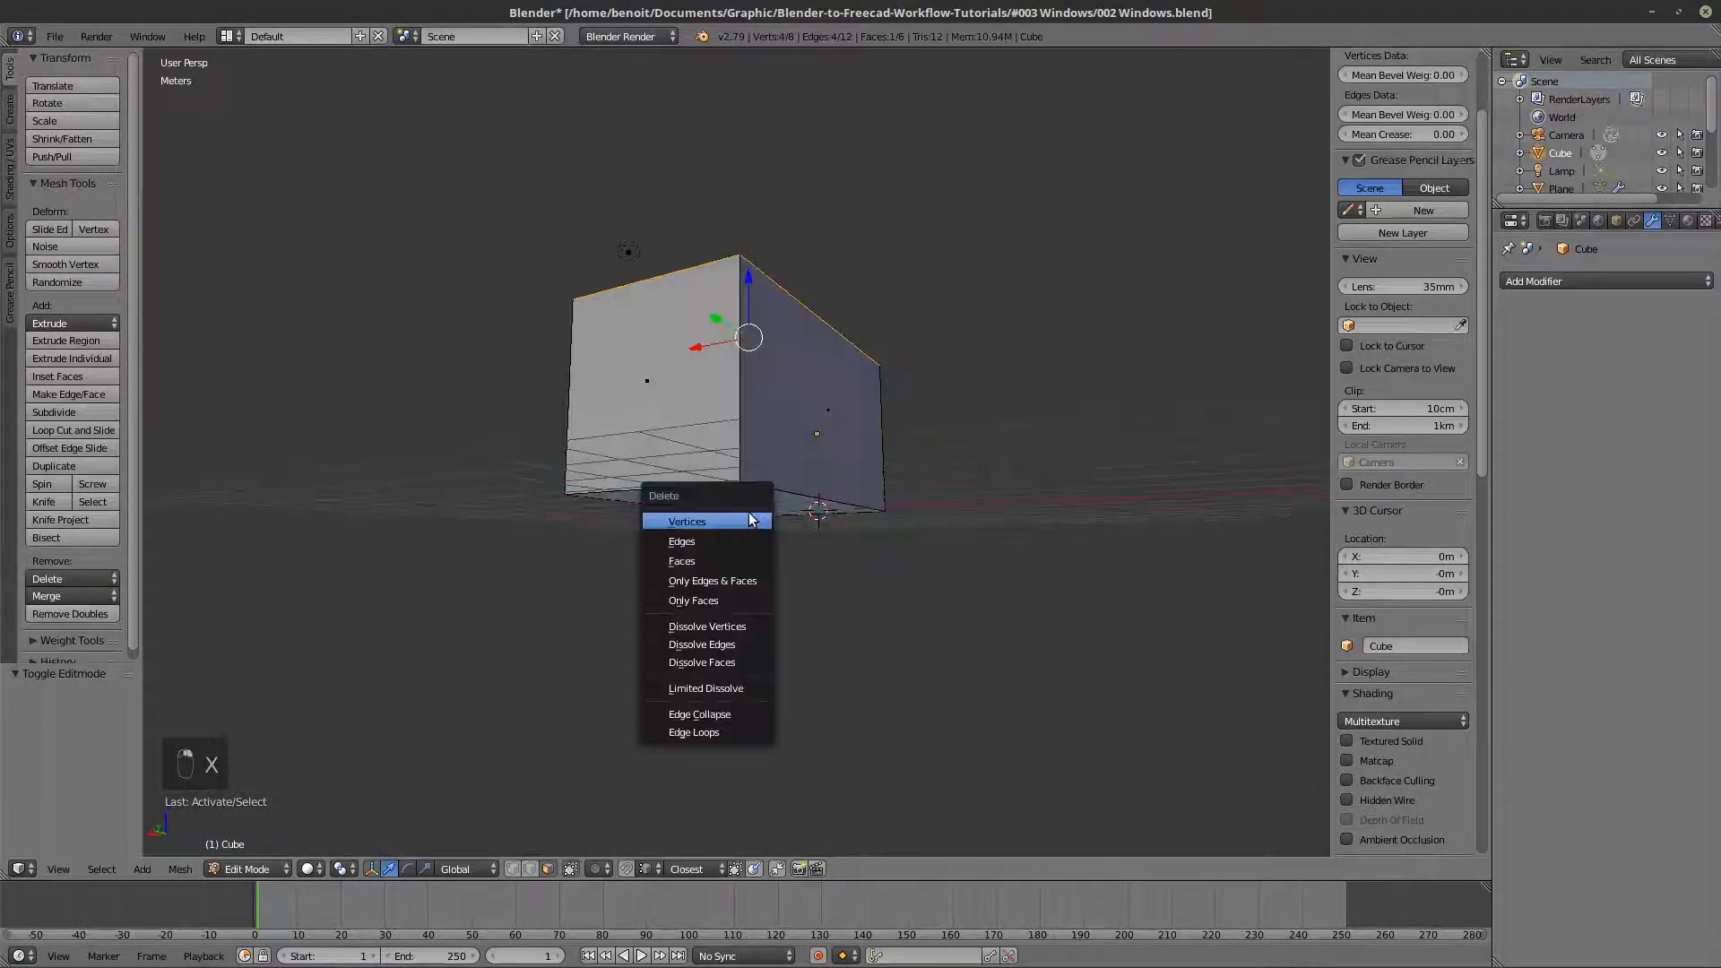
shift+right_click(762, 505)
key(x)
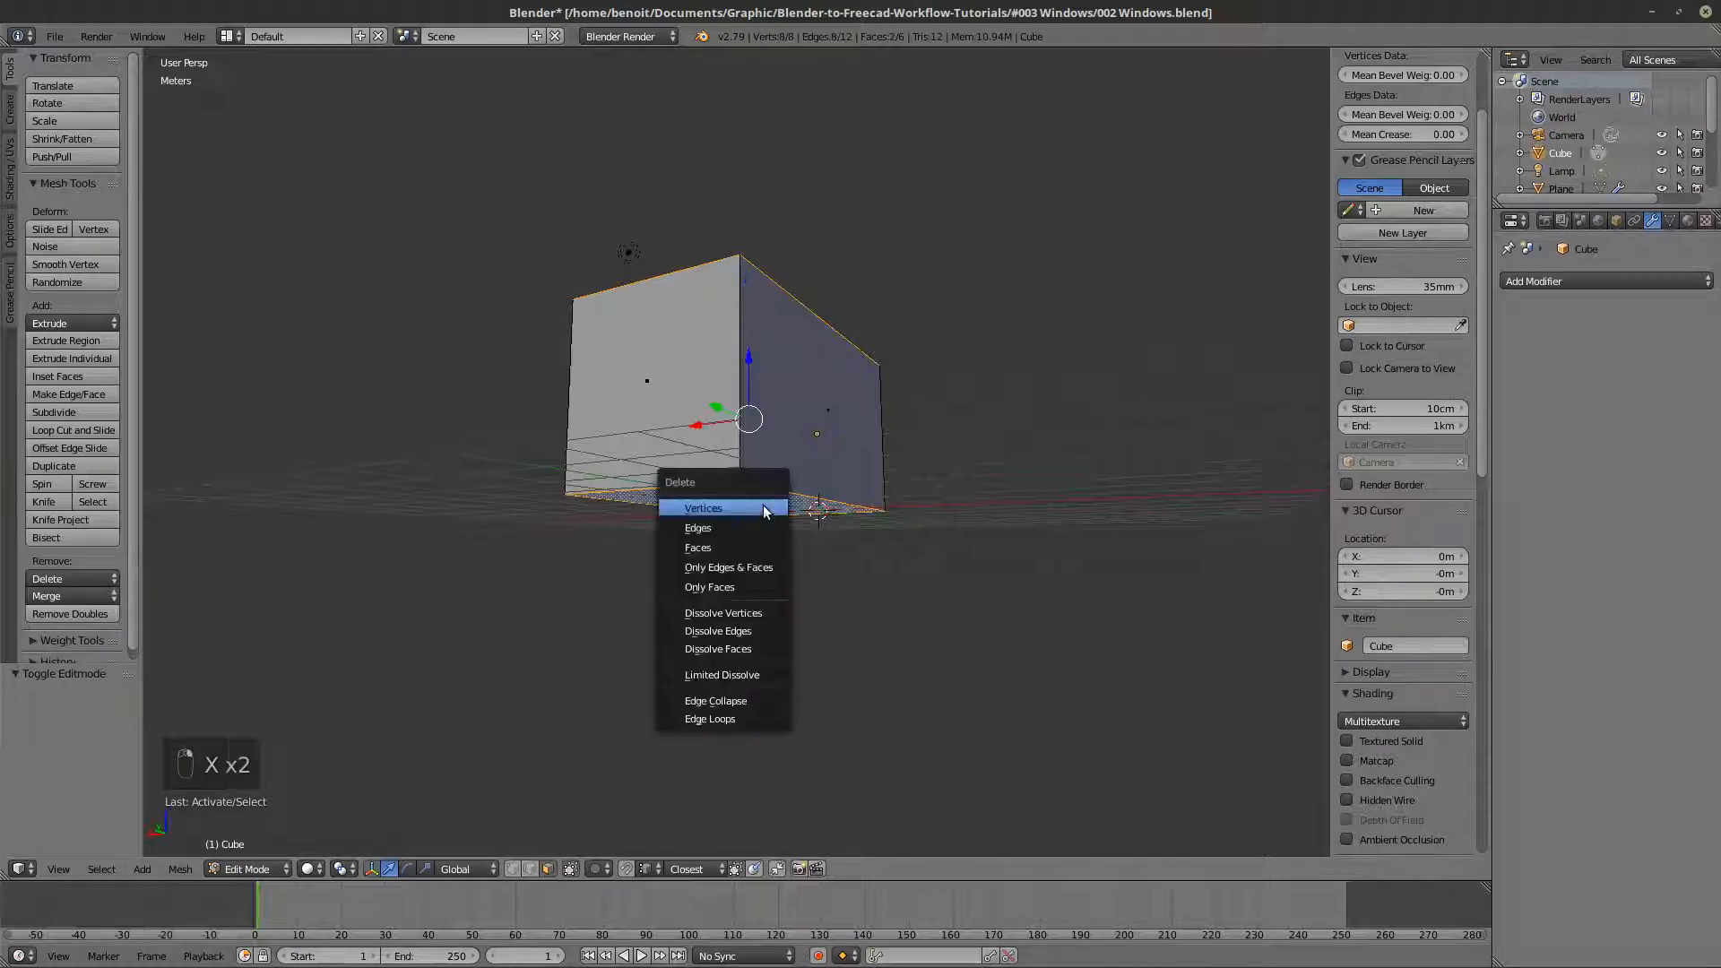
click(734, 548)
- Add a loop cut with 2 evenly spaced vertical cuts to the long wall, without sliding them
middle_drag(737, 516, 681, 523)
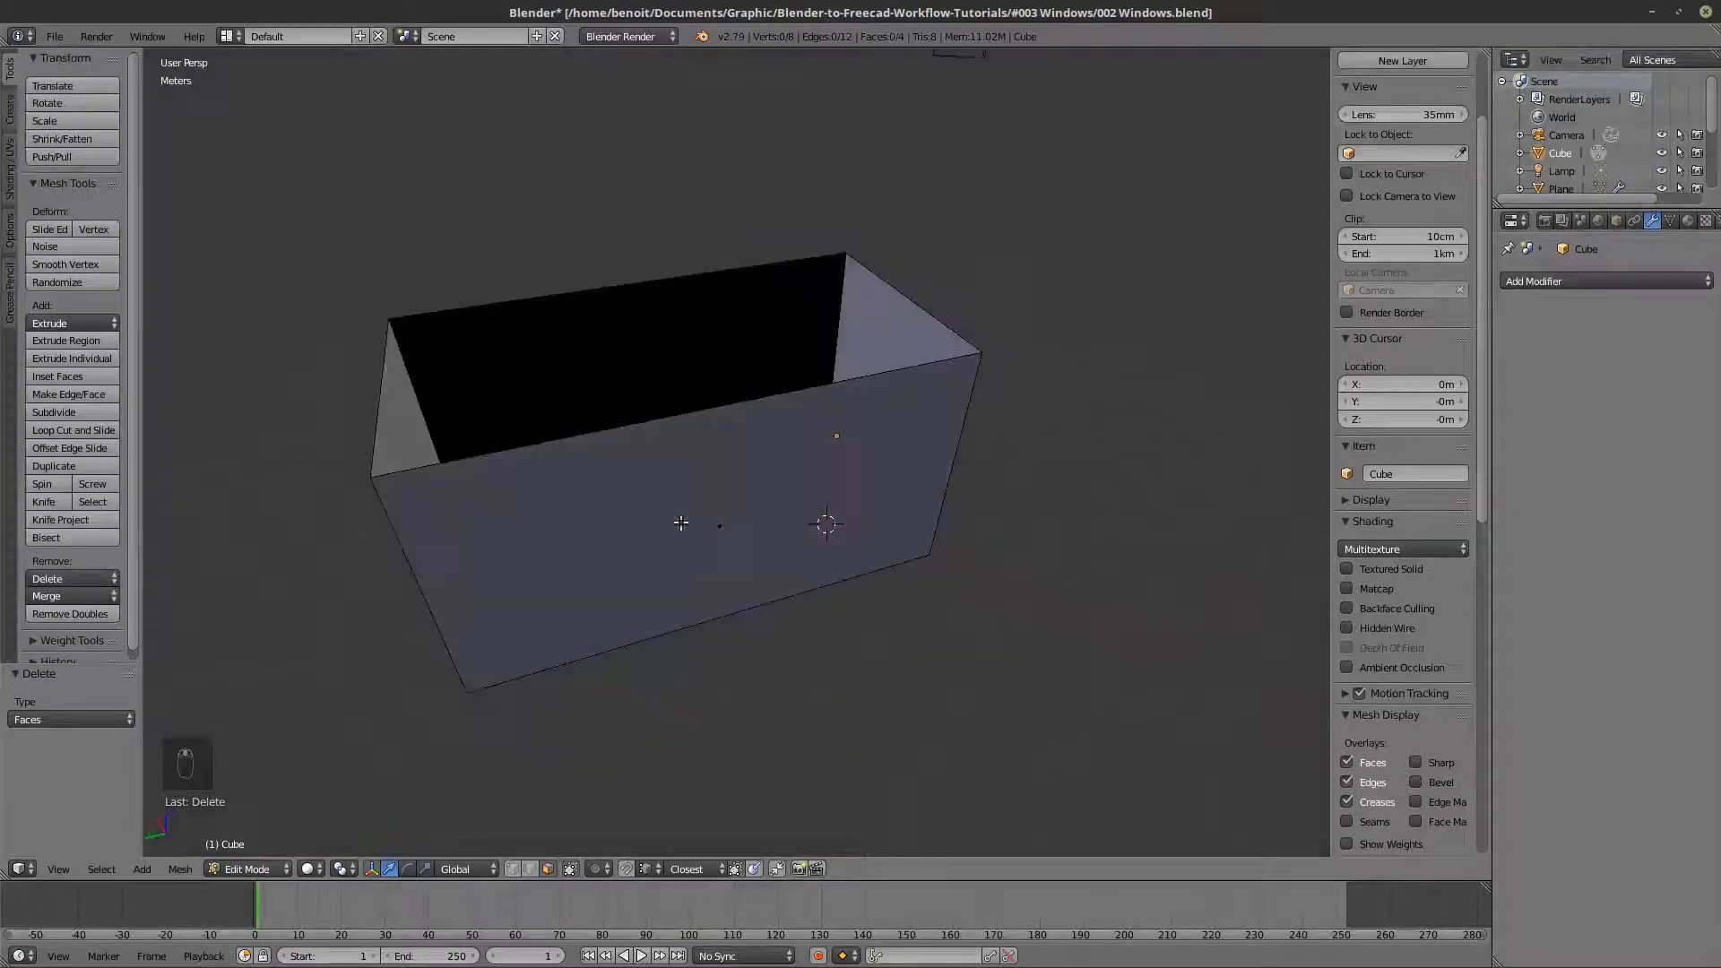
key(ctrl+r)
scroll(626, 435, up, 1)
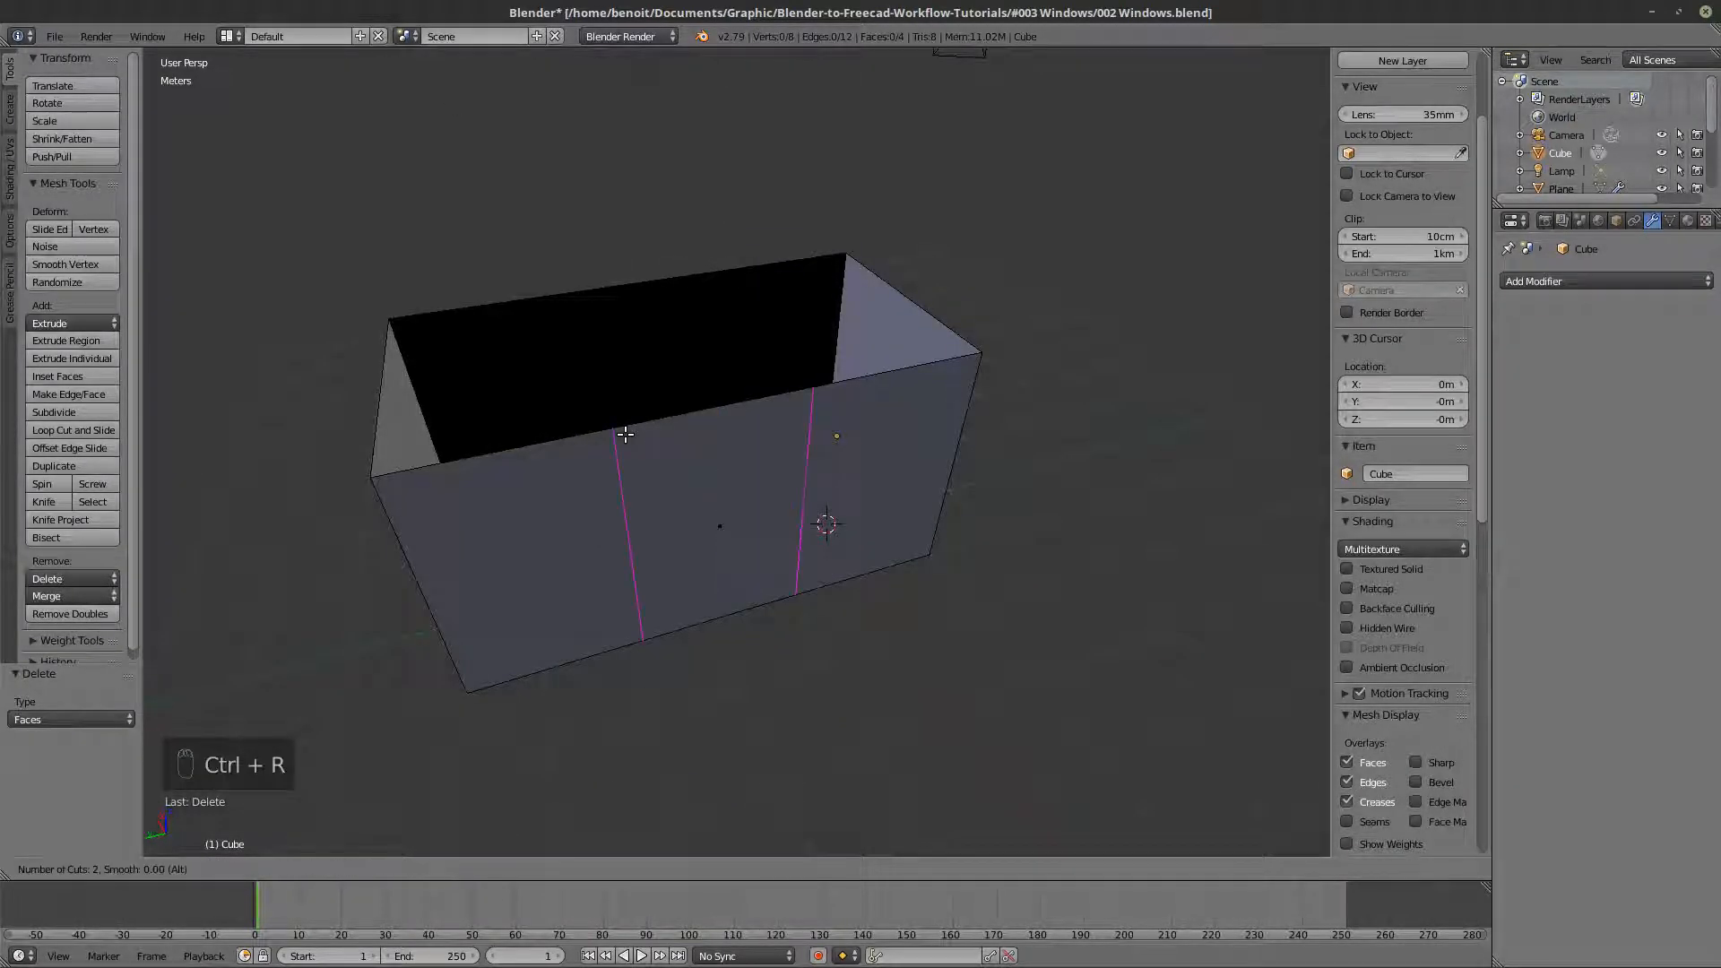
click(625, 434)
right_click(625, 435)
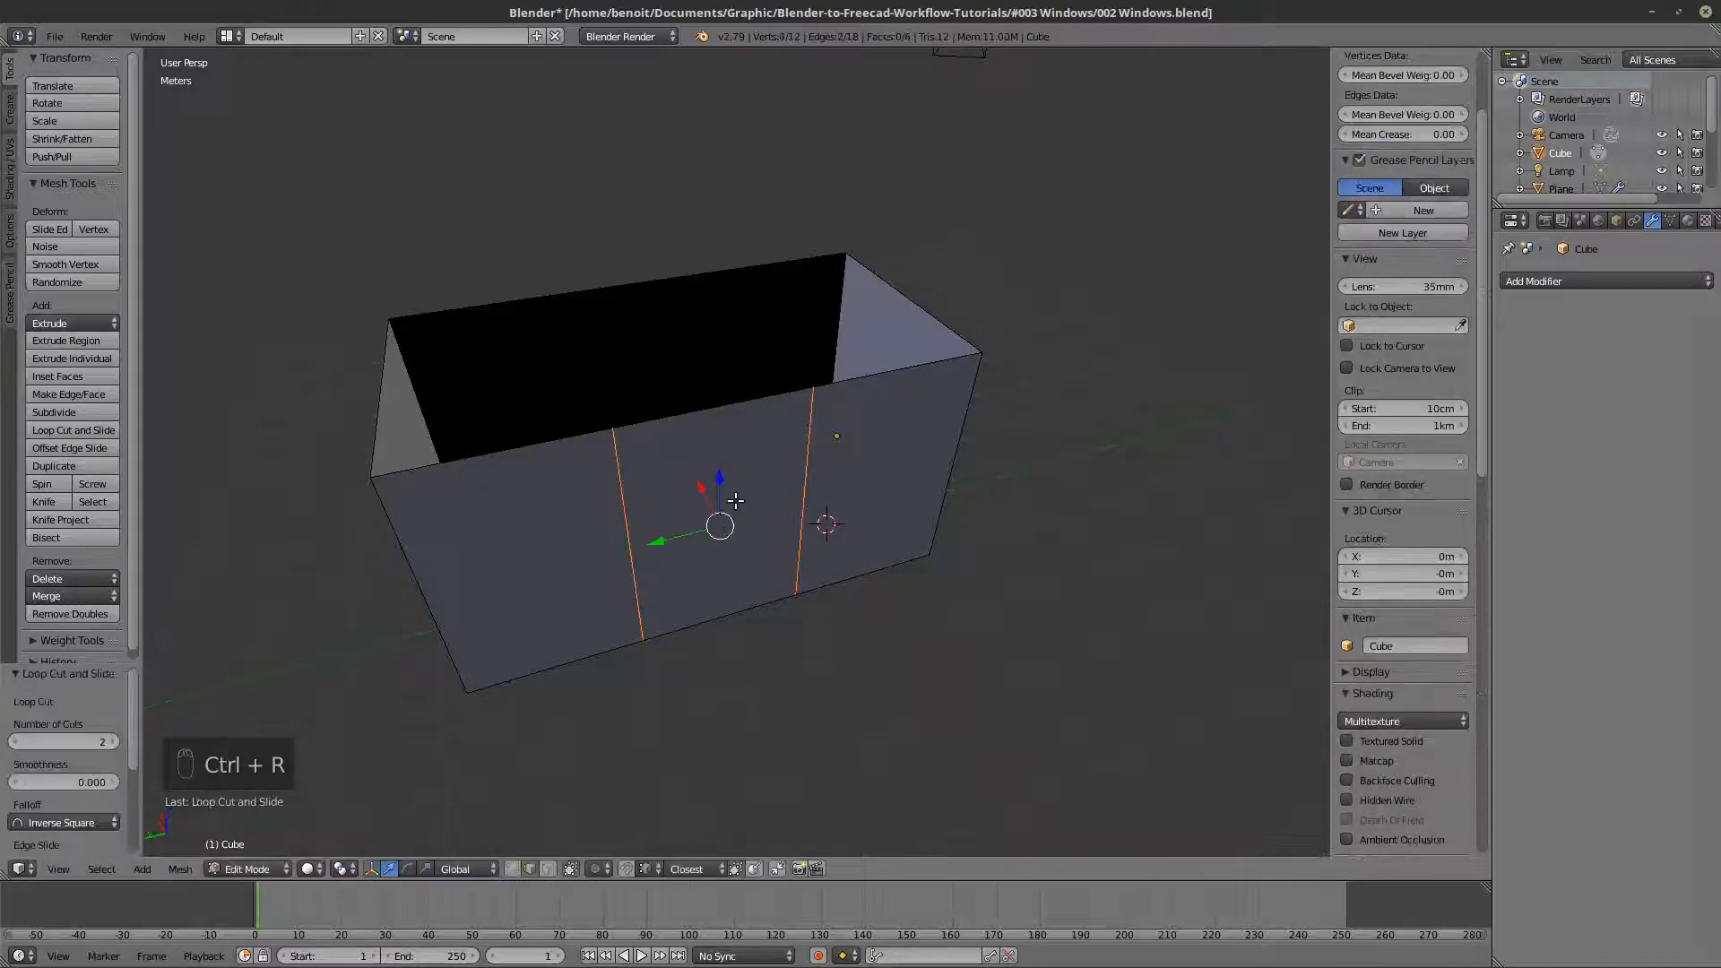
key(Tab)
key(Tab)
key(Tab)
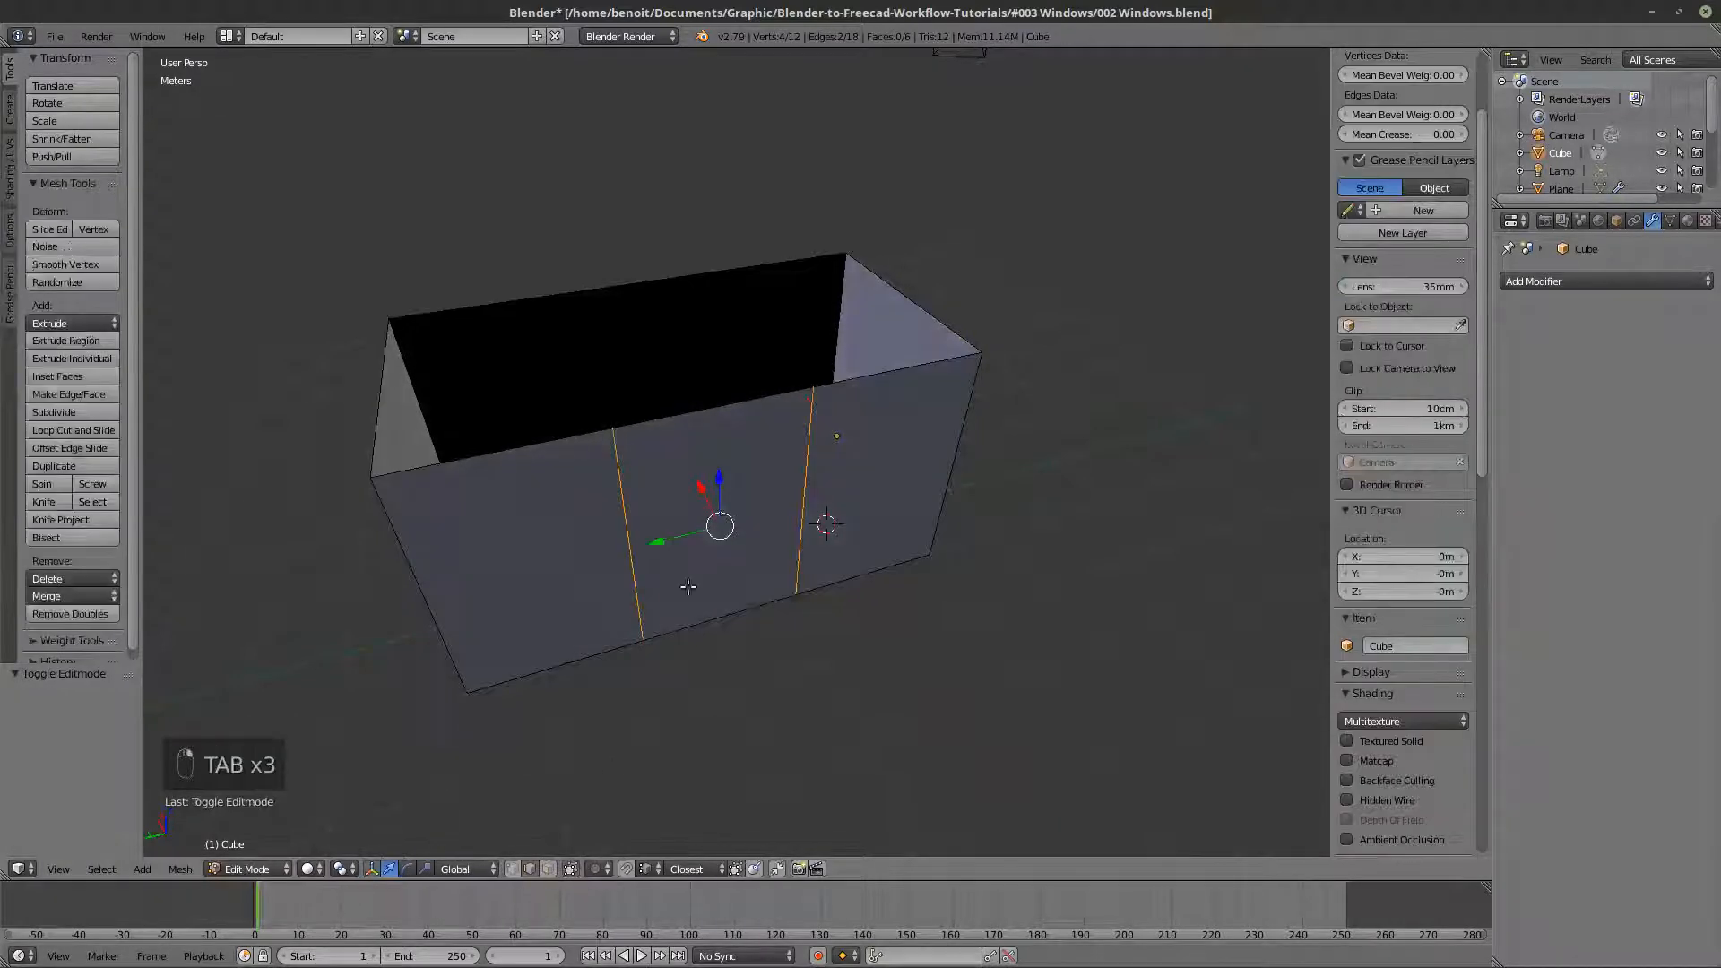
- Select the middle face of the long wall, split it off and separate it into its own object
click(548, 869)
right_click(717, 555)
mouse_move(717, 556)
middle_down()
mouse_move(757, 557)
mouse_move(735, 553)
middle_up()
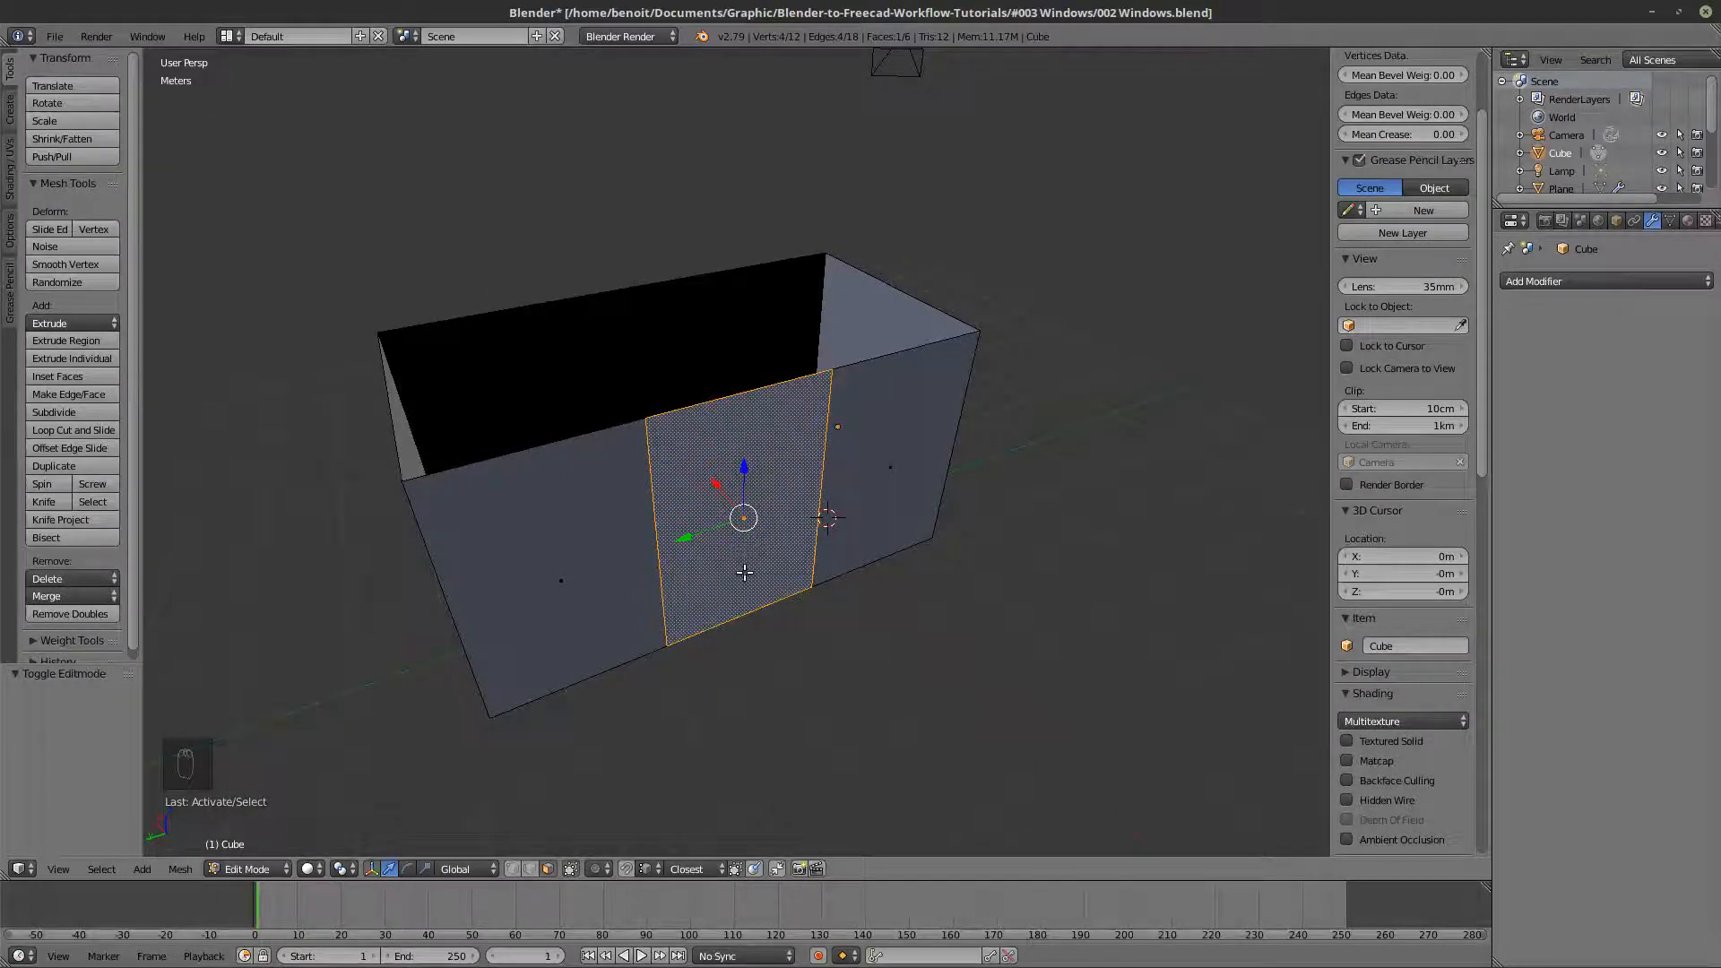
key(y)
key(p)
click(746, 570)
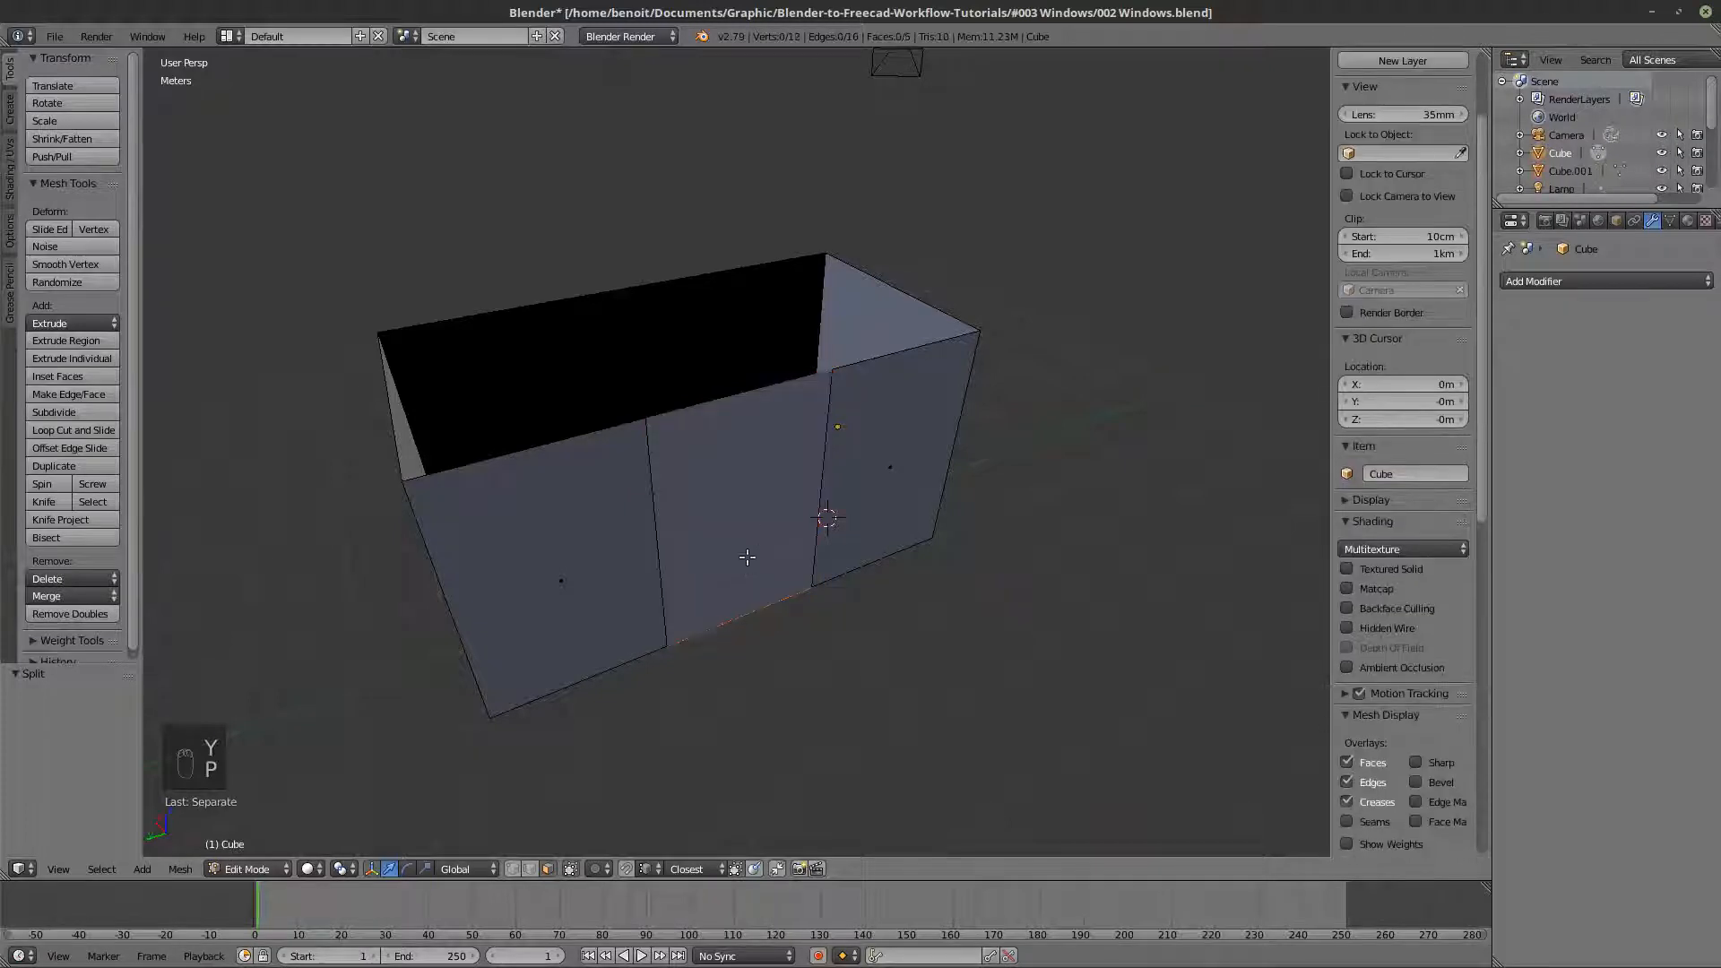
key(Tab)
- Select the separated middle wall panel in Object Mode and show the scene in wireframe
right_click(912, 434)
right_click(717, 503)
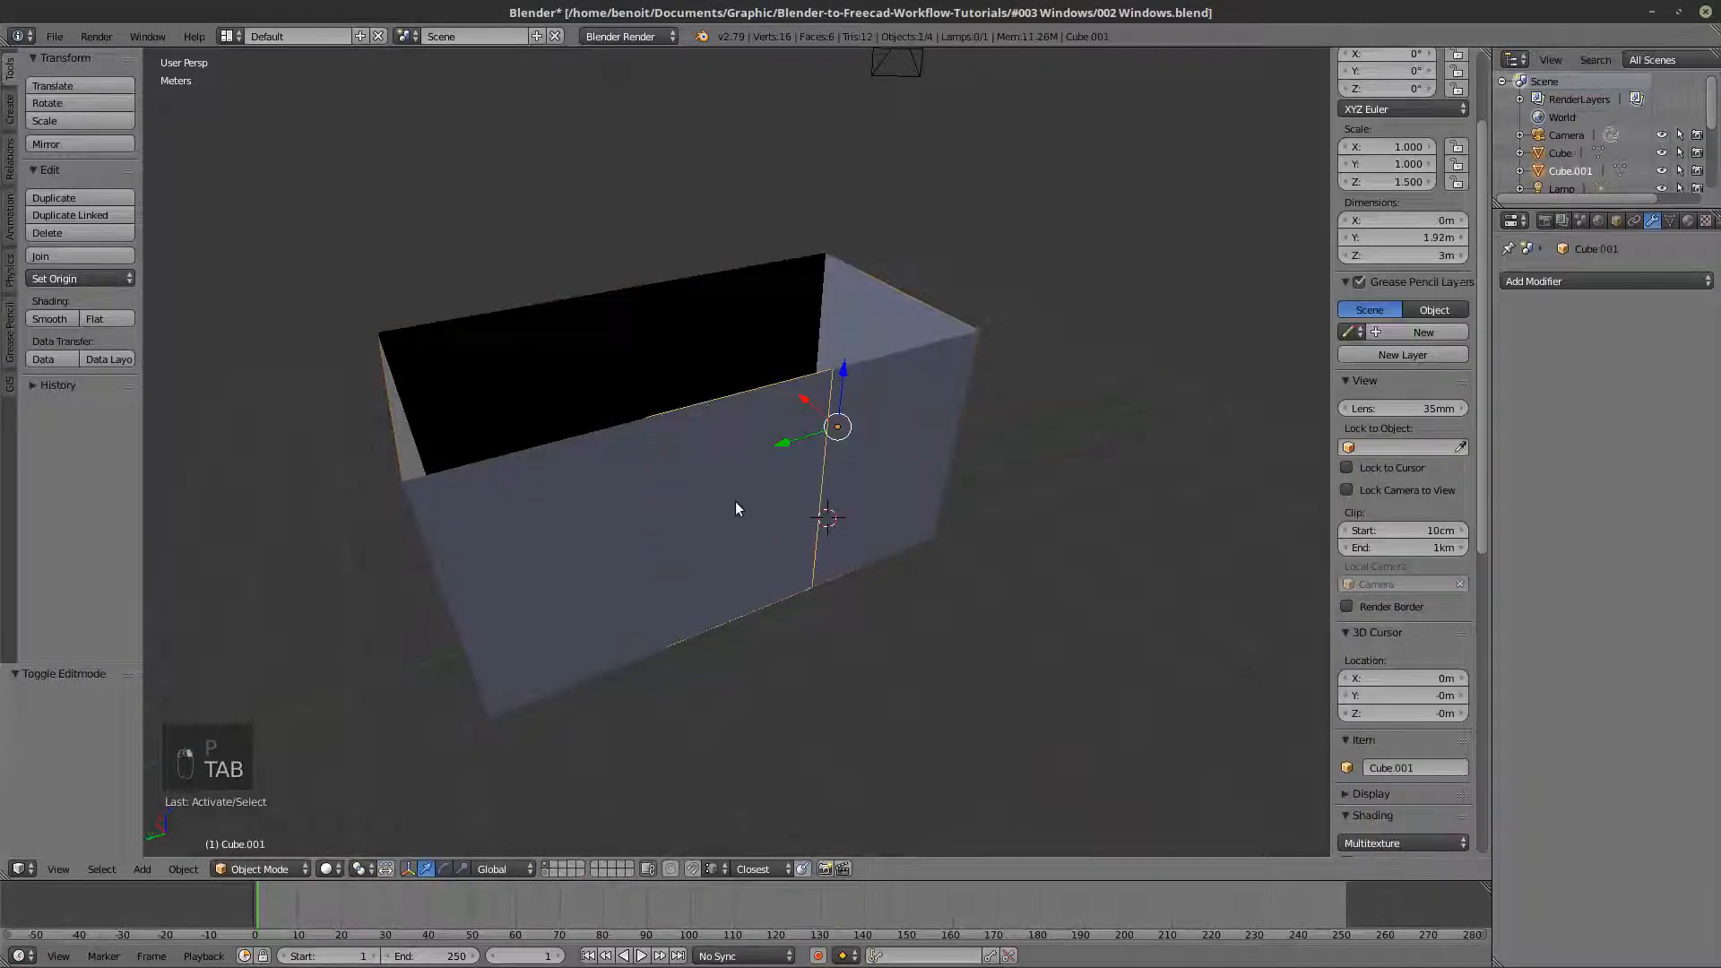
key(z)
mouse_move(774, 505)
middle_down()
mouse_move(767, 531)
mouse_move(731, 470)
middle_up()
key(z)
key(z)
scroll(751, 479, up, 1)
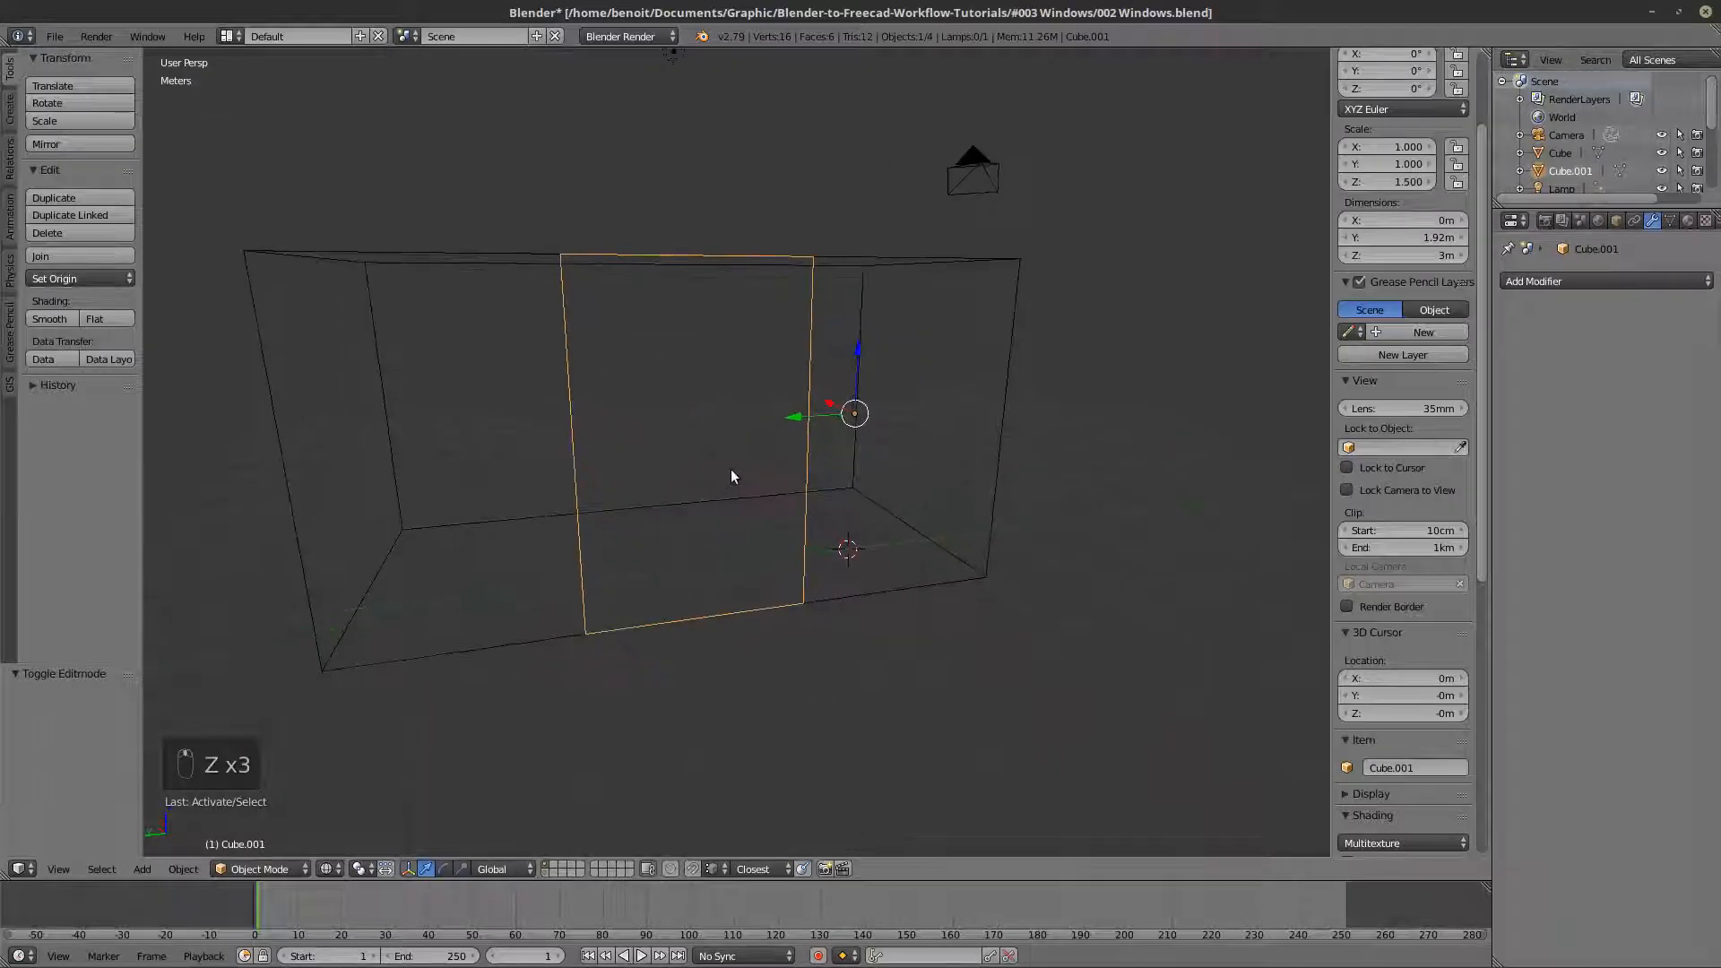
- Try insetting the wall panel's whole face in Edit Mode by about 11 cm
key(Tab)
key(a)
key(a)
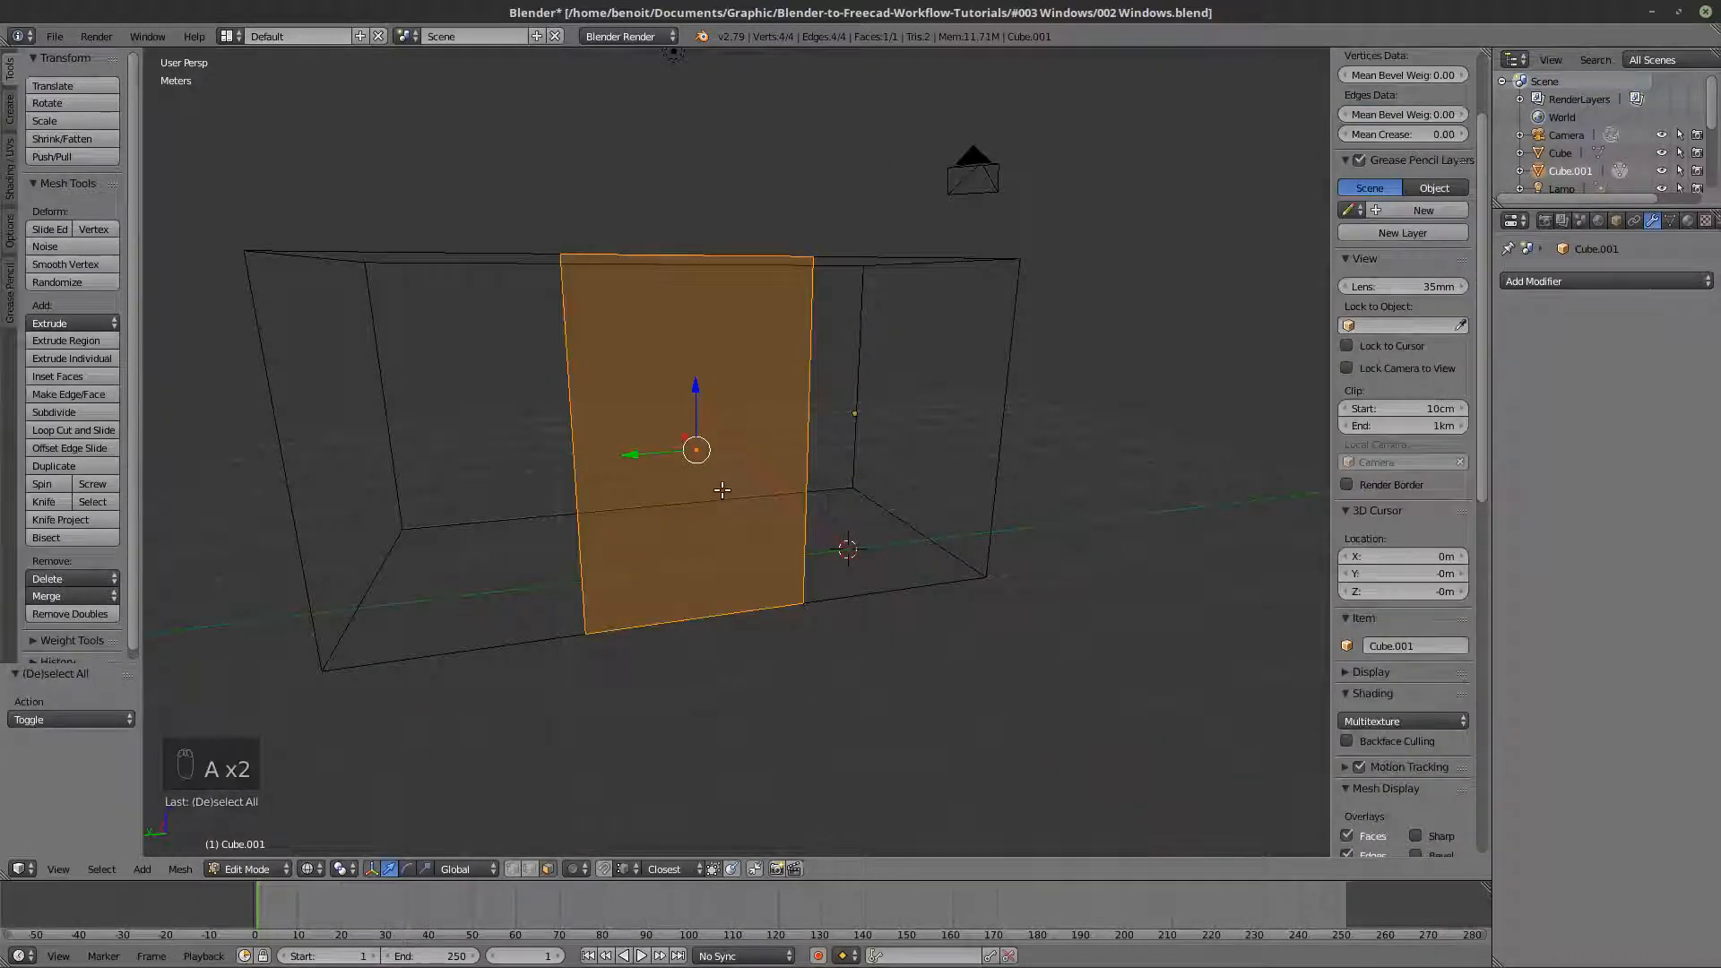
key(i)
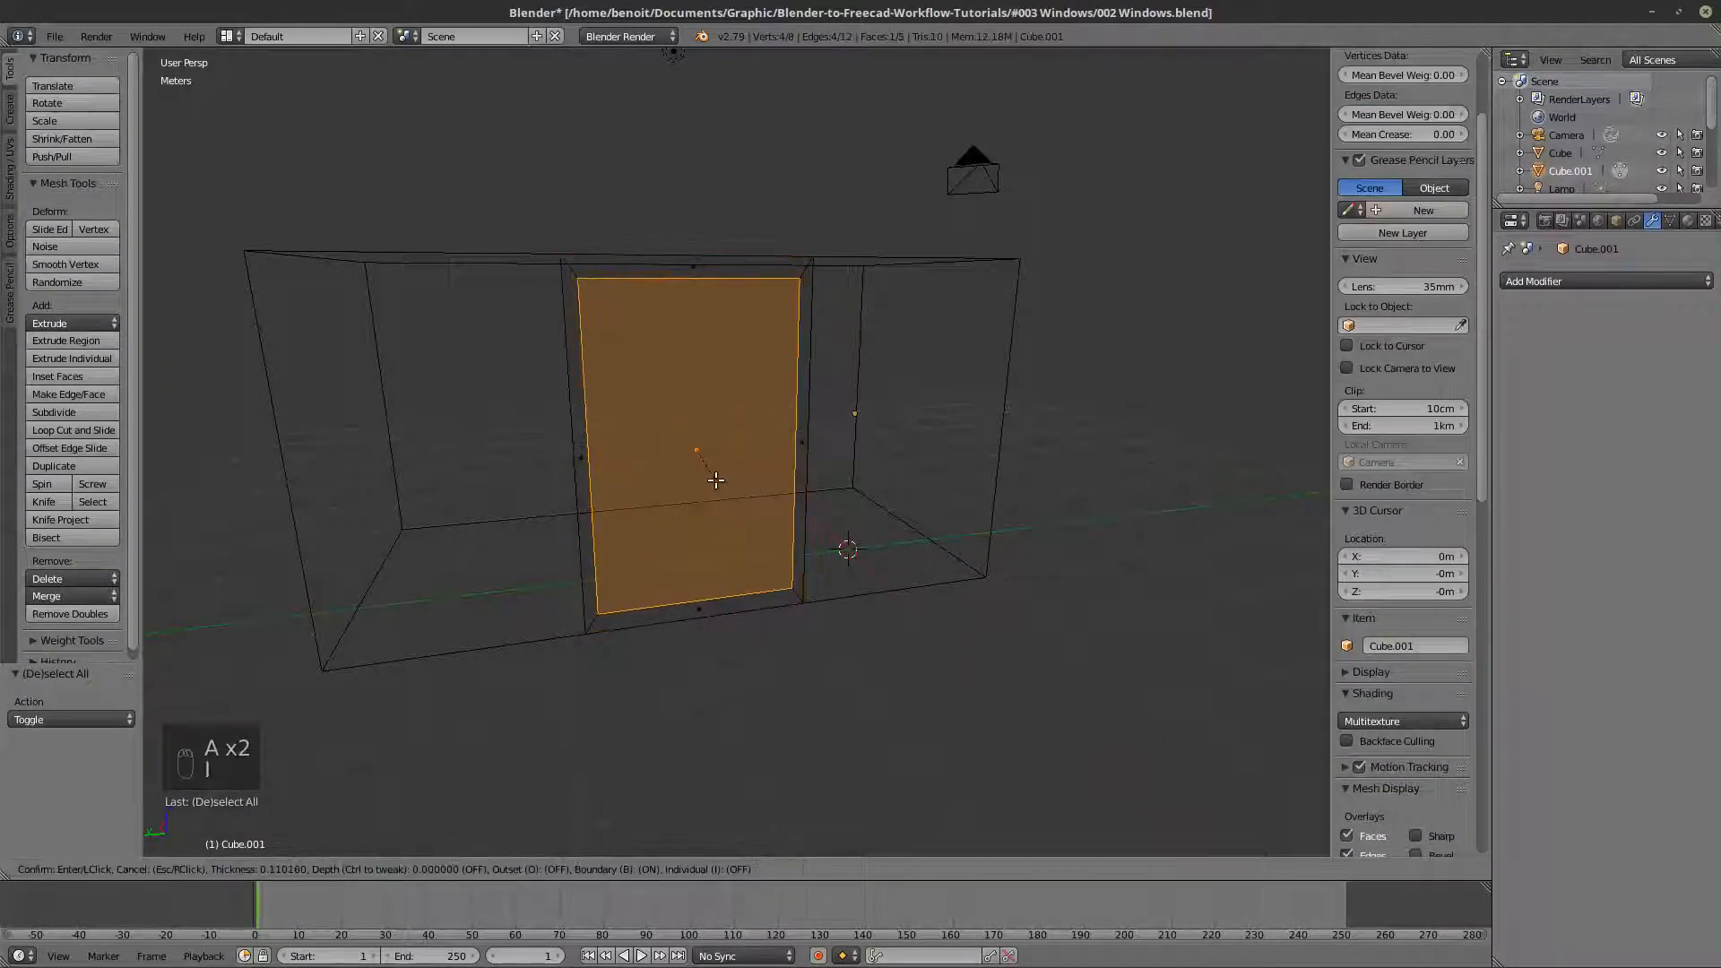
click(716, 480)
key(z)
scroll(706, 503, up, 2)
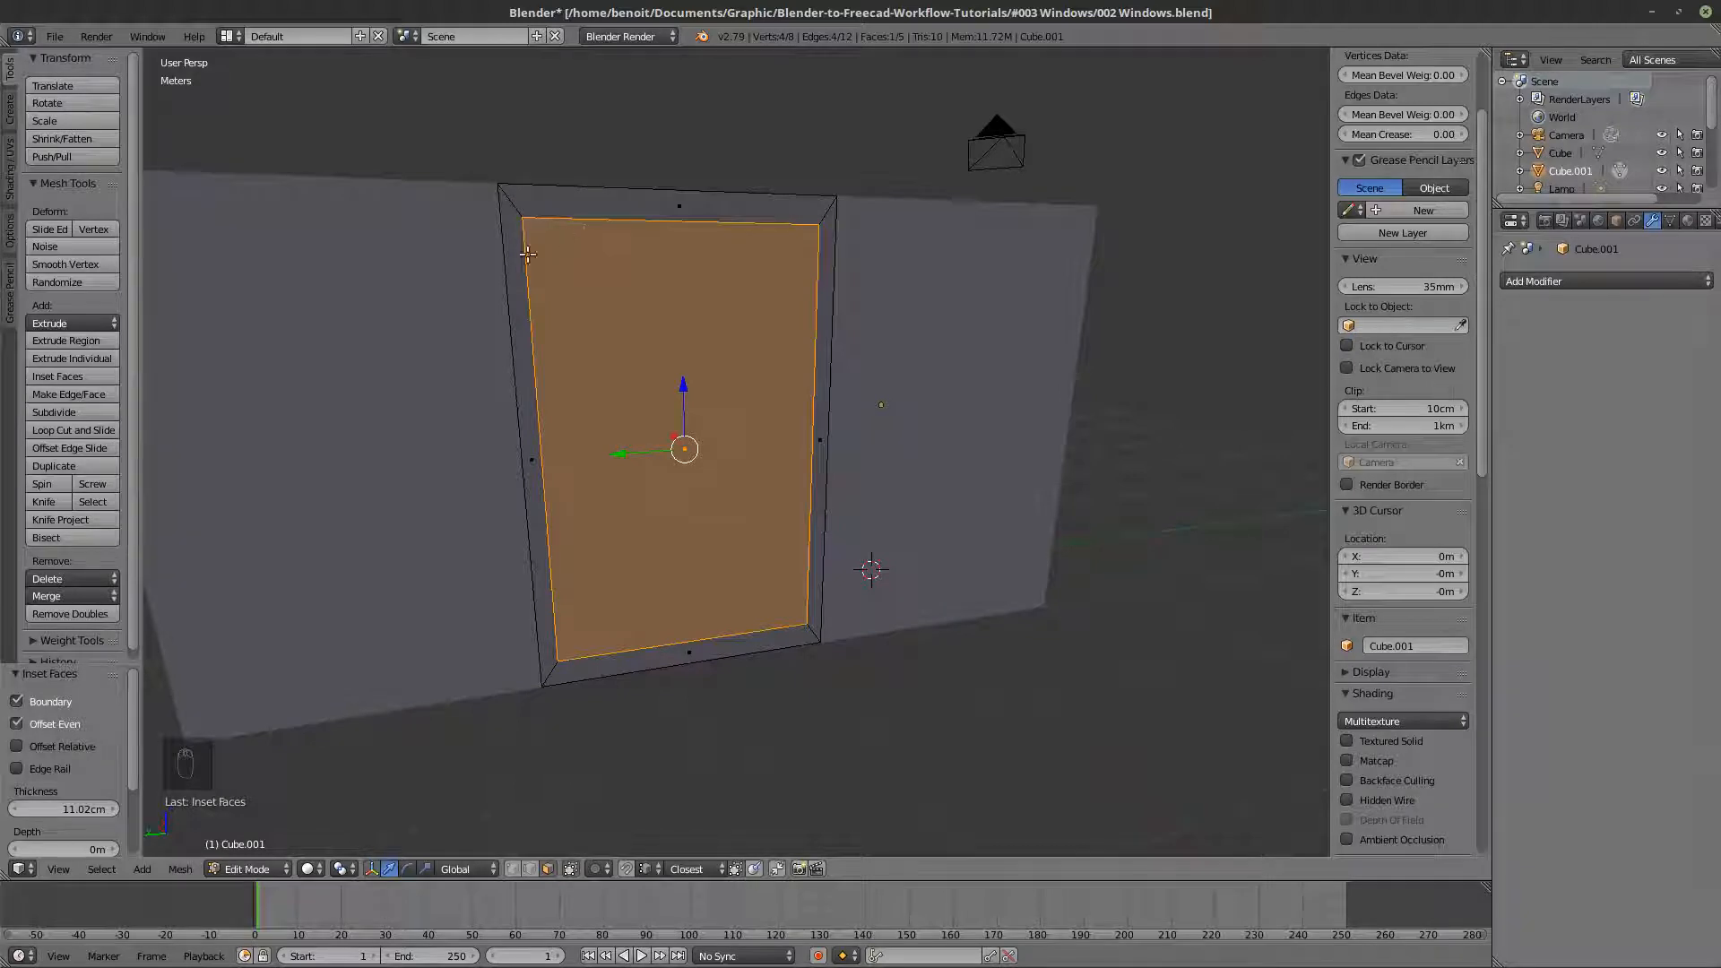
- Select the panel's entire mesh and turn on the edge length display
key(a)
key(a)
key(a)
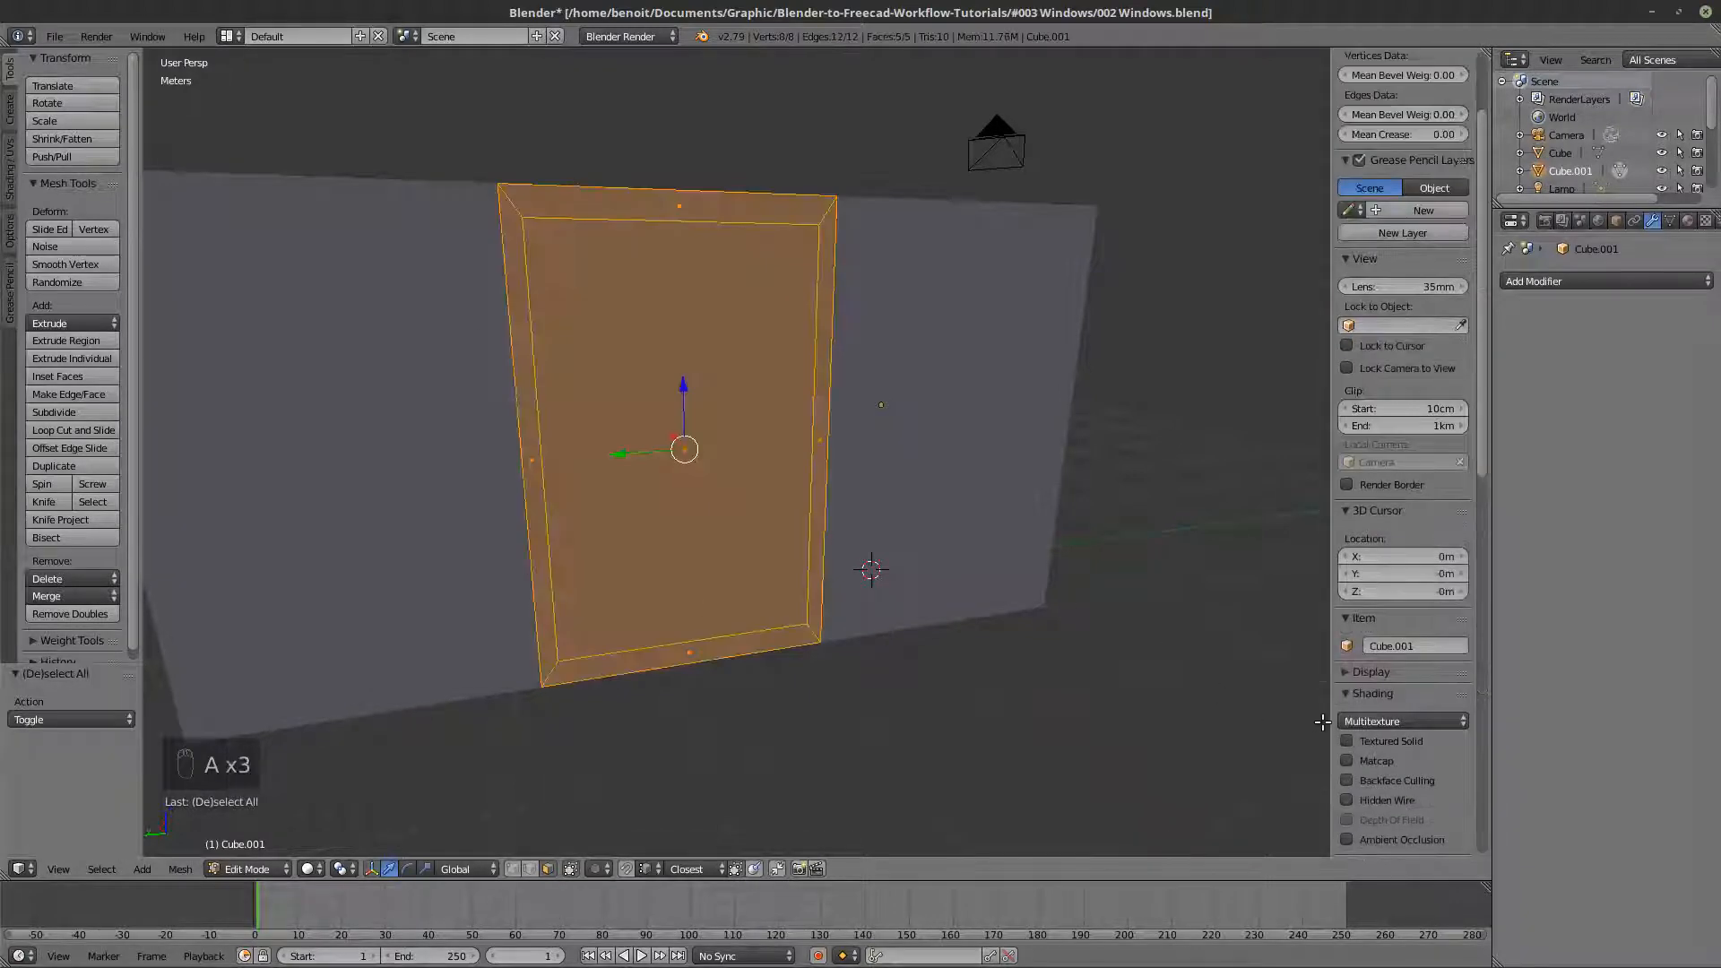
scroll(1391, 766, down, 8)
click(1347, 793)
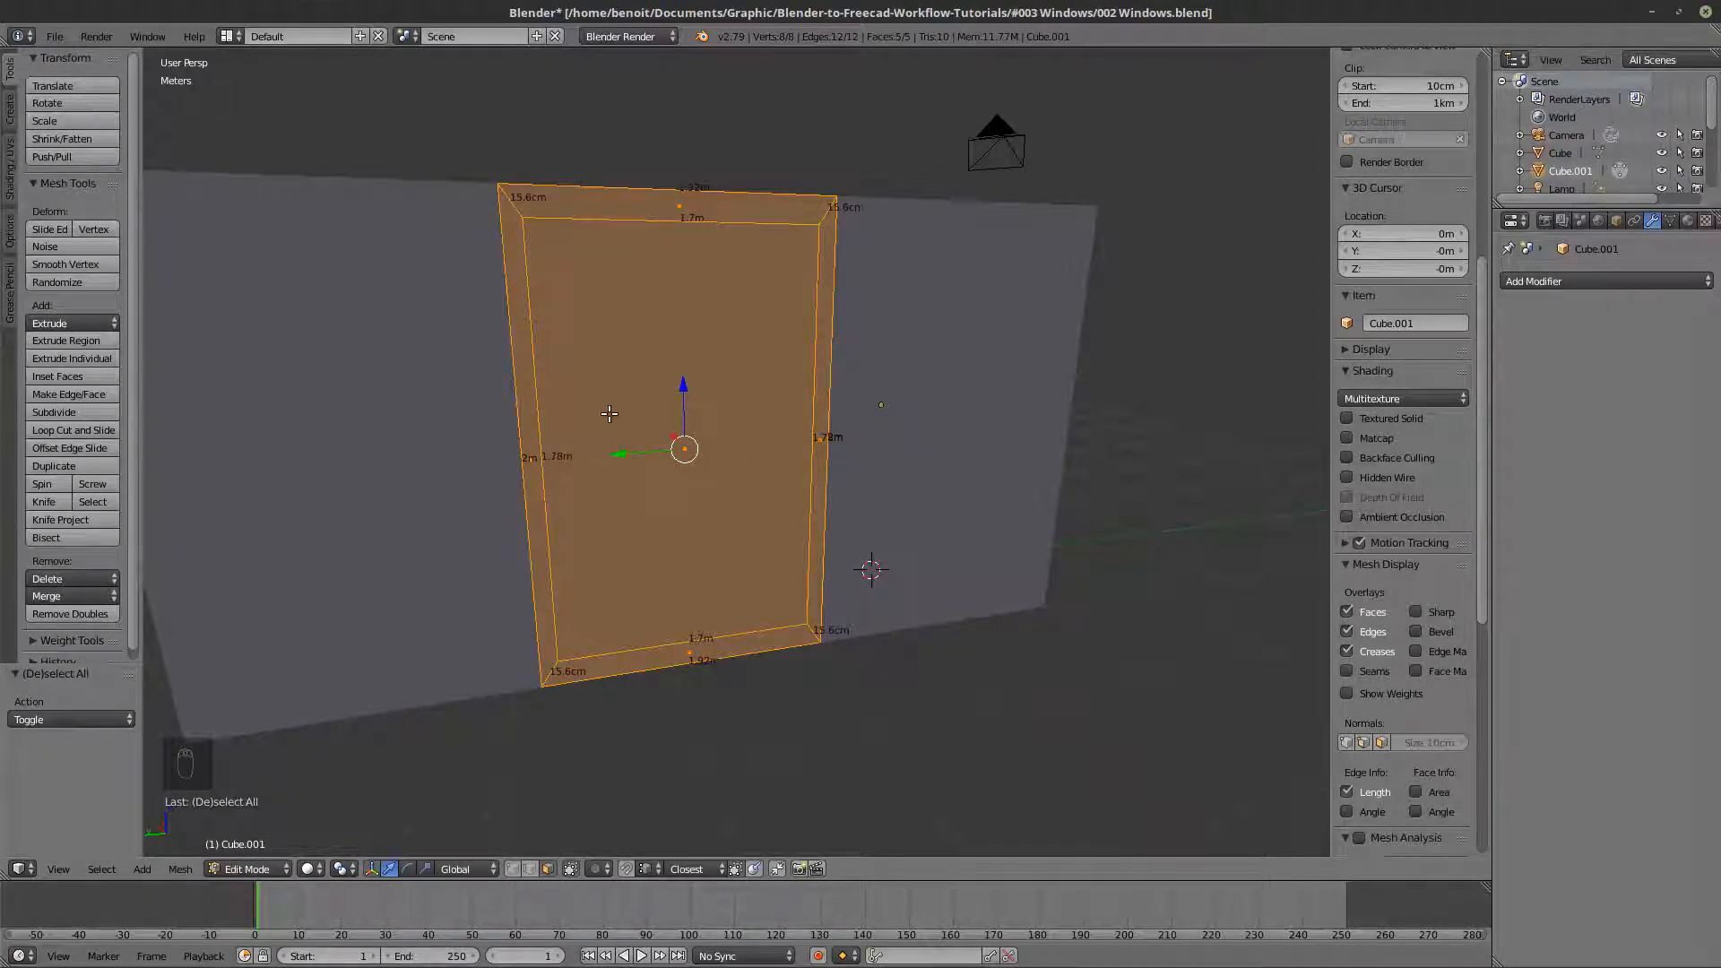
- Undo the inset of the wall panel, going back to its single selected face
key(ctrl+z)
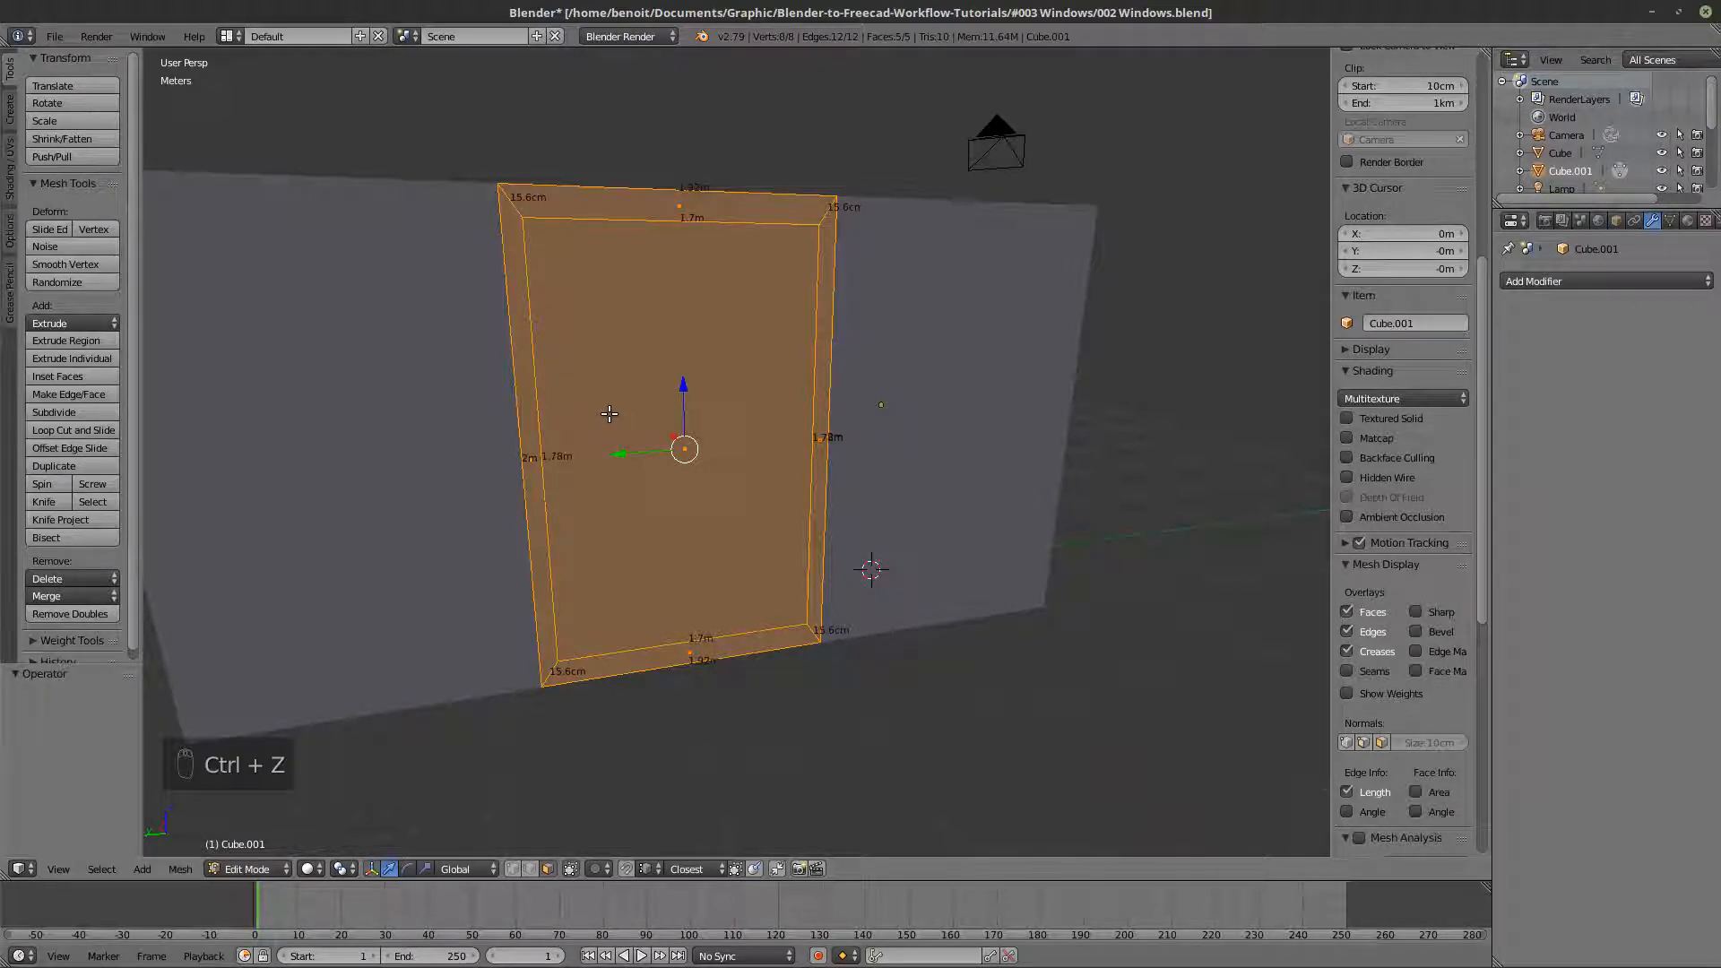
key(ctrl+z)
key(Tab)
key(z)
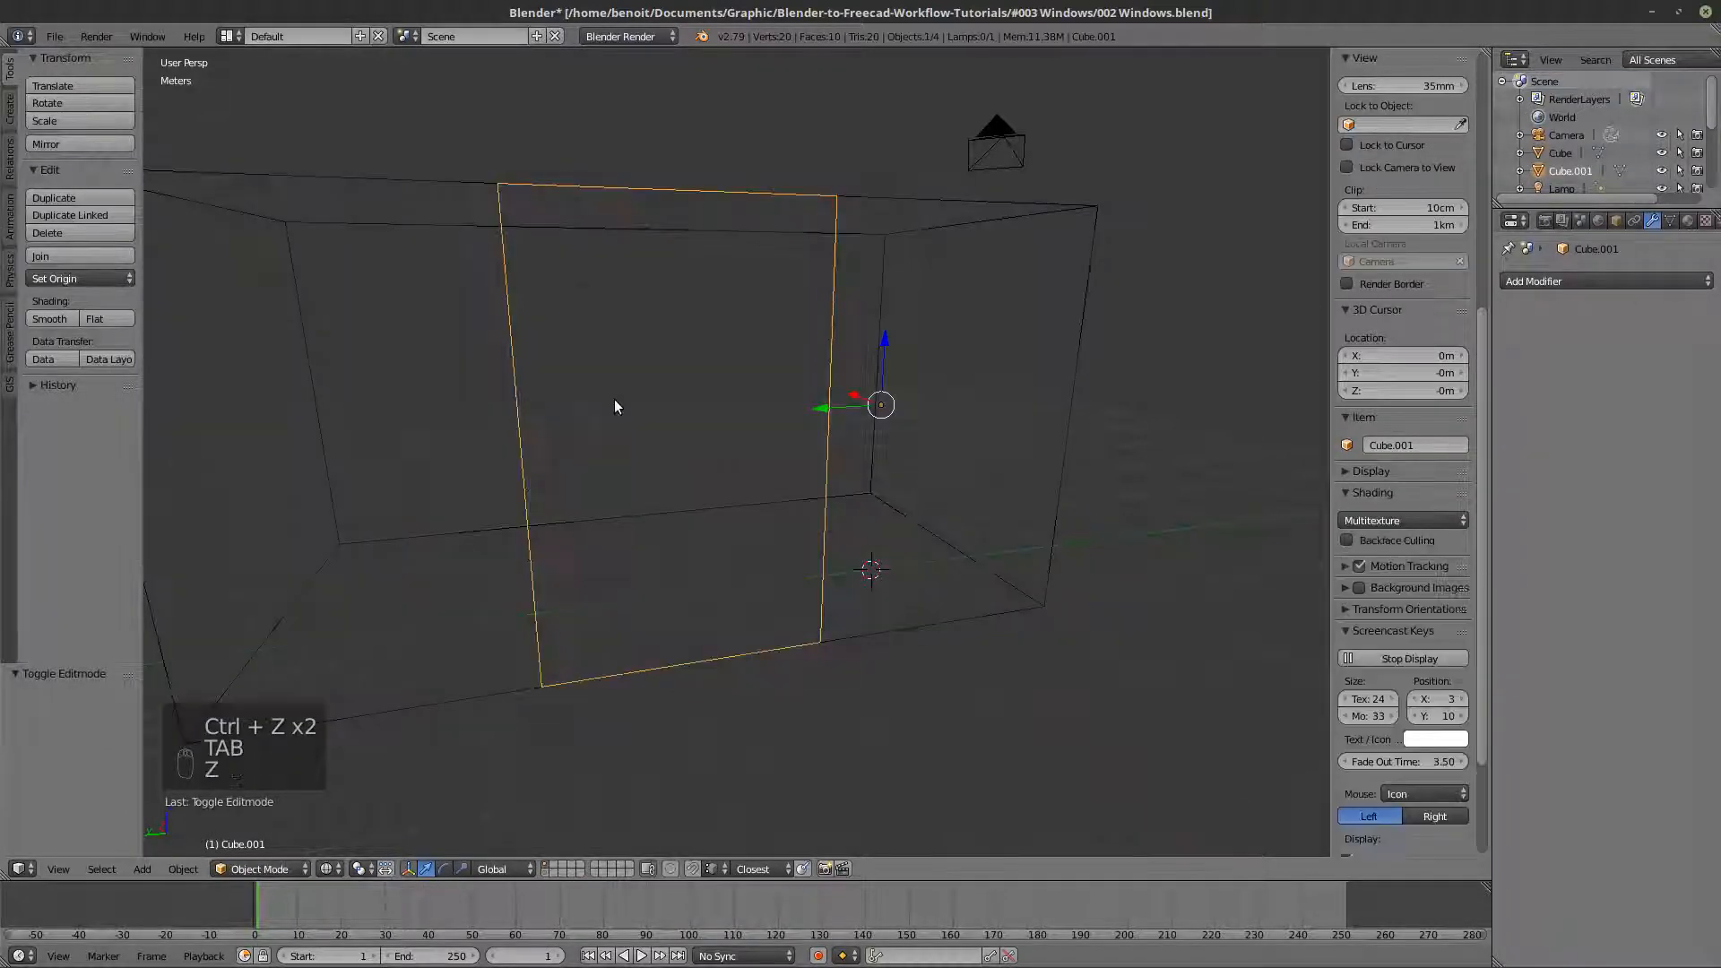
key(Tab)
key(ctrl+z)
key(ctrl+z)
key(ctrl+z)
key(ctrl+z)
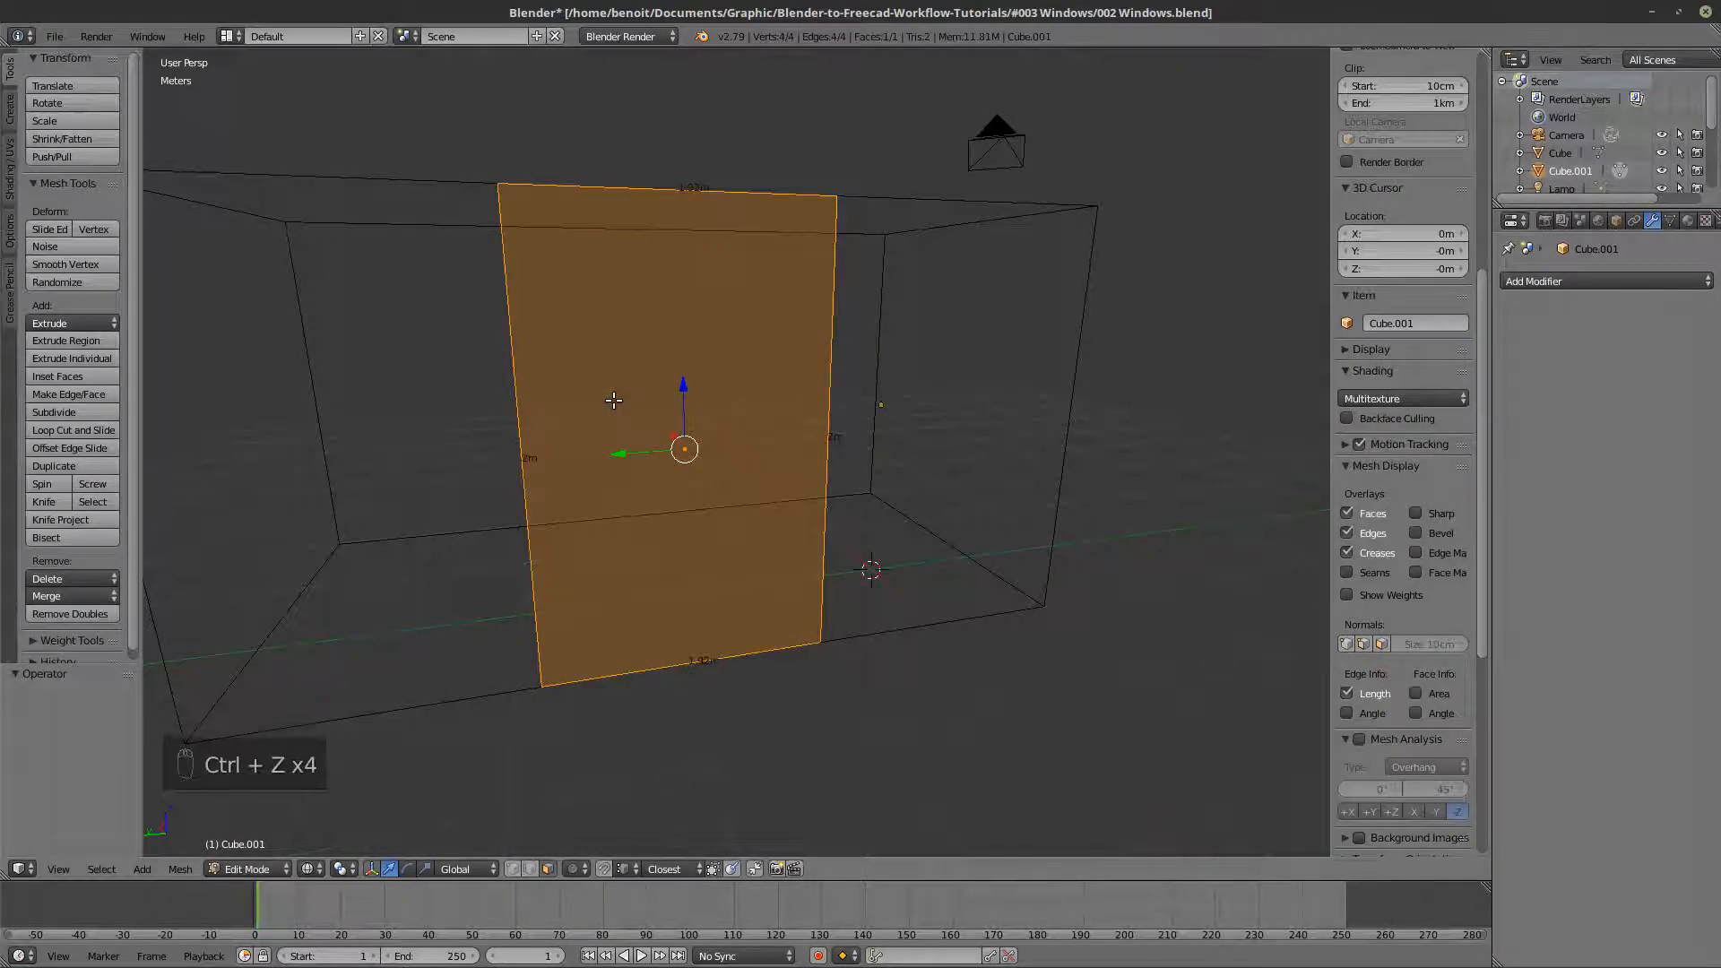
- Apply the scale of the wall panel object in Object Mode
key(Tab)
key(z)
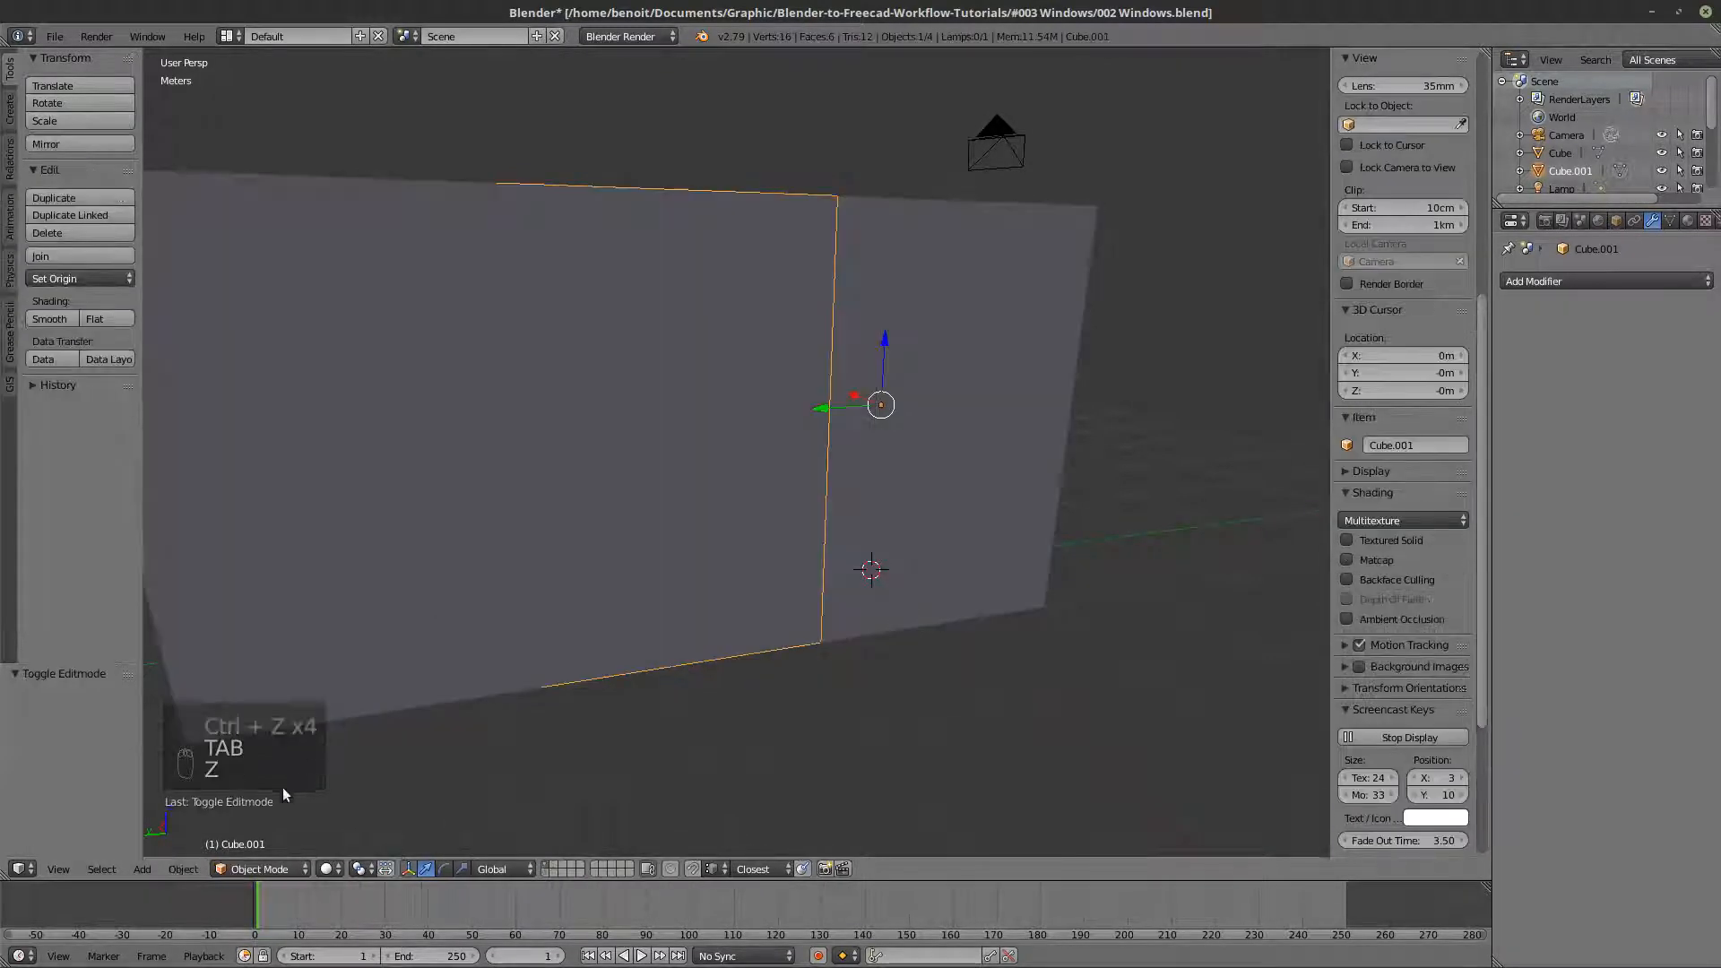
click(181, 869)
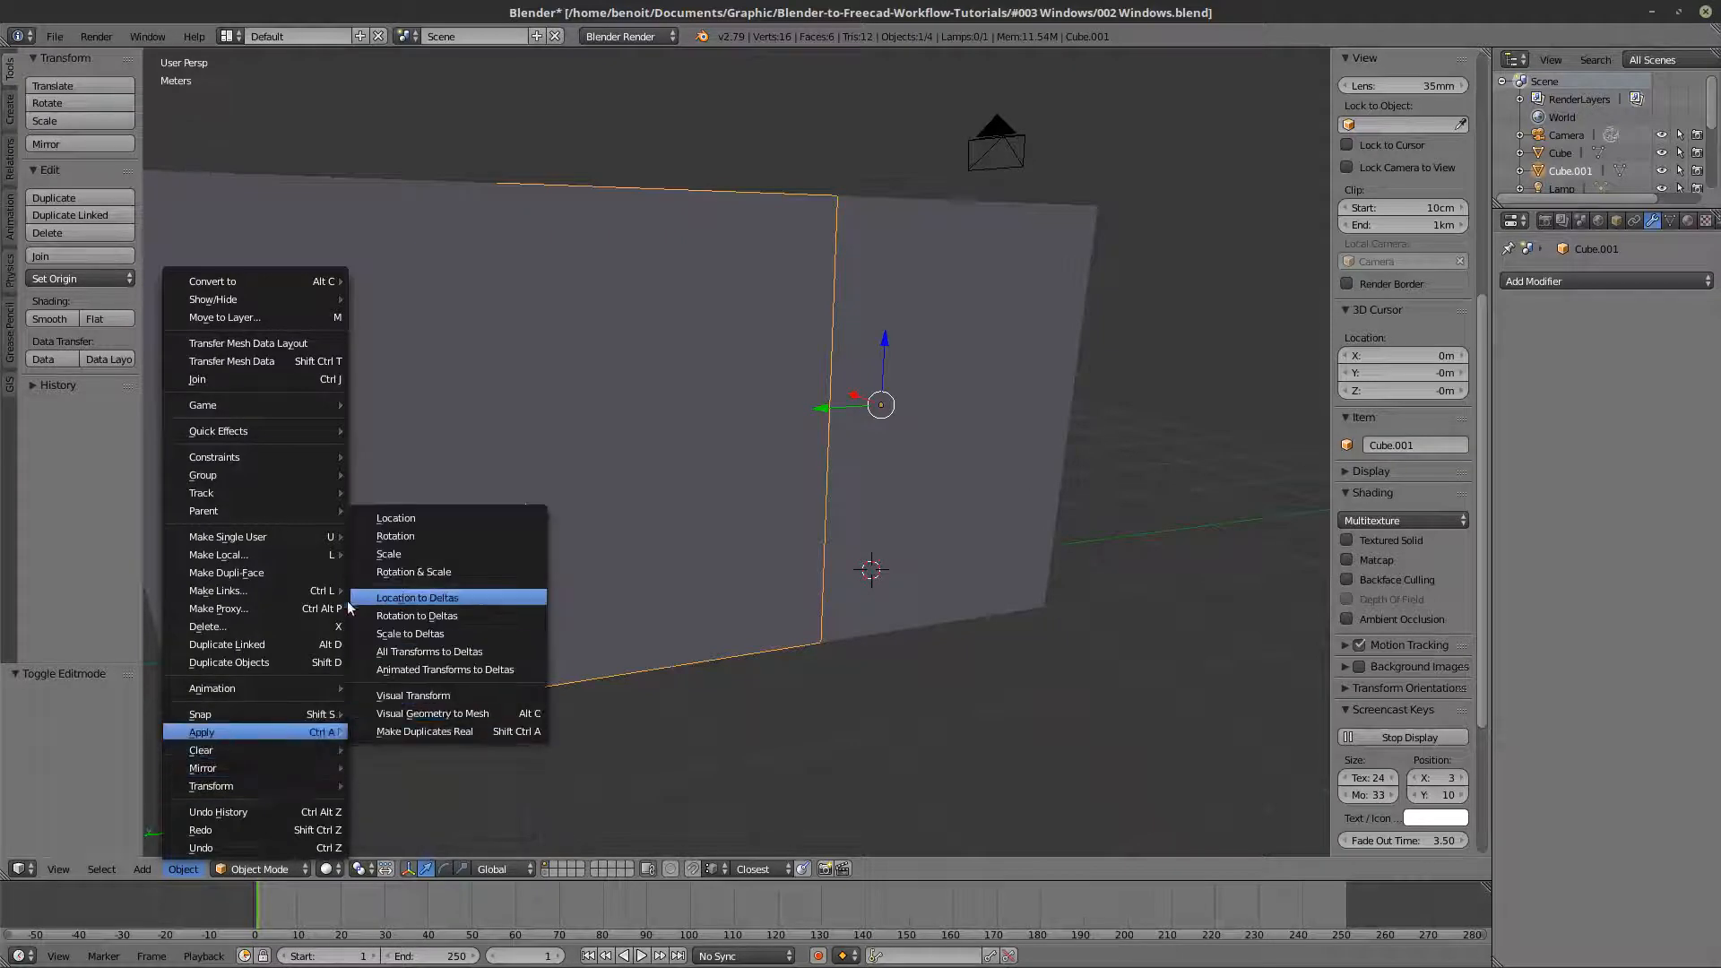
mouse_move(254, 731)
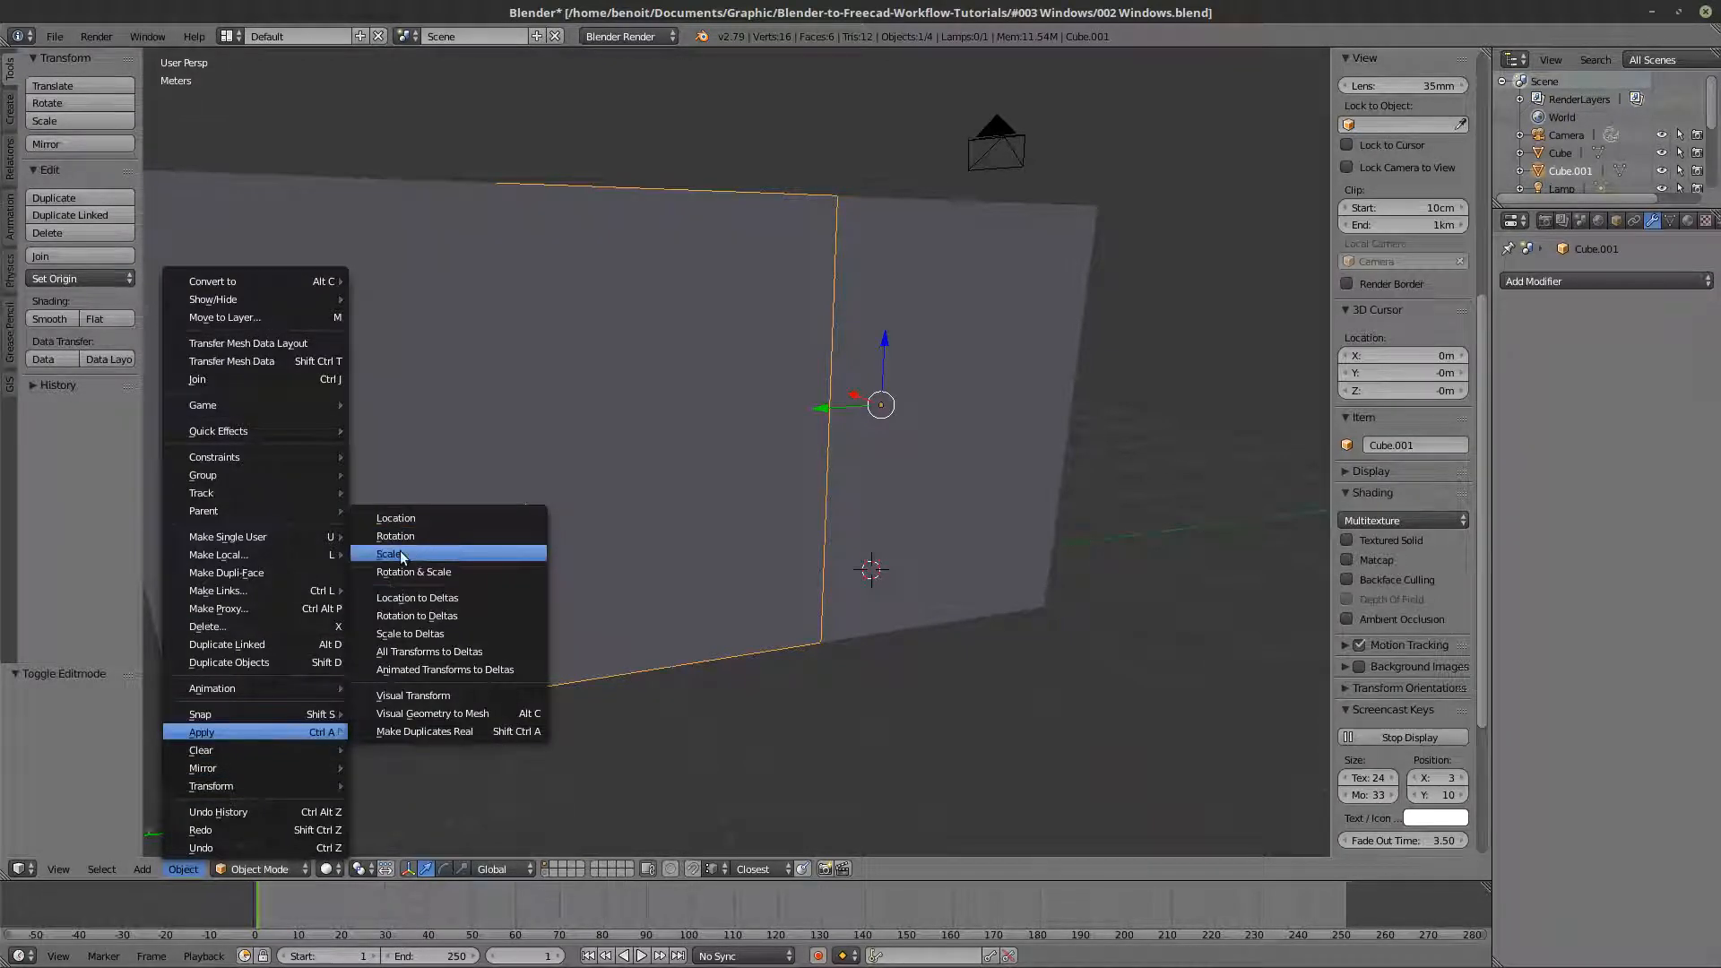
click(400, 550)
- In Edit Mode, inset the panel's face by about 12.4 cm to form a window frame border
key(Tab)
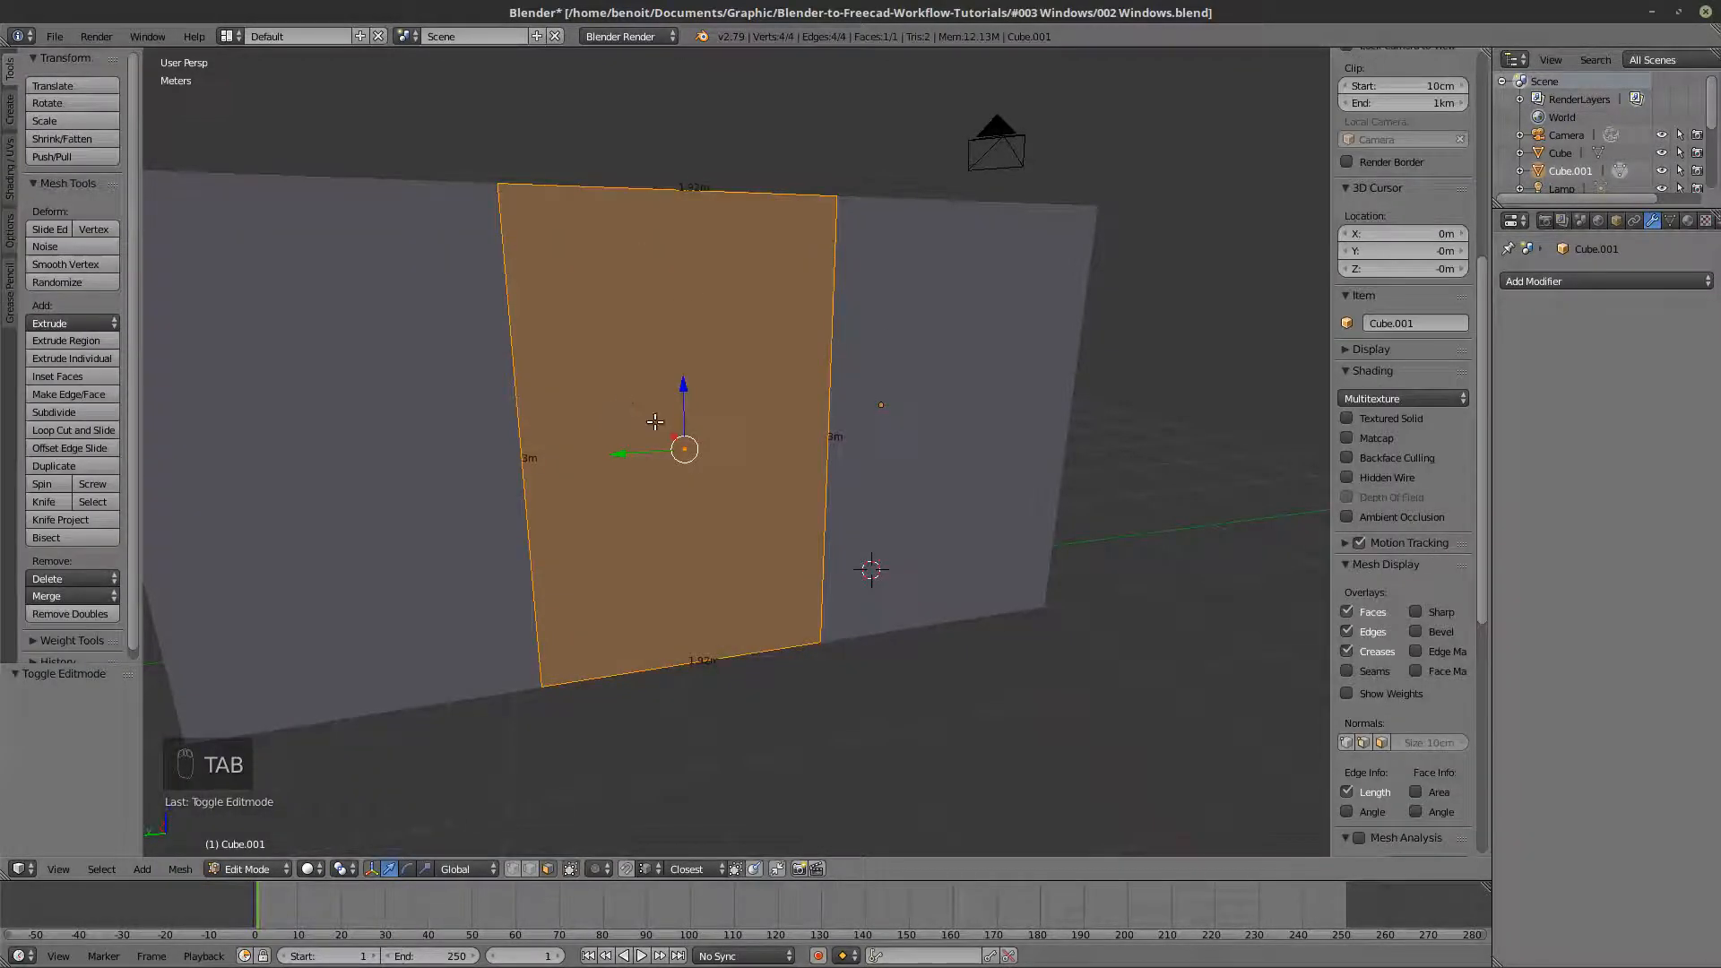
key(i)
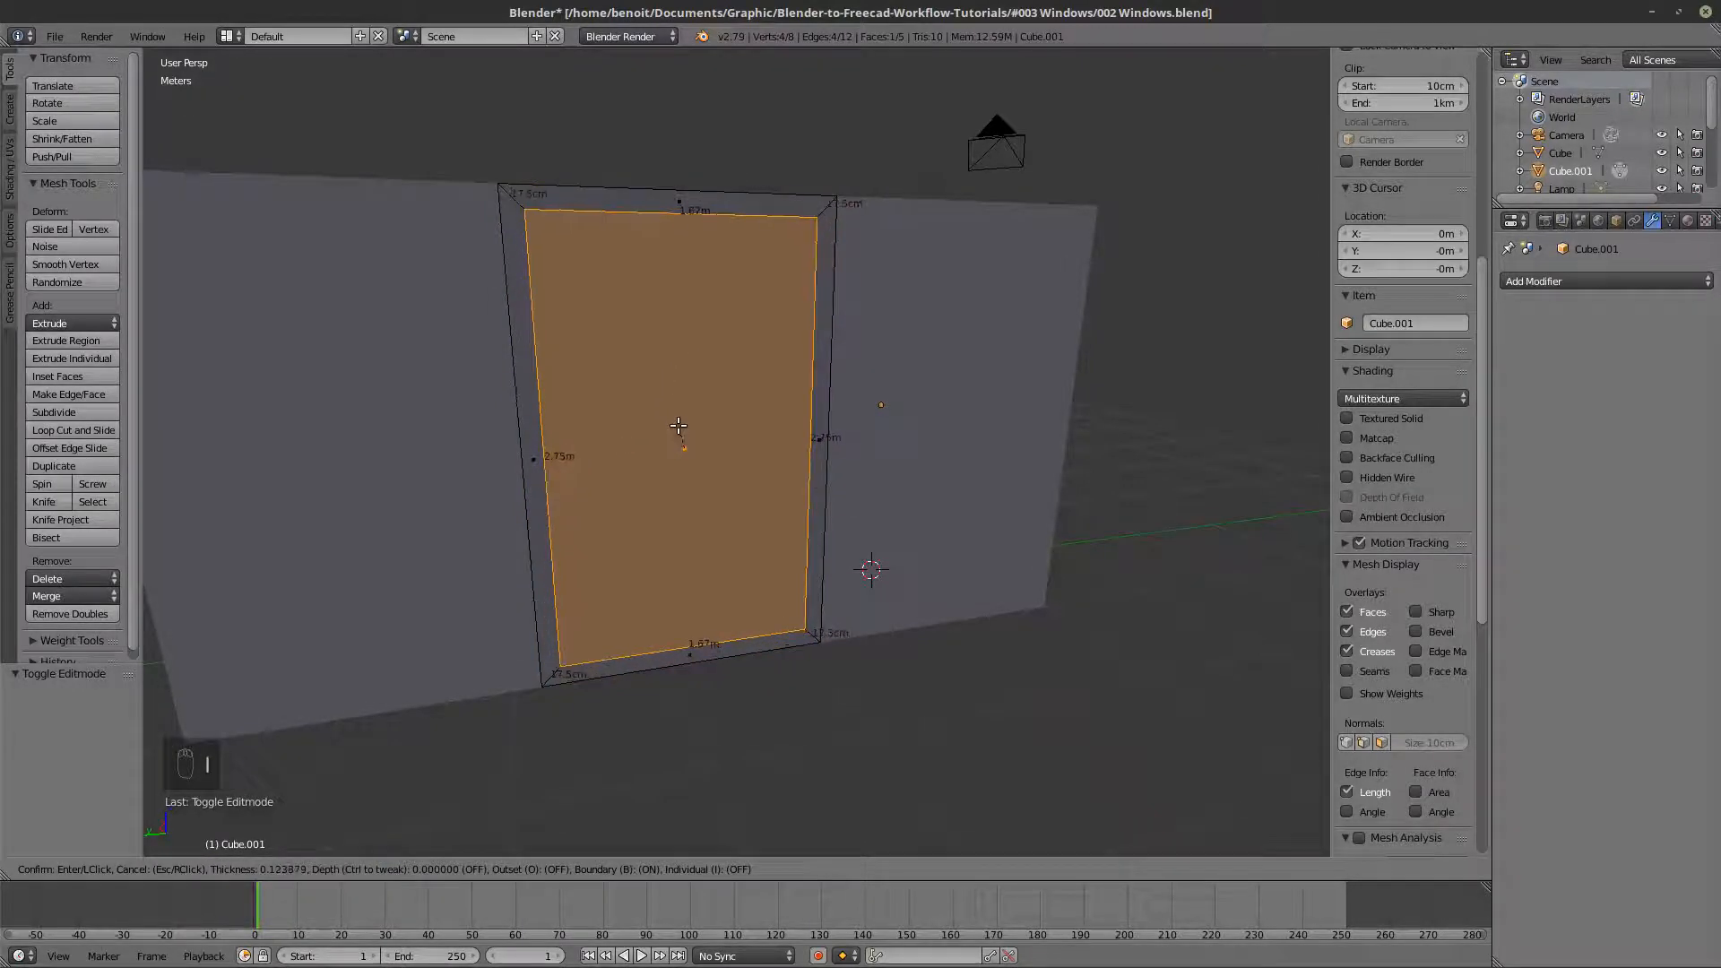
click(679, 426)
- Split off the inset inner face, separate it into its own object and return to Object Mode
middle_drag(681, 428, 895, 359)
scroll(903, 309, down, 3)
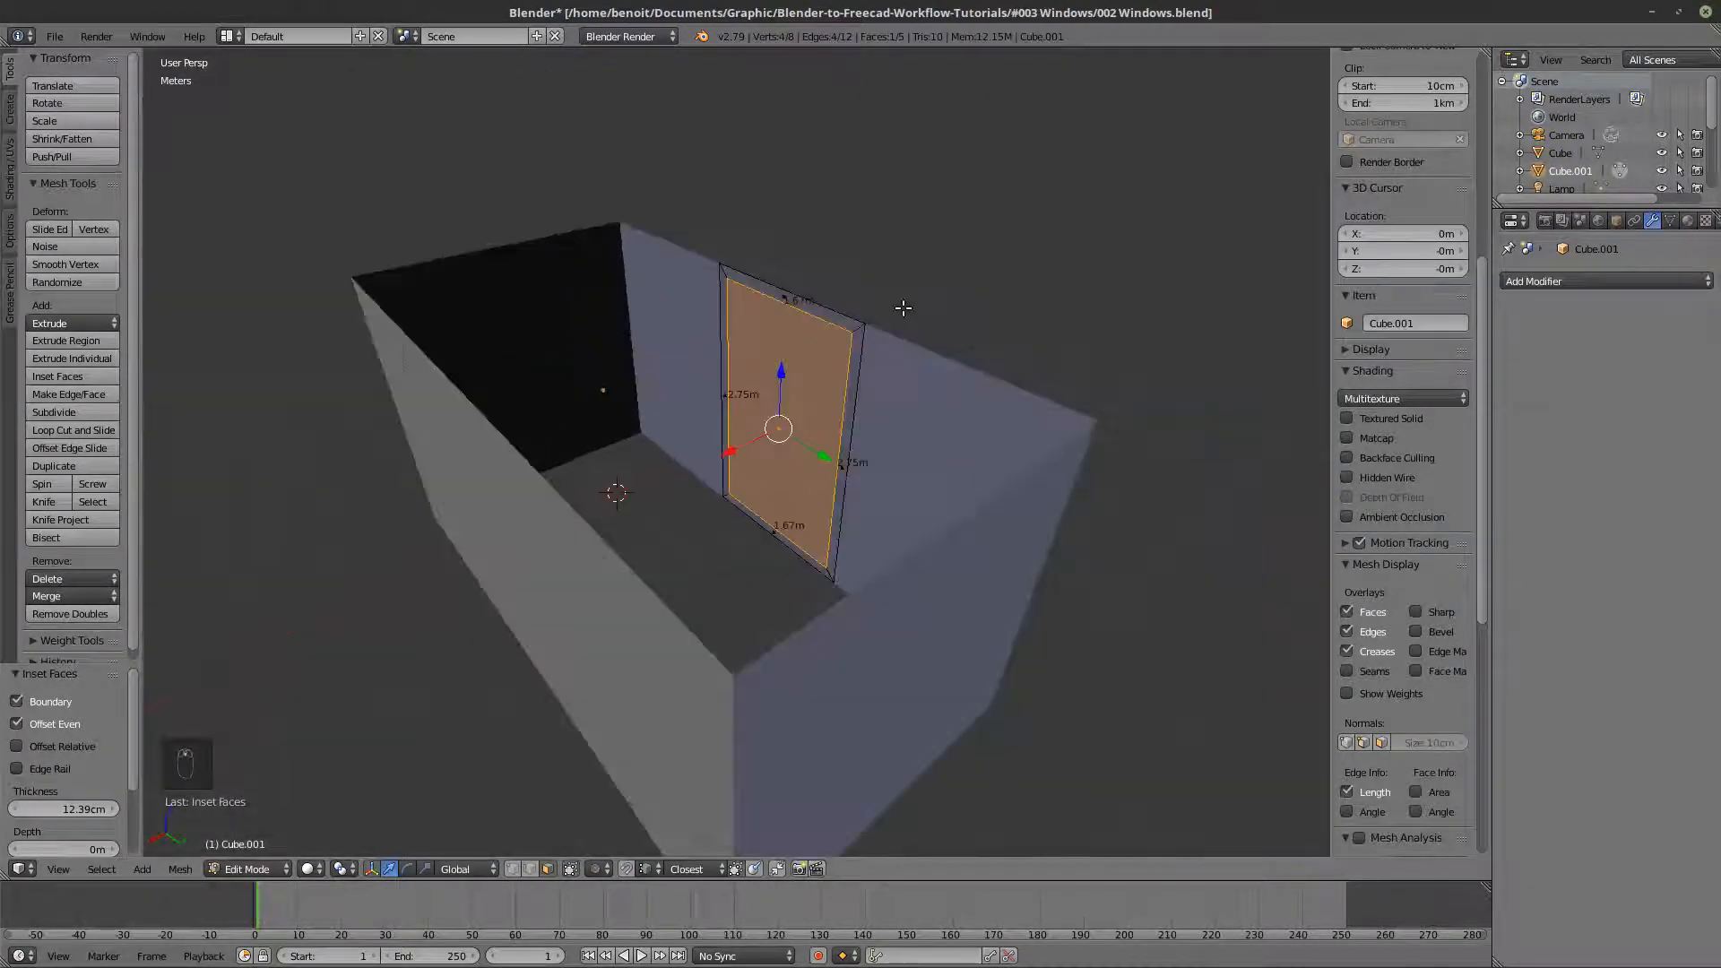
scroll(851, 298, up, 2)
scroll(849, 292, down, 3)
middle_drag(849, 293, 688, 346)
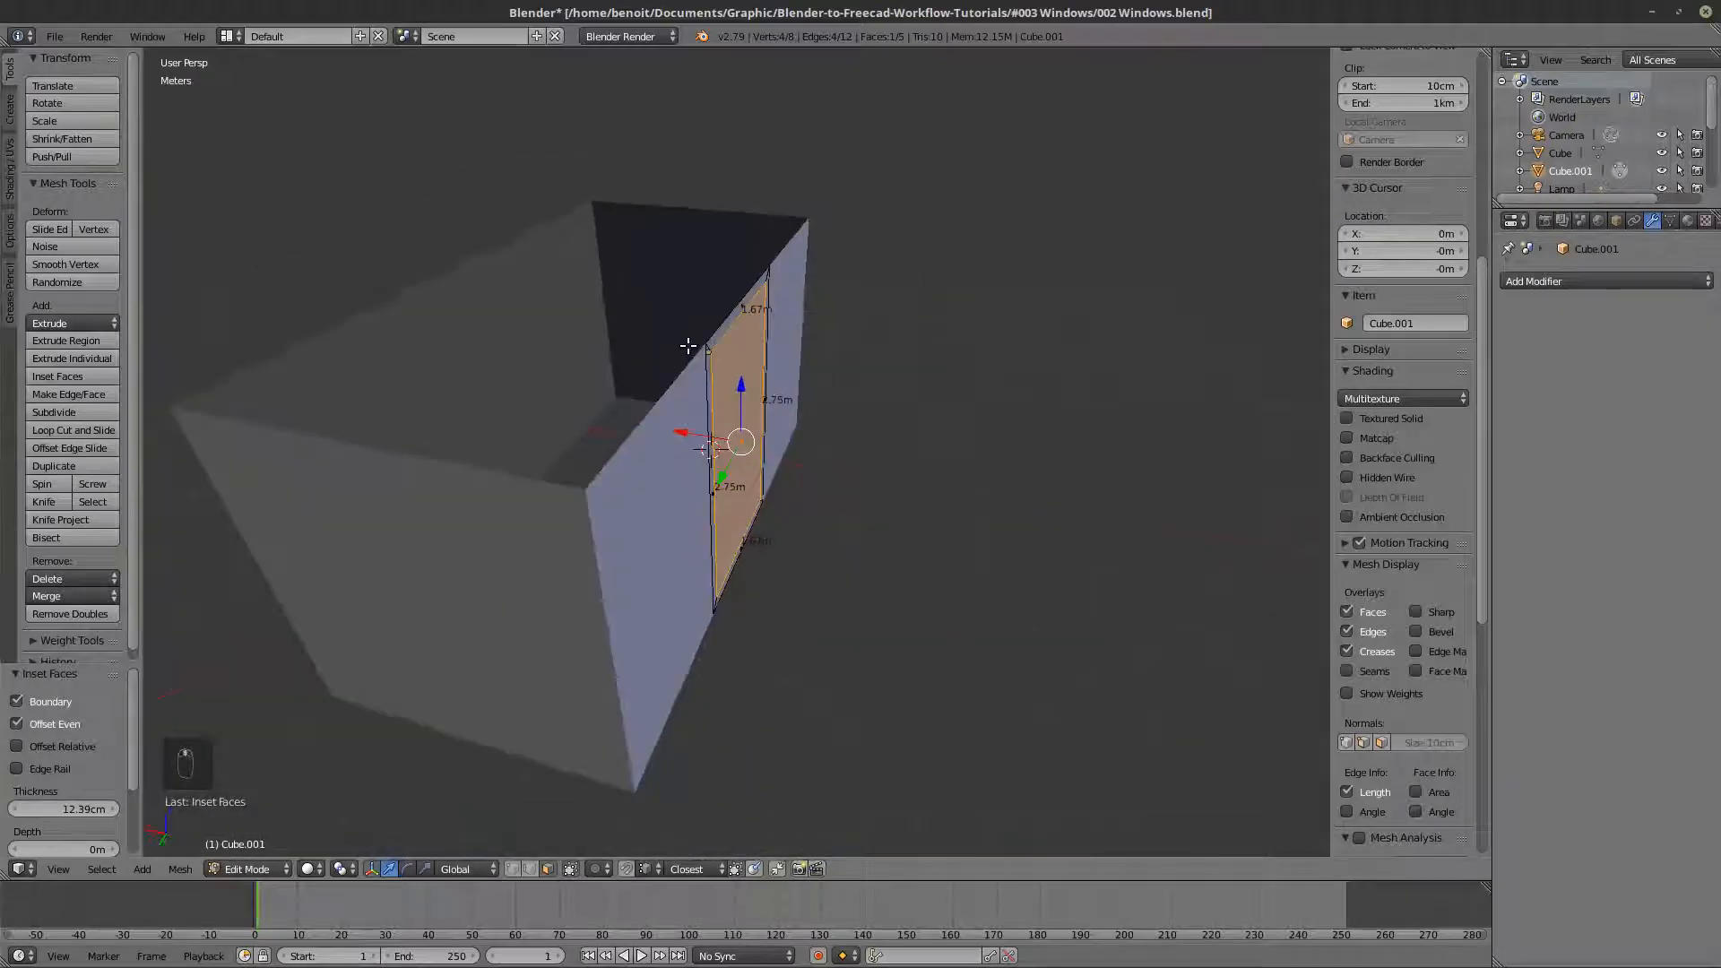
key(y)
key(p)
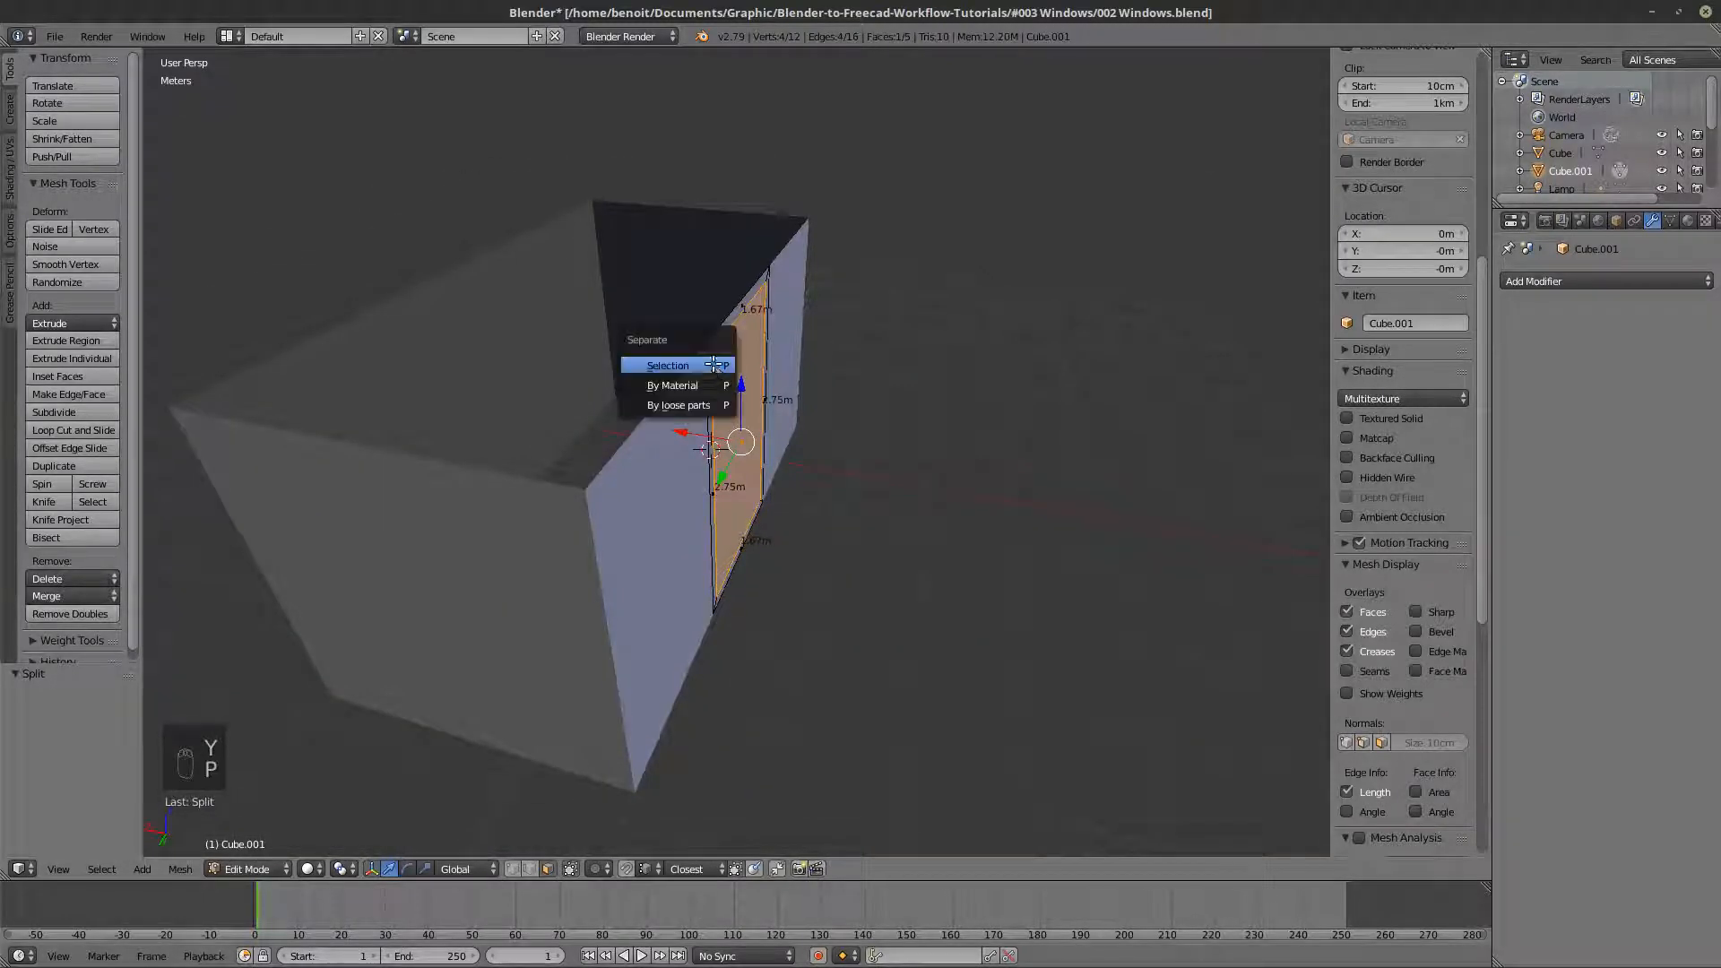
click(709, 359)
key(Tab)
- Select the window frame object and add a Solidify modifier with a thickness of 20 cm
middle_drag(708, 359, 809, 309)
right_click(731, 376)
key(z)
right_click(803, 319)
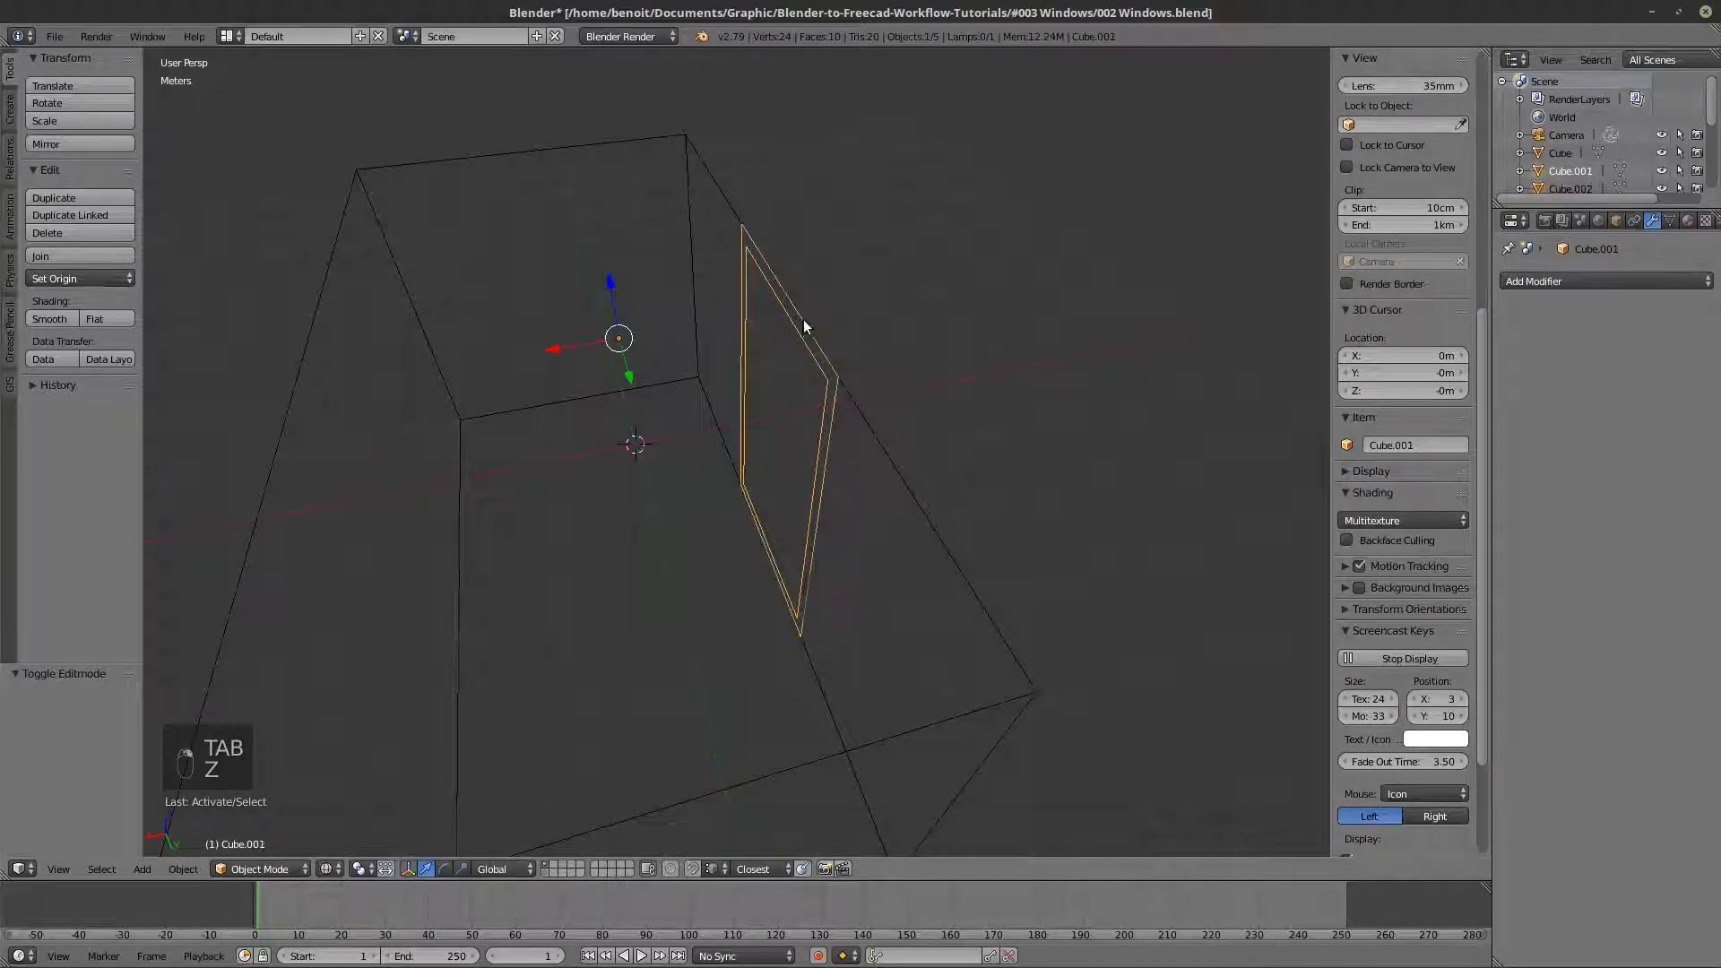
key(z)
click(1552, 283)
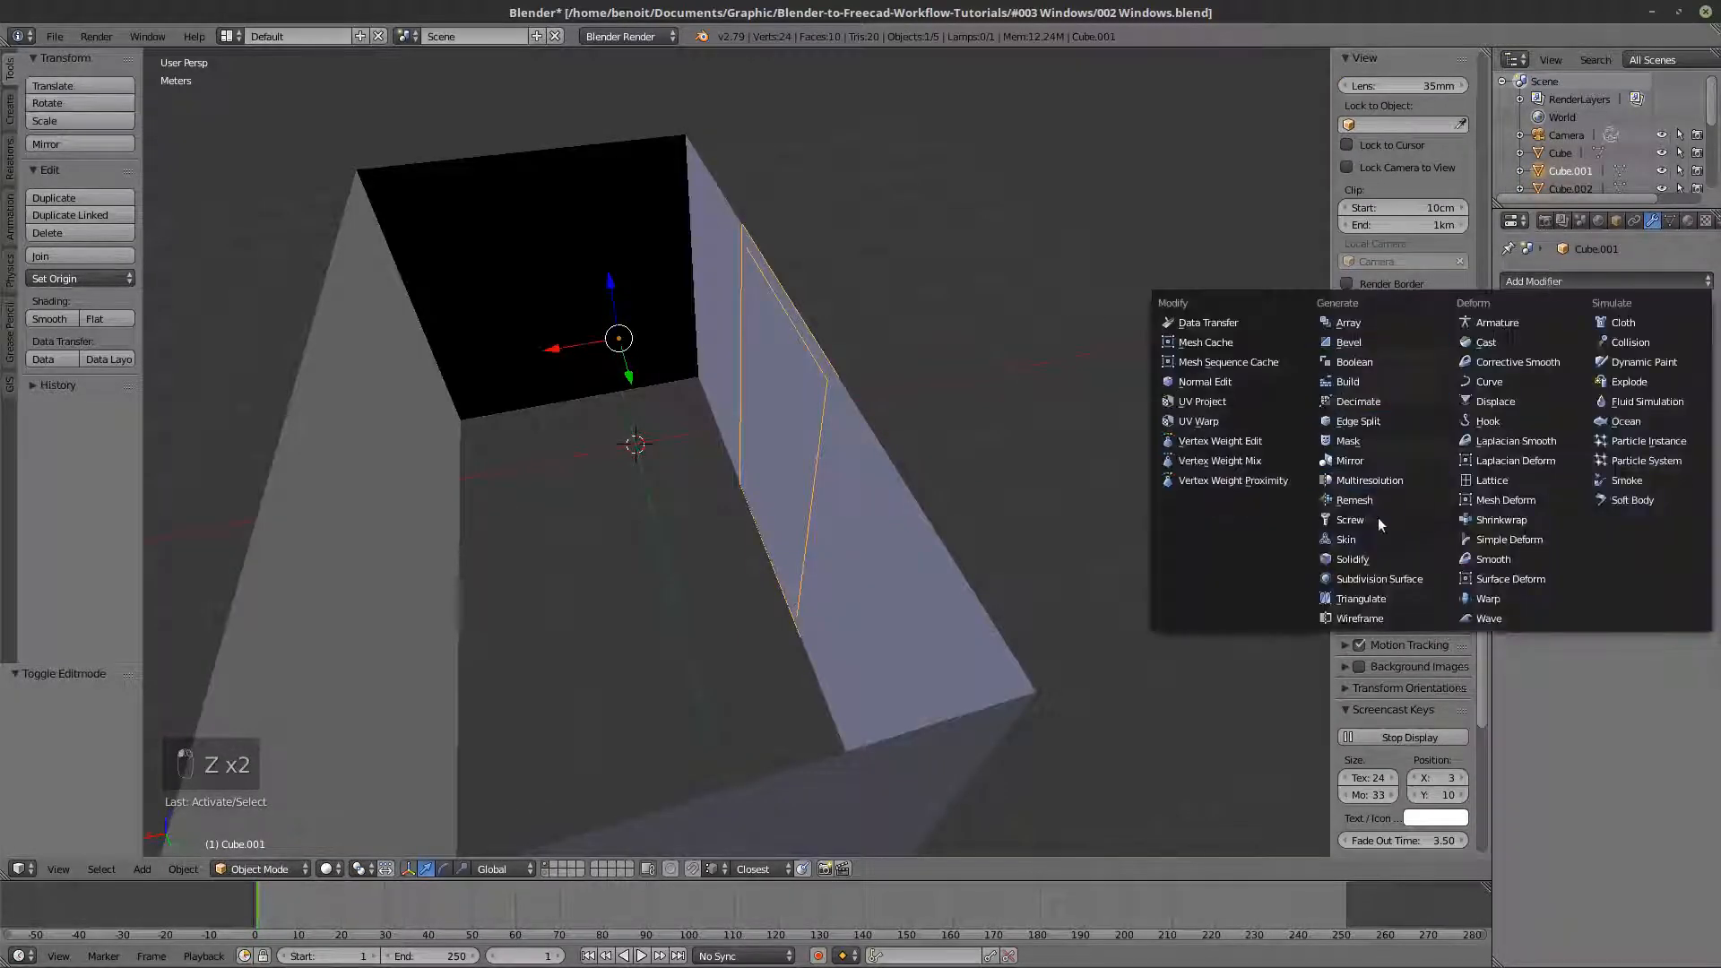
click(1369, 557)
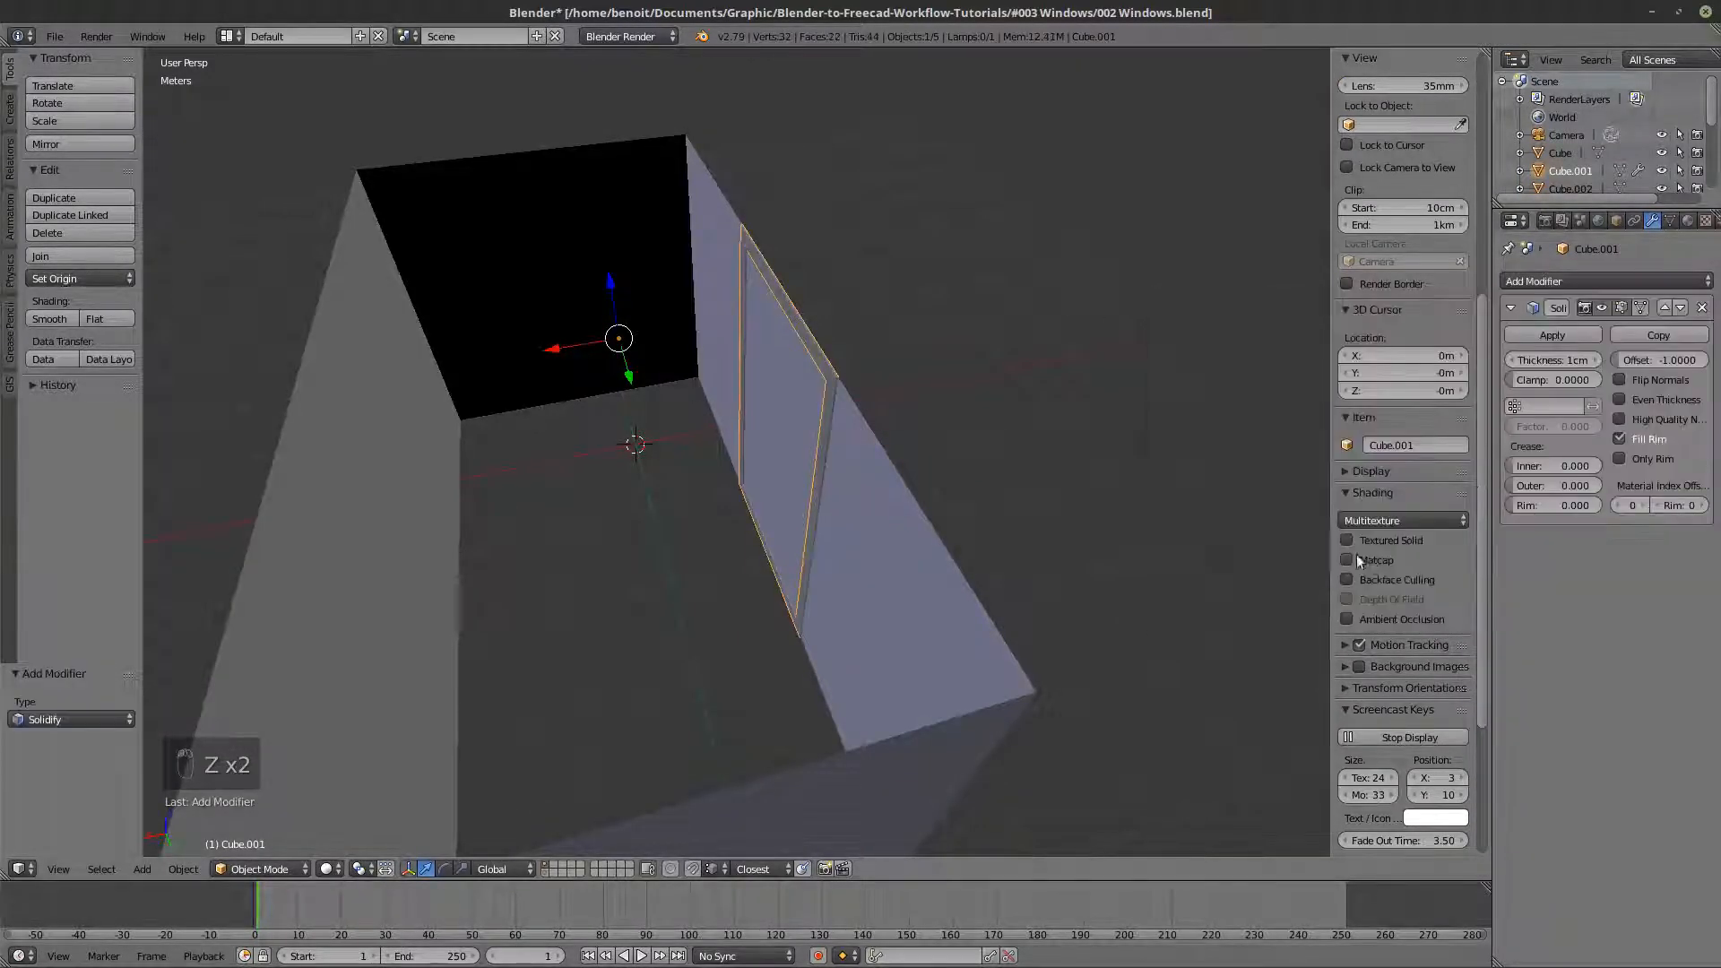
click(1553, 360)
text(20)
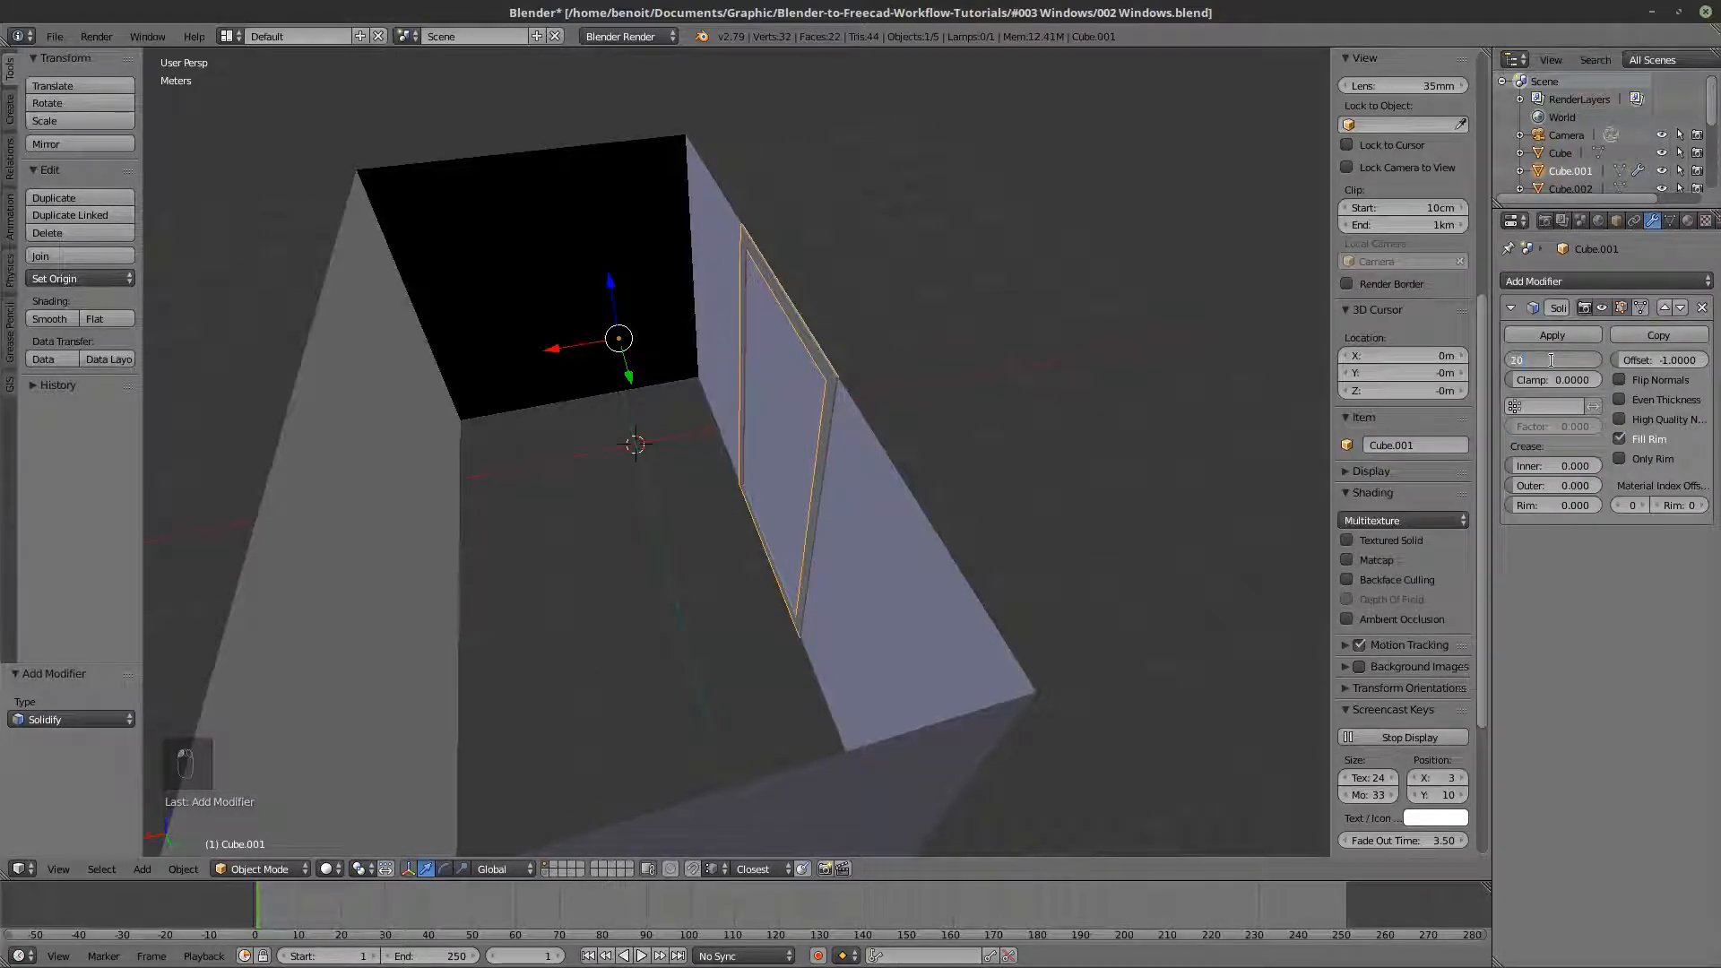
text(cm)
key(Return)
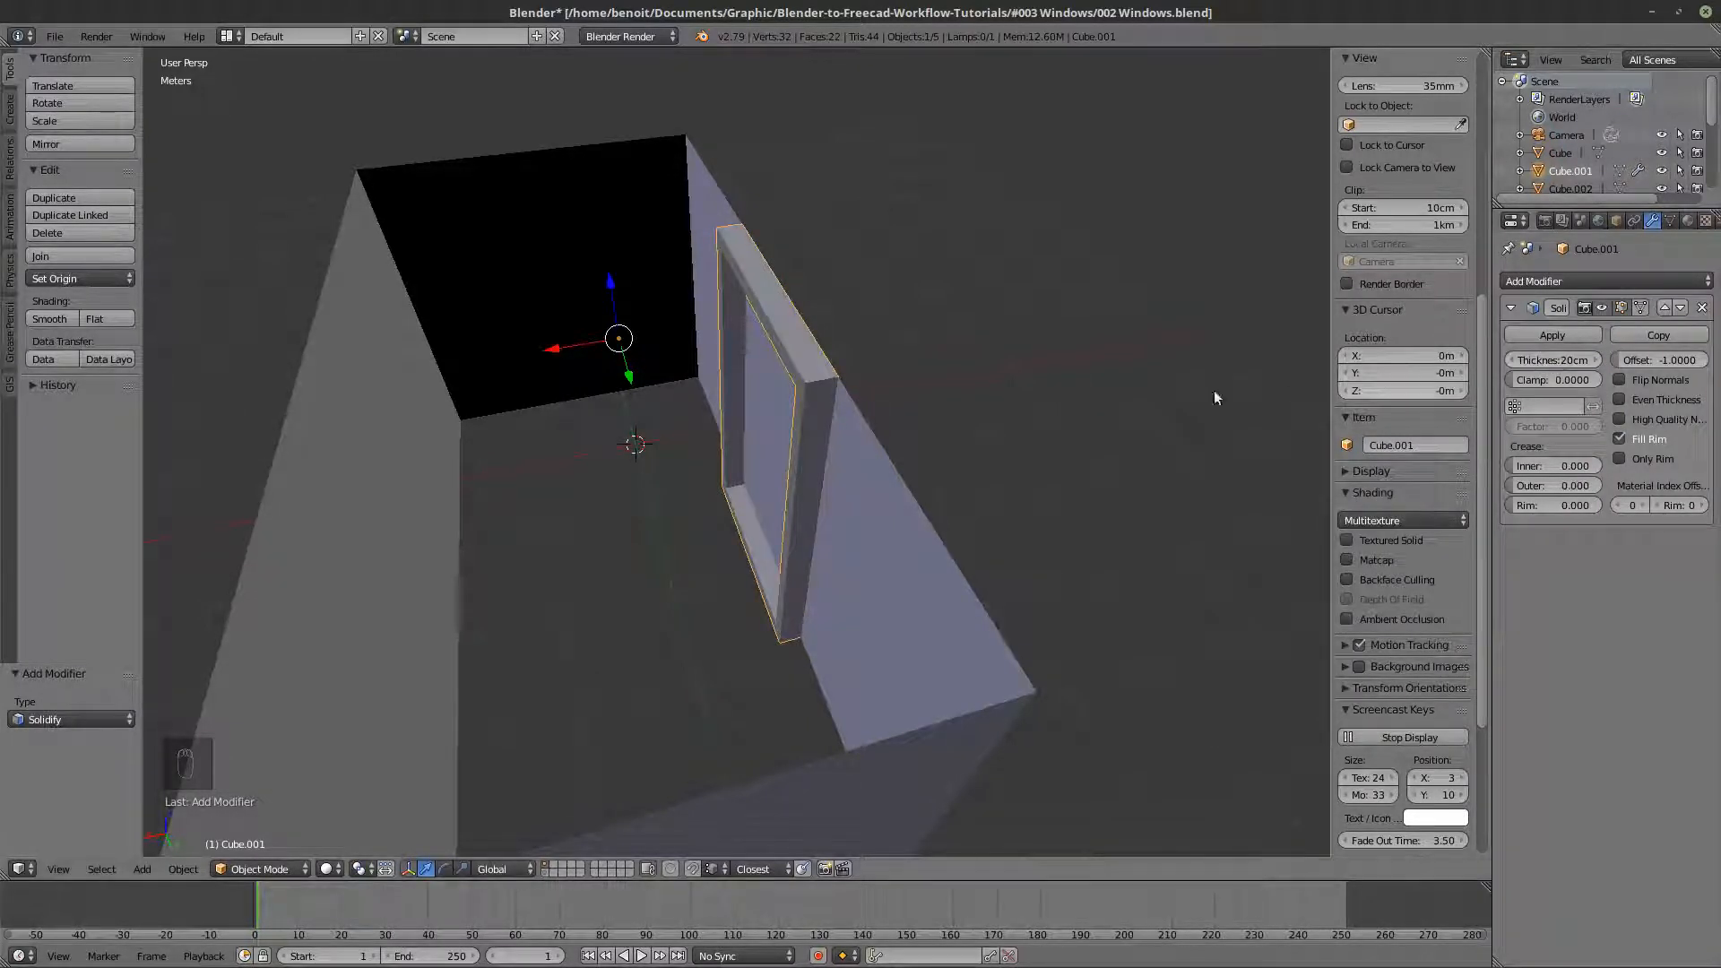
- Select the flat inner pane object inside the window frame
key(z)
scroll(780, 377, up, 2)
key(z)
right_click(803, 362)
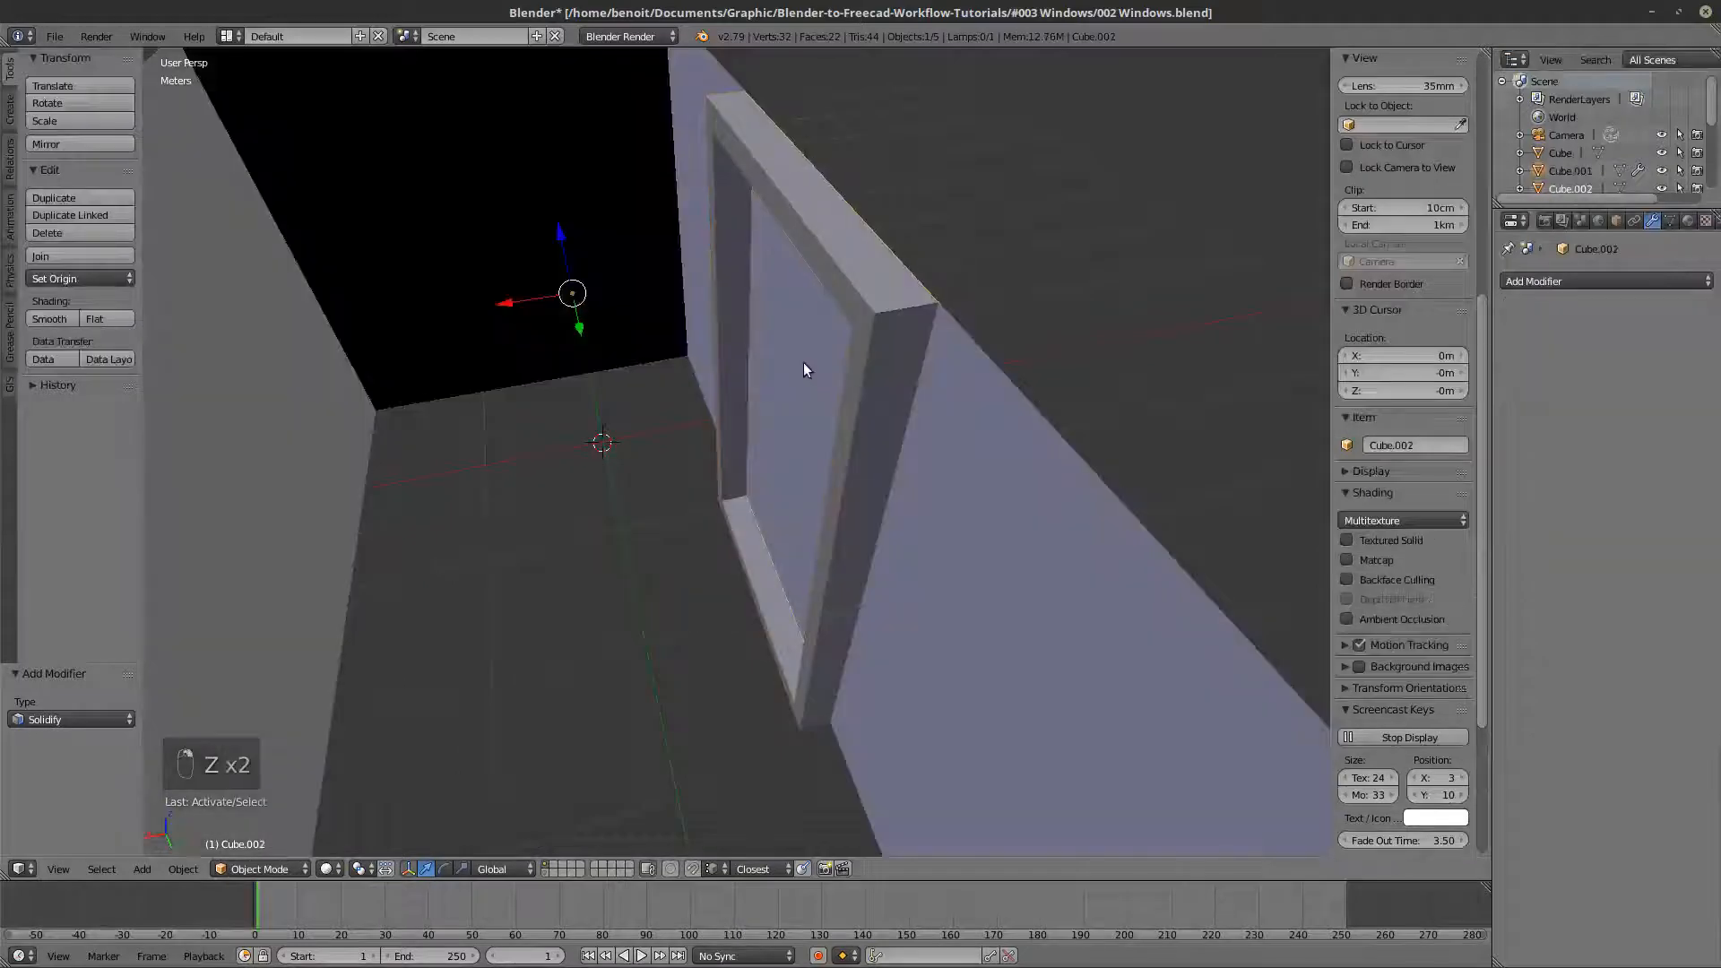
key(z)
mouse_move(804, 362)
middle_down()
mouse_move(725, 357)
mouse_move(687, 378)
middle_up()
key(z)
mouse_move(750, 386)
middle_down()
mouse_move(793, 368)
mouse_move(816, 393)
mouse_move(726, 406)
middle_up()
key(z)
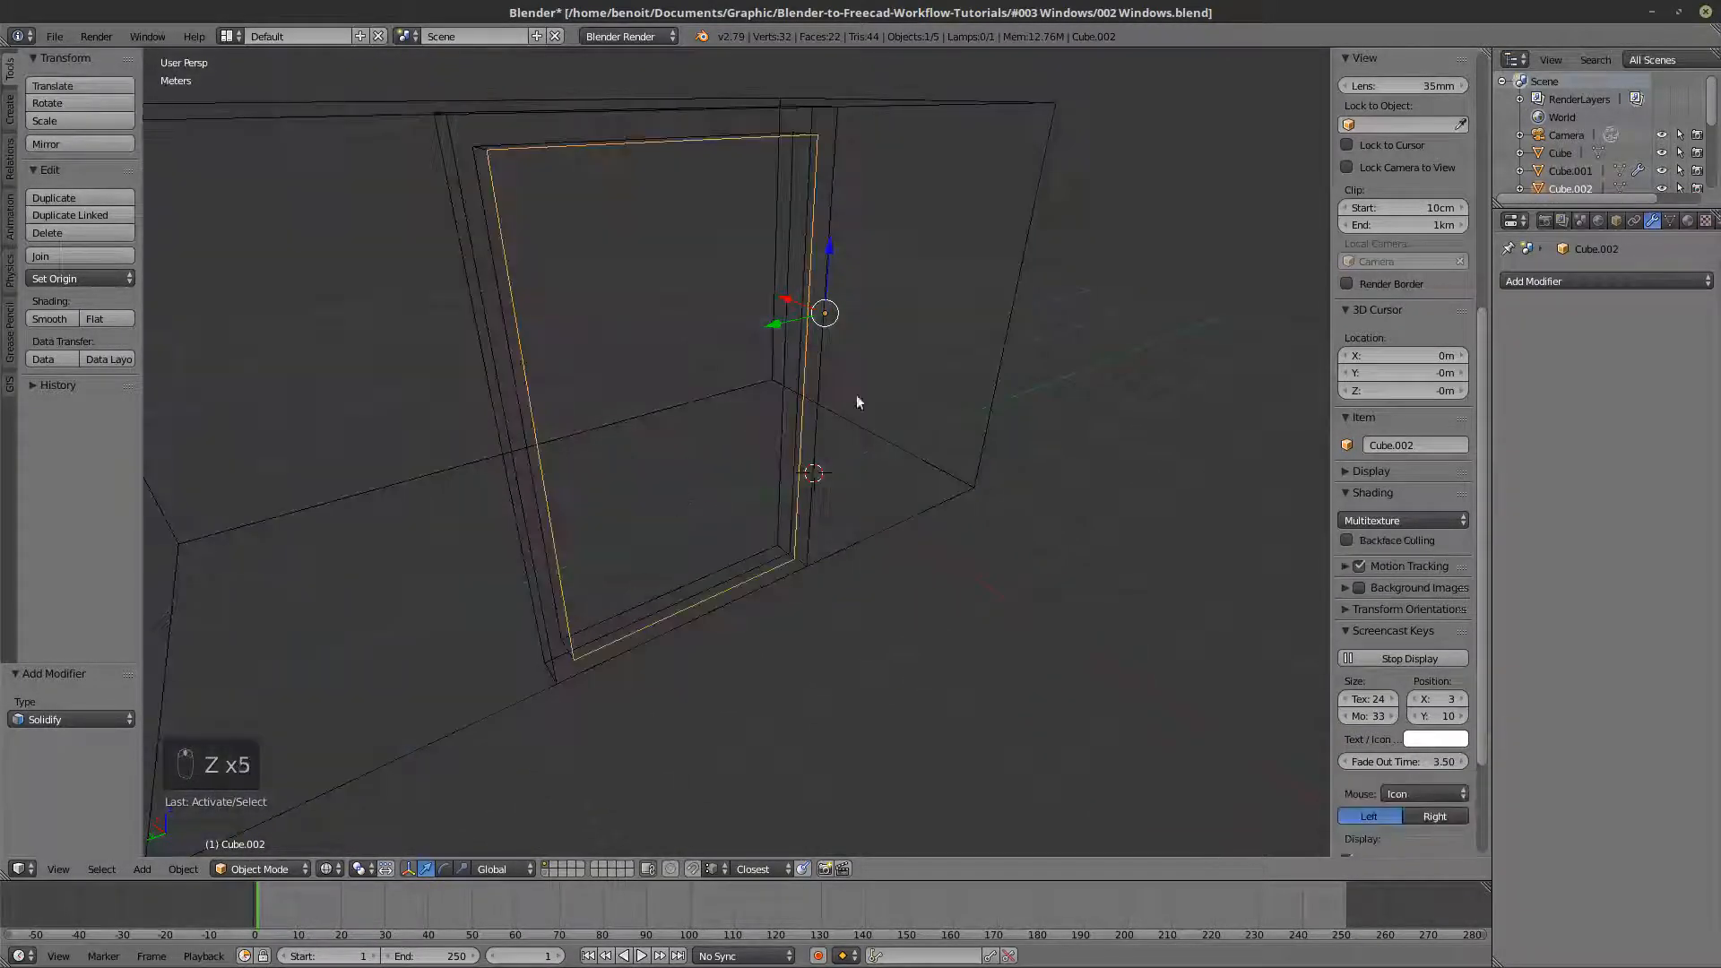
middle_drag(857, 403, 663, 647)
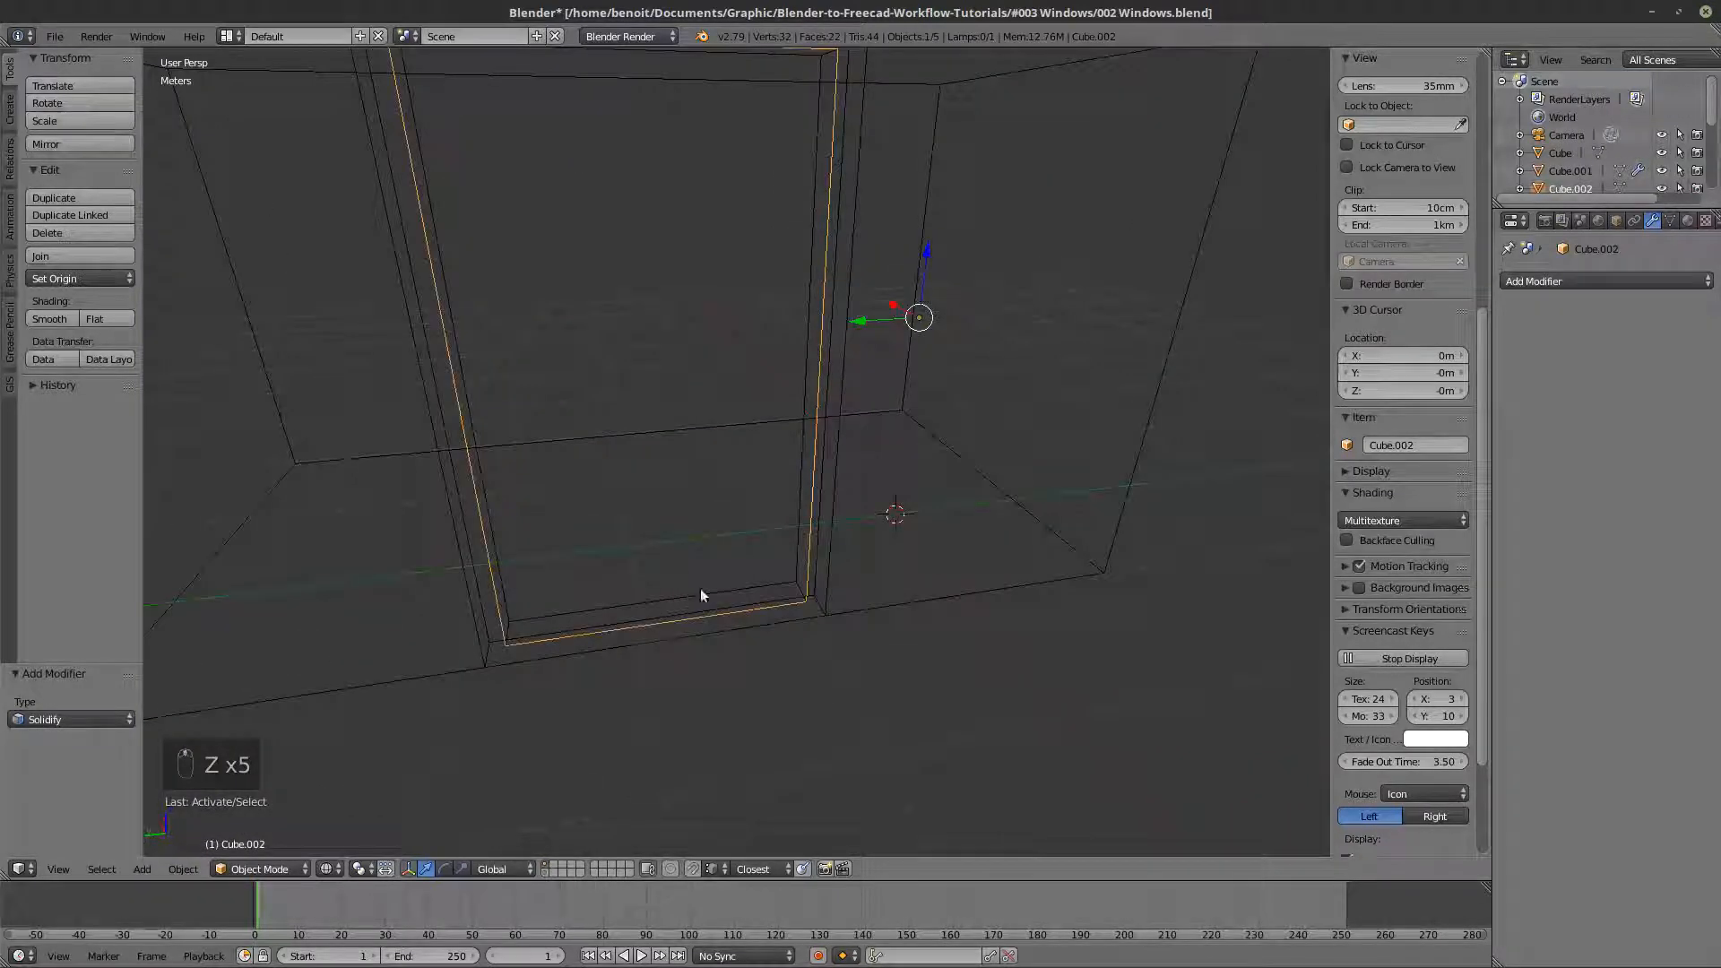
- Add the window frame to the selection and set both objects' origins to their geometry
key(z)
shift+right_click(744, 618)
key(z)
scroll(676, 576, down, 4)
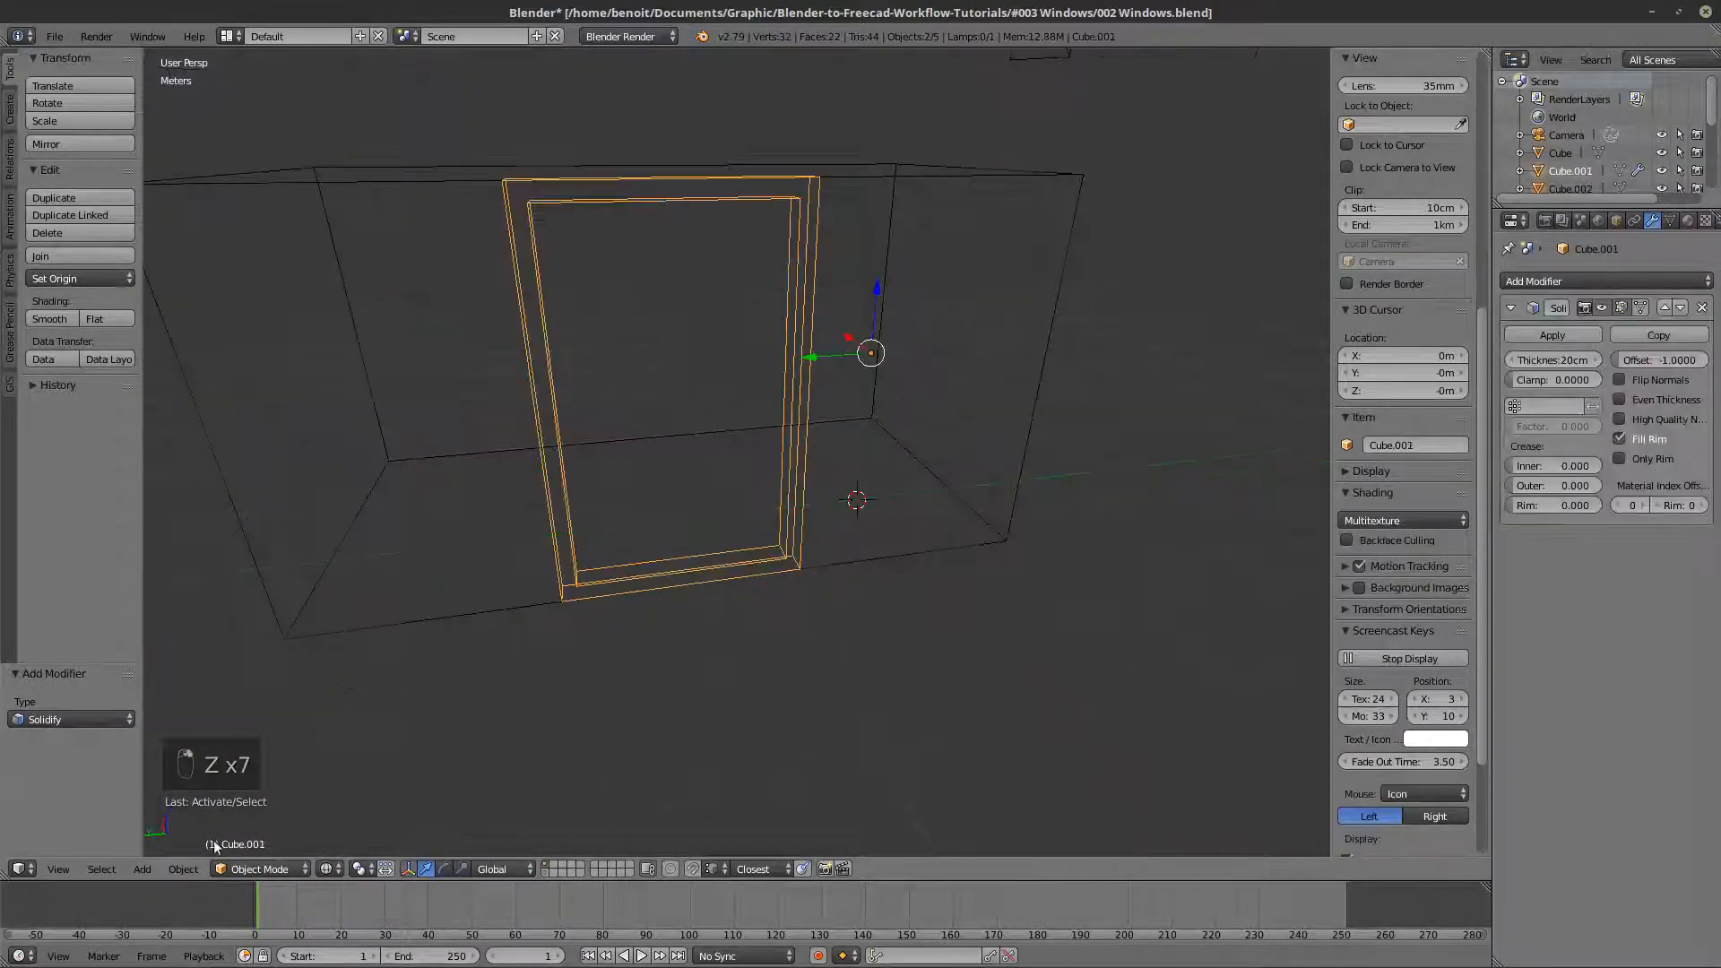
click(182, 868)
mouse_move(214, 787)
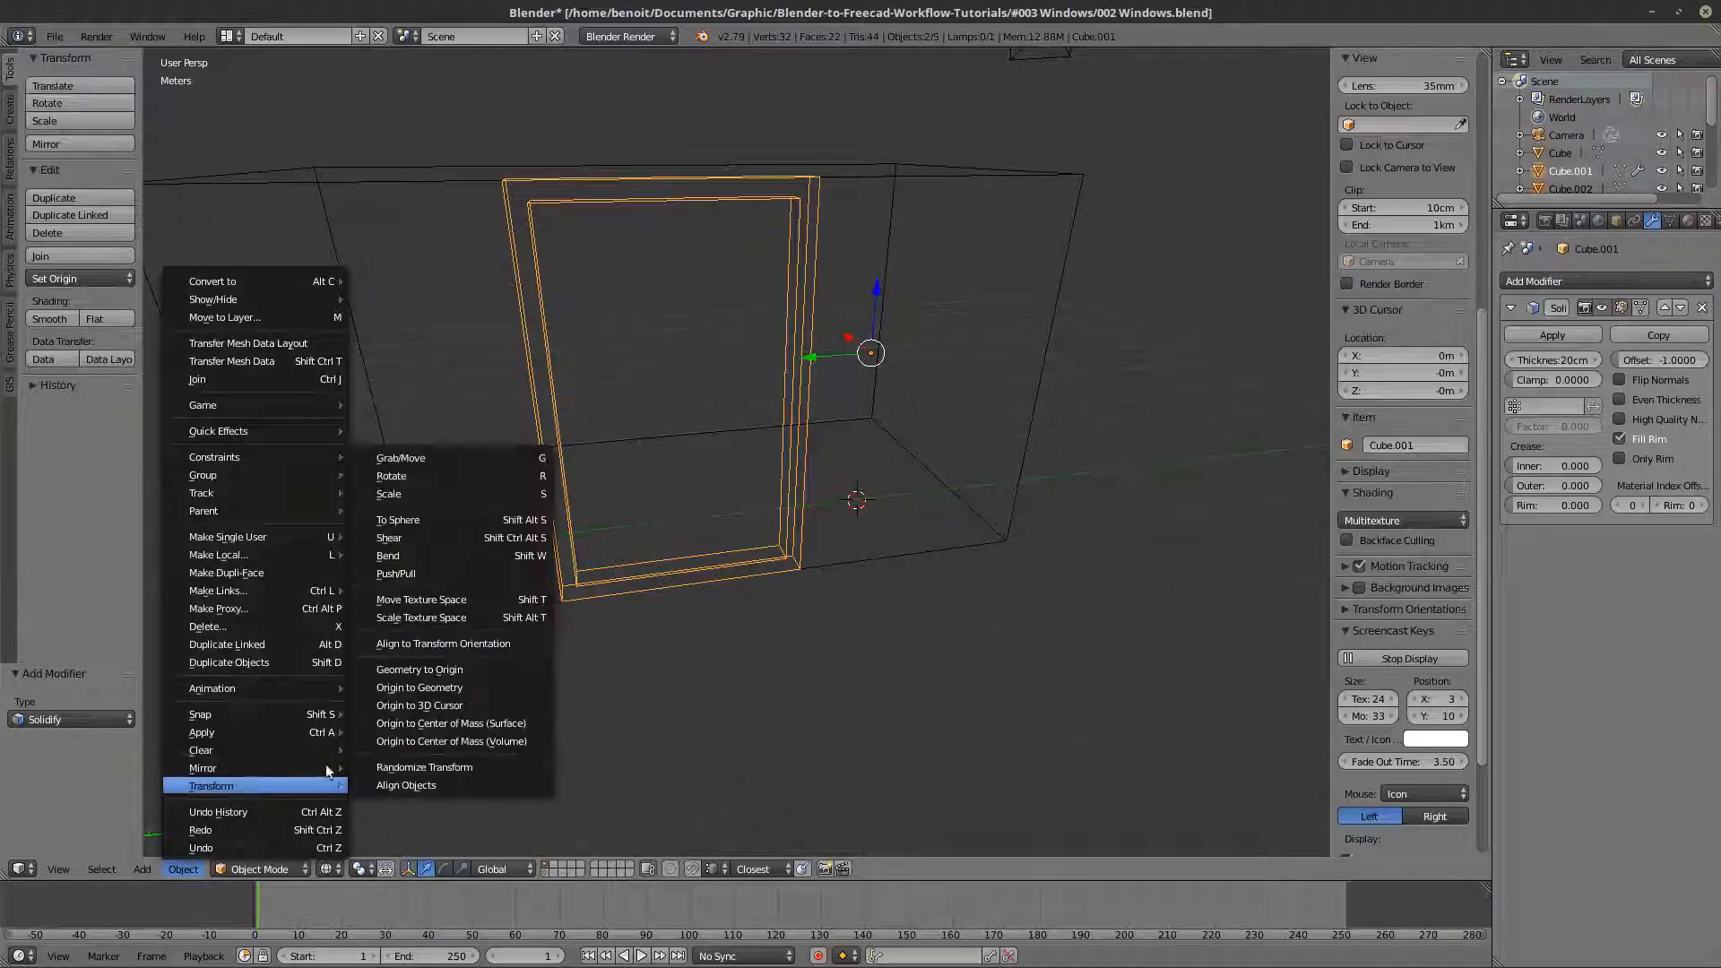
click(422, 689)
key(z)
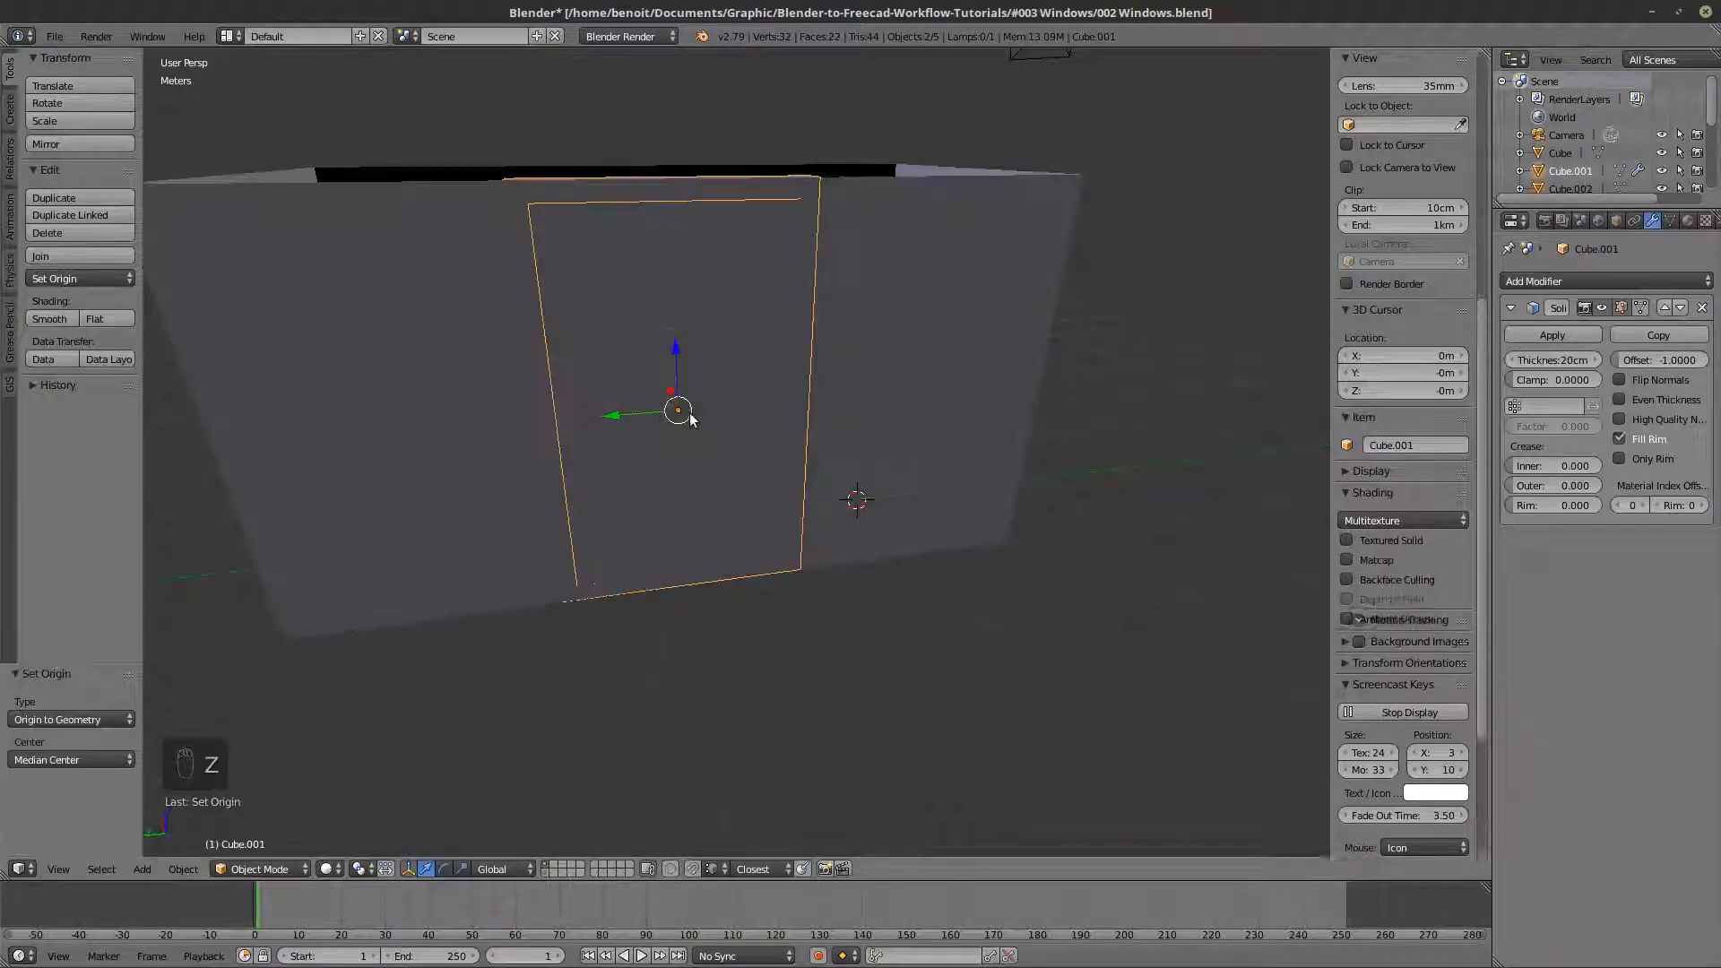
- Select only the inner pane and add a Solidify modifier with a thickness of 5 cm
scroll(690, 419, up, 2)
middle_drag(690, 419, 769, 466)
right_click(690, 421)
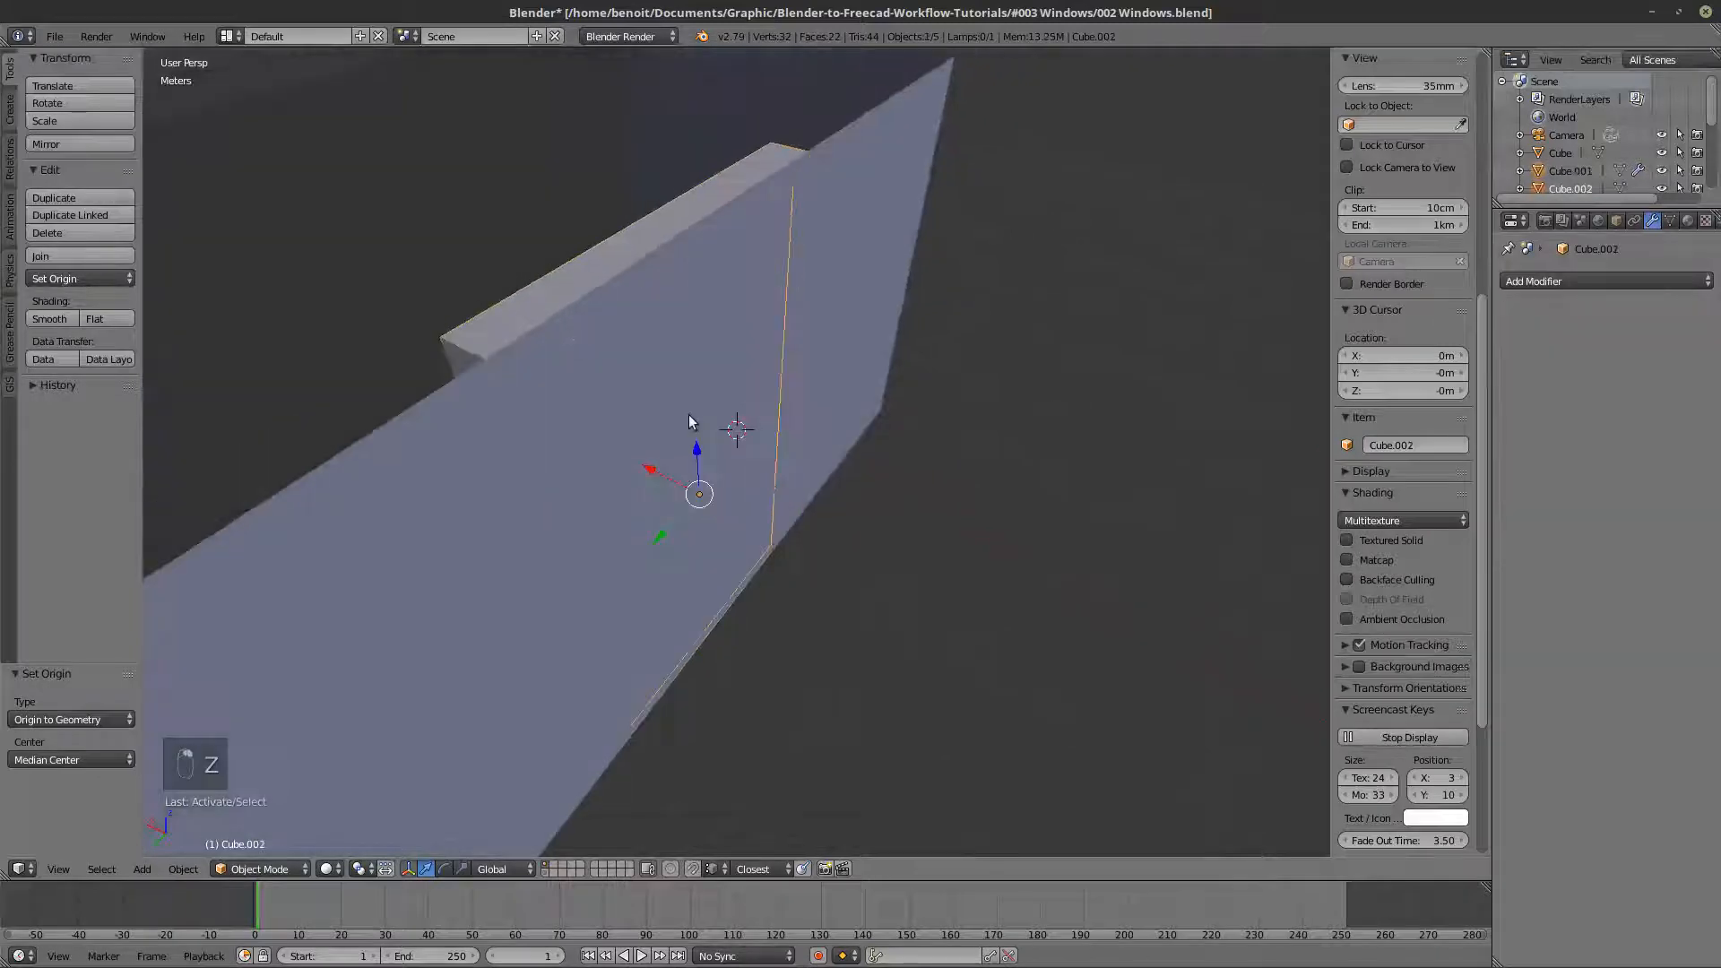
key(z)
scroll(690, 421, down, 3)
click(1517, 281)
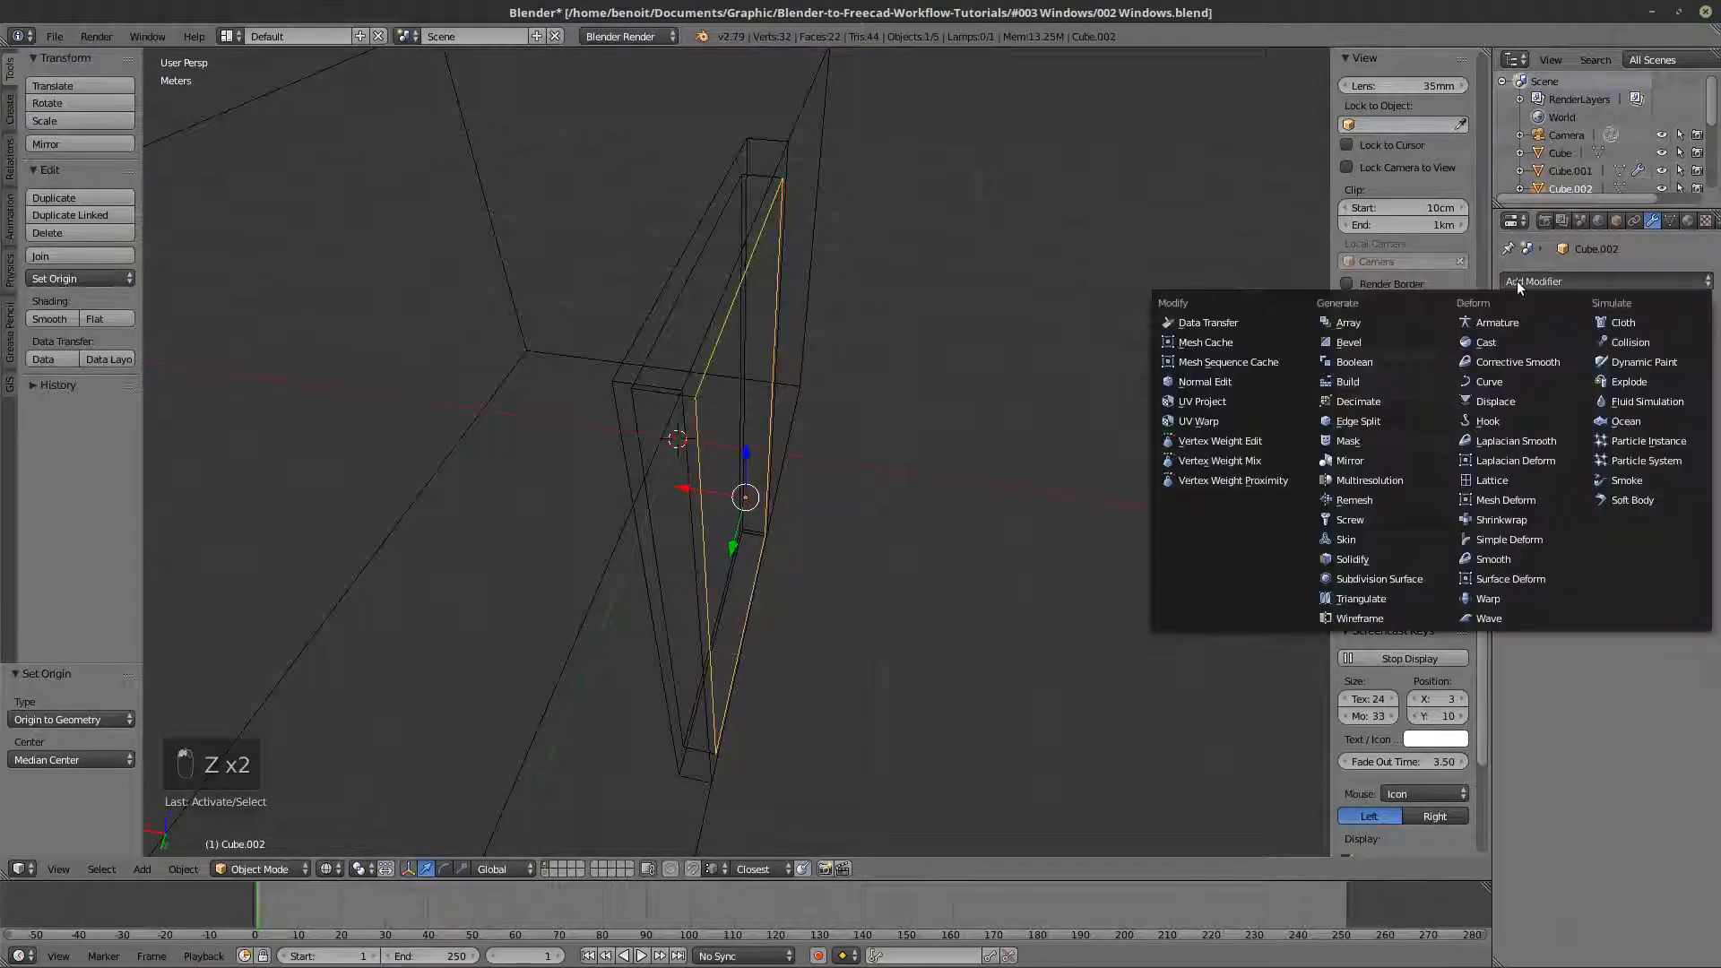
click(1365, 557)
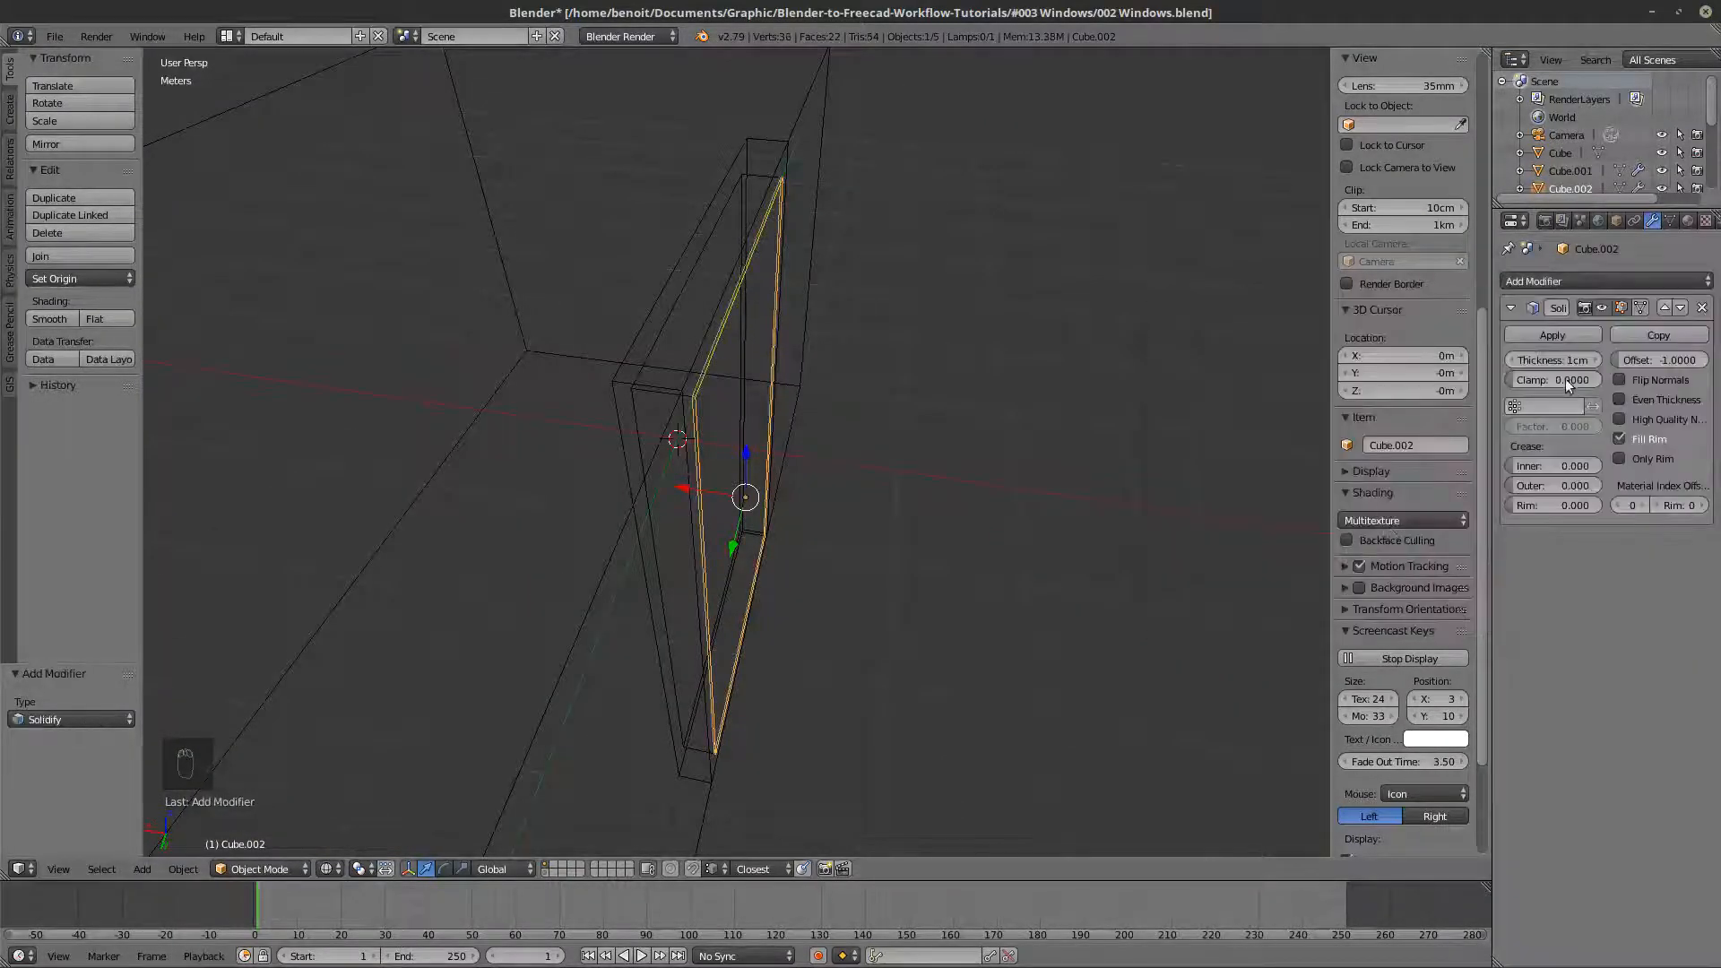
click(1597, 360)
click(1597, 360)
click(1596, 360)
click(1597, 360)
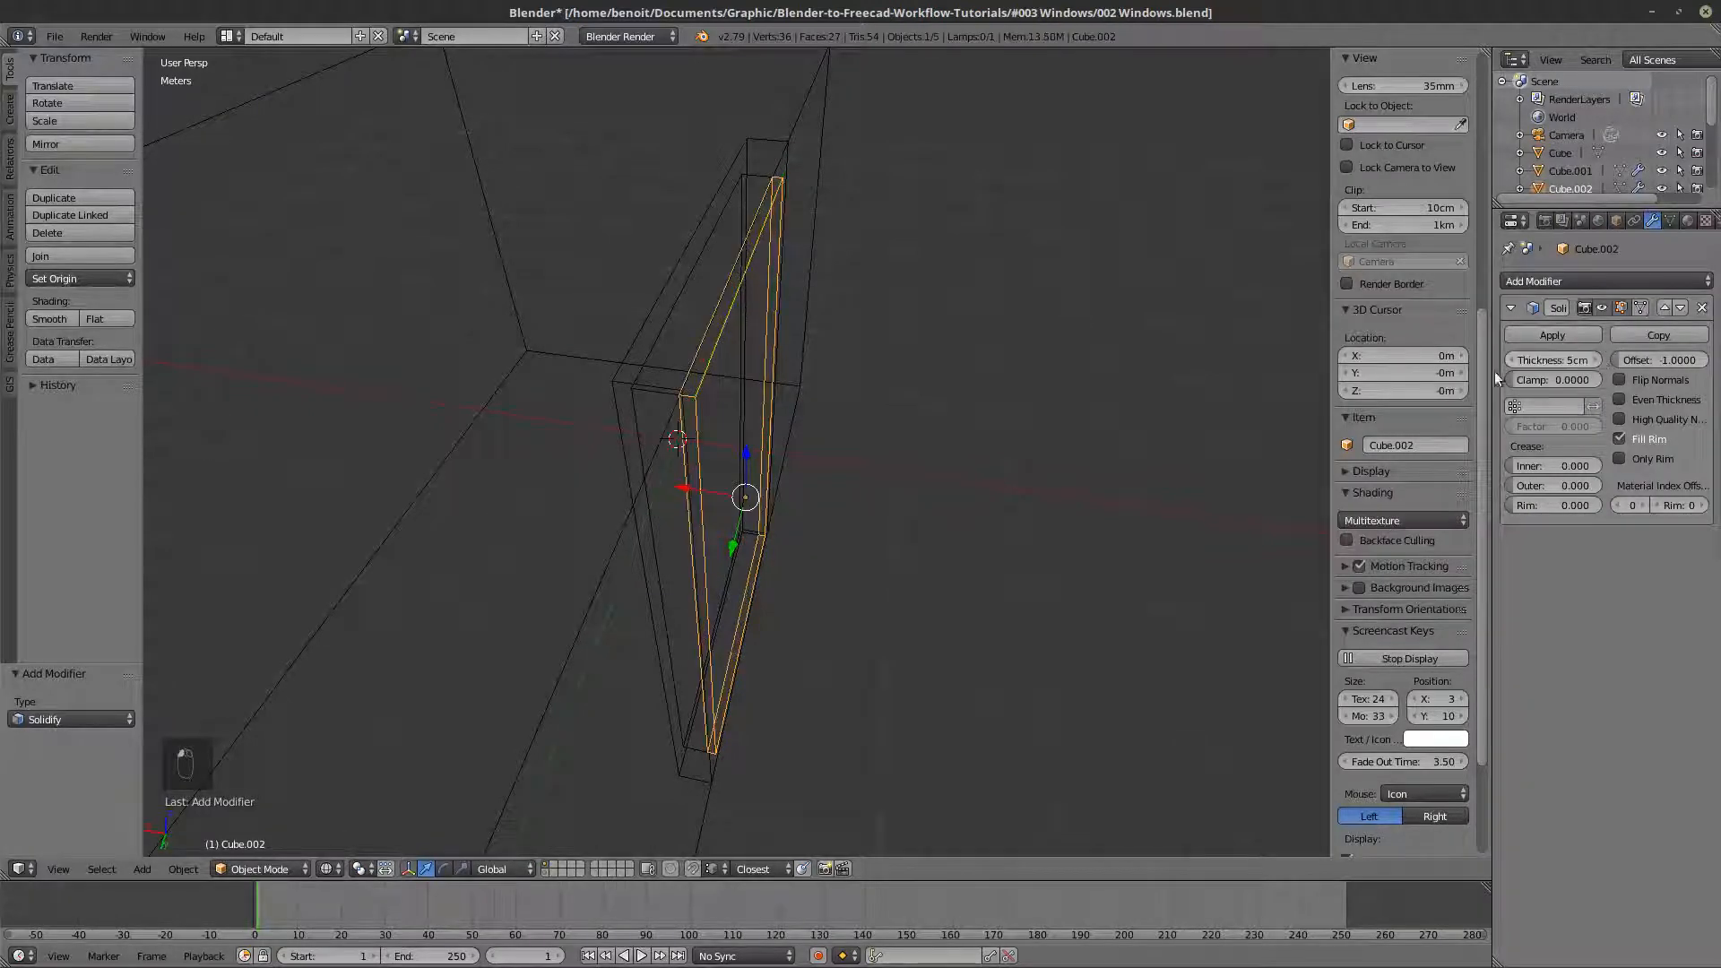
- Move the window pane 6 cm along the X axis so it sits within the frame's depth
middle_drag(924, 504, 1058, 515)
key(z)
scroll(896, 504, up, 3)
key(z)
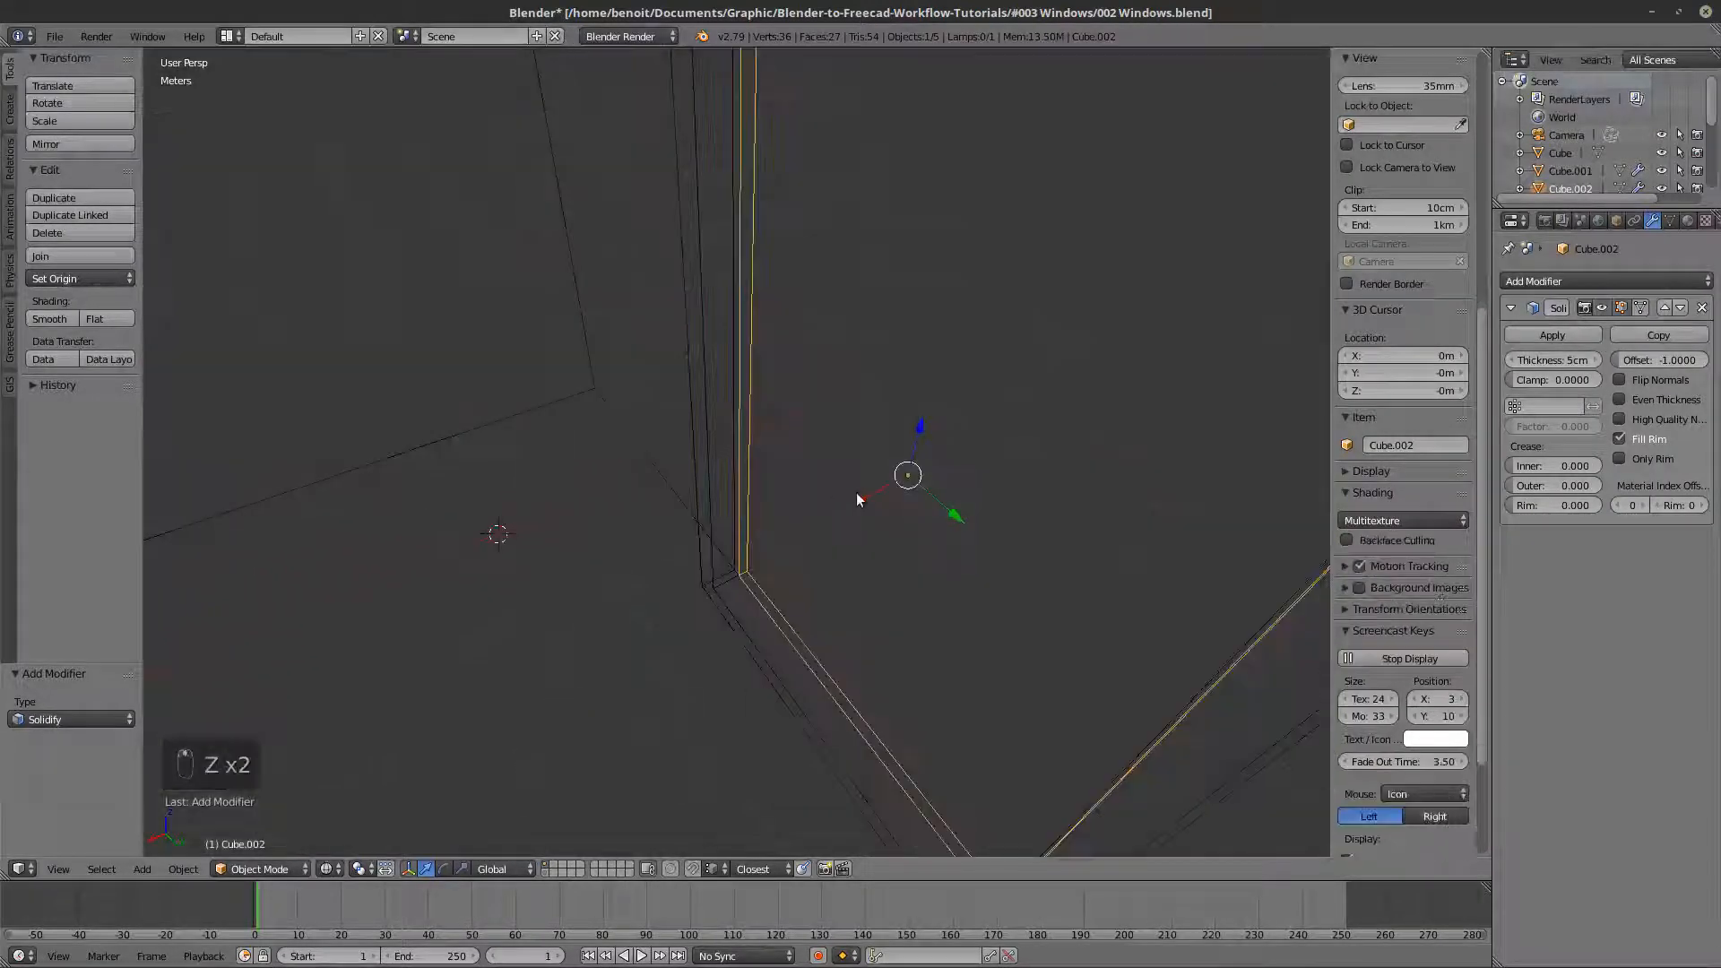
drag(857, 500, 841, 526)
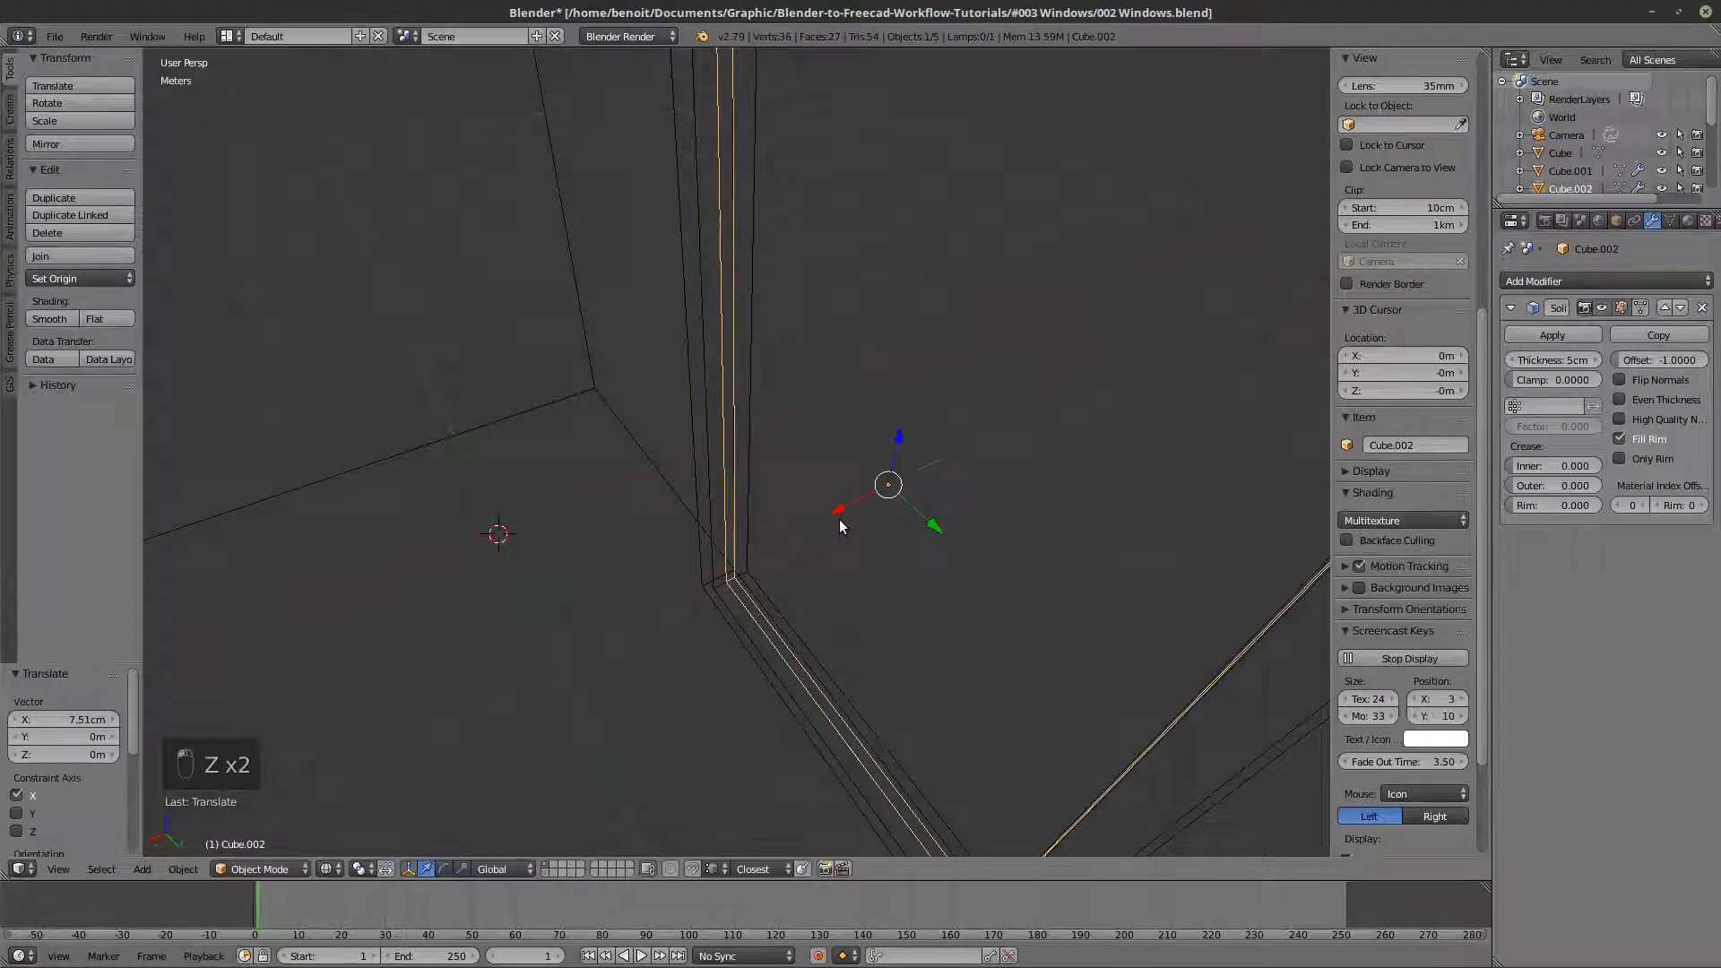
click(68, 719)
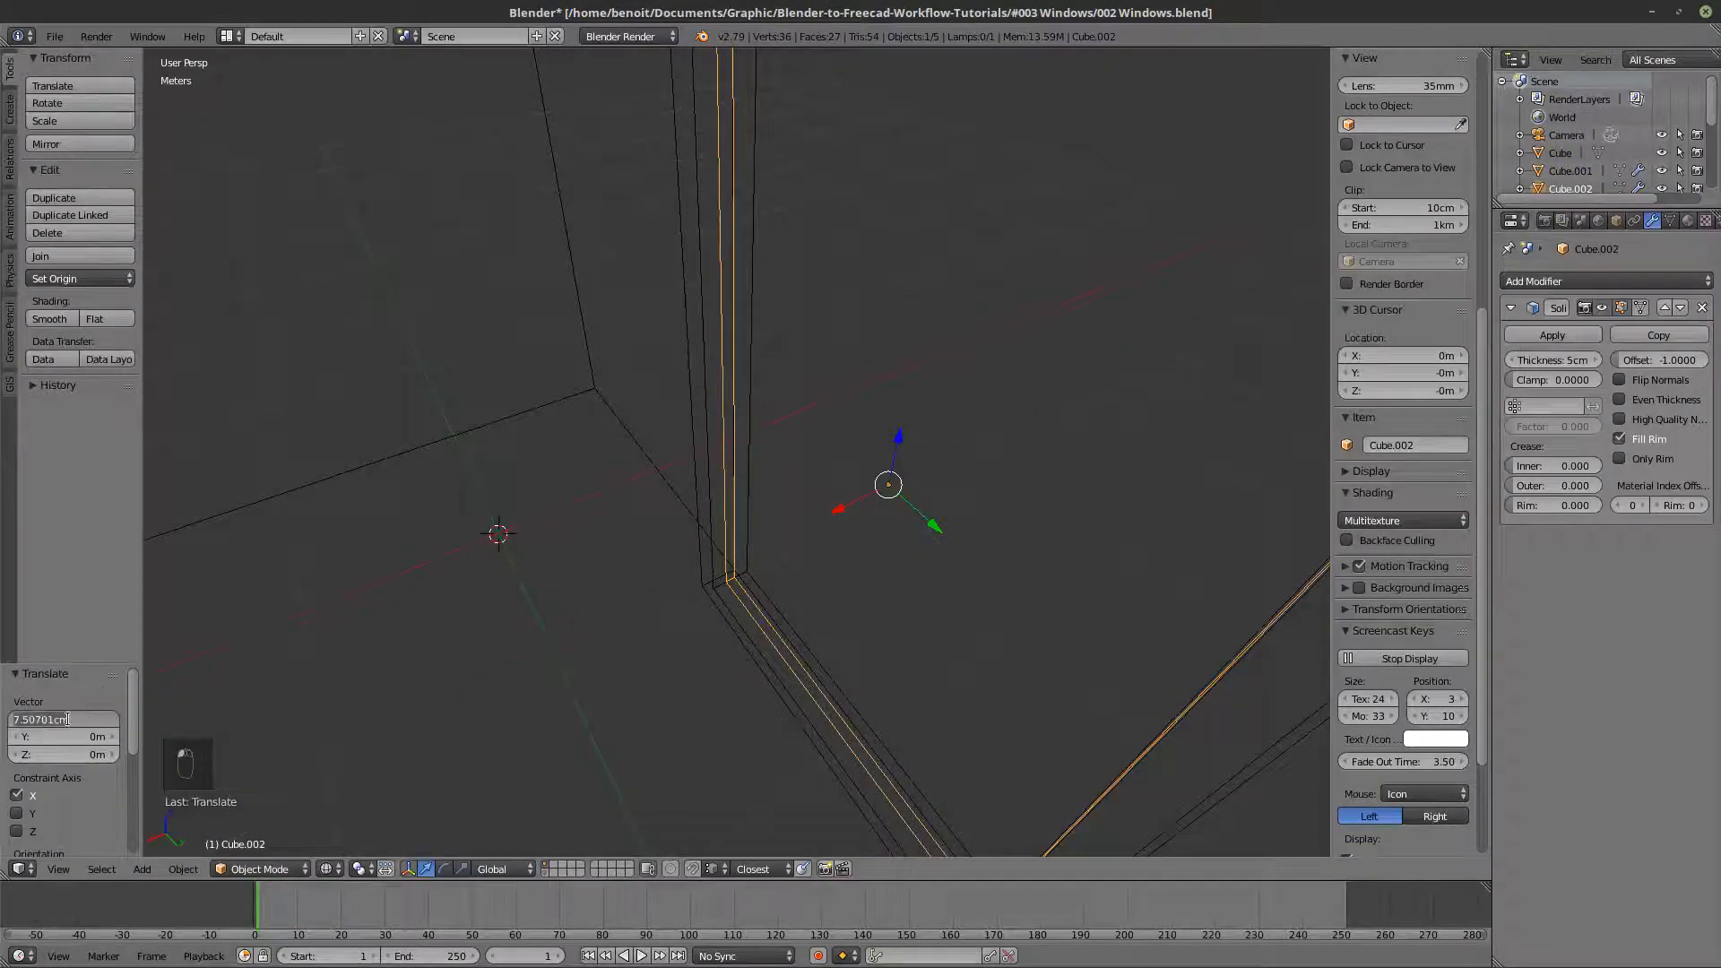
key(Return)
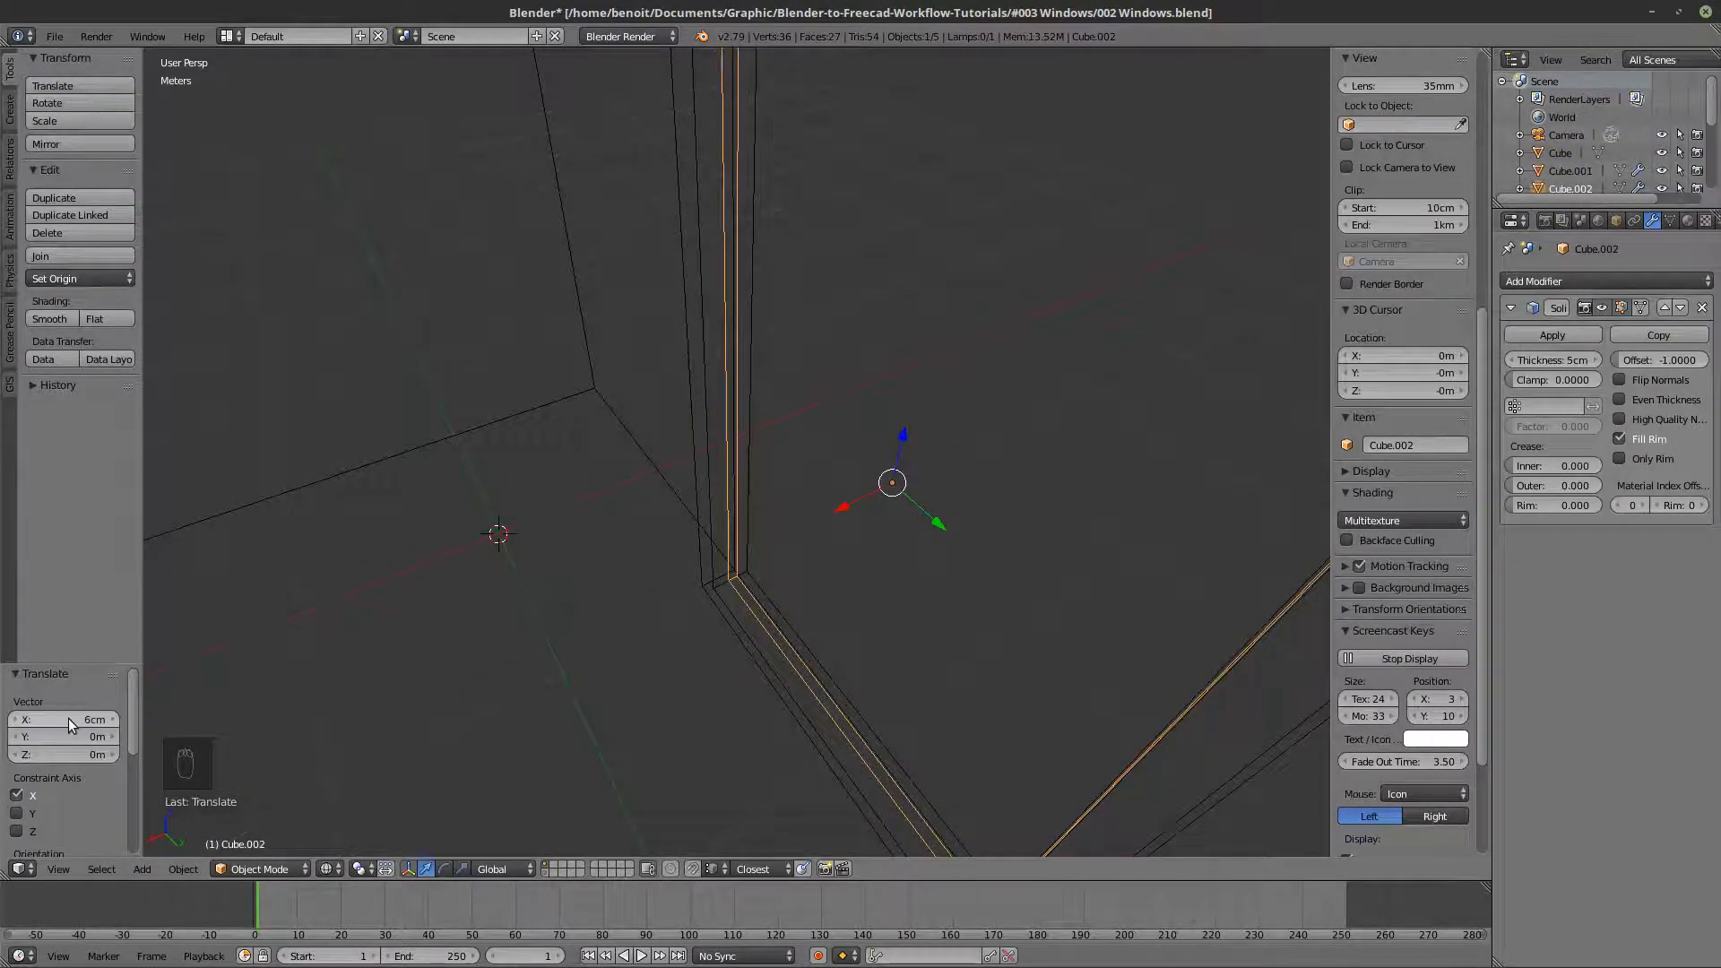
- Examine the pane's position inside the window frame from several angles in wireframe and solid display
scroll(620, 449, down, 6)
key(z)
middle_drag(621, 449, 550, 481)
scroll(551, 469, down, 4)
key(z)
key(z)
middle_drag(662, 426, 687, 453)
key(z)
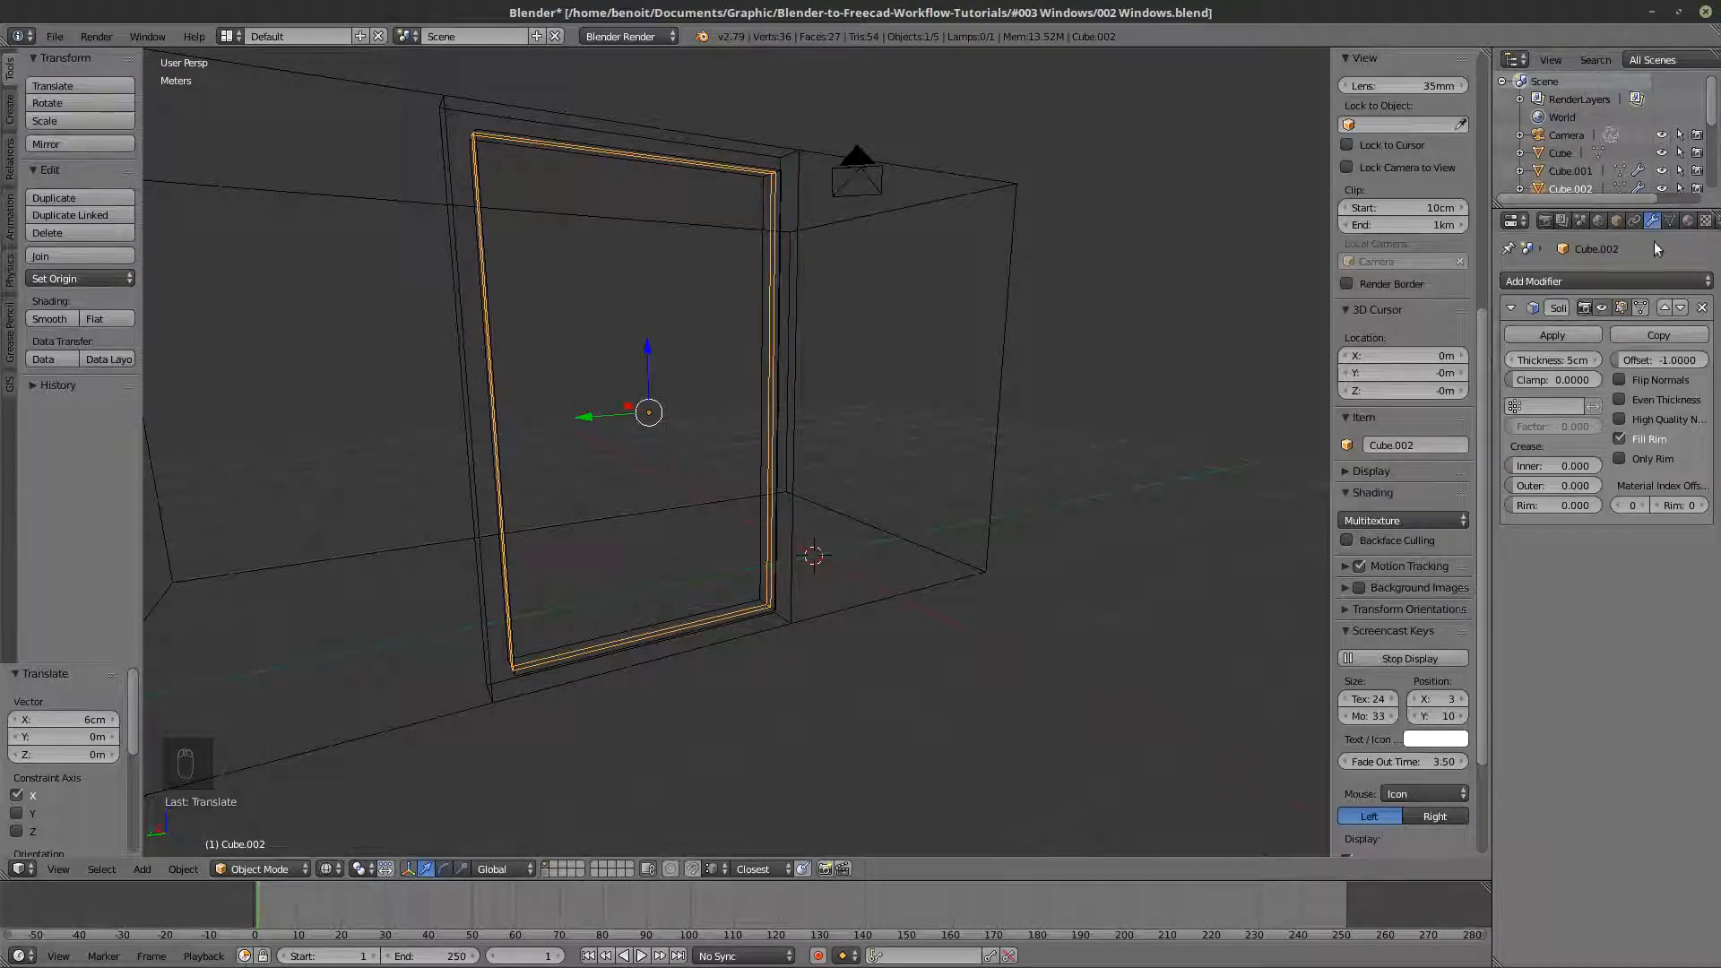
key(z)
mouse_move(702, 506)
middle_down()
mouse_move(715, 589)
mouse_move(789, 511)
middle_up()
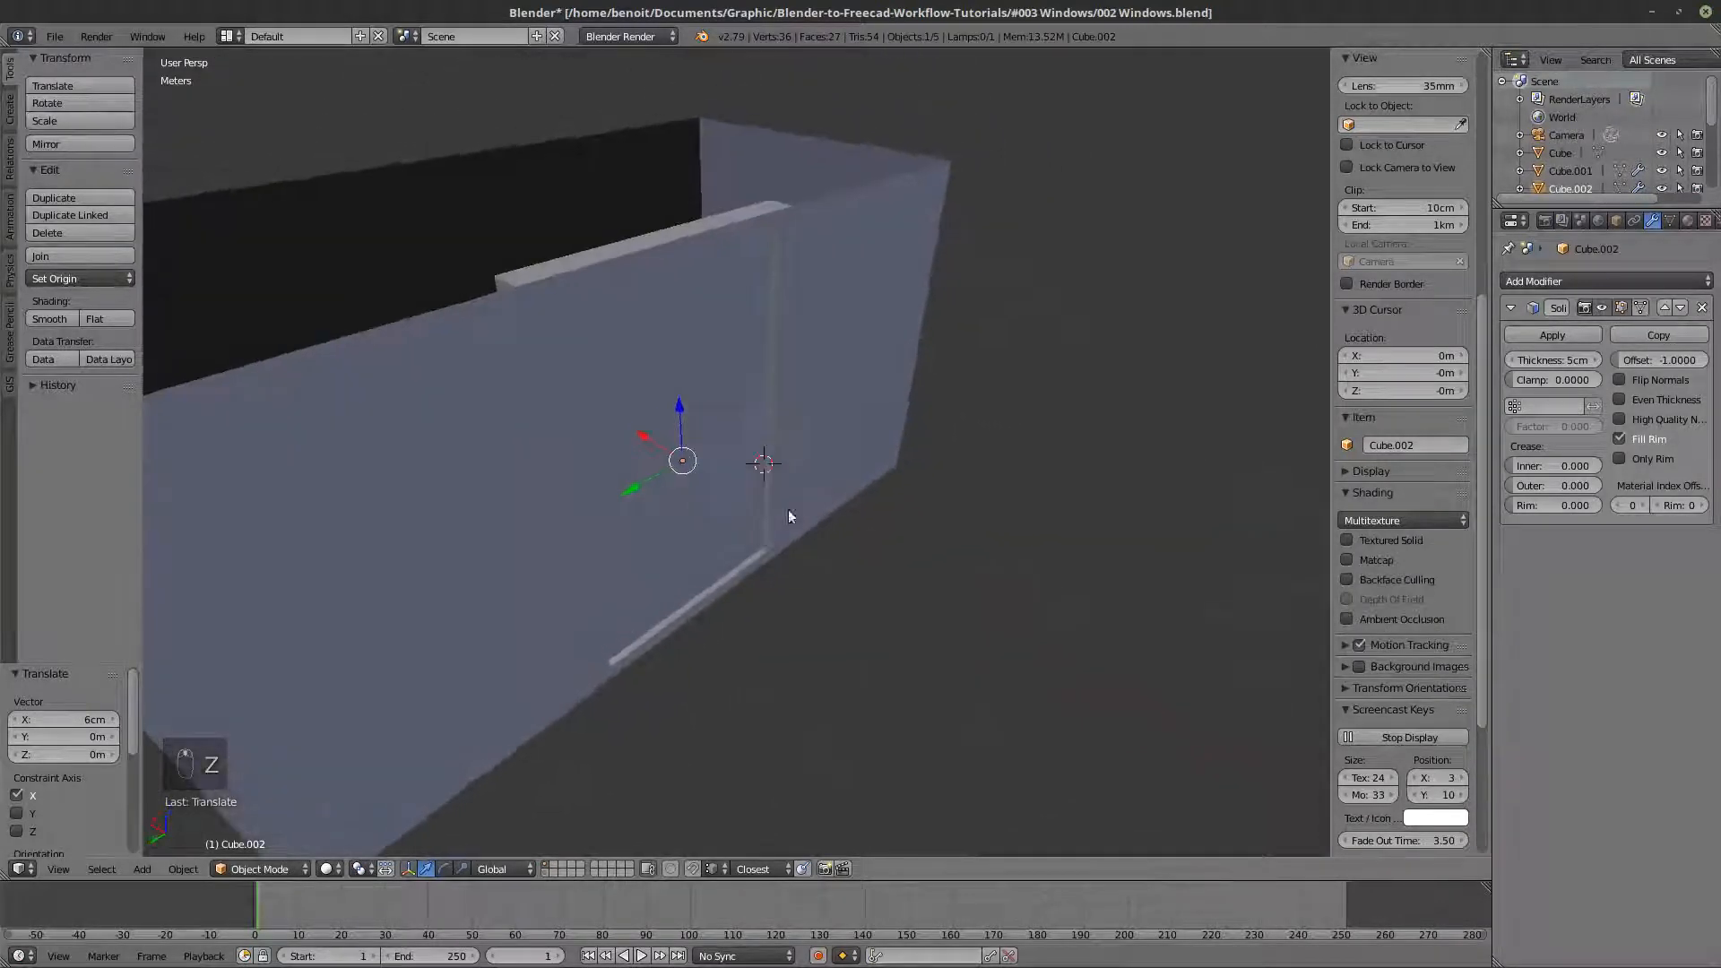
- Create a new material for the window pane and name it Window material
click(1688, 220)
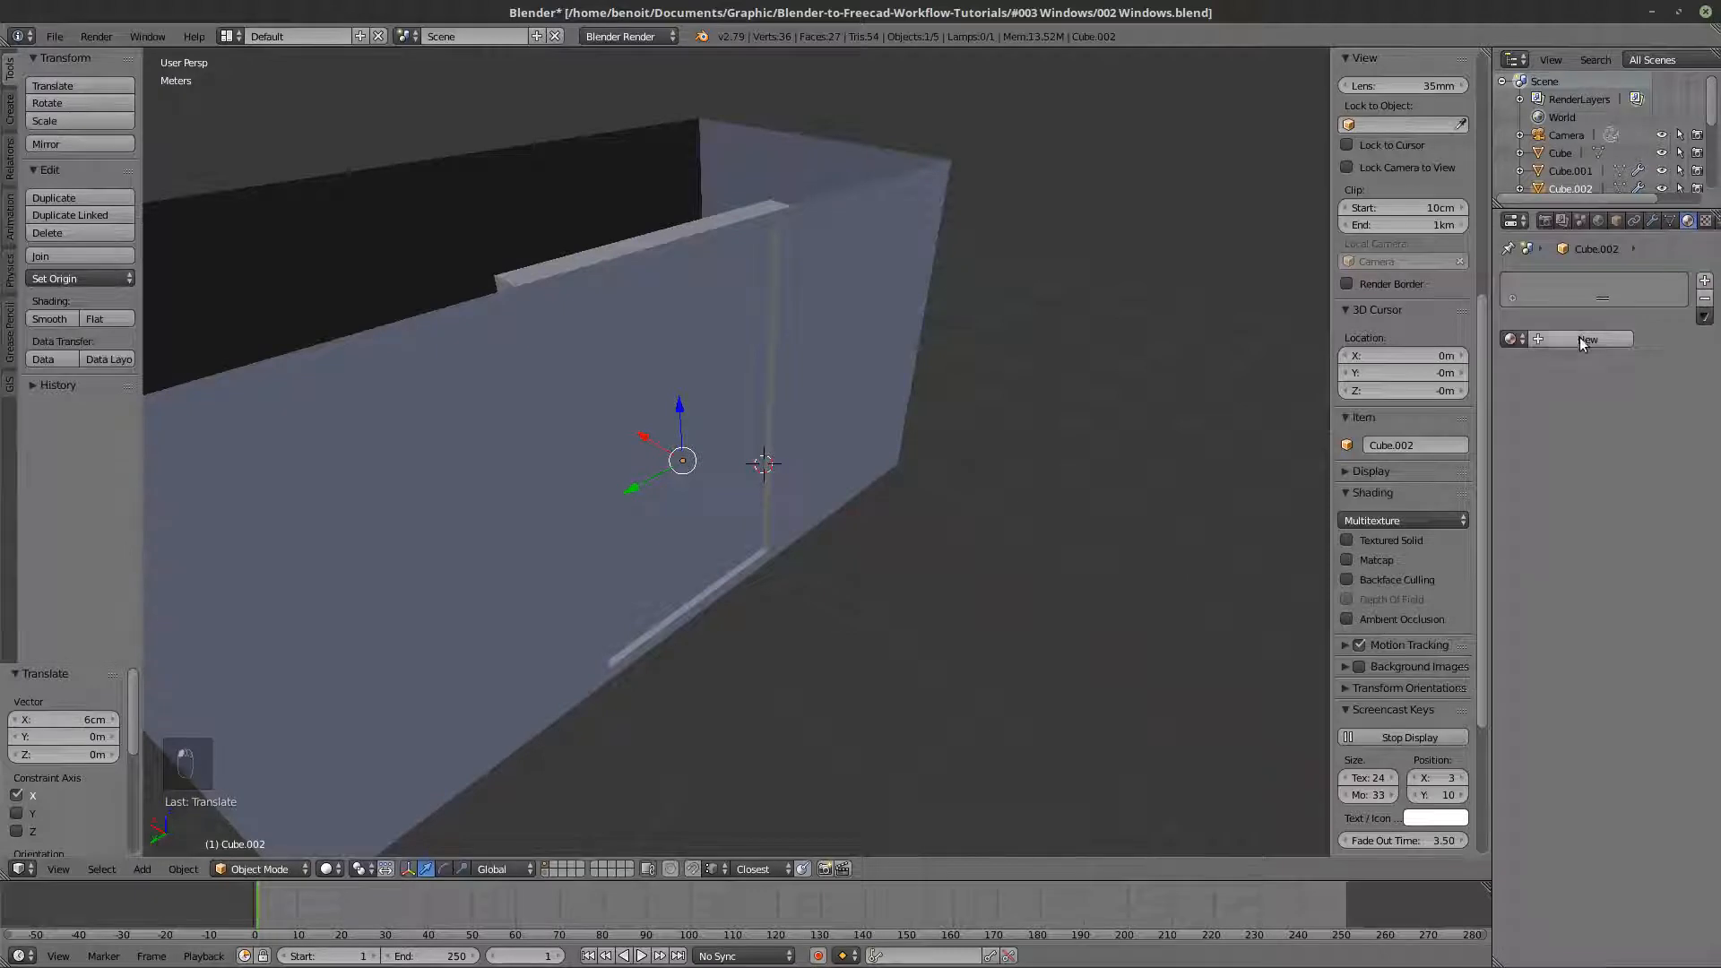
click(1580, 339)
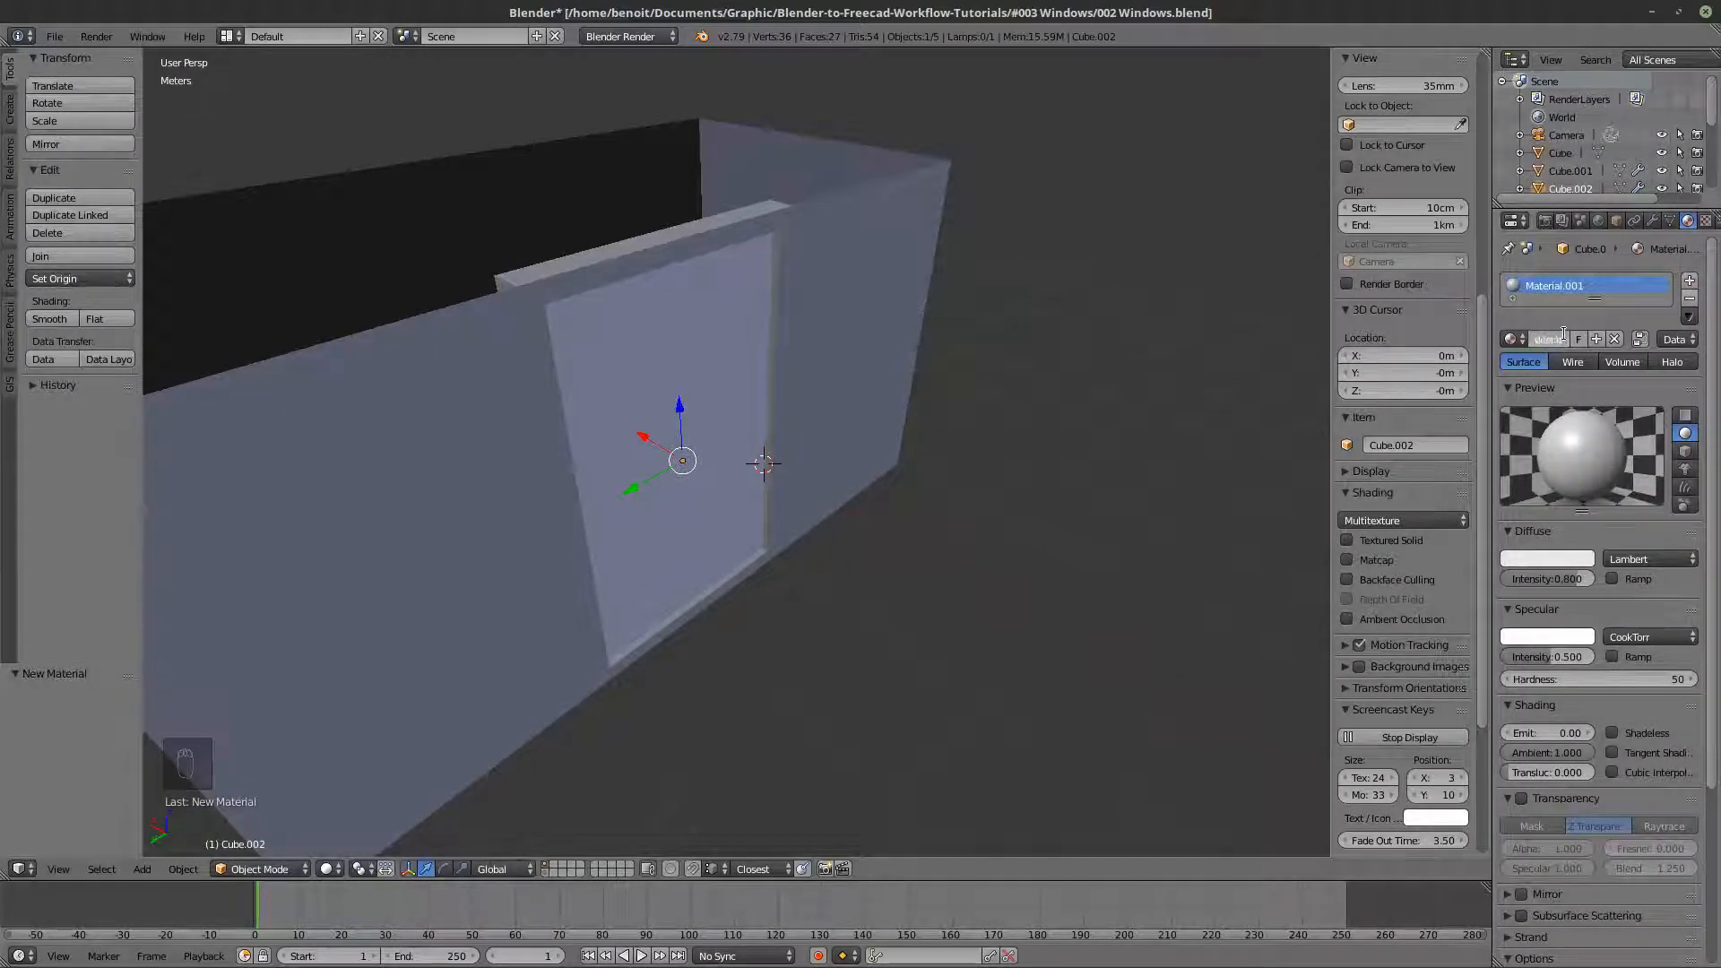
text(erial)
key(Return)
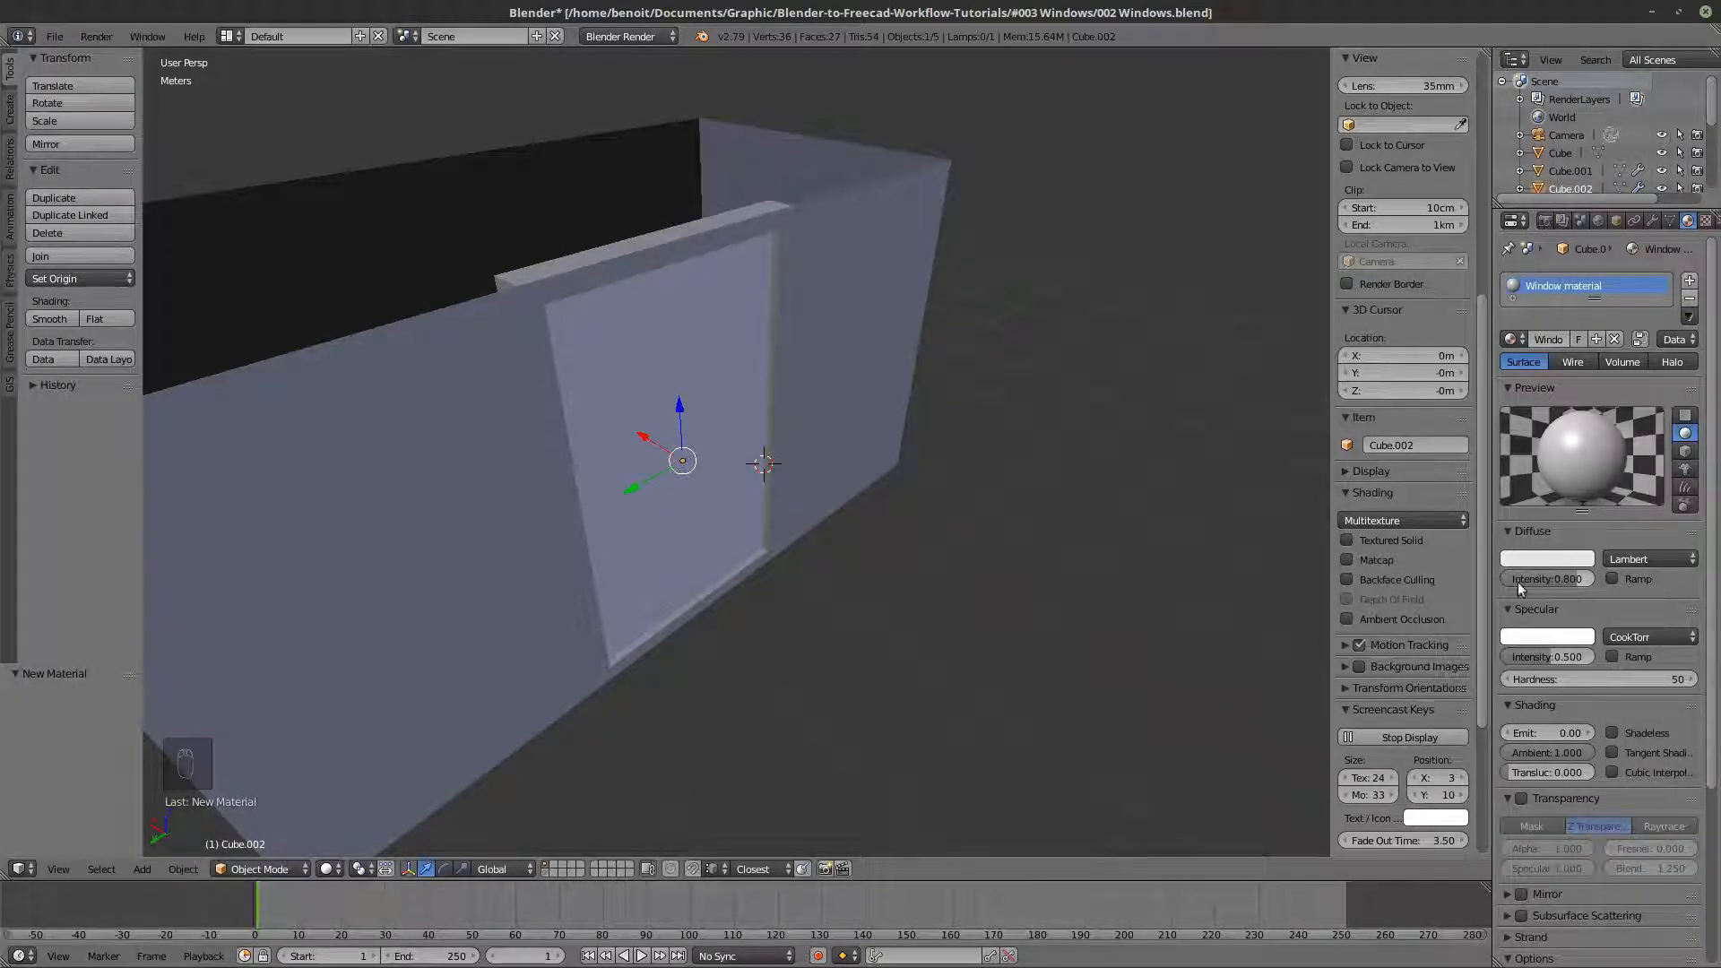
- Switch the render engine to Cycles Render and enable nodes for the window material
click(628, 36)
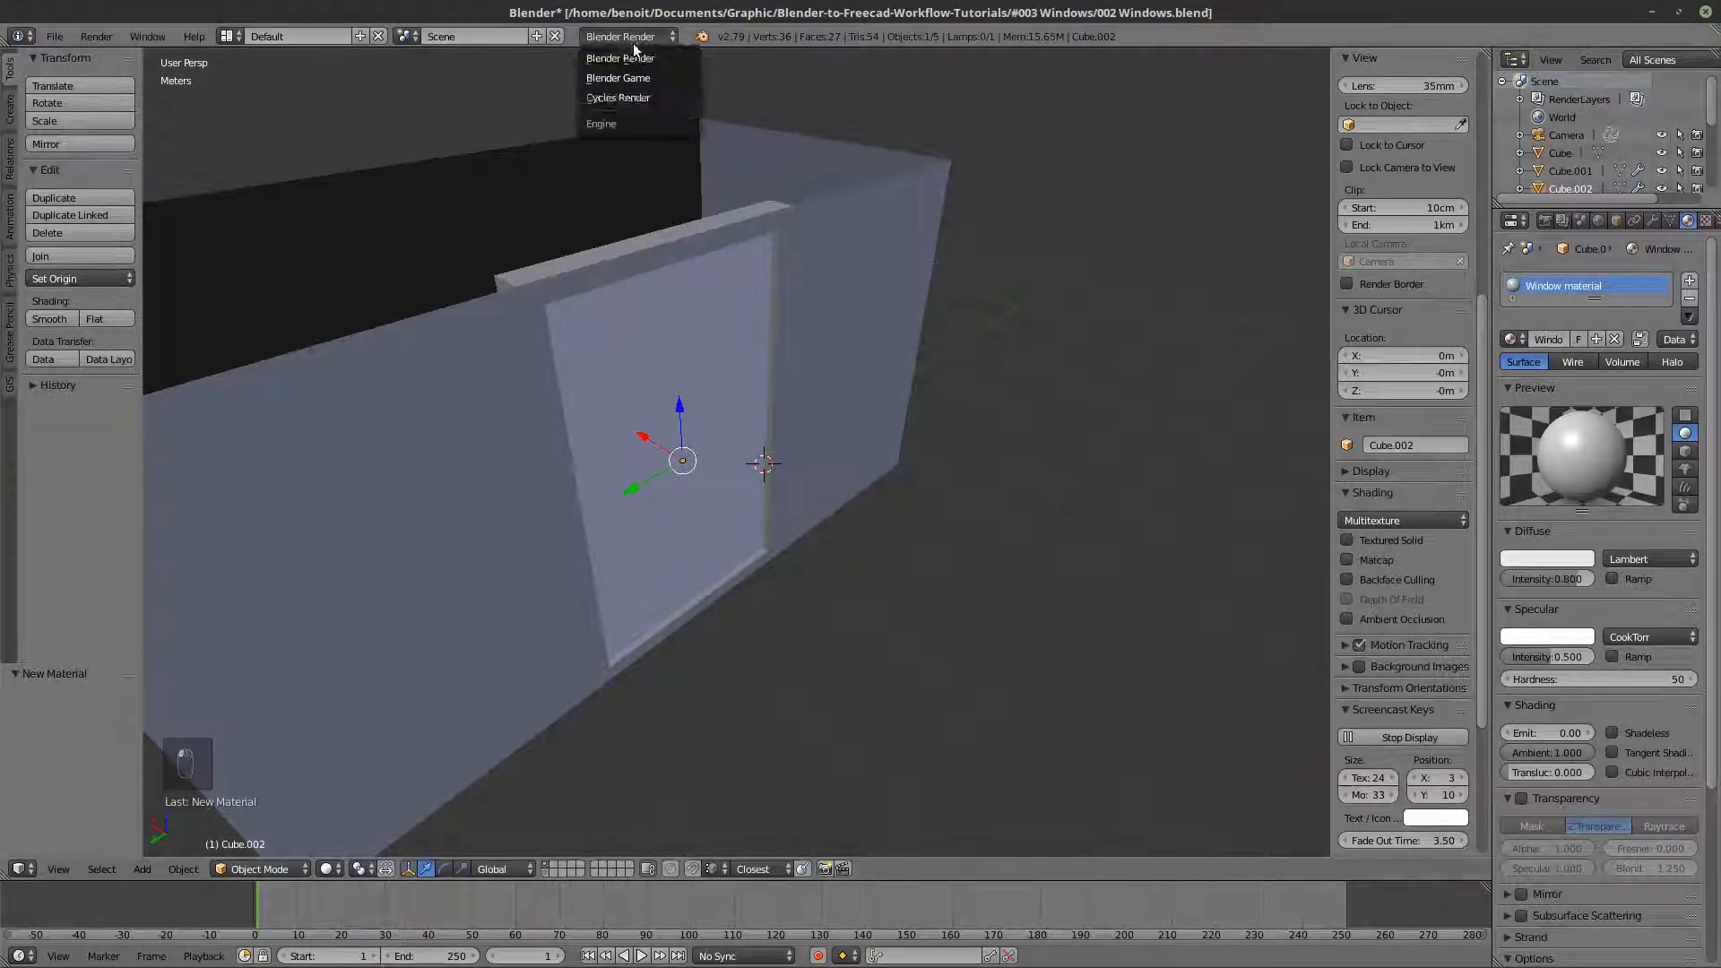
click(630, 99)
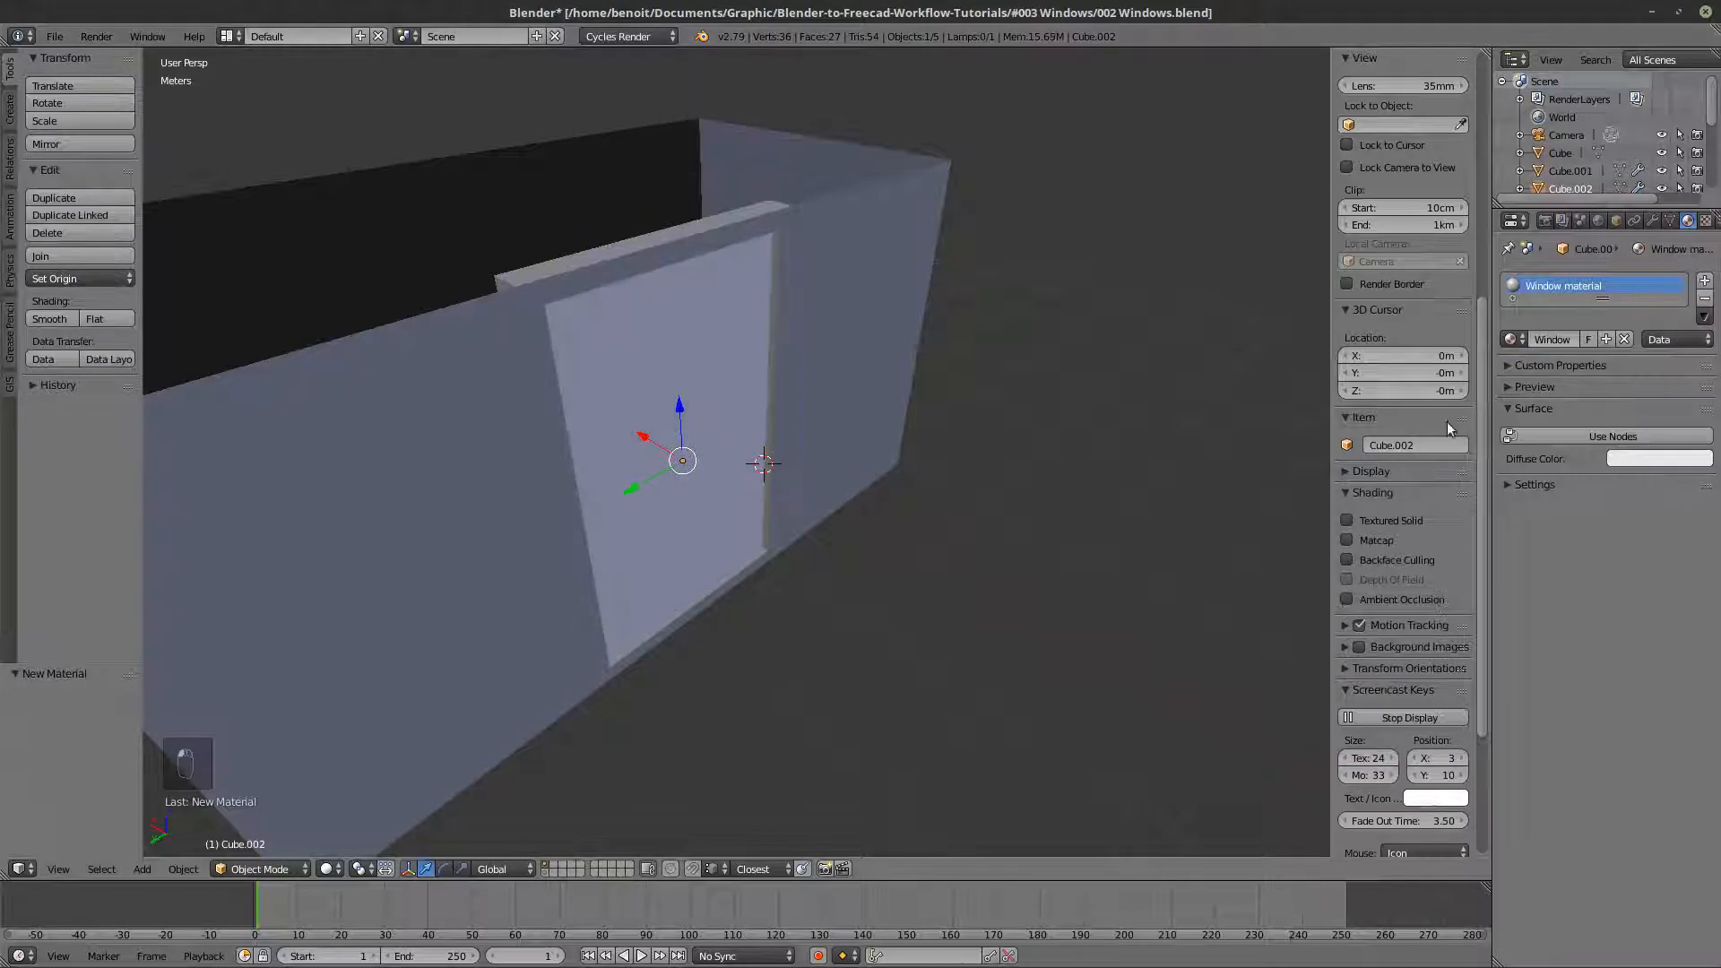
click(1606, 439)
- Lower the window material's viewport alpha to 0.390
click(1540, 614)
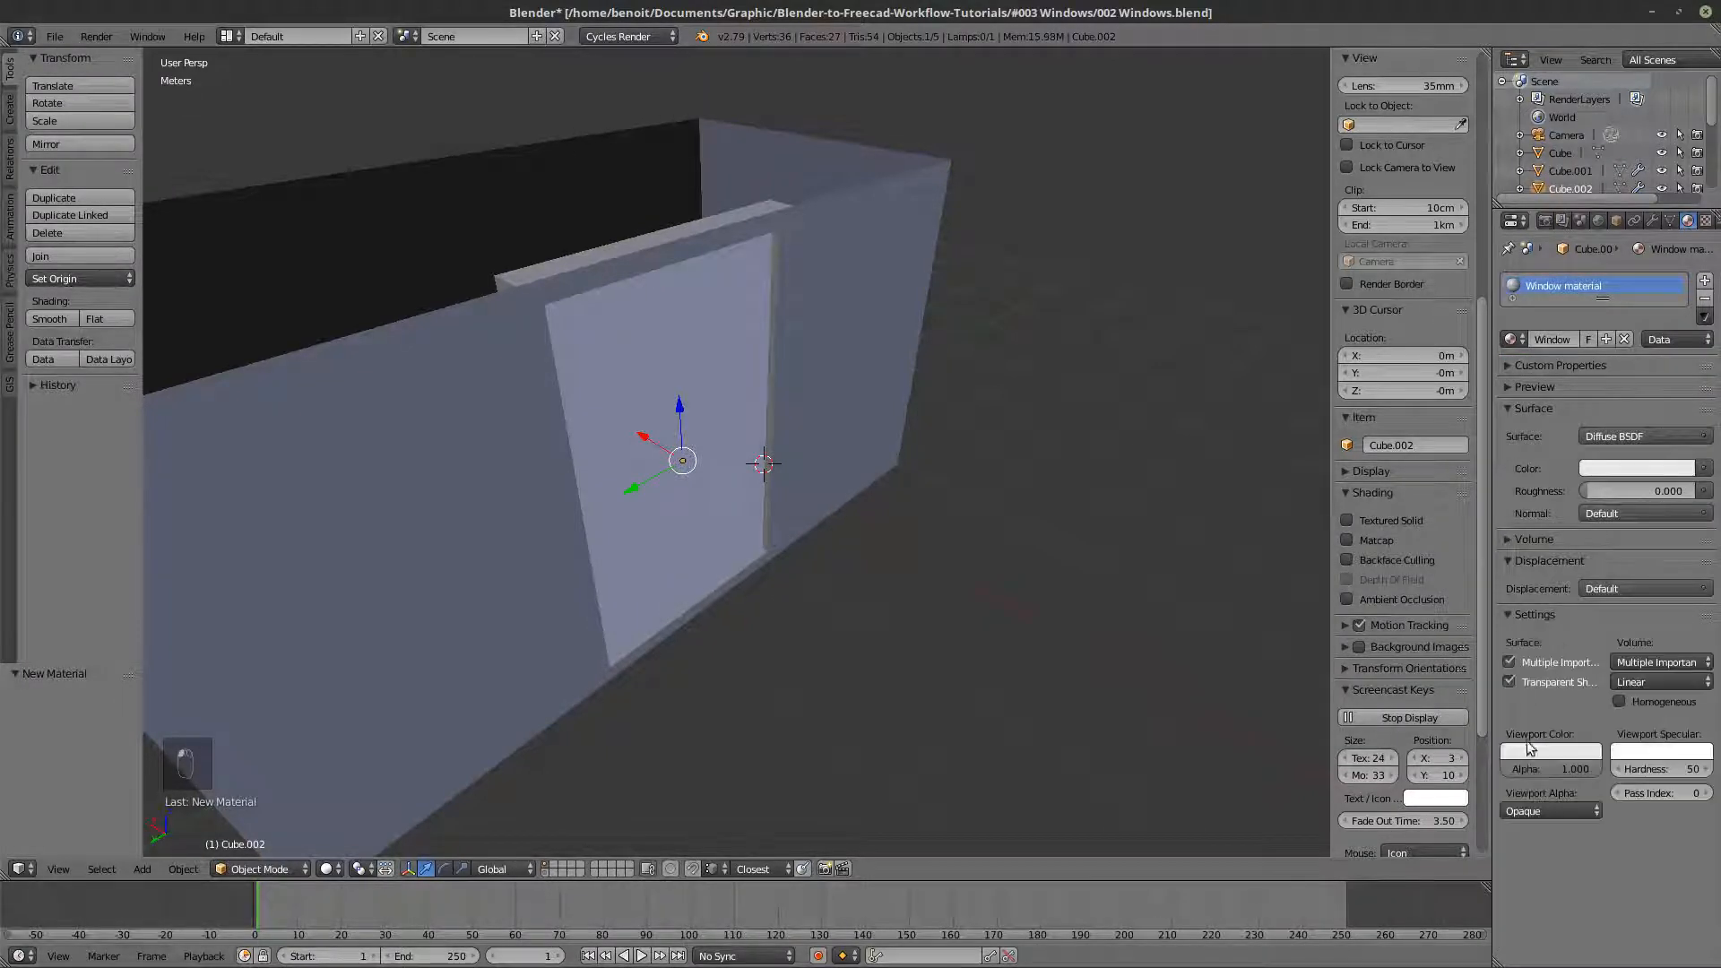
drag(1556, 769, 1505, 769)
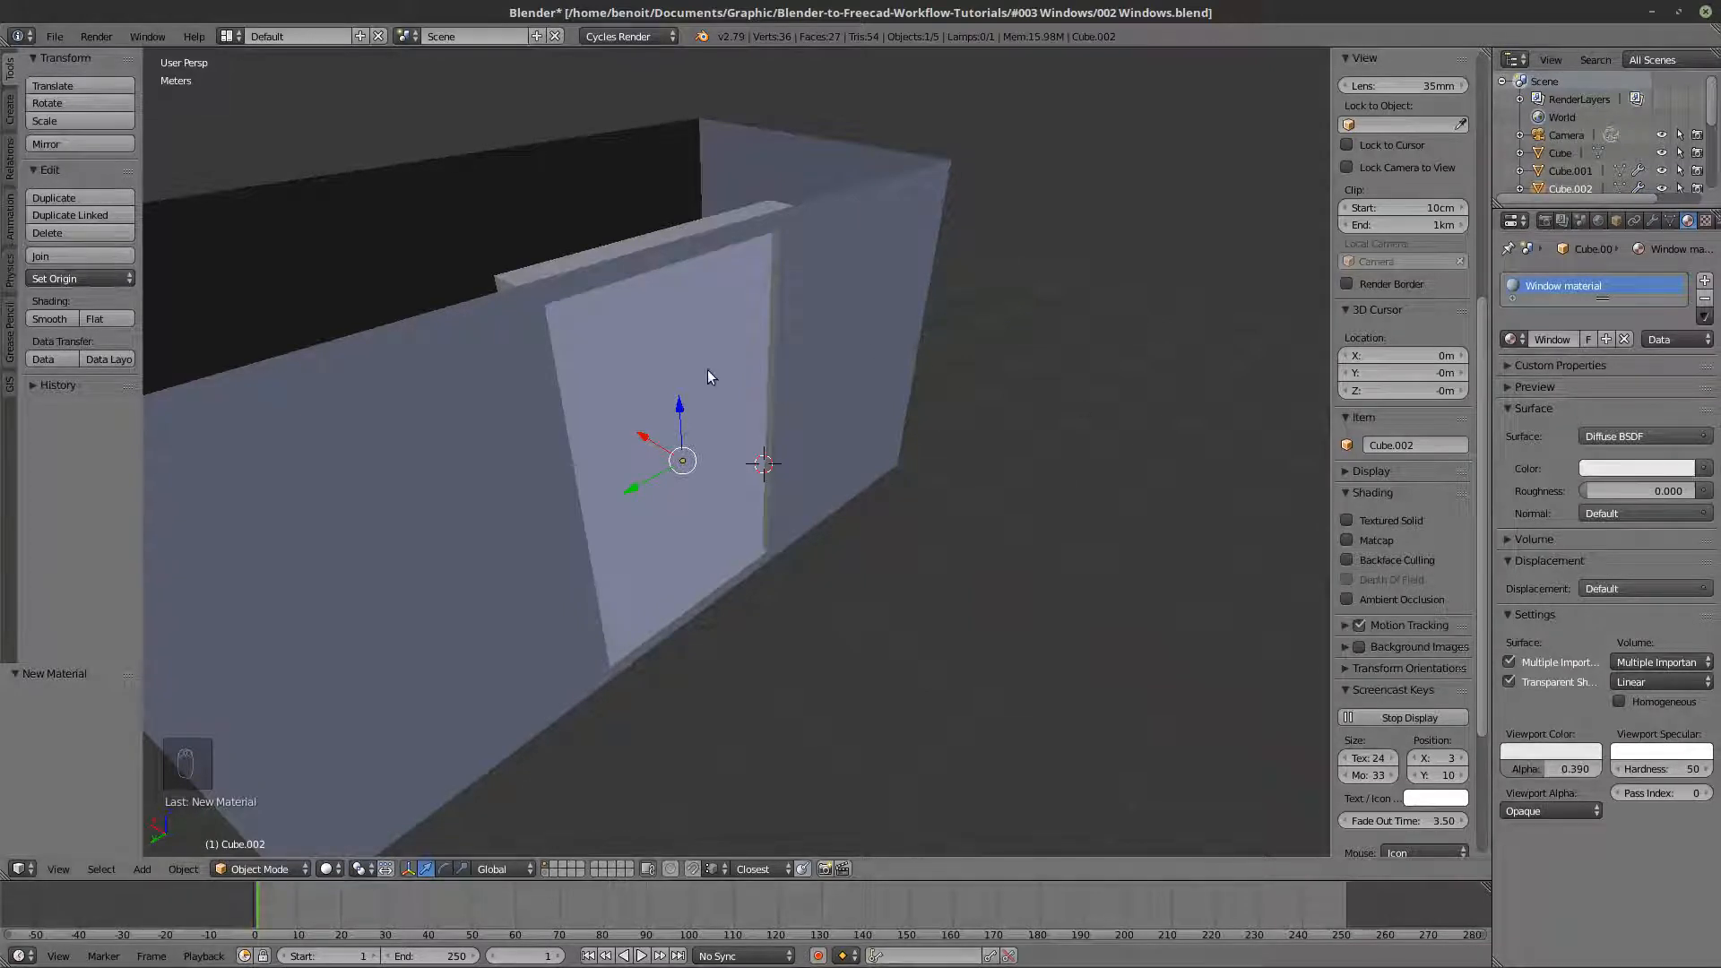
key(z)
key(z)
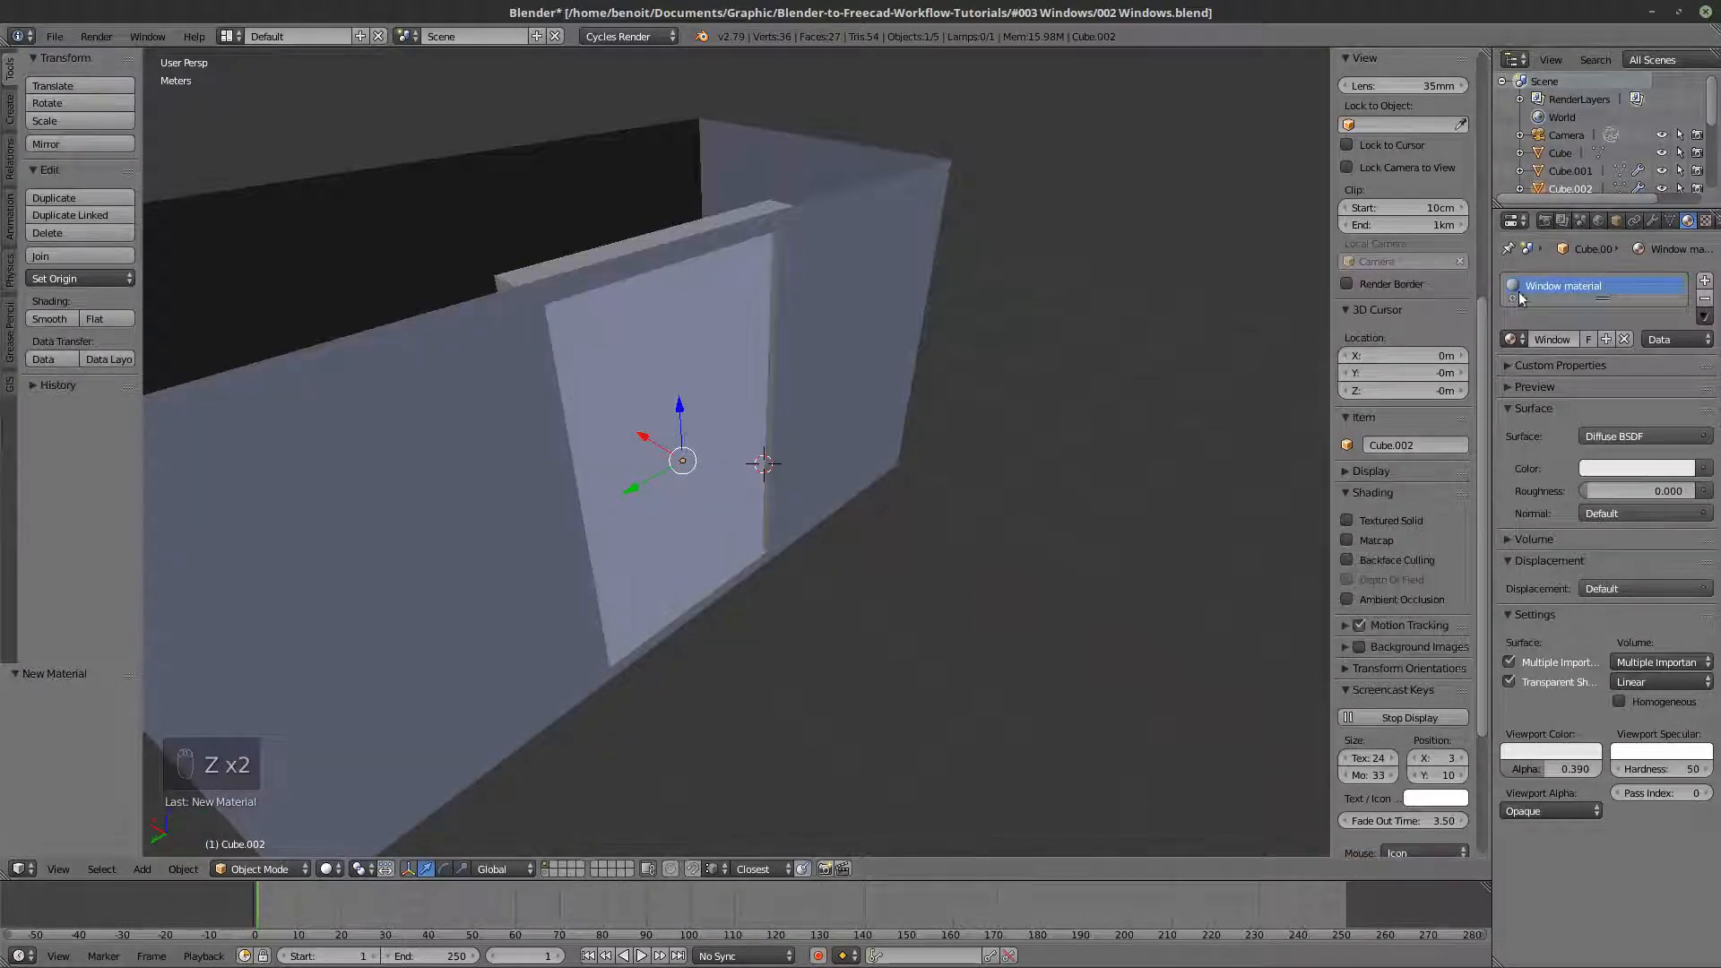
- Enable transparency in the window pane's object display settings
click(1616, 220)
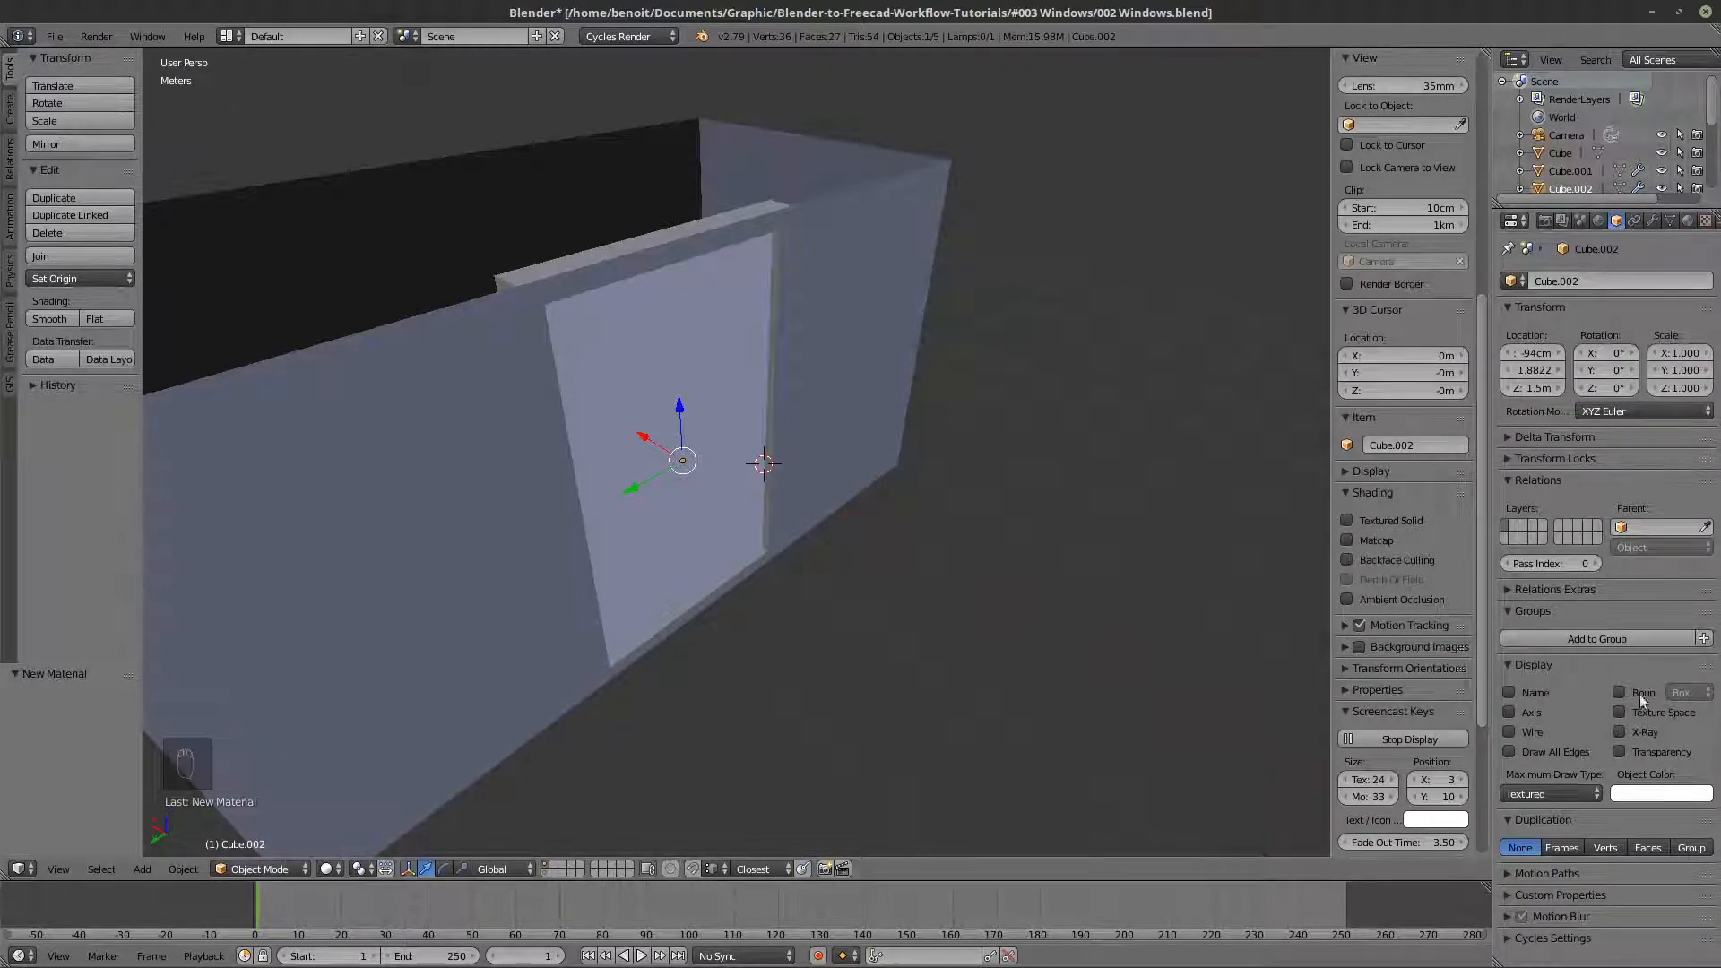
click(1623, 752)
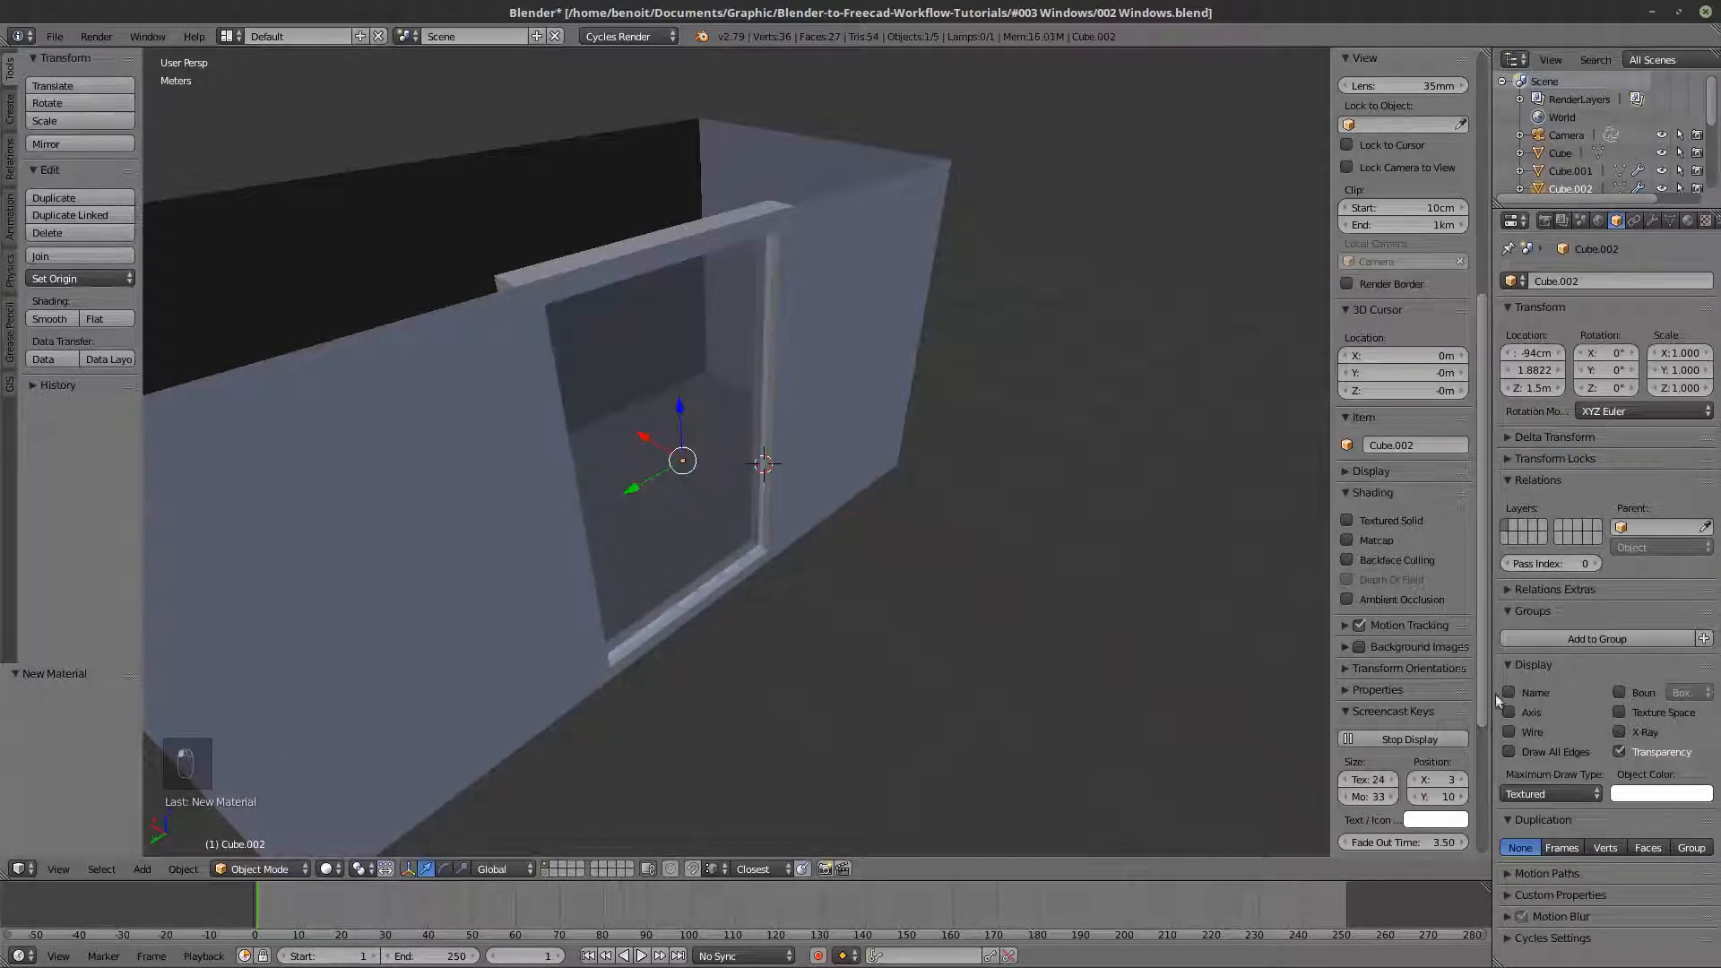
middle_drag(1103, 659, 1035, 647)
scroll(920, 551, up, 2)
middle_drag(920, 552, 982, 503)
scroll(982, 503, down, 1)
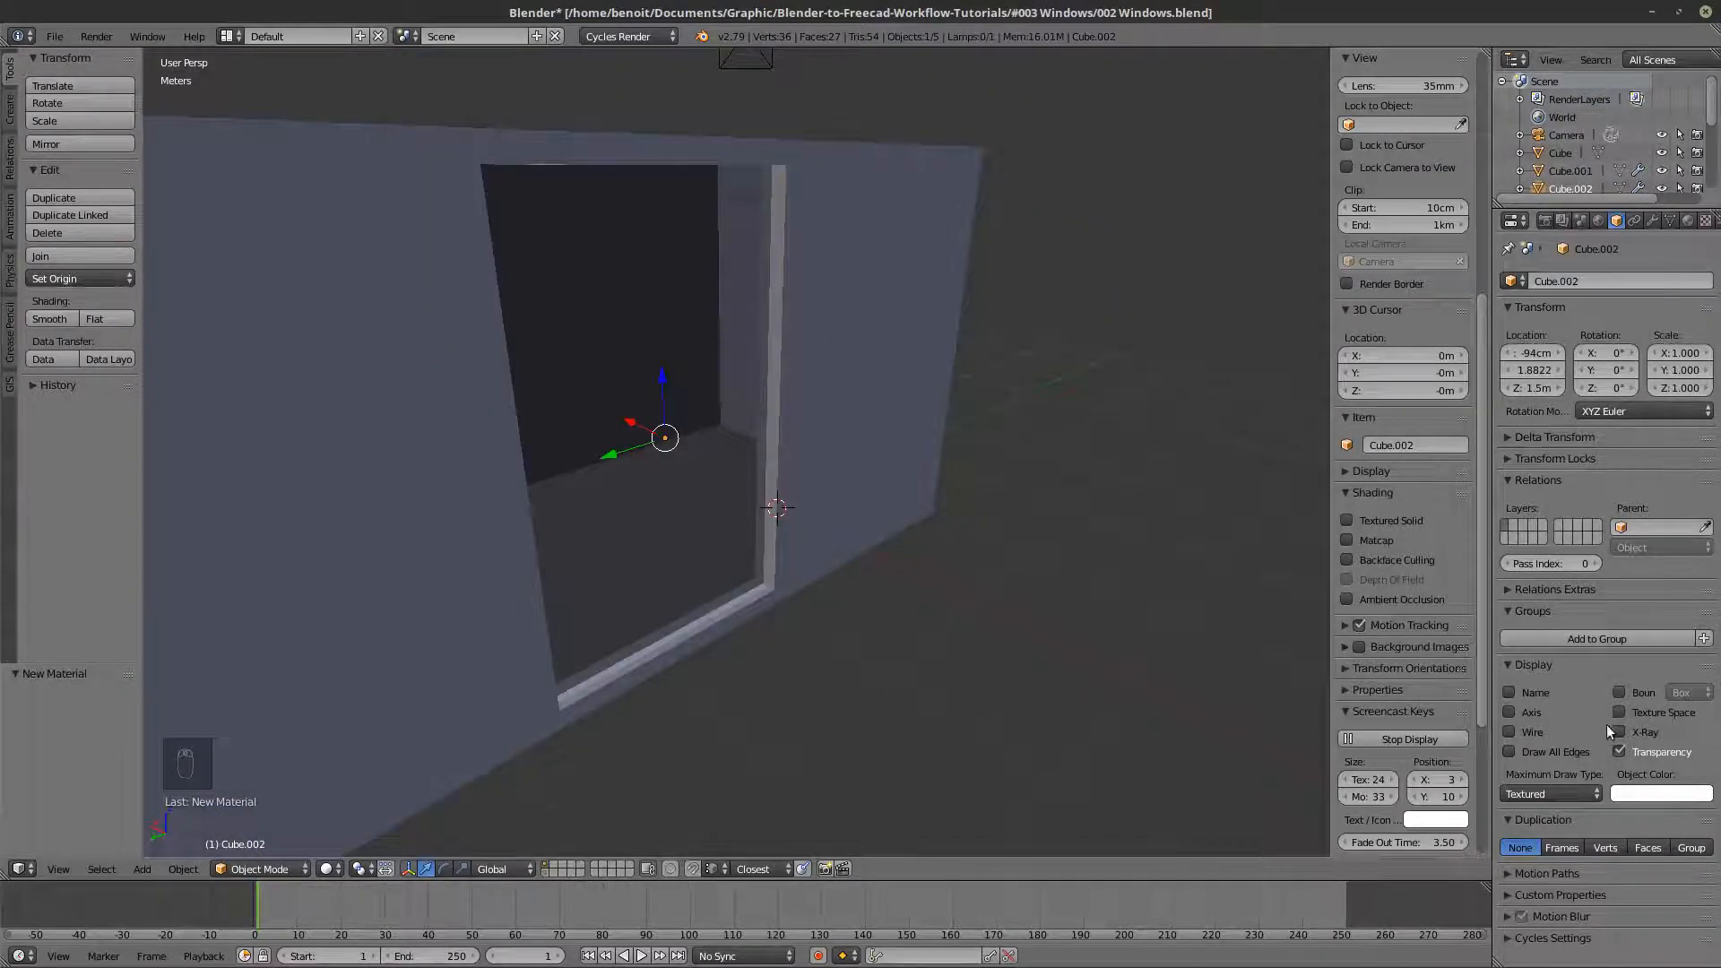
- Tint the window material's viewport colour blue and lower its viewport alpha slightly
click(1688, 221)
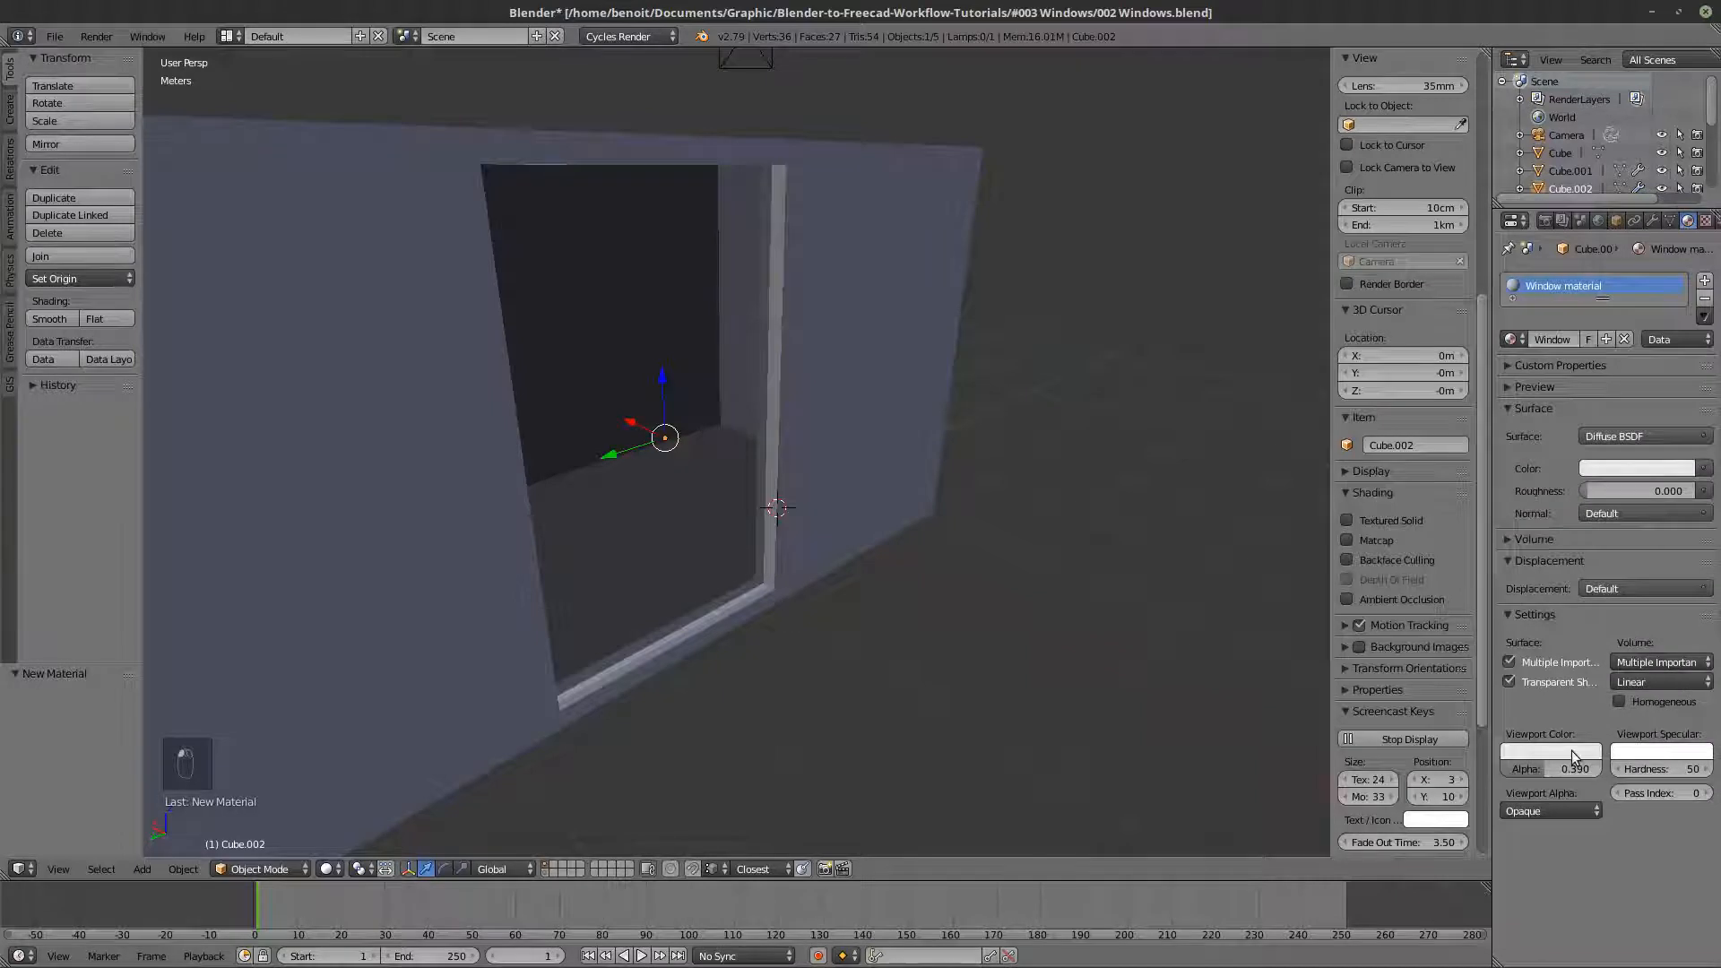
click(1572, 751)
drag(1517, 587, 1536, 553)
mouse_move(1540, 770)
mouse_down()
mouse_move(1570, 770)
mouse_move(1528, 770)
mouse_up()
- Select the room walls object and add a Solidify modifier to it
middle_drag(1031, 619, 1065, 609)
scroll(1092, 665, down, 4)
middle_drag(708, 594, 658, 486)
right_click(658, 486)
key(z)
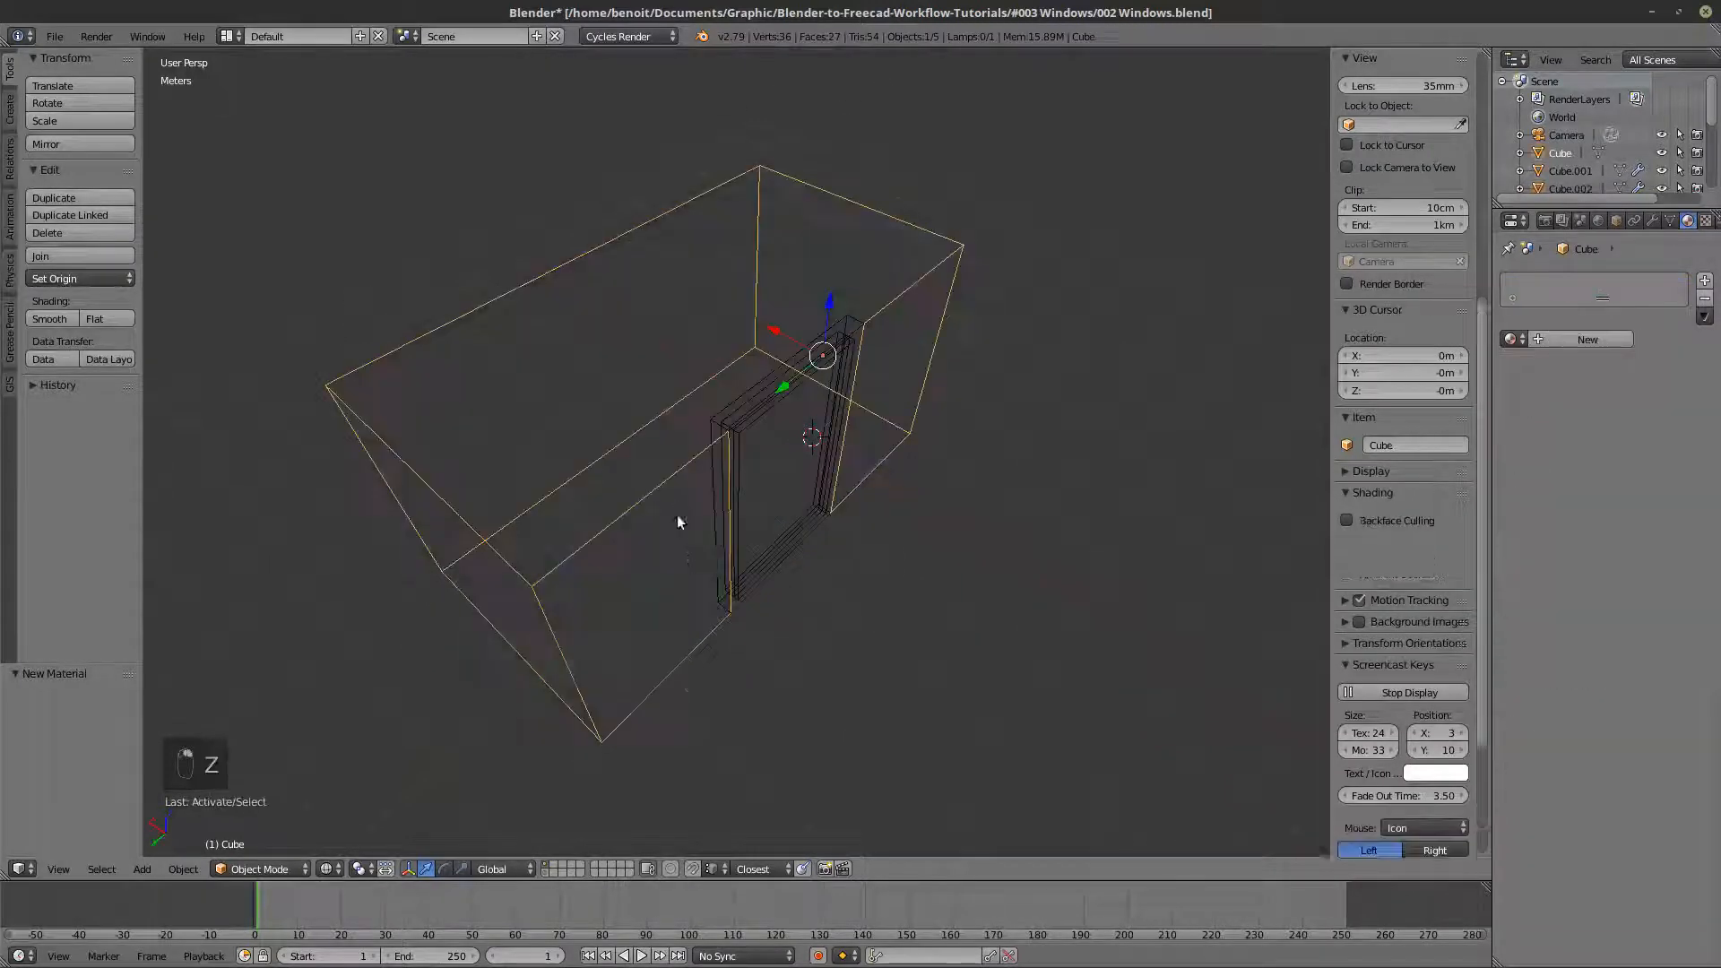
middle_drag(743, 565, 1263, 425)
key(z)
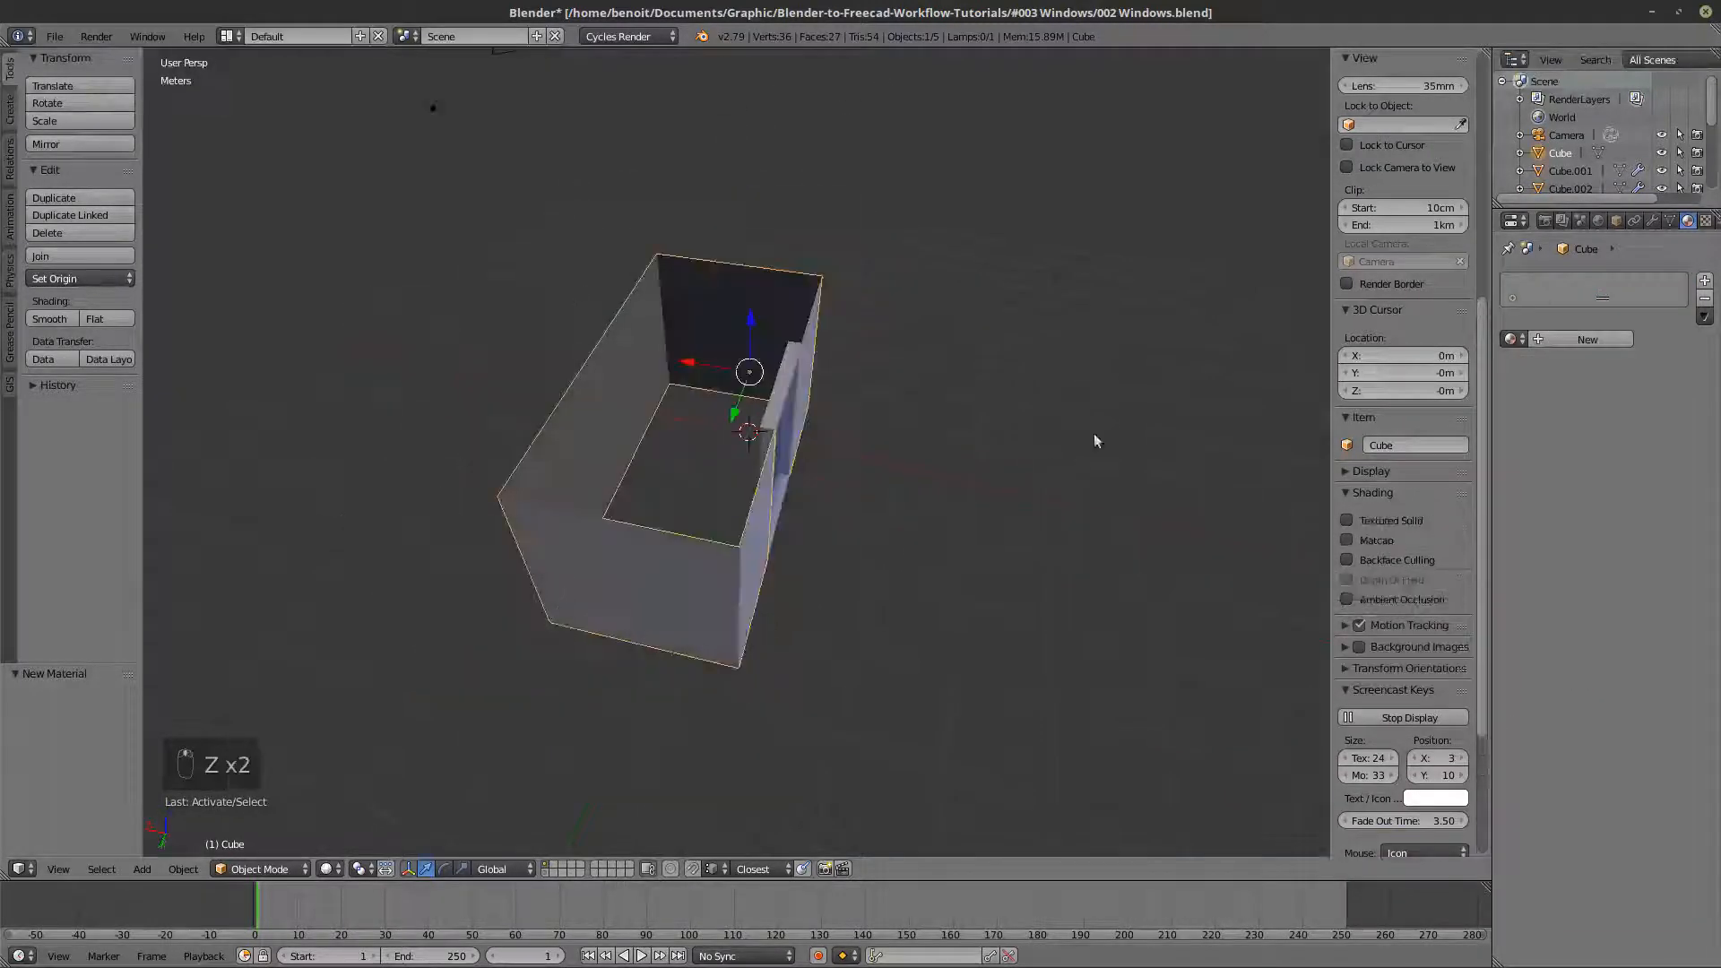
middle_drag(981, 452, 863, 428)
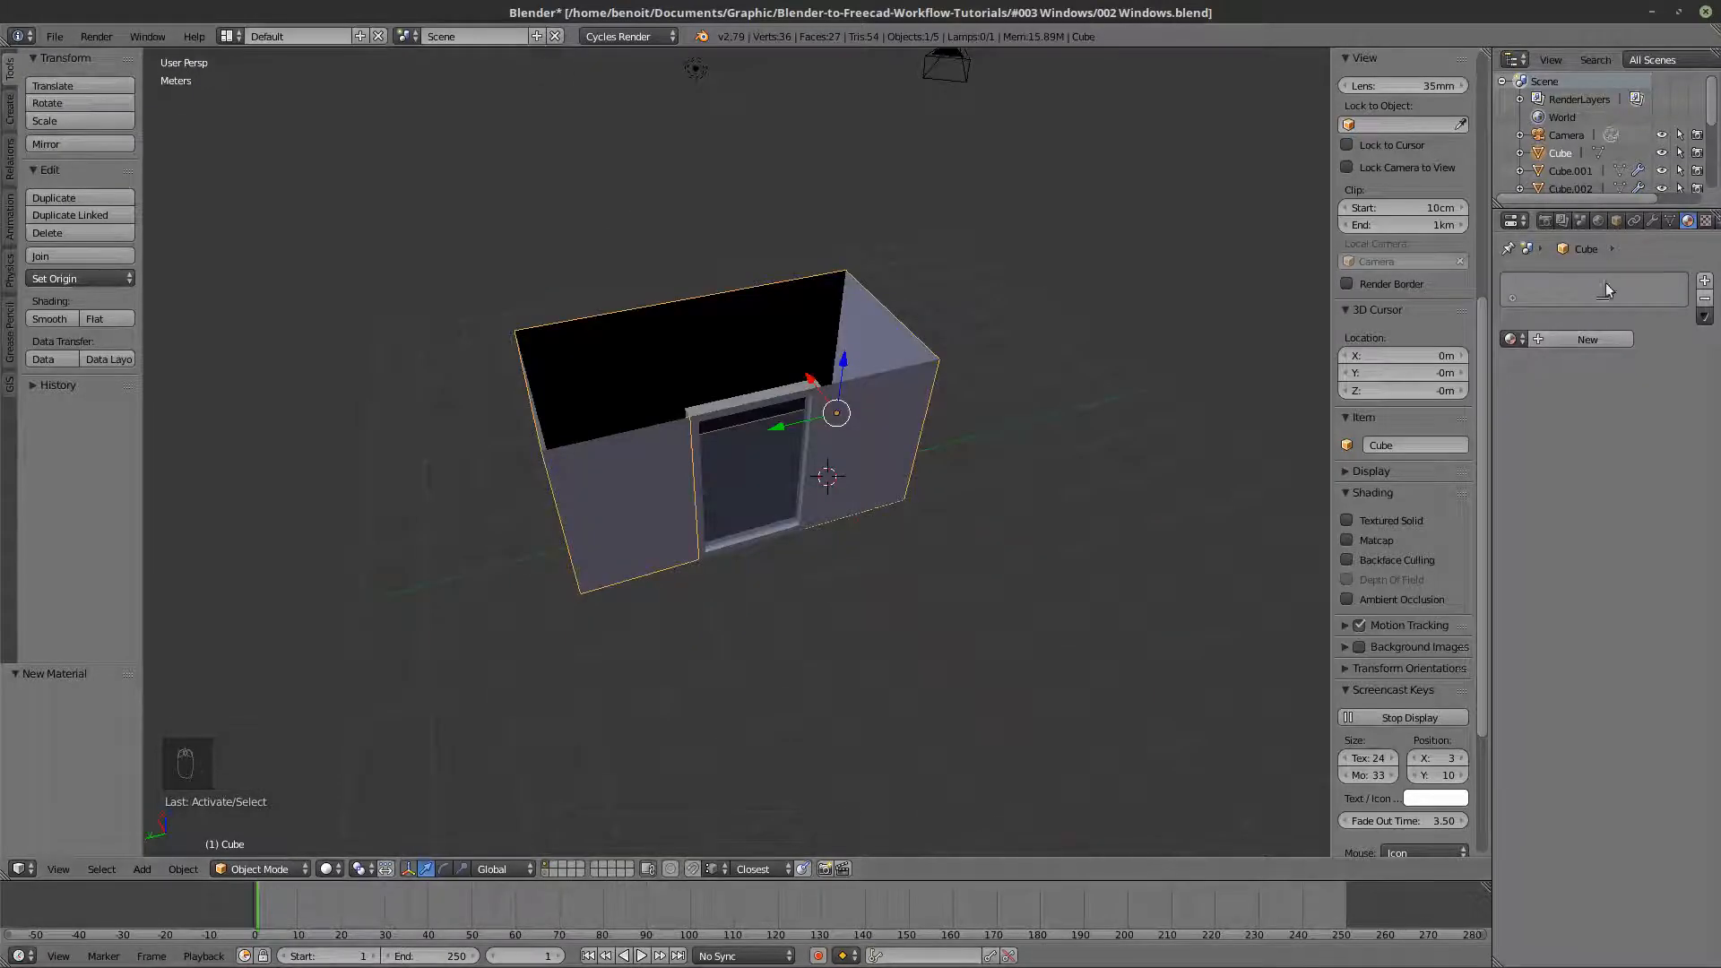
click(1650, 221)
click(1579, 282)
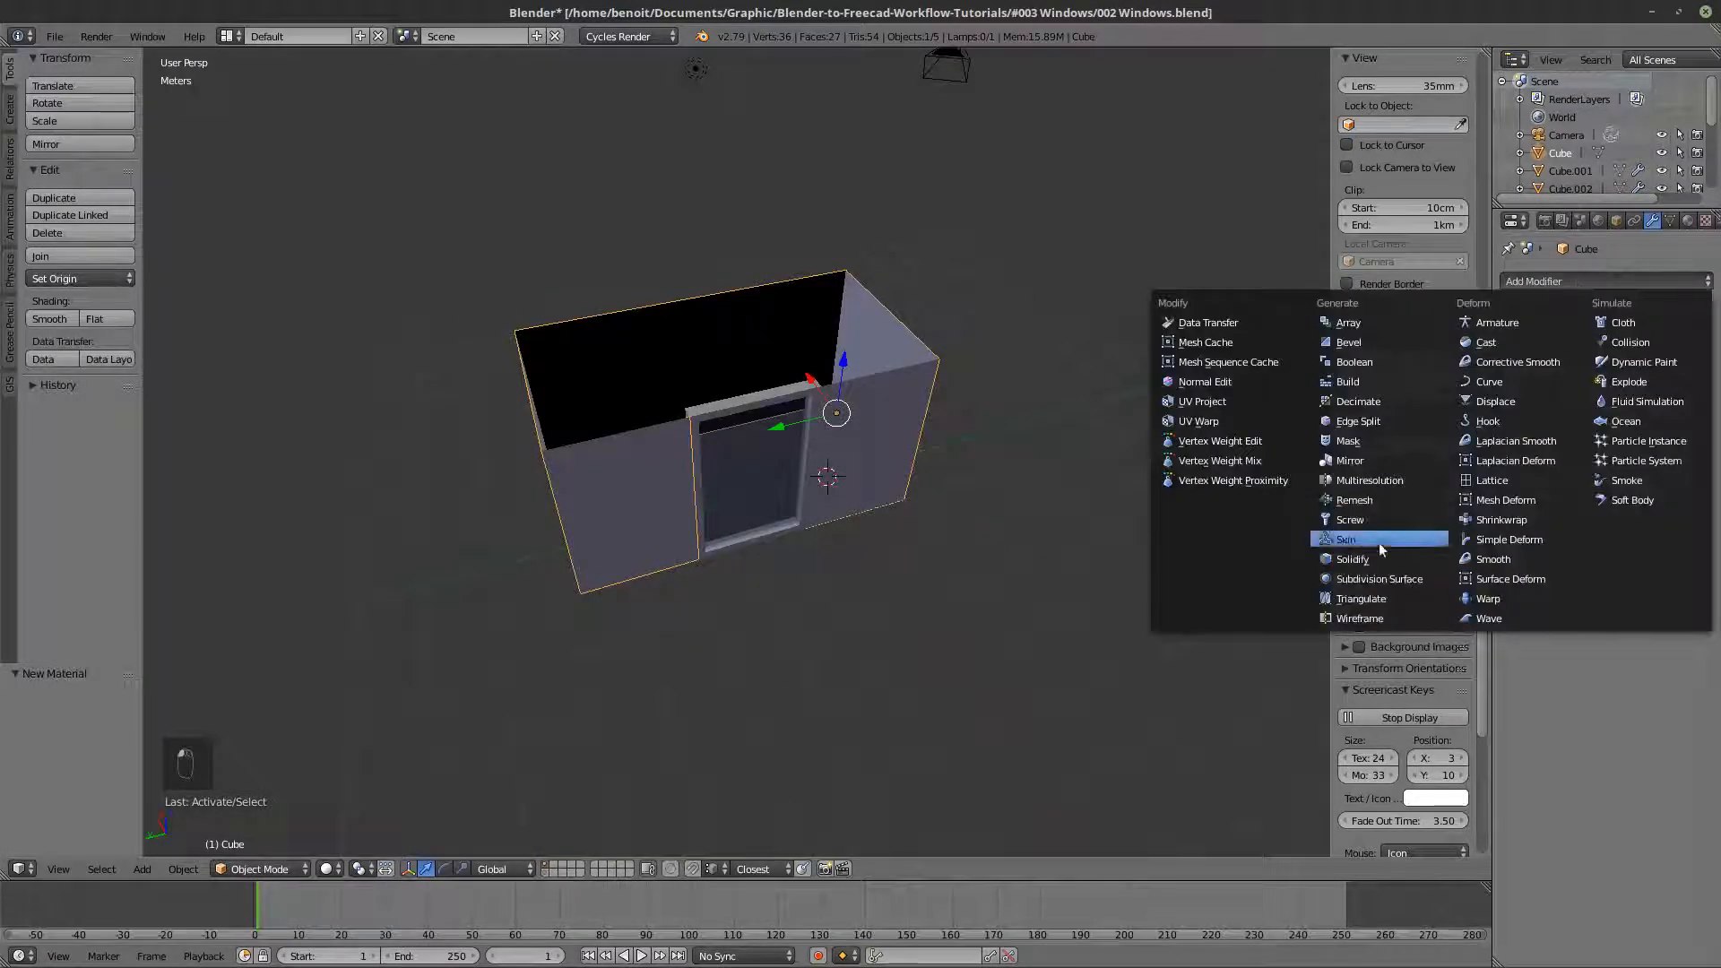
click(1365, 567)
scroll(950, 427, up, 4)
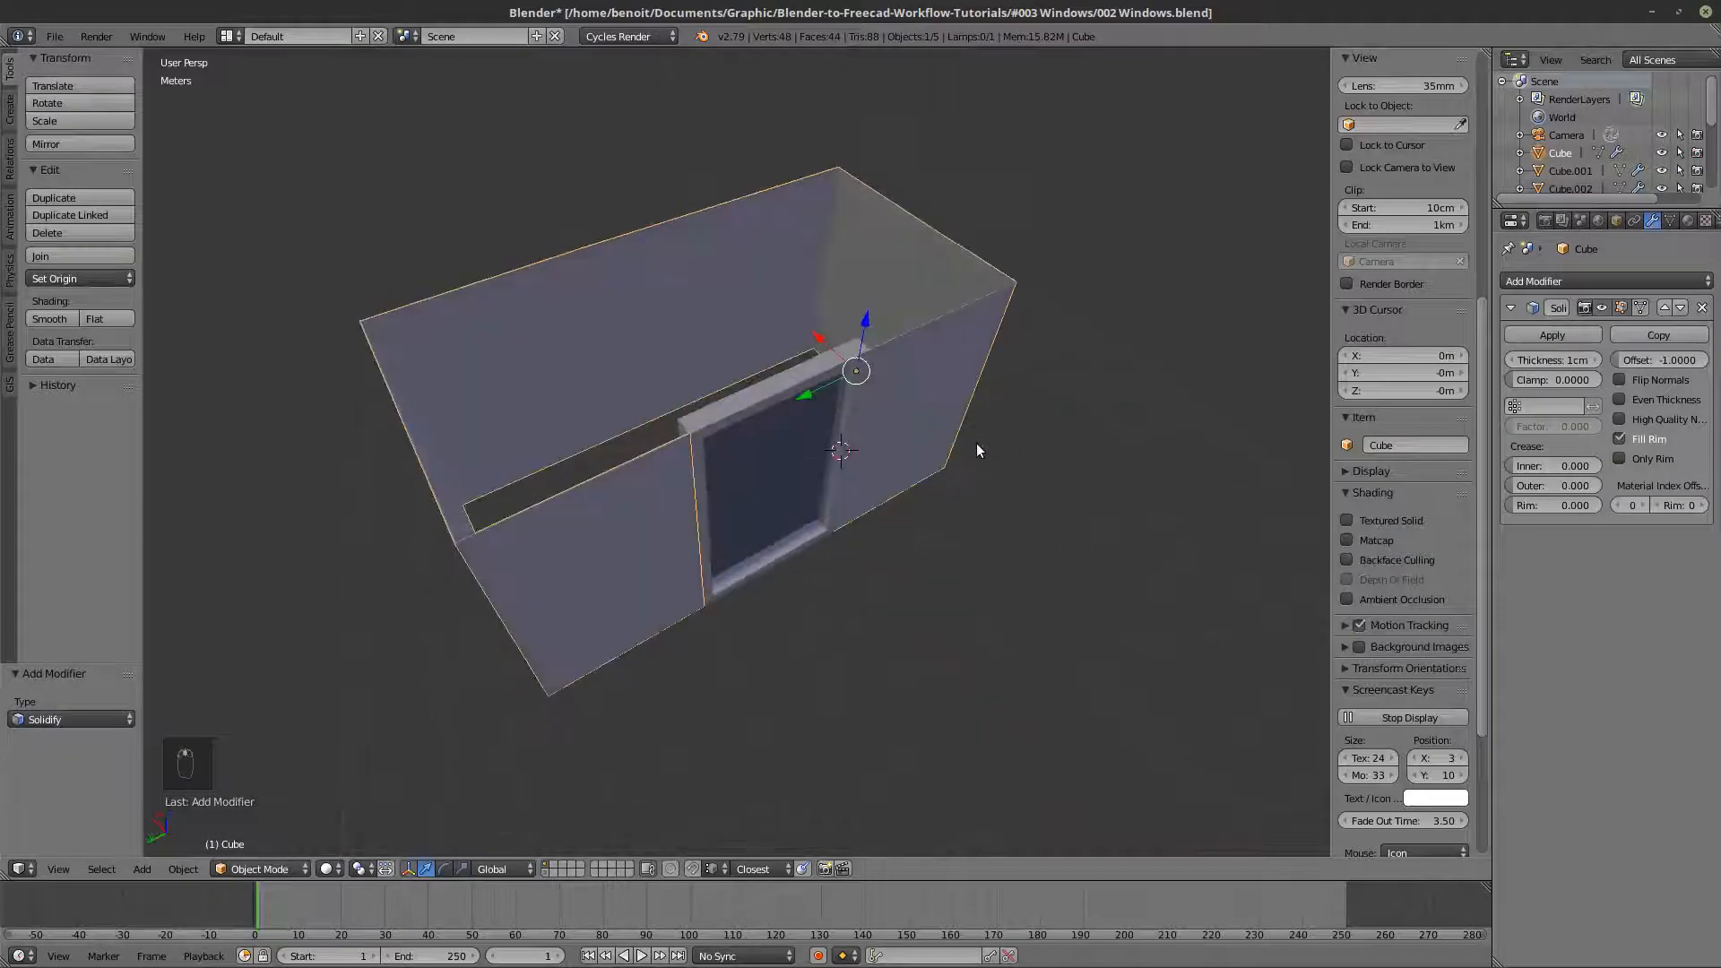
- Enable Even Thickness and High Quality Normals in the Solidify modifiers of the walls and the window frame, and reselect the walls
key(z)
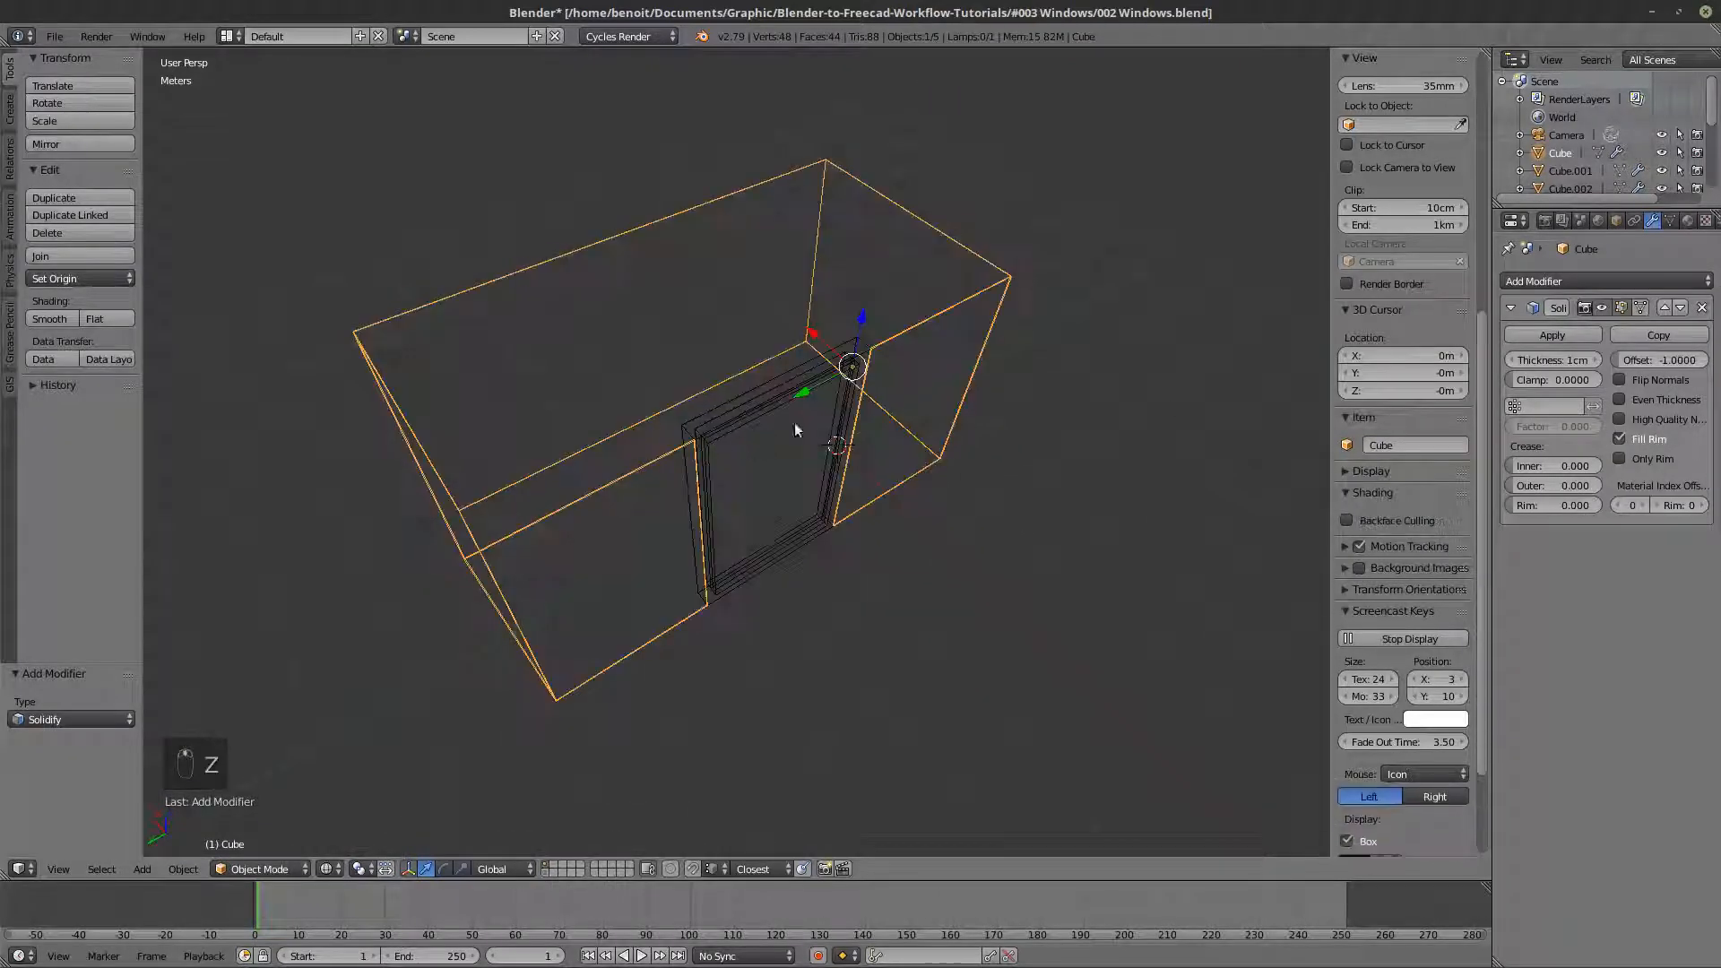
click(1619, 401)
right_click(854, 348)
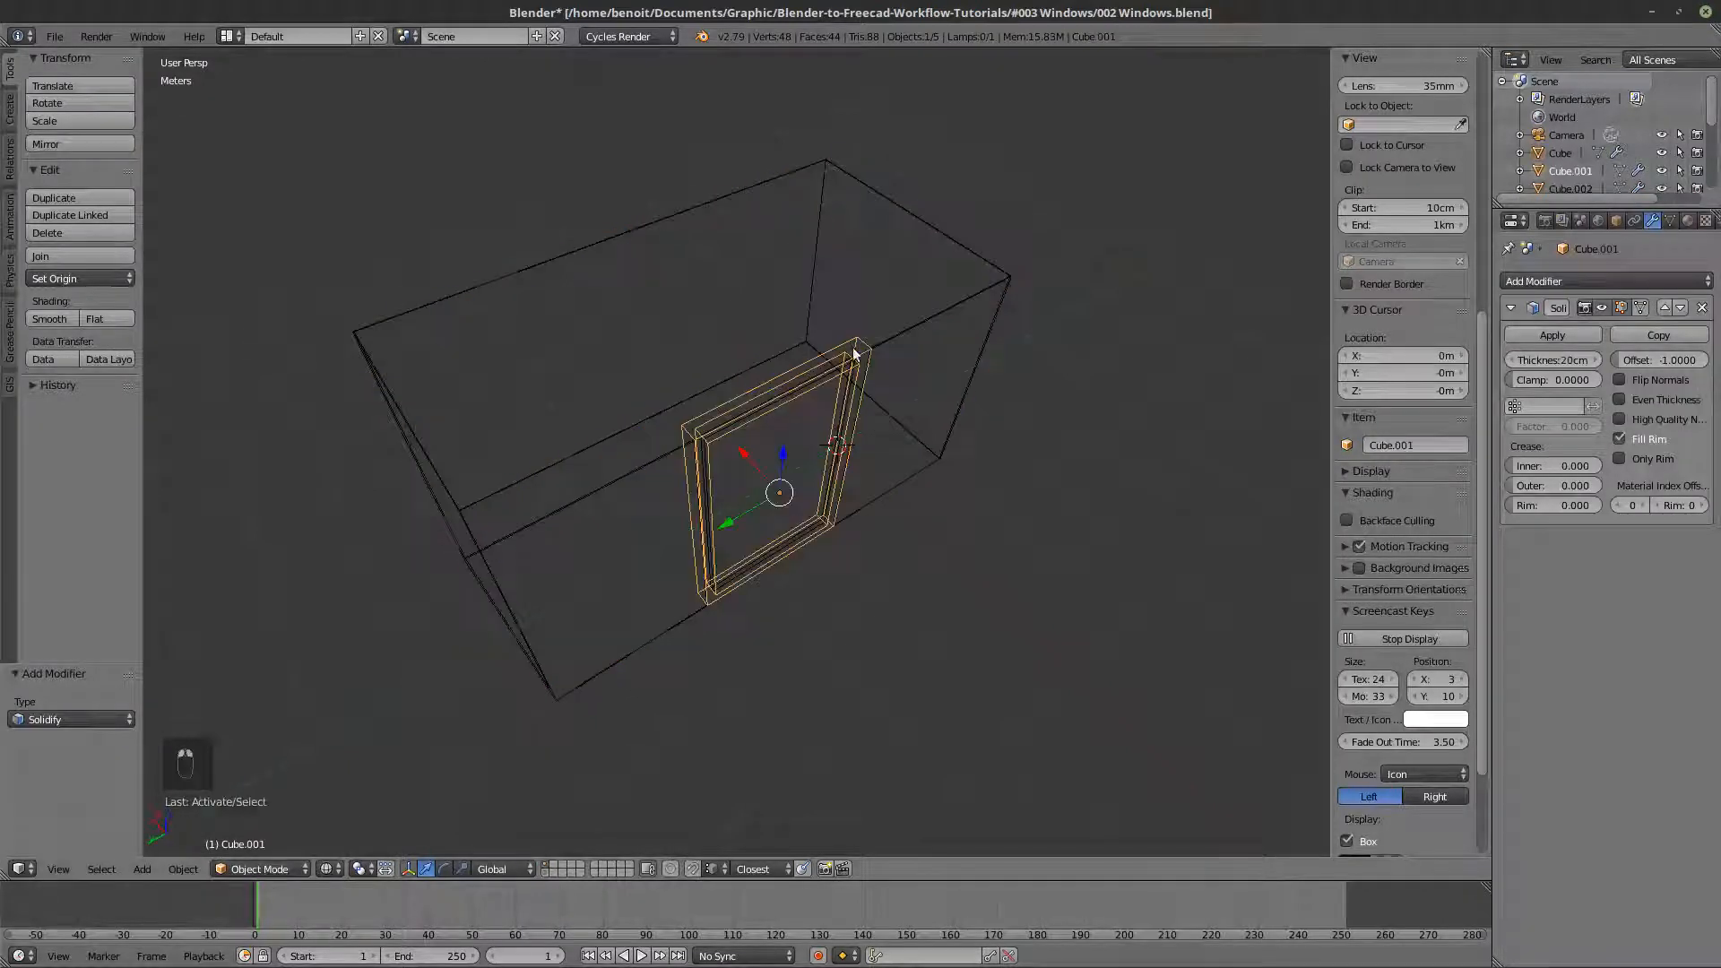
click(1621, 398)
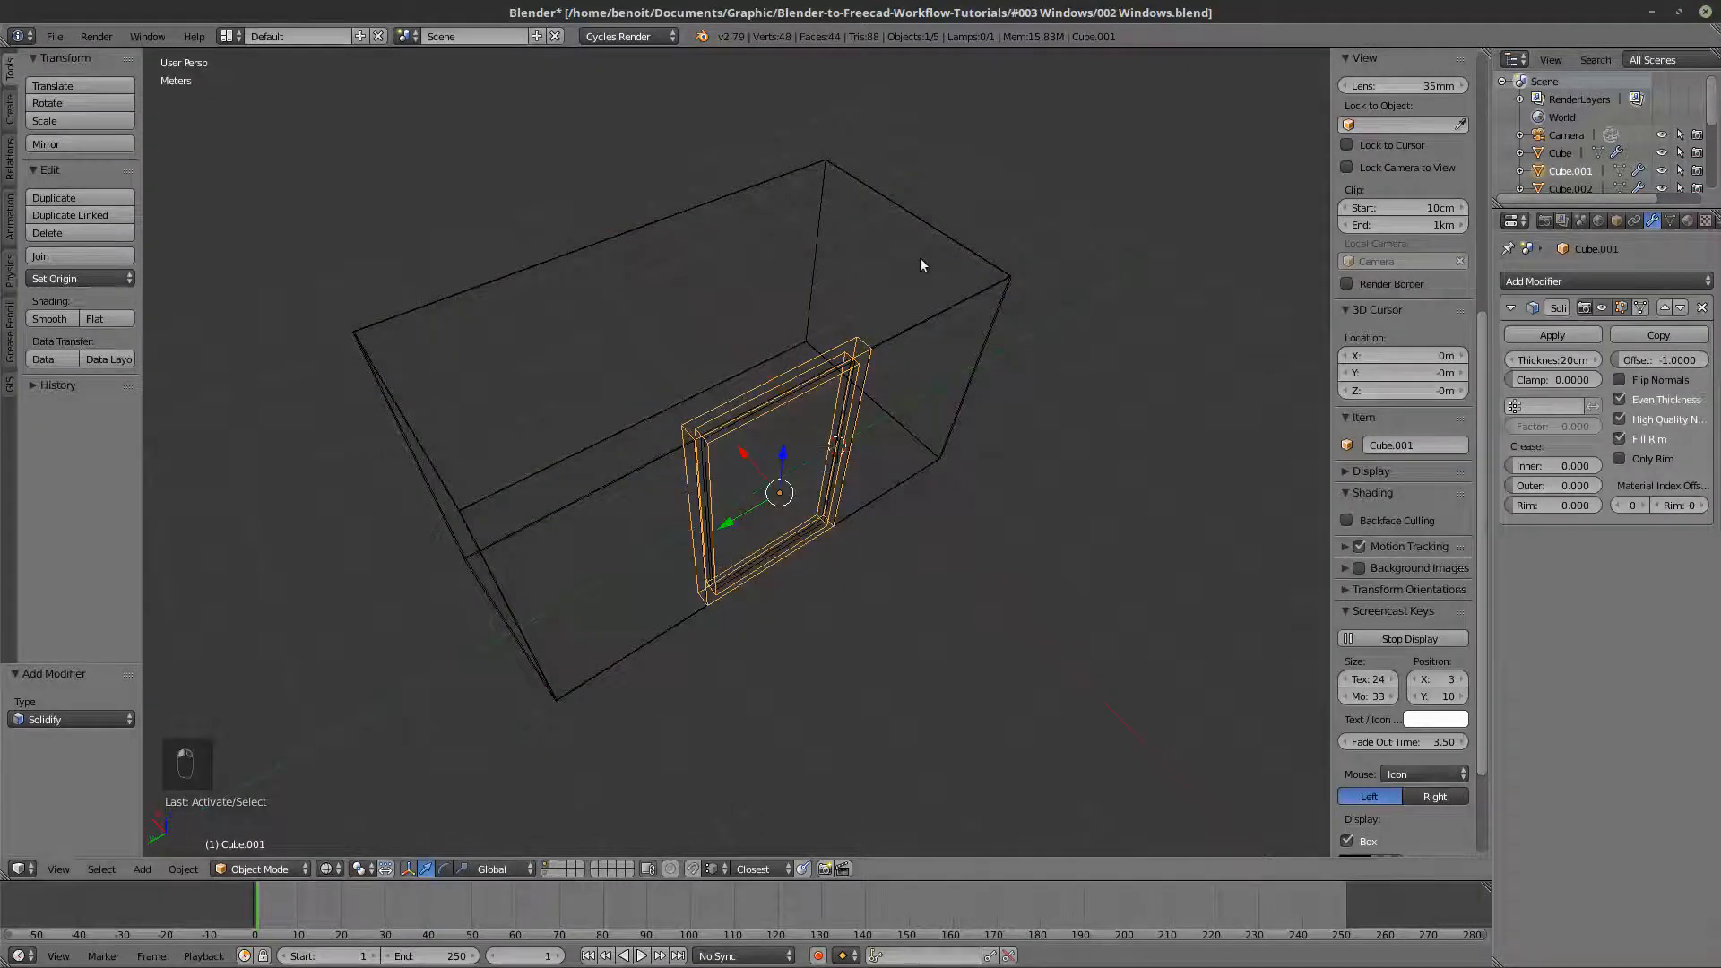
right_click(939, 241)
key(z)
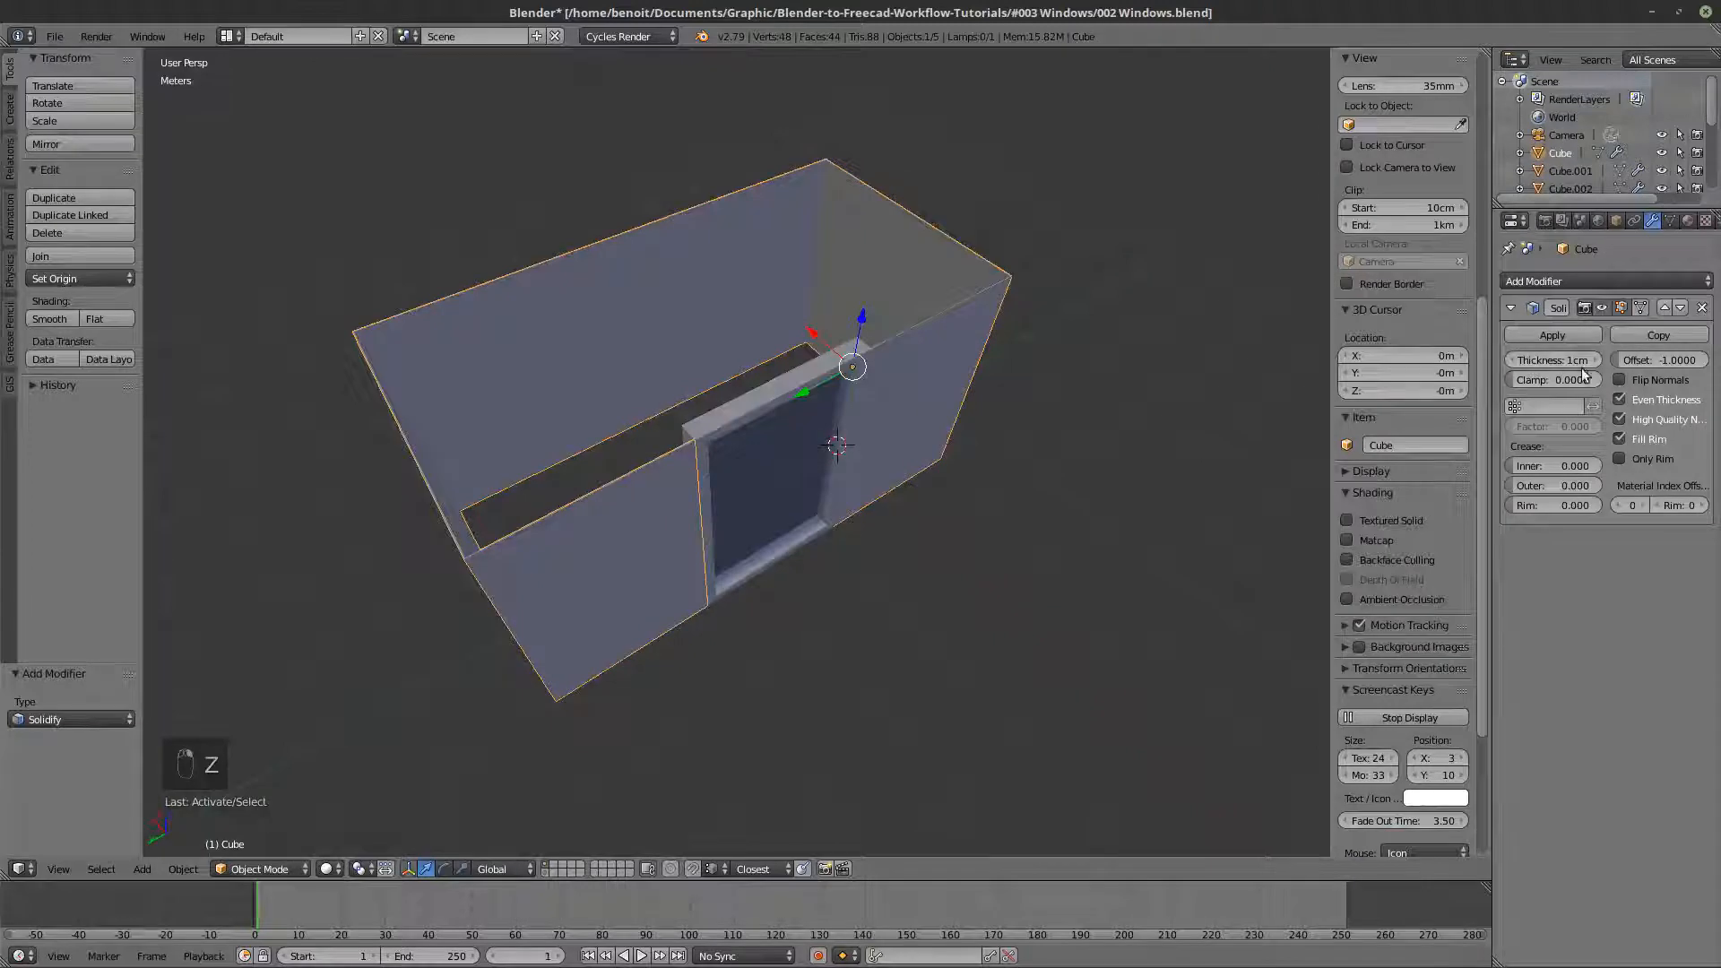
- Try a thickness of 20 cm, then 21 cm, in the walls' Solidify modifier
click(1594, 362)
click(1594, 362)
click(1594, 363)
click(1594, 362)
click(1594, 362)
click(1594, 362)
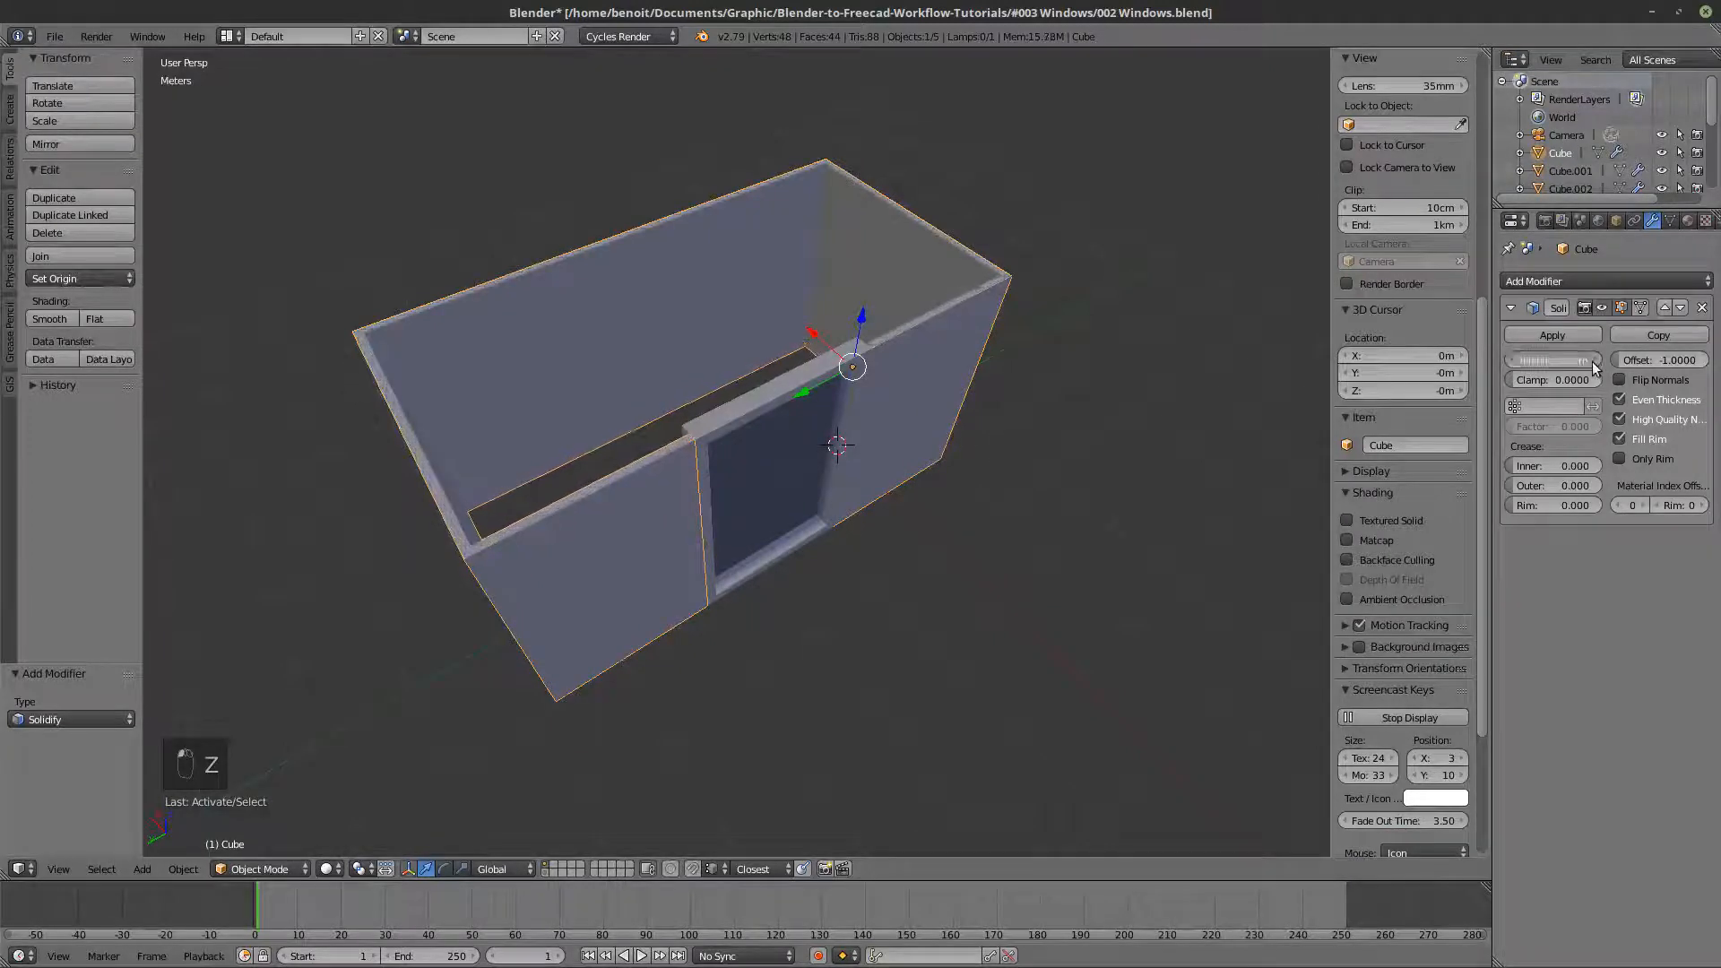
click(1594, 362)
click(1567, 360)
text(20c)
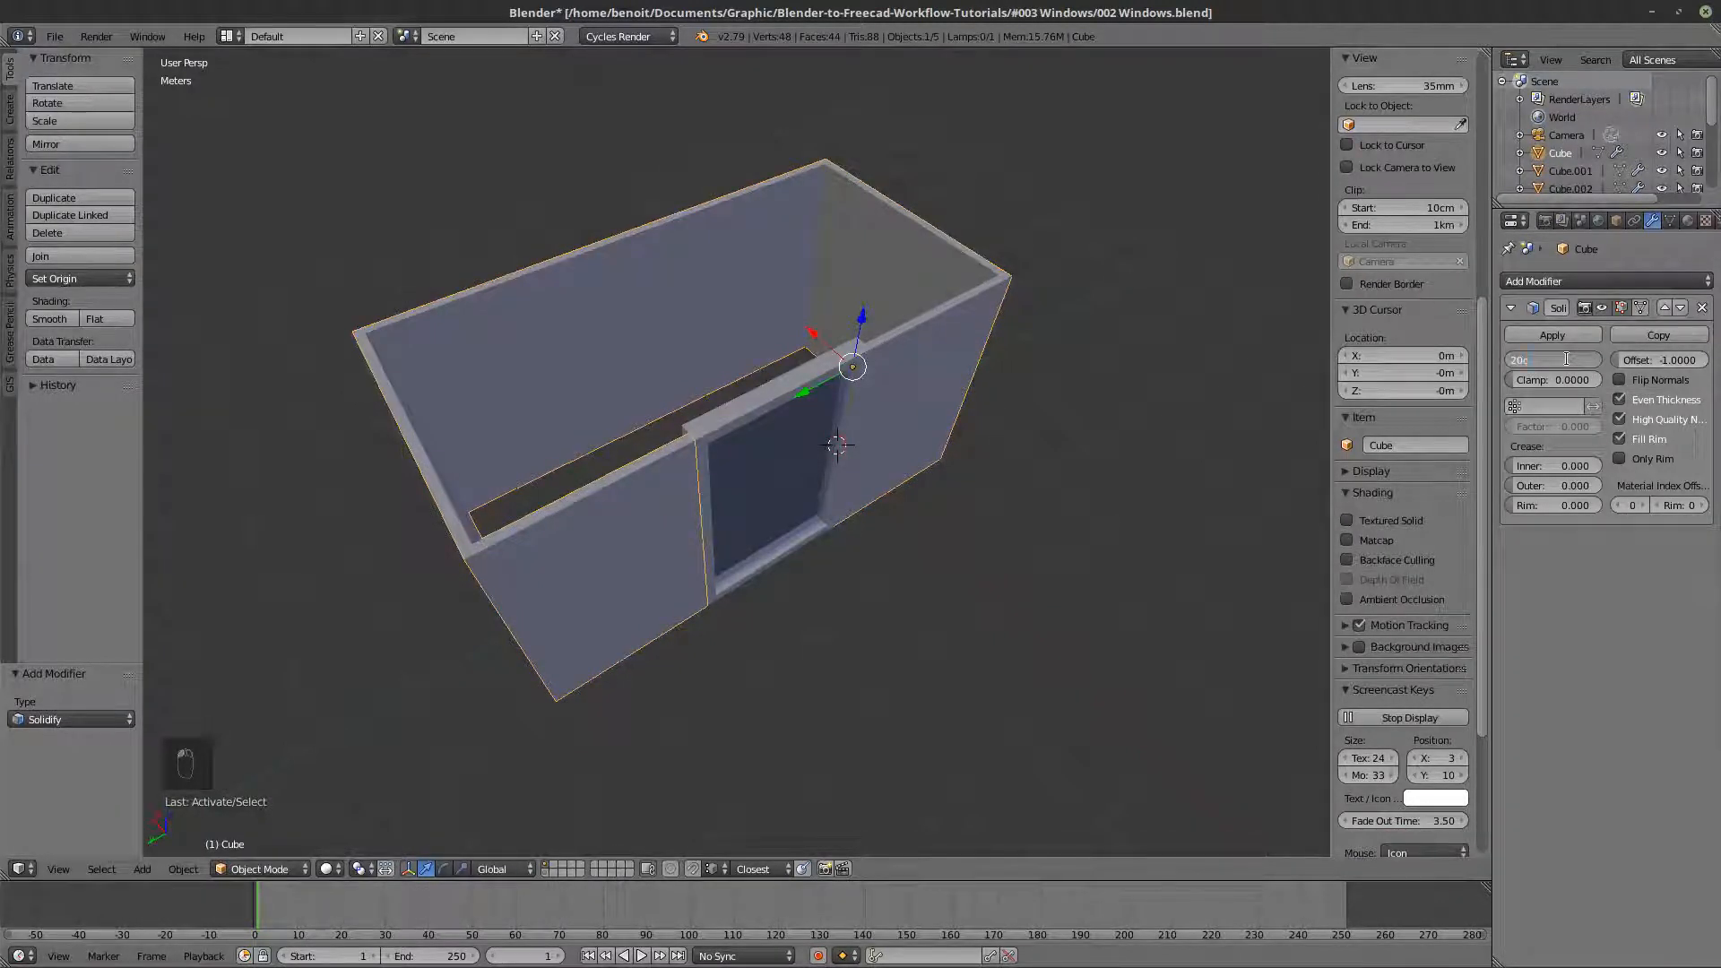
text(m)
key(Return)
middle_drag(1063, 316, 919, 453)
click(1596, 360)
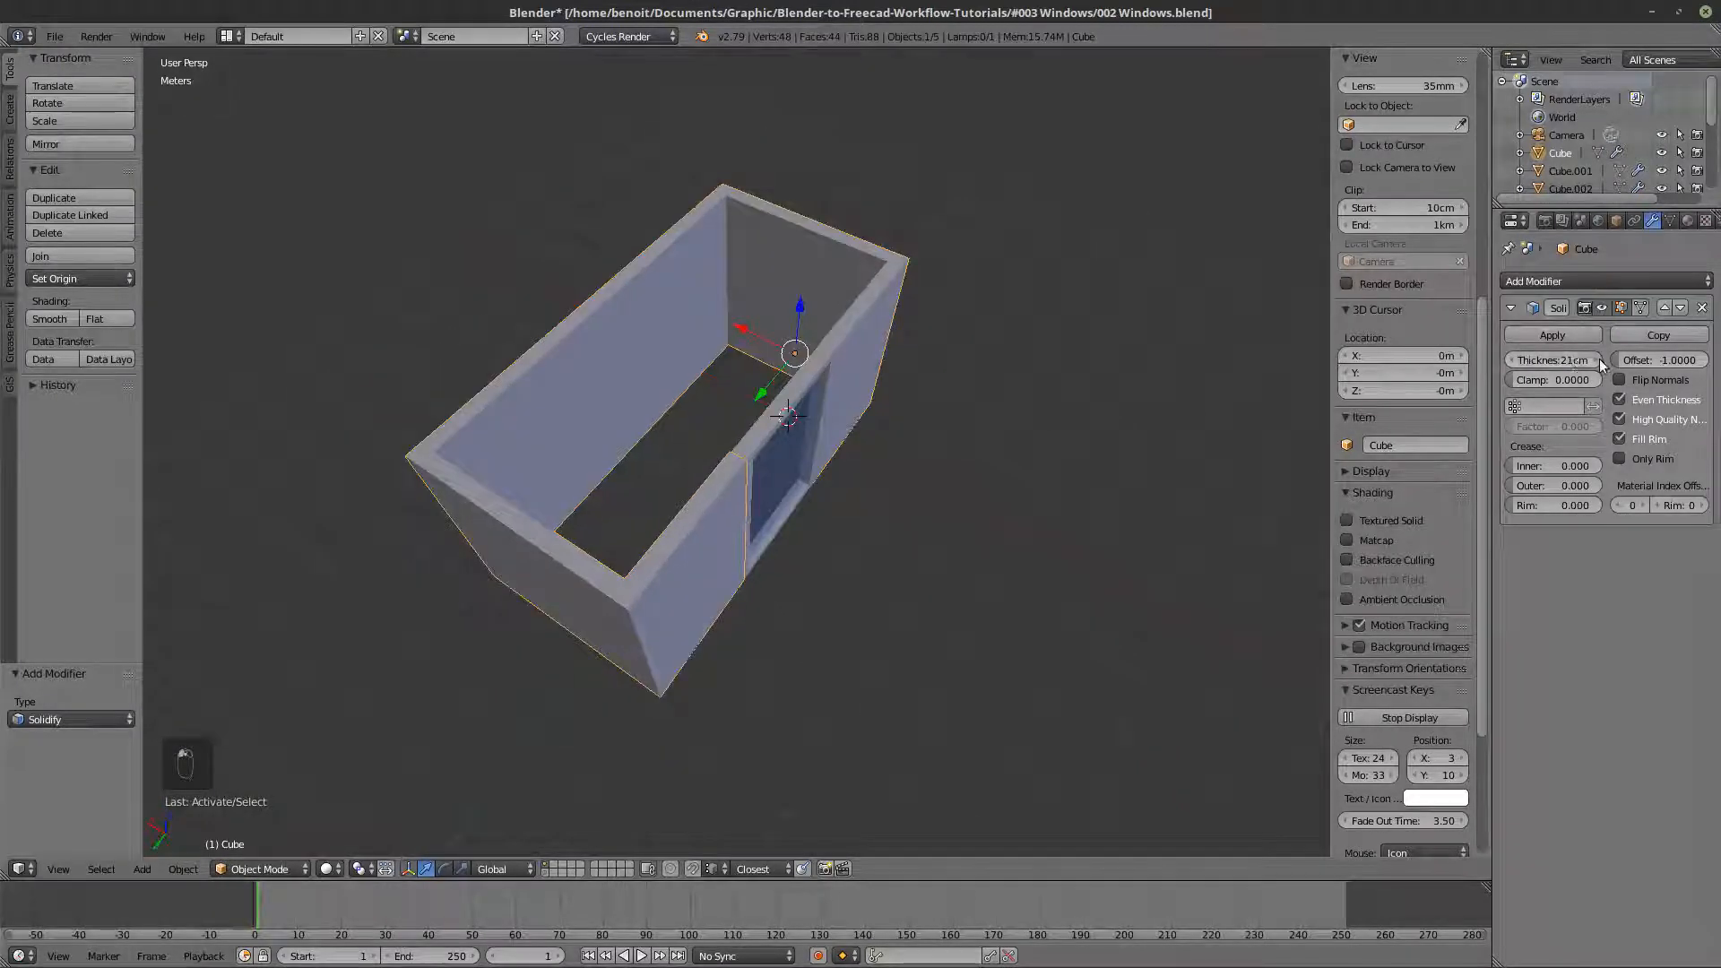
- Set the walls' Solidify thickness to 30 cm
click(1574, 359)
text(30cm)
key(Return)
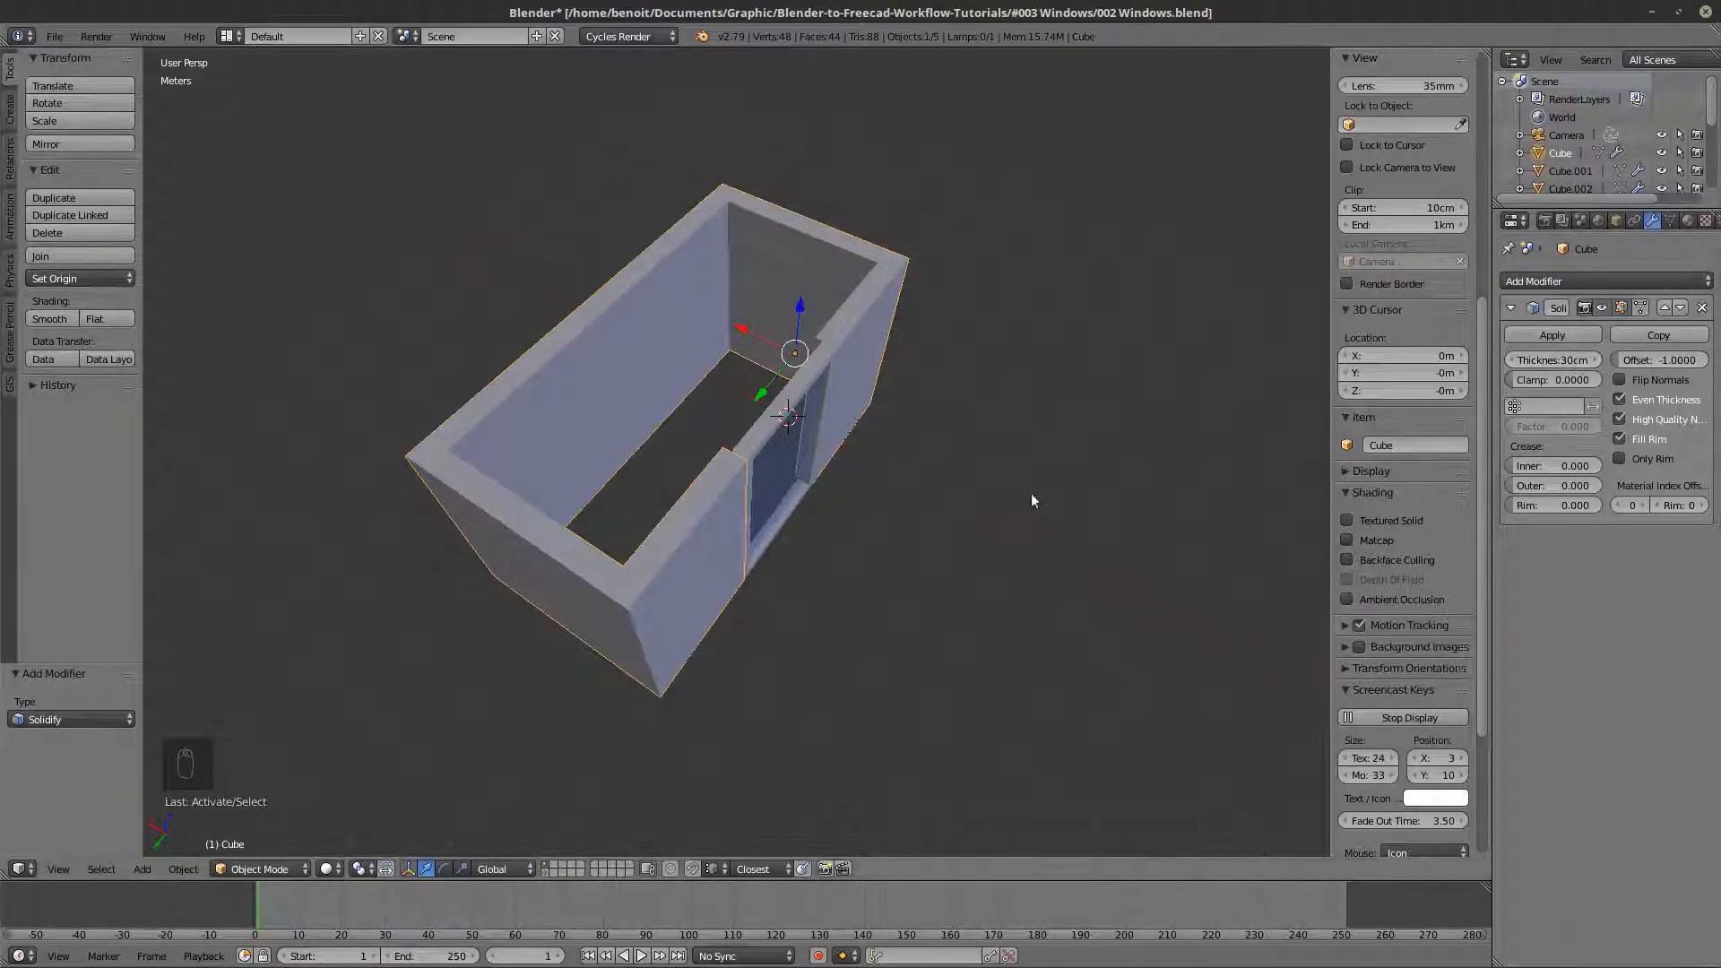
- Duplicate the solidified walls object in place and move the copy to an unused layer
middle_drag(1031, 501, 757, 462)
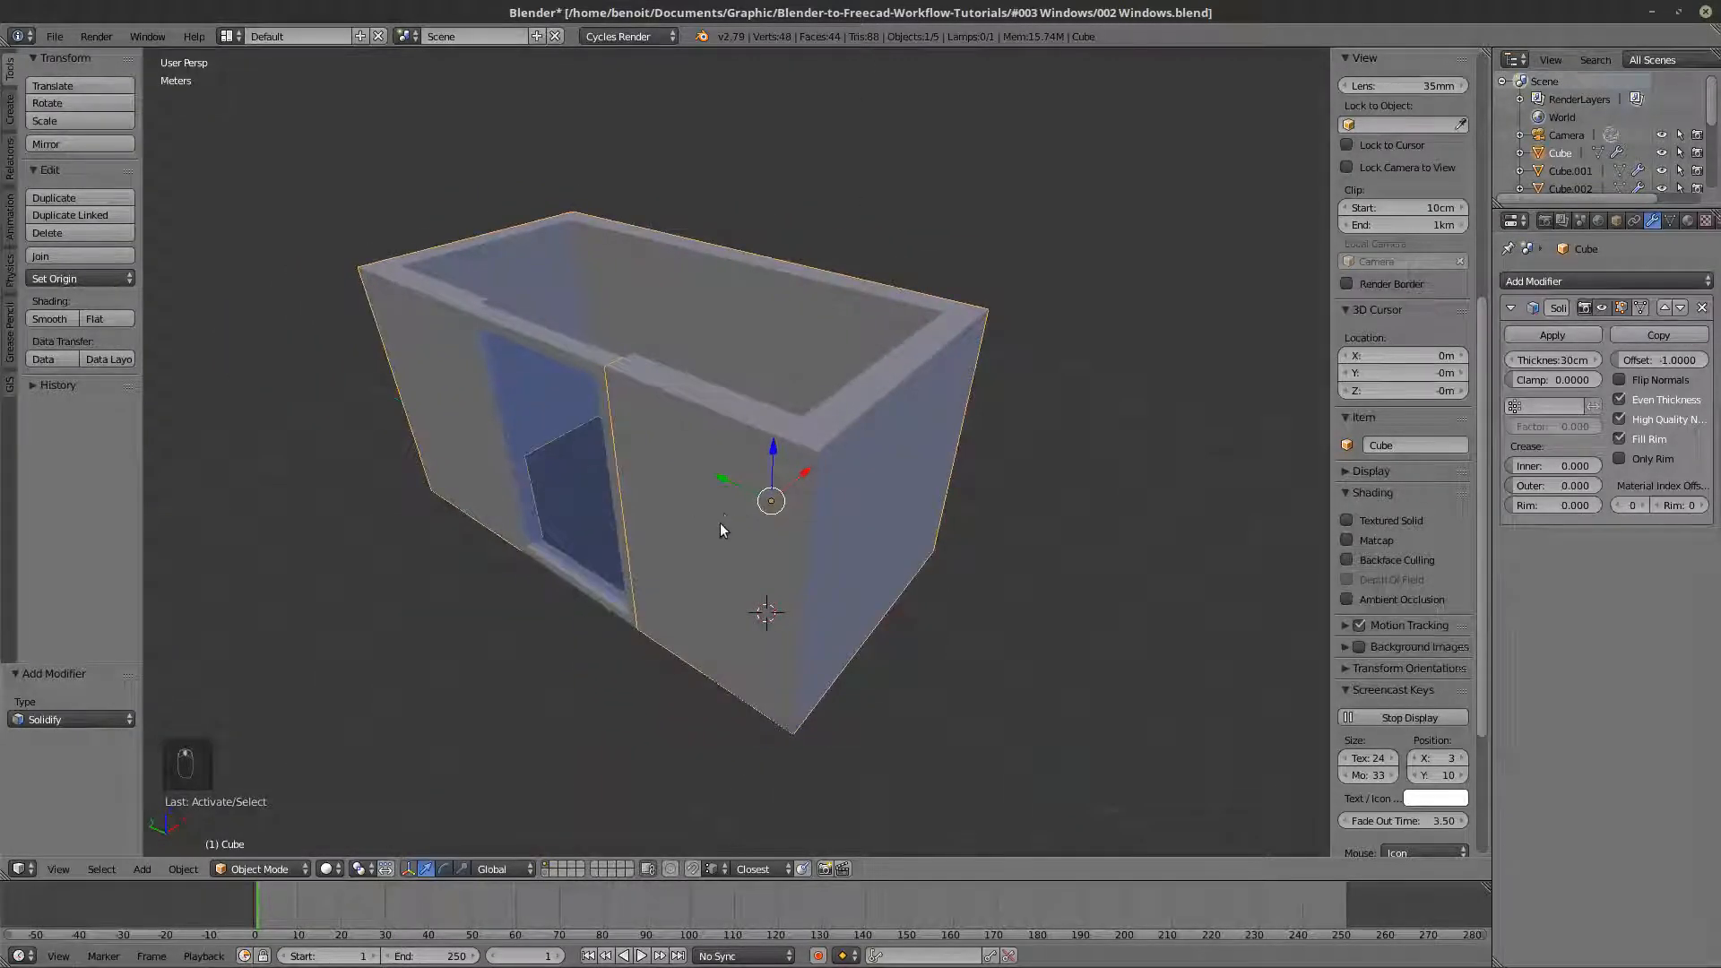
middle_drag(720, 525, 747, 430)
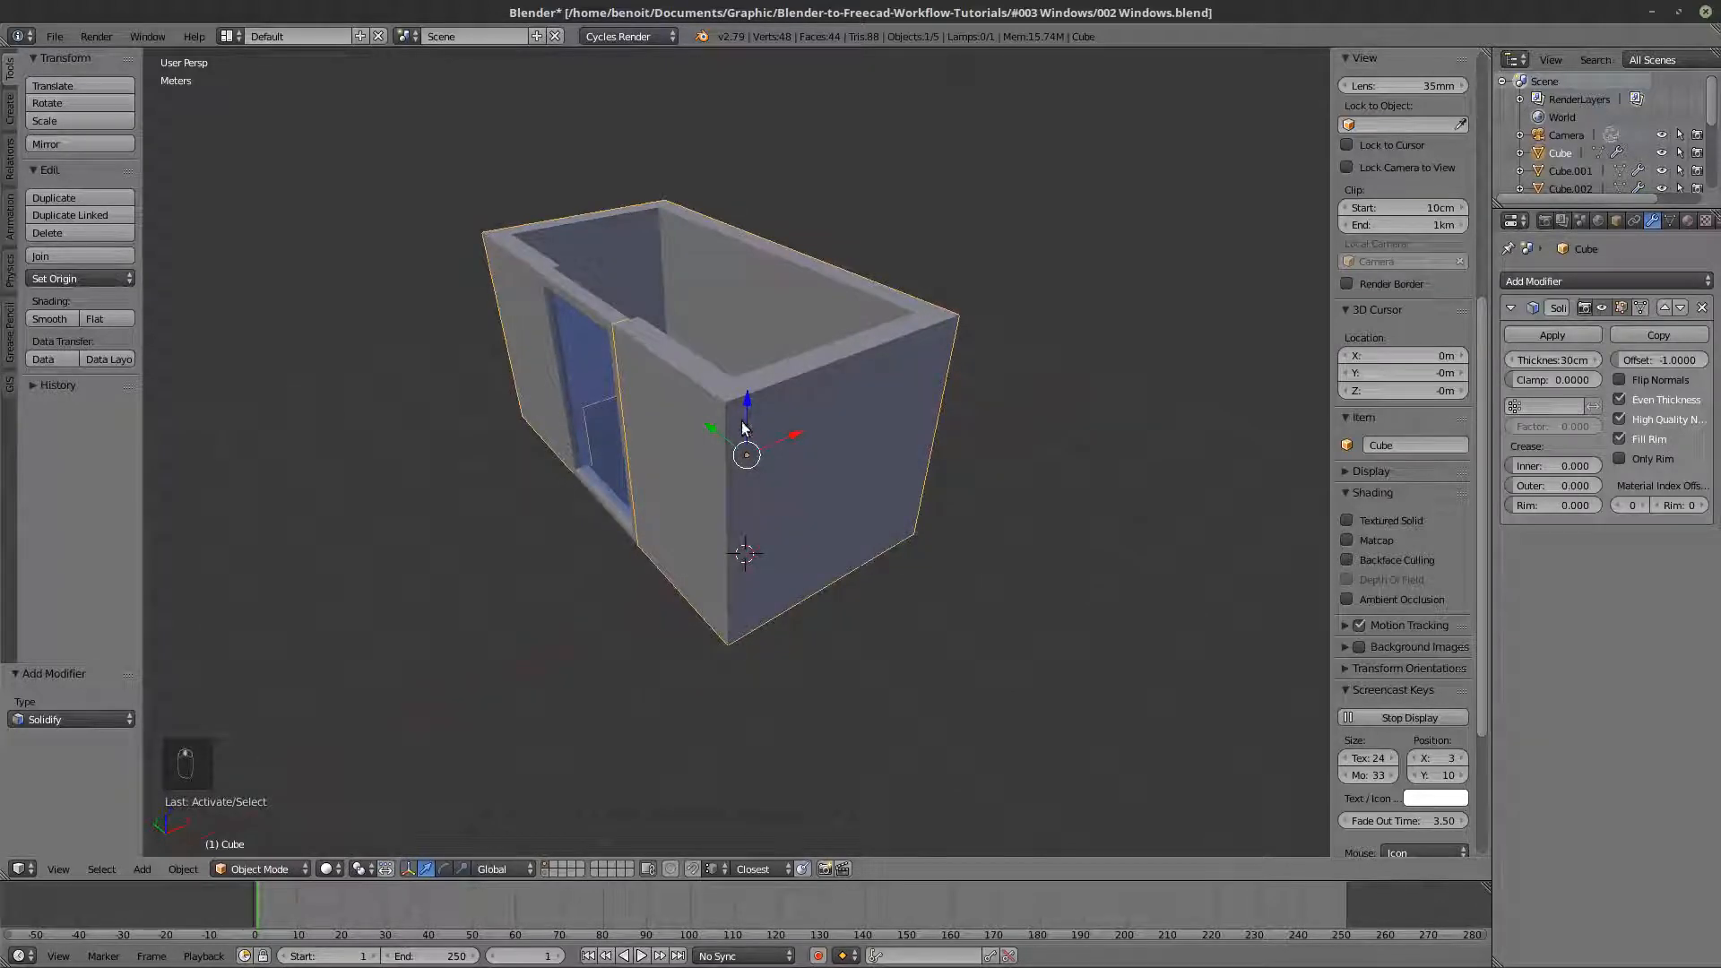
key(shift+d)
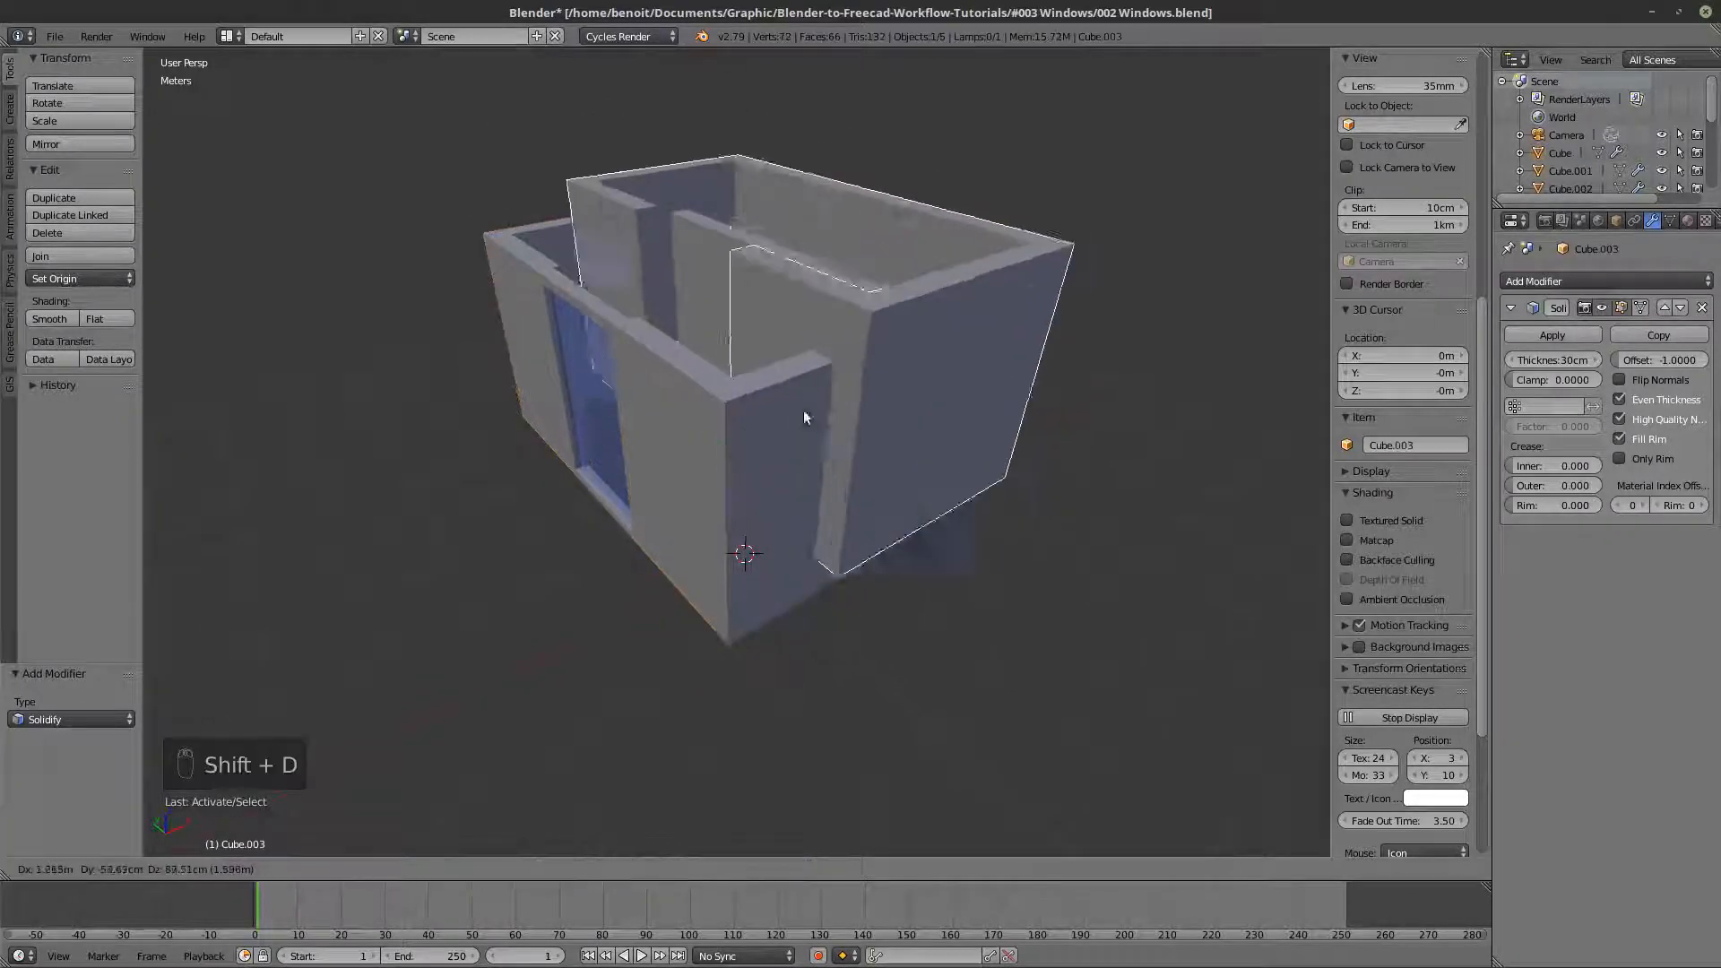
right_click(810, 363)
middle_drag(810, 363, 744, 334)
key(m)
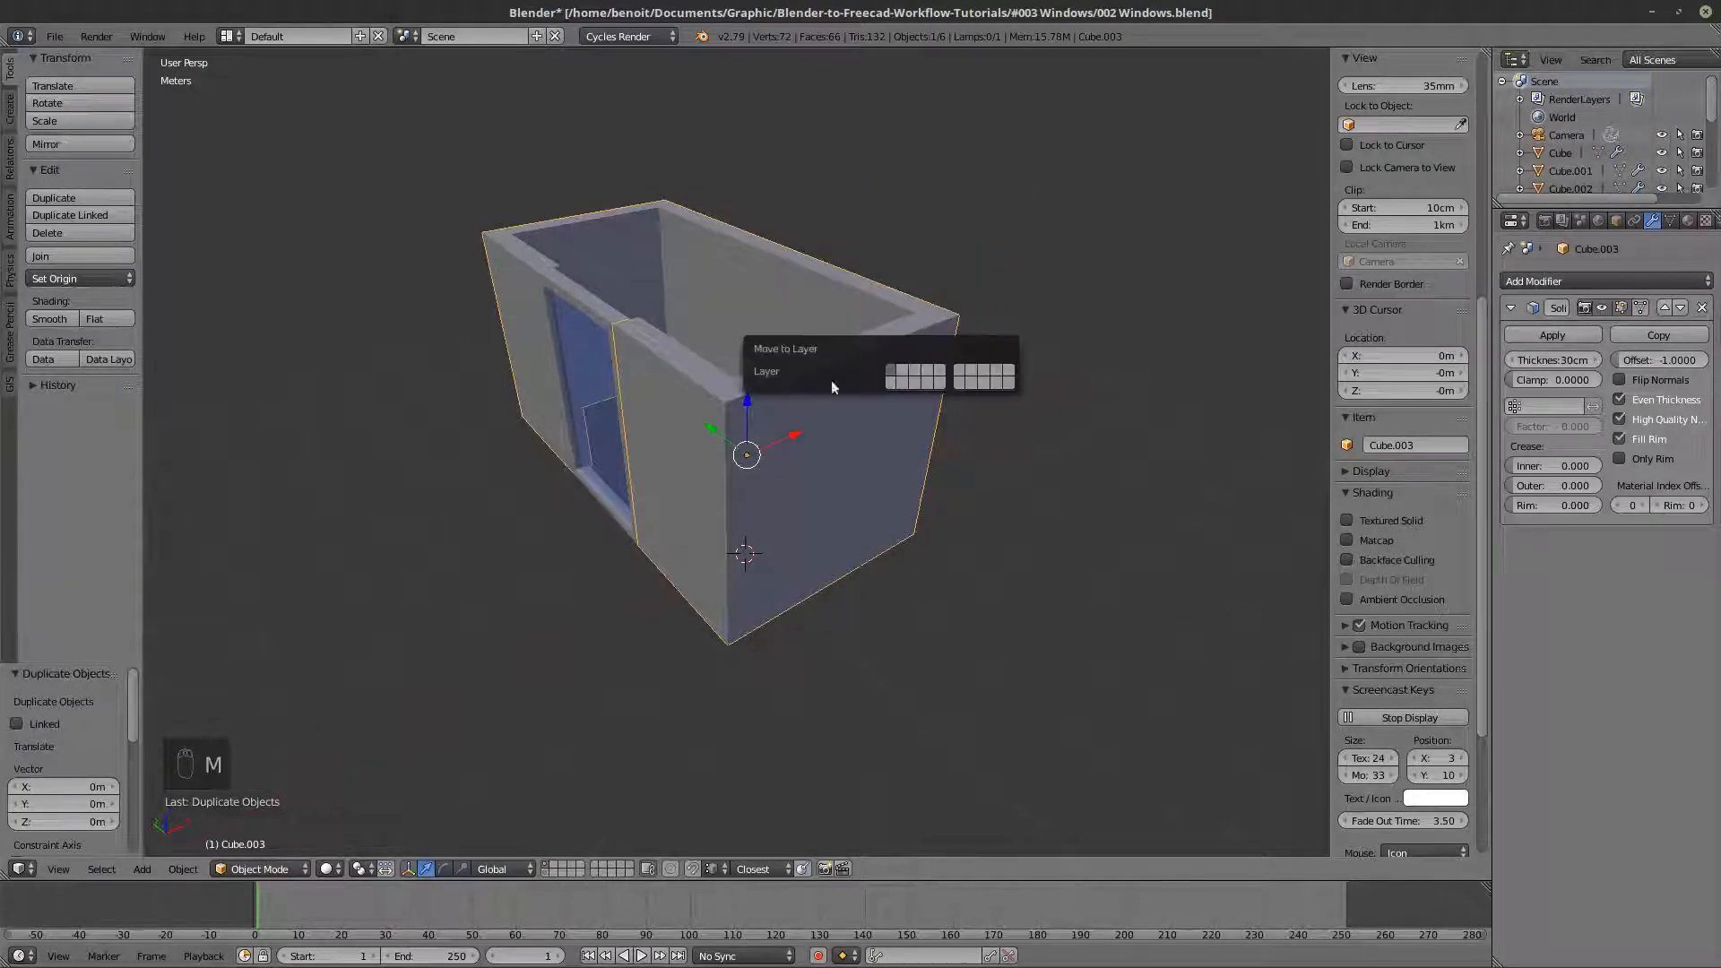
click(1008, 380)
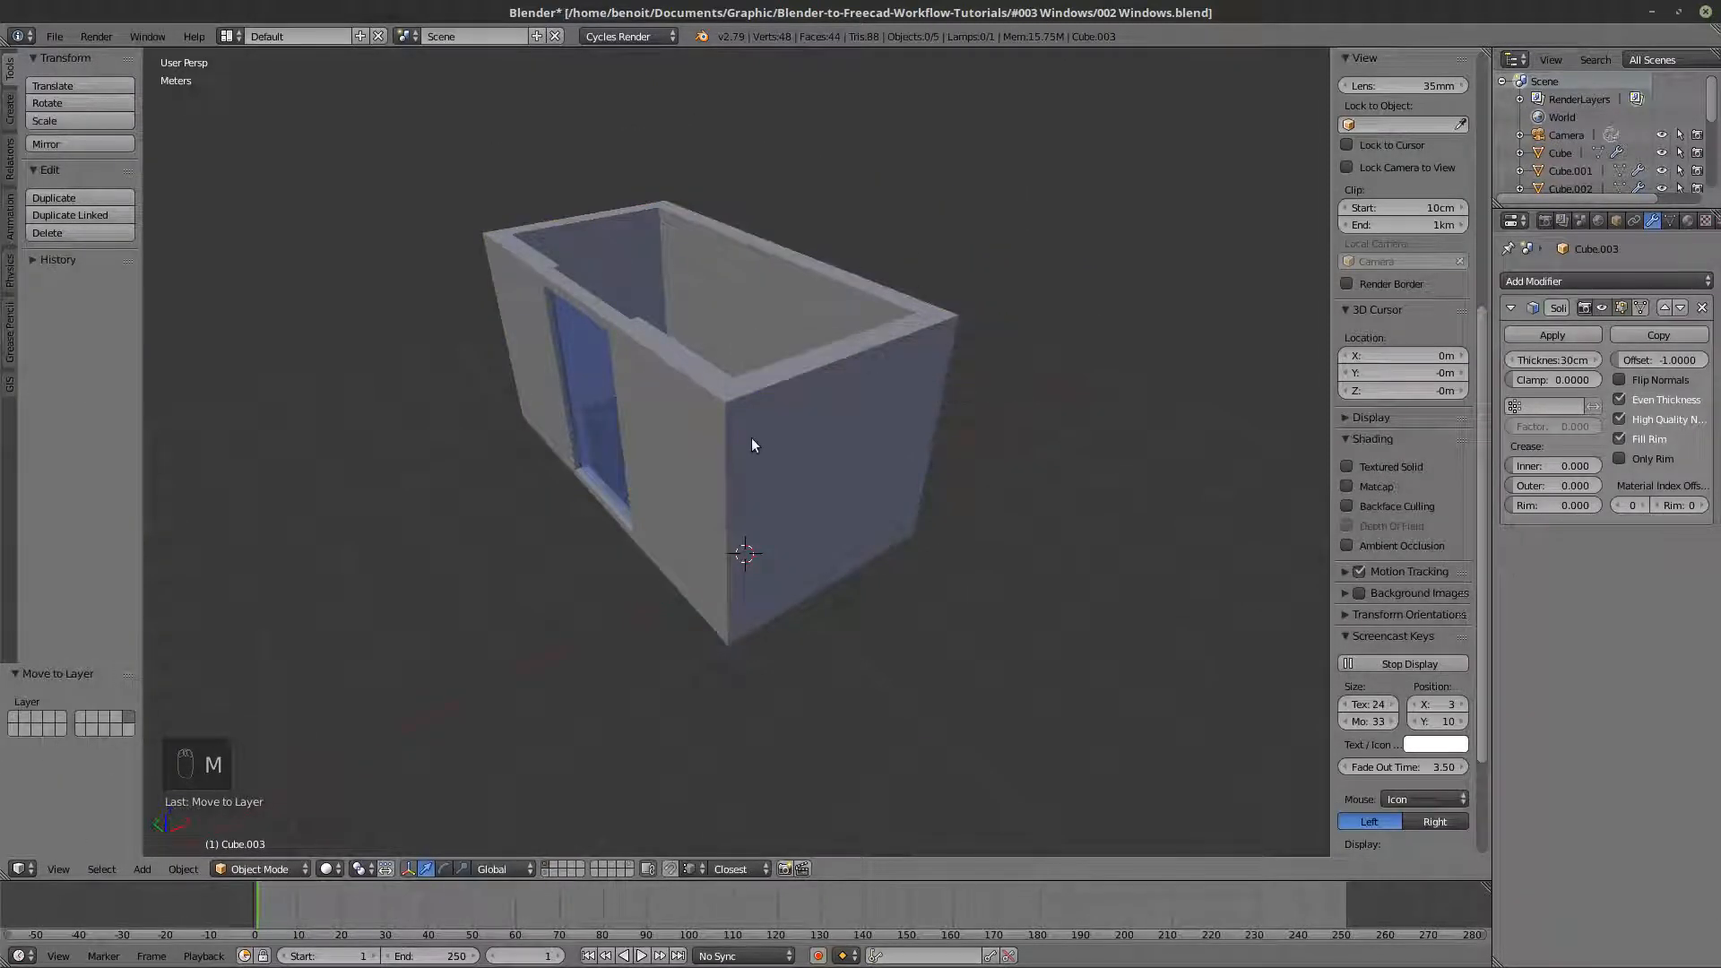
- Duplicate the original walls again and move the copy about -4.82 m along the X axis
right_click(763, 403)
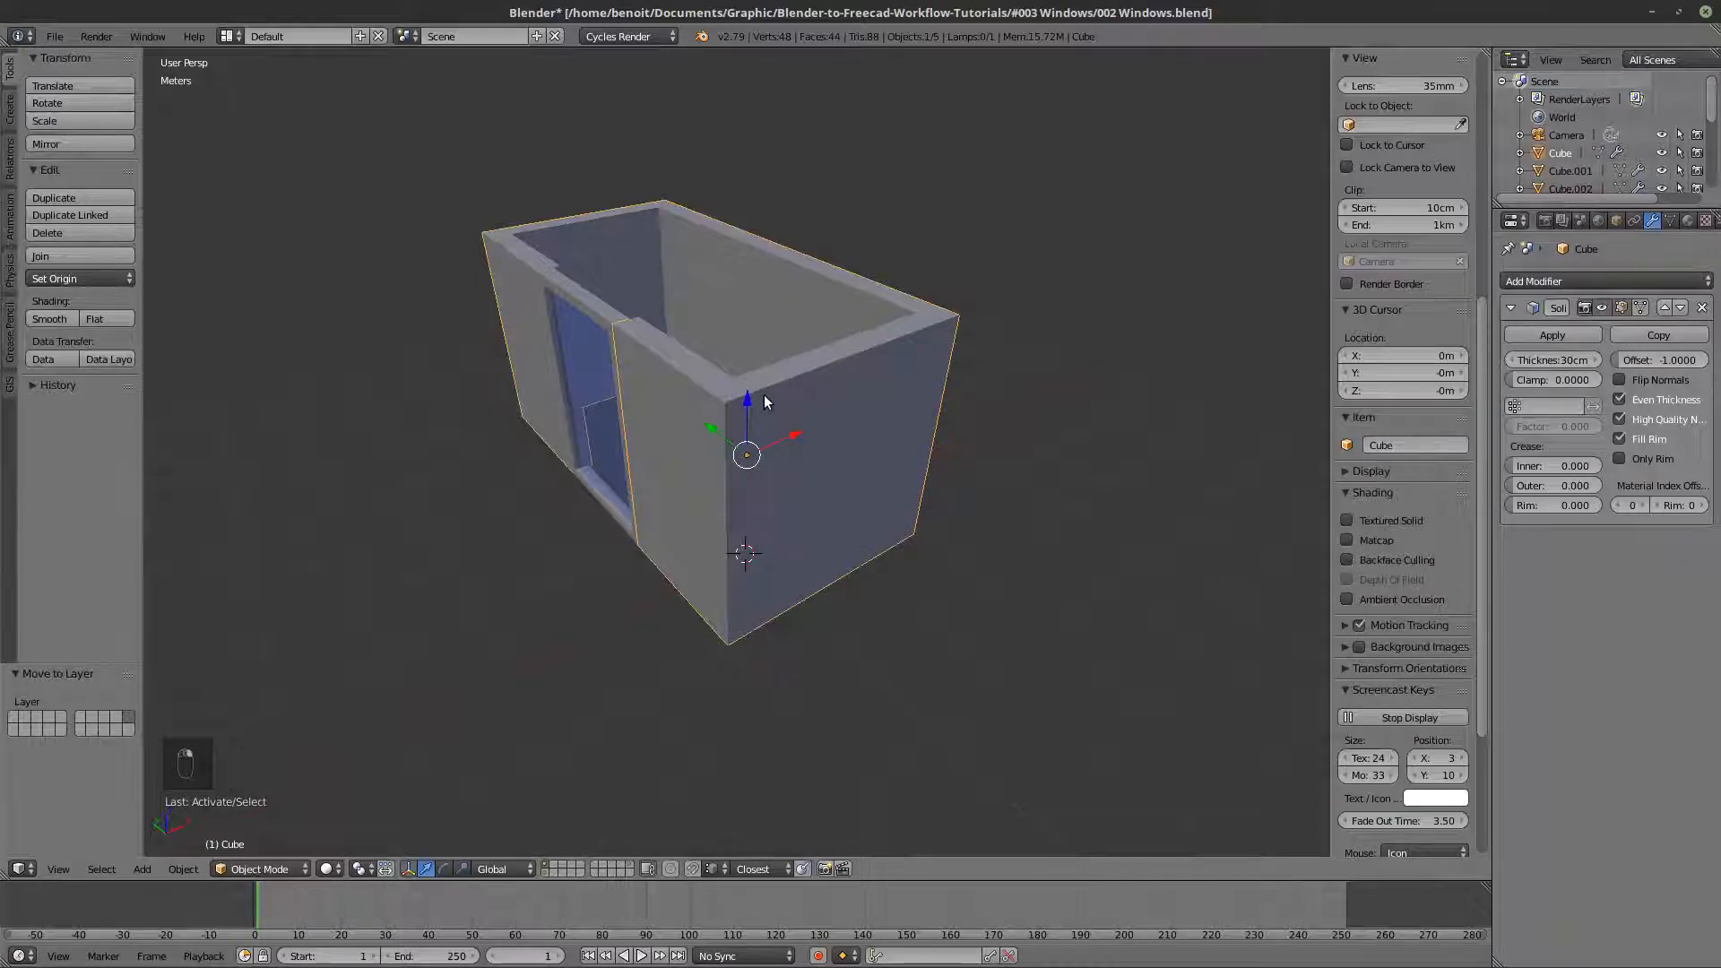
key(shift+d)
right_click(794, 330)
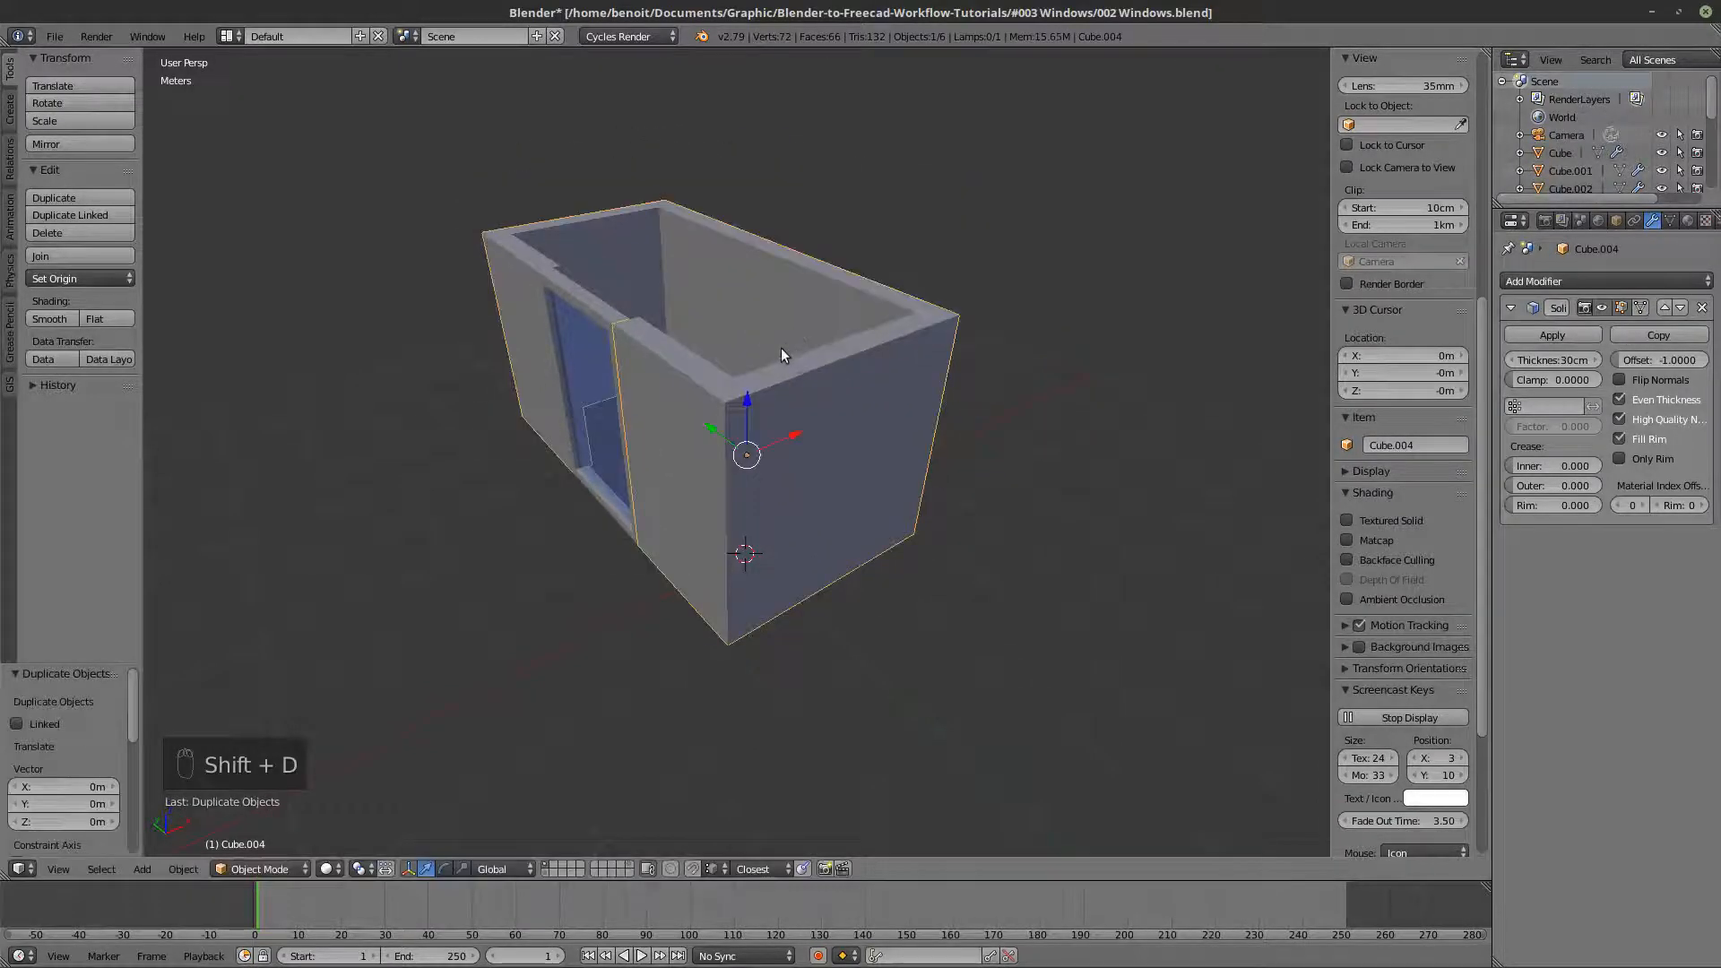
scroll(787, 400, down, 2)
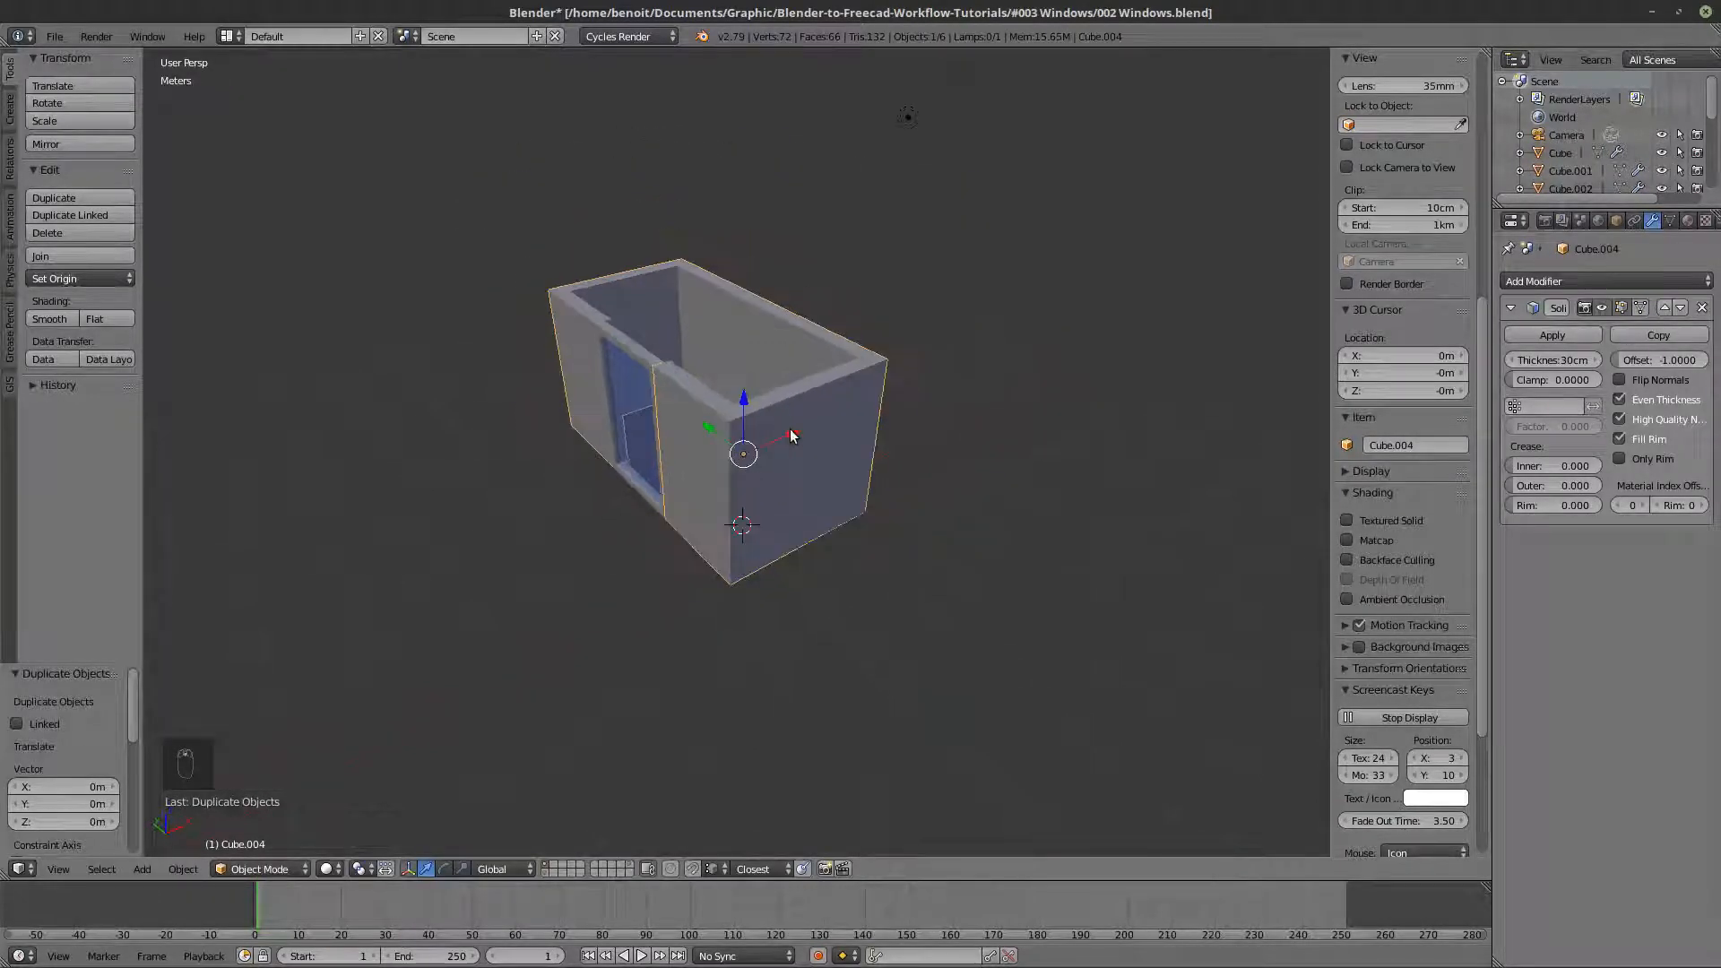
drag(792, 437, 516, 577)
shift+middle_drag(517, 578, 488, 545)
- Apply the Solidify modifier on the offset walls copy and inspect its mesh in Edit Mode
right_click(709, 430)
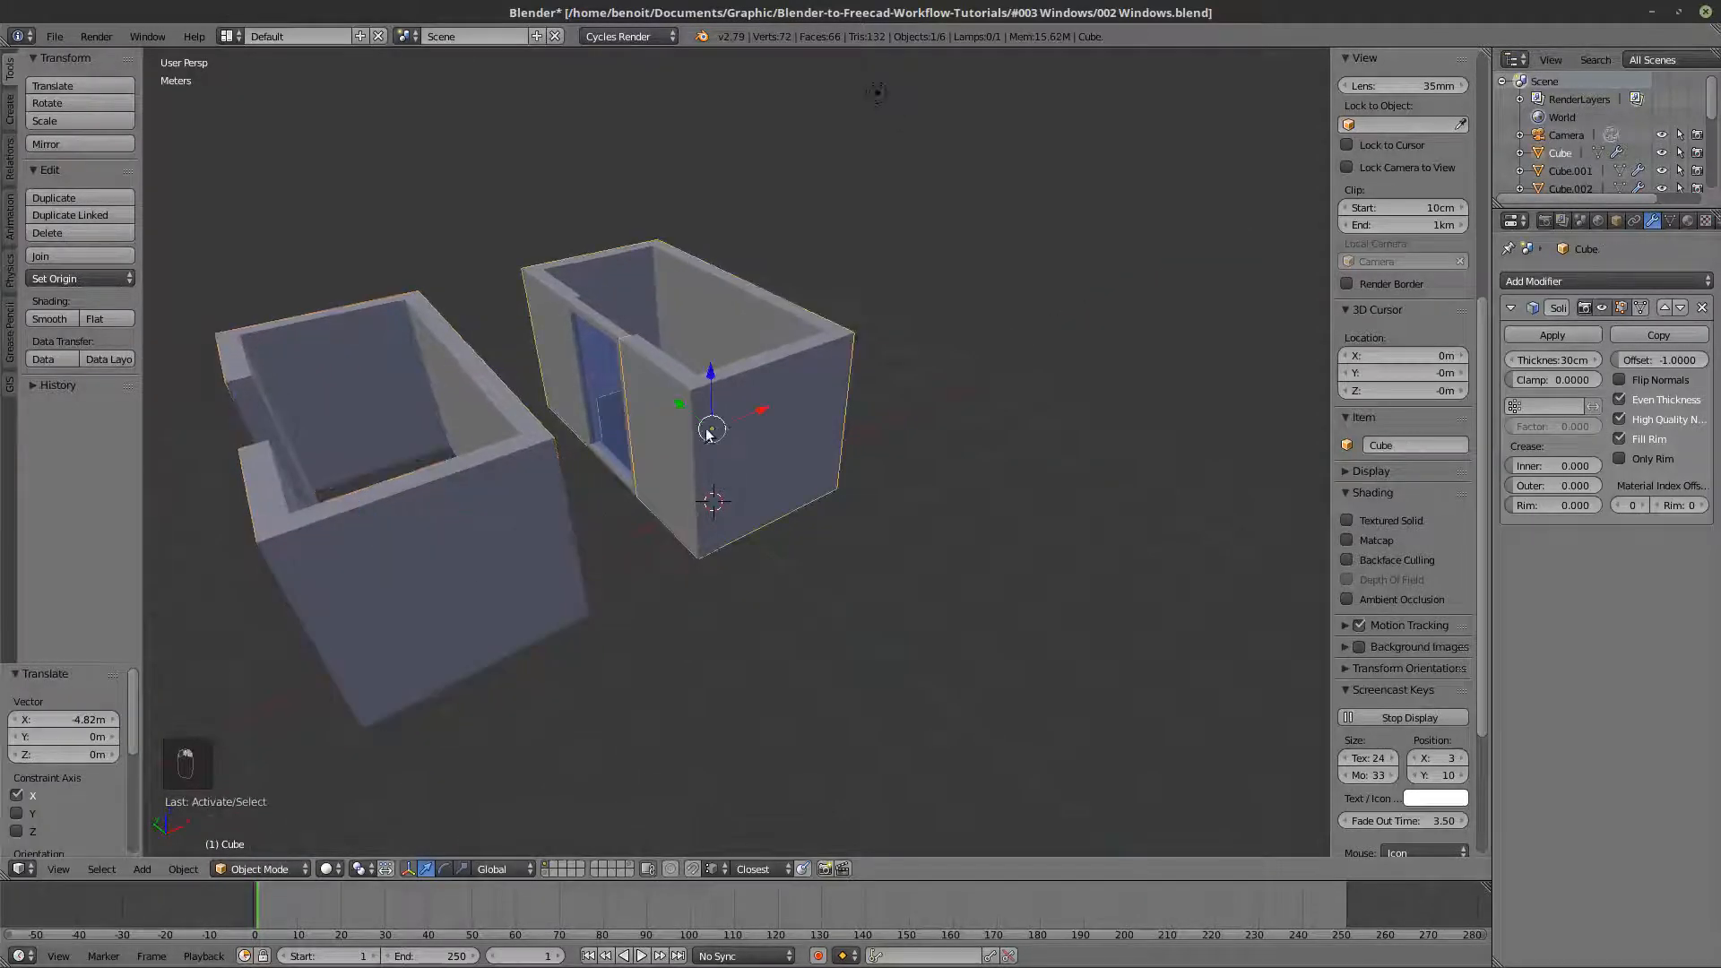
right_click(385, 559)
middle_drag(386, 559, 654, 493)
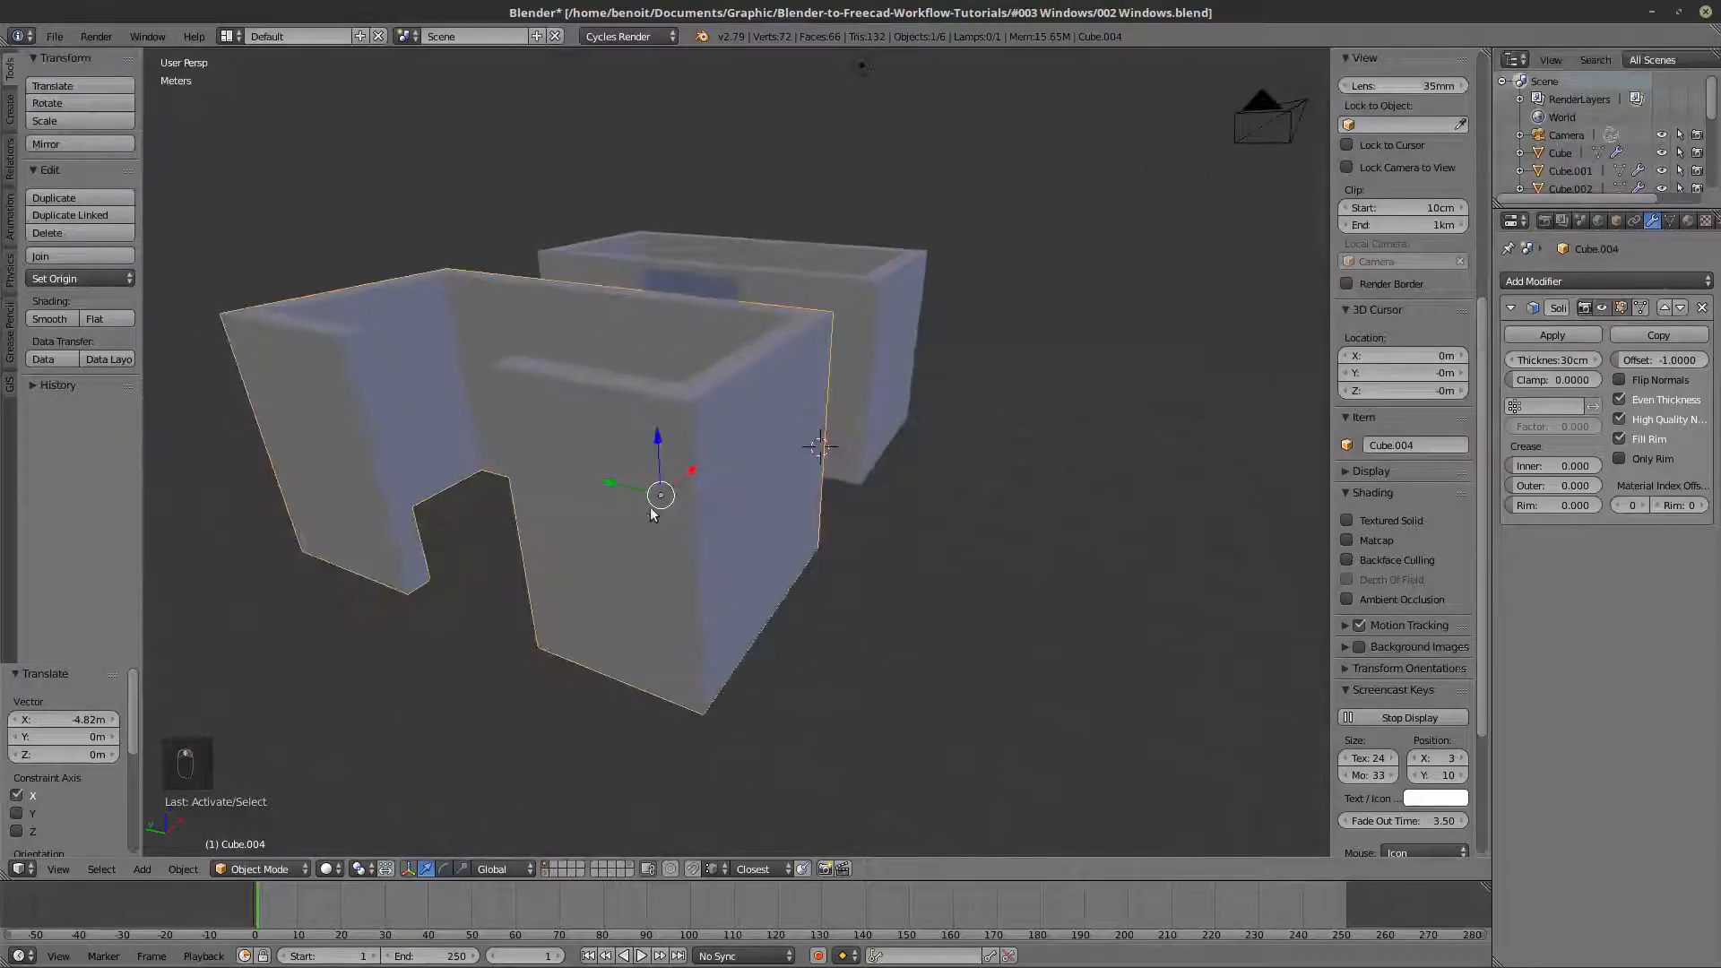
key(Tab)
key(Tab)
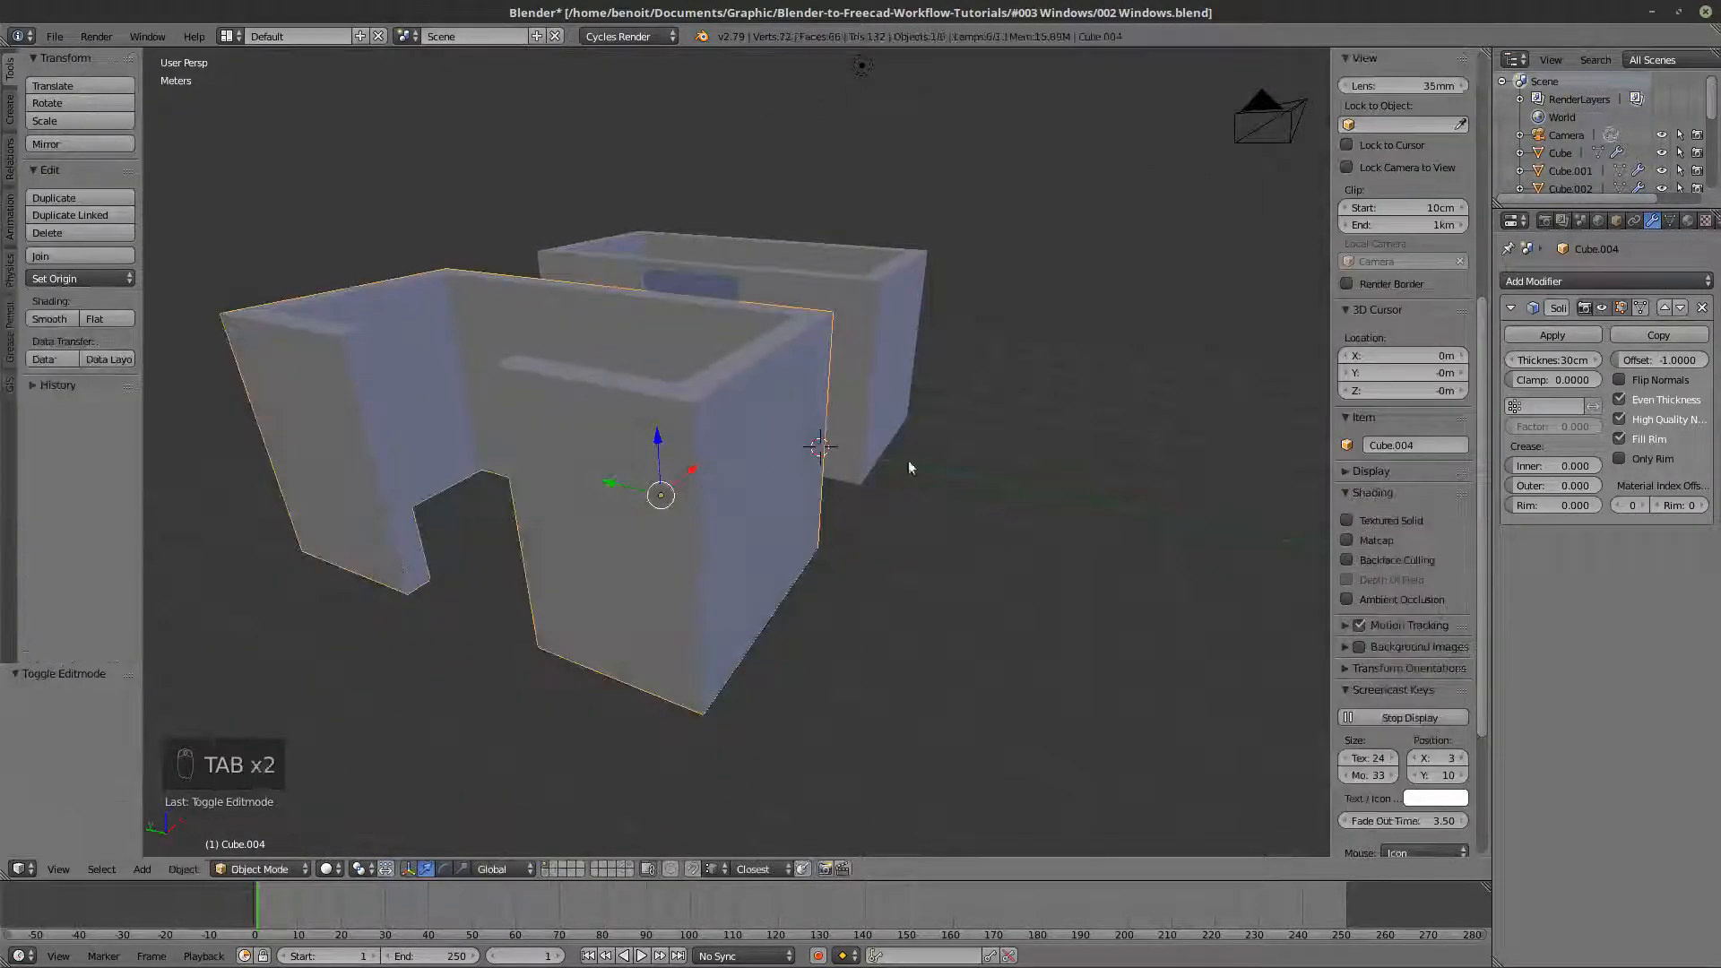
click(1553, 336)
middle_drag(939, 488, 1042, 522)
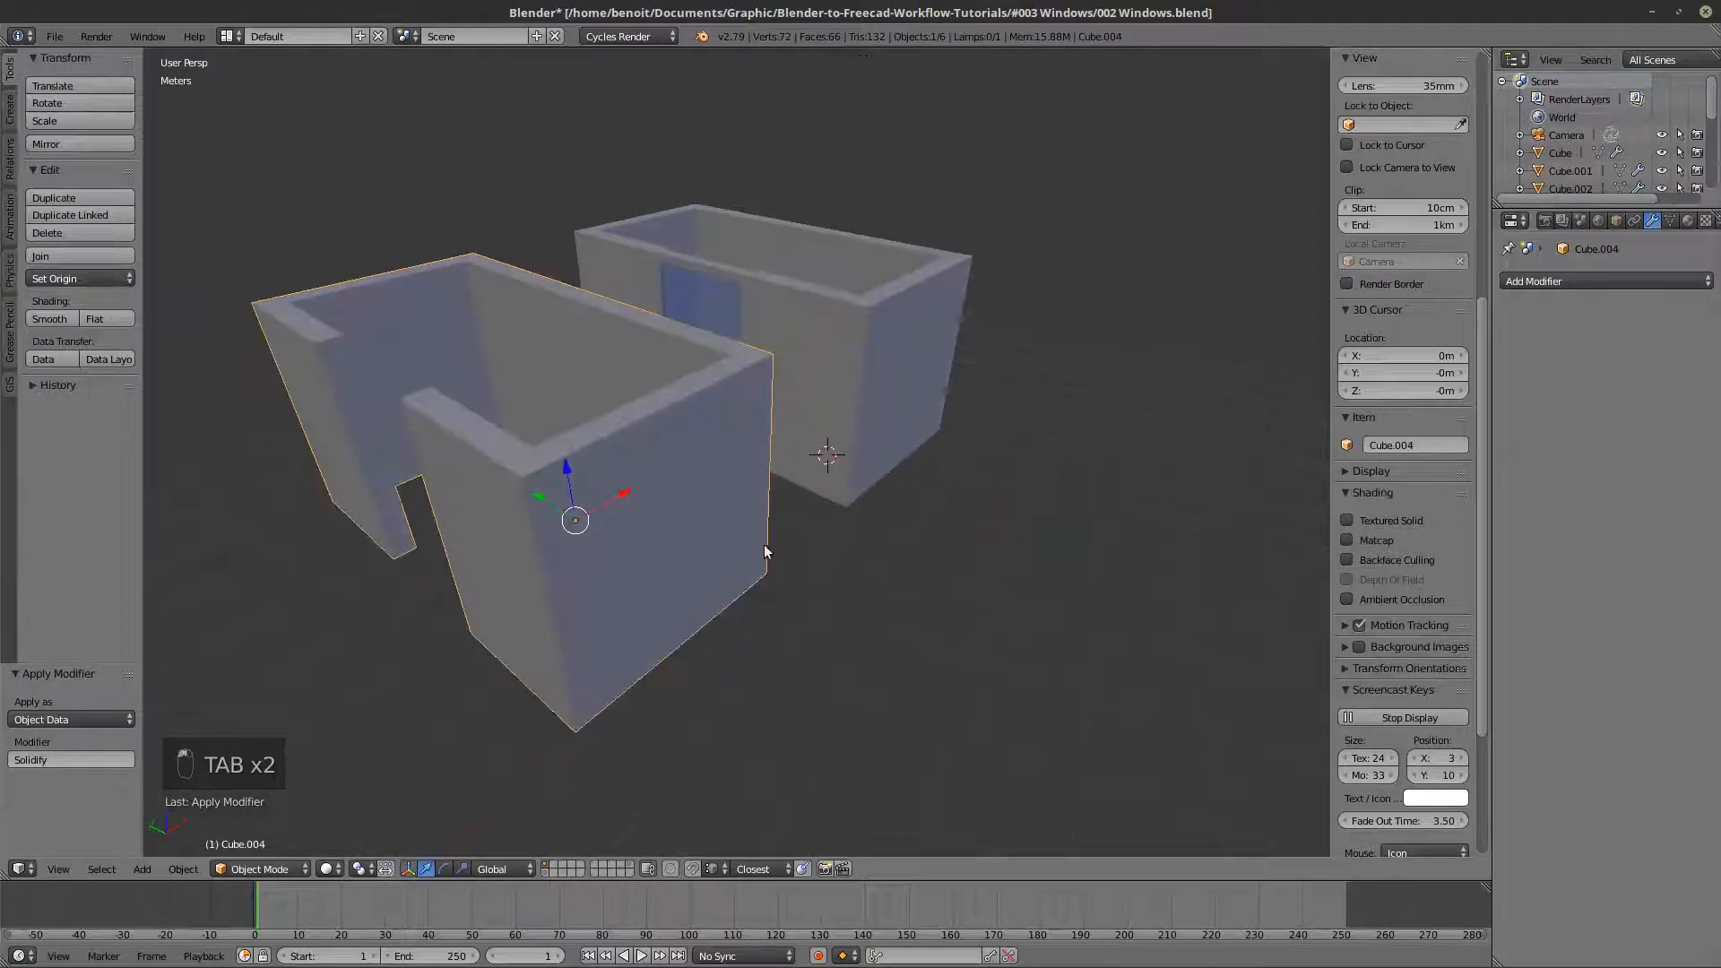
middle_drag(764, 545, 774, 505)
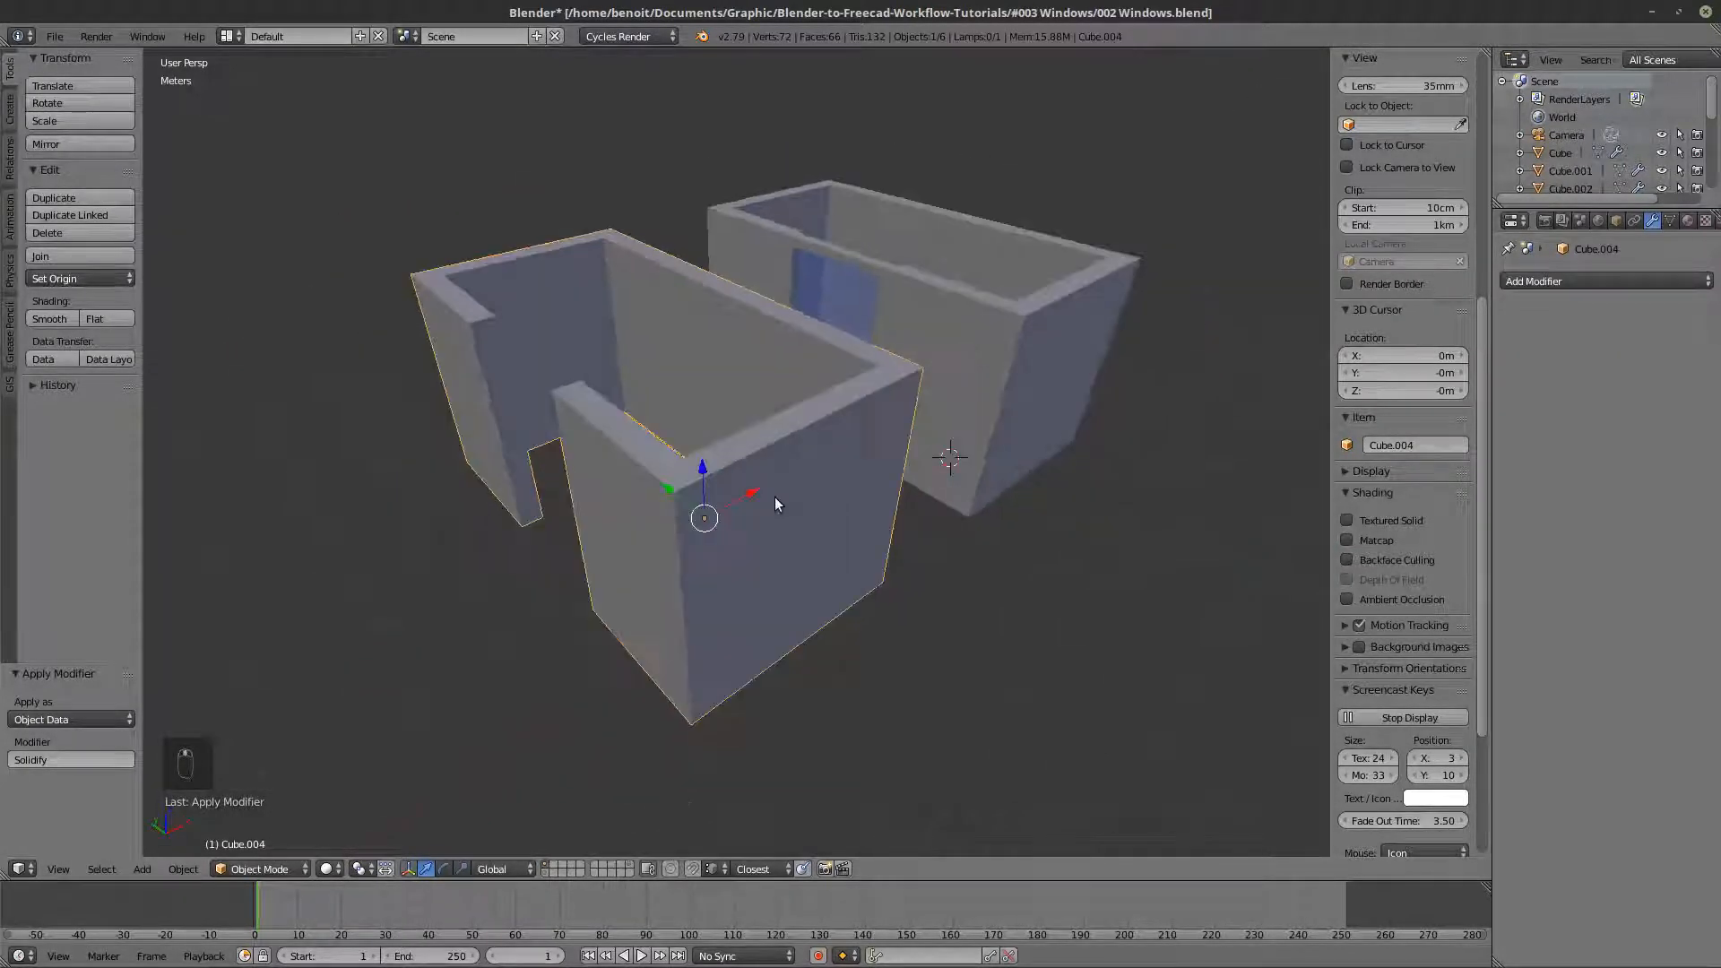
key(z)
key(Tab)
key(z)
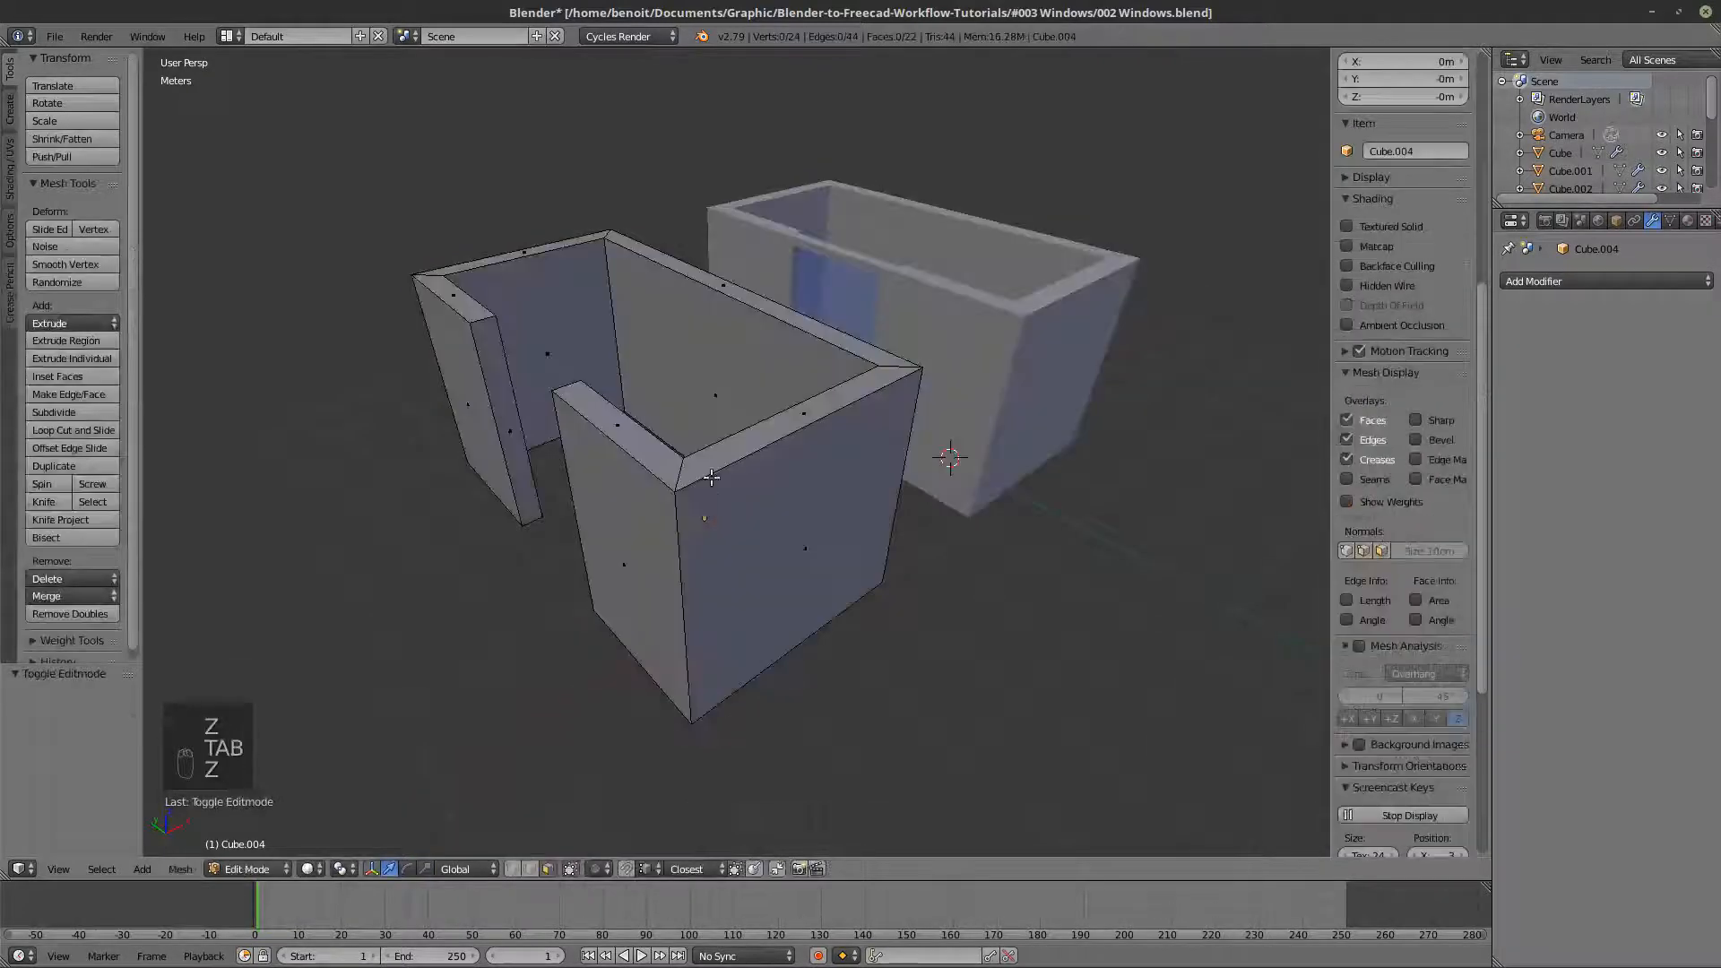
scroll(702, 434, up, 2)
scroll(702, 435, down, 2)
key(Tab)
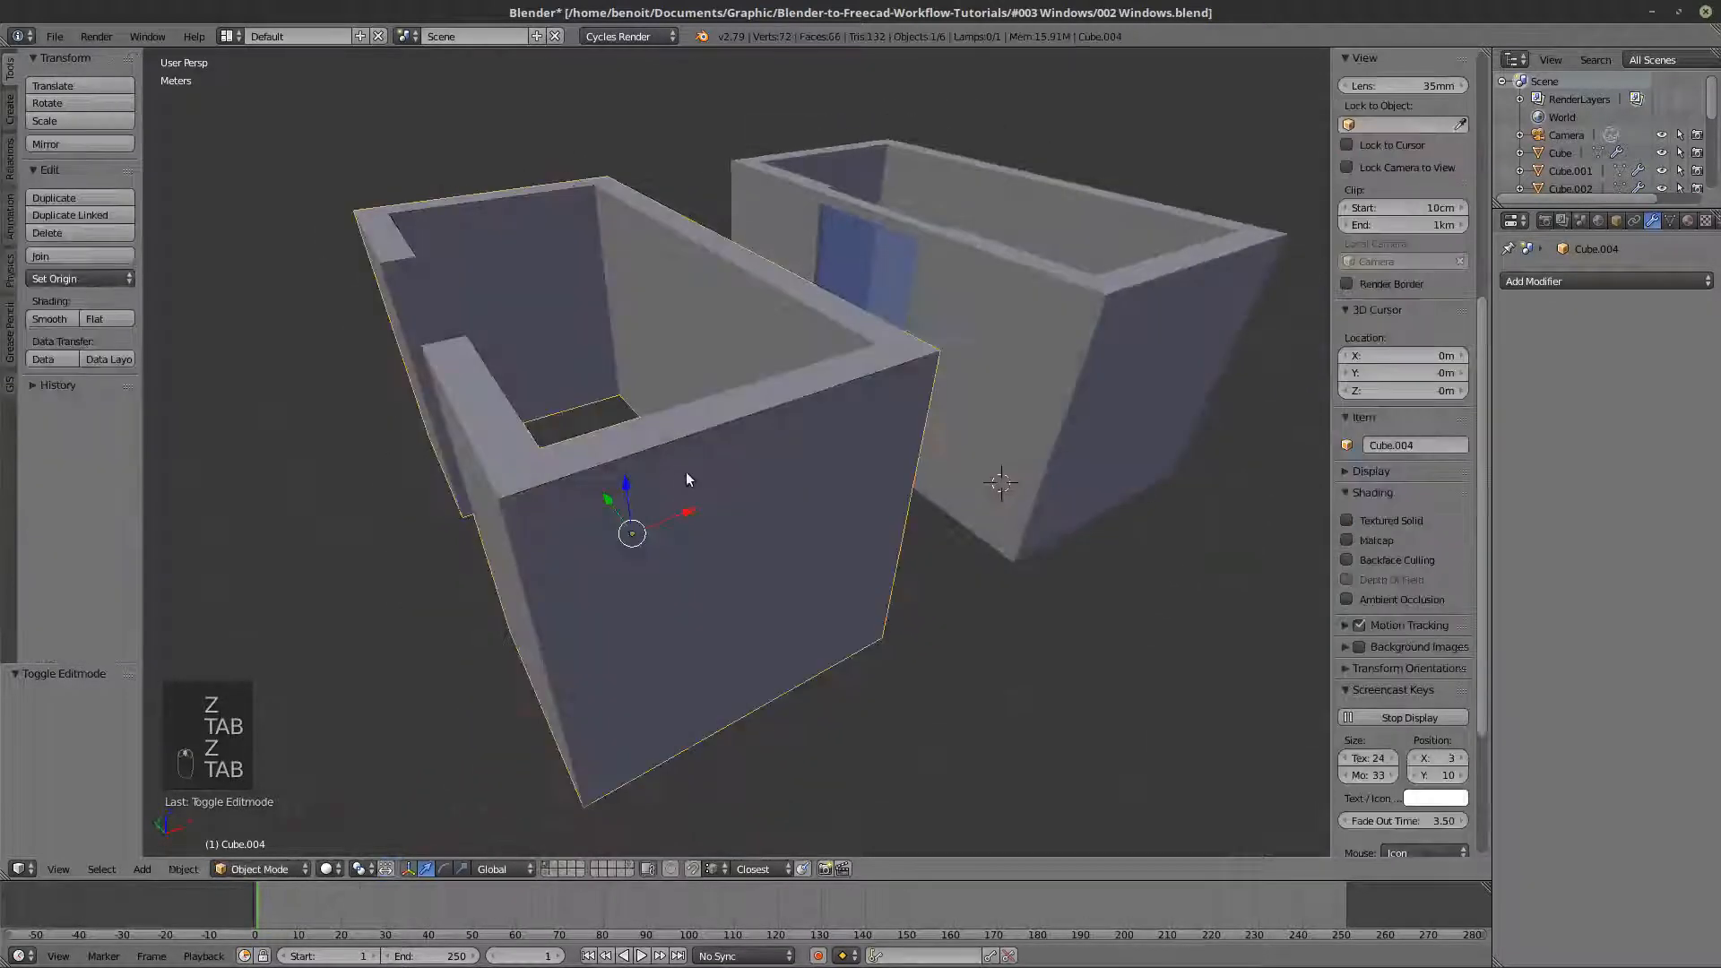
- Undo applying the Solidify modifier on the walls copy and put its mesh into Edit Mode
key(ctrl+z)
key(ctrl+z)
key(ctrl+z)
key(Tab)
key(Tab)
key(Tab)
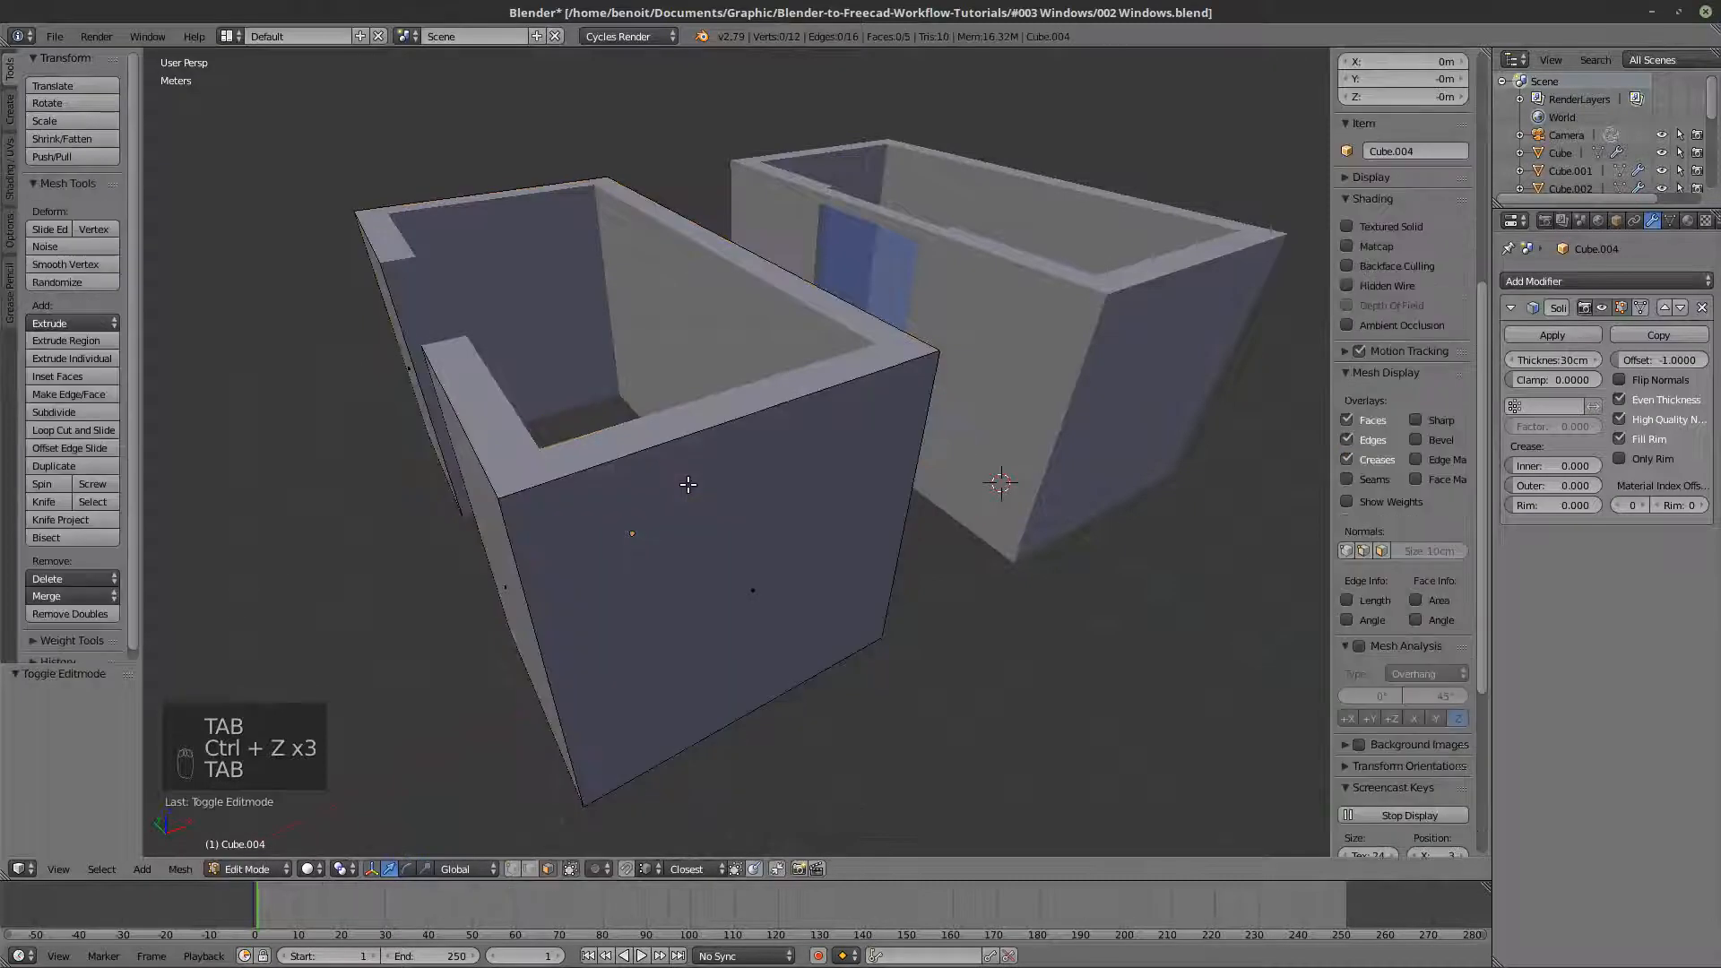
- Add two evenly spaced vertical loop cuts to the short end wall of the walls copy
key(ctrl+r)
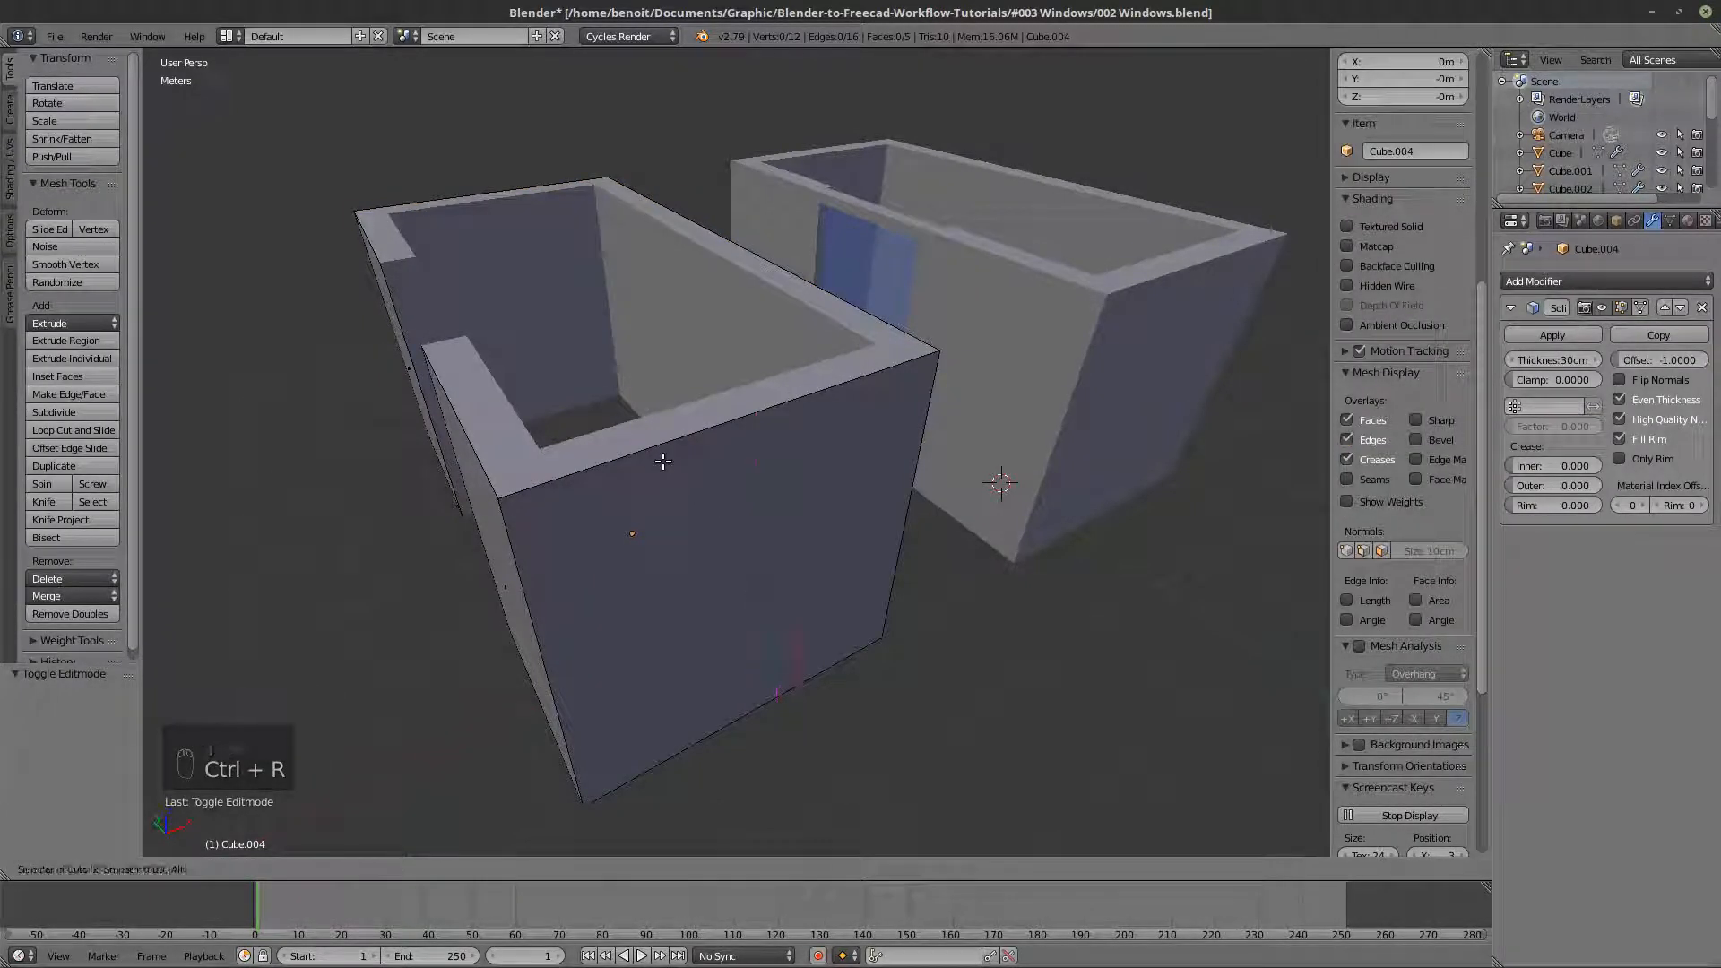
scroll(663, 462, up, 1)
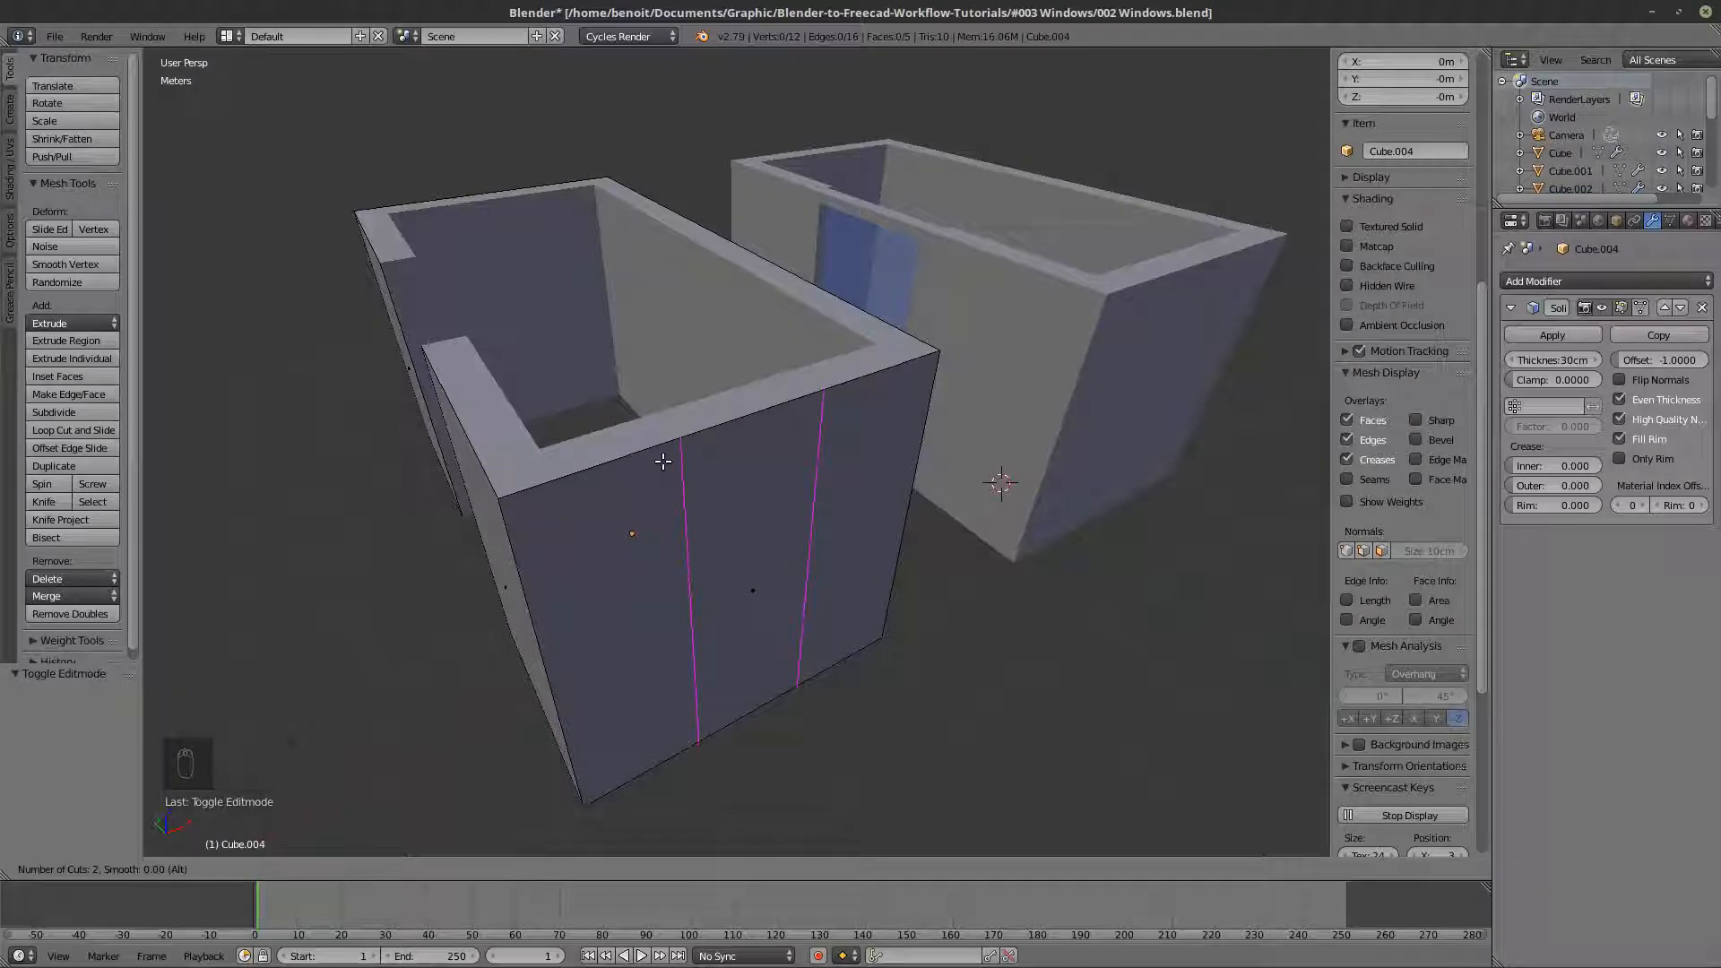
click(663, 462)
right_click(663, 461)
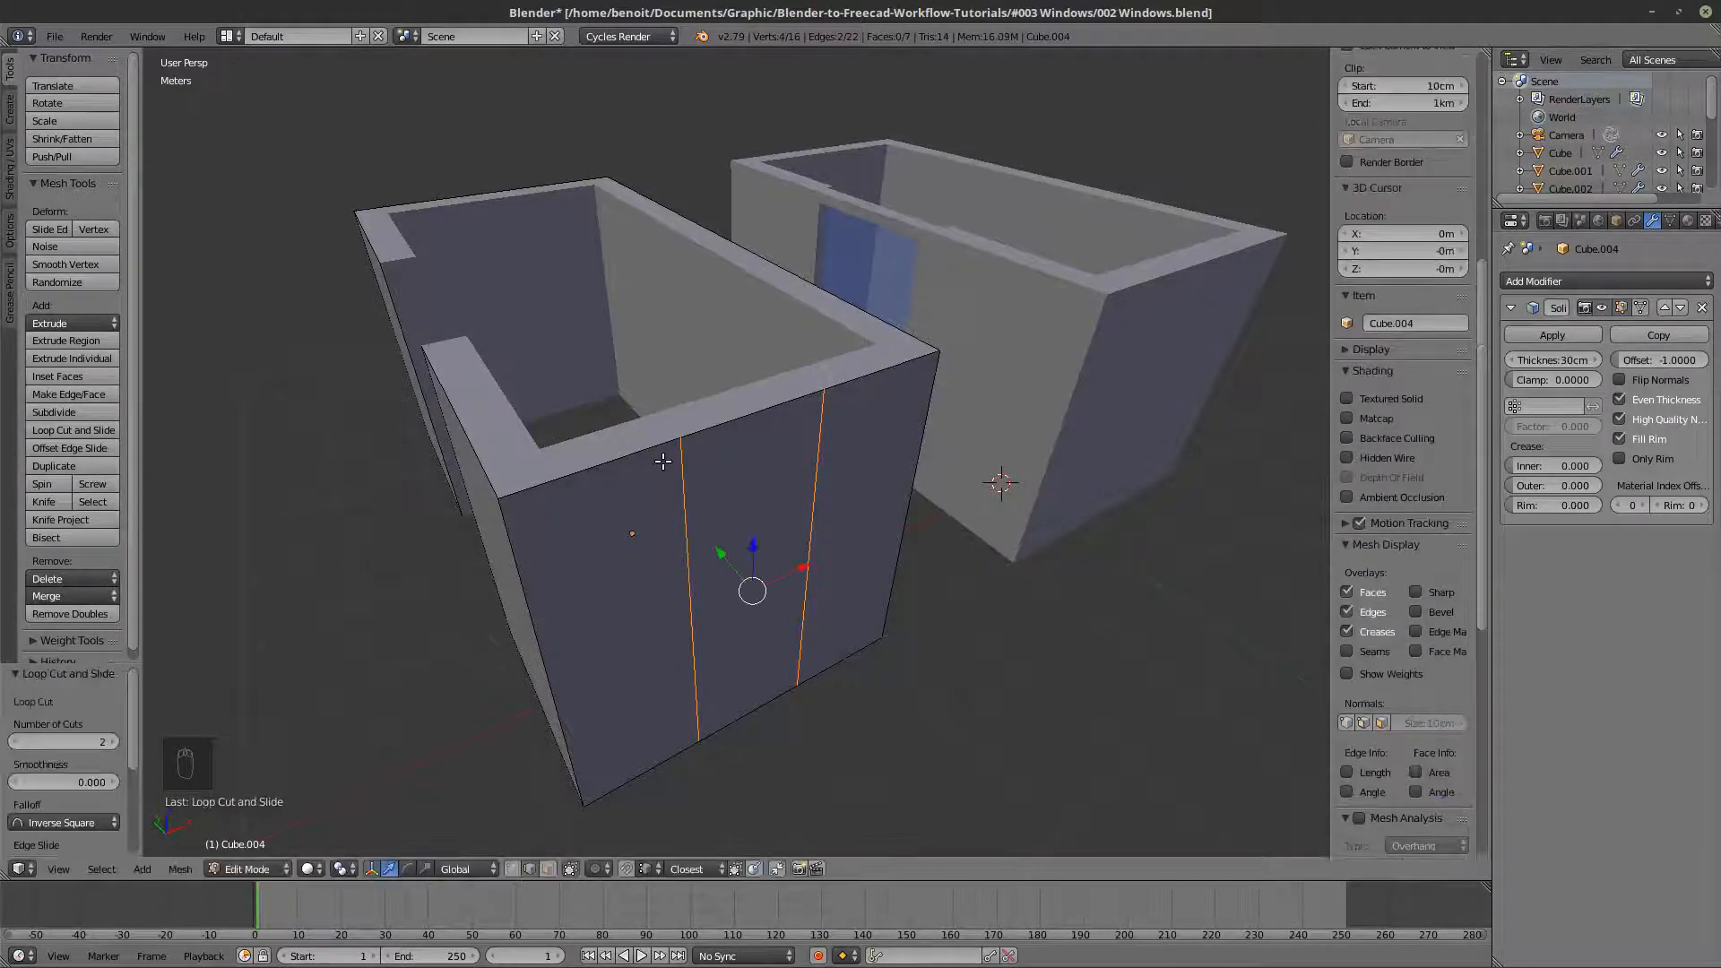
scroll(774, 605, down, 4)
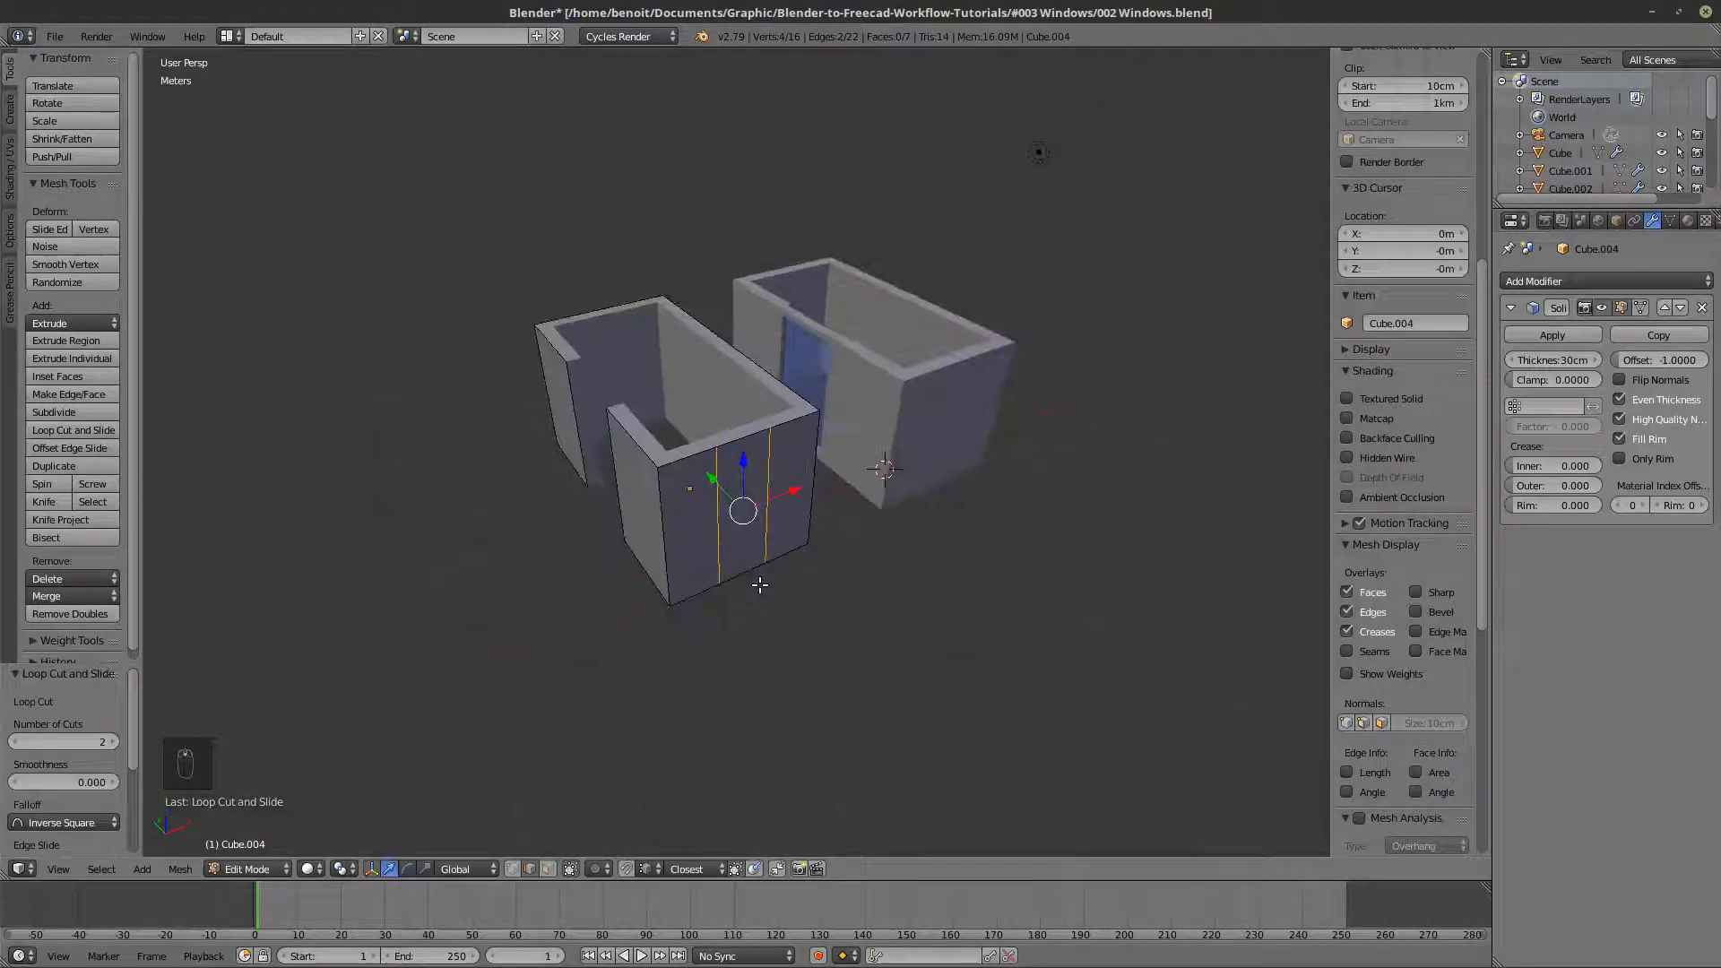
key(Escape)
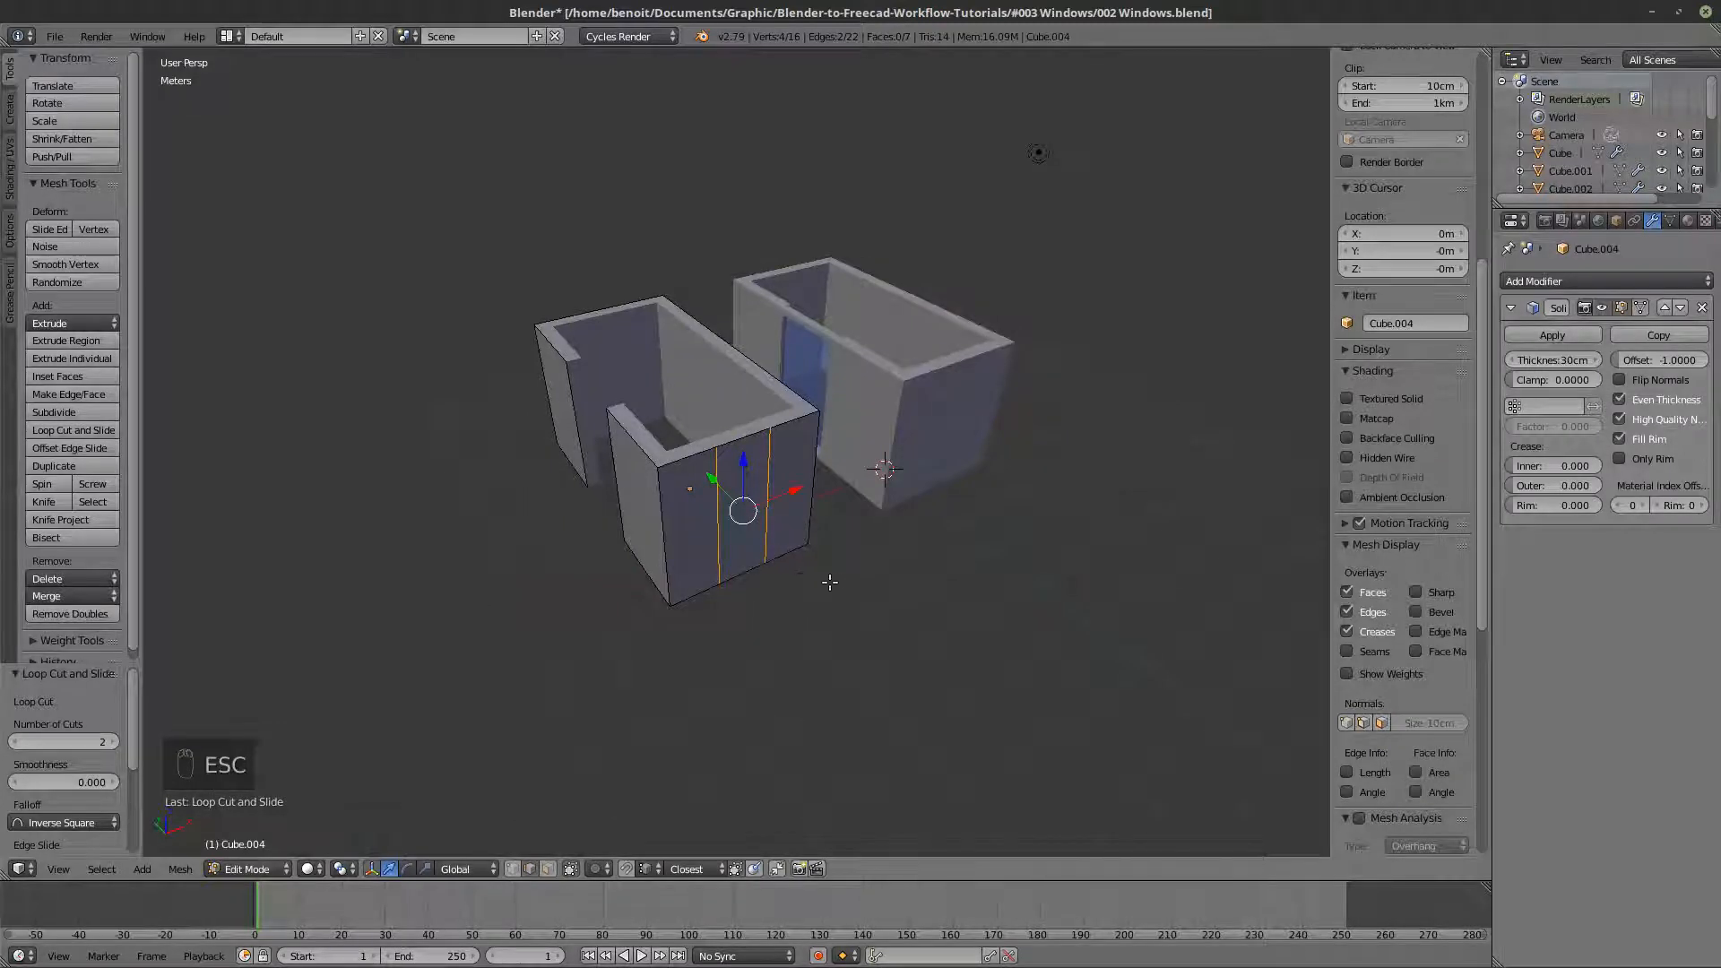
scroll(771, 524, up, 4)
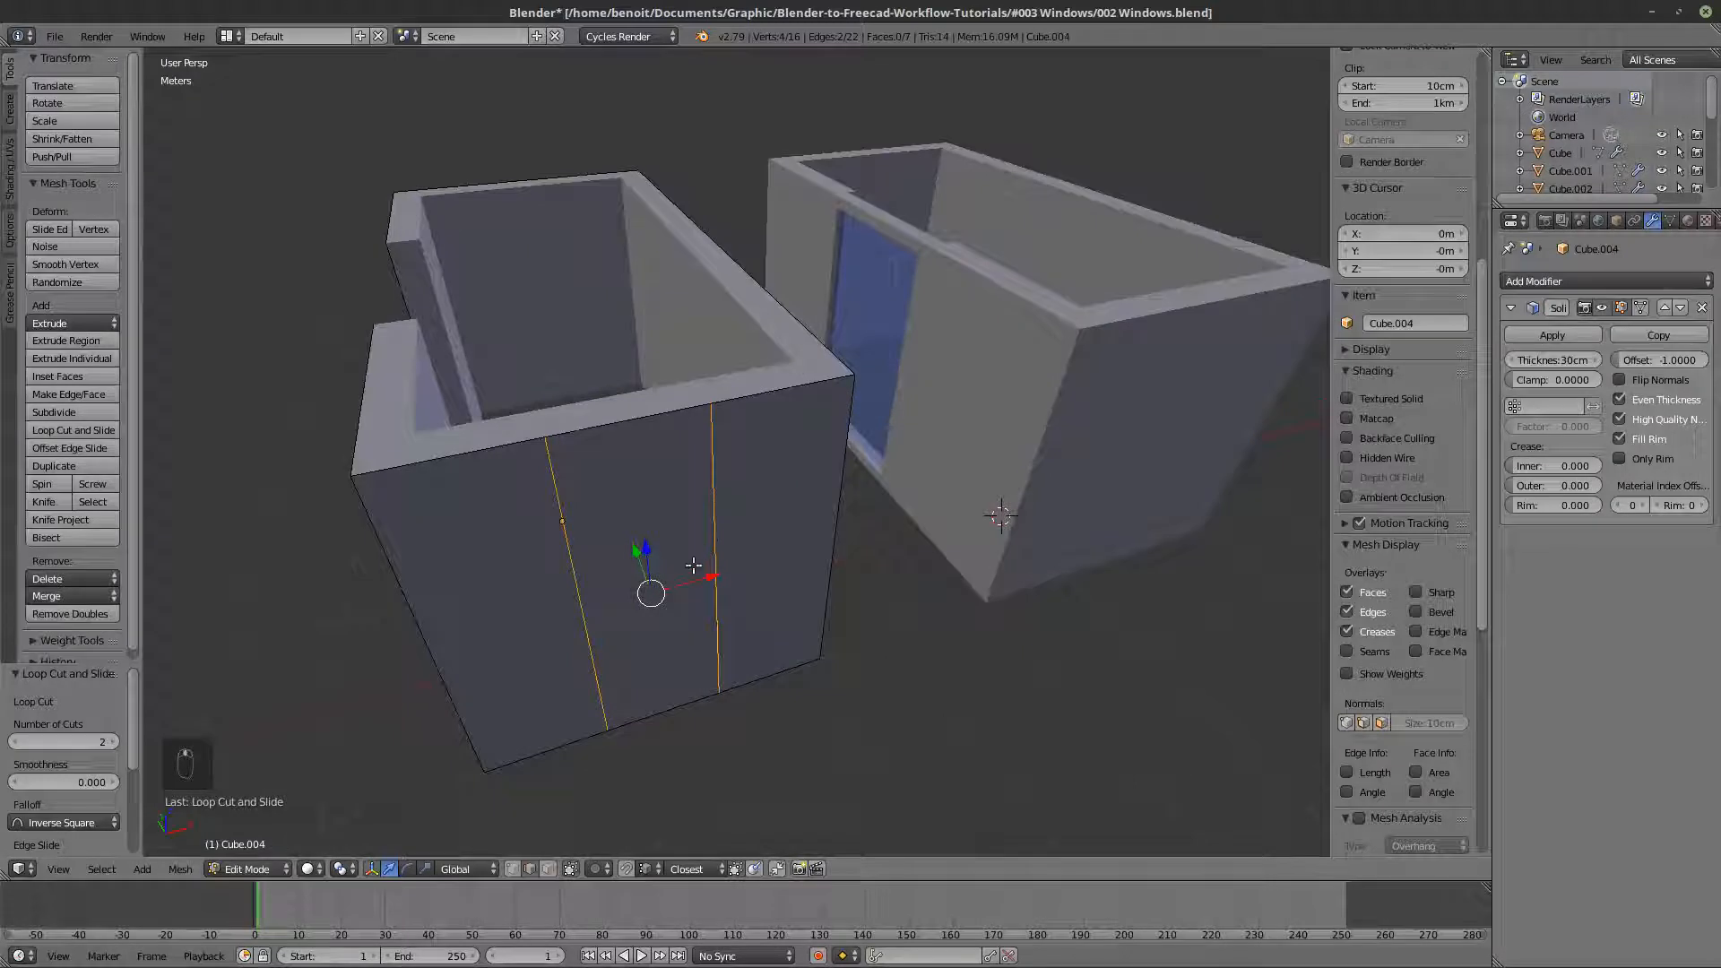
- Select the vertices of the loop cut nearer +X, try moving them about 2.89 m along X, and undo it
click(512, 869)
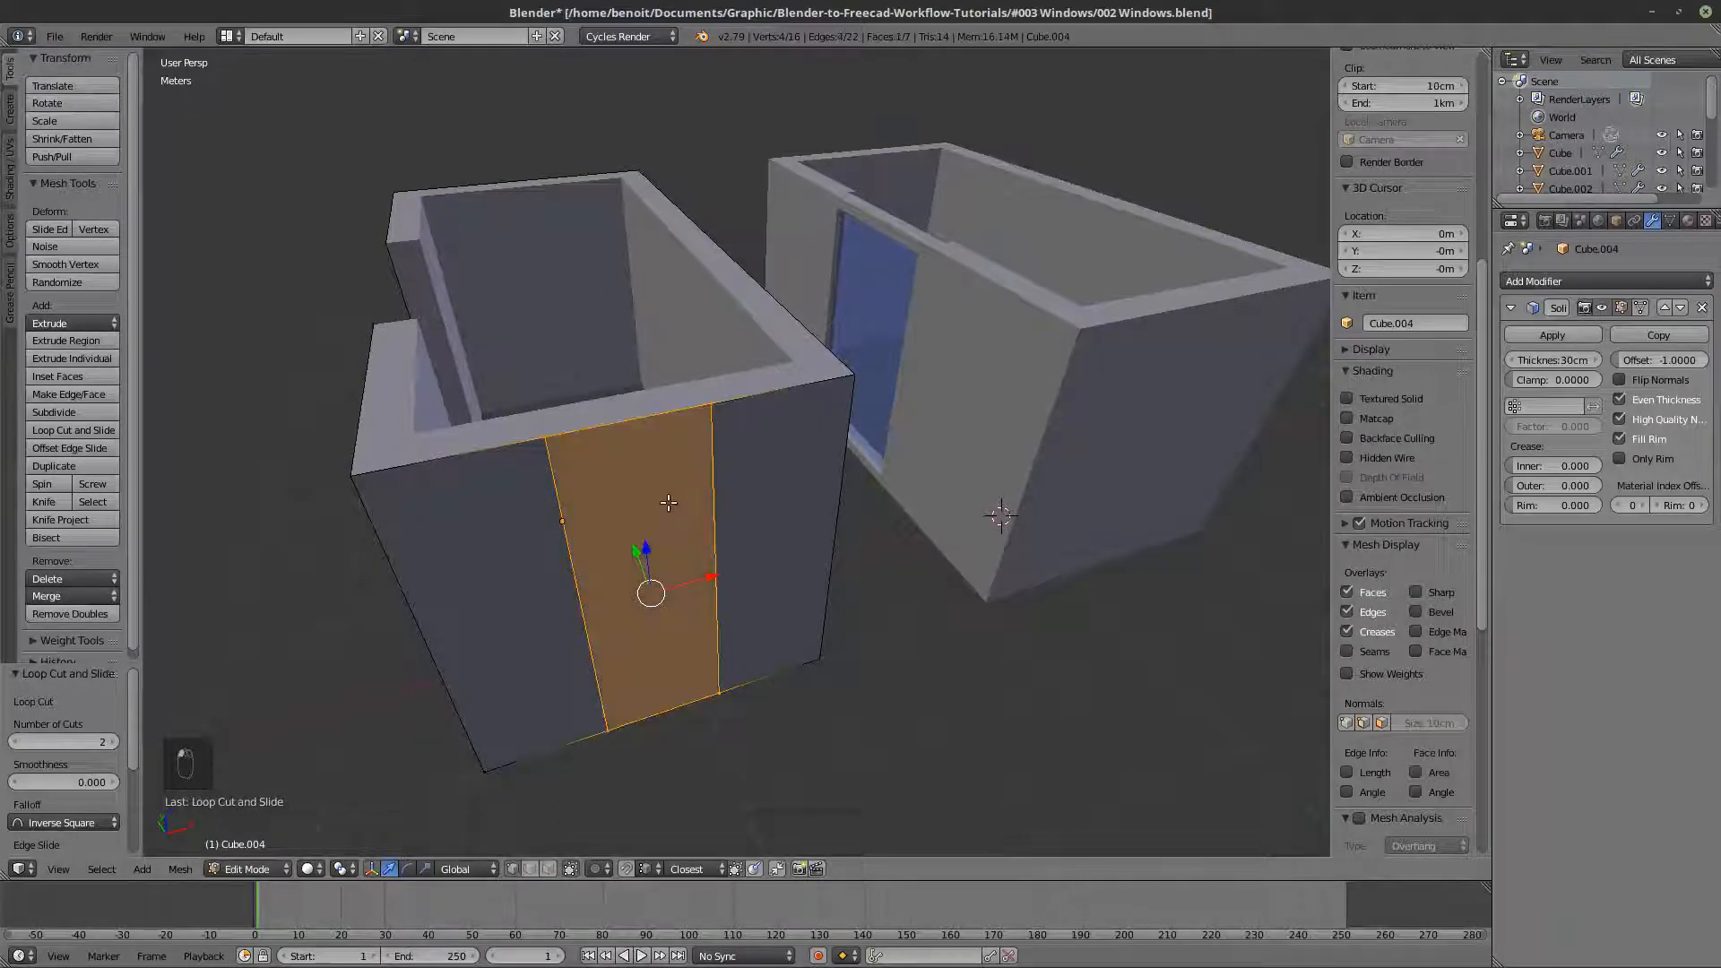
right_click(721, 428)
shift+right_click(718, 690)
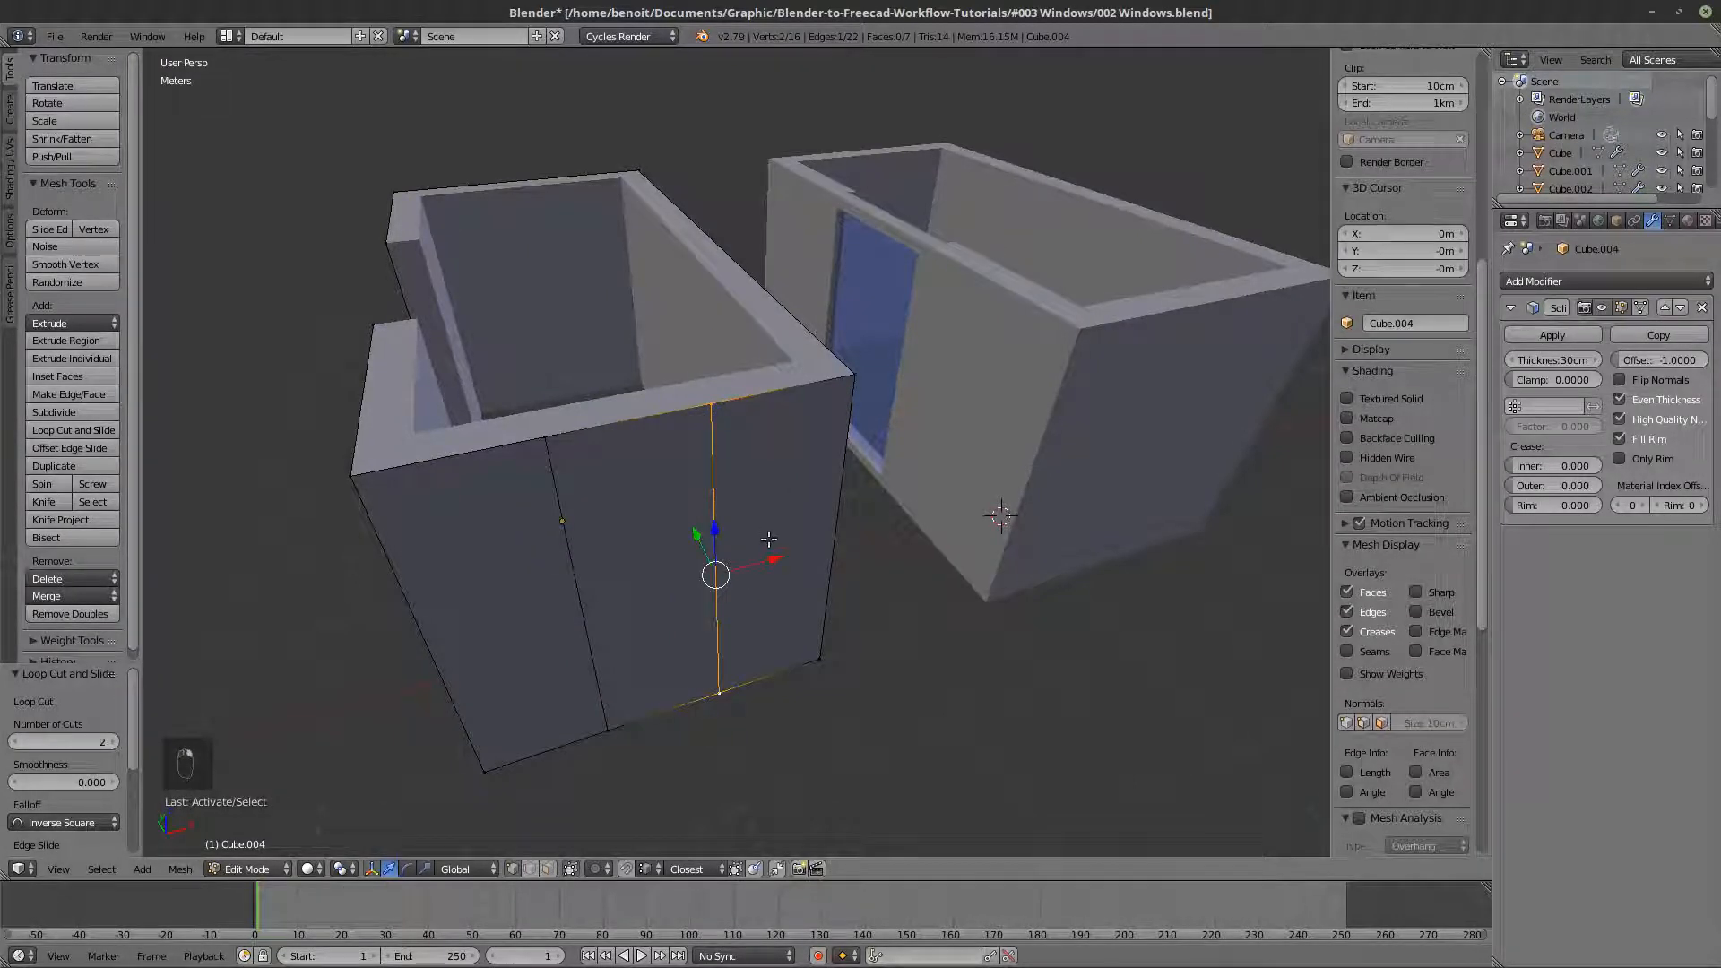
drag(777, 562, 785, 357)
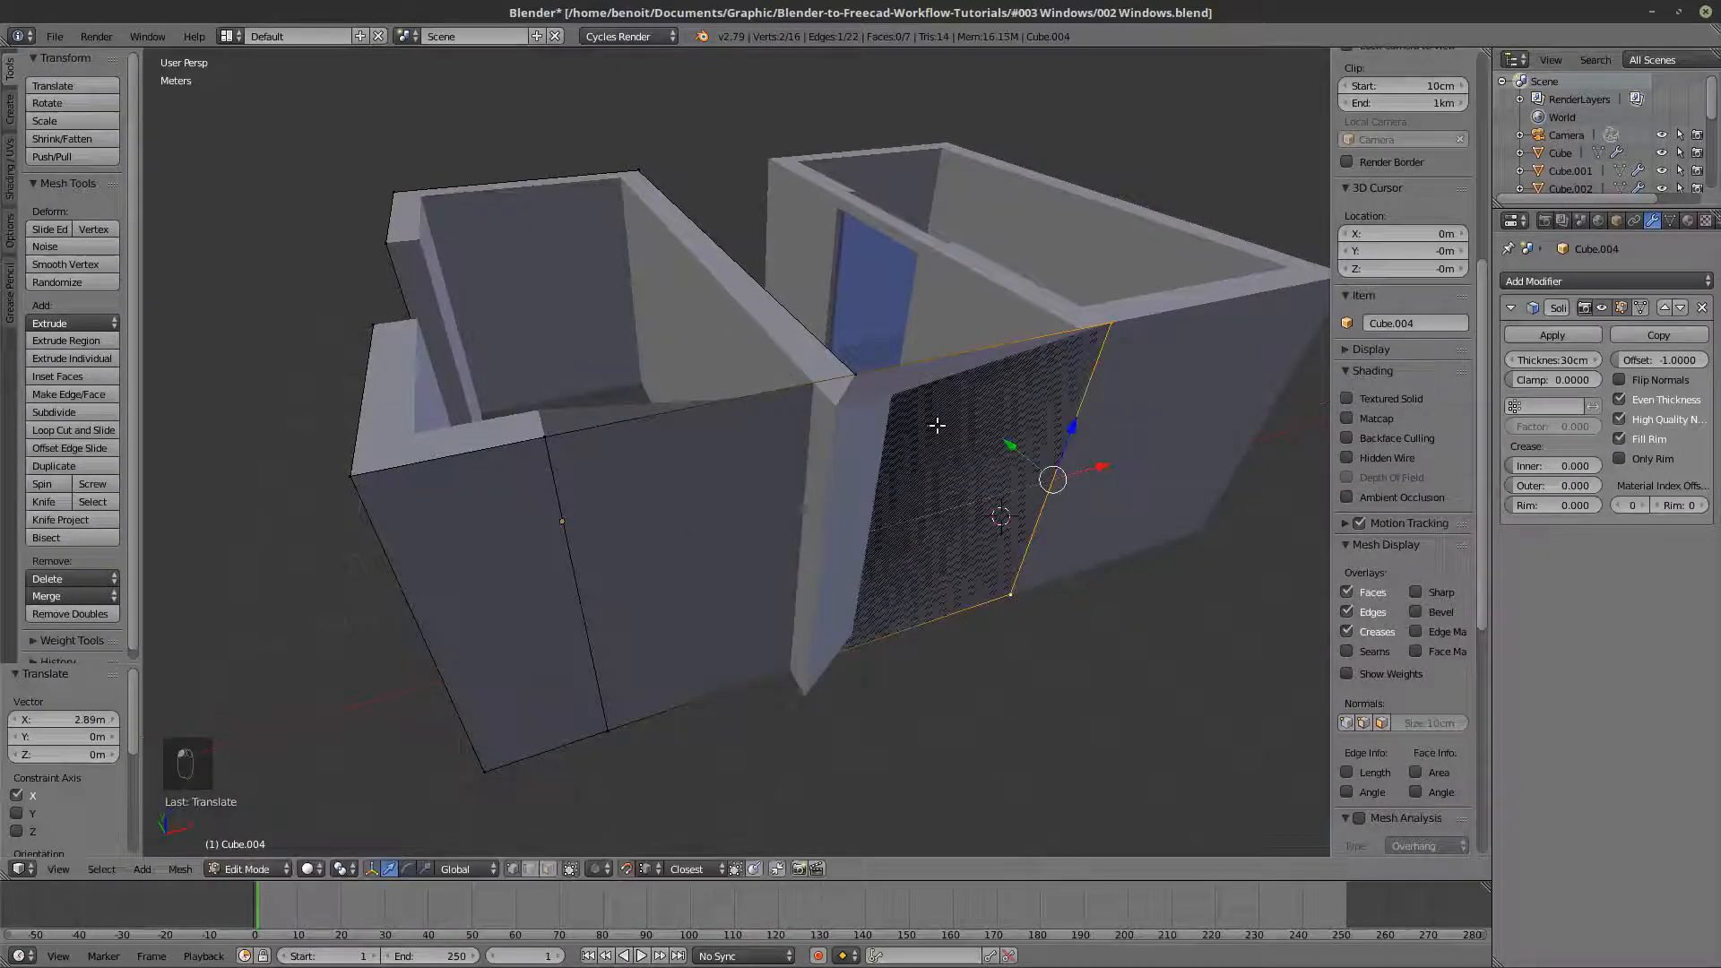
middle_drag(1009, 463, 986, 485)
key(ctrl+z)
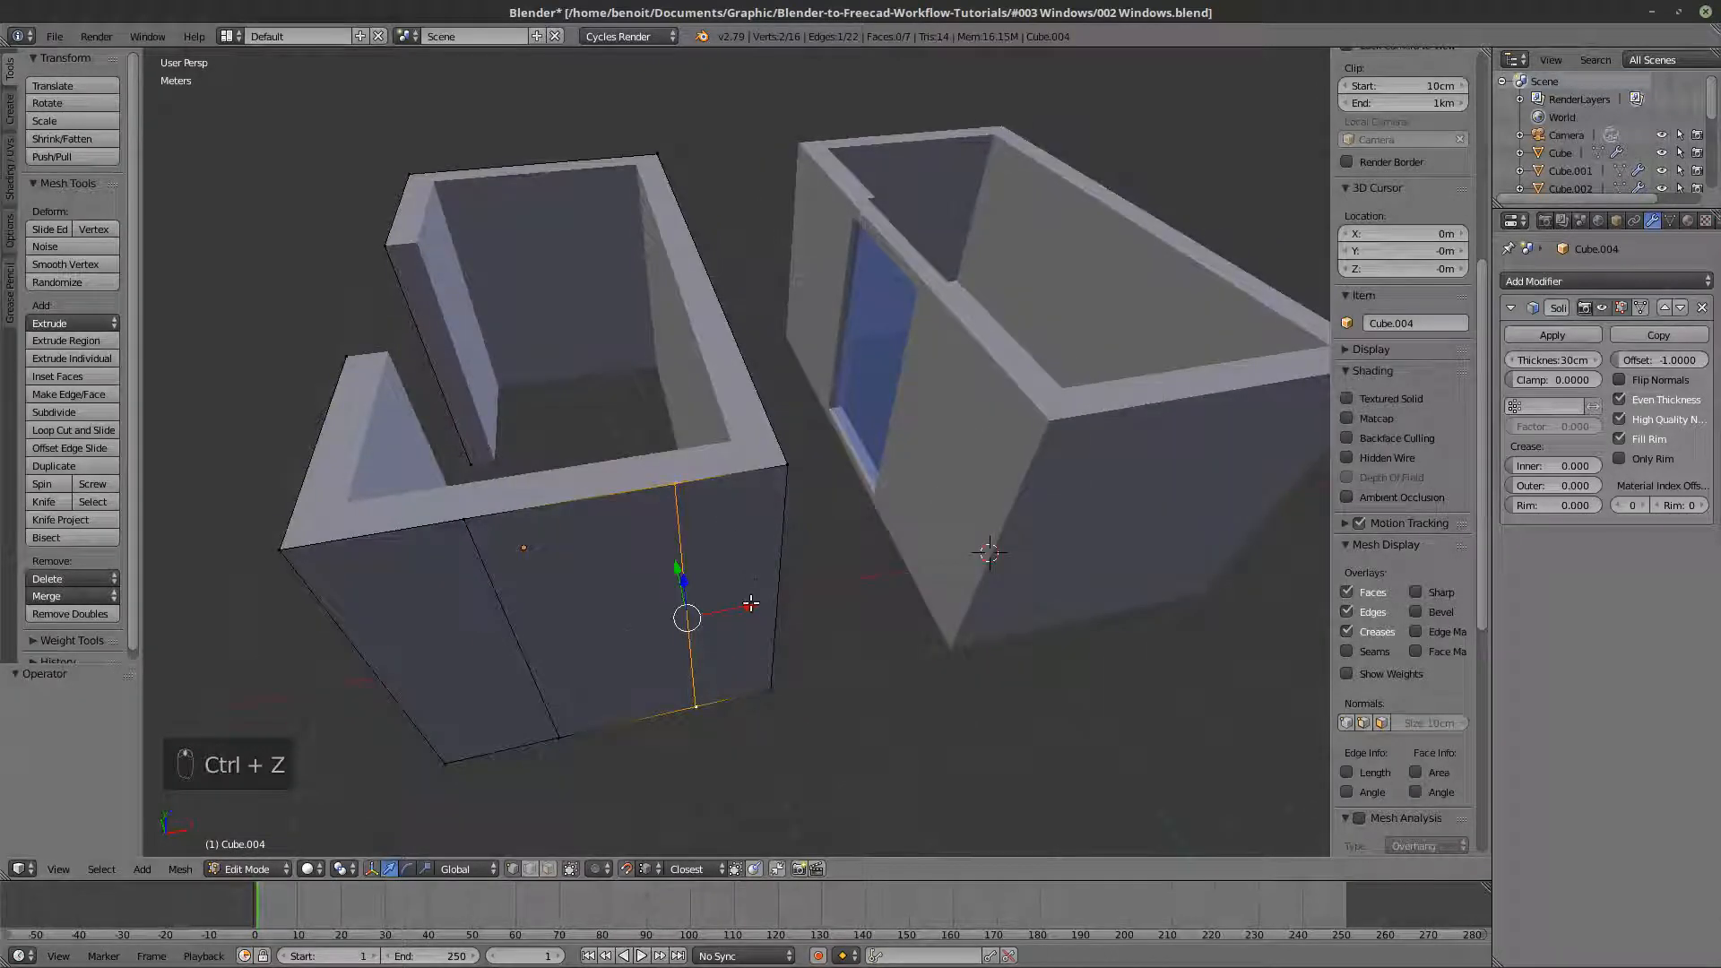
- Try moving the same vertical cut about -44 cm along X with snapping enabled, and undo the move
drag(751, 605, 650, 367)
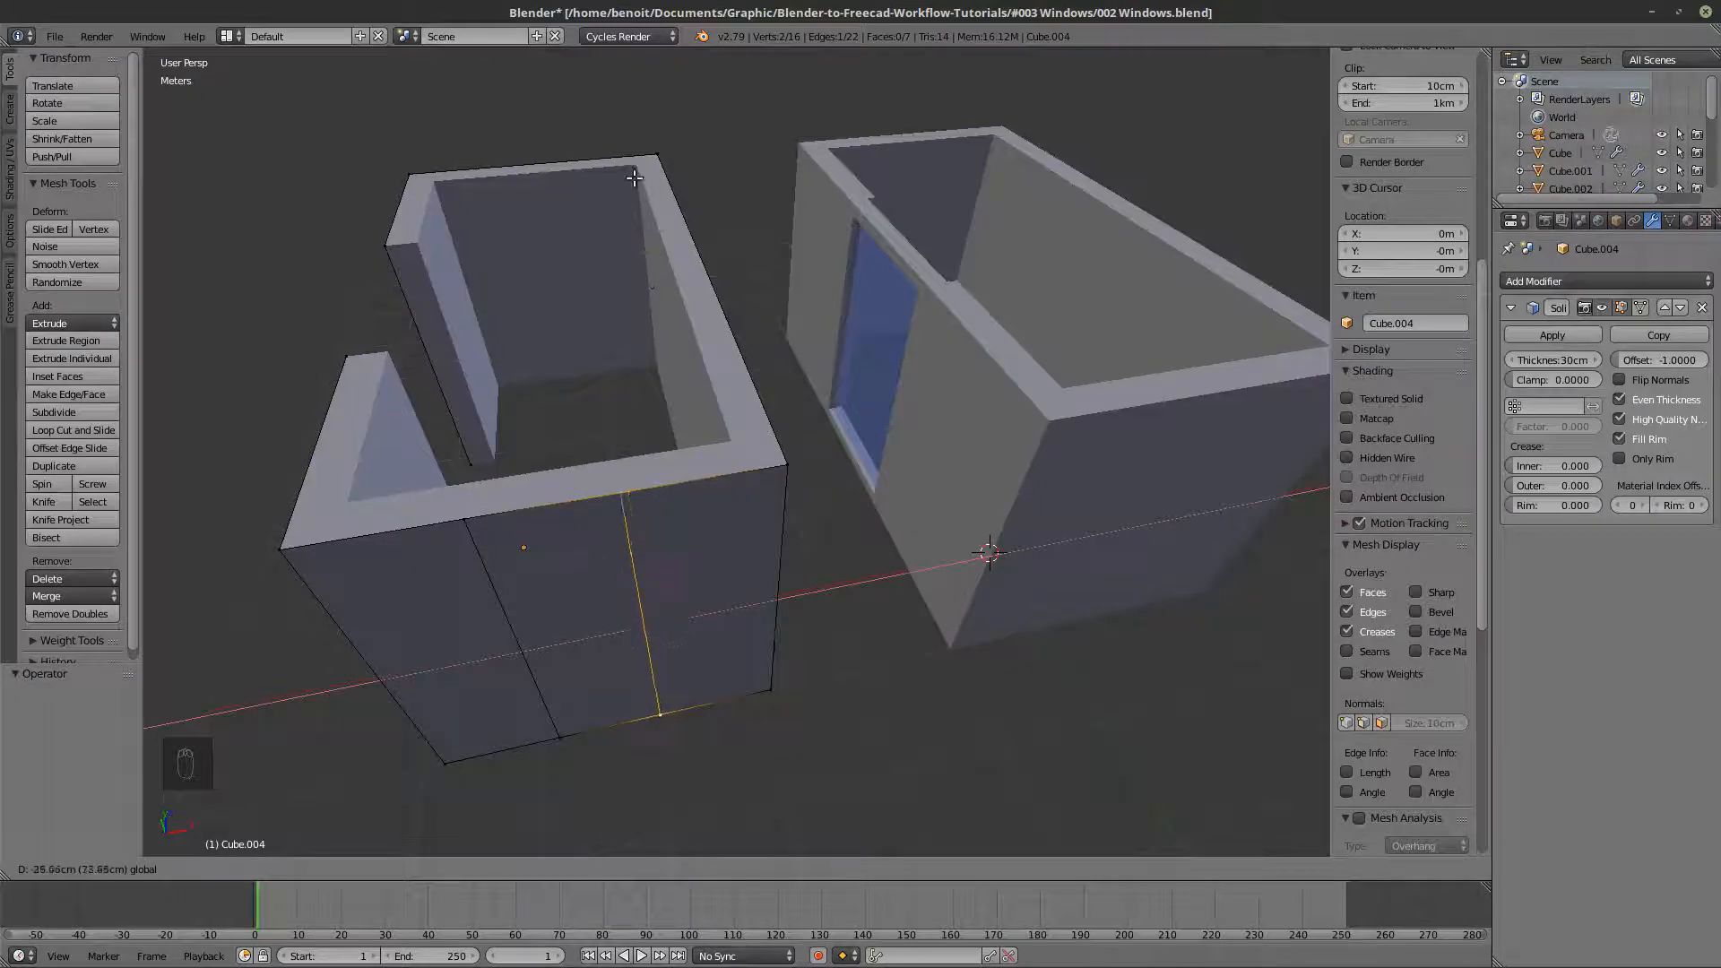
click(614, 508)
middle_drag(614, 508, 717, 524)
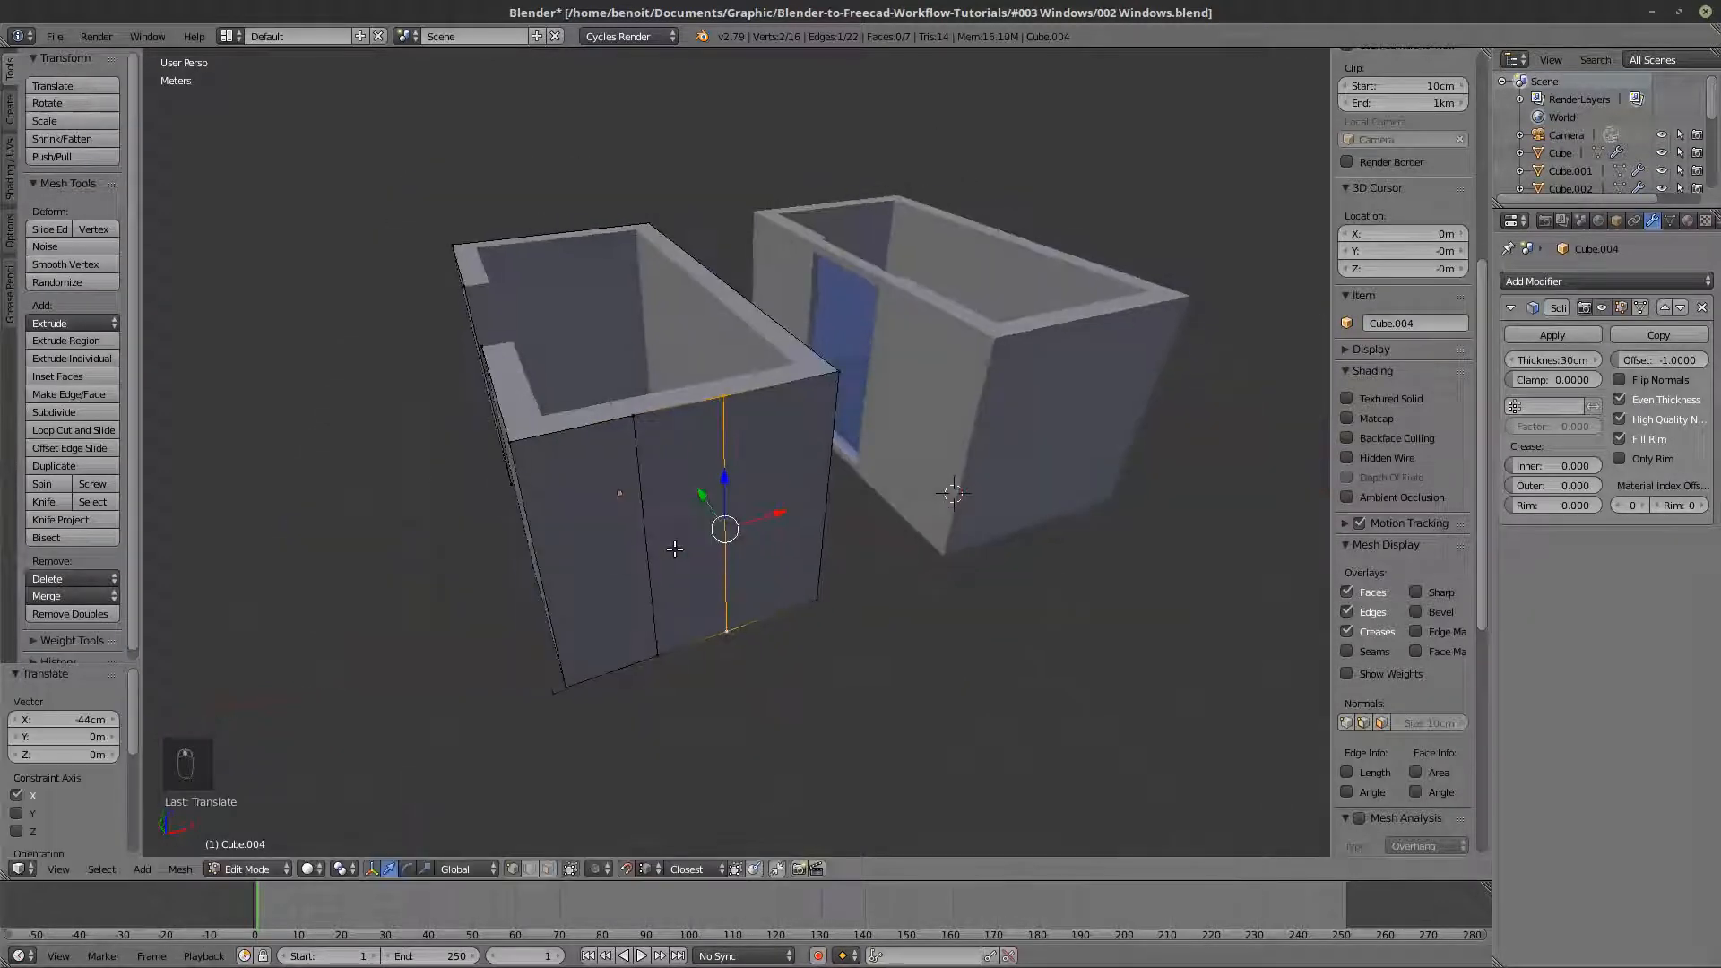
key(ctrl+z)
key(ctrl+z)
key(ctrl+z)
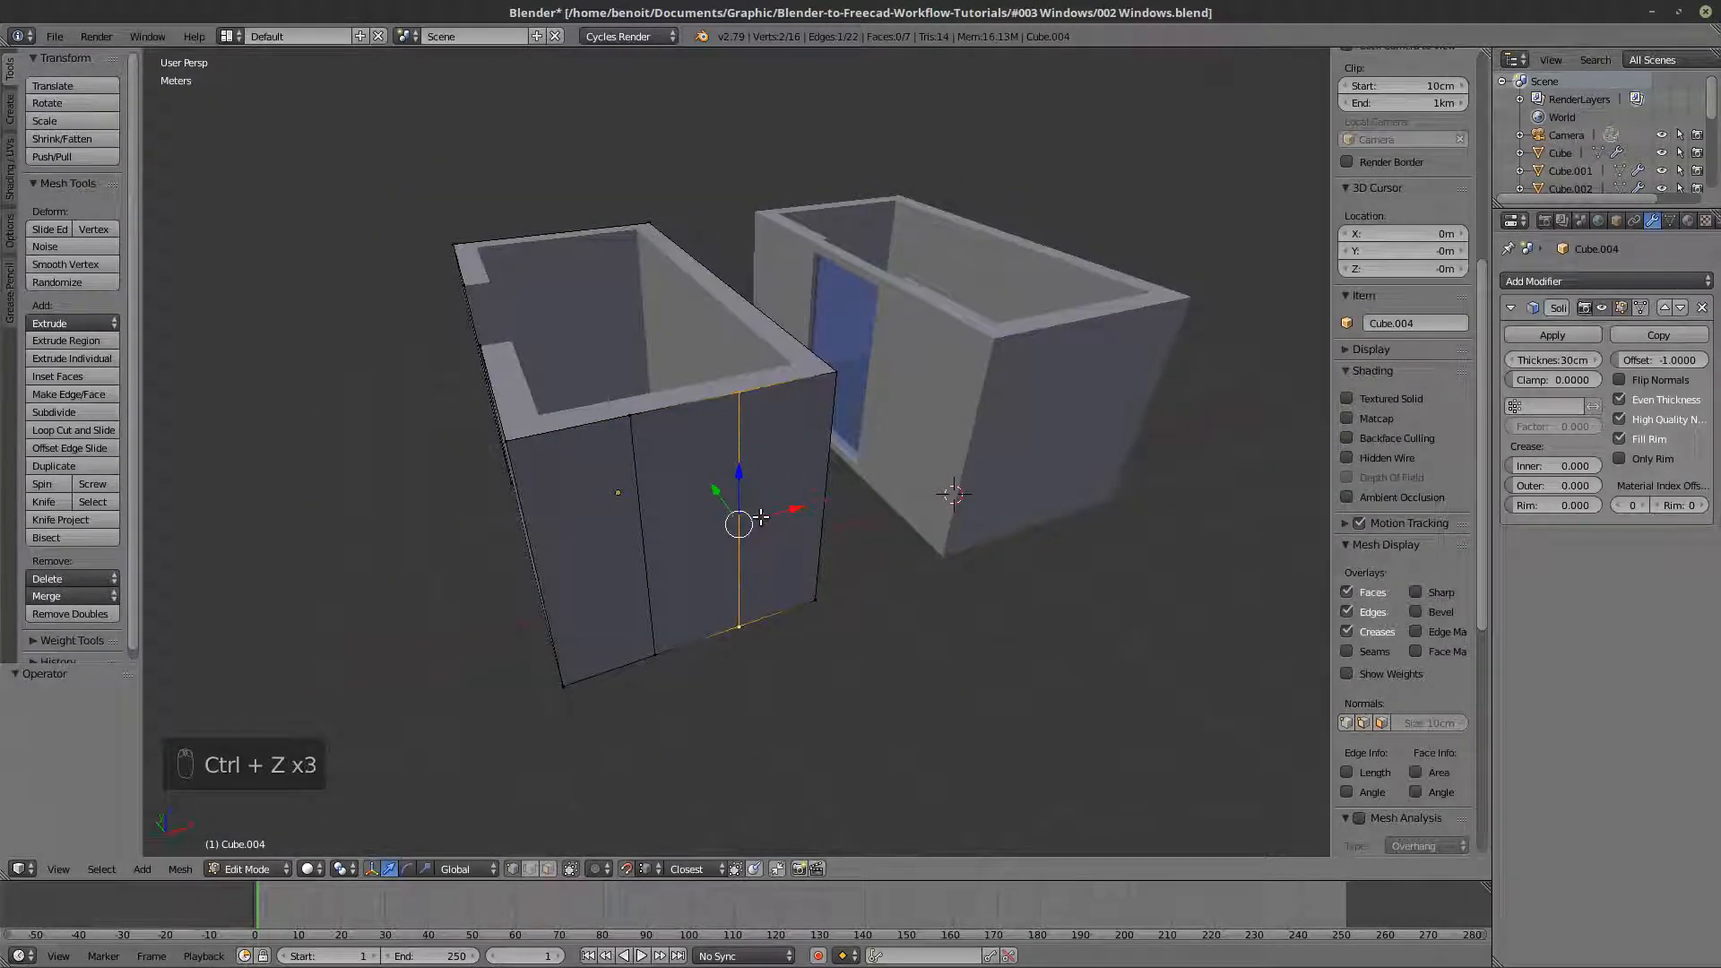
- Undo the vertex selections and the two loop cuts on the end wall
middle_drag(782, 546, 727, 553)
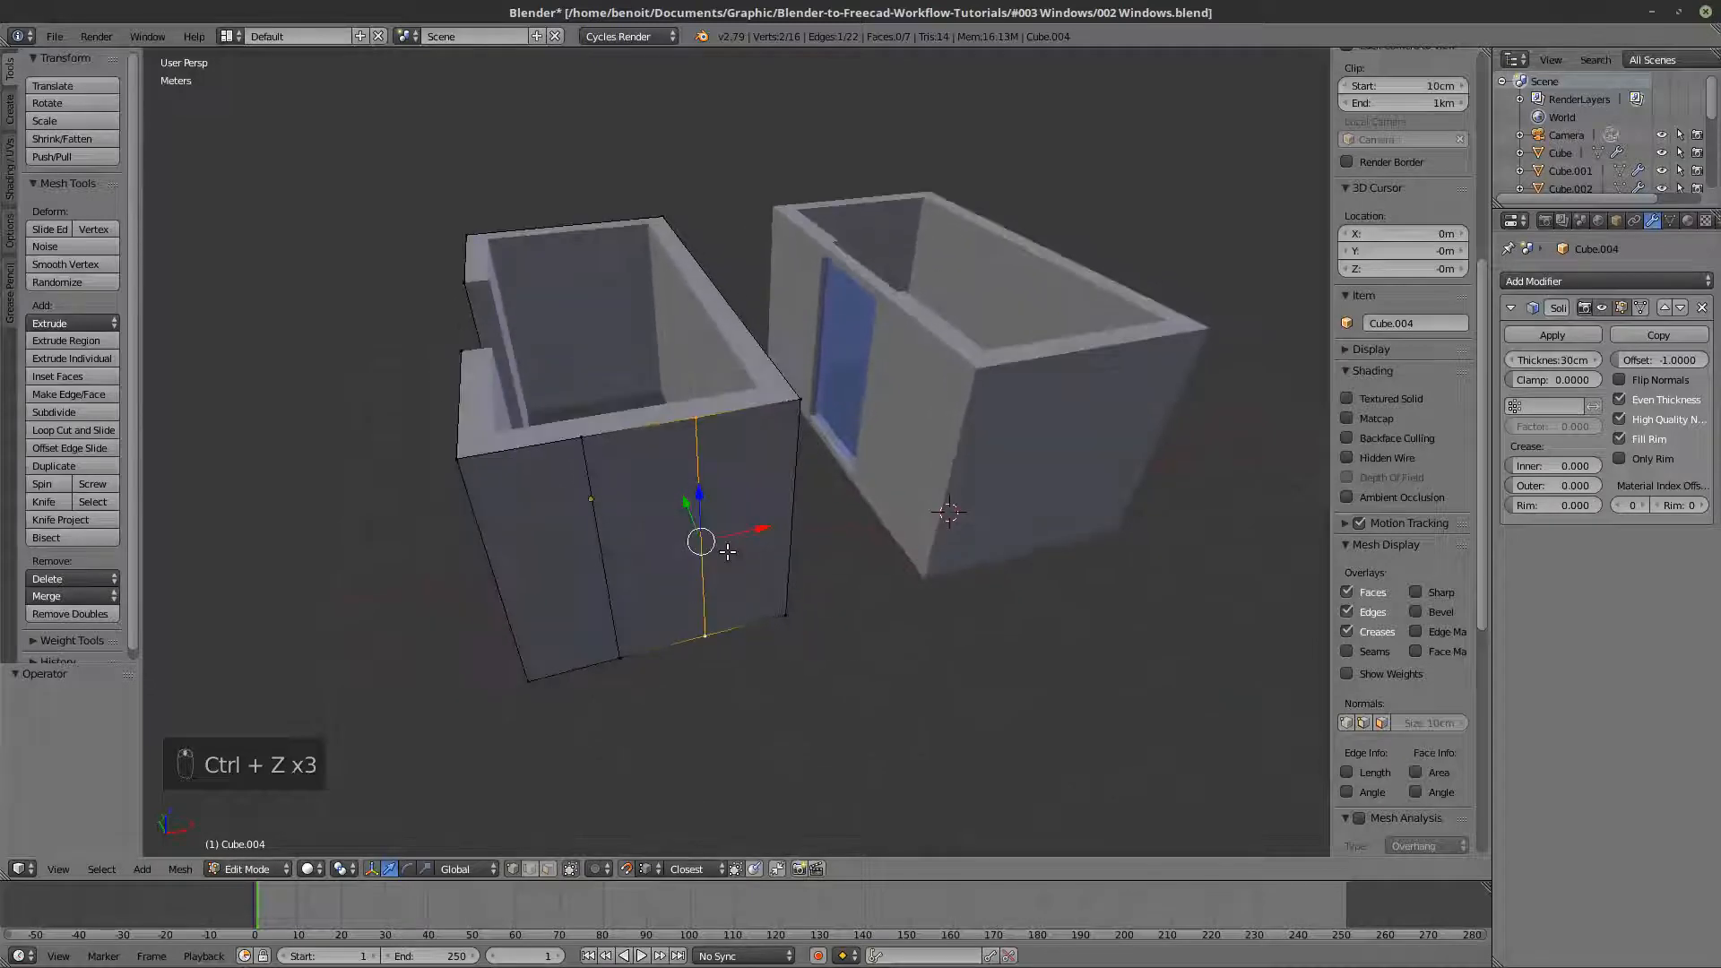
key(ctrl+z)
key(ctrl+z)
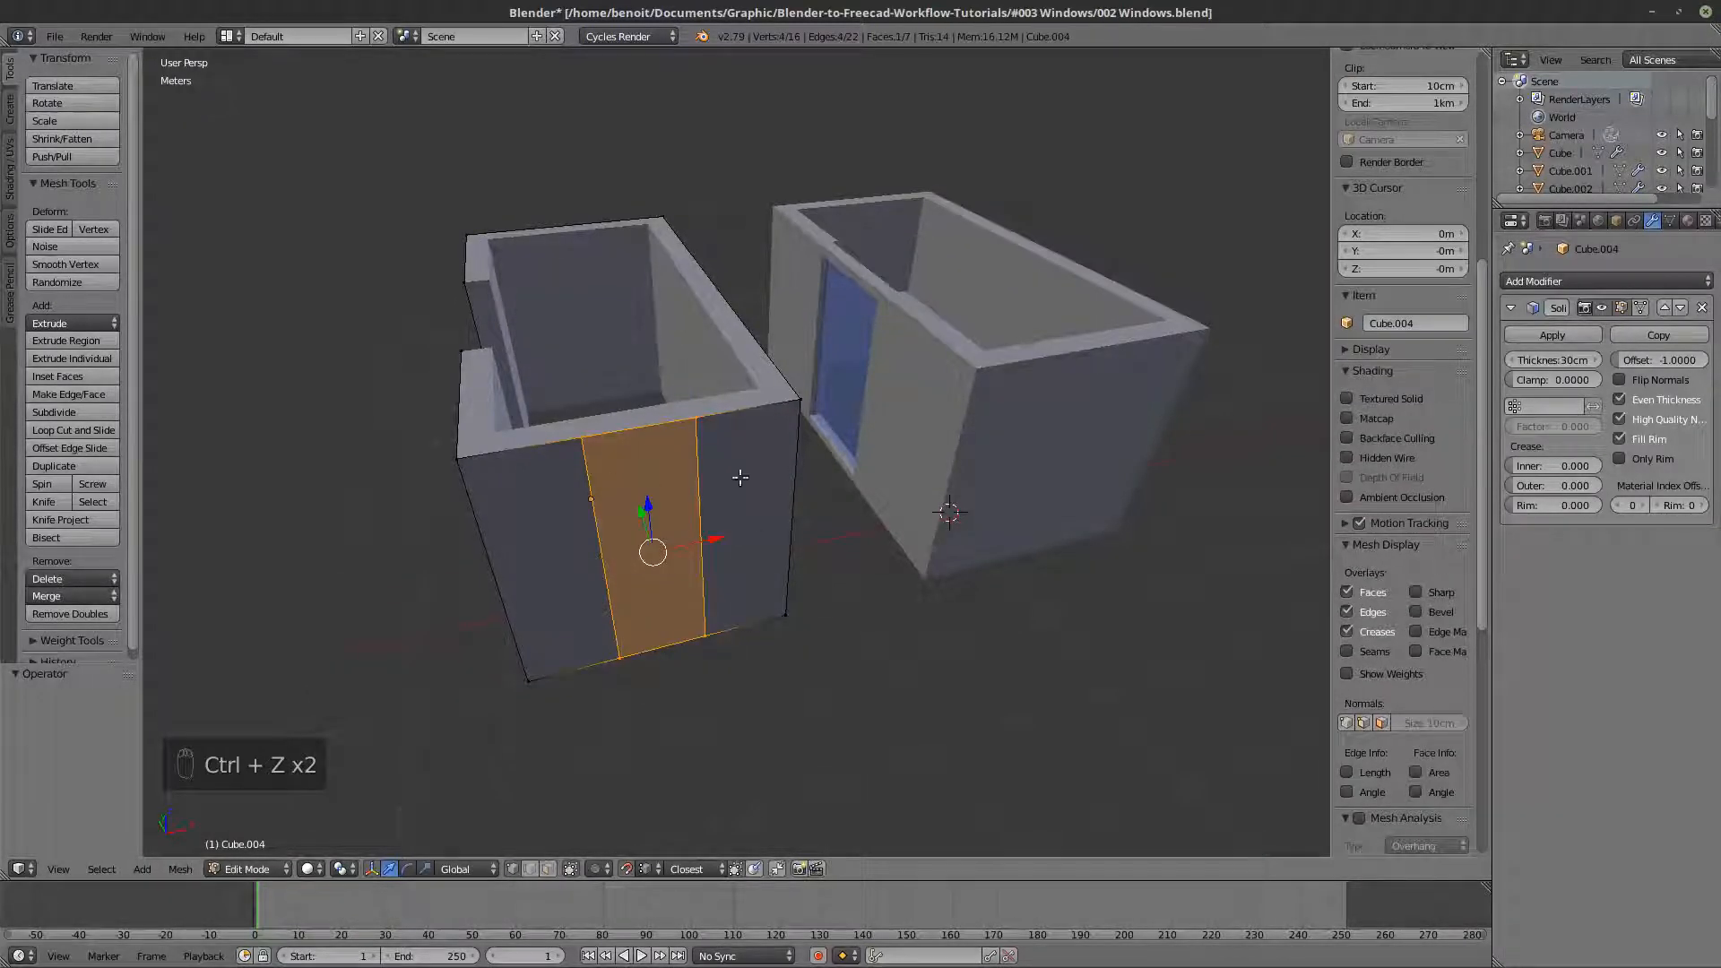
key(ctrl+z)
key(ctrl+z)
key(ctrl+z)
key(ctrl+z)
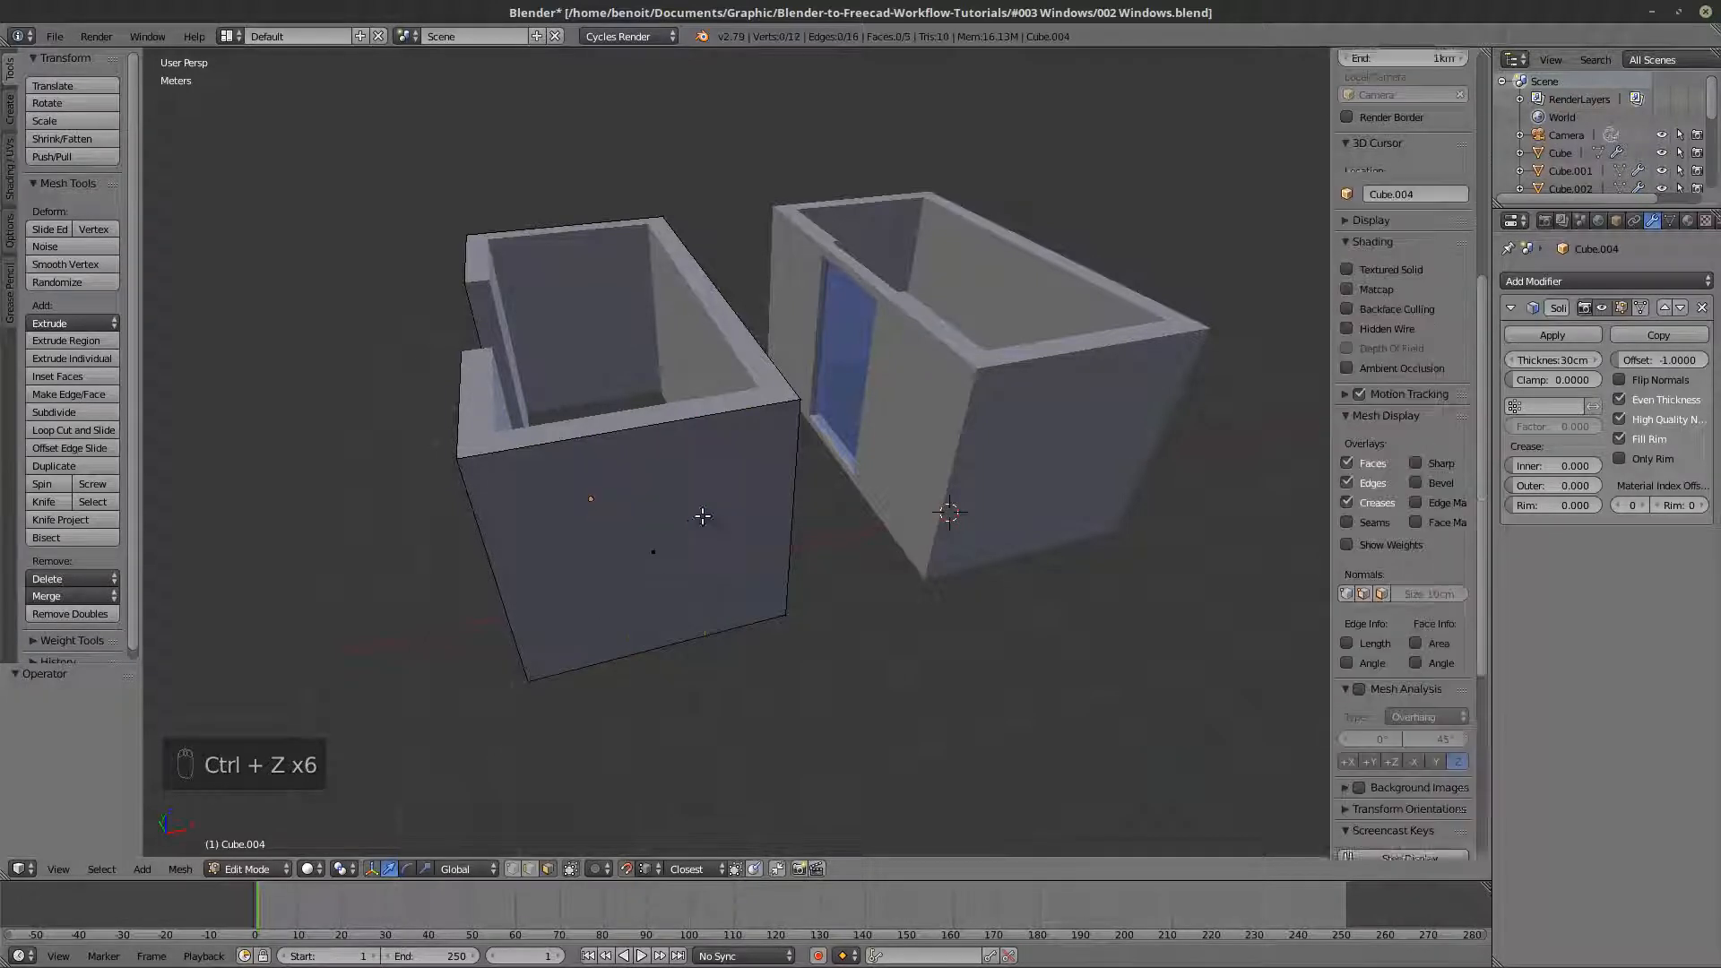
- Add a single vertical loop cut at the middle of the walls copy's end wall and return to Object Mode
key(ctrl+r)
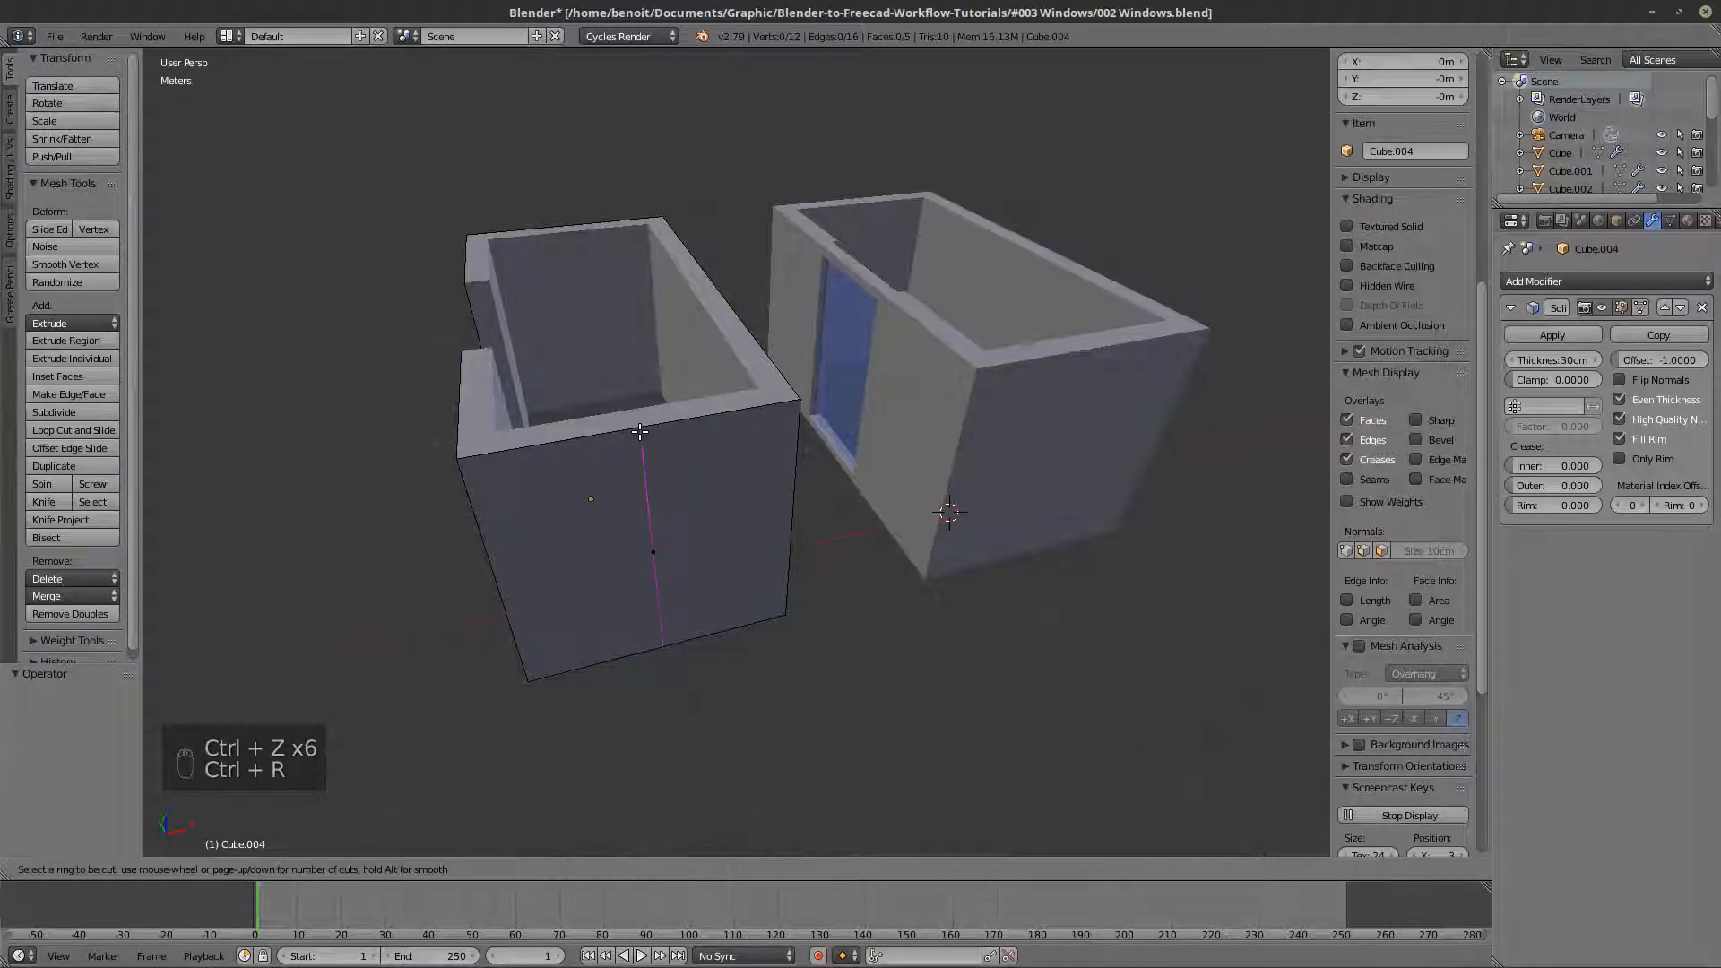
click(639, 432)
click(639, 432)
middle_drag(764, 661, 783, 603)
key(Tab)
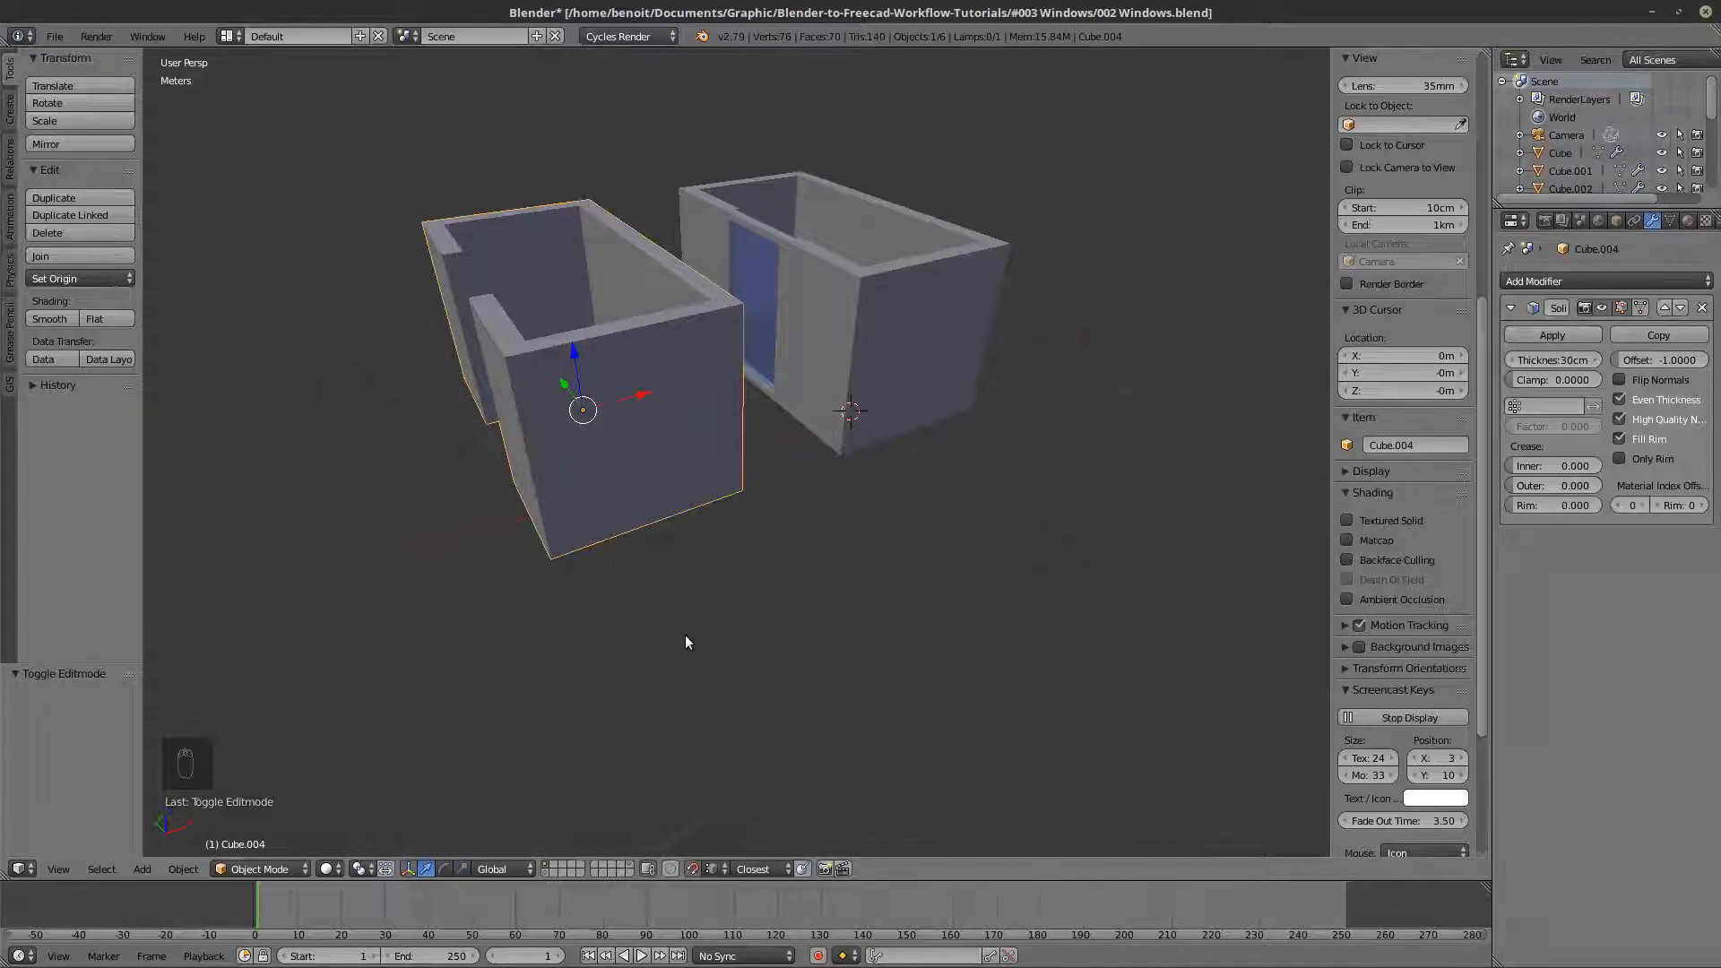
- Add a plane mesh with a 1 m radius at the 3D cursor on the world origin
key(shift+a)
click(733, 633)
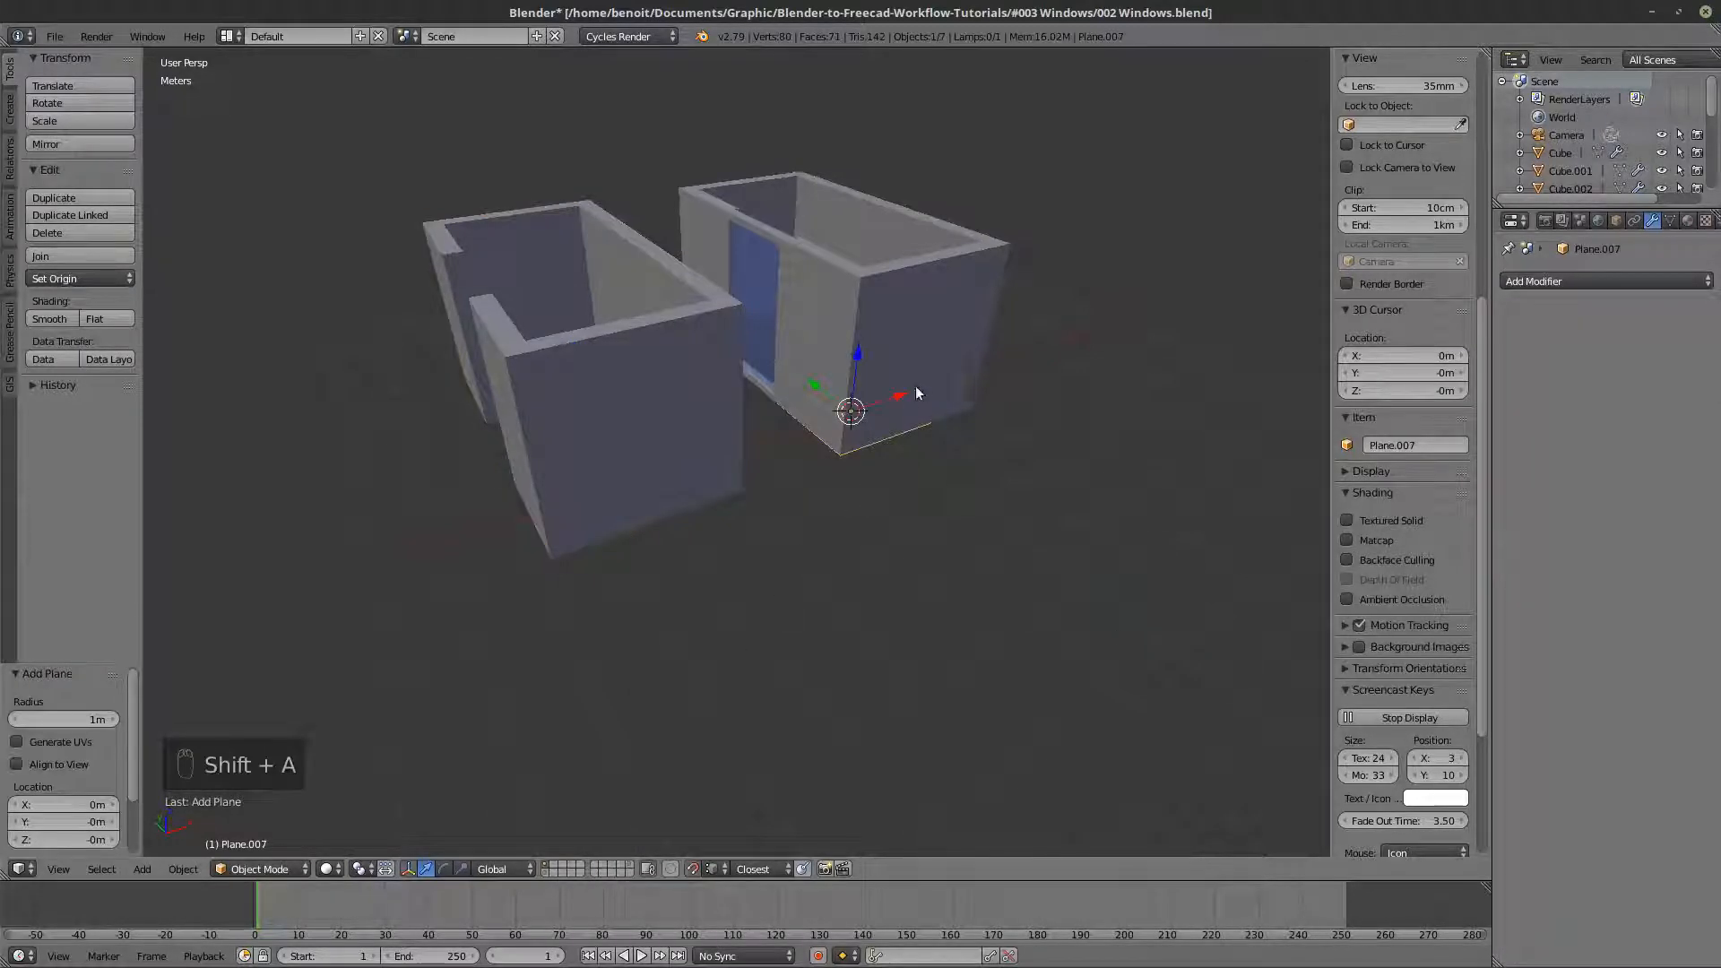
- Move the plane about -3.61 m along X and -2.13 m along Y, and set its X and Y dimensions to 1 m
drag(884, 400, 712, 547)
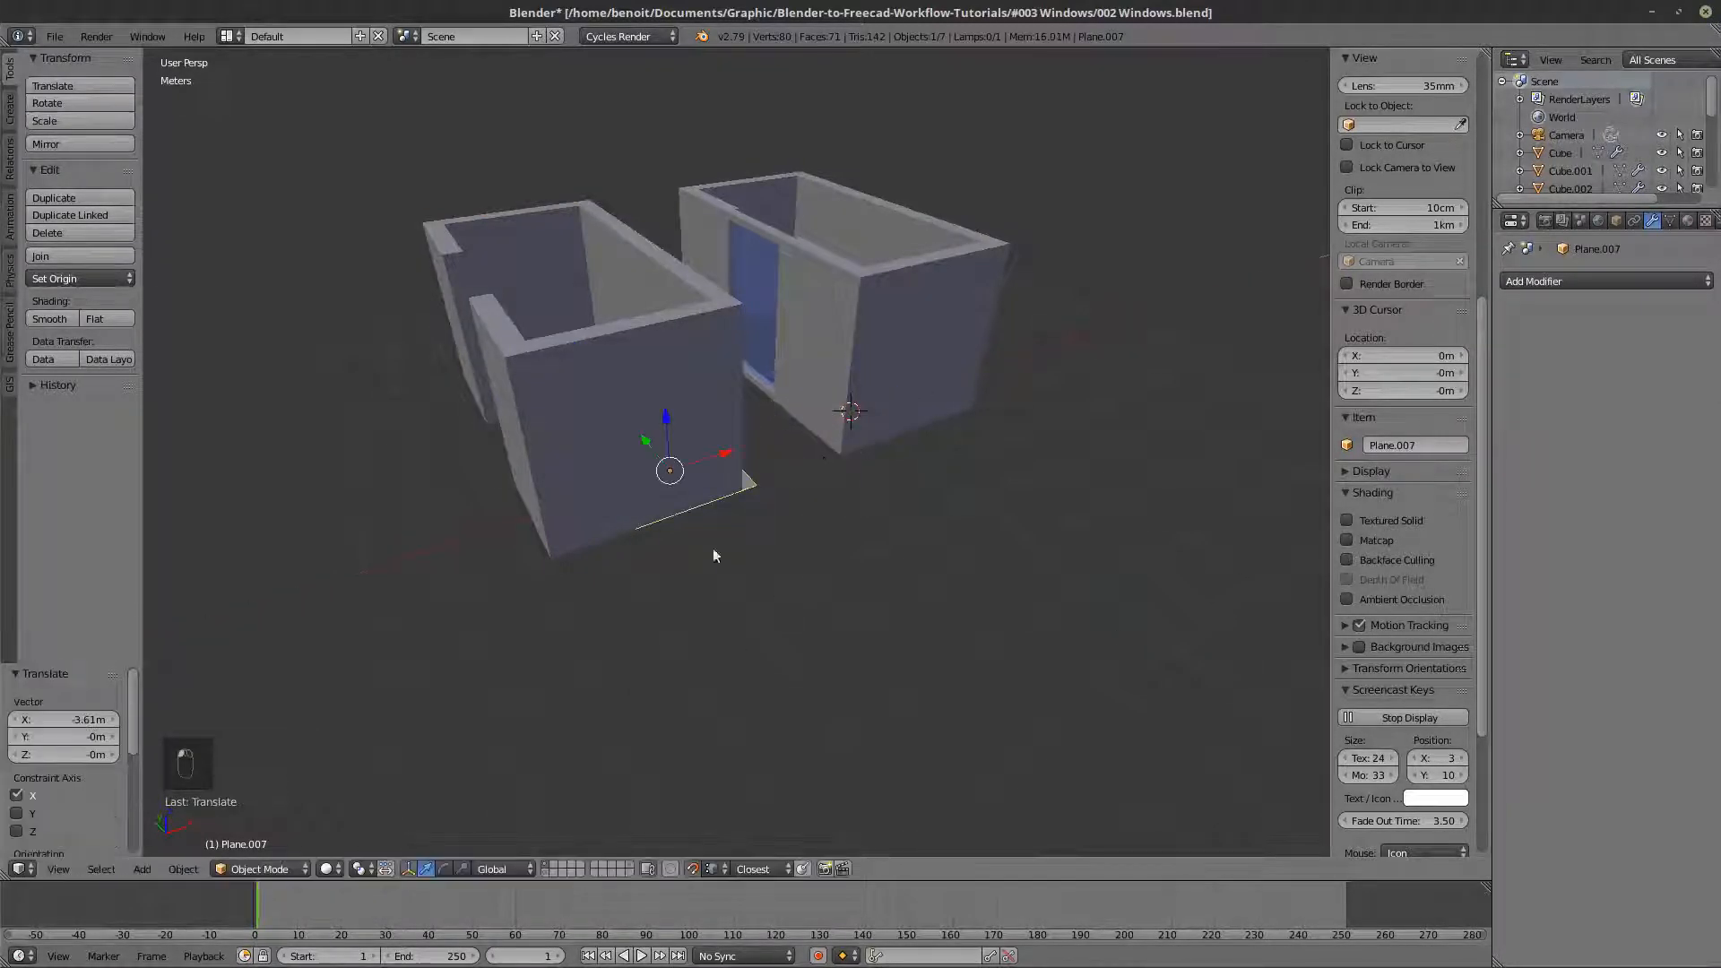
drag(646, 436, 728, 627)
scroll(1433, 389, up, 4)
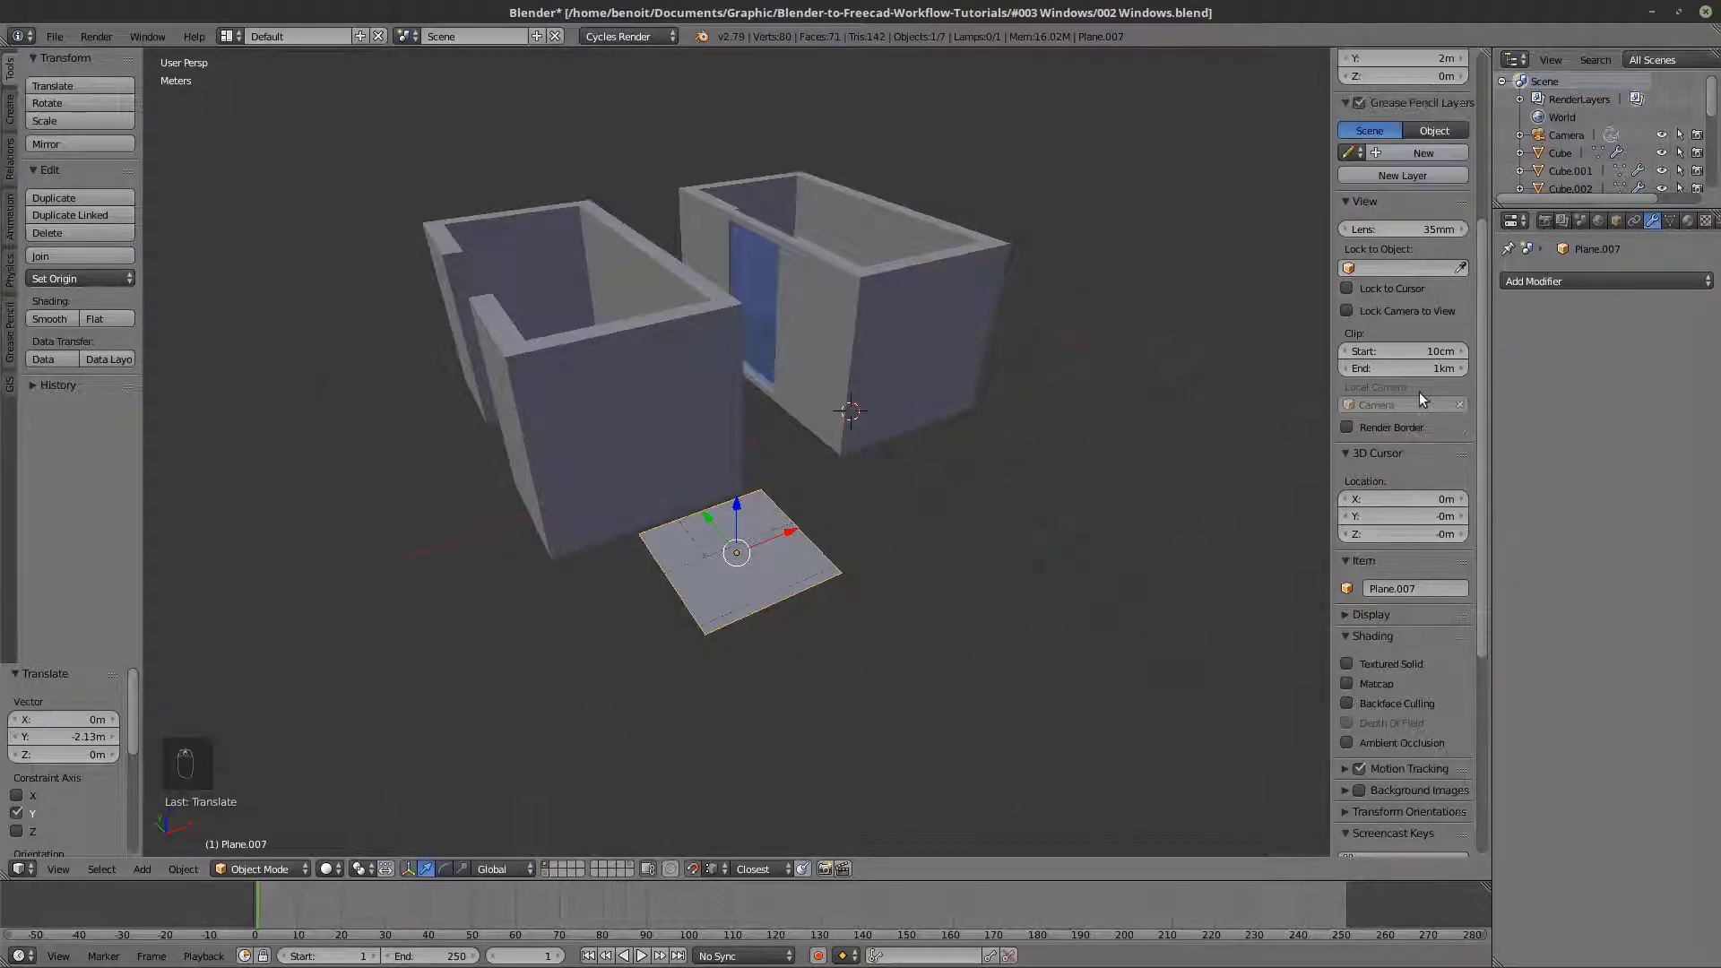
scroll(1422, 383, up, 8)
click(1411, 327)
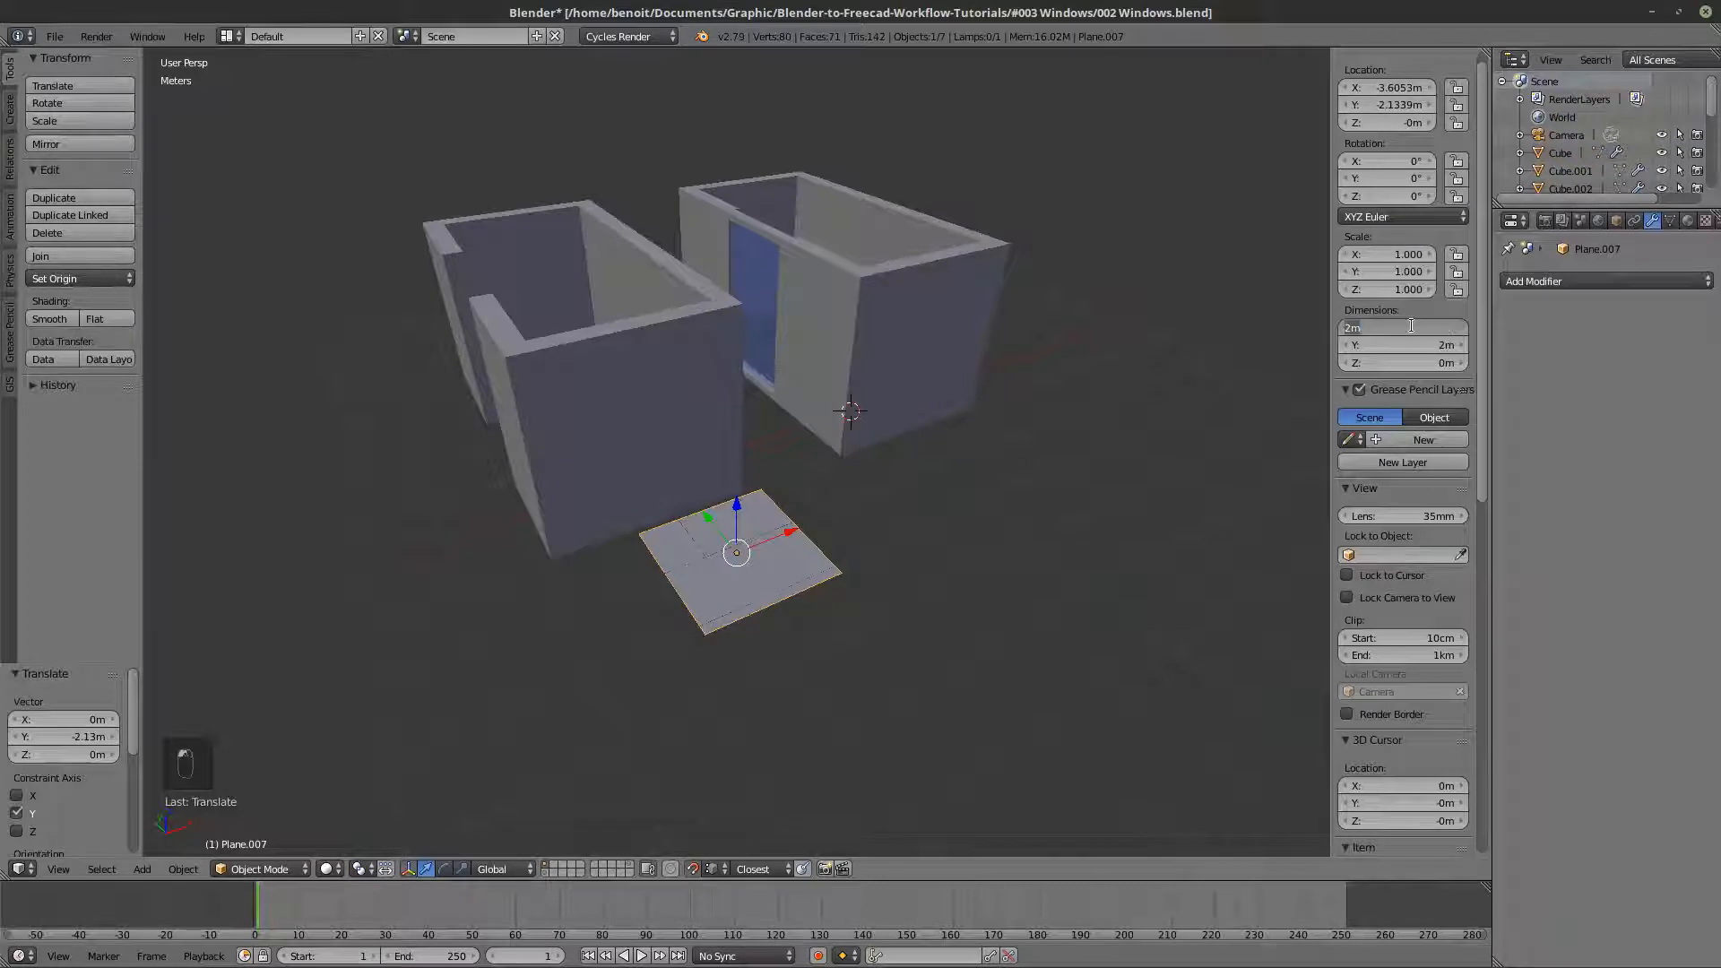
text(1)
key(Return)
click(1407, 342)
text(1)
key(Return)
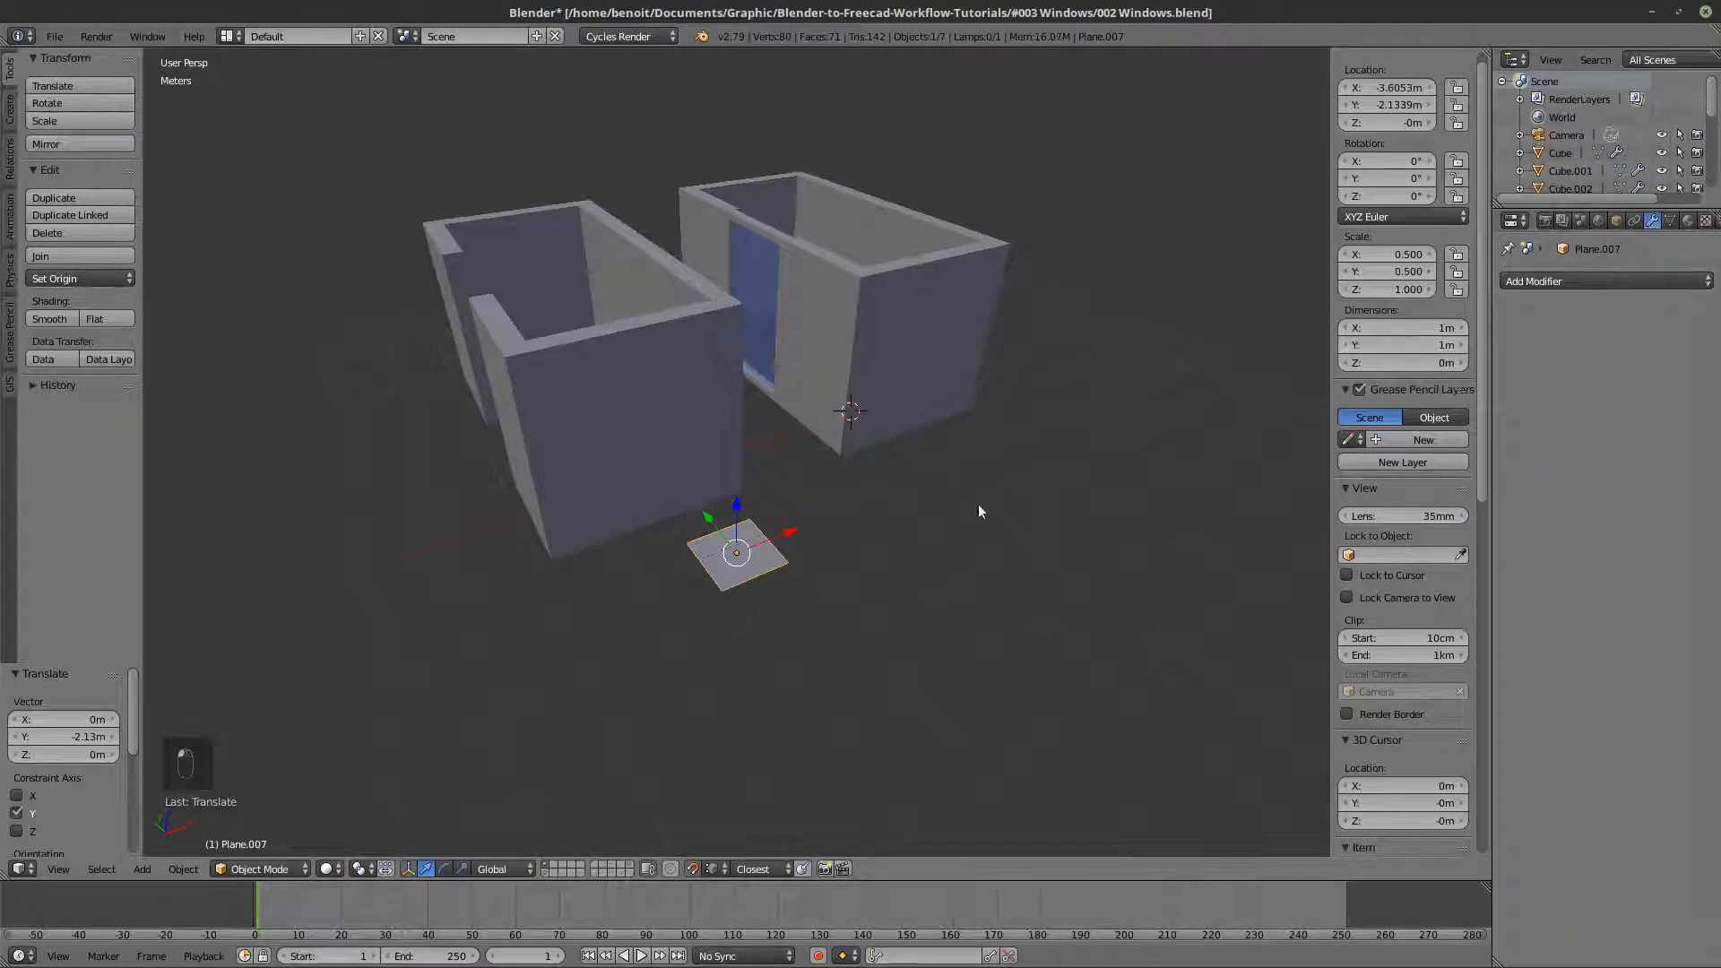
- Set the snap target to Center and snap the plane to the base of the walls copy's end wall at its middle cut
scroll(698, 443, up, 2)
key(z)
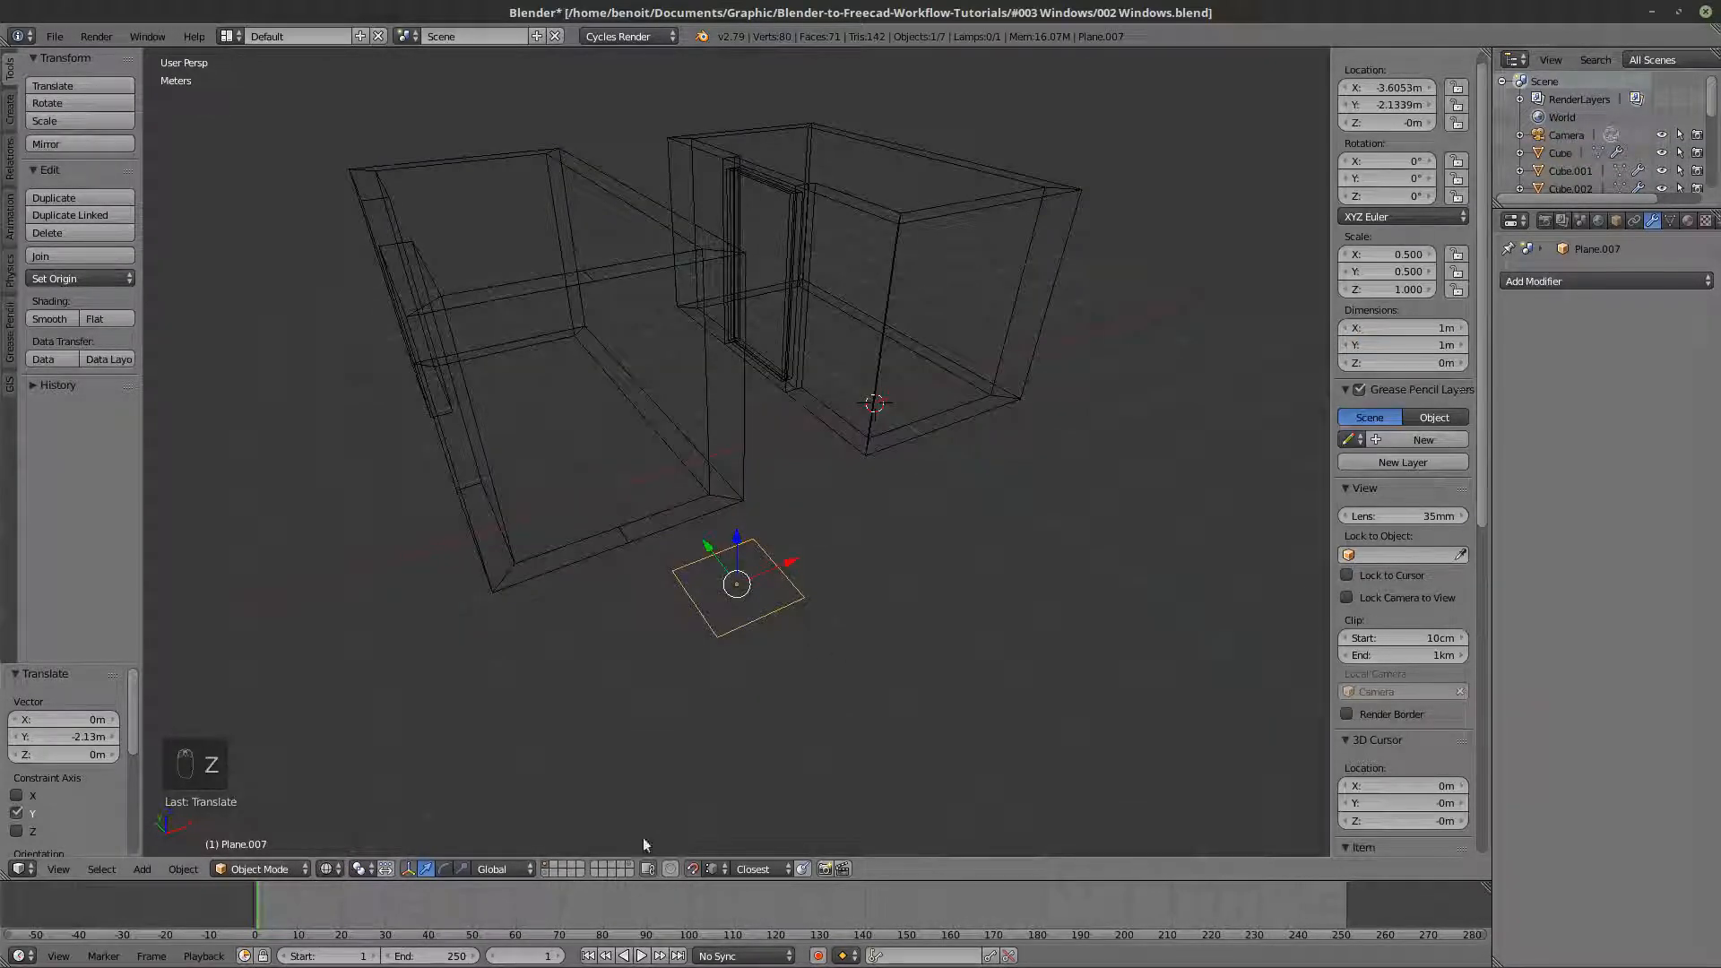
click(753, 867)
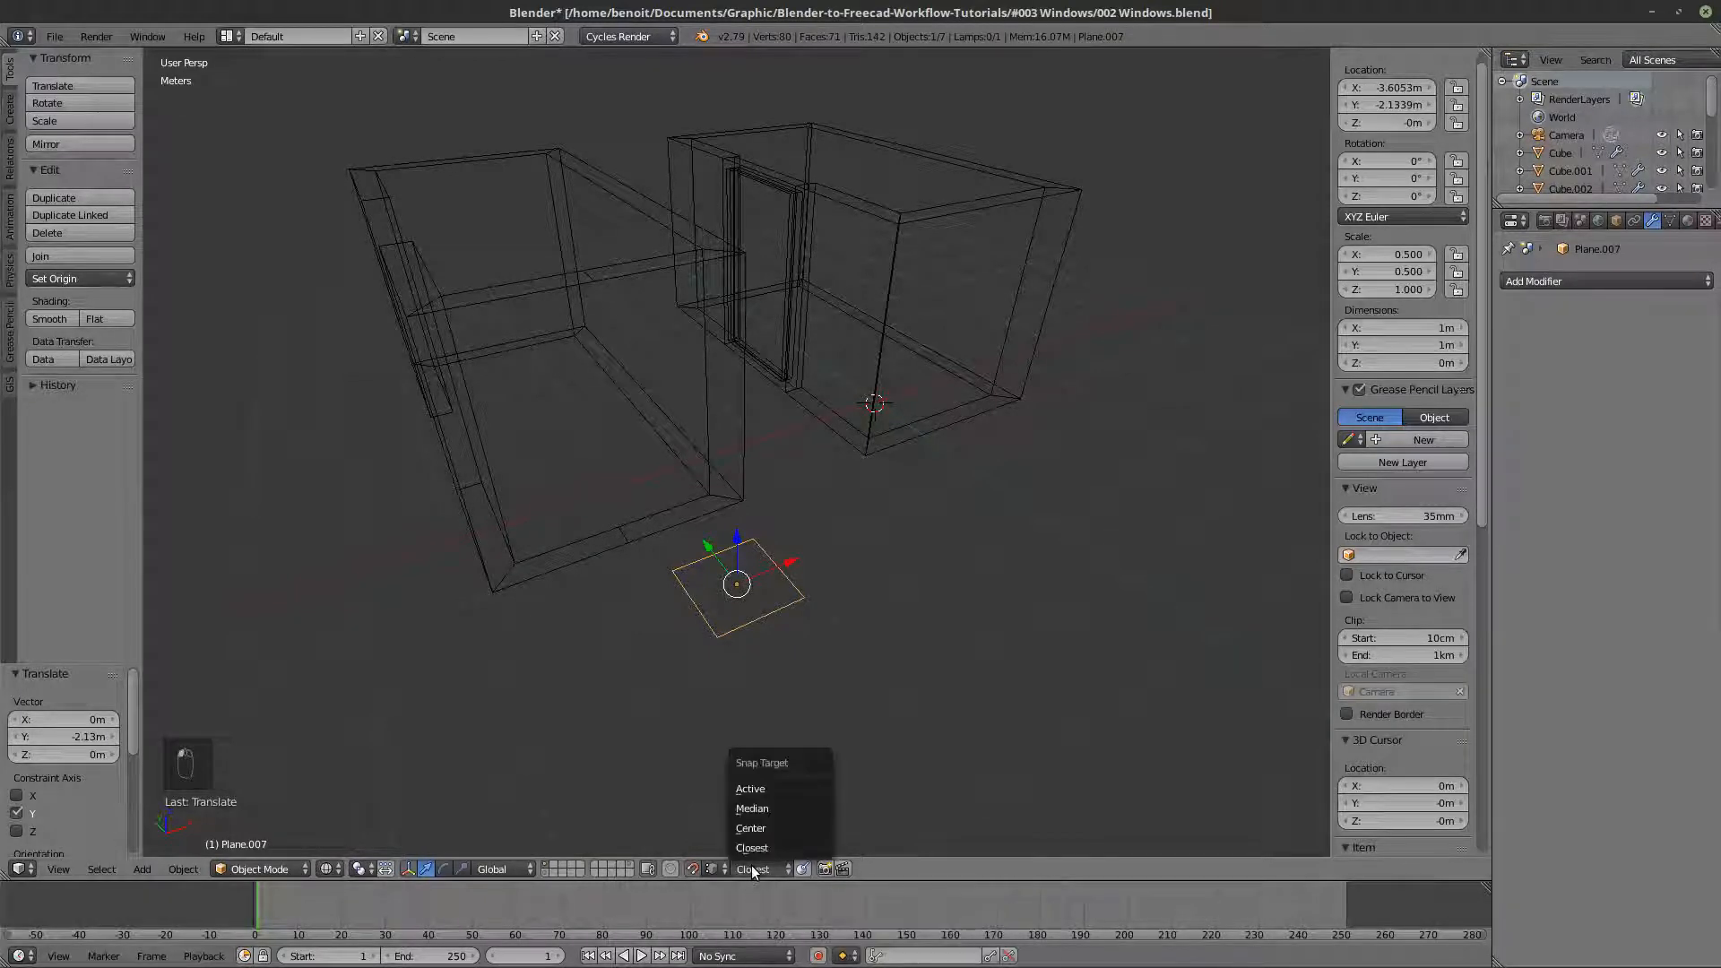
click(766, 828)
key(z)
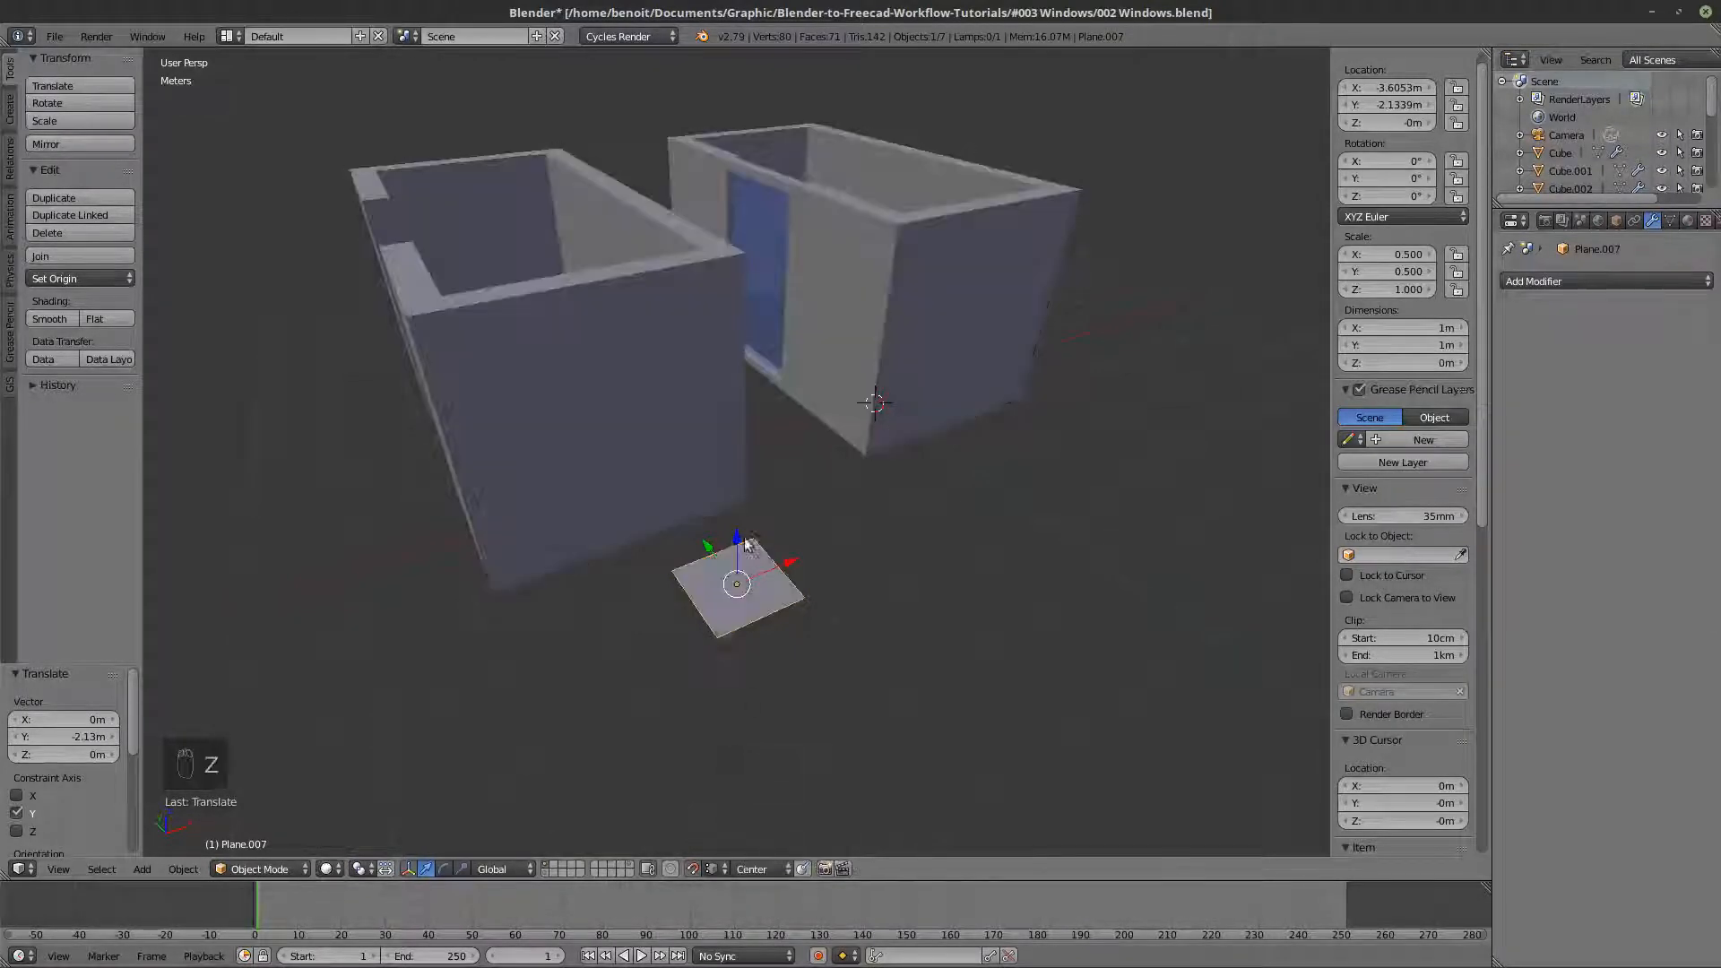
key(z)
key(z)
key(z)
key(z)
drag(786, 567, 632, 543)
key(z)
key(z)
key(z)
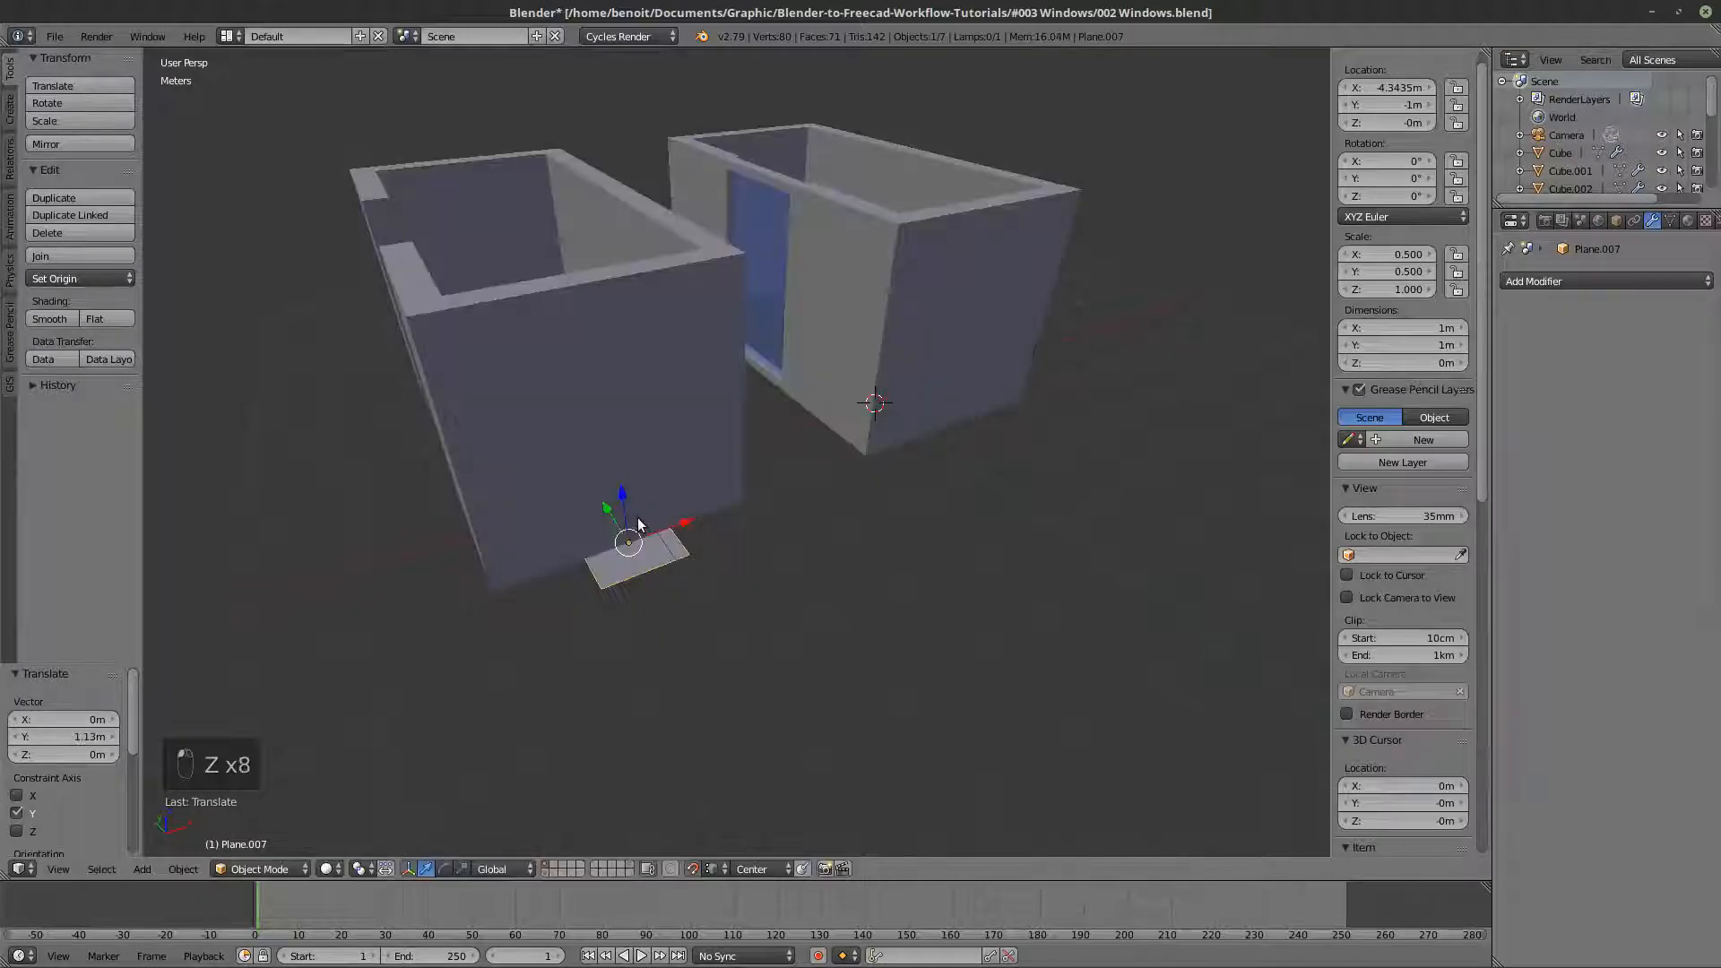
- In Edit Mode of the walls copy, snap the end wall's vertical cut 50 cm along X to the plane's edge
scroll(622, 376, up, 2)
right_click(621, 376)
key(Tab)
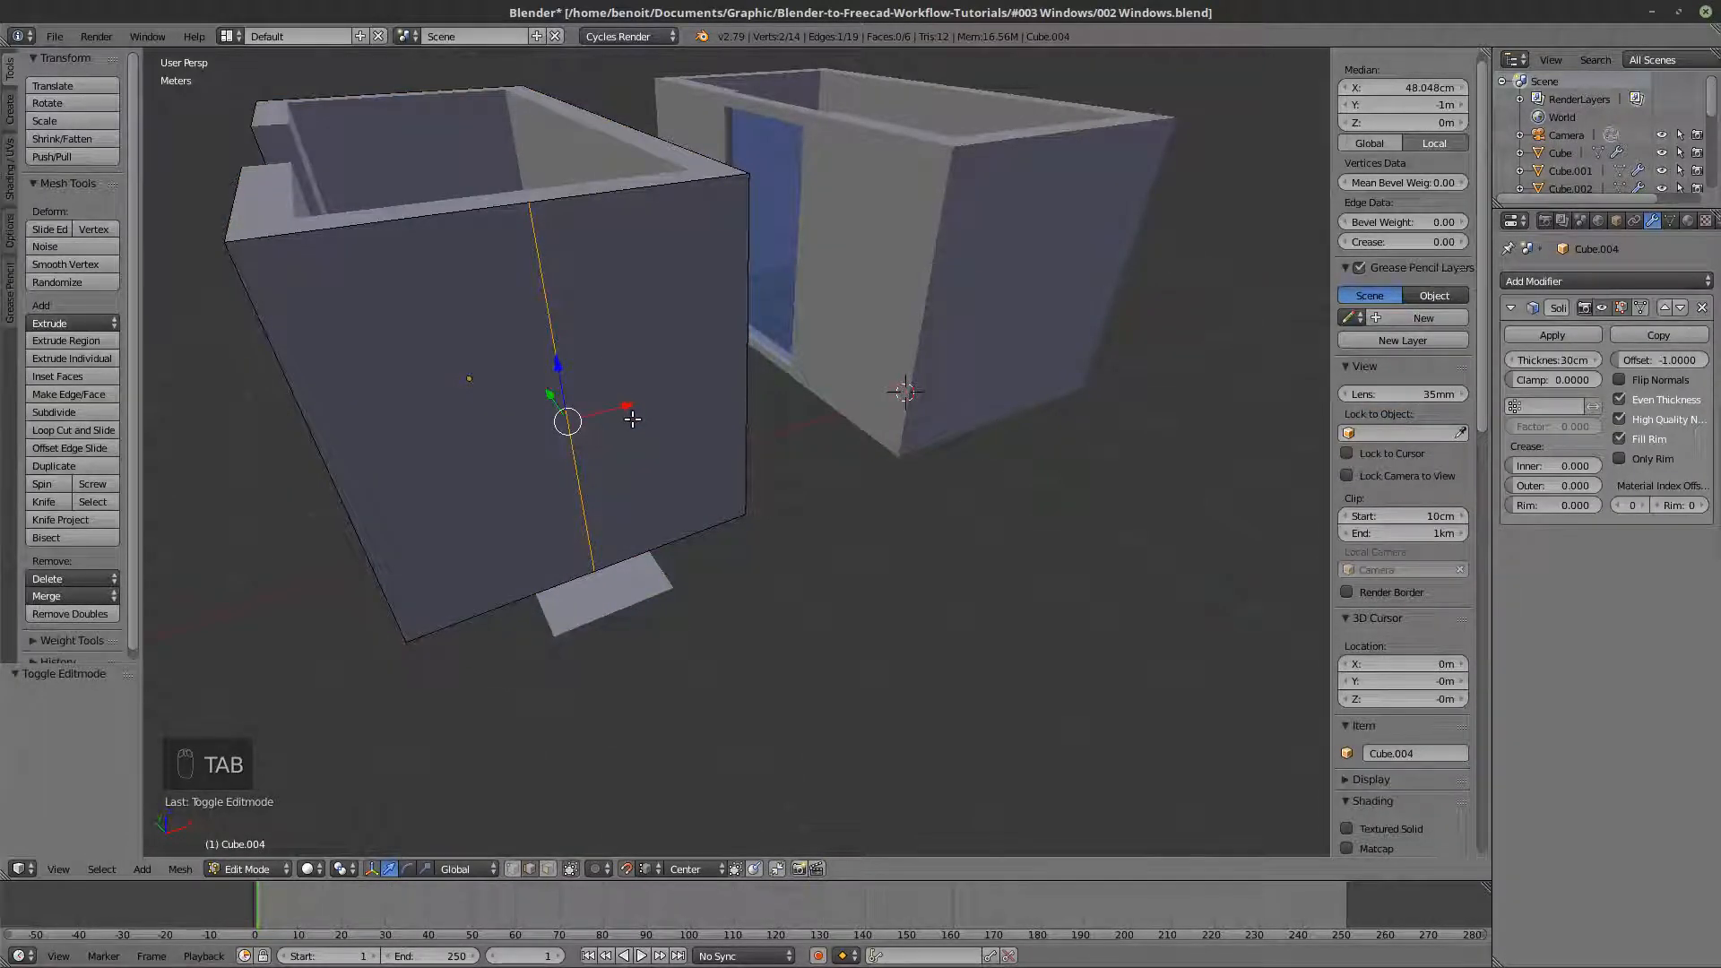
drag(633, 405, 664, 588)
- Add a second, unslid vertical loop cut on the end wall, in line with the plane's opposite edge
key(ctrl+r)
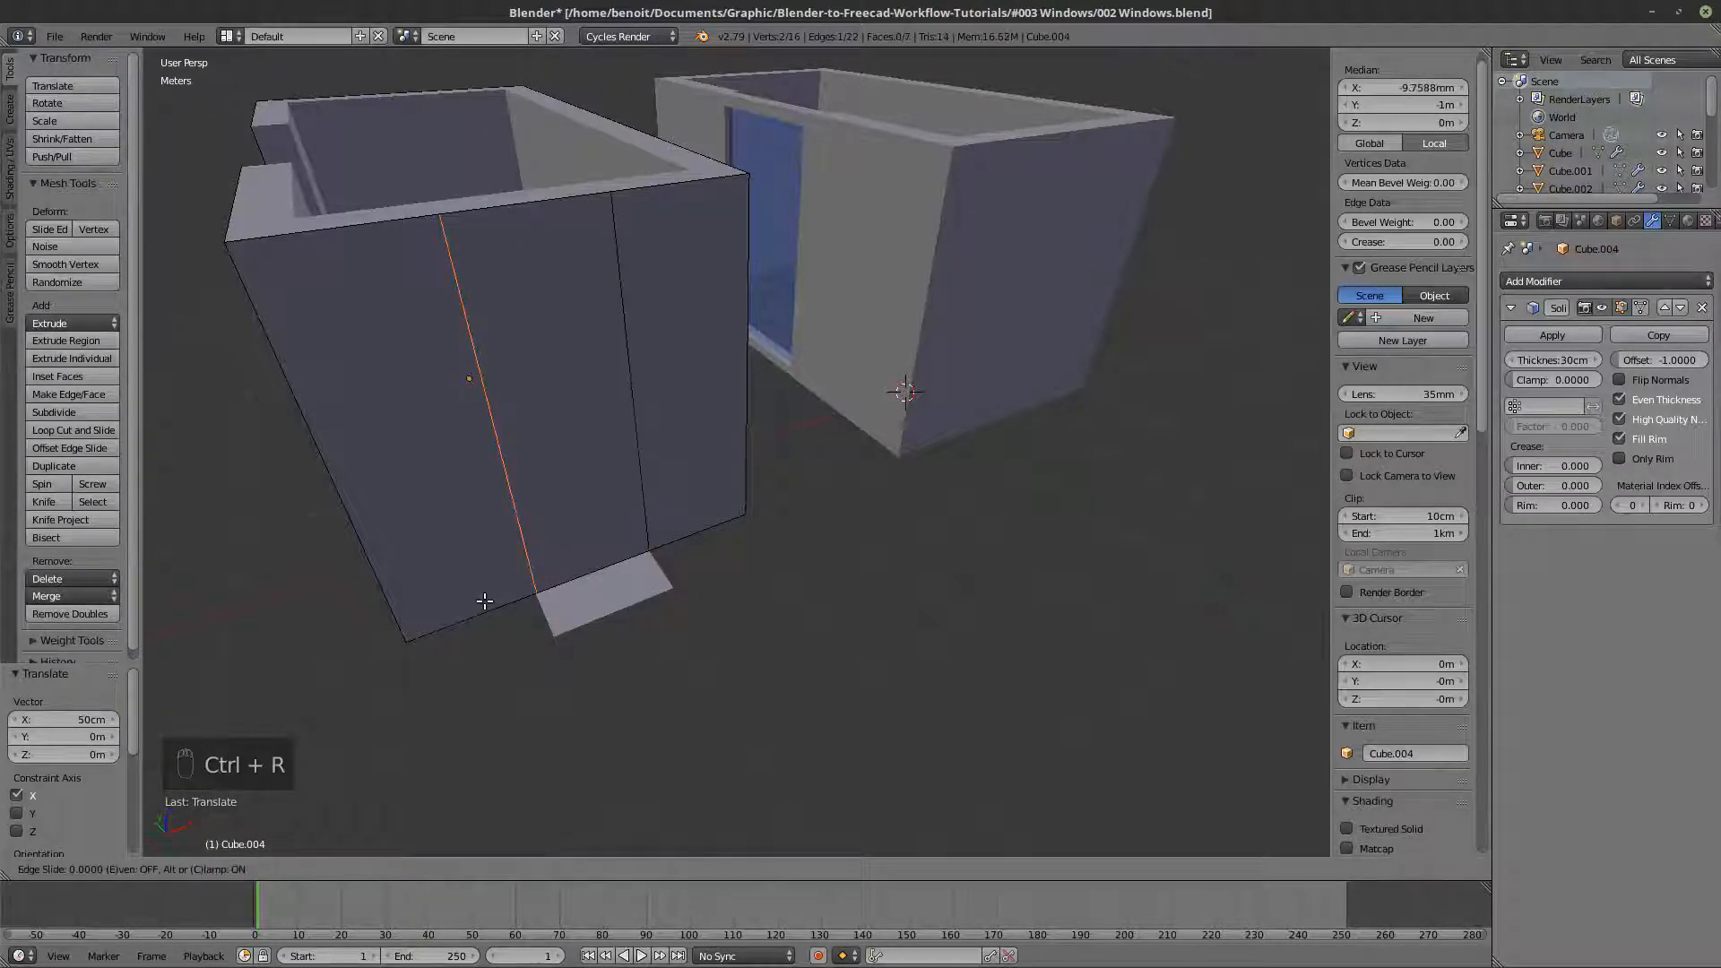
click(485, 603)
right_click(502, 574)
- Add a horizontal loop cut around the walls copy and snap it -1.5 m along Z to the base of the walls
key(ctrl+r)
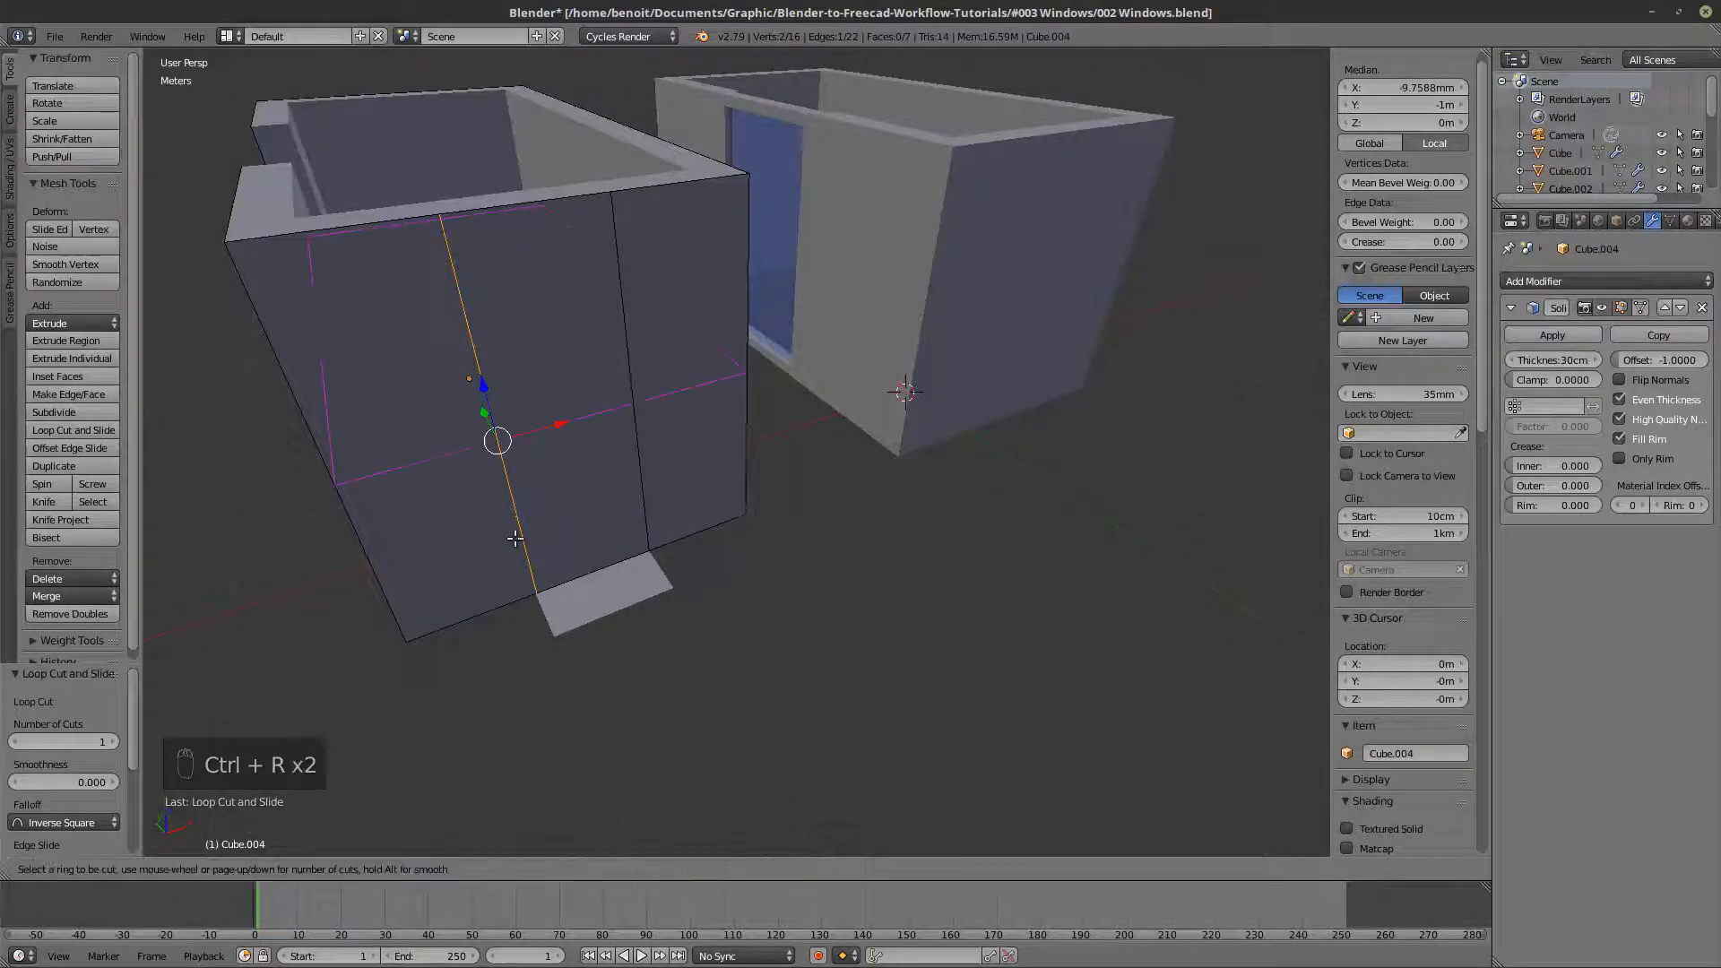
click(340, 446)
right_click(340, 445)
middle_drag(340, 445, 571, 464)
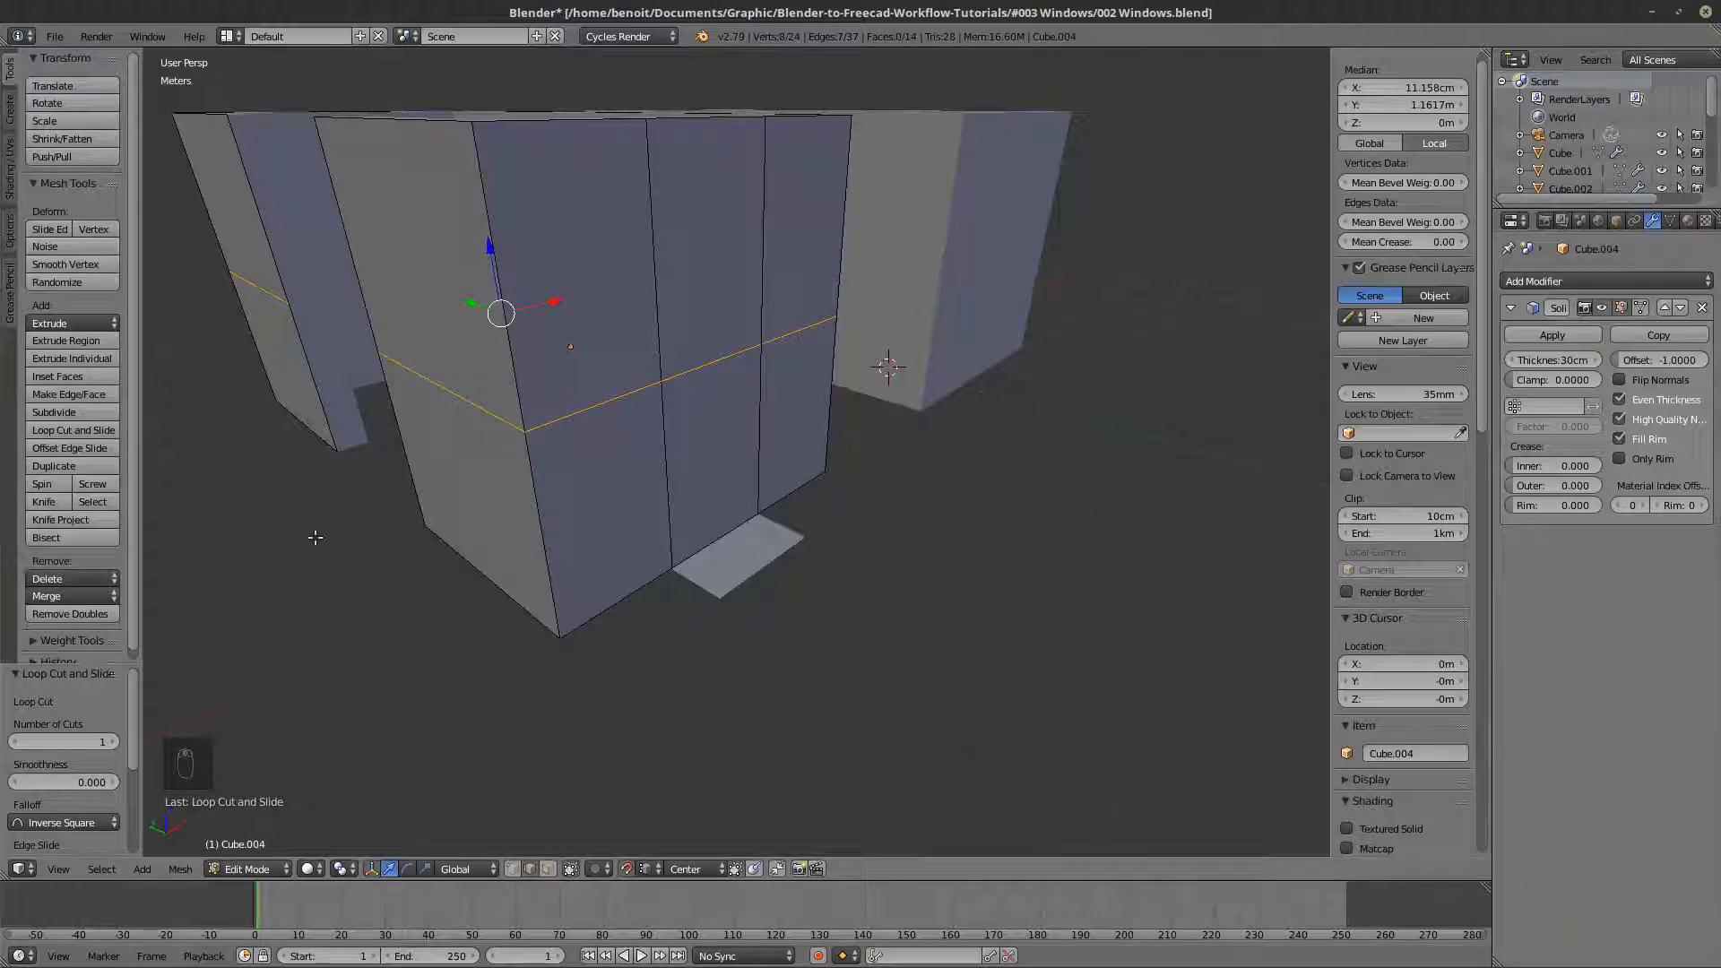
drag(489, 250, 560, 627)
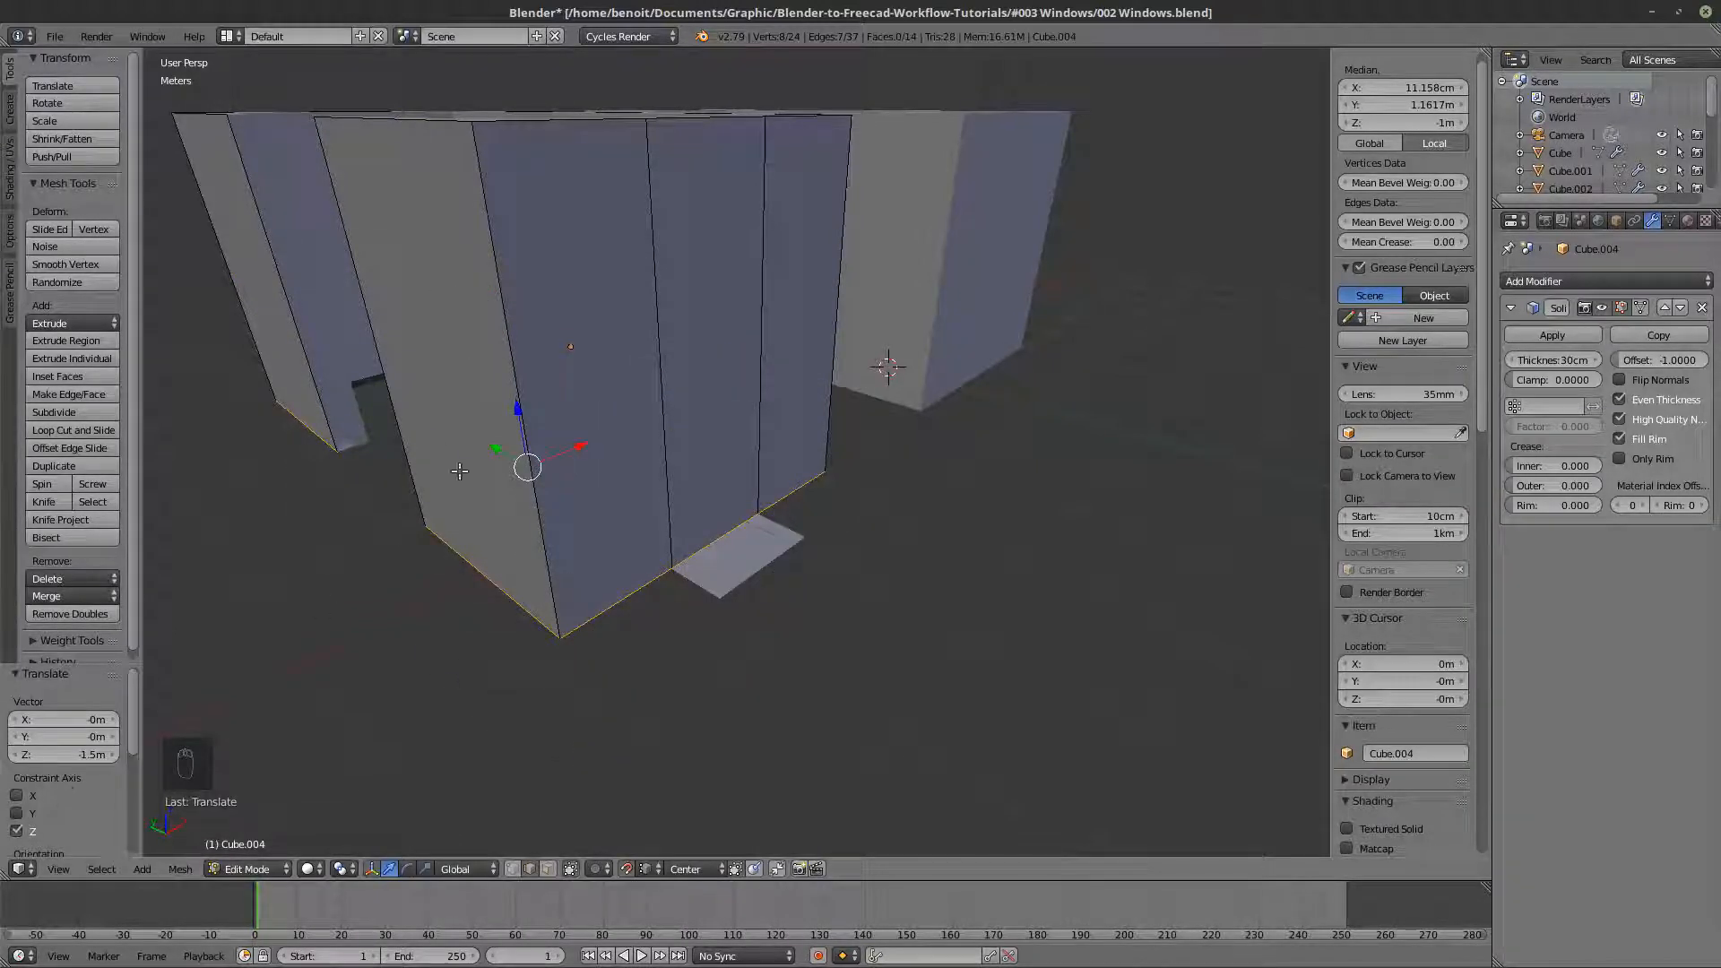
- Raise the horizontal cut 1 m along Z from the base of the walls
drag(520, 413, 482, 349)
click(82, 751)
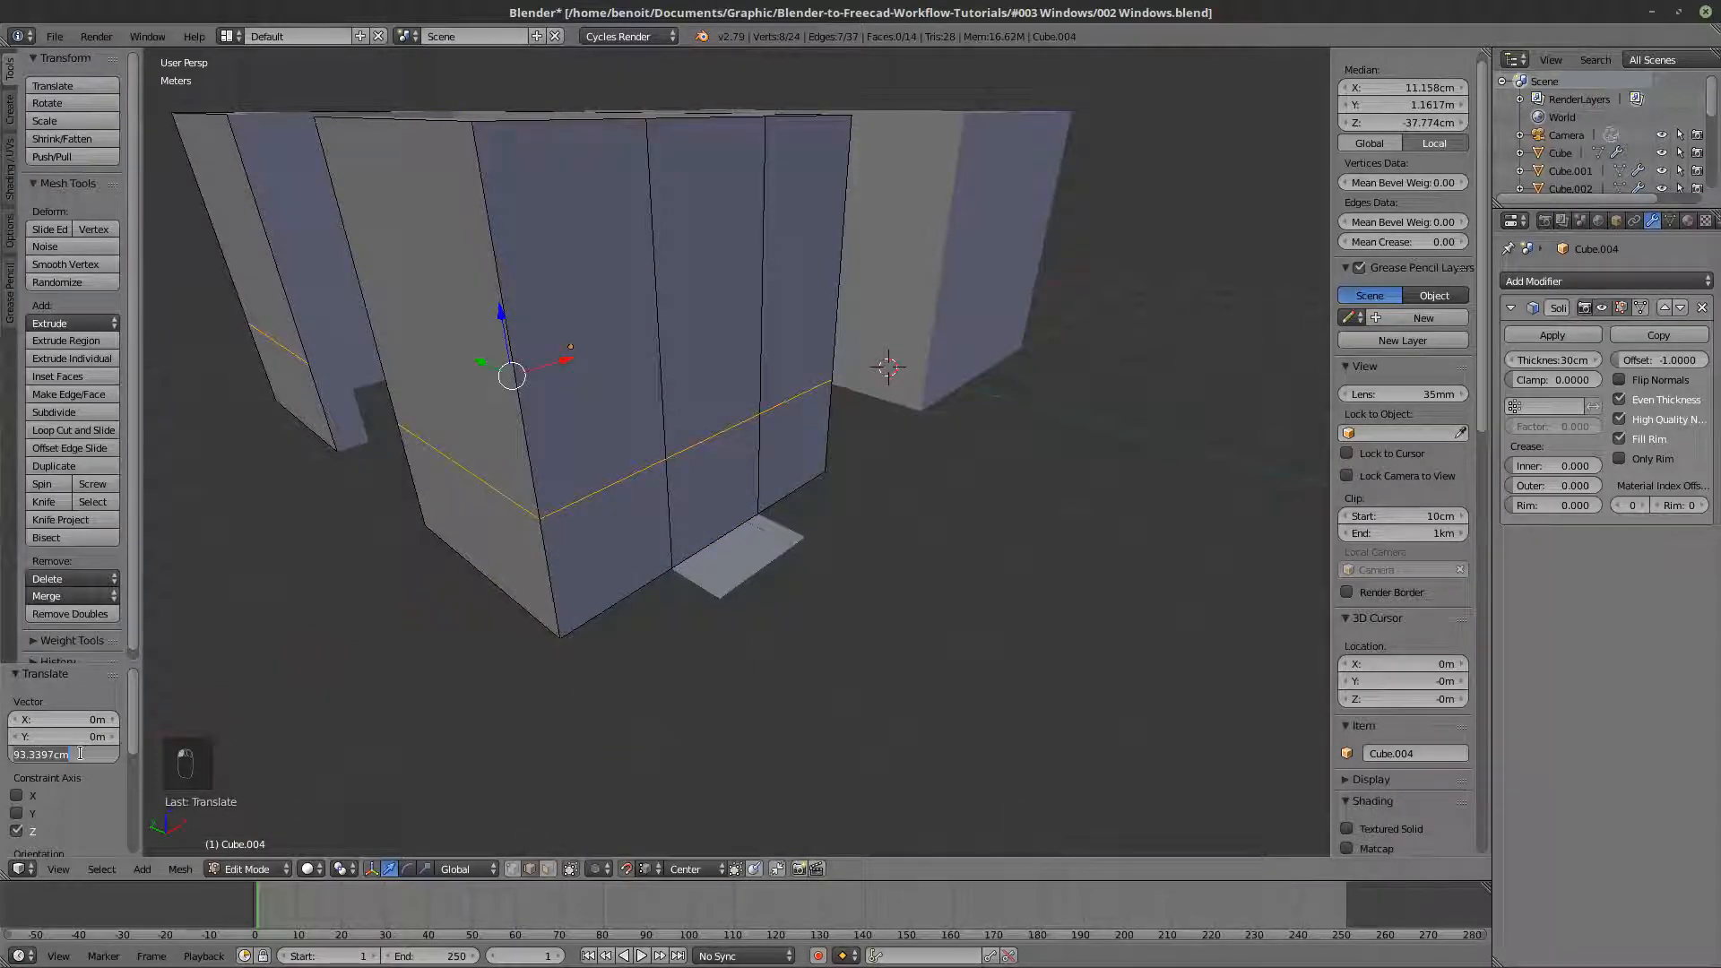
text(1)
key(Return)
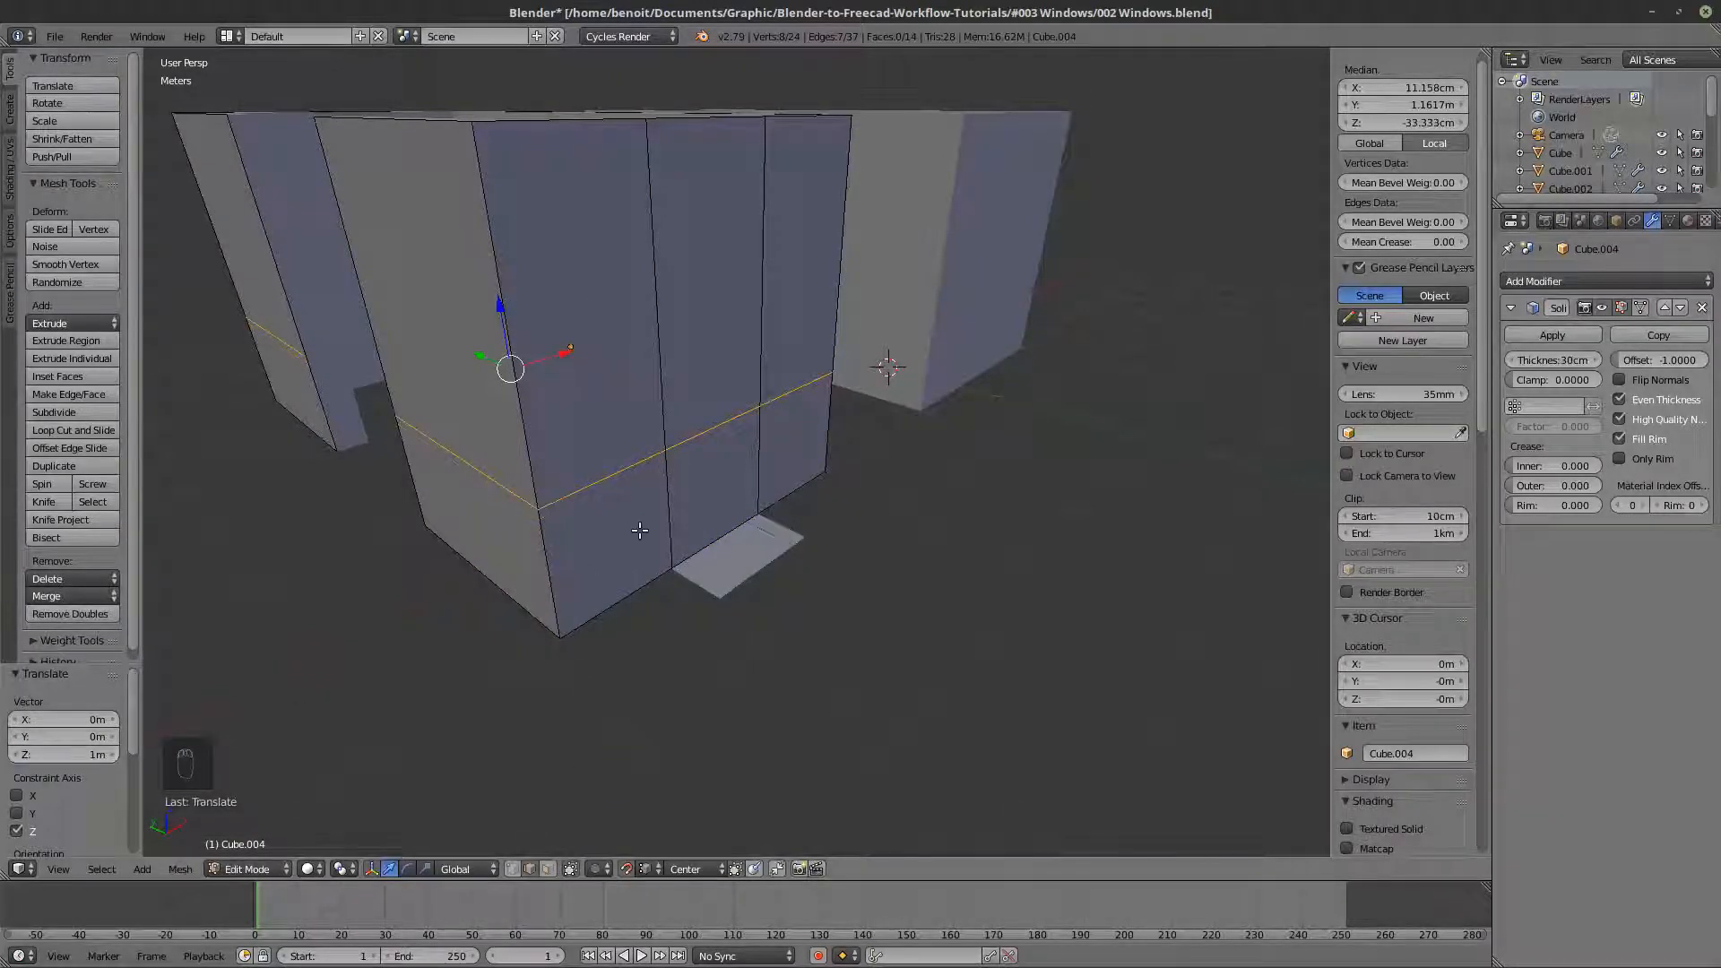
- Add a second horizontal loop cut centred between the raised cut and the top of the walls
key(ctrl+r)
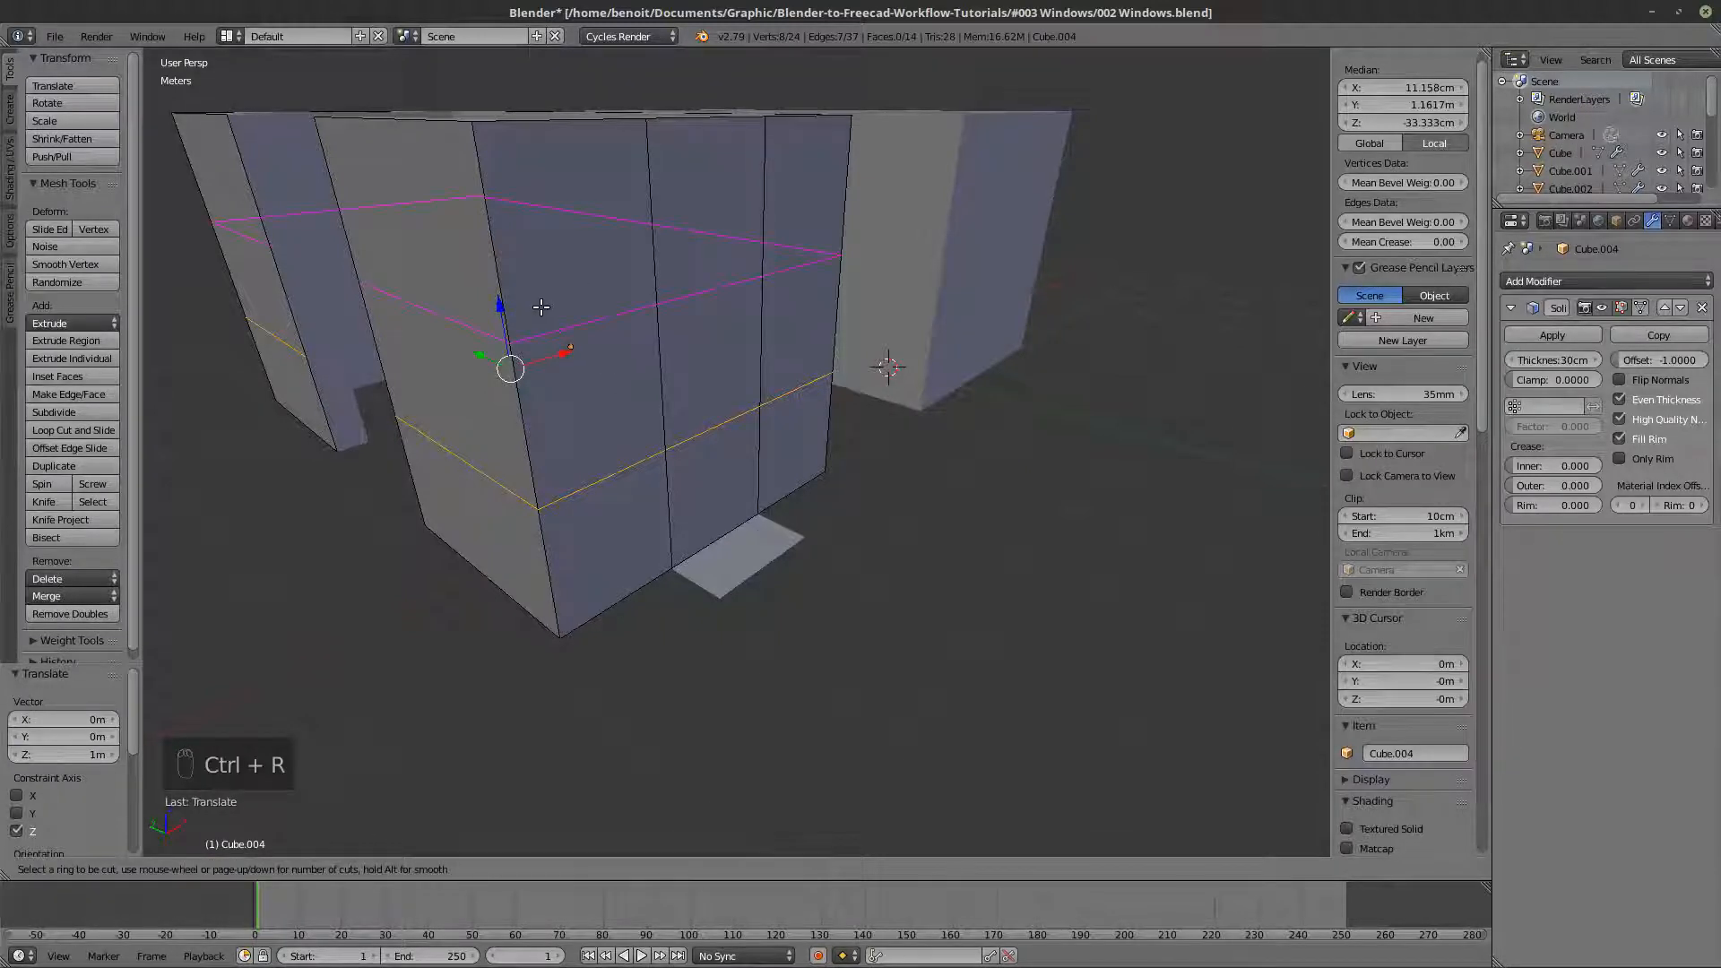
click(543, 305)
right_click(584, 400)
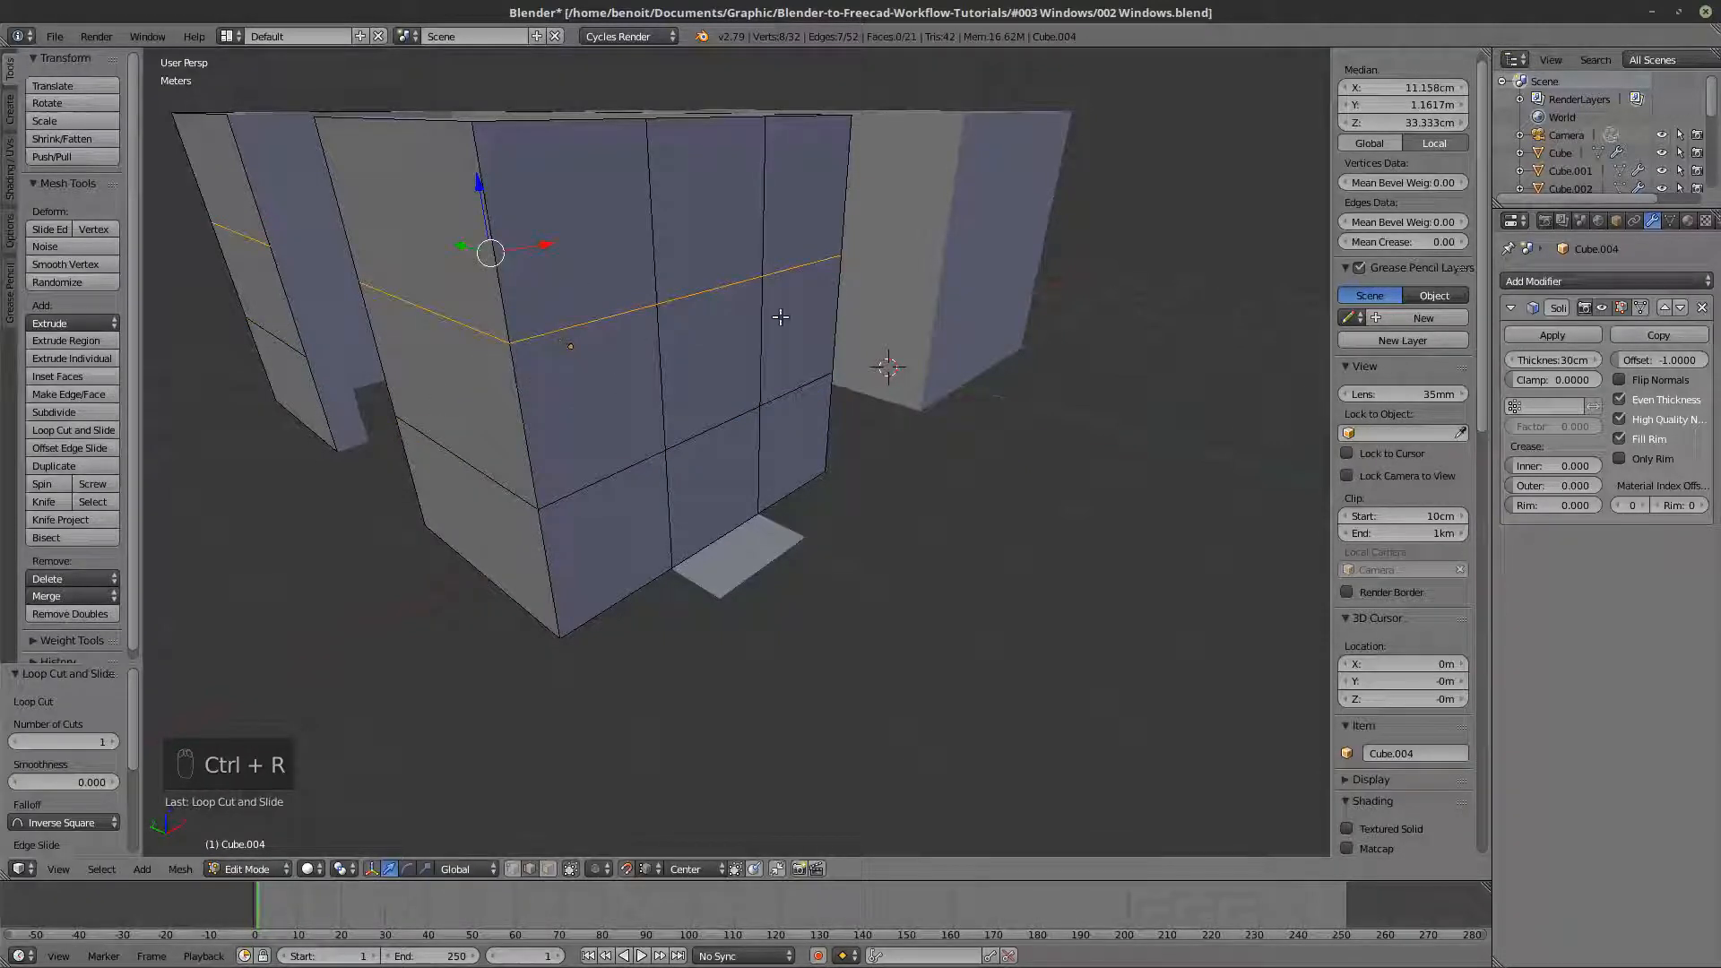
- In face select mode, delete the central face of the end wall to open a window hole
middle_drag(740, 296, 315, 776)
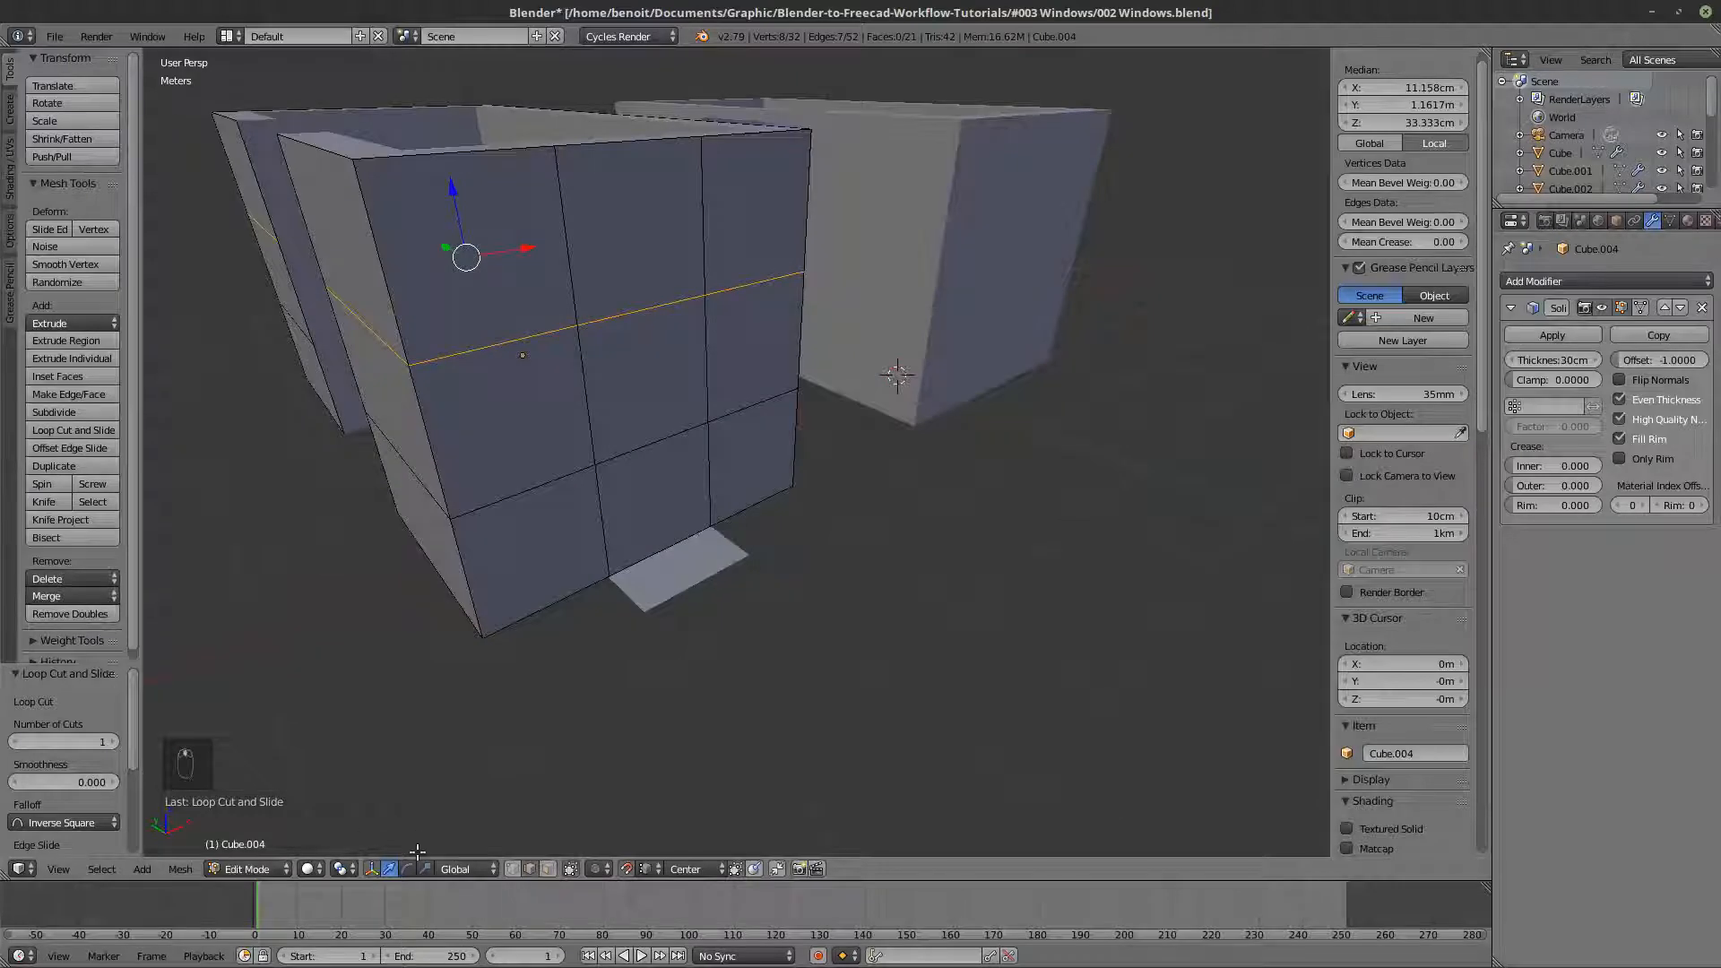
click(547, 869)
right_click(650, 379)
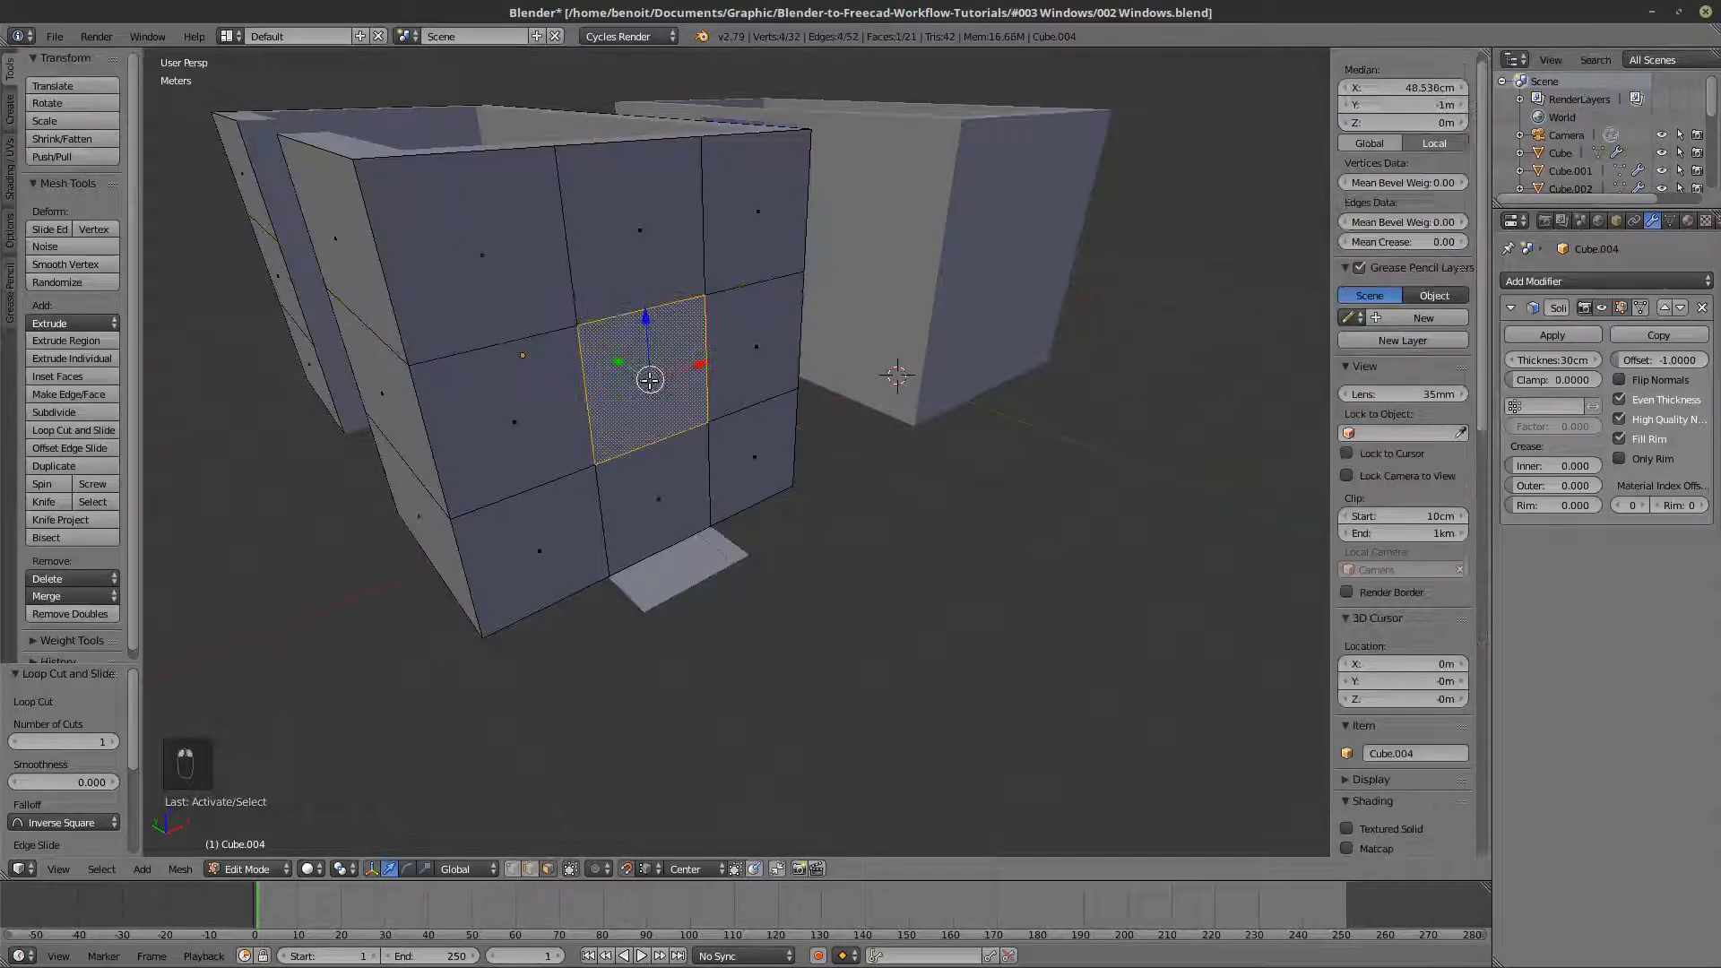
middle_drag(650, 379, 648, 430)
key(Tab)
key(Tab)
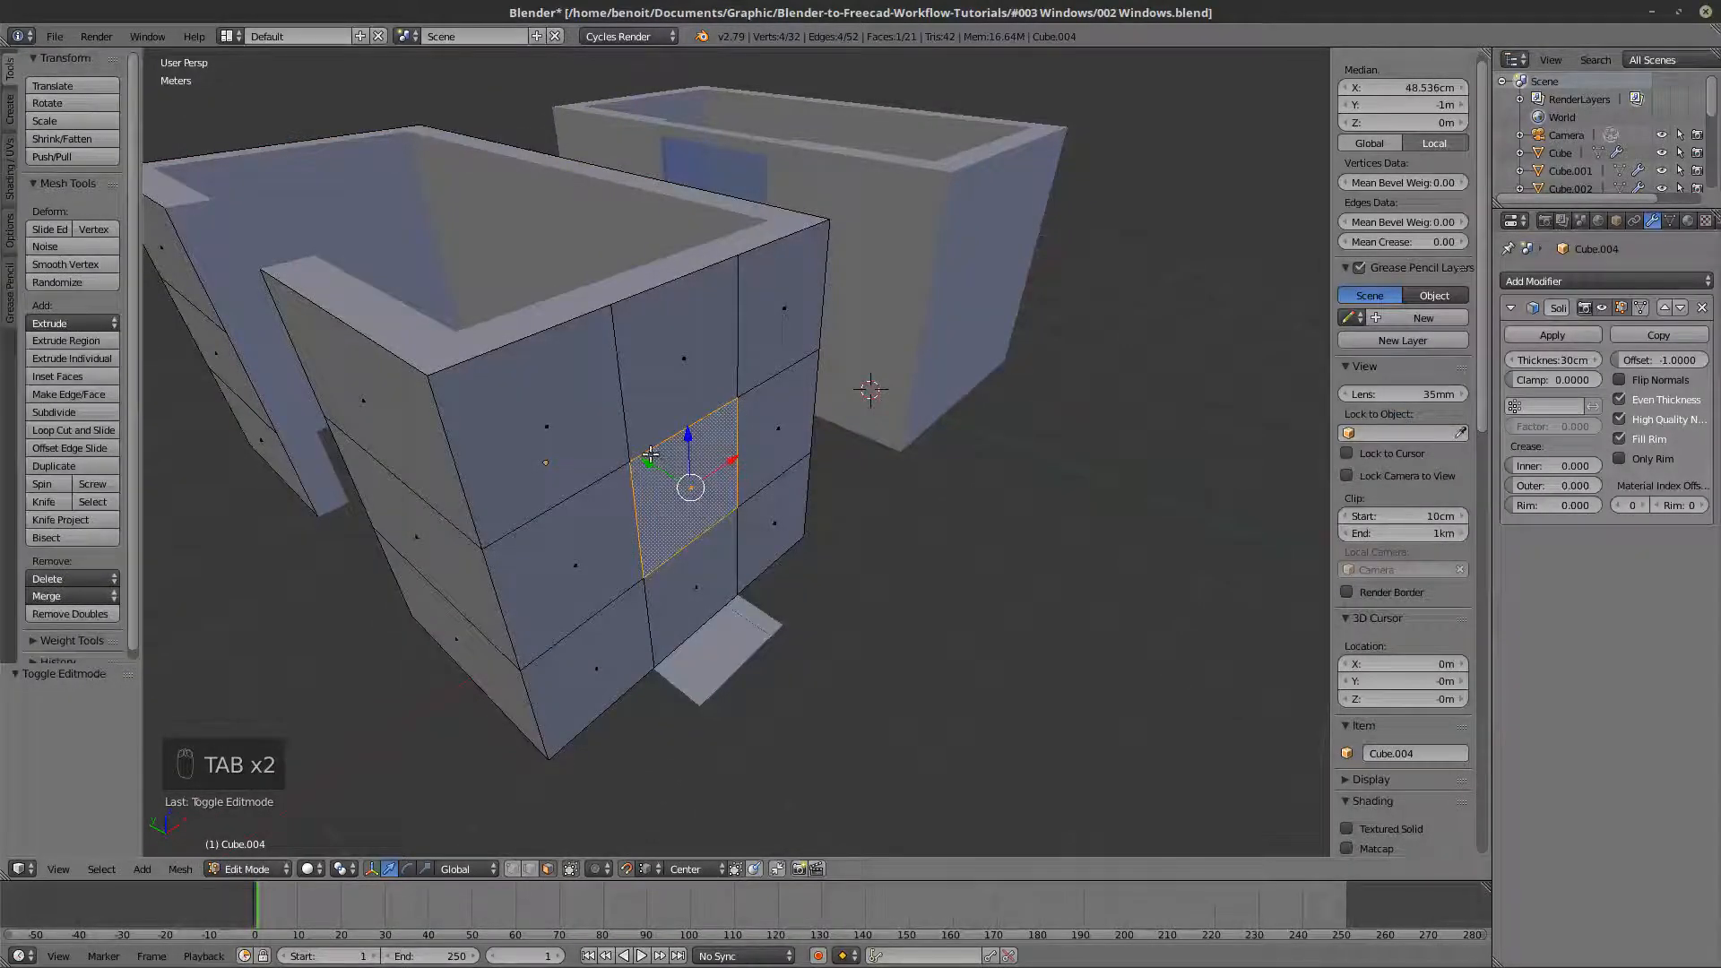
key(x)
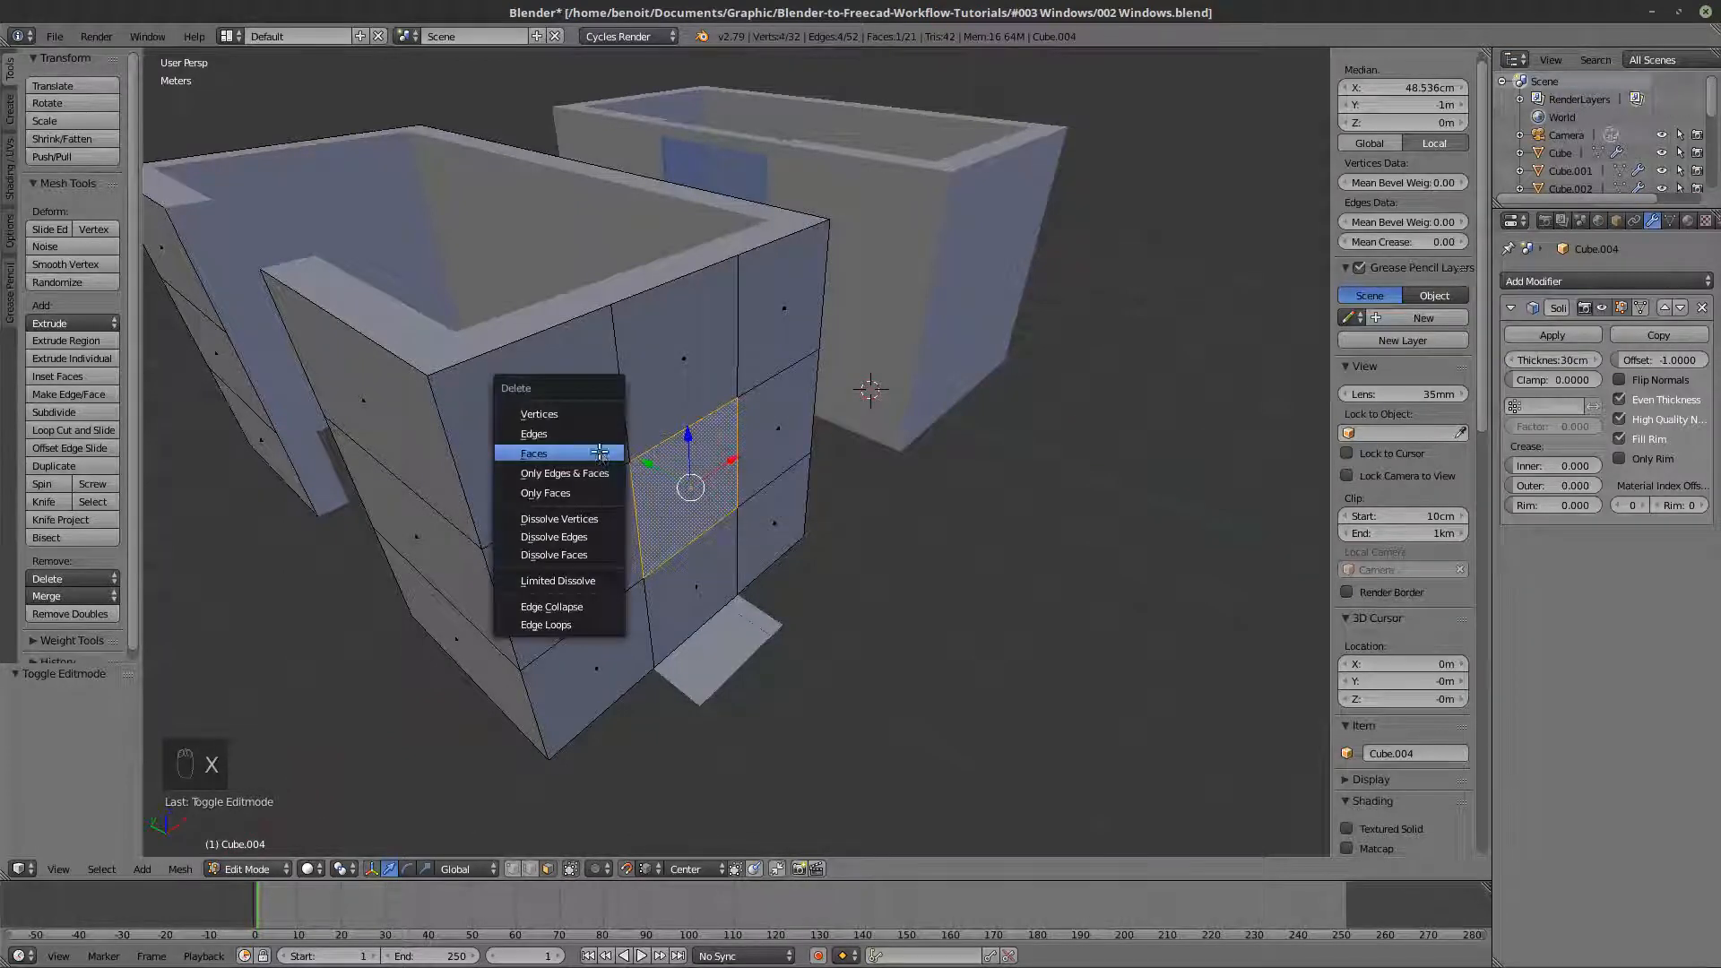
click(599, 453)
- Return to Object Mode and apply the Solidify modifier on the walls copy
mouse_move(599, 453)
middle_down()
mouse_move(740, 485)
mouse_move(627, 468)
middle_up()
middle_drag(453, 356, 436, 427)
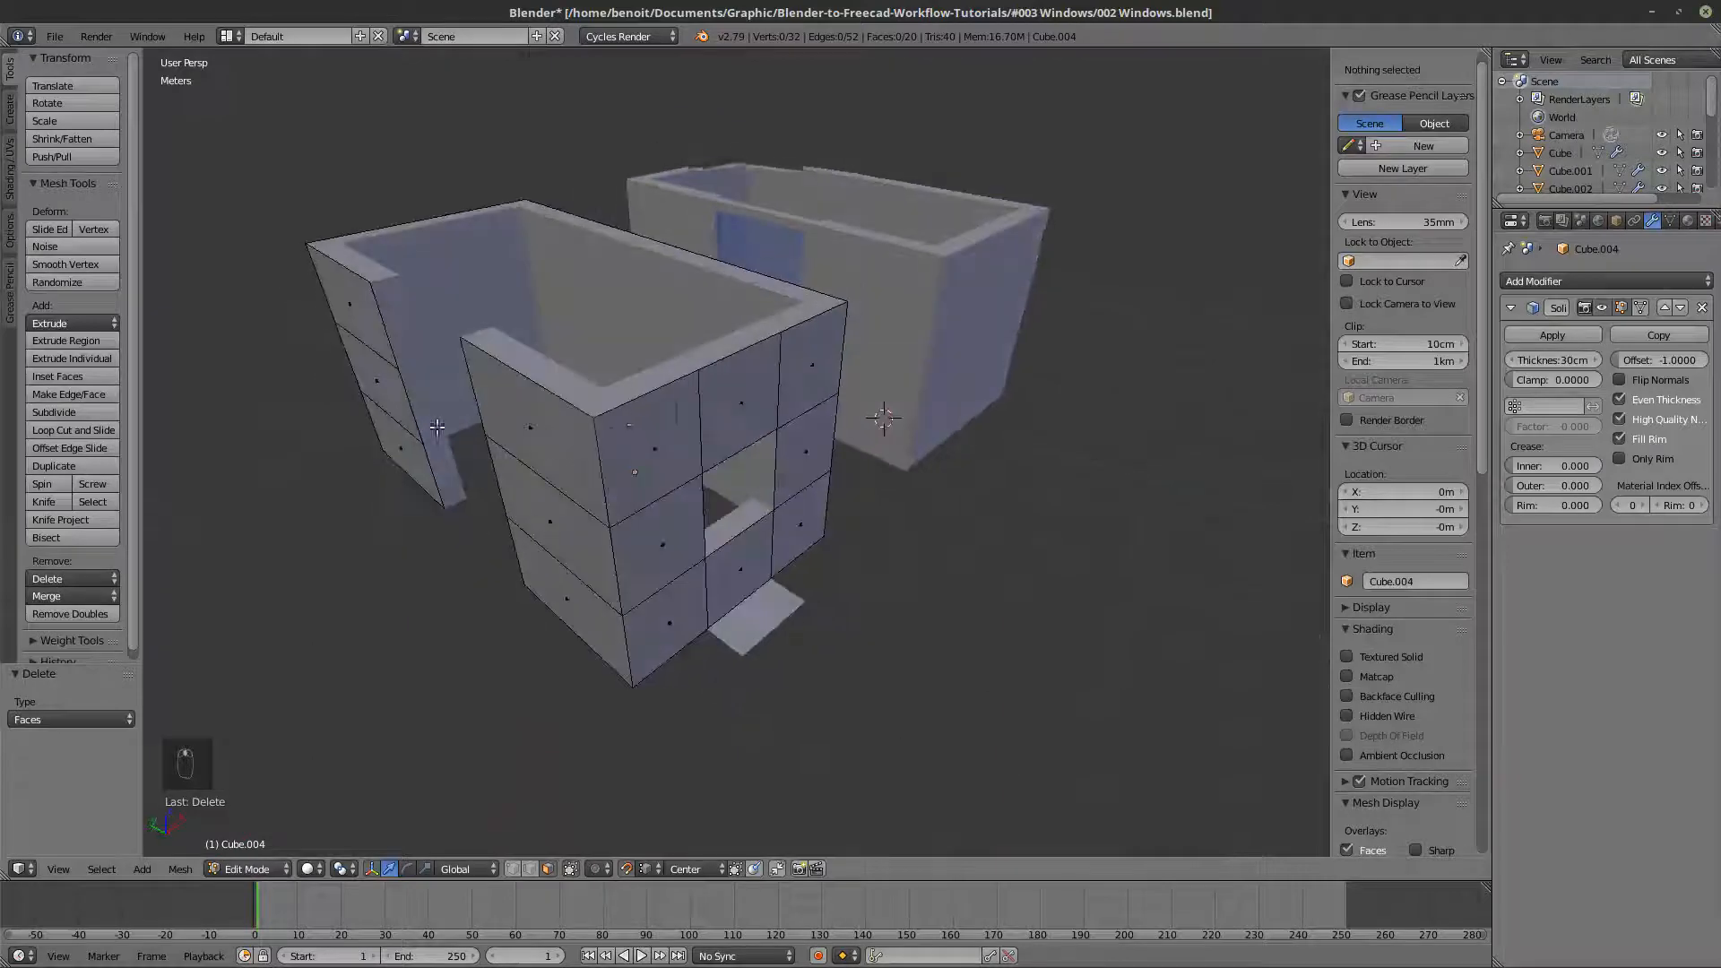
scroll(437, 427, up, 3)
key(Tab)
key(Tab)
key(Tab)
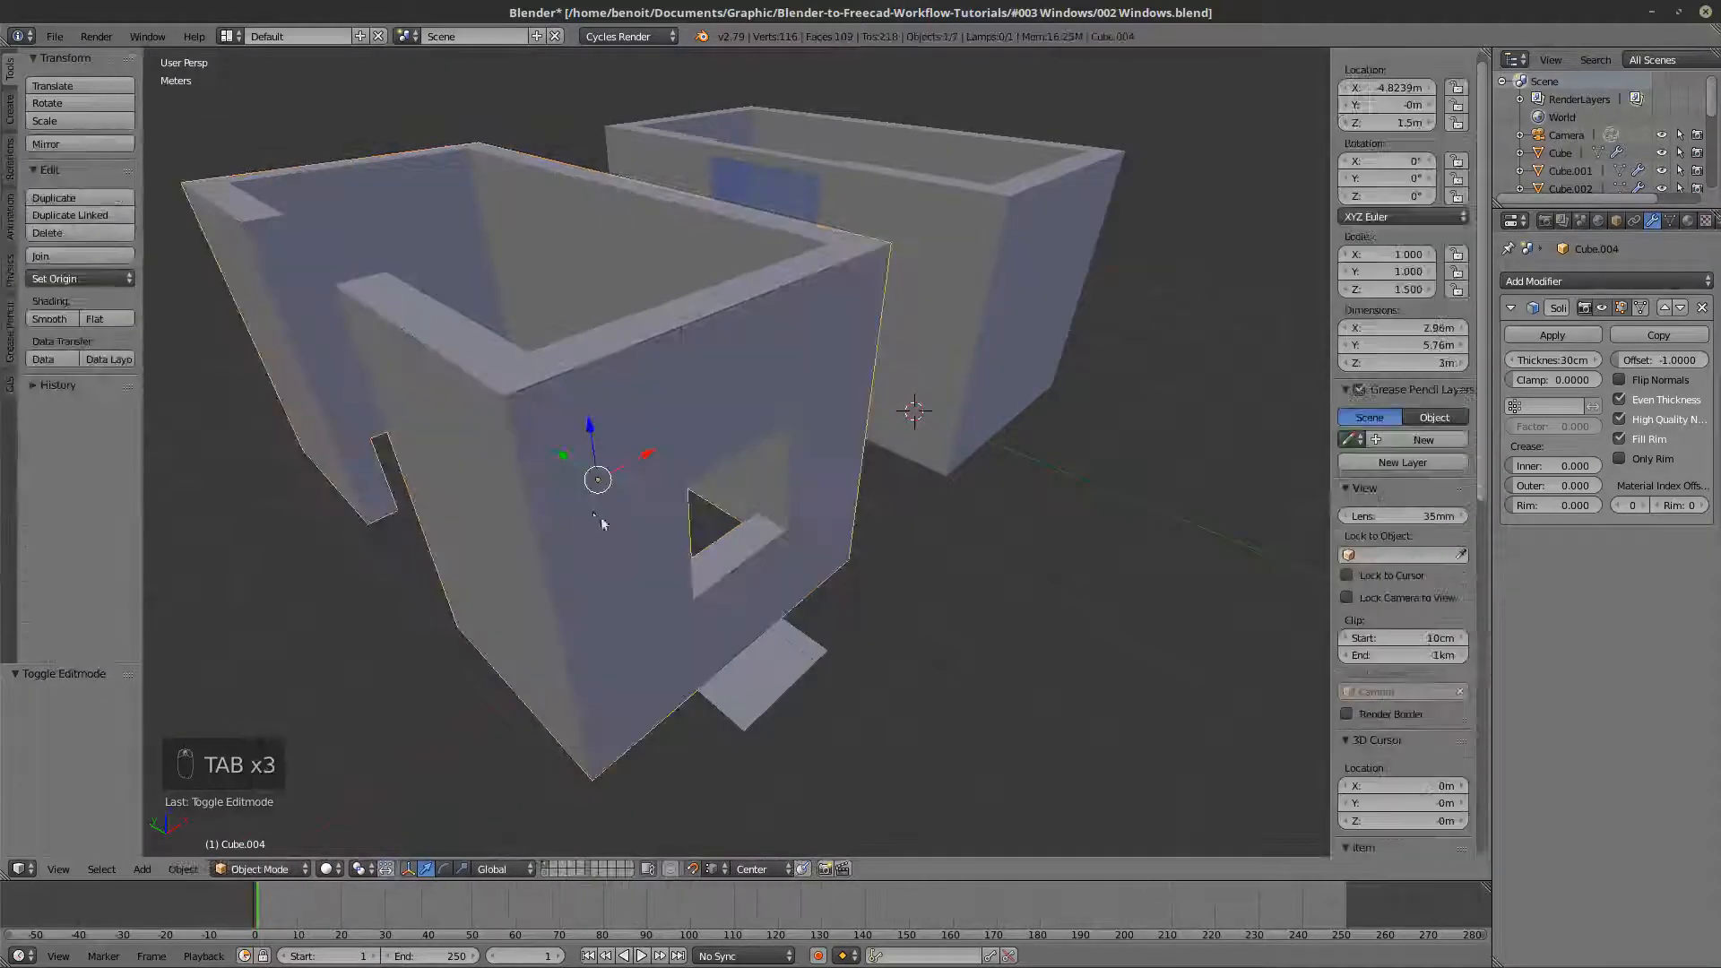
click(1547, 333)
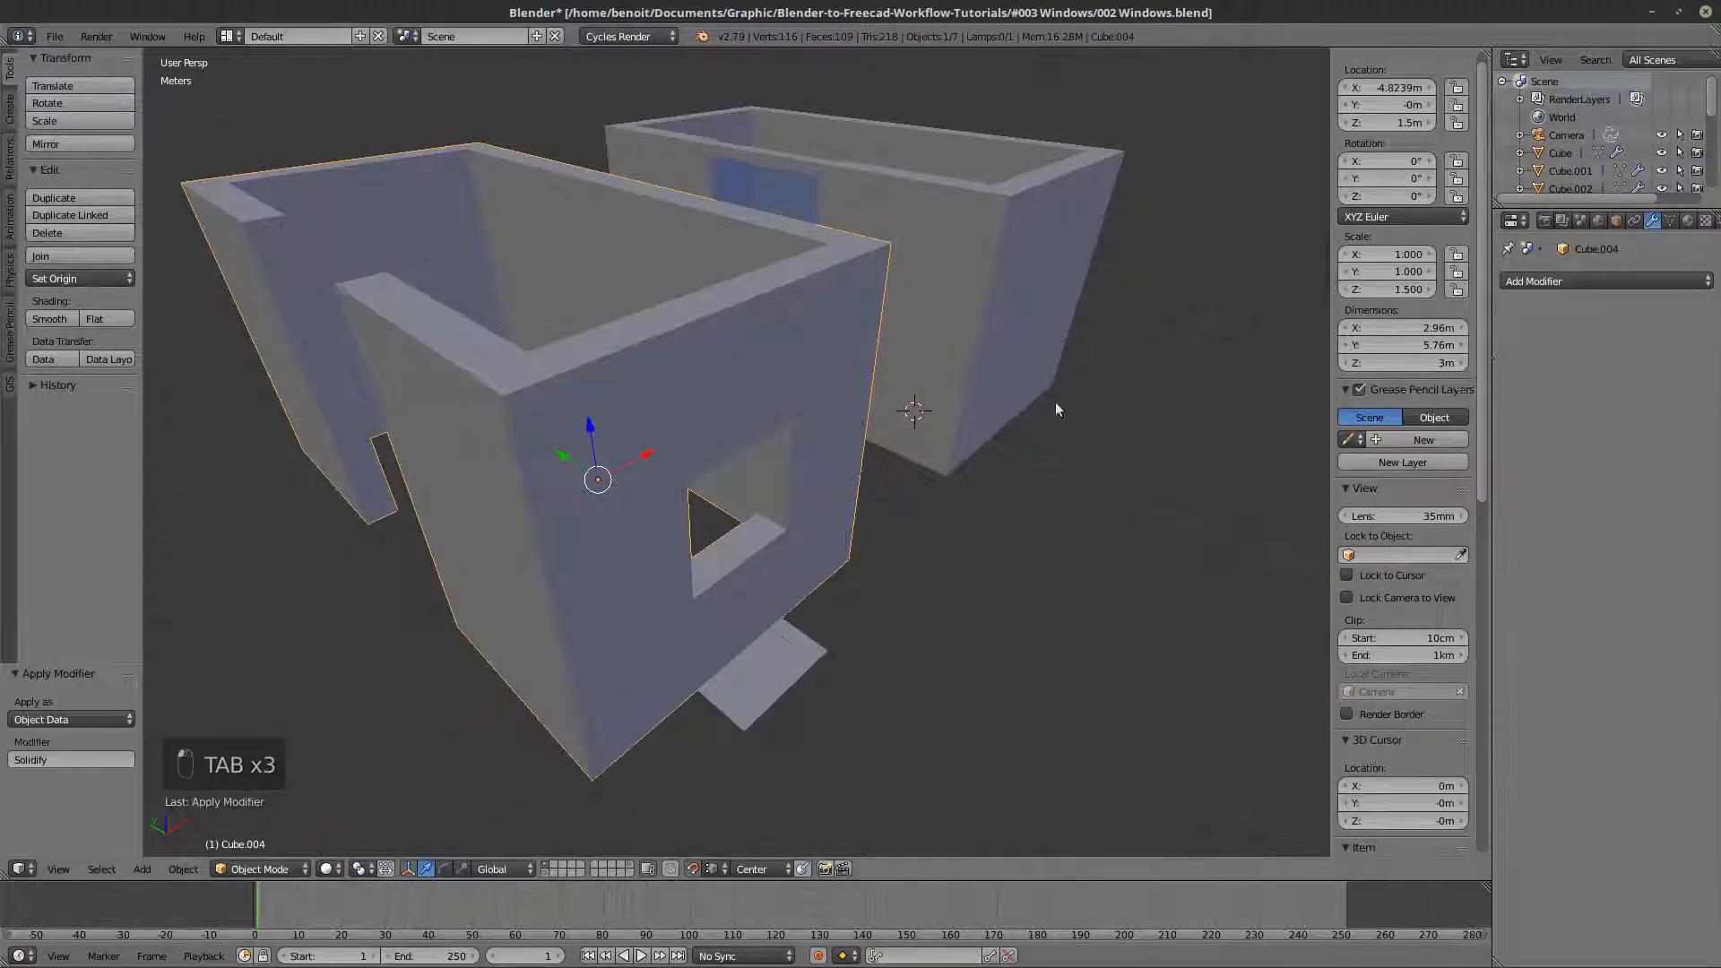
- Duplicate the four inner faces of the window opening in place, separate them into a new object and return to Object Mode
middle_drag(781, 315, 350, 515)
key(Tab)
scroll(724, 463, up, 2)
right_click(731, 408)
shift+right_click(694, 485)
shift+right_click(477, 540)
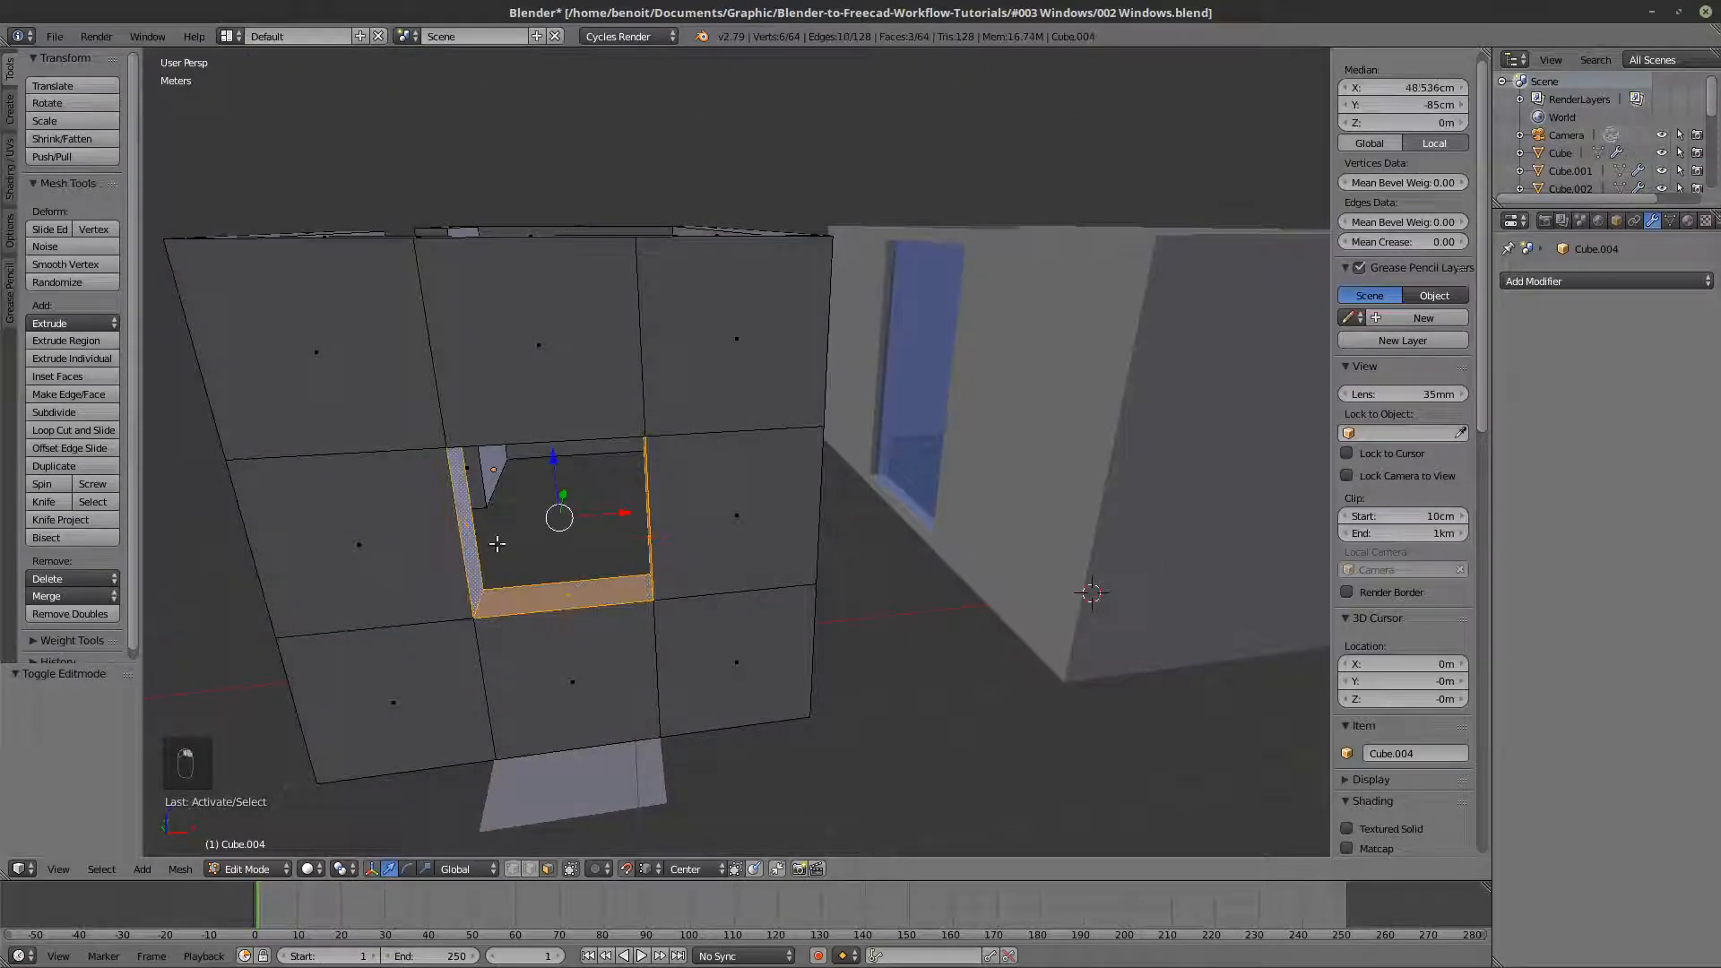
middle_drag(477, 540, 584, 549)
shift+right_click(614, 359)
key(shift+d)
right_click(619, 628)
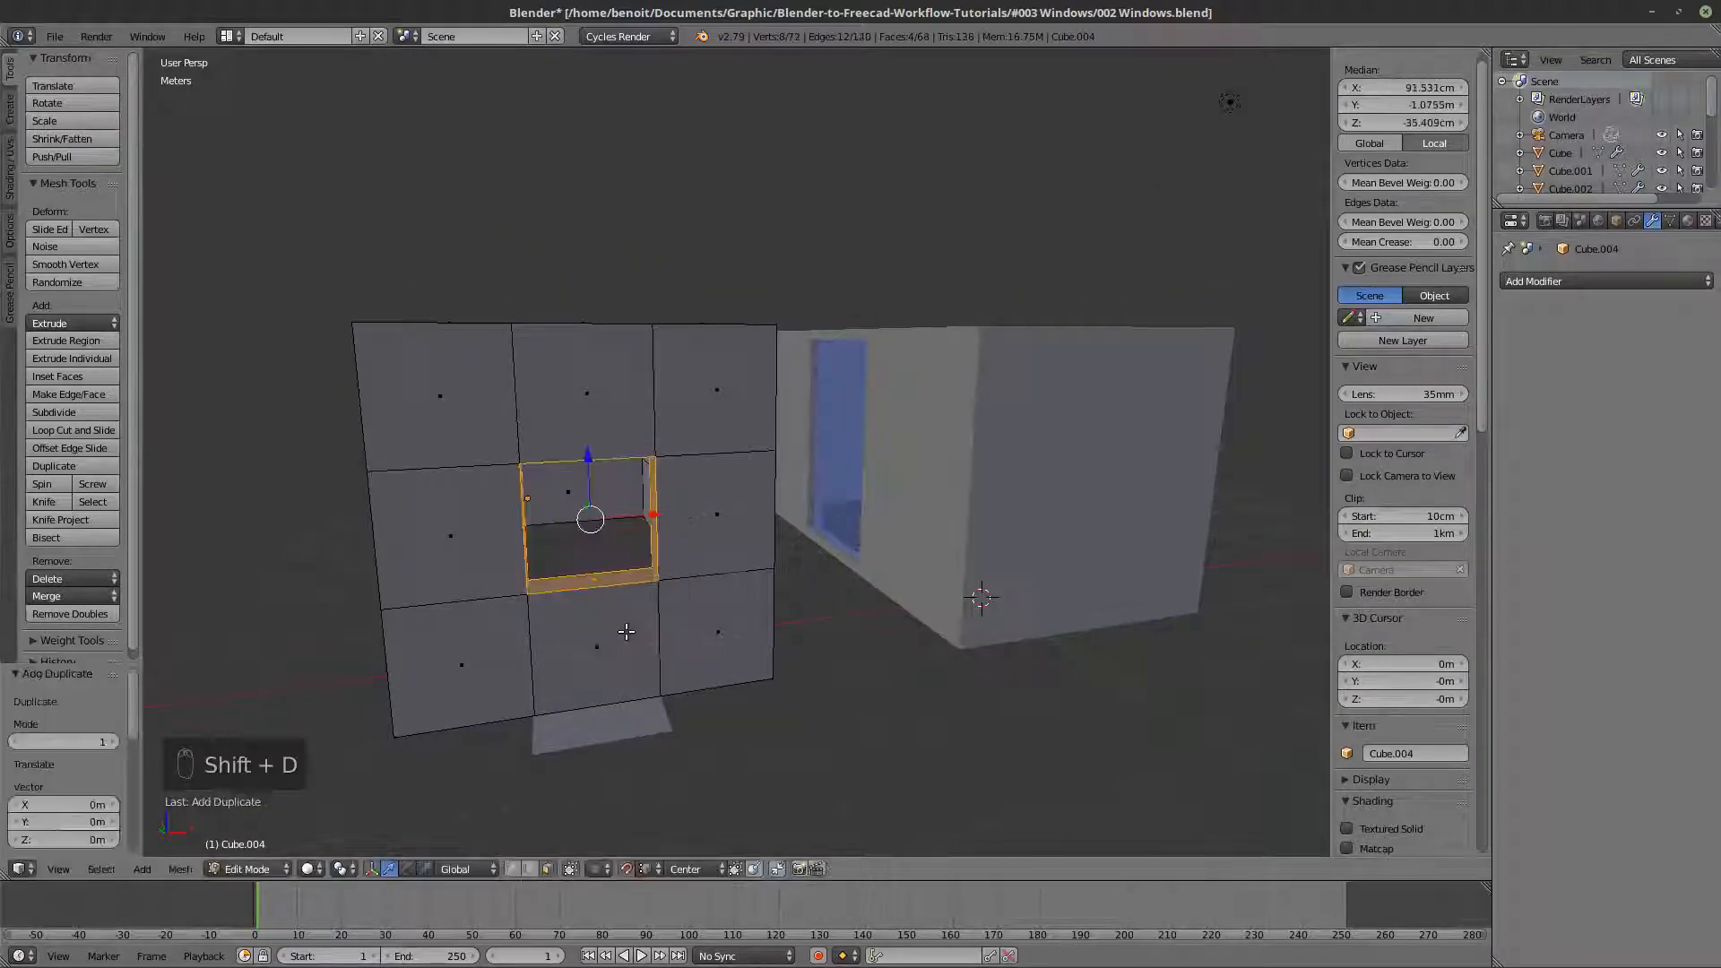
key(p)
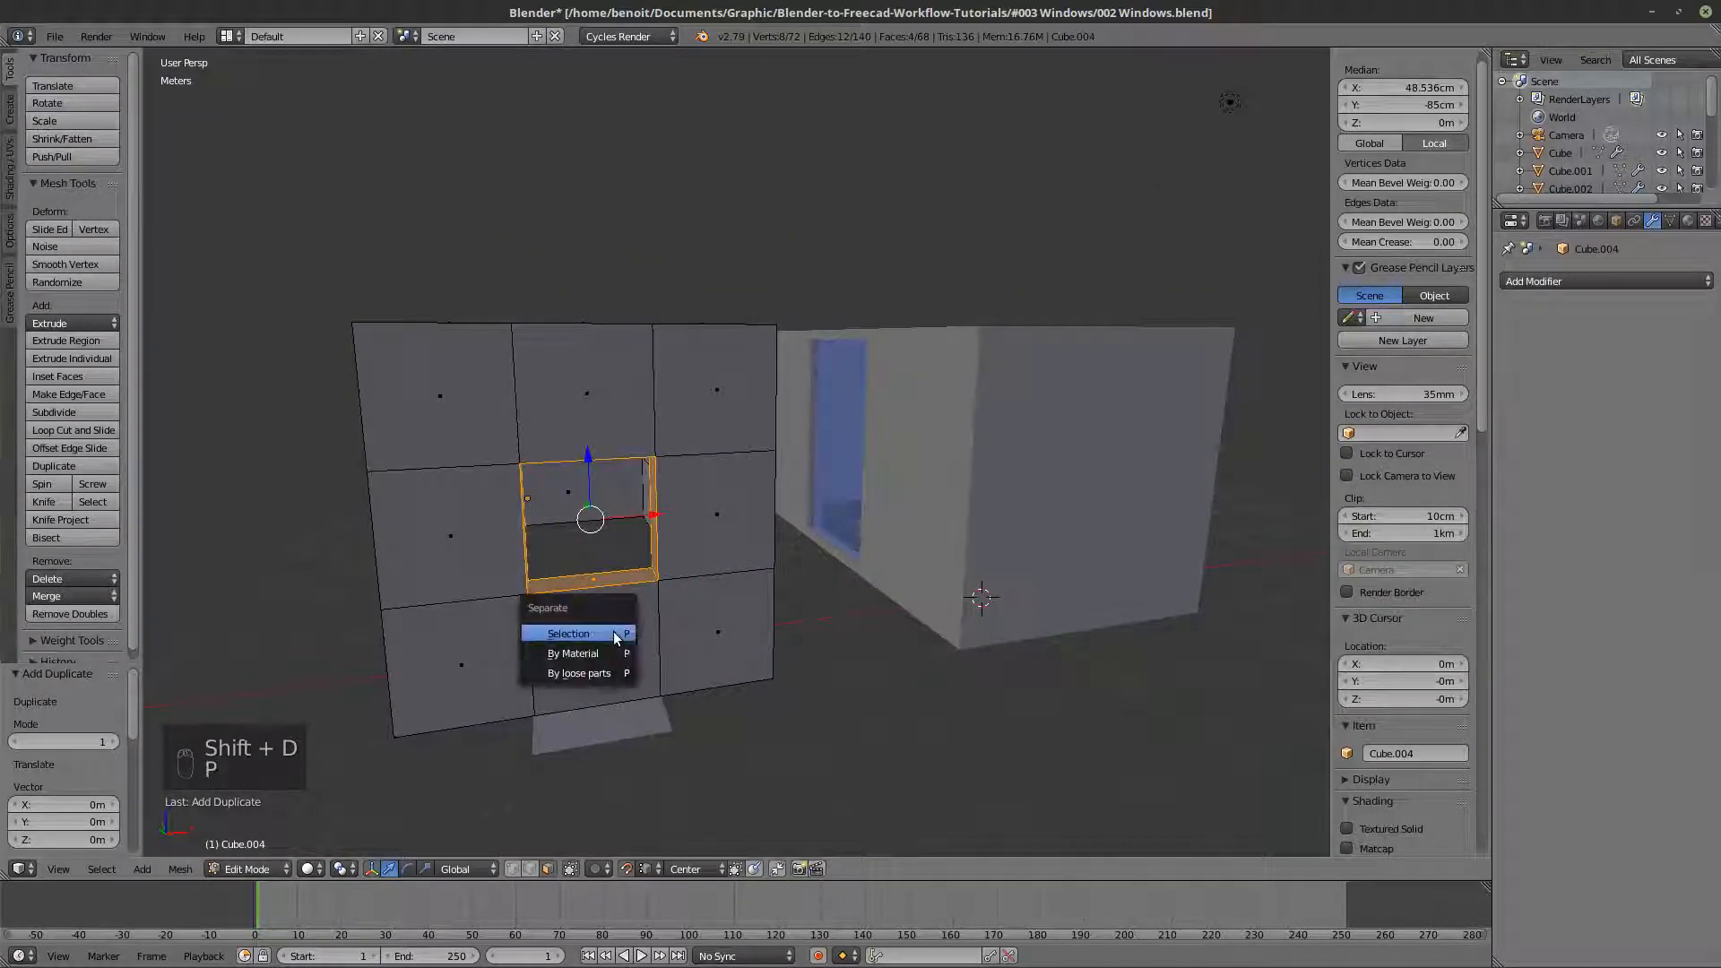
click(613, 632)
key(Tab)
- Select the separated window frame object and add a Solidify modifier to it
key(z)
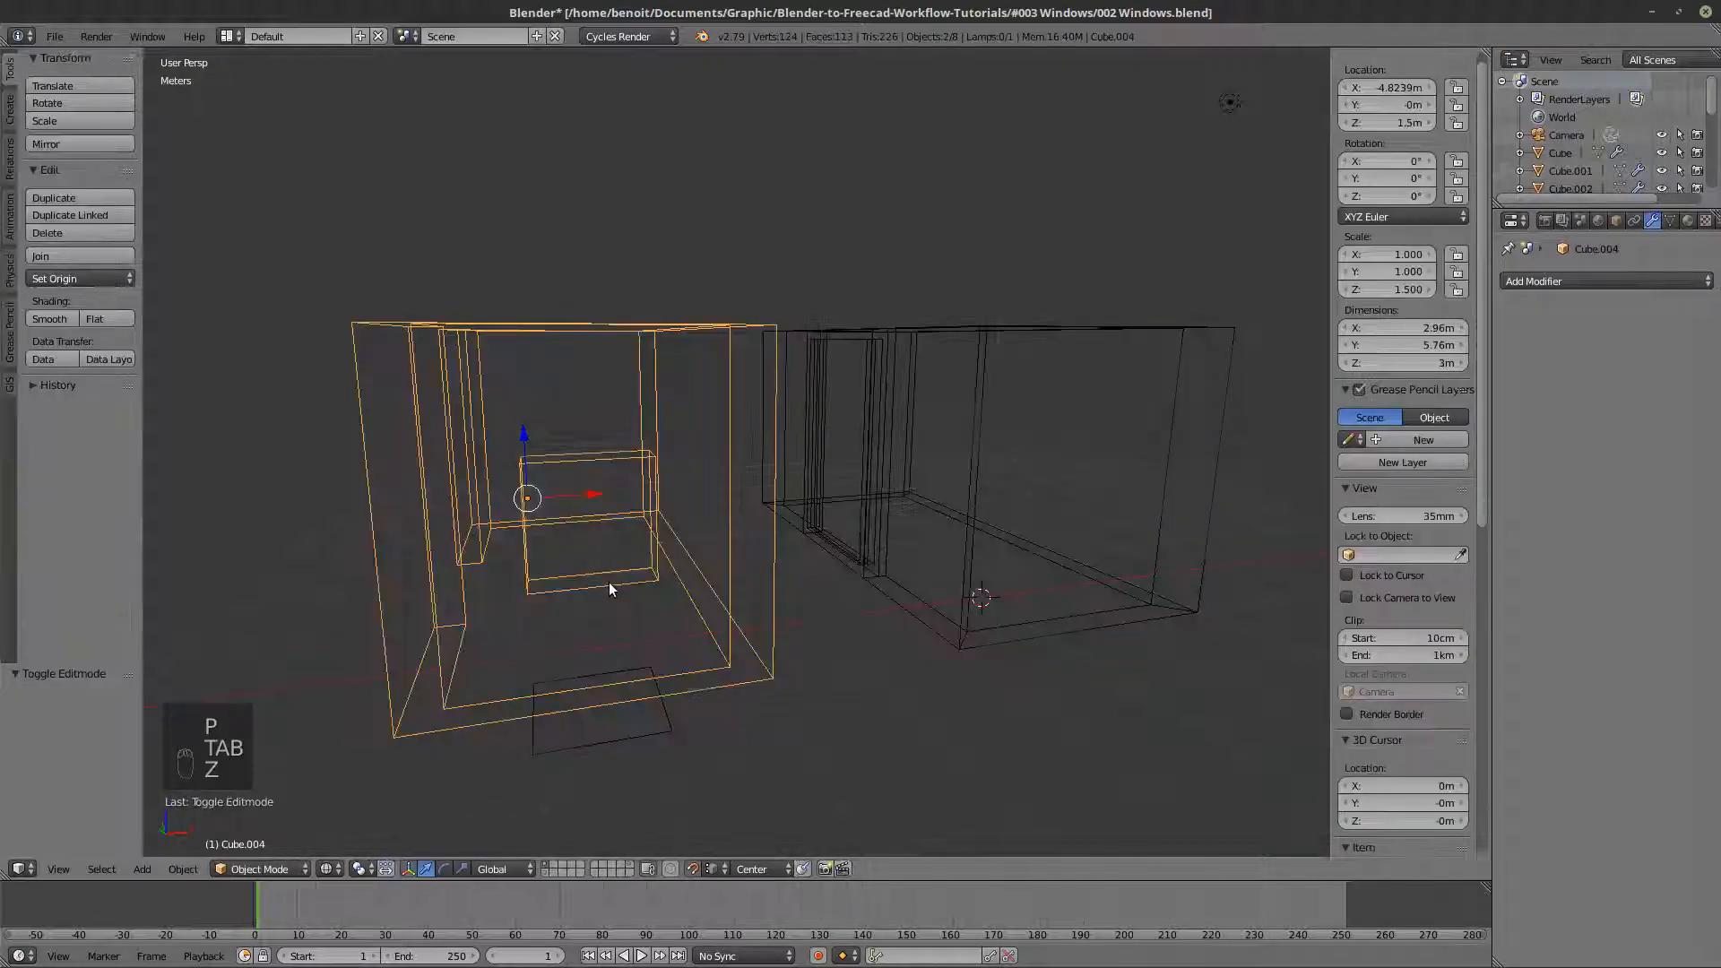
right_click(610, 585)
key(z)
middle_drag(610, 585, 749, 635)
scroll(730, 583, up, 4)
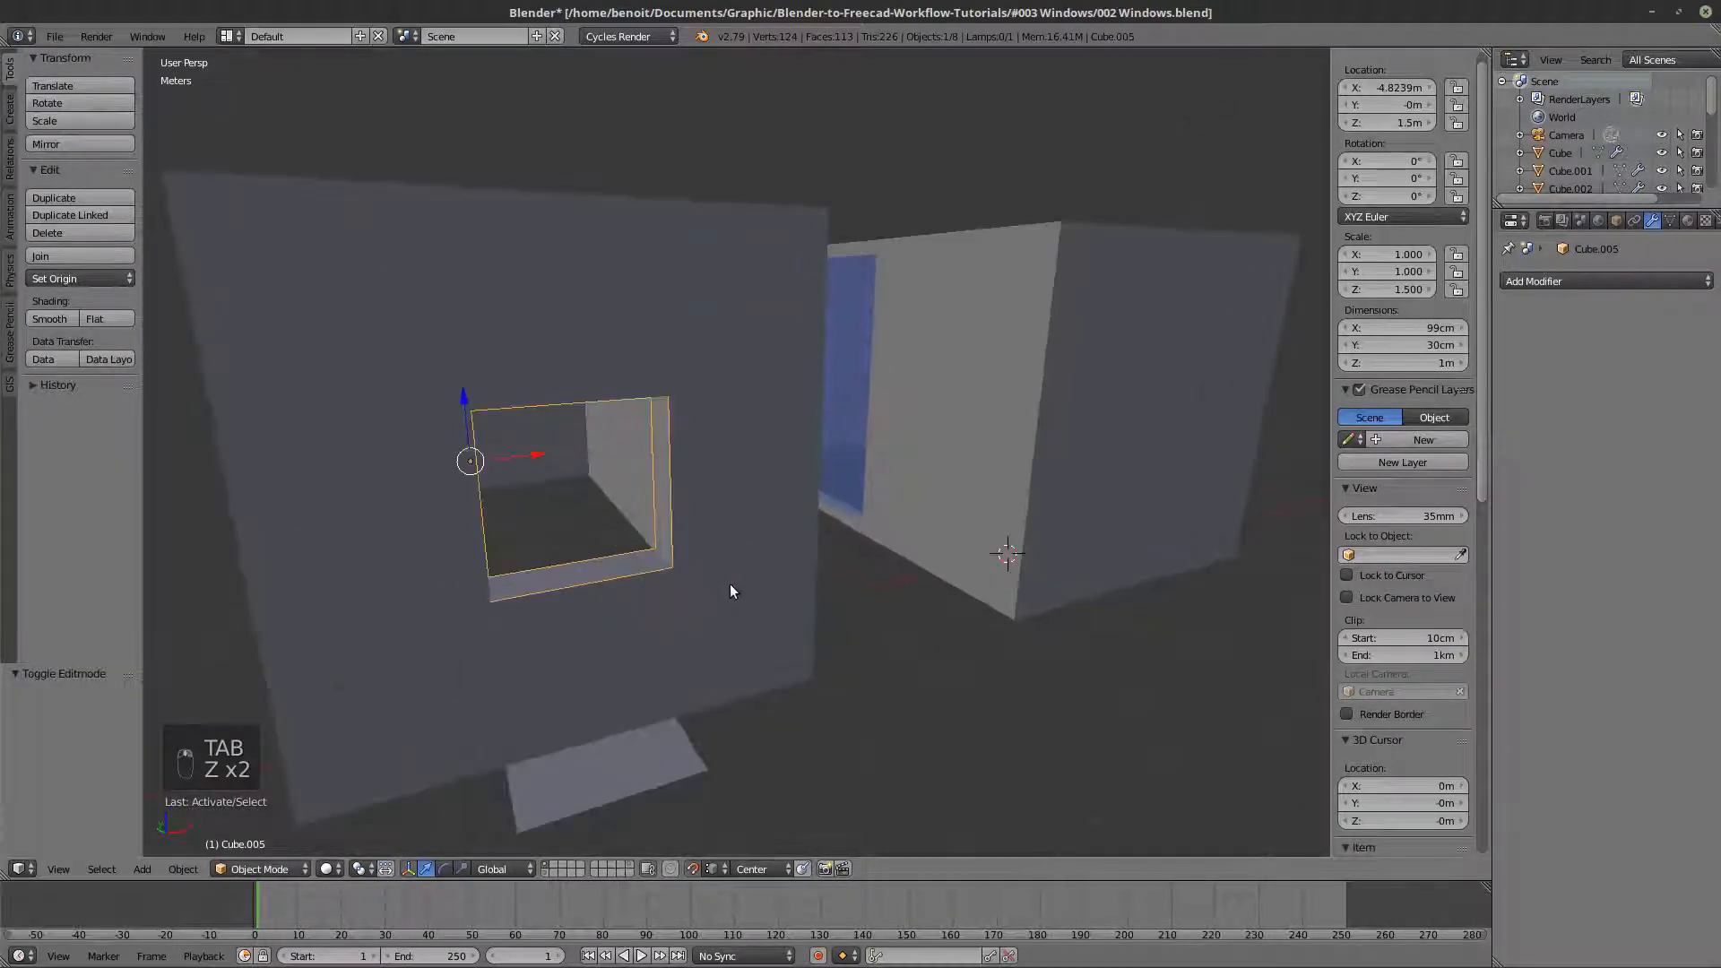
scroll(728, 600, up, 2)
key(Tab)
key(Tab)
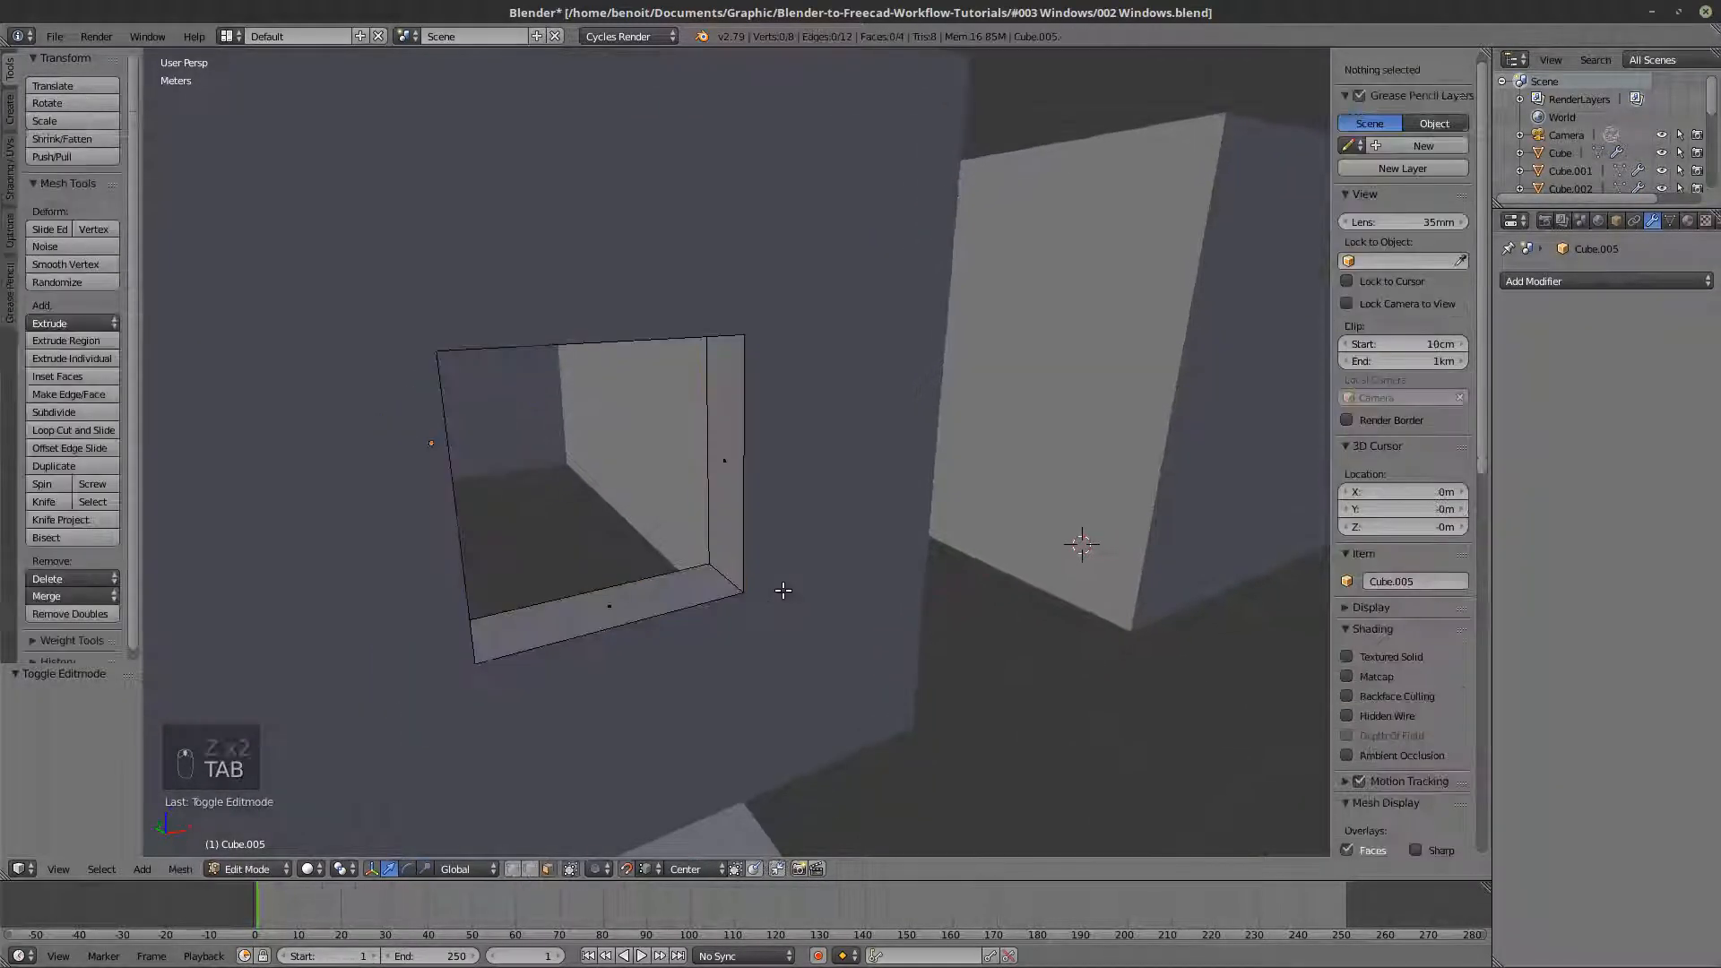
click(1558, 282)
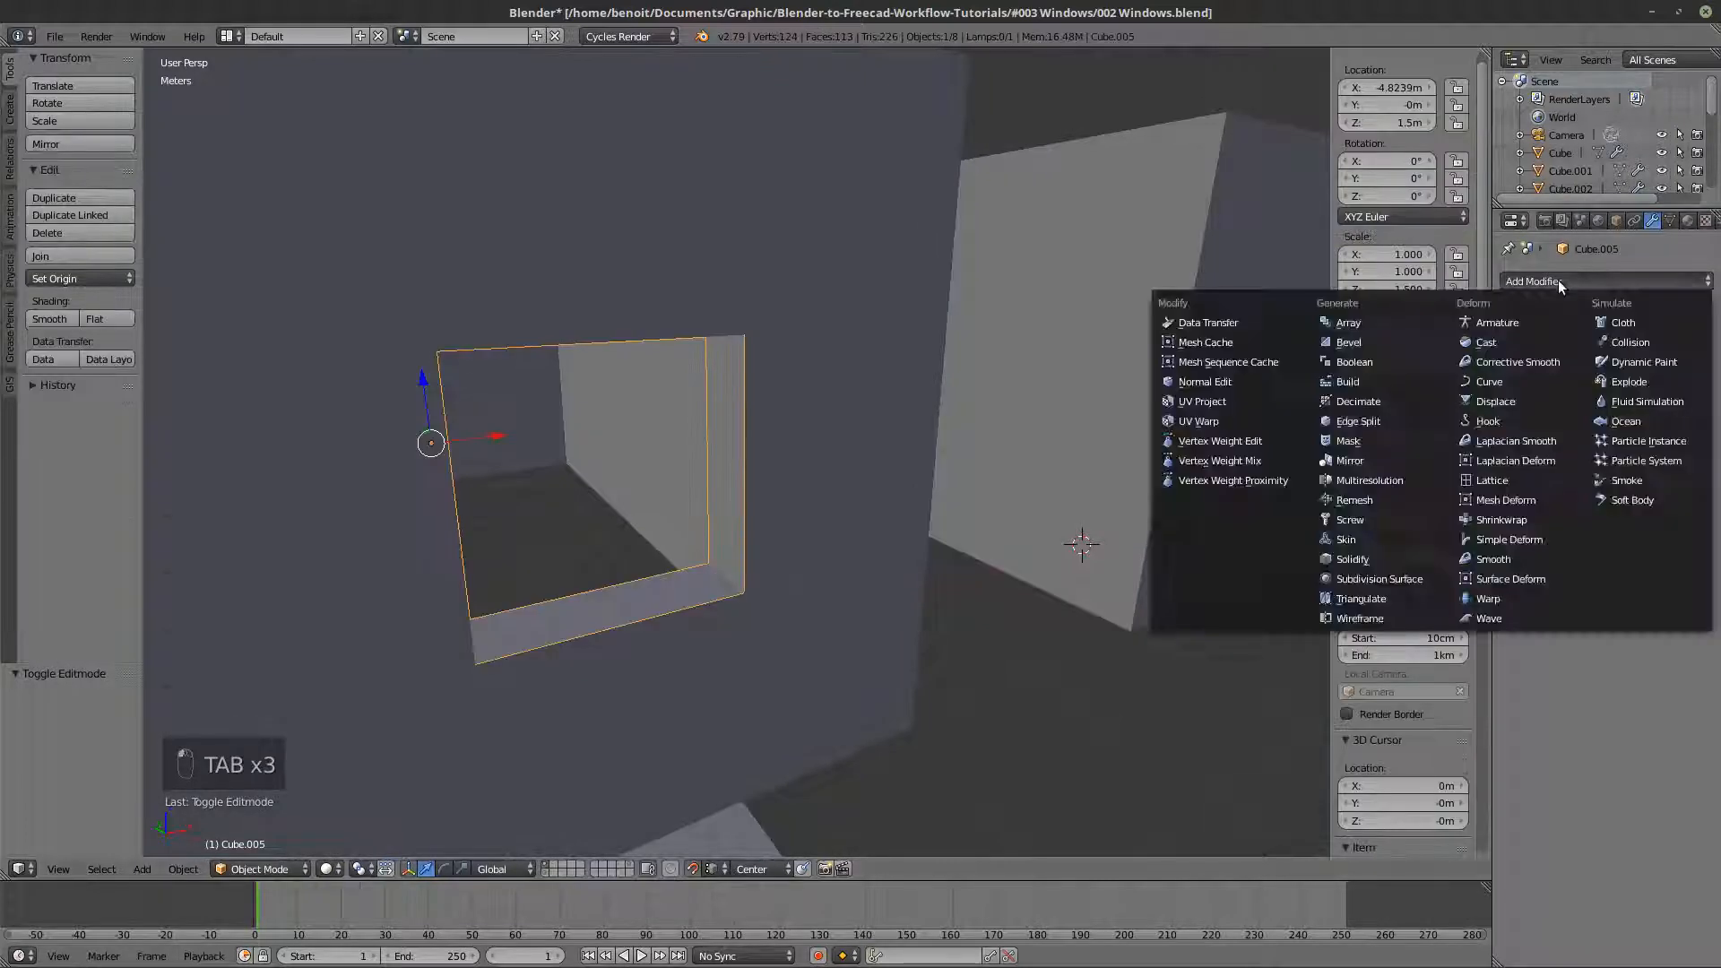
click(1354, 558)
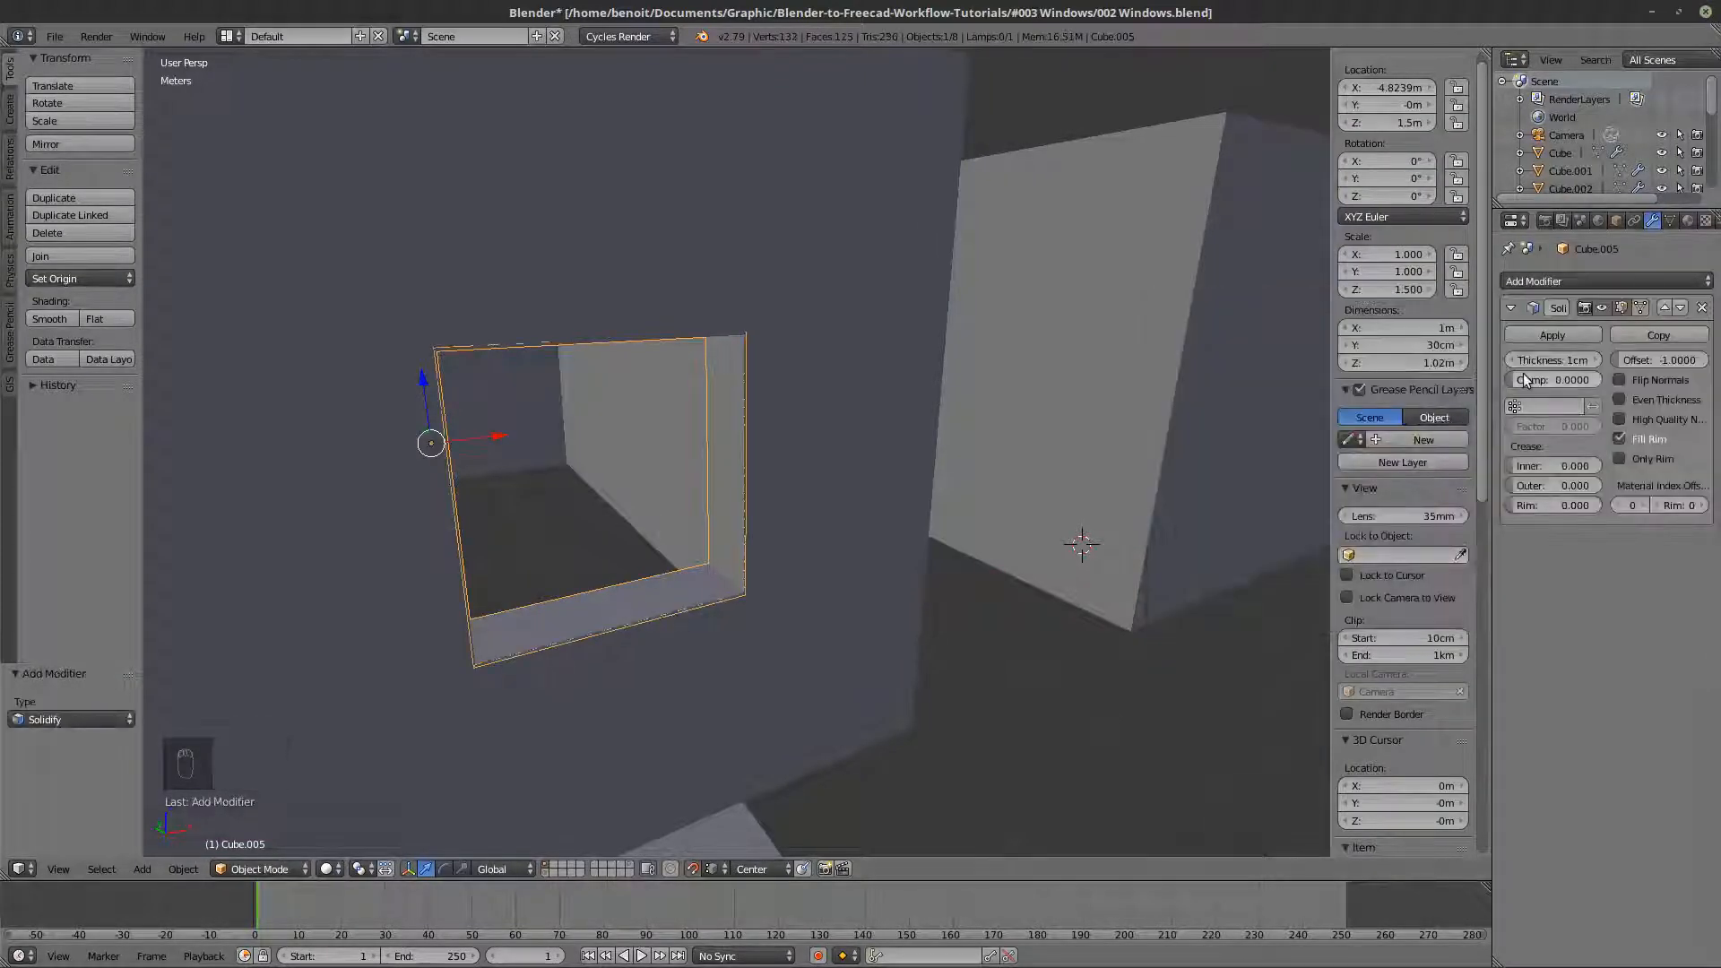
- Set the frame's Solidify thickness to 17 cm and check the result in wireframe and solid shading
key(z)
key(z)
key(z)
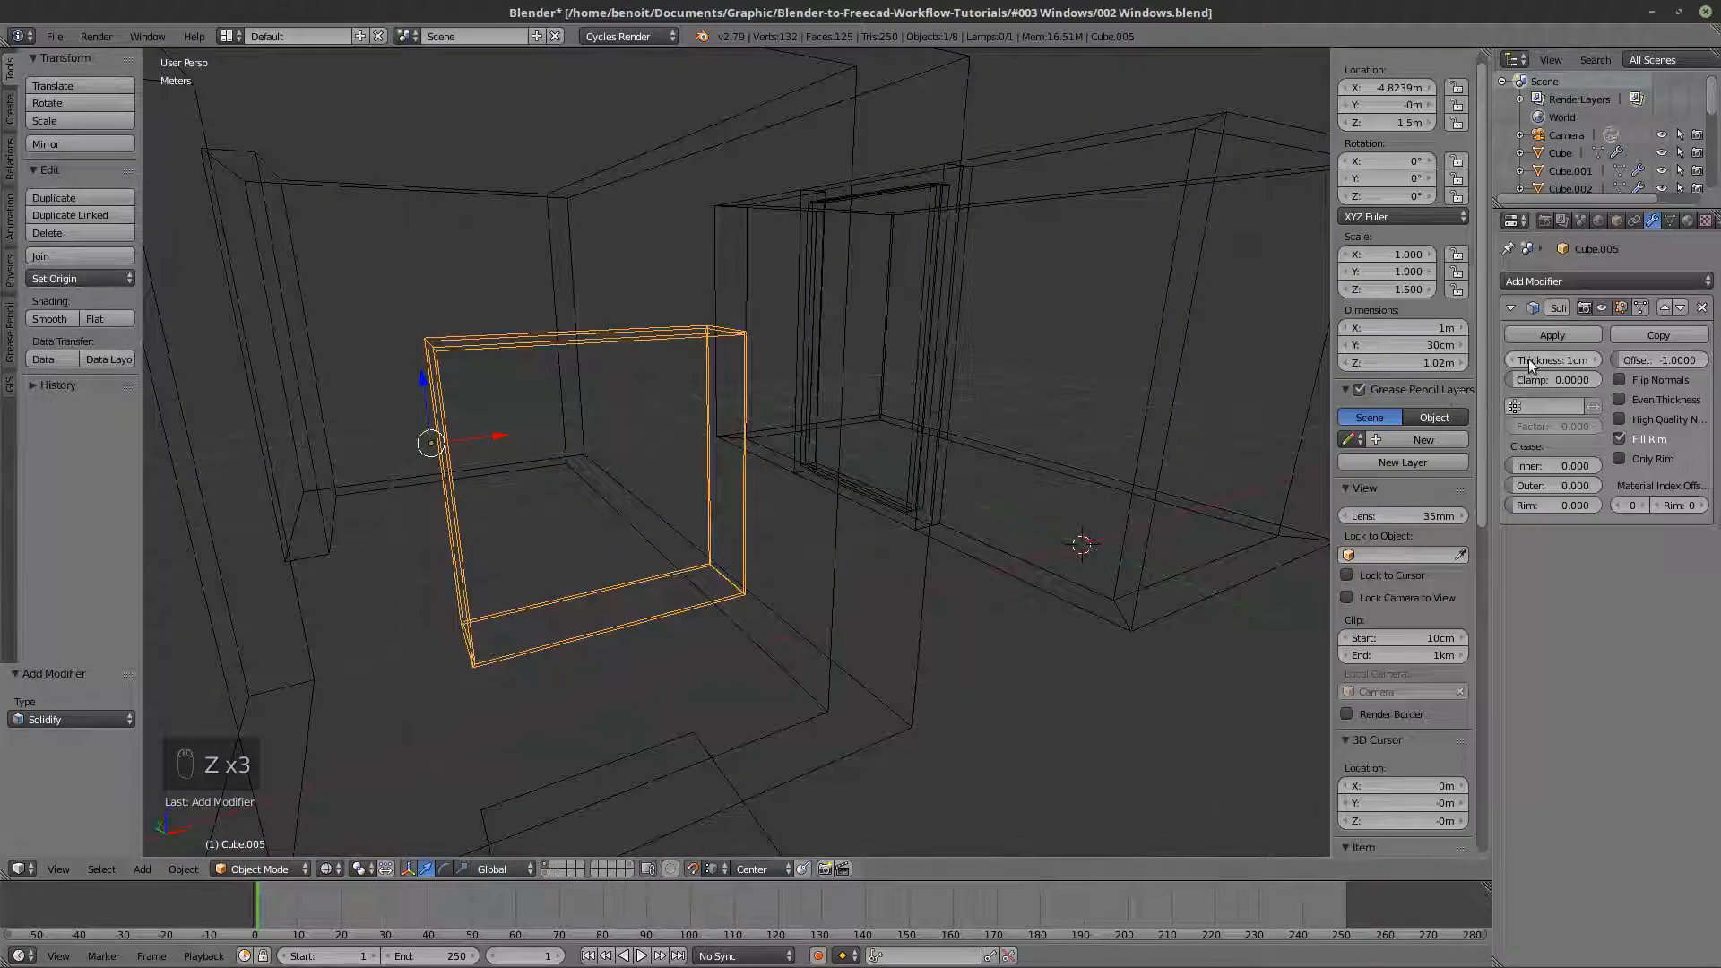
drag(1537, 359, 1596, 359)
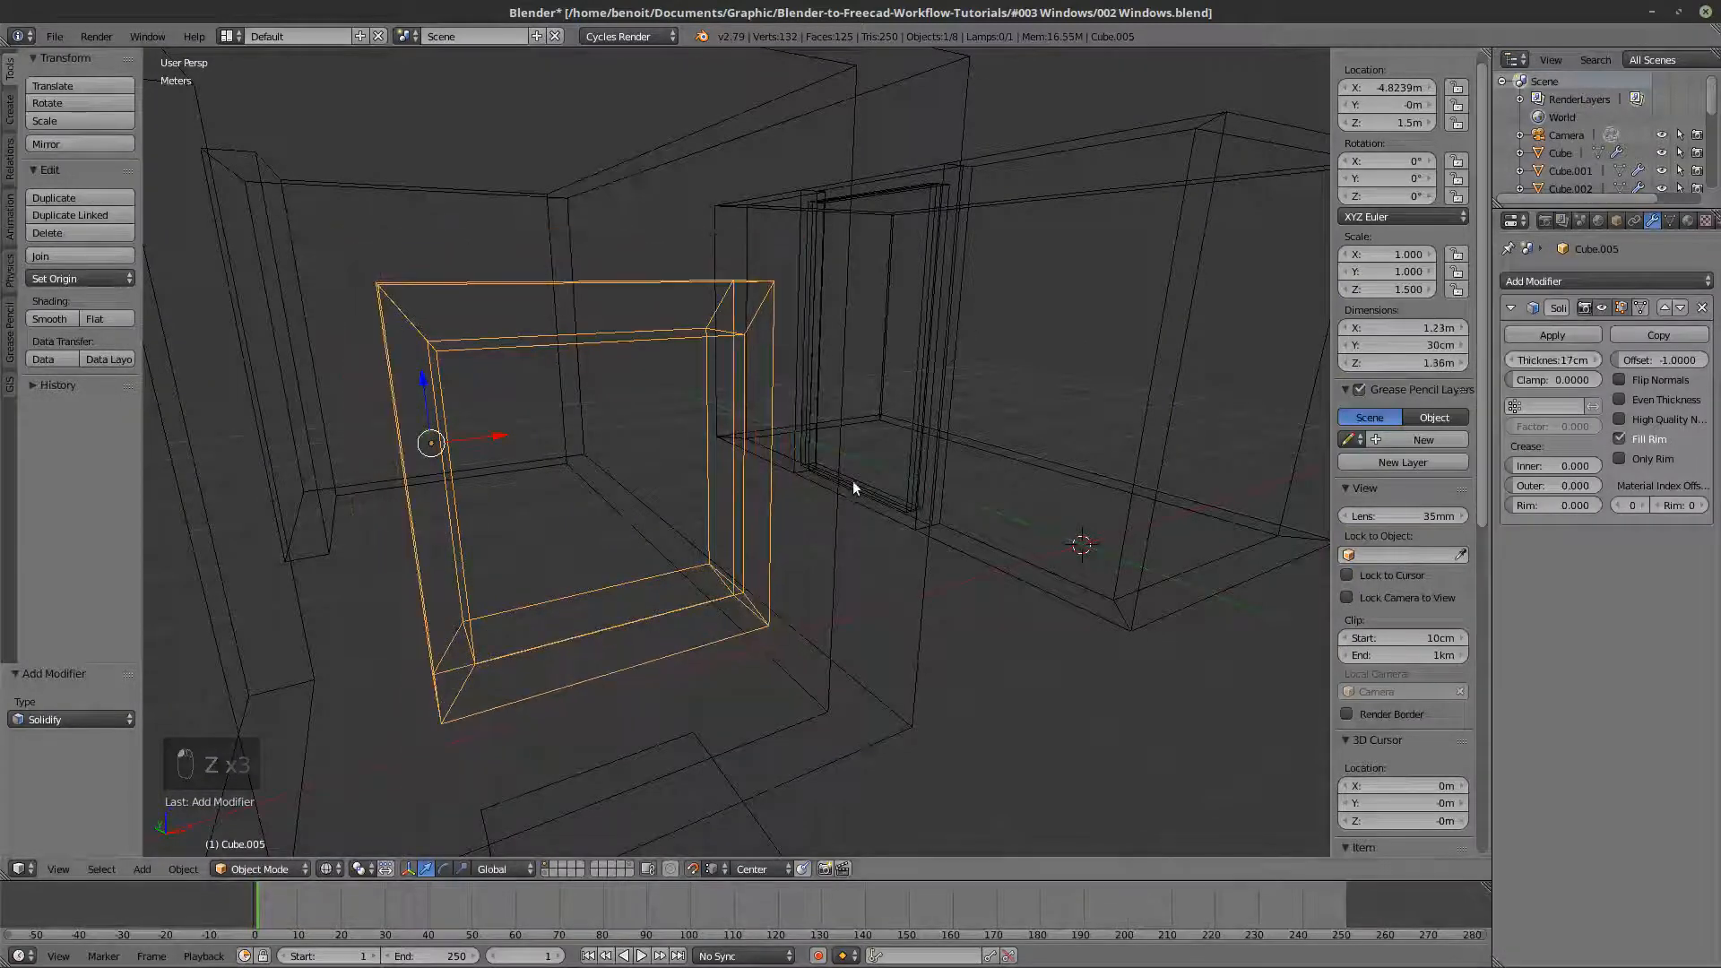
key(z)
middle_drag(816, 476, 787, 478)
key(z)
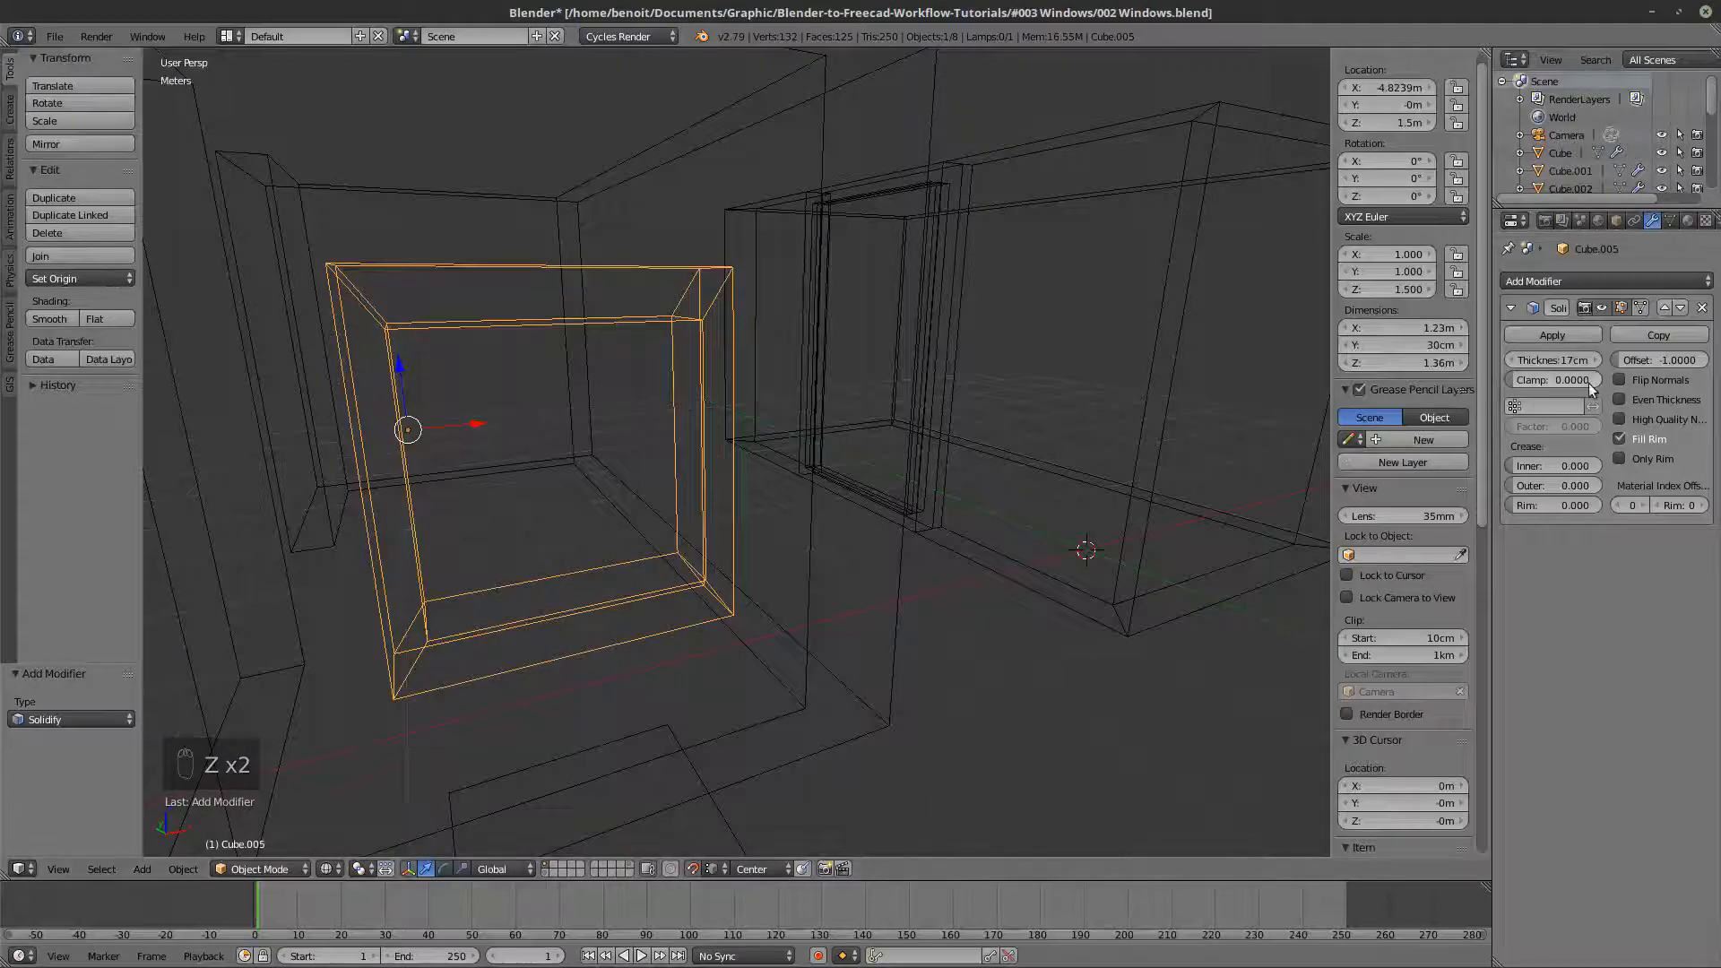
- Return the window frame to Object Mode and apply its scale
key(Tab)
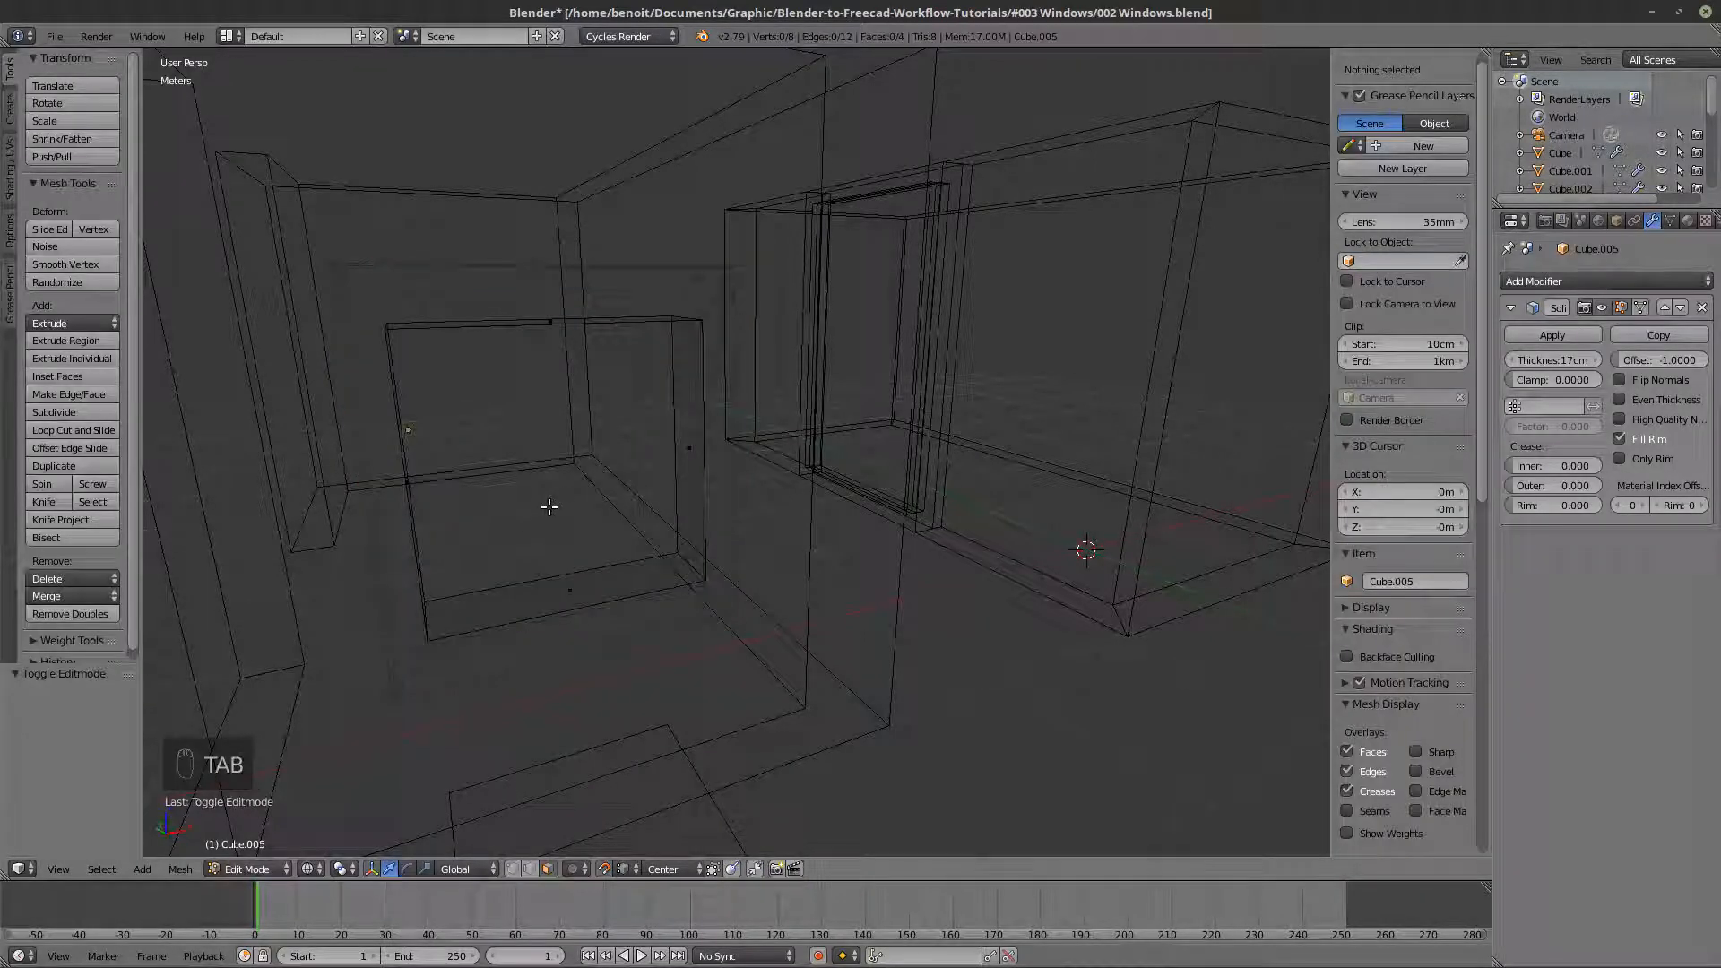
key(Tab)
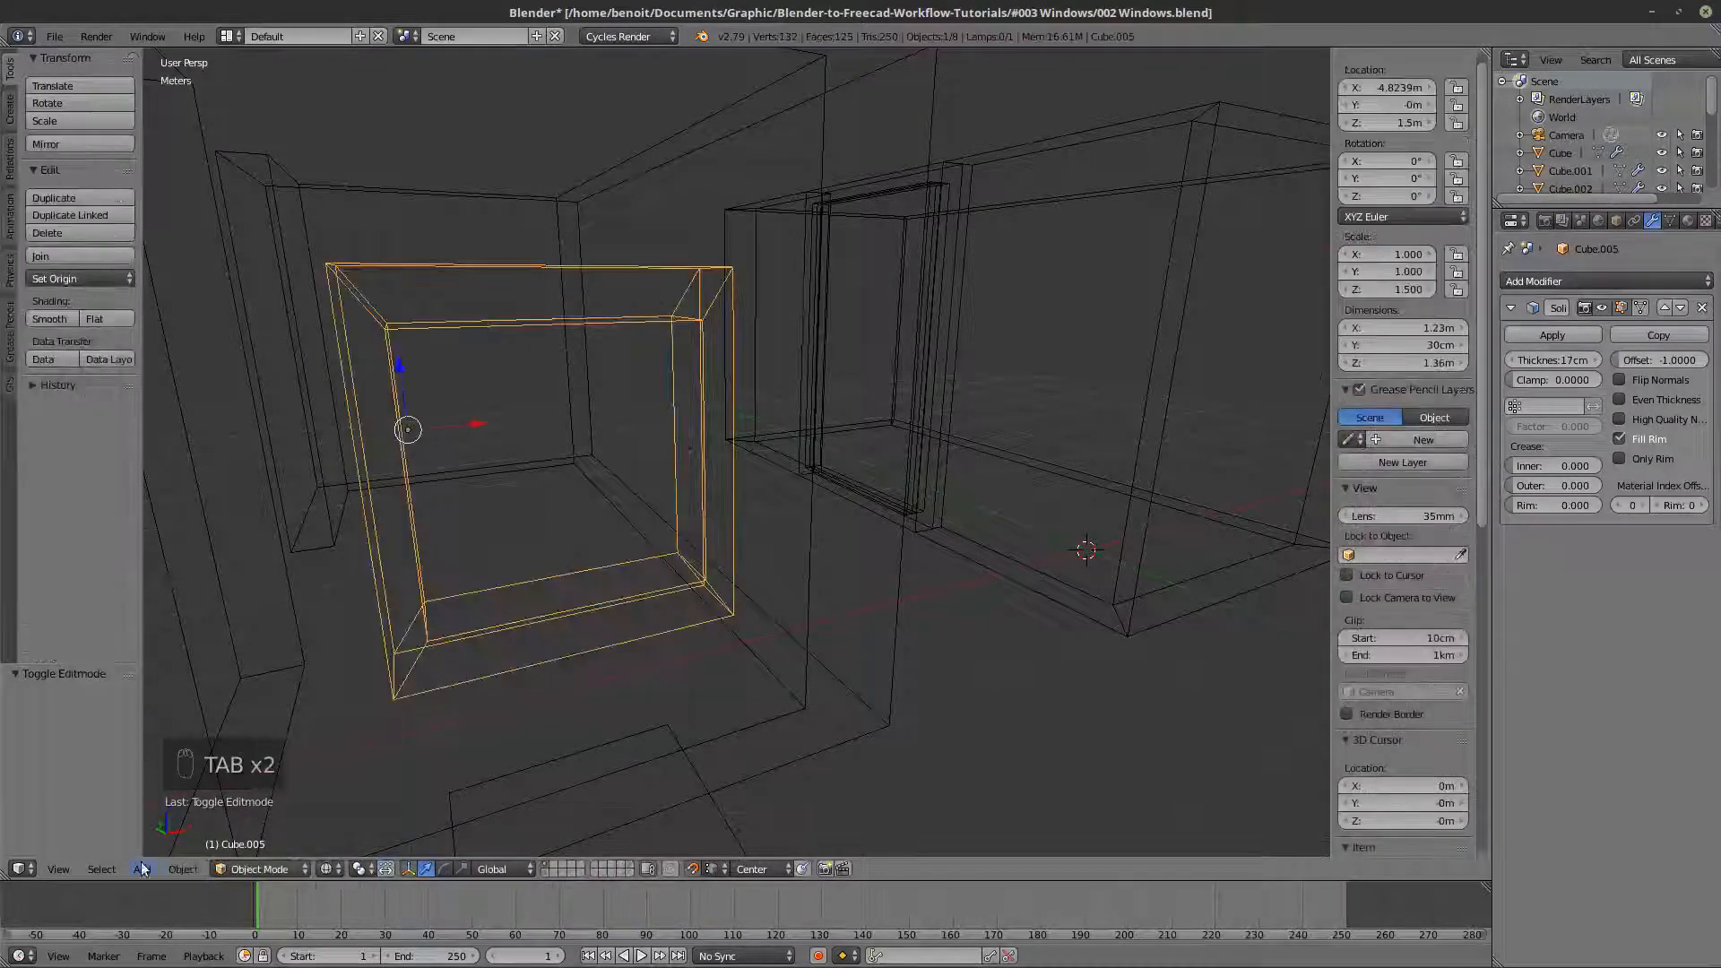
click(174, 874)
mouse_move(229, 730)
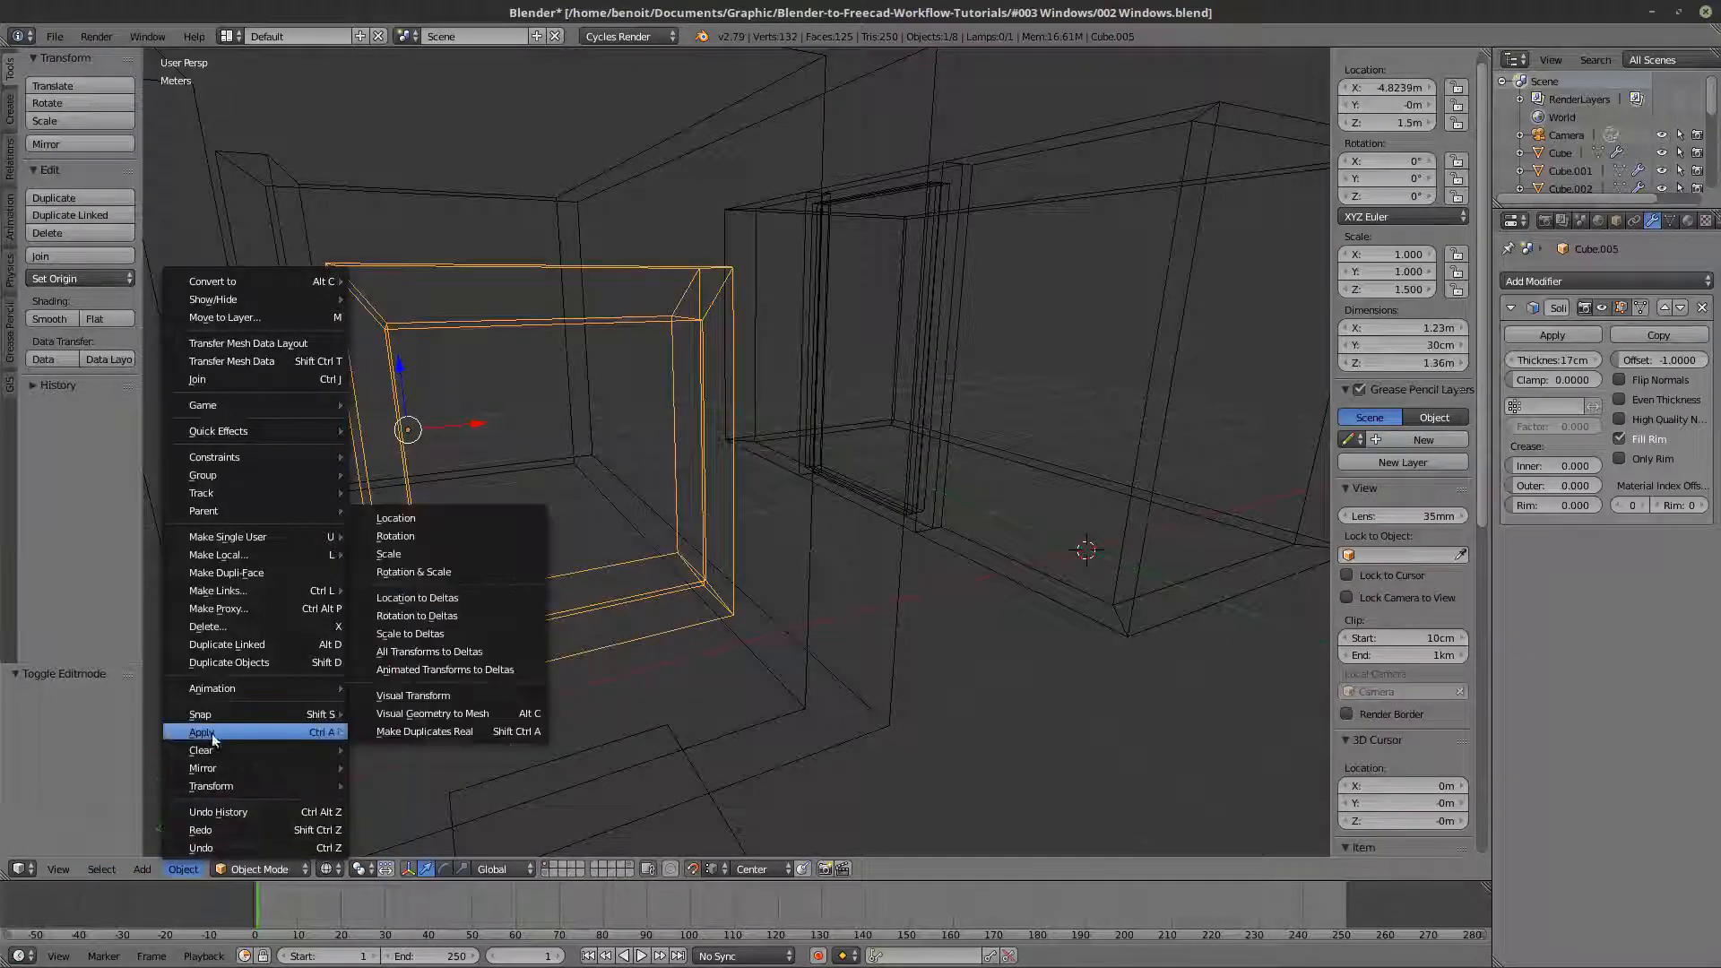
click(476, 553)
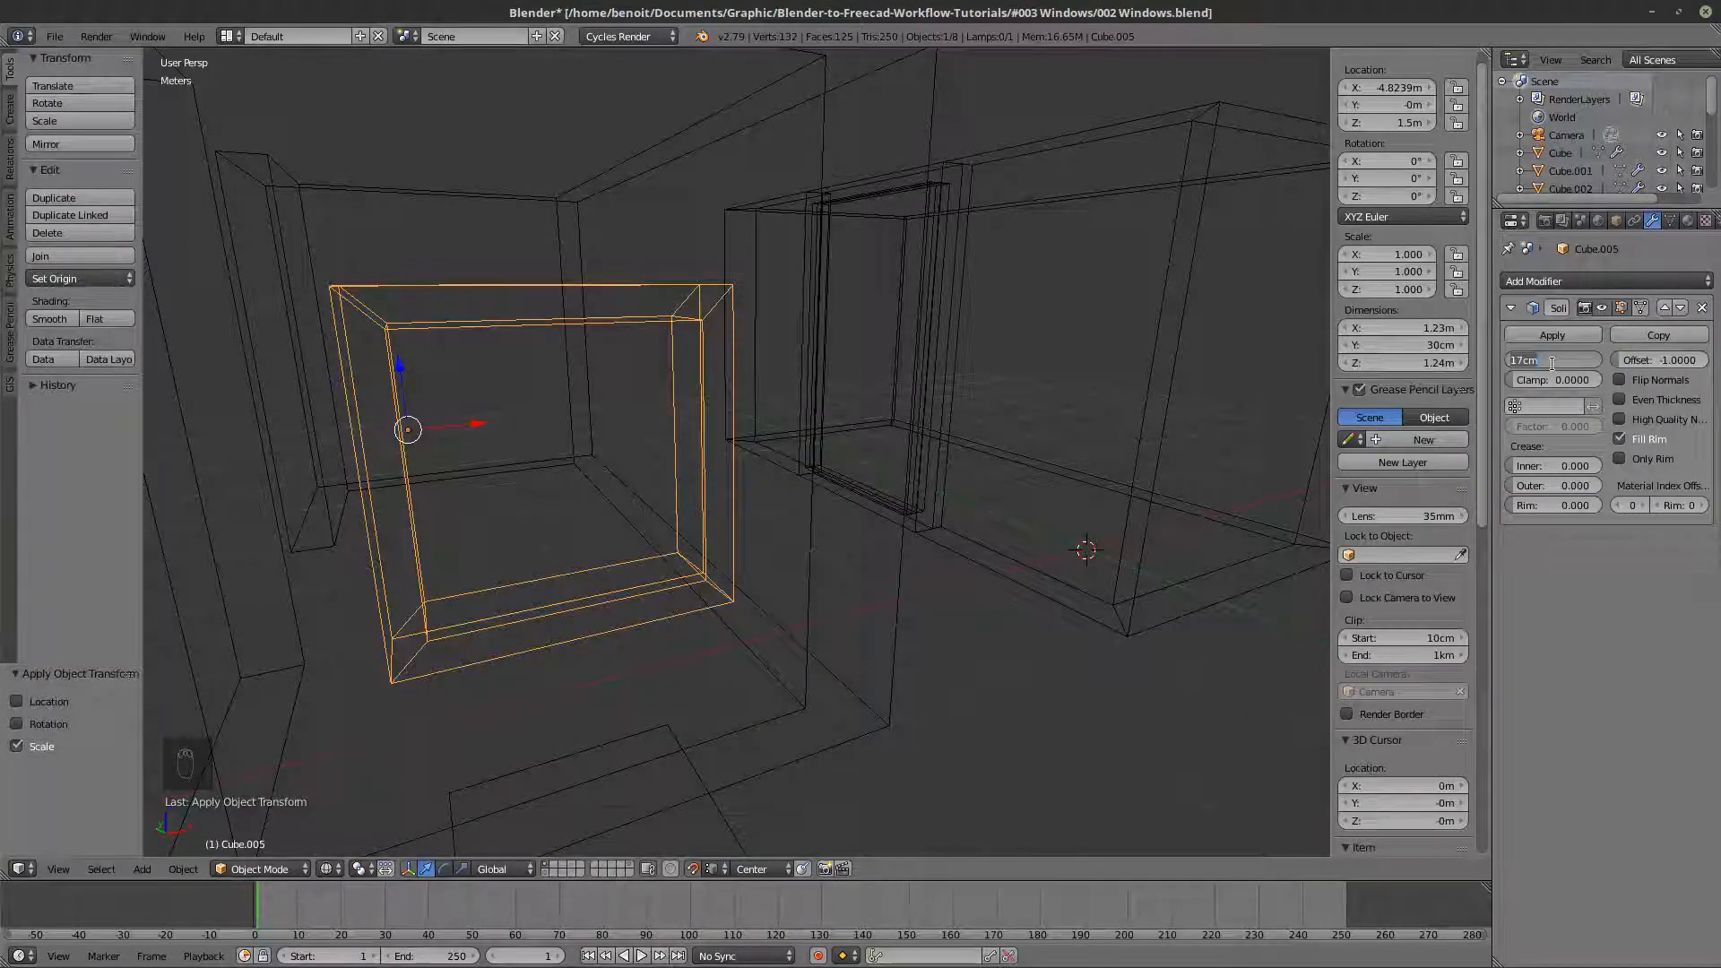
- Set the frame's Solidify thickness to 10 cm and check it in wireframe and solid shading
key(Return)
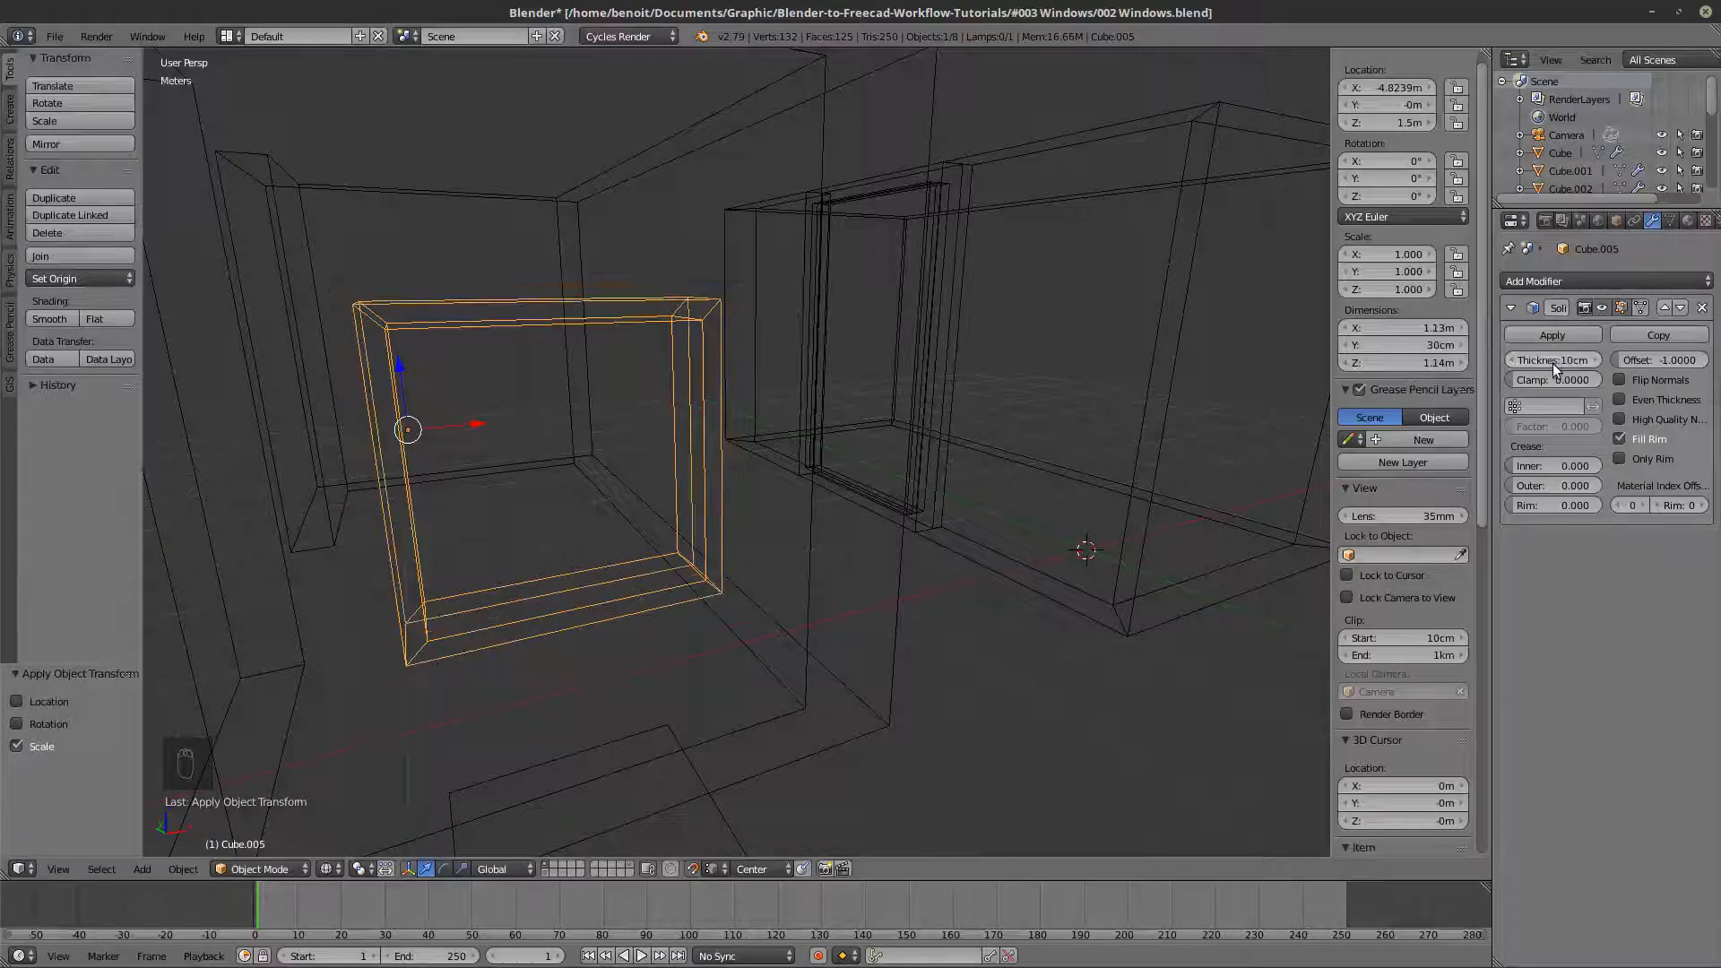
key(z)
key(z)
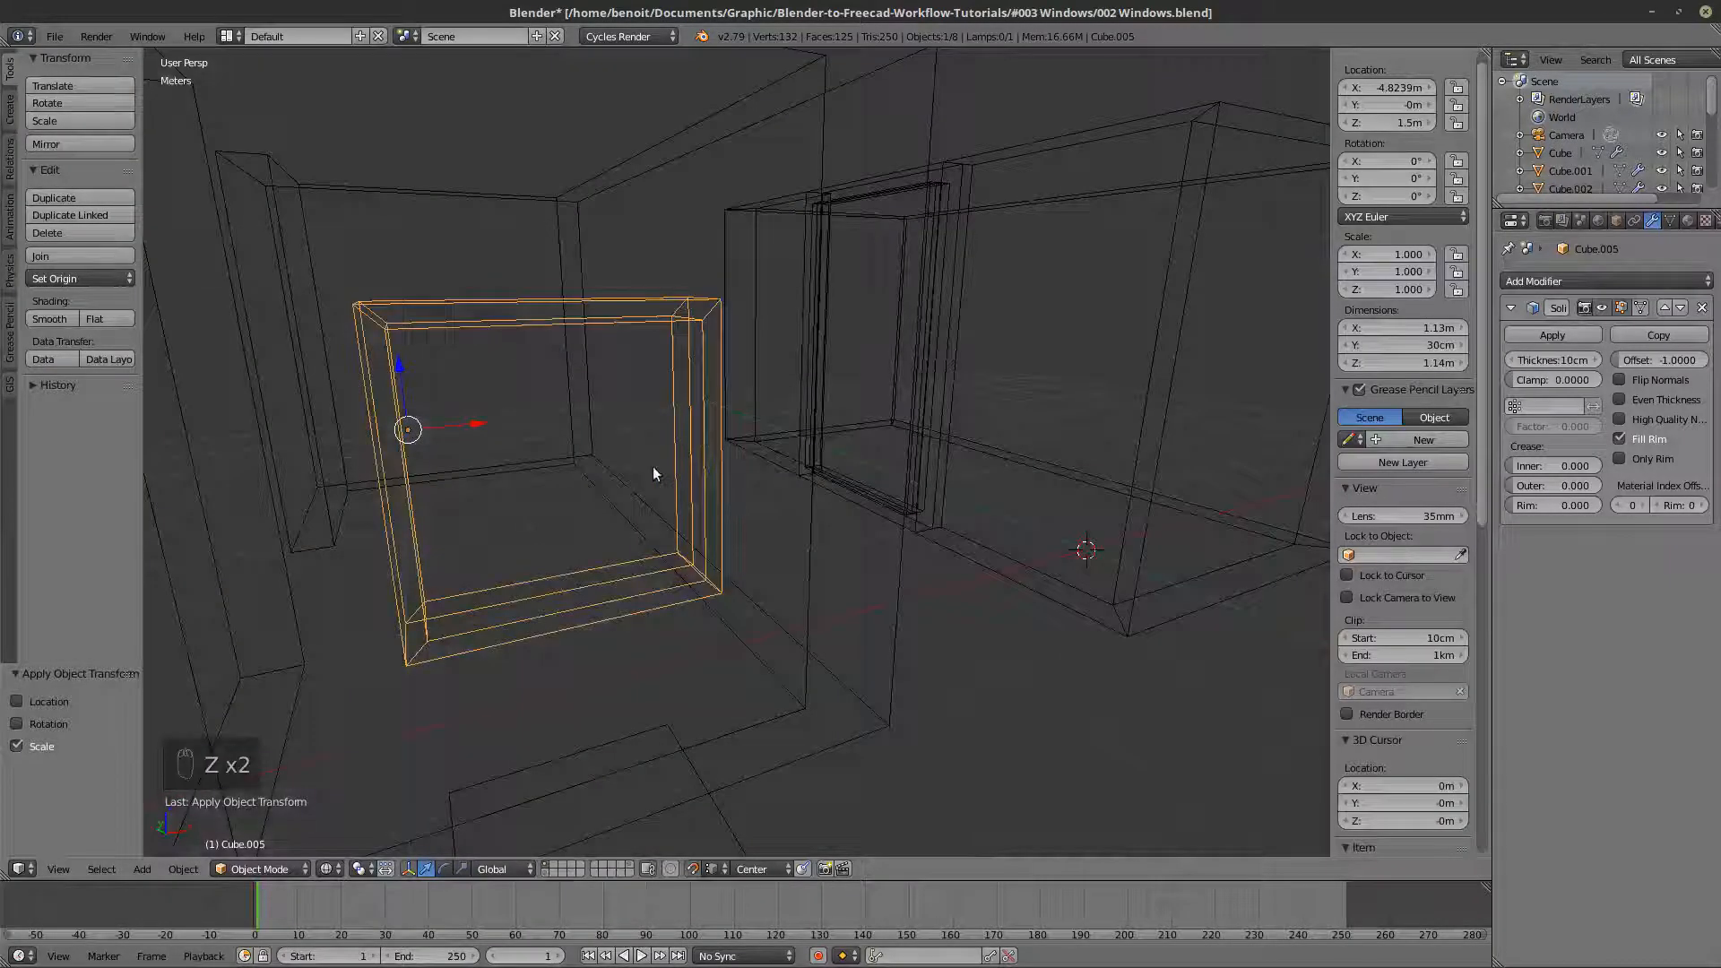
key(z)
key(z)
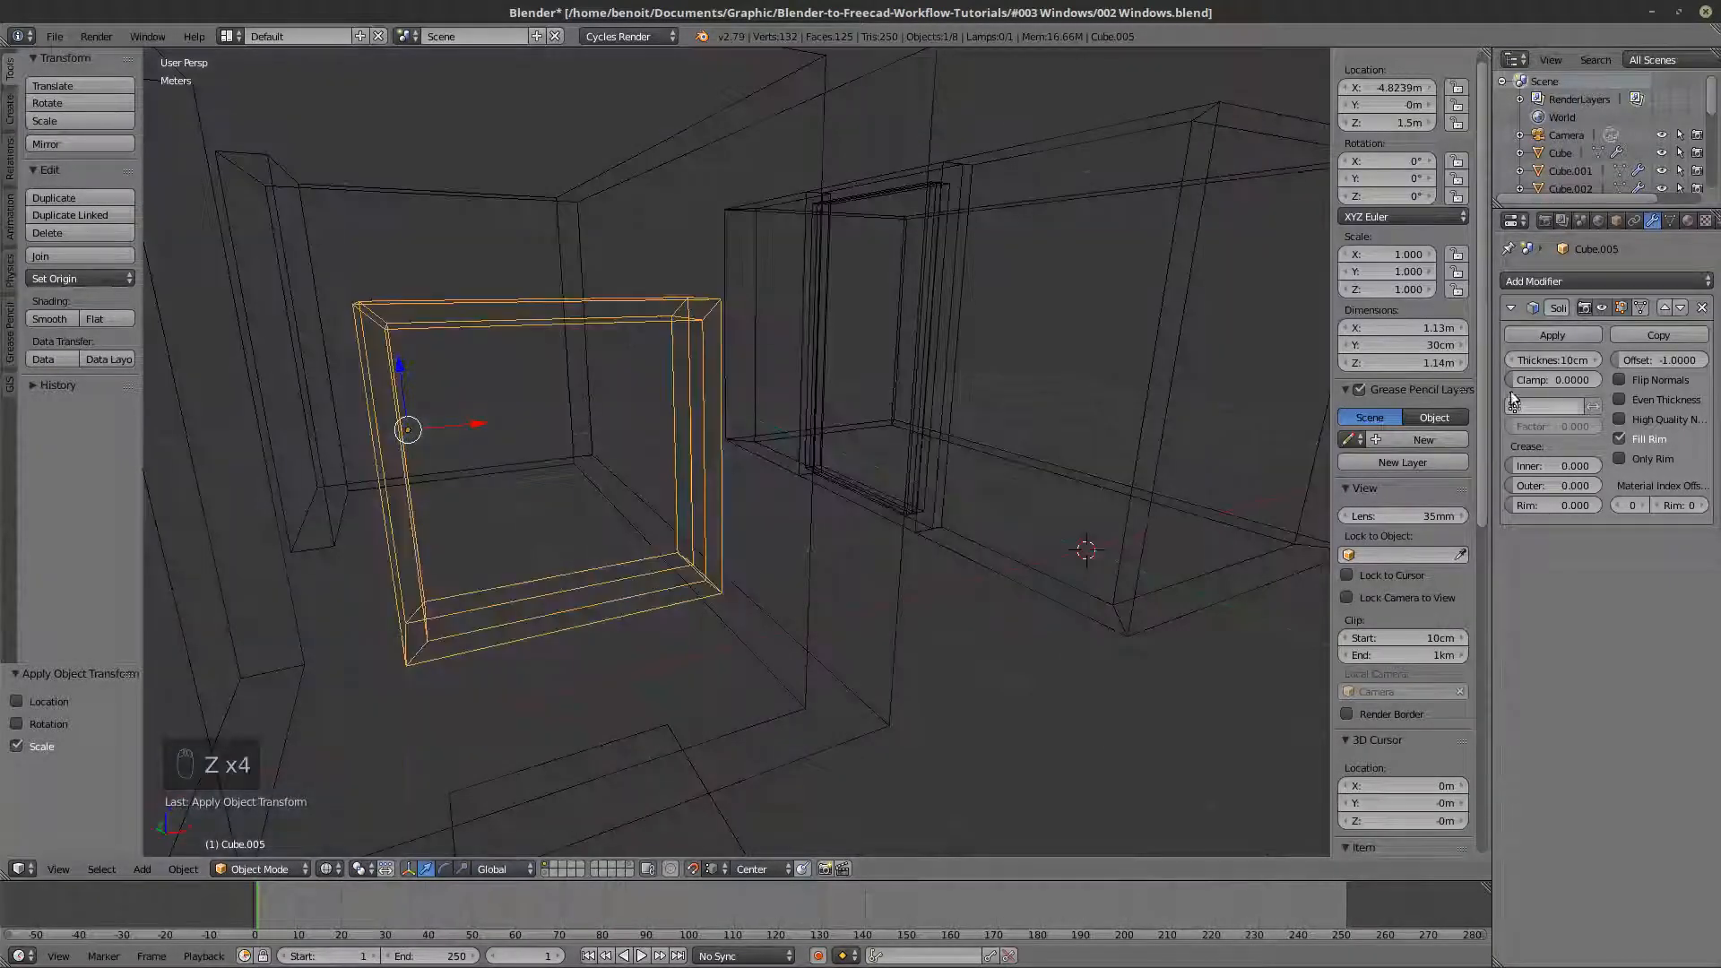
- Try a Solidify offset of 1 on the frame, check it in solid shading, and set the offset back to -1
drag(1659, 360, 1707, 361)
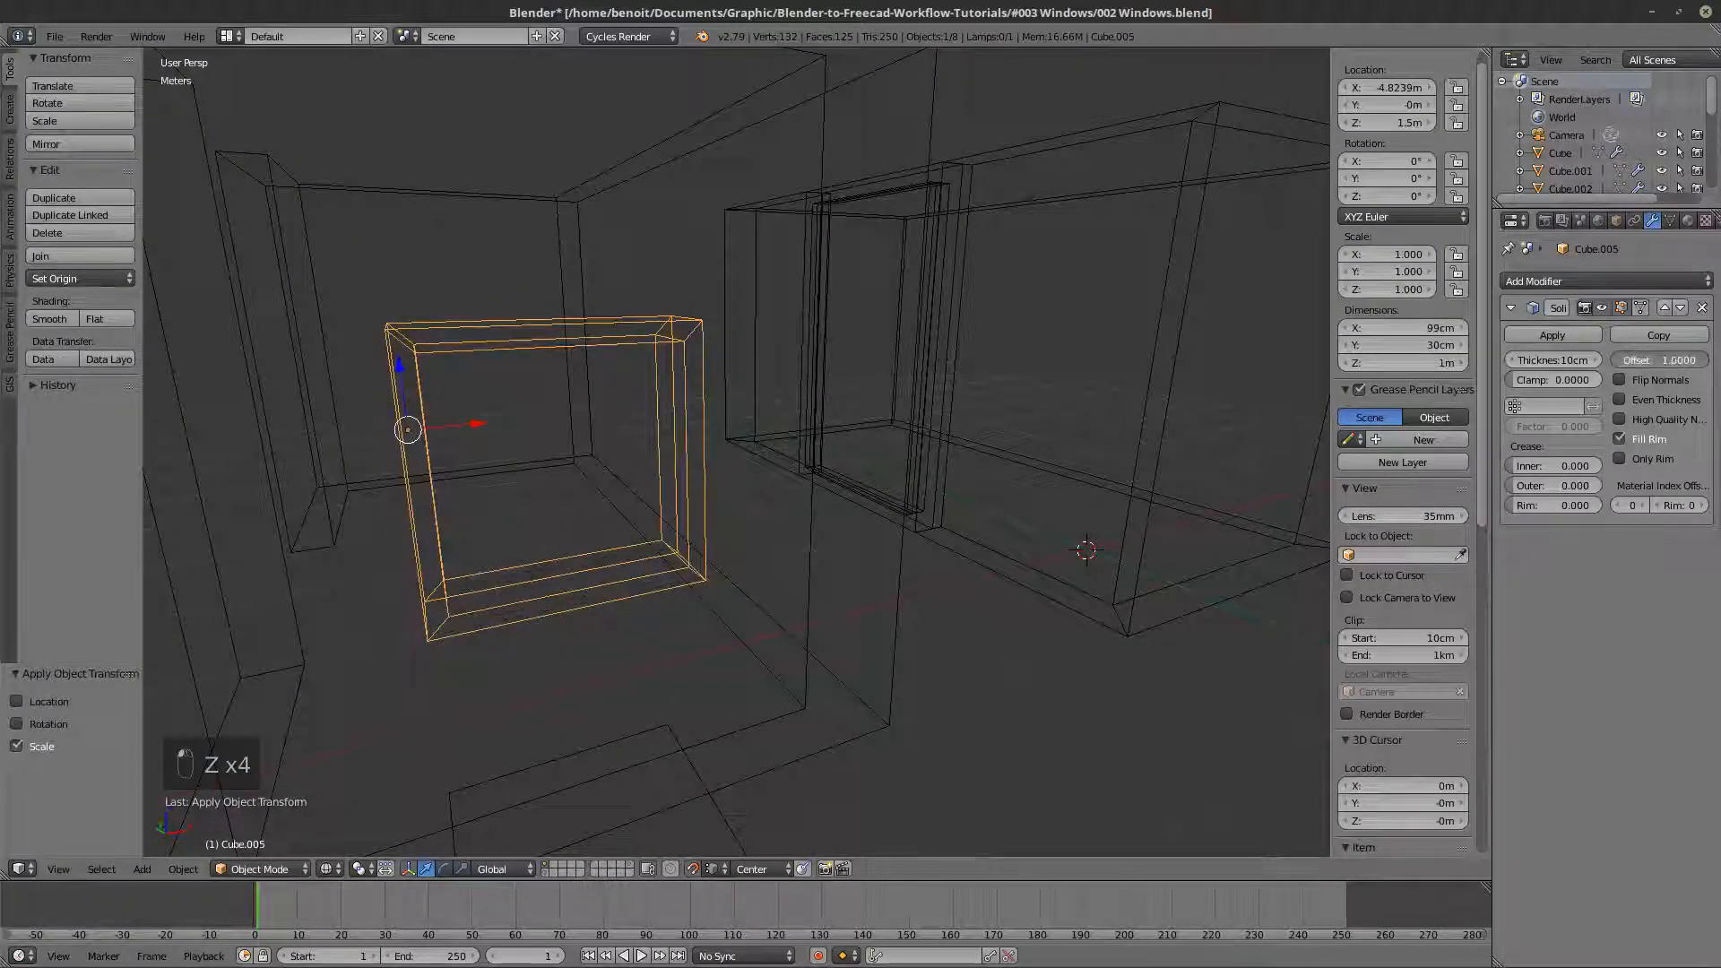
key(z)
key(z)
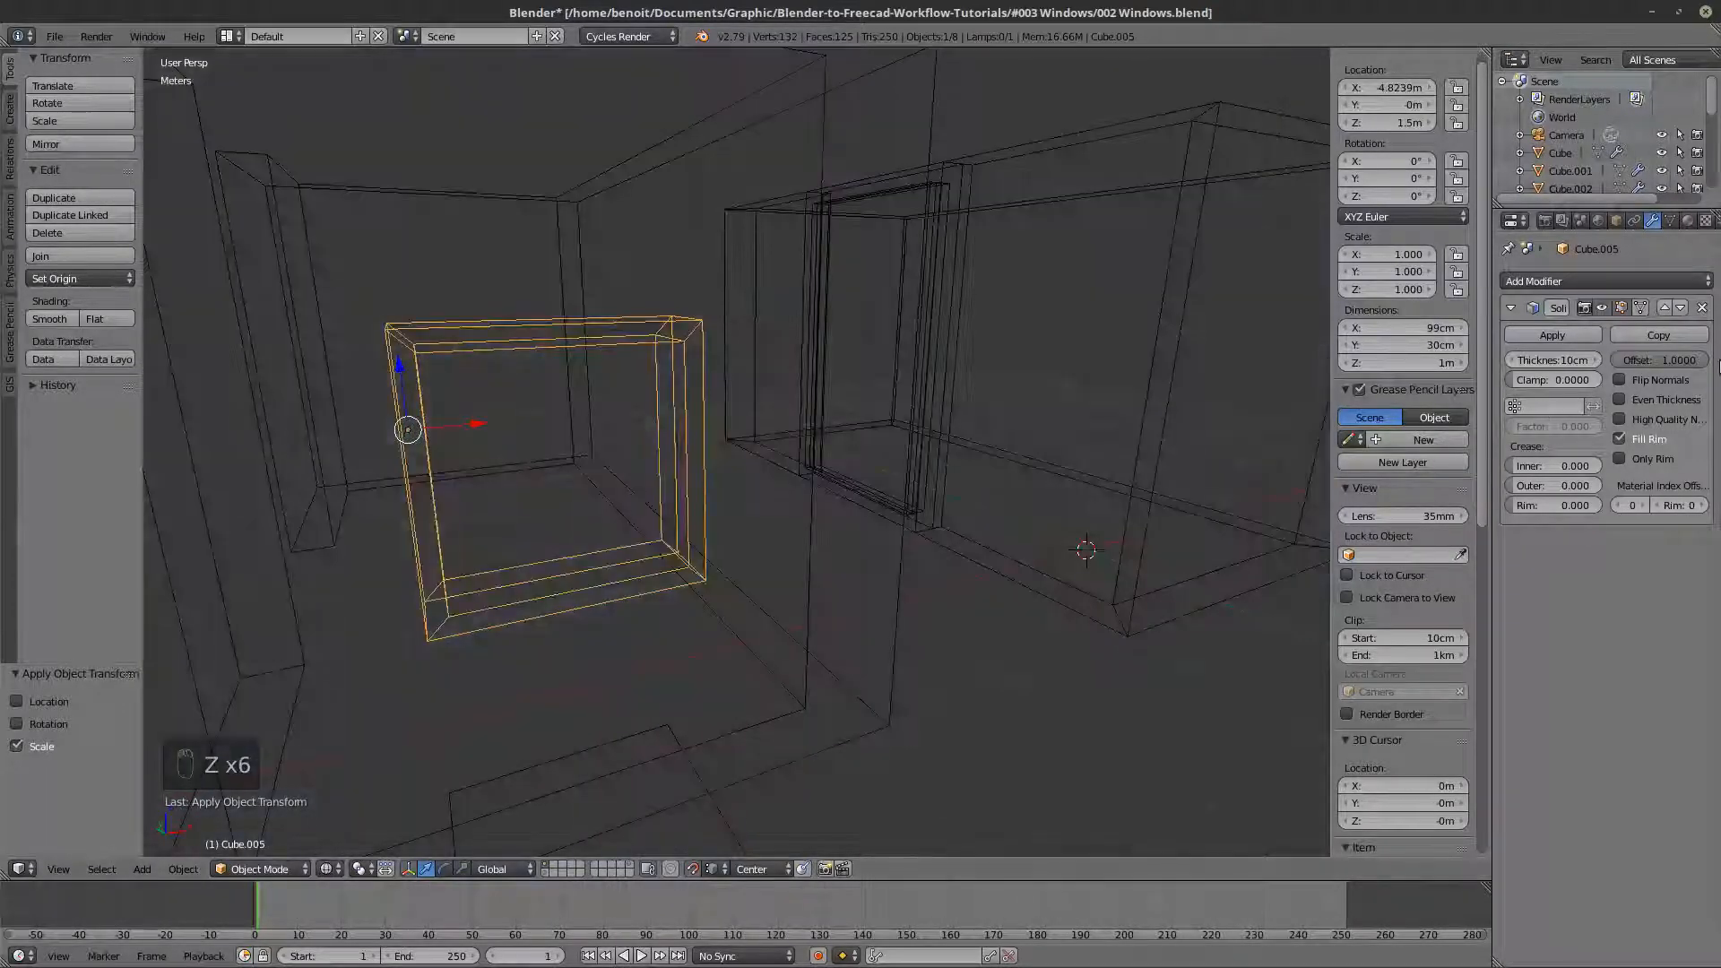
drag(1694, 361, 1632, 360)
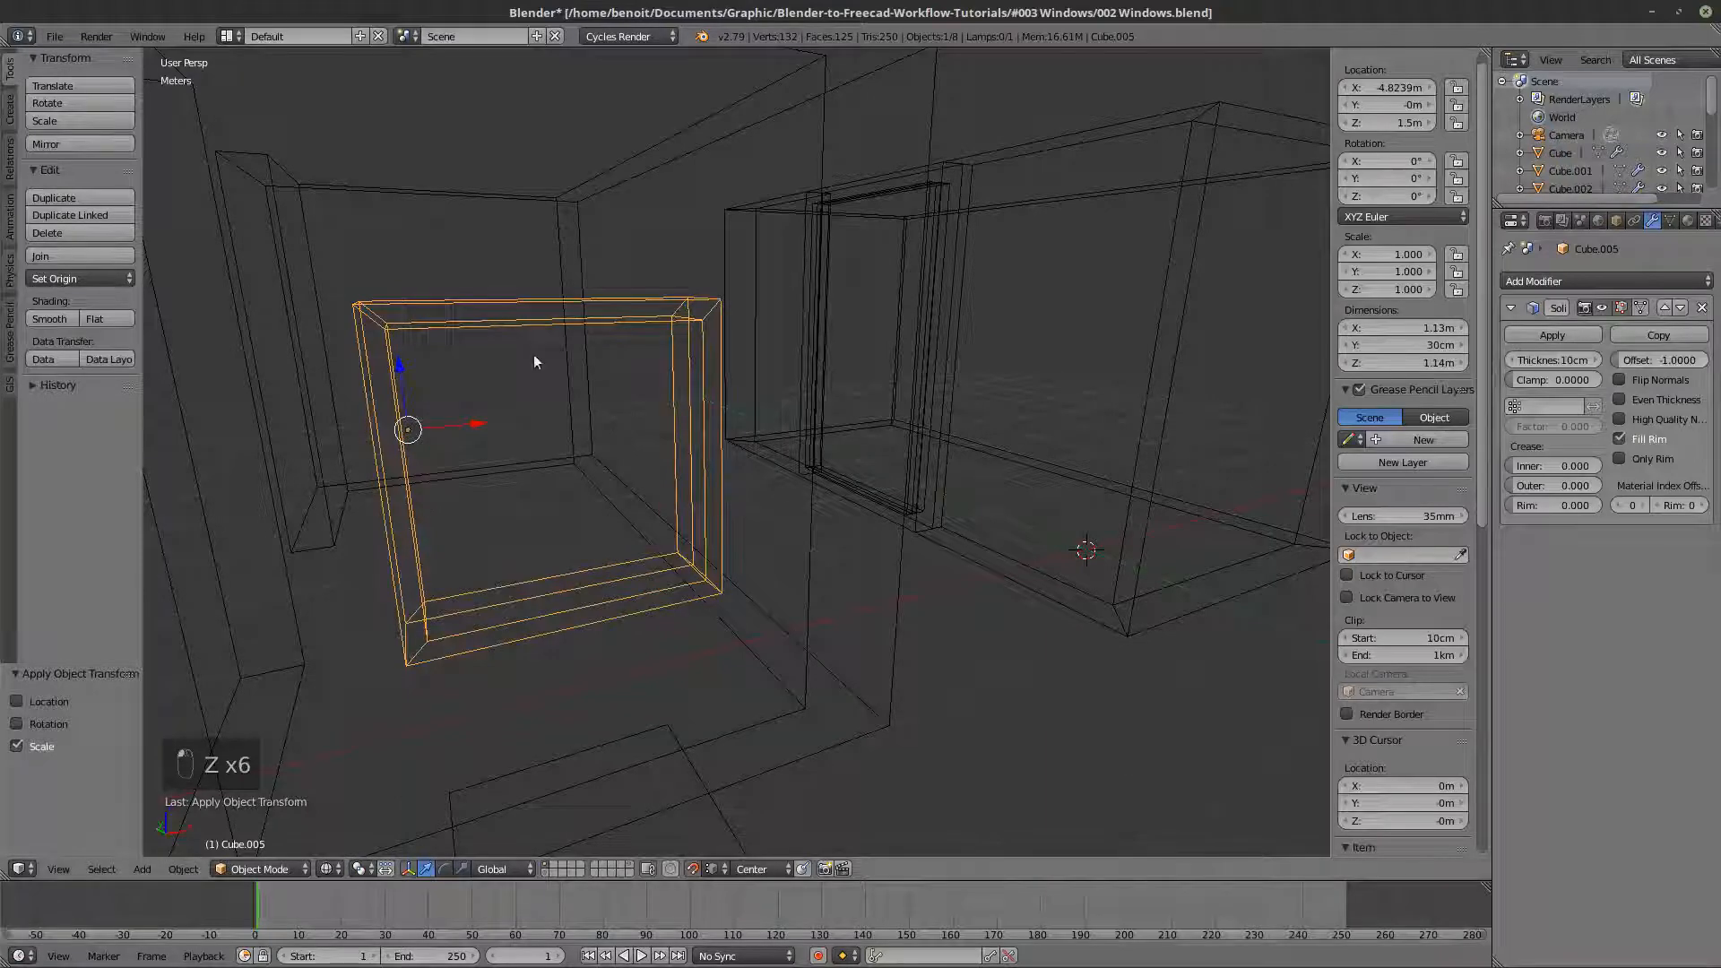
- Flip the normals of all the frame's faces, return to Object Mode and check the frame in solid shading
key(Tab)
key(a)
key(a)
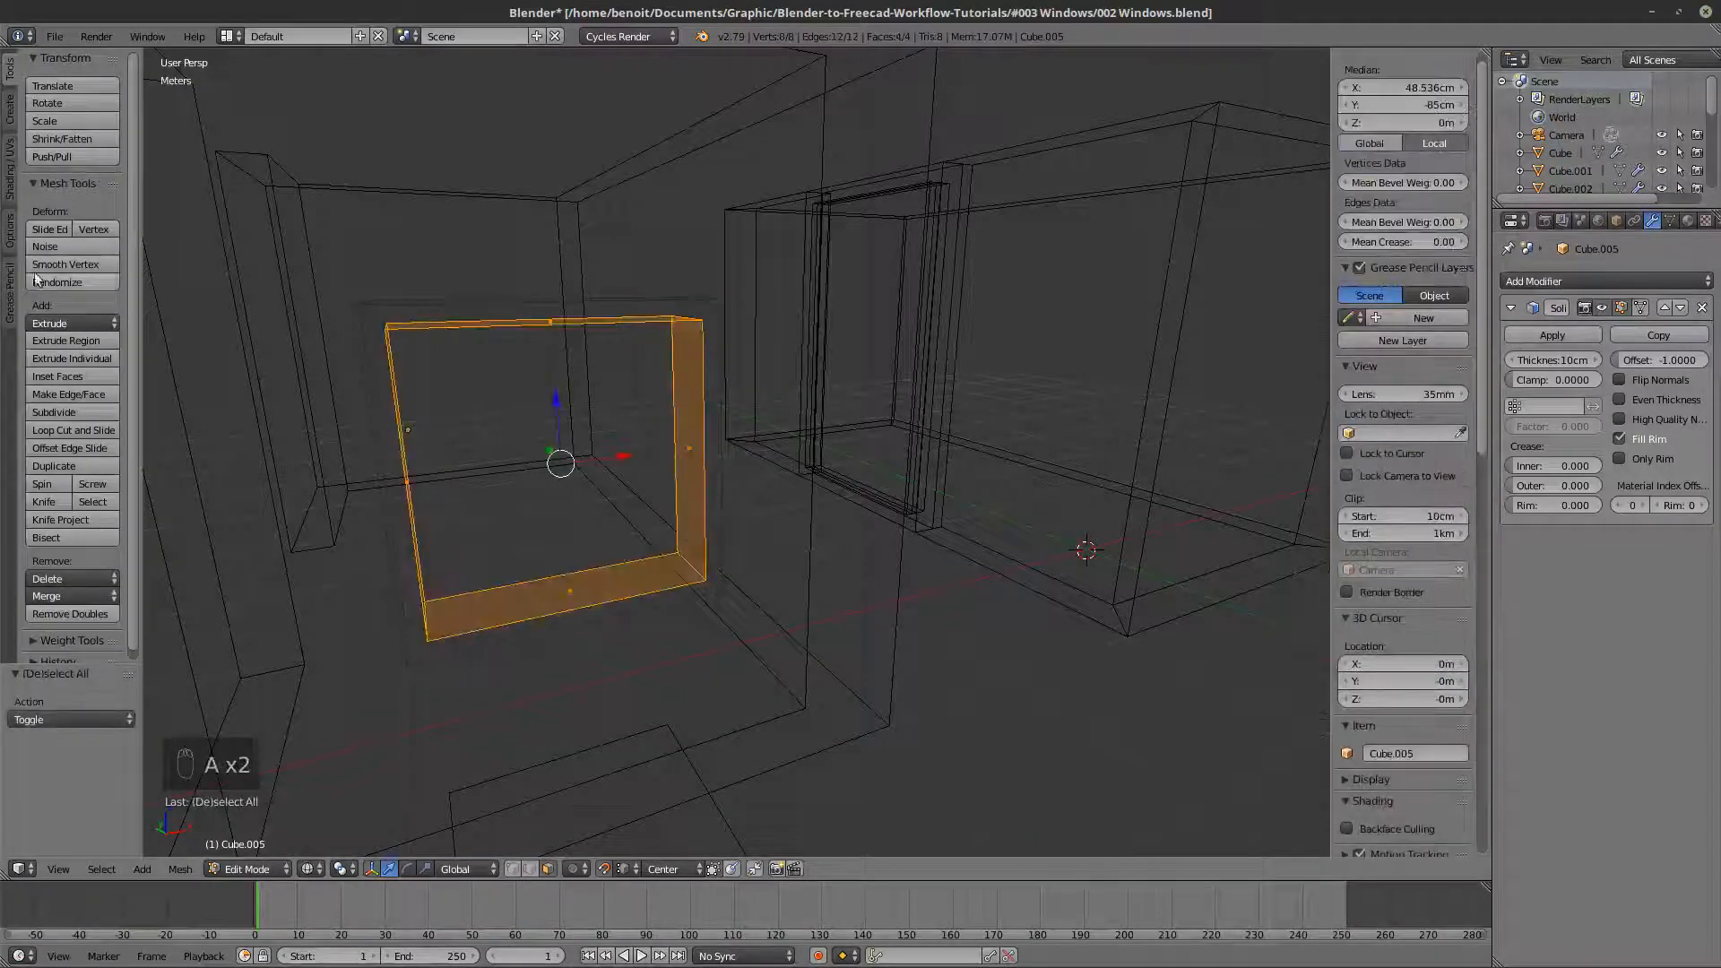
click(6, 197)
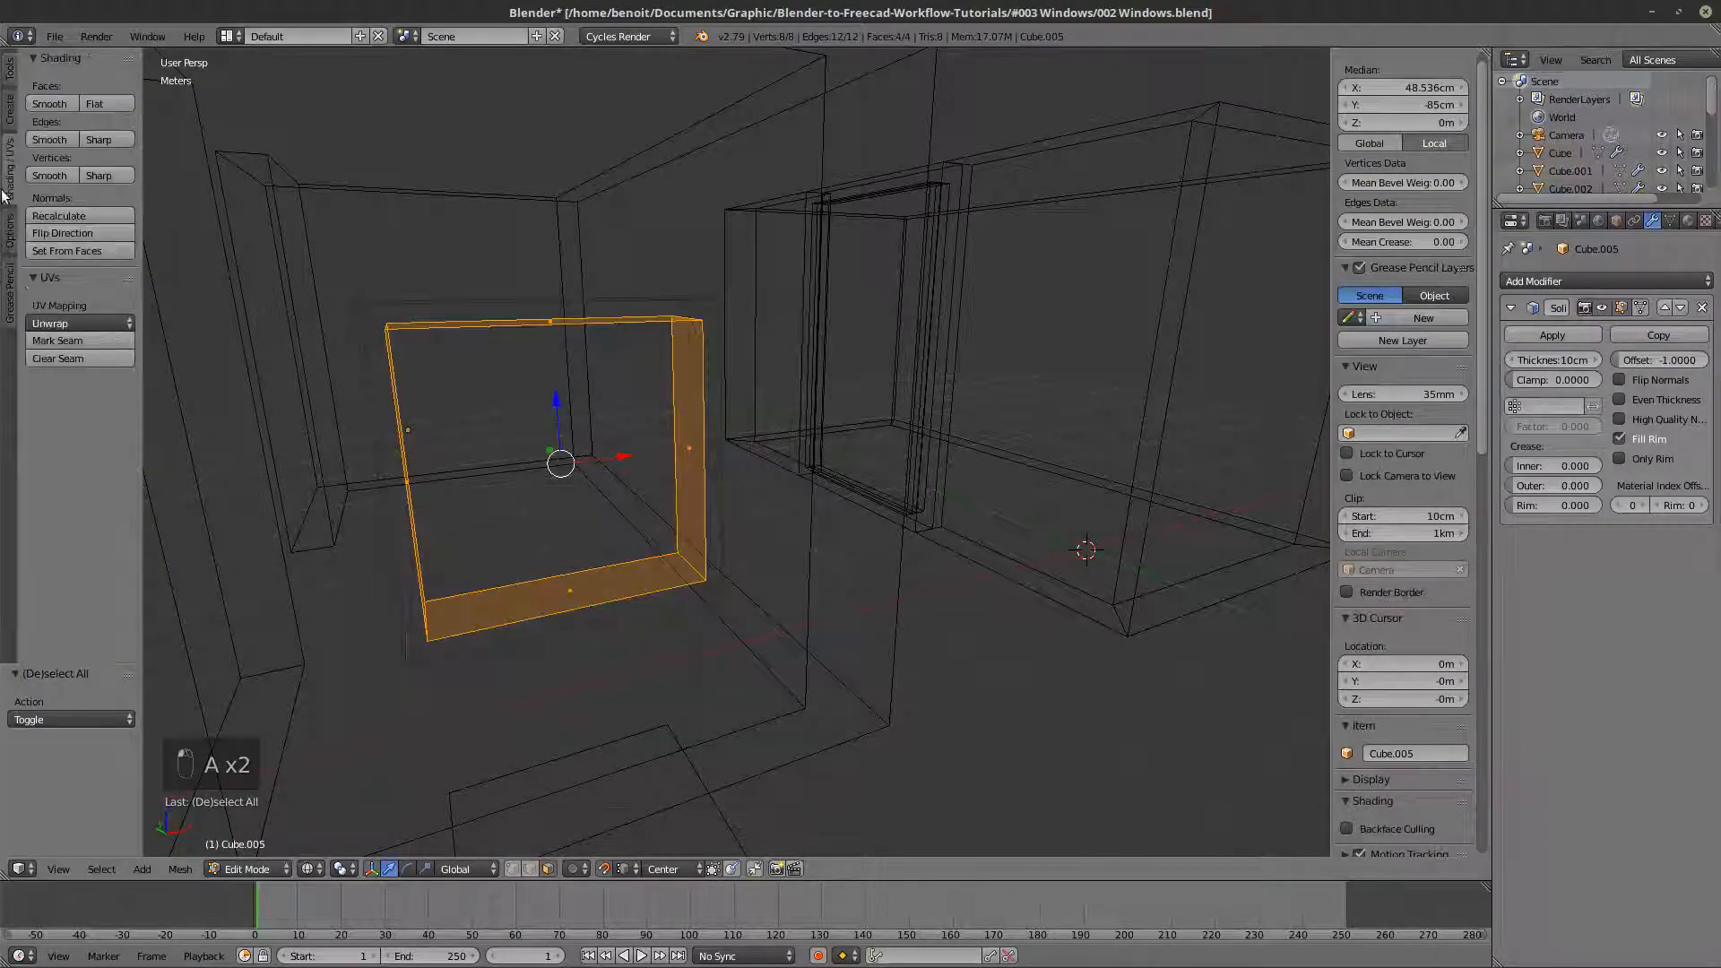
click(52, 235)
key(z)
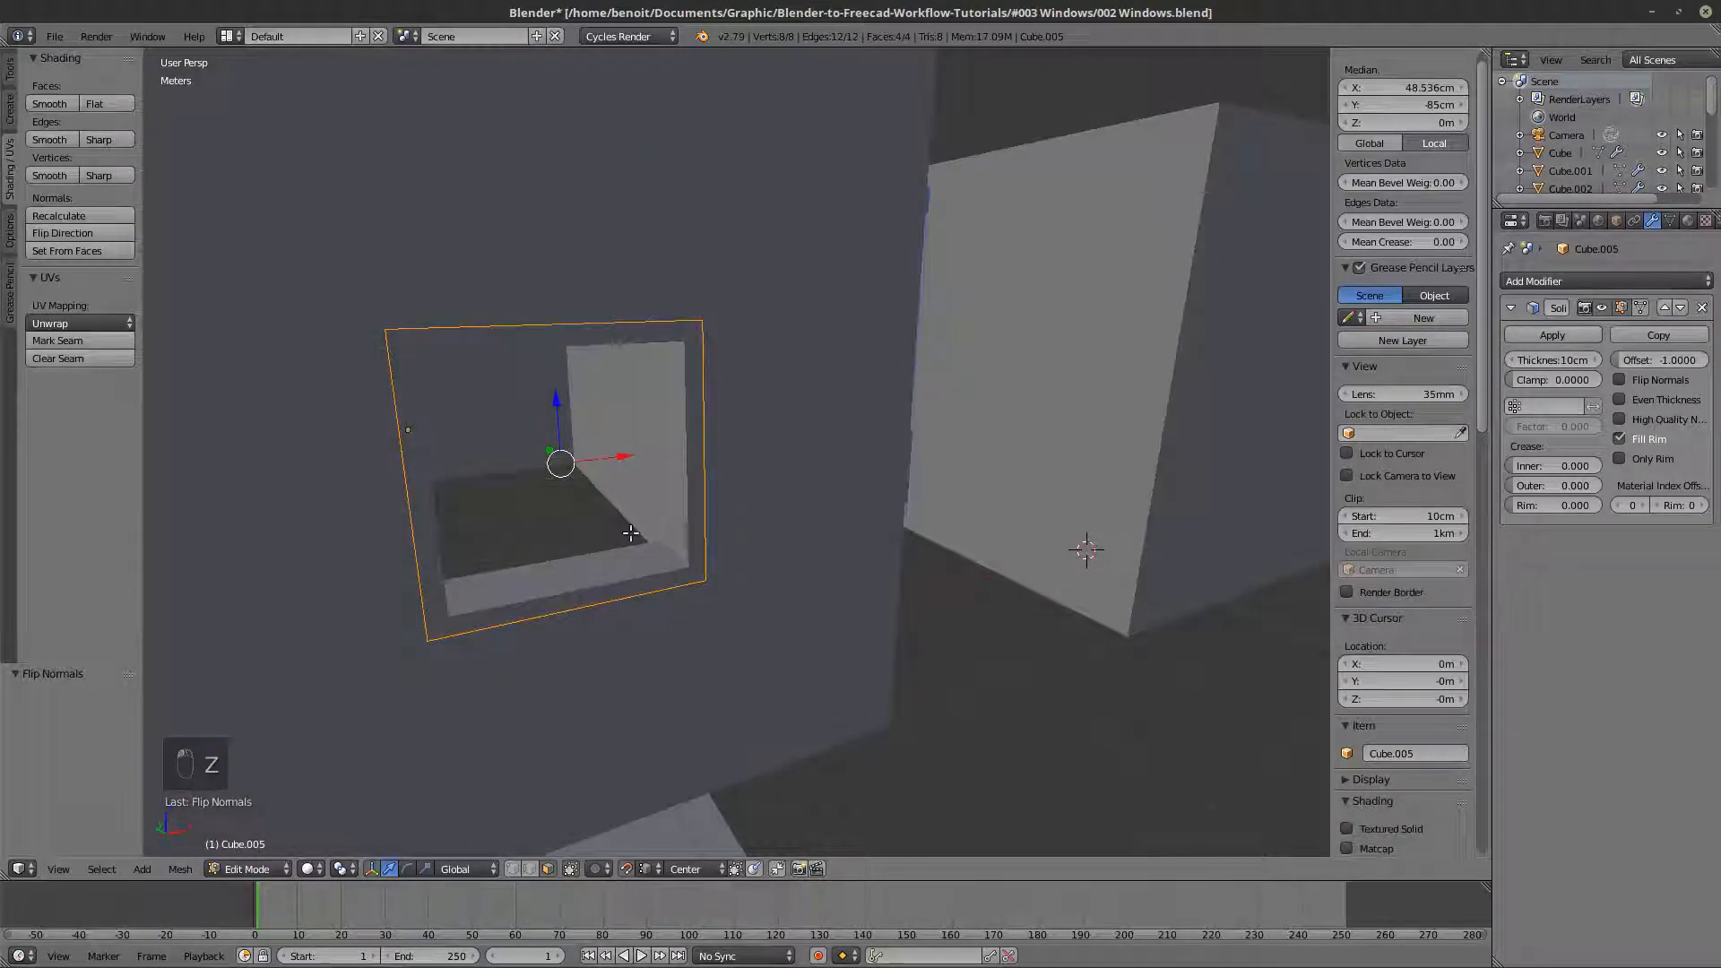
key(Tab)
mouse_move(623, 552)
middle_down()
mouse_move(604, 556)
mouse_move(664, 542)
mouse_move(762, 568)
mouse_move(639, 551)
middle_up()
key(z)
key(z)
key(z)
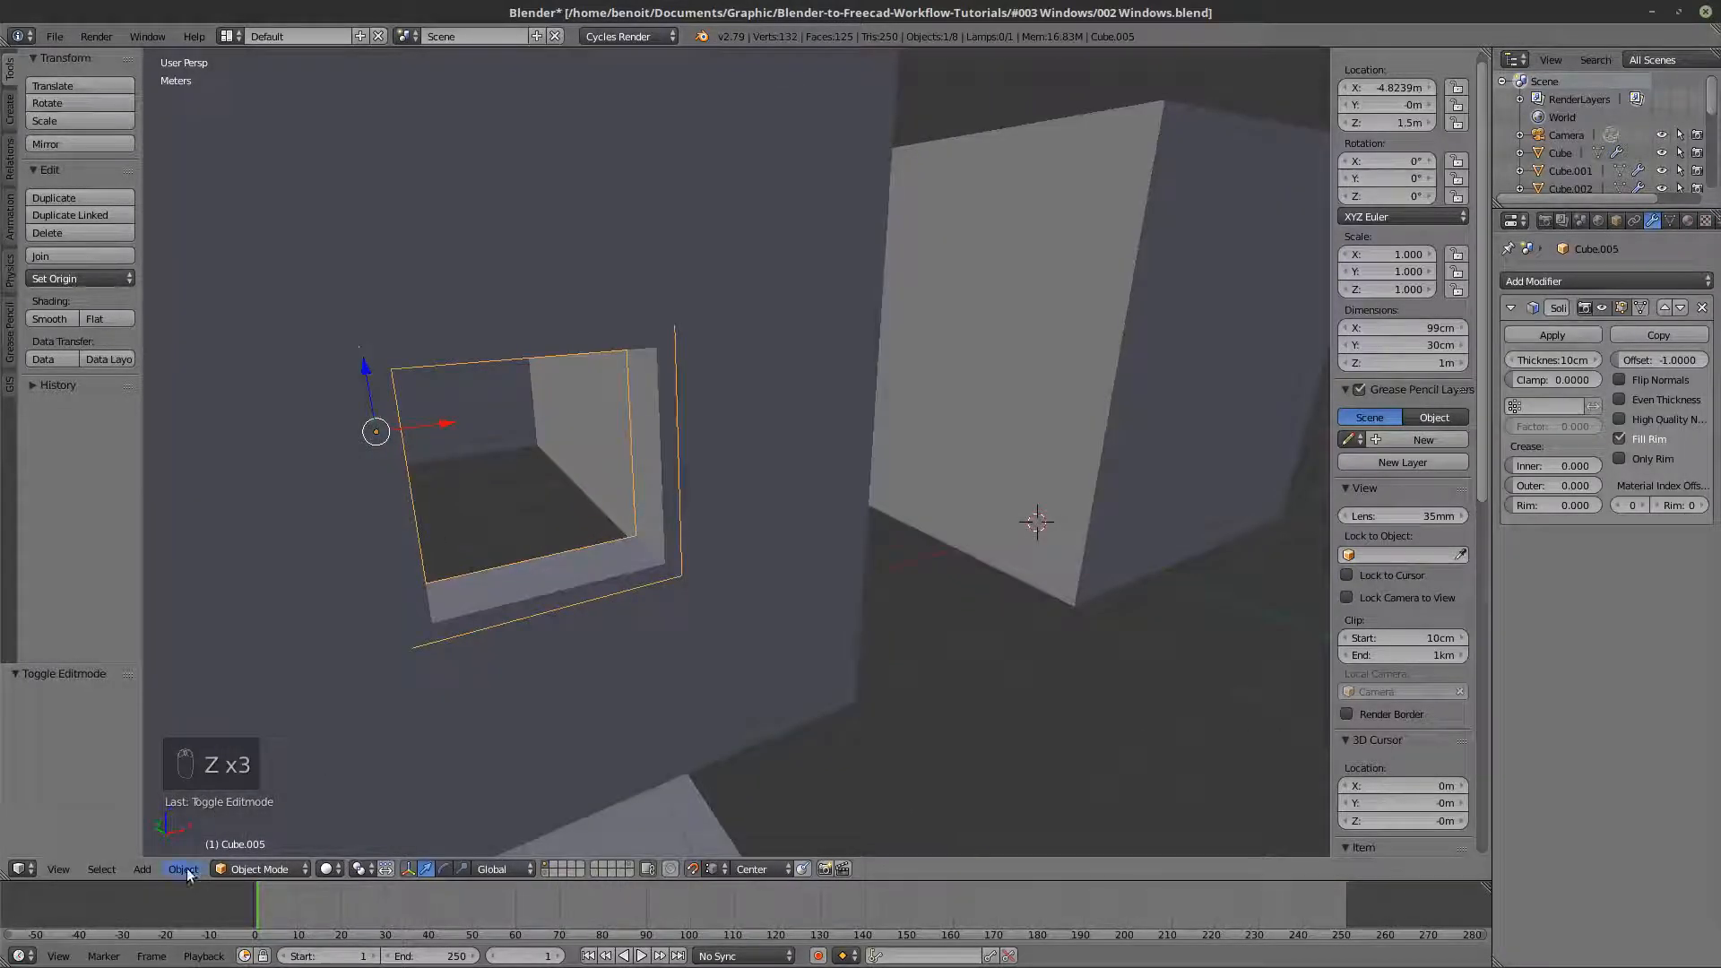
- Add a new material to the window frame and view the frame from outside the wall
middle_drag(432, 506, 402, 444)
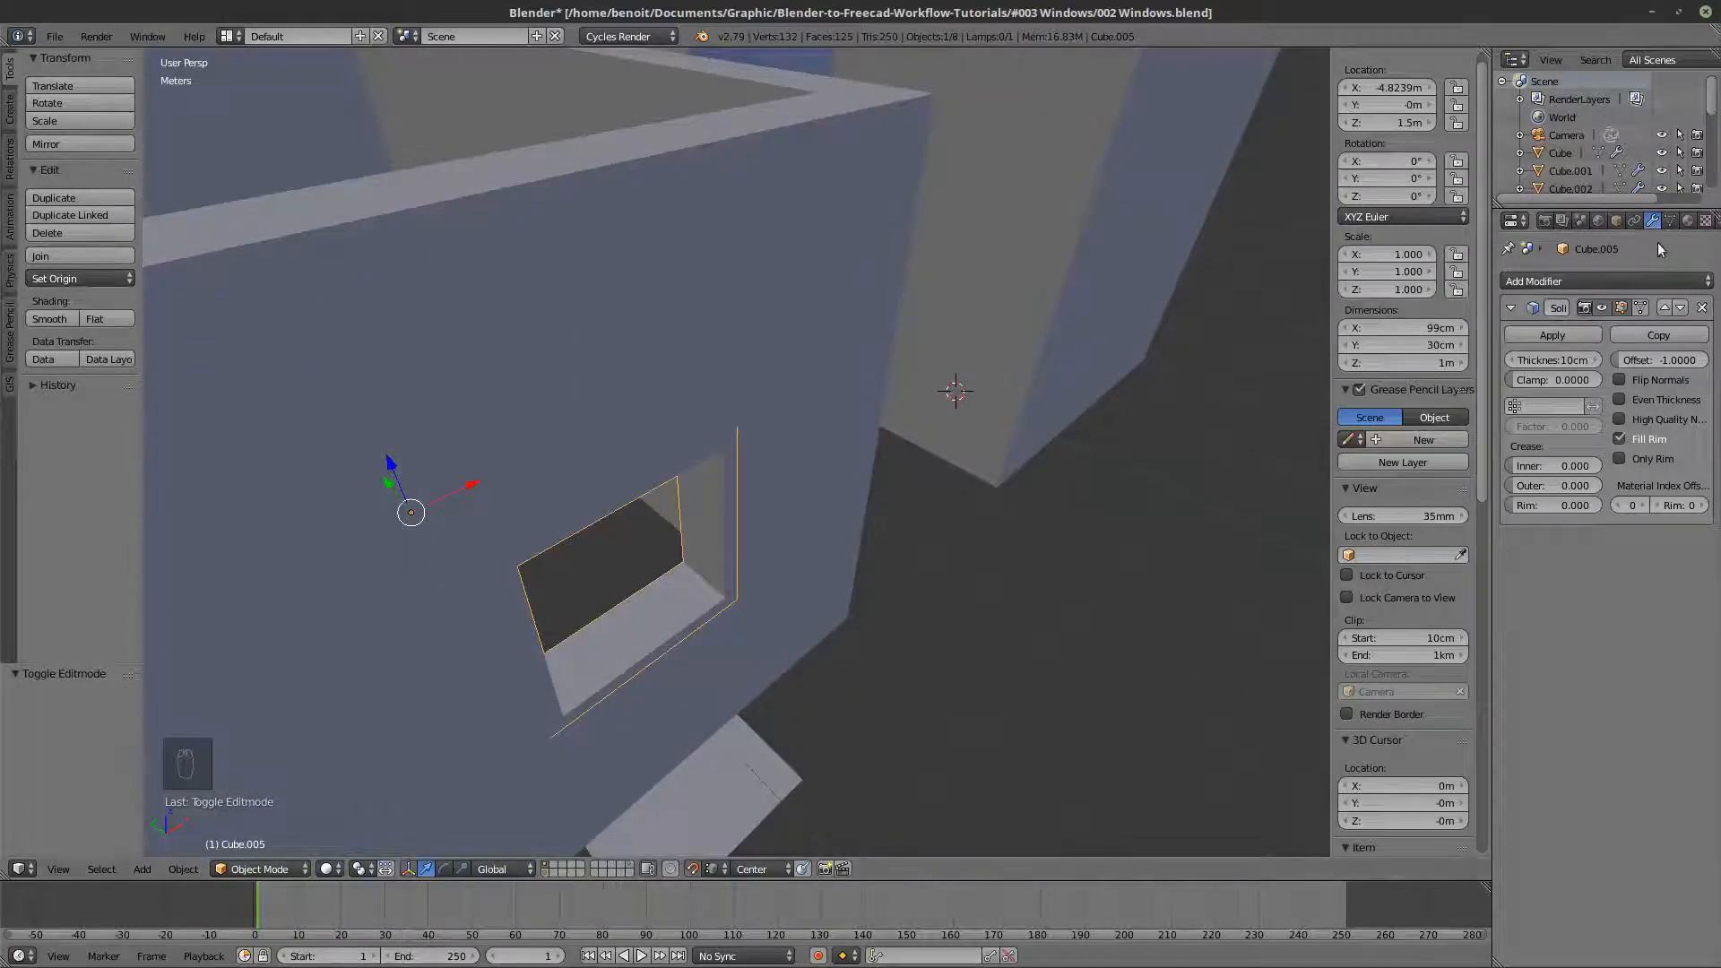
click(1688, 221)
click(1590, 341)
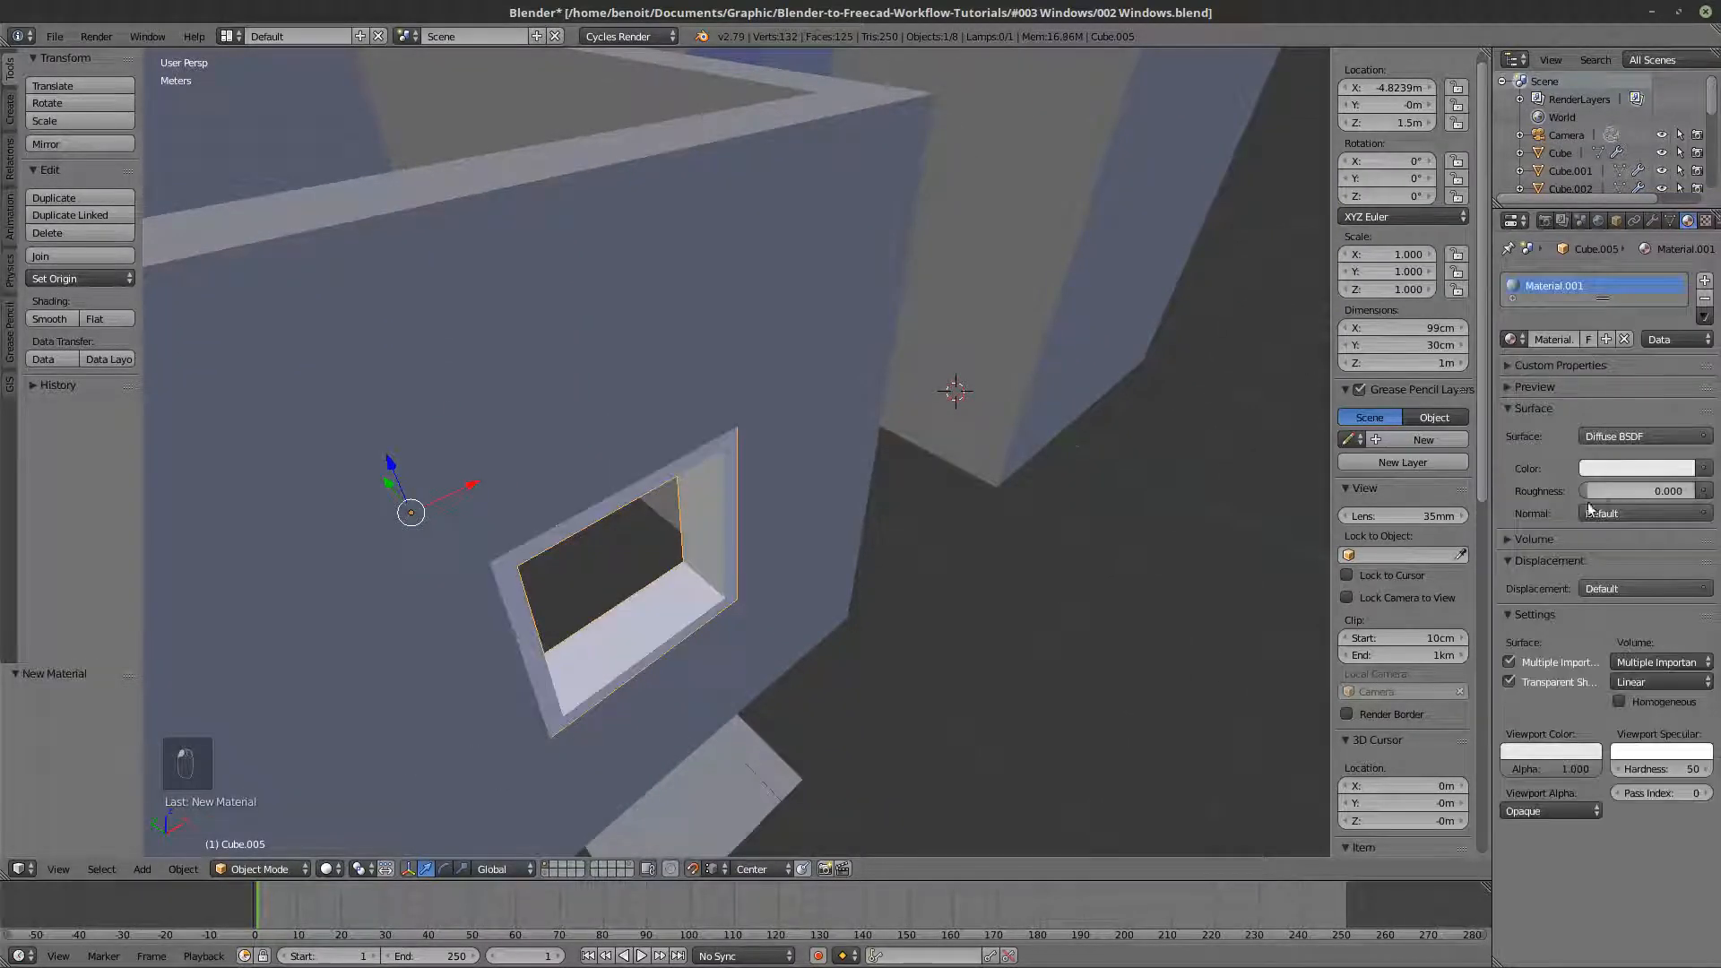
middle_drag(901, 549, 876, 507)
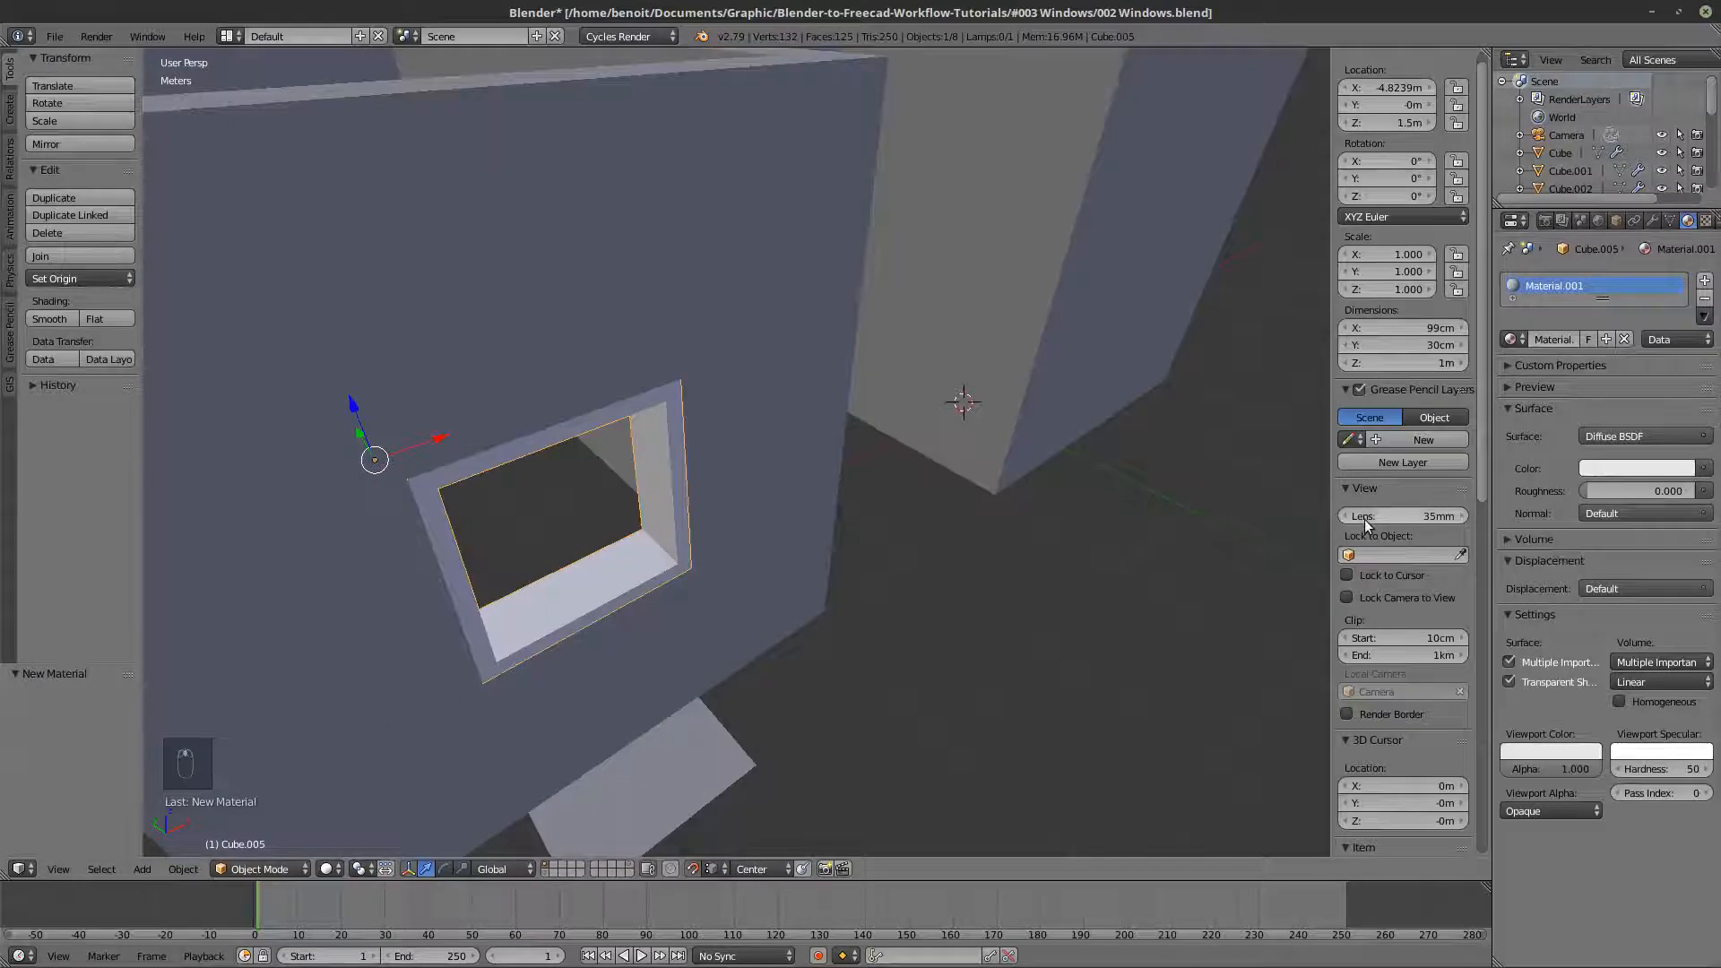
- Enable Matcap and Ambient Occlusion in the viewport shading settings and look over both rooms
scroll(1388, 506, down, 10)
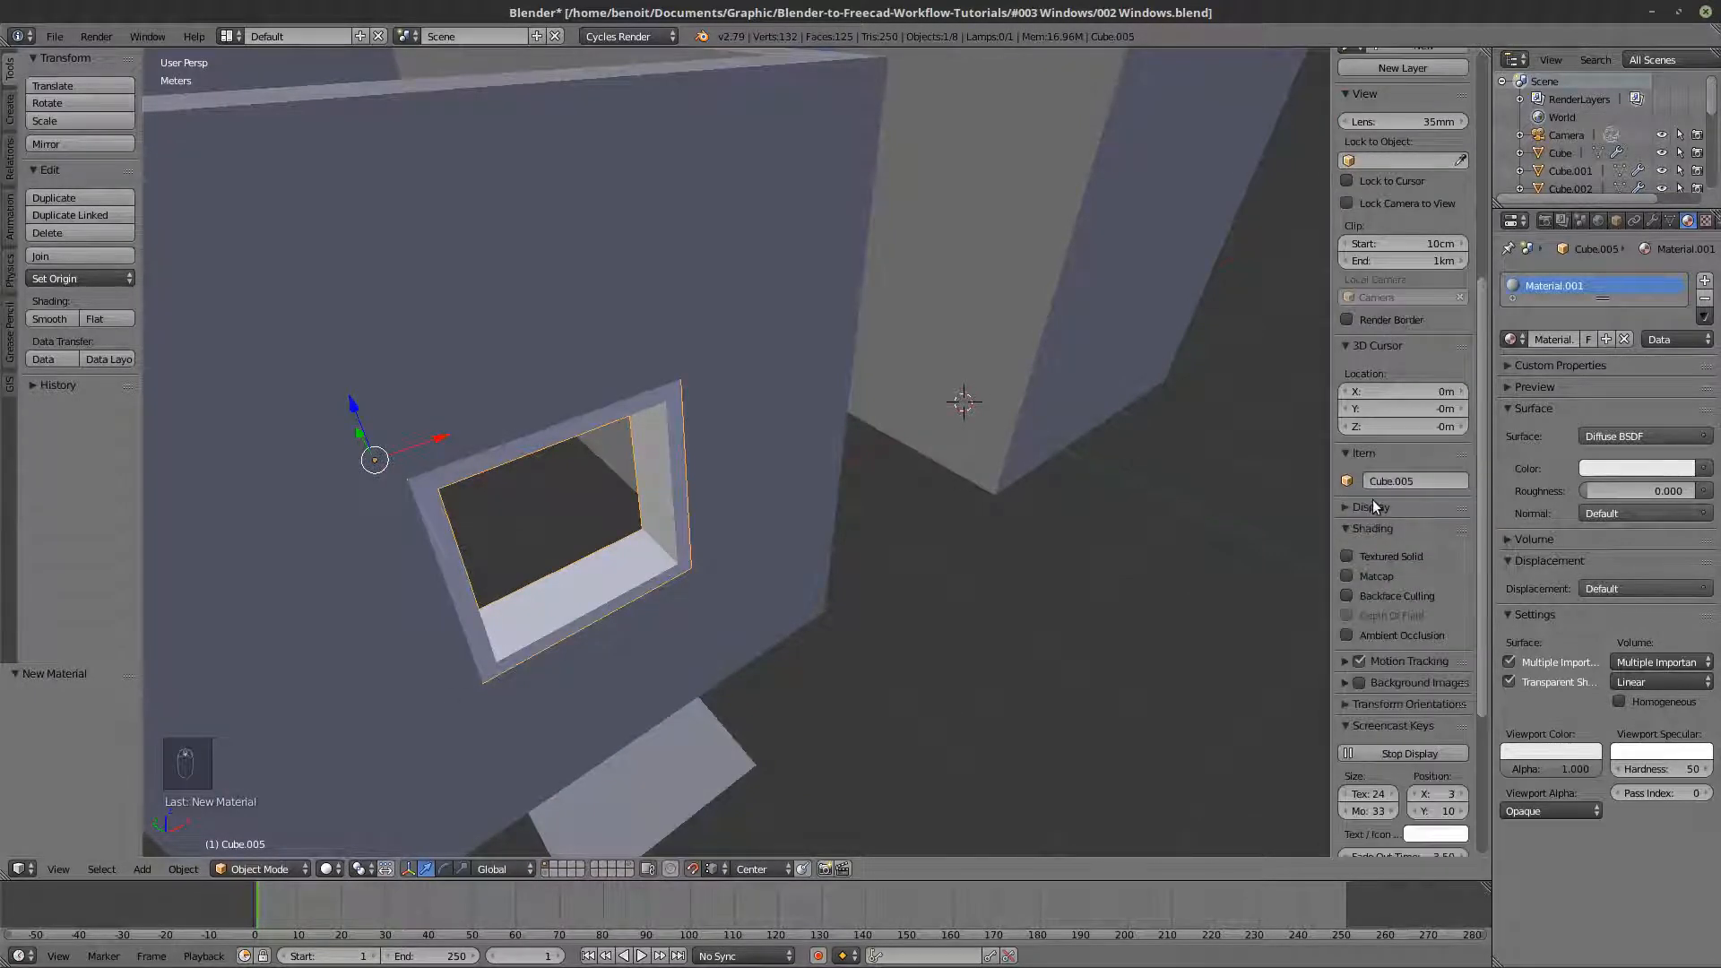
click(1373, 507)
scroll(1379, 577, down, 4)
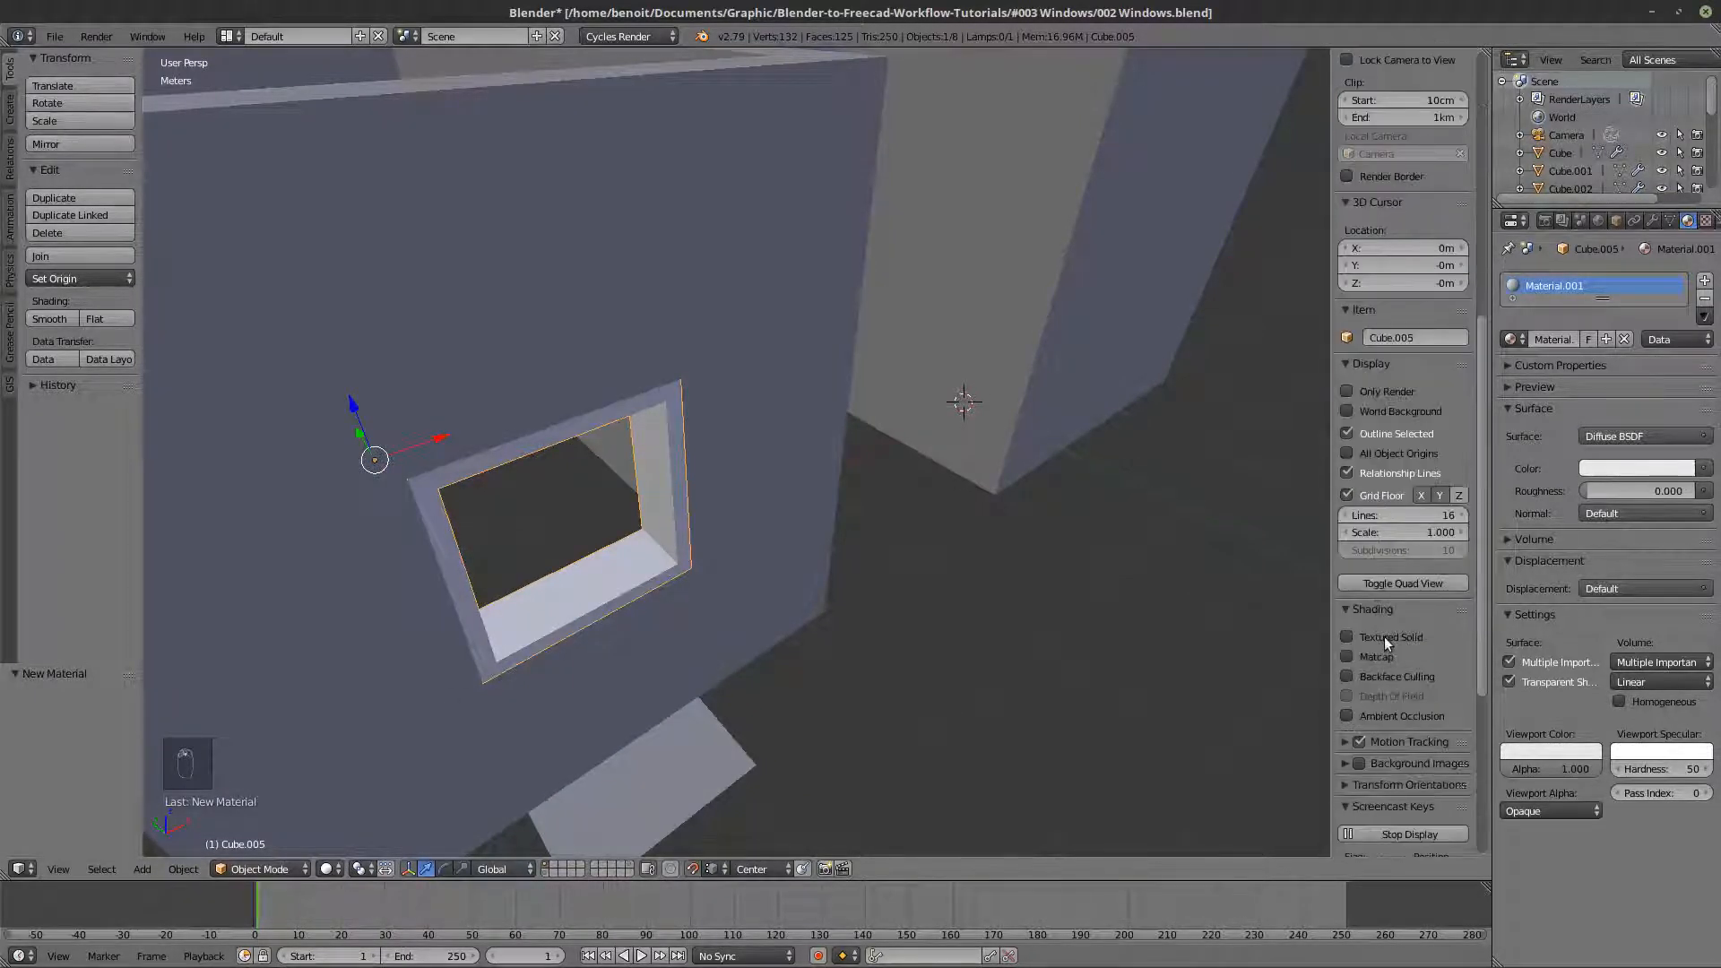
click(1348, 657)
scroll(959, 619, down, 3)
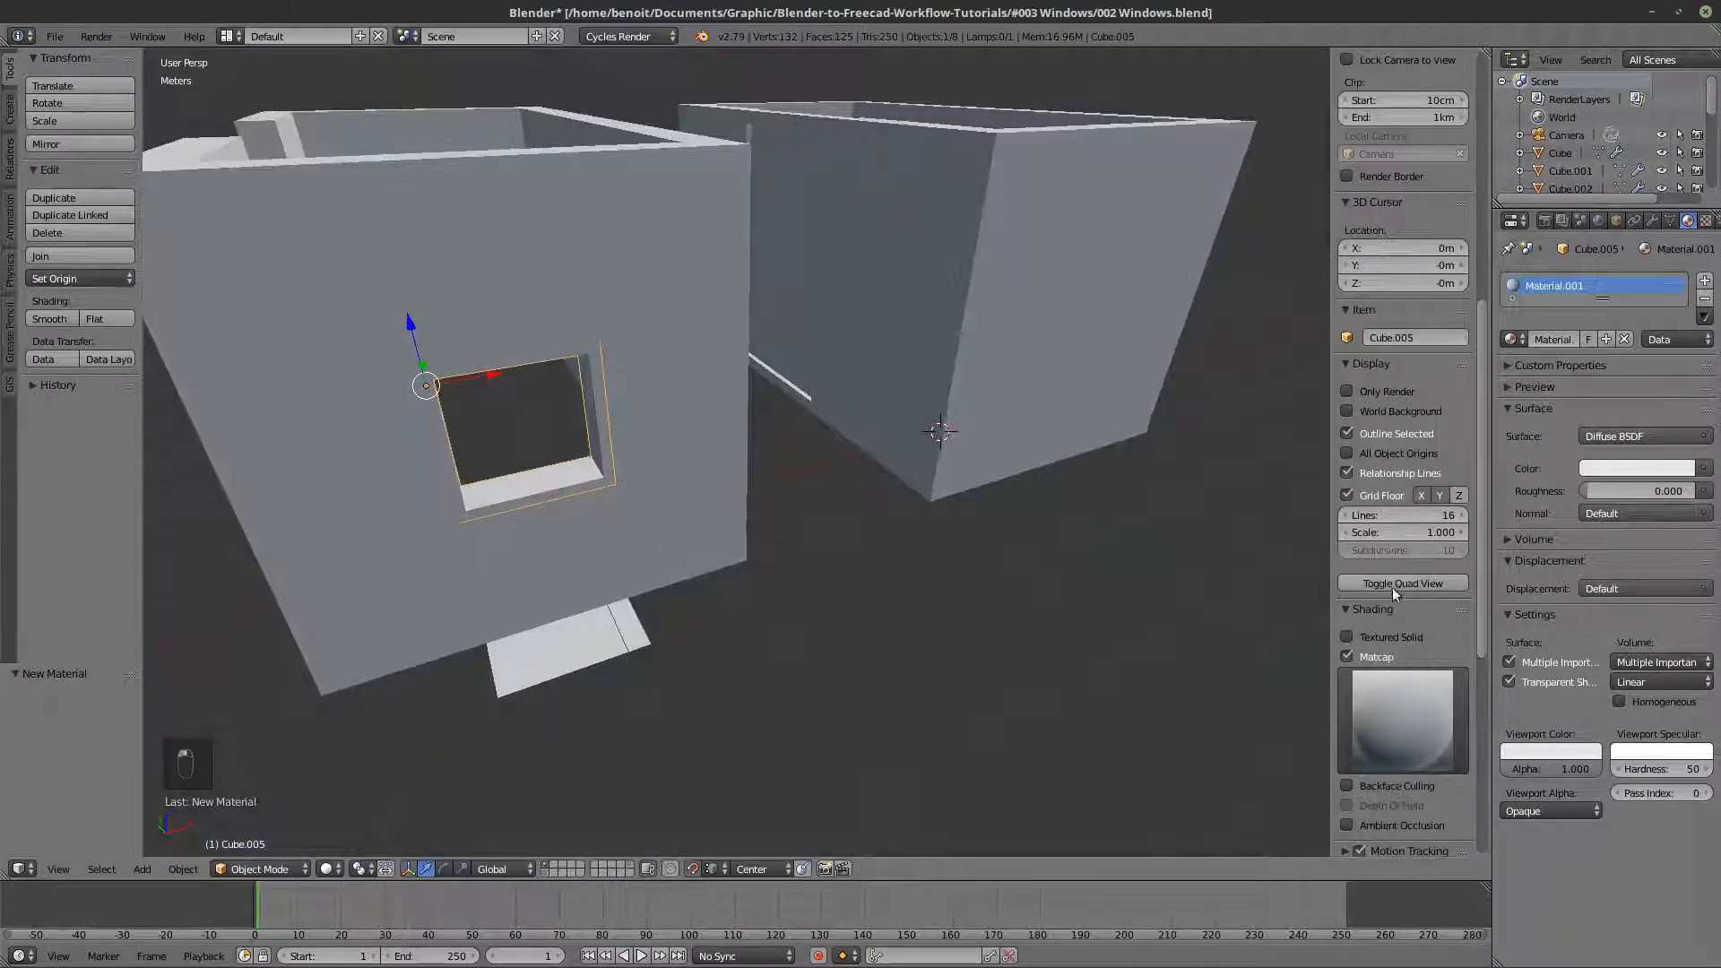
scroll(1380, 555, down, 2)
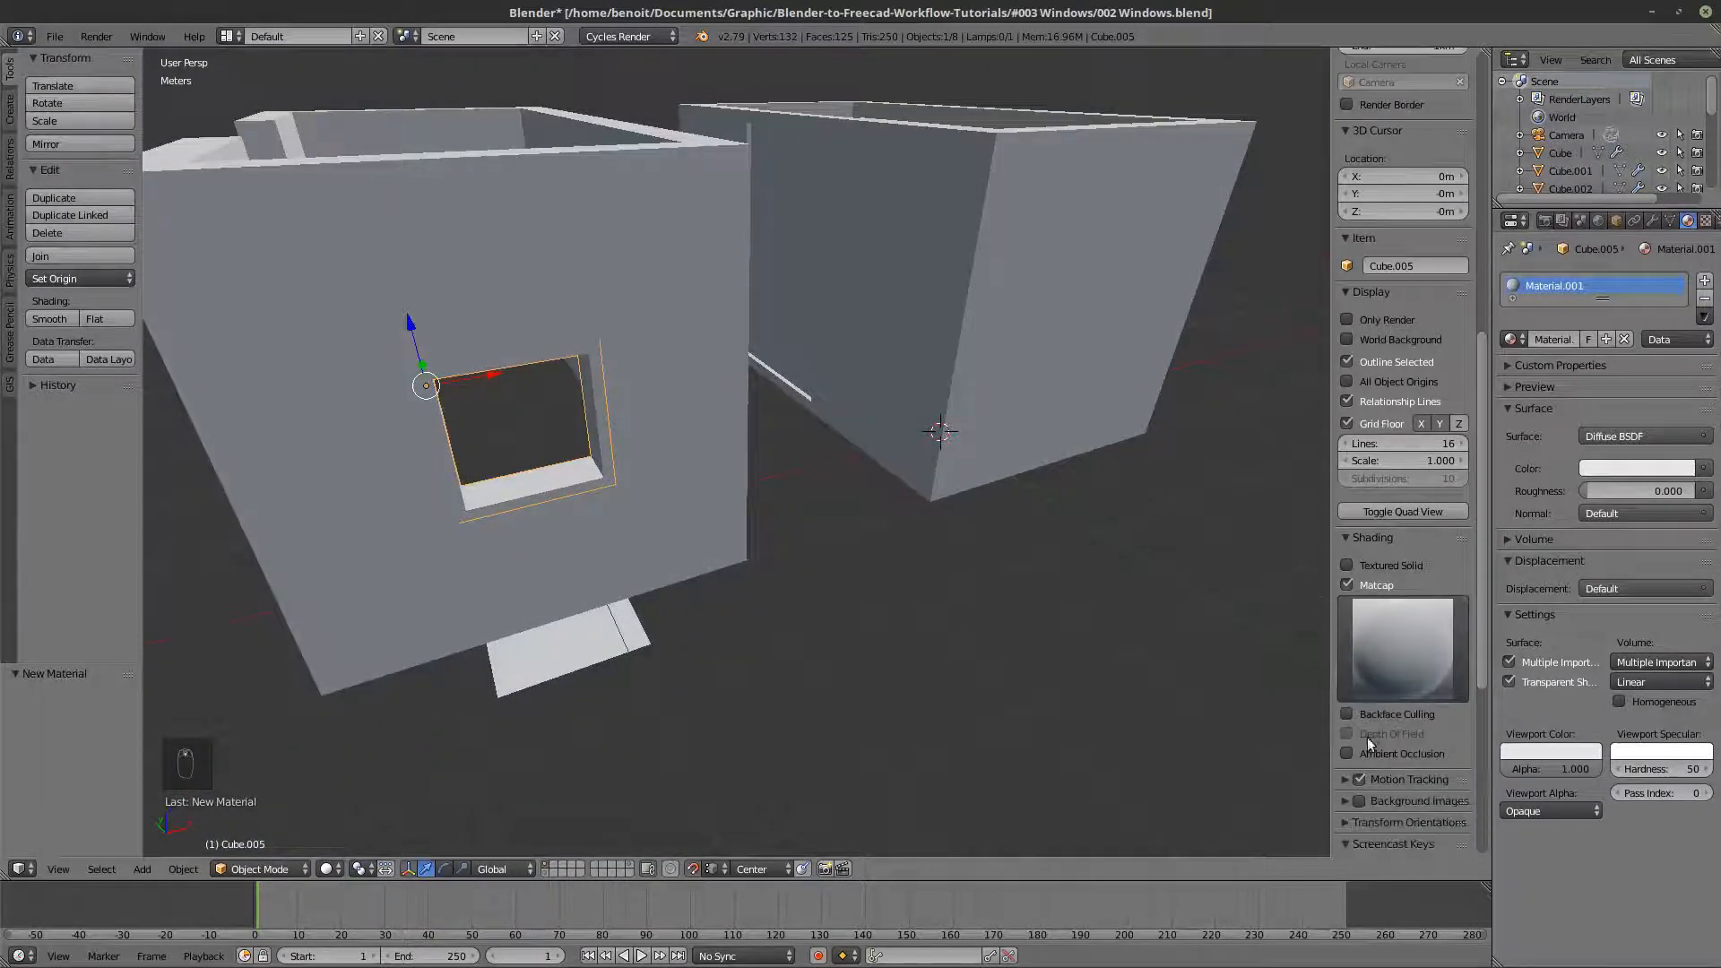
click(1356, 753)
scroll(890, 563, down, 2)
middle_drag(875, 533, 681, 555)
scroll(753, 456, up, 2)
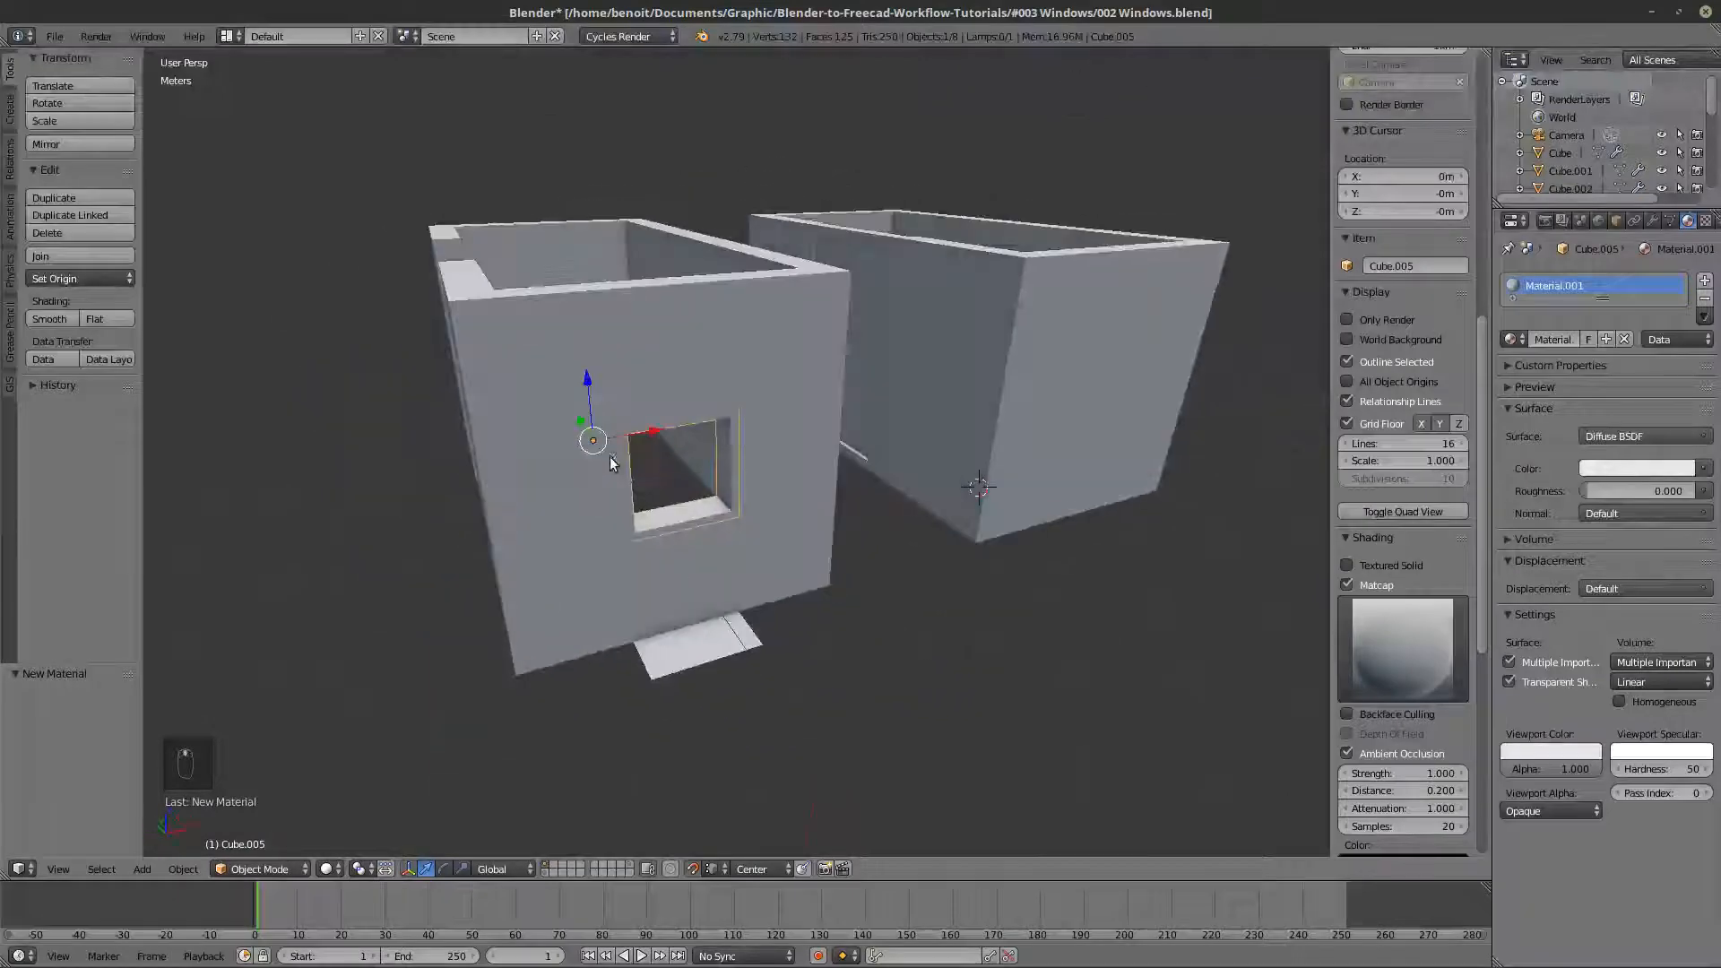
- Move the window frame's origin to its geometry
scroll(681, 556, up, 3)
key(Tab)
key(Tab)
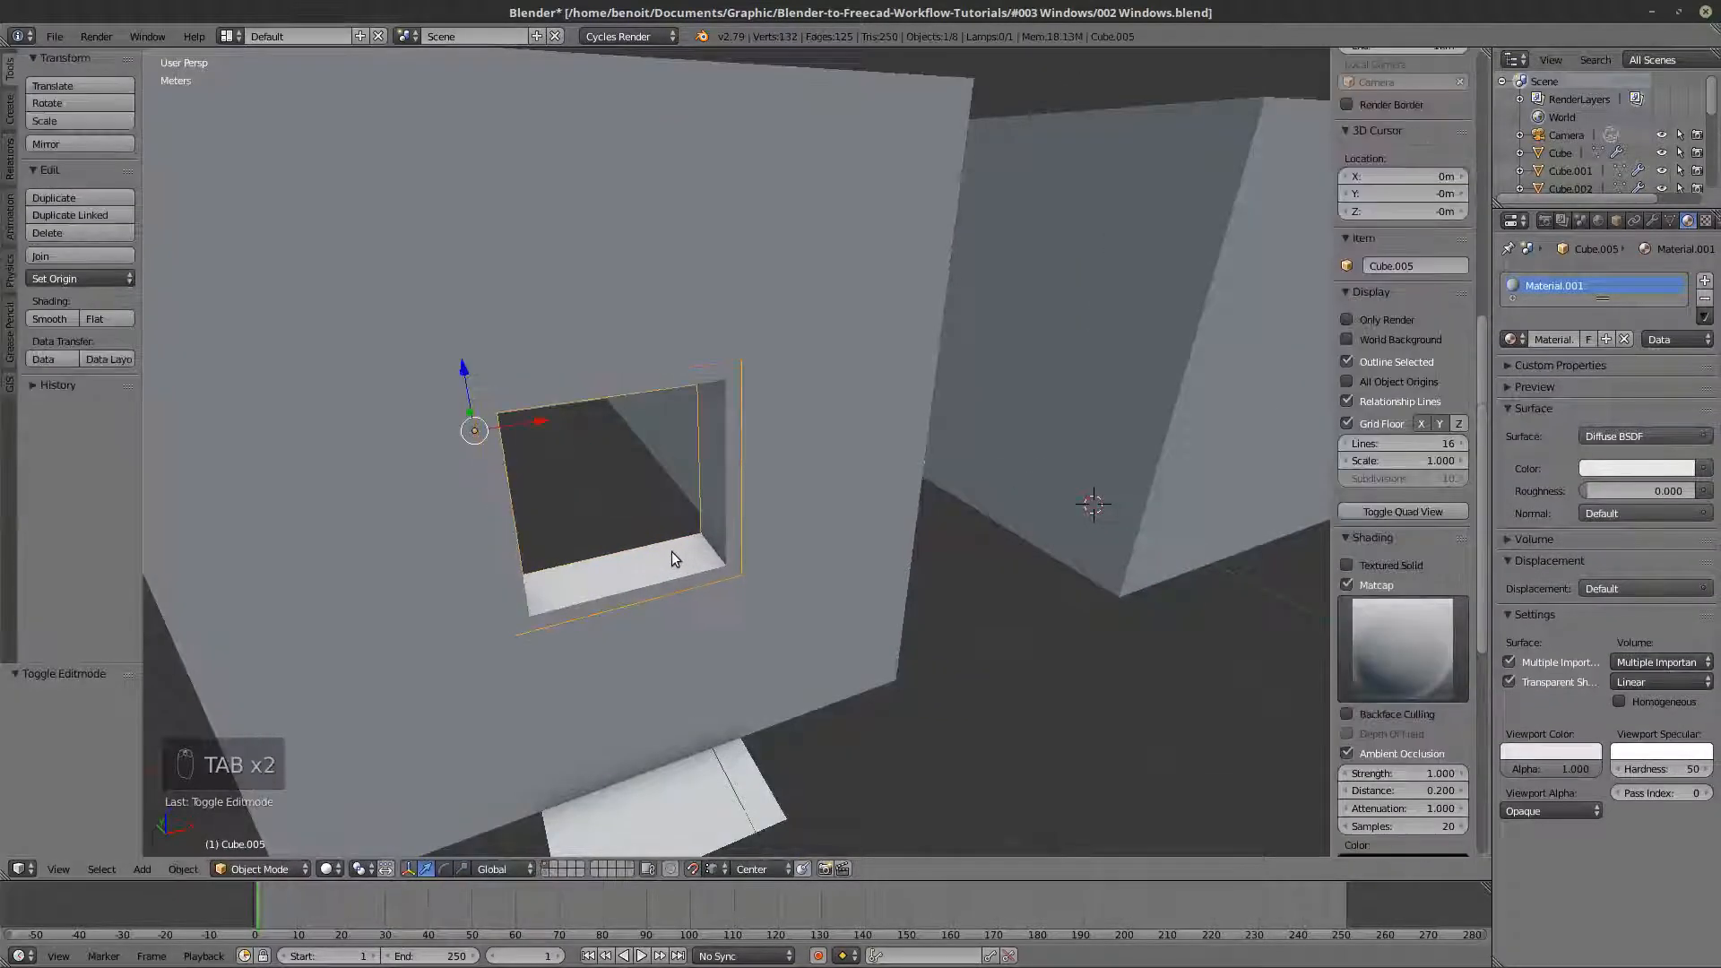
middle_drag(671, 551, 724, 559)
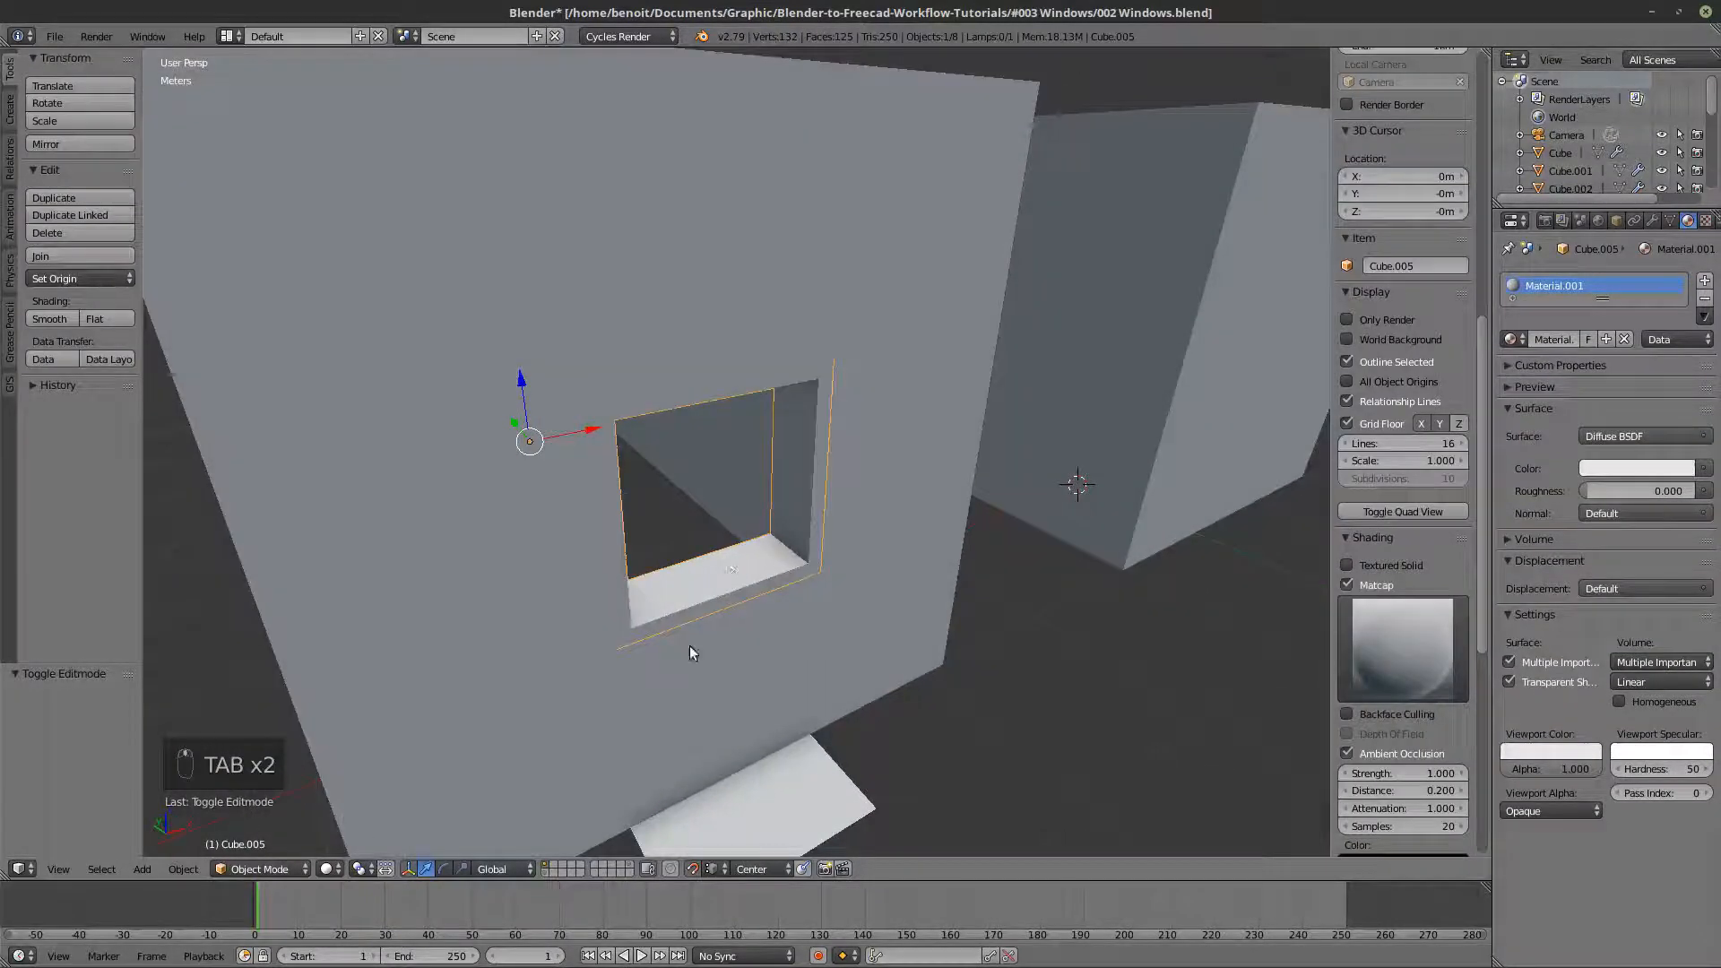
click(183, 868)
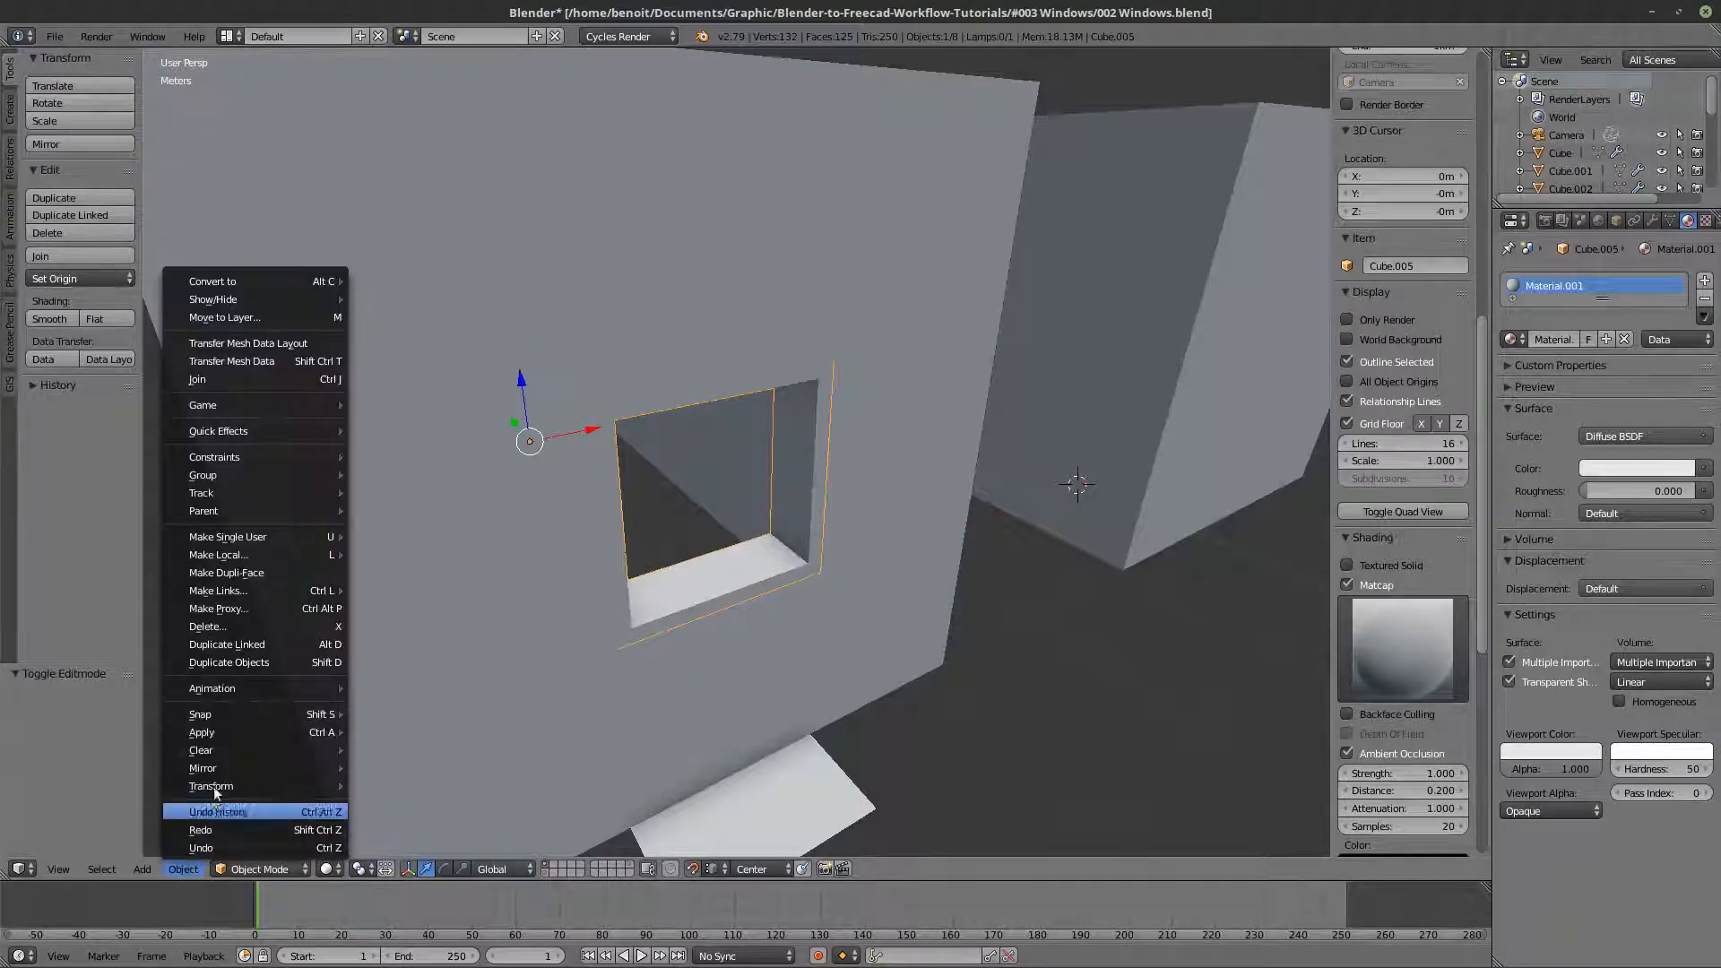
mouse_move(297, 772)
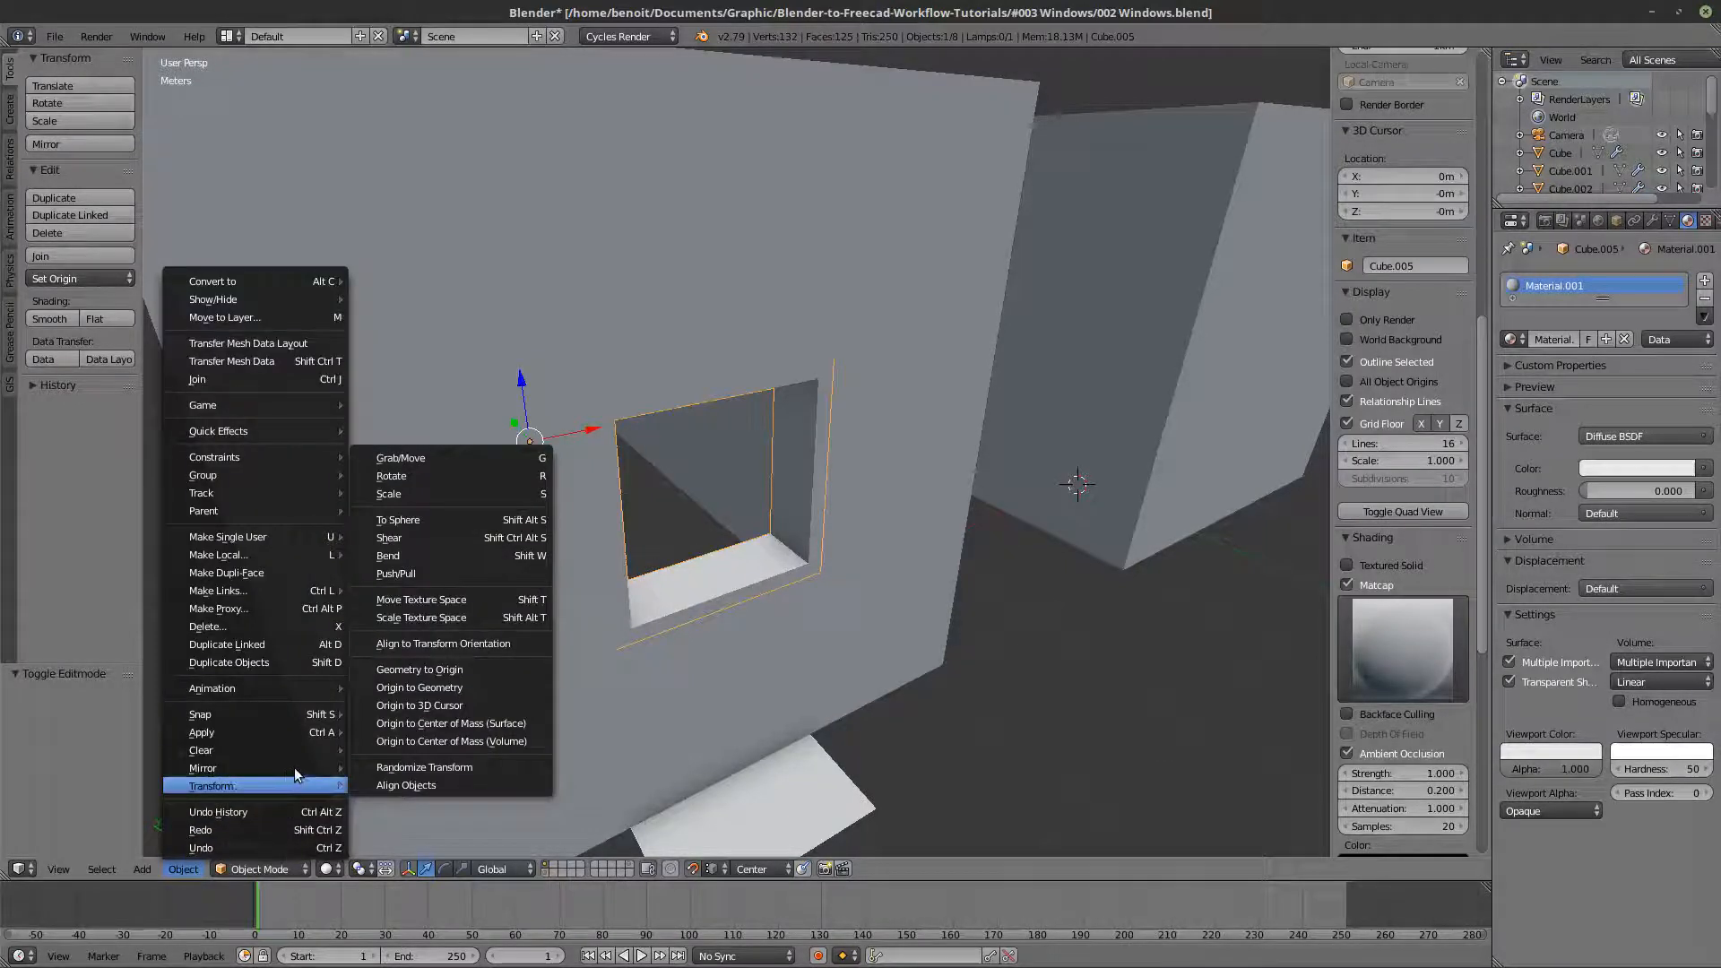
click(437, 686)
- Compare the frame's base mesh in Edit Mode with its solidified shape in wireframe and solid shading
key(Tab)
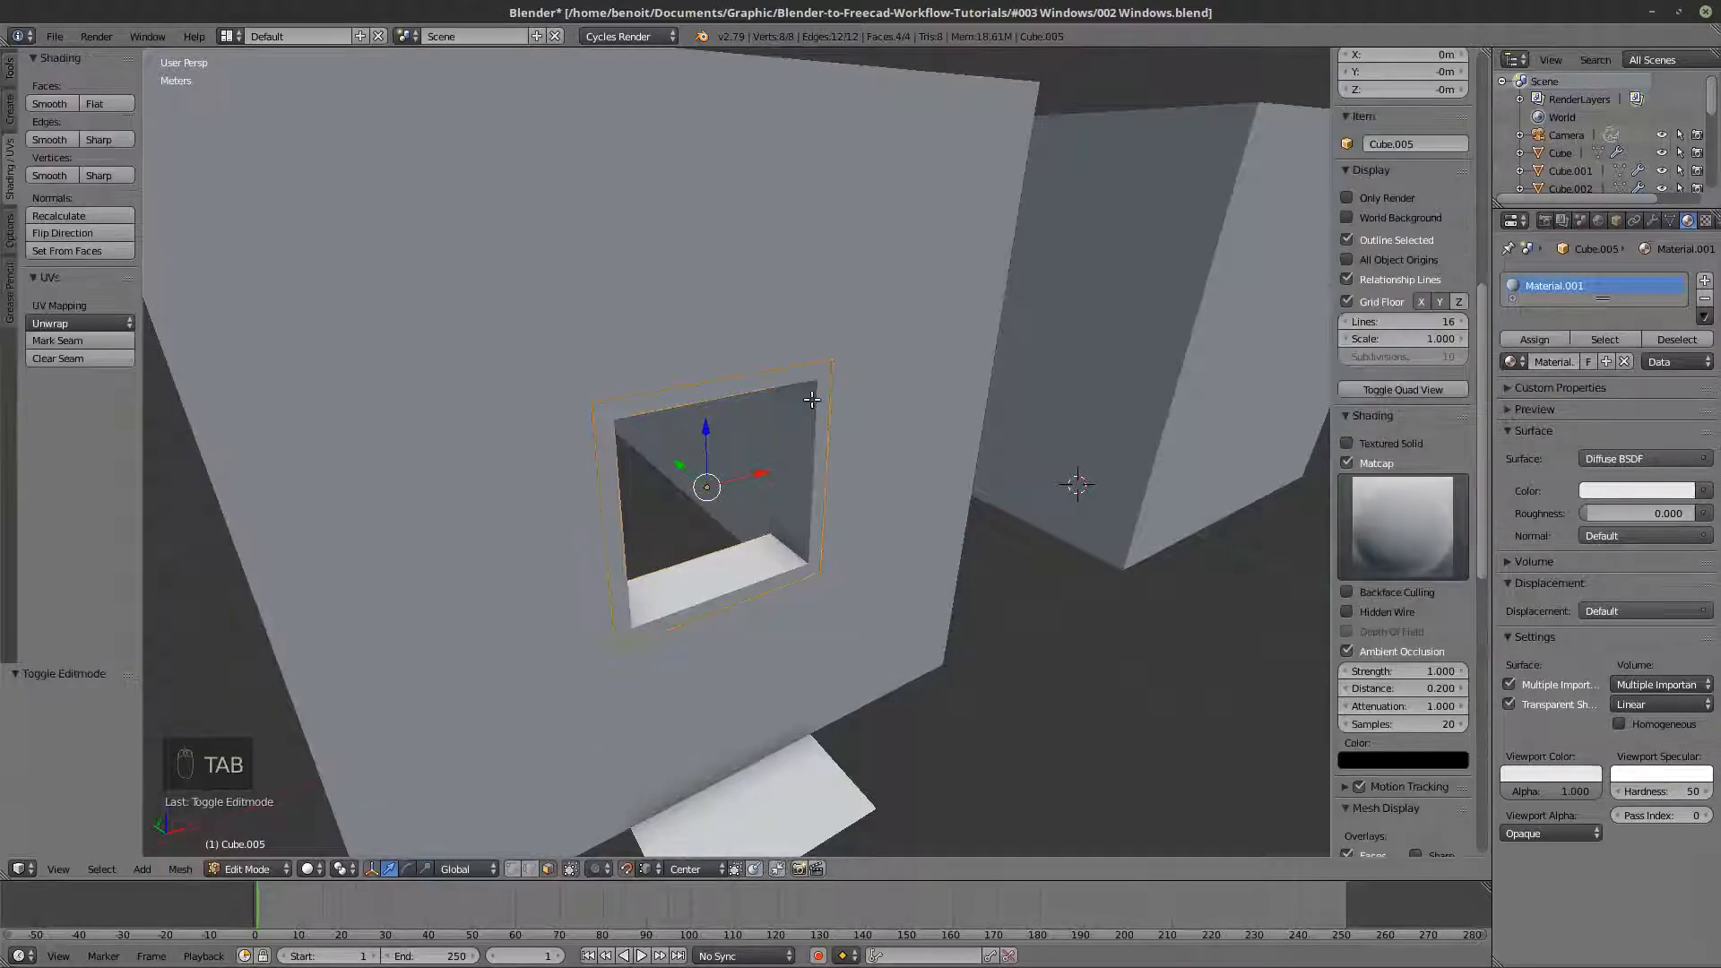
key(z)
key(Tab)
key(z)
key(Tab)
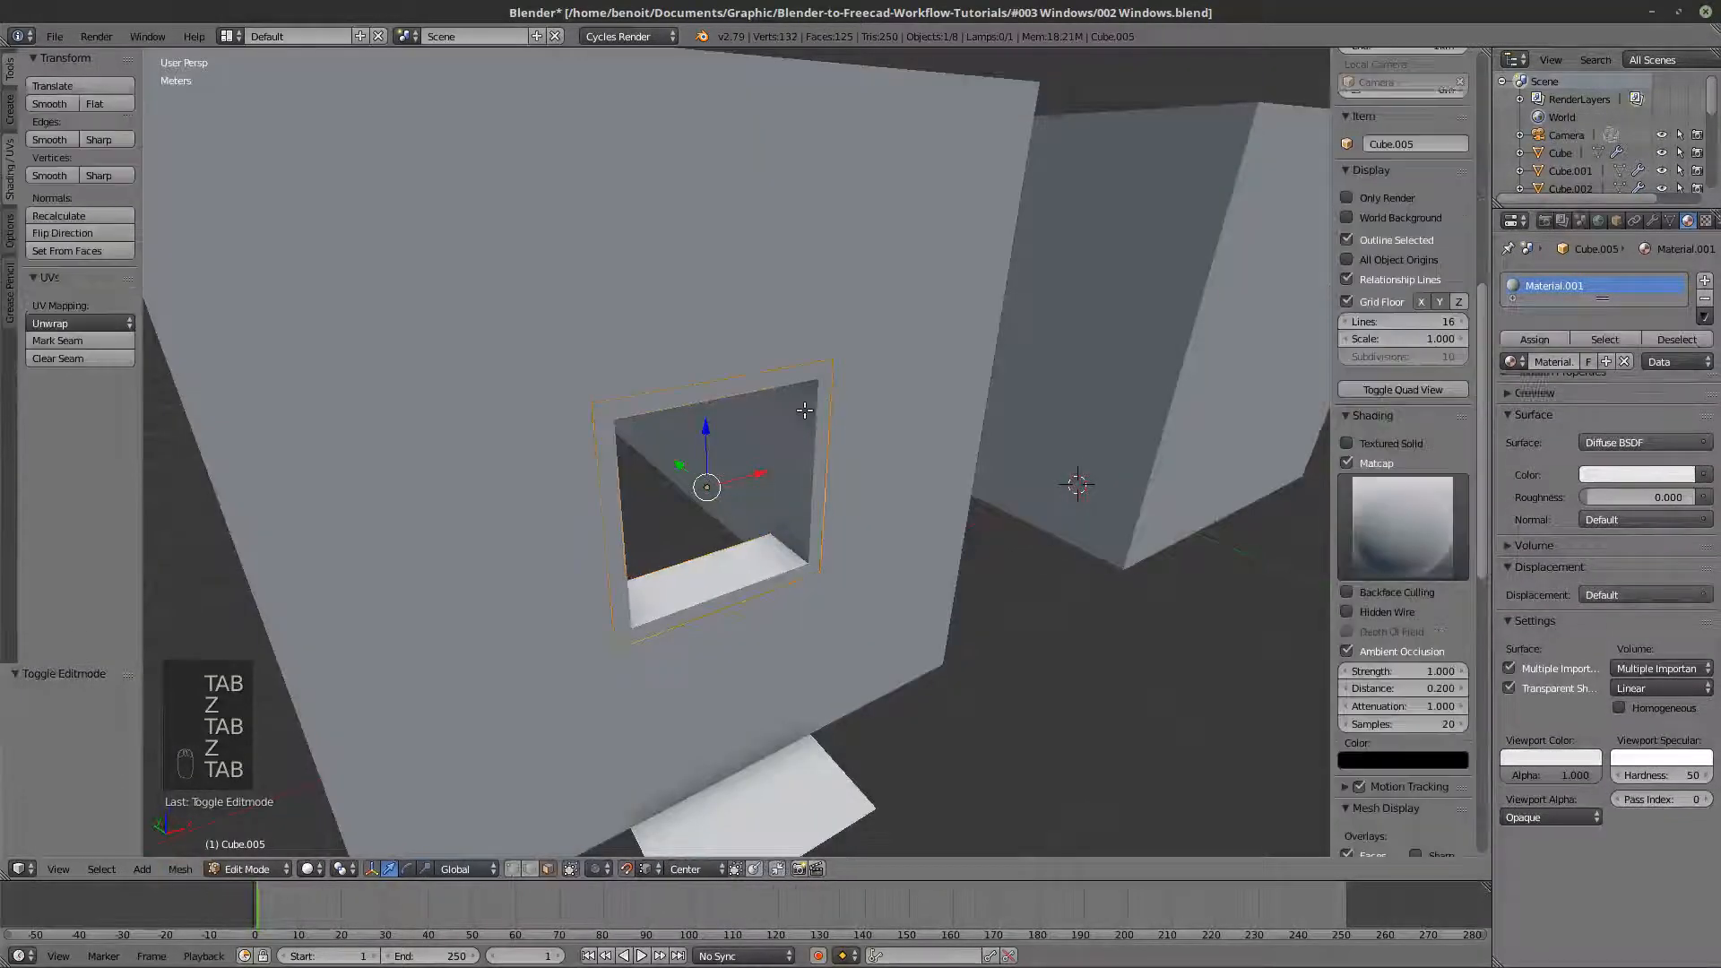
key(z)
key(Tab)
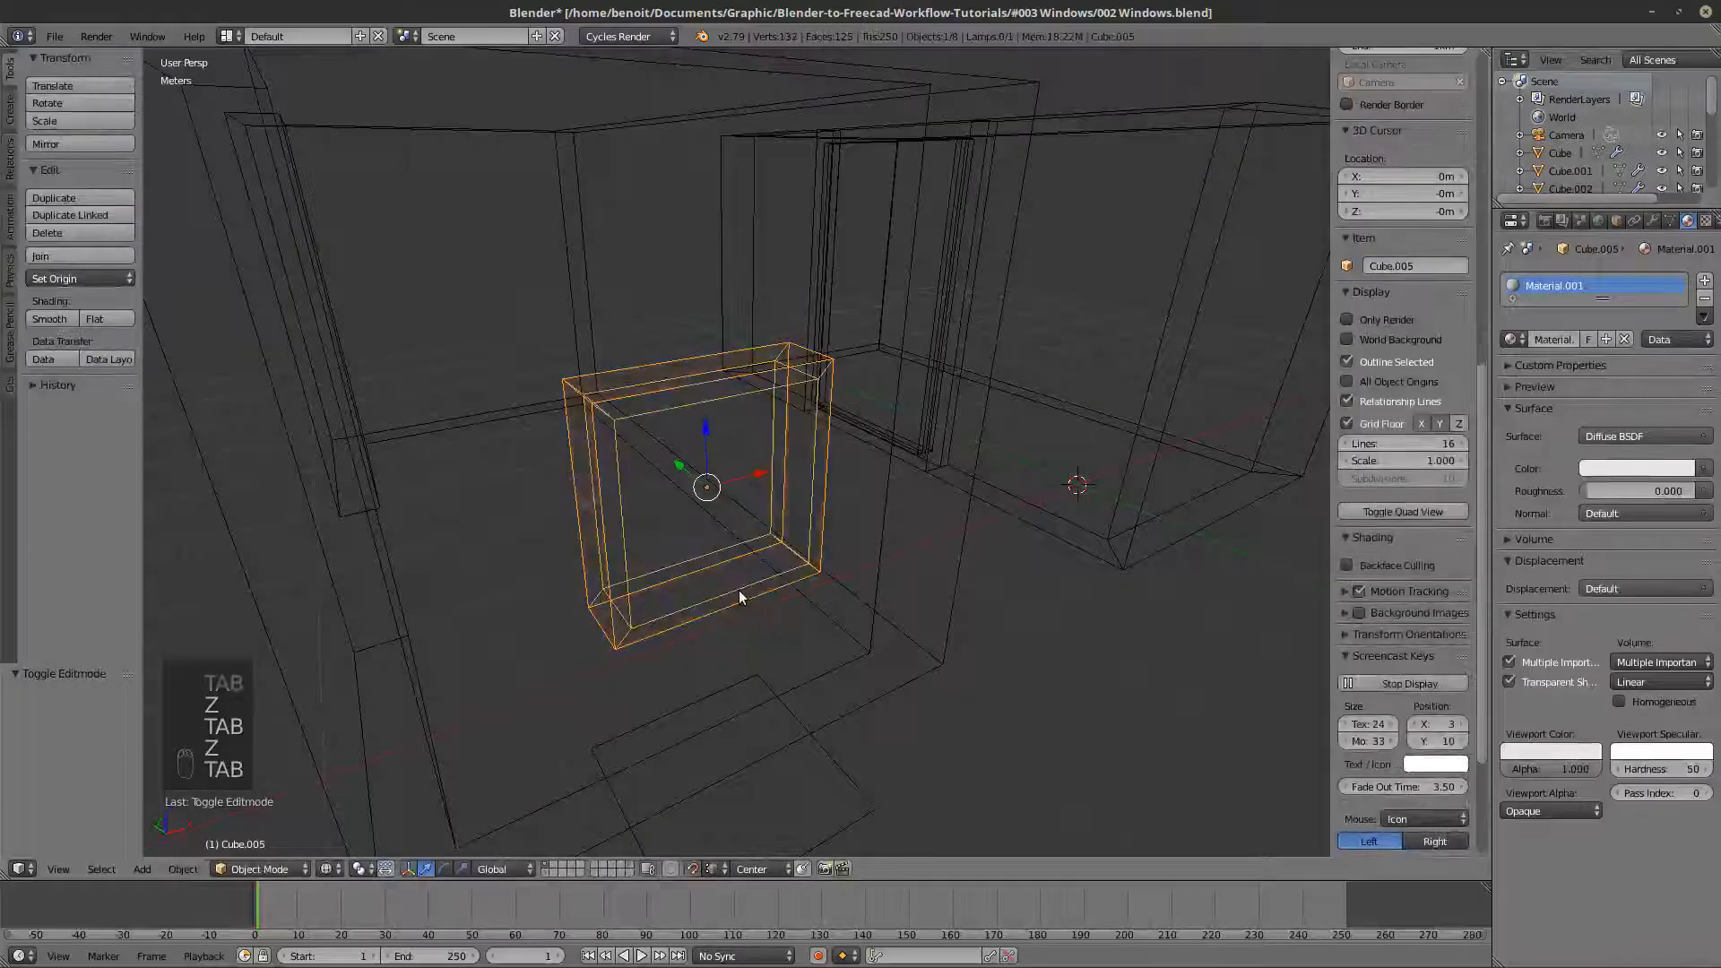
- Duplicate the window frame object in place and return to solid shading
key(shift+d)
right_click(780, 644)
key(z)
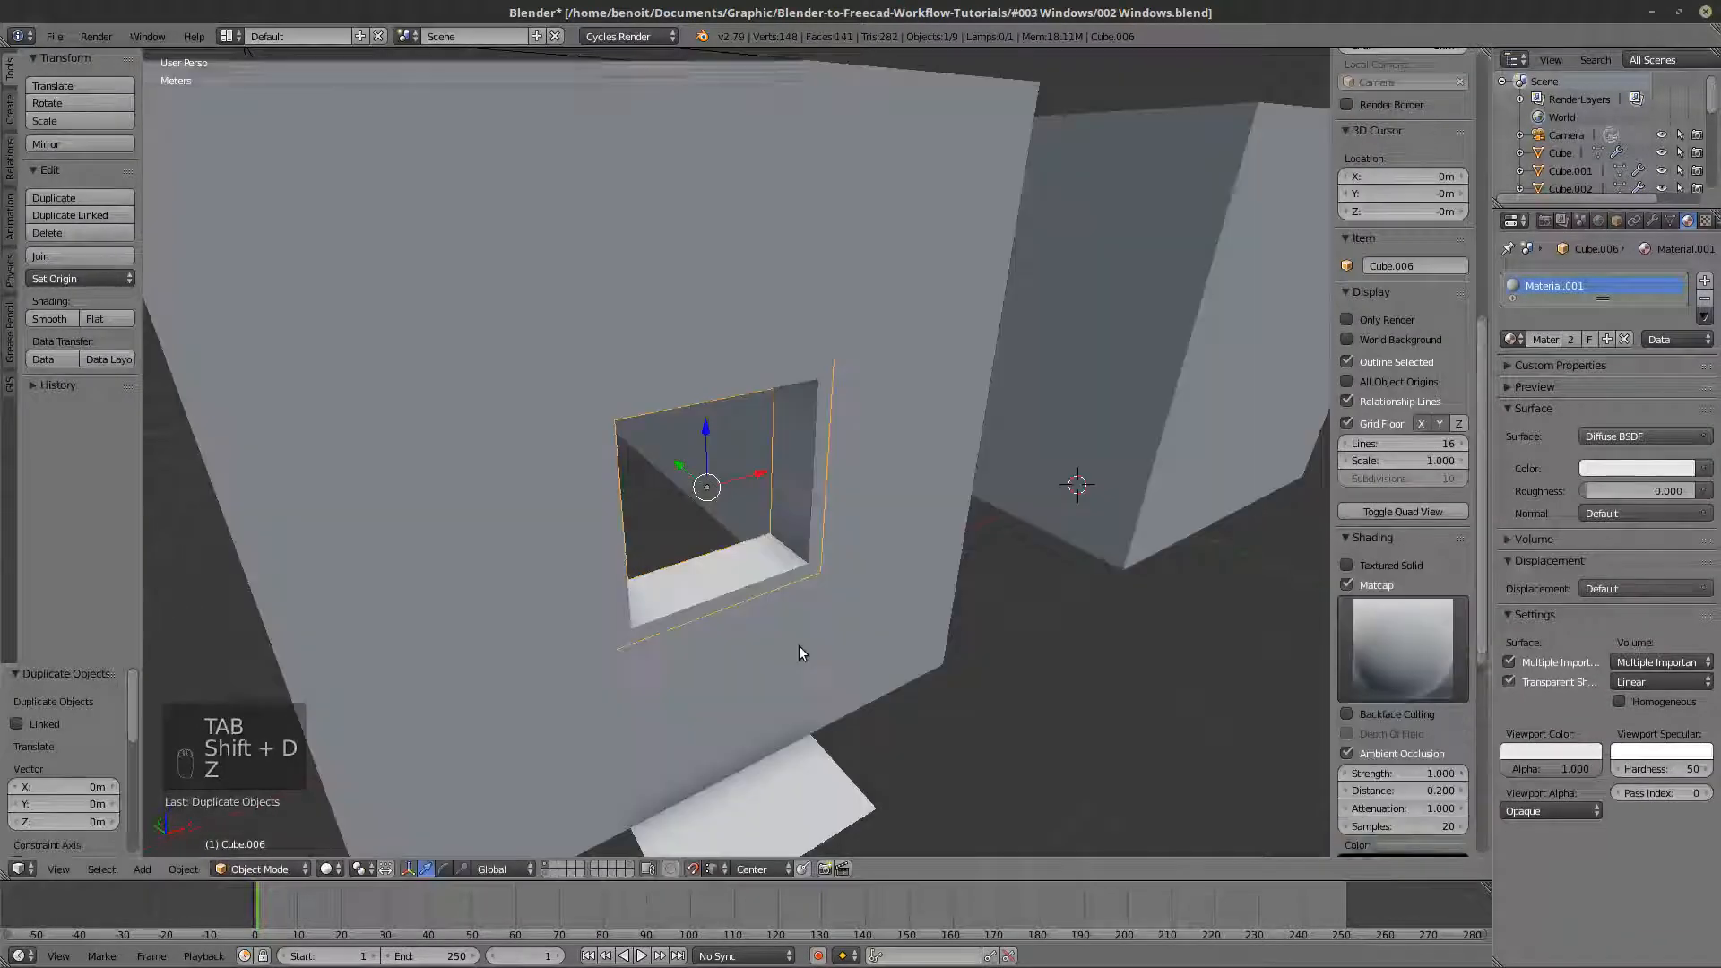
- Apply the Solidify modifier on the duplicated frame and open its mesh in Edit Mode
key(Tab)
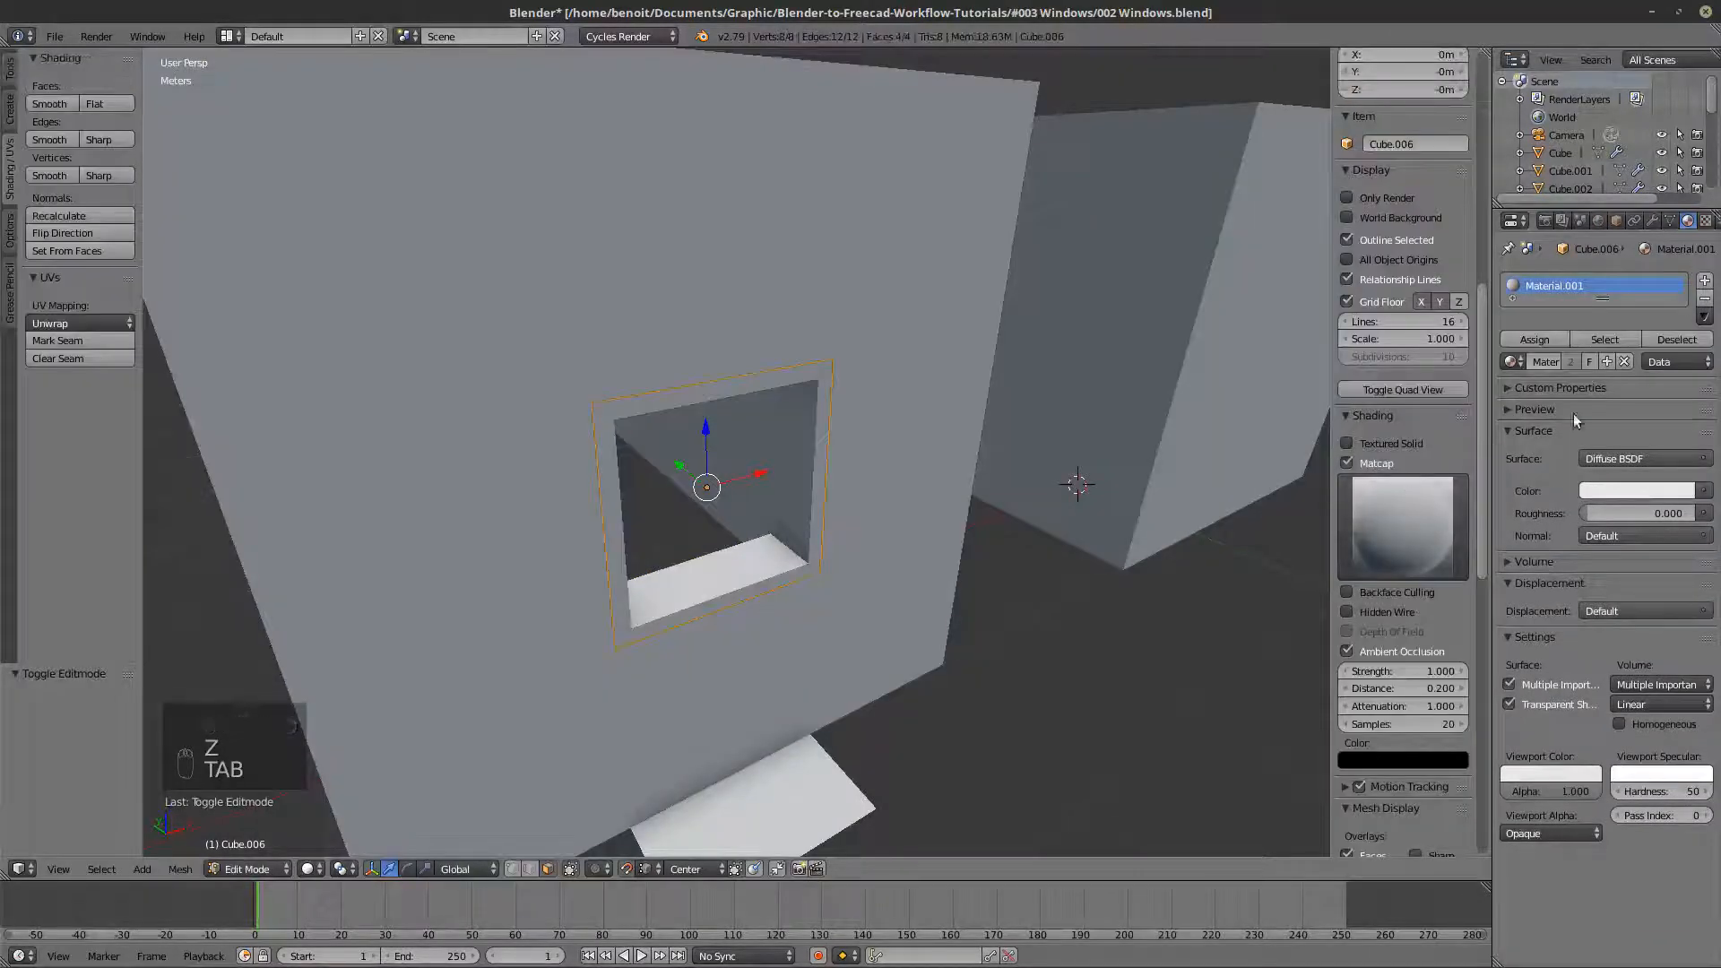
key(Tab)
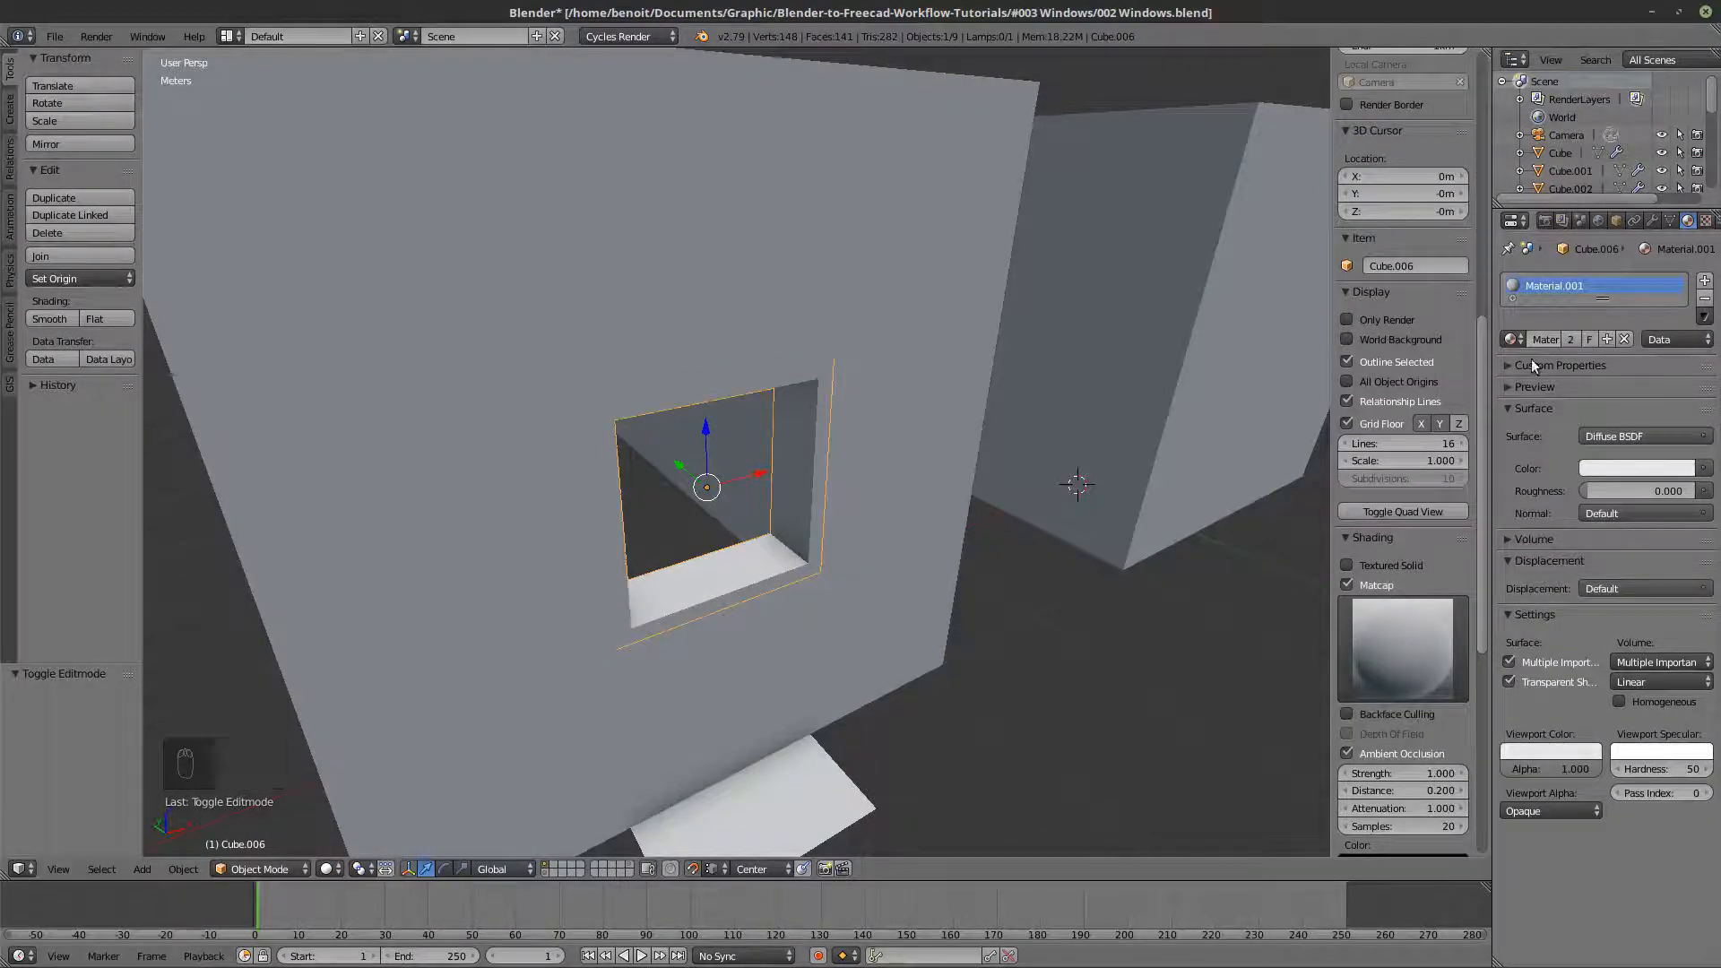
key(Tab)
key(Tab)
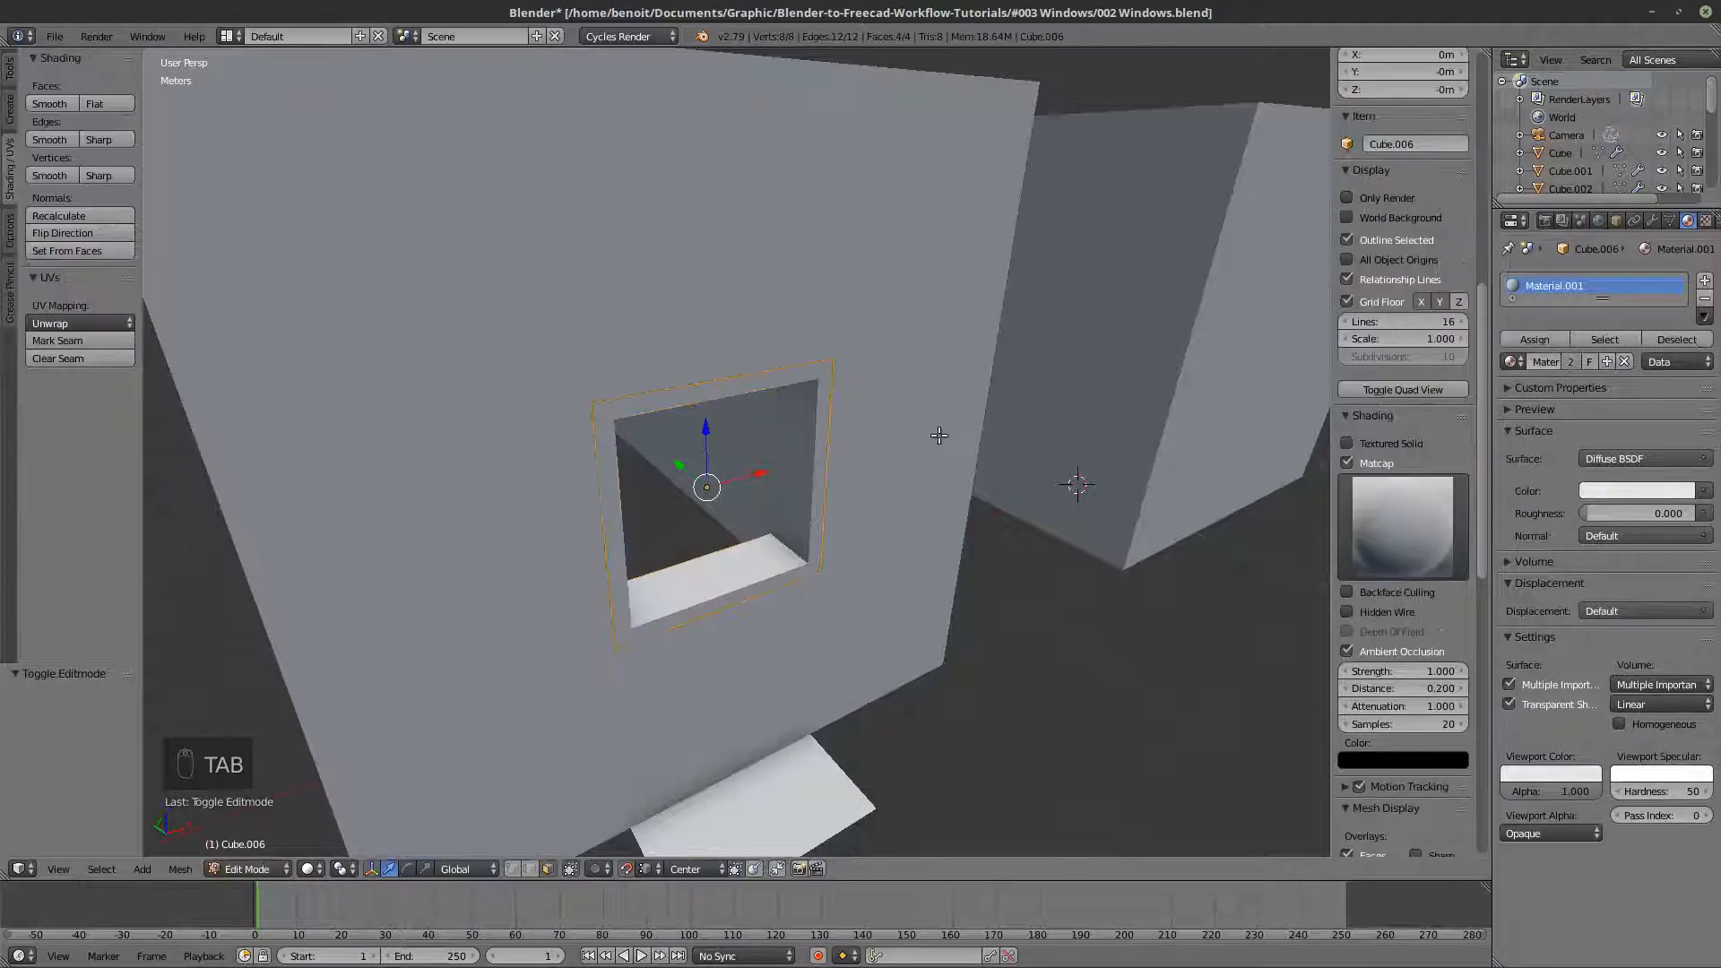
click(1654, 225)
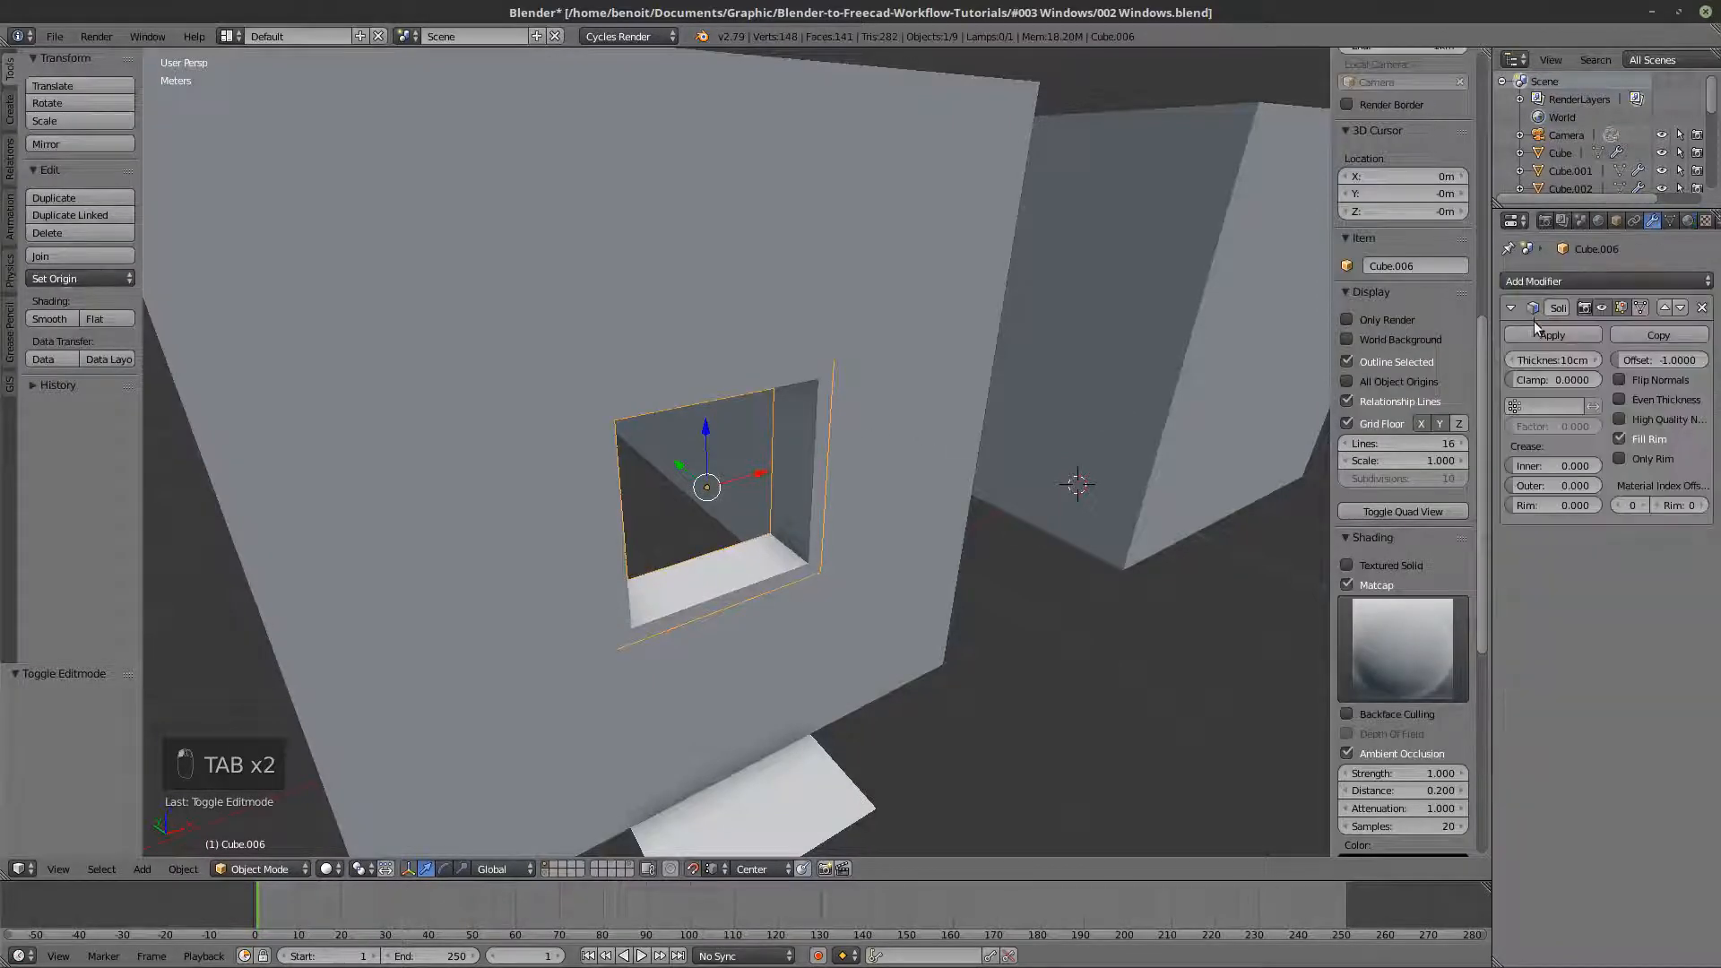
click(1535, 330)
key(Tab)
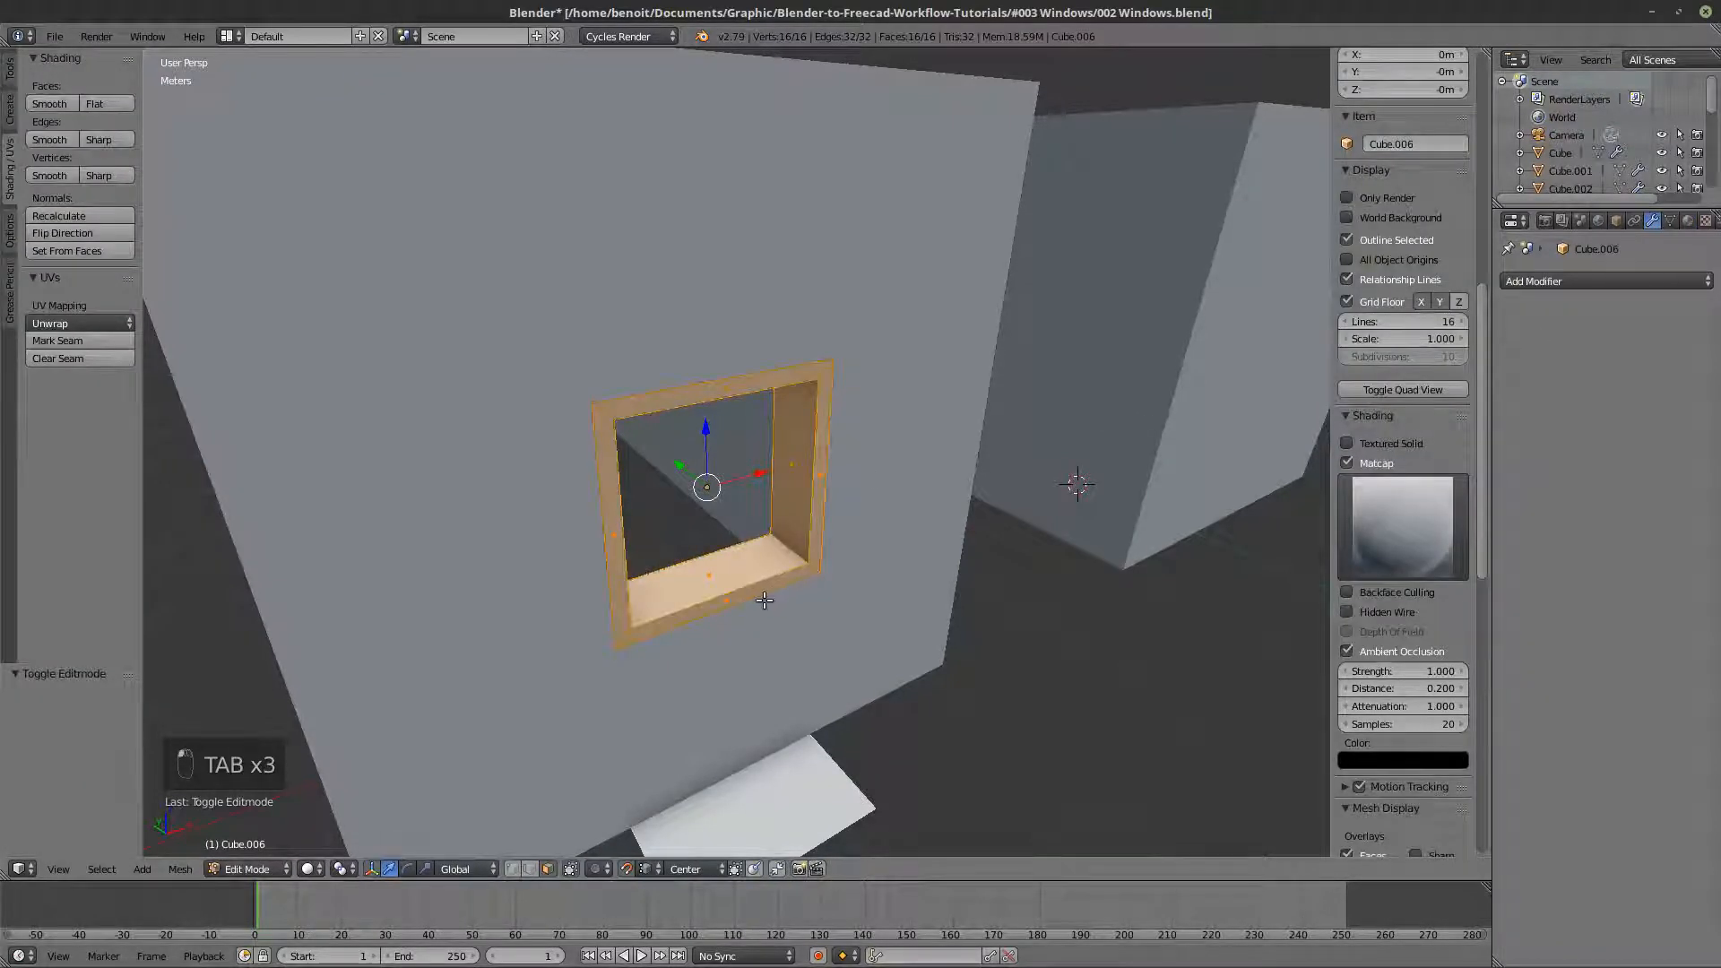
- Select the inner front edge loop of the duplicated frame in edge select mode and fill it with a face
key(a)
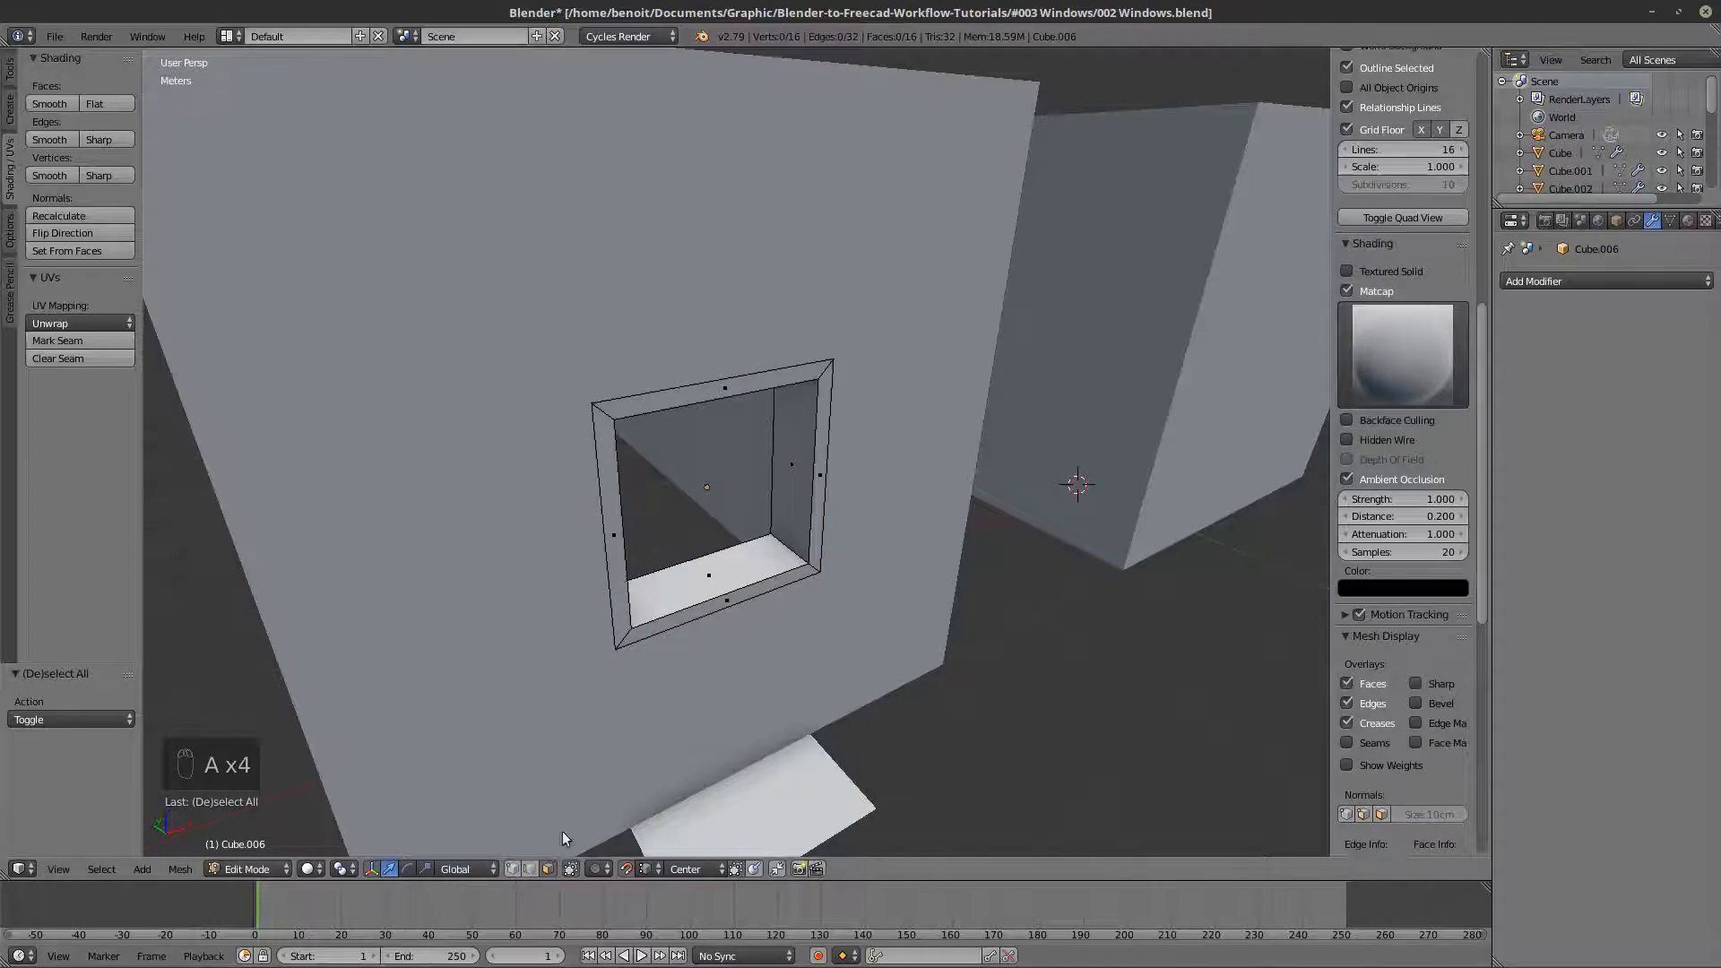
scroll(793, 540, up, 2)
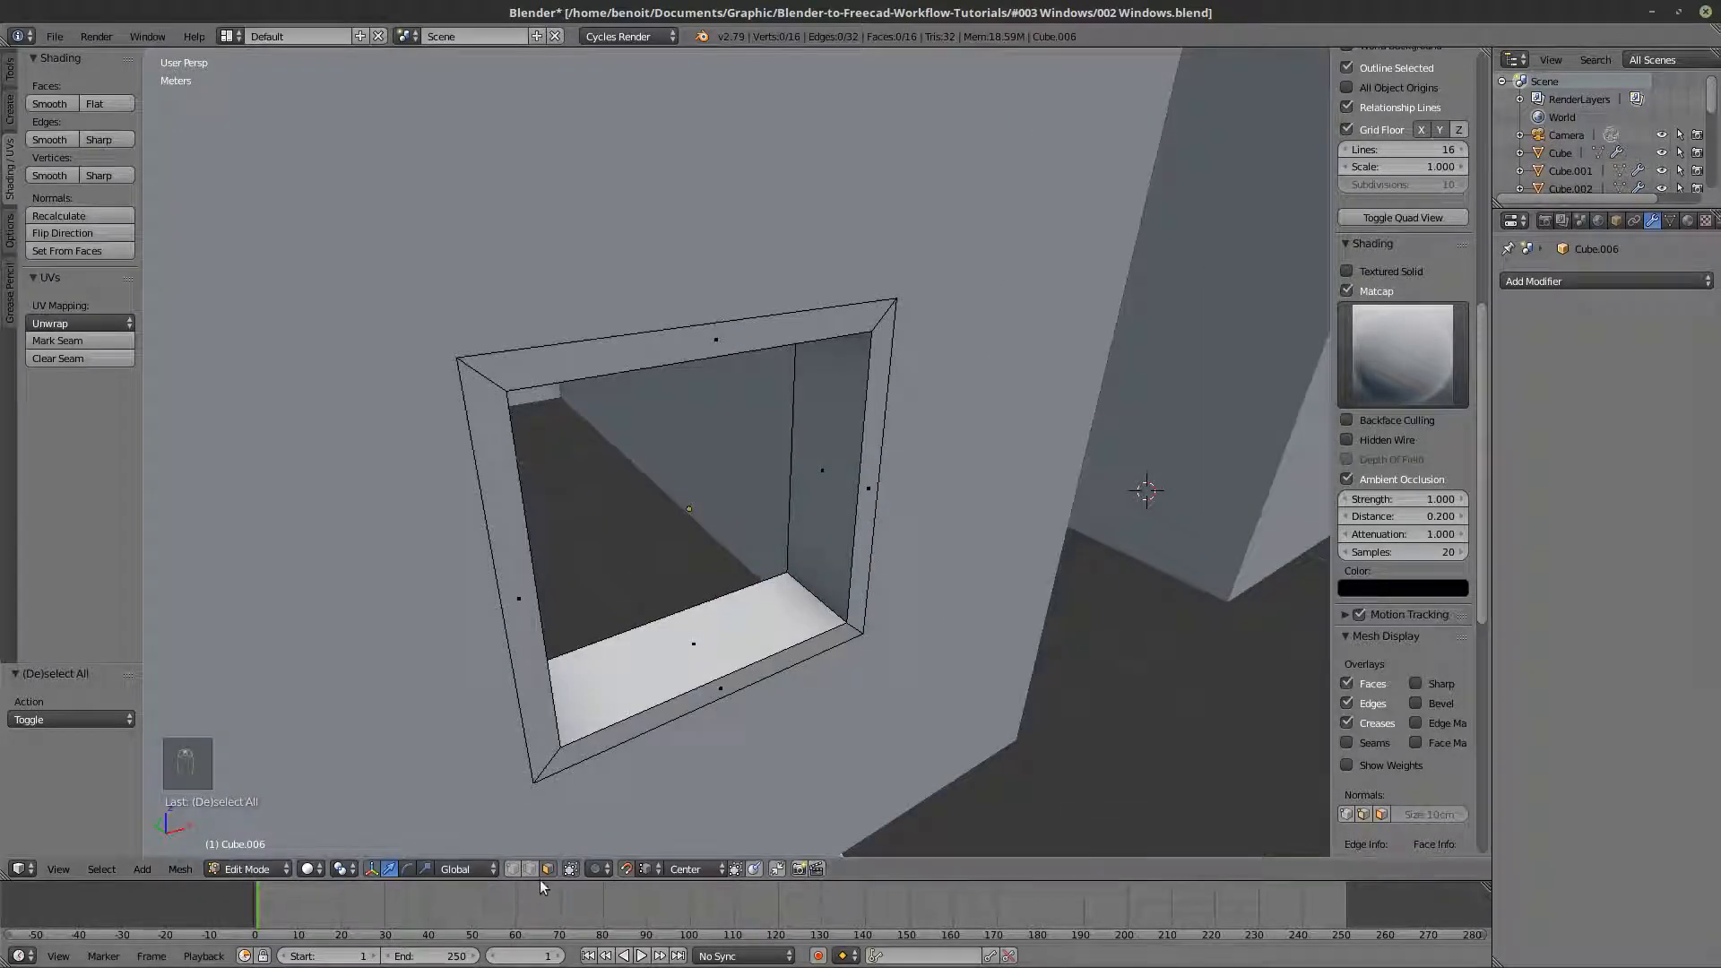
click(513, 868)
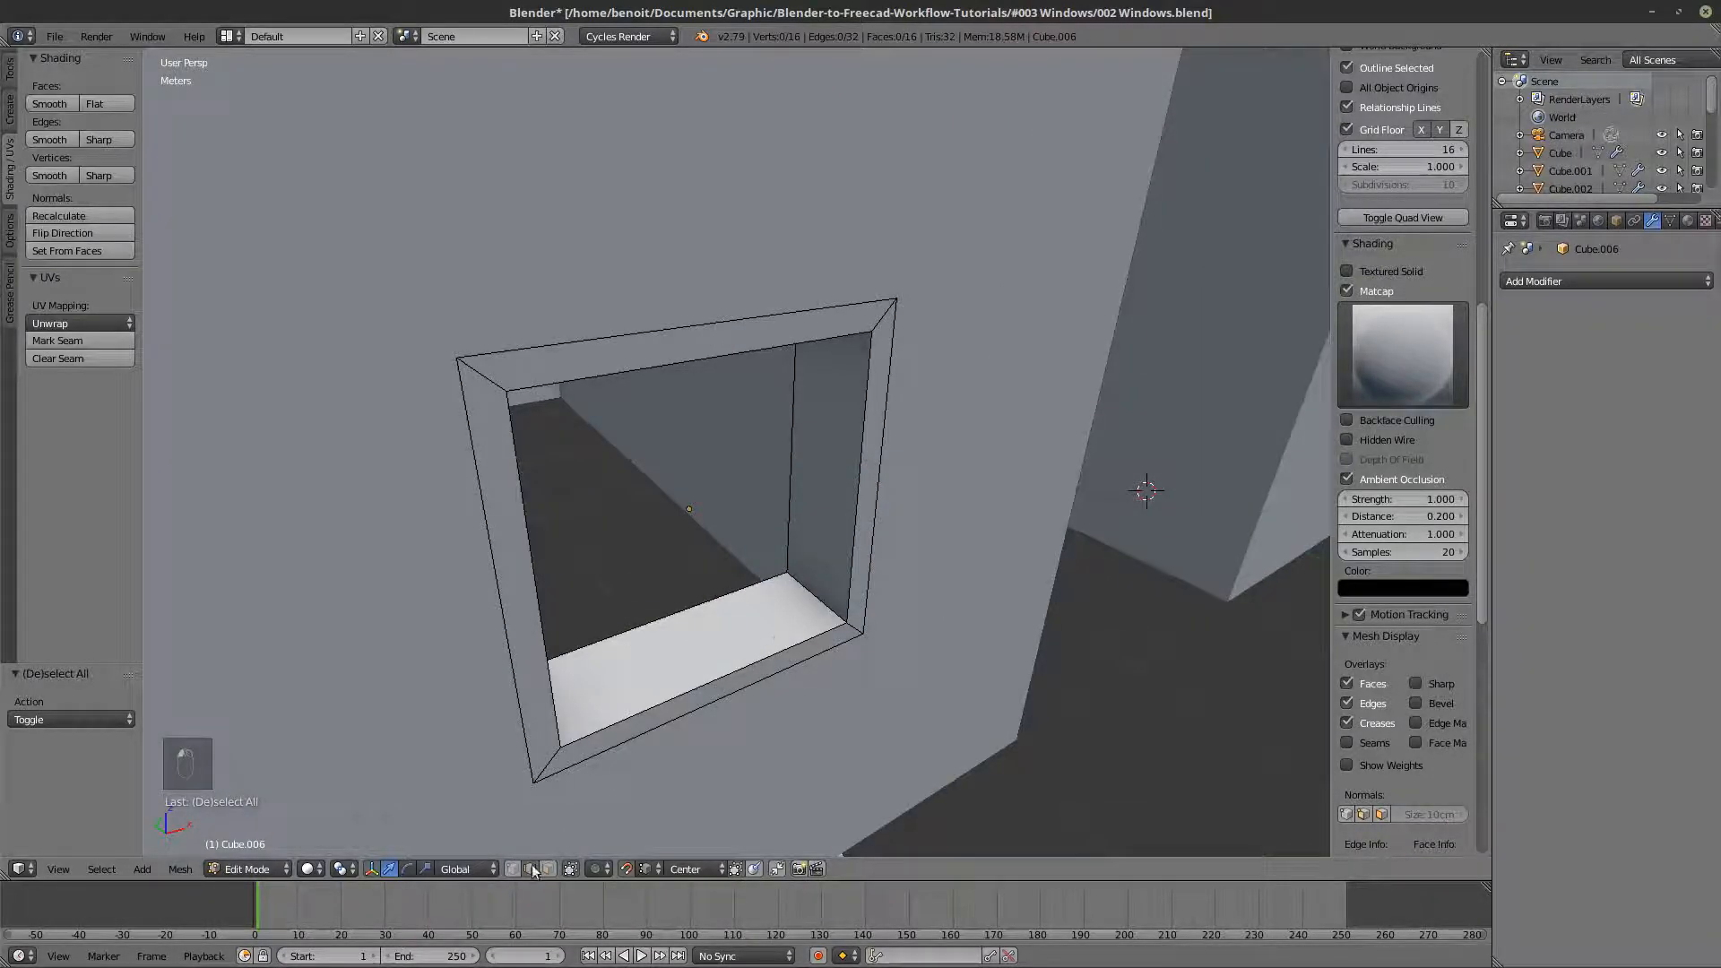
alt+right_click(777, 633)
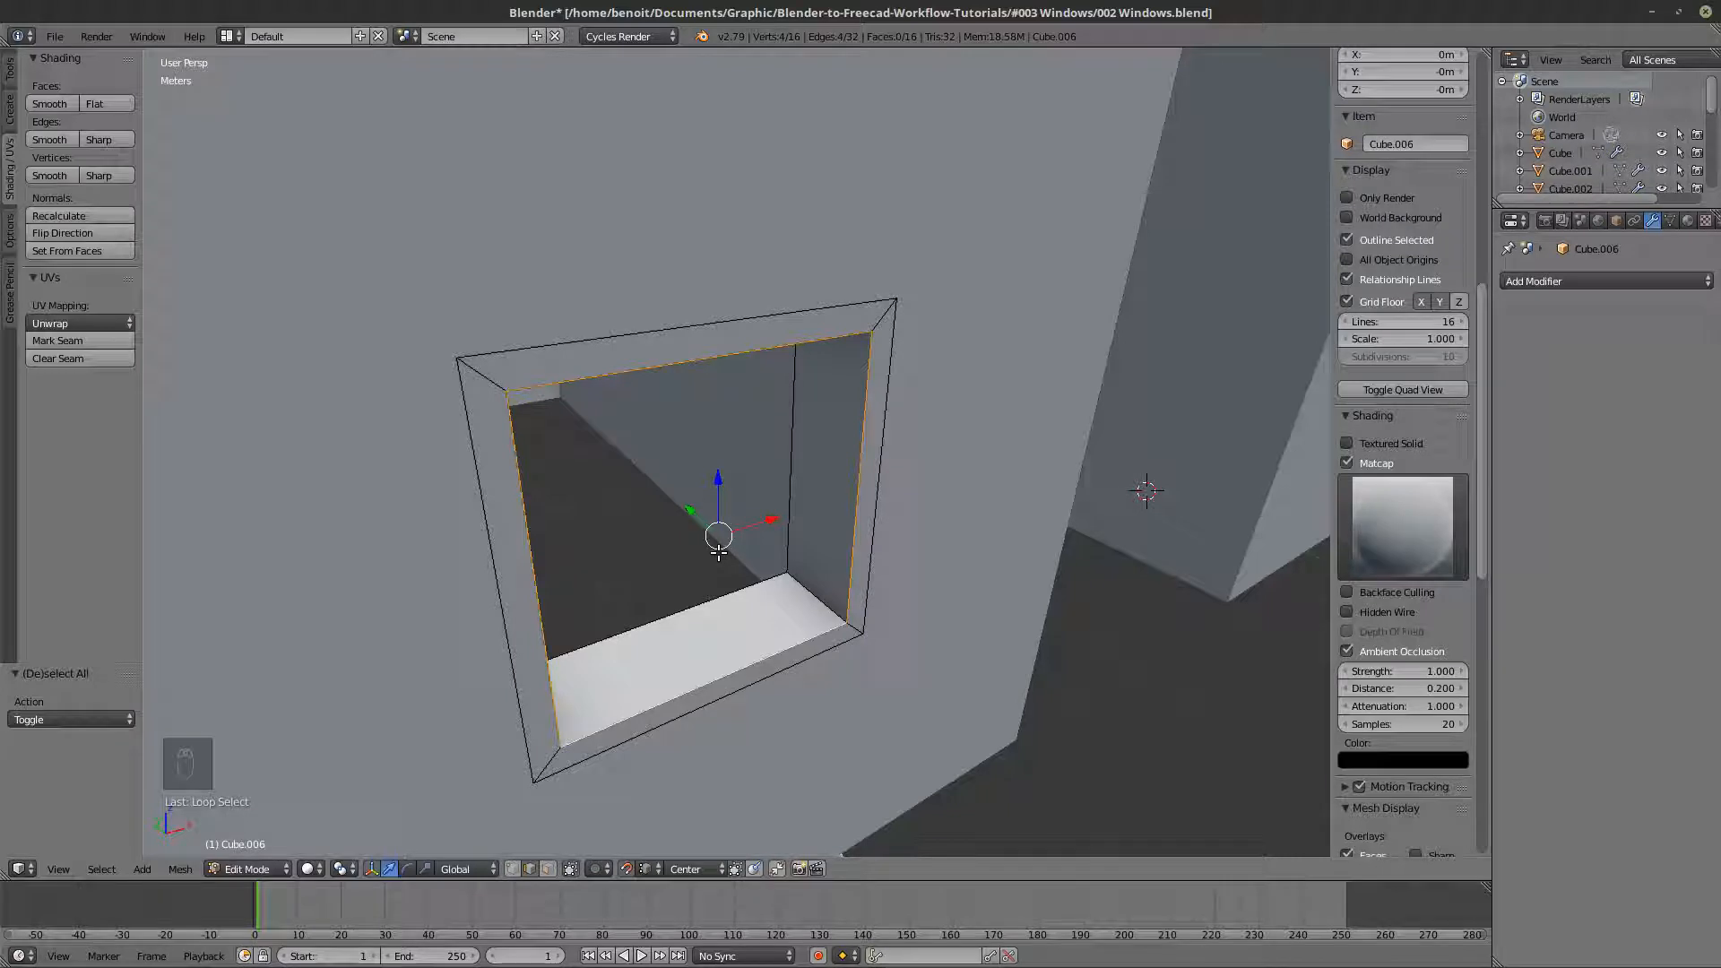
key(f)
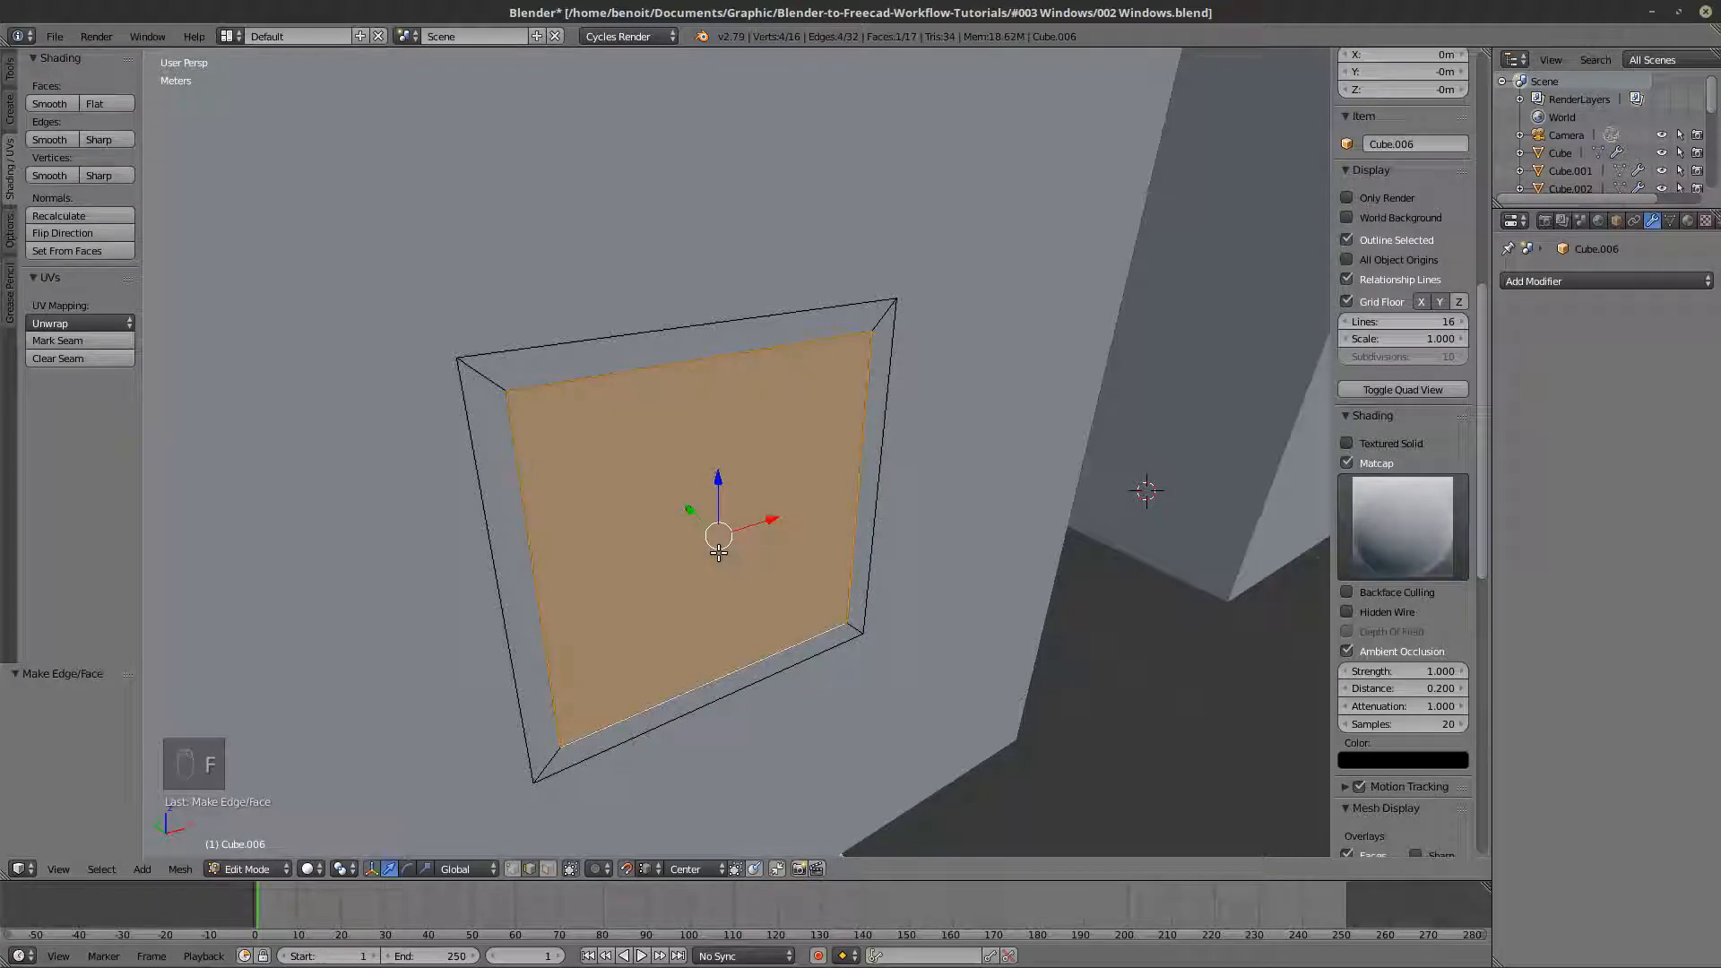
- Split the filled face from the frame, separate it into its own object, and select that pane in Object Mode
key(y)
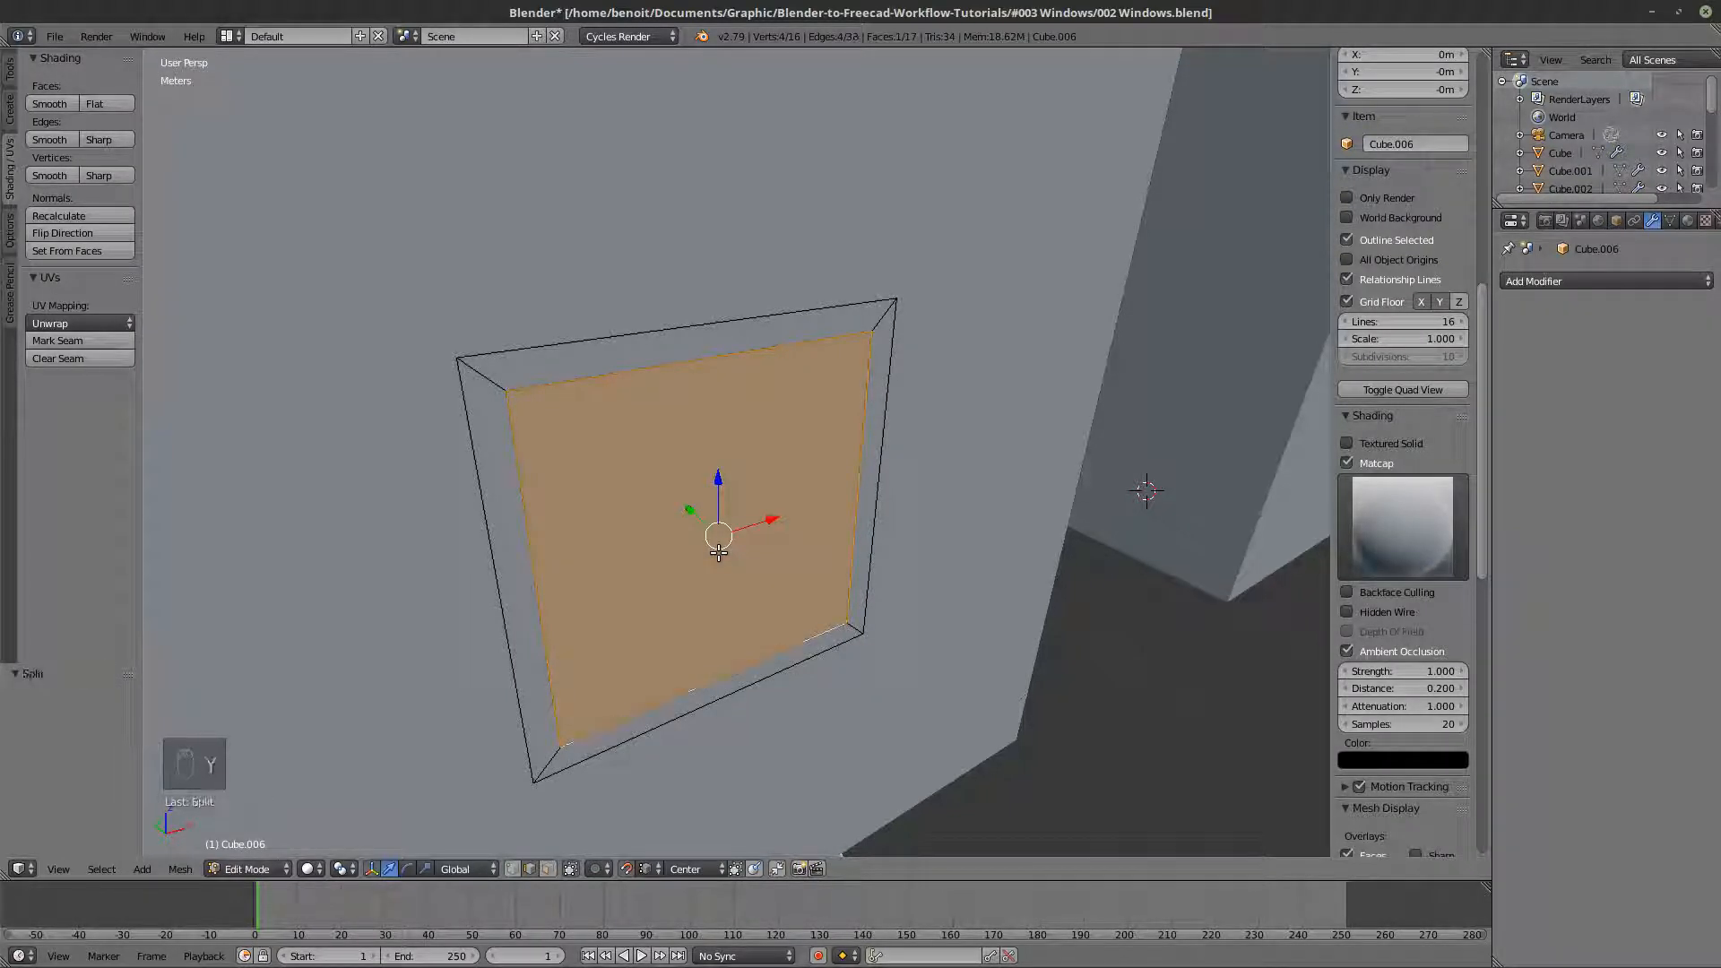
key(p)
click(719, 553)
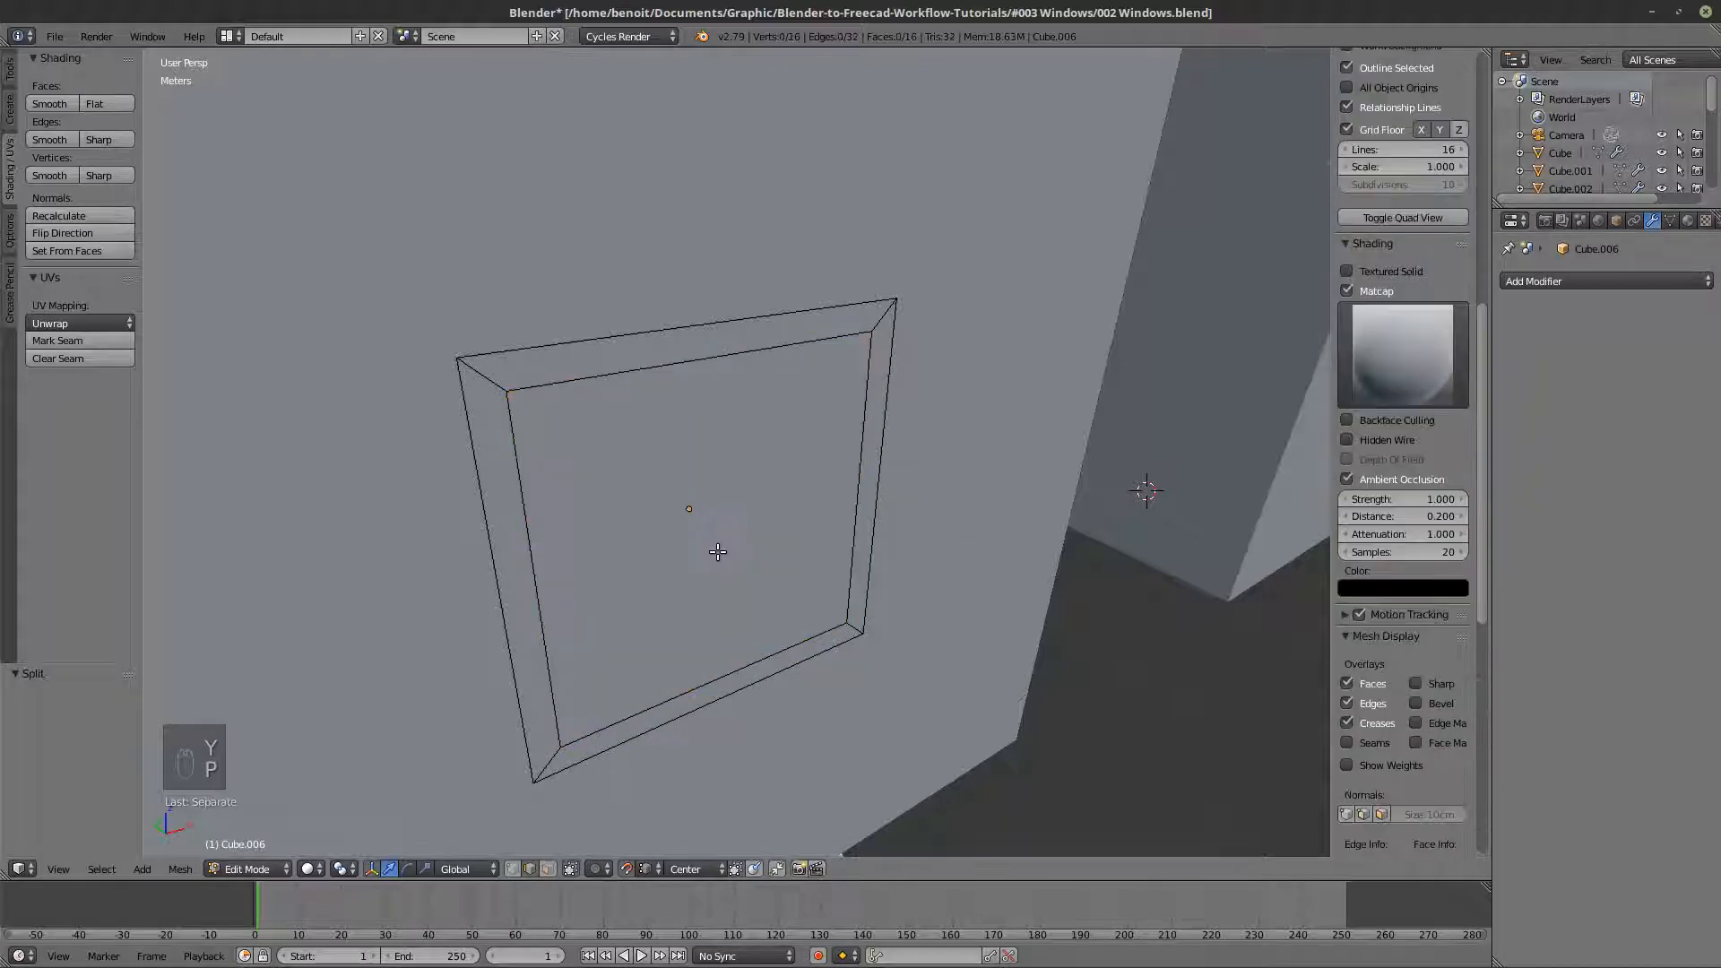
key(Tab)
key(z)
- Move the window pane about 10.9 cm along the Y axis into the depth of the frame
key(z)
right_click(719, 504)
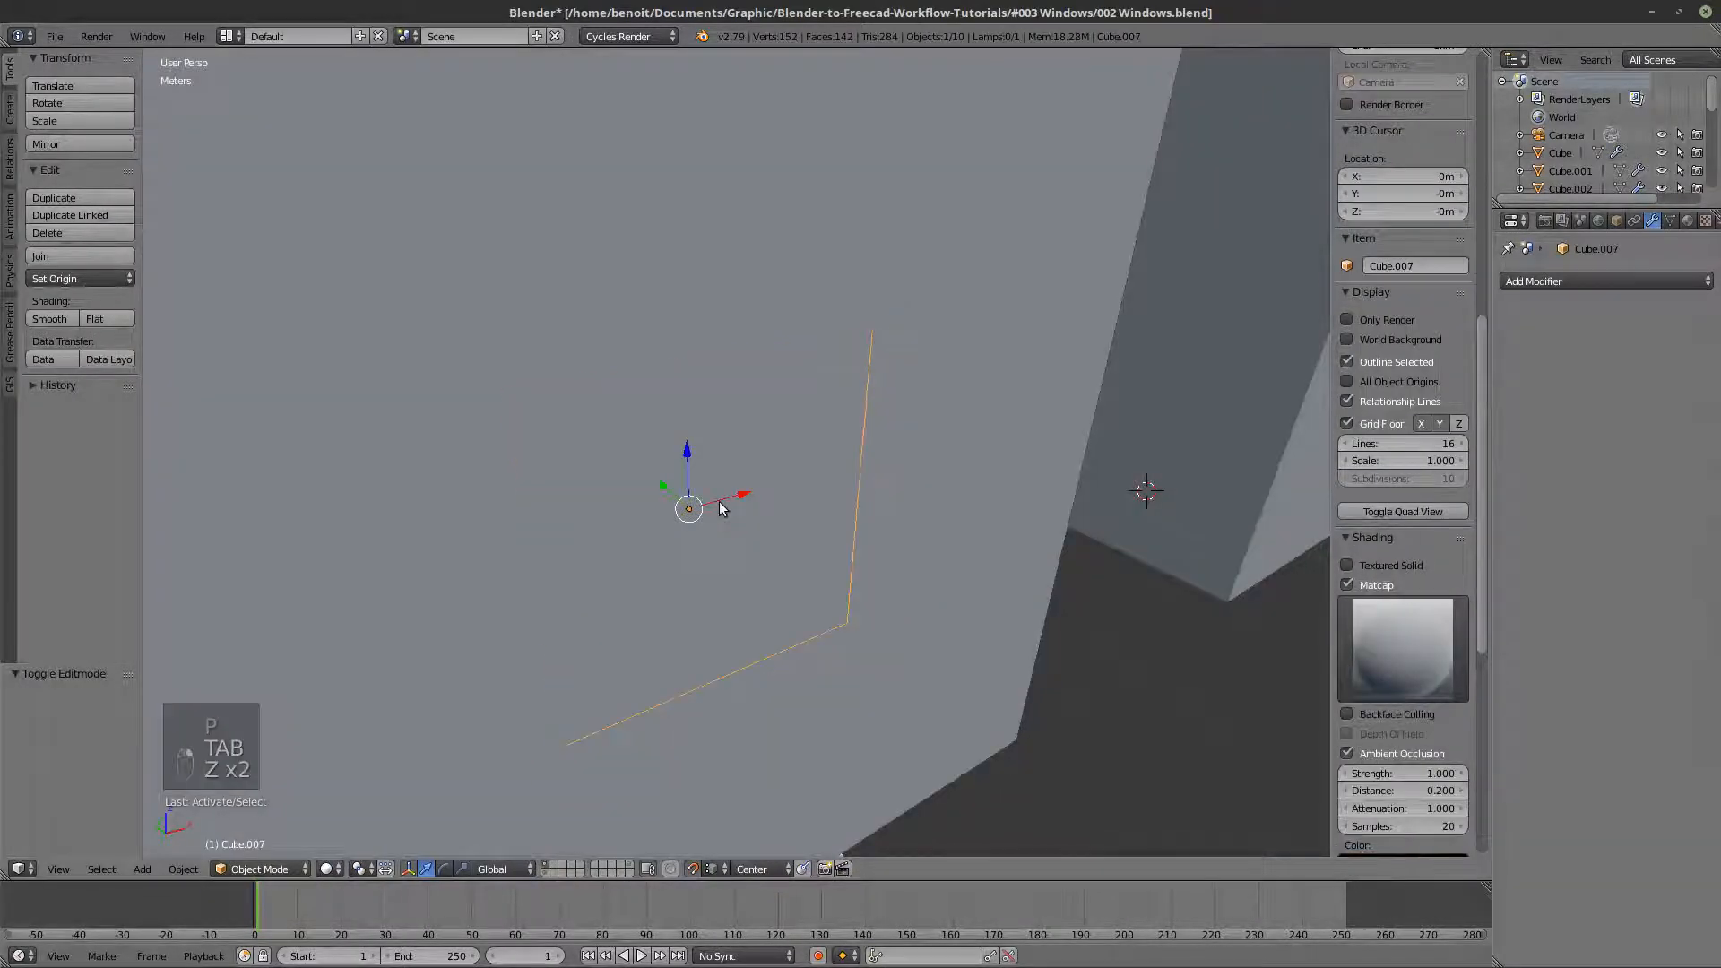
key(z)
scroll(706, 527, down, 4)
middle_drag(705, 526, 750, 625)
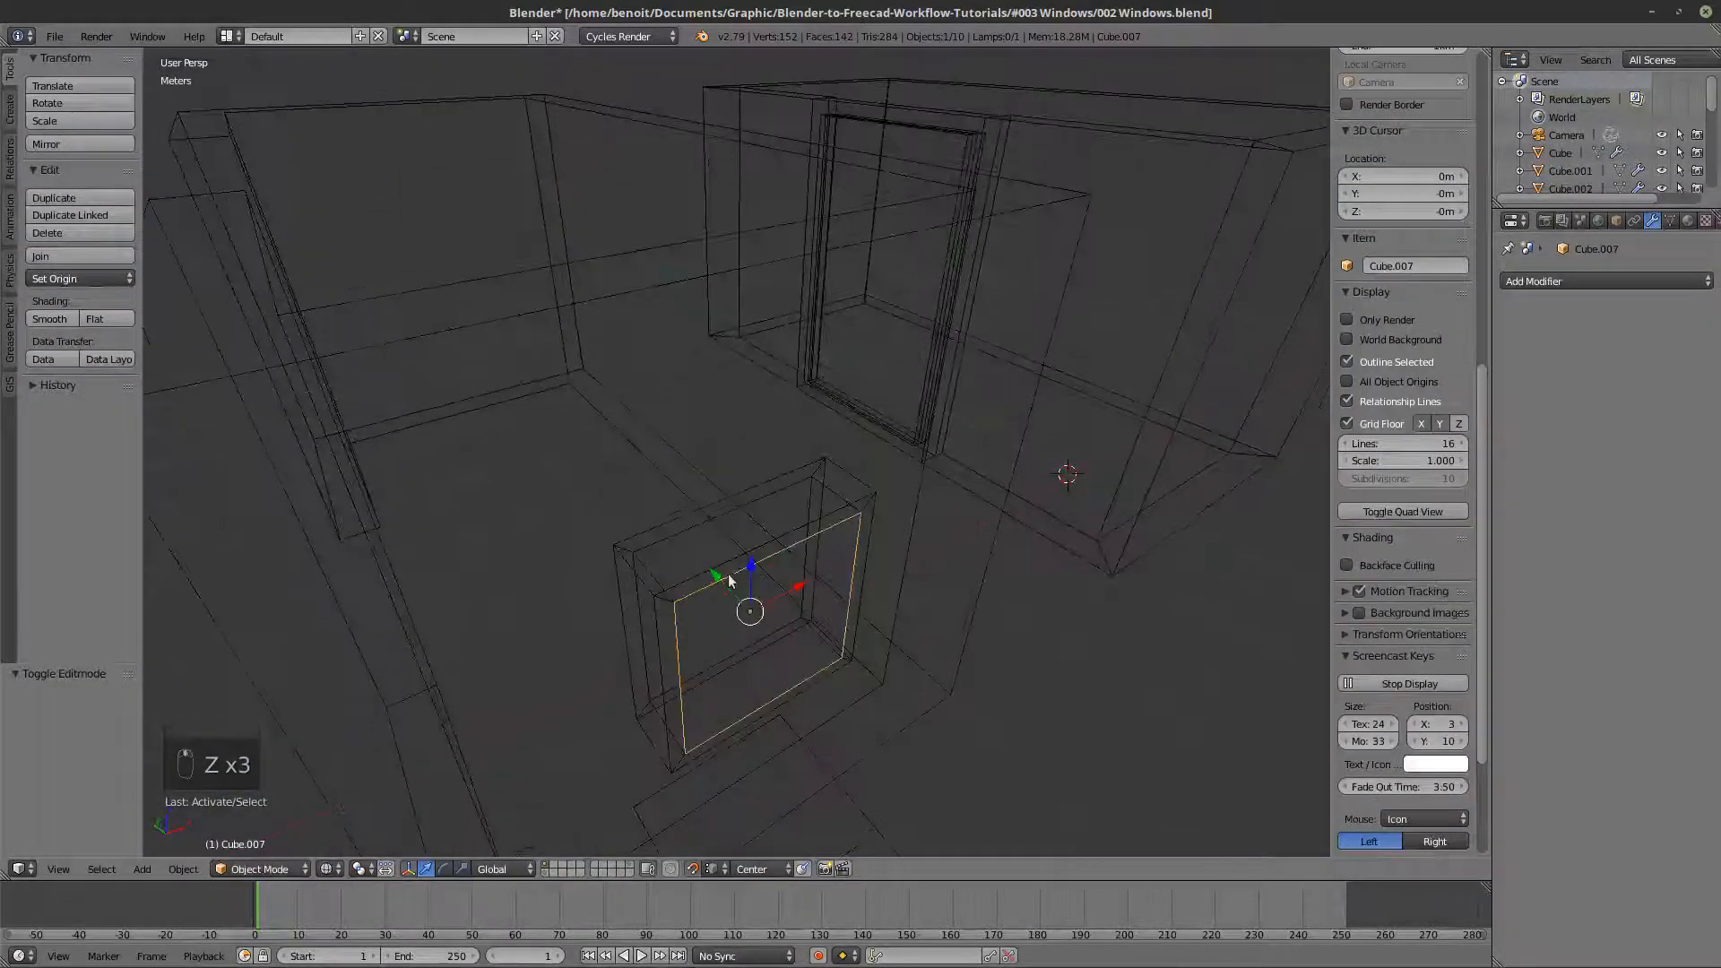
drag(715, 575, 691, 541)
mouse_move(809, 611)
middle_down()
mouse_move(769, 604)
mouse_move(802, 590)
middle_up()
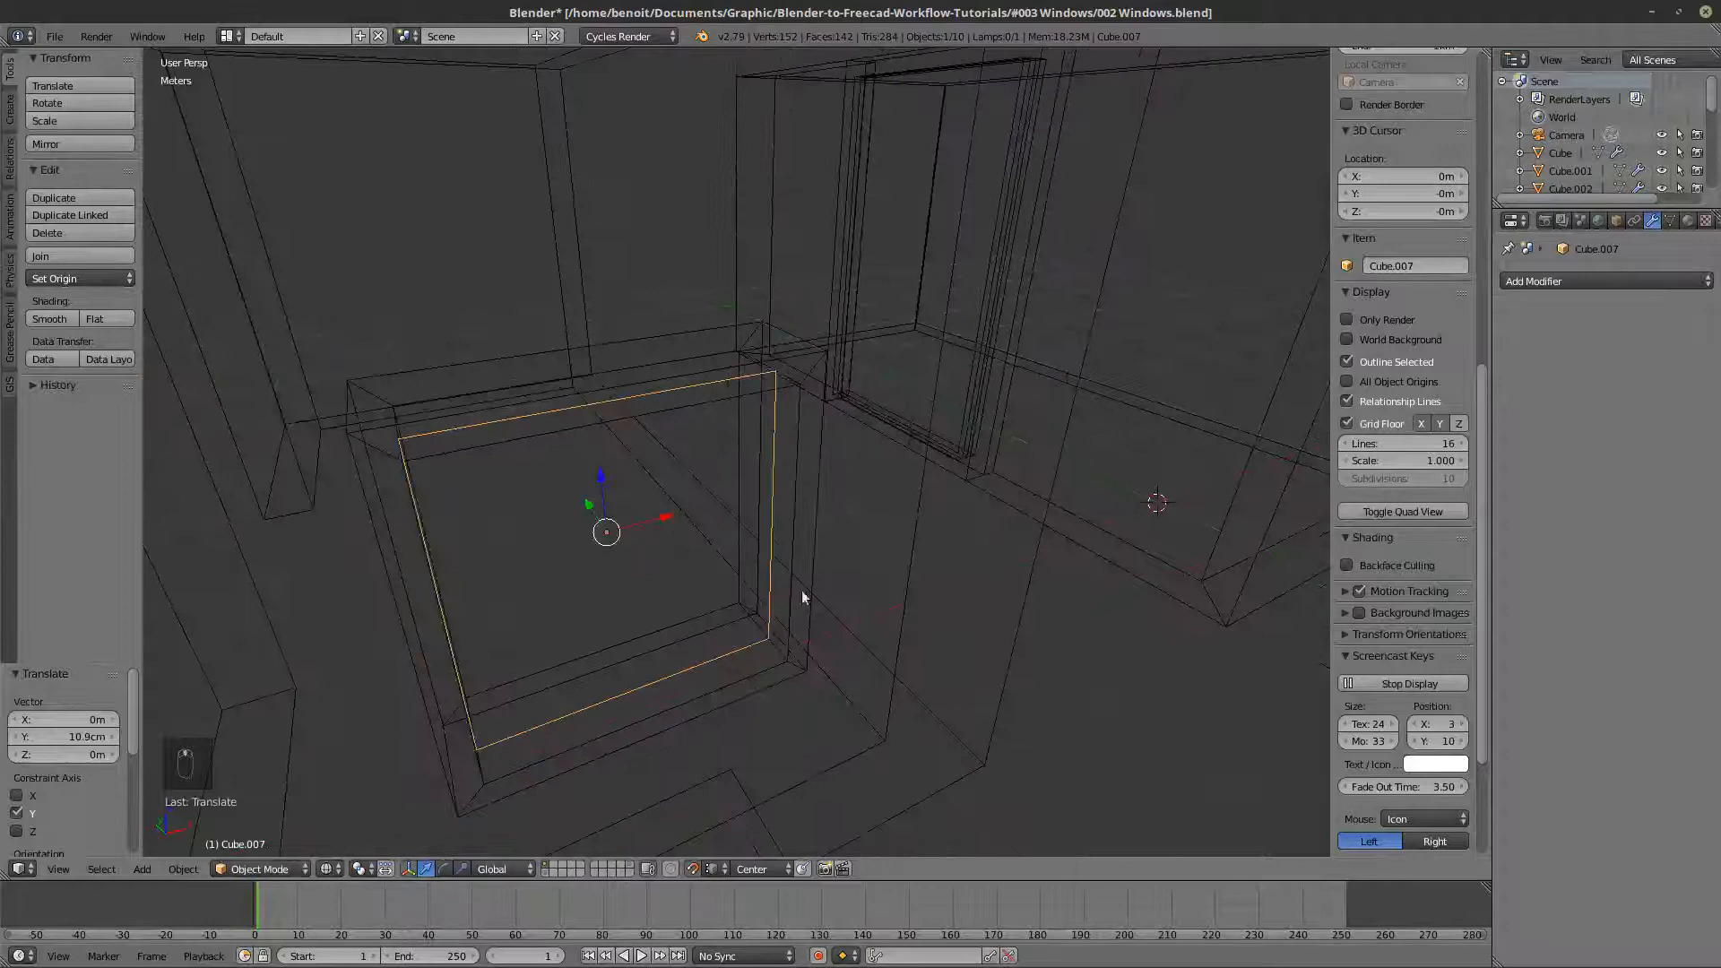
- Add a Solidify modifier to the window pane with a thickness of 5 cm and return to solid shading
click(1550, 282)
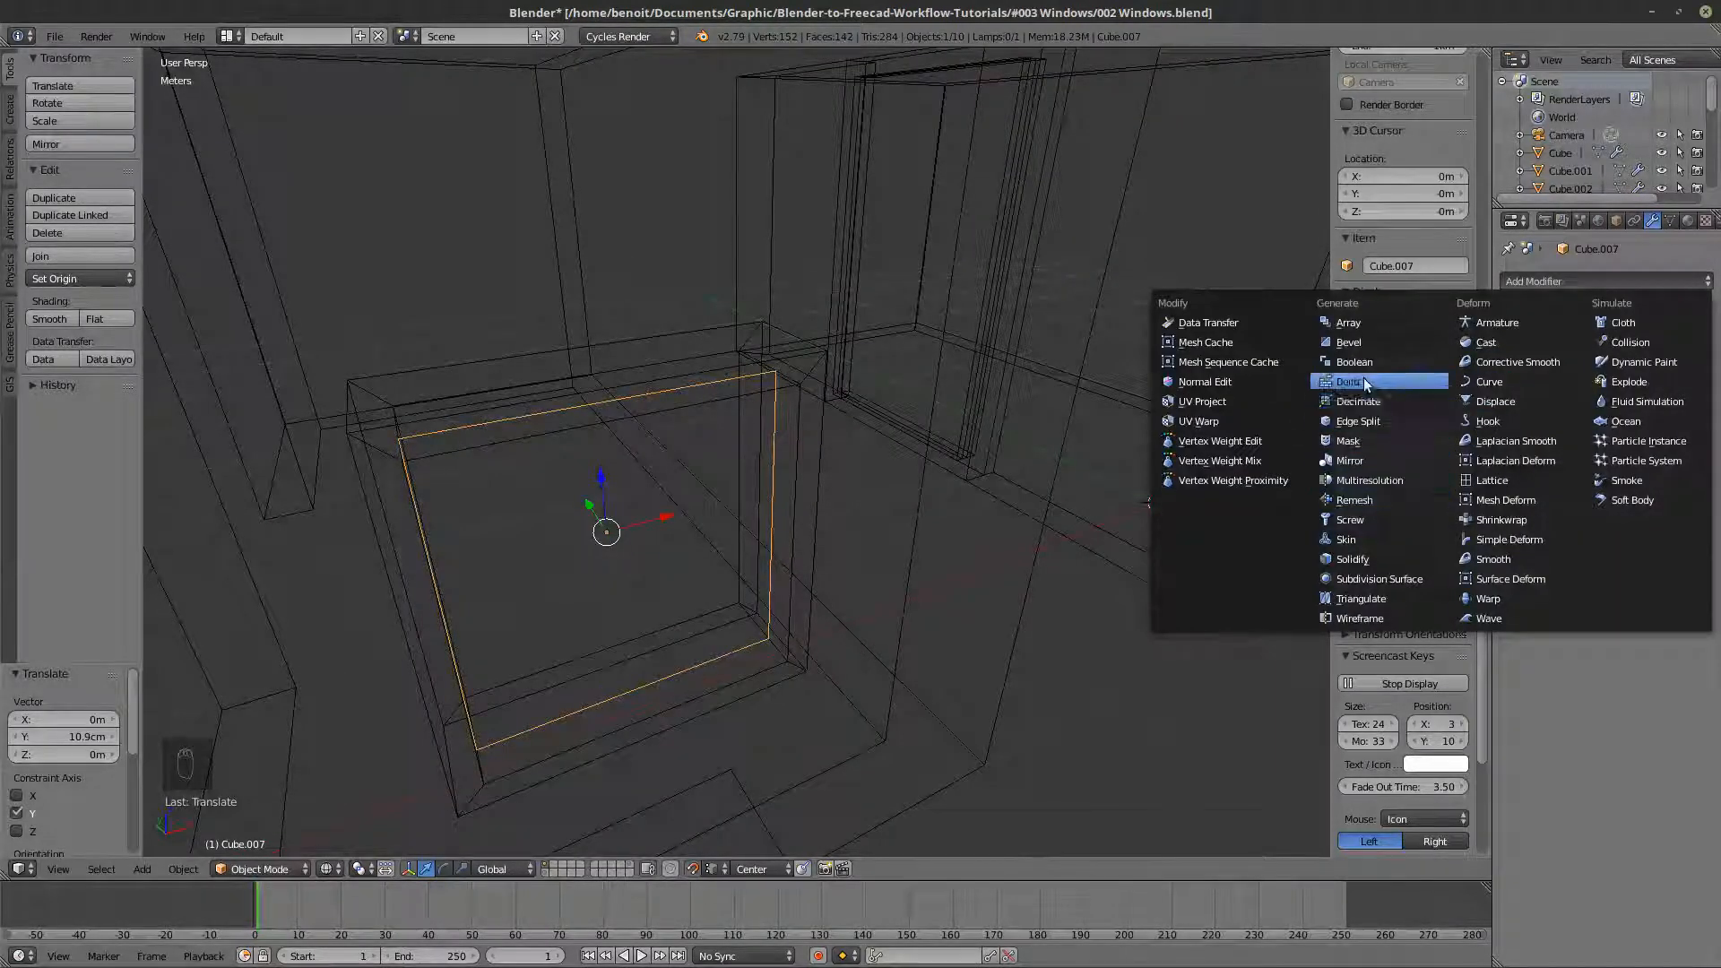
click(1355, 559)
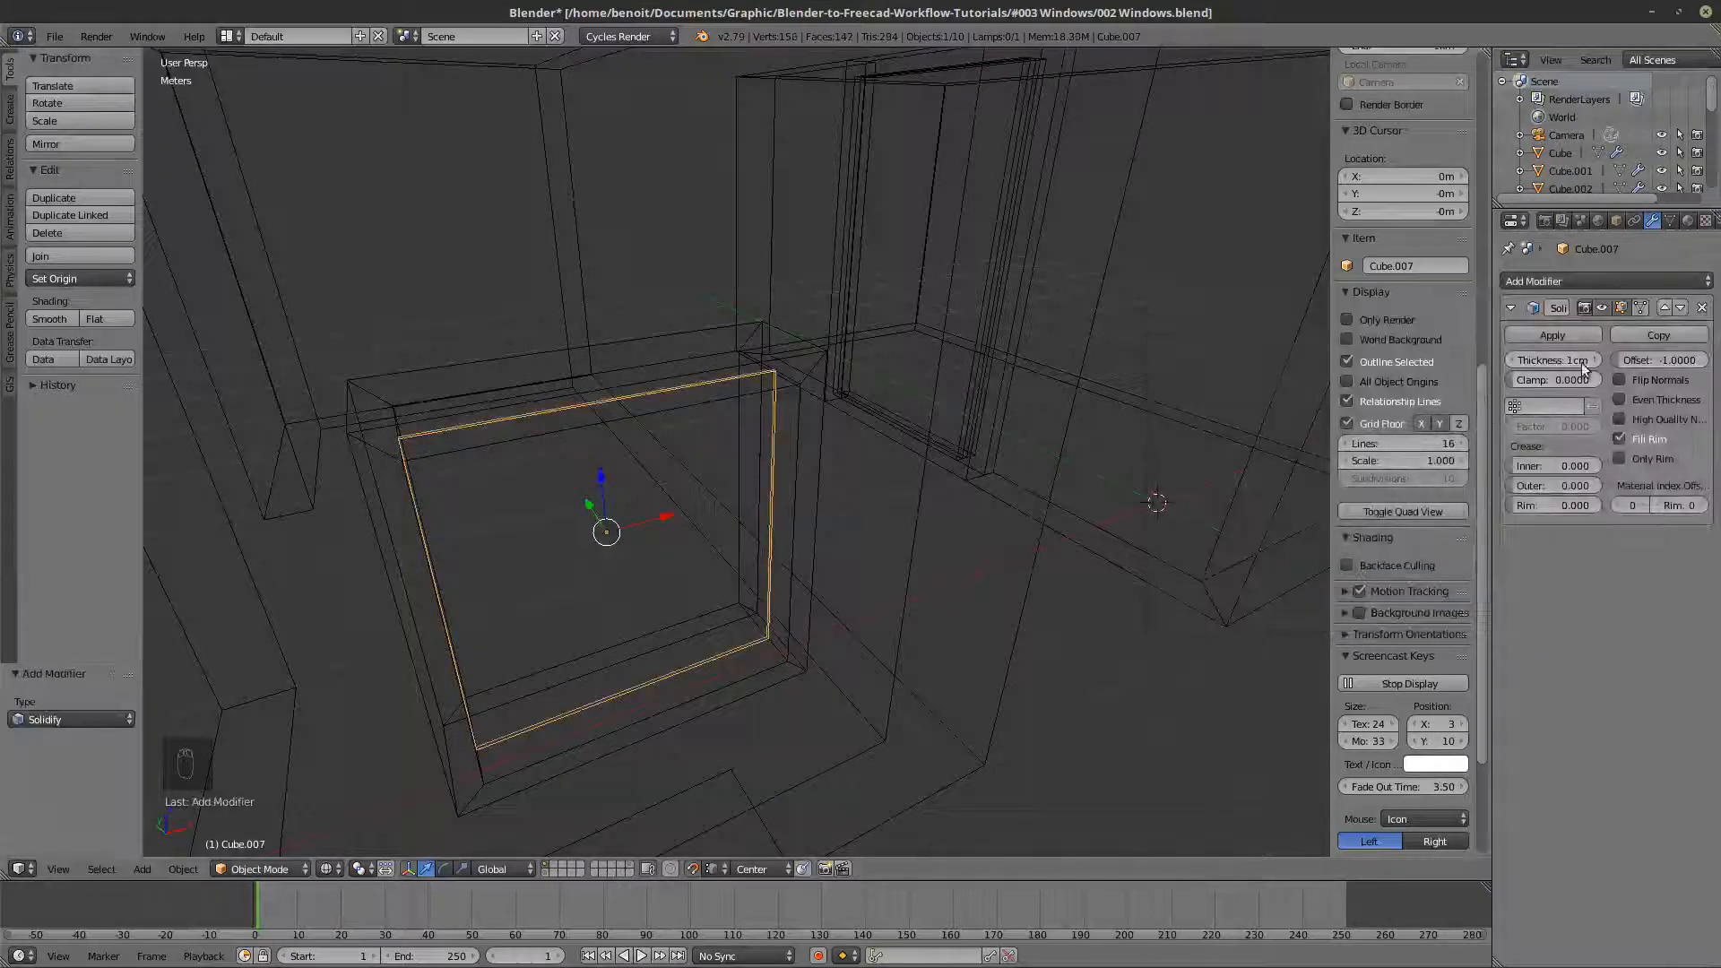
drag(1581, 362, 1645, 362)
key(z)
scroll(864, 448, down, 6)
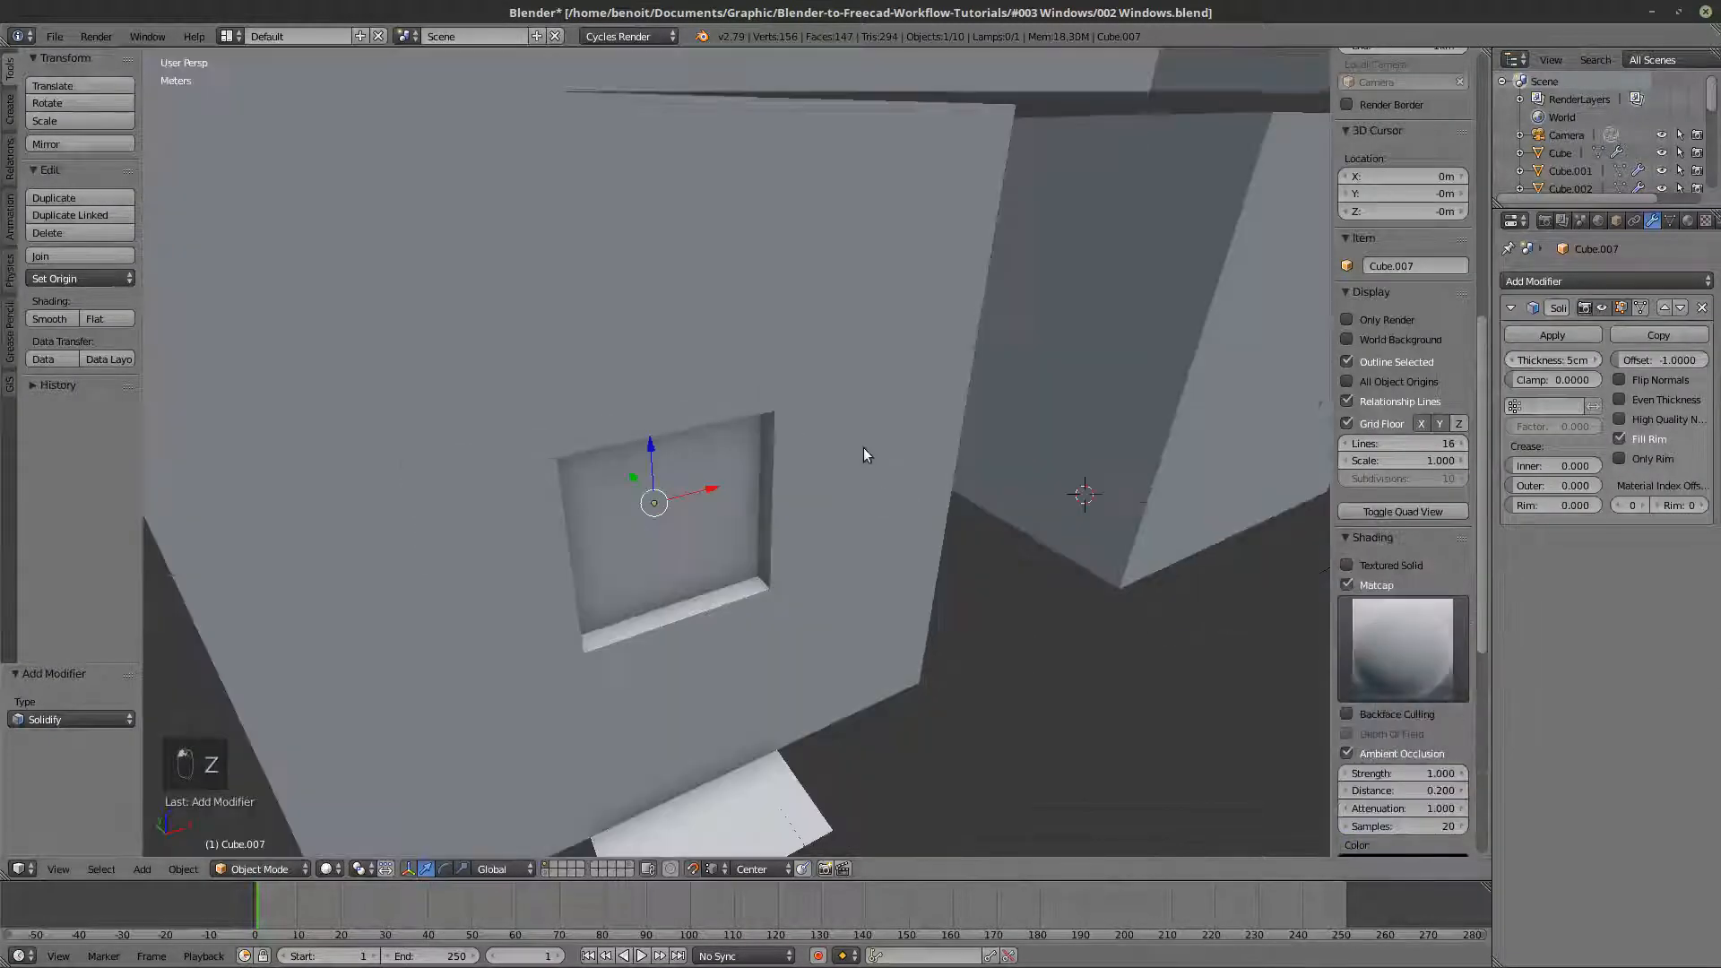
- Identify the duplicated frame with the applied Solidify in wireframe shading and delete it
key(z)
right_click(760, 549)
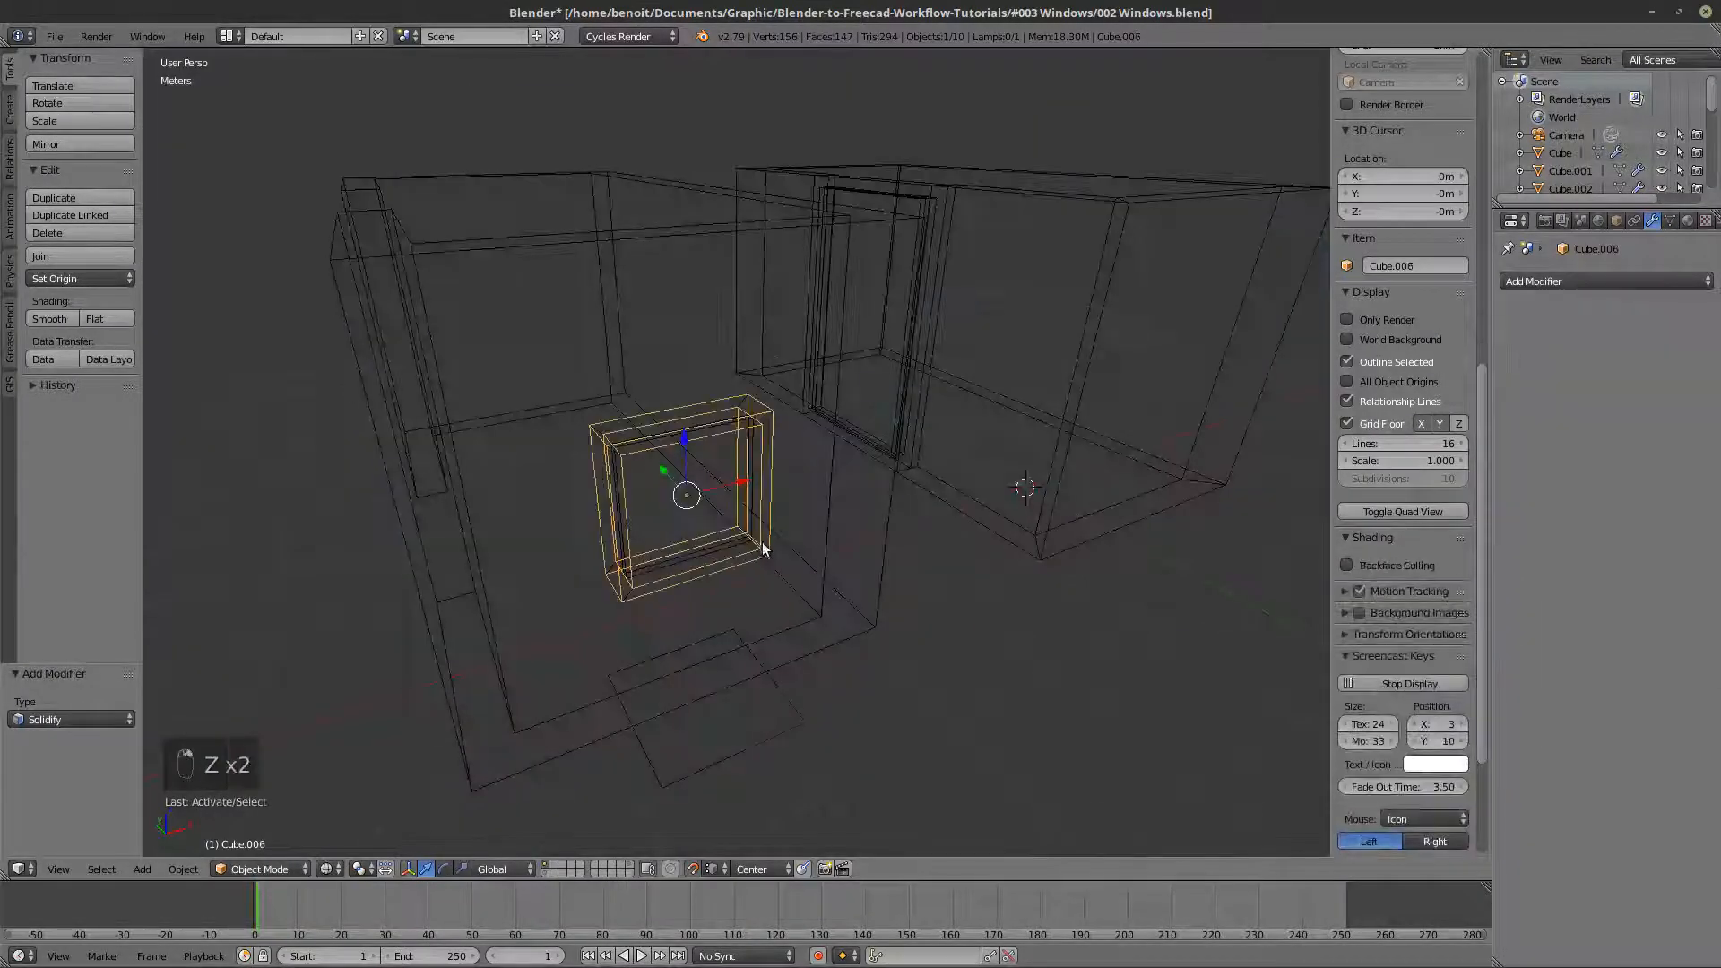
middle_drag(760, 548, 720, 479)
key(Tab)
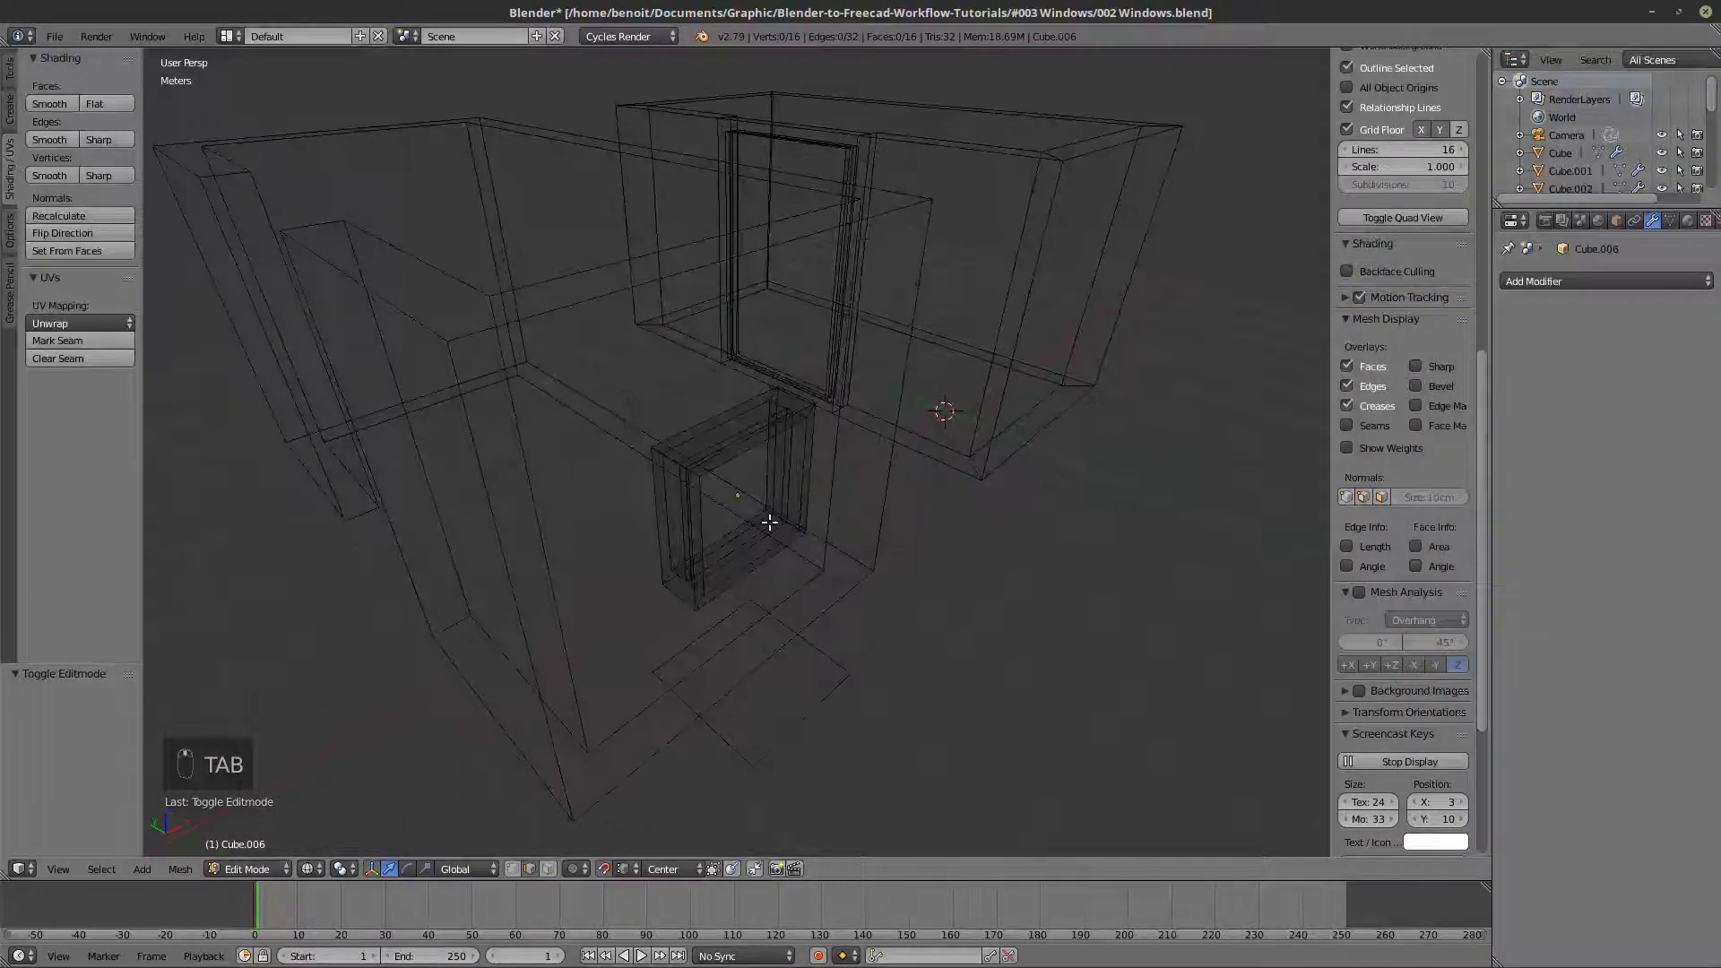
key(Tab)
key(z)
key(z)
key(x)
click(698, 578)
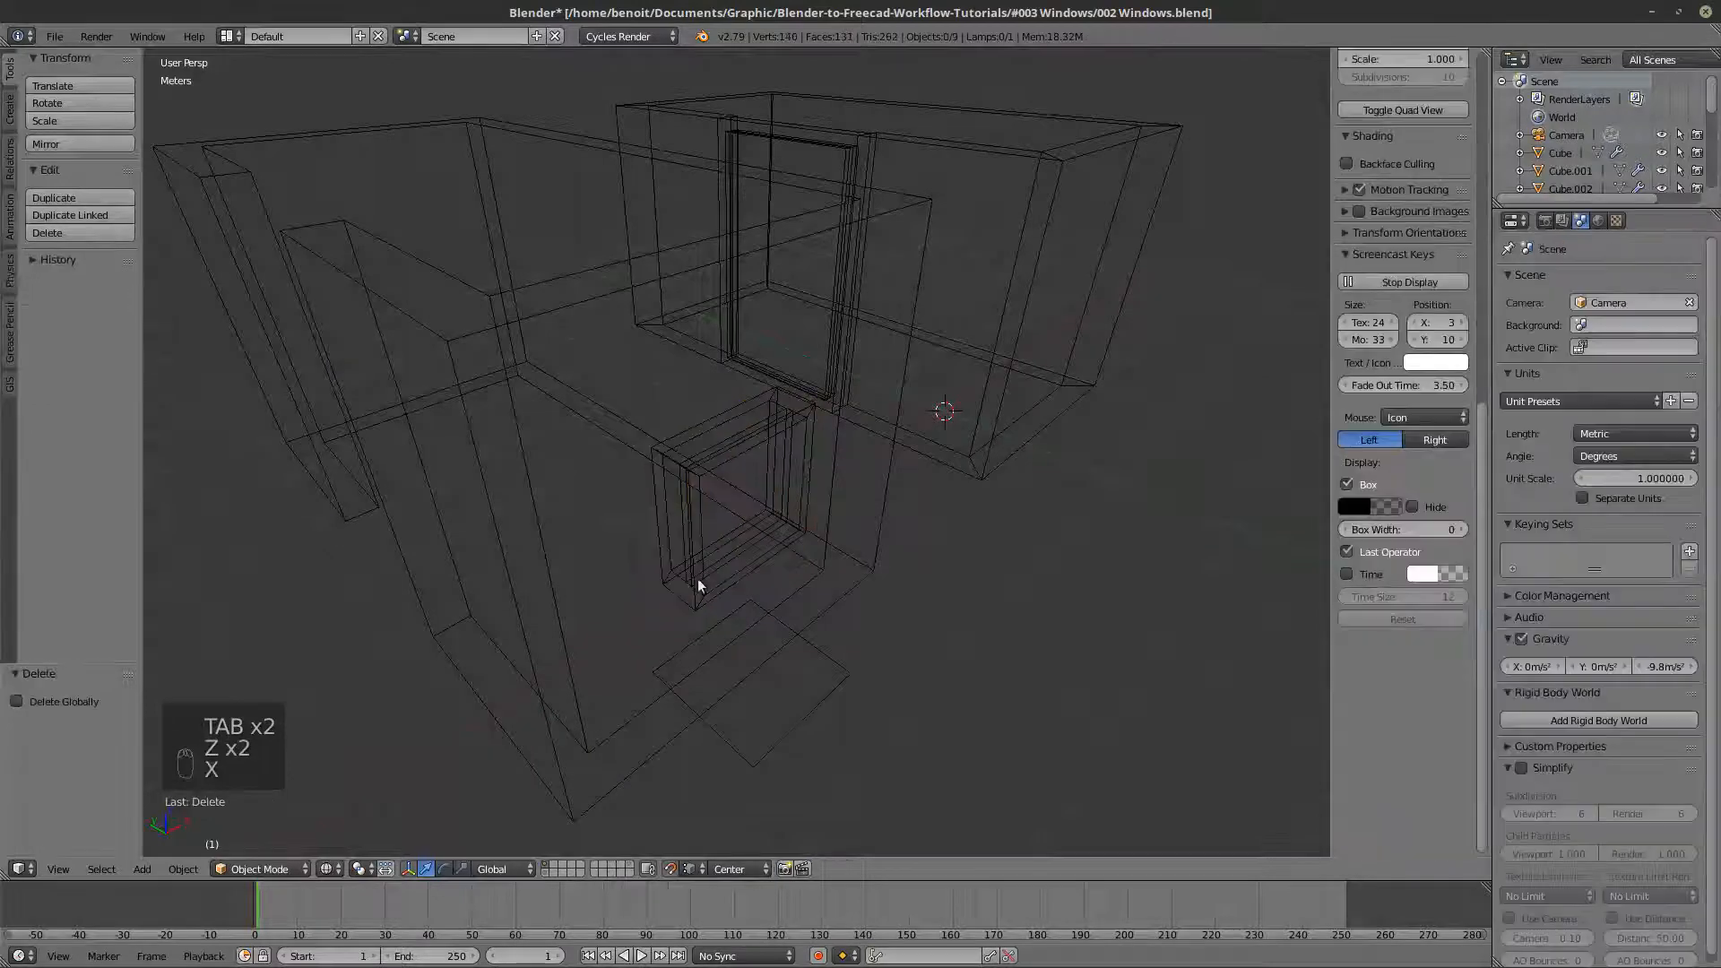
- Move the front edge loop of the original window frame's mesh by -2 cm along the Y axis
right_click(691, 606)
key(Tab)
key(a)
key(a)
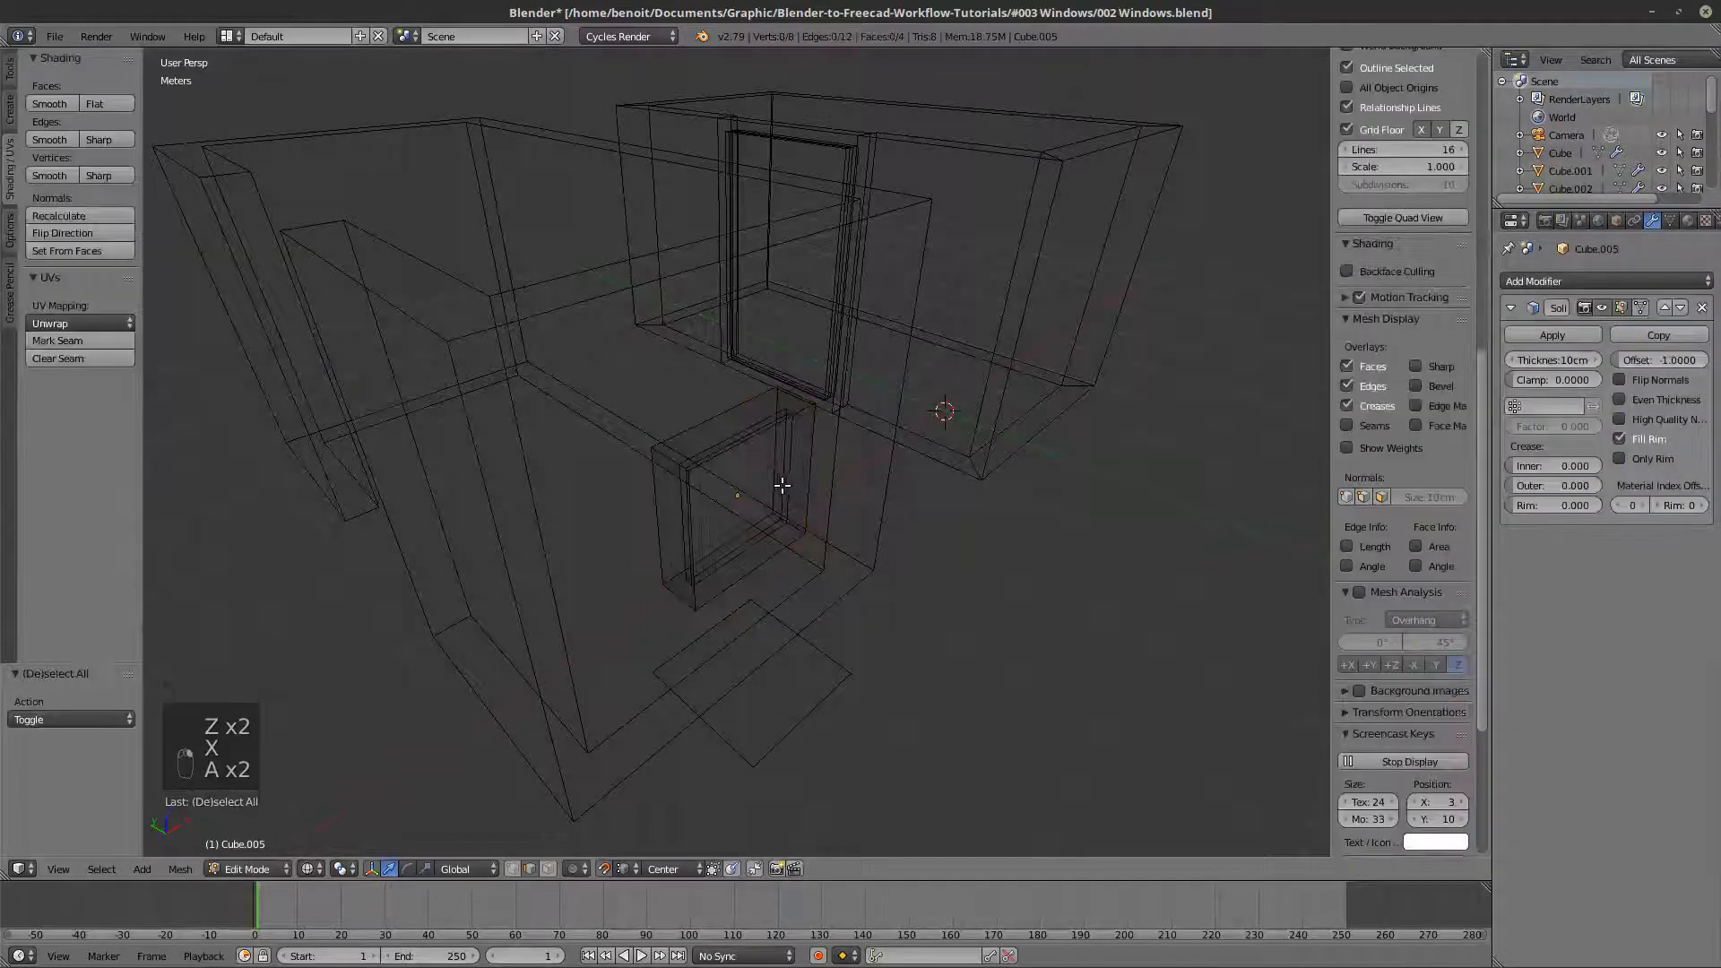
scroll(783, 485, up, 3)
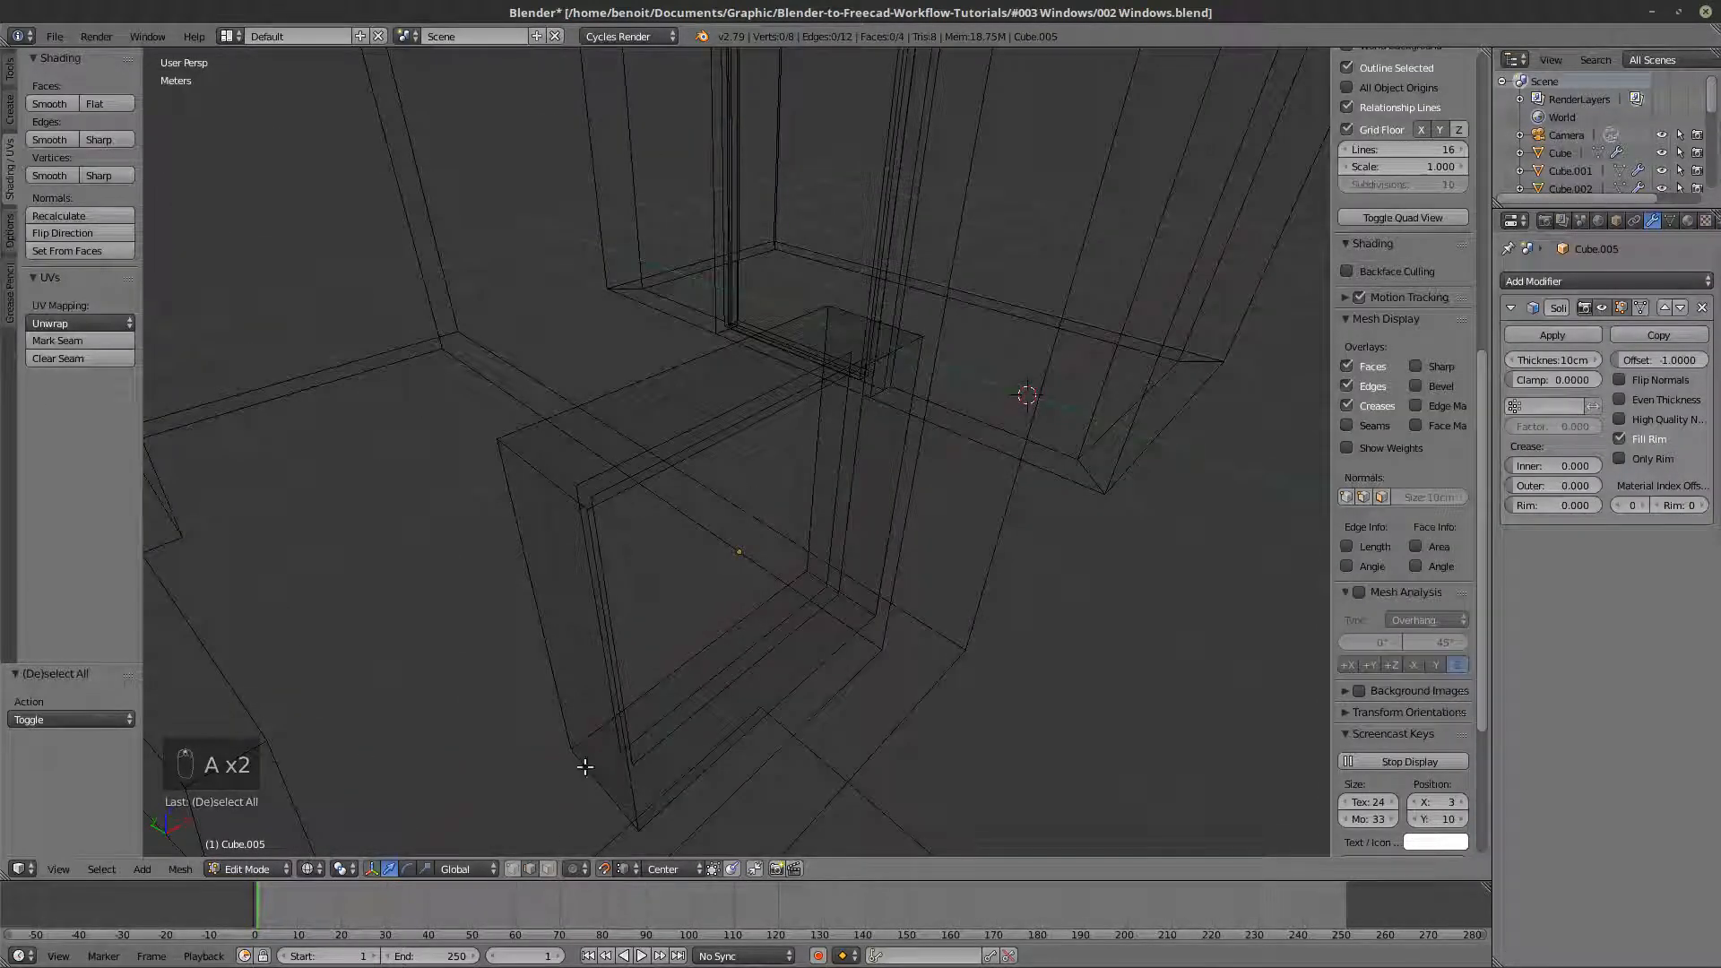
alt+right_click(668, 475)
key(z)
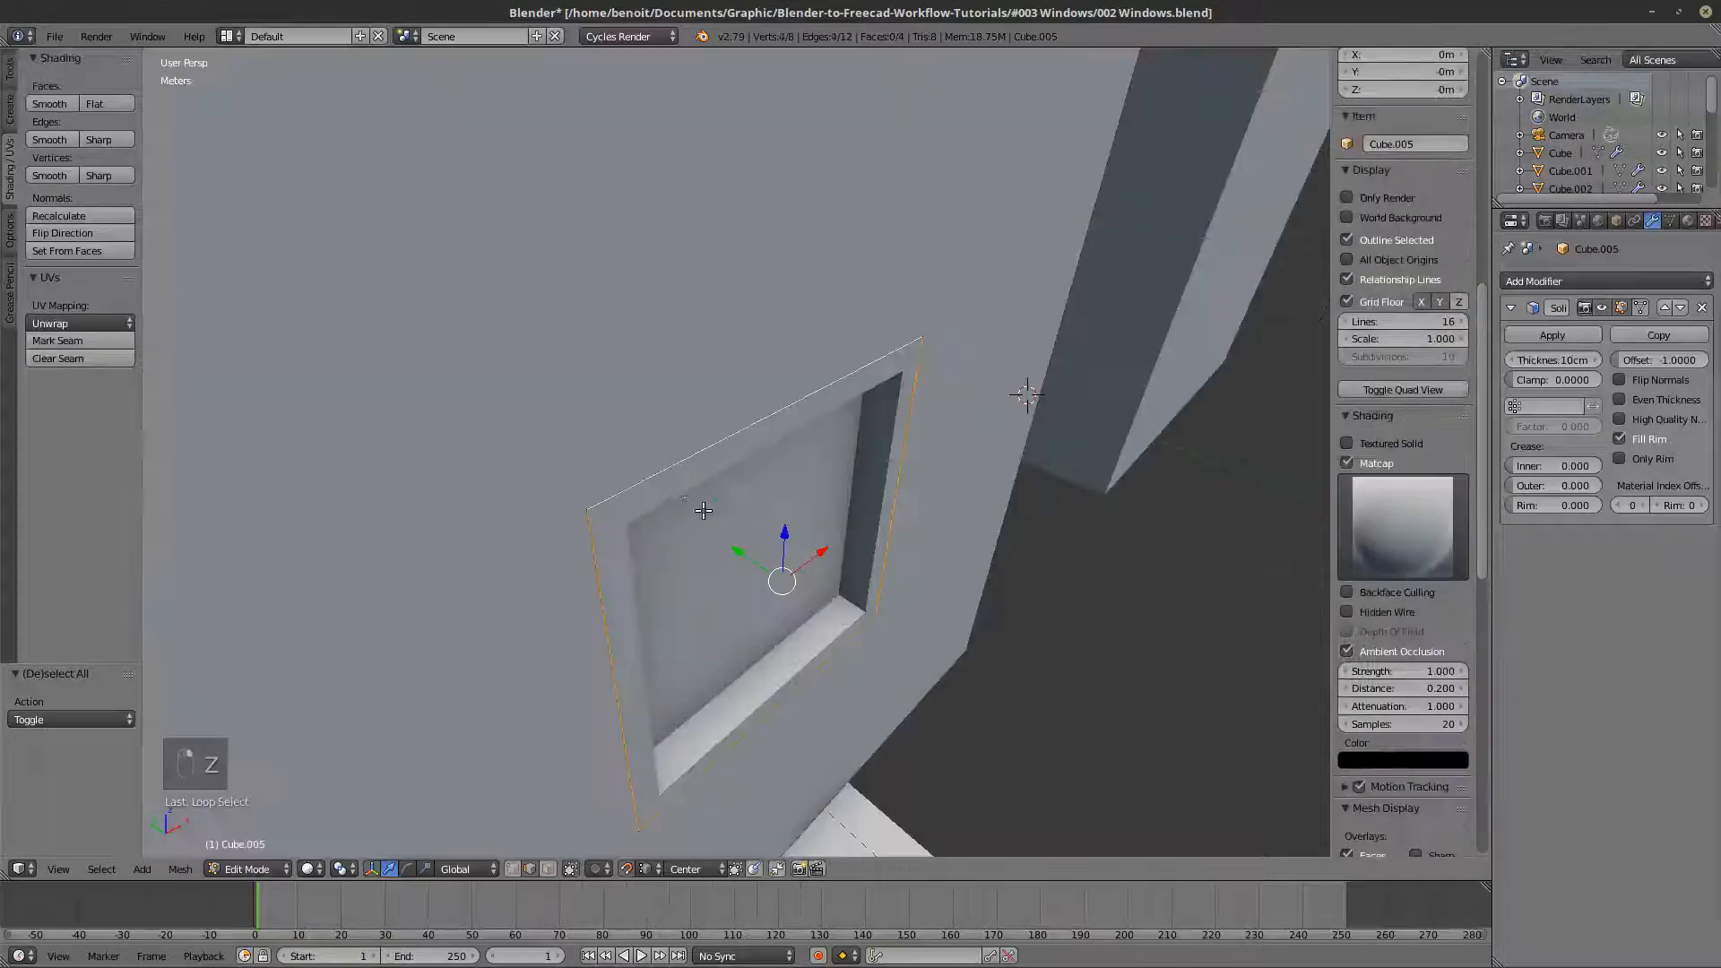
drag(722, 505, 732, 510)
click(69, 736)
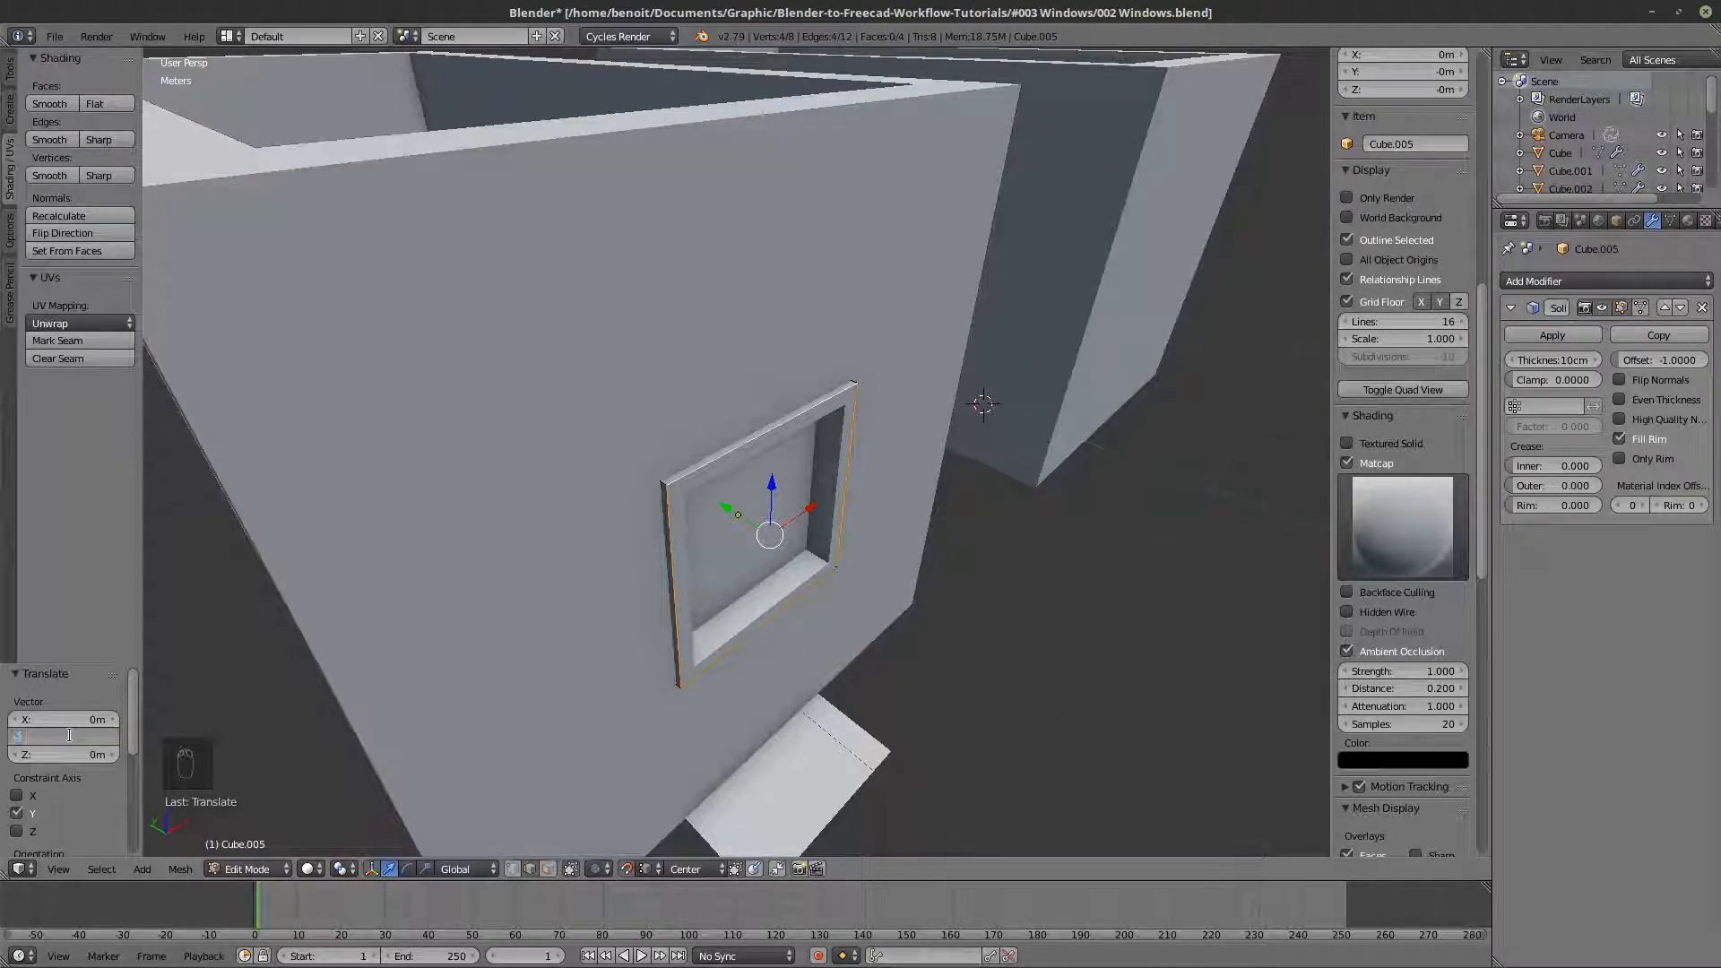
key(Return)
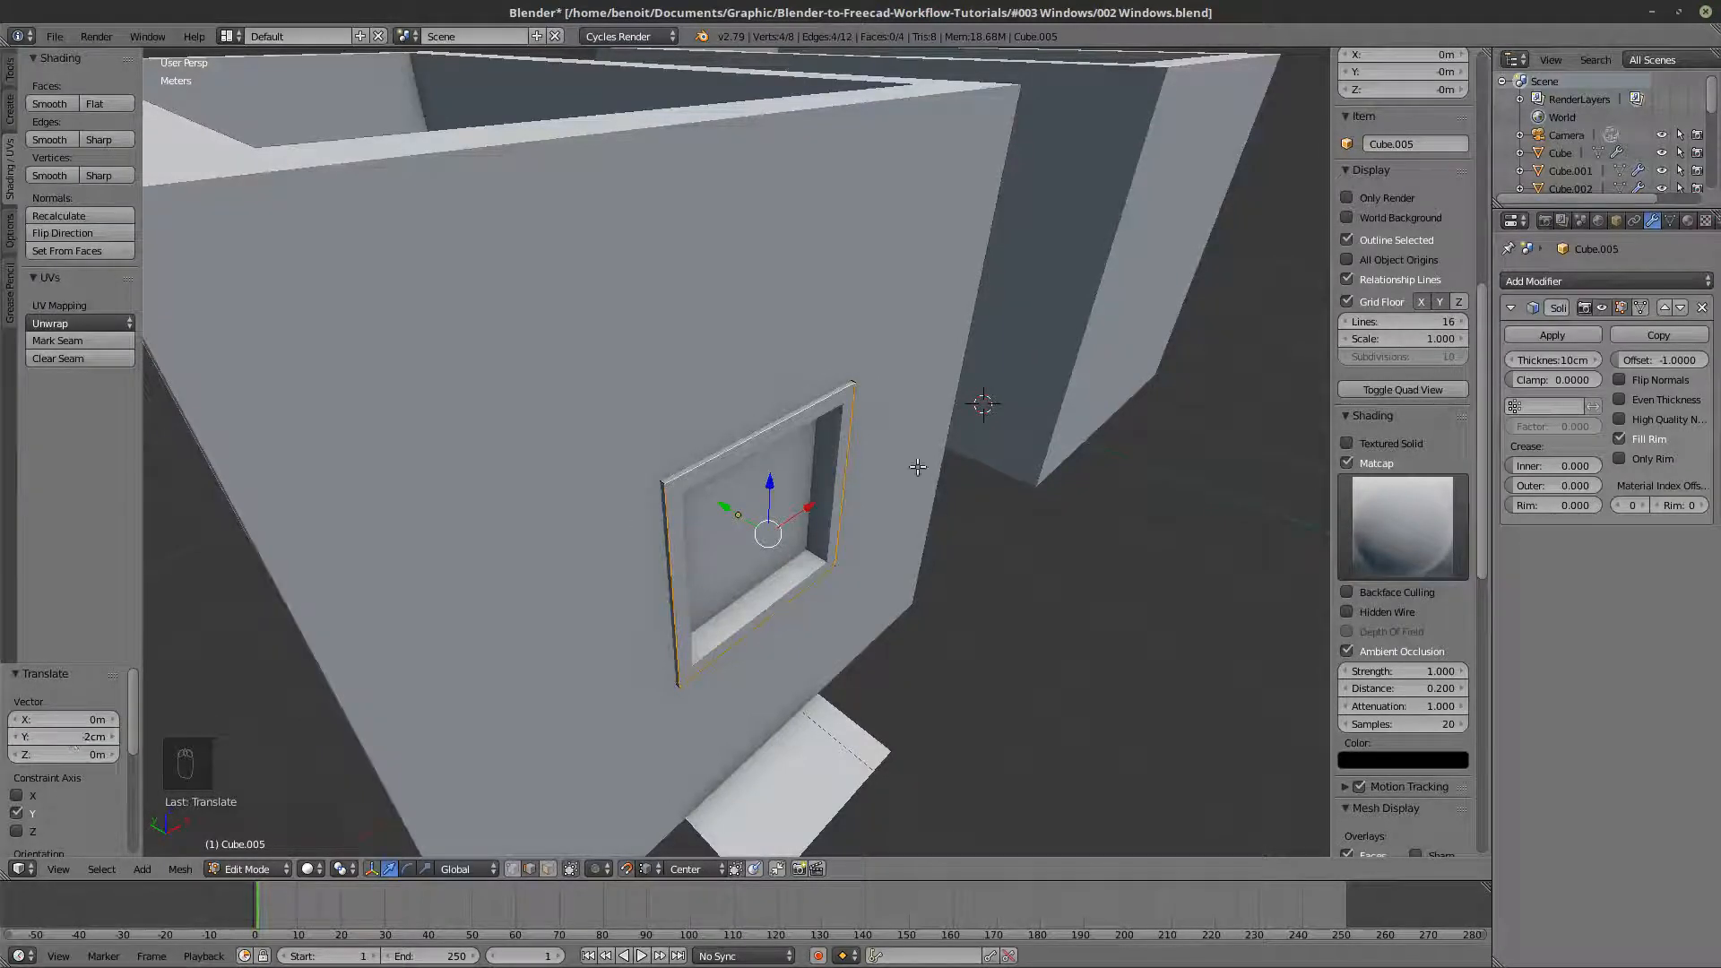
- Leave the frame's Edit Mode and open the room walls' mesh in Edit Mode with solid shading
middle_drag(918, 468, 937, 503)
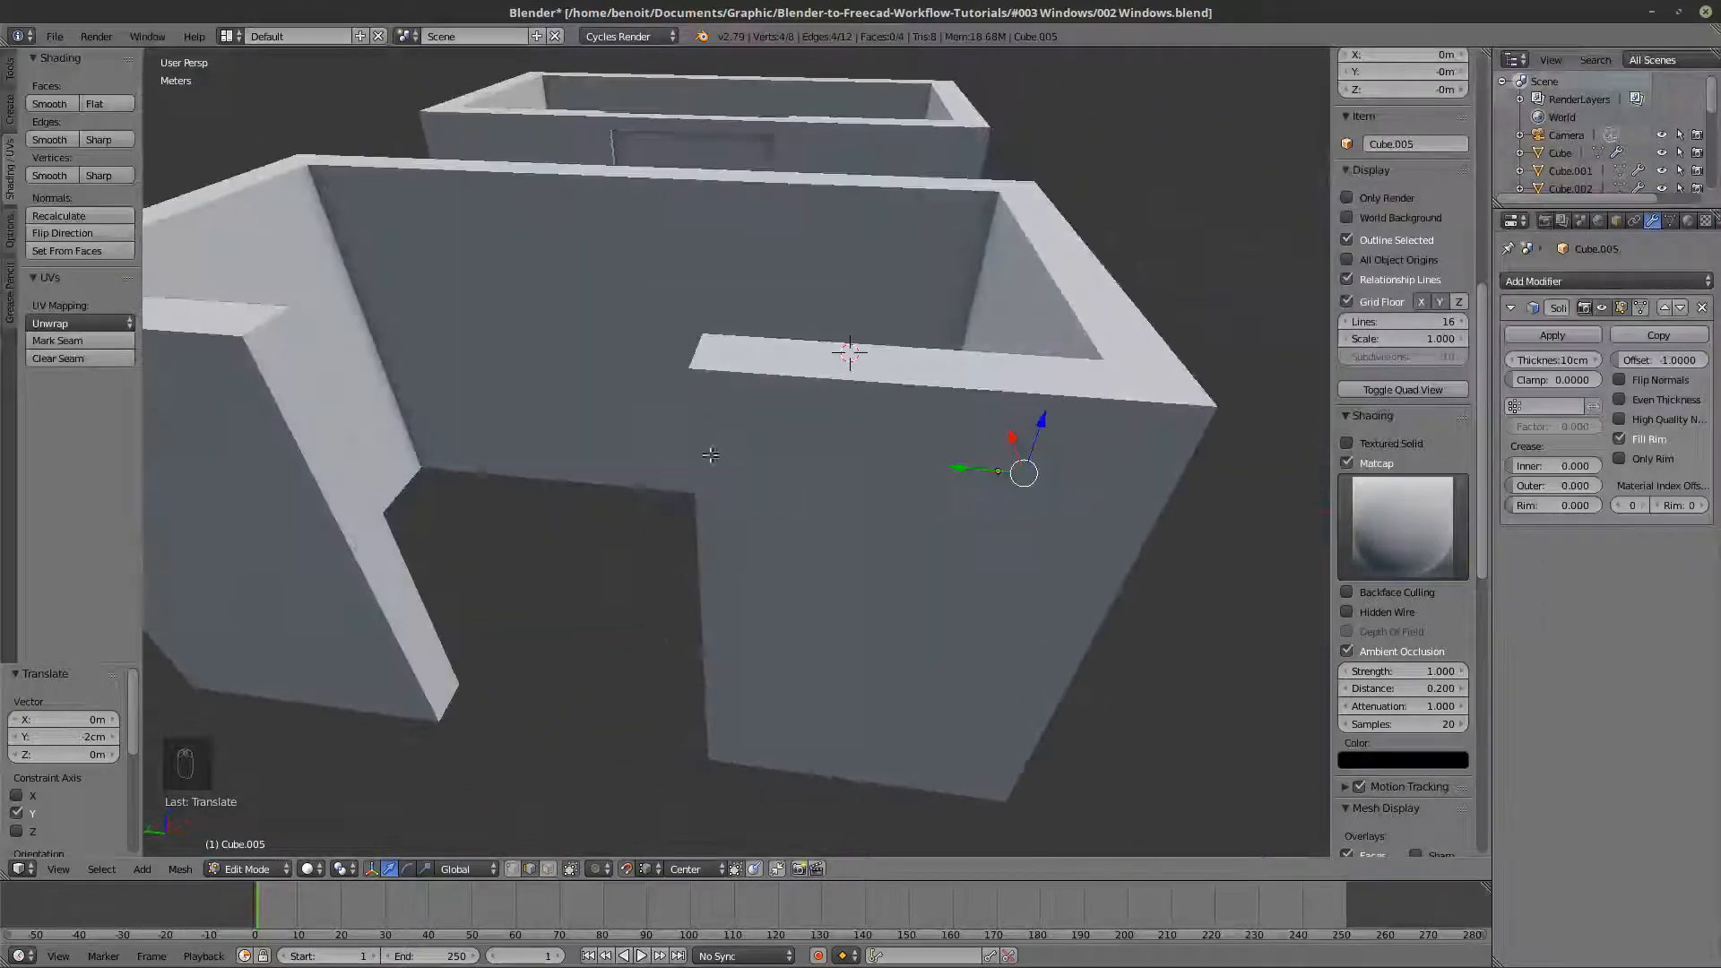
key(Tab)
right_click(713, 374)
key(z)
key(Tab)
key(z)
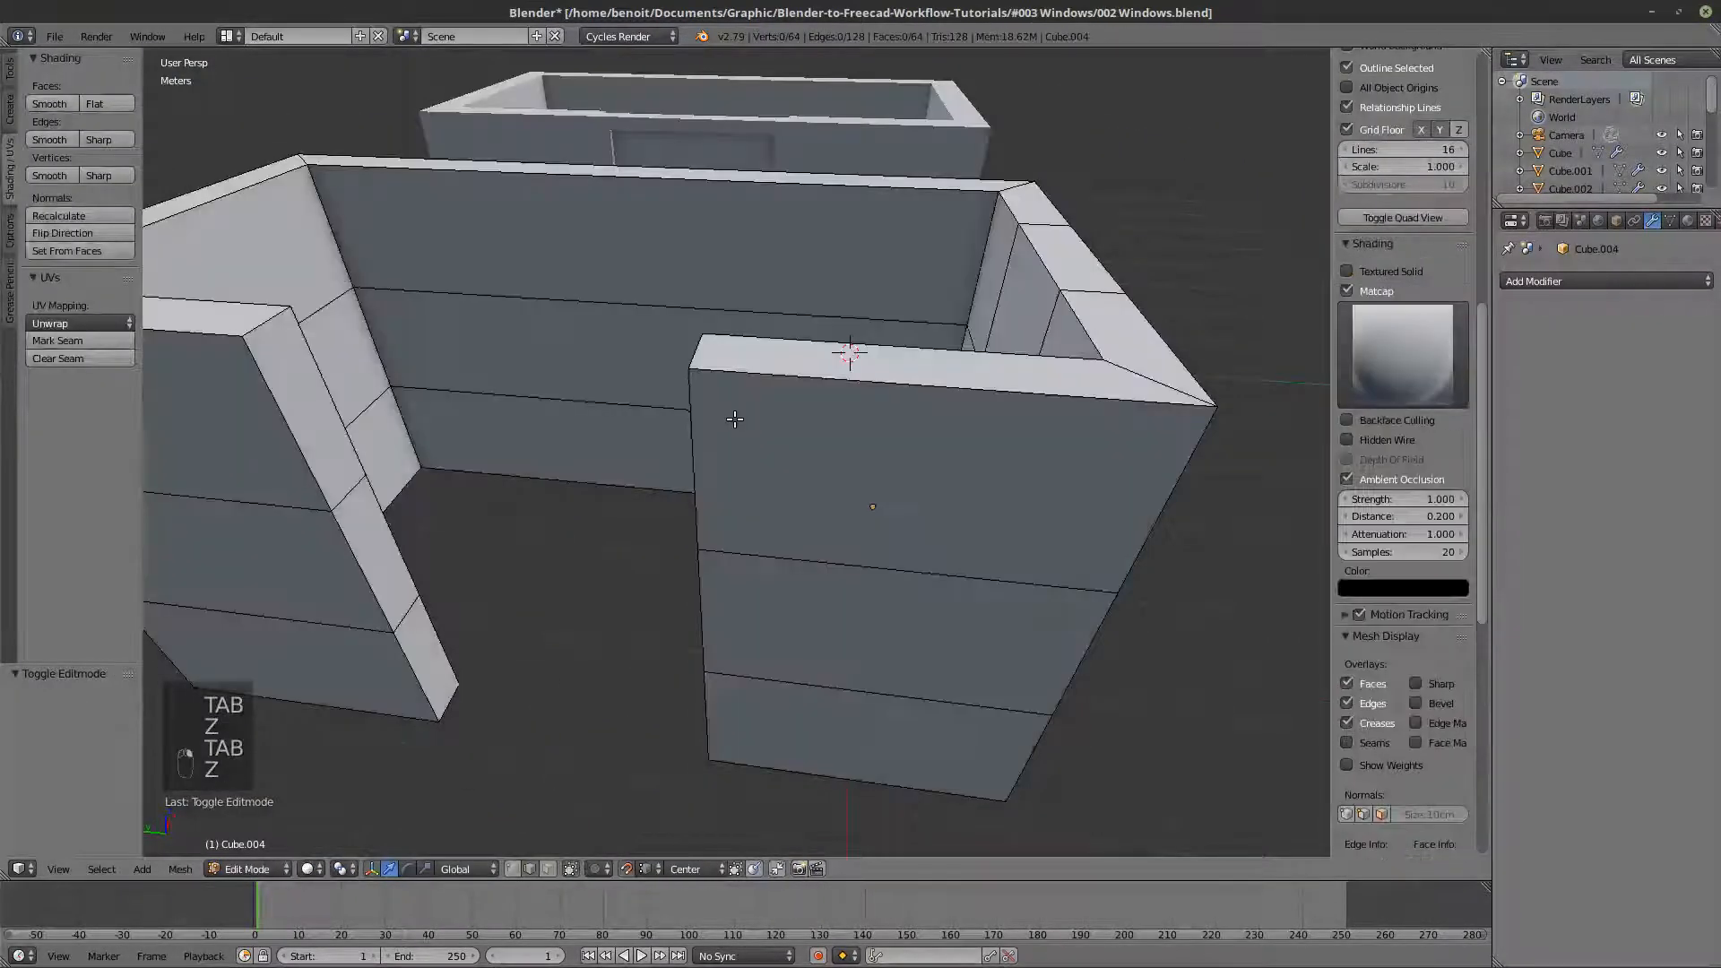
scroll(736, 419, down, 1)
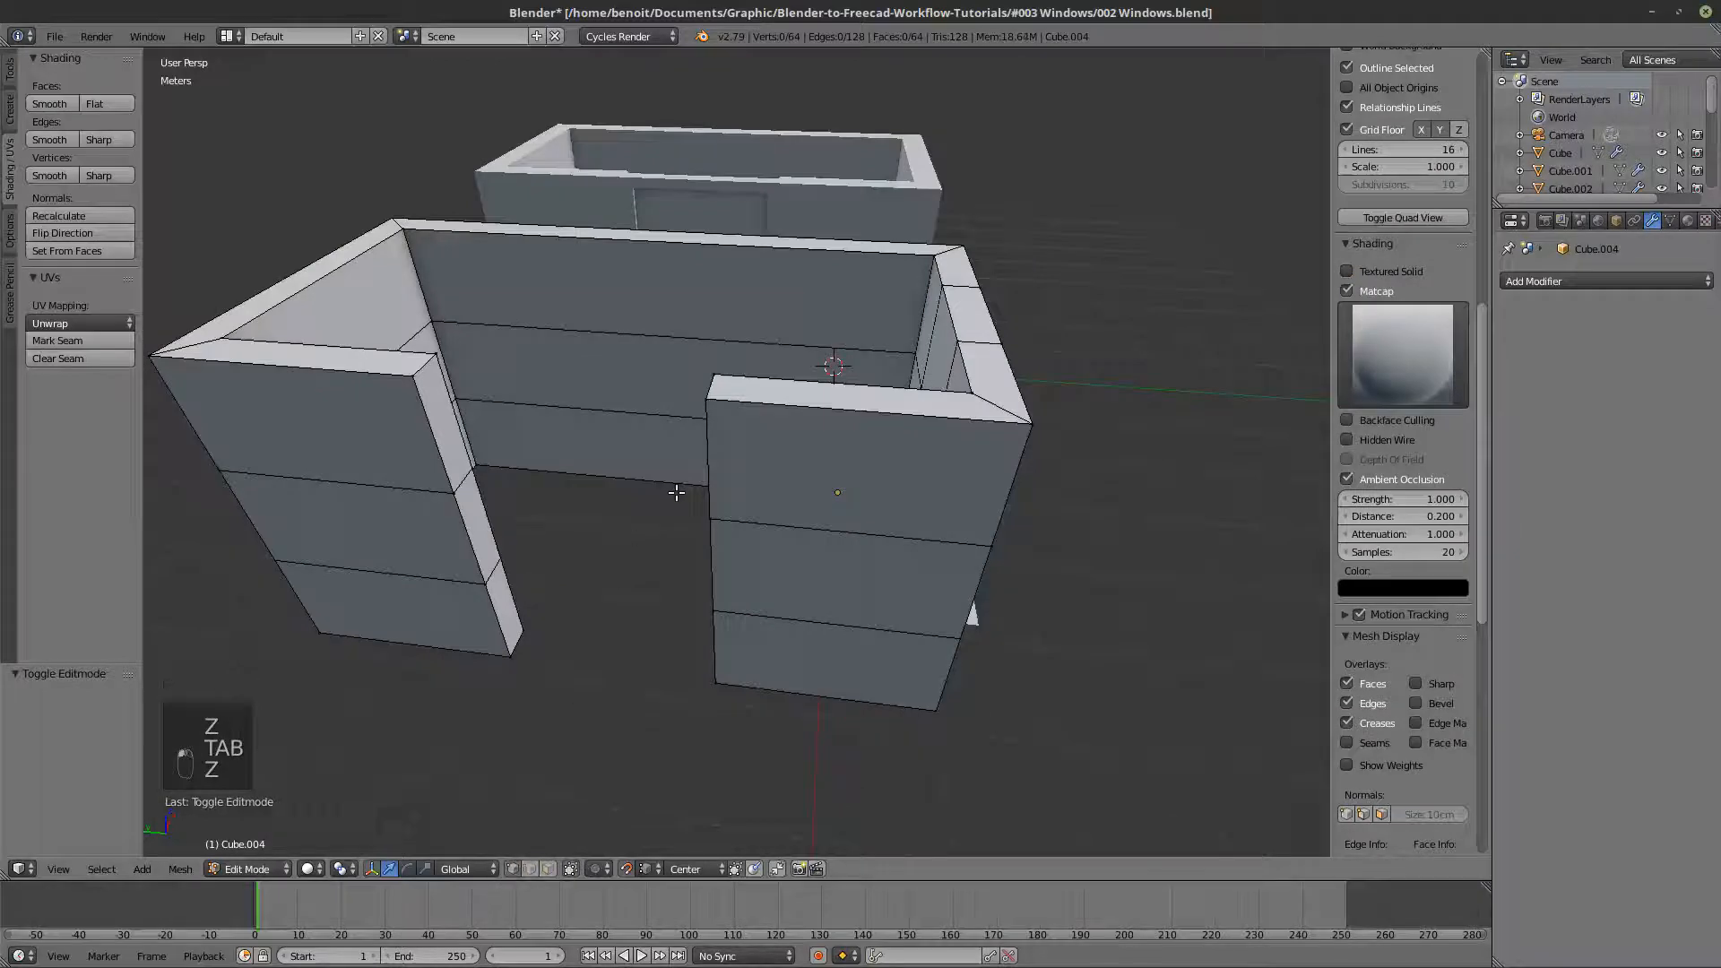
scroll(714, 511, up, 1)
shift+middle_drag(713, 511, 750, 524)
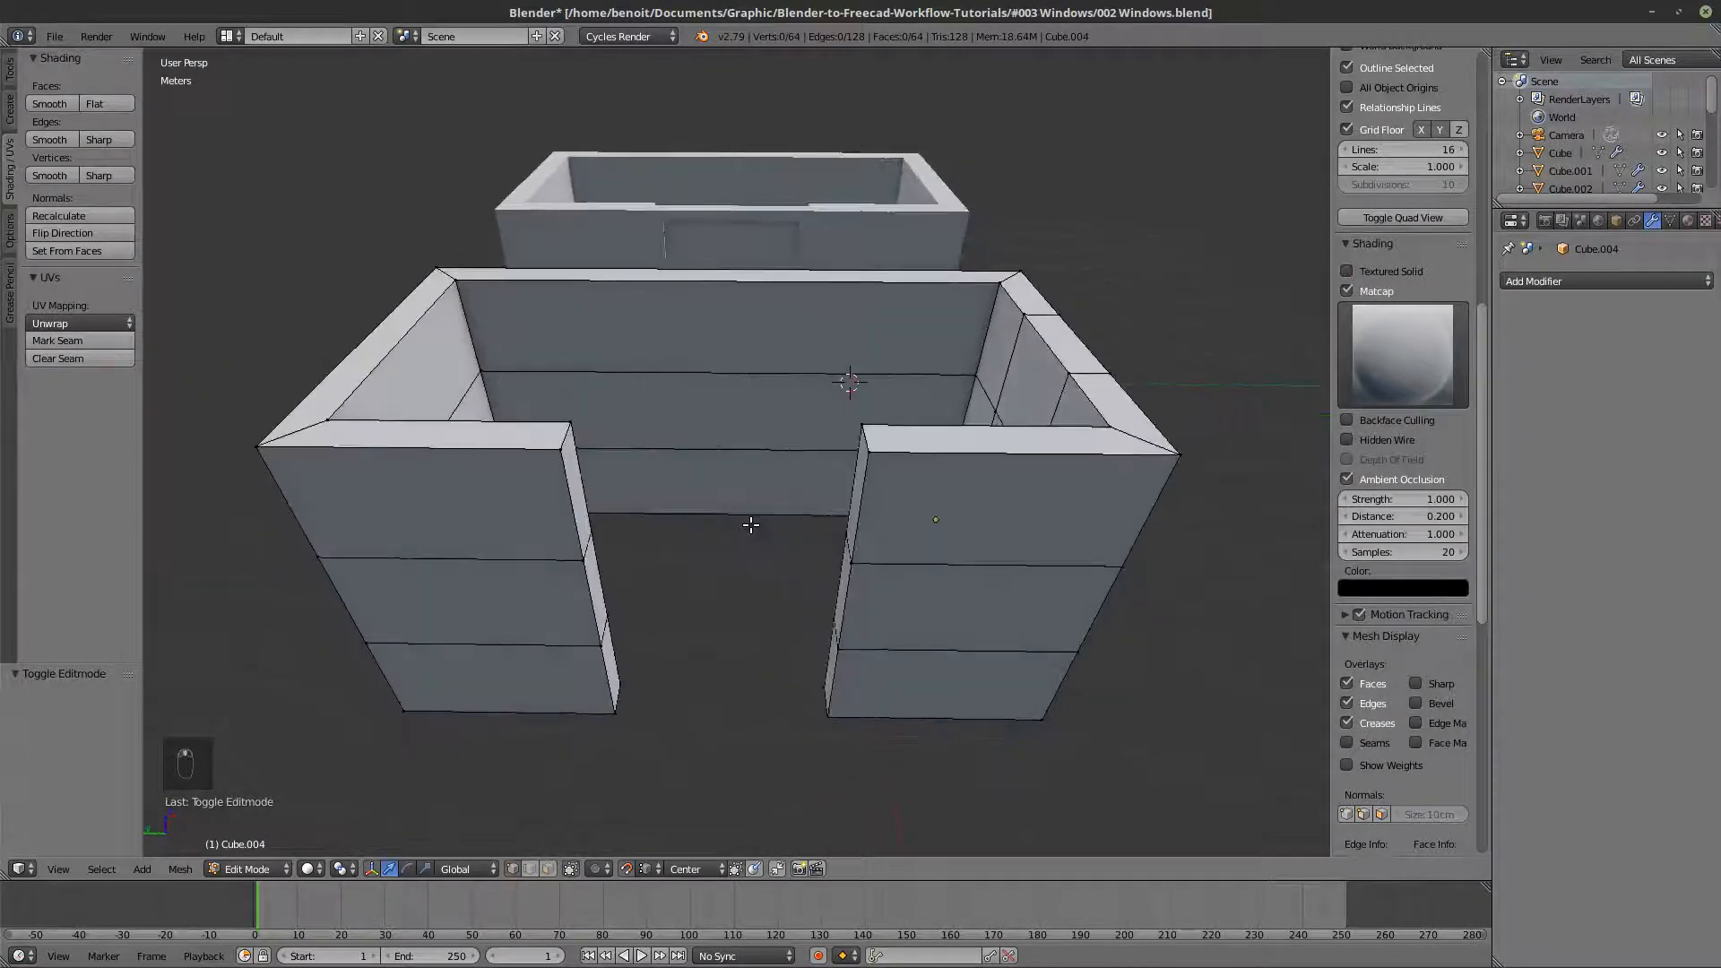
scroll(816, 553, up, 2)
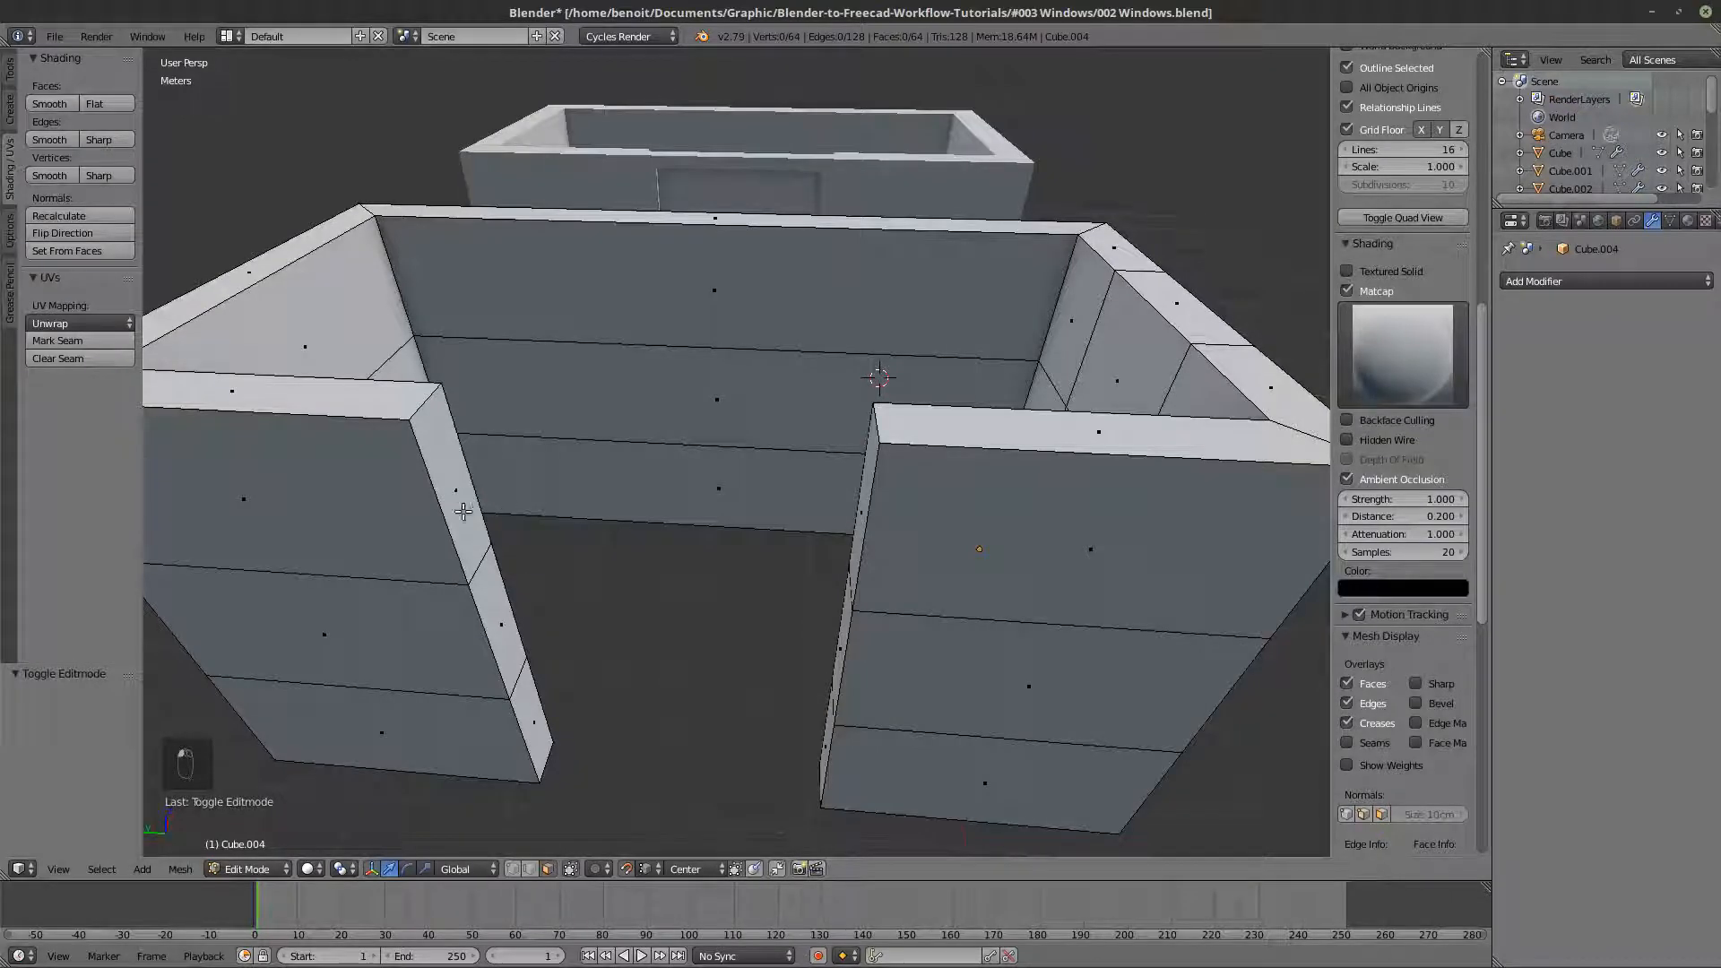
- Select the two facing upper end faces of the wall's doorway gap and open the operator search
middle_drag(490, 522, 578, 482)
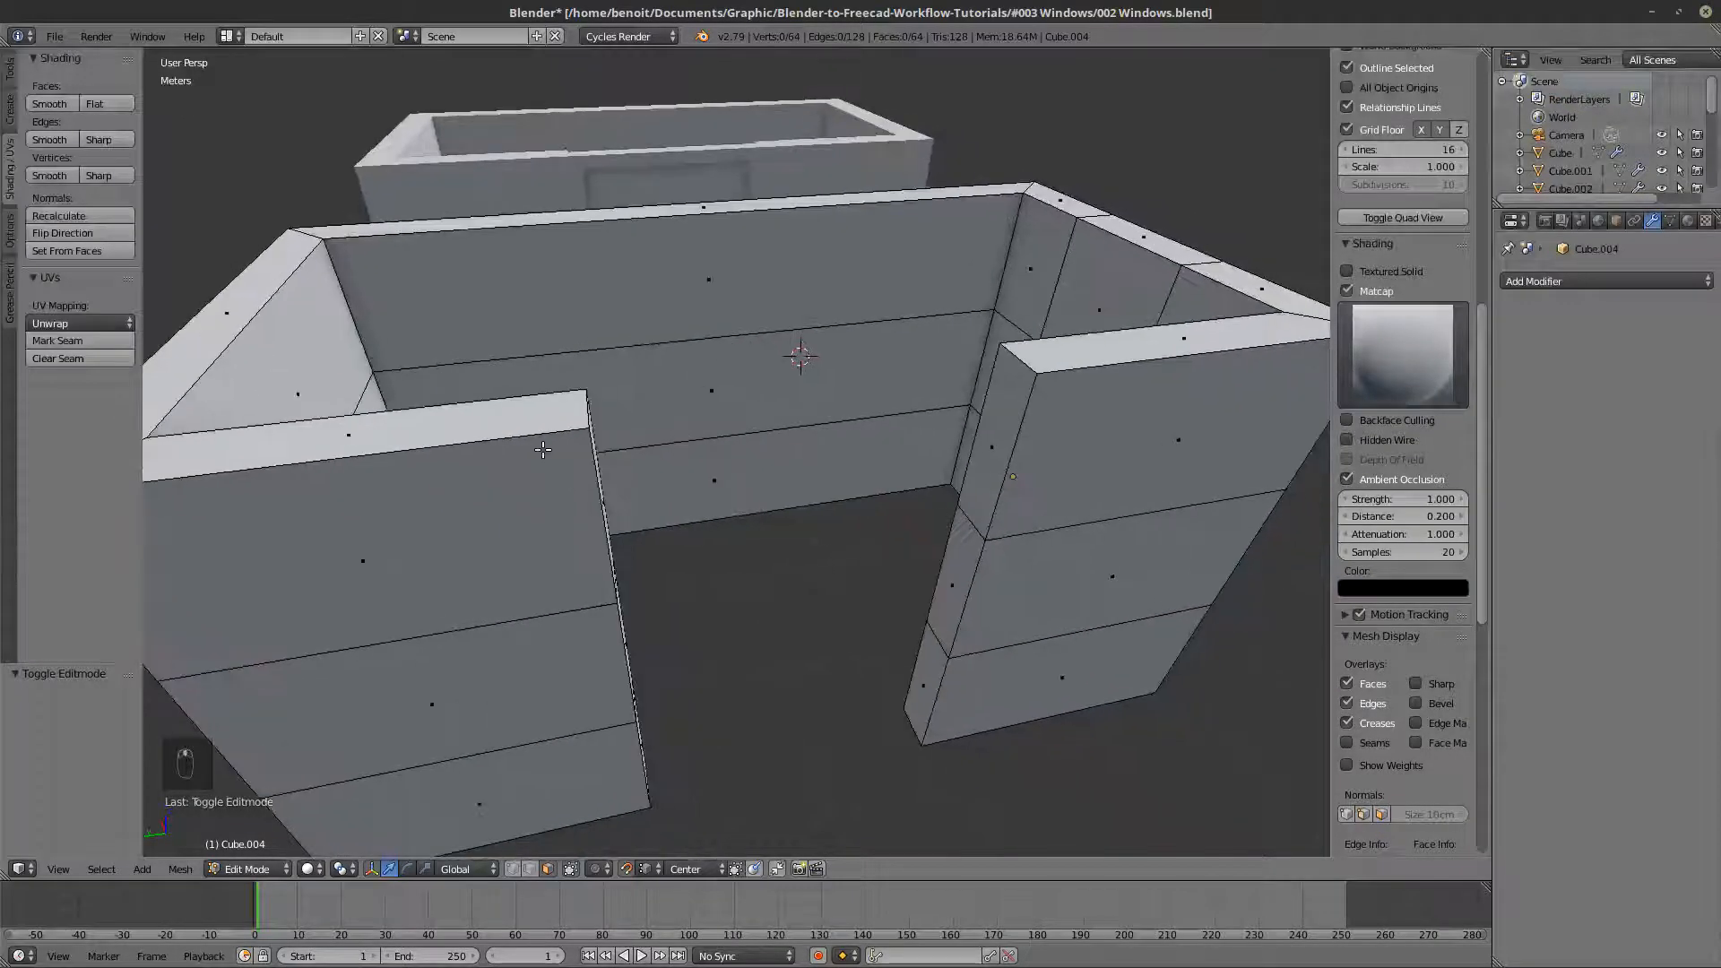
middle_drag(656, 433, 495, 376)
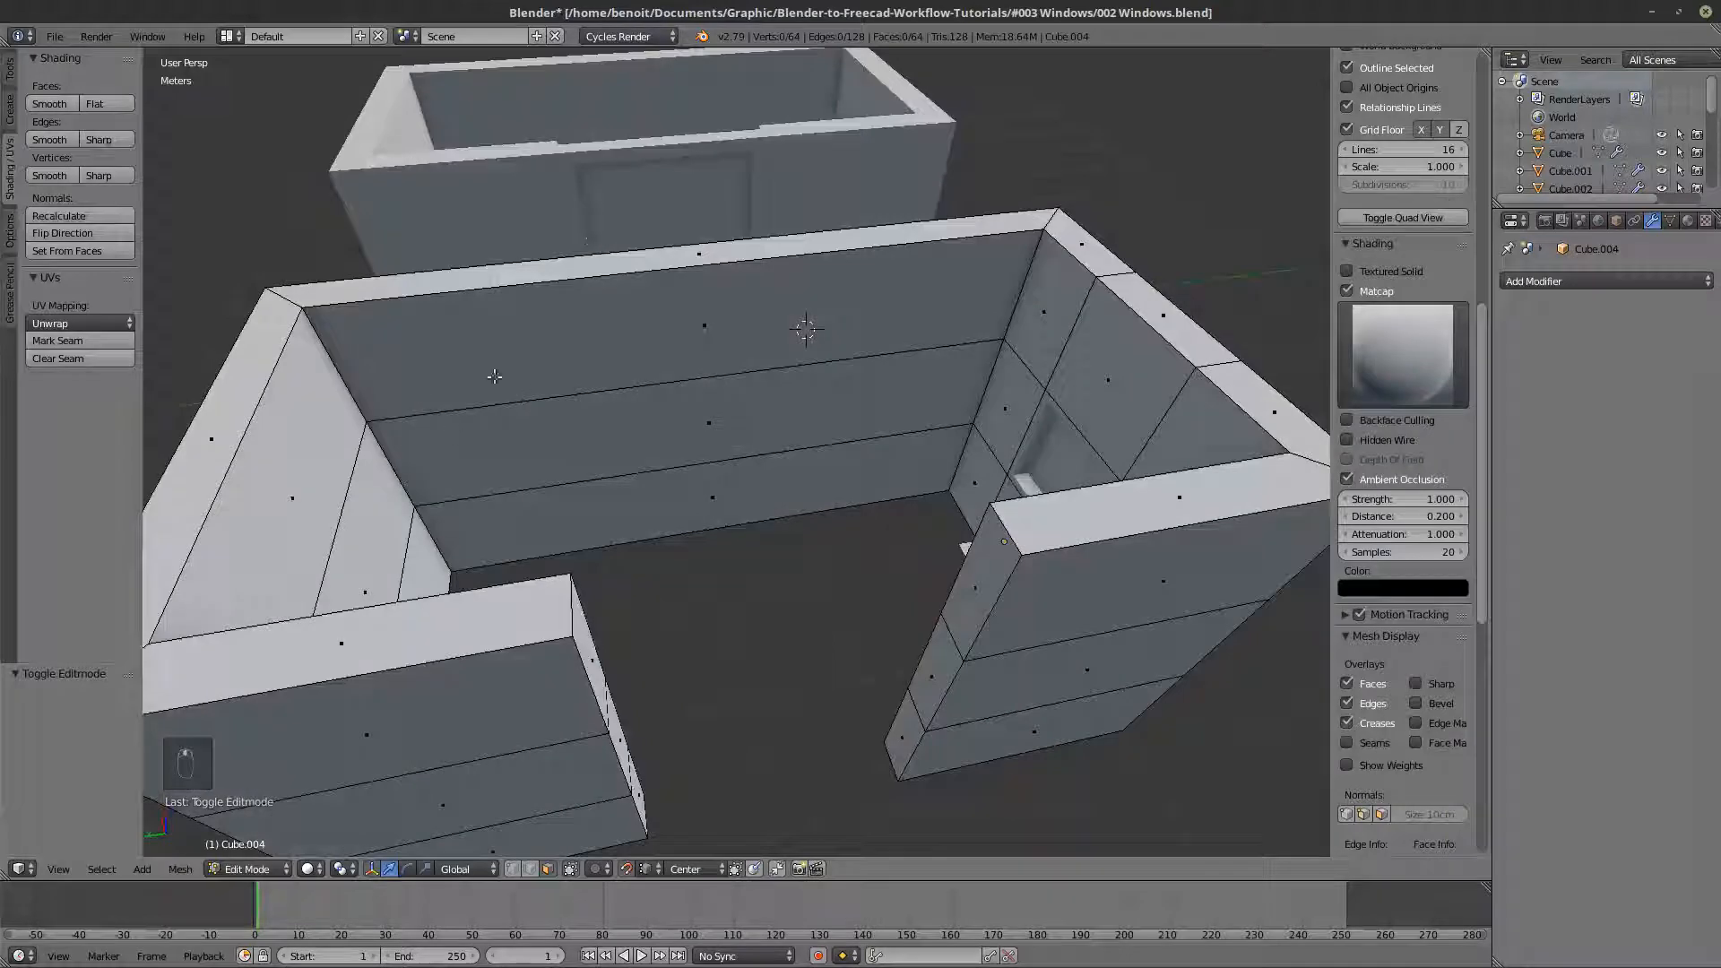
middle_drag(916, 437, 935, 428)
right_click(999, 521)
middle_drag(999, 521, 375, 566)
shift+right_click(385, 560)
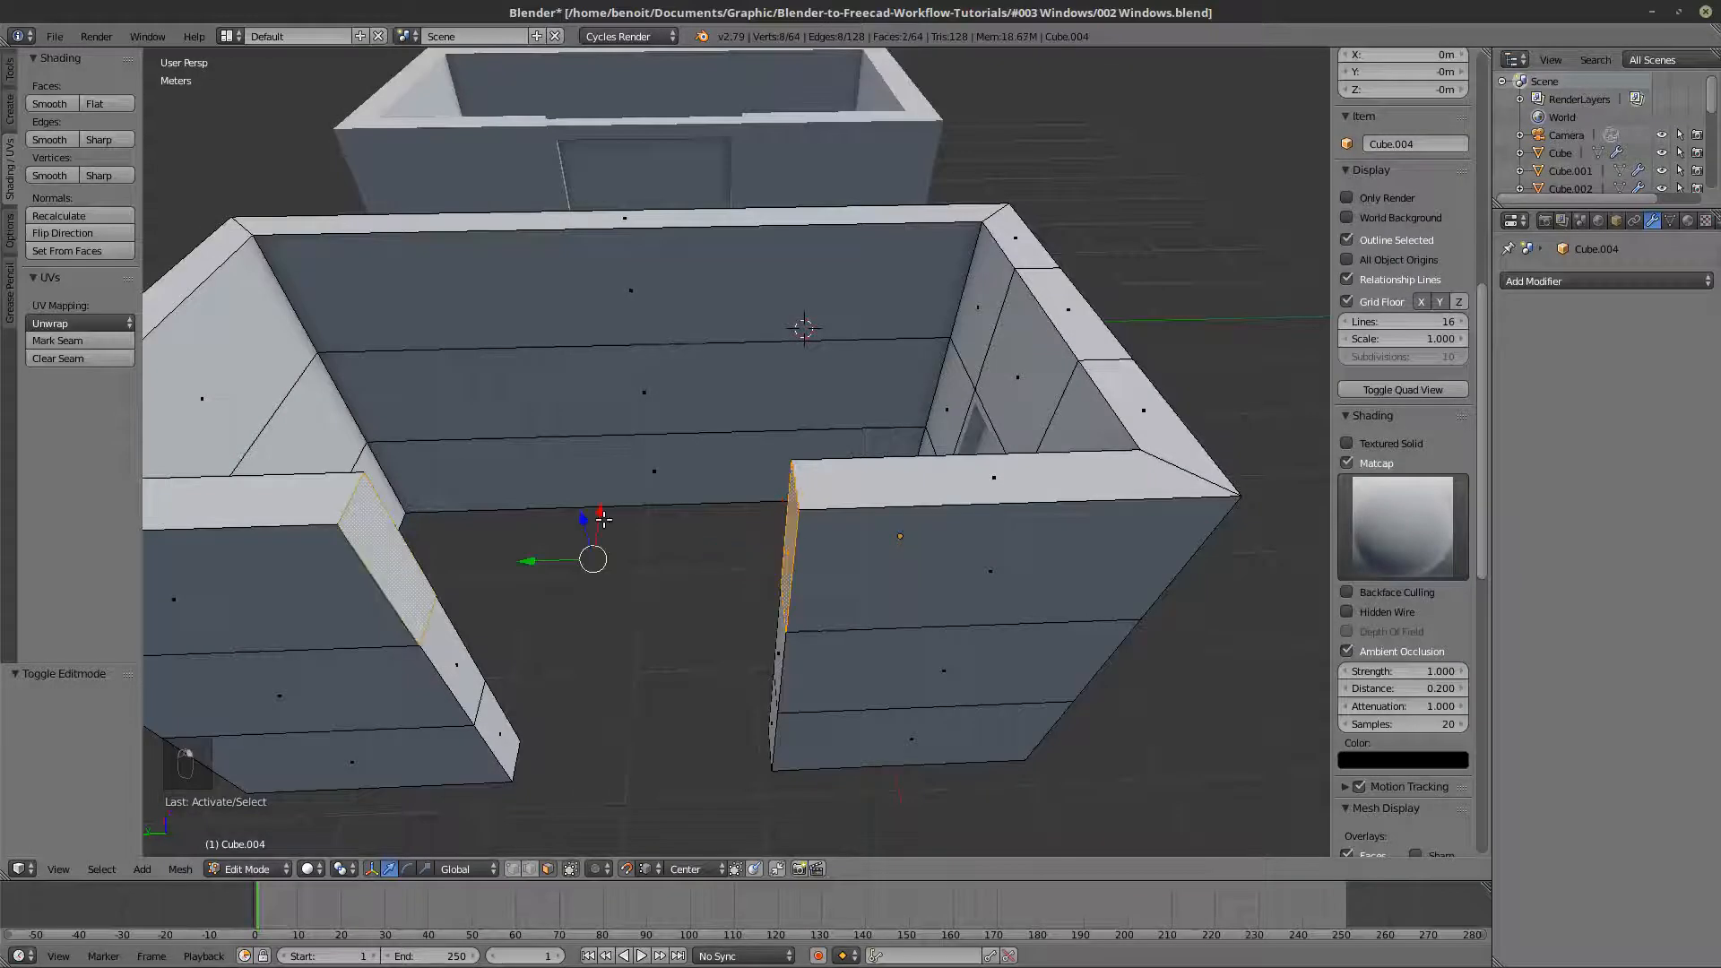
key(space)
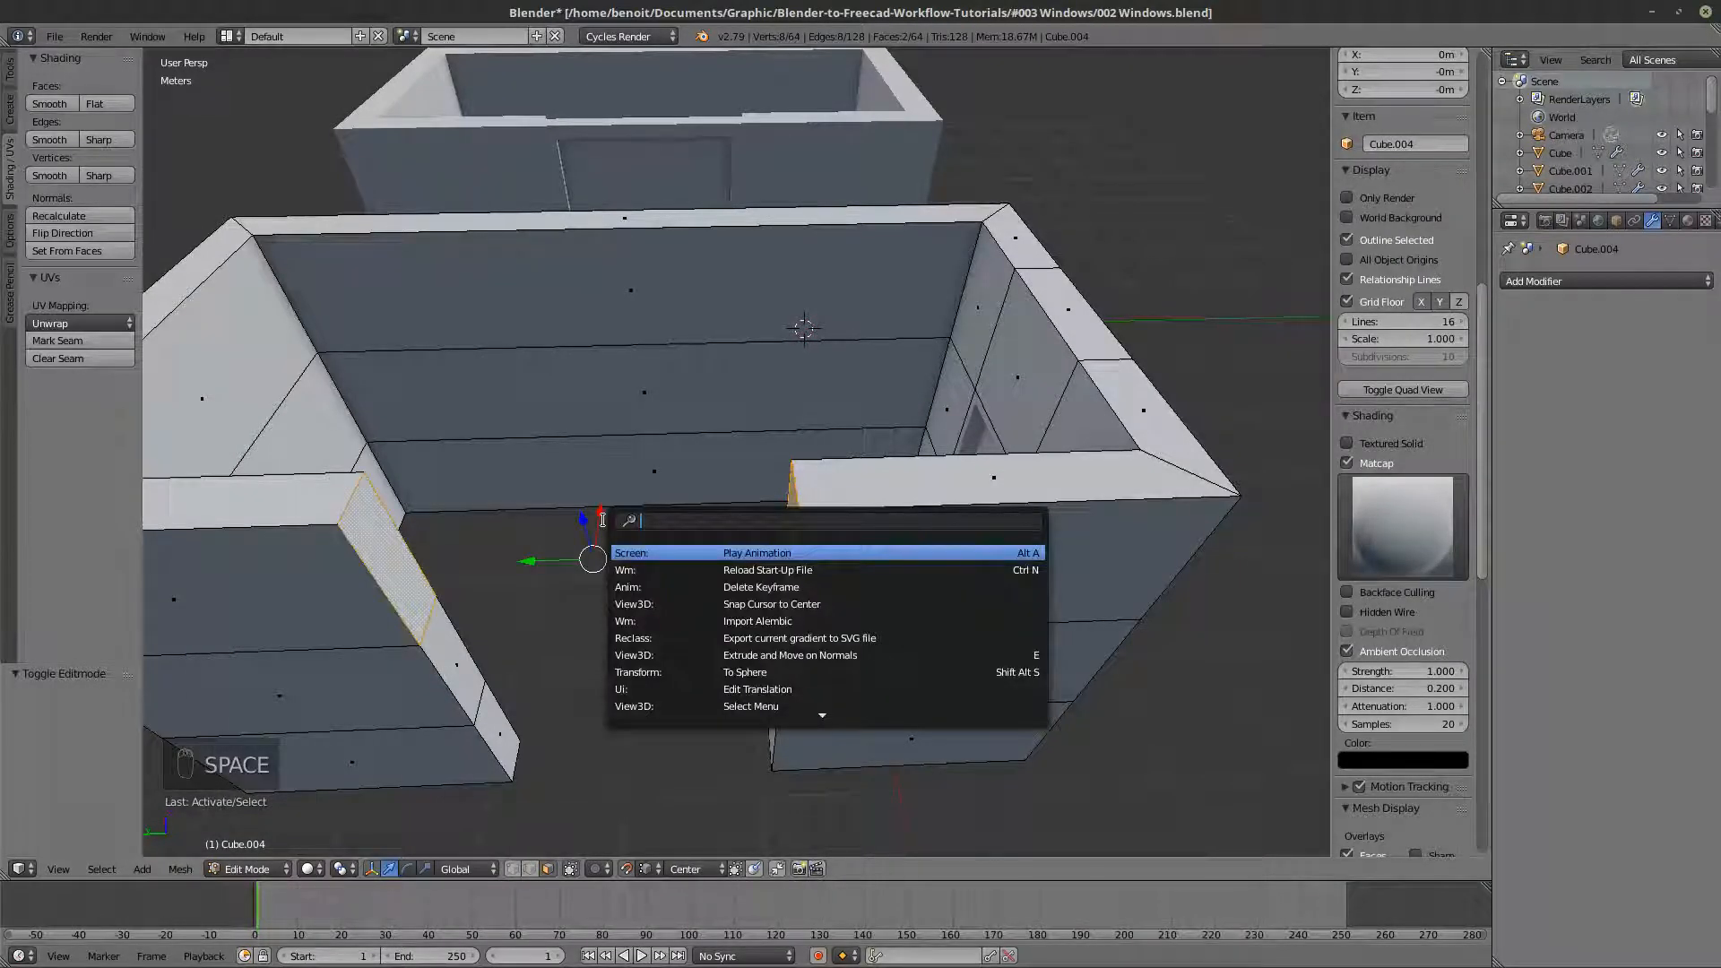
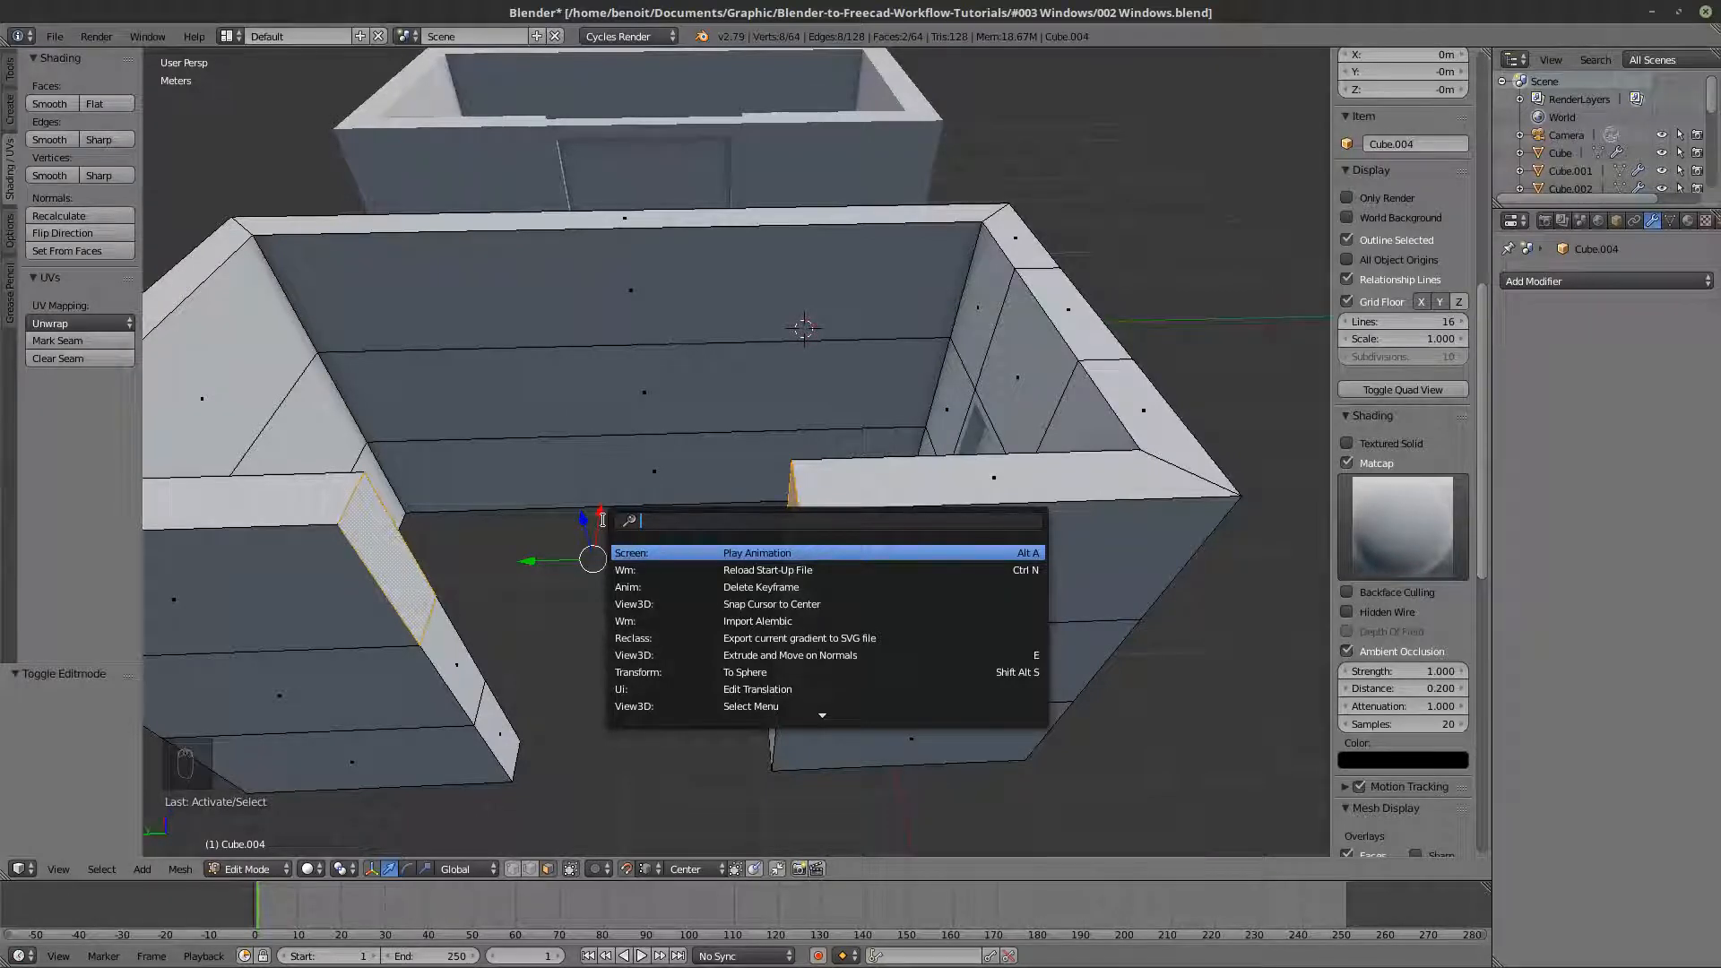
- Find the Bridge Edge Loops operator and bridge the two selected upper end faces to close the wall above the doorway gap
text(j)
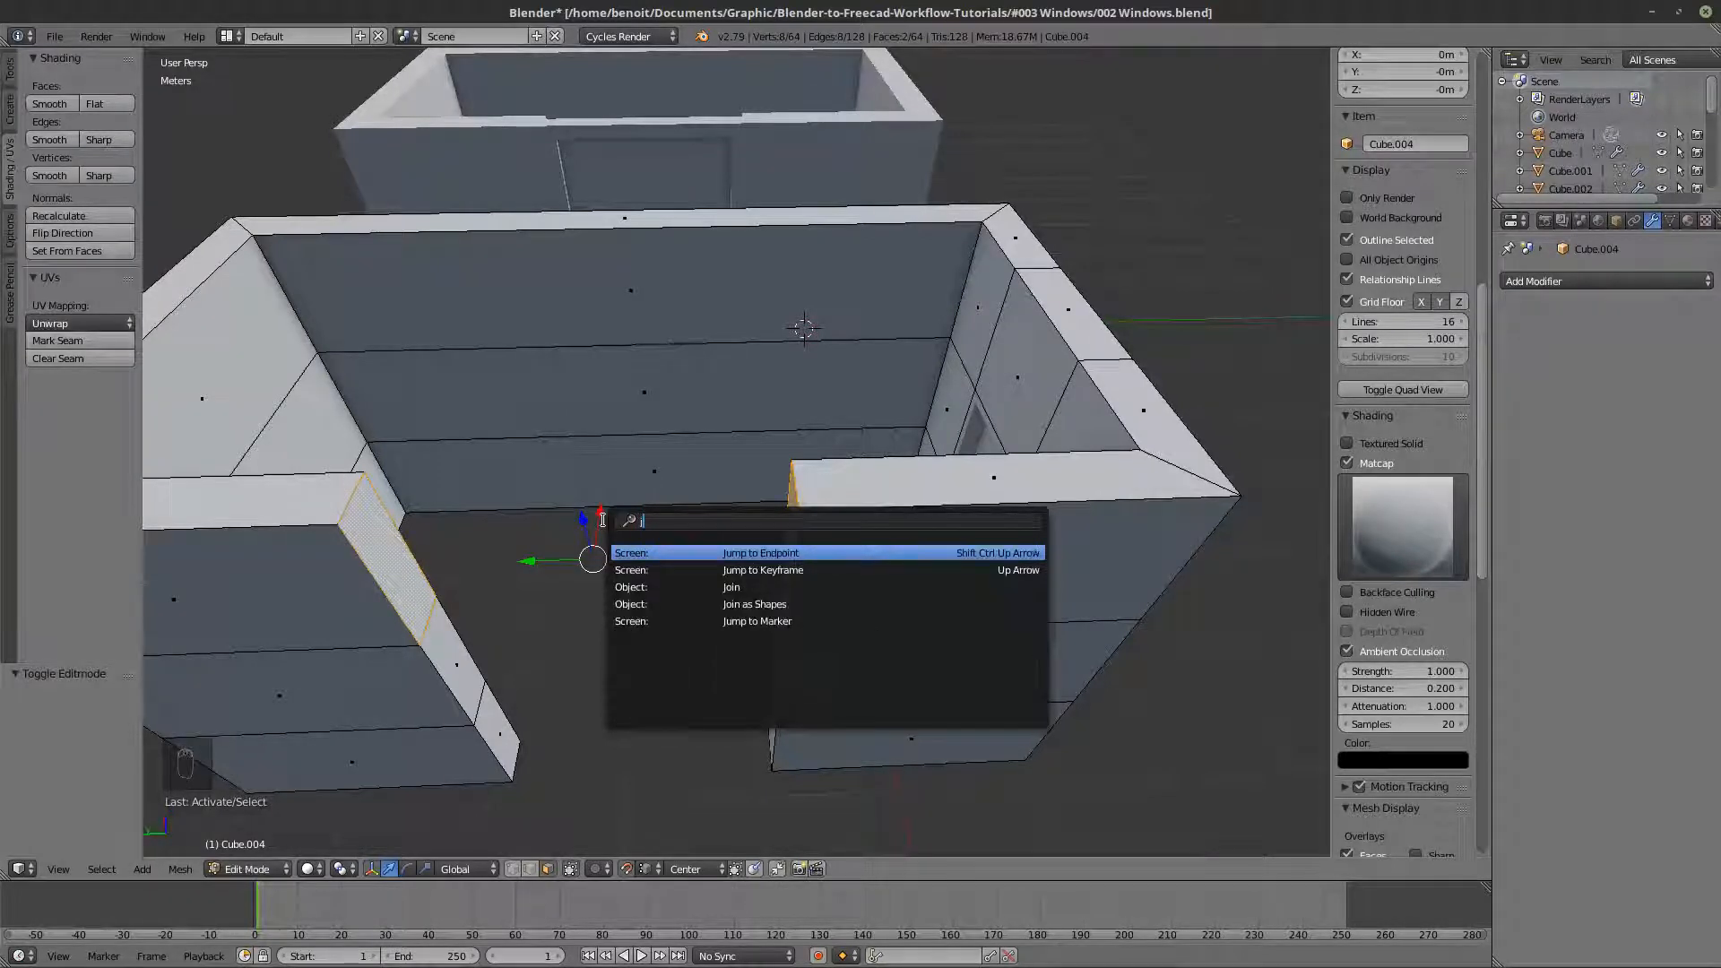
key(BackSpace)
text(i)
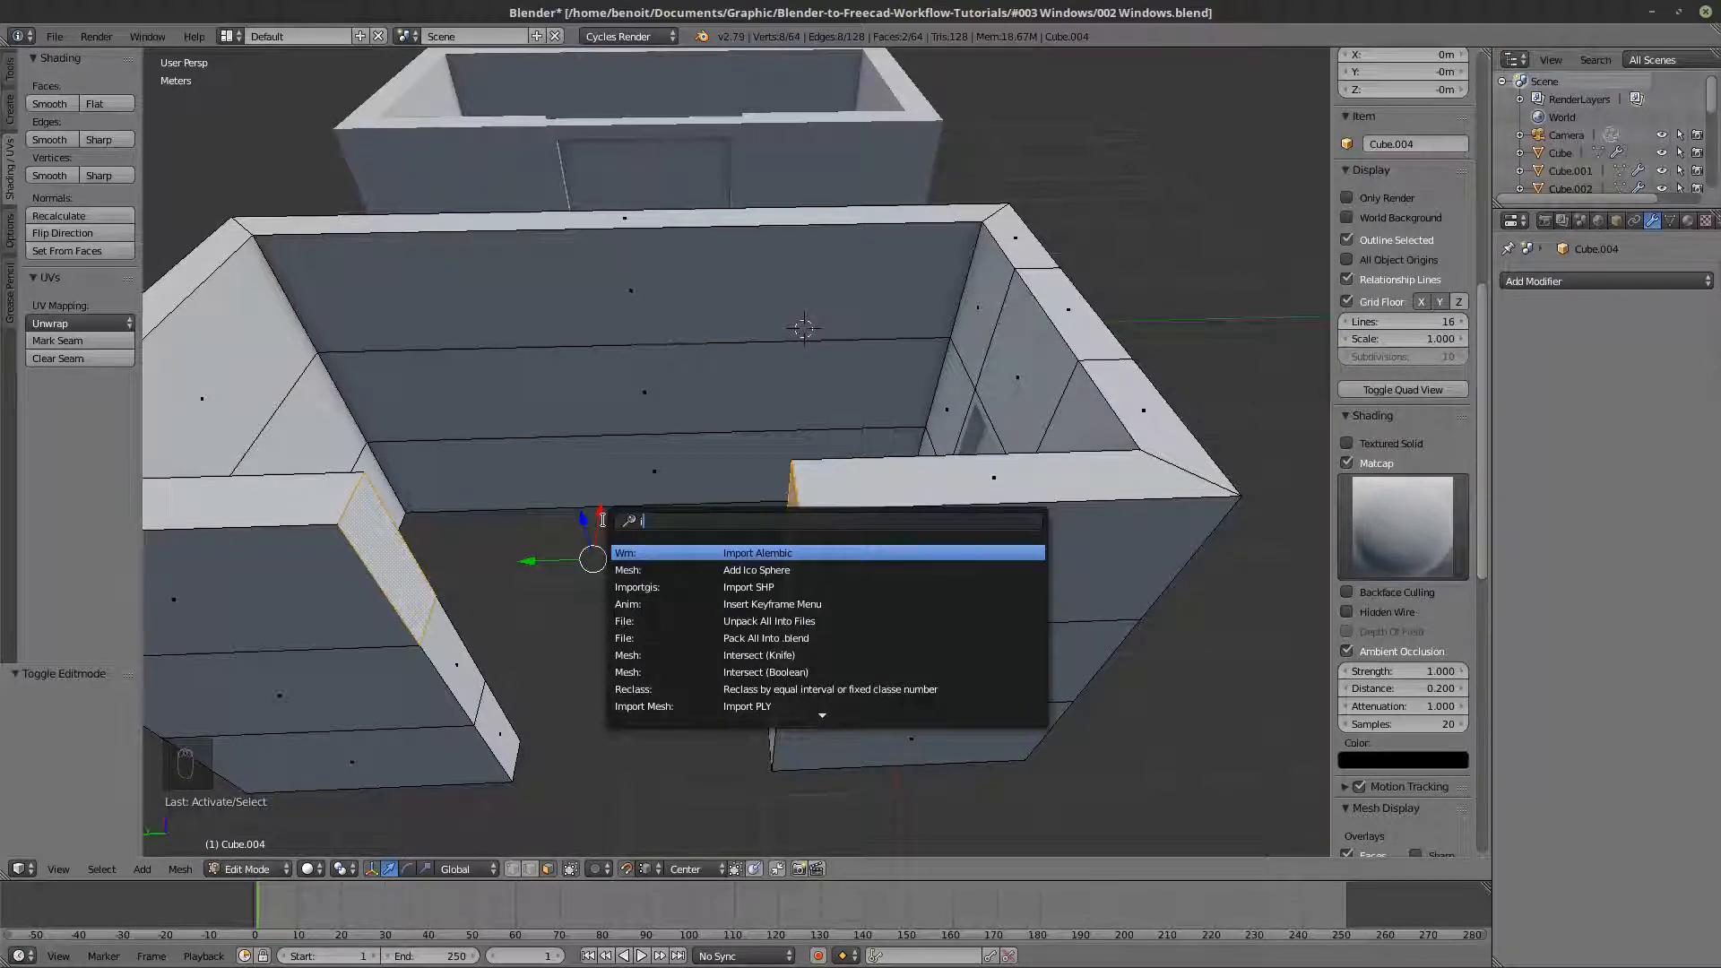
key(BackSpace)
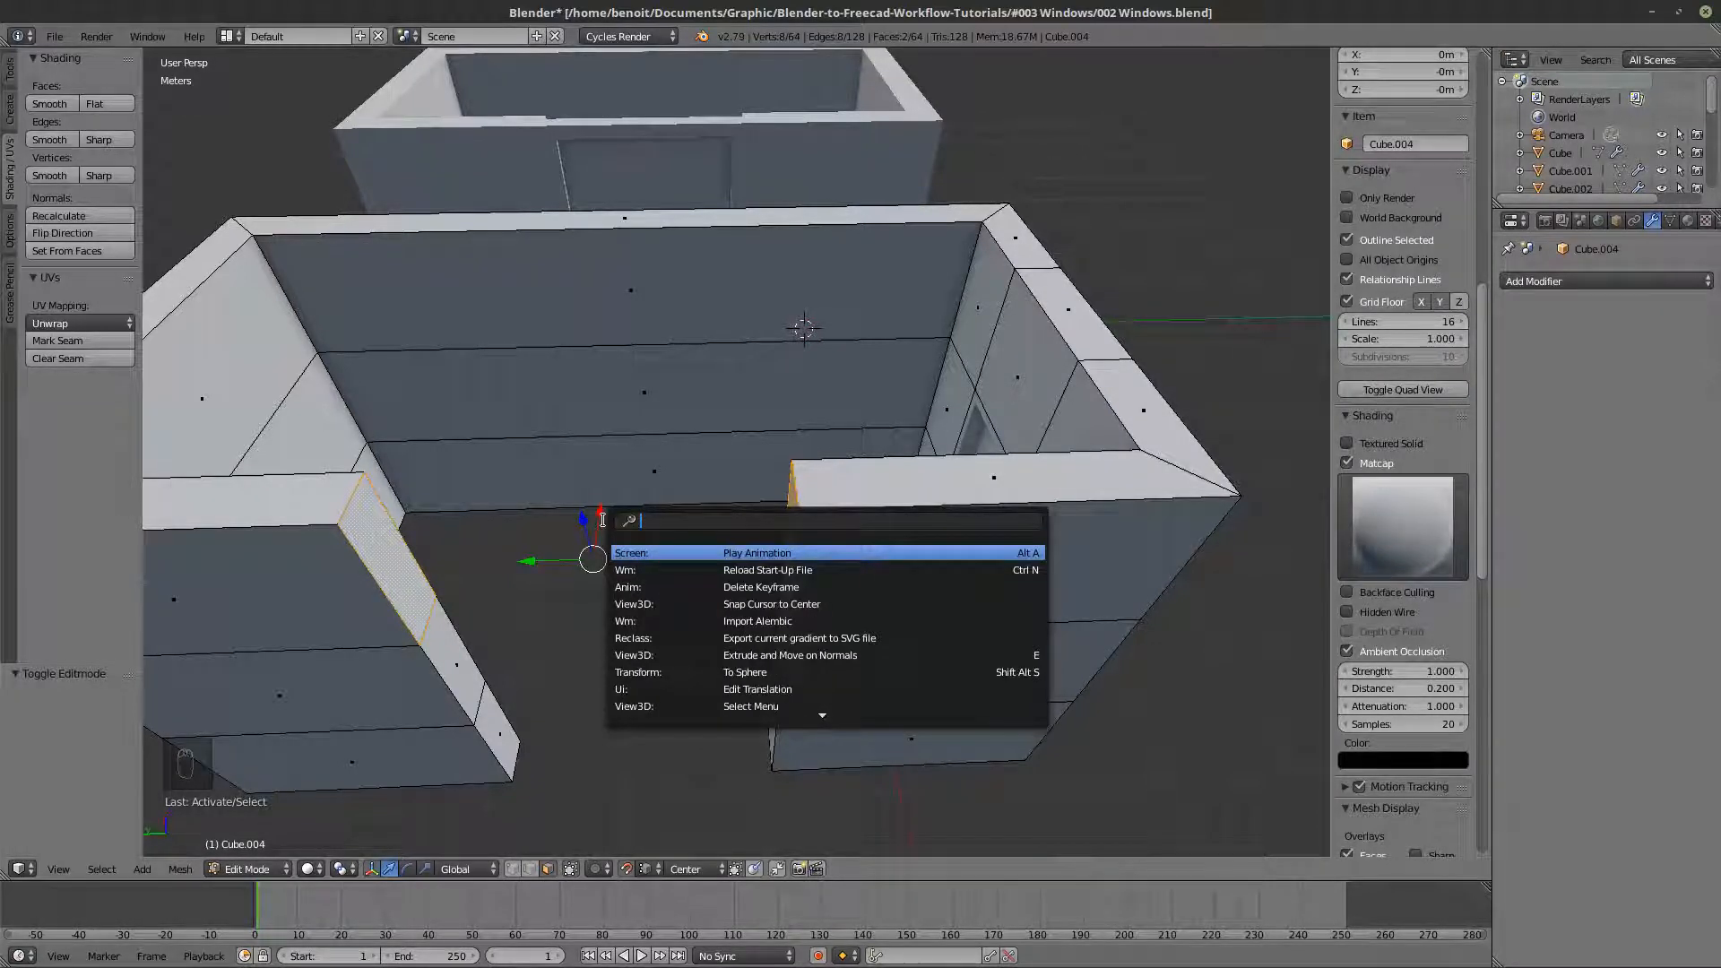
text(bri)
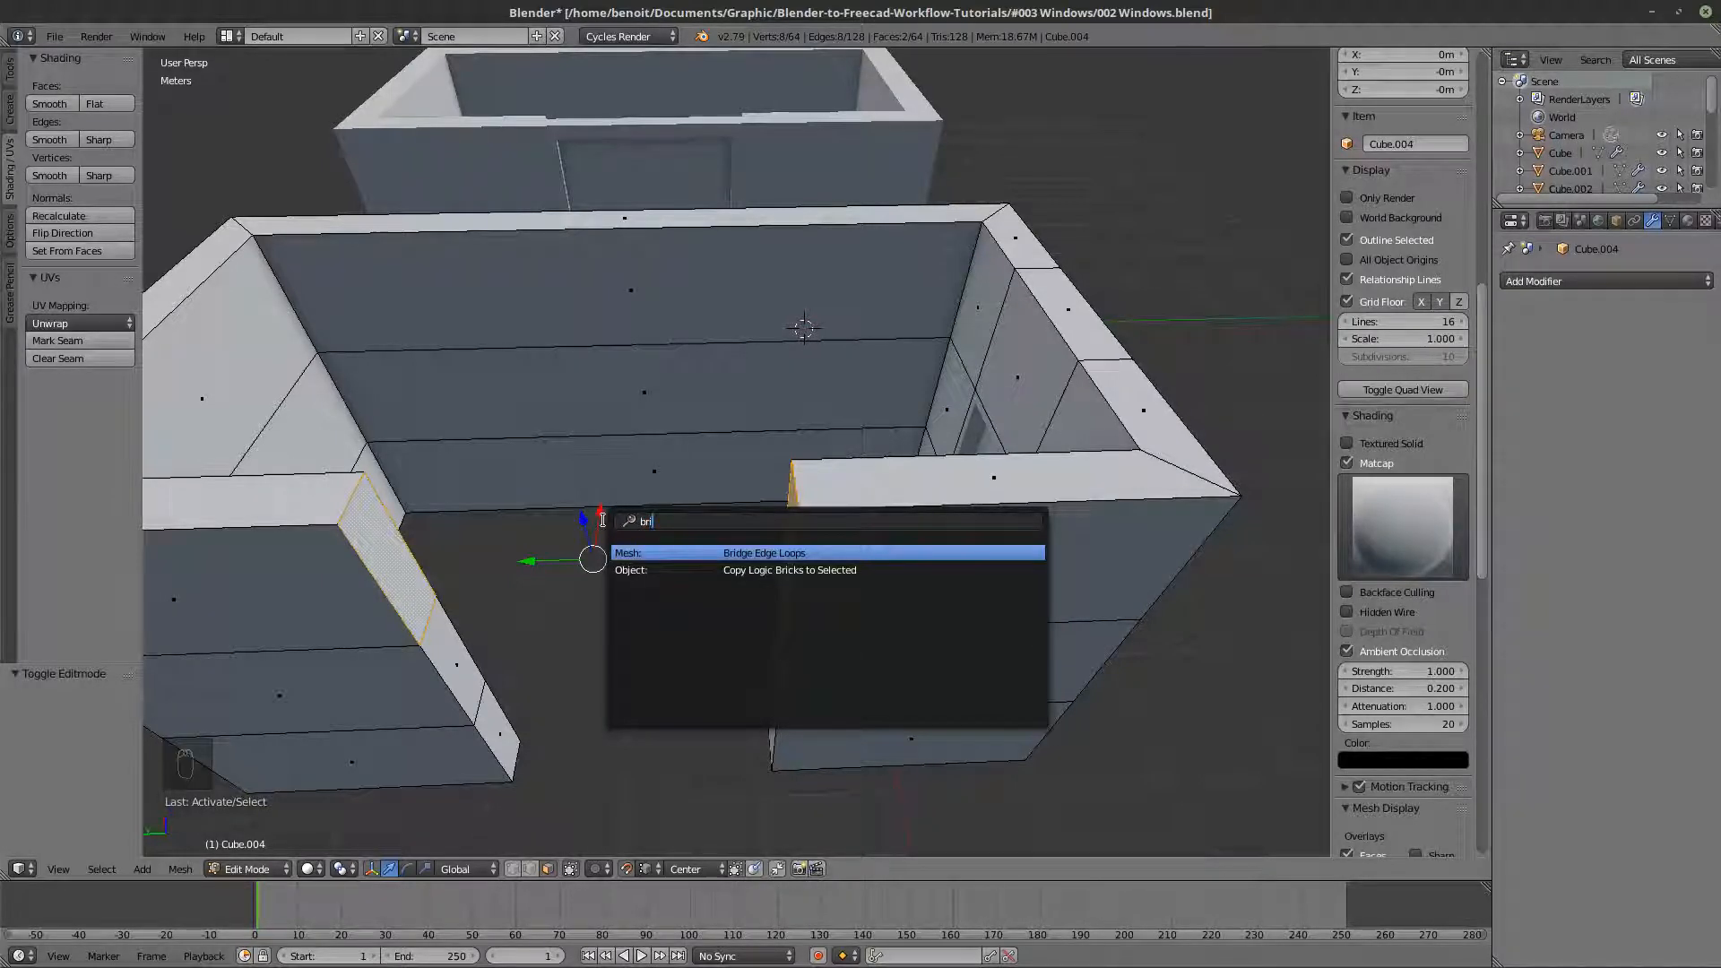
click(632, 549)
- Select the two facing lowest end faces of the gap and connect them with Bridge Edge Loops to form a window opening
middle_drag(642, 567, 659, 513)
right_click(834, 566)
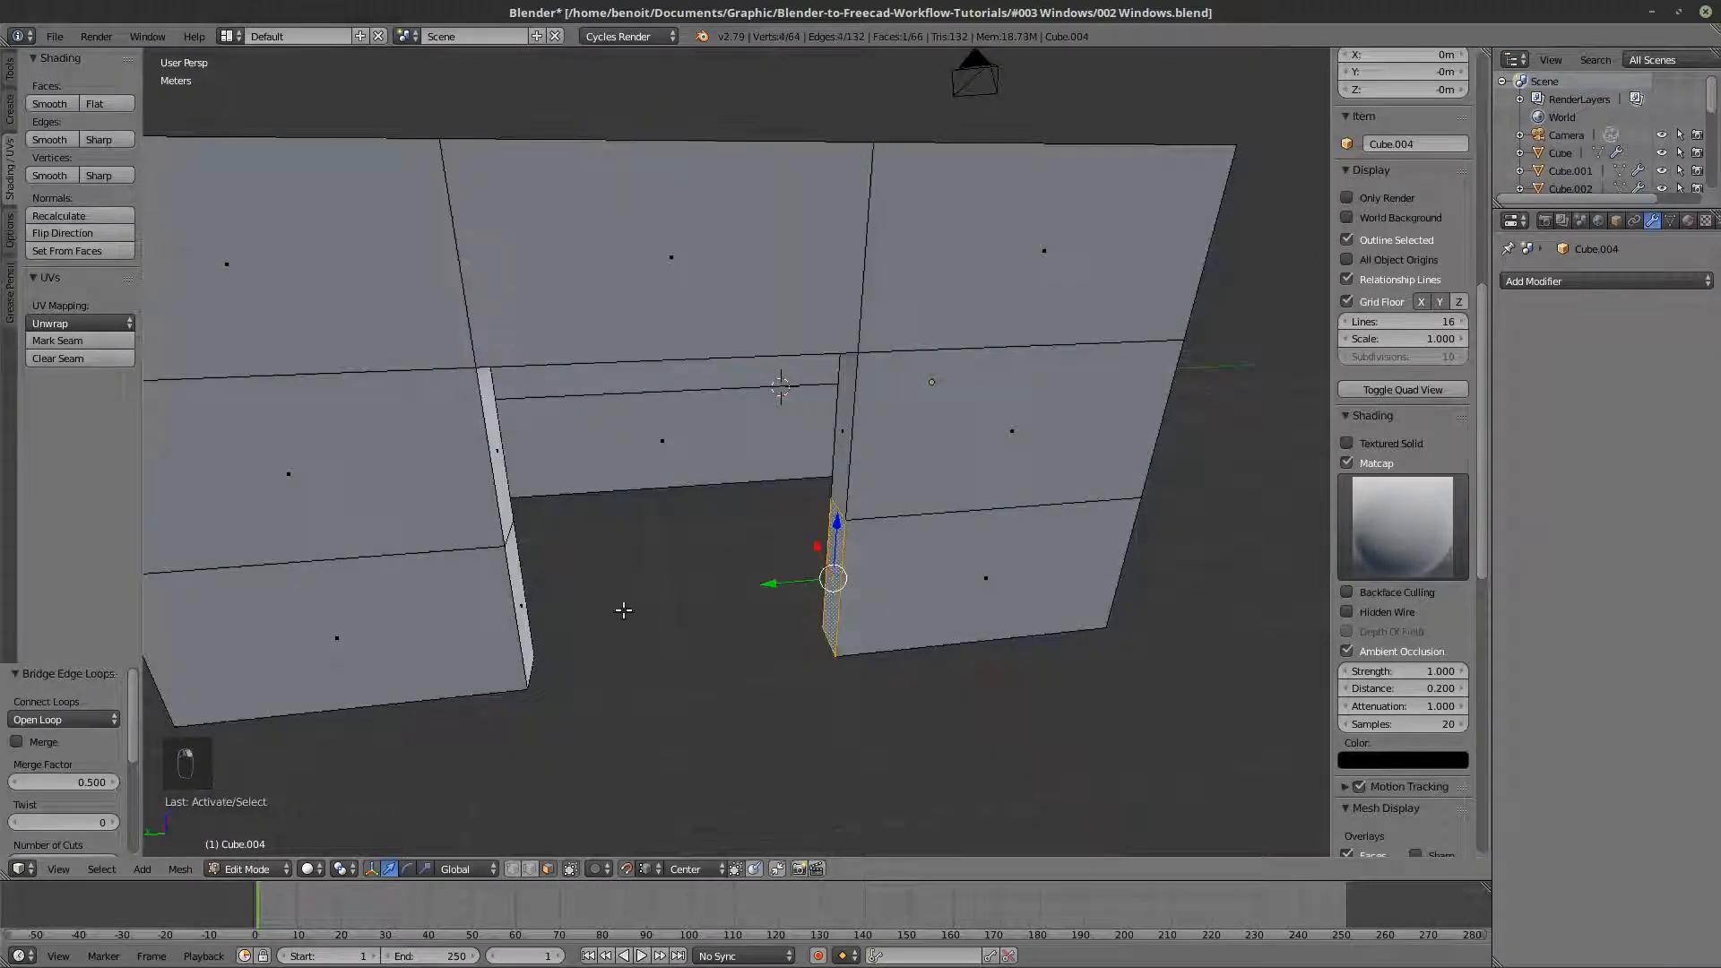
middle_drag(822, 565, 414, 561)
shift+right_click(411, 563)
key(space)
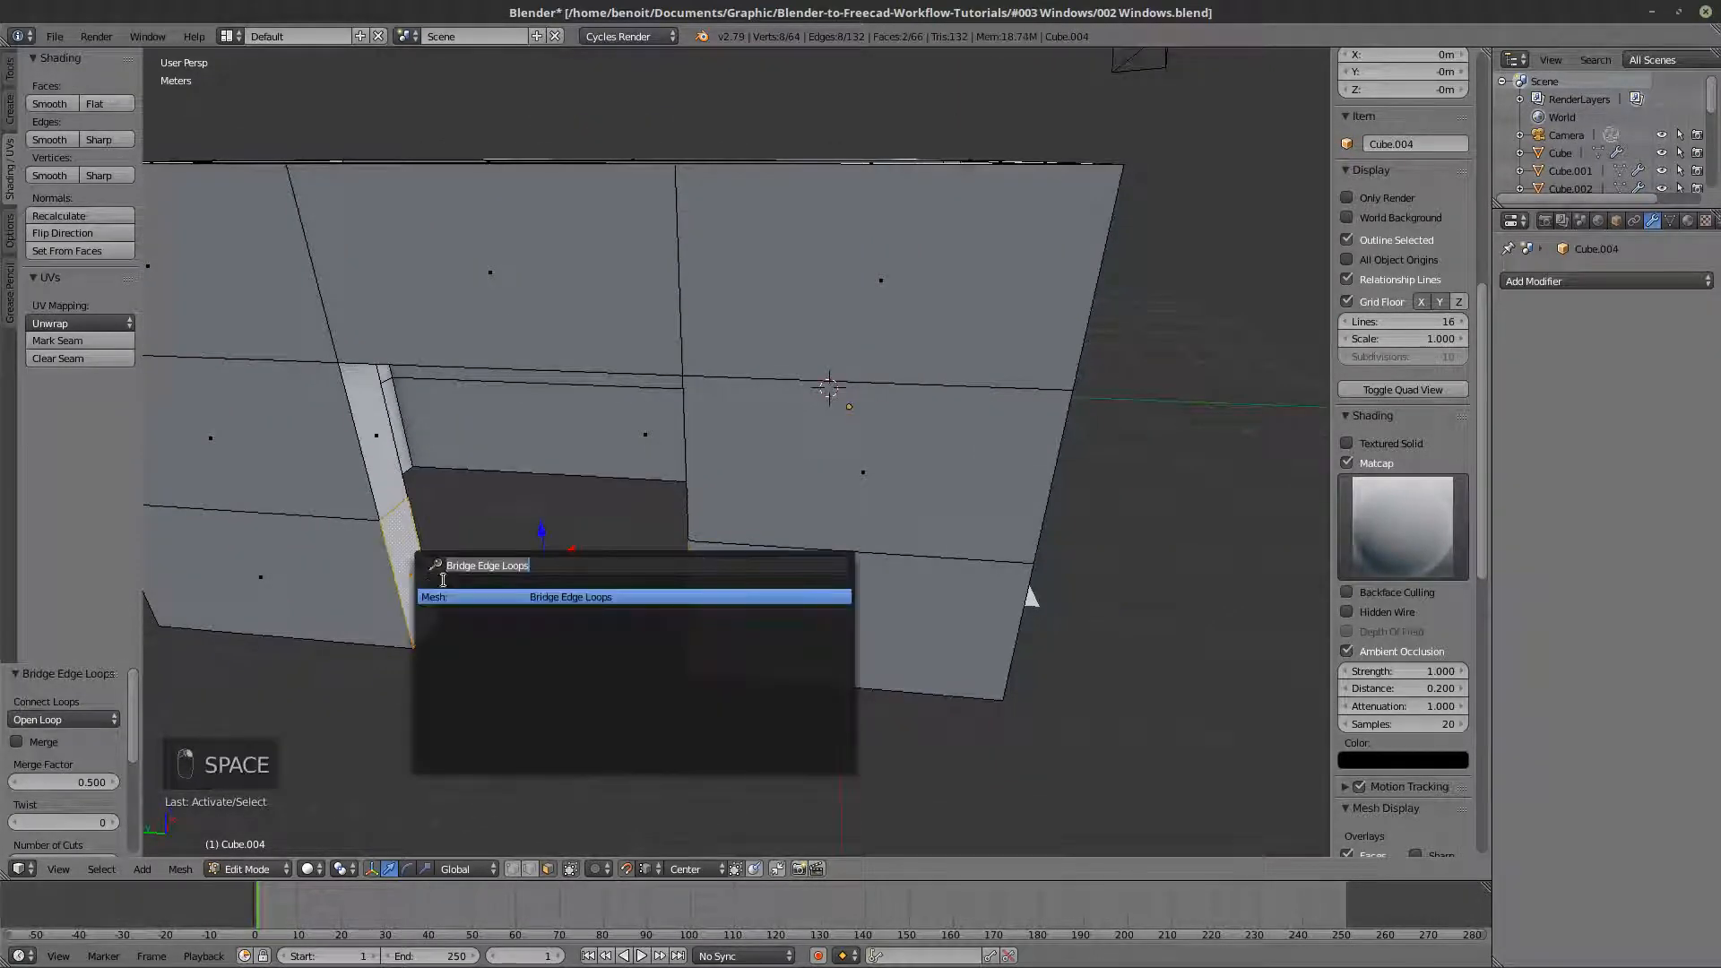
click(460, 596)
- Select the depth-wise edge at one upper corner of the new opening and move it up along Z to slope the opening's top
middle_drag(502, 583, 810, 380)
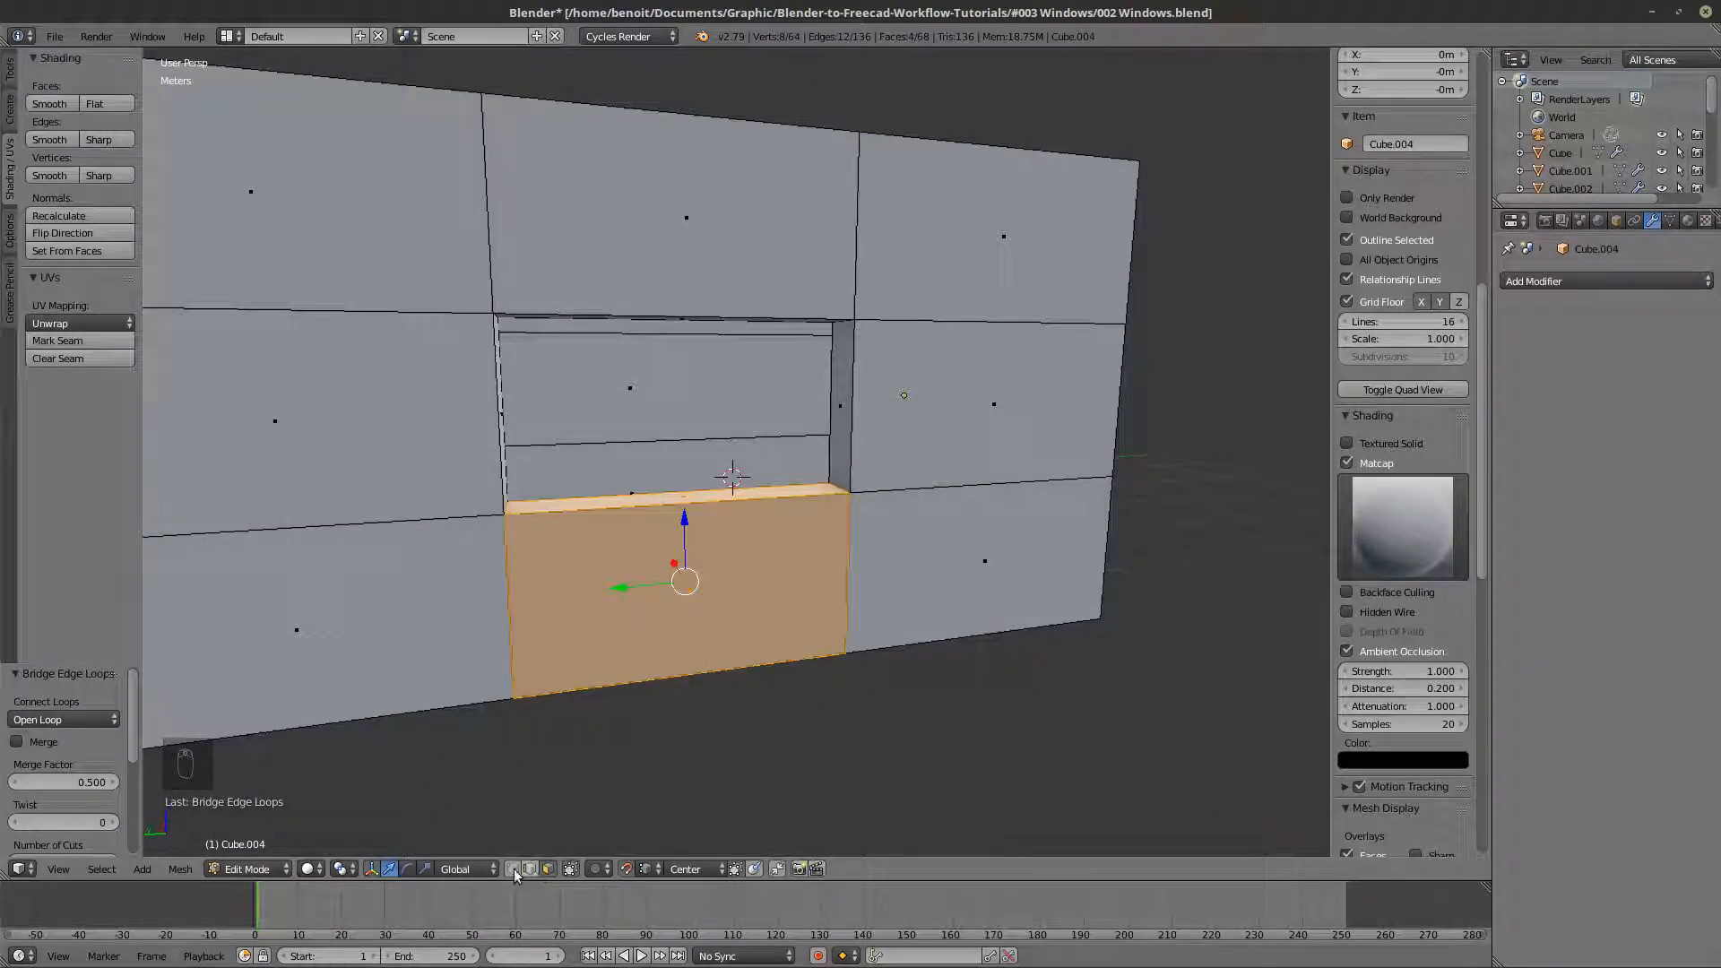
mouse_move(683, 327)
middle_down()
mouse_move(738, 489)
mouse_move(679, 302)
middle_up()
key(a)
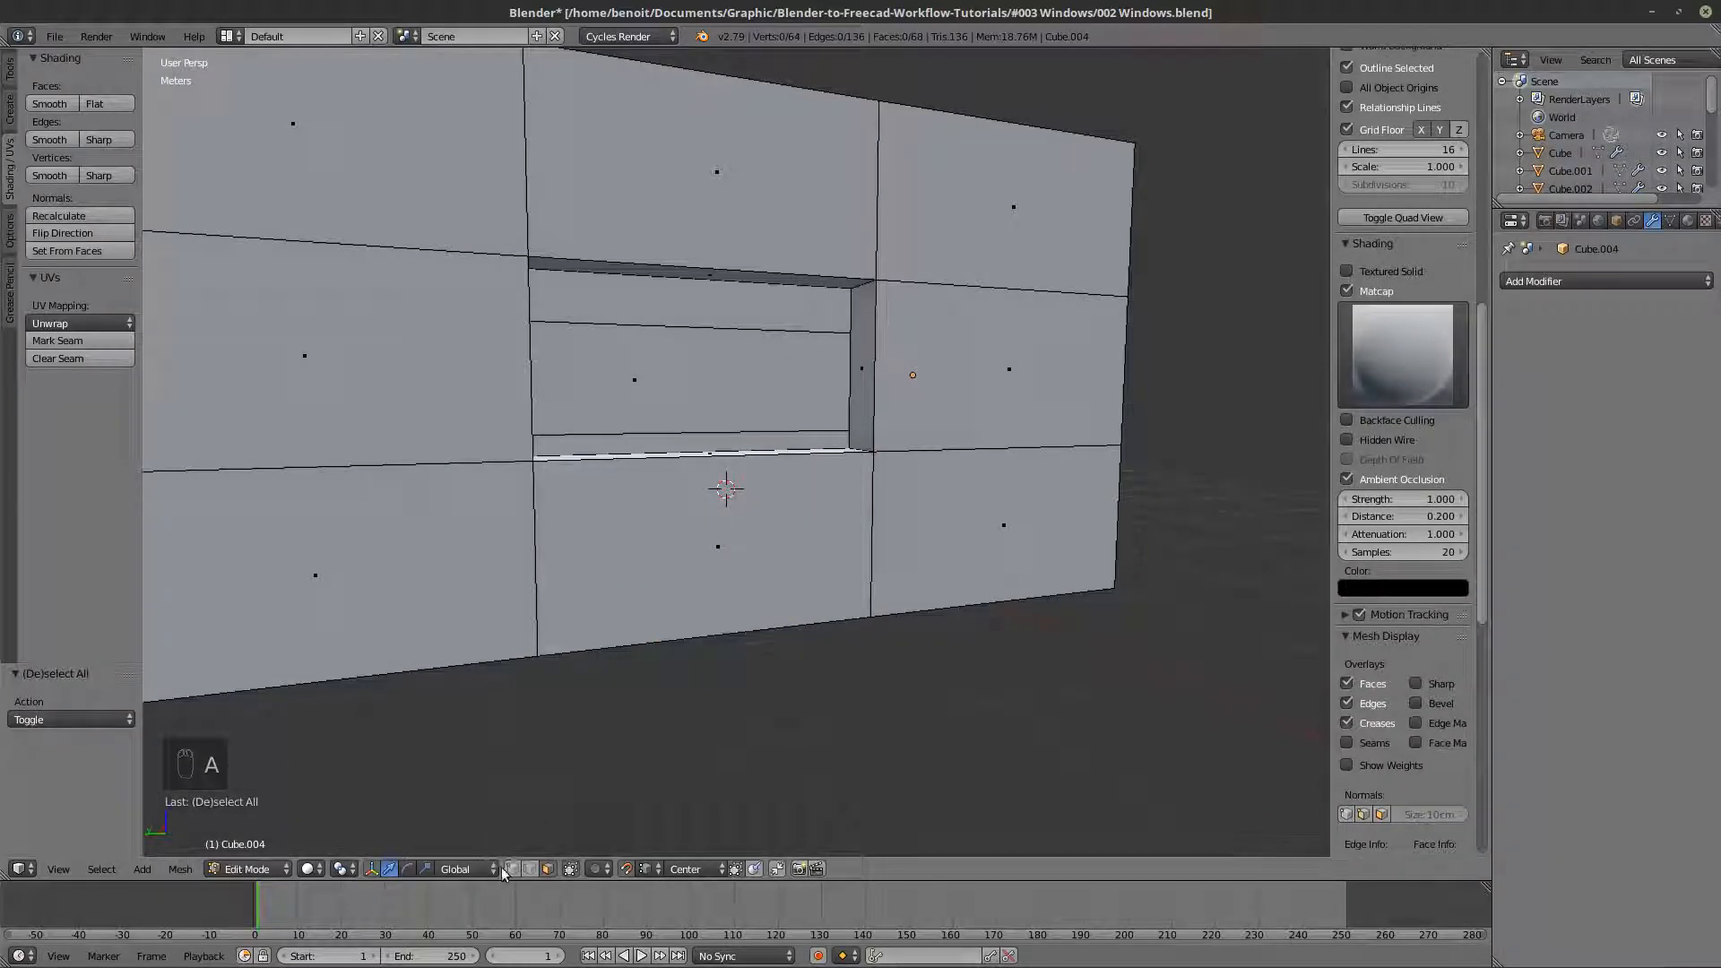
key(z)
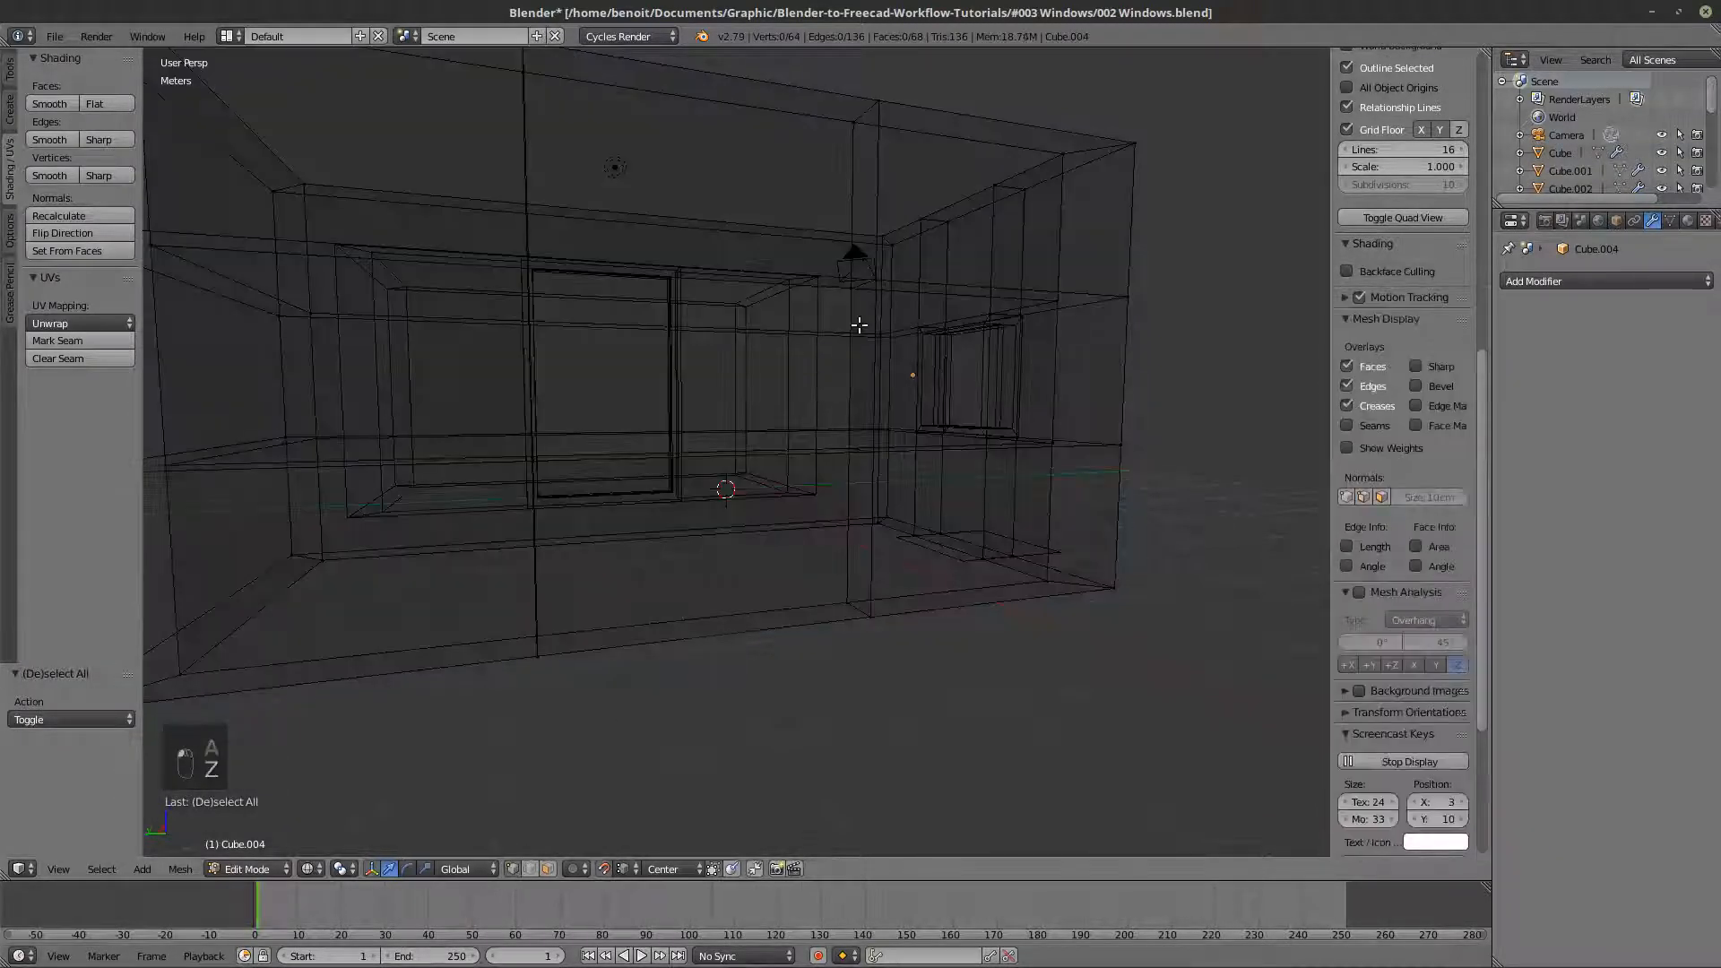
right_click(840, 294)
shift+right_click(866, 281)
key(z)
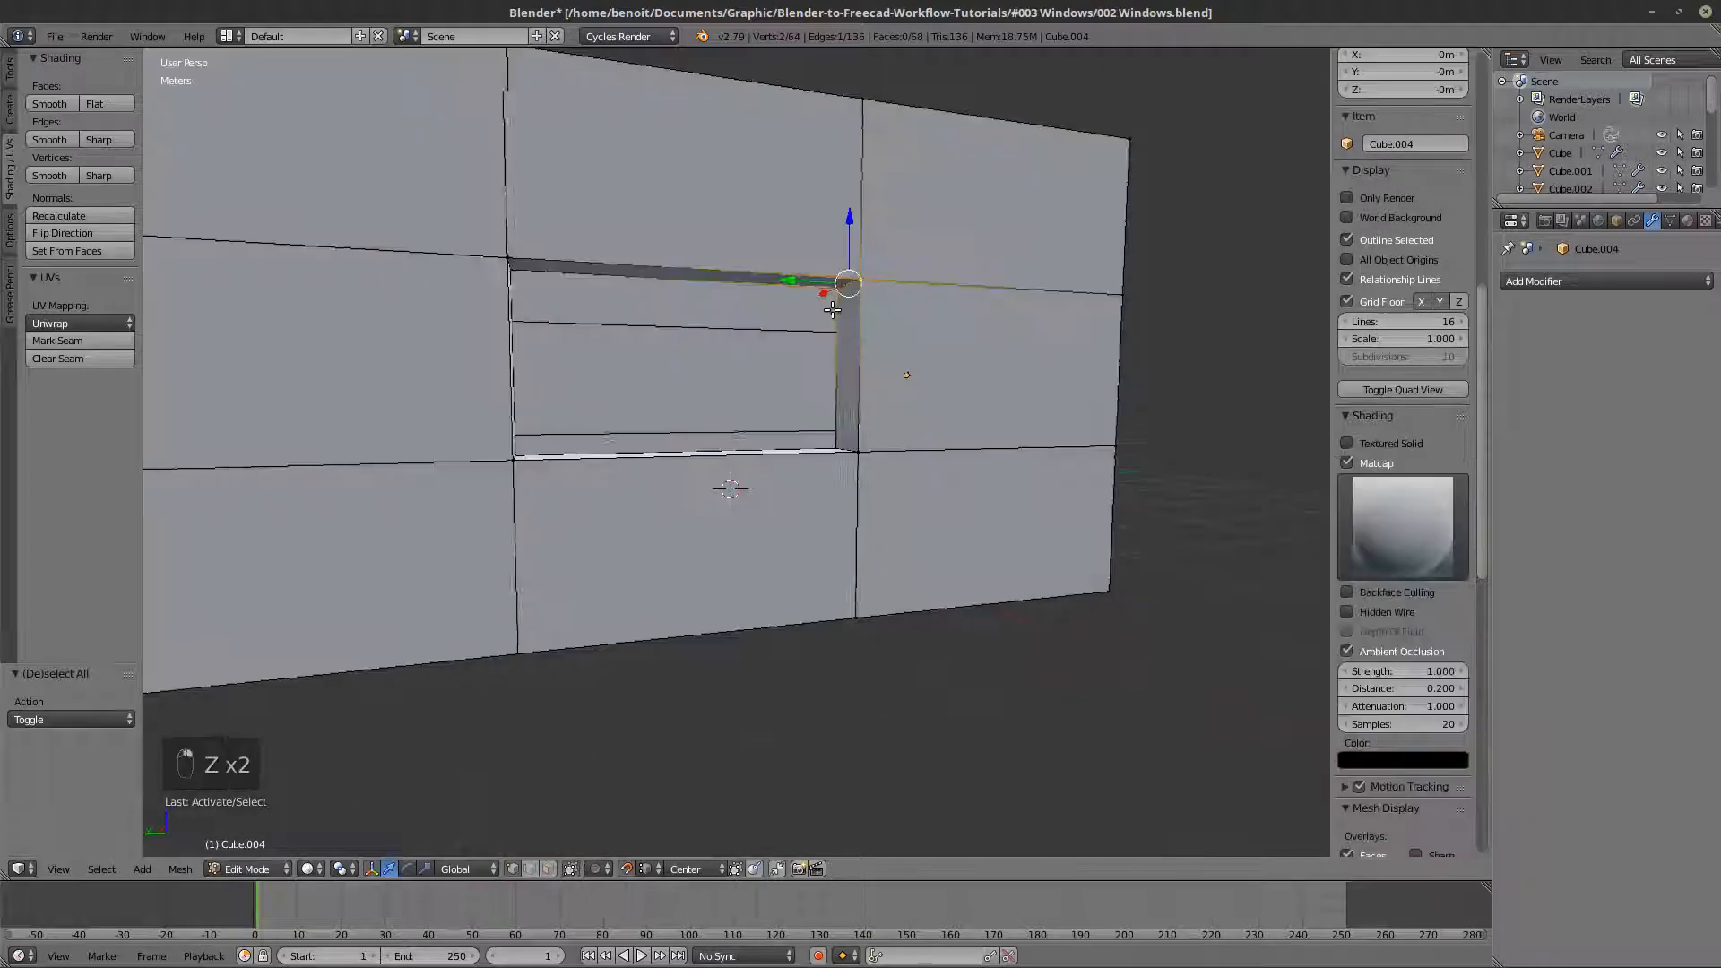
middle_drag(868, 285, 808, 295)
drag(783, 255, 788, 191)
middle_drag(769, 271, 834, 296)
- Select the four inner faces of the sloped opening, duplicate them in place and separate the copy into its own object
key(a)
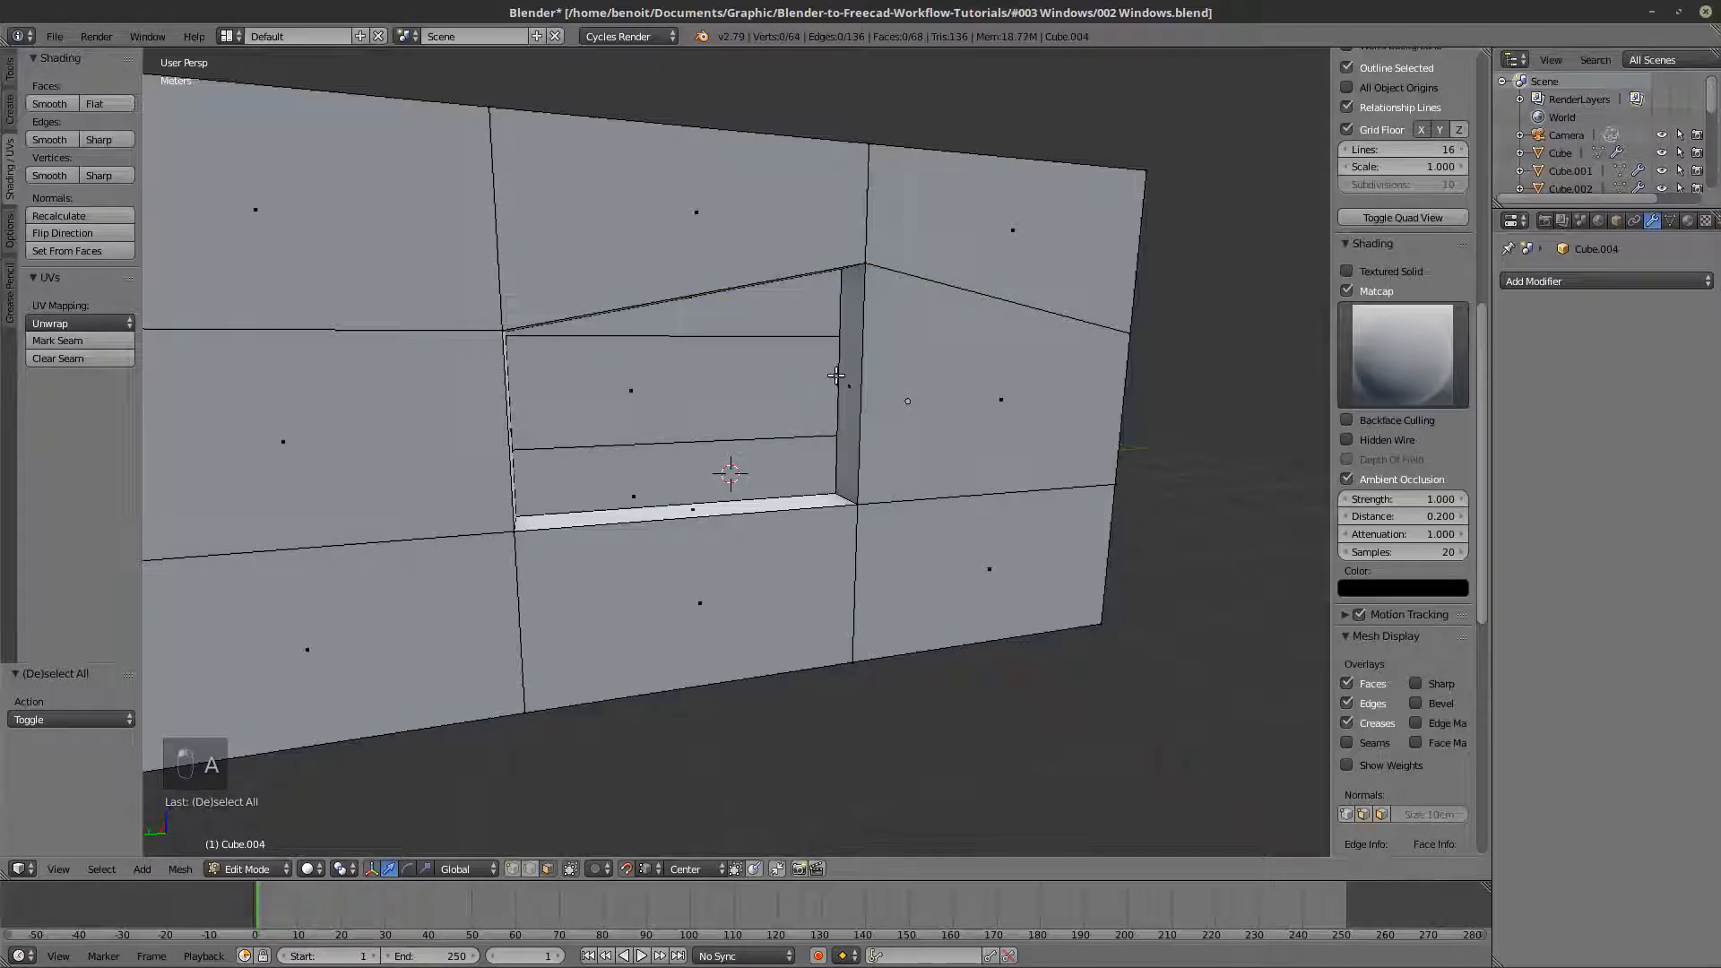
right_click(848, 383)
shift+right_click(799, 502)
middle_drag(801, 501, 664, 256)
shift+right_click(585, 193)
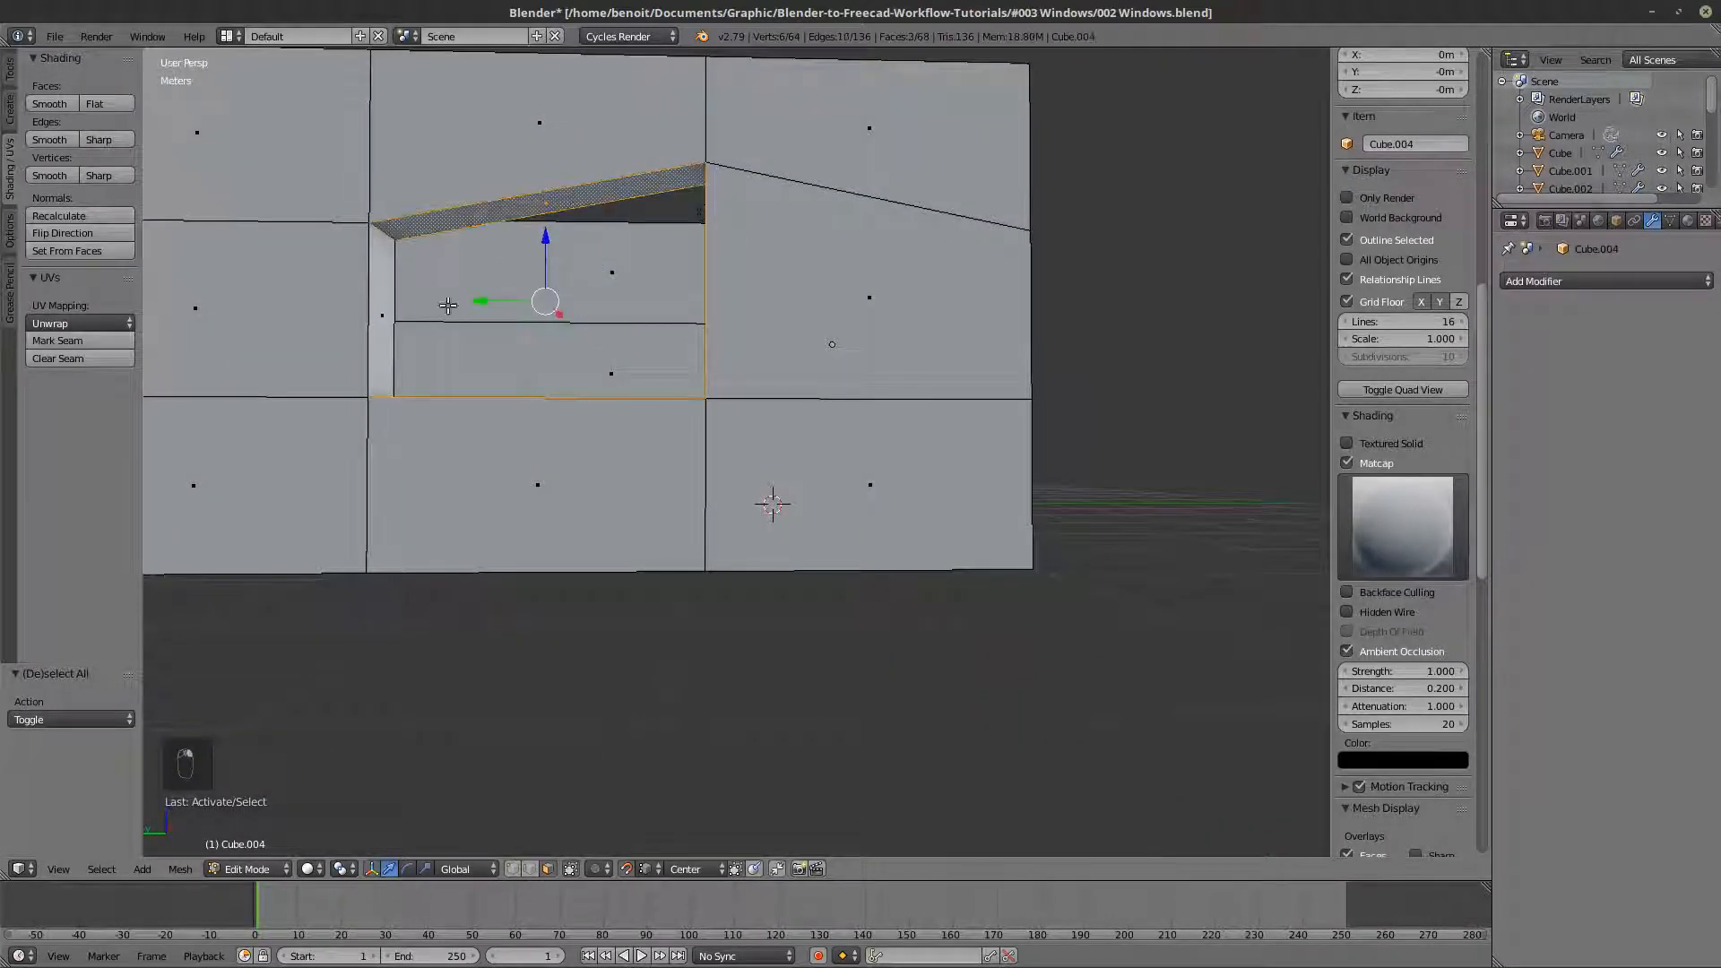
shift+right_click(392, 319)
middle_drag(391, 319, 556, 357)
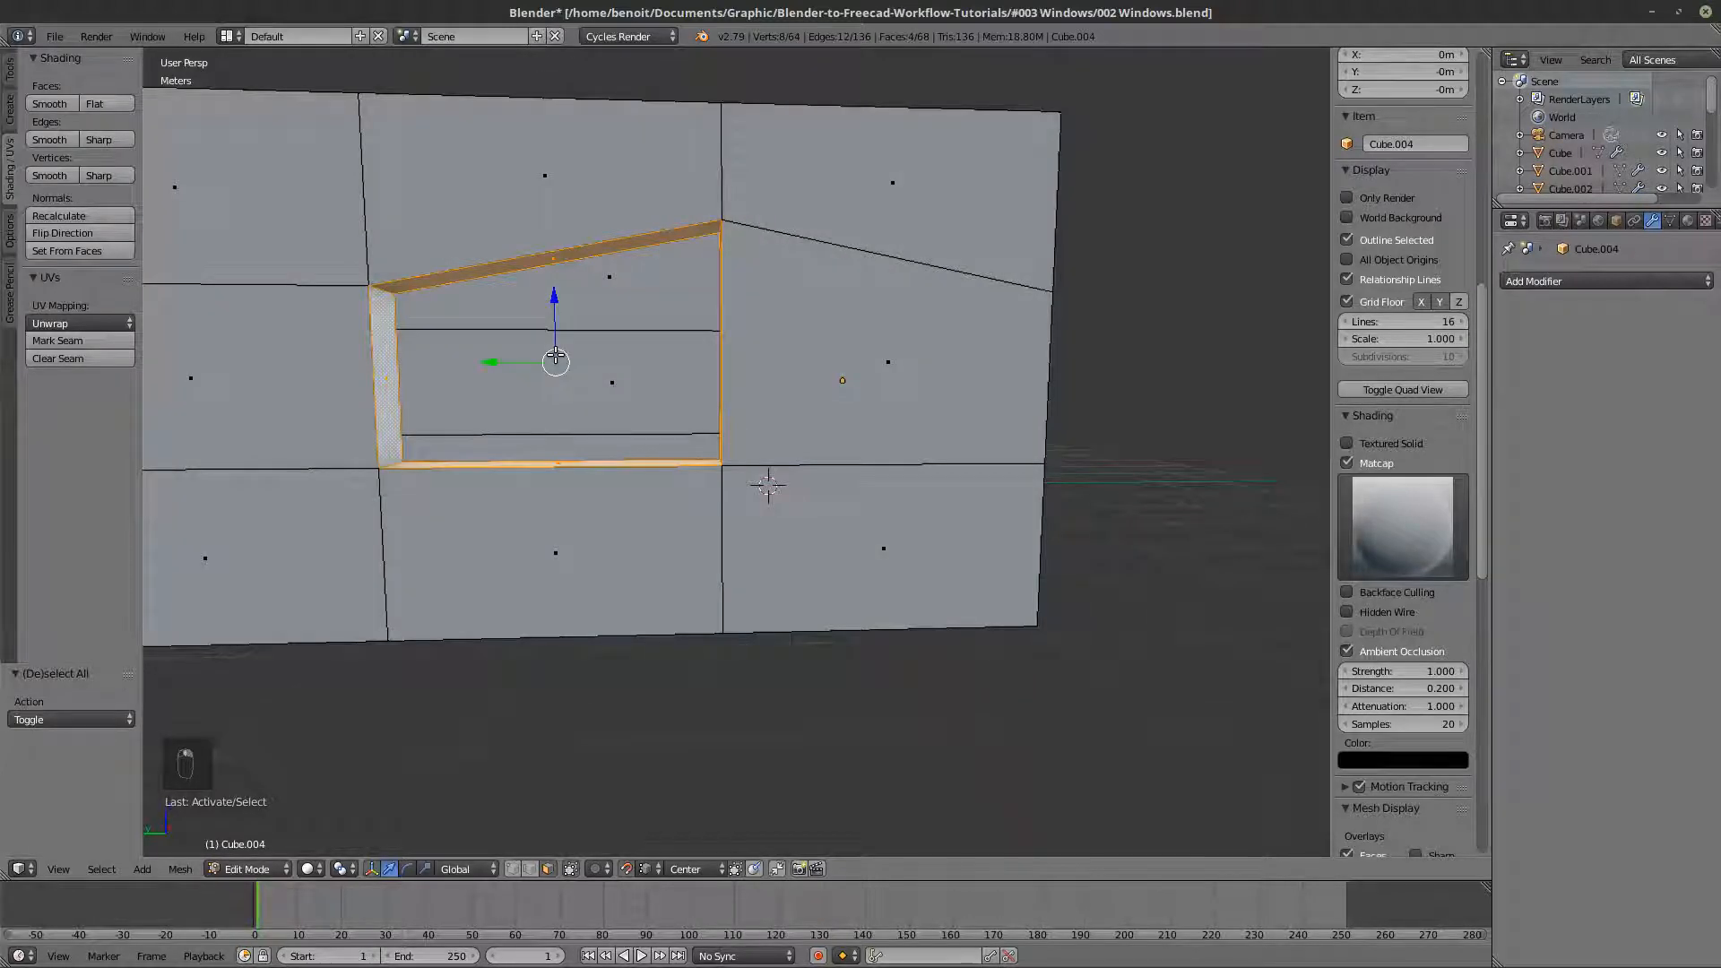
key(shift+d)
right_click(587, 424)
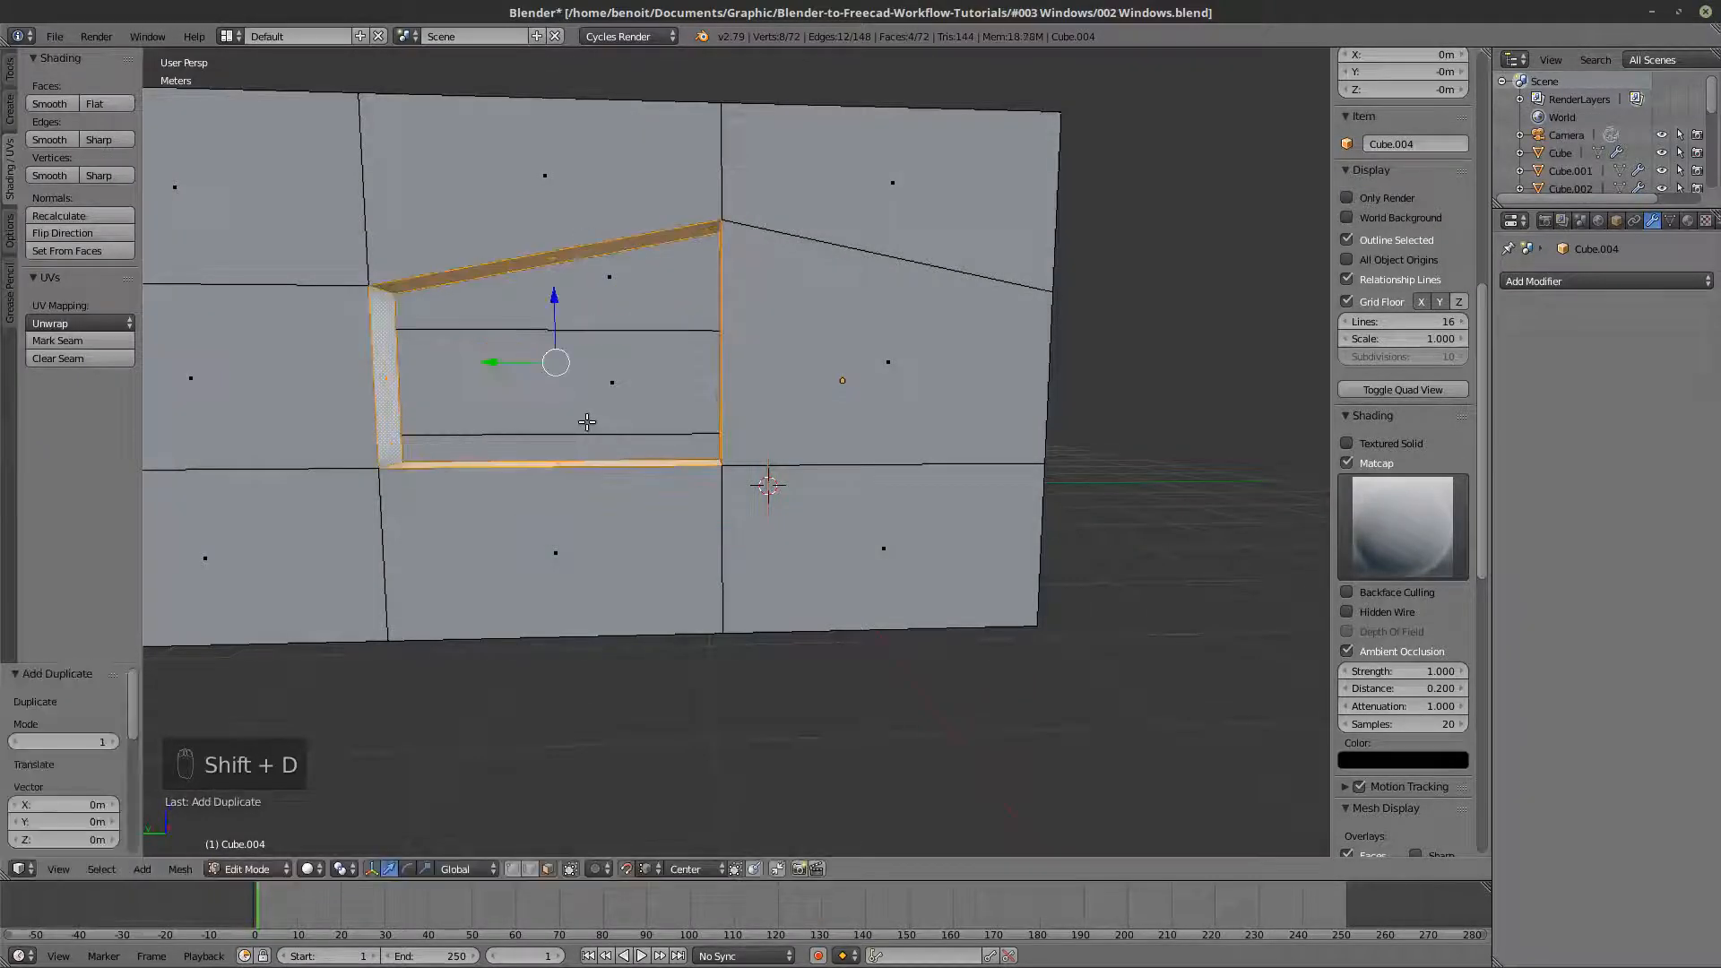
key(p)
click(587, 422)
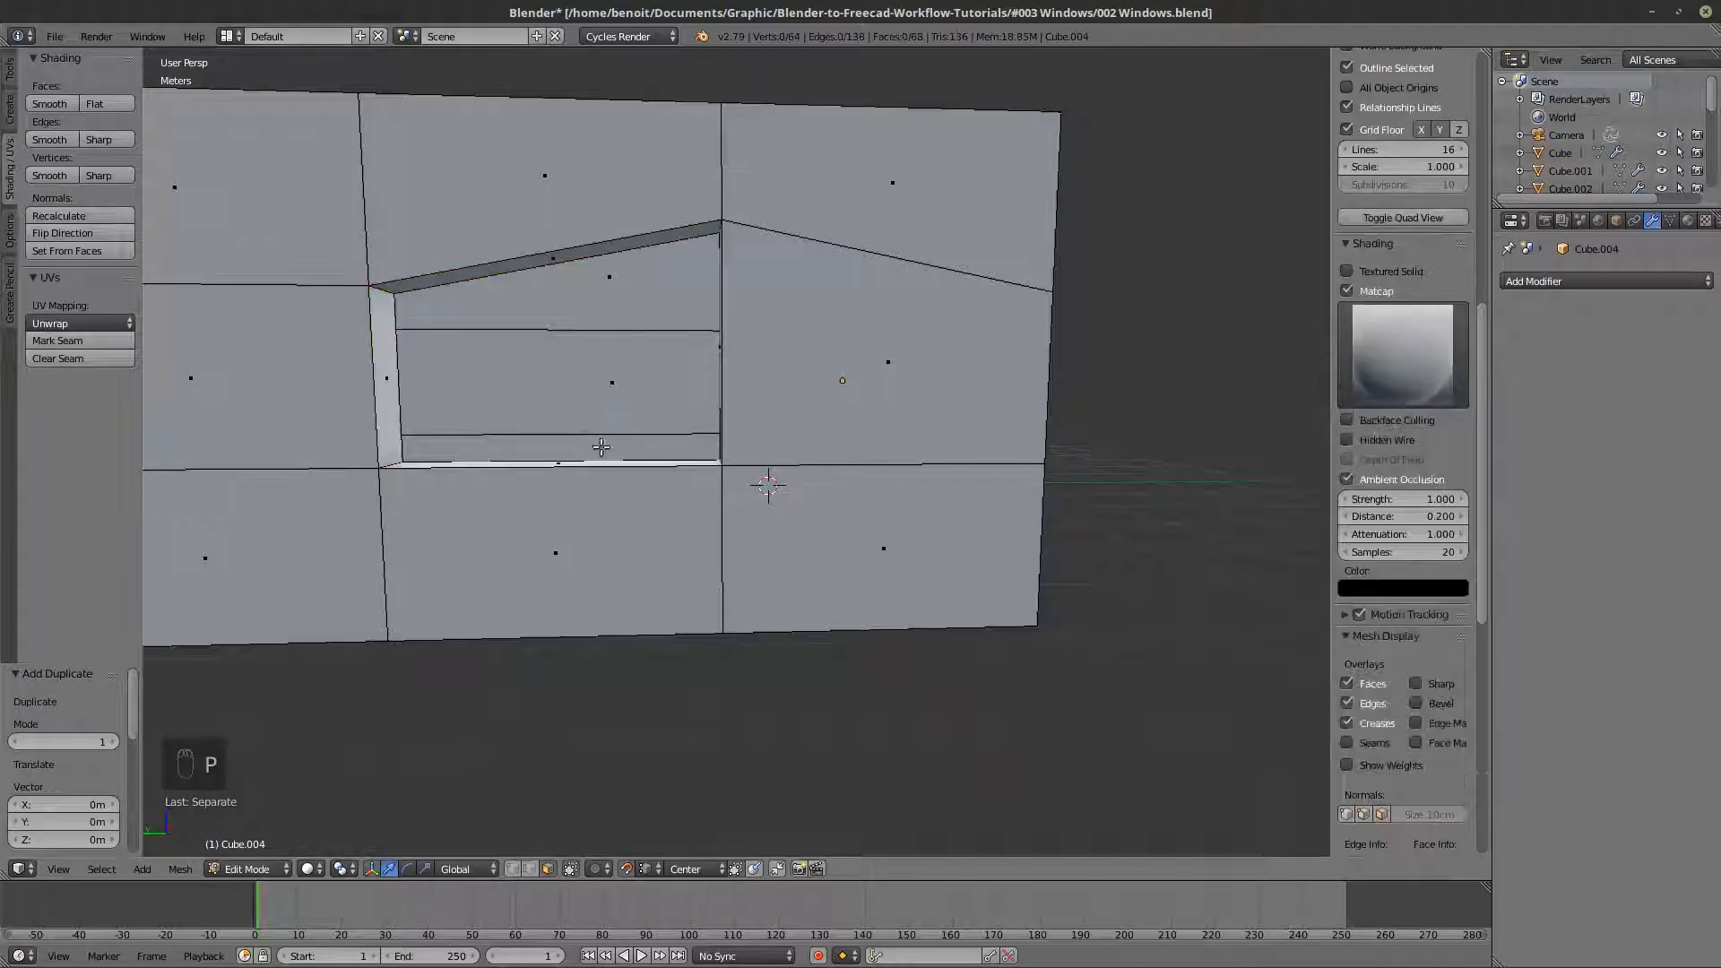
- Select the separated opening faces in Object Mode and add a Solidify modifier to them
key(Tab)
key(z)
right_click(601, 463)
key(z)
scroll(604, 460, down, 2)
middle_drag(604, 460, 667, 472)
key(Tab)
key(z)
key(z)
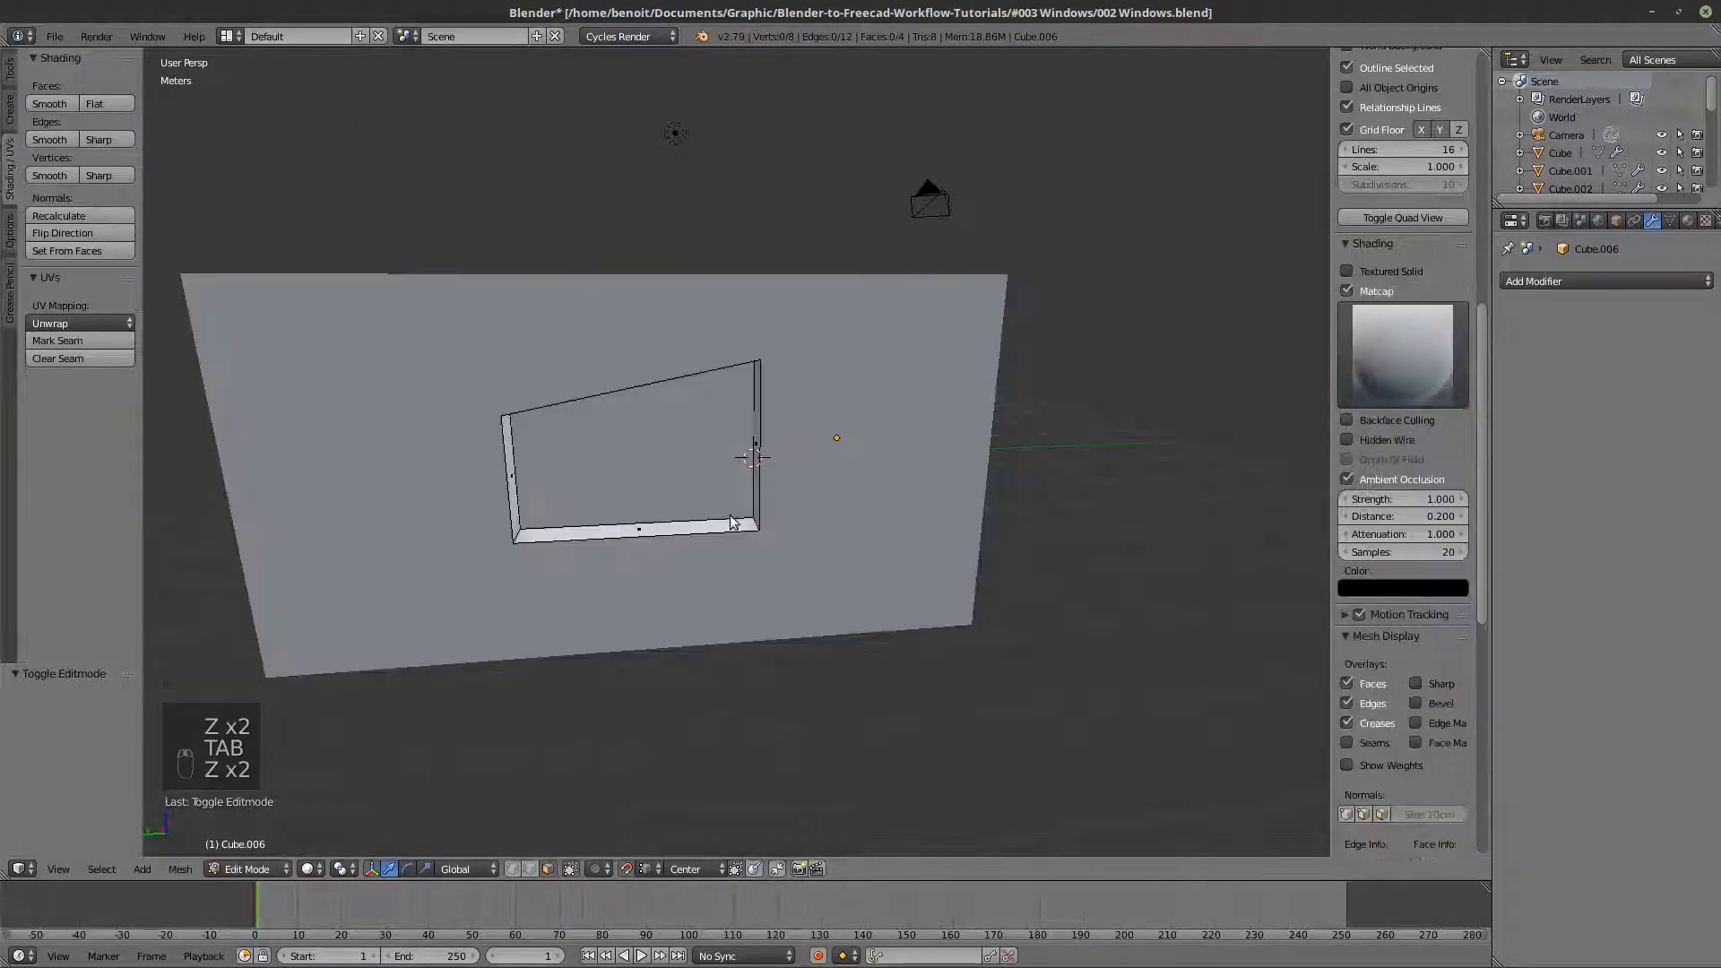
key(Tab)
click(1547, 281)
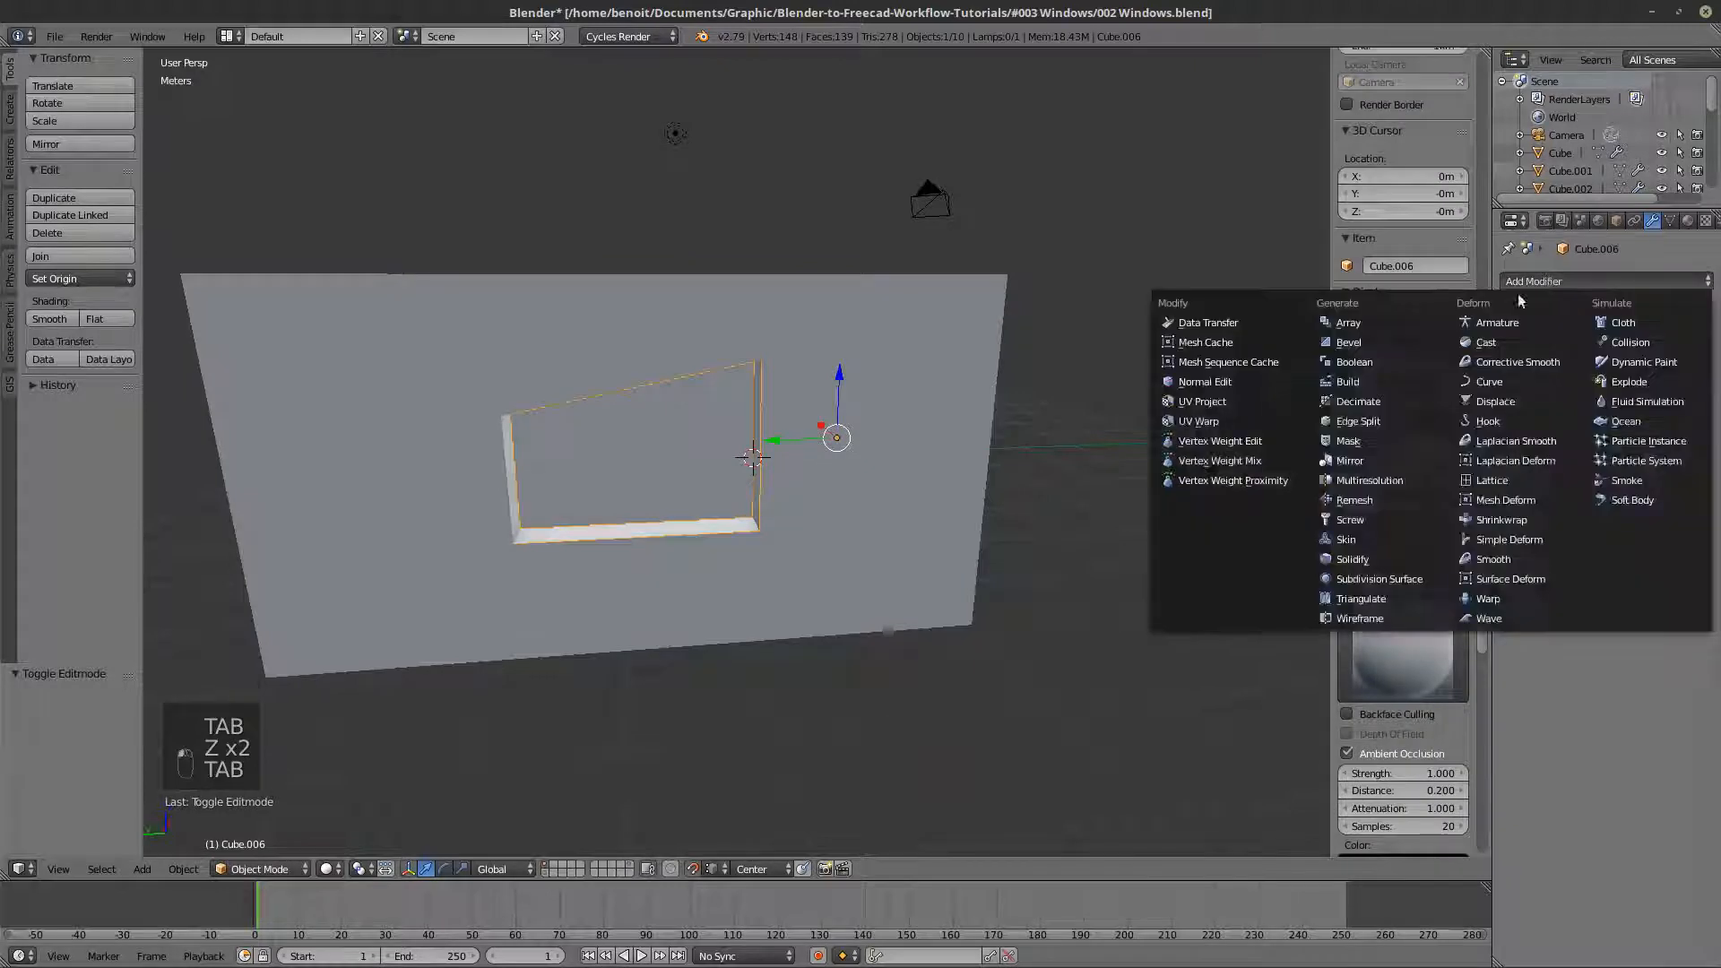
click(1347, 559)
- Set the Solidify thickness of the sloped window frame to 10 cm
key(z)
key(Tab)
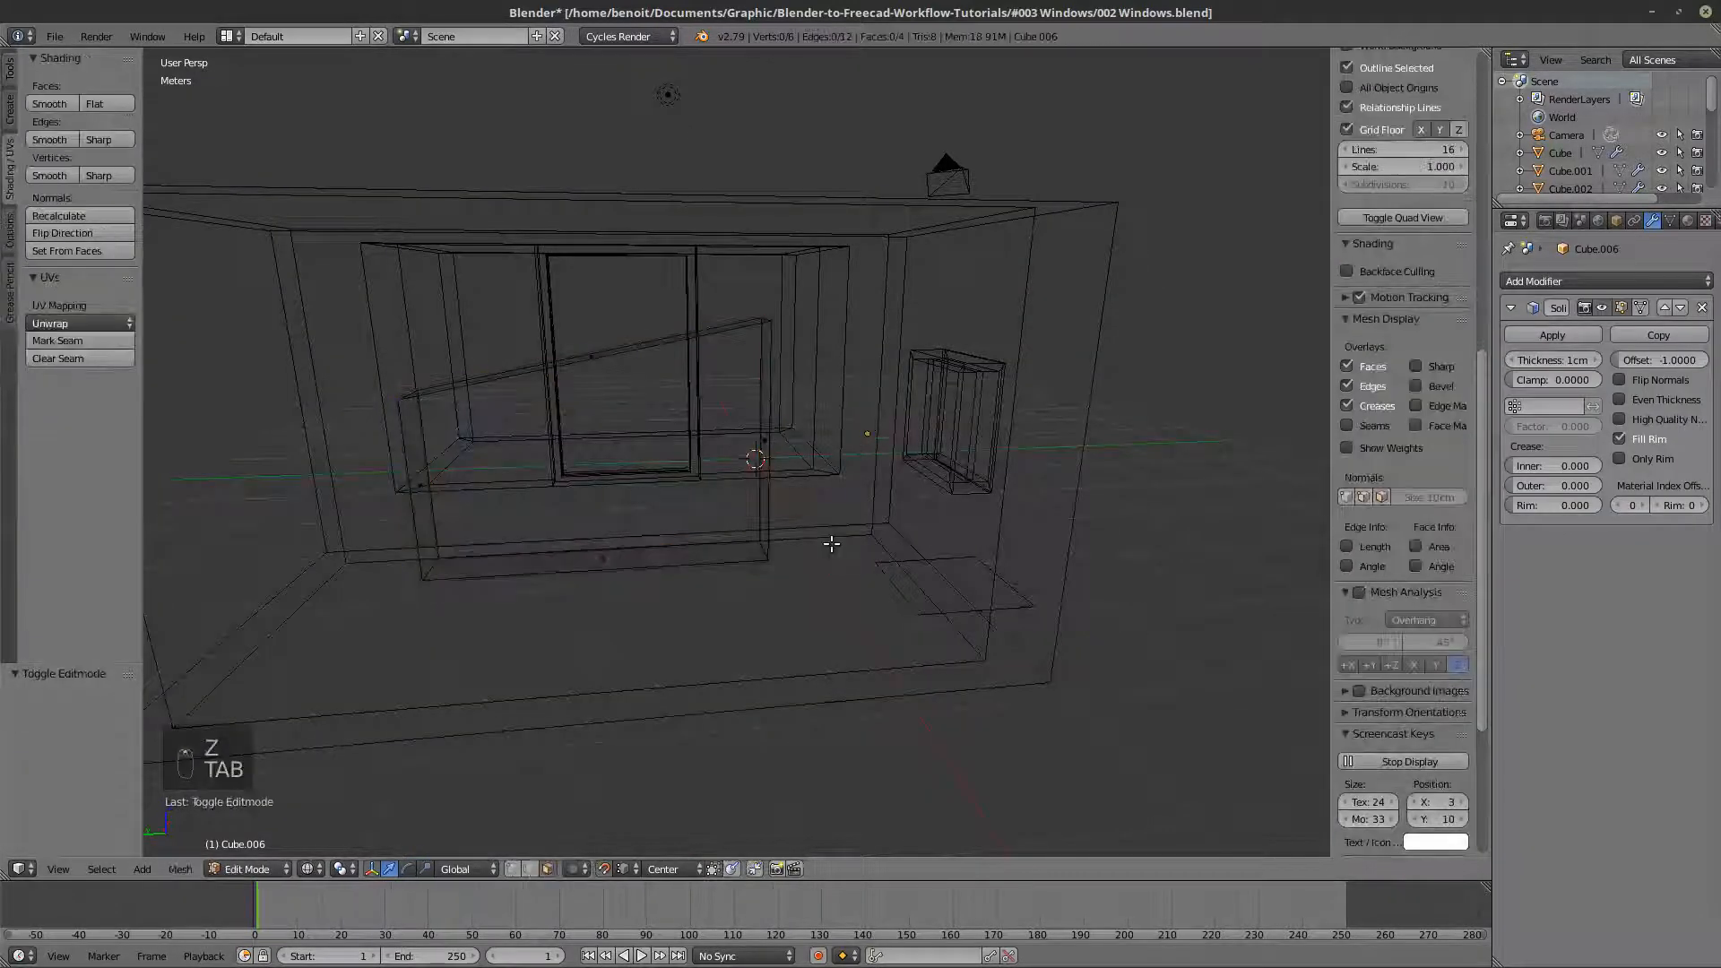
drag(1596, 357, 1609, 356)
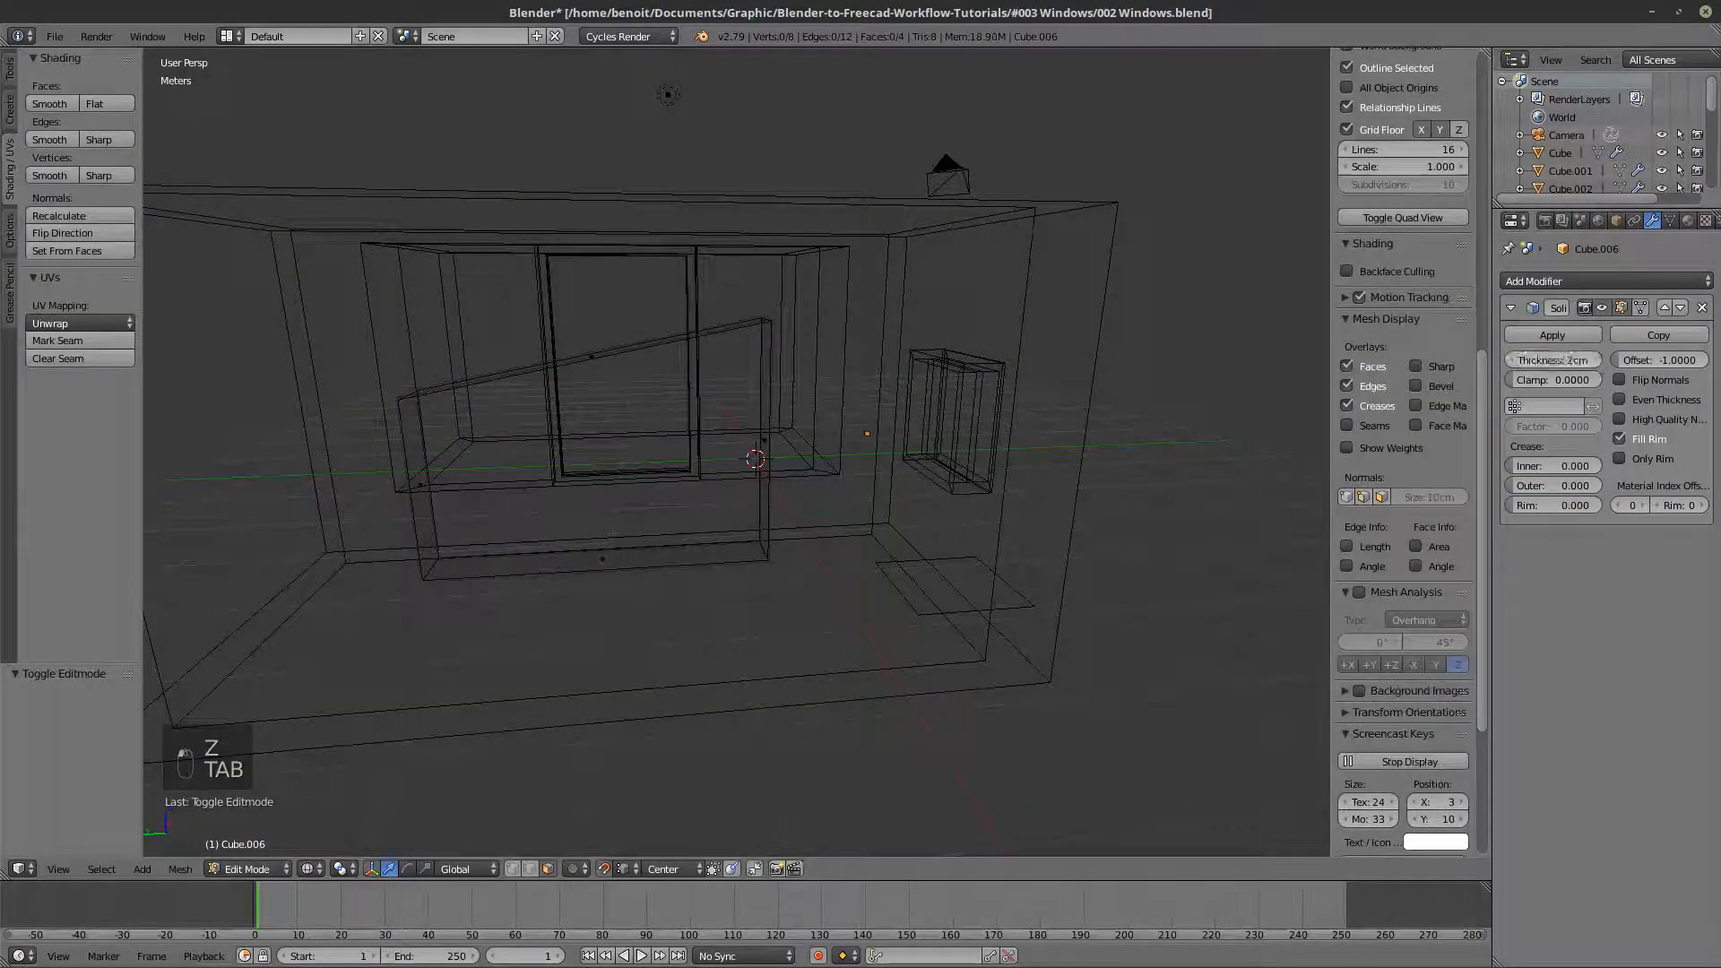
click(1572, 364)
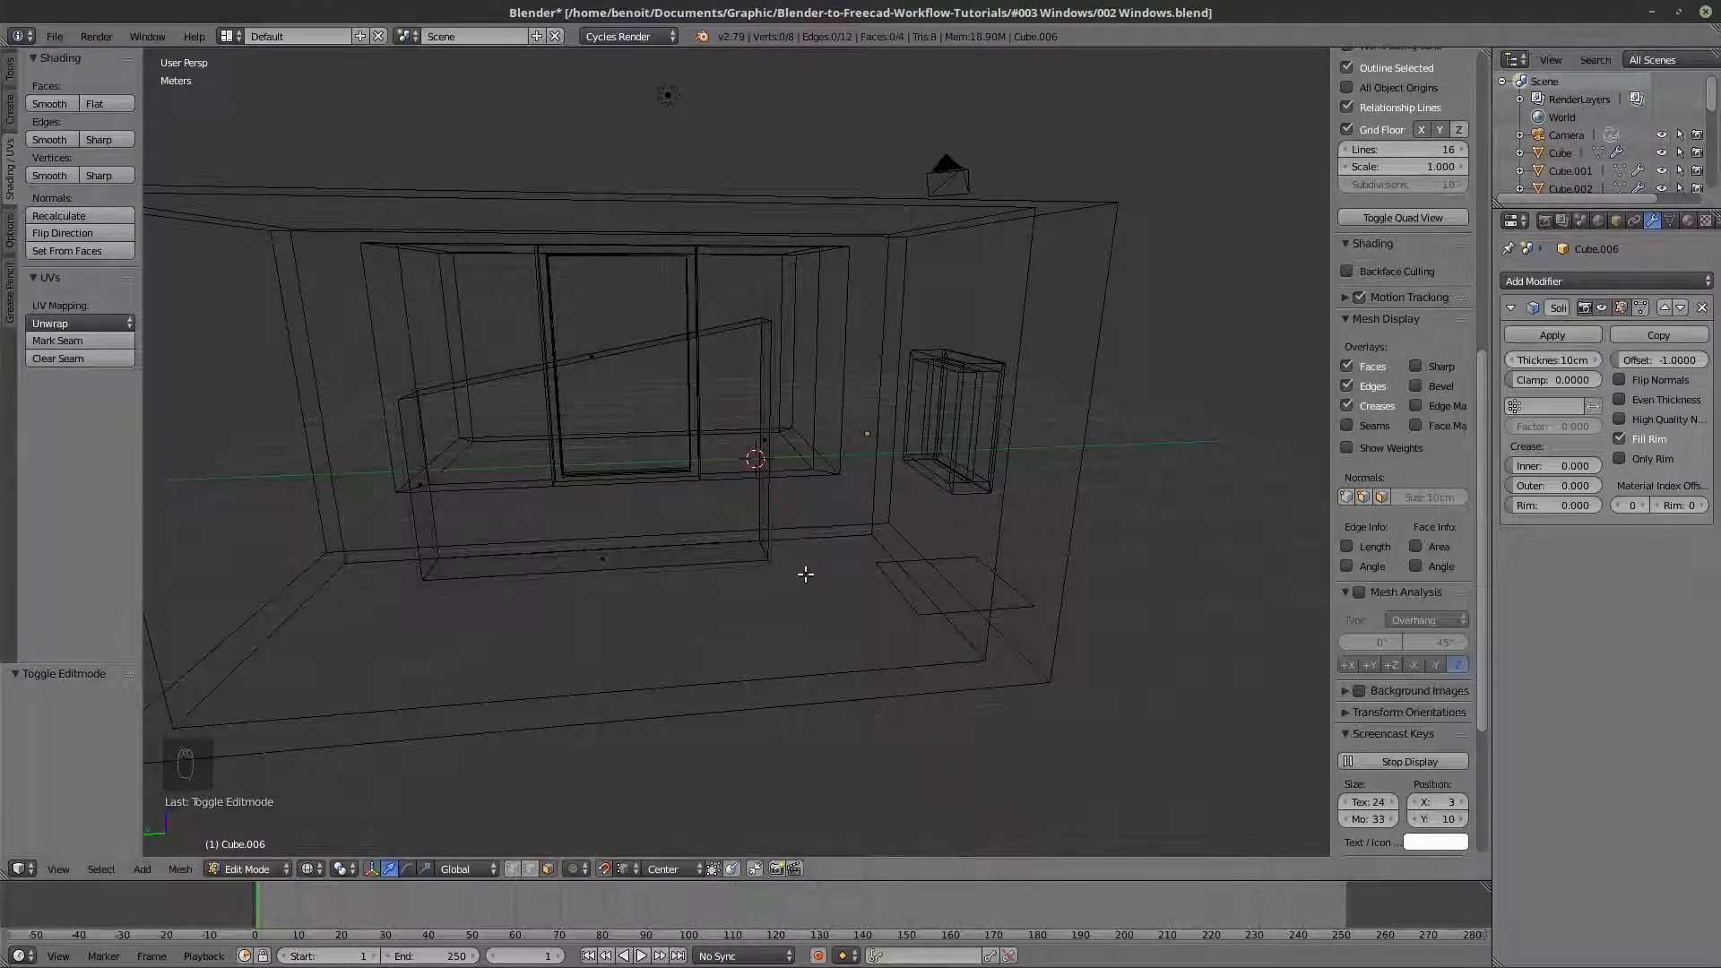
key(z)
key(z)
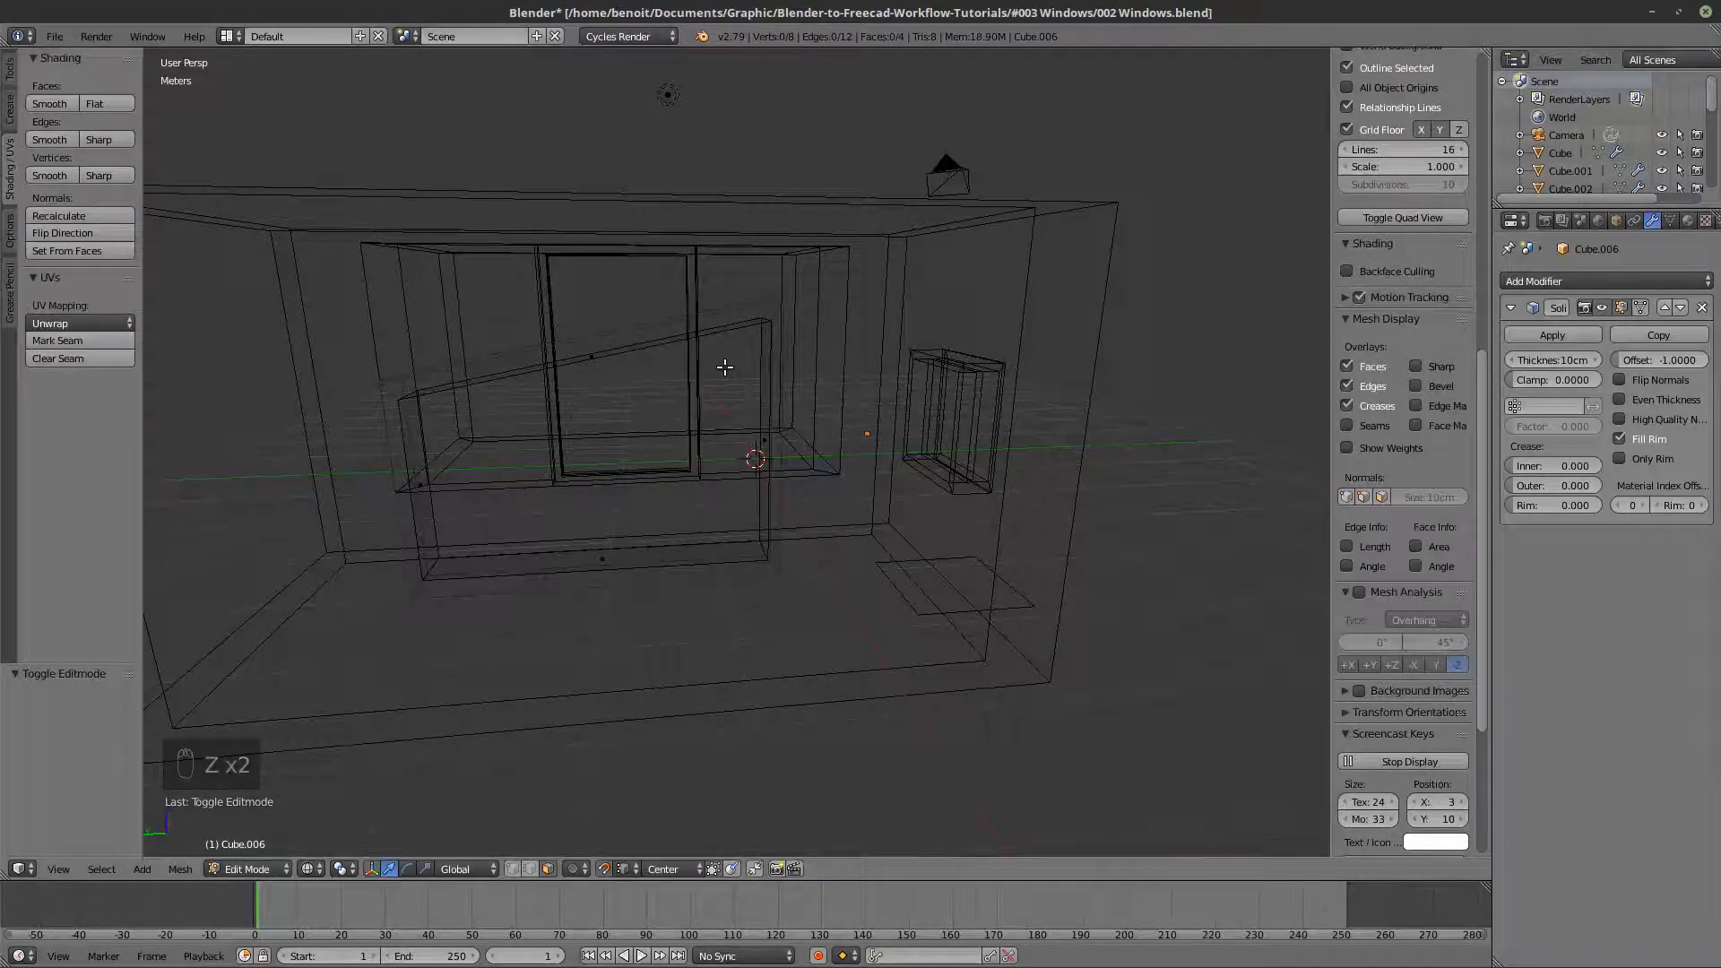
- Isolate the sloped frame in local view and examine its thickness in right orthographic view, in solid and wireframe shading
key(KP_Divide)
key(KP_3)
key(KP_1)
key(KP_5)
key(KP_3)
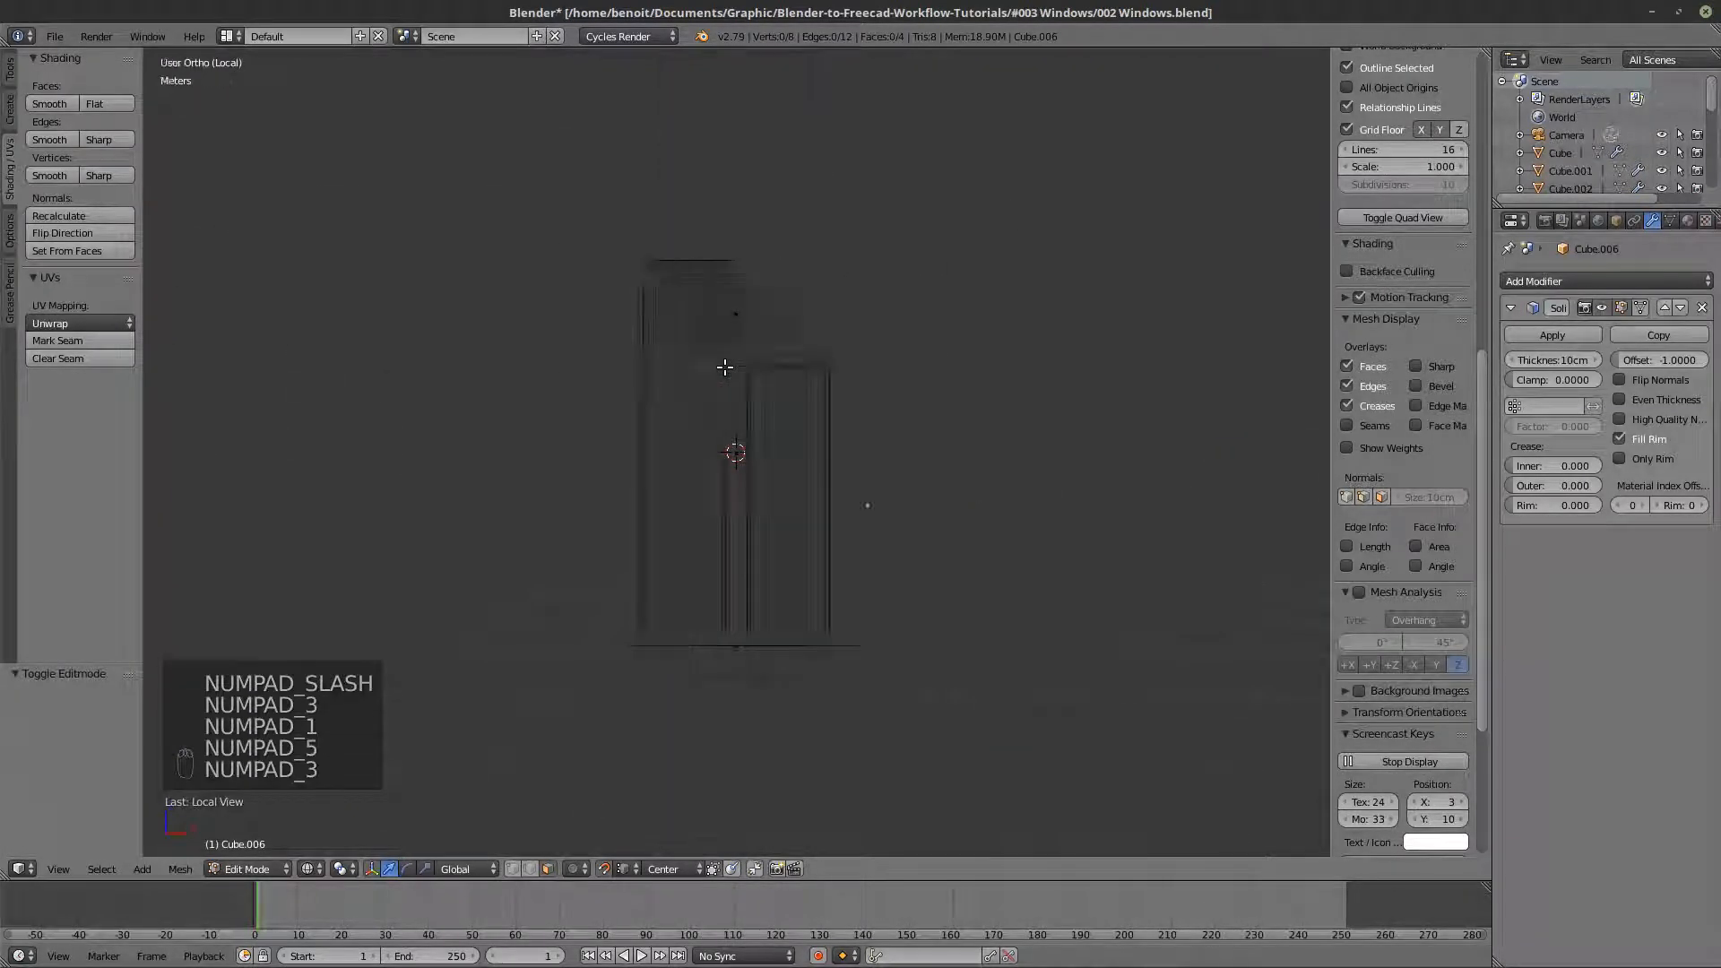
key(z)
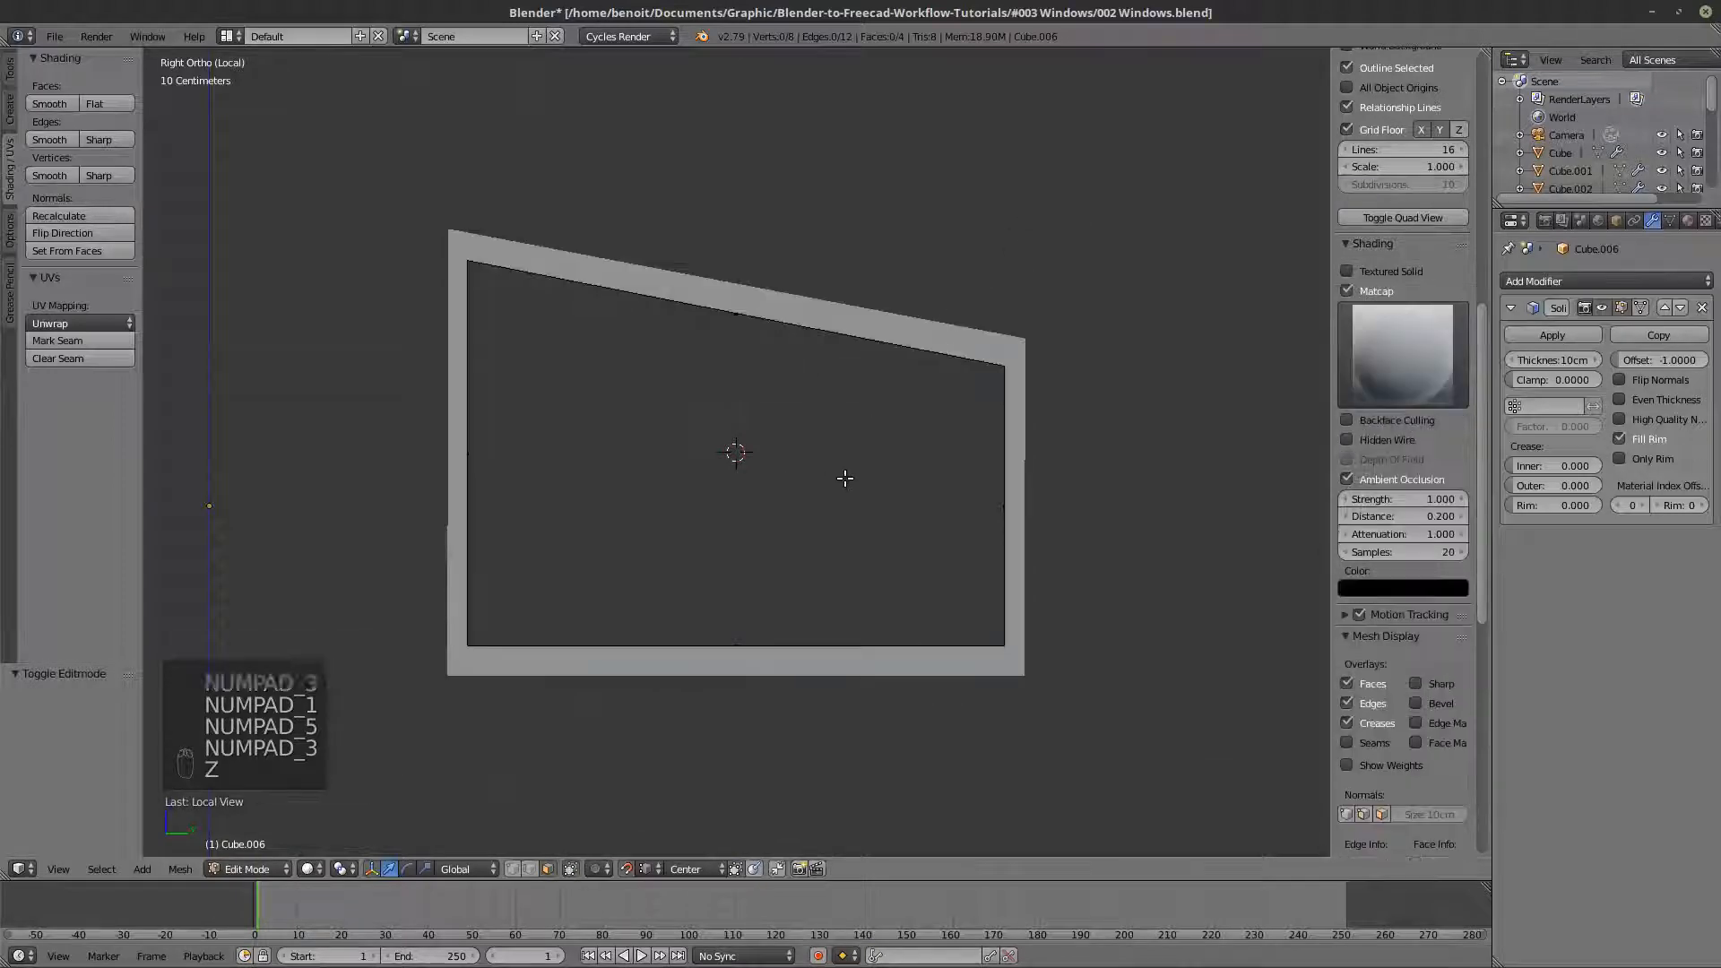
key(z)
key(Tab)
key(Tab)
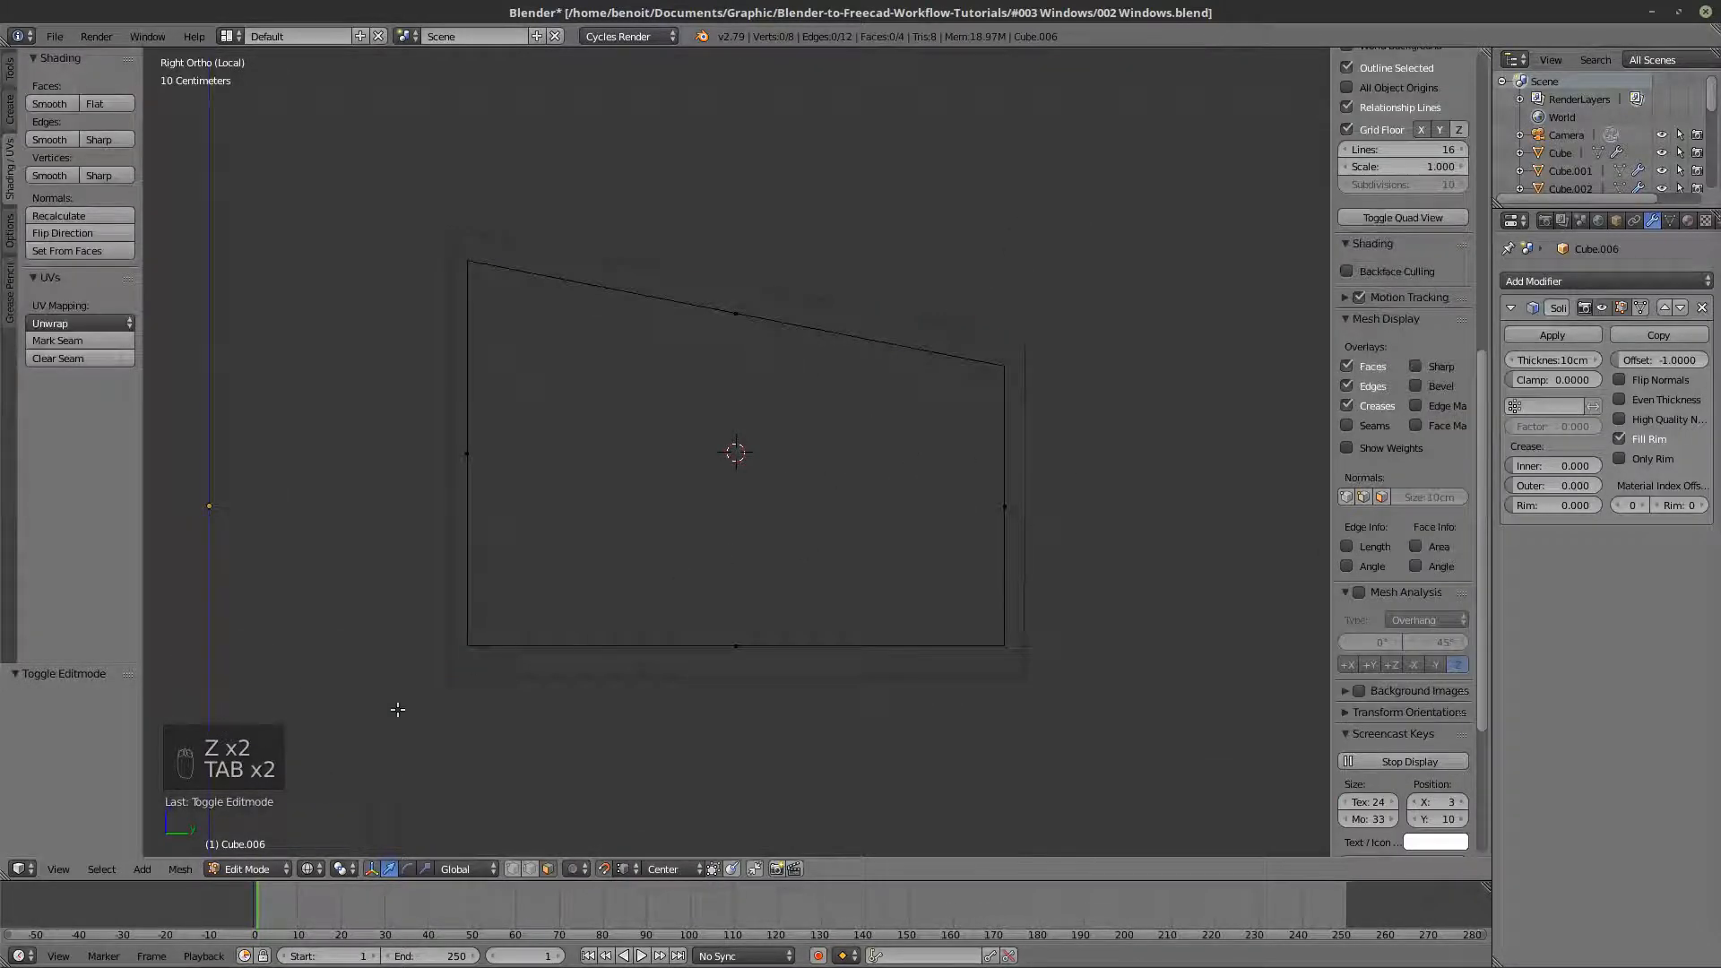
- Switch to Object Mode and apply the scale of the sloped frame object
click(182, 871)
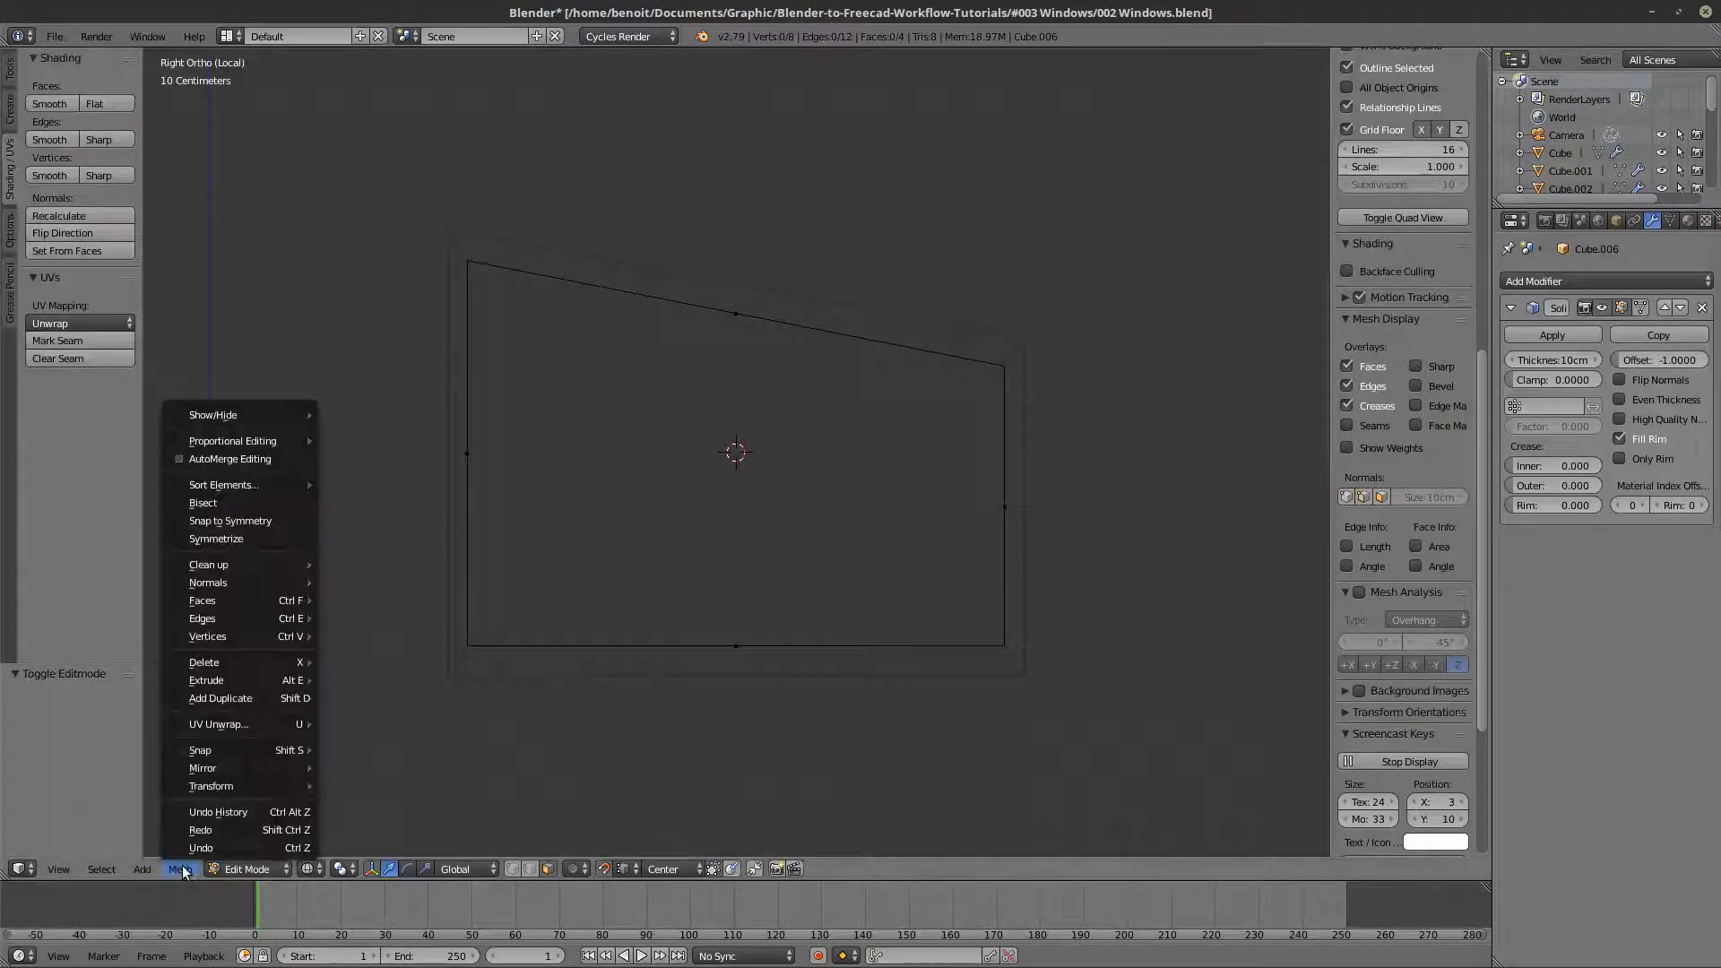
key(Tab)
click(197, 869)
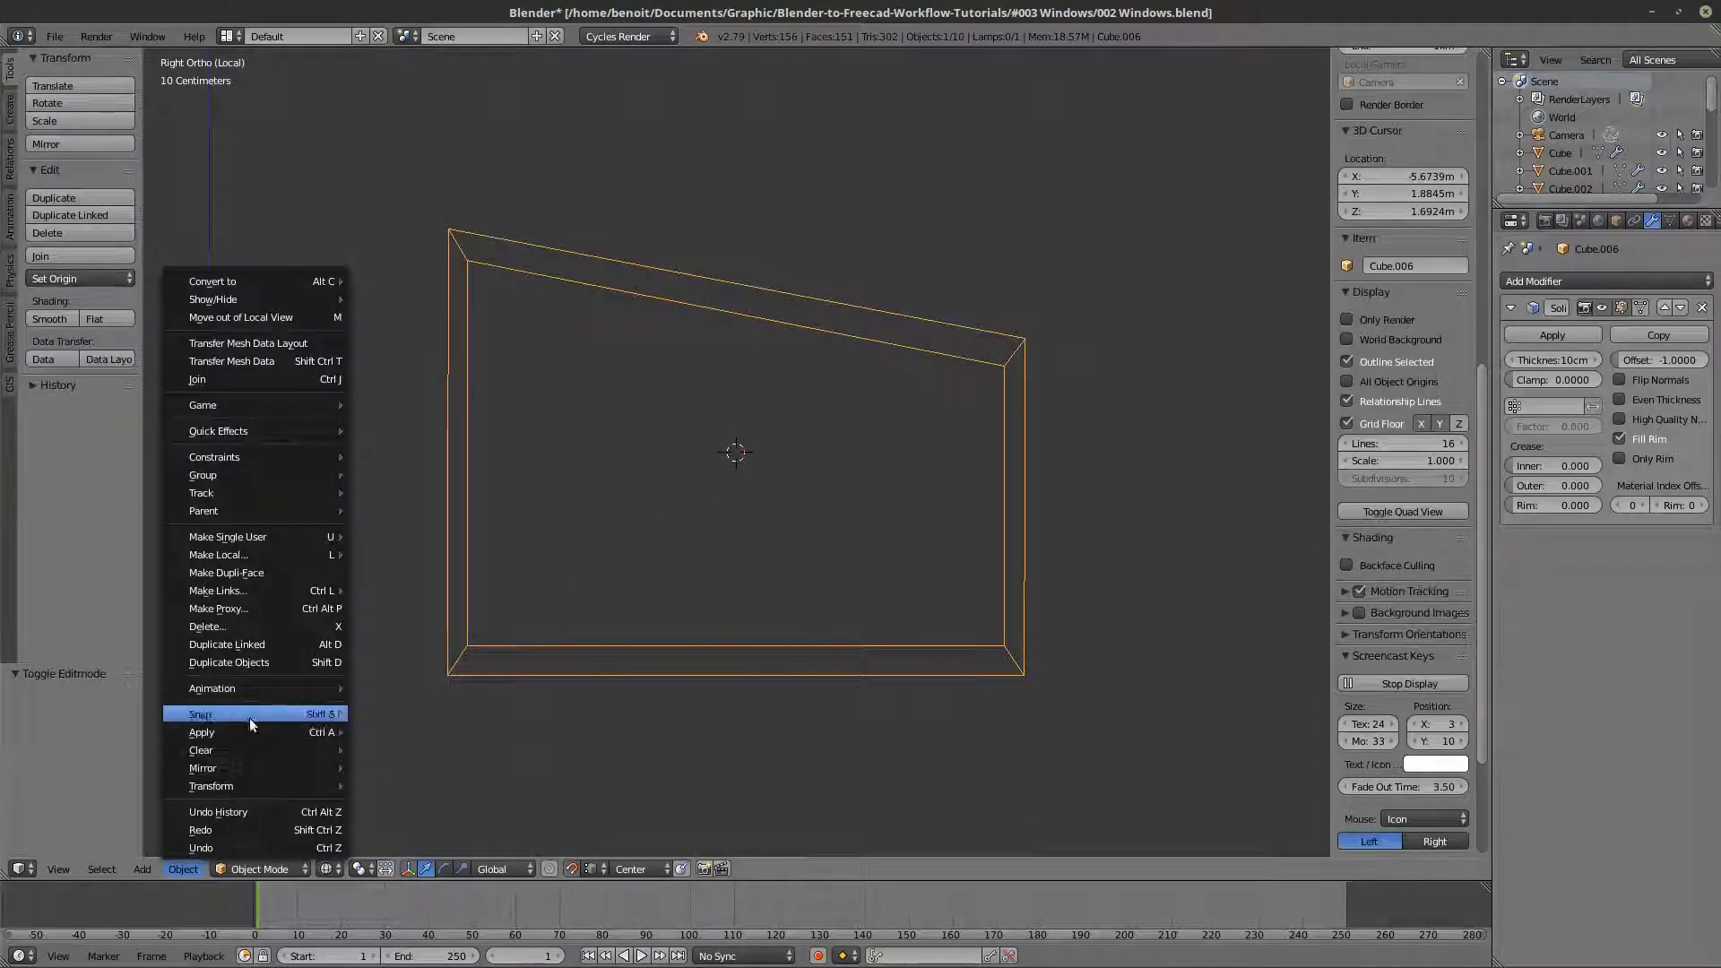
mouse_move(243, 733)
click(413, 553)
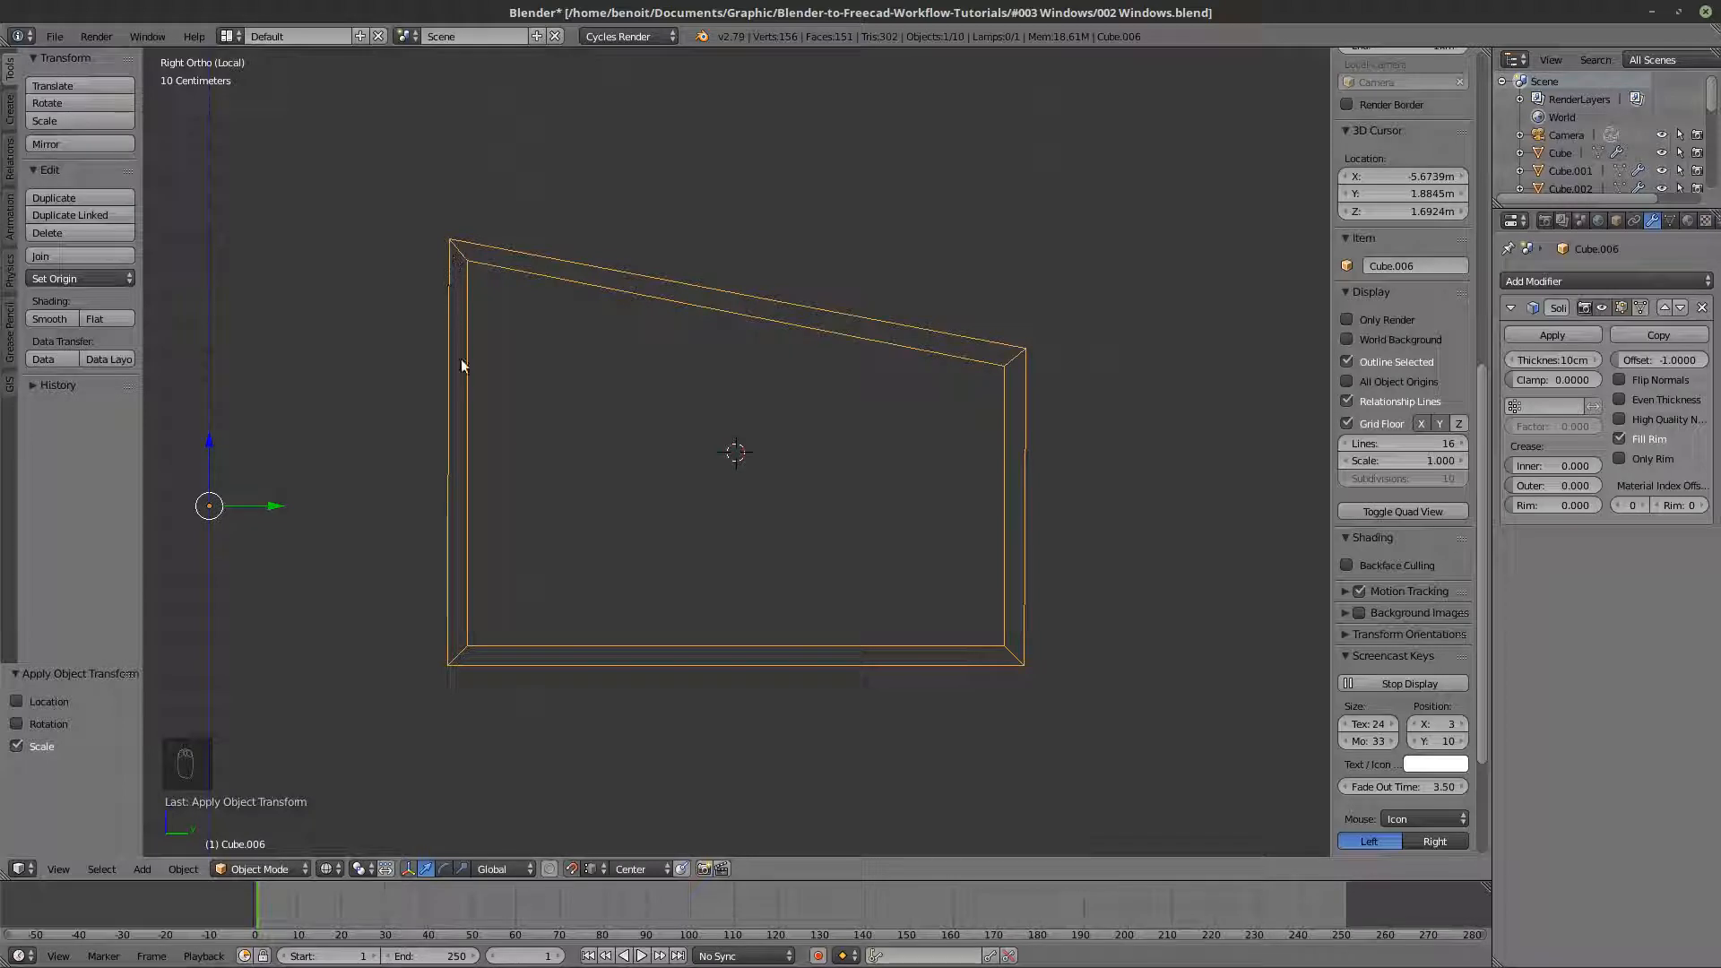
- Enable Even Thickness and High Quality Normals on the frame's Solidify modifier and leave local view
click(1619, 399)
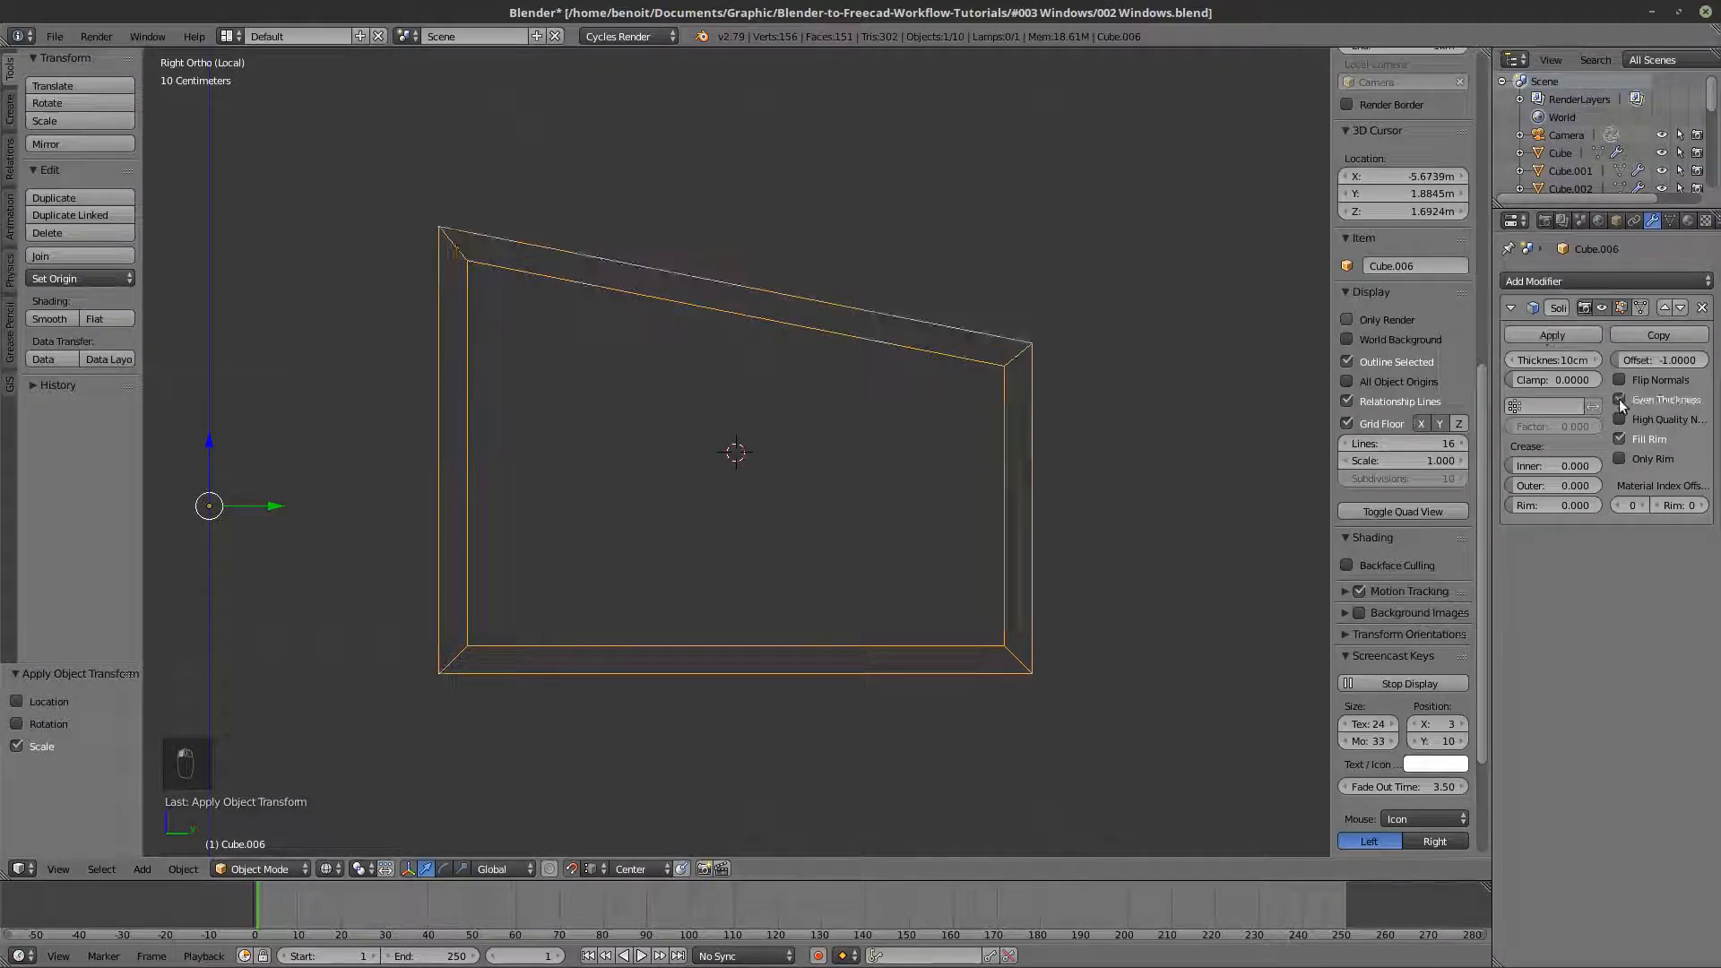
click(1621, 419)
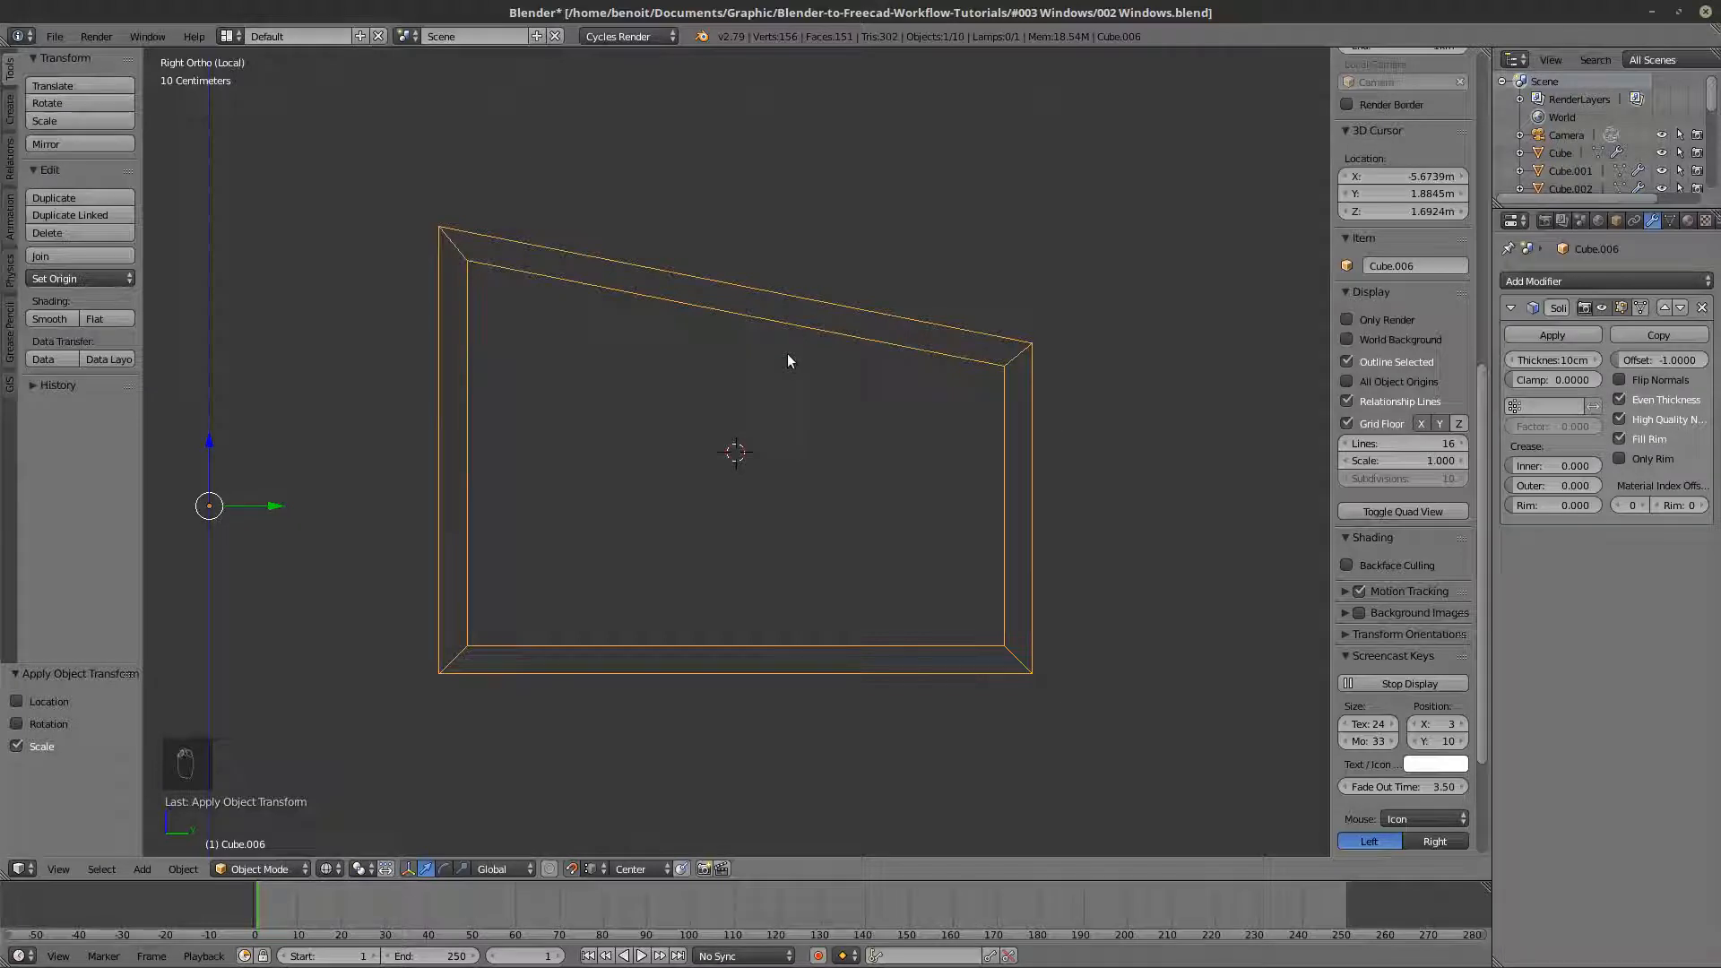
key(KP_Divide)
key(z)
key(z)
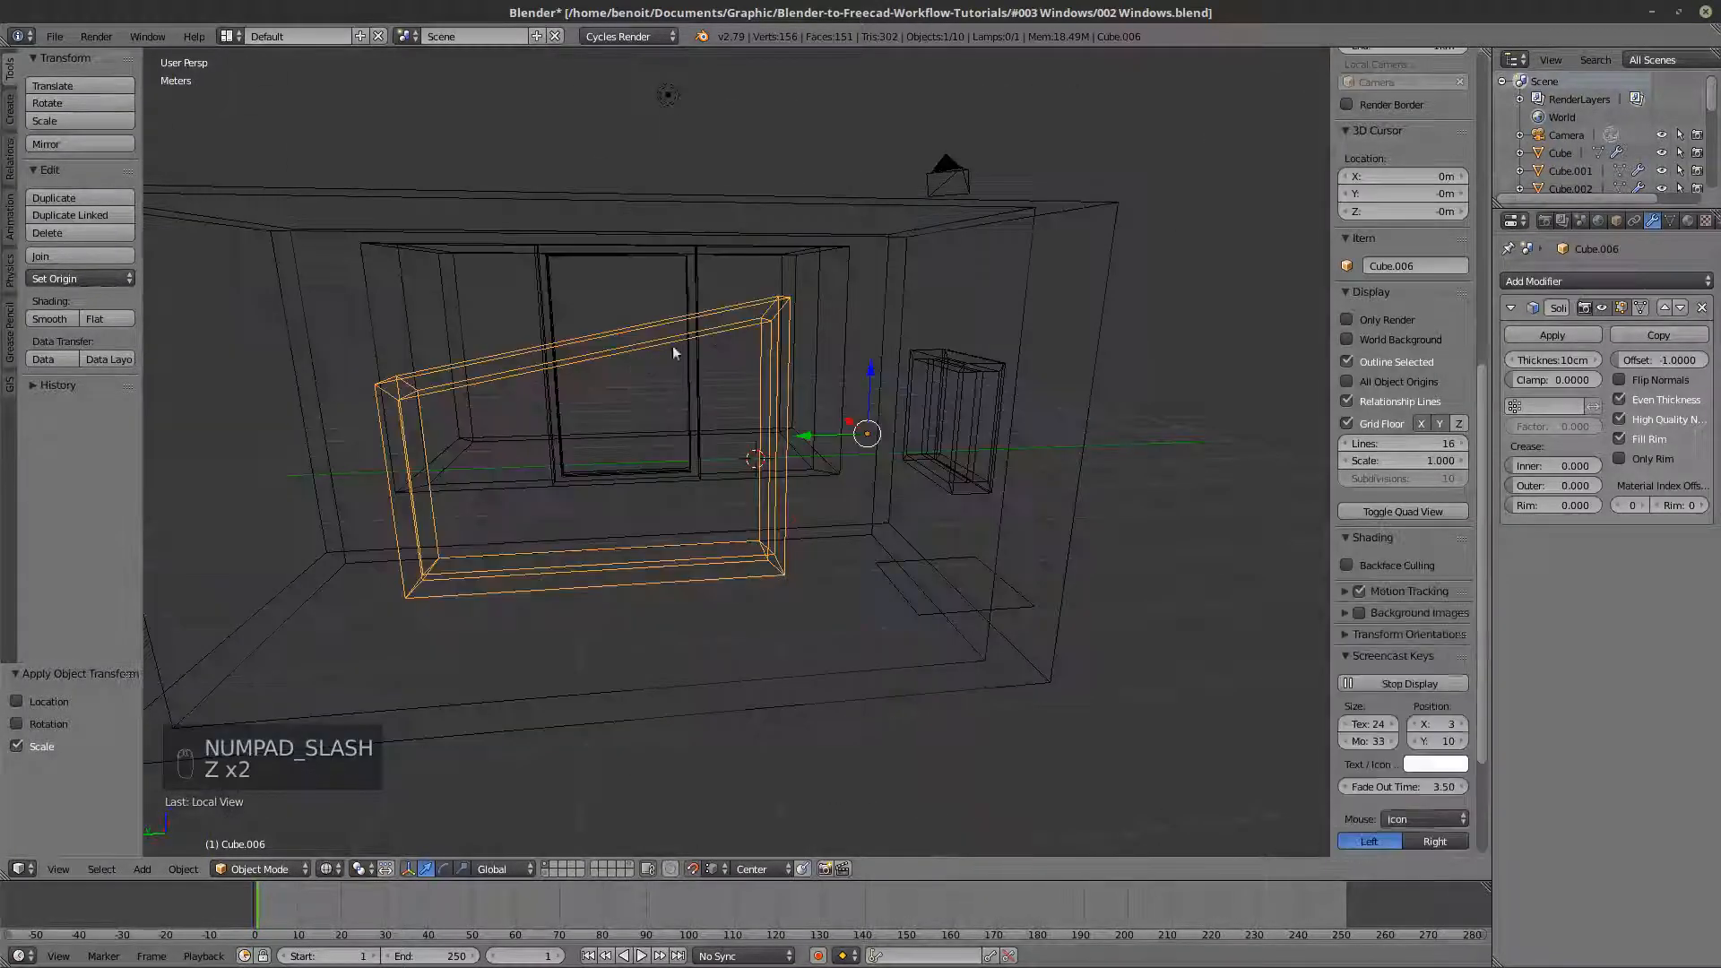
- Flip the normals of all the sloped frame's faces so the Solidify thickness goes inside the opening
key(Tab)
key(a)
key(a)
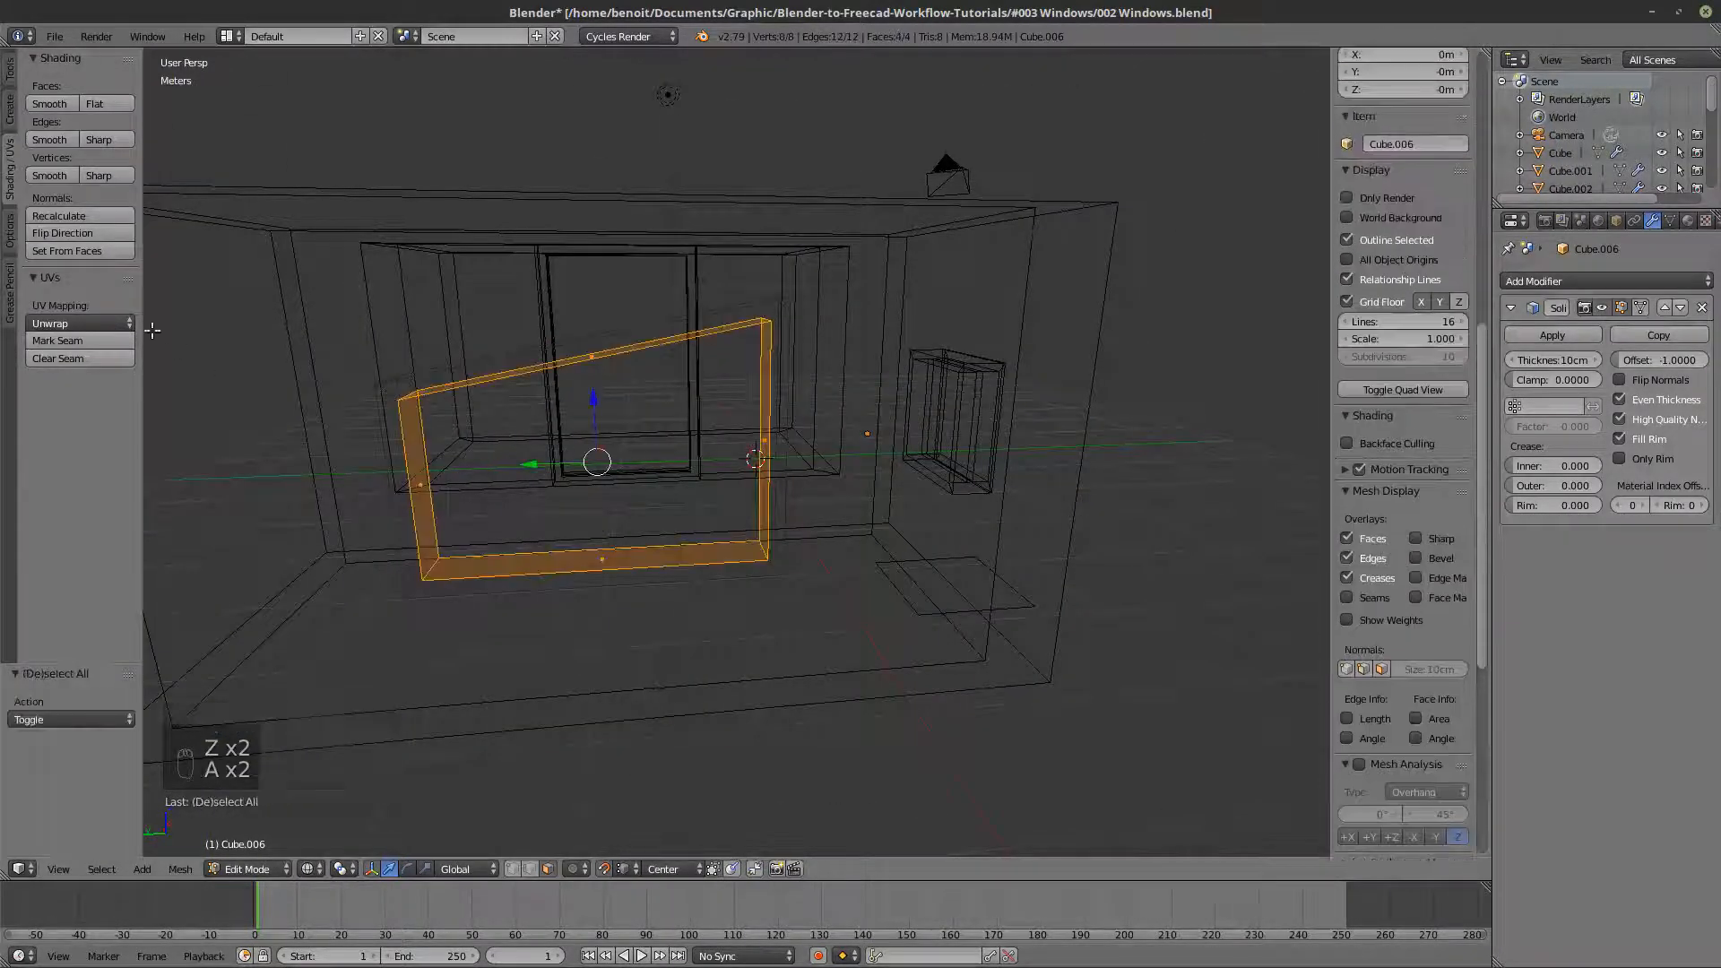
click(93, 232)
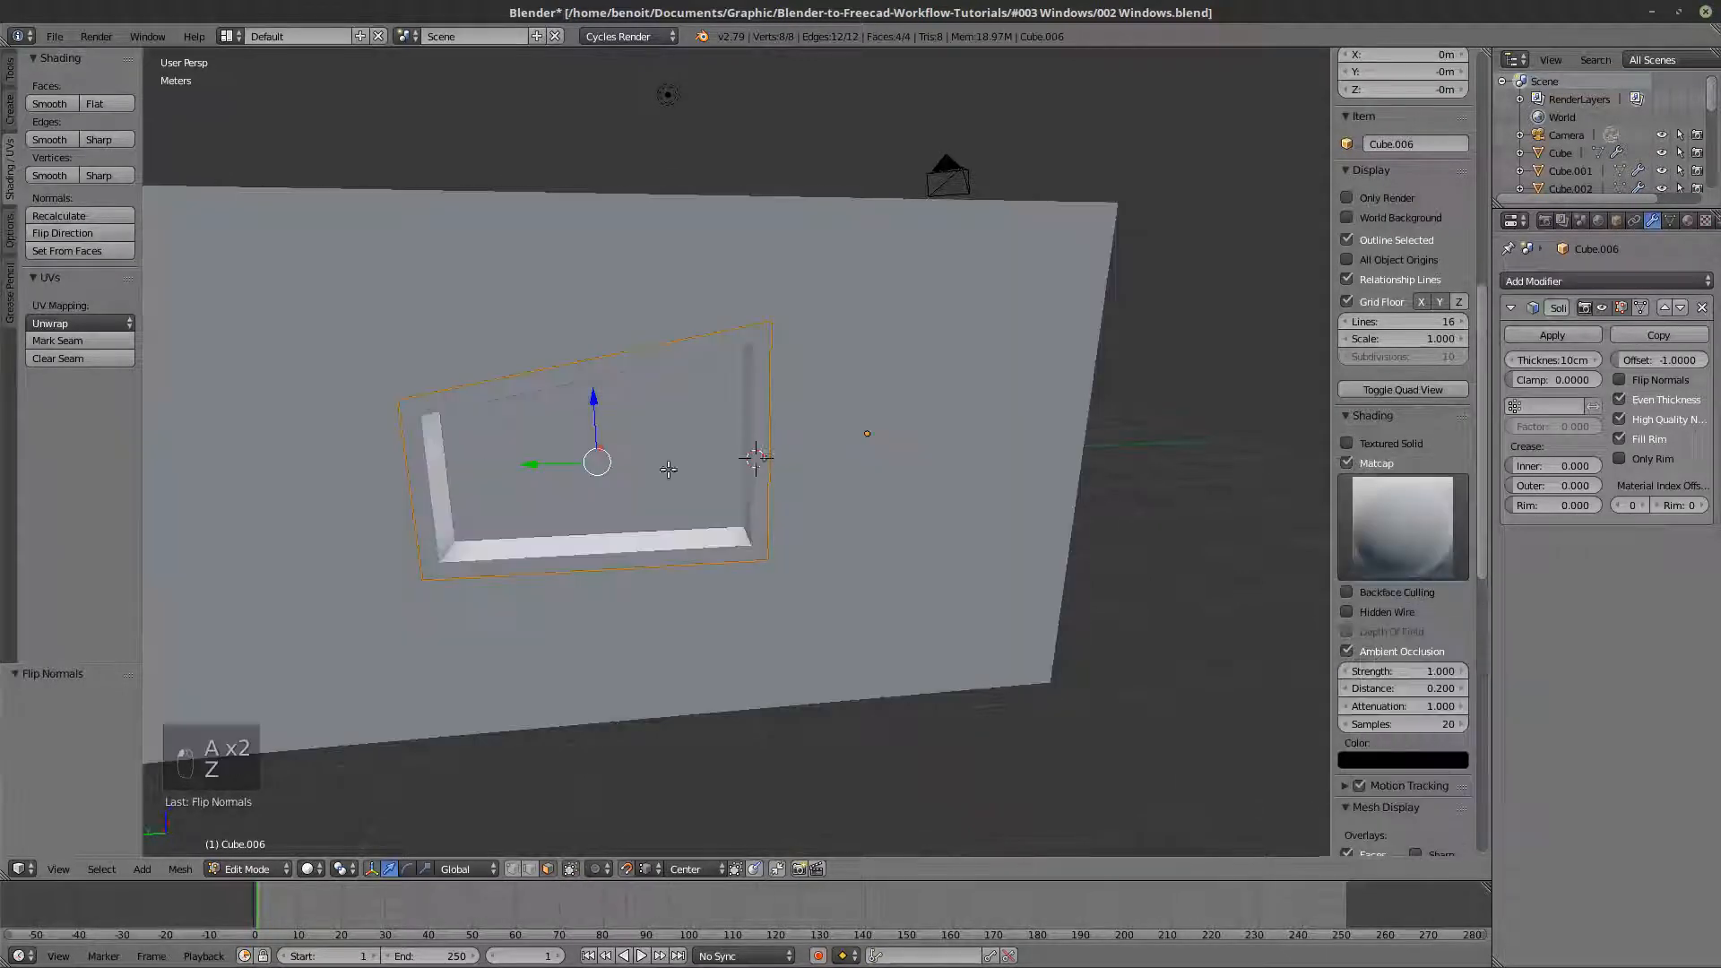
key(z)
key(Tab)
- Return to Object Mode with solid shading and duplicate the sloped frame object in place
key(Tab)
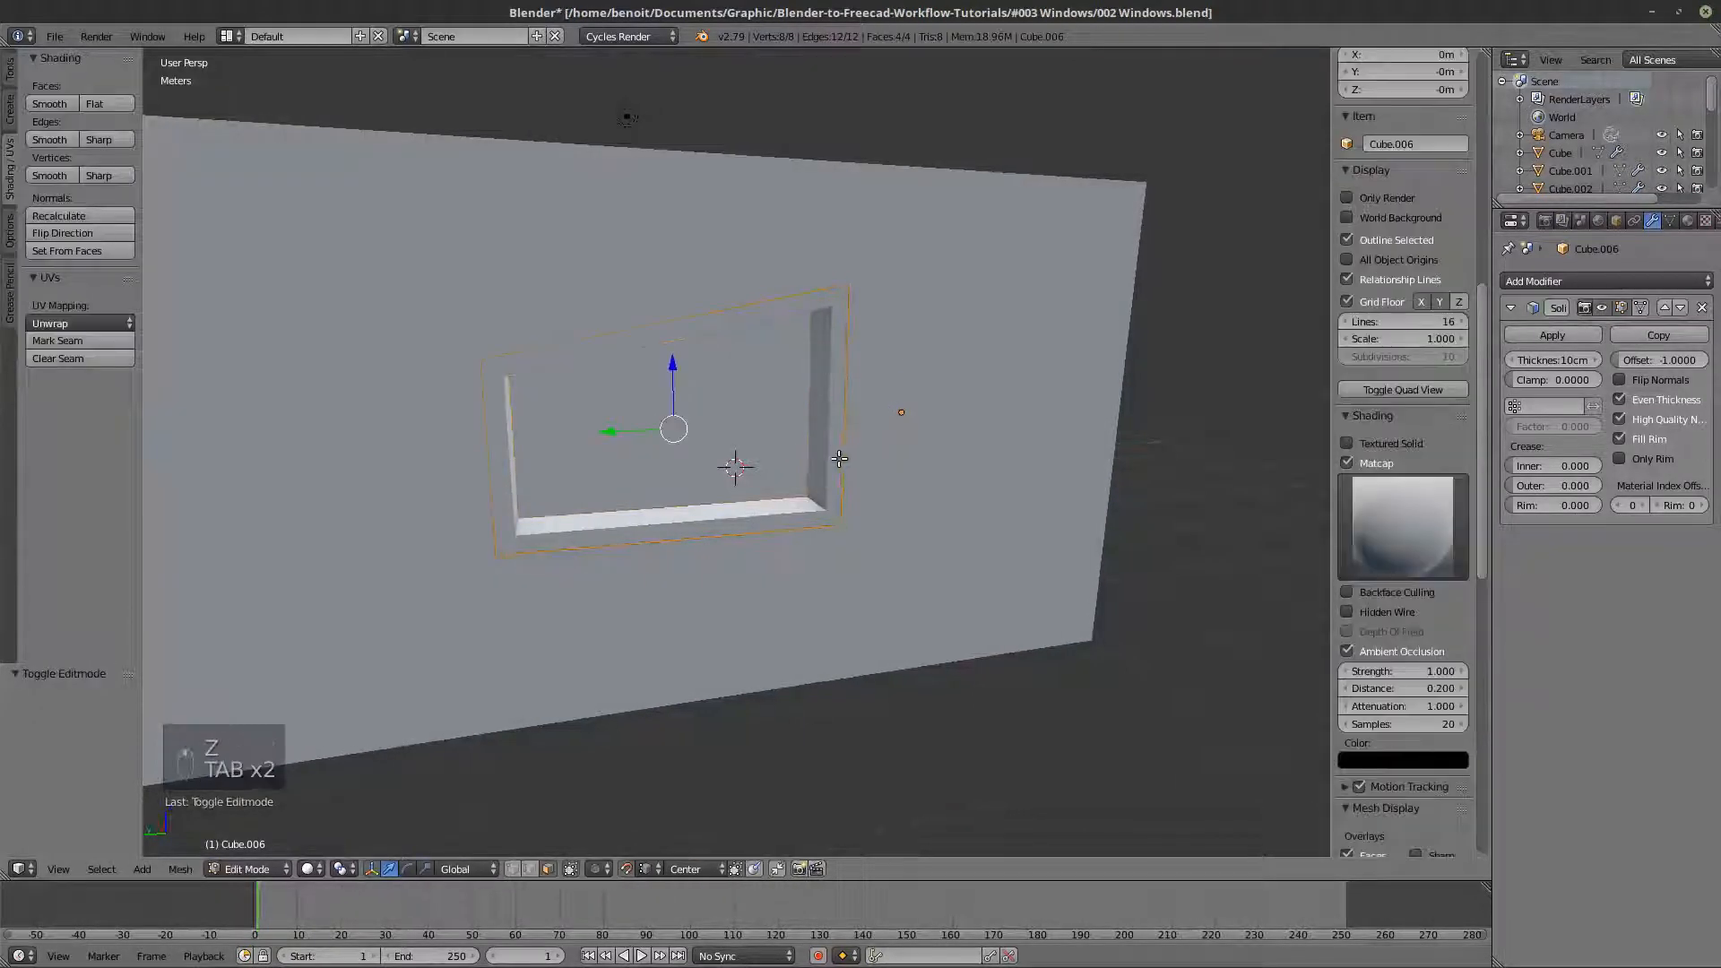
key(z)
key(Tab)
key(z)
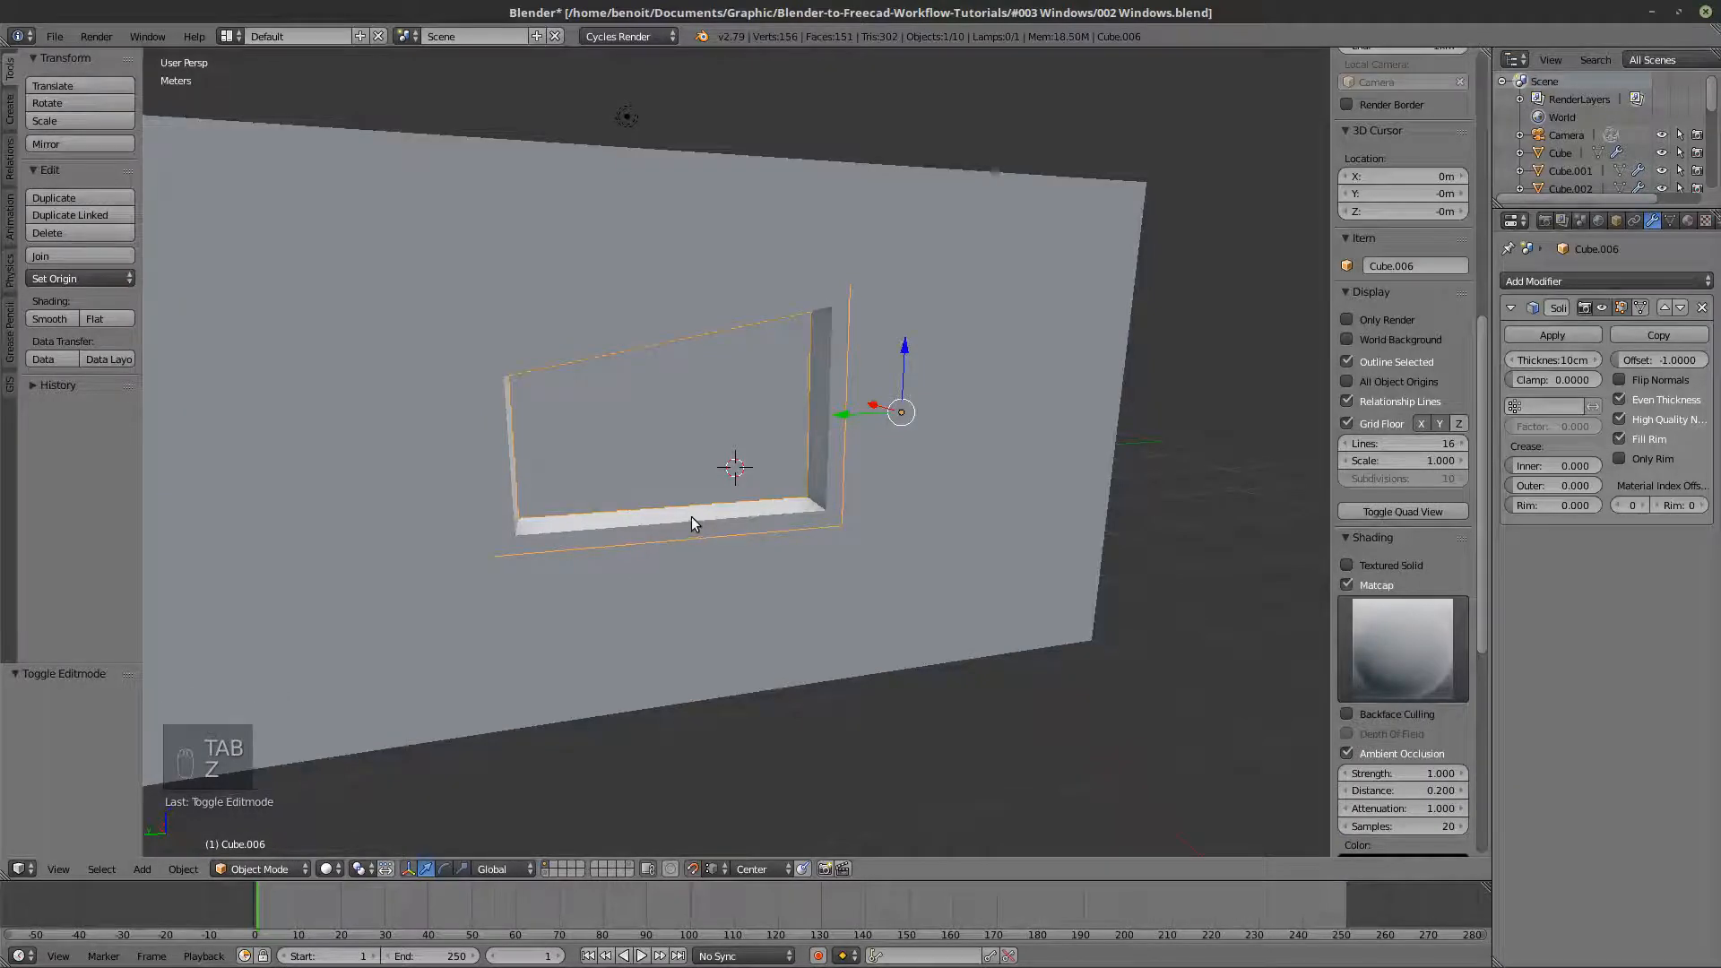
key(shift+d)
right_click(714, 540)
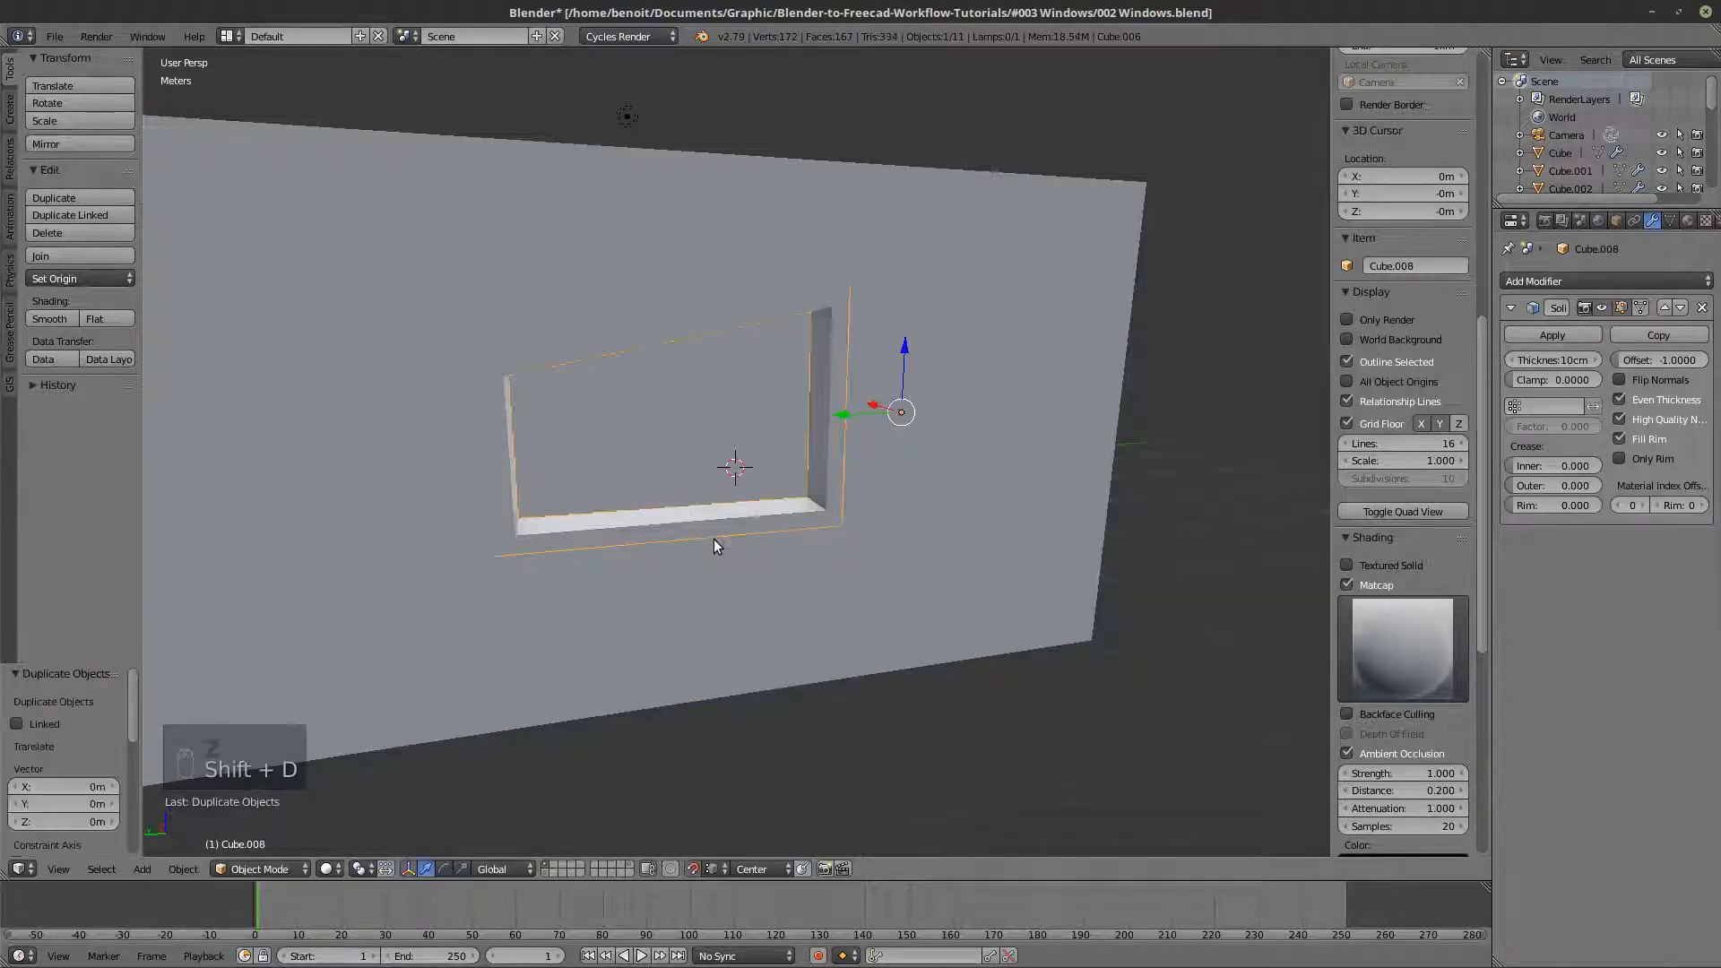
- Apply the Solidify modifier on the duplicated sloped frame and select the frame's inner edge loop on the outer wall side in Edit Mode
click(1547, 335)
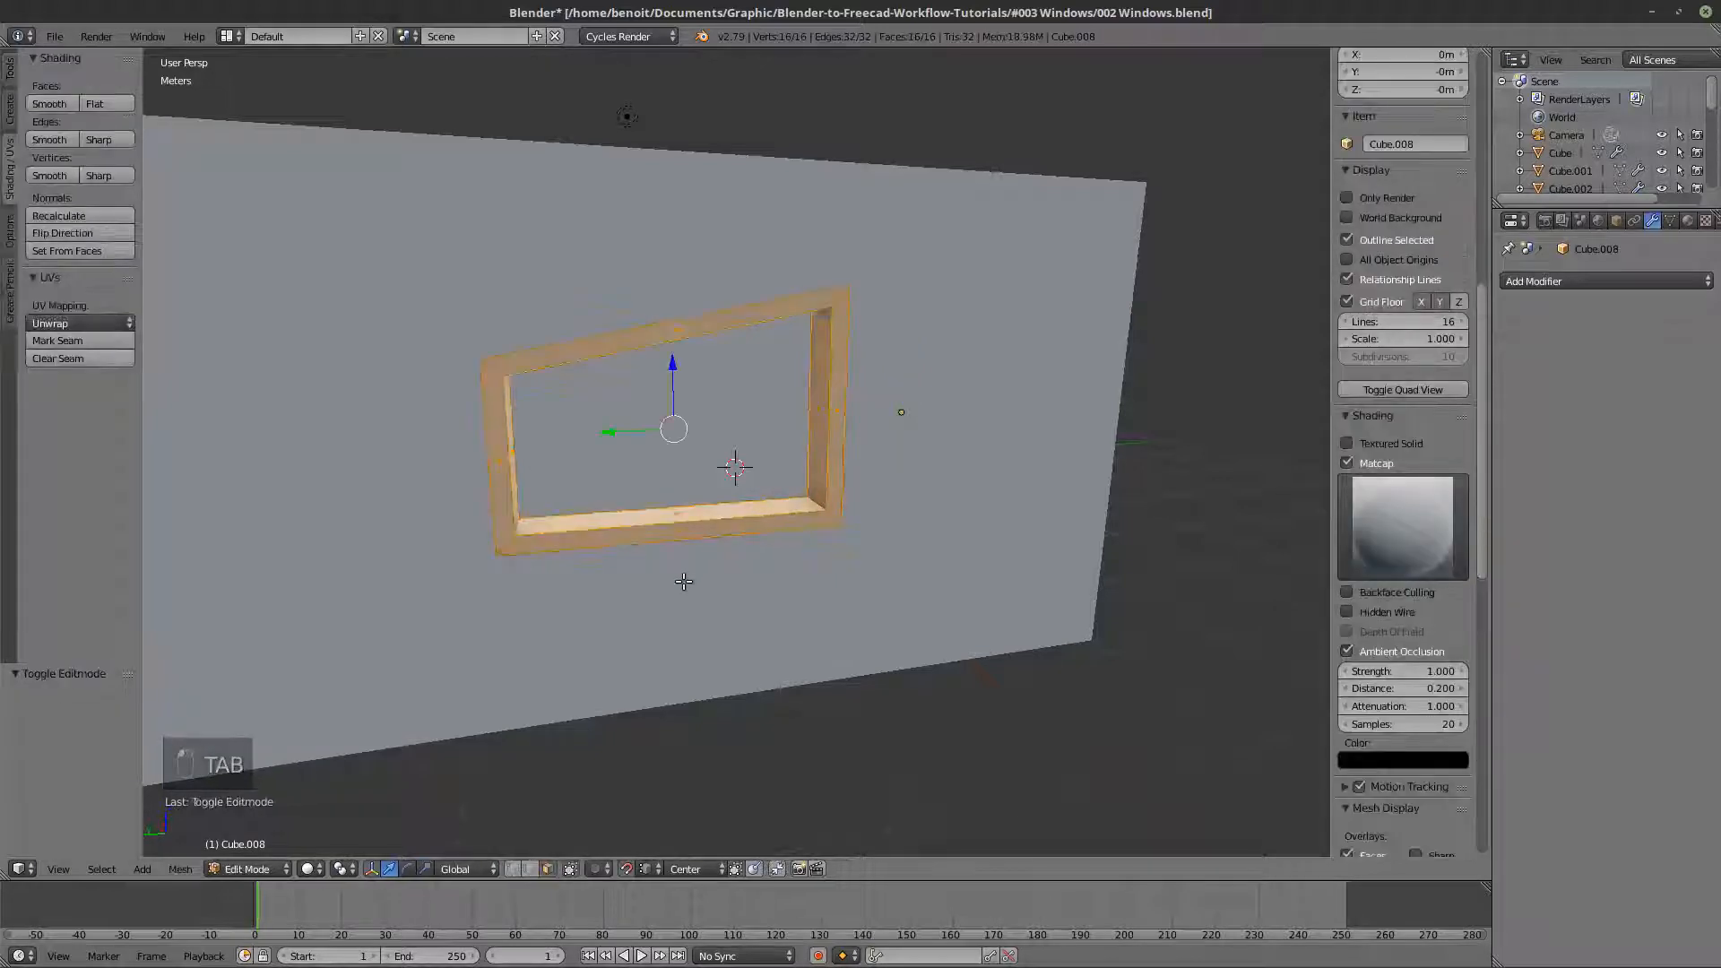
key(Tab)
key(a)
key(a)
alt+right_click(702, 517)
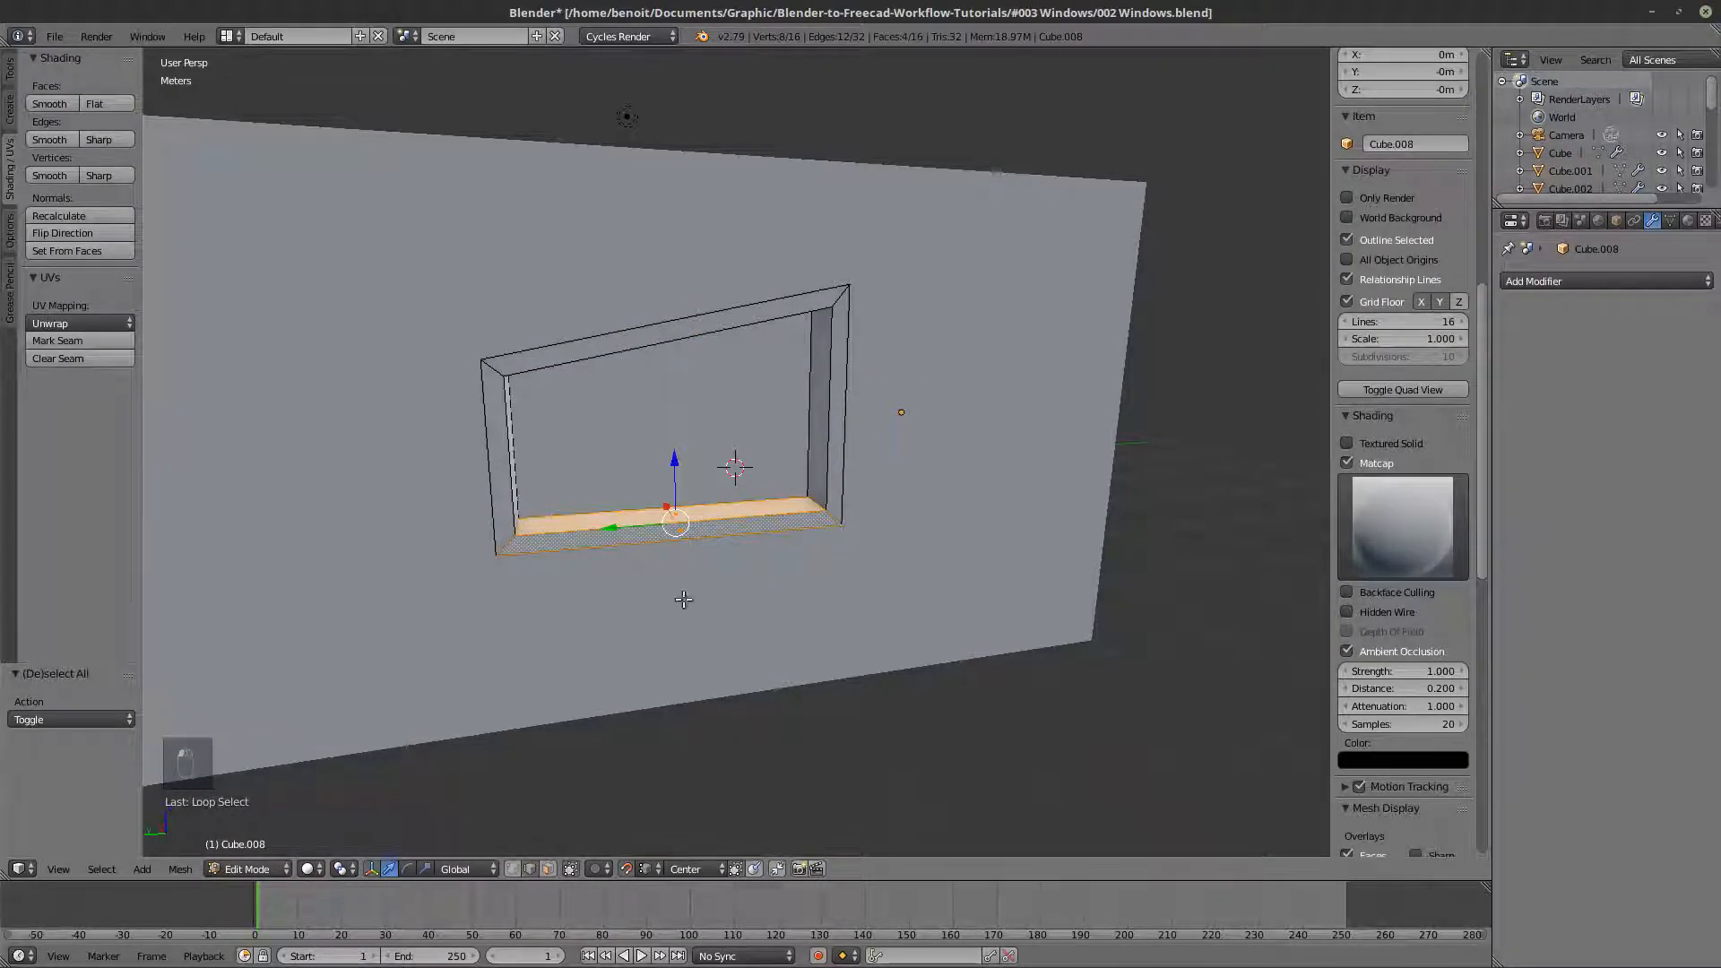
key(a)
alt+right_click(721, 518)
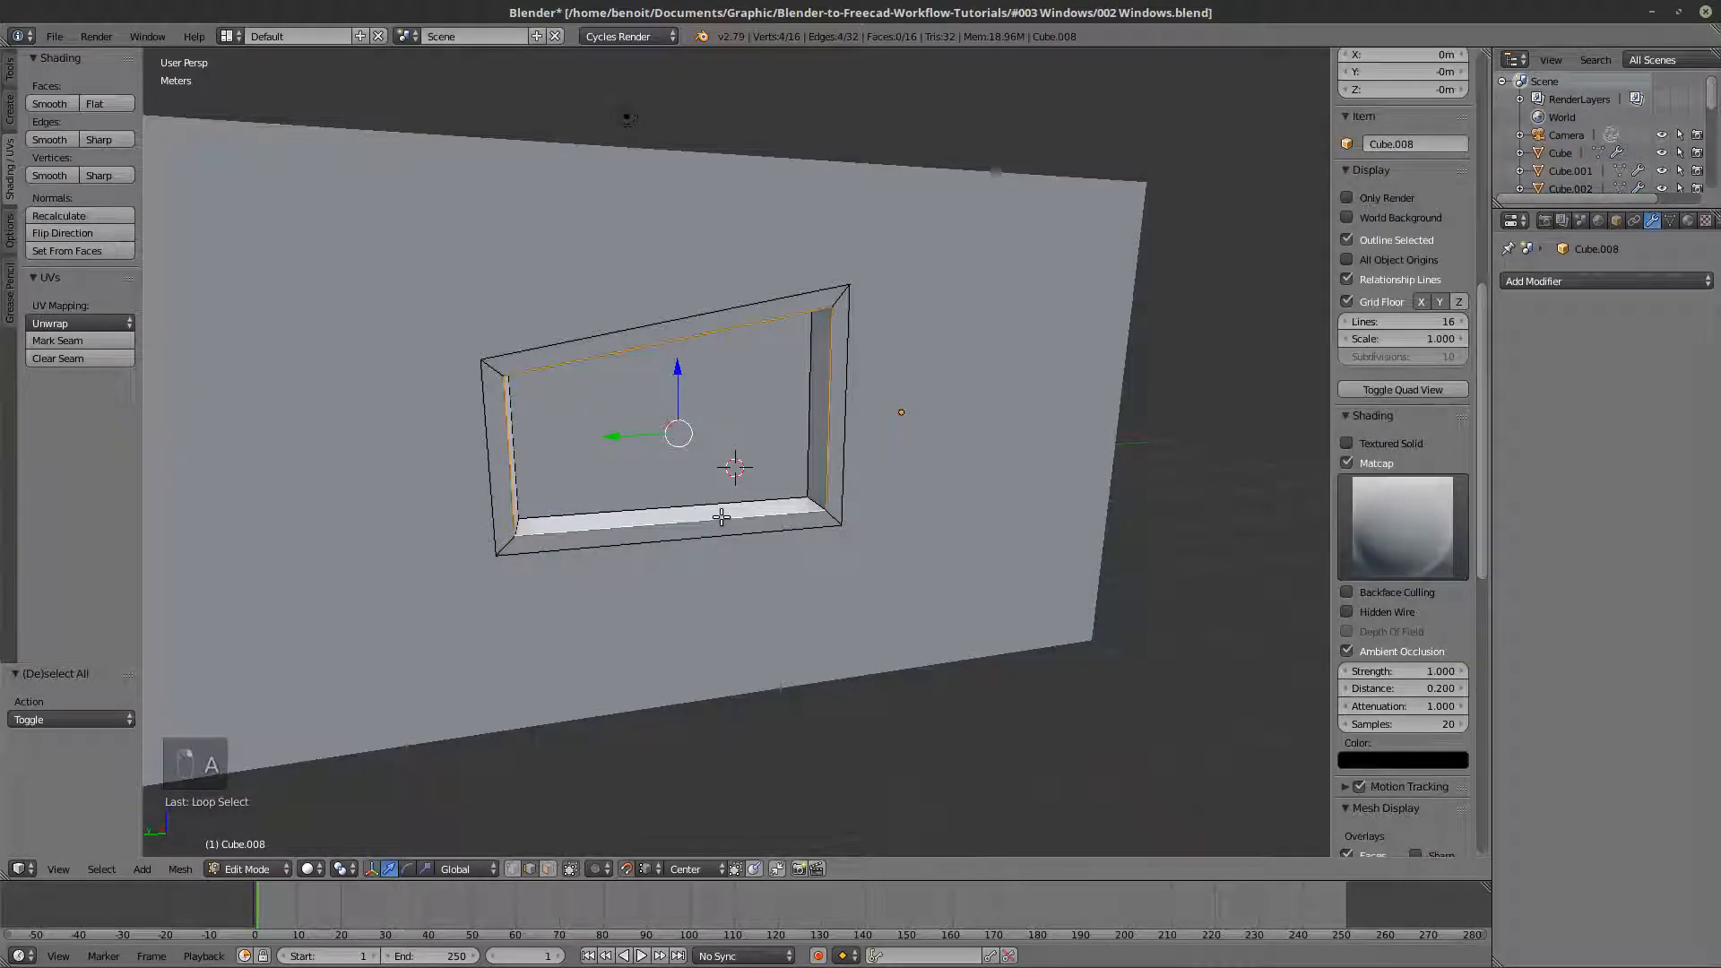
- Duplicate the inner edge loop in place and separate it into its own object
key(shift+d)
right_click(745, 535)
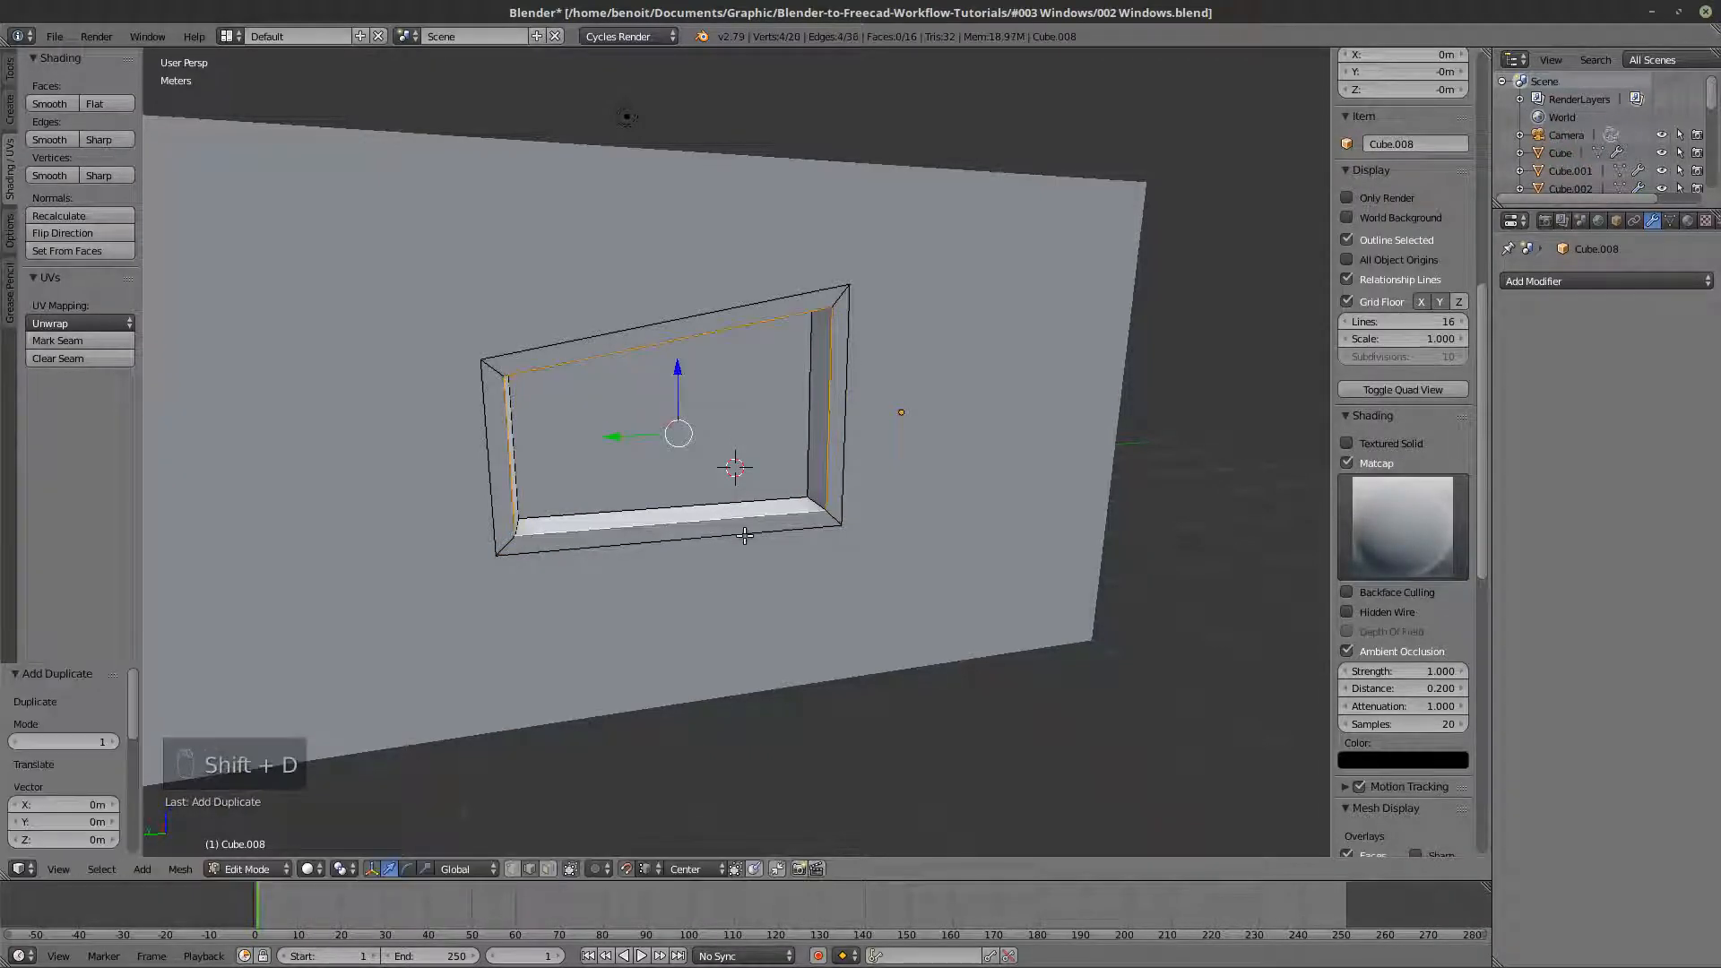
key(p)
click(751, 529)
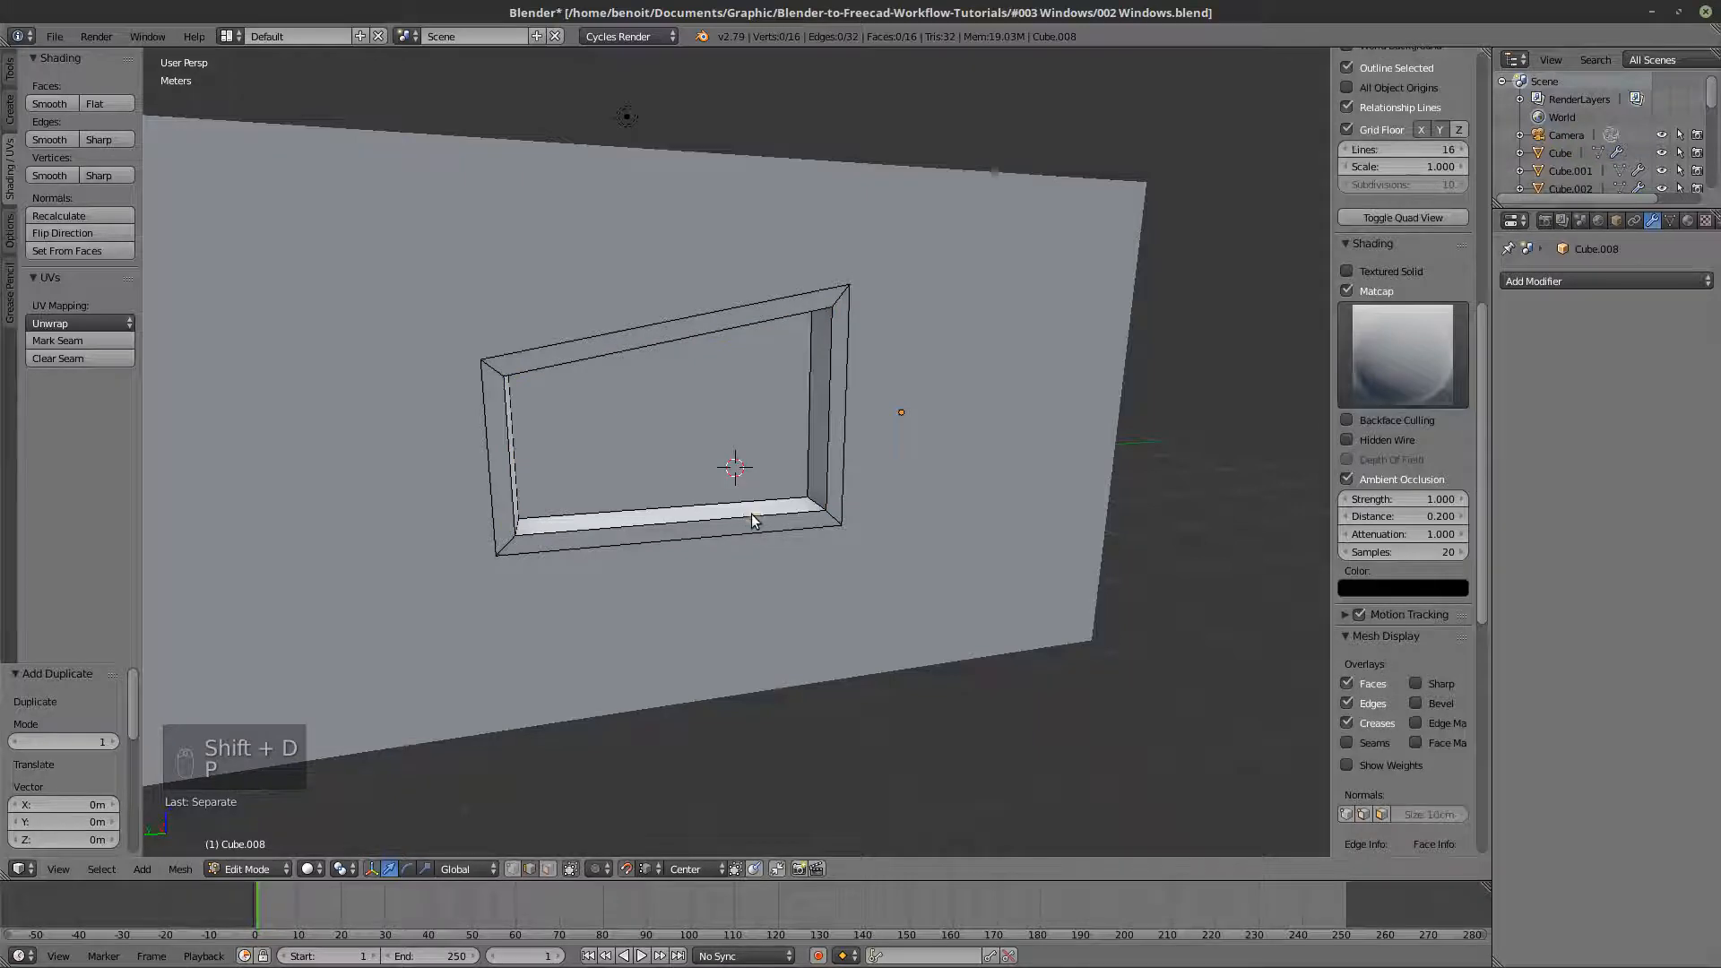
- Edit the separated sloped outline and fill it with a face to make the glass pane
key(Tab)
key(z)
right_click(752, 515)
right_click(751, 514)
right_click(751, 515)
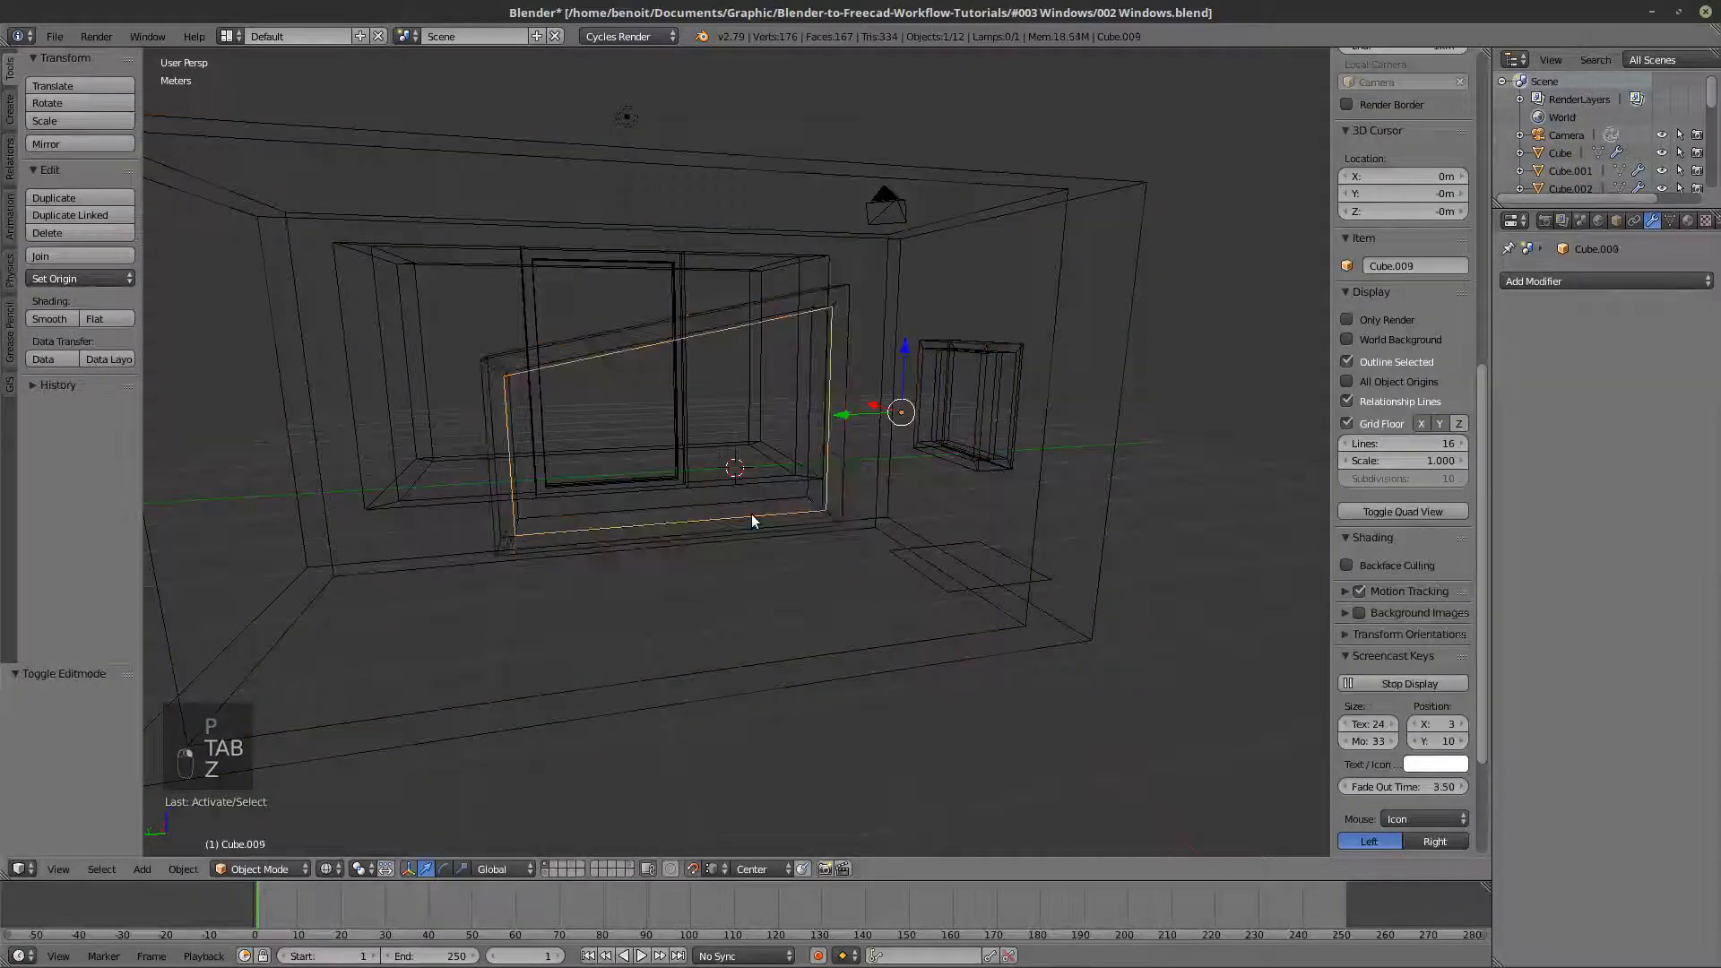
key(Tab)
key(z)
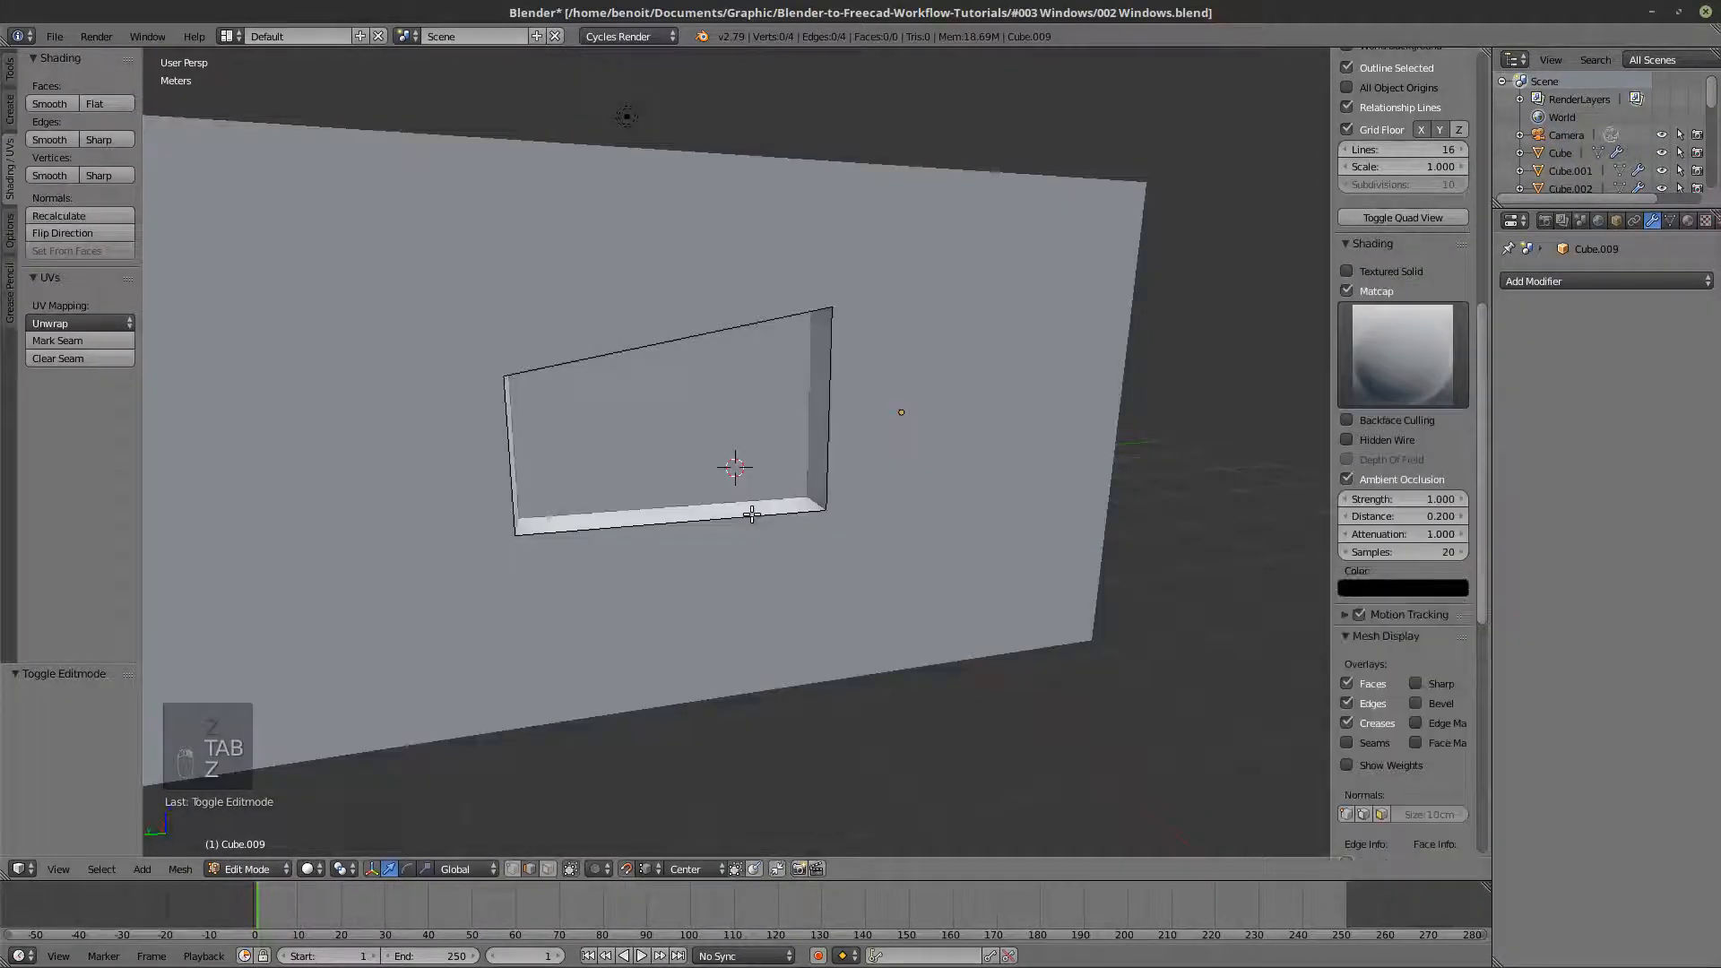
key(a)
key(f)
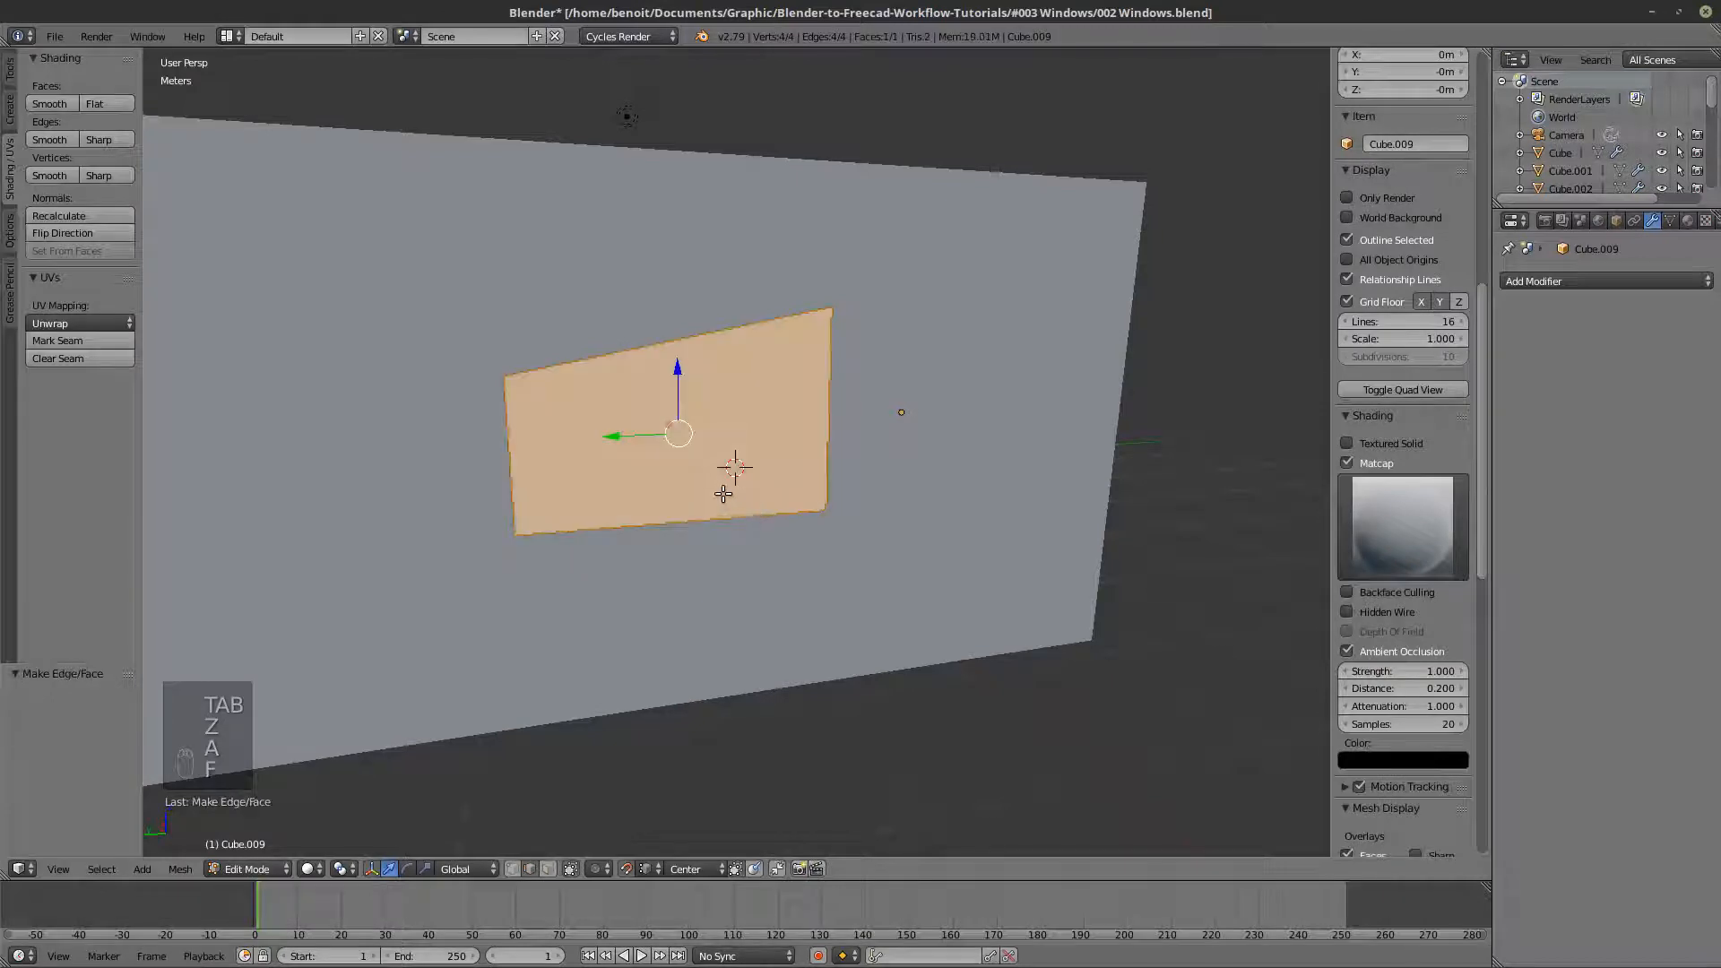
- Return to Object Mode and move the sloped glass pane about 7 cm along X into the frame
key(Tab)
middle_drag(750, 514, 787, 565)
key(z)
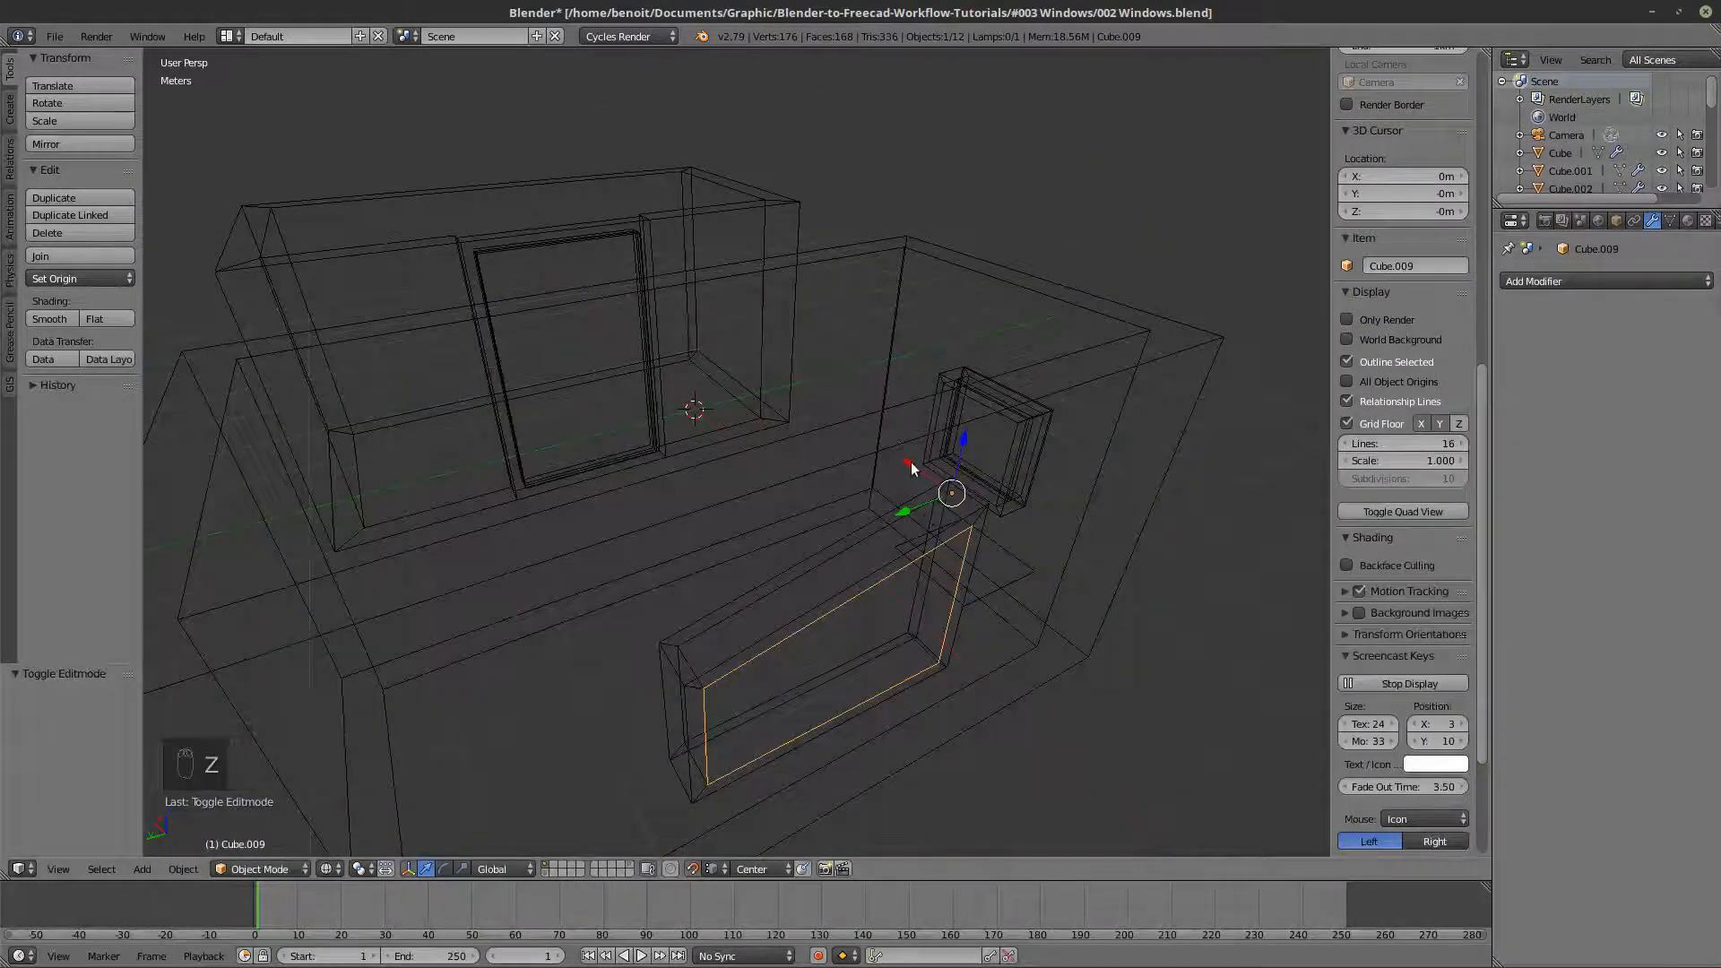
drag(912, 464, 1104, 238)
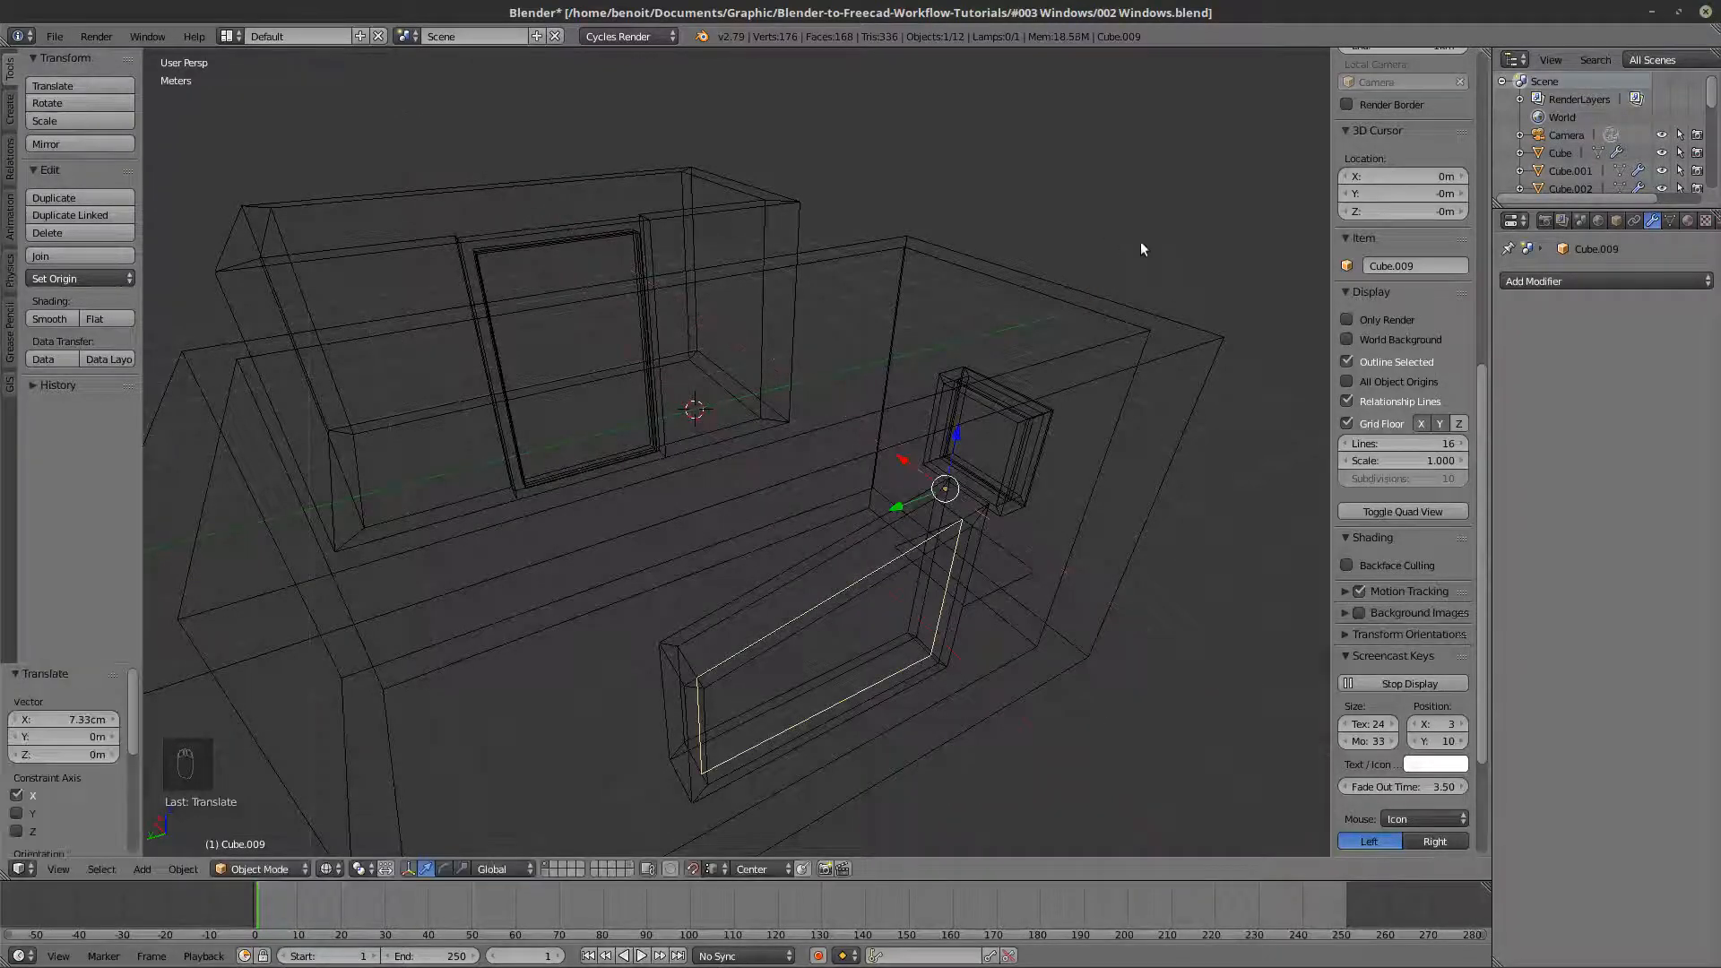
- Add a Solidify modifier to the sloped pane with a thickness of 5 cm
click(1526, 282)
click(1353, 558)
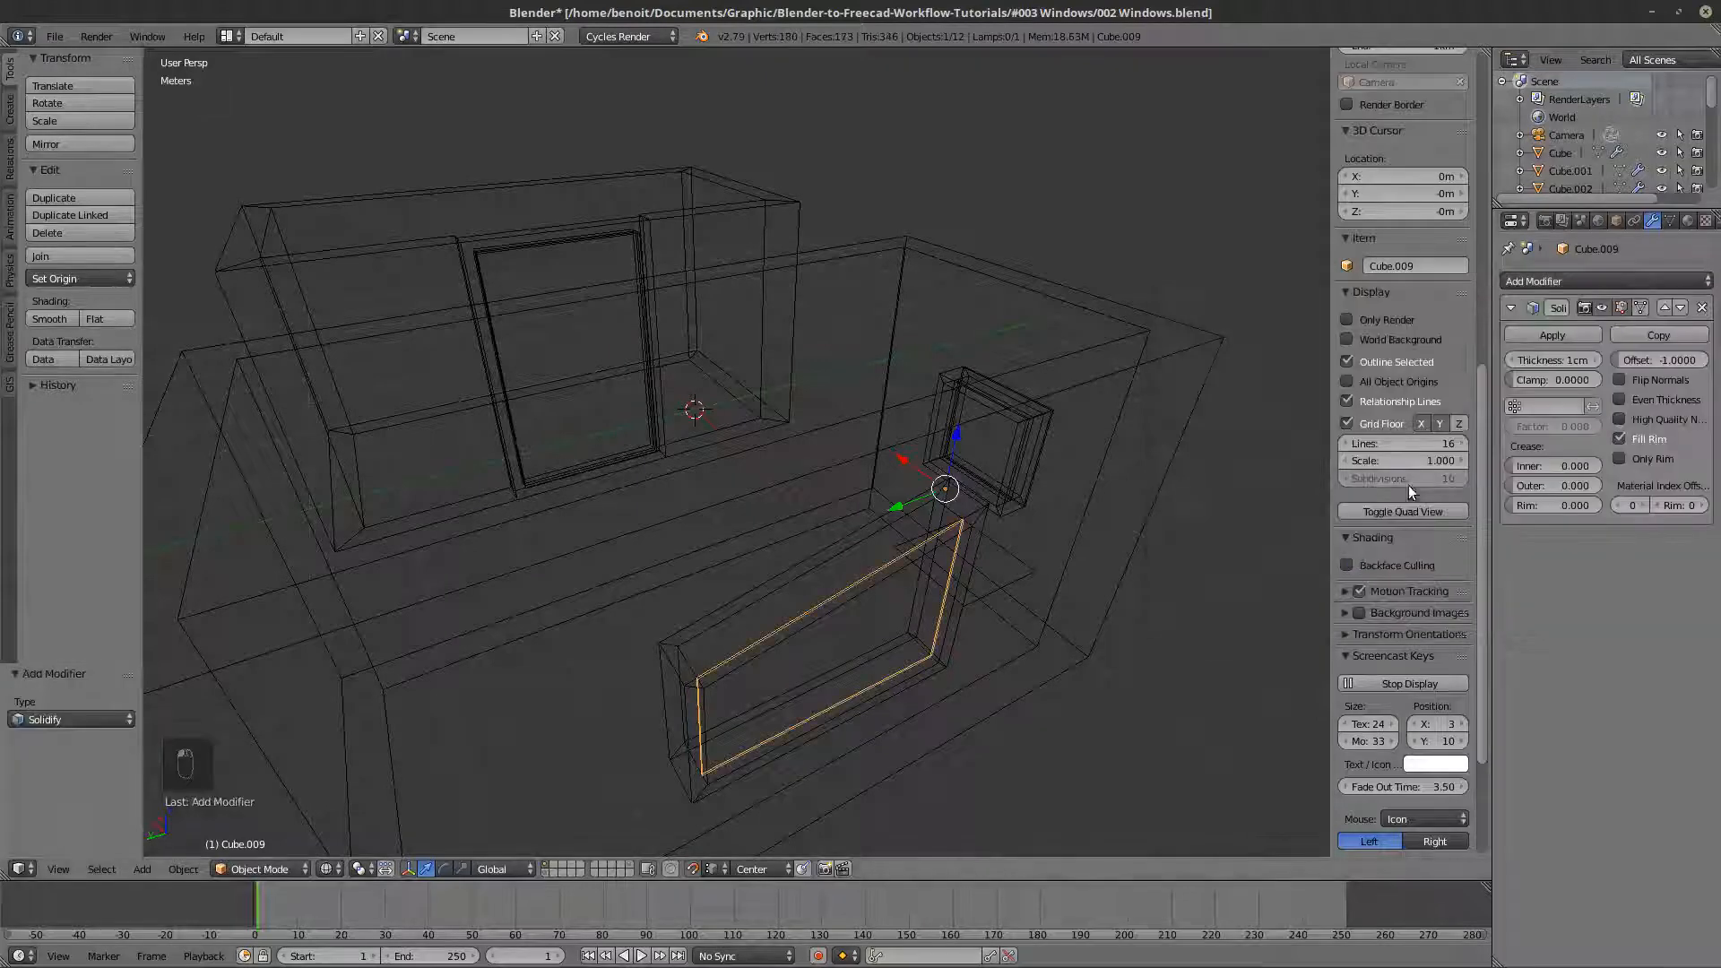
drag(1578, 359, 1614, 359)
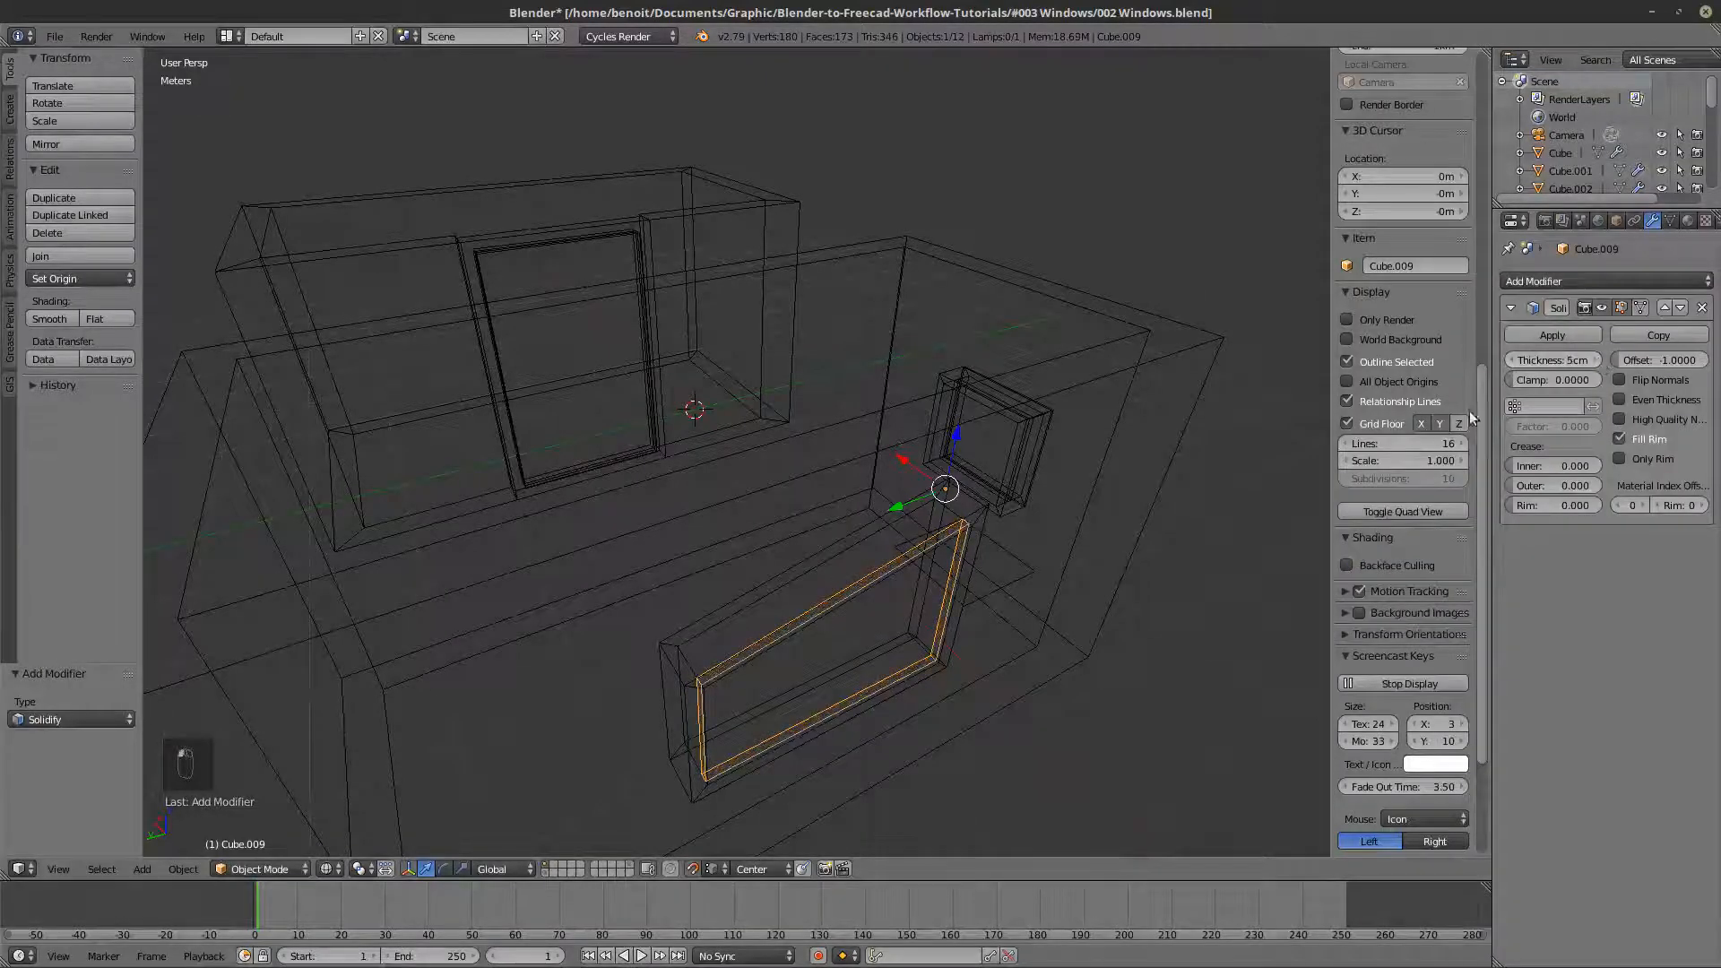
- Flip the normal of the sloped pane's face in Edit Mode
key(Tab)
key(a)
key(a)
key(a)
key(a)
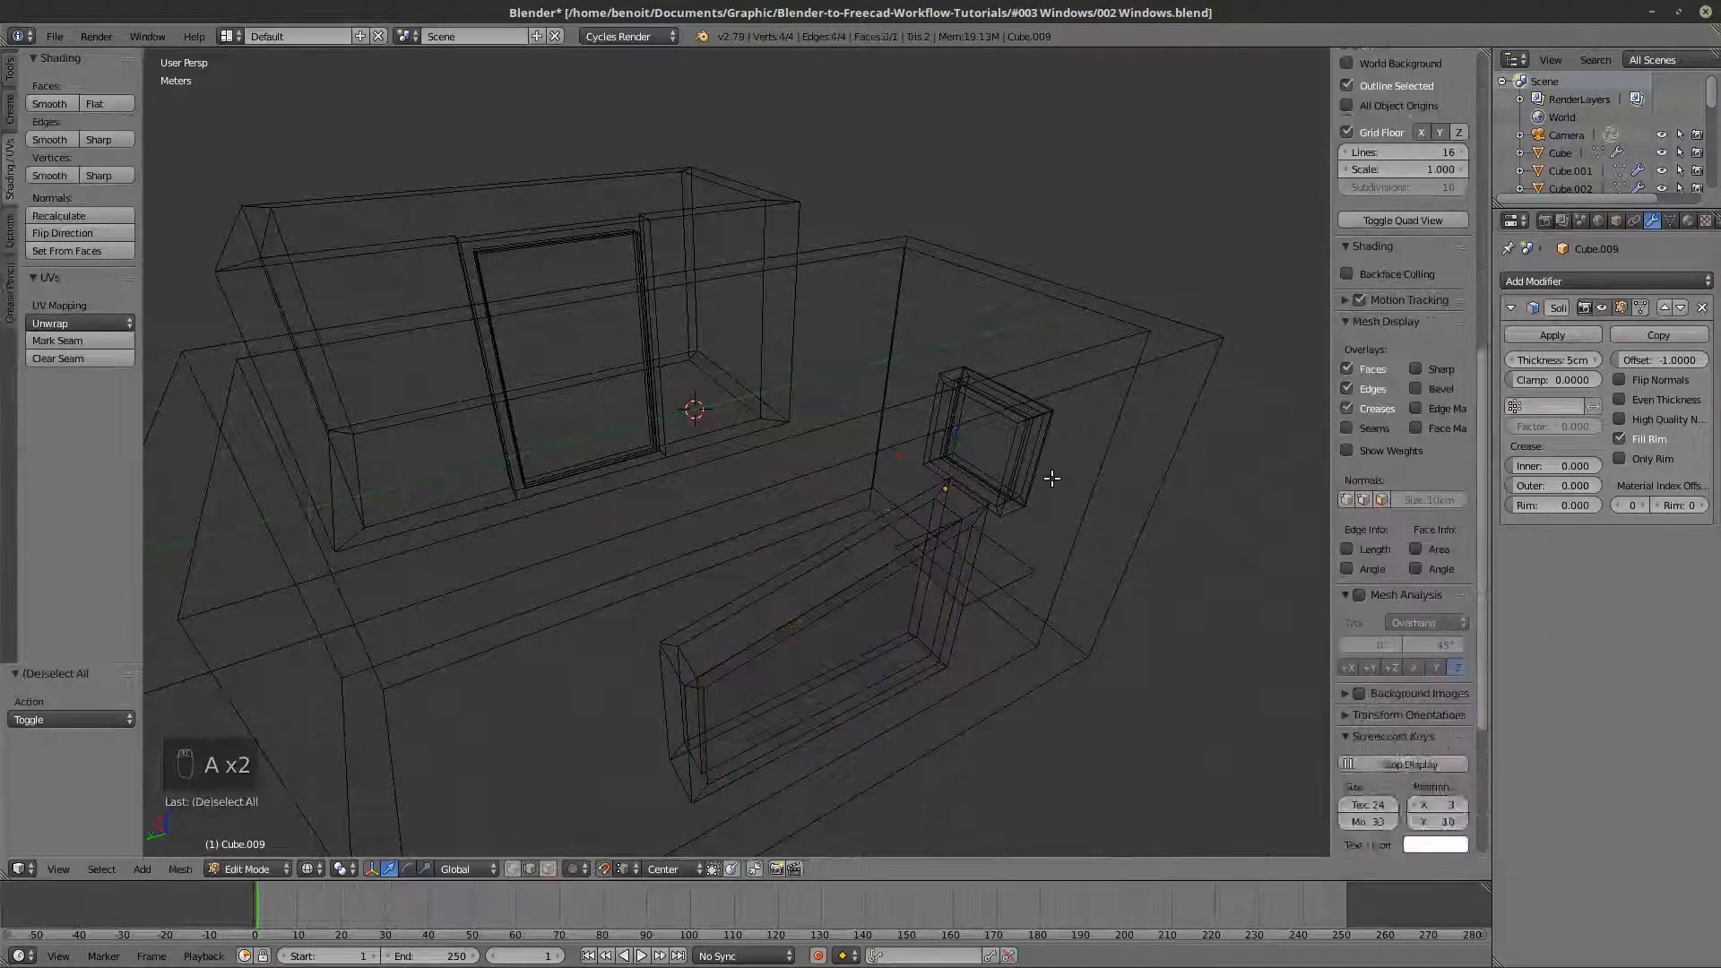
click(88, 234)
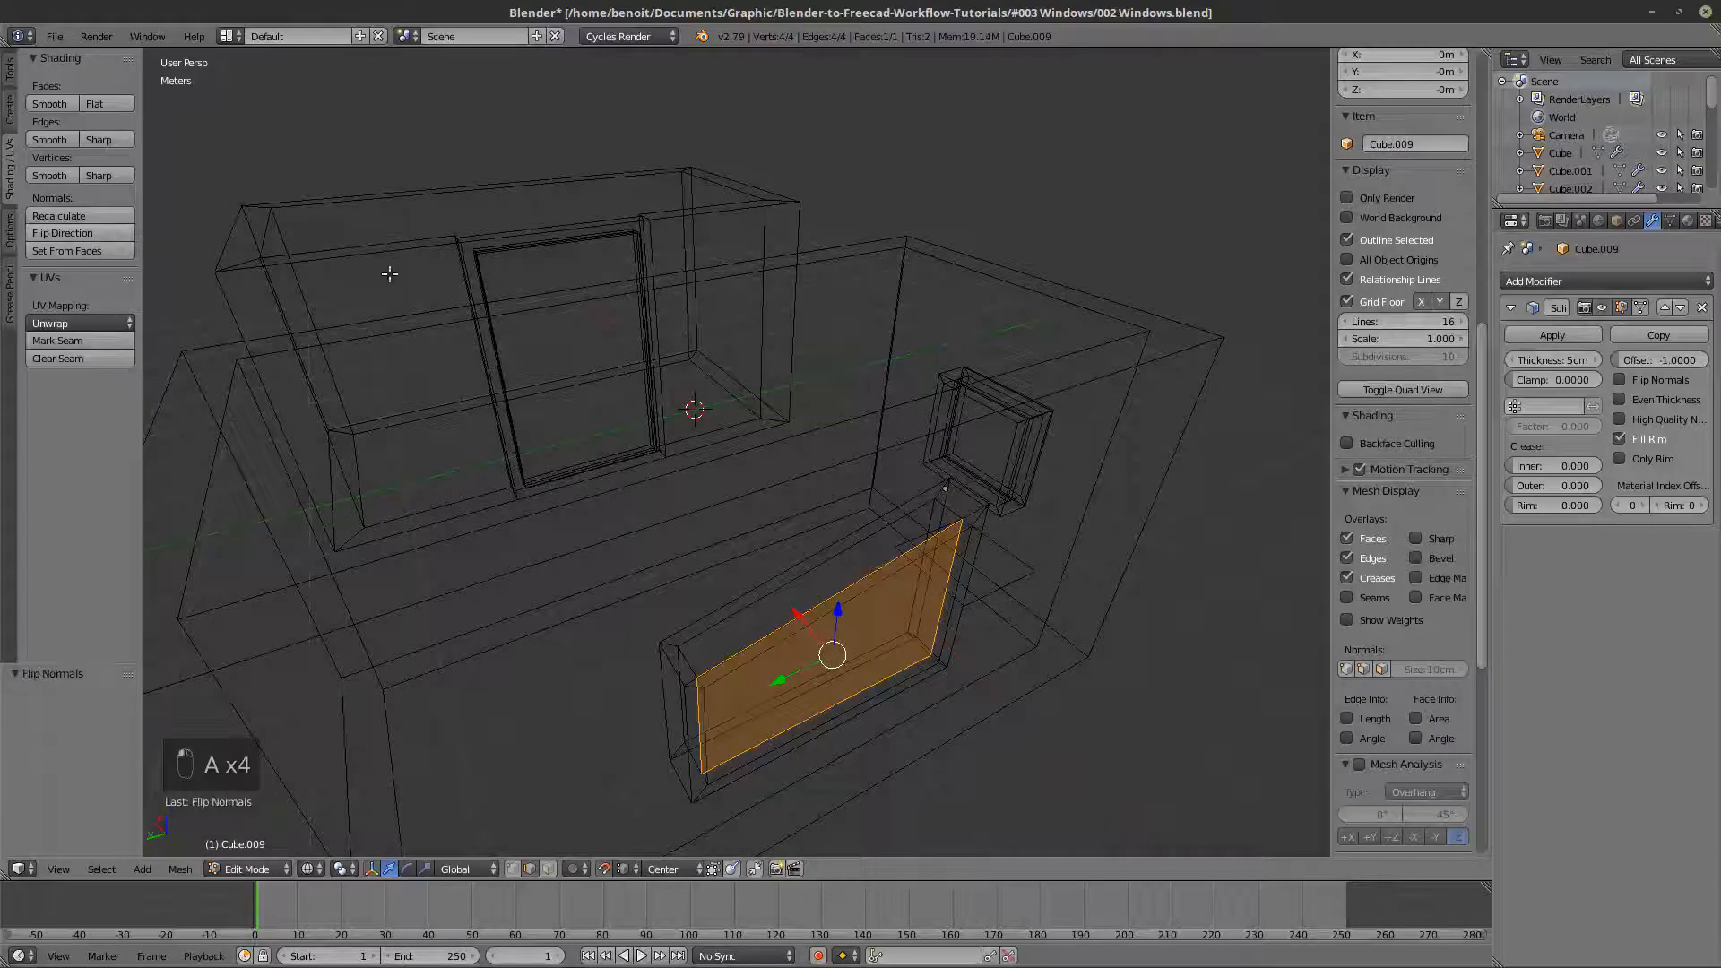
- Switch to solid shading with Matcap turned off and return to Object Mode
key(z)
mouse_move(696, 411)
middle_down()
mouse_move(726, 592)
mouse_move(672, 636)
middle_up()
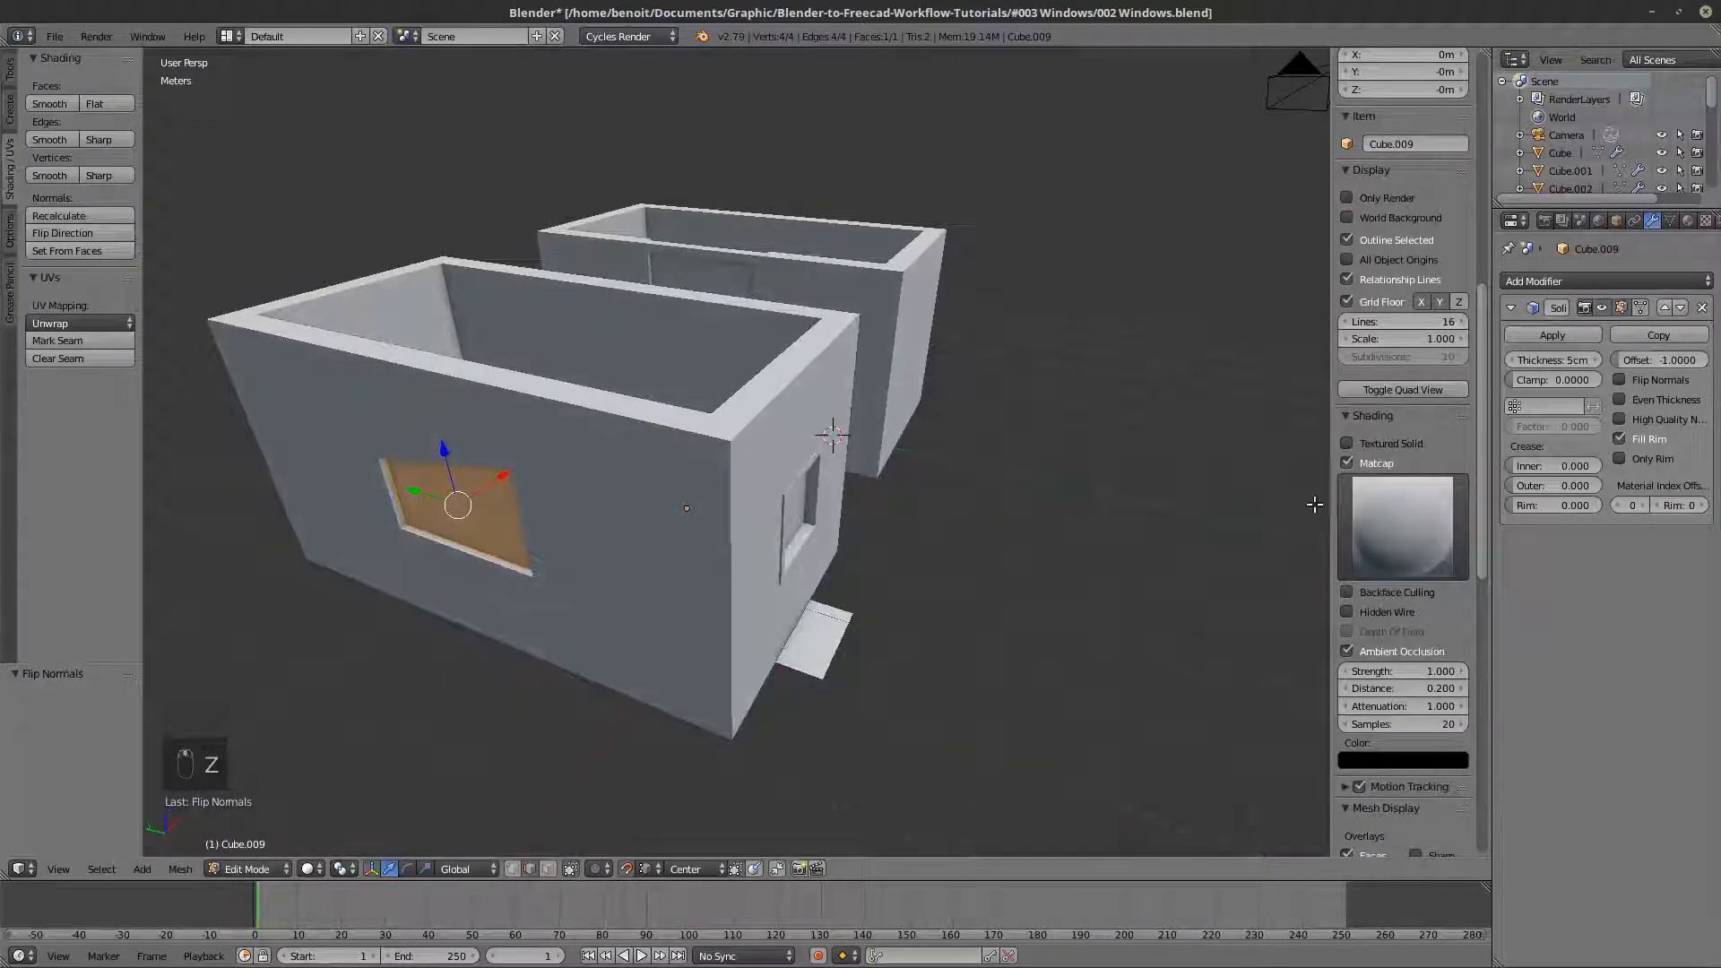
click(1346, 463)
mouse_move(888, 430)
middle_down()
mouse_move(907, 538)
mouse_move(834, 588)
mouse_move(717, 574)
mouse_move(628, 532)
mouse_move(771, 524)
middle_up()
key(Tab)
- Select the square and sloped panes plus the tall opening's pane as active, and link the tall pane's material to the others
right_click(632, 528)
key(z)
key(z)
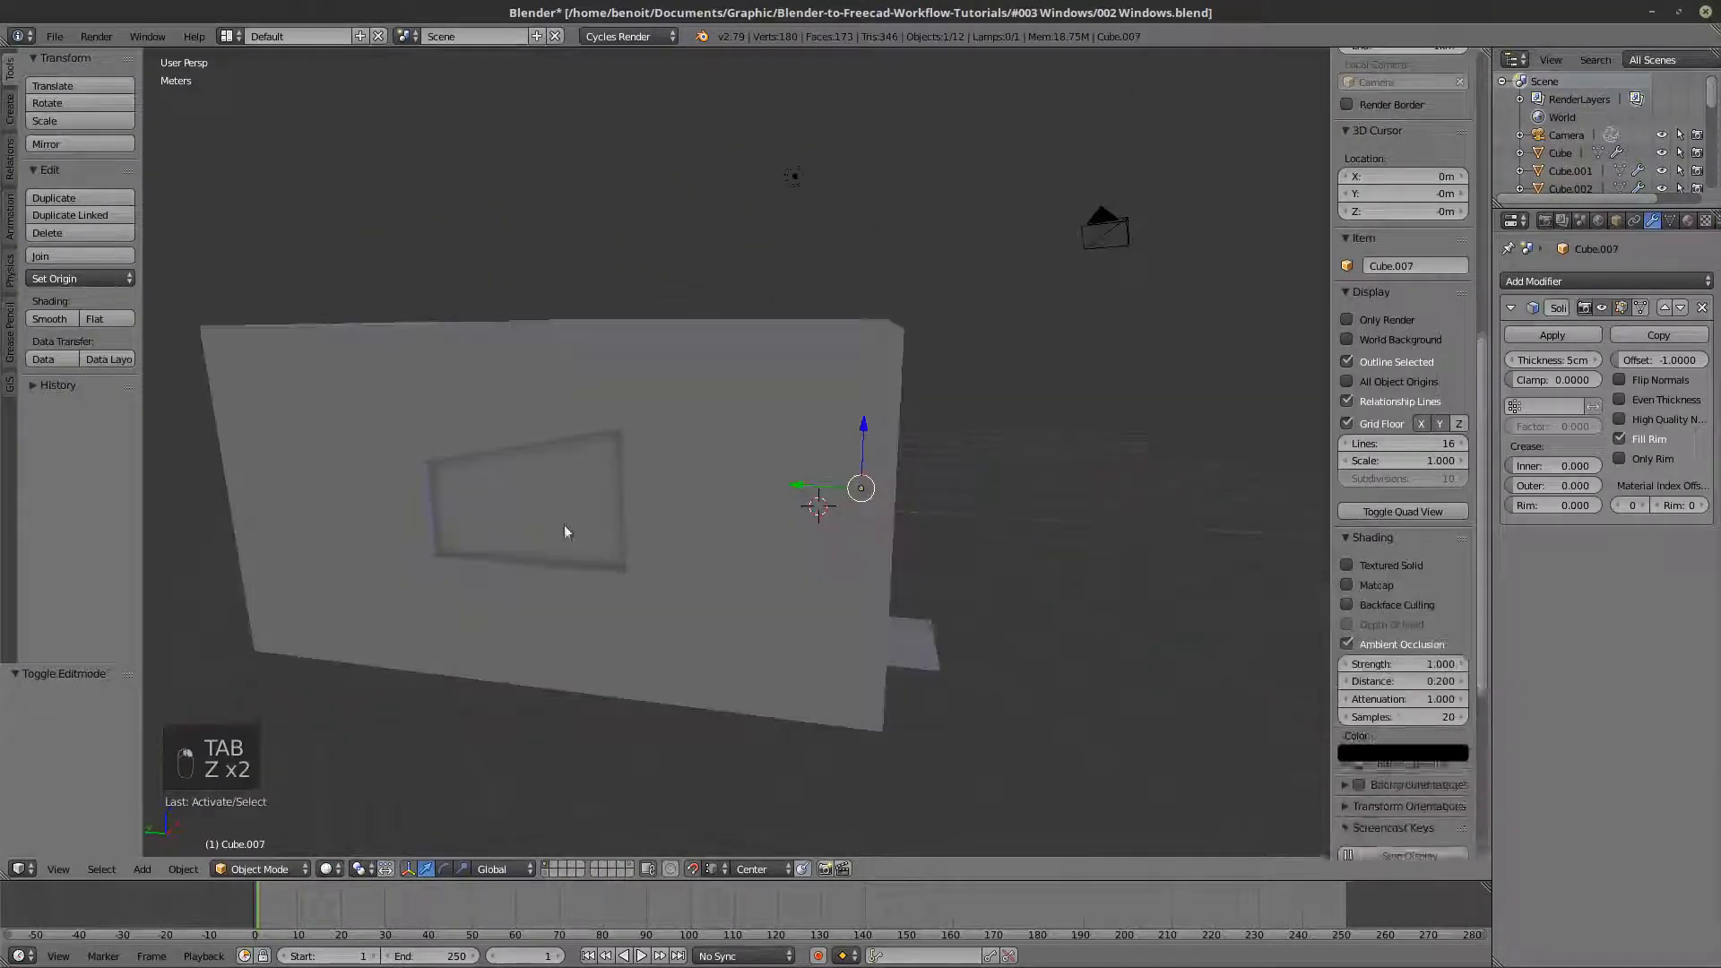
shift+right_click(534, 504)
key(z)
middle_drag(634, 499, 685, 525)
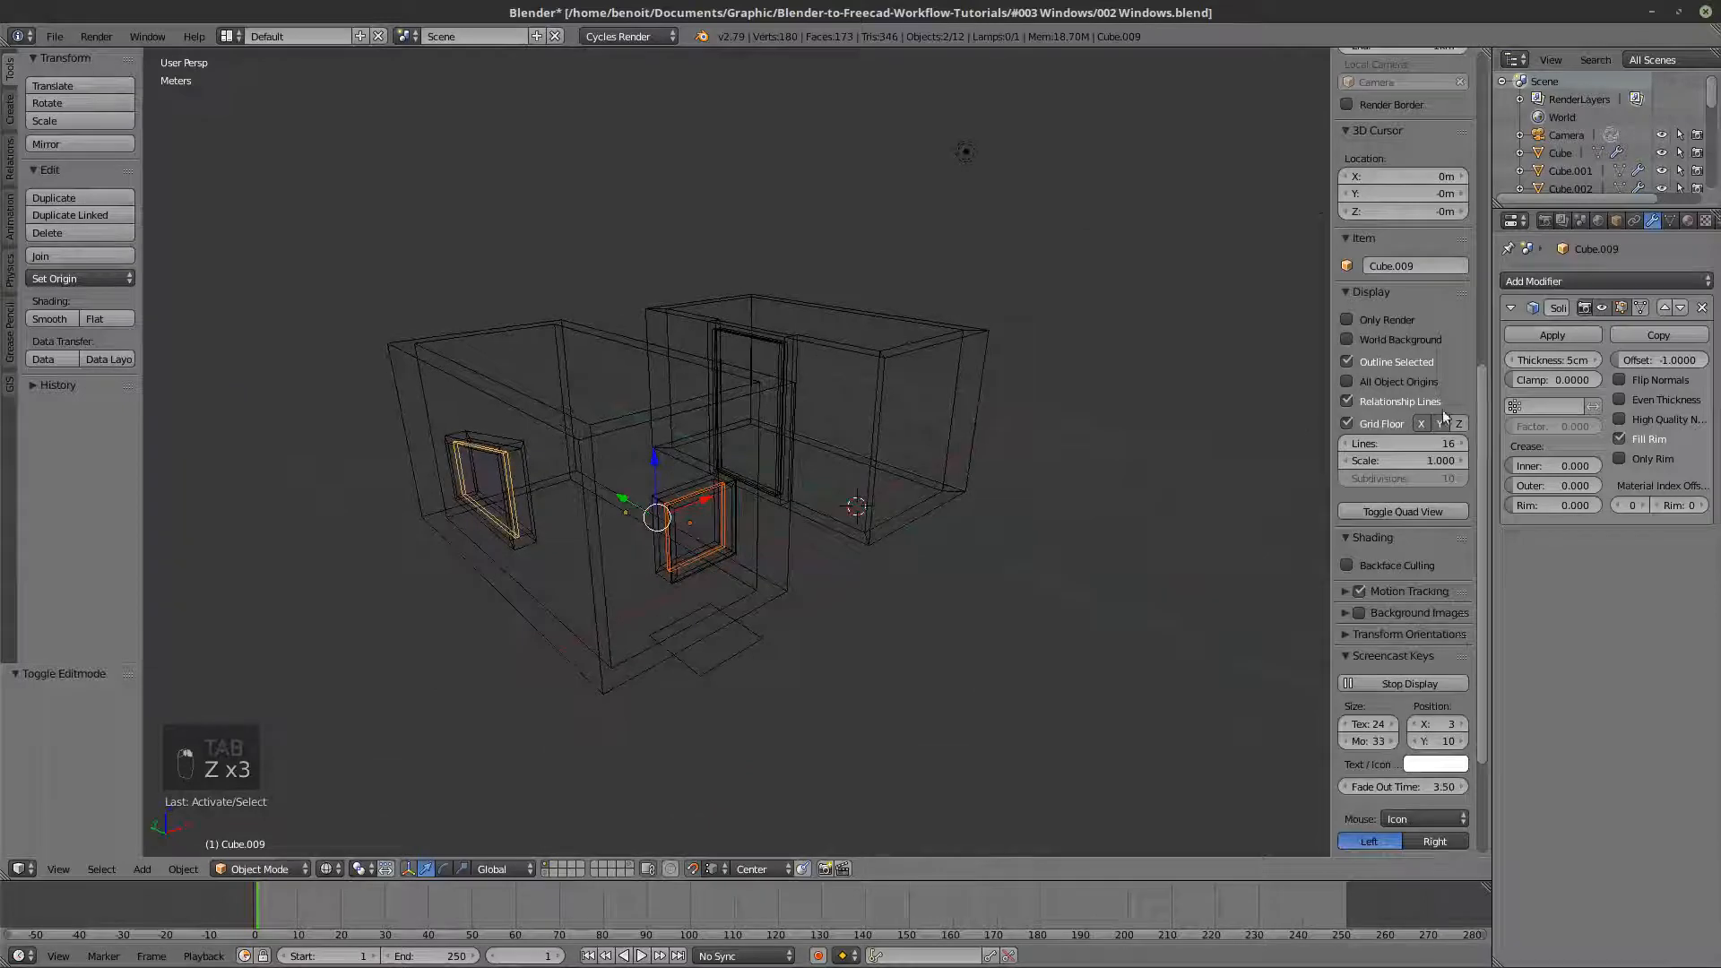
key(z)
shift+right_click(750, 352)
key(z)
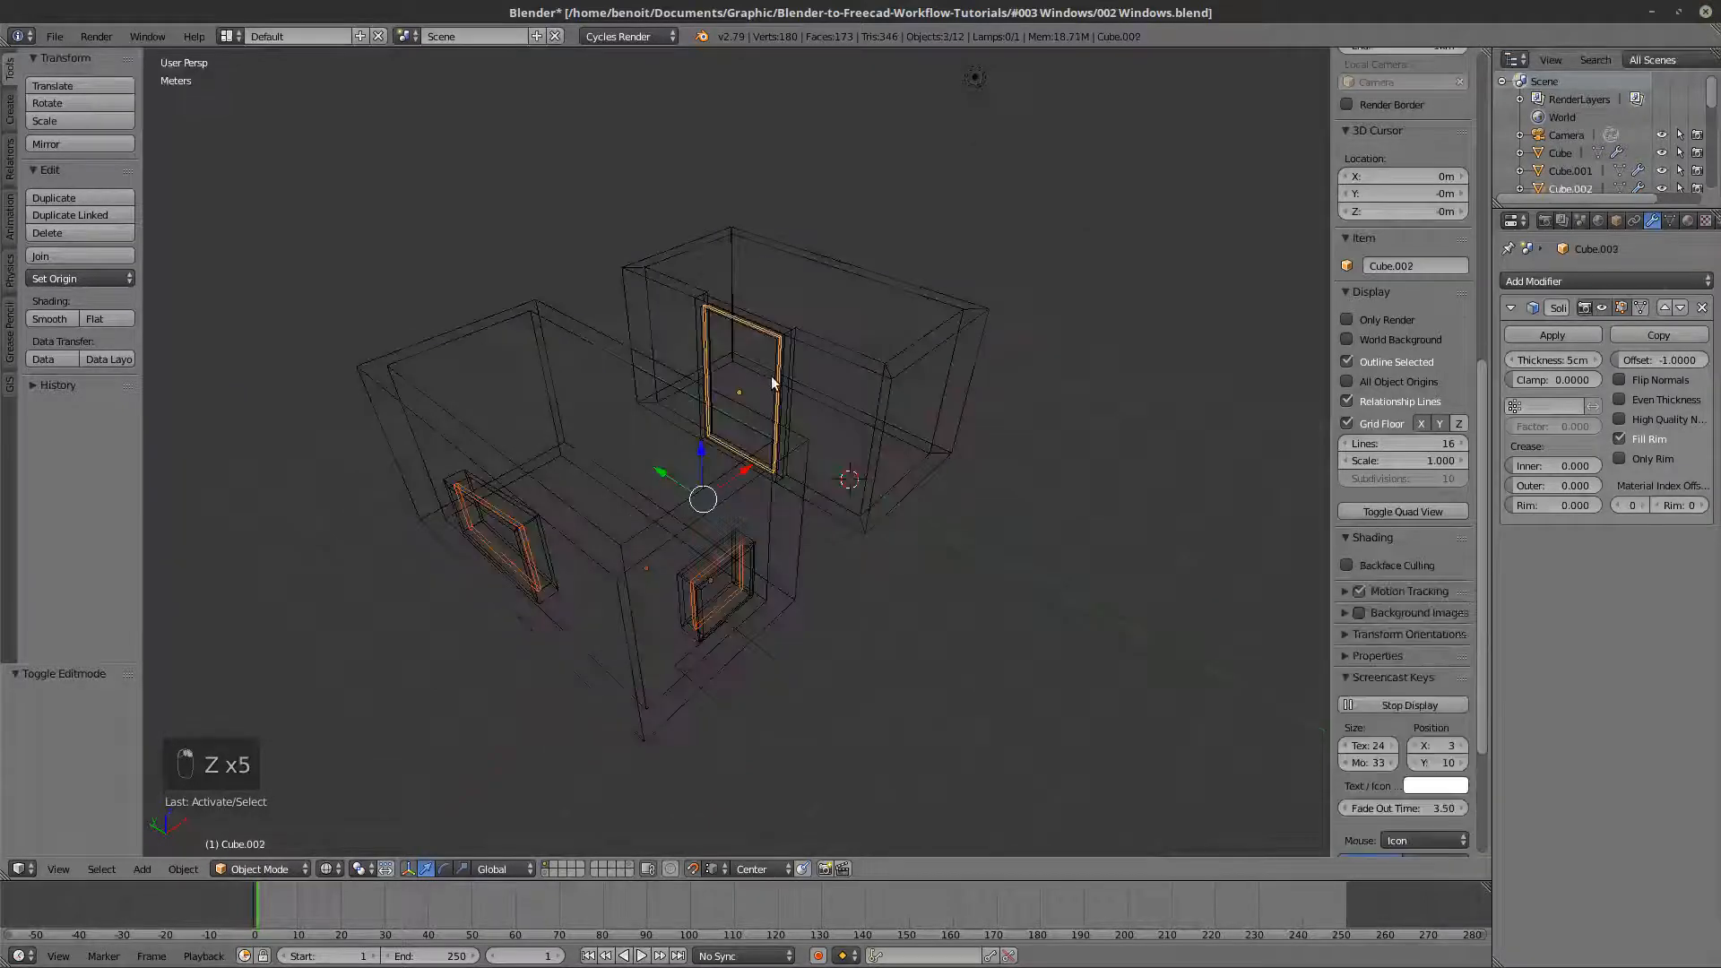
key(ctrl+l)
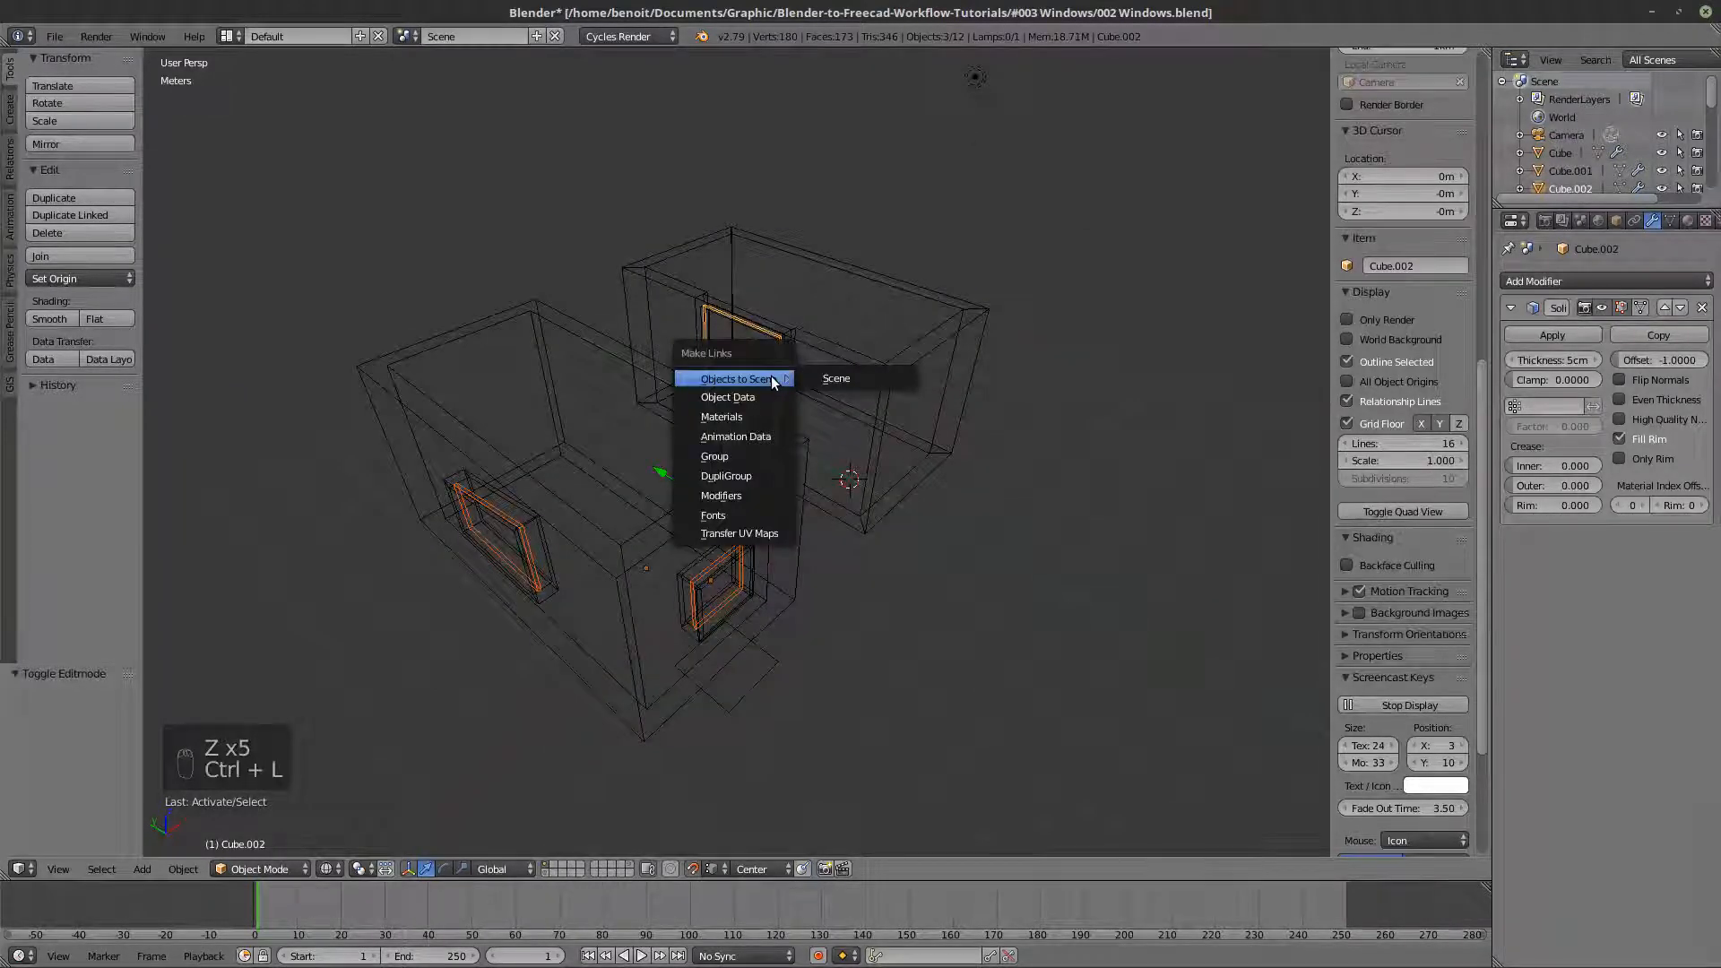
click(722, 419)
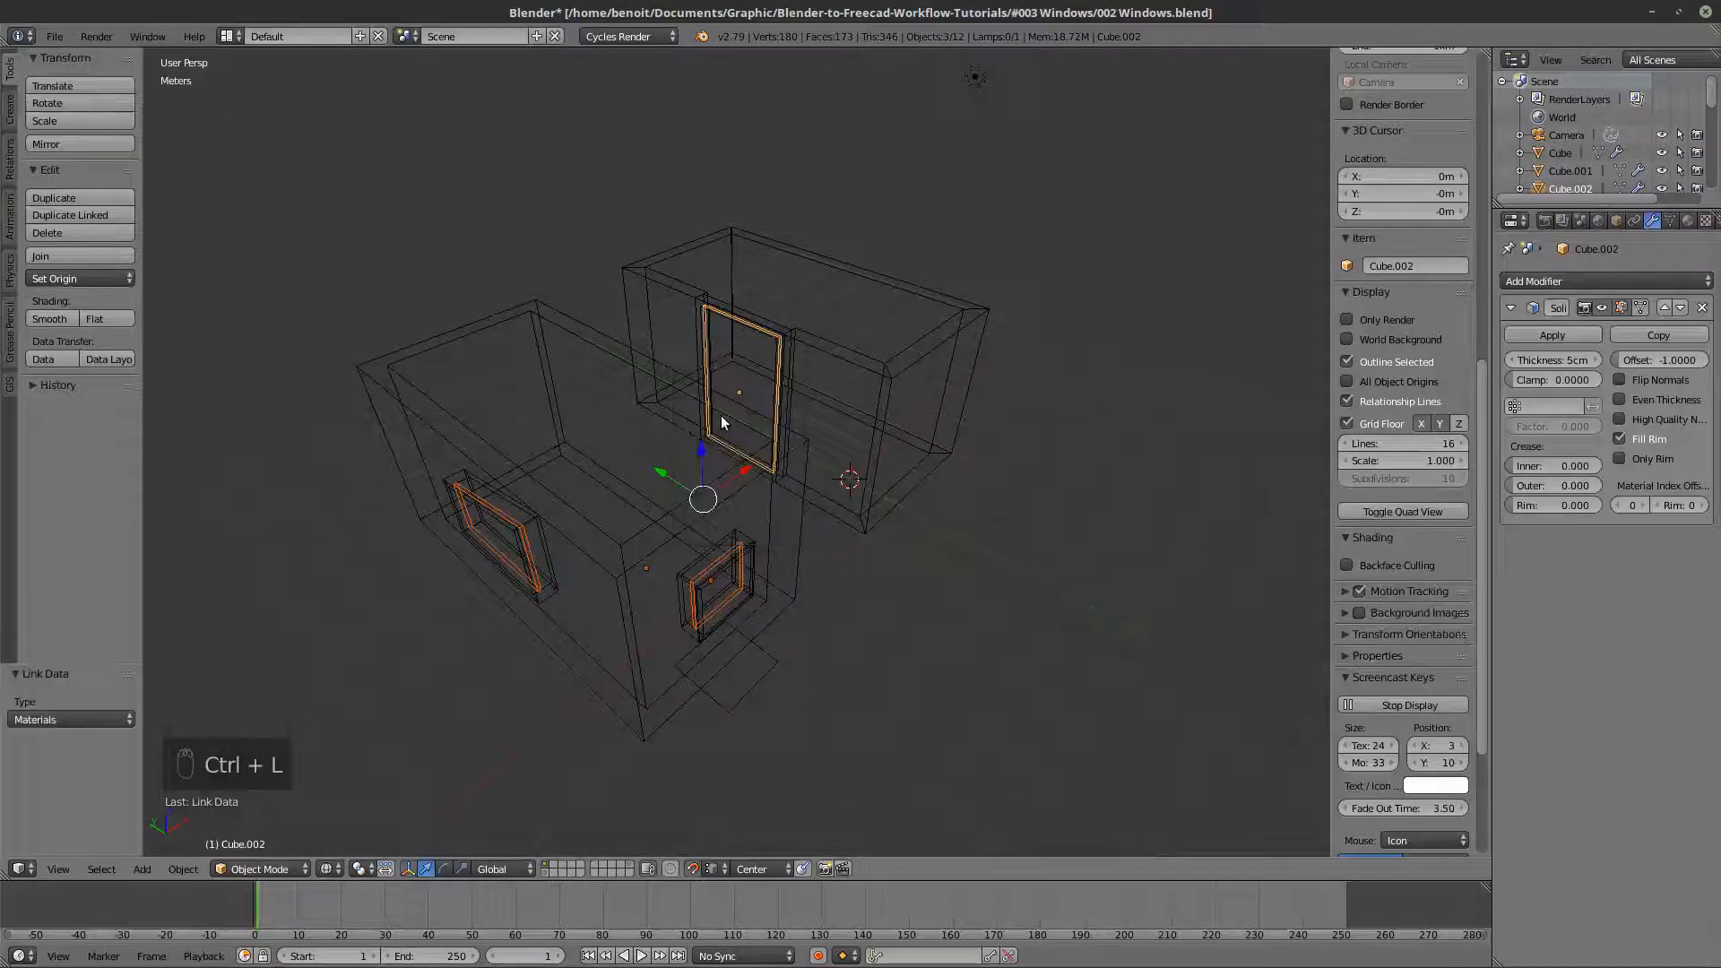
key(z)
middle_drag(729, 430, 691, 432)
key(z)
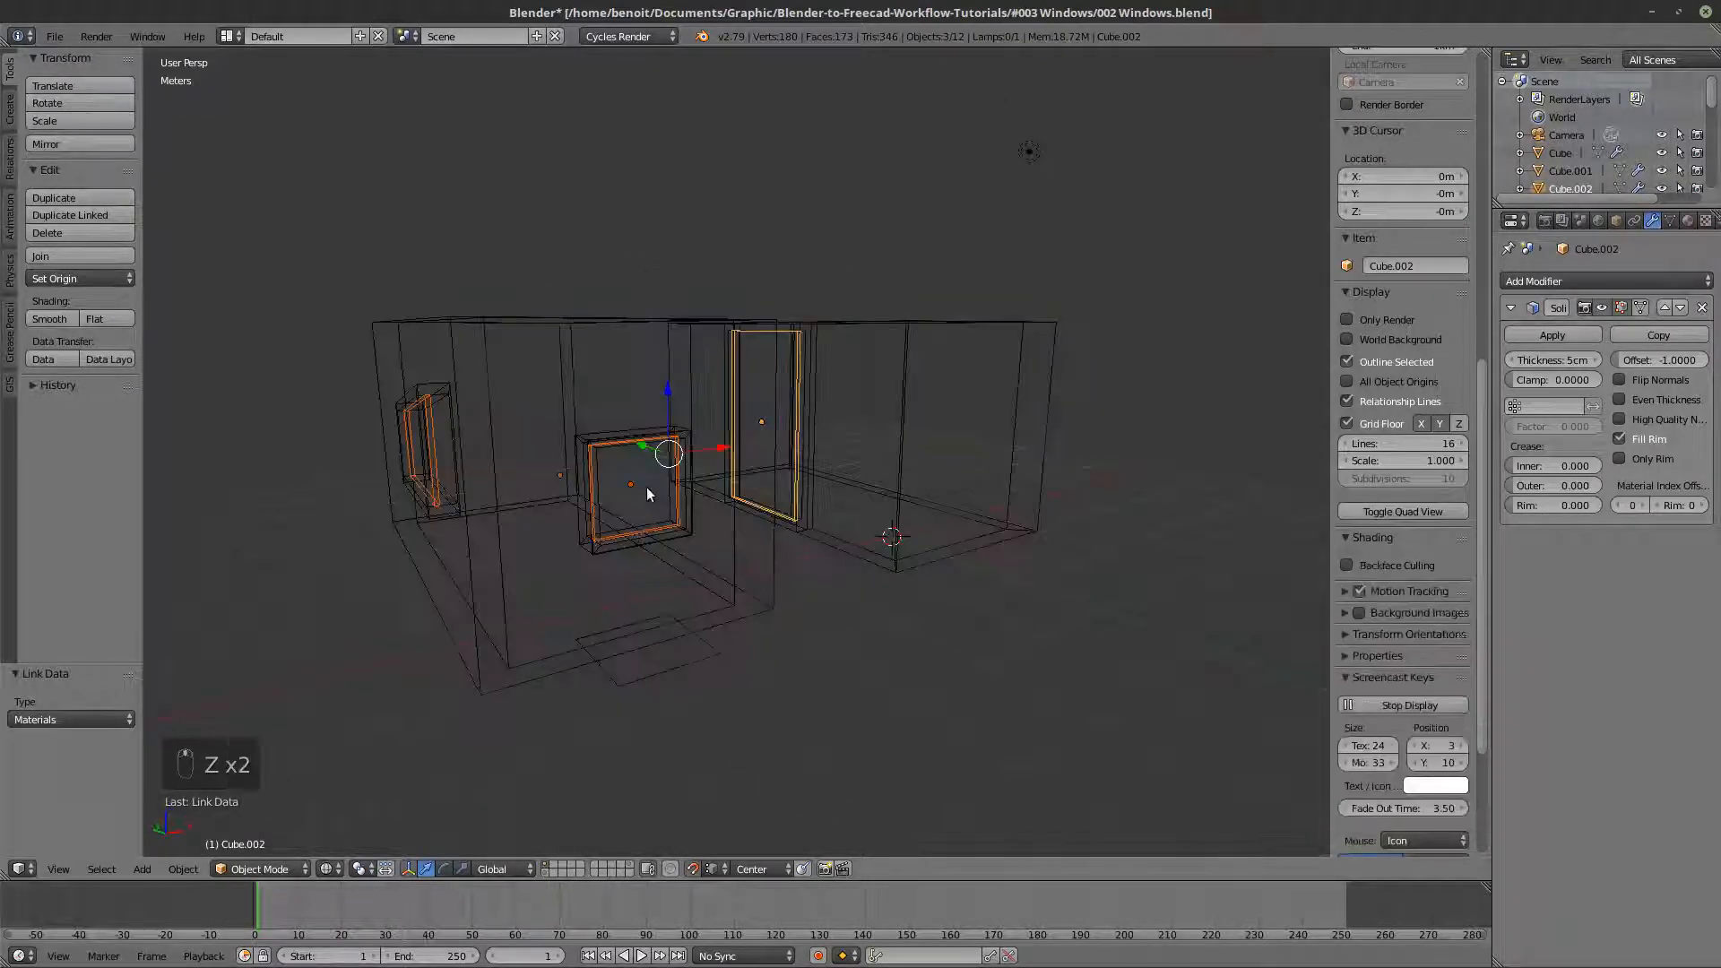
key(z)
- Enable Transparency in the object display settings of the square window's pane and the sloped window's pane
right_click(643, 488)
click(1617, 222)
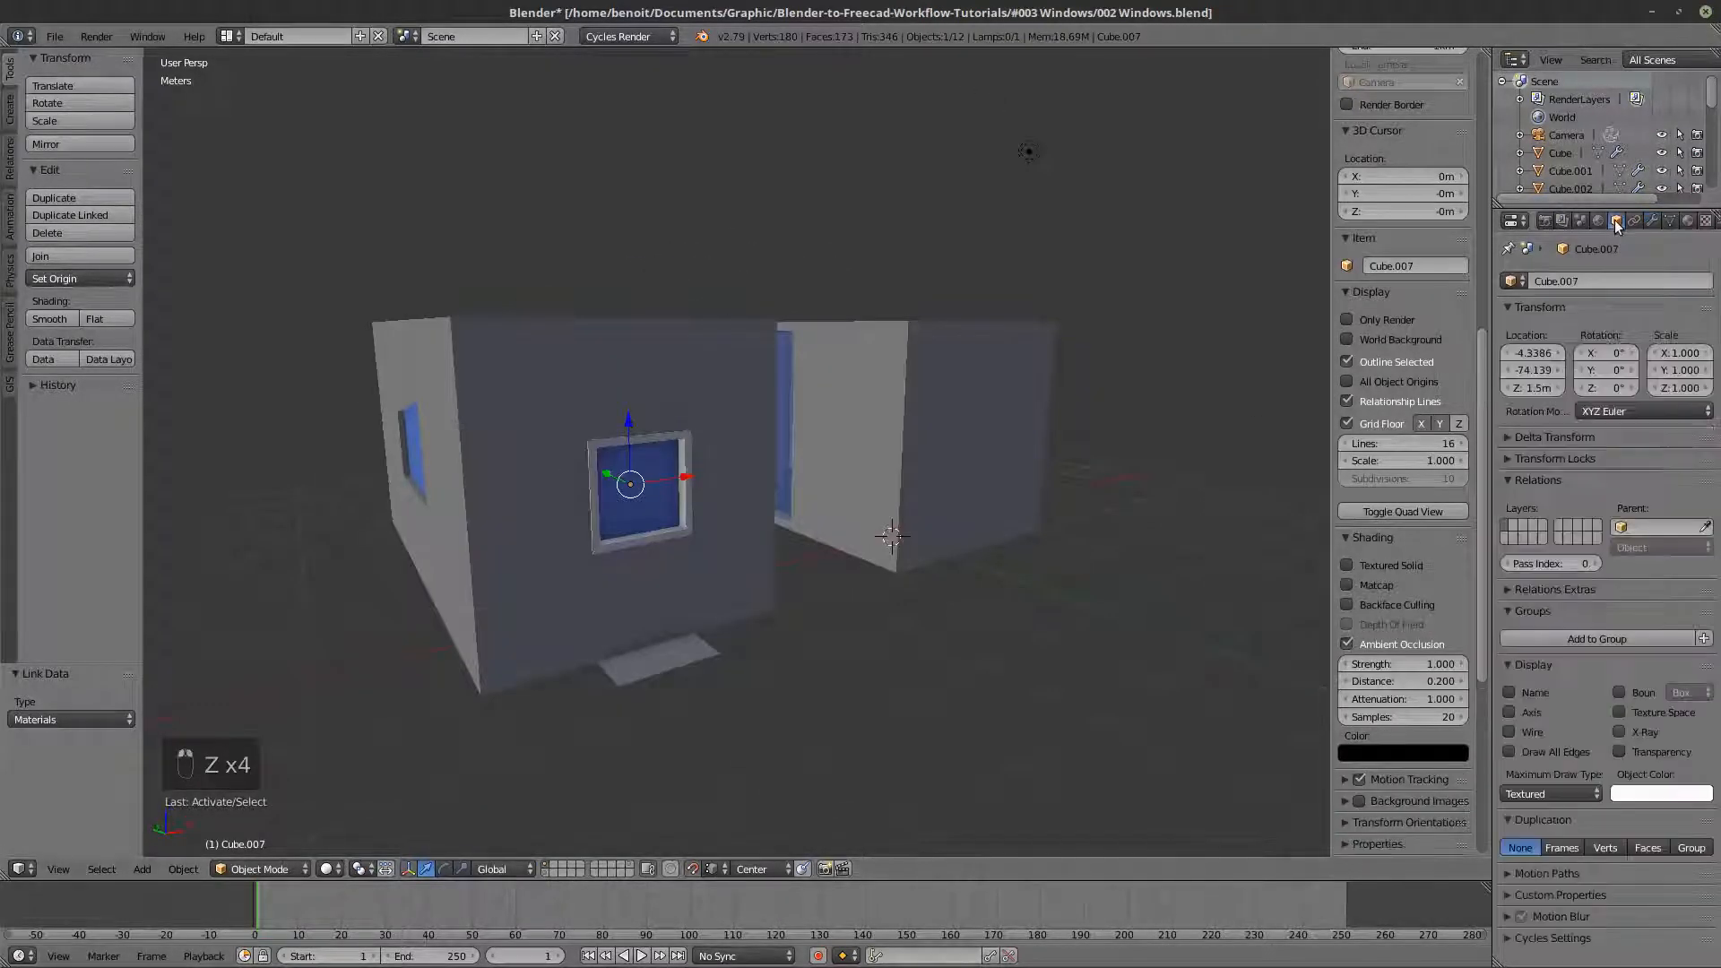
middle_drag(988, 665, 531, 531)
right_click(448, 440)
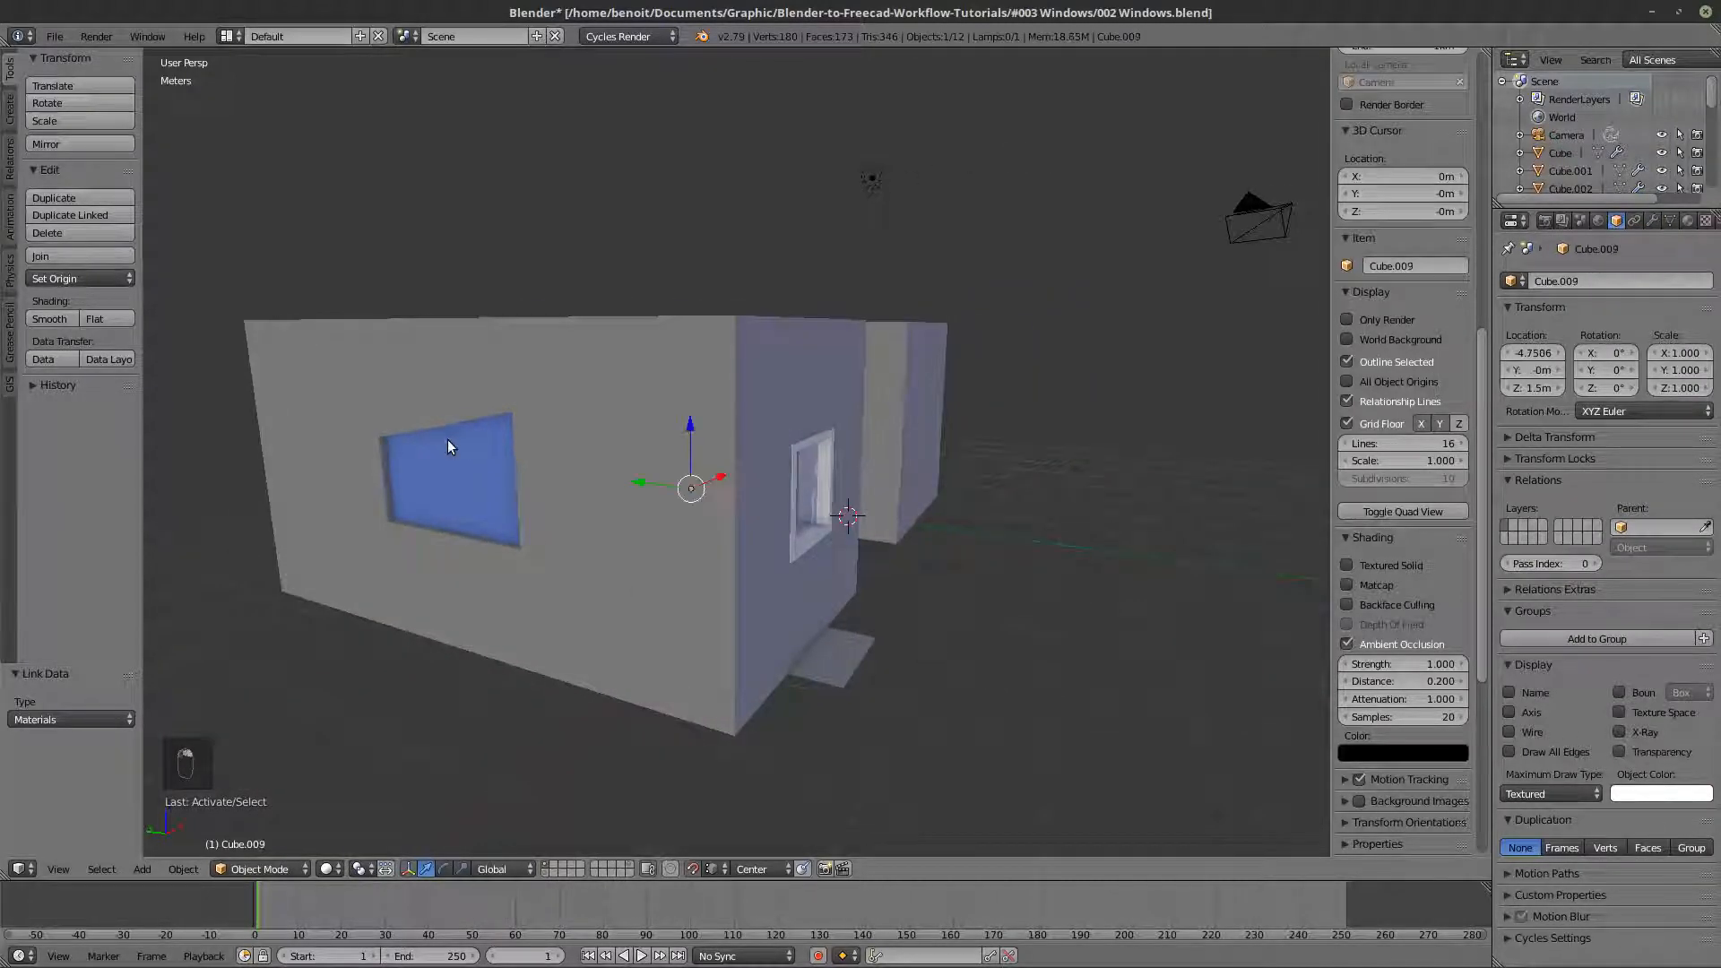
click(1620, 751)
key(z)
key(z)
key(z)
middle_drag(954, 532, 858, 552)
key(z)
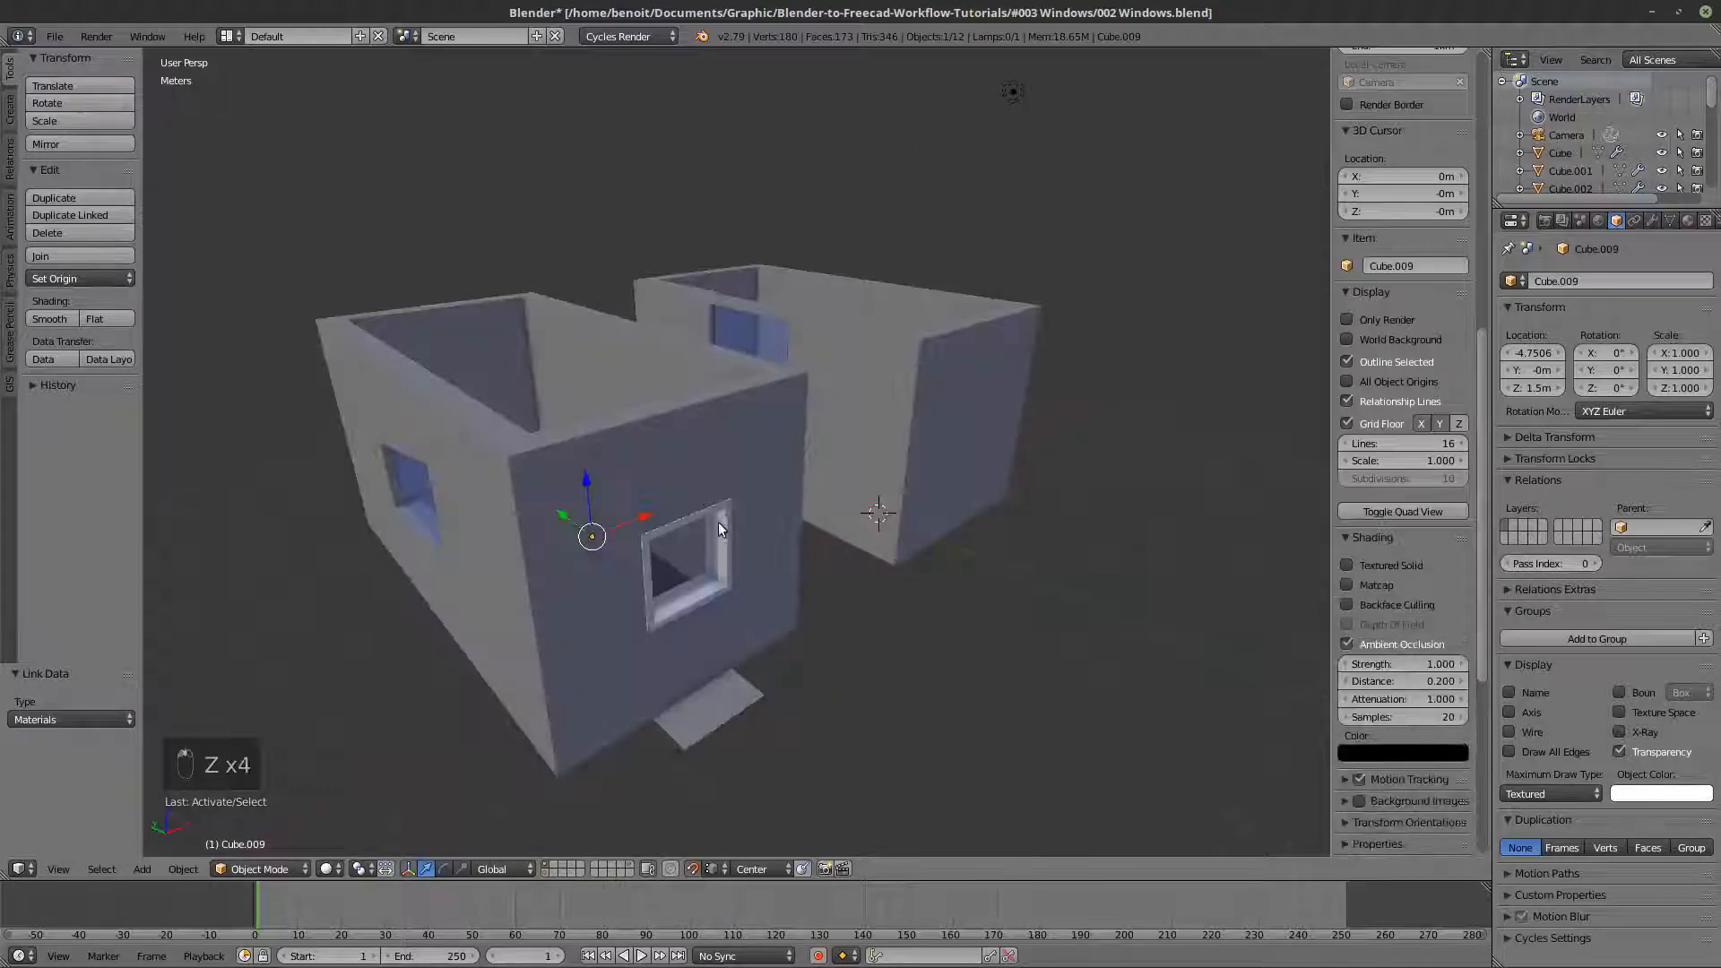
- Select the tall and sloped frames plus the square frame as active, and link the square frame's material to the others
right_click(709, 555)
key(z)
key(z)
right_click(777, 310)
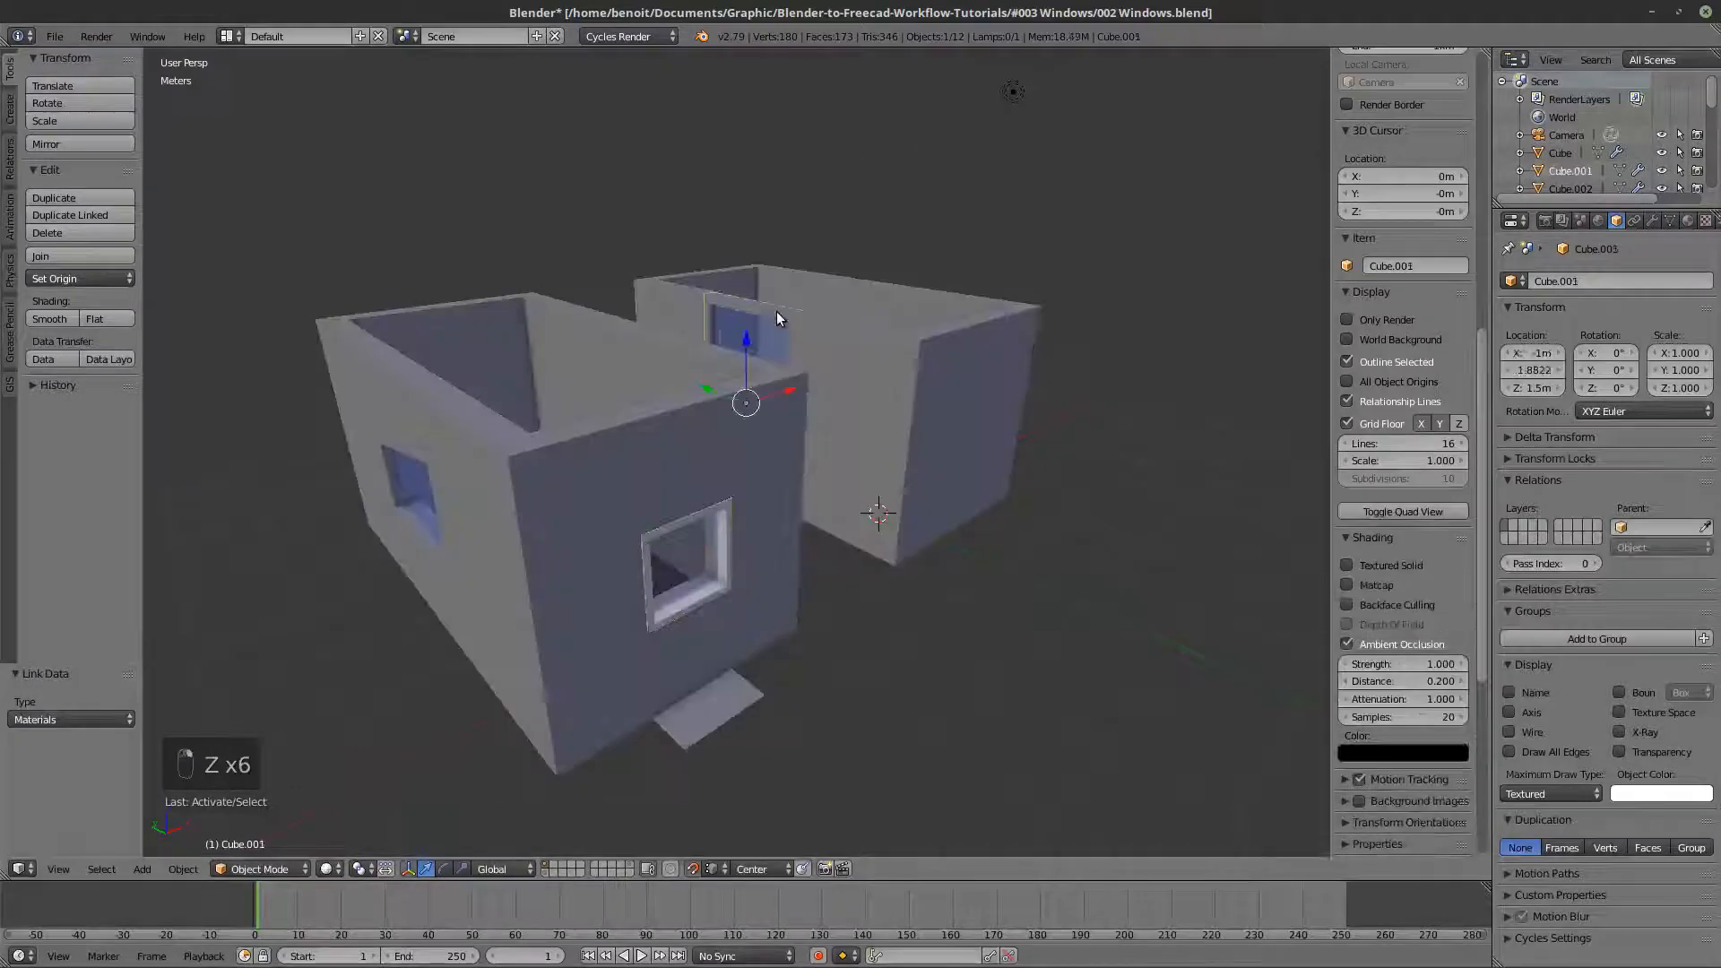
middle_drag(776, 310, 461, 514)
shift+right_click(482, 482)
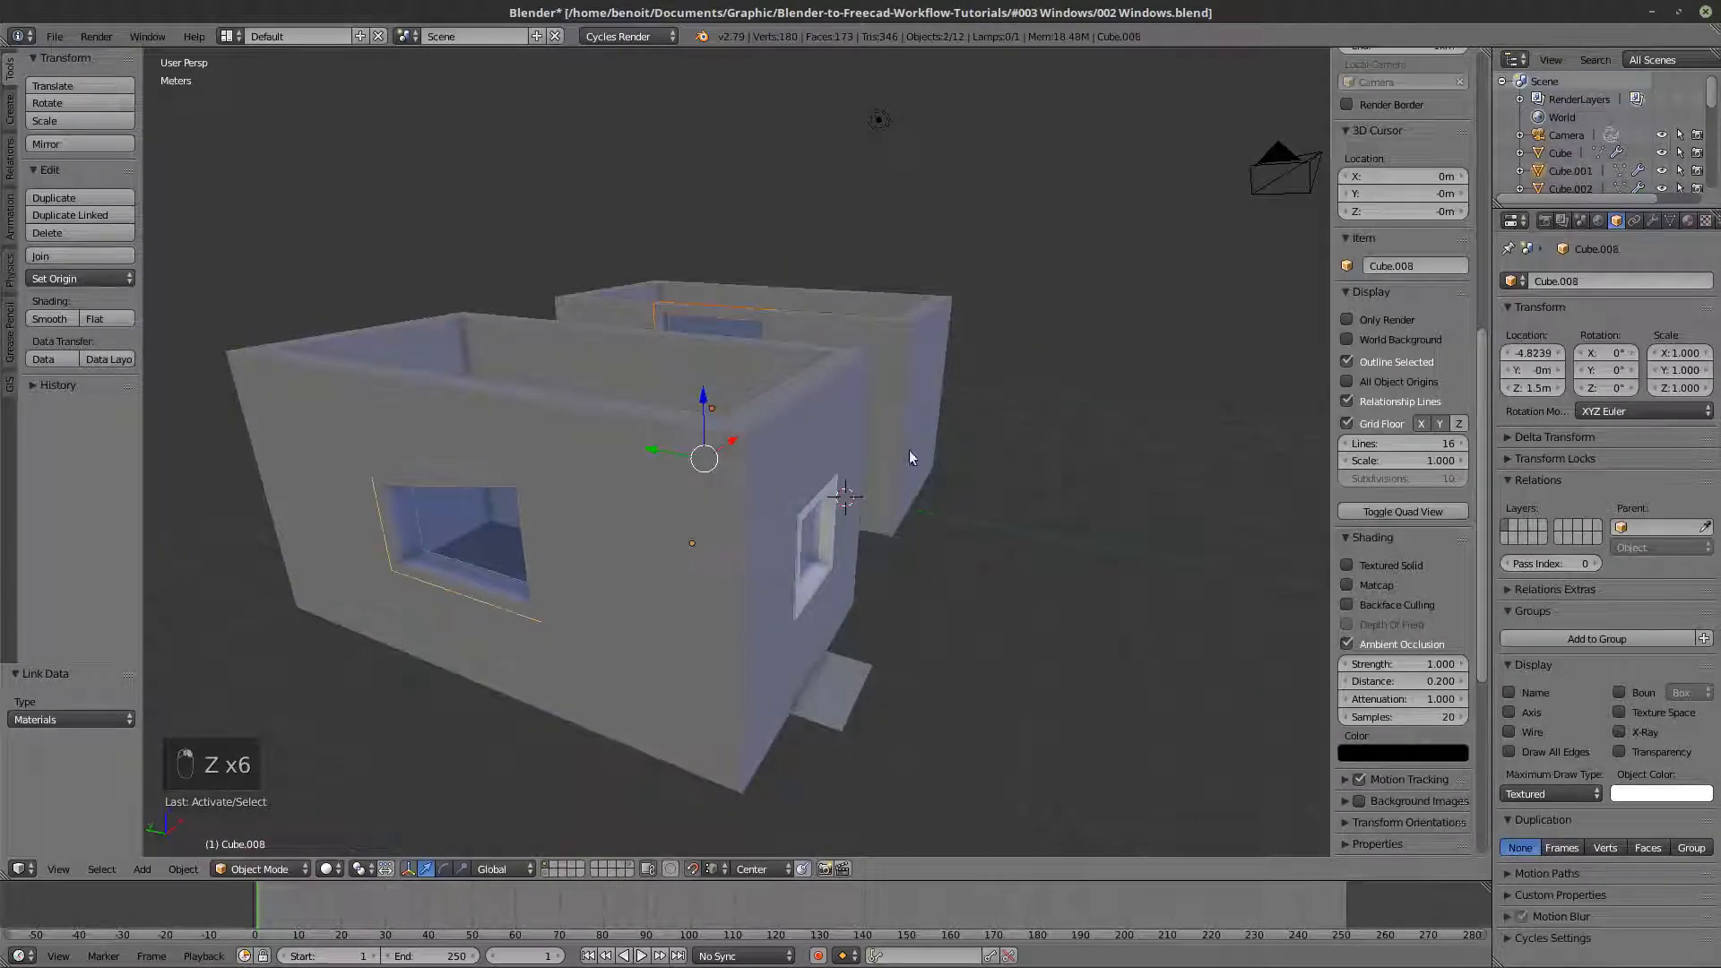
shift+right_click(805, 505)
key(z)
middle_drag(821, 498, 776, 518)
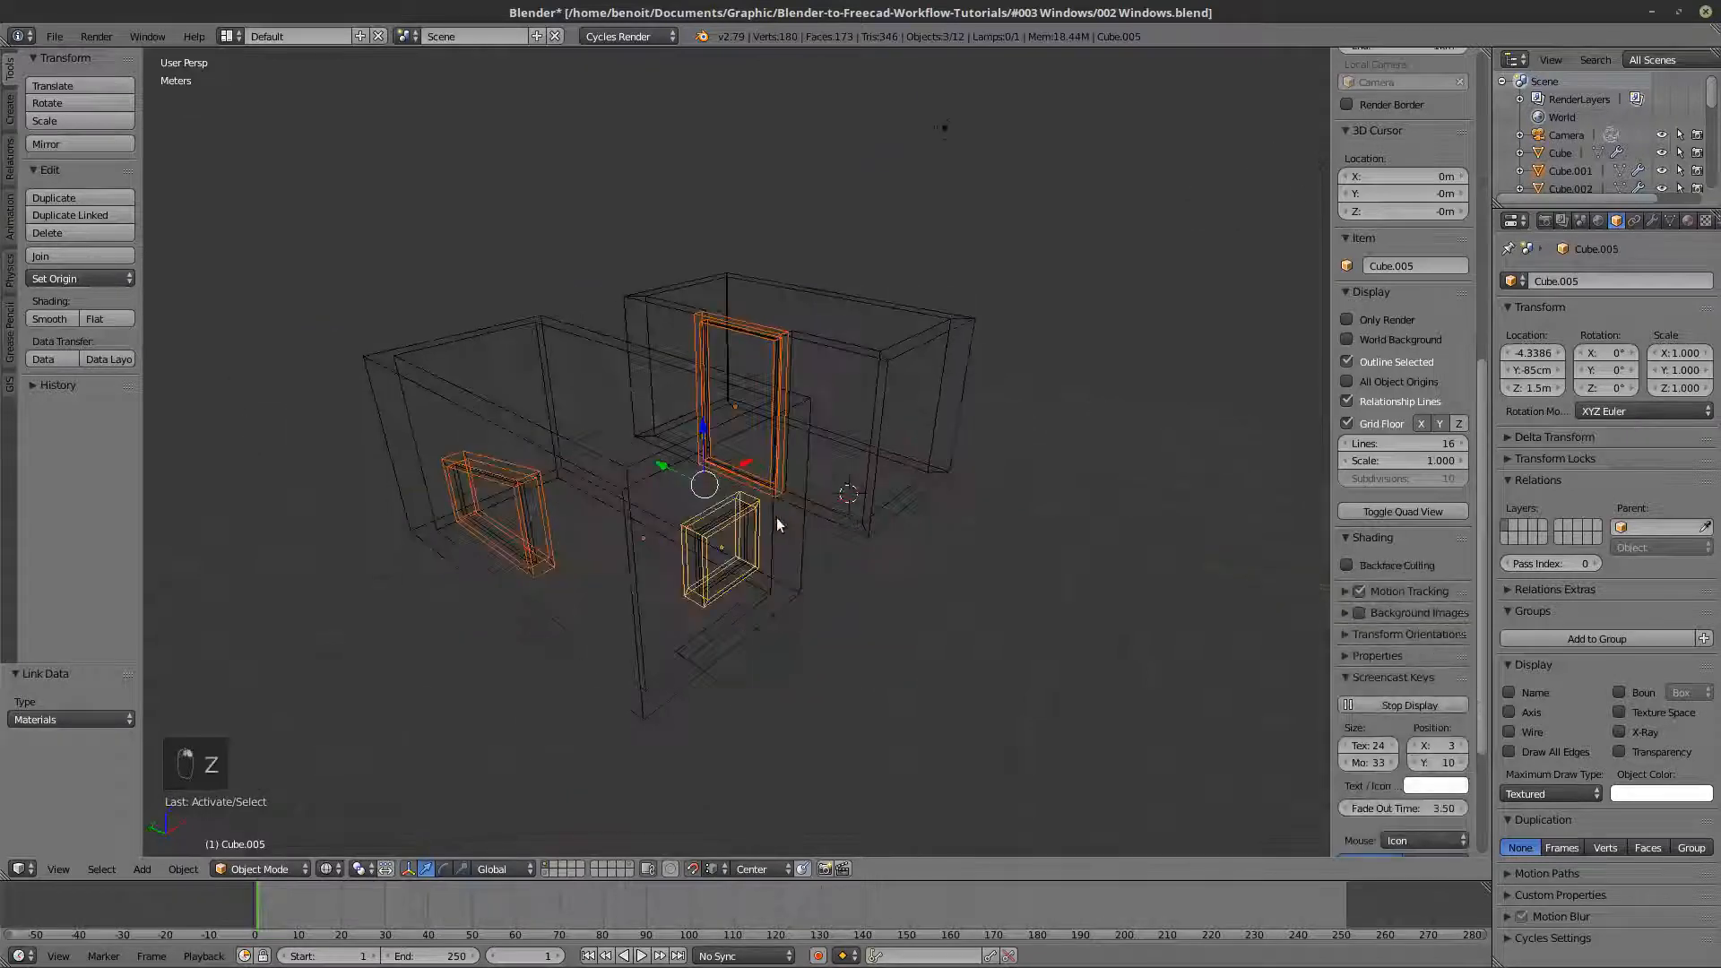
key(ctrl+l)
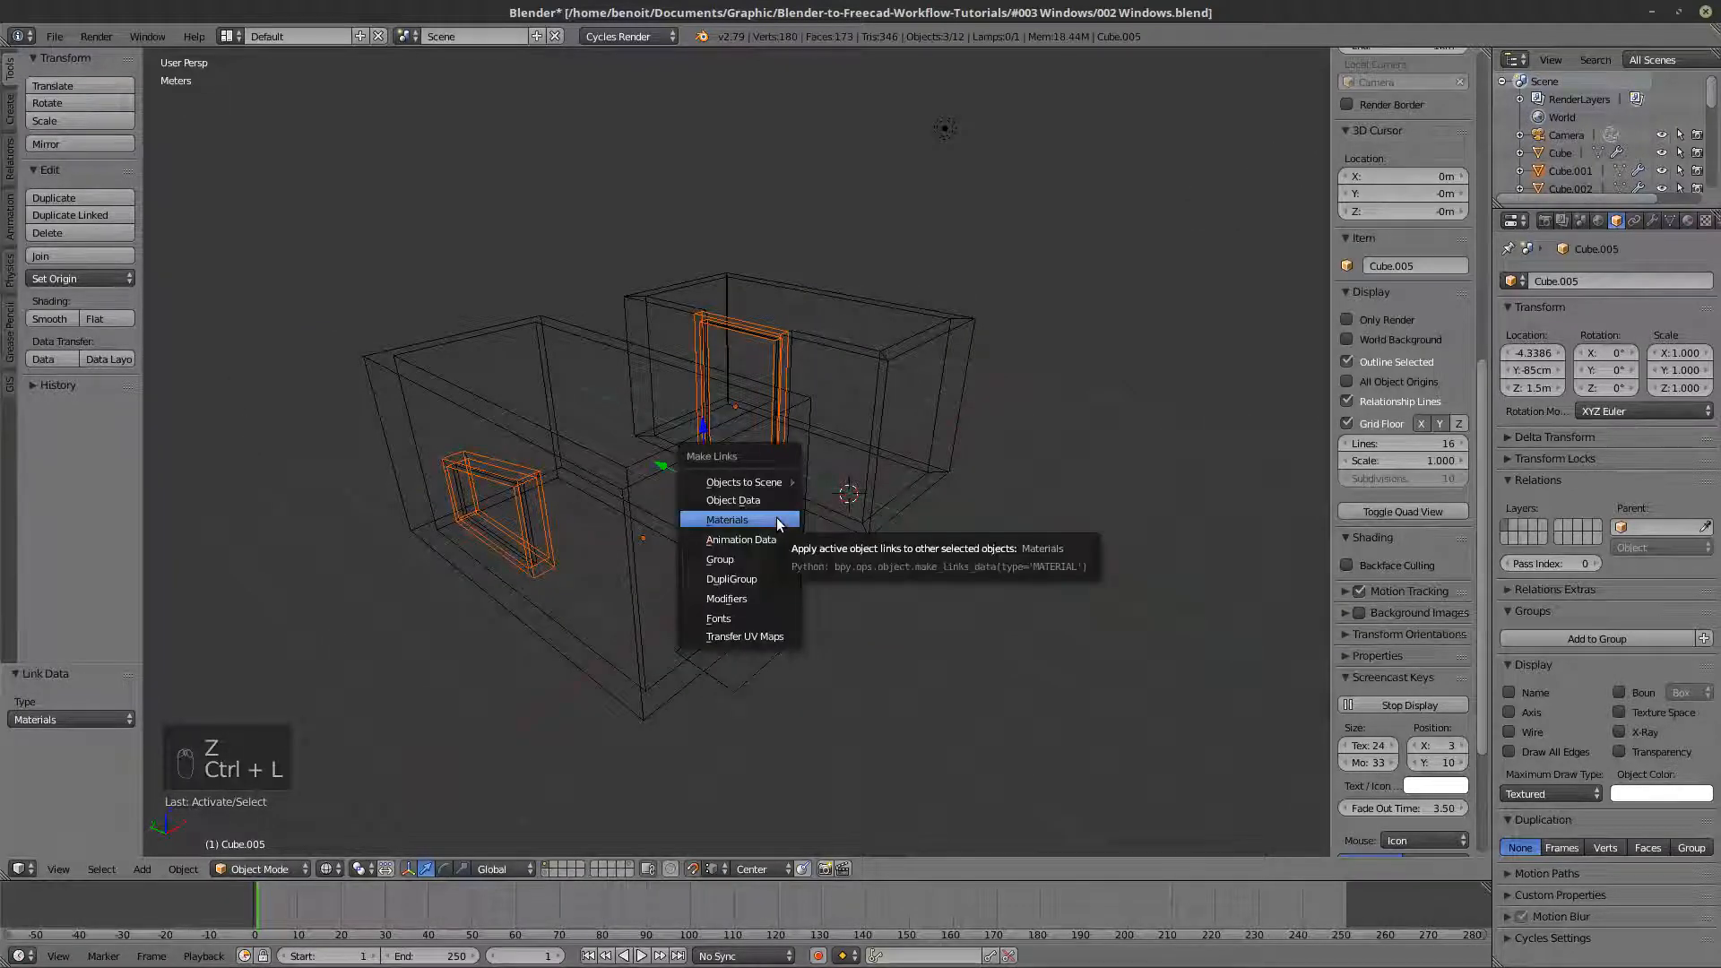
click(777, 525)
key(z)
mouse_move(798, 532)
middle_down()
mouse_move(740, 523)
mouse_move(819, 504)
mouse_move(750, 574)
mouse_move(838, 606)
mouse_move(983, 595)
mouse_move(998, 565)
mouse_move(735, 588)
mouse_move(761, 562)
mouse_move(869, 572)
mouse_move(818, 557)
mouse_move(681, 584)
middle_up()
- Delete the leftover flat plane beside the wall with the square window
key(a)
right_click(804, 577)
key(z)
key(z)
key(x)
click(773, 673)
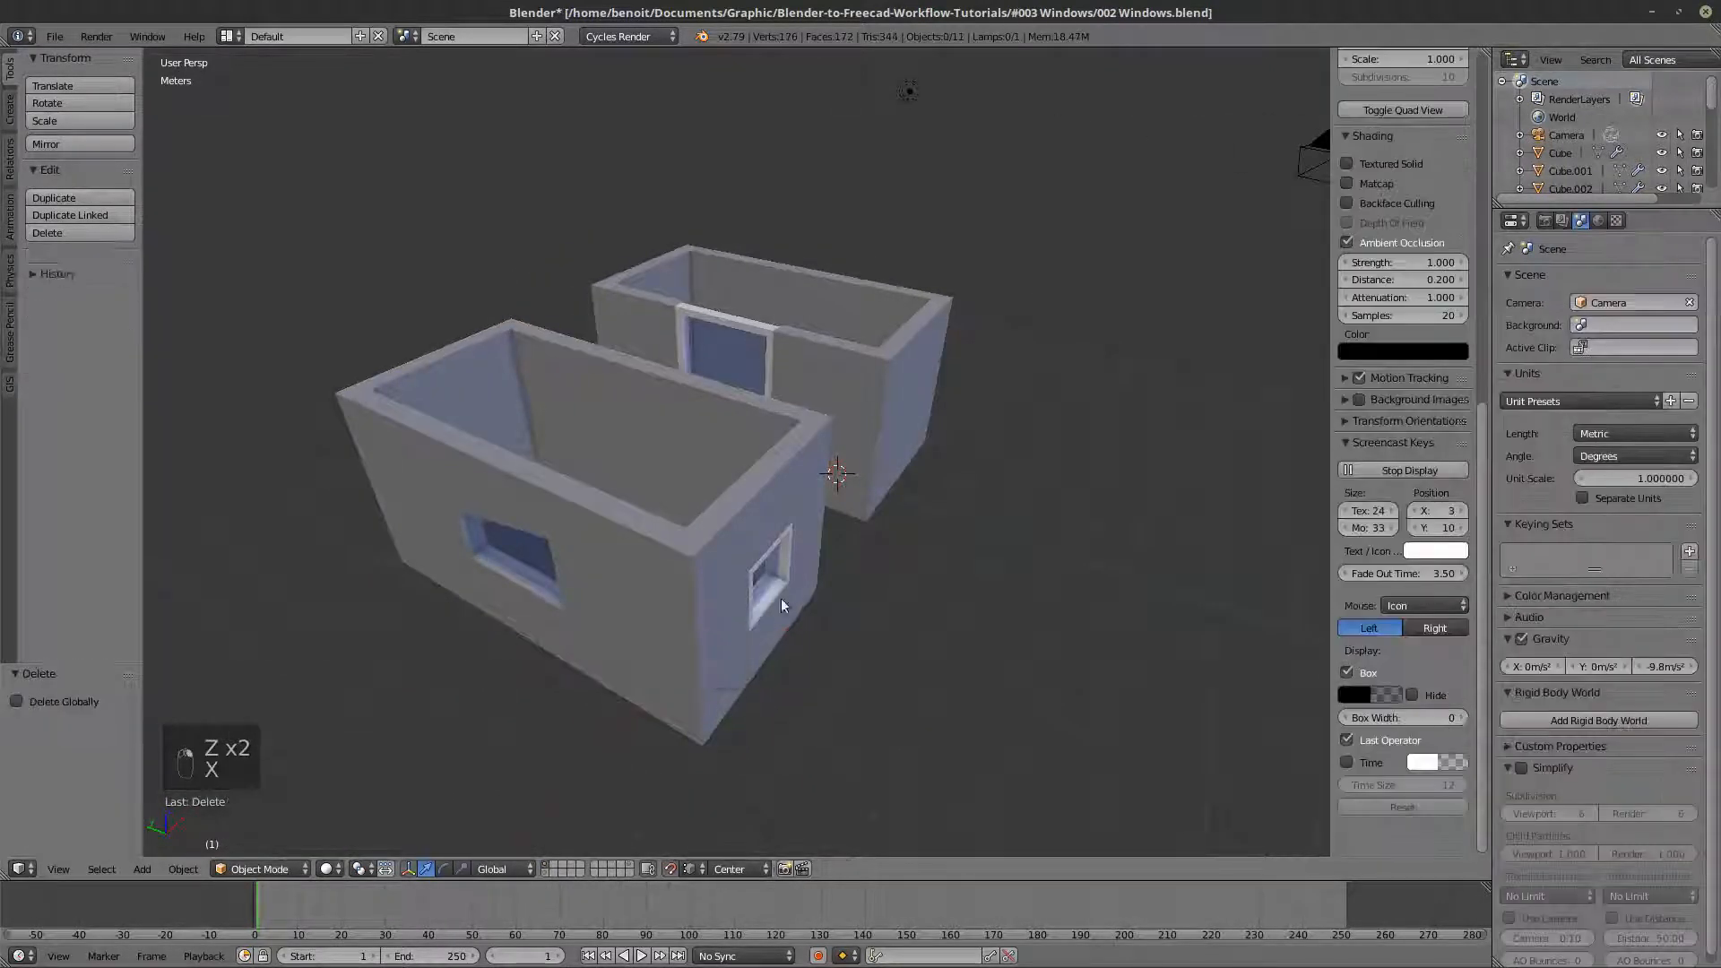
- Select every object in the scene except the camera and the lamp, in wireframe view
key(z)
scroll(782, 578, down, 3)
key(a)
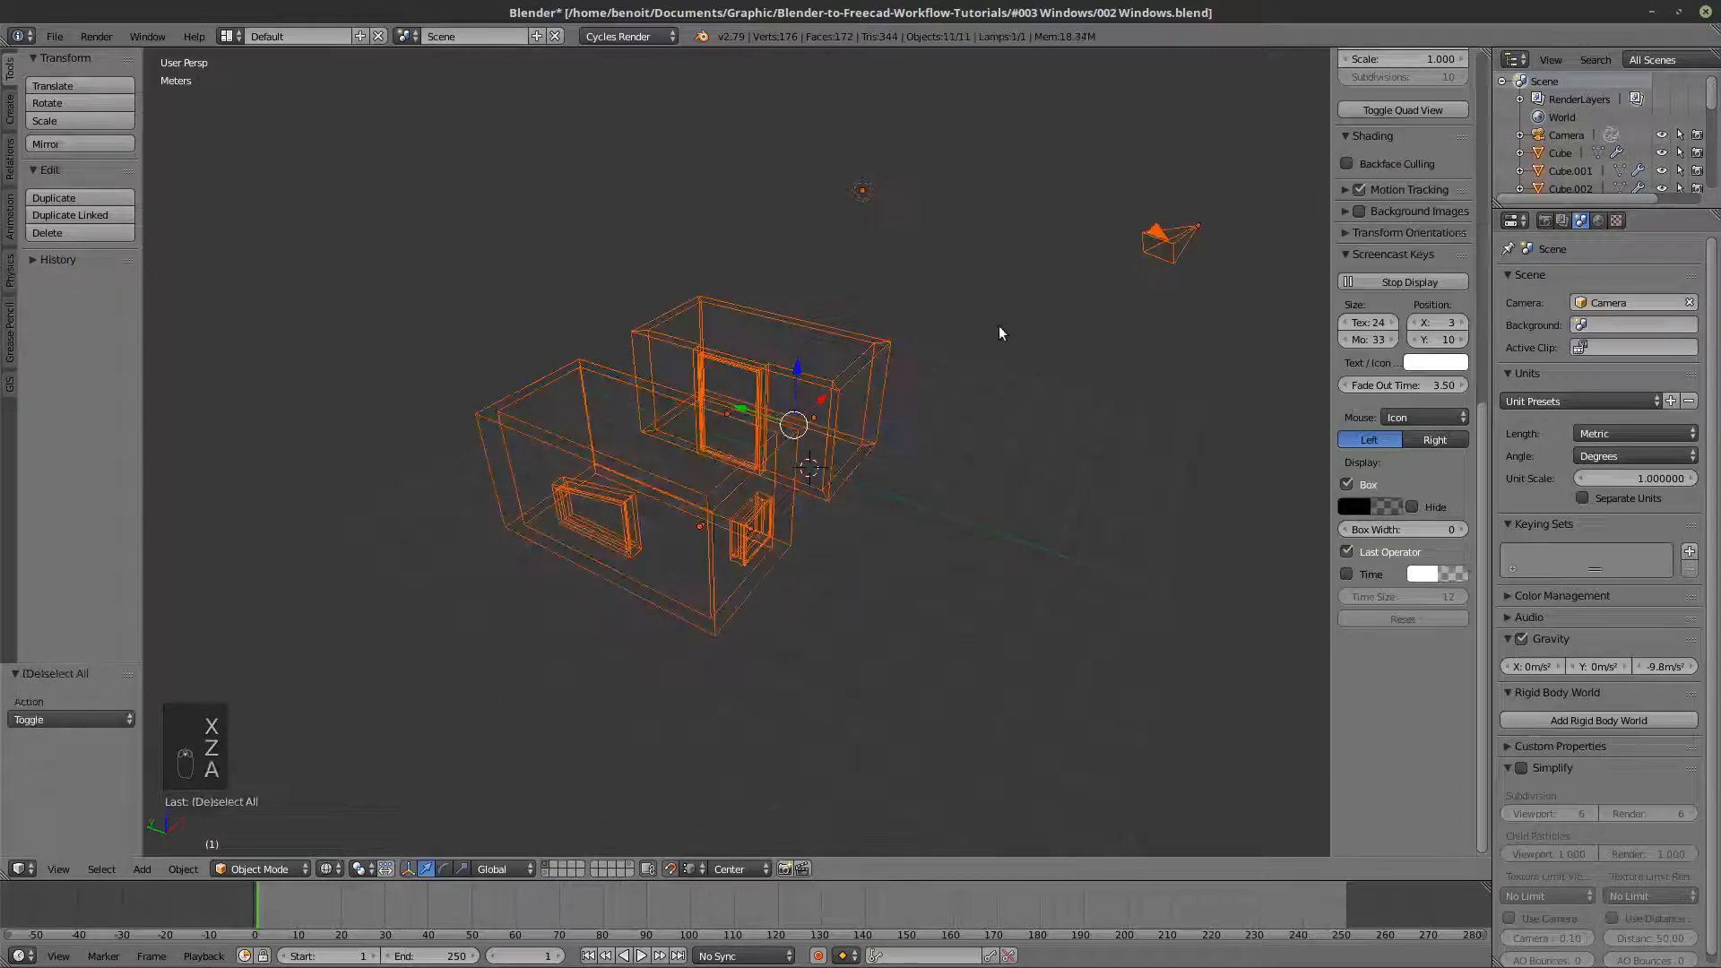
key(b)
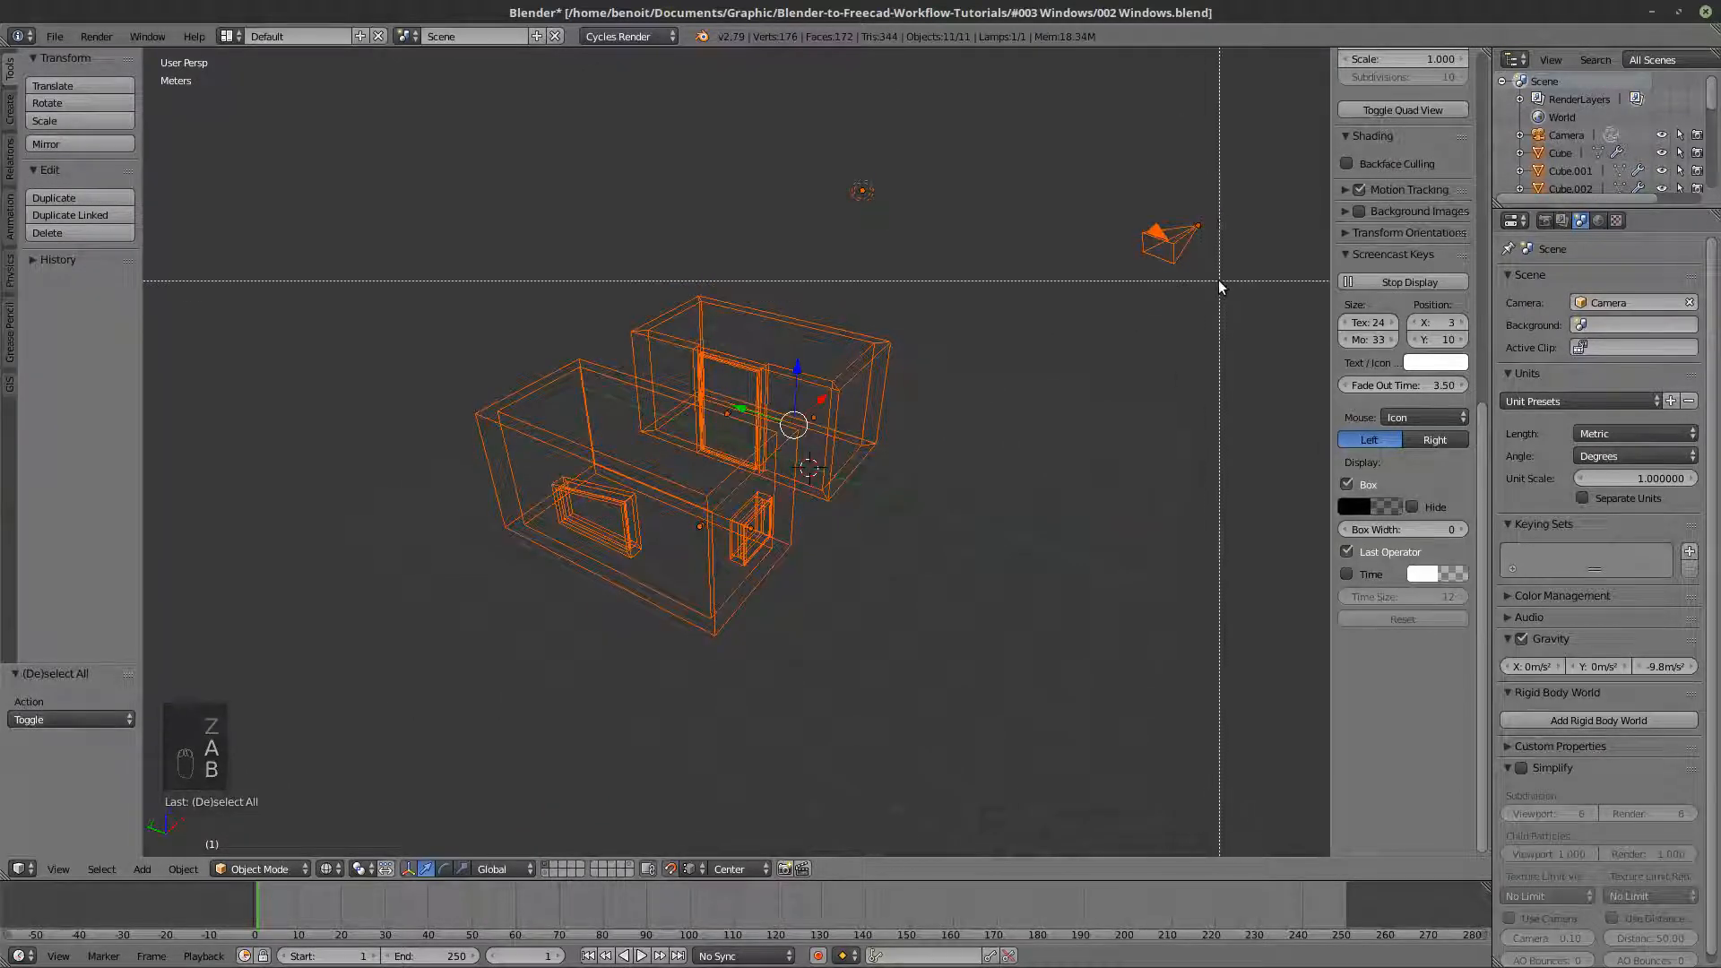
drag(1219, 280, 831, 116)
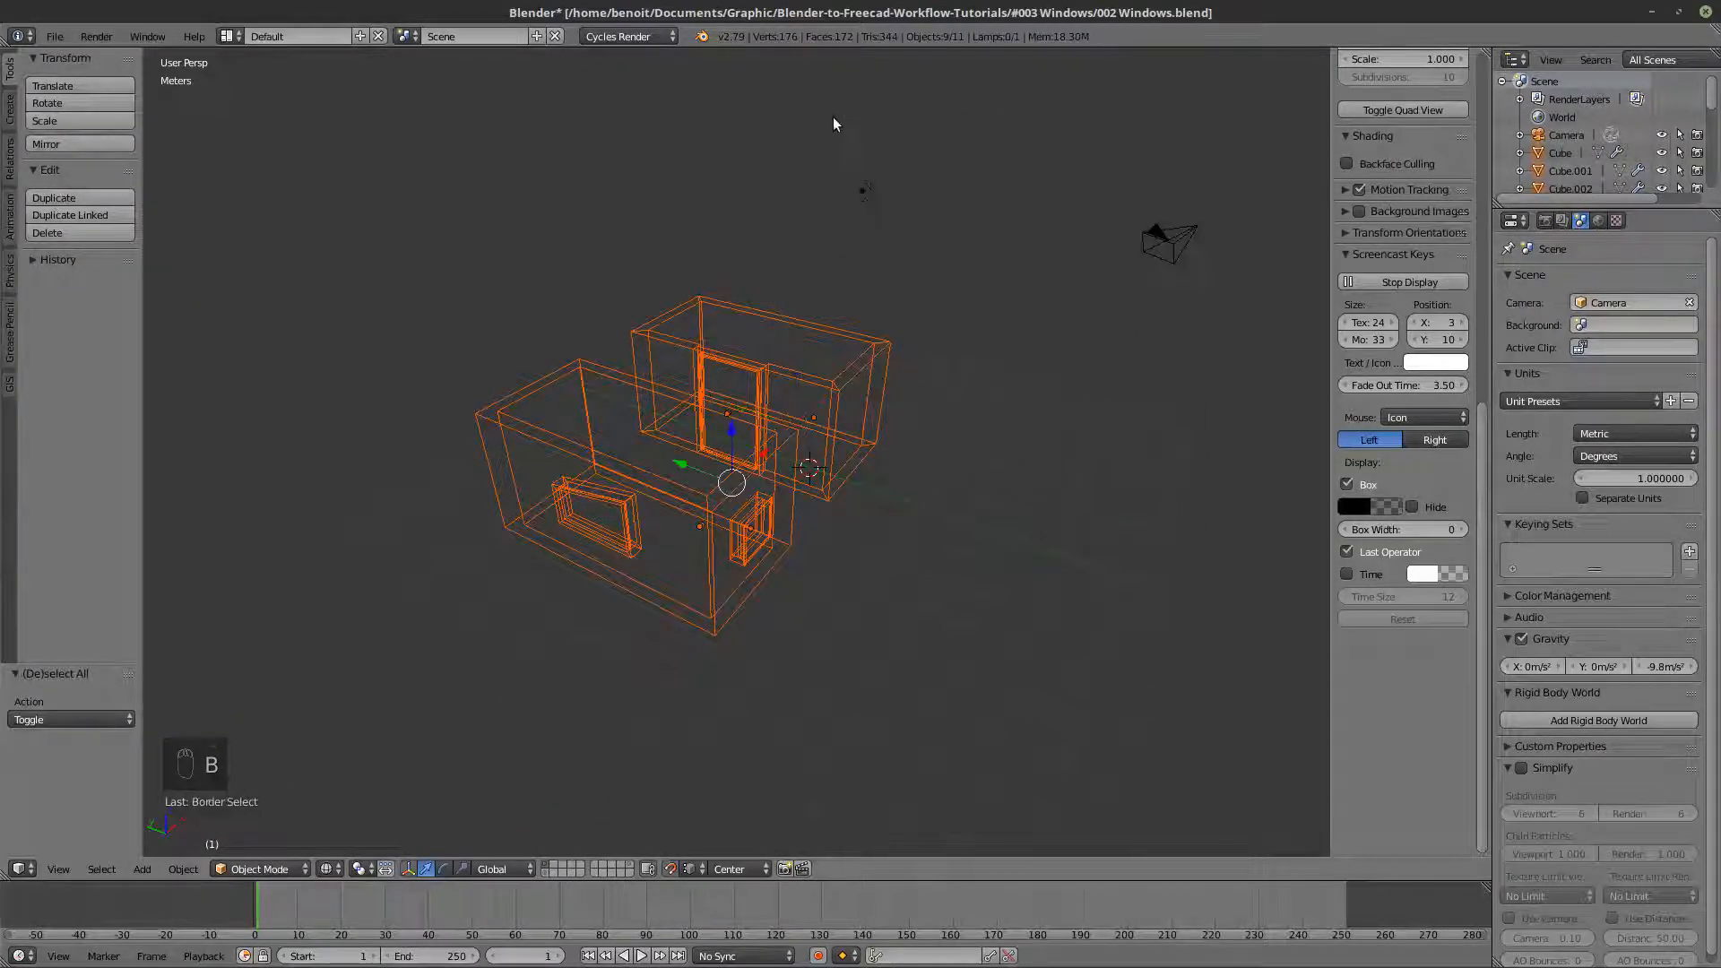
- Start a Wavefront OBJ export of the scene with the axes set to Y Forward and Z Up
scroll(833, 121, down, 1)
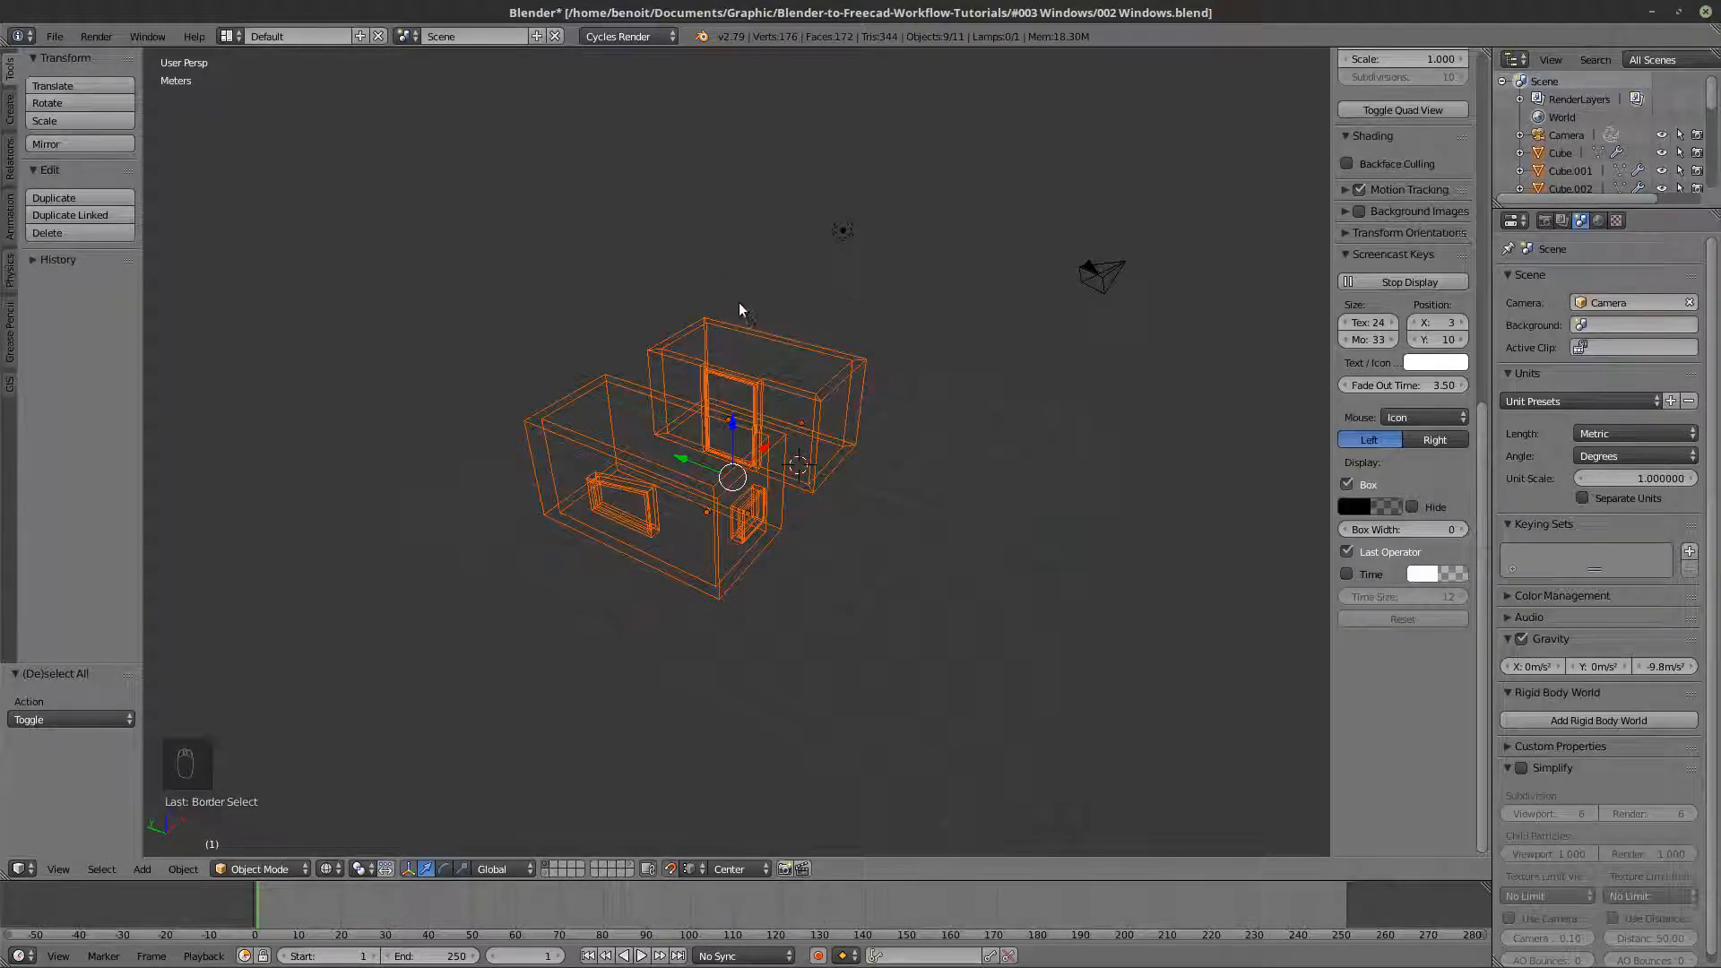
scroll(742, 299, up, 2)
click(56, 35)
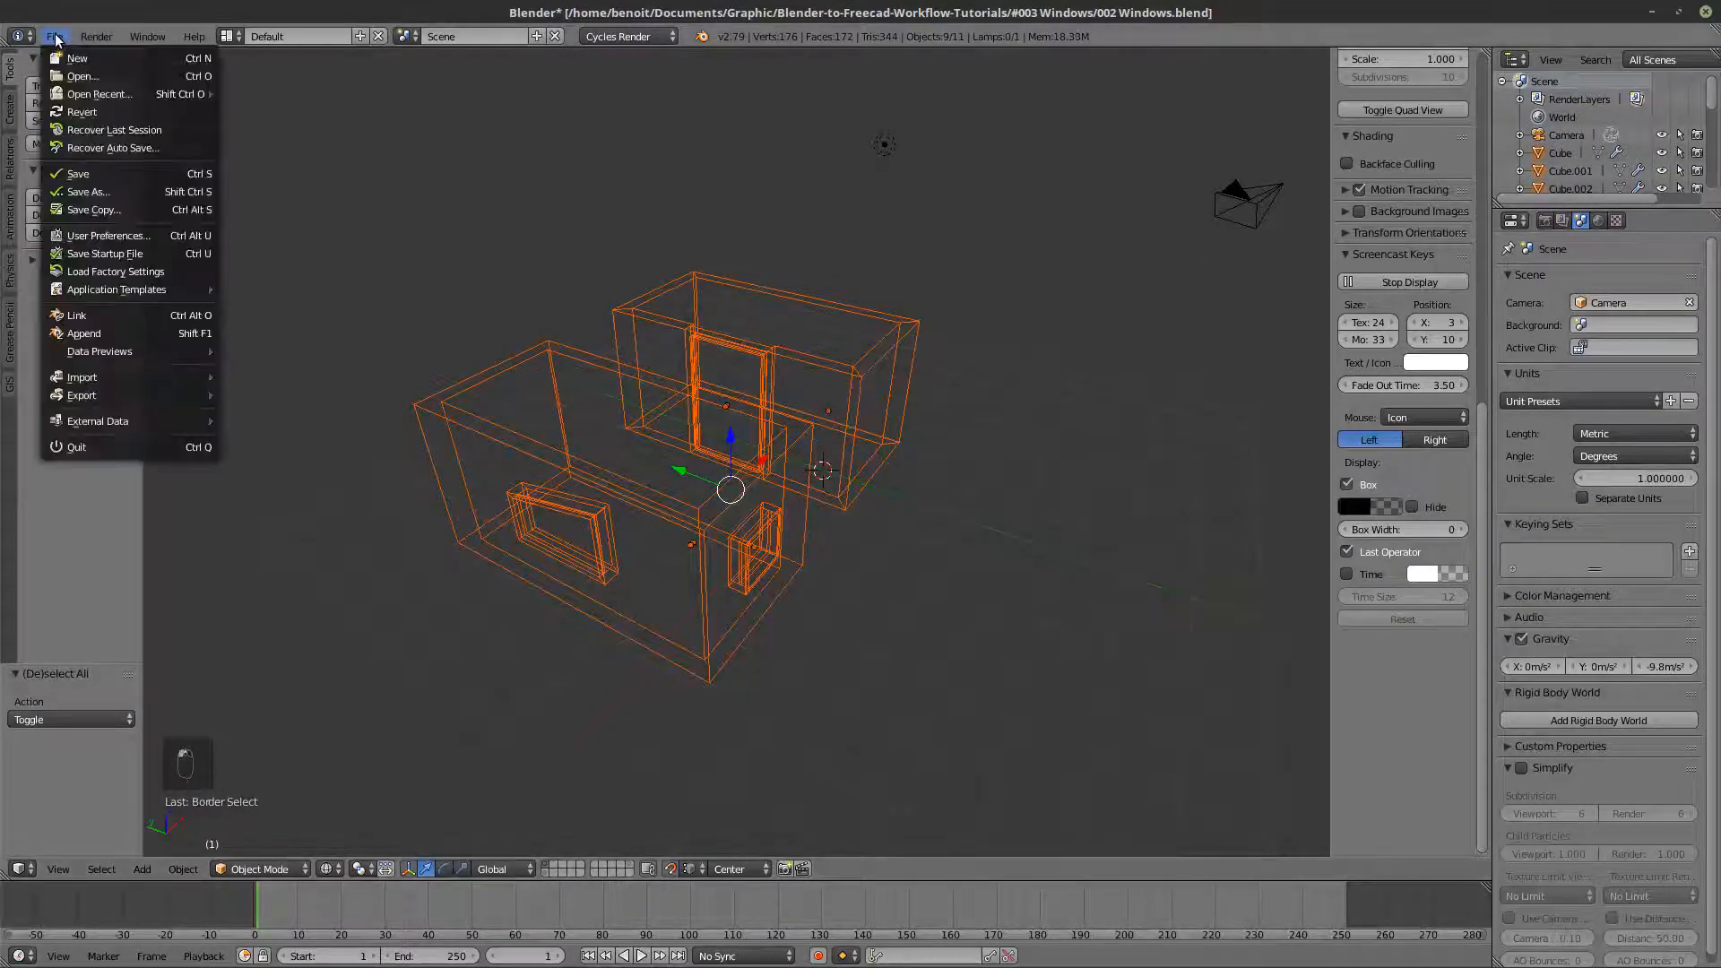
mouse_move(85, 398)
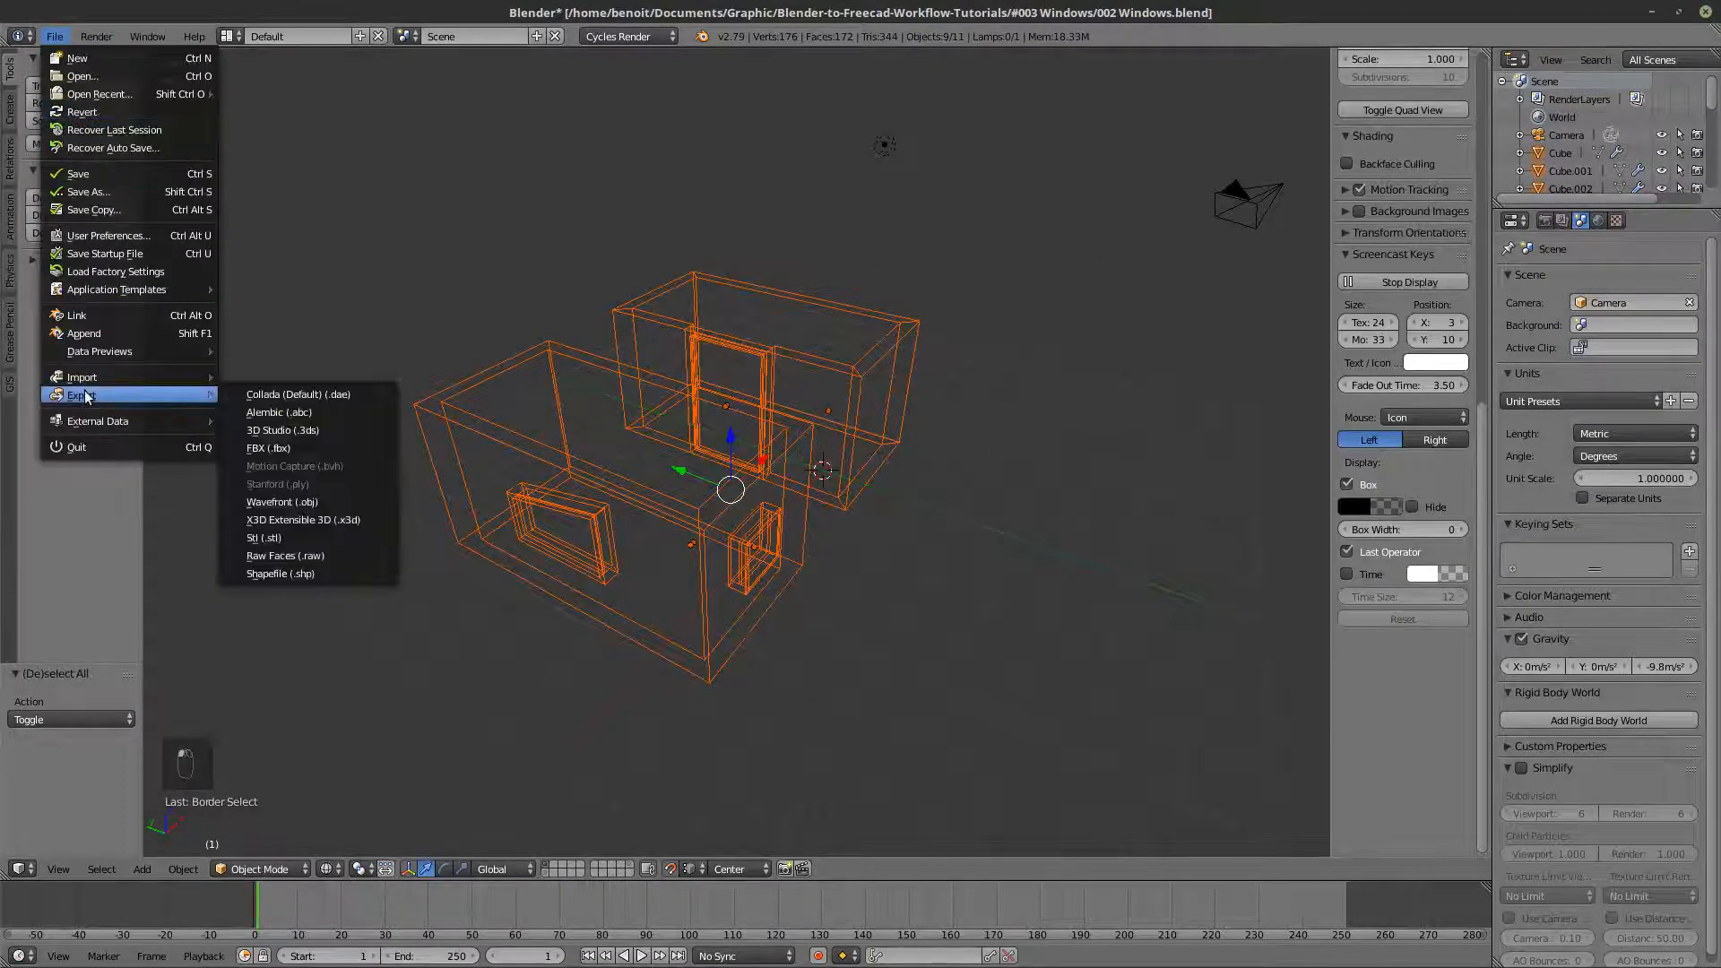
click(278, 503)
scroll(68, 755, up, 5)
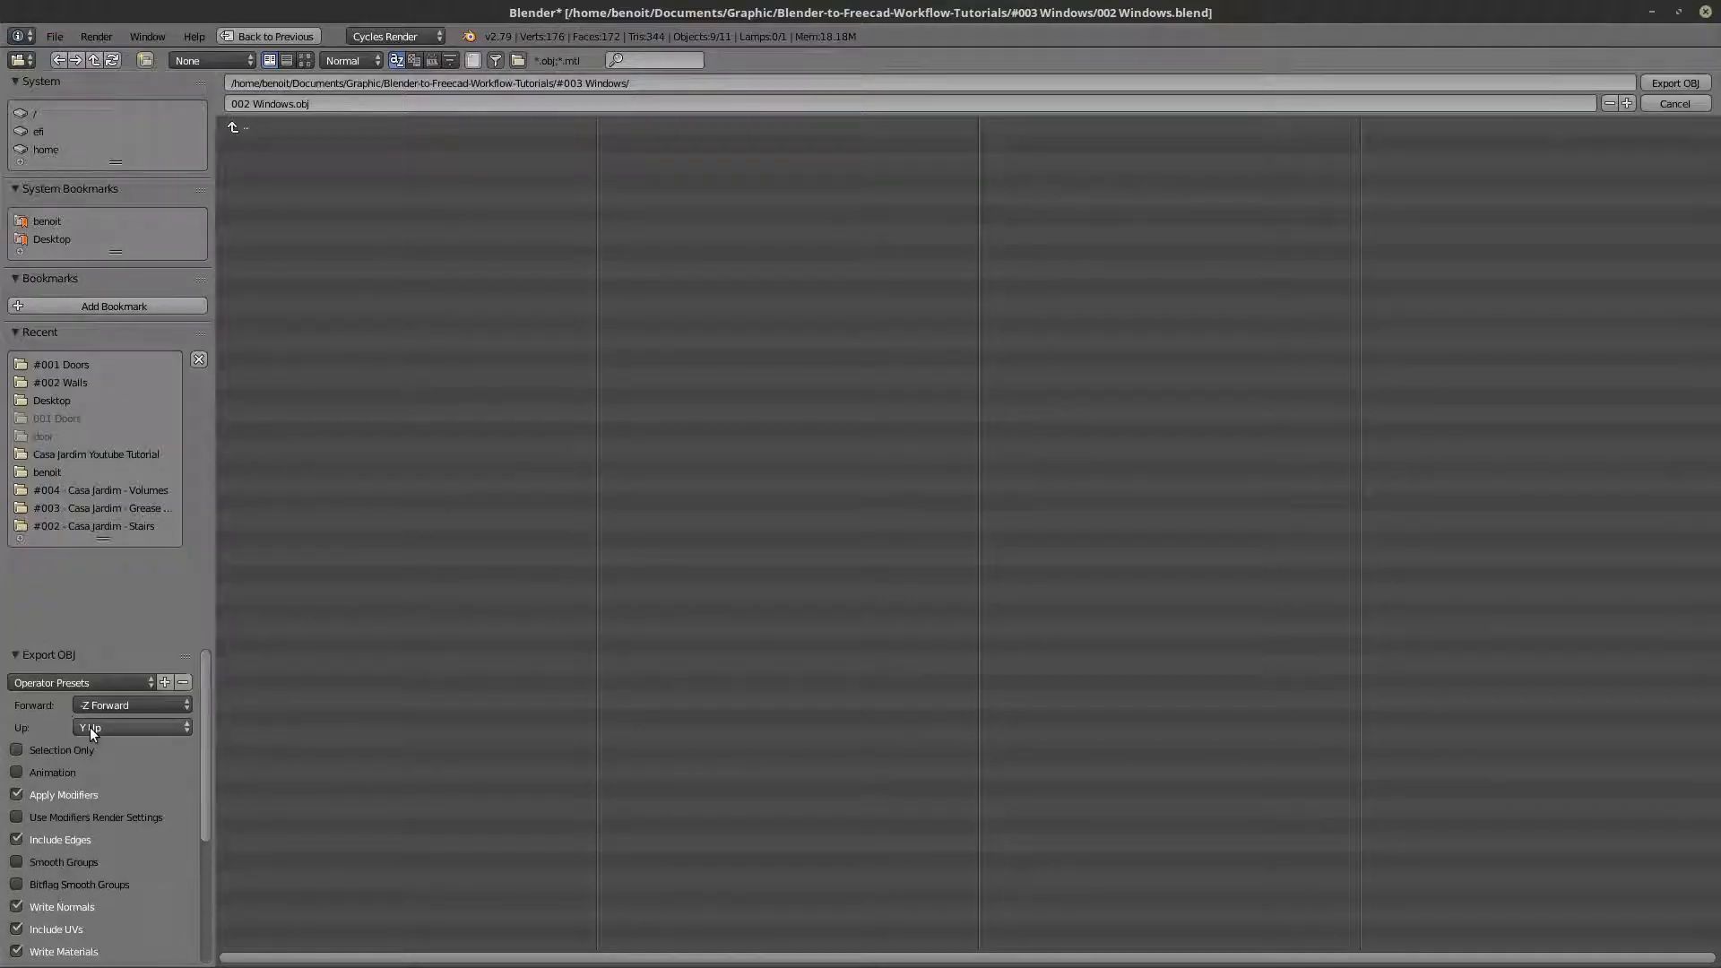
click(90, 728)
click(100, 667)
click(98, 705)
click(98, 664)
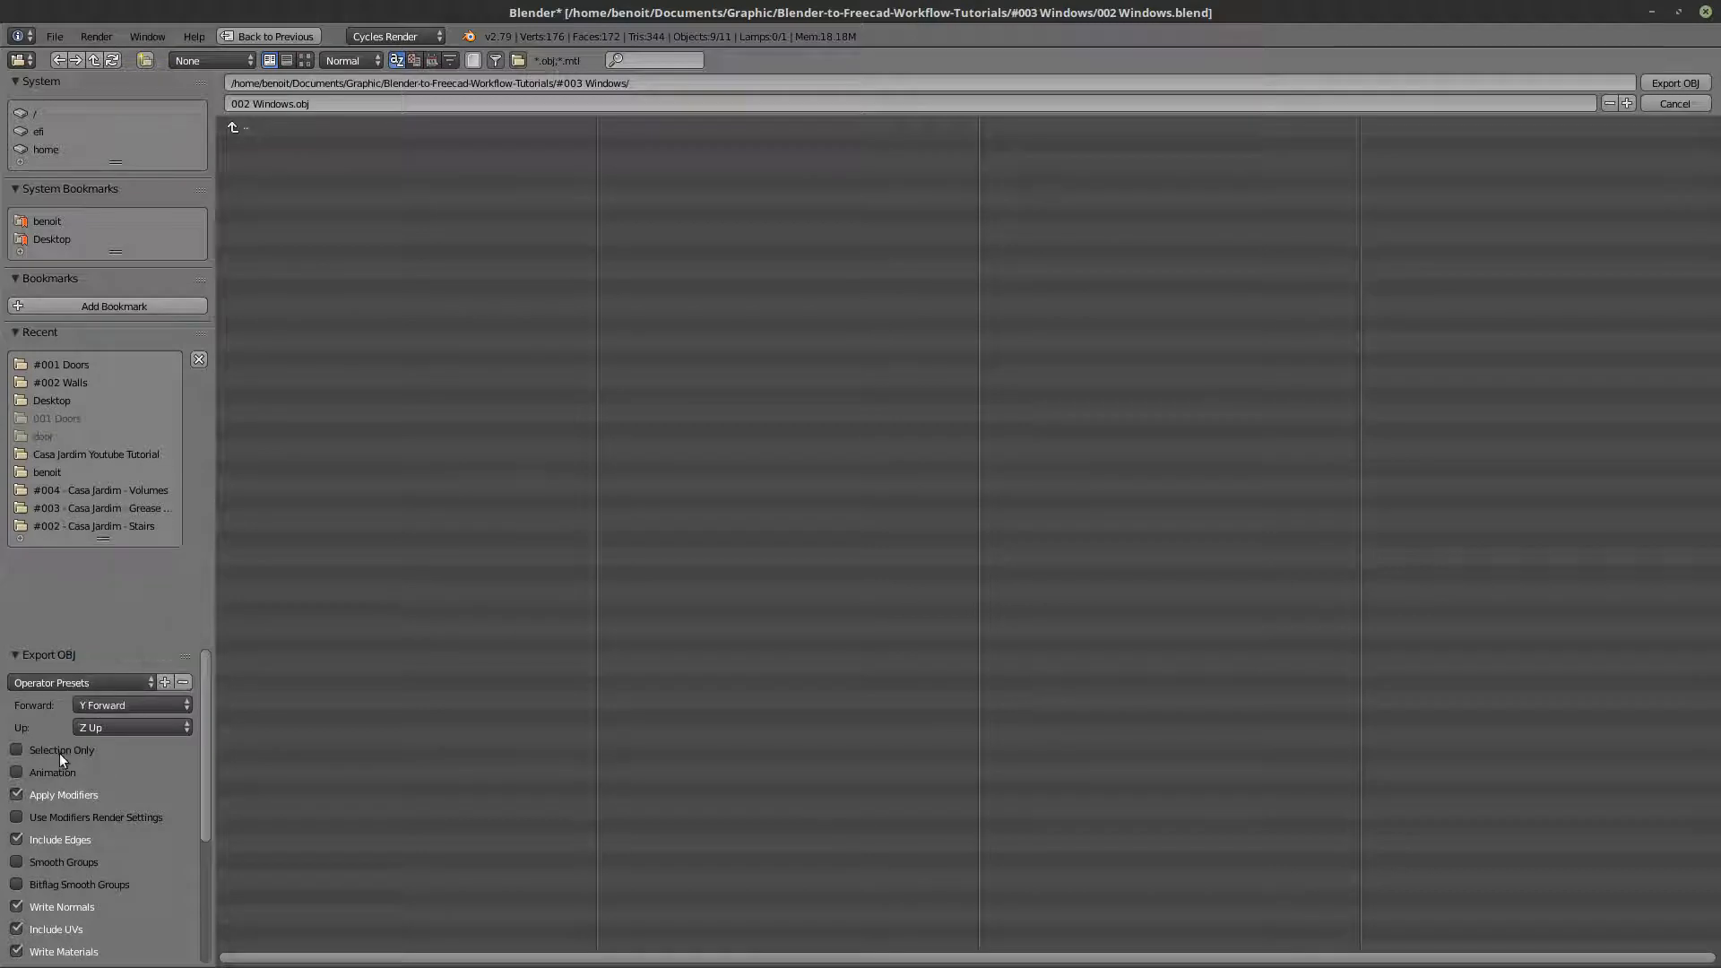
- Set the export scale to 1000, name the file 003 Windows.obj, and export it
scroll(120, 821, down, 4)
scroll(108, 842, down, 2)
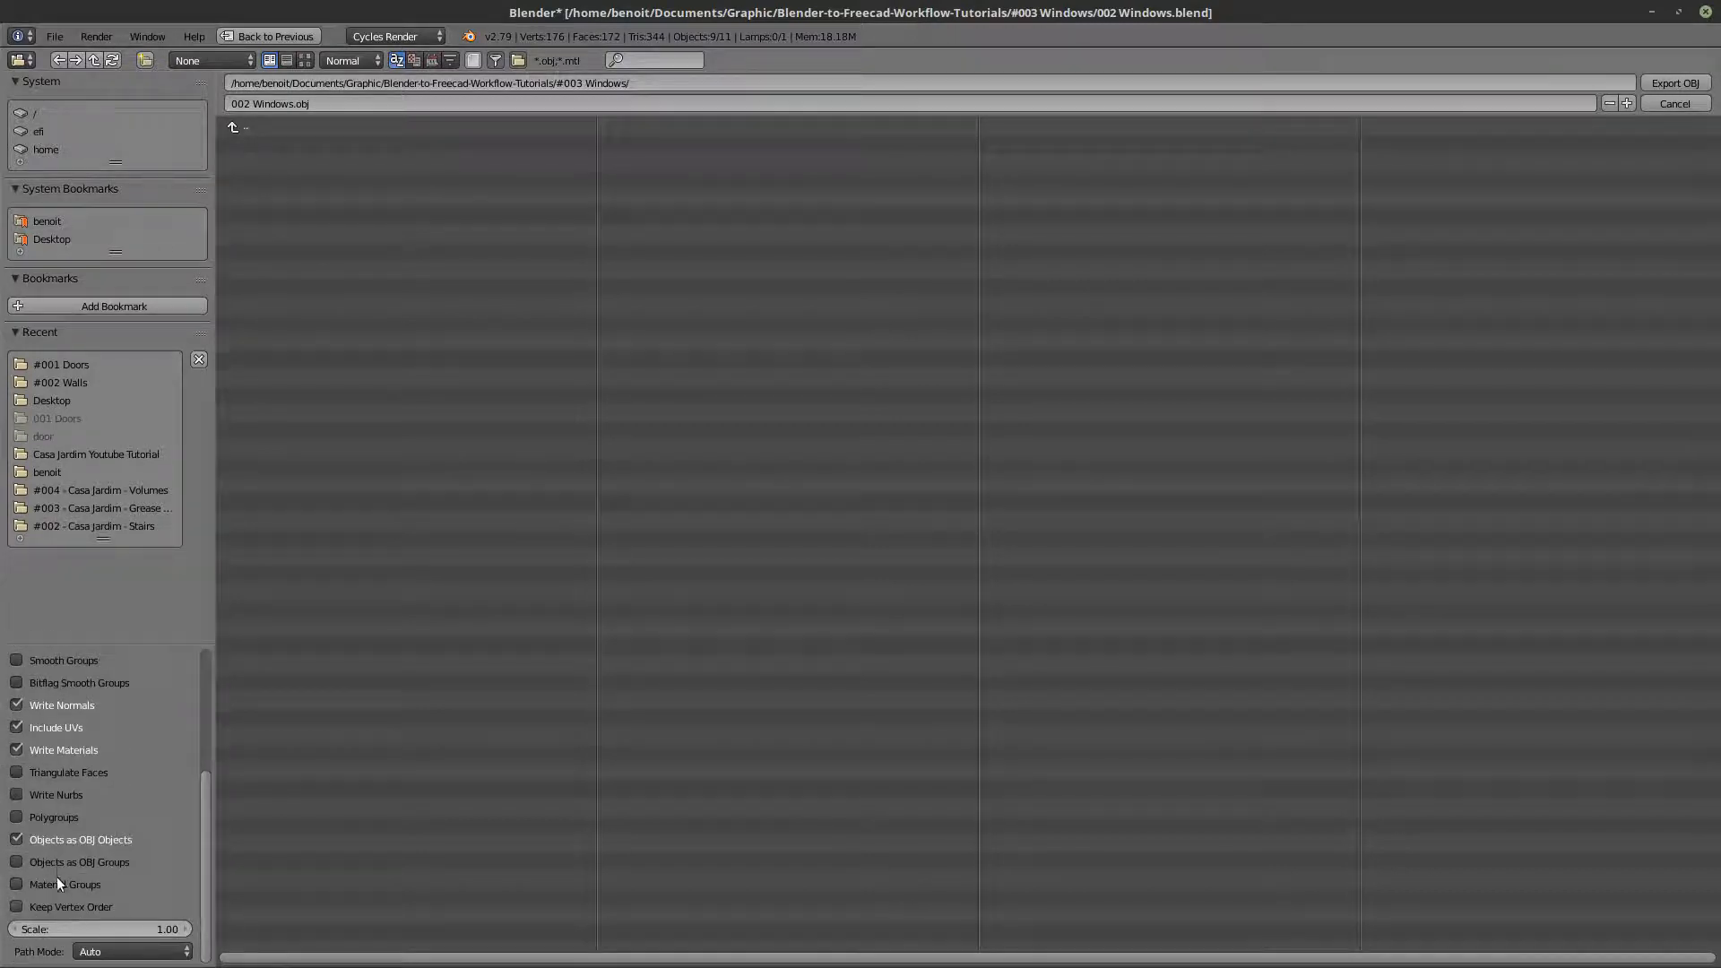
click(56, 926)
click(246, 104)
click(246, 104)
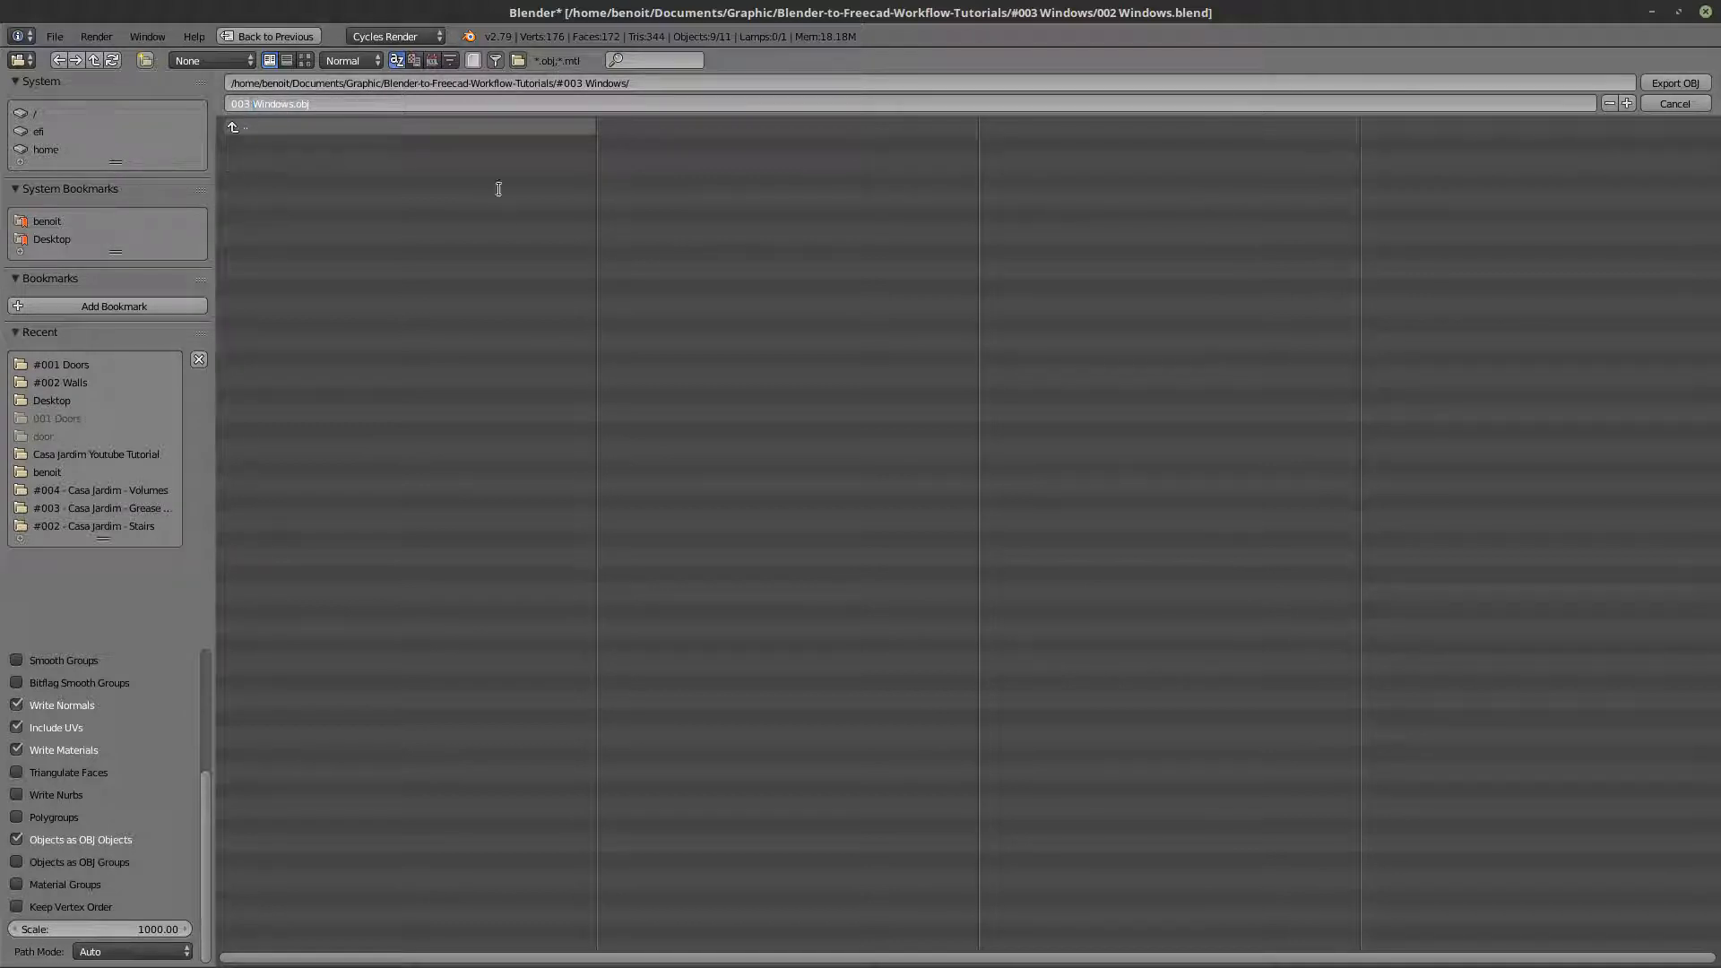
key(Return)
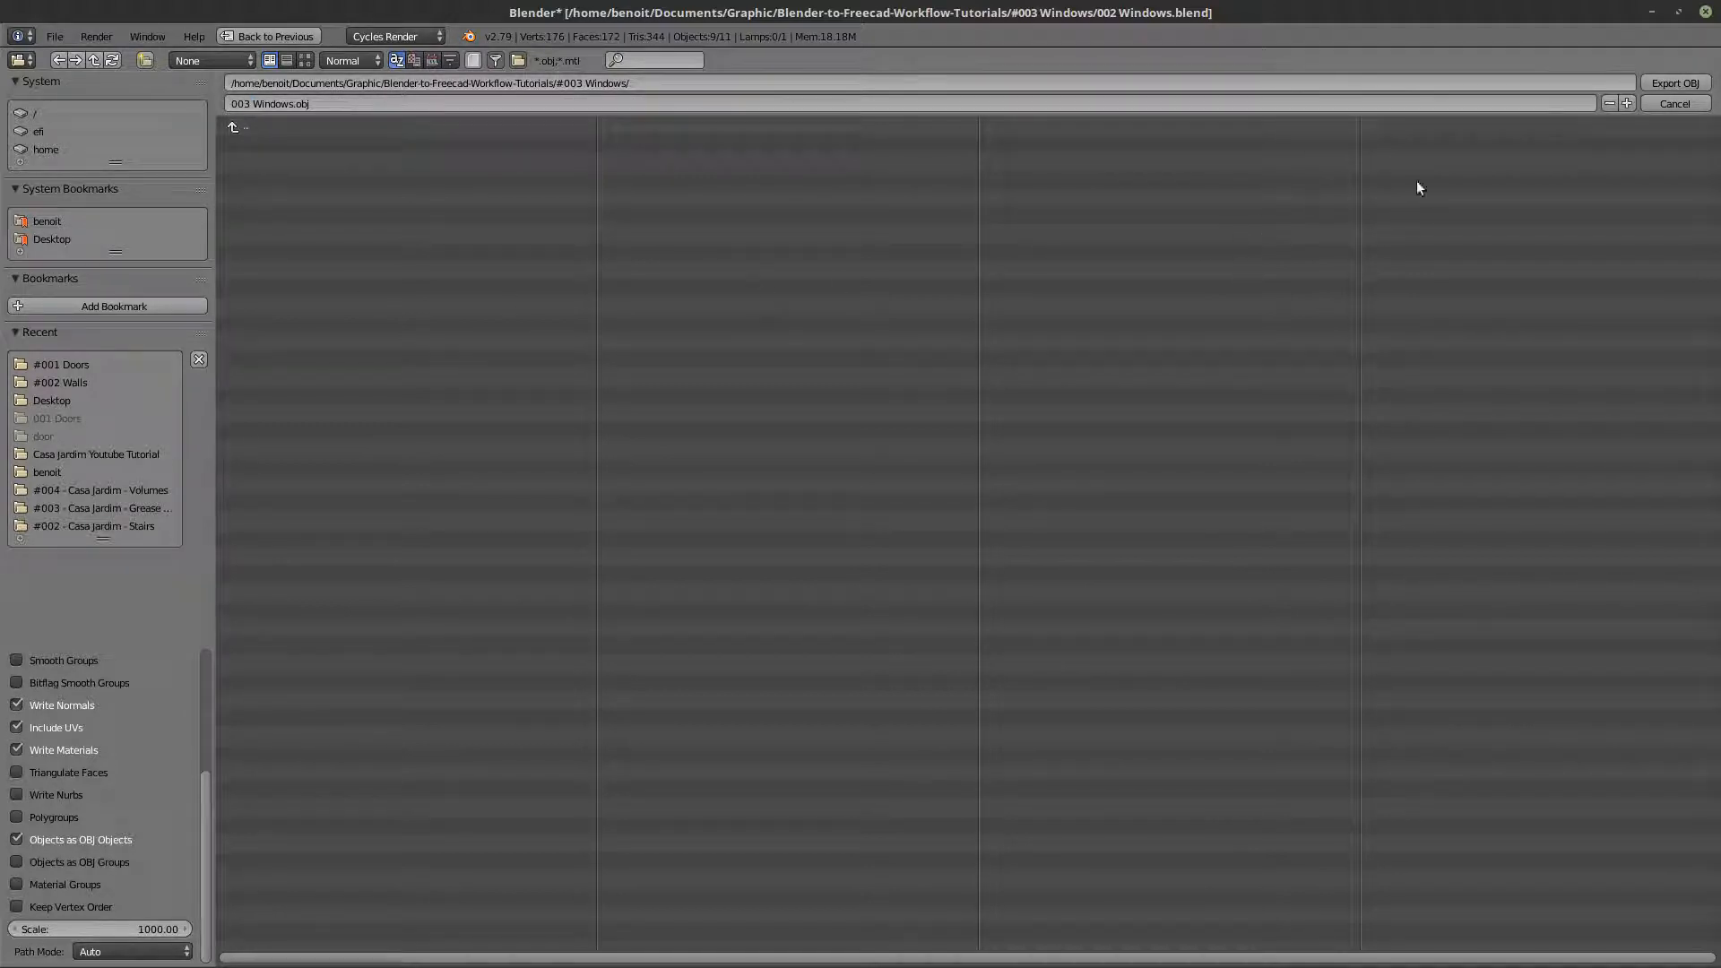
click(1659, 84)
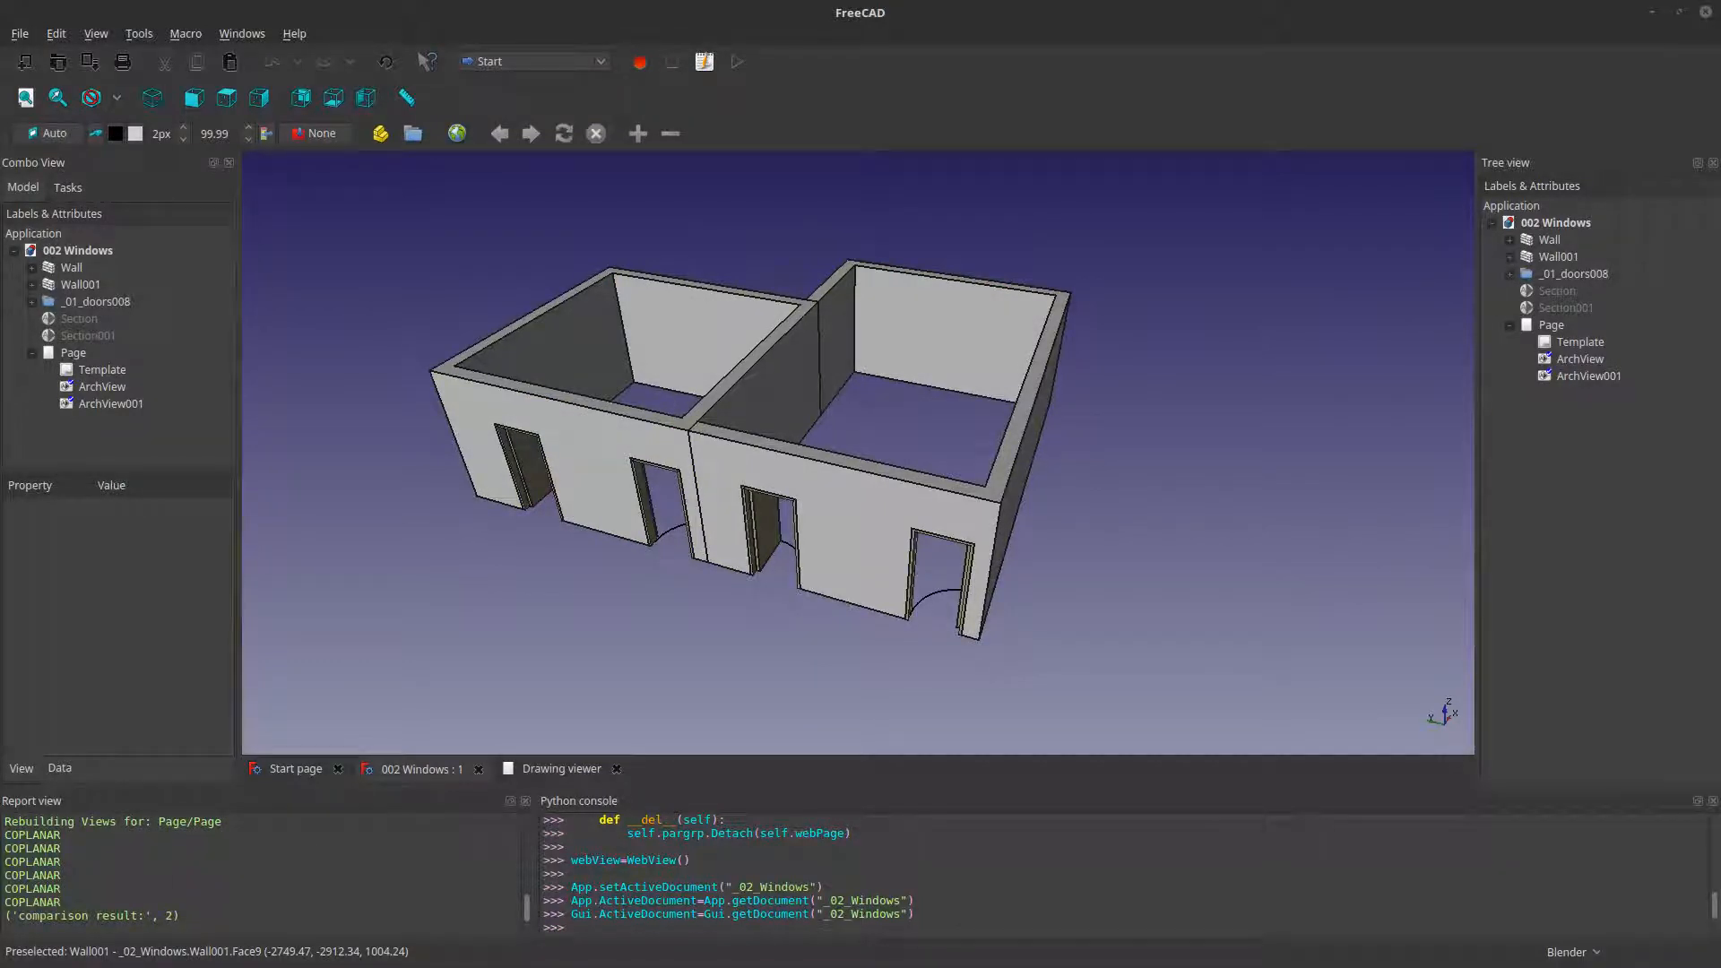
- Switch to FreeCAD and import 003 Windows.obj into the 002 Windows document as an Alias Mesh
drag(453, 368, 405, 443)
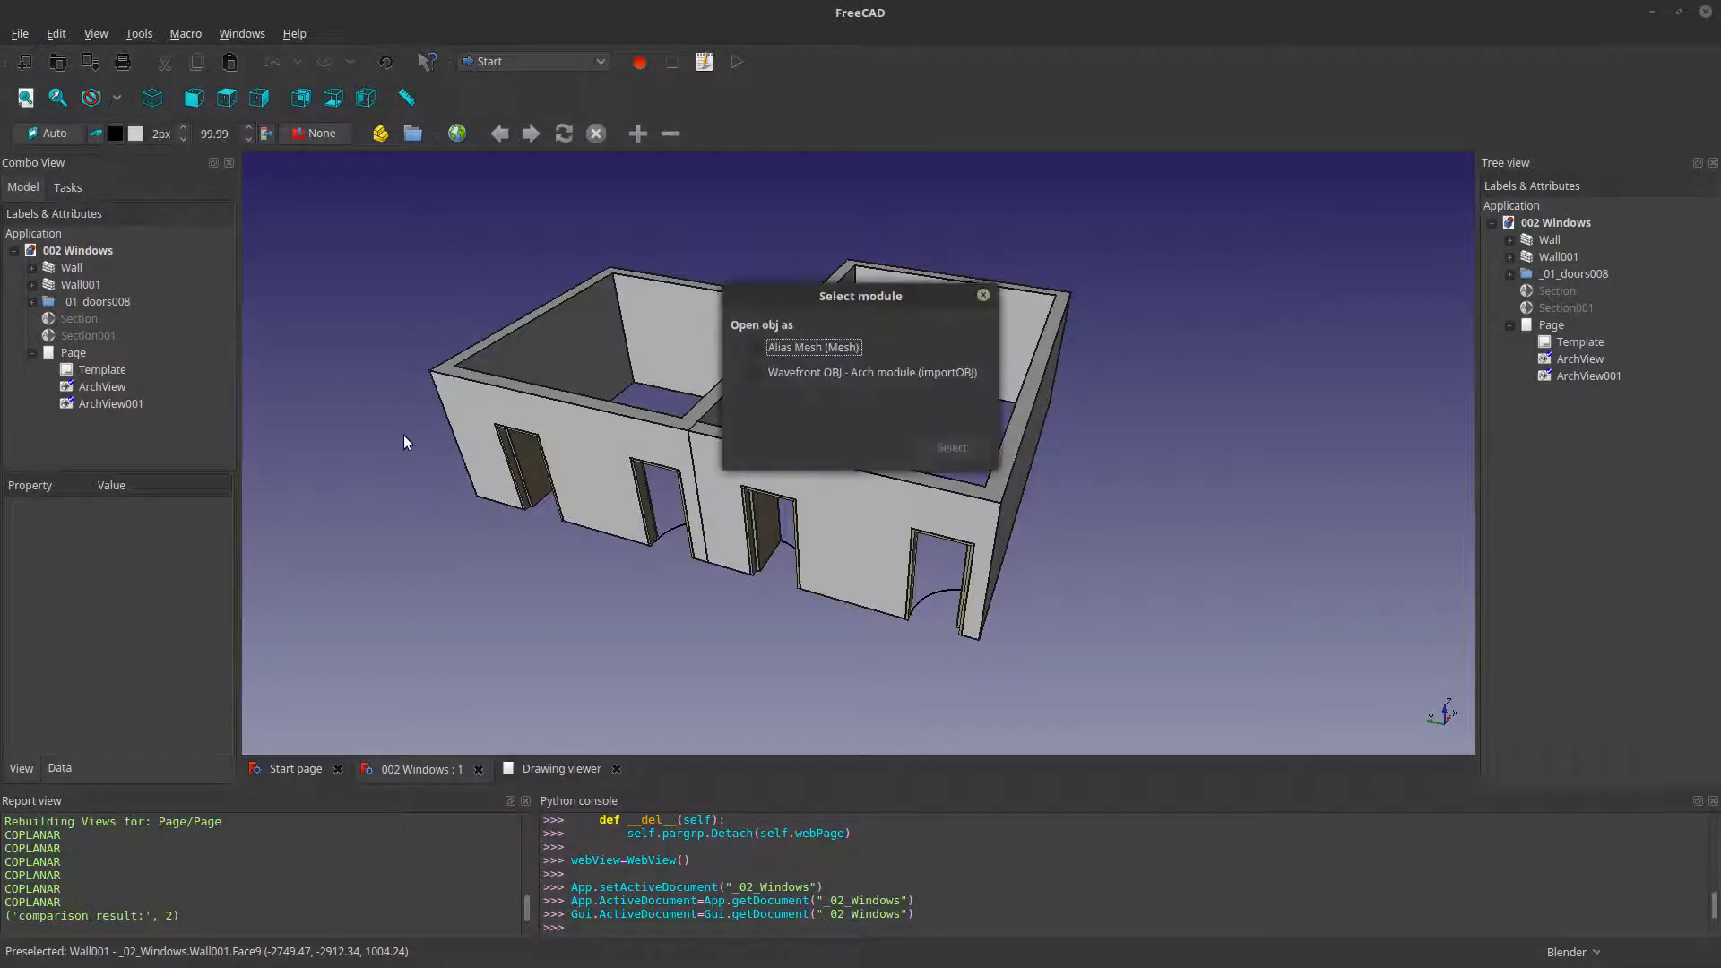
click(825, 346)
click(972, 448)
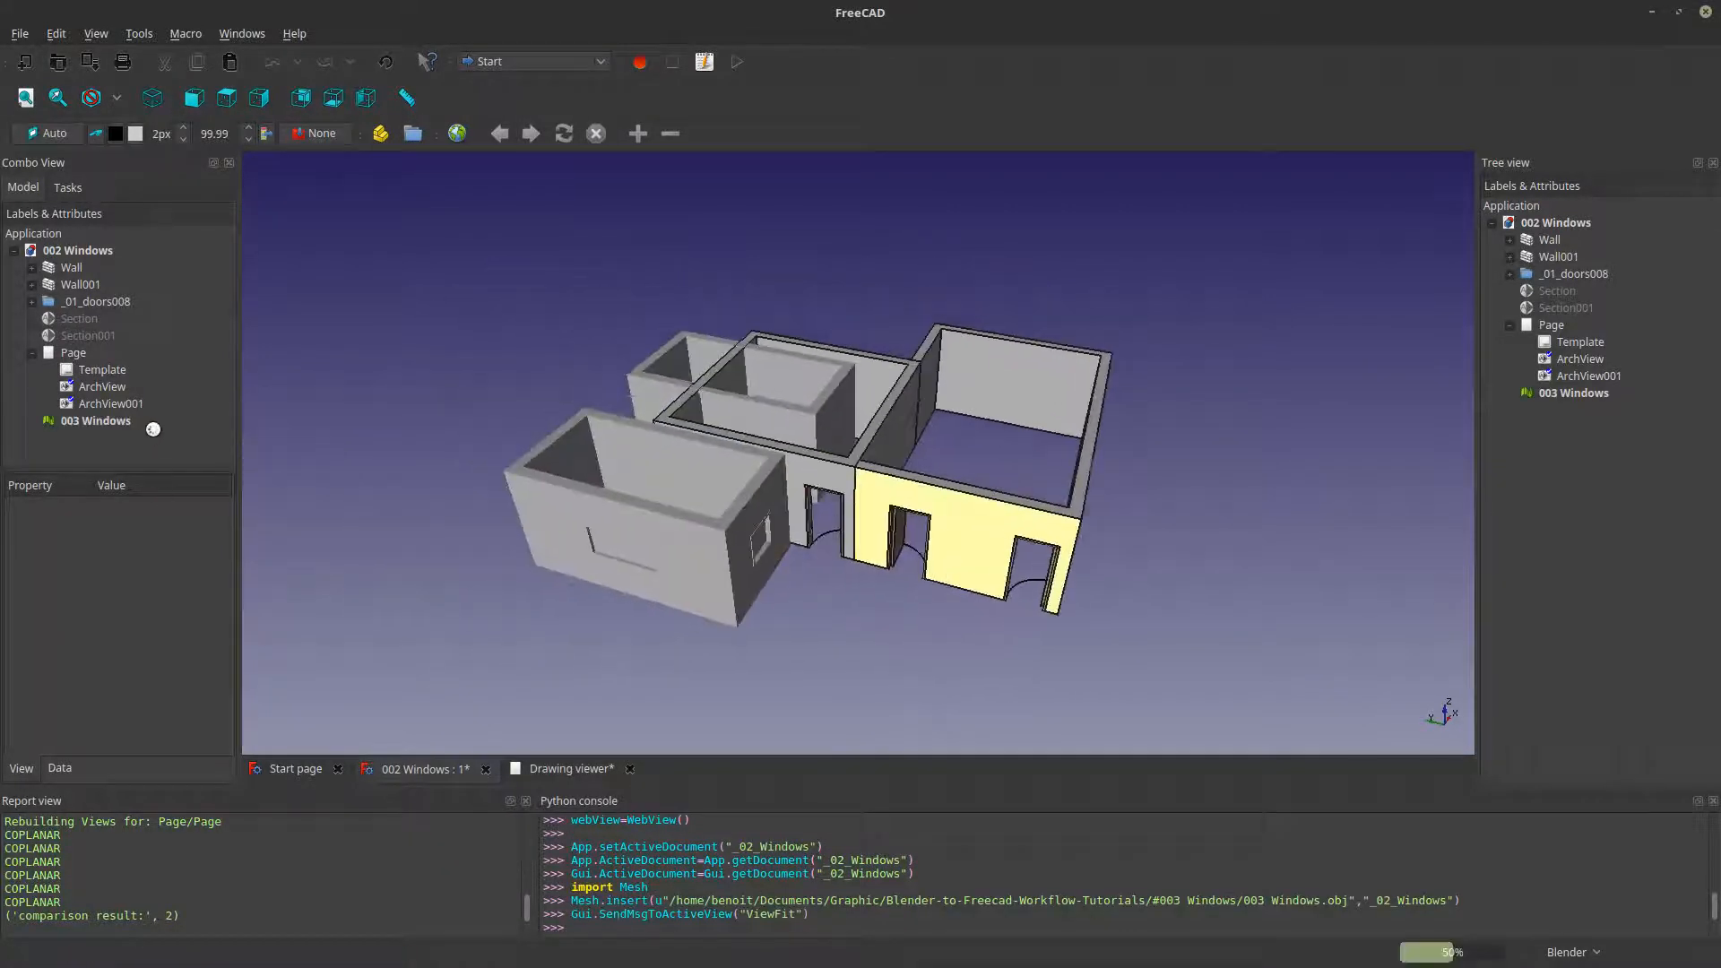
- Hide the _01_doors008 group and the objects Wall001 and Wall
click(66, 301)
key(space)
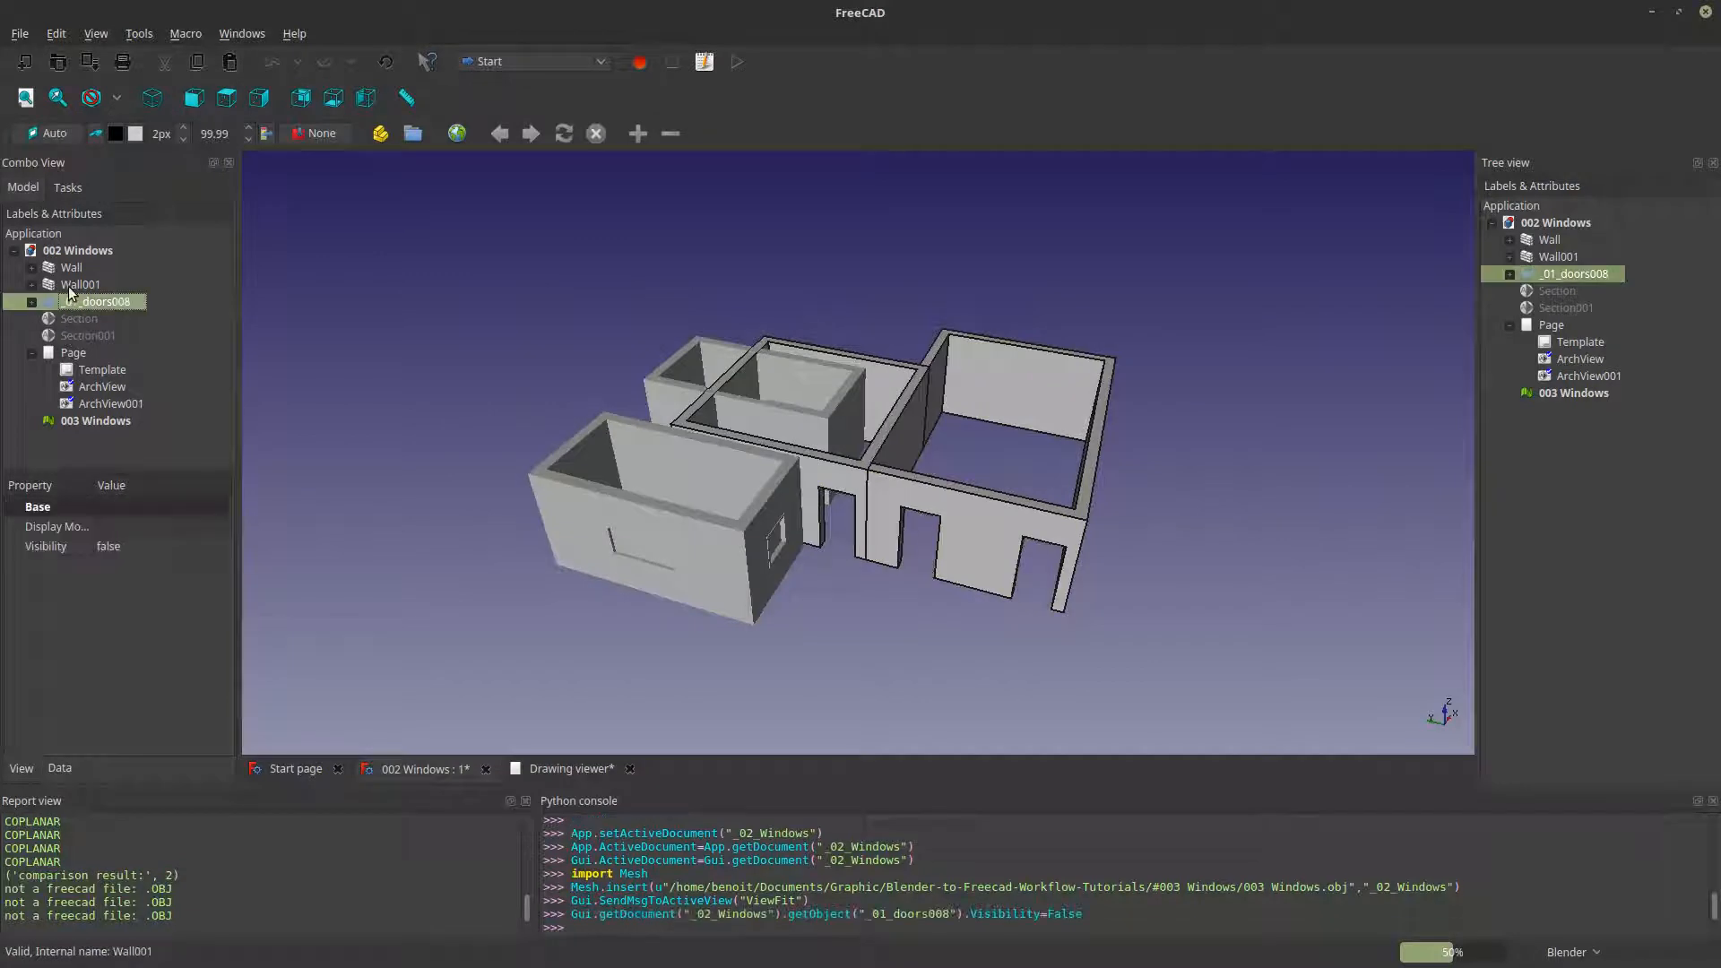
click(66, 284)
key(space)
click(67, 268)
key(space)
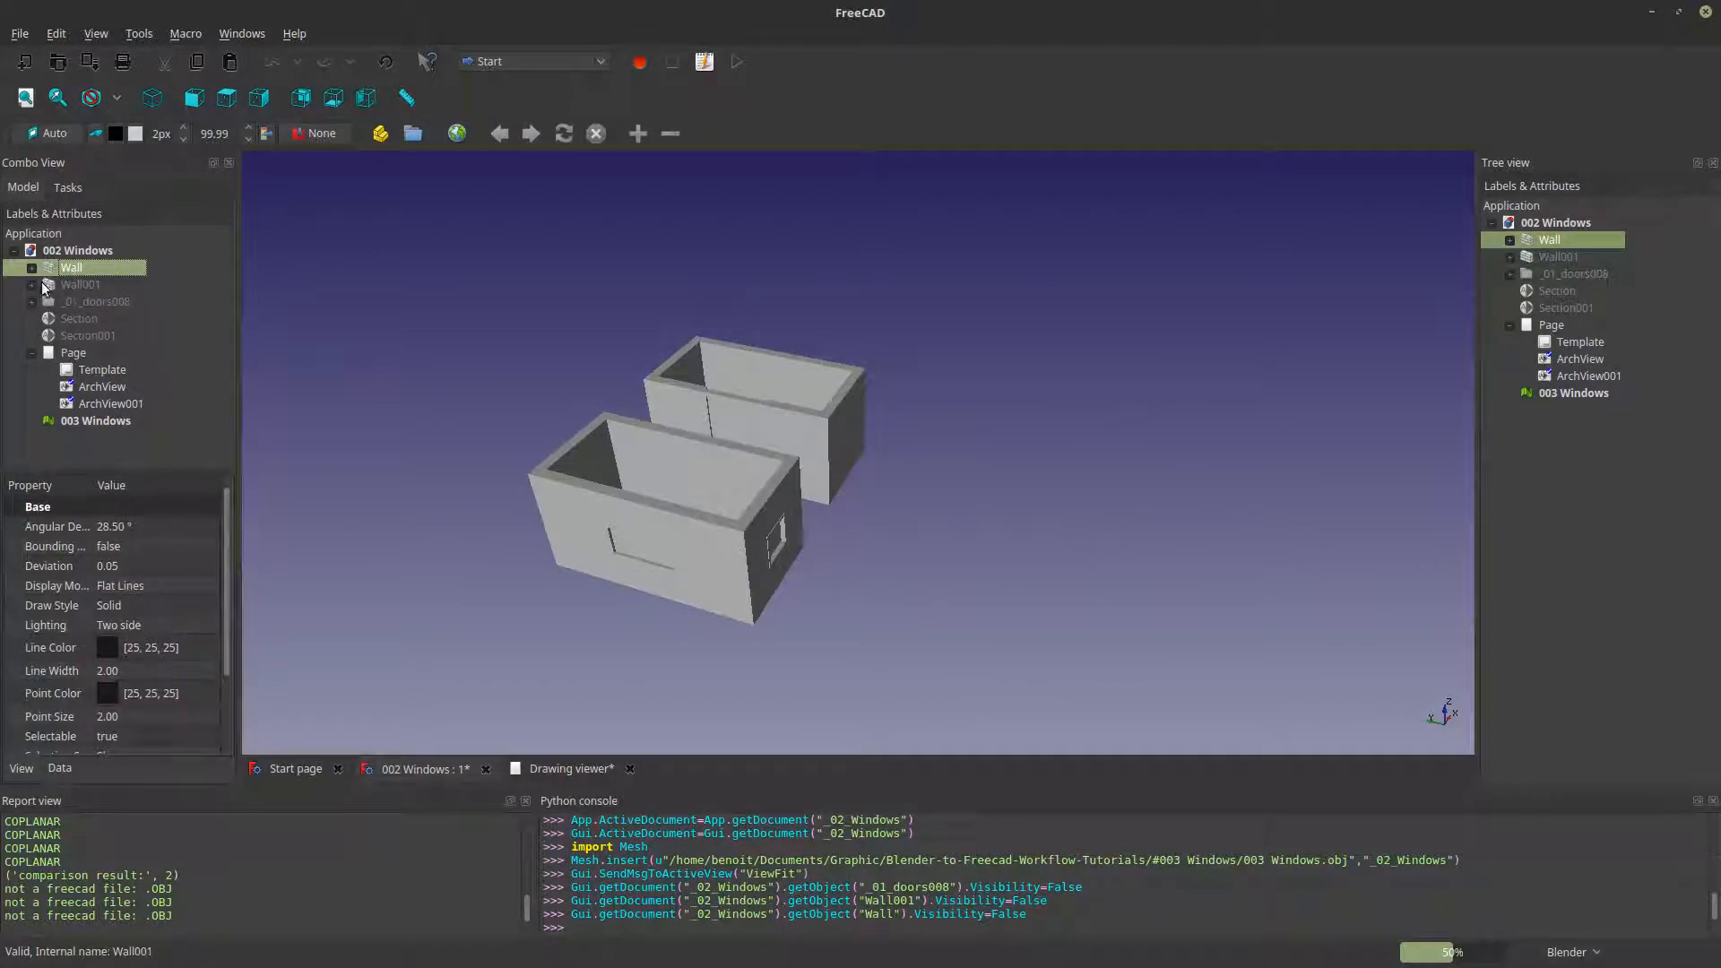
- Select the imported 003 Windows mesh and split it into independent components in the Arch workbench
click(97, 421)
middle_drag(723, 594, 818, 524)
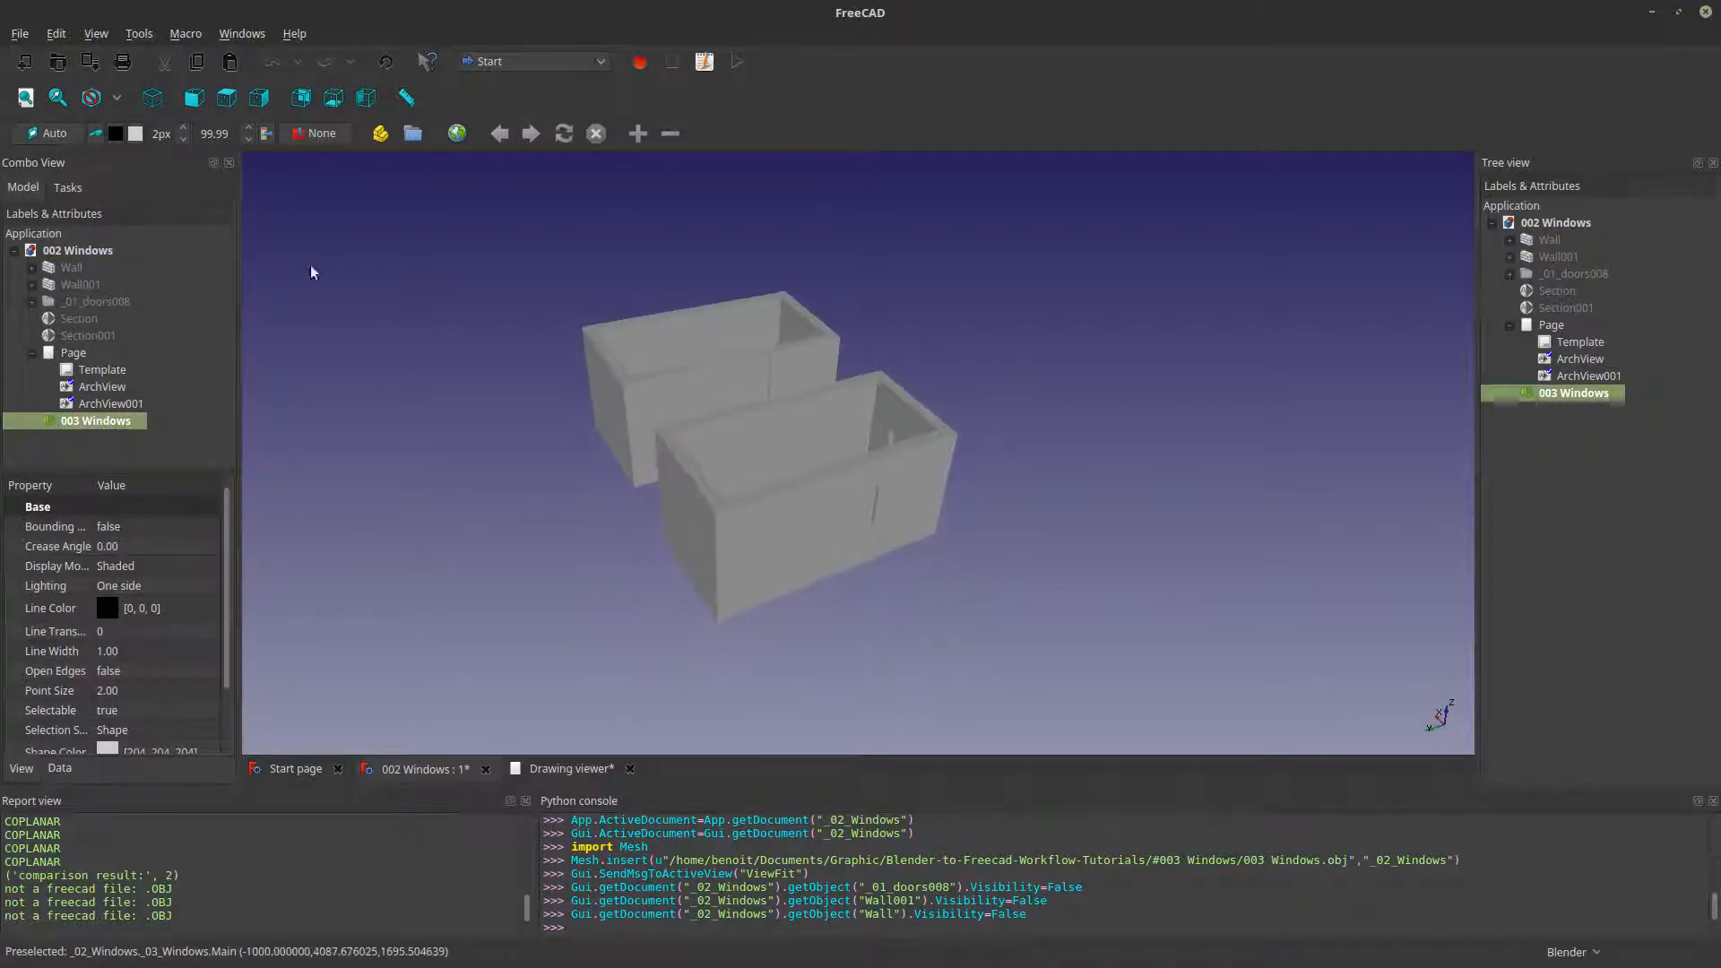
click(491, 61)
click(502, 63)
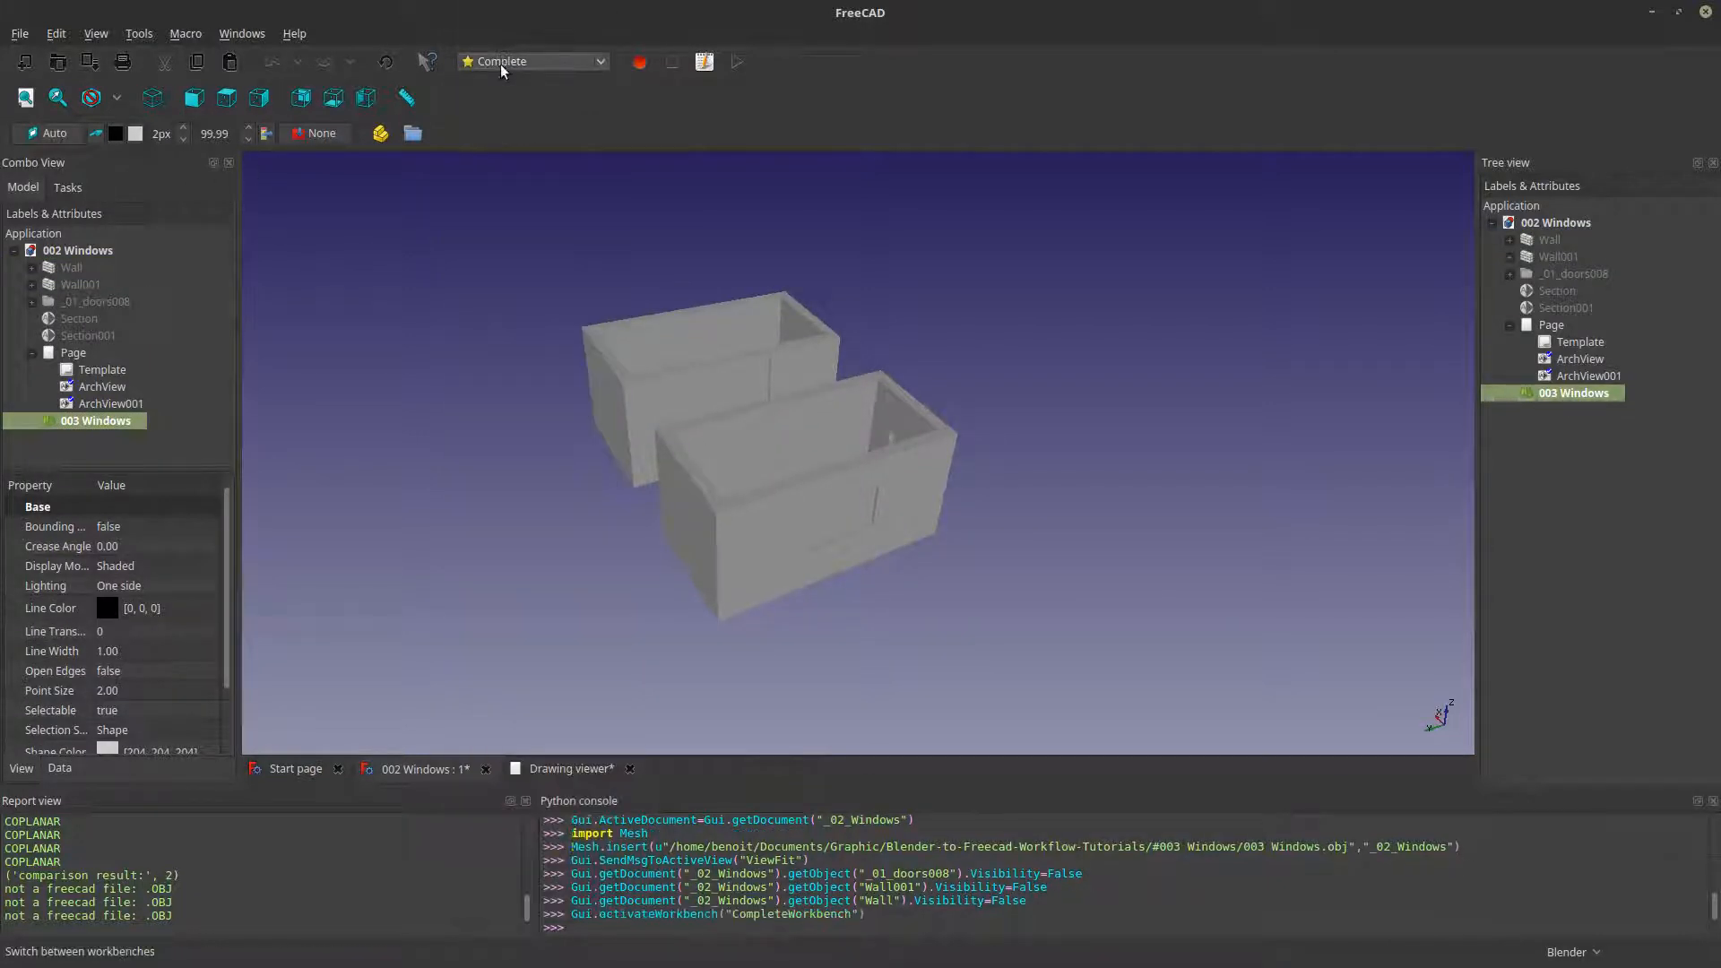
click(502, 61)
click(502, 18)
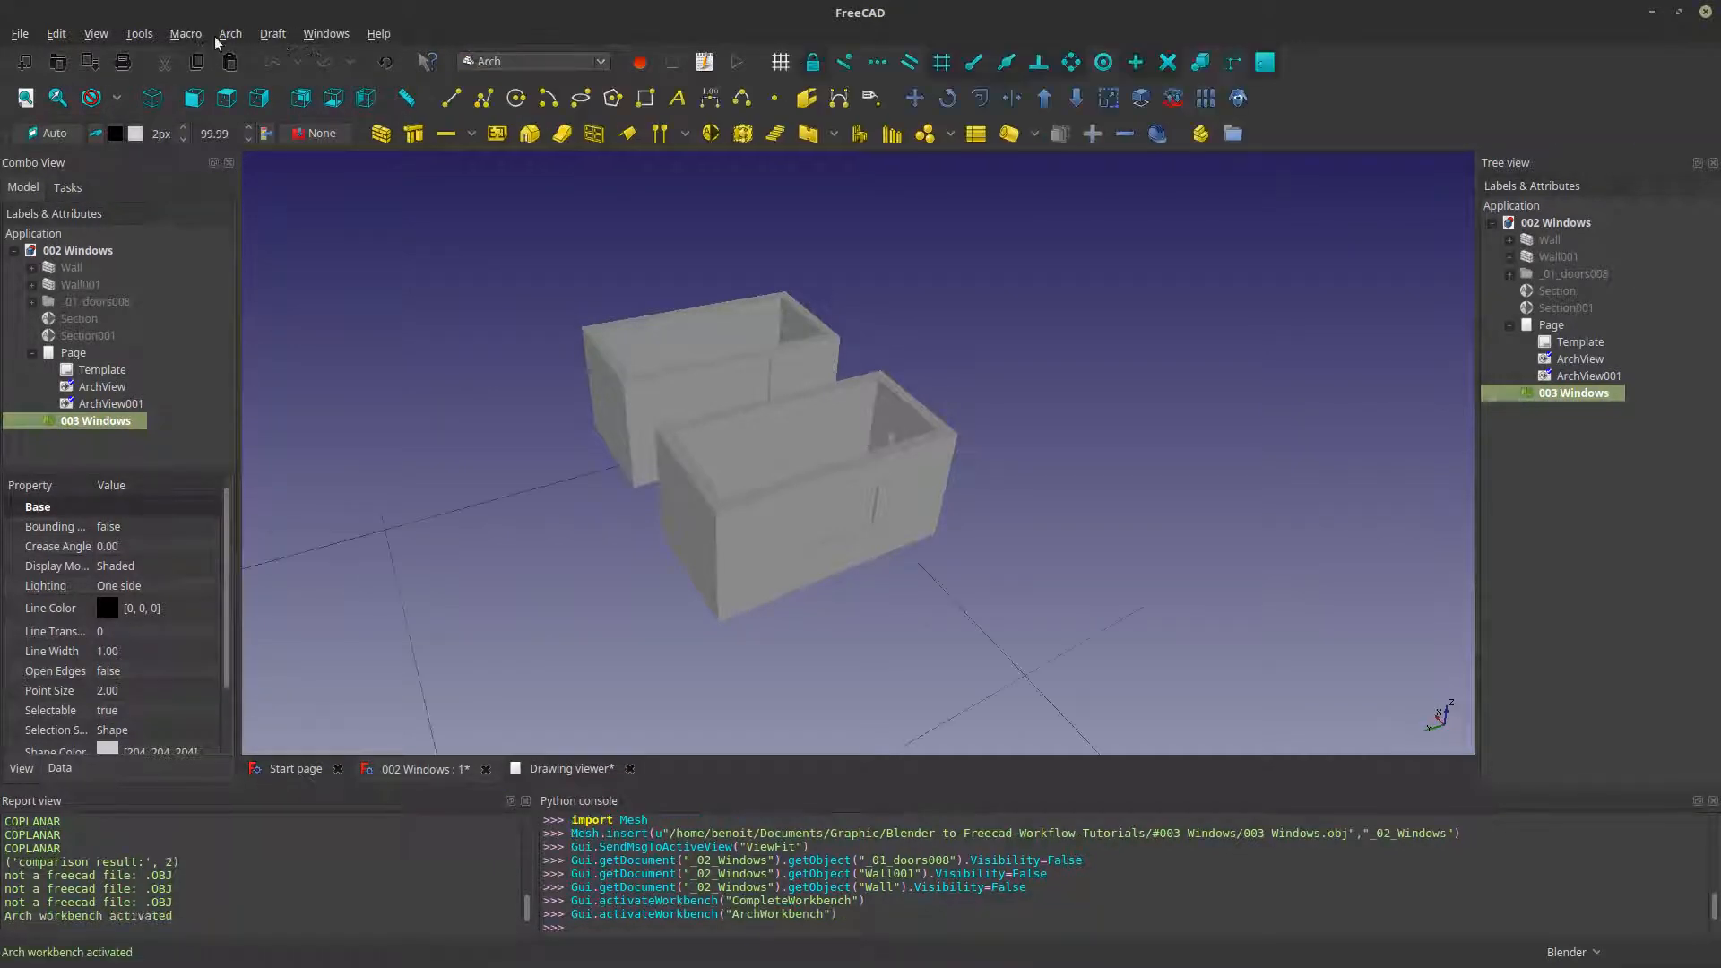
click(229, 34)
mouse_move(242, 55)
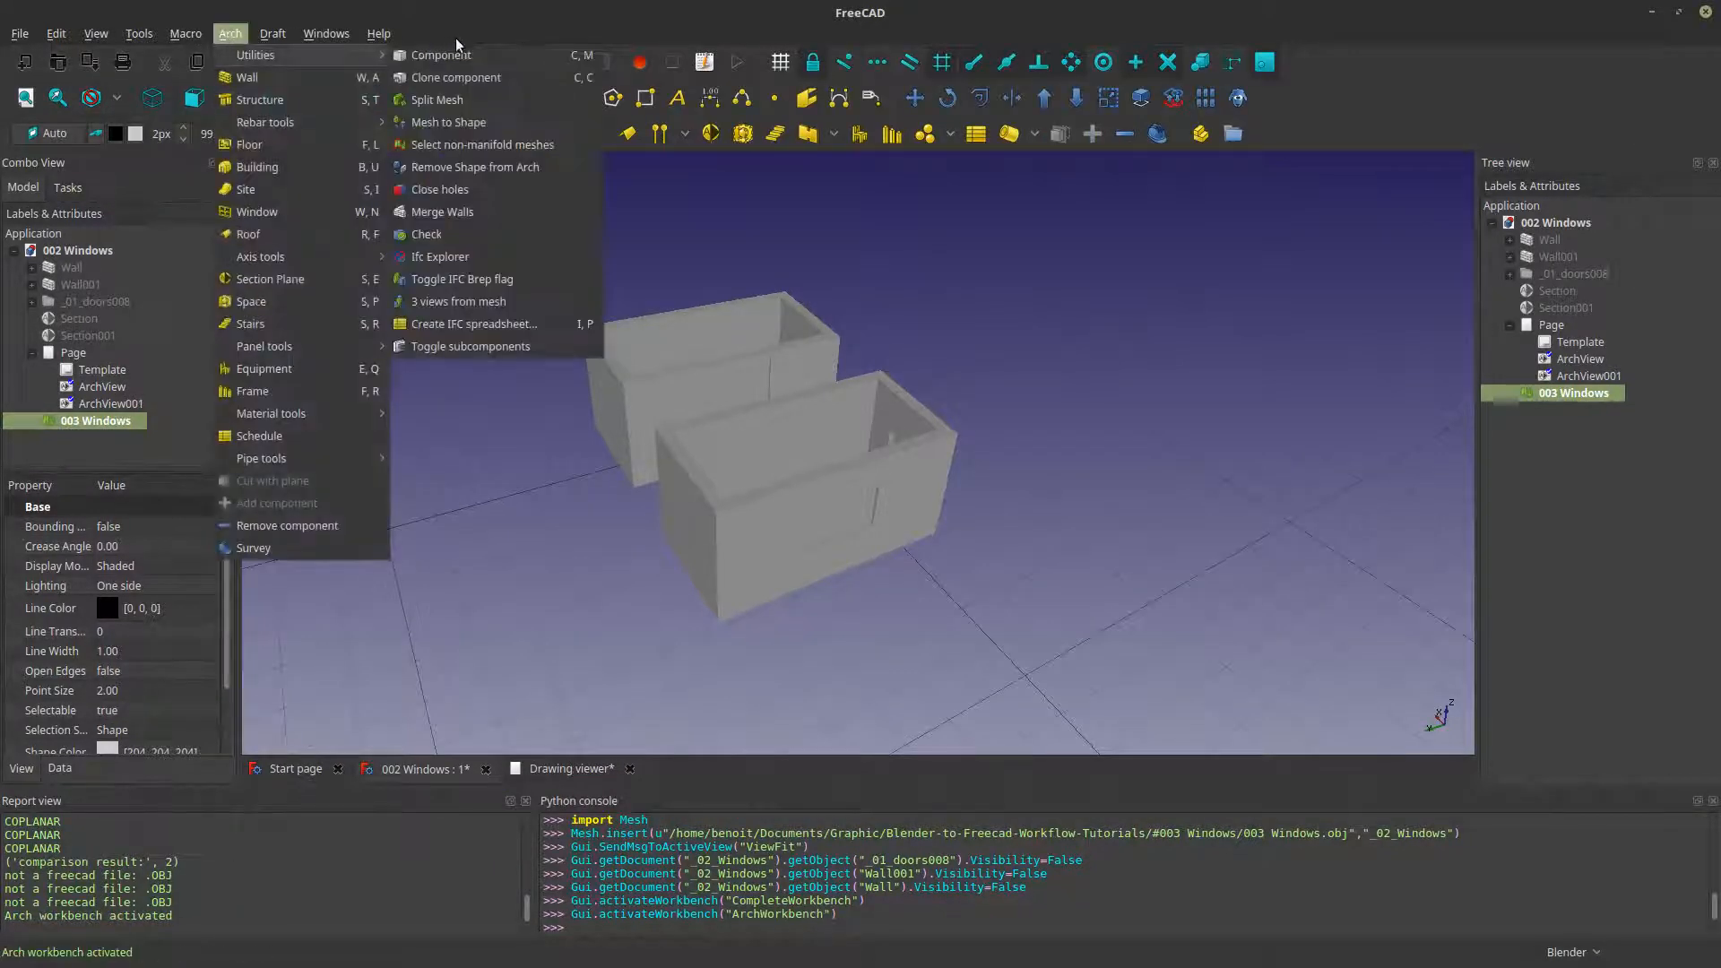
click(446, 101)
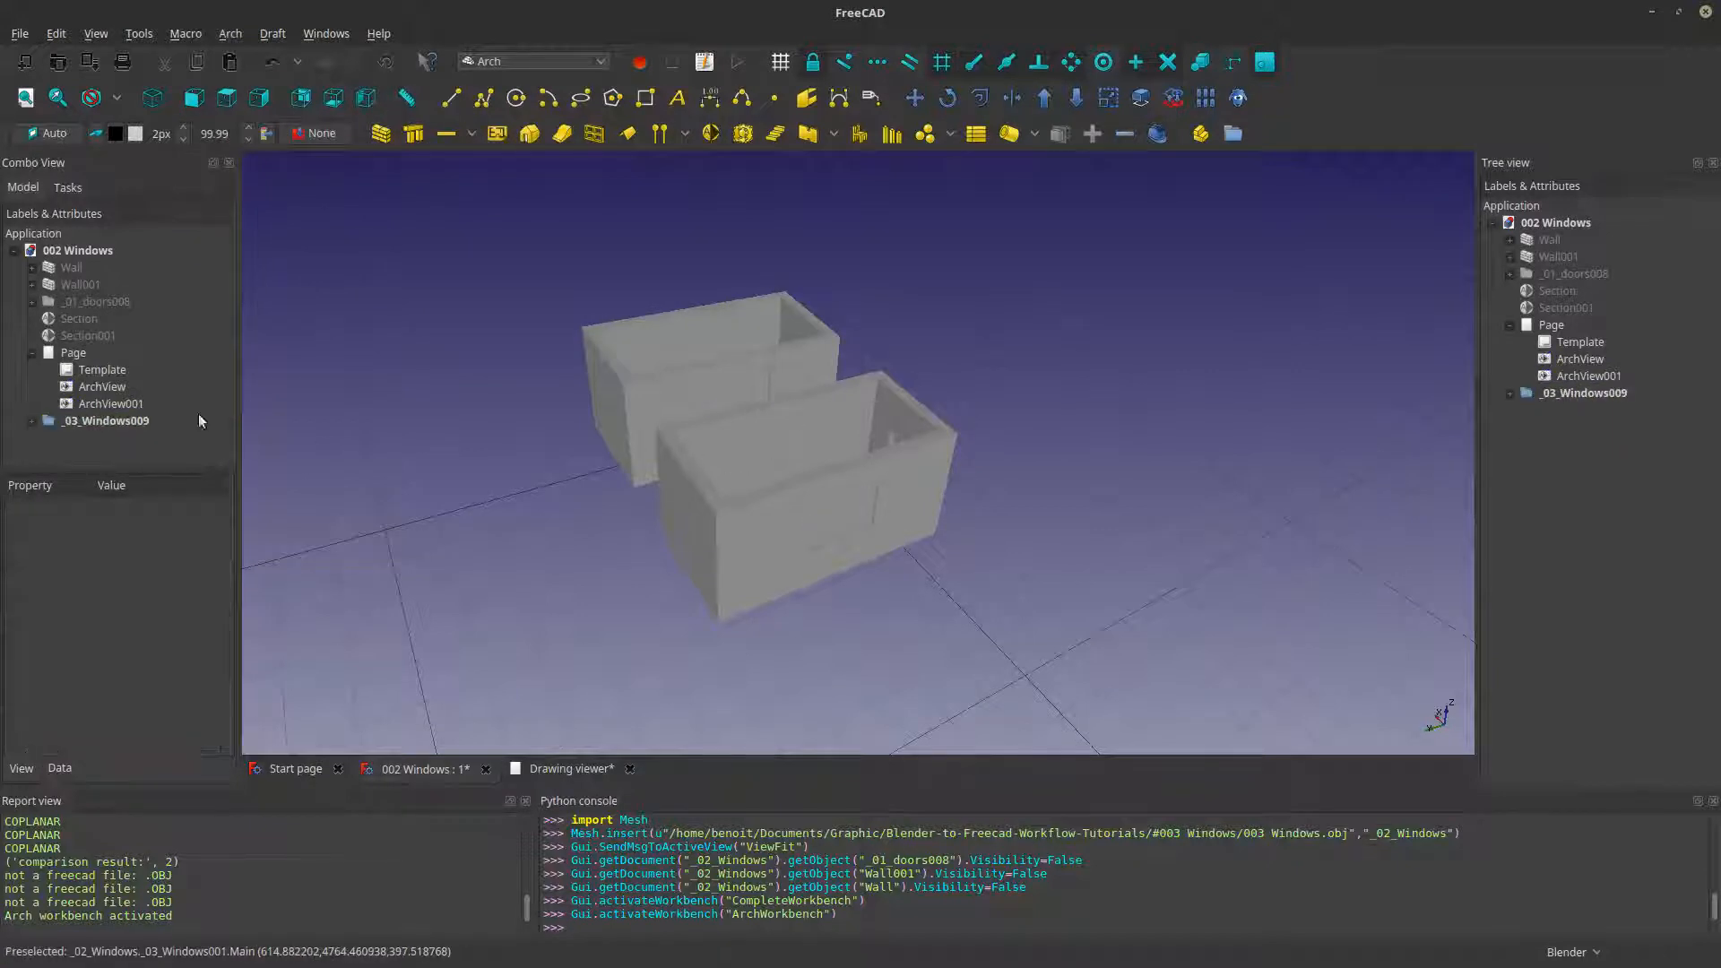
- Select all meshes from _03_Windows to _03_Windows008 in the new group and convert them to shapes with Mesh to Shape
click(32, 421)
scroll(85, 416, down, 3)
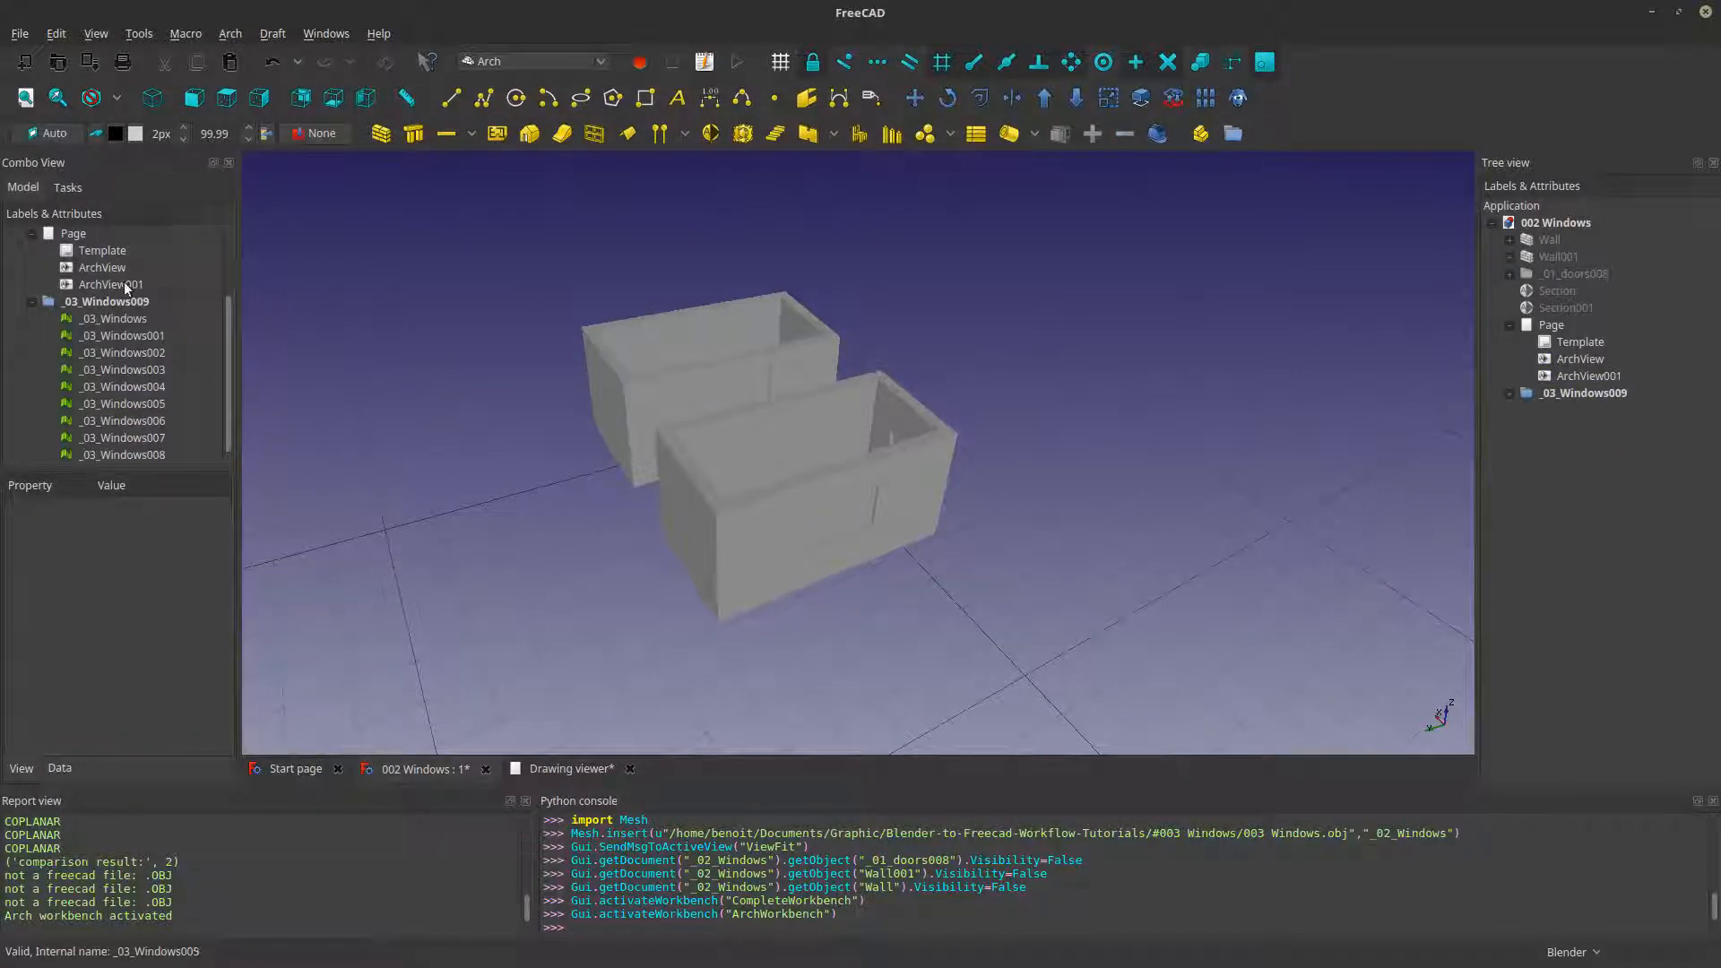
click(113, 319)
shift+click(111, 456)
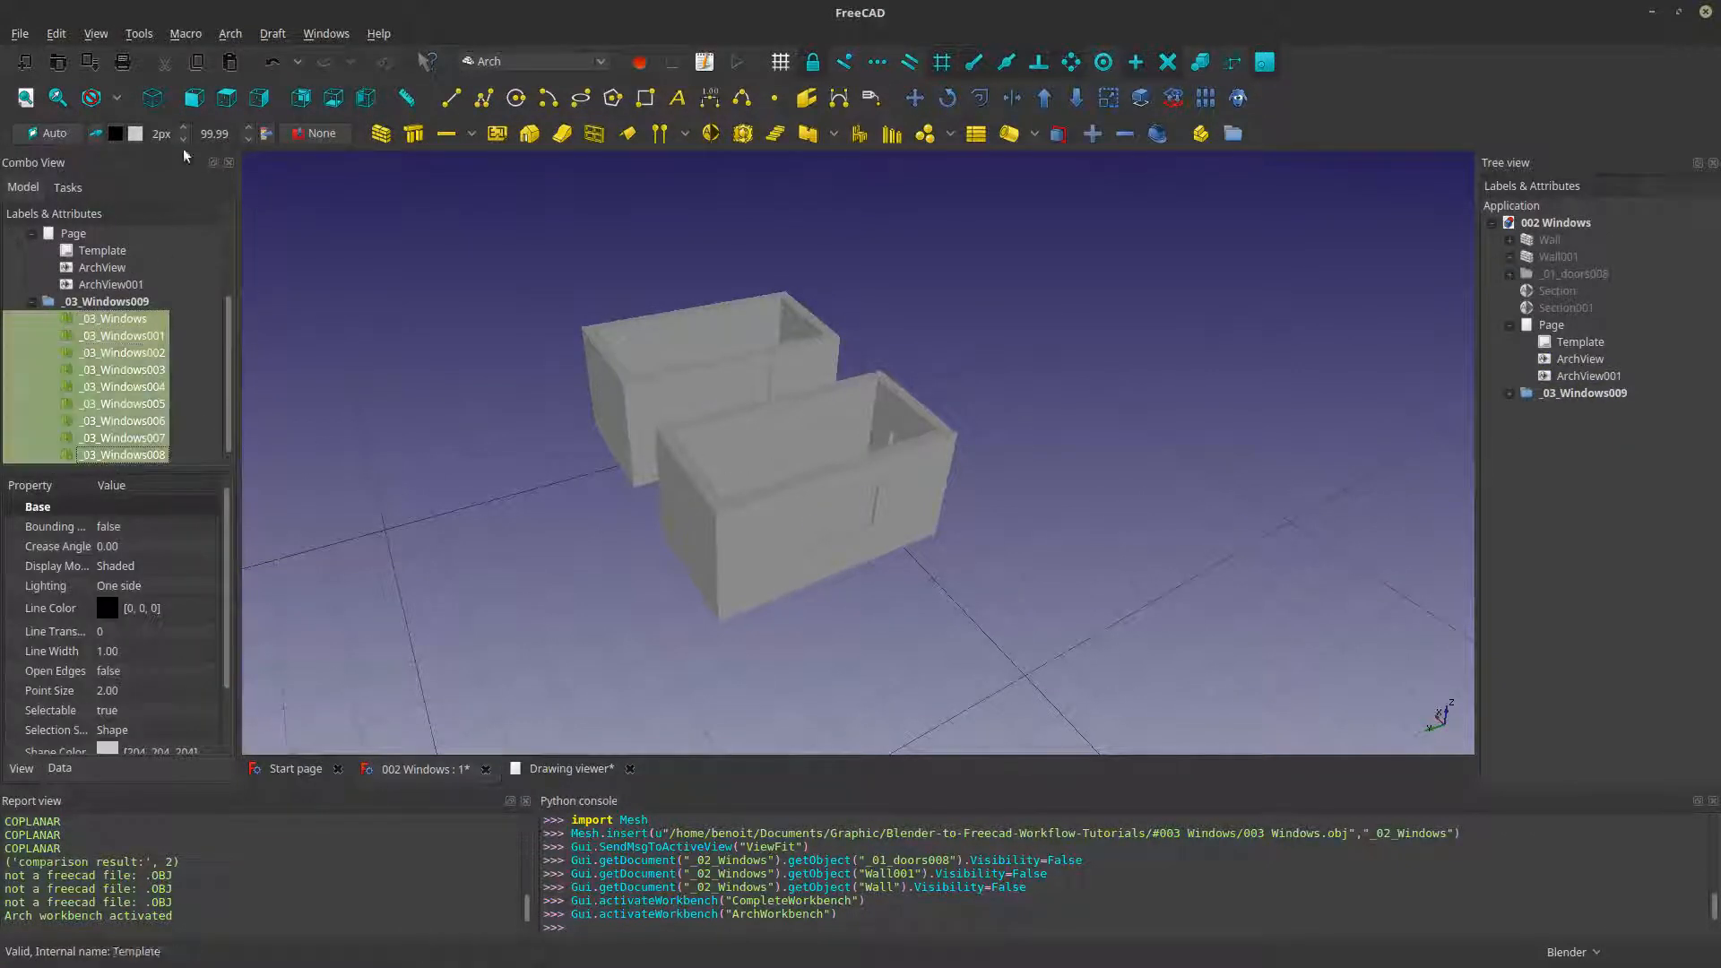
click(231, 33)
mouse_move(248, 58)
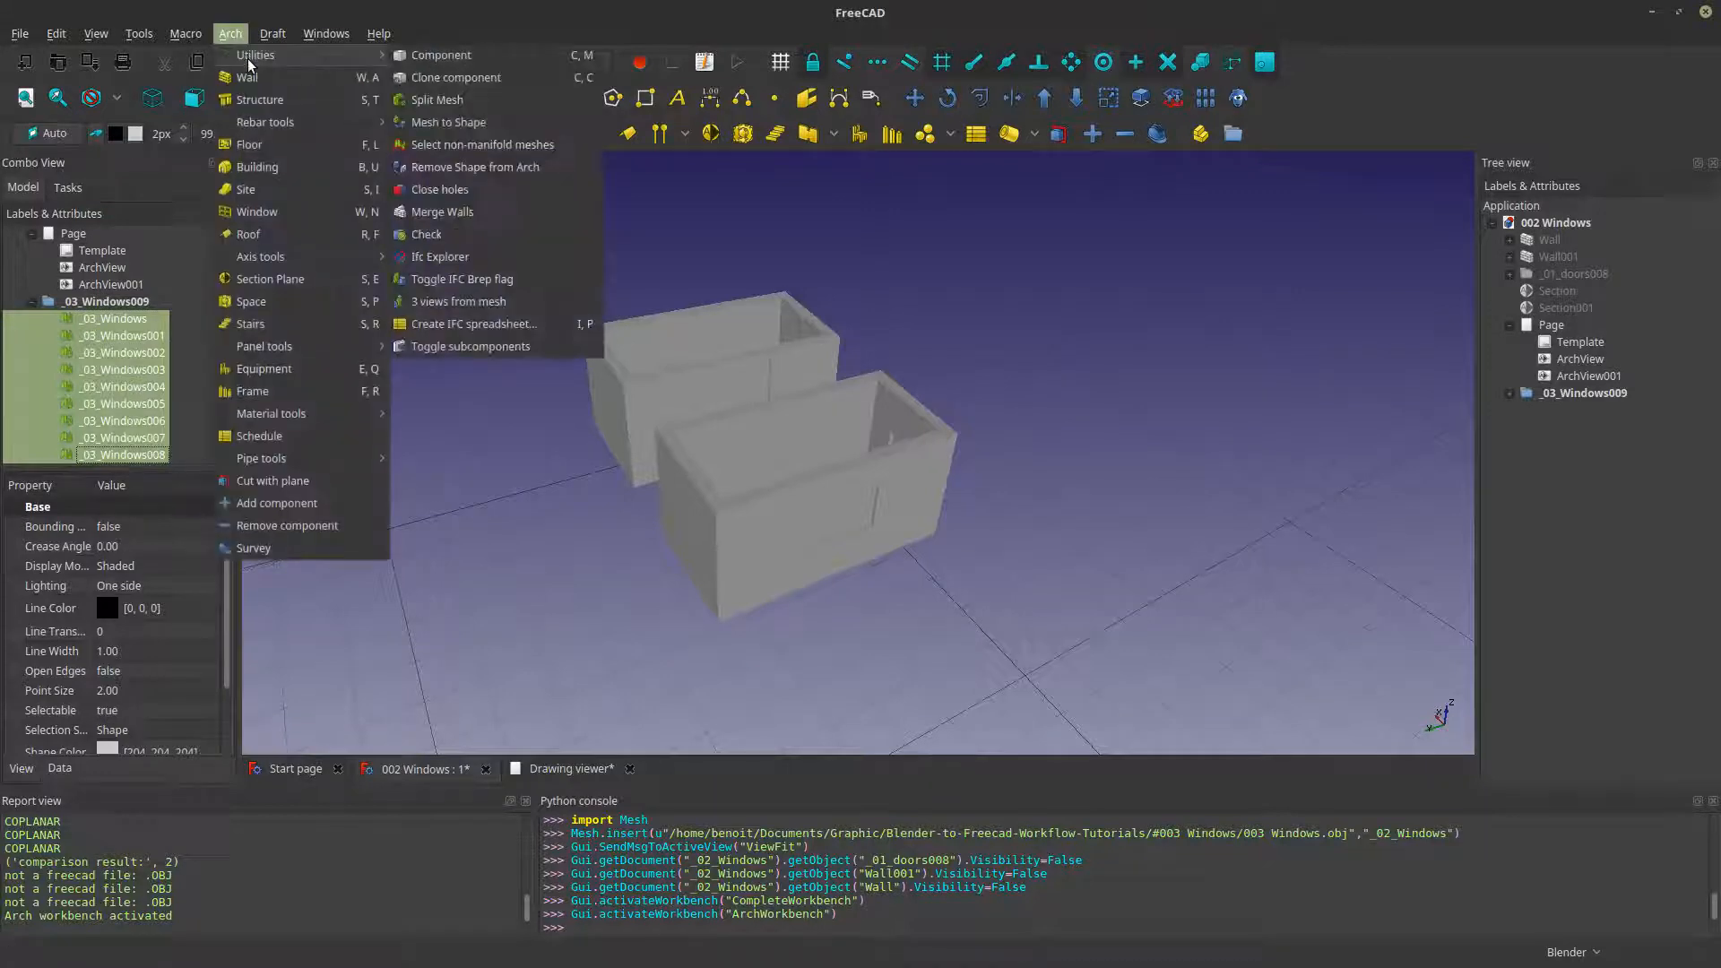
click(432, 123)
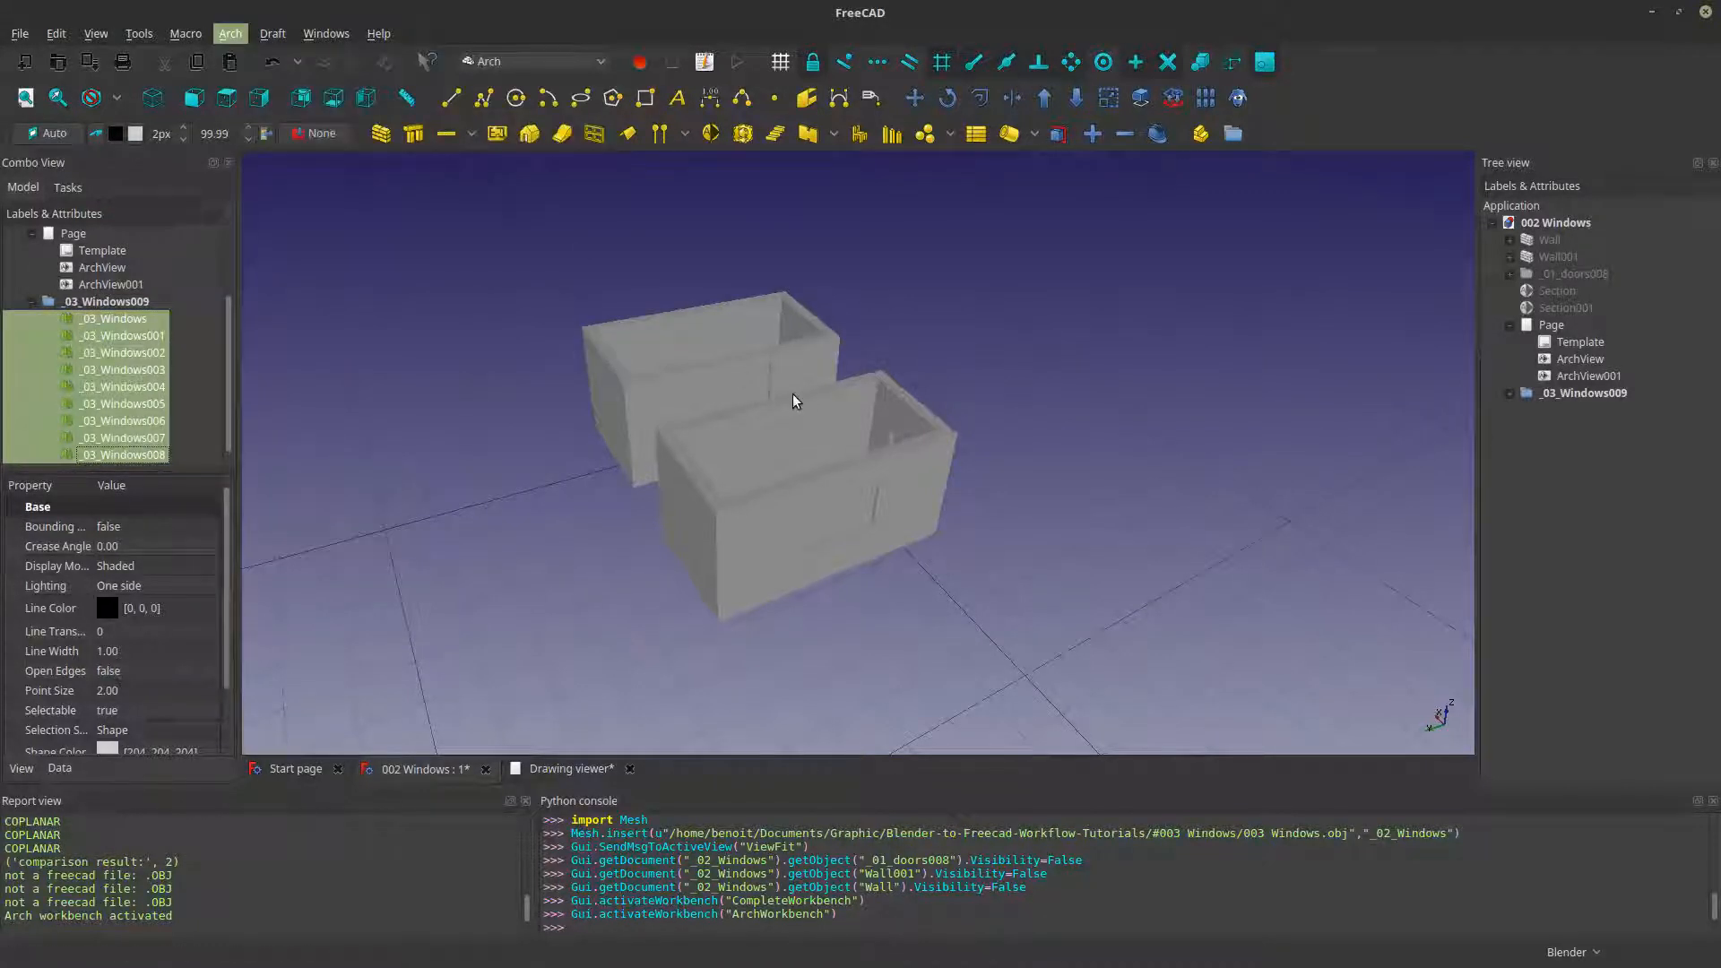
- Hide and delete the original split meshes _03_Windows to _03_Windows008, keeping the converted shapes
scroll(853, 457, up, 5)
middle_drag(852, 457, 1134, 521)
scroll(797, 502, down, 5)
key(space)
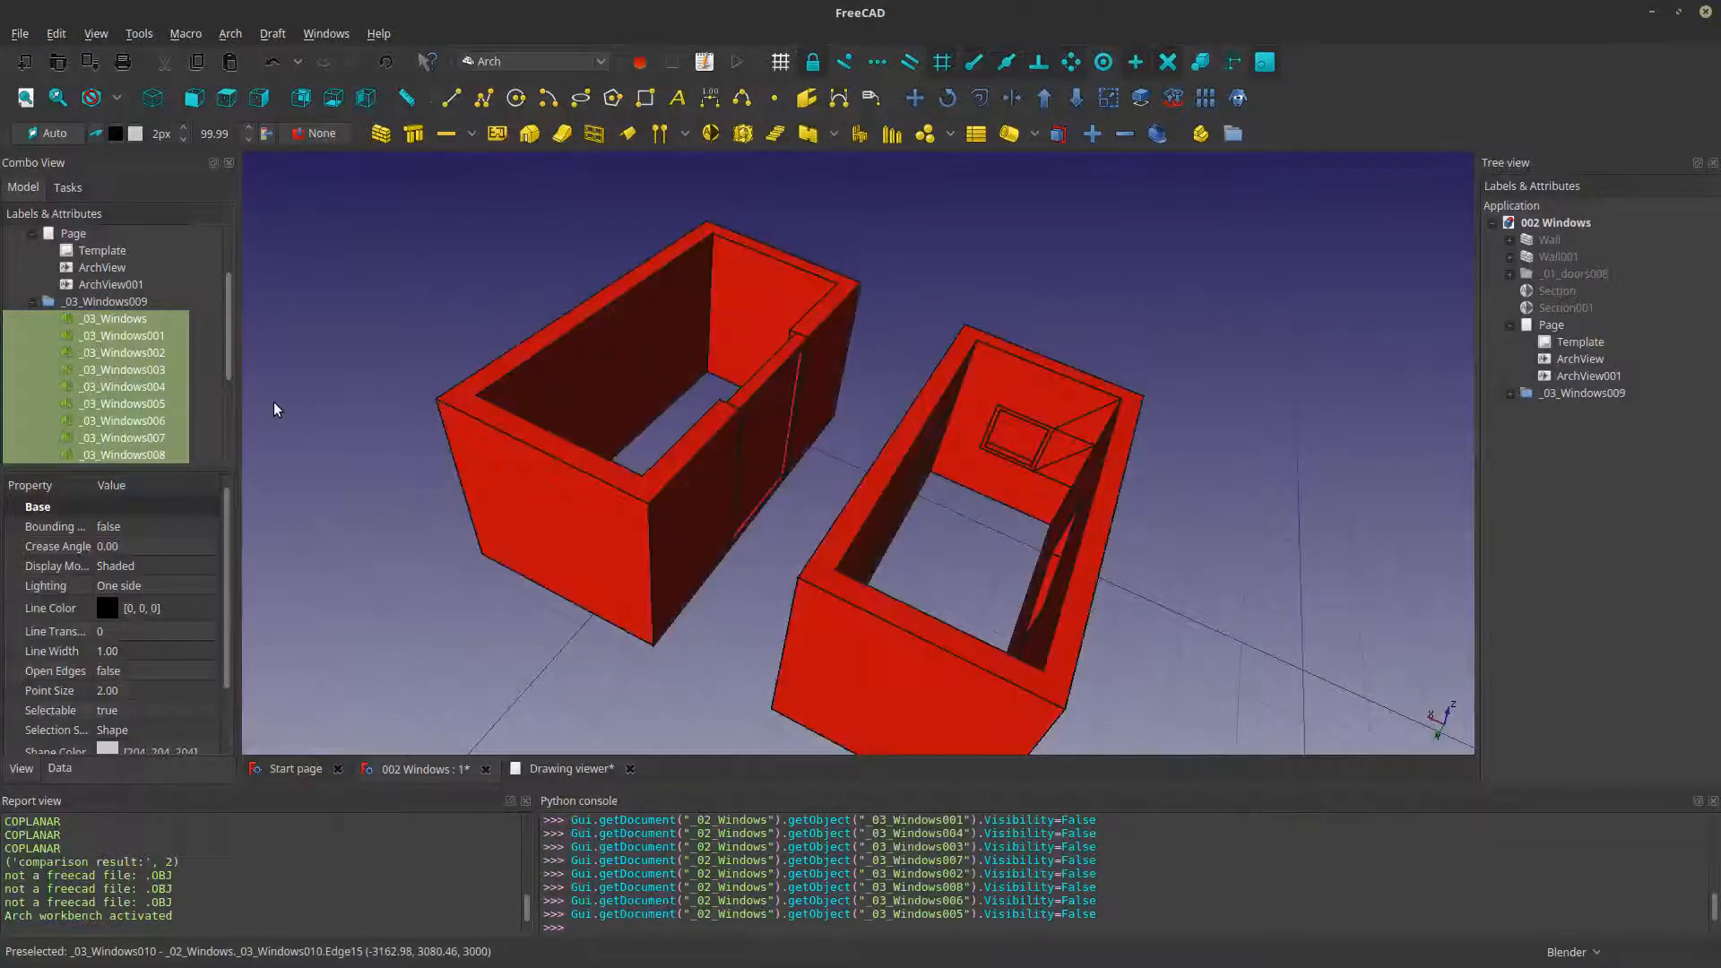
right_click(142, 405)
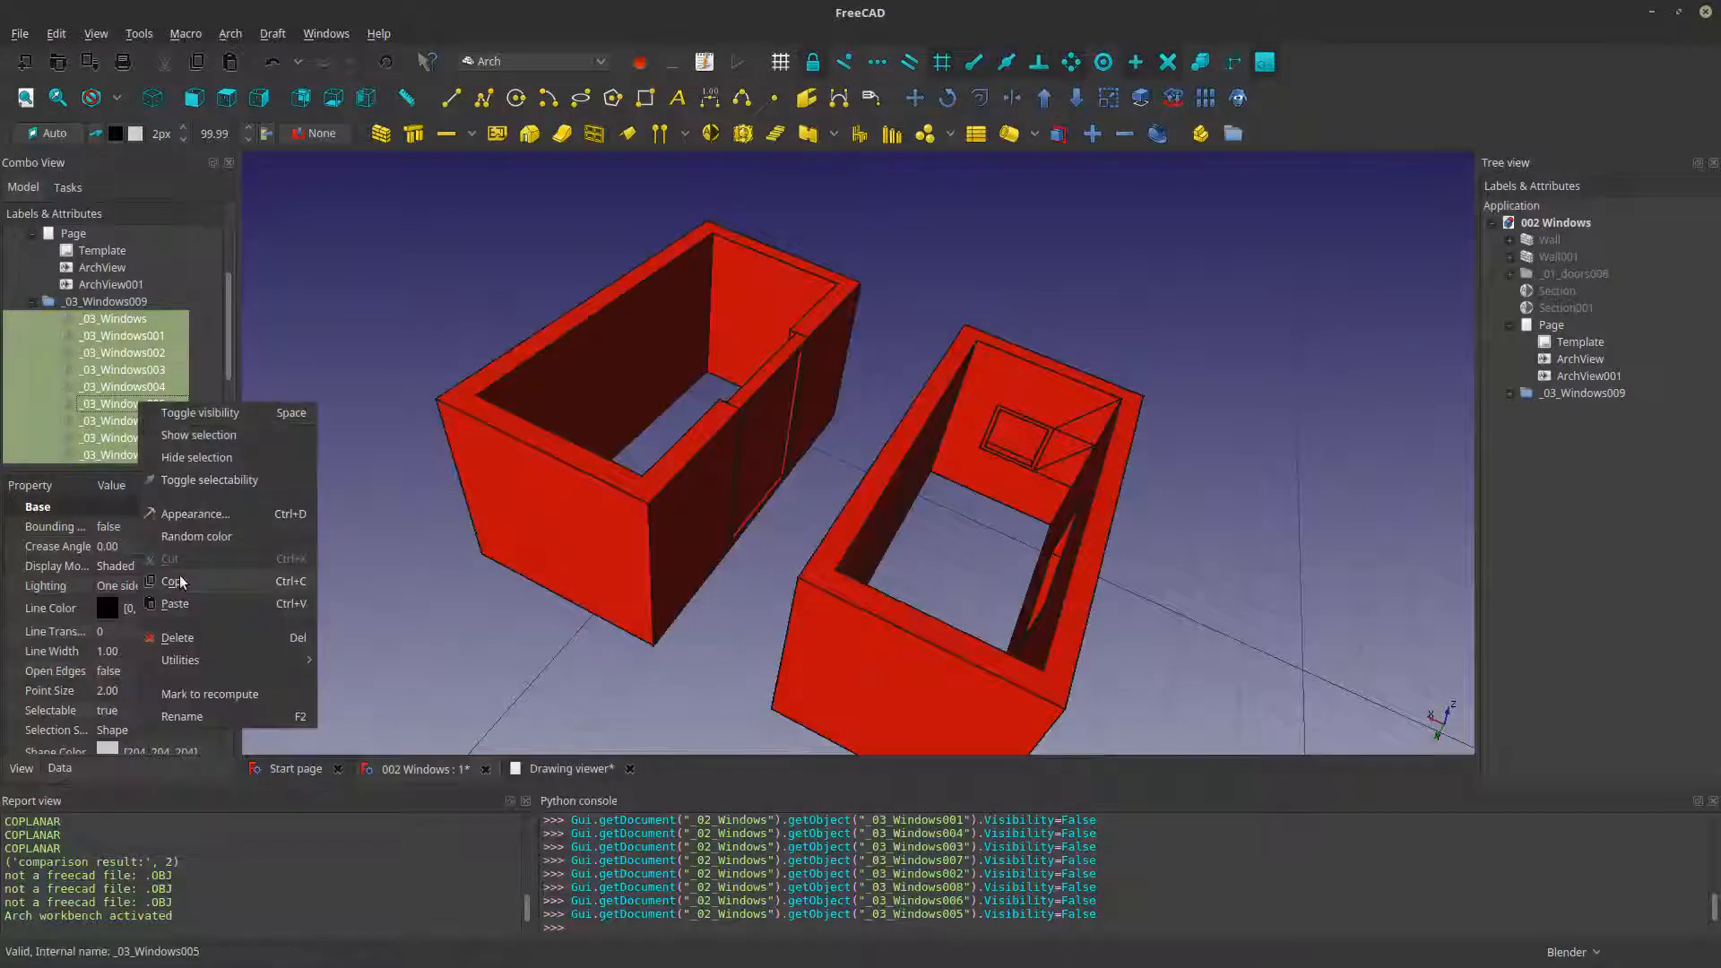
click(177, 637)
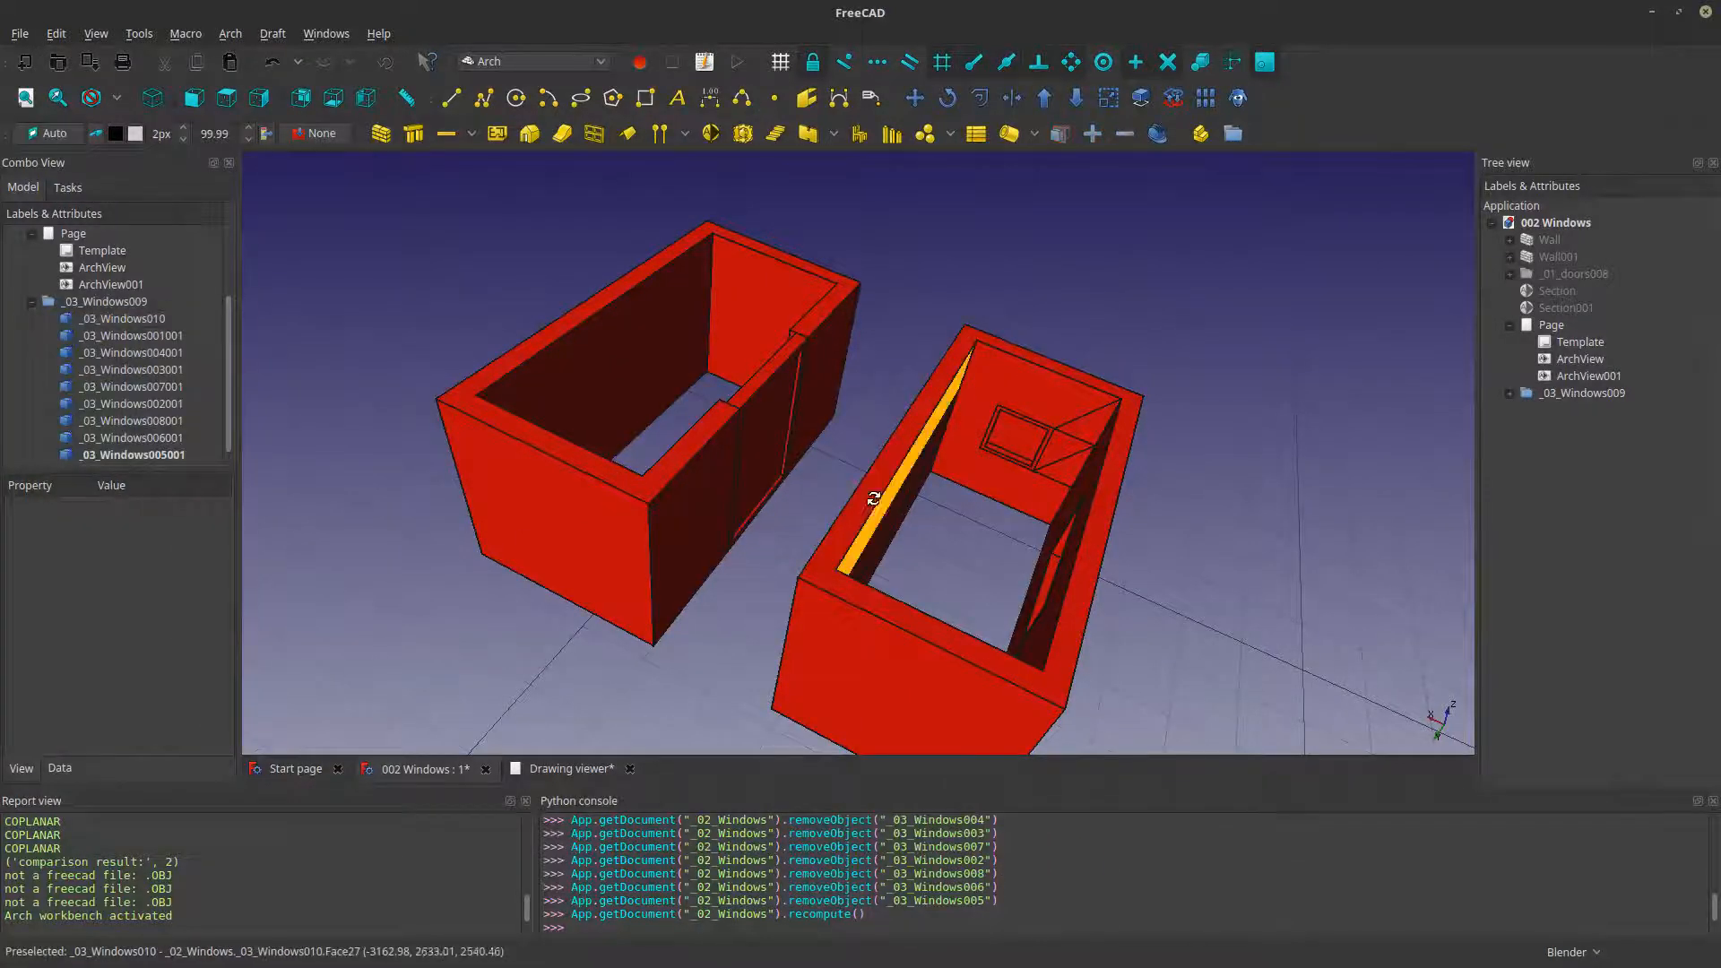
- Examine the converted walls, window openings, frames and panes of both rooms from several angles
middle_drag(897, 430, 775, 487)
middle_drag(1044, 552, 1123, 640)
scroll(984, 540, up, 3)
middle_drag(971, 621, 1214, 522)
scroll(1058, 588, down, 5)
scroll(1011, 538, up, 3)
middle_drag(1010, 538, 955, 578)
scroll(979, 500, up, 3)
click(926, 515)
scroll(926, 529, down, 2)
scroll(955, 578, up, 3)
middle_drag(1093, 600, 1015, 581)
scroll(993, 538, up, 3)
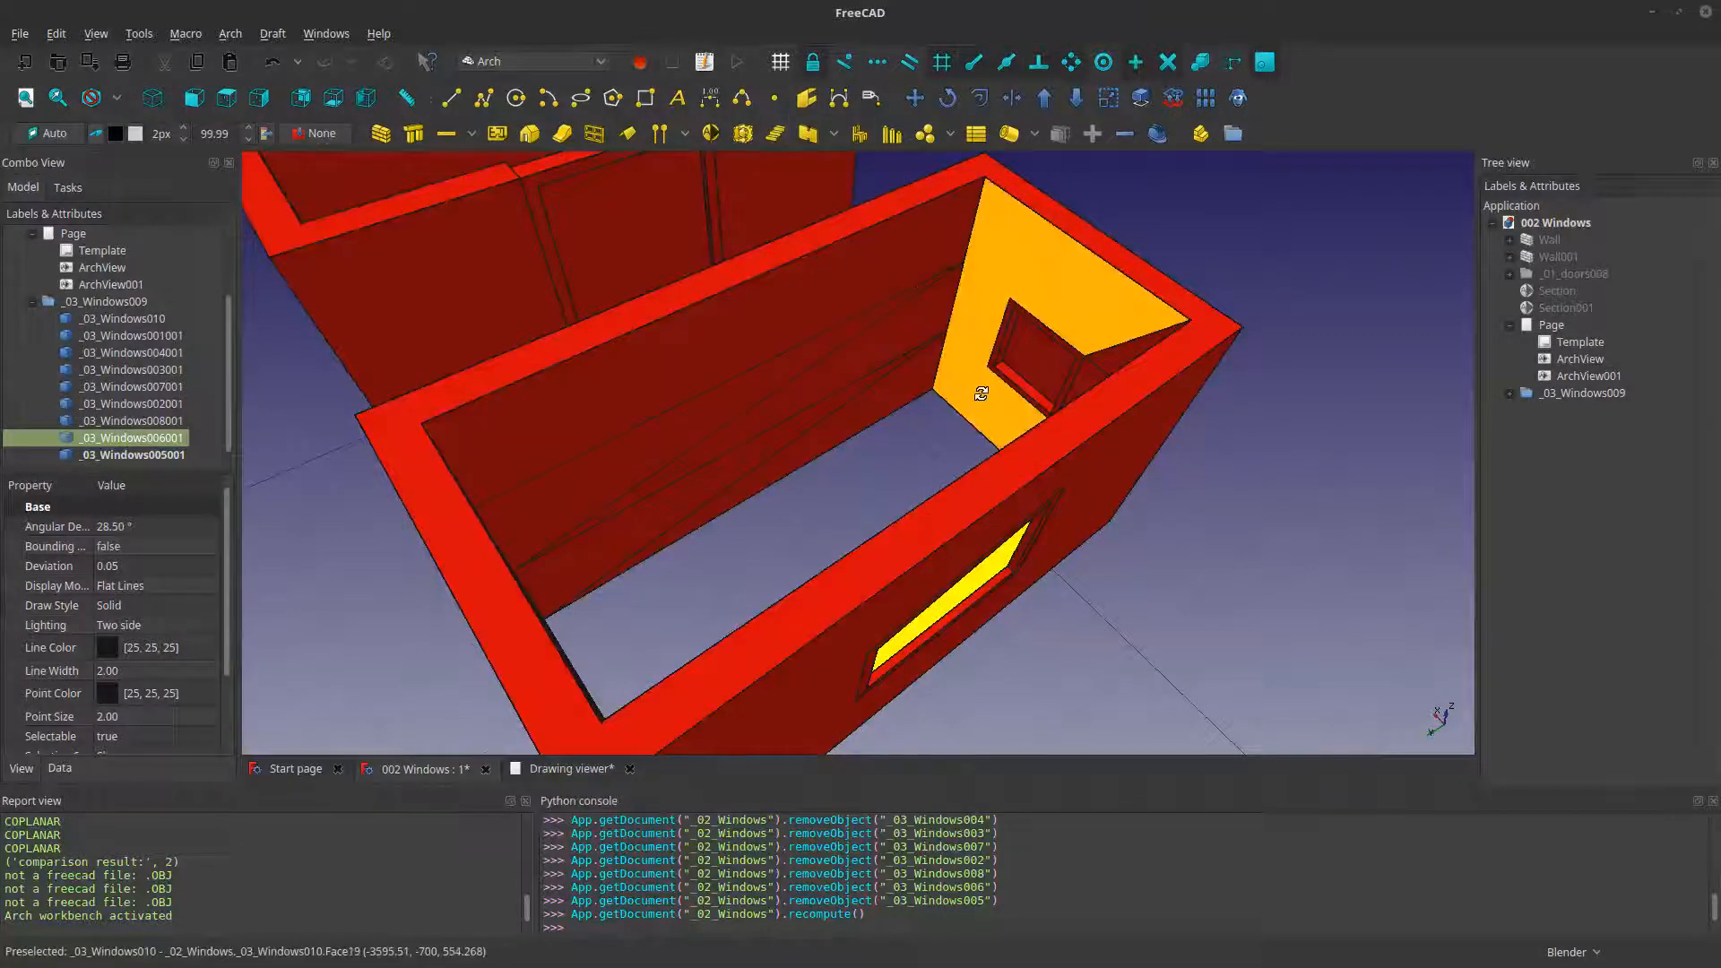
middle_drag(981, 394, 1014, 368)
scroll(1014, 369, down, 3)
middle_drag(891, 380, 1095, 568)
middle_drag(771, 659, 561, 589)
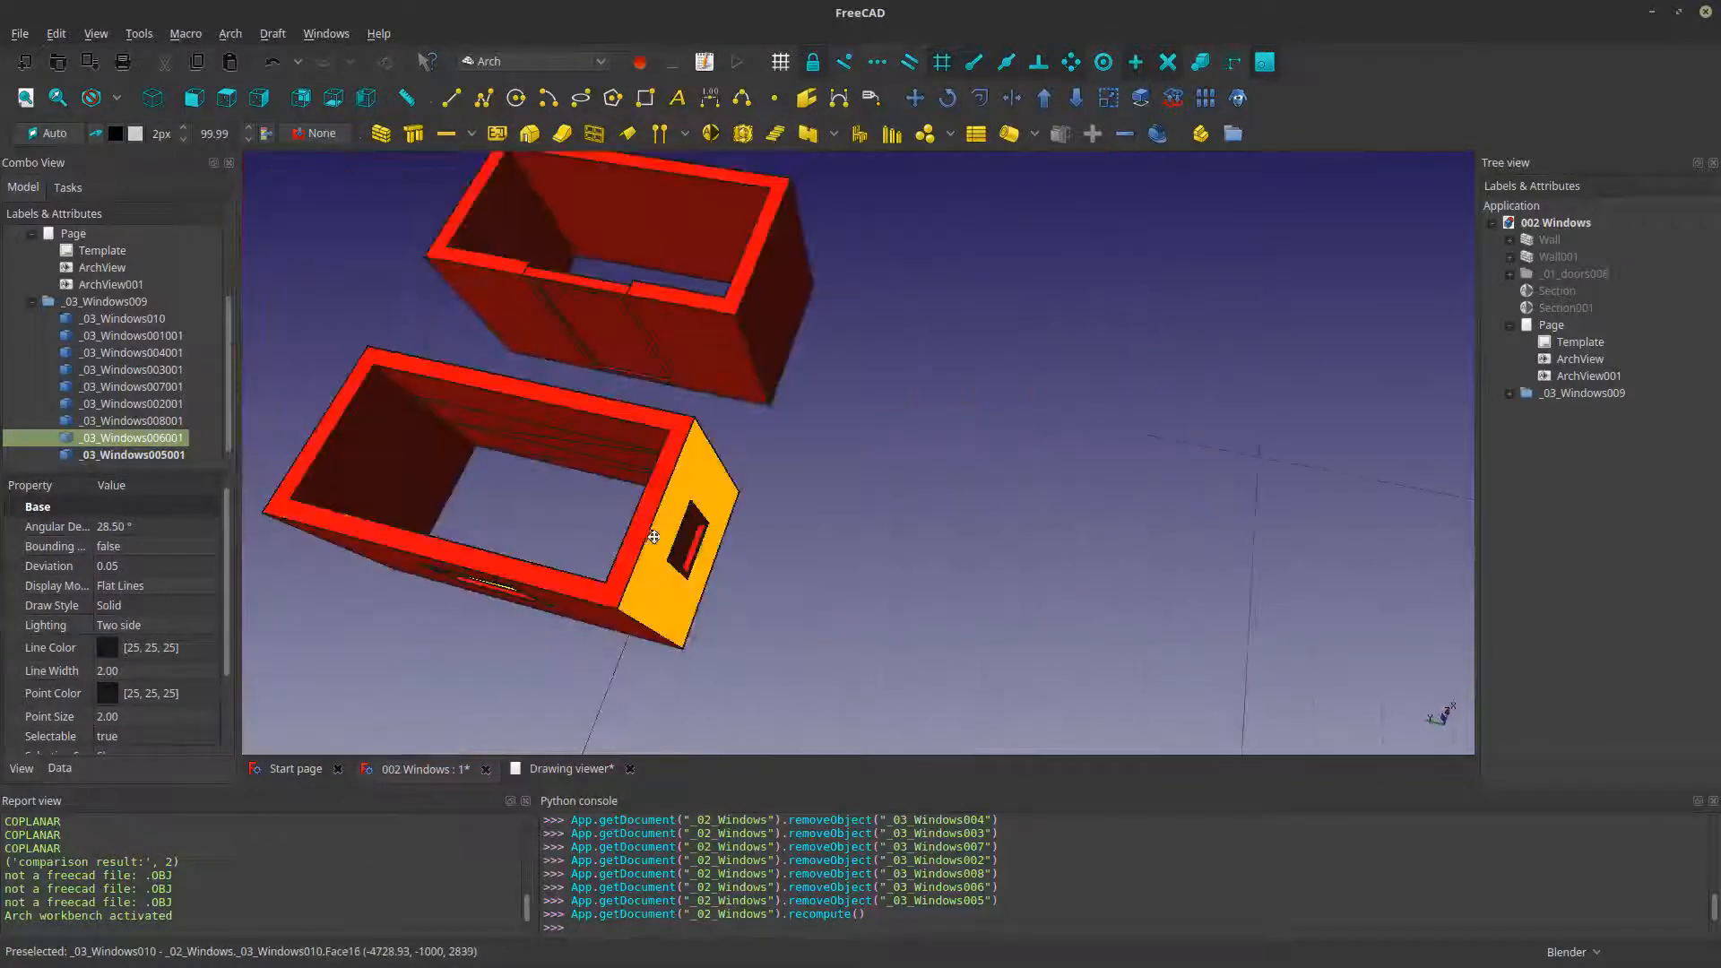
middle_drag(653, 536, 597, 541)
click(597, 540)
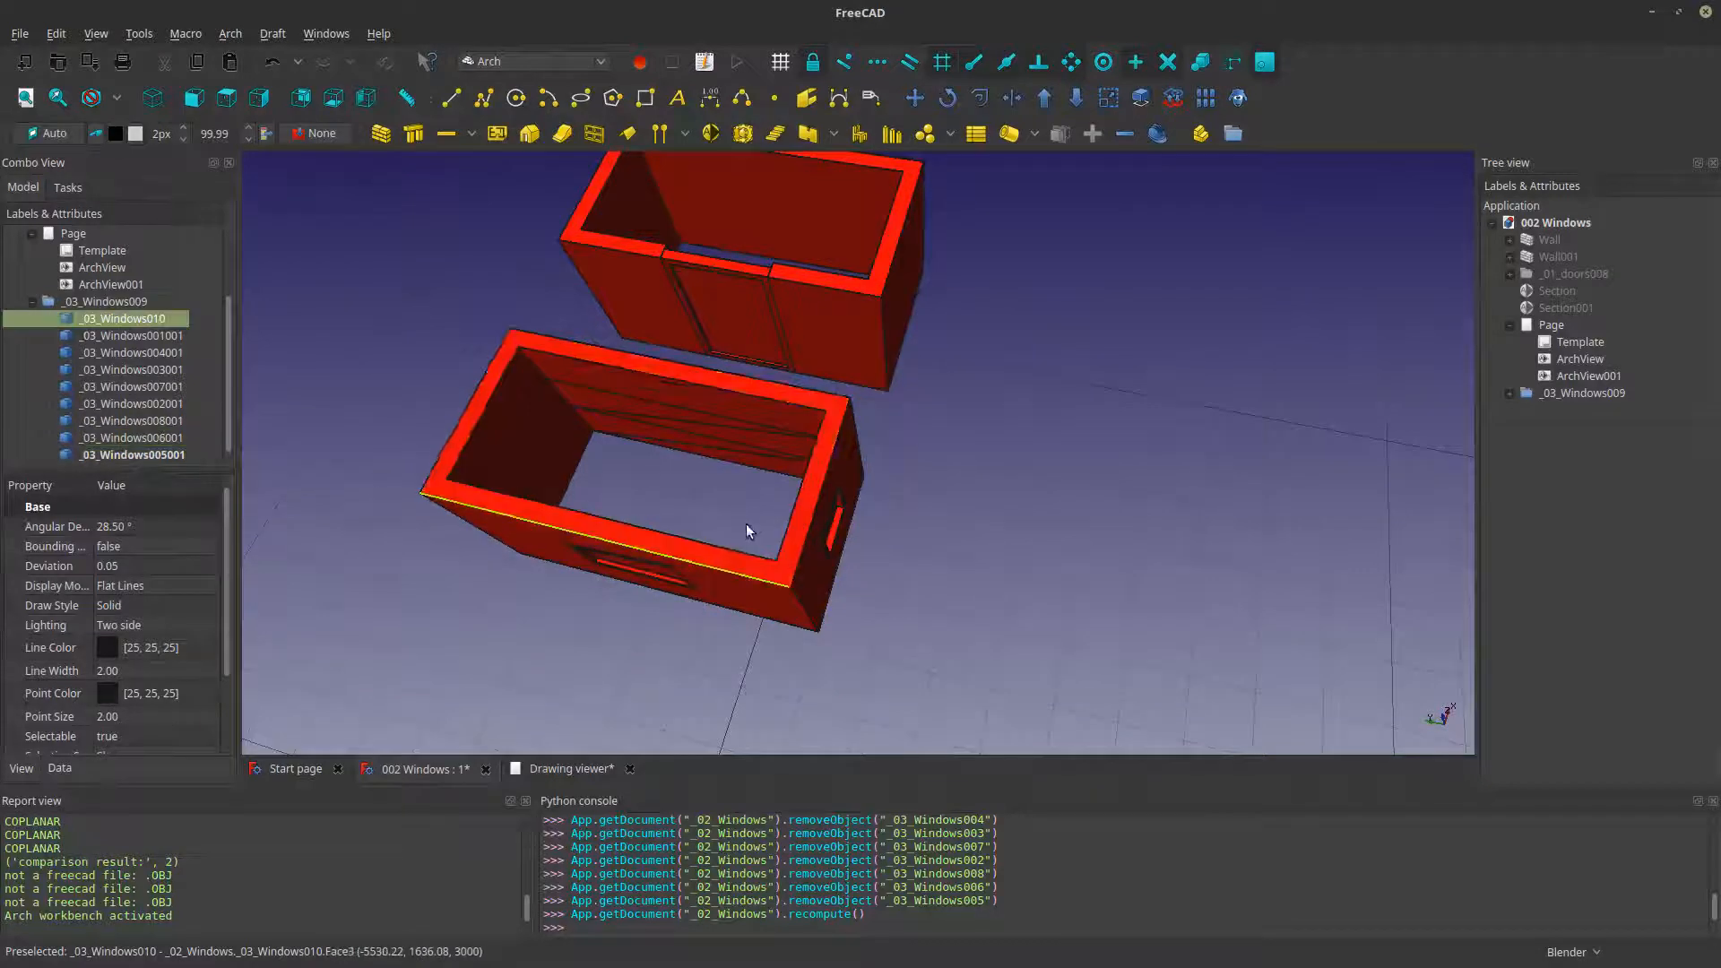
middle_drag(750, 530, 782, 512)
scroll(803, 491, up, 2)
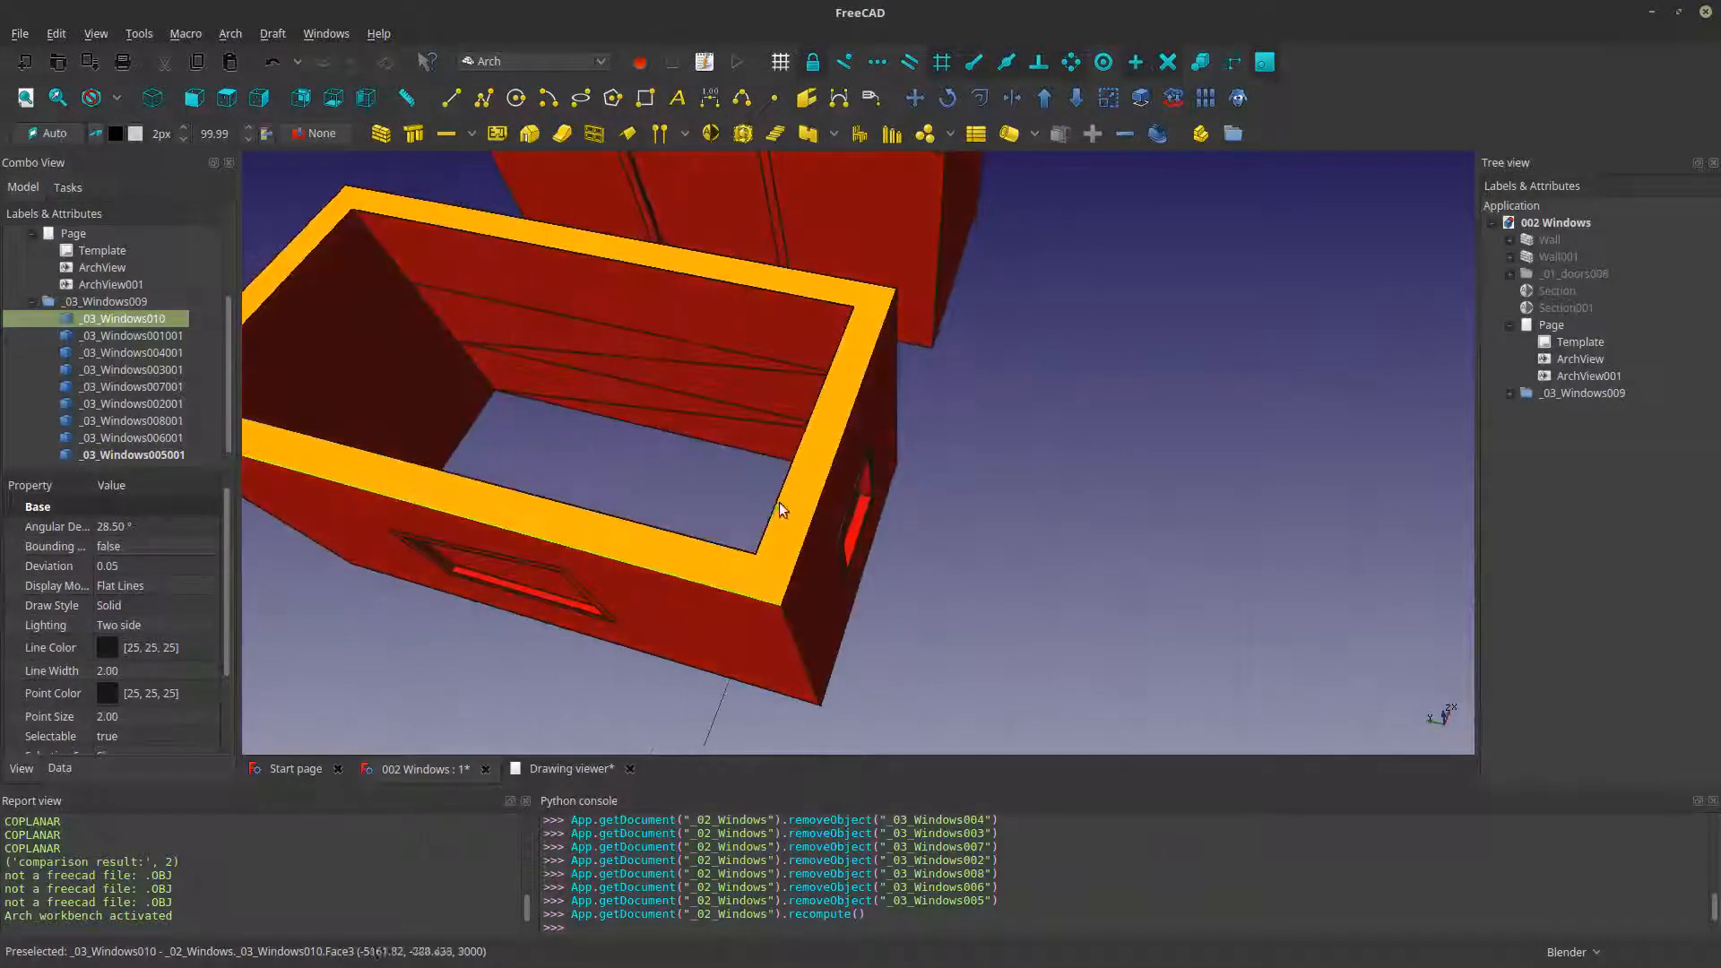
scroll(782, 512, down, 3)
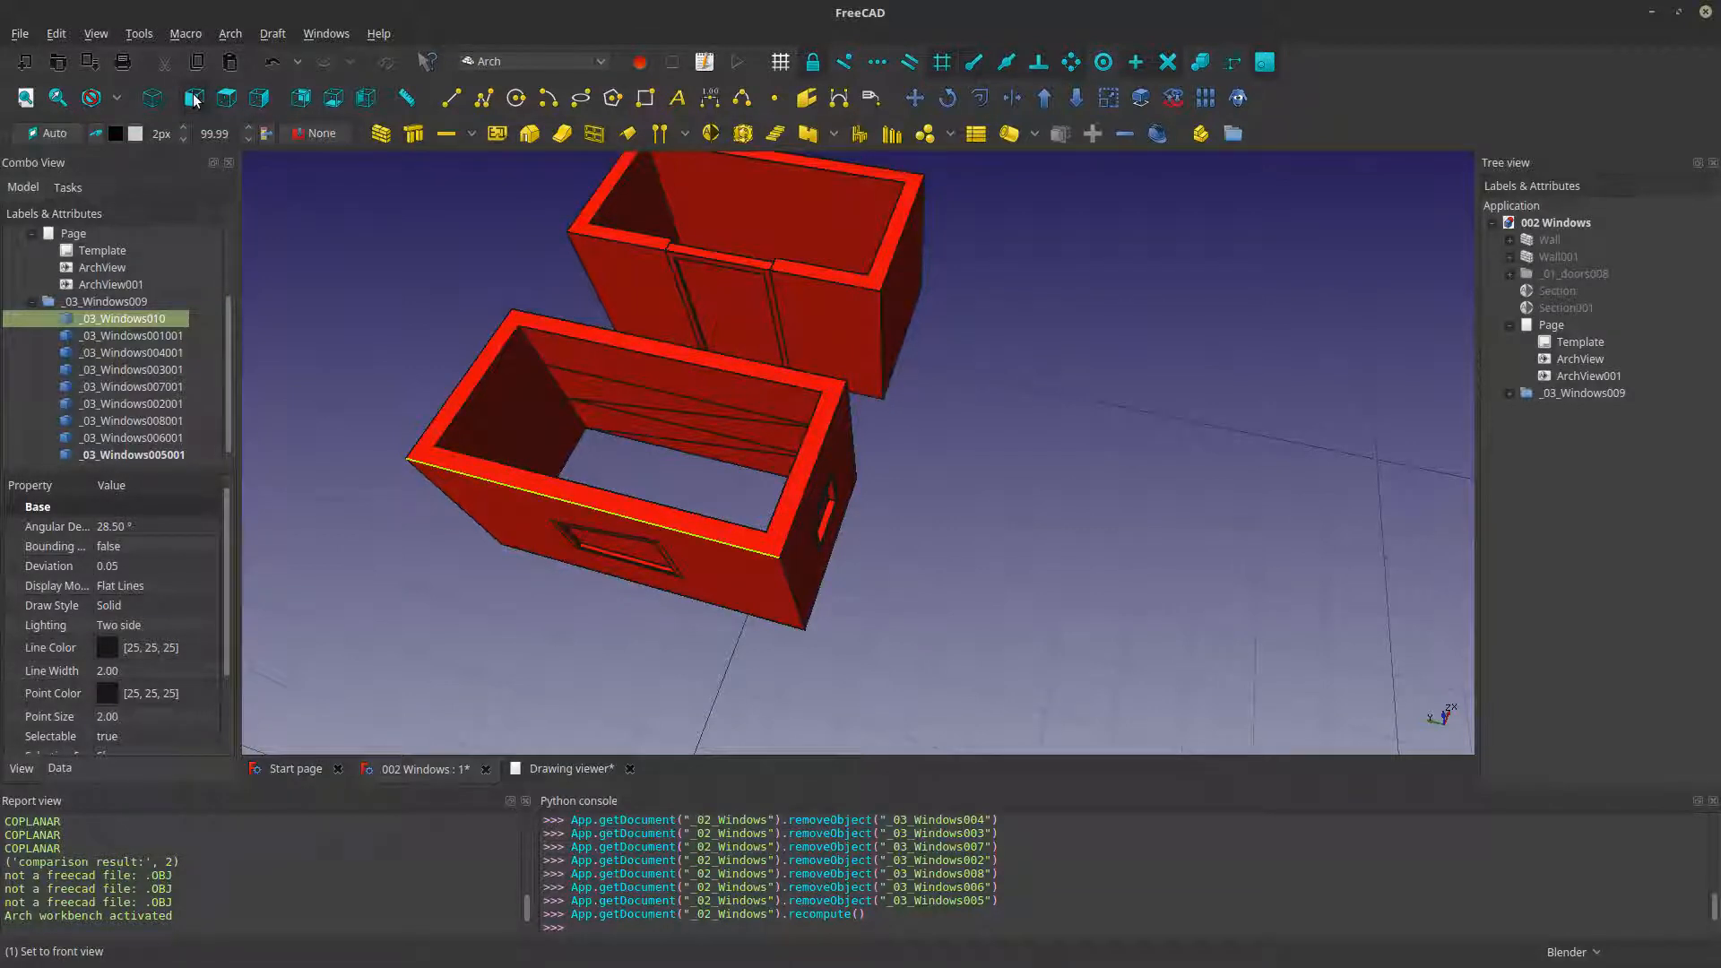
- Show the rooms in an orthographic top view and set the drawing working plane to Top
click(225, 100)
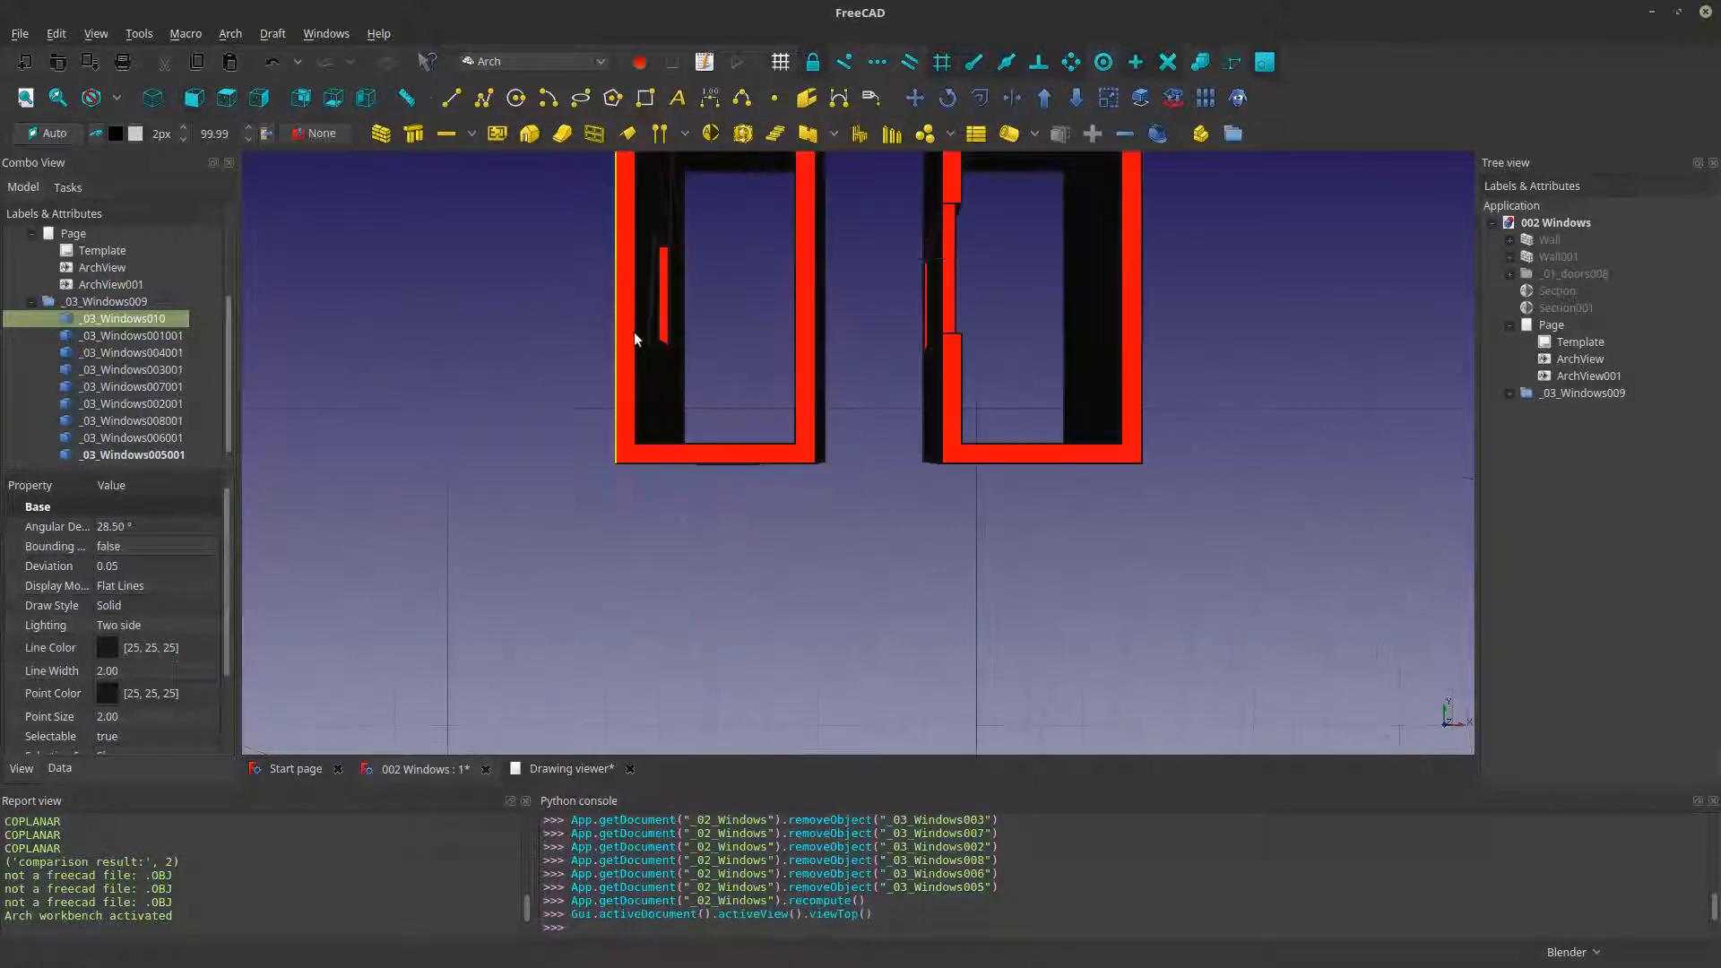
click(118, 96)
click(117, 97)
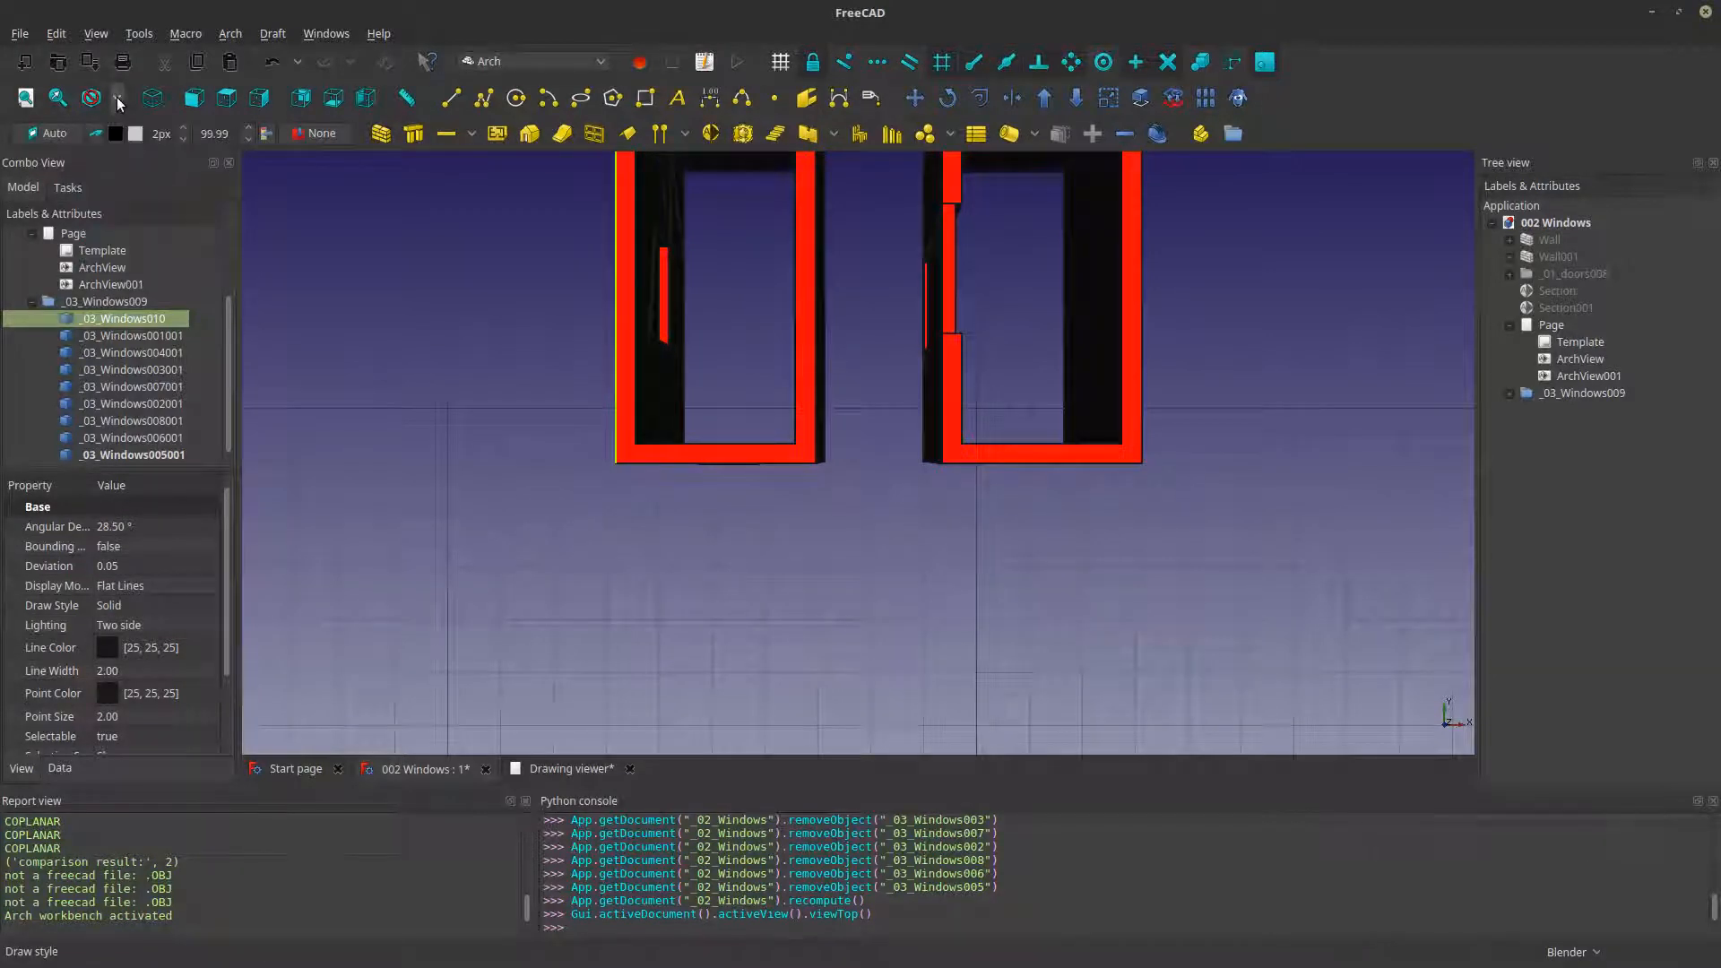
click(106, 32)
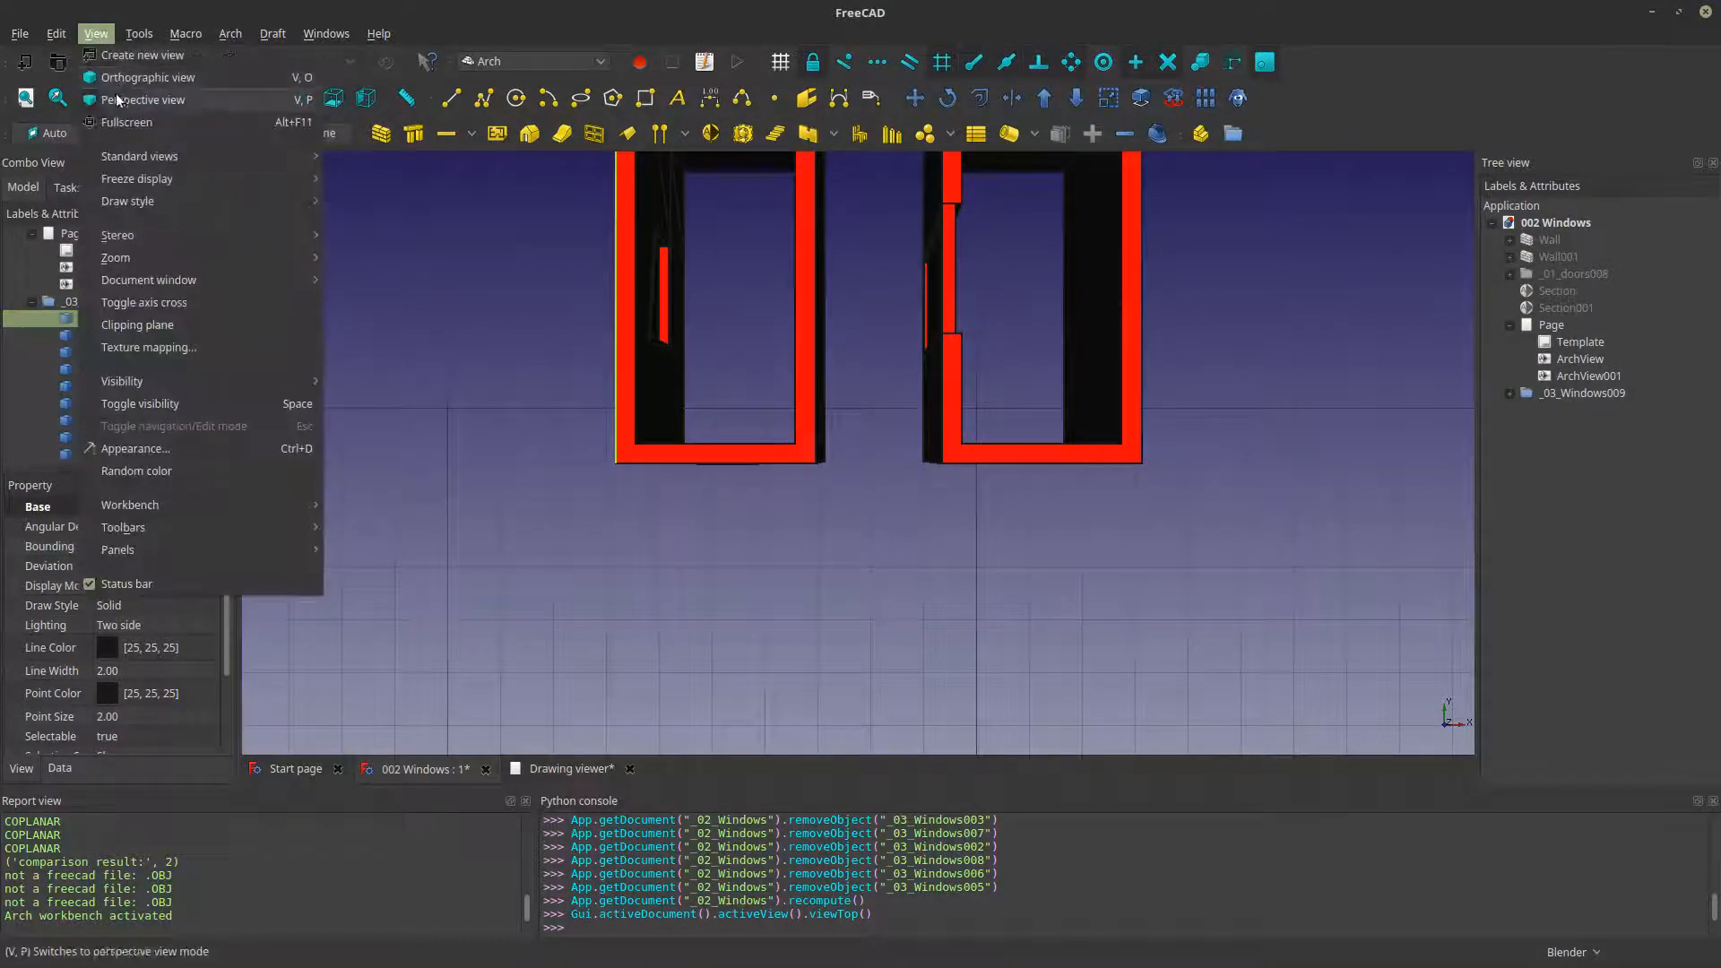
click(117, 81)
shift+middle_drag(776, 386, 648, 387)
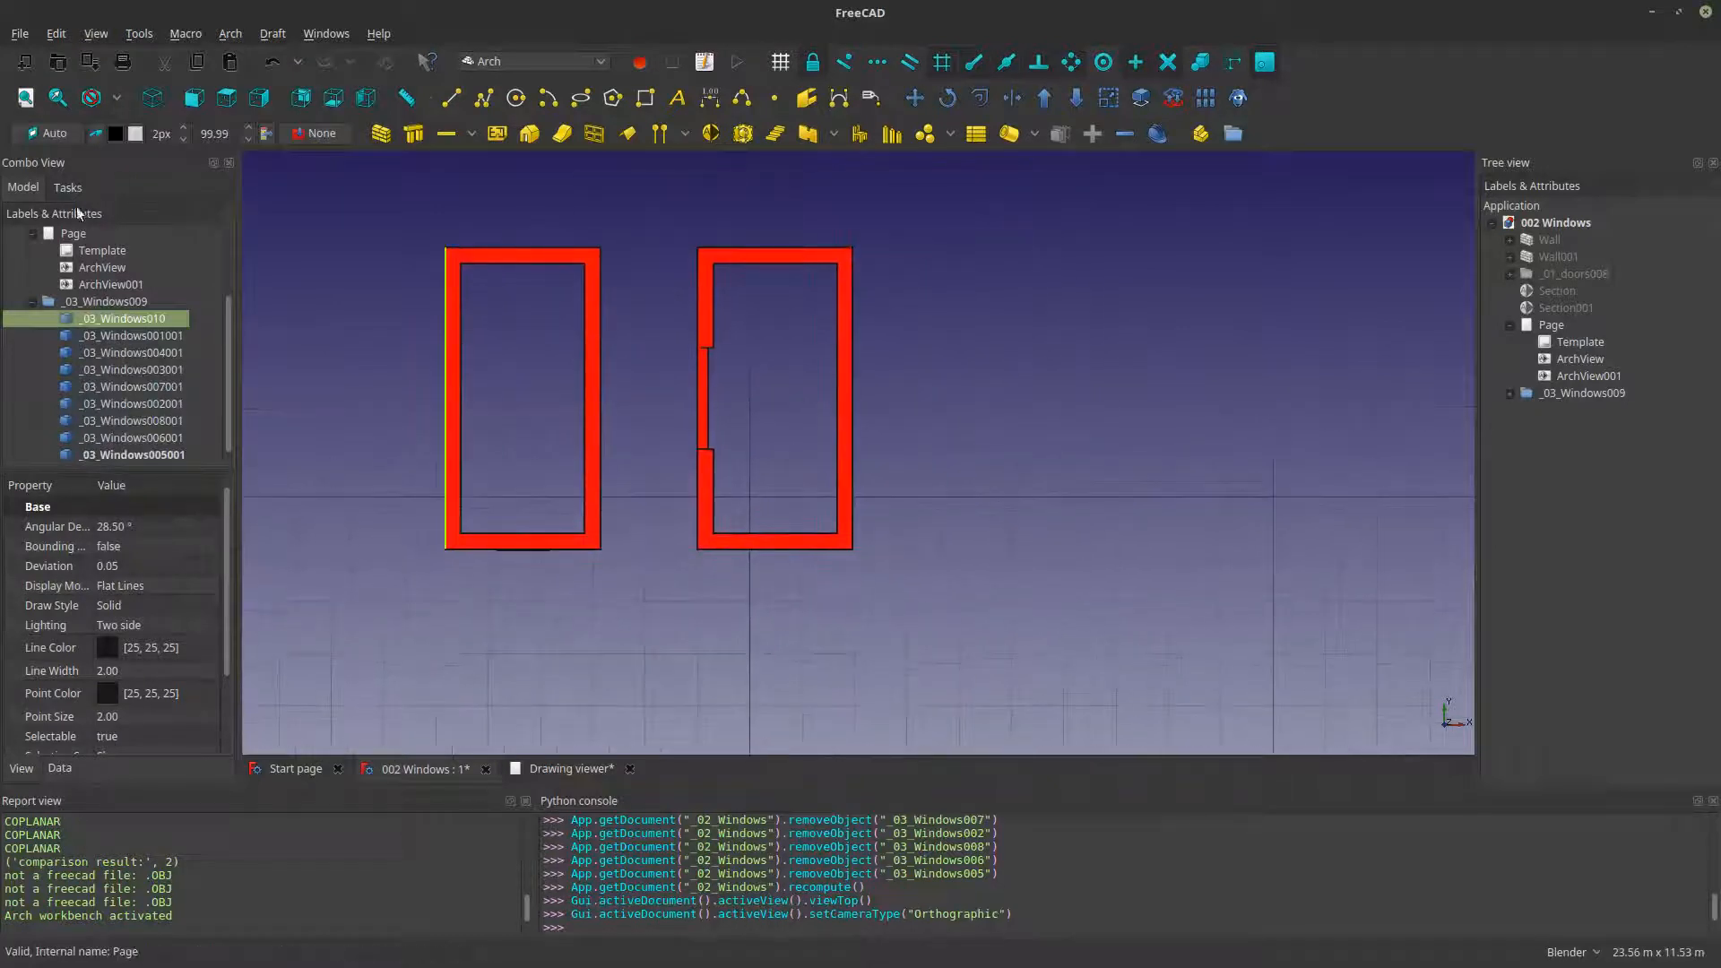
click(58, 137)
click(72, 346)
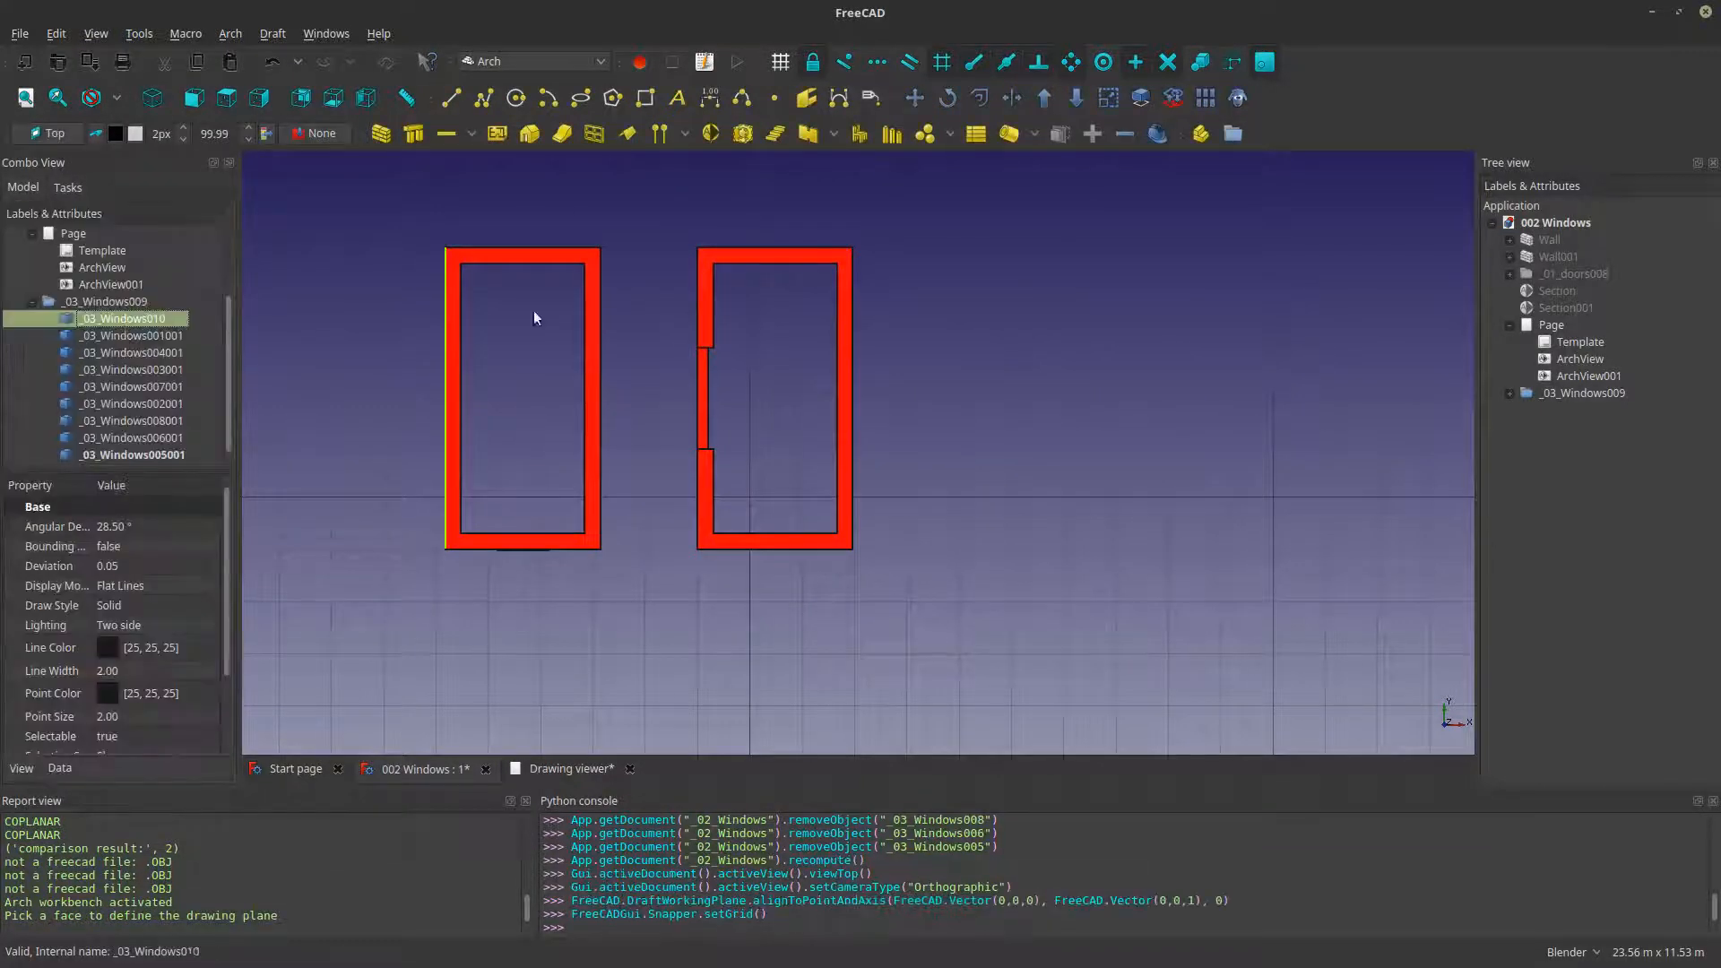
- Draw a rectangle about 2.96 m by 5.76 m between opposite outer corners of the room with the two small windows
shift+middle_drag(853, 369, 926, 437)
click(653, 272)
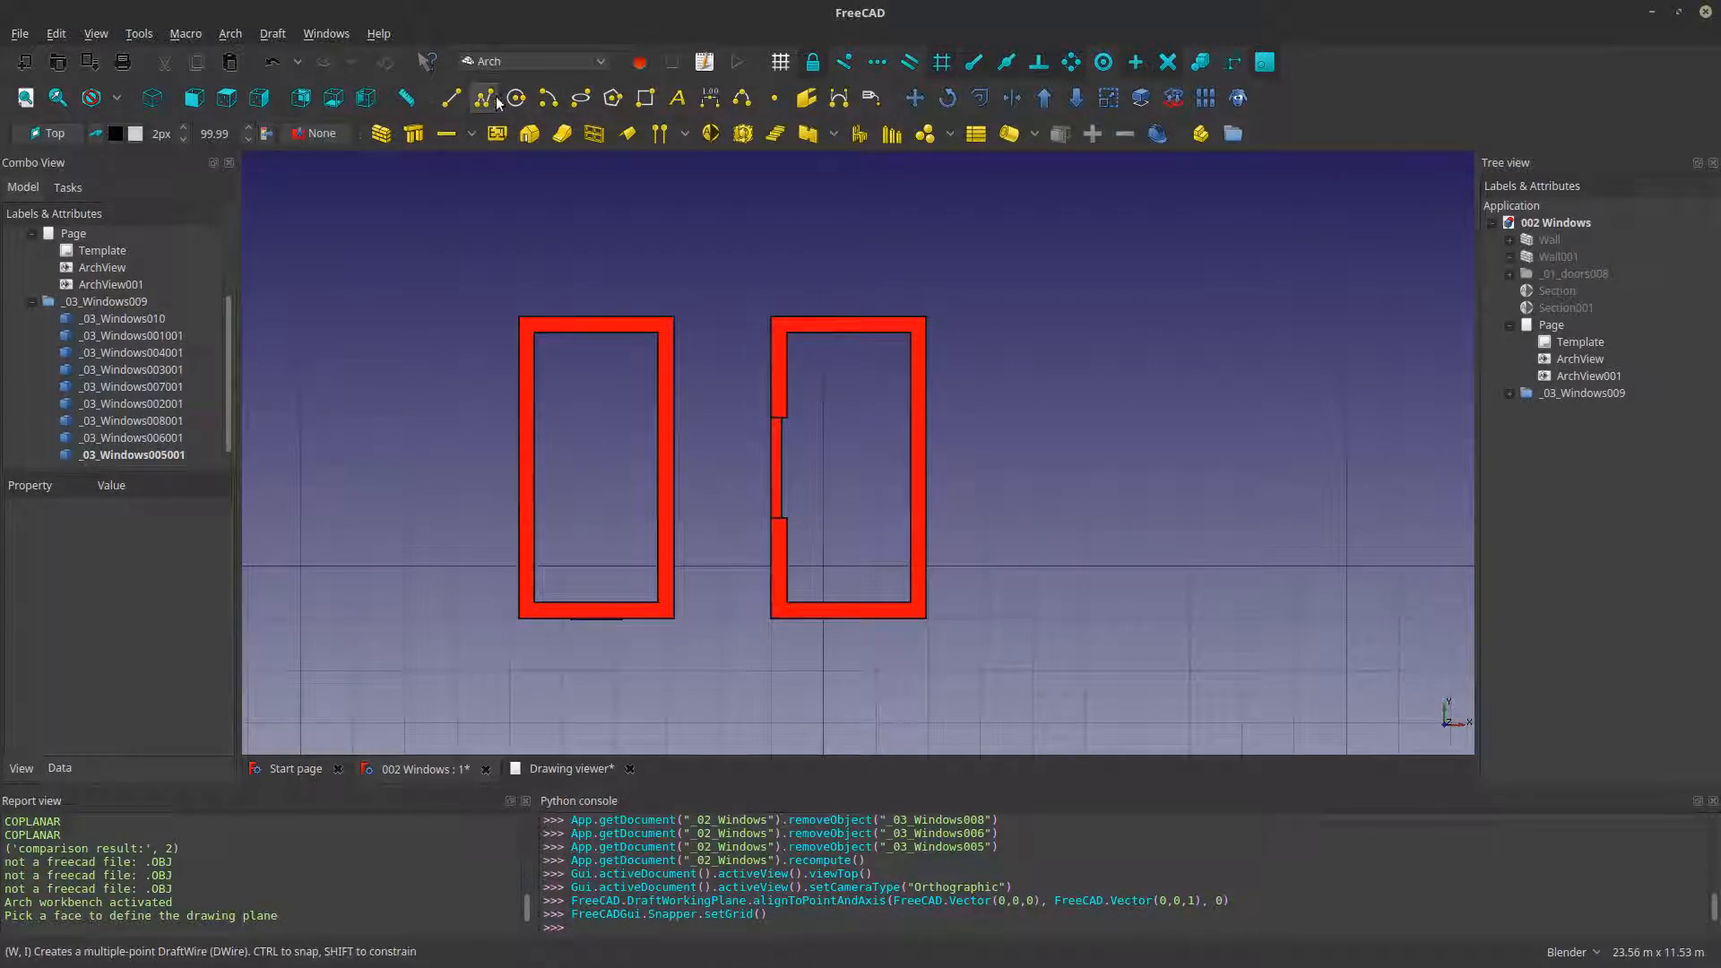
click(645, 96)
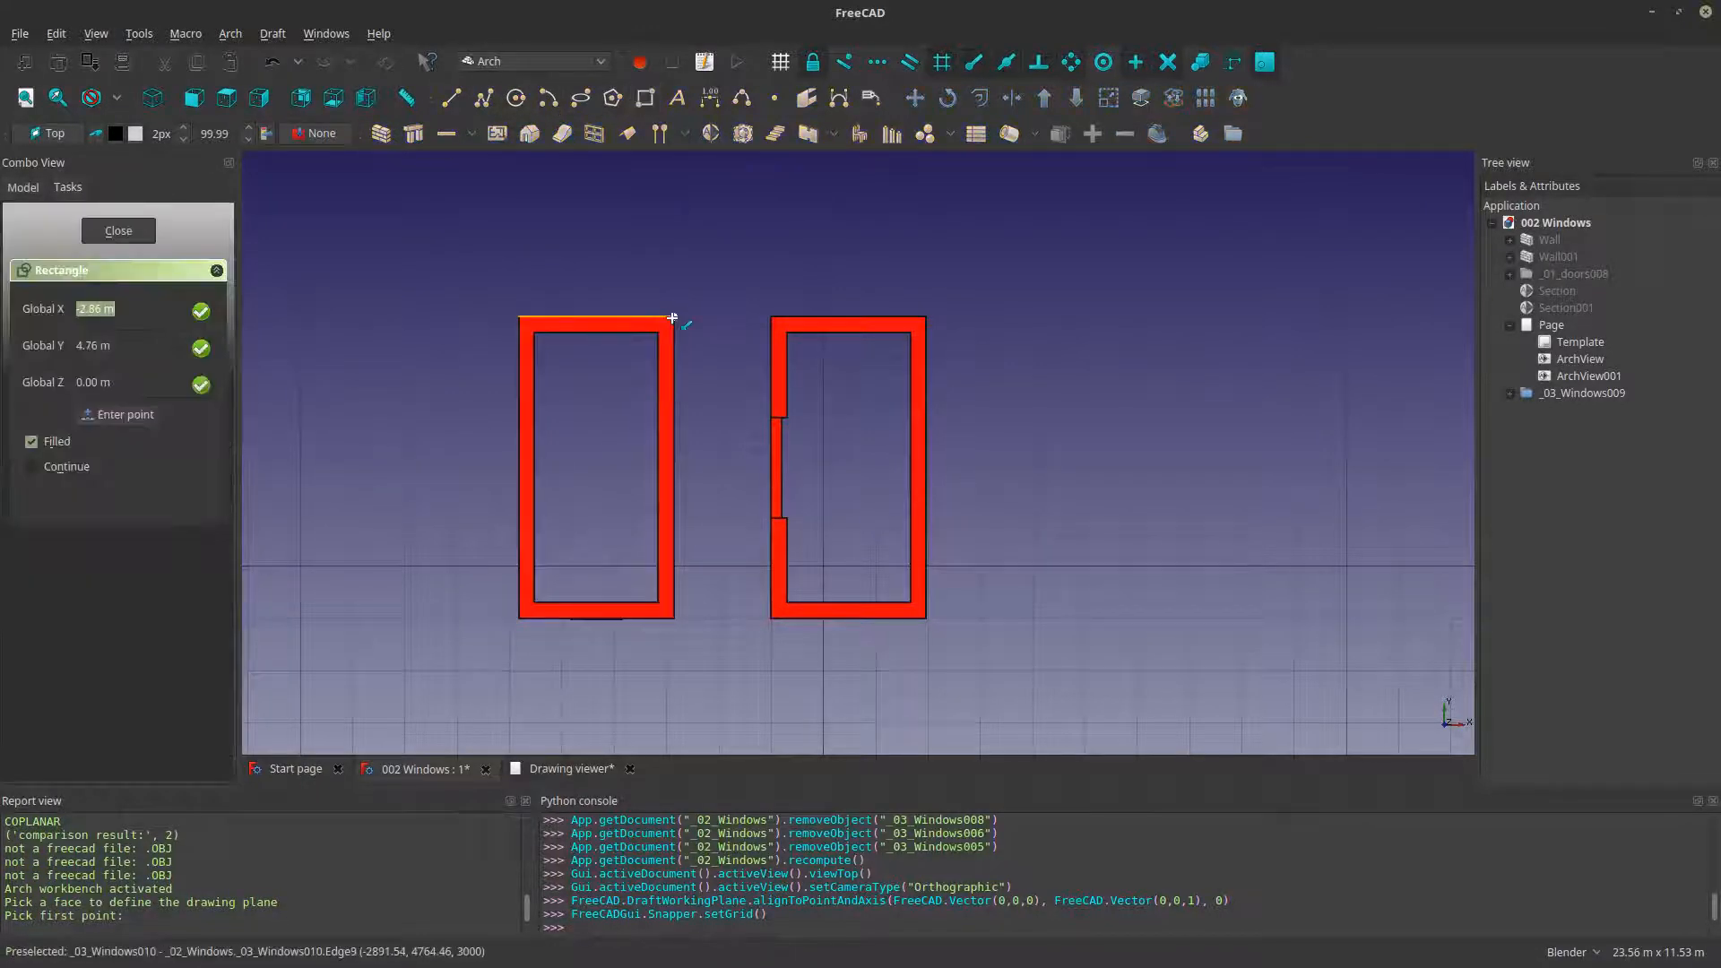
click(672, 318)
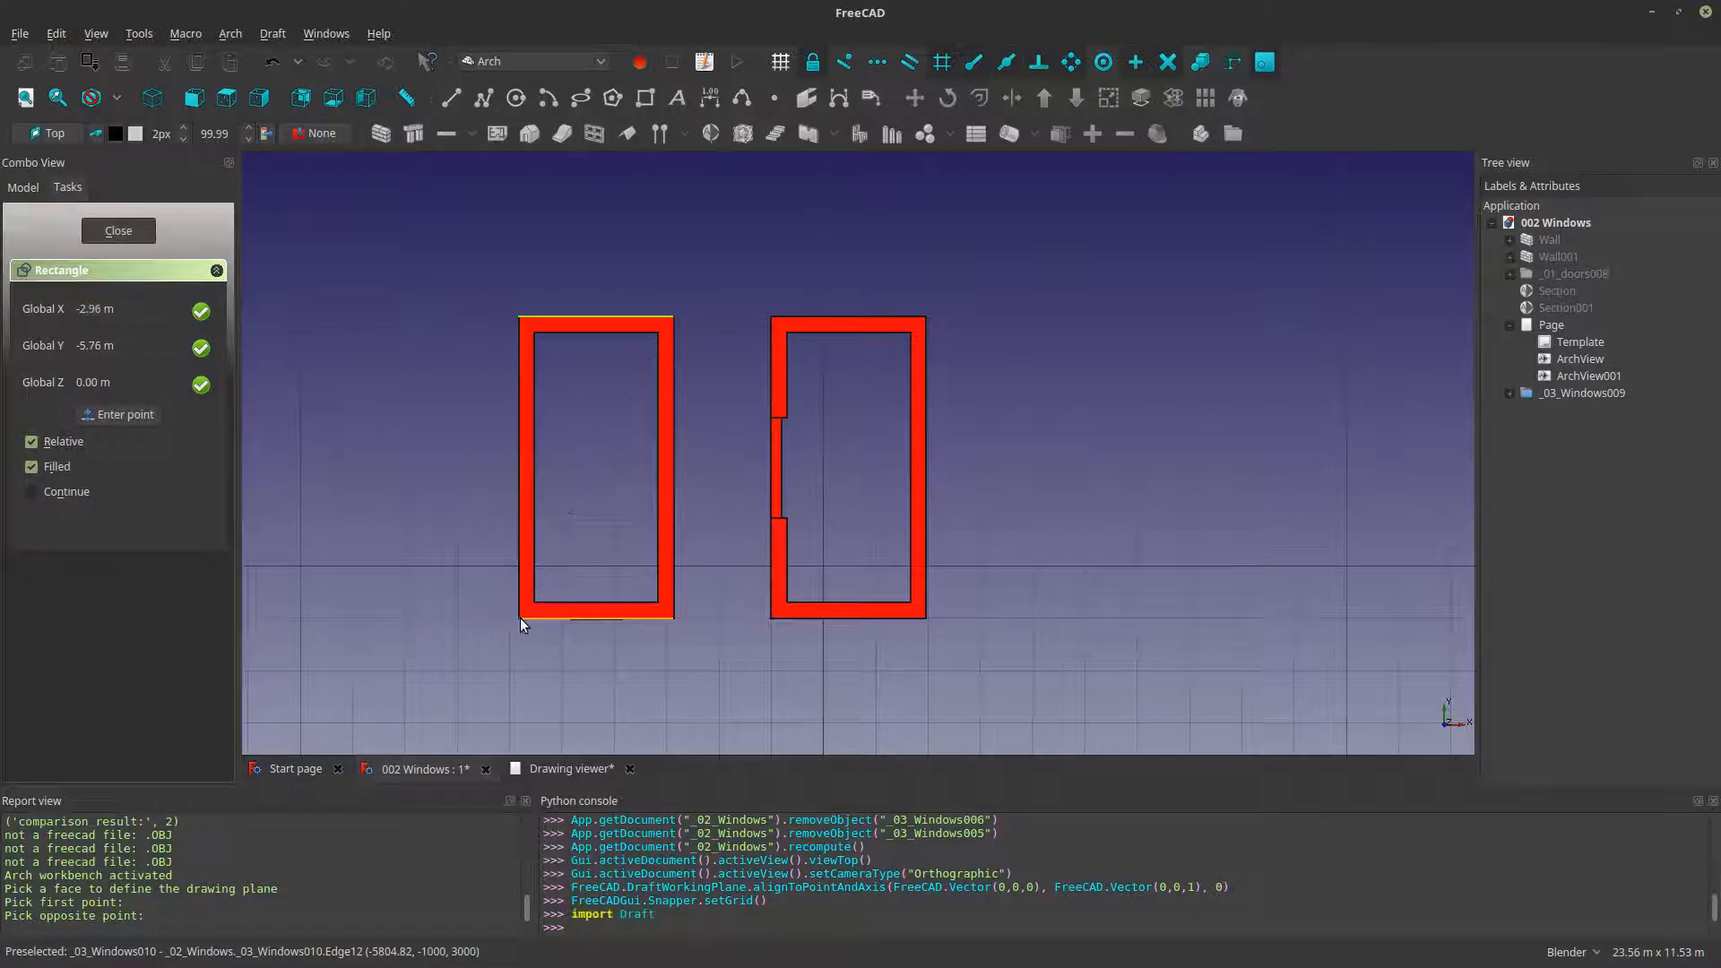
click(520, 617)
middle_drag(661, 577, 592, 490)
scroll(591, 489, down, 2)
scroll(120, 384, down, 1)
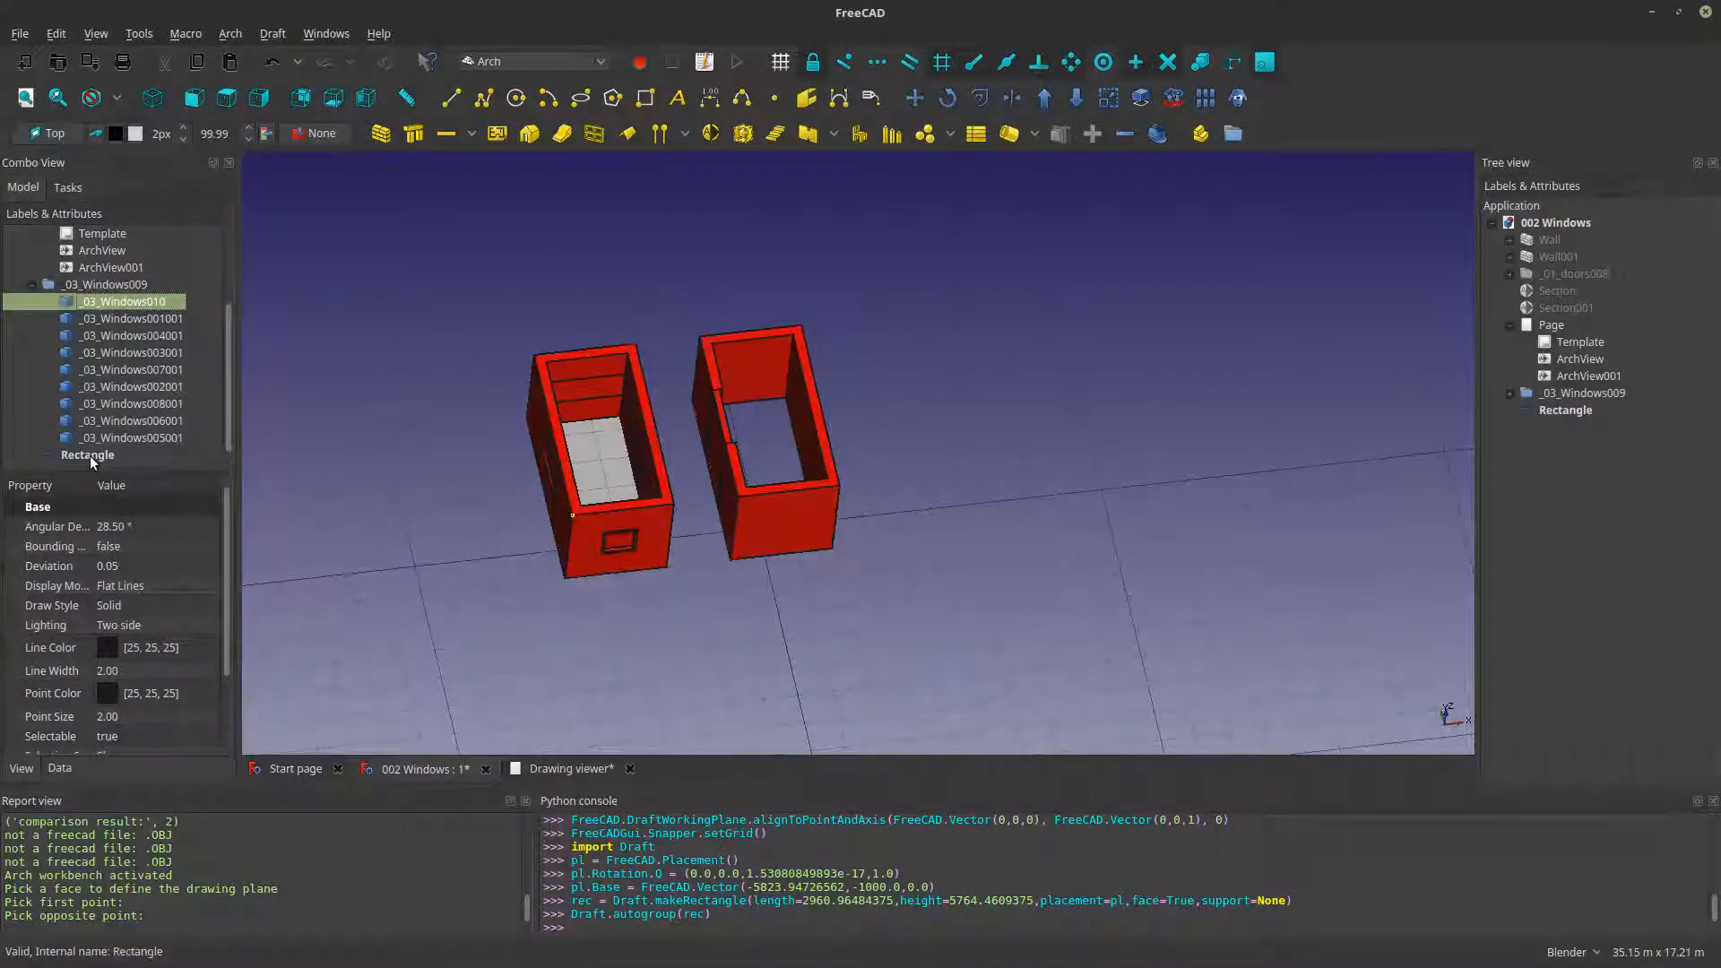
- Set the new rectangle's Make Face property to false so that only its outline remains
click(89, 455)
middle_drag(752, 540, 625, 467)
scroll(605, 504, up, 4)
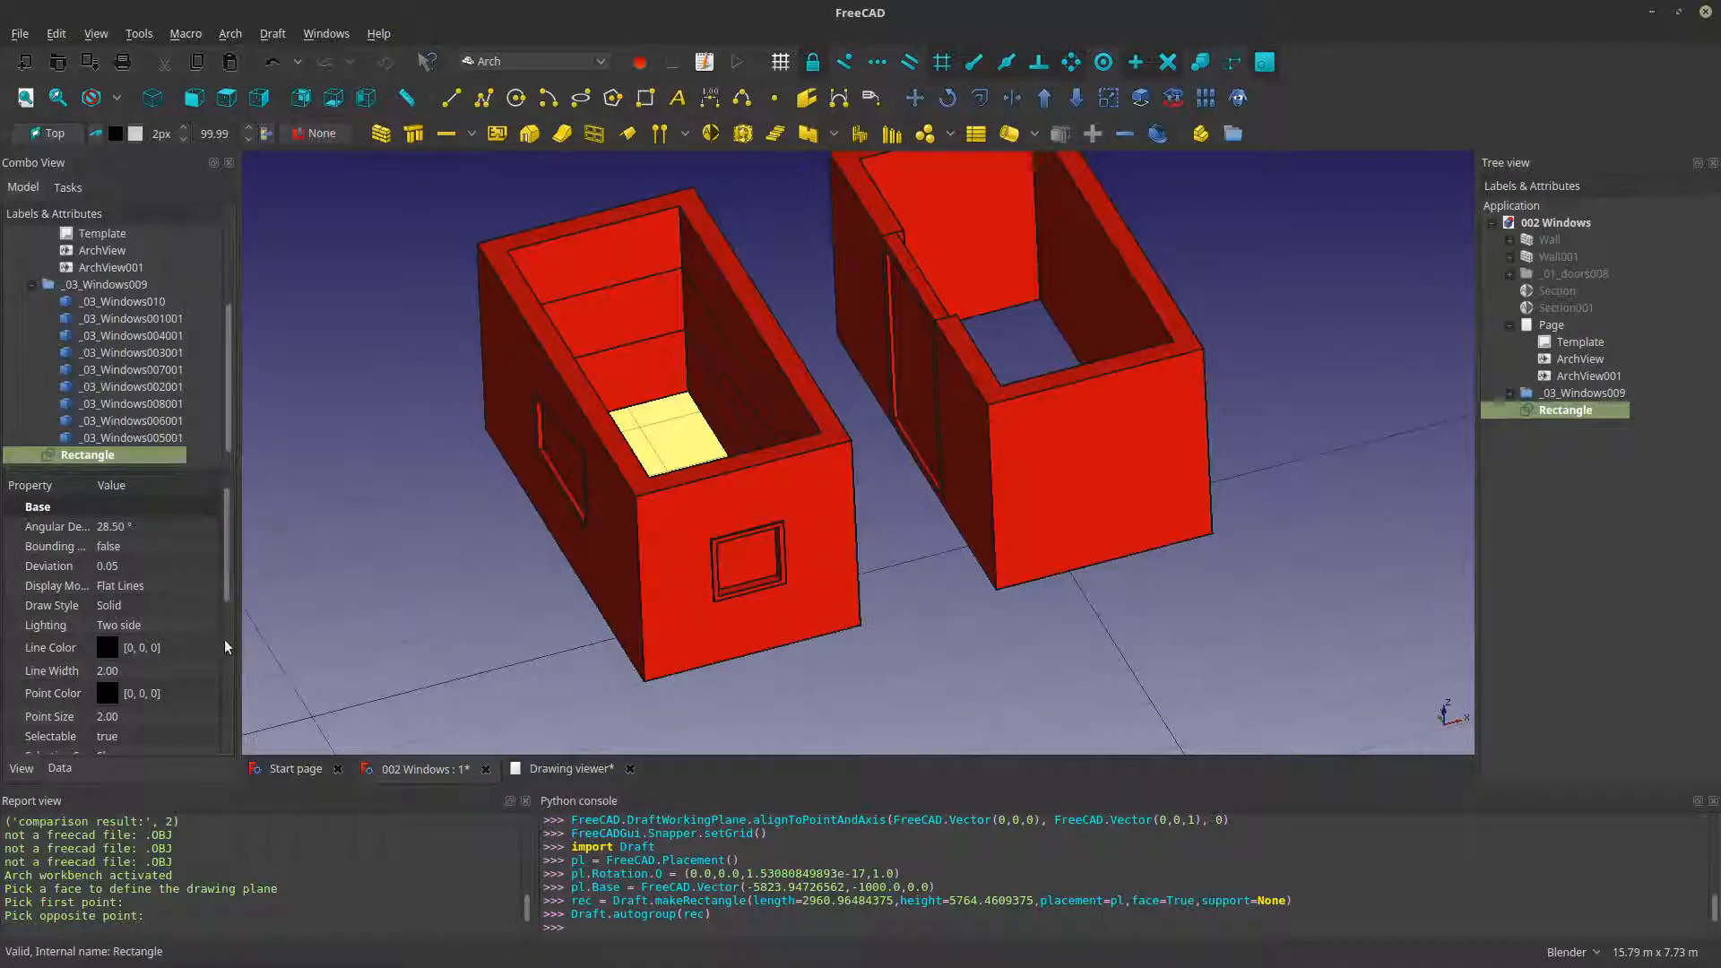
scroll(224, 638, down, 5)
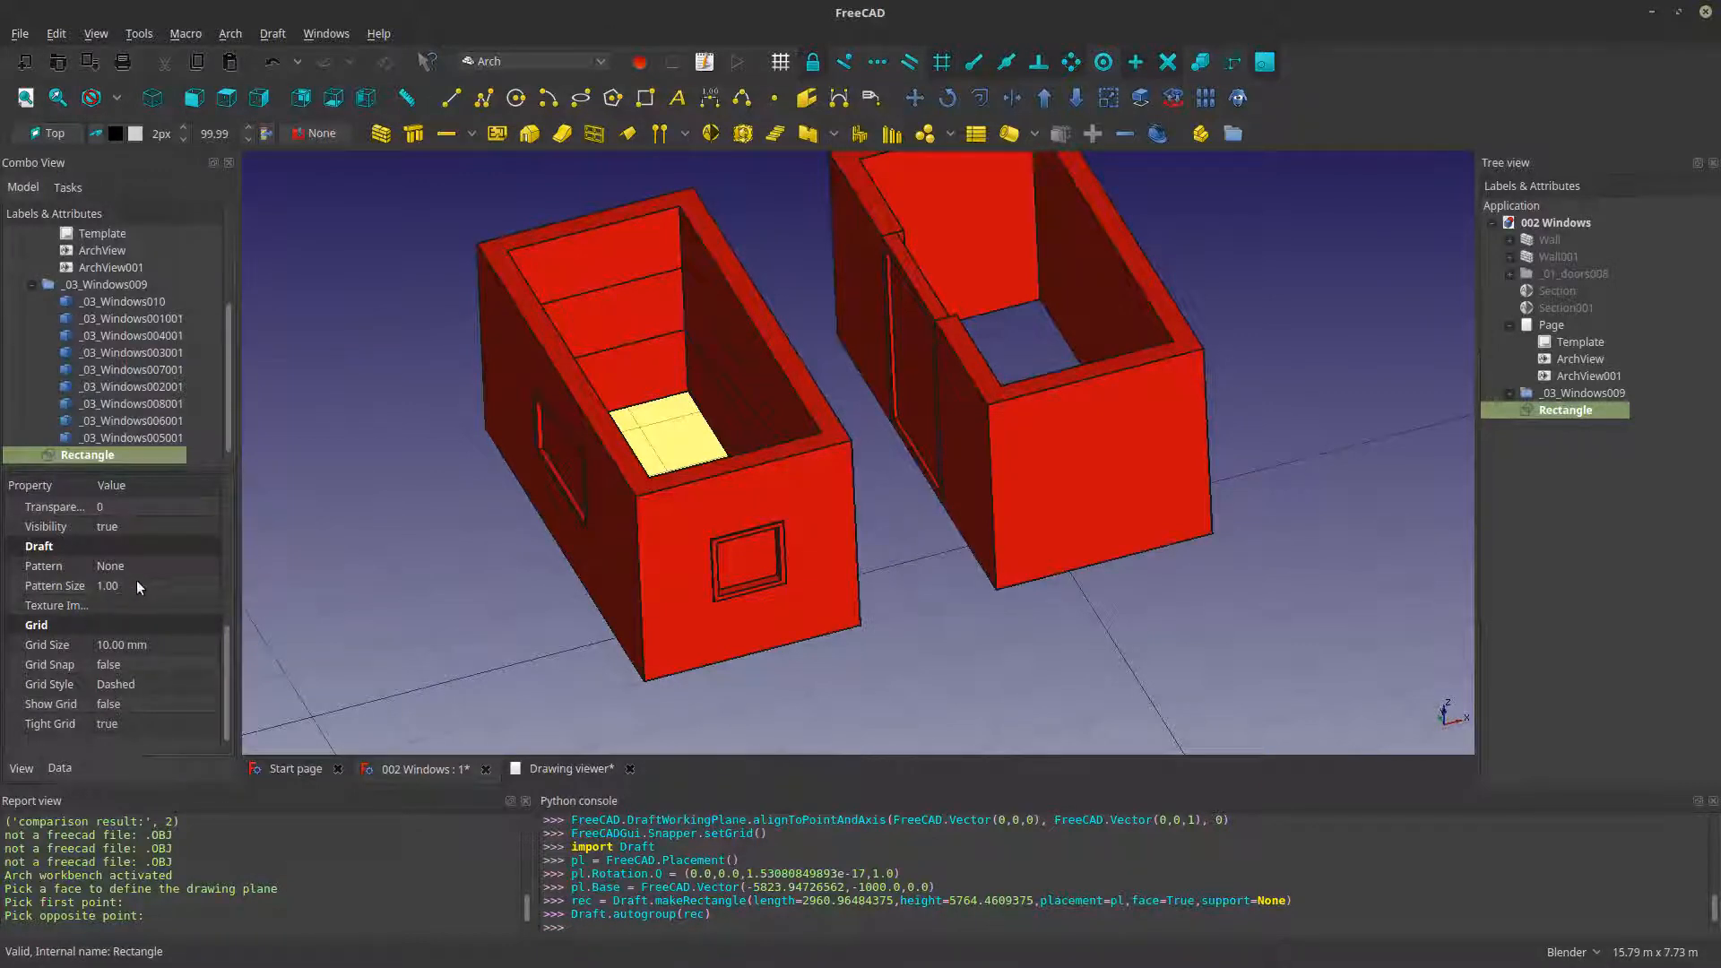
click(60, 769)
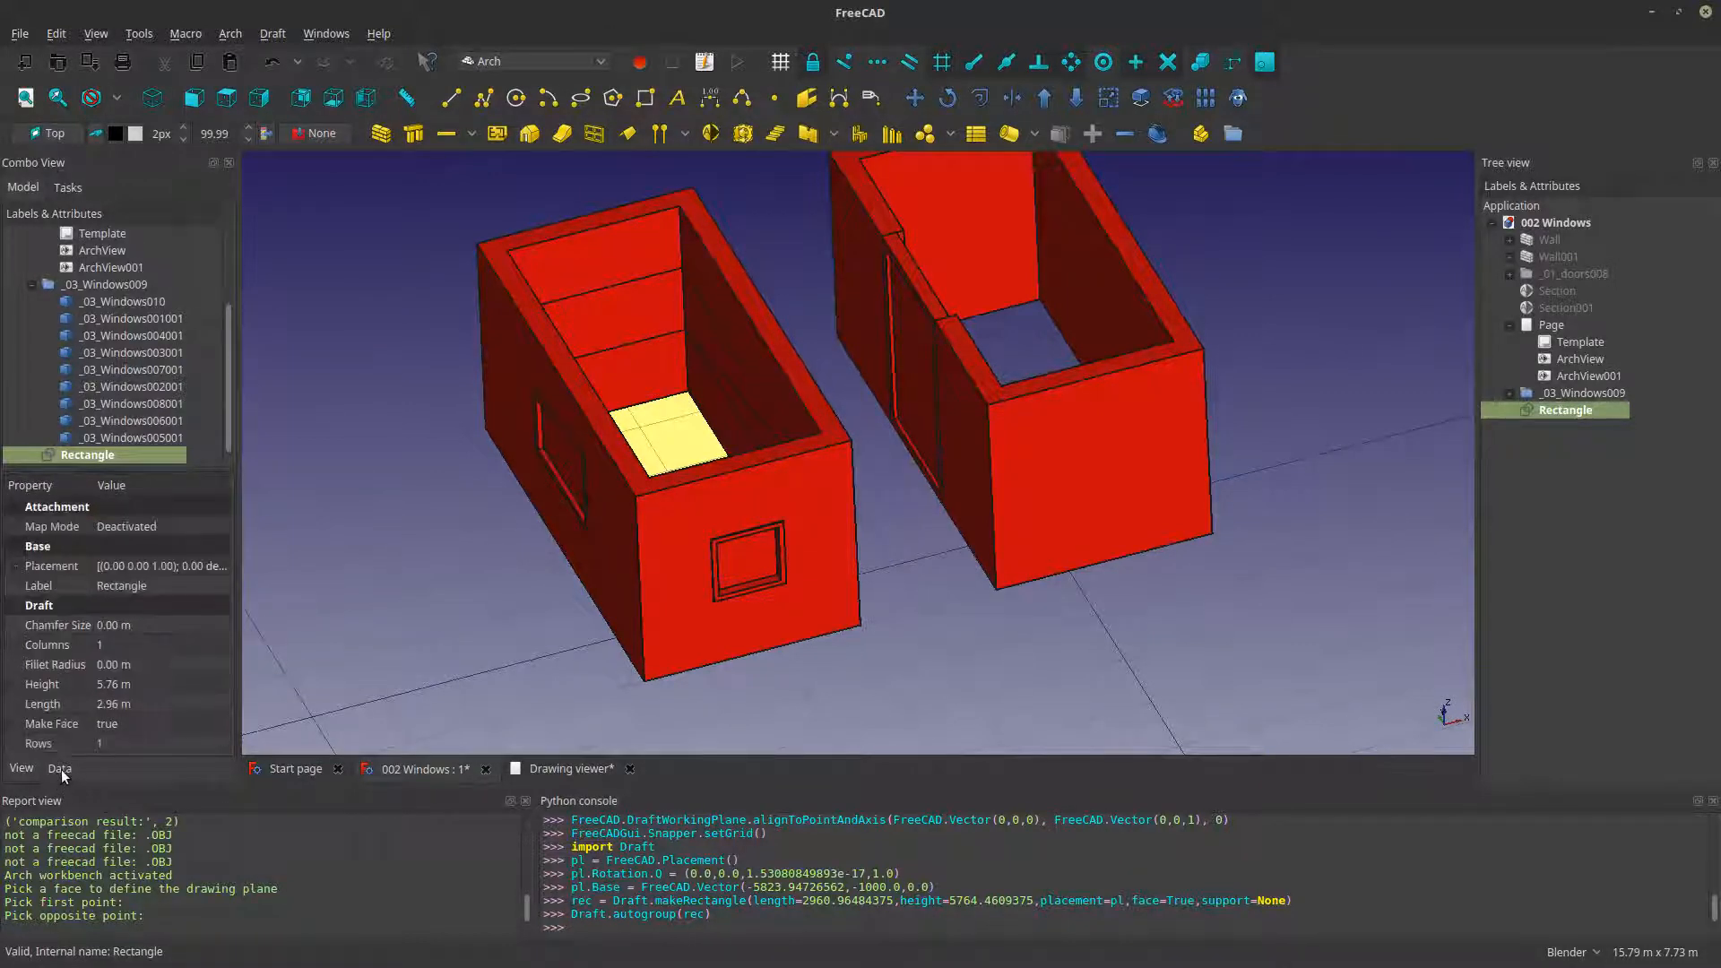
click(160, 723)
click(144, 701)
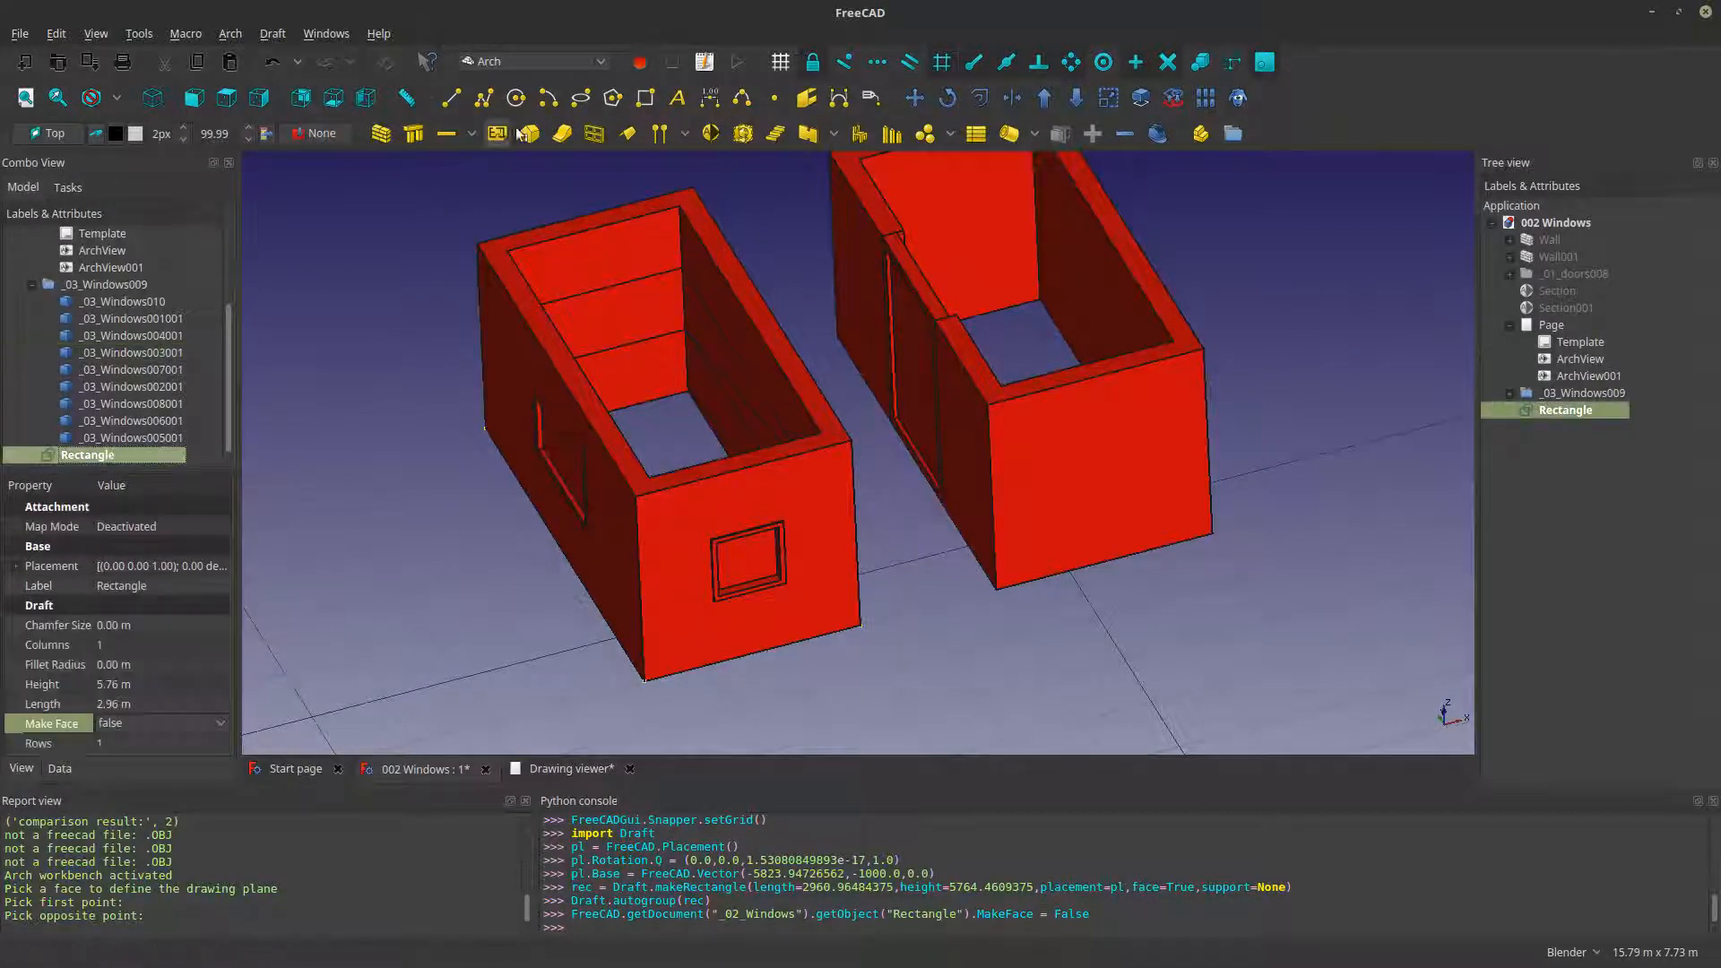
- Create an Arch wall from the rectangle and set its alignment to Right
click(381, 133)
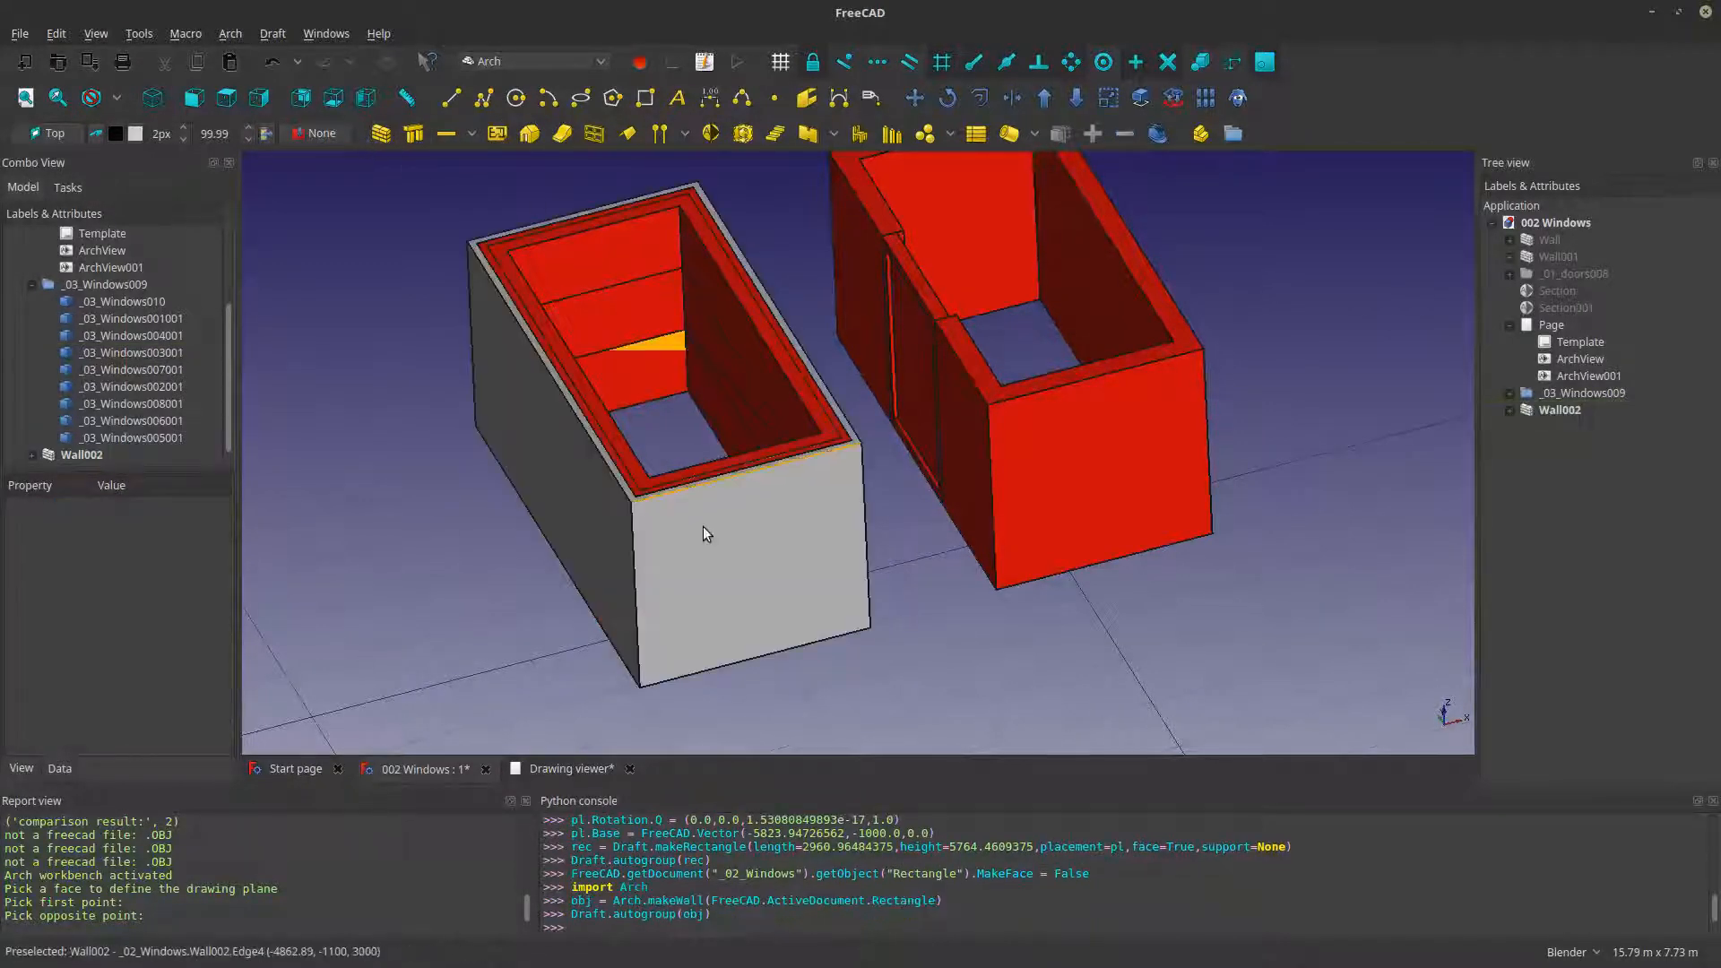
middle_drag(703, 526, 655, 552)
click(655, 553)
click(202, 541)
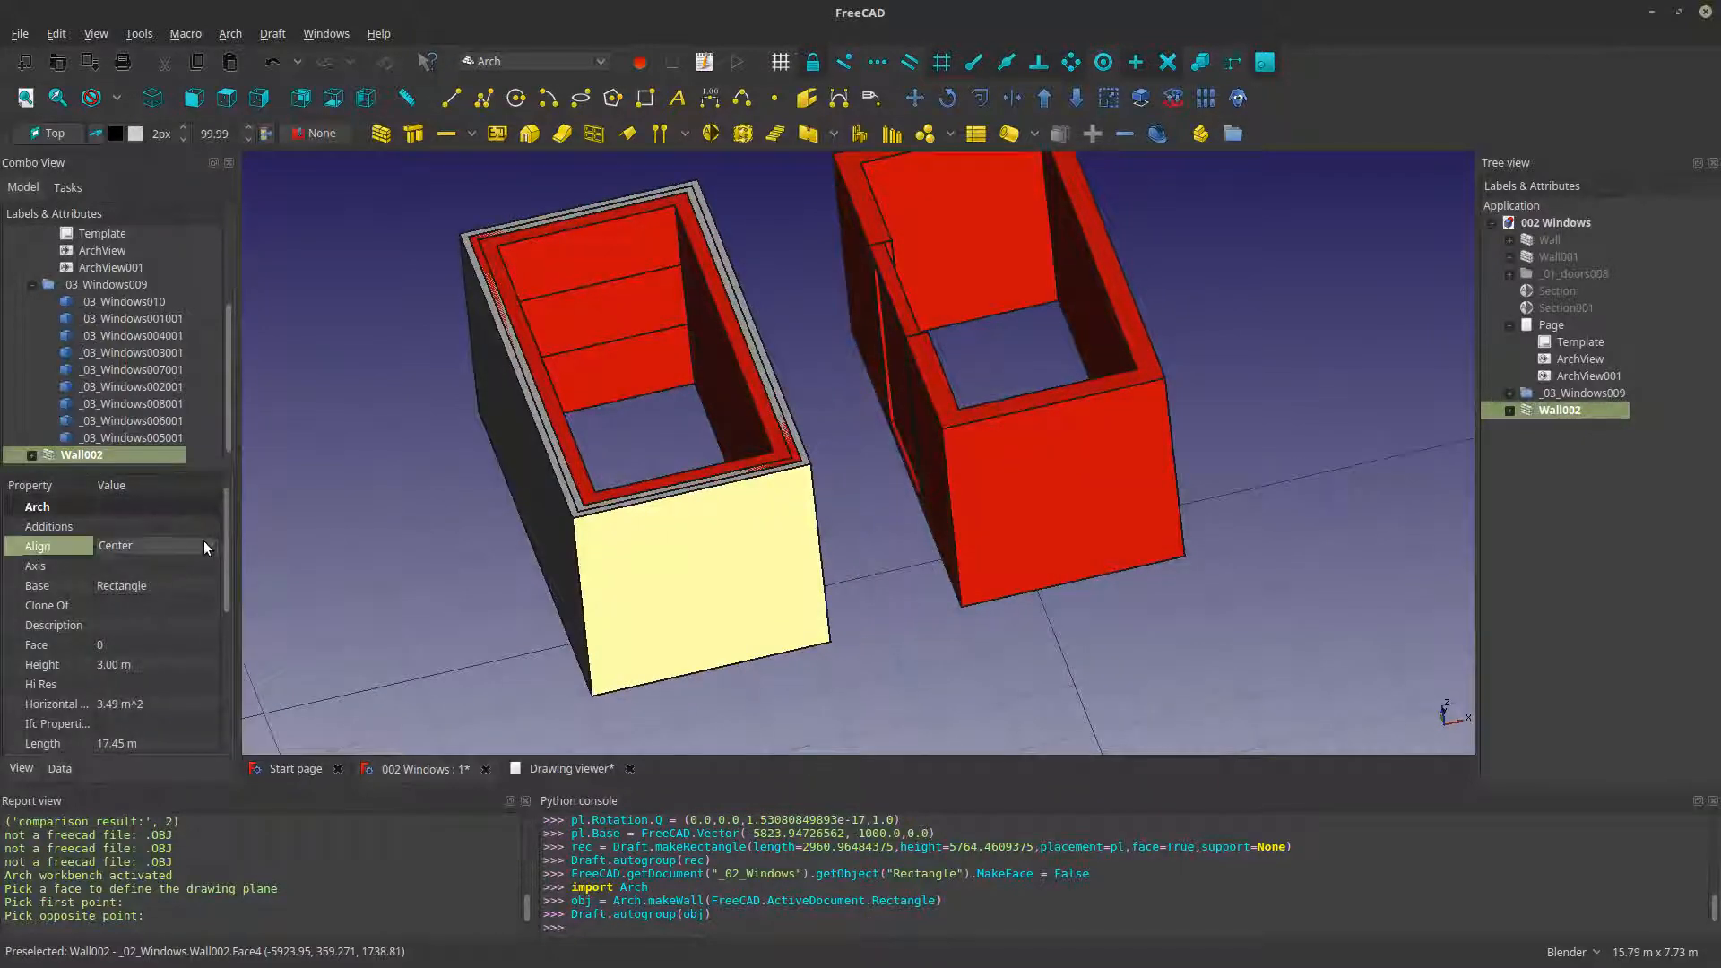
click(203, 540)
click(190, 500)
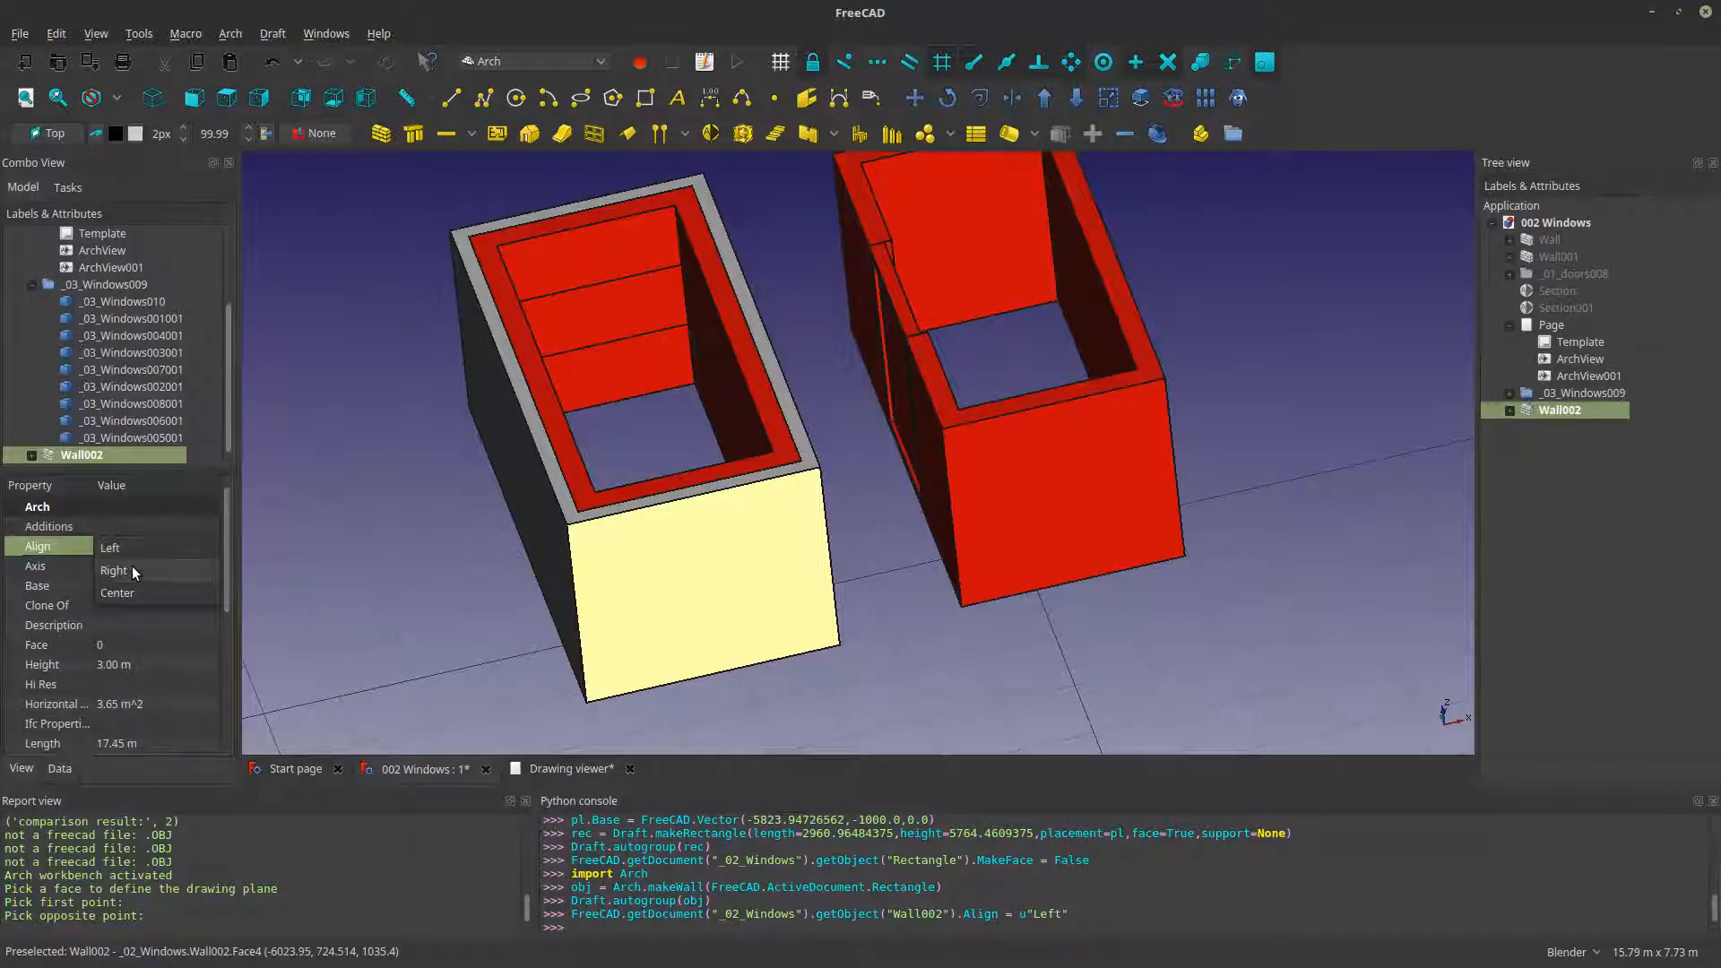
click(131, 568)
click(632, 483)
- Set the width of Wall002 to 0.30 m to match the original room's wall thickness
middle_drag(753, 499, 772, 561)
scroll(762, 561, up, 3)
scroll(519, 599, up, 5)
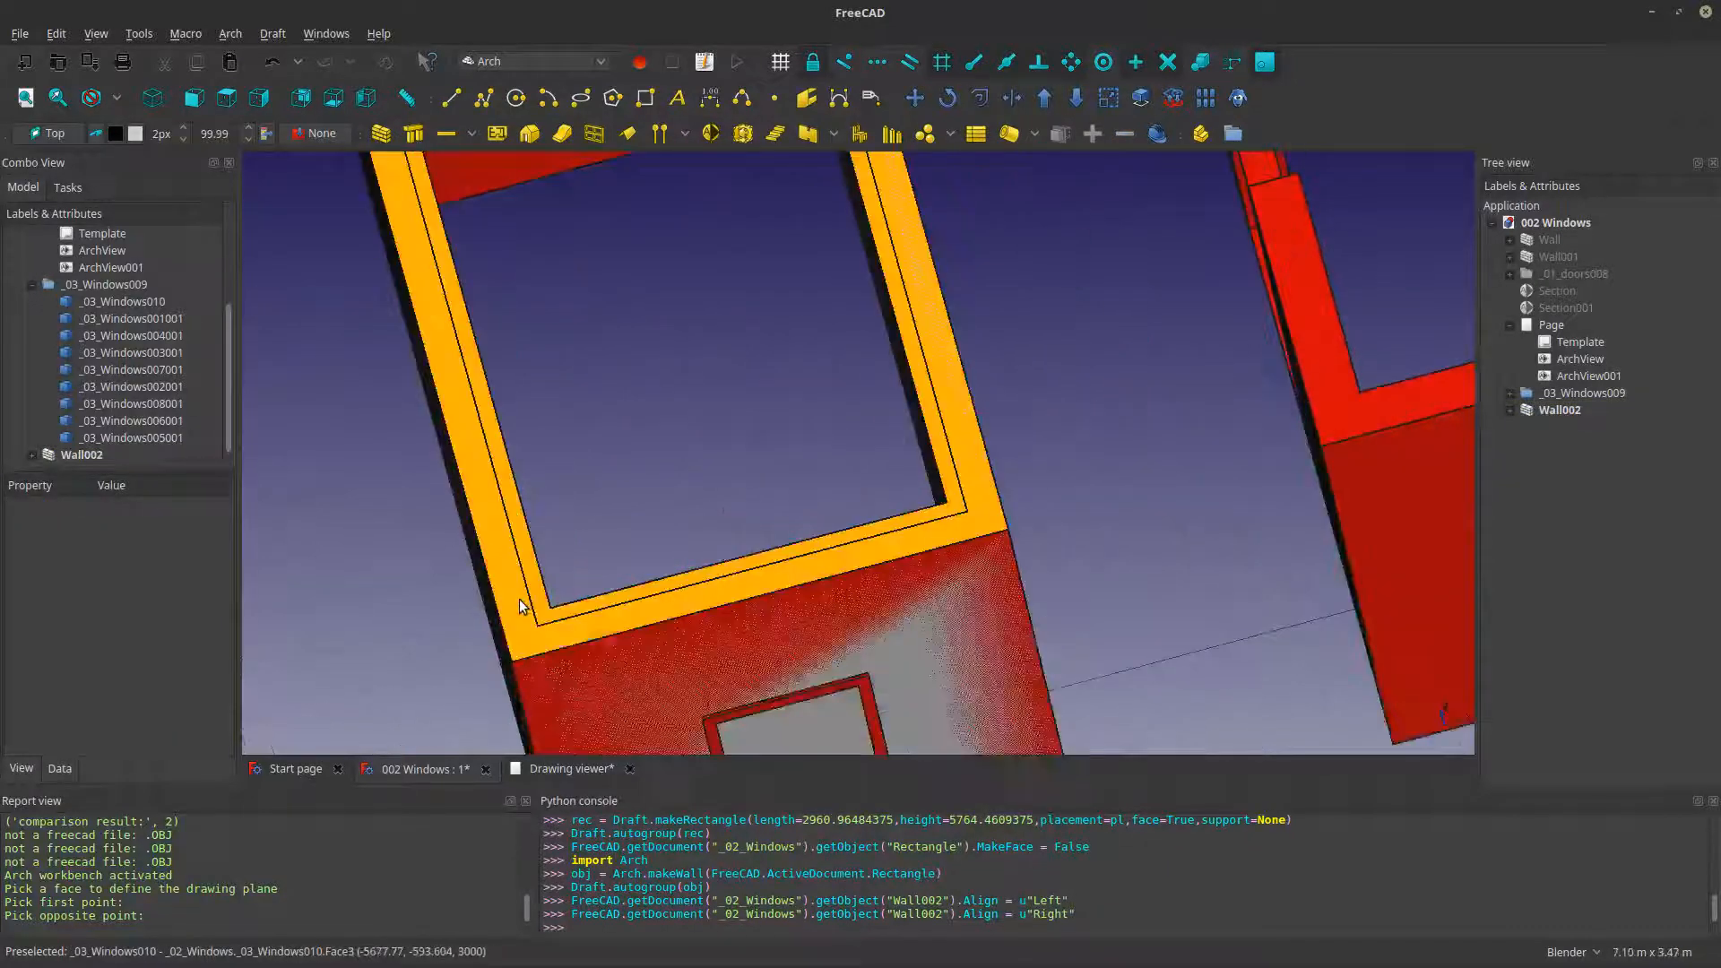
click(73, 455)
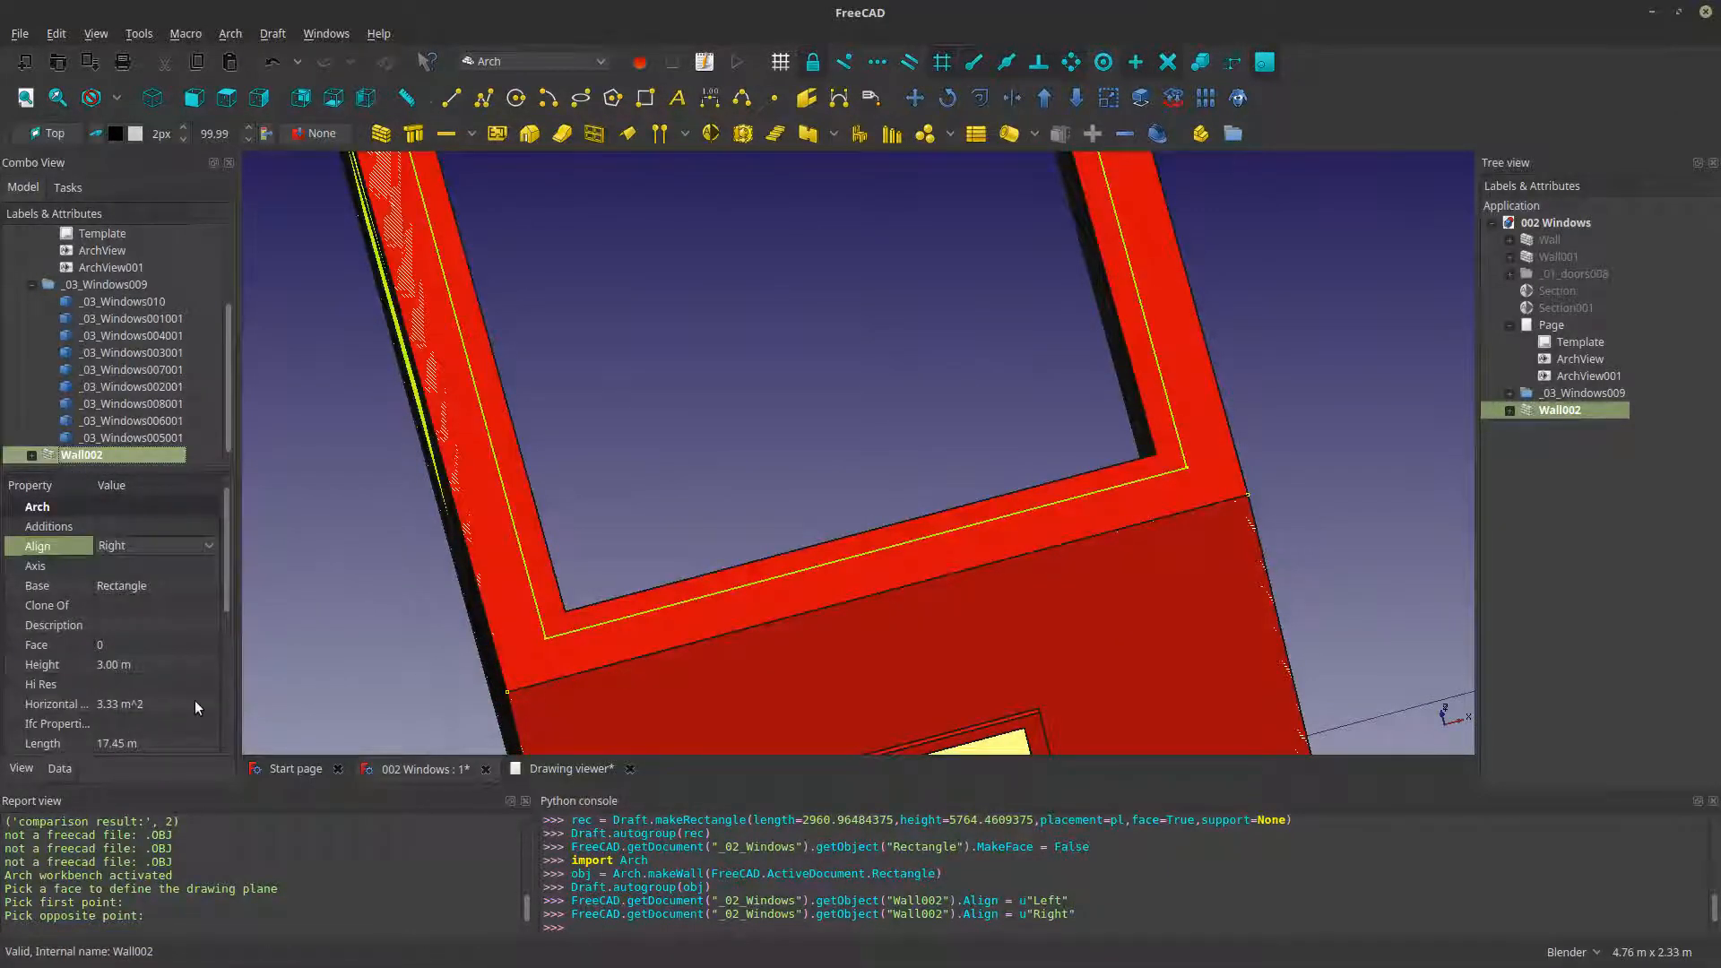
scroll(196, 701, down, 4)
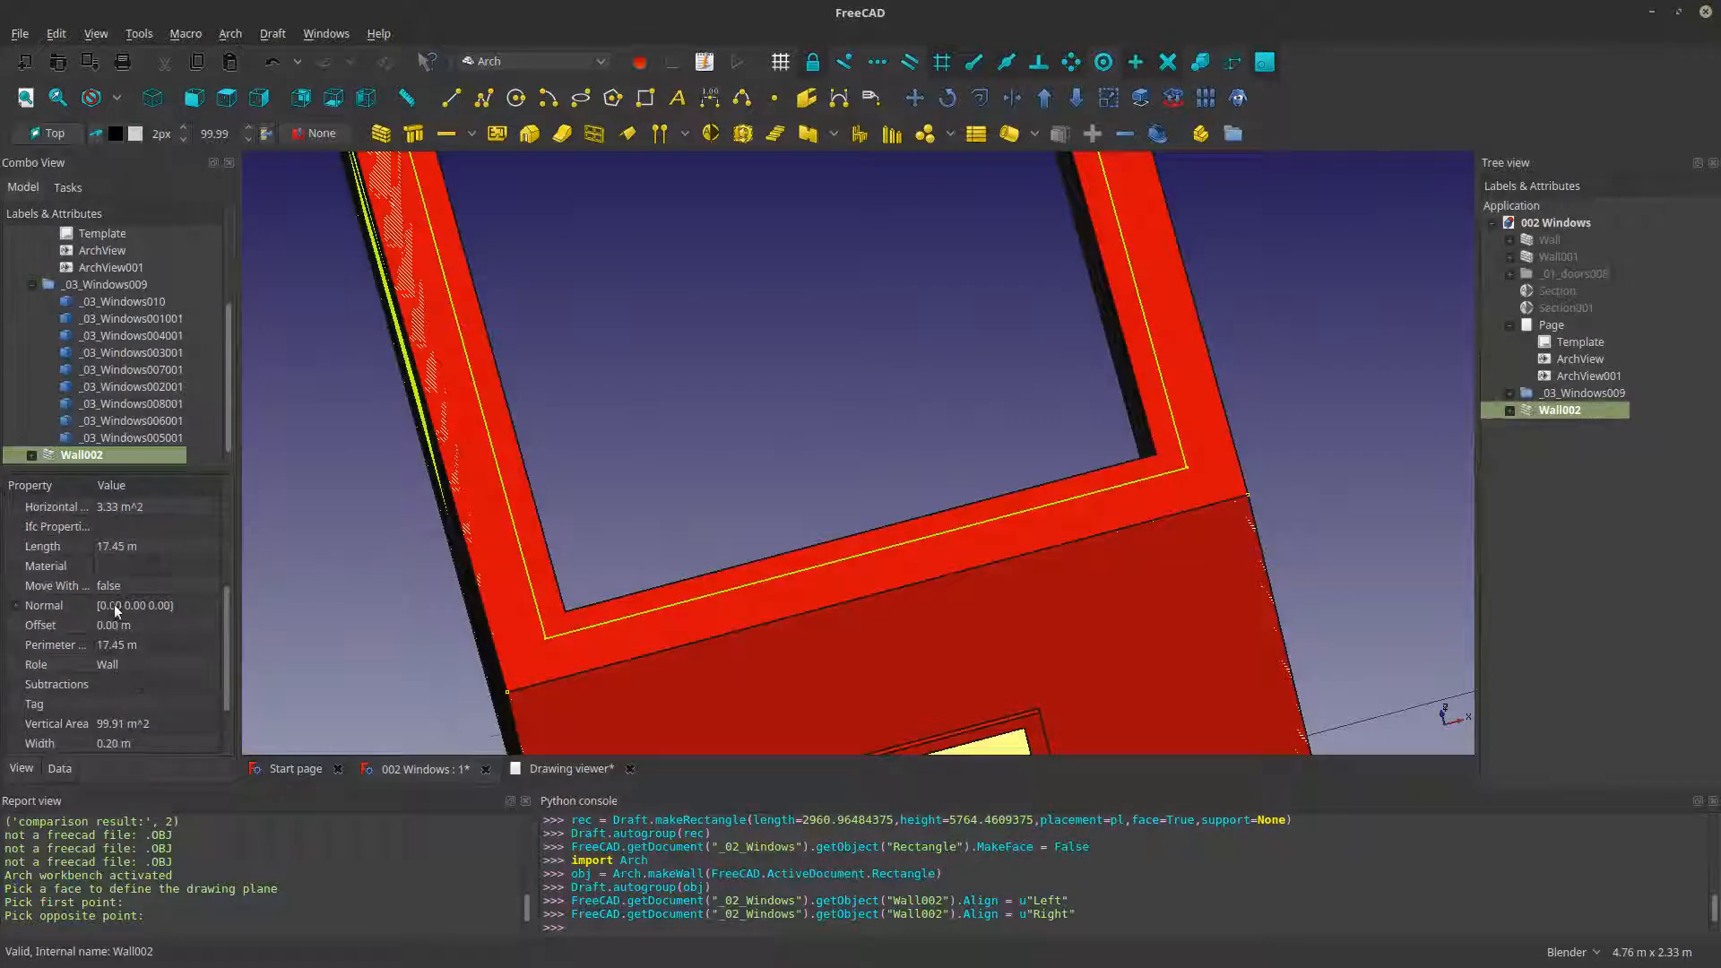
scroll(116, 610, down, 3)
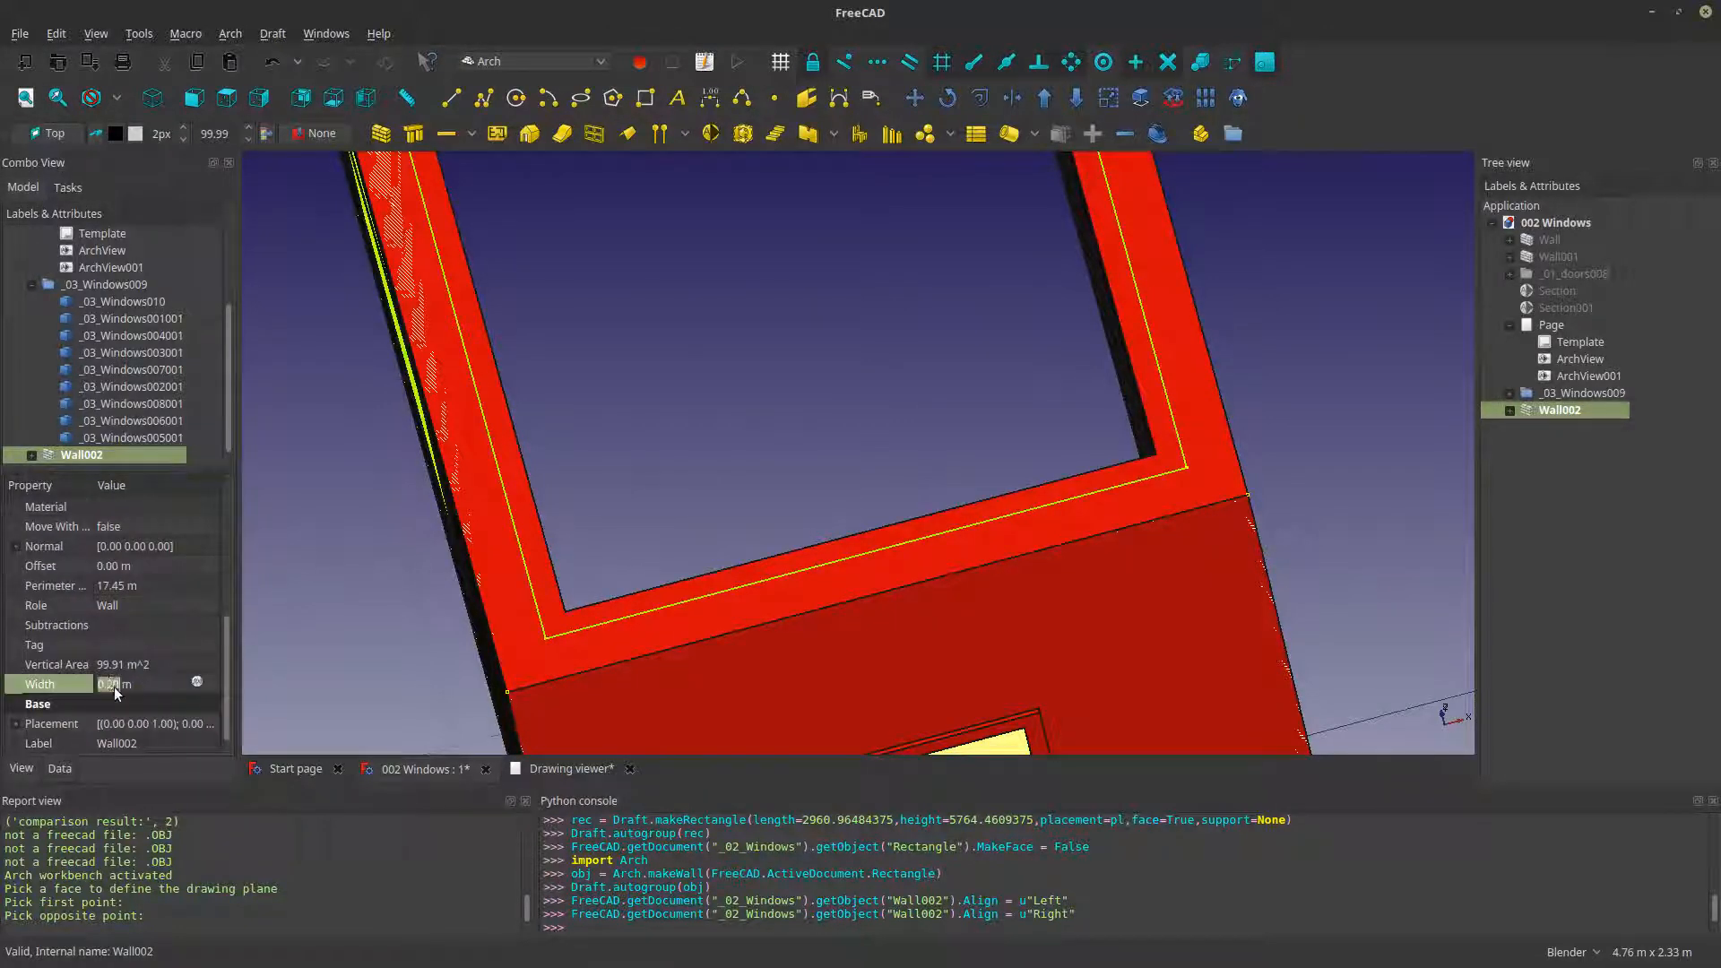
key(Return)
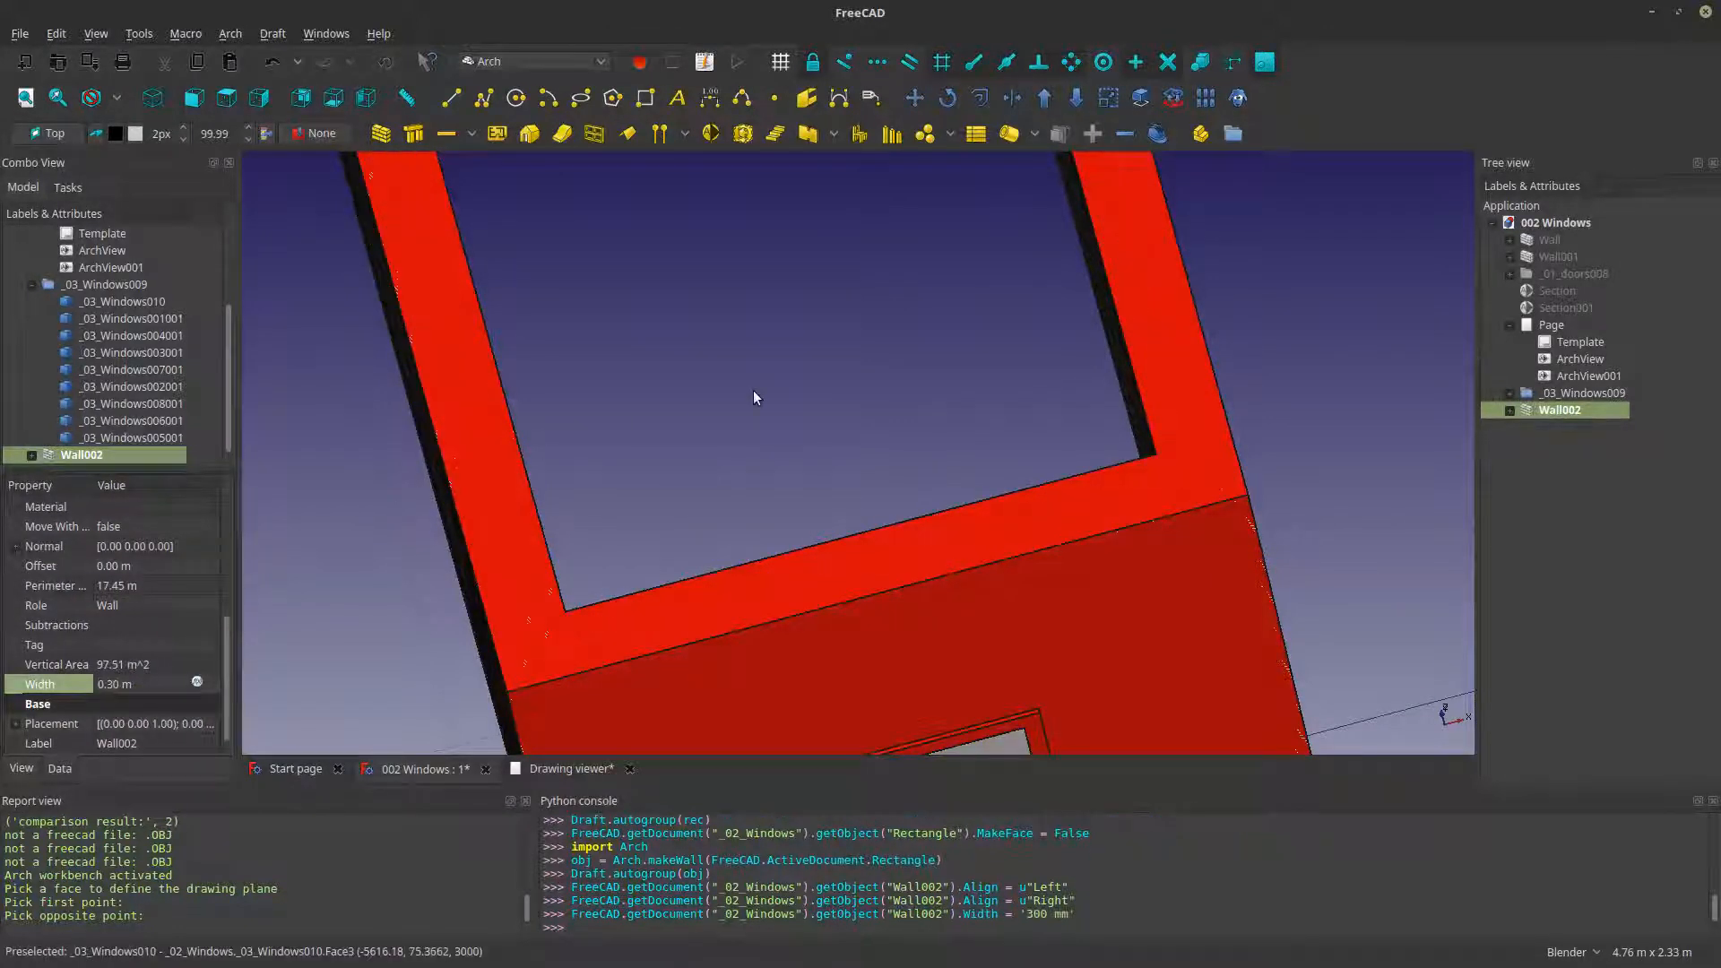
- Hide the original room shell _03_Windows010 that overlaps the new Arch wall
scroll(753, 390, down, 3)
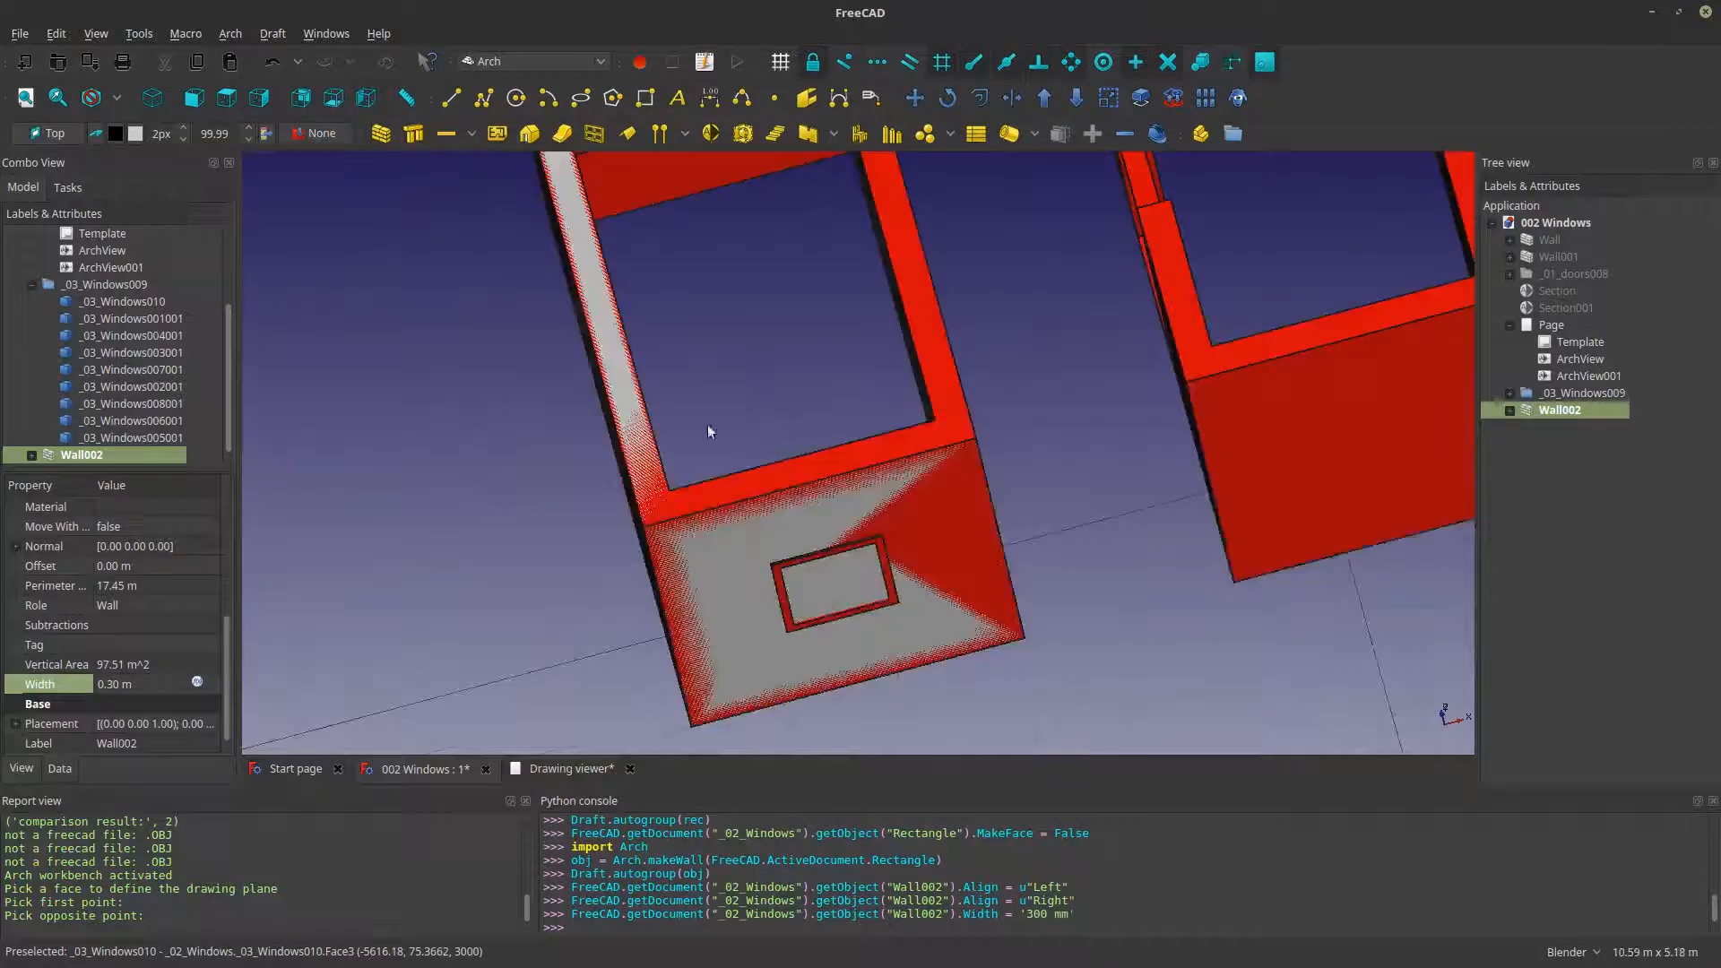
click(938, 428)
key(space)
middle_drag(948, 565, 868, 500)
scroll(868, 499, up, 3)
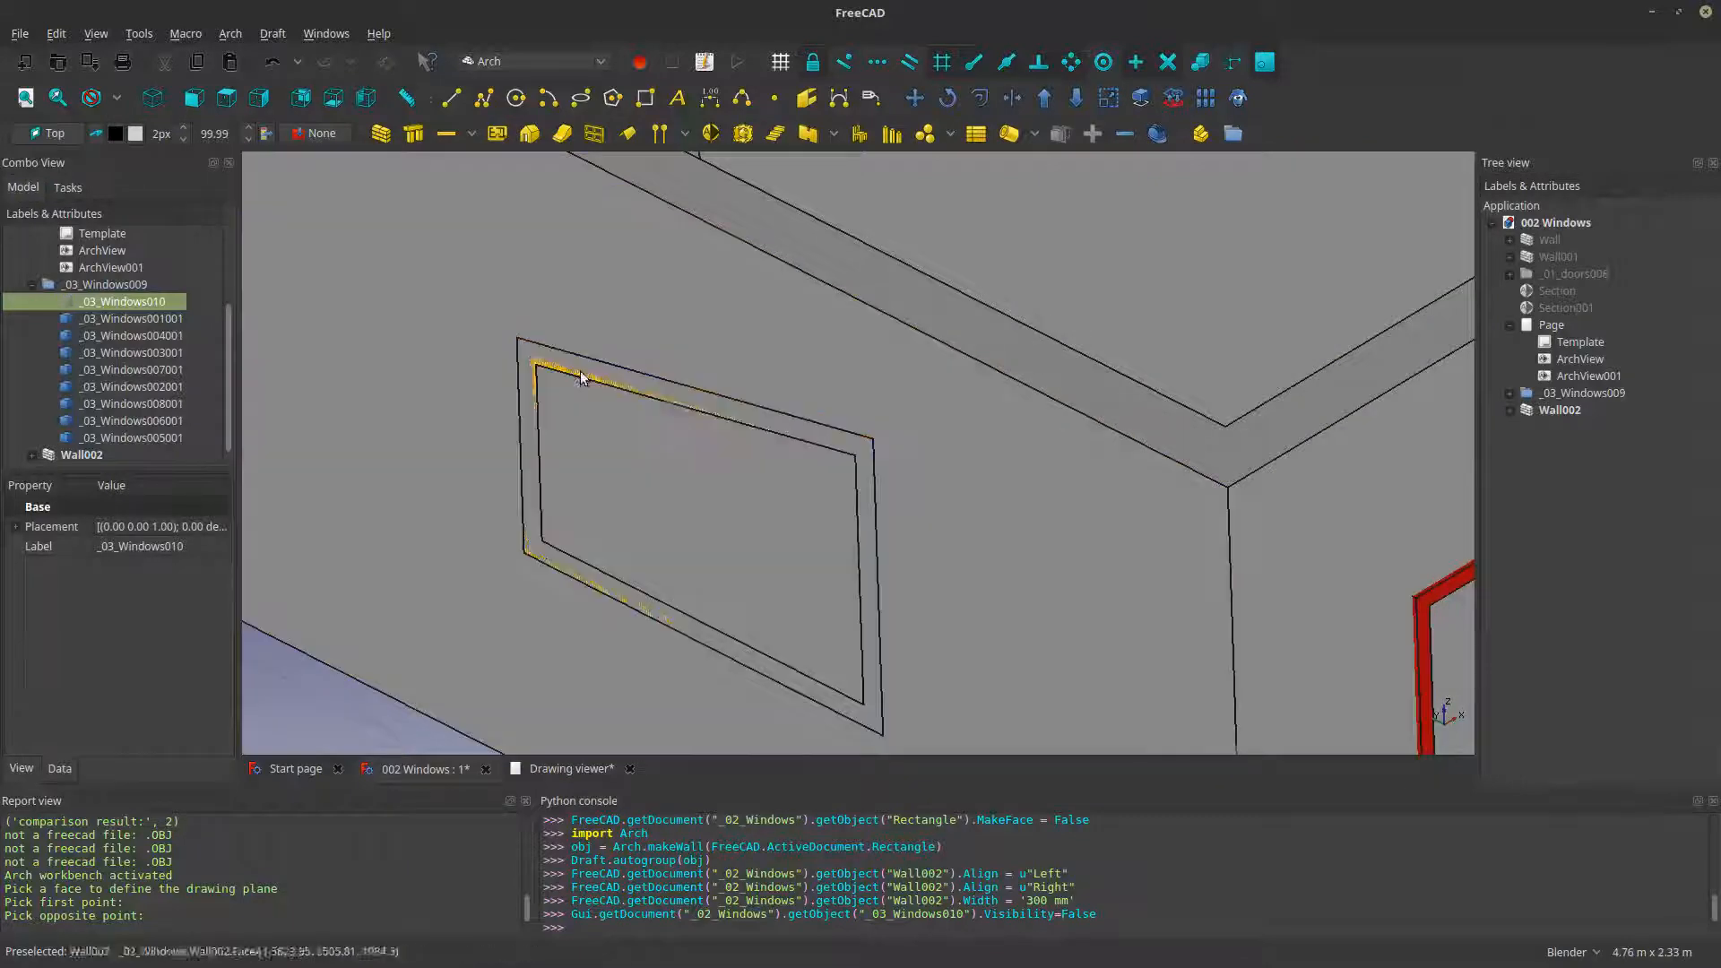
scroll(933, 505, down, 2)
shift+middle_drag(1147, 544, 716, 508)
- Hide Wall002, leaving its two window frames and panes exposed
click(832, 485)
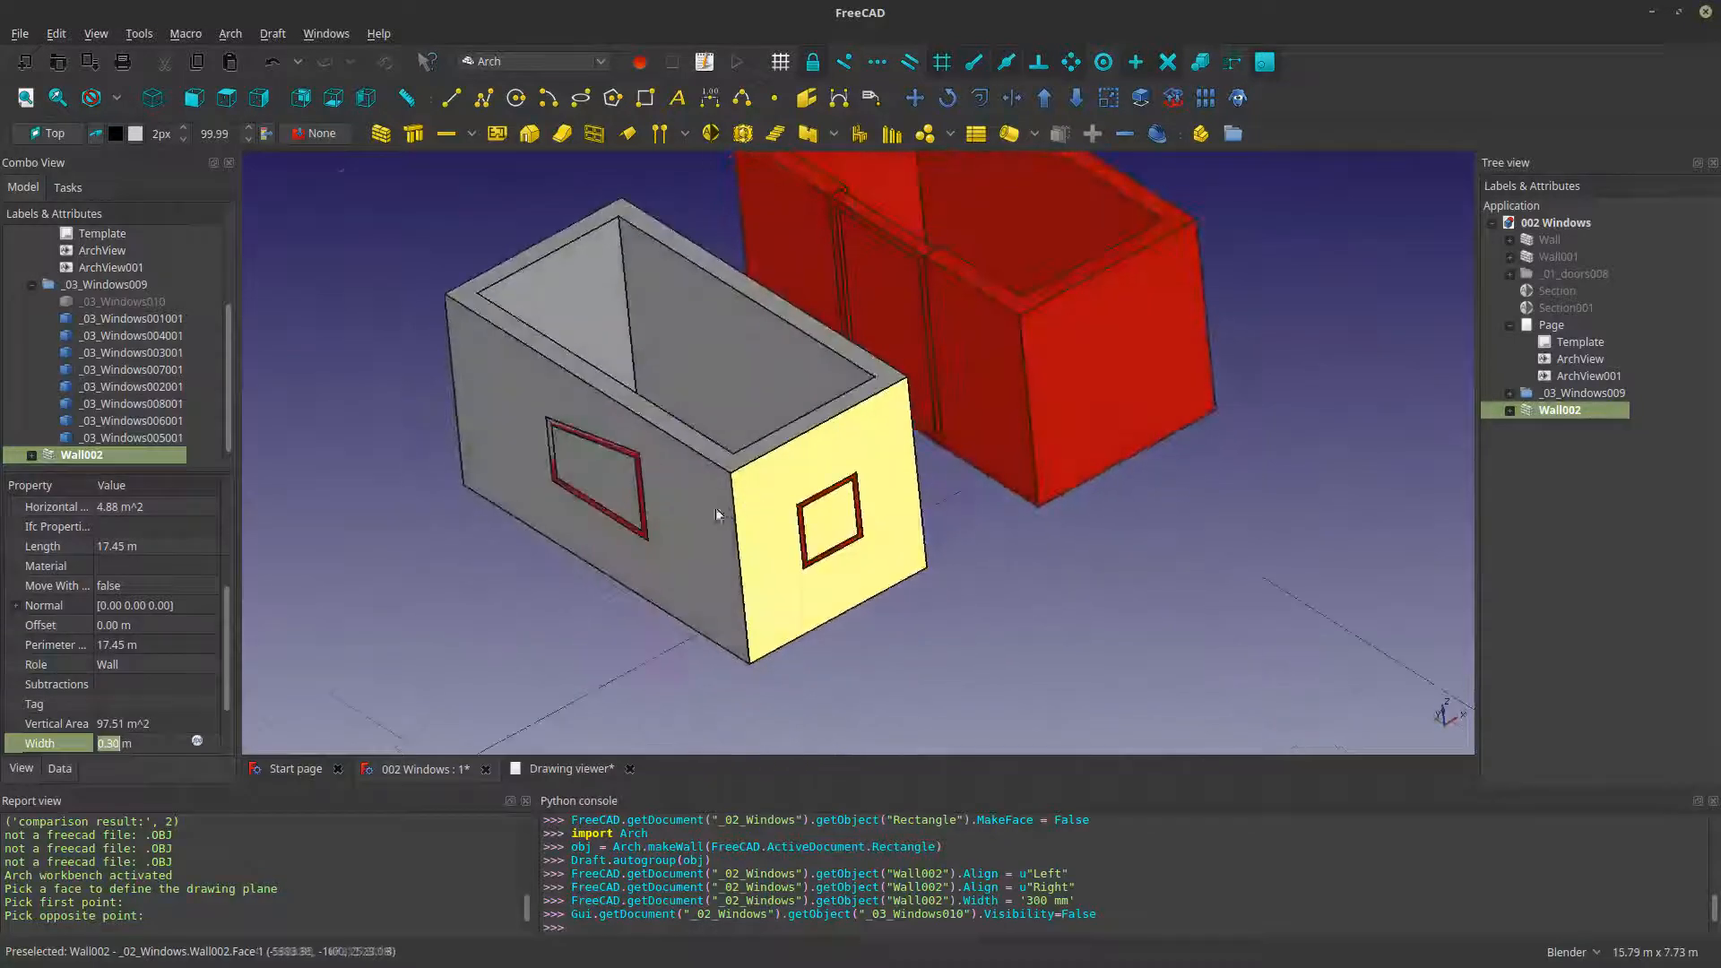
scroll(695, 493, up, 3)
key(space)
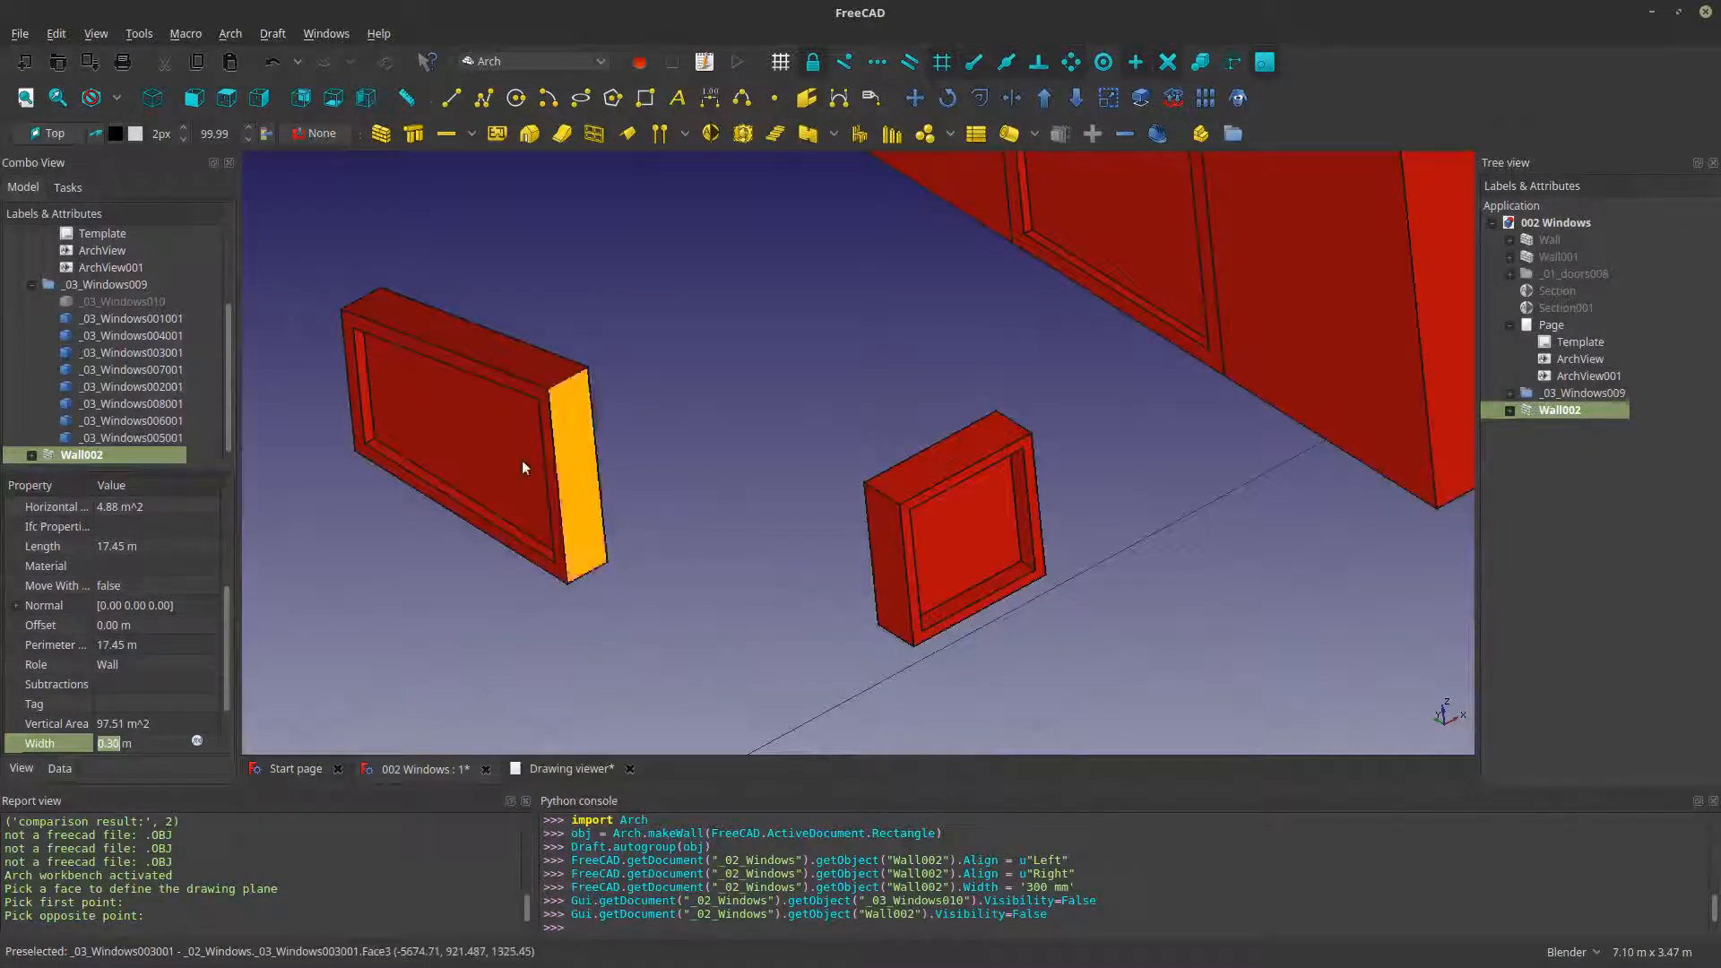
- Select the three glass panes _03_Windows006001, _03_Windows007001 and _03_Windows008001 and set their transparency to 50
click(475, 437)
scroll(771, 529, down, 3)
ctrl+click(843, 530)
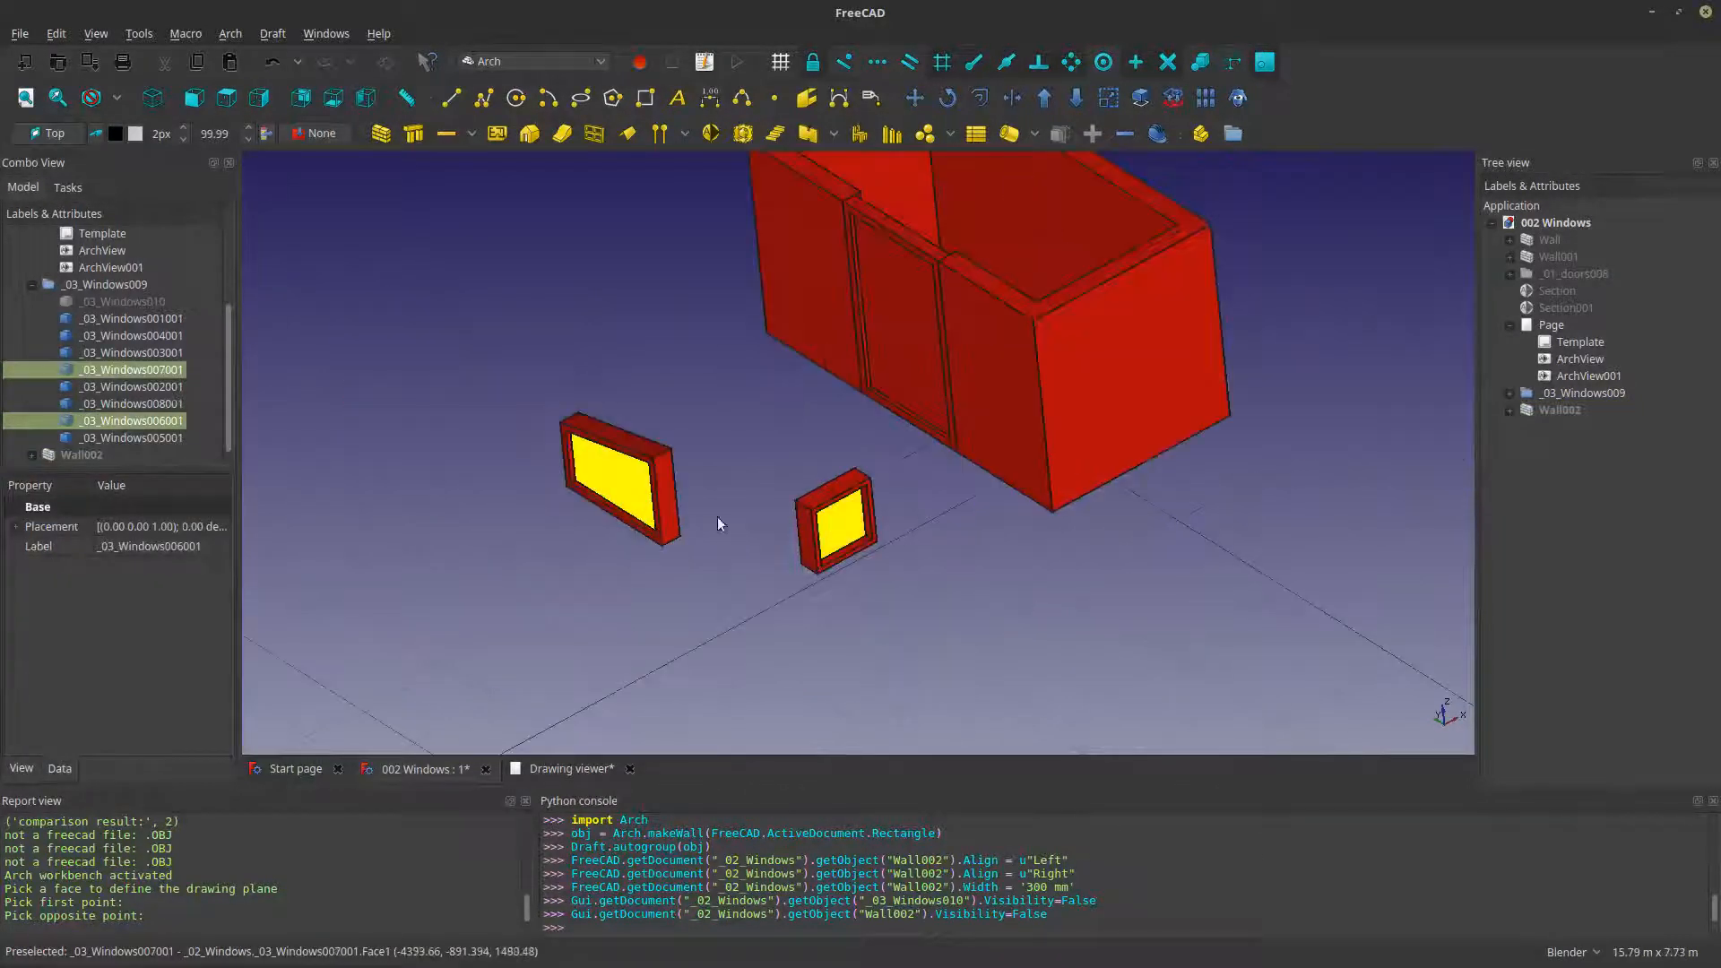
ctrl+click(906, 356)
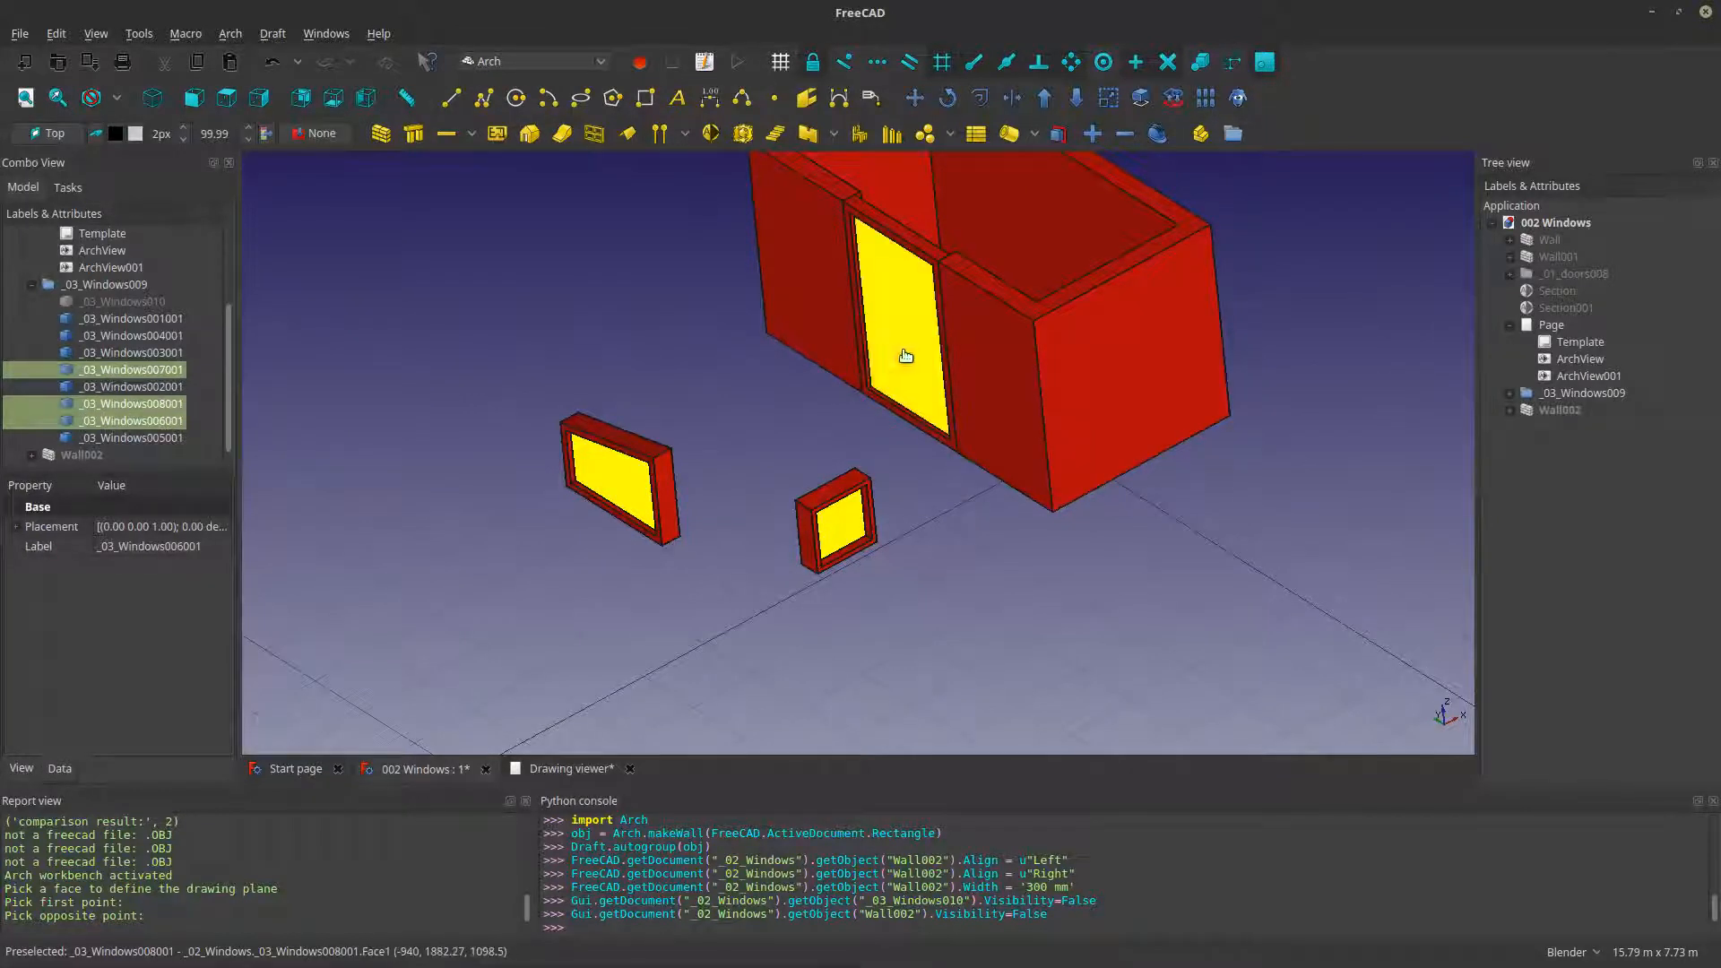
click(21, 769)
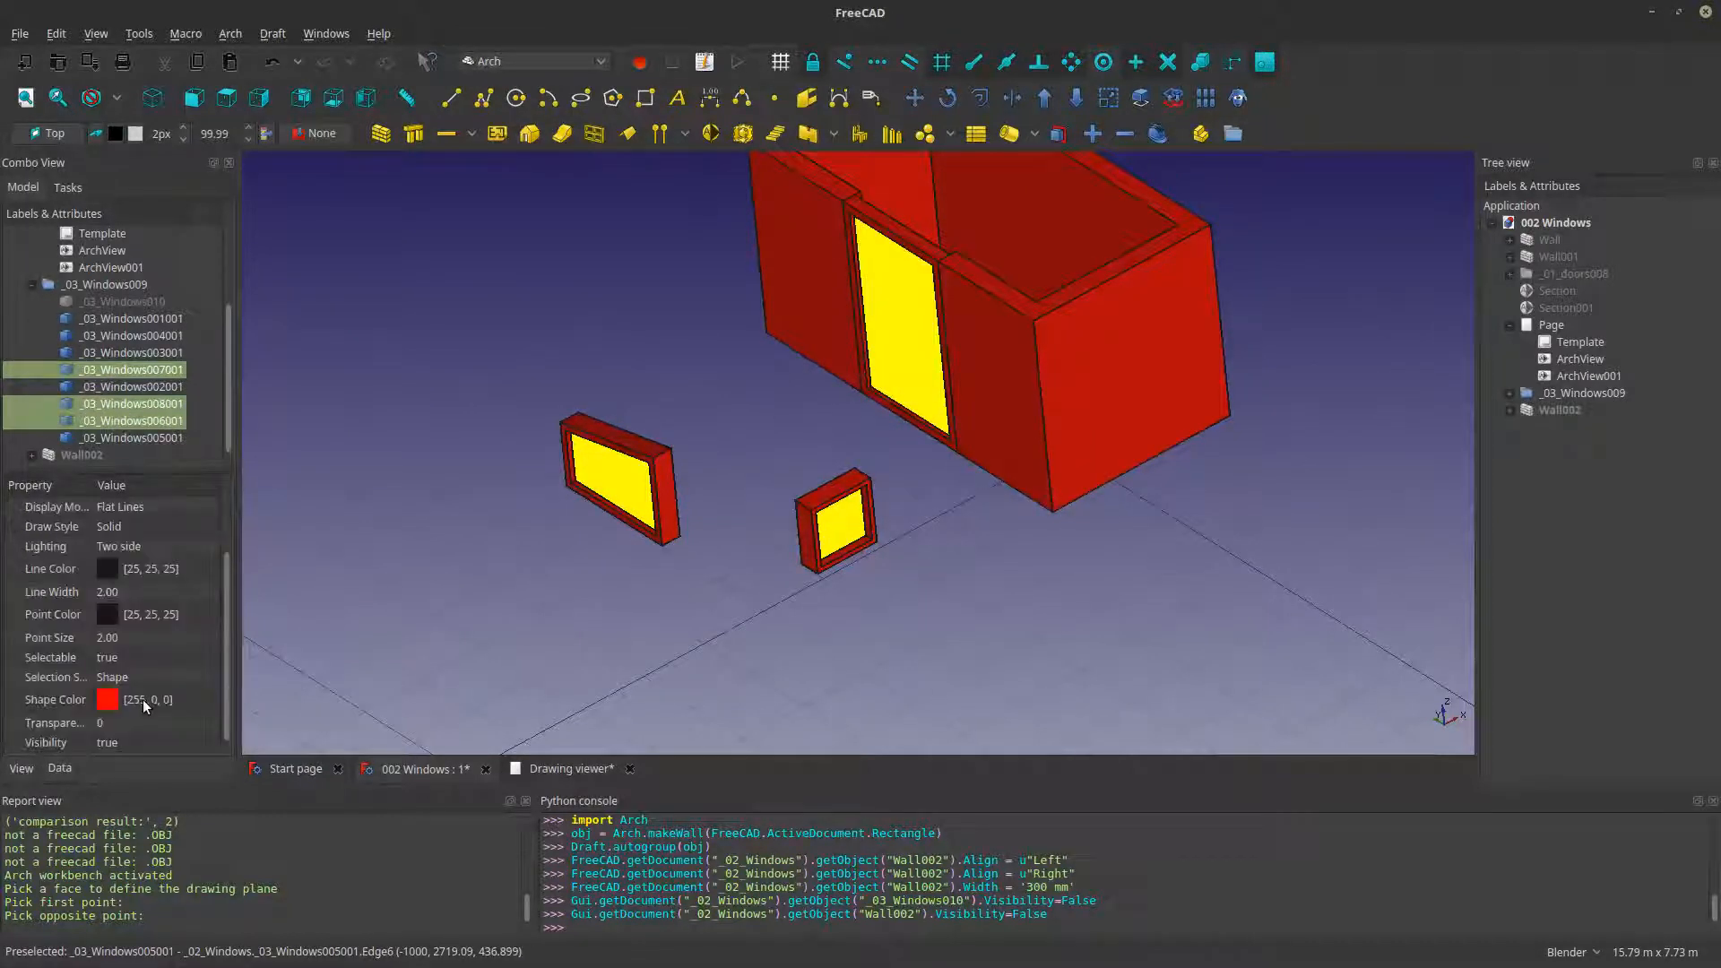
double_click(144, 705)
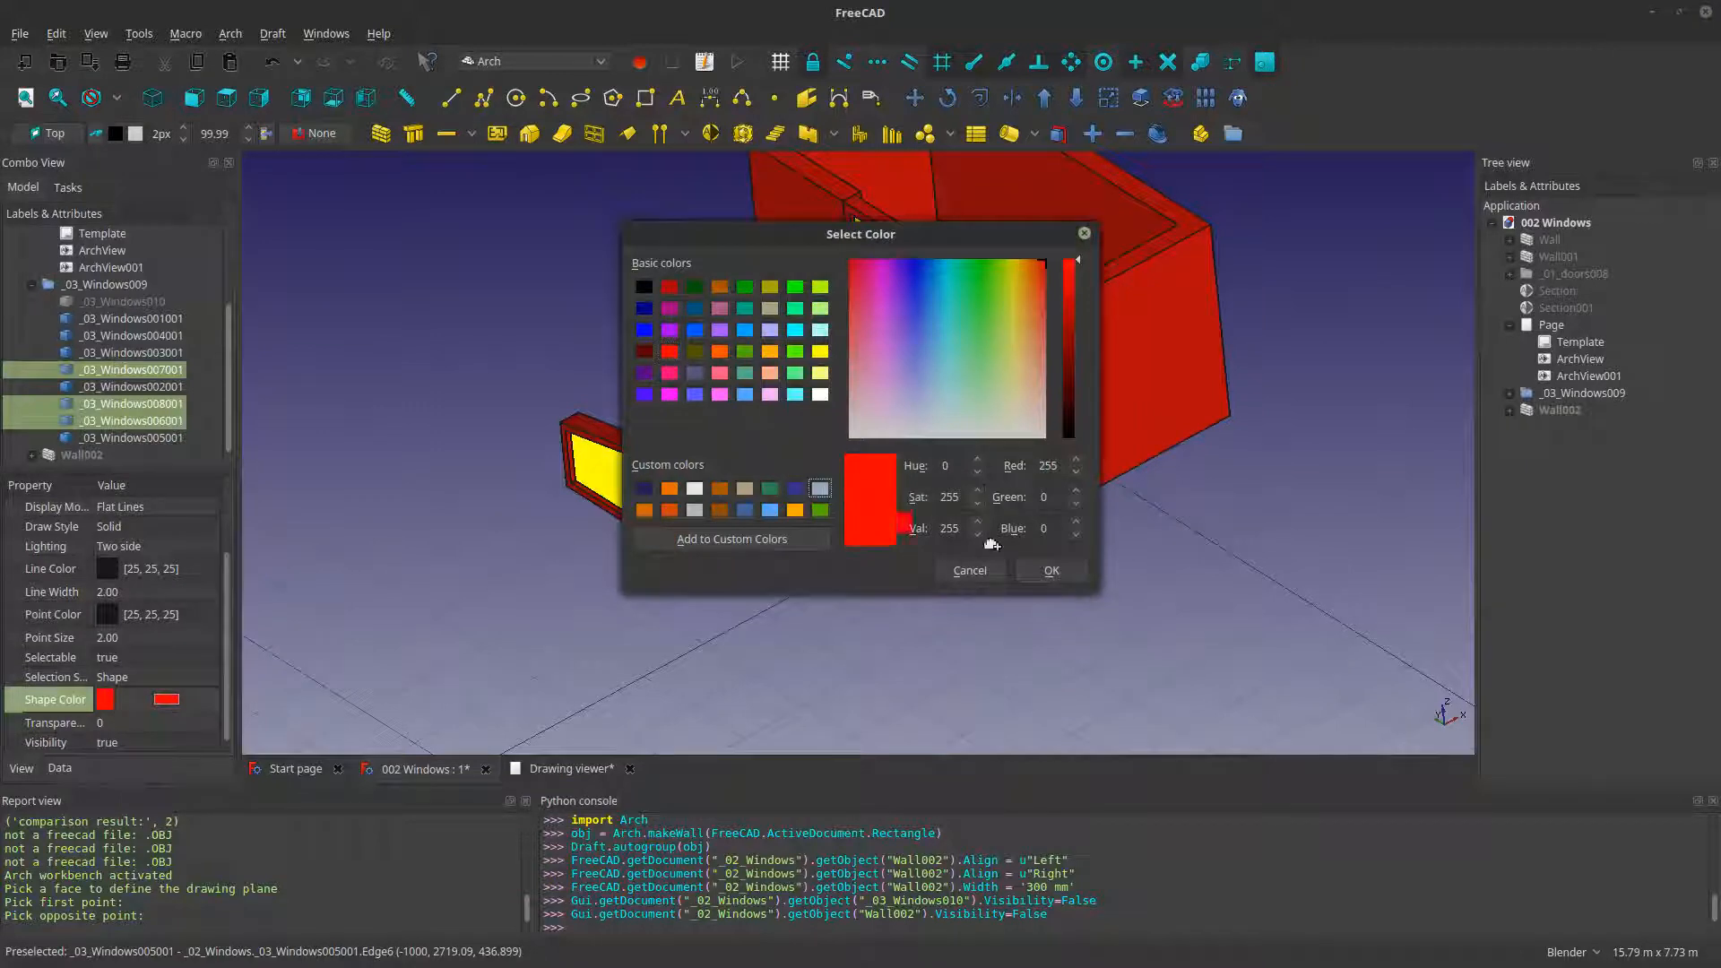
click(1052, 570)
scroll(260, 691, down, 3)
double_click(143, 723)
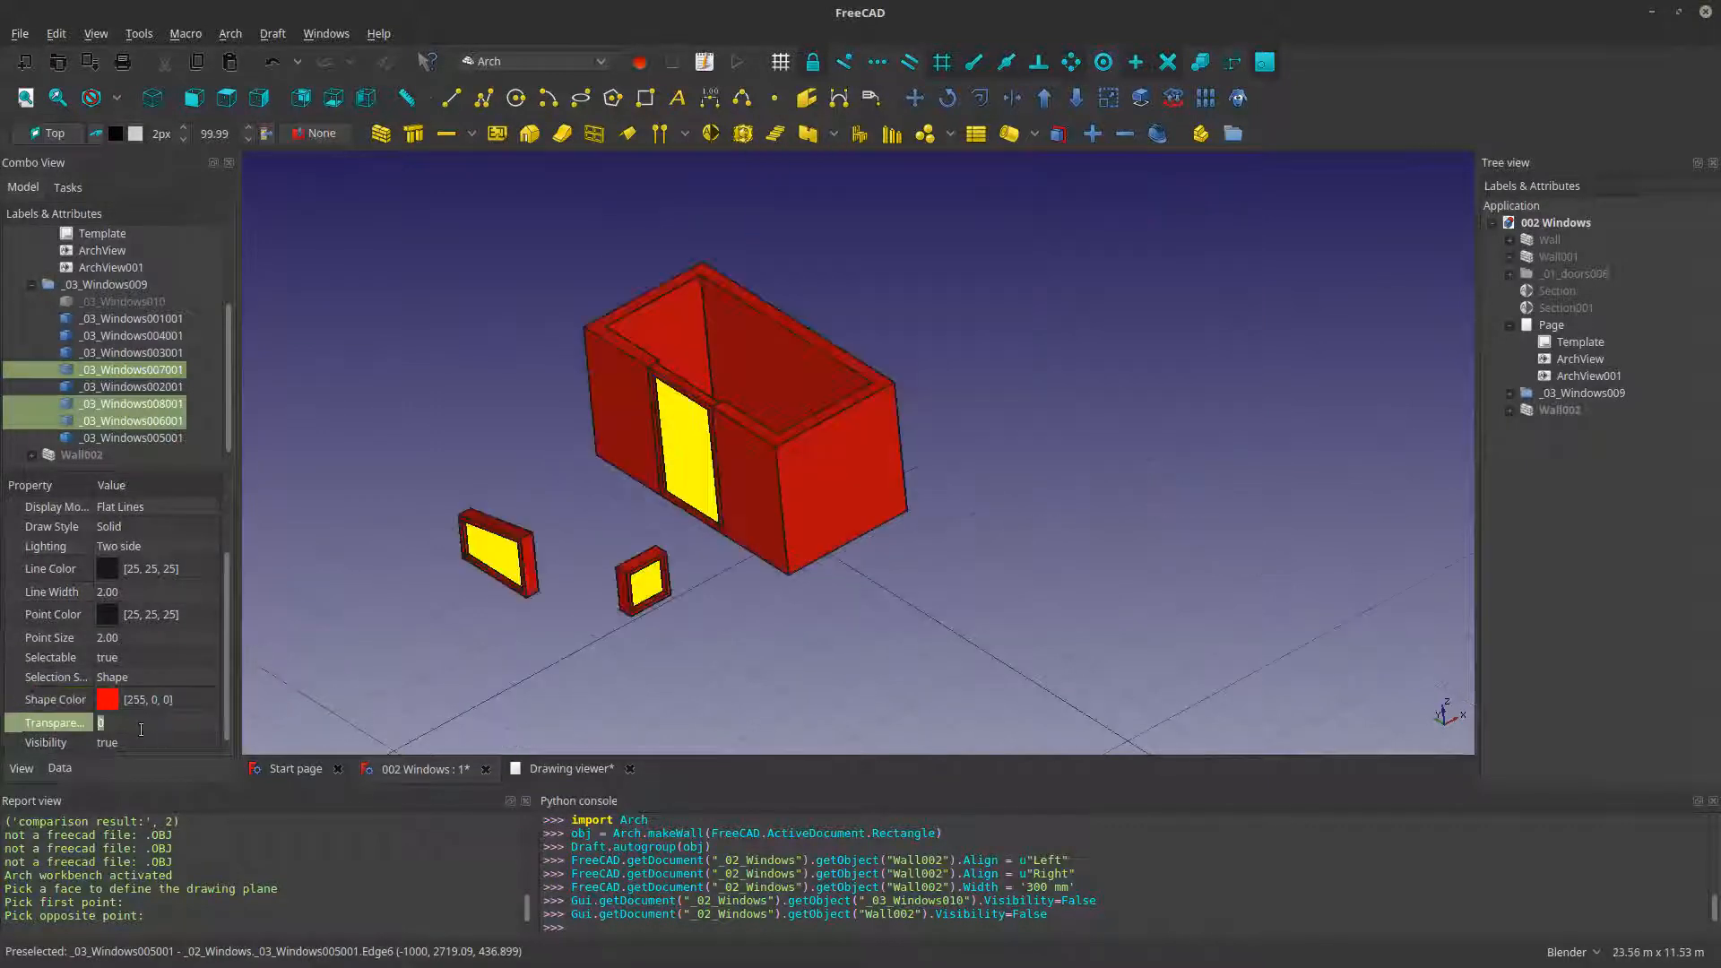
text(50)
scroll(550, 595, up, 4)
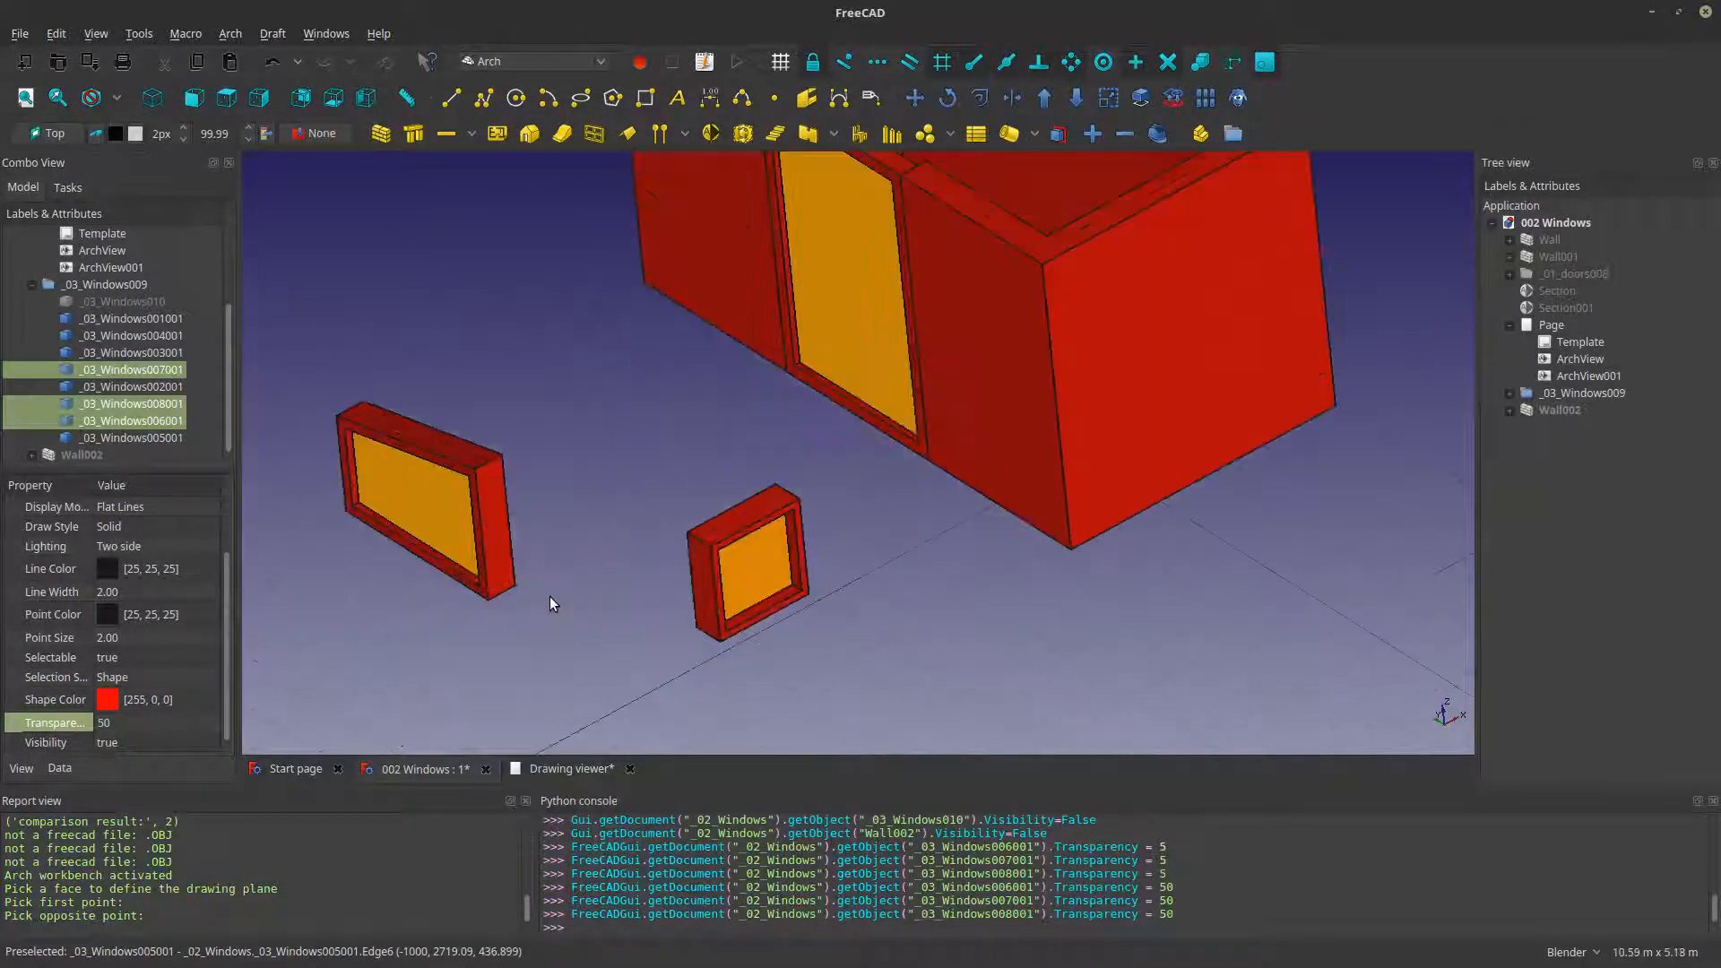
- Set the shape color of the three window frames to dark blue (RGB 0, 85, 127)
click(719, 526)
ctrl+click(456, 450)
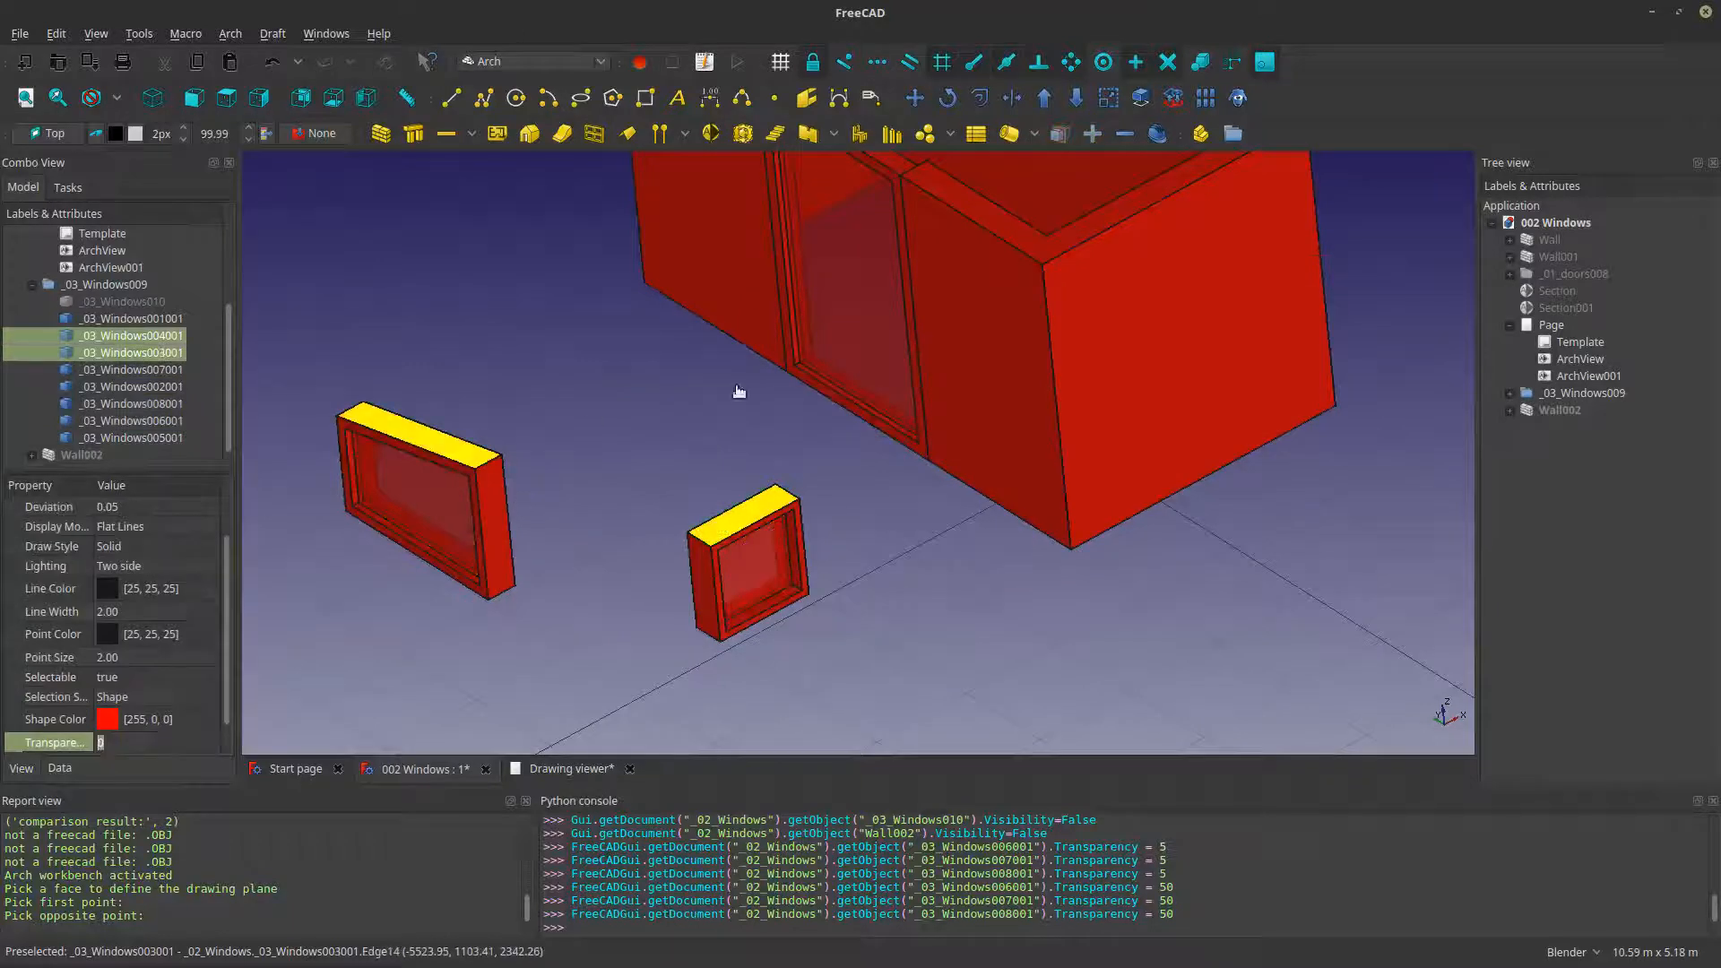
ctrl+click(833, 395)
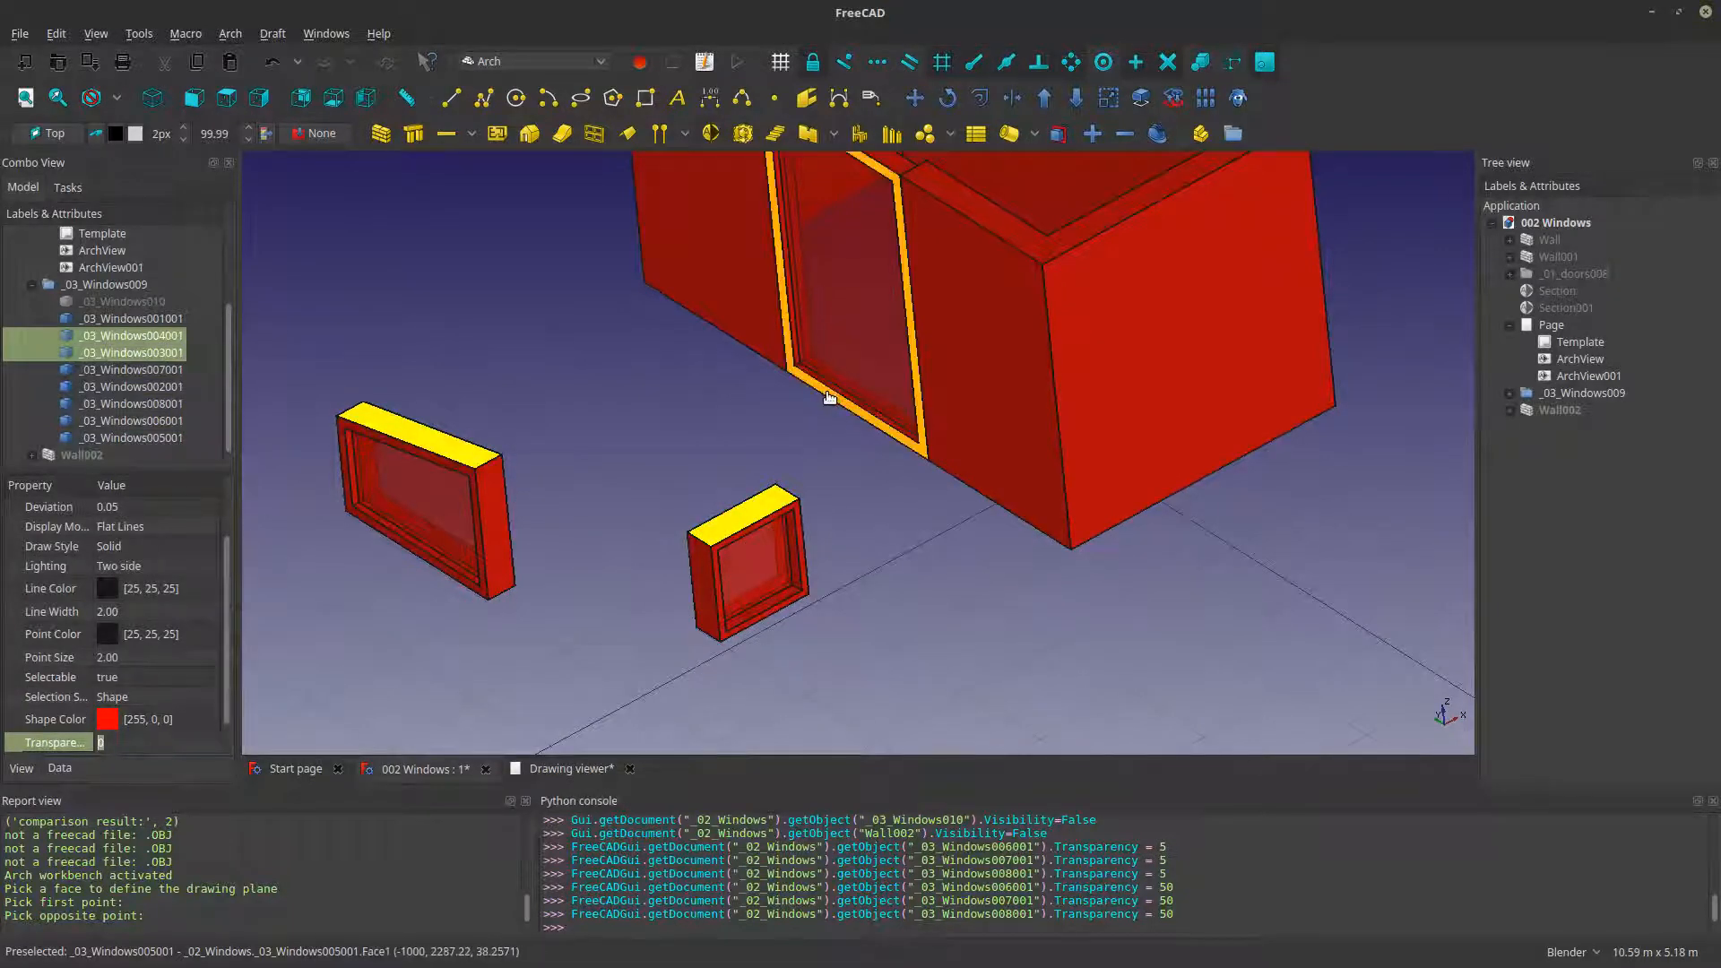
click(172, 722)
click(166, 720)
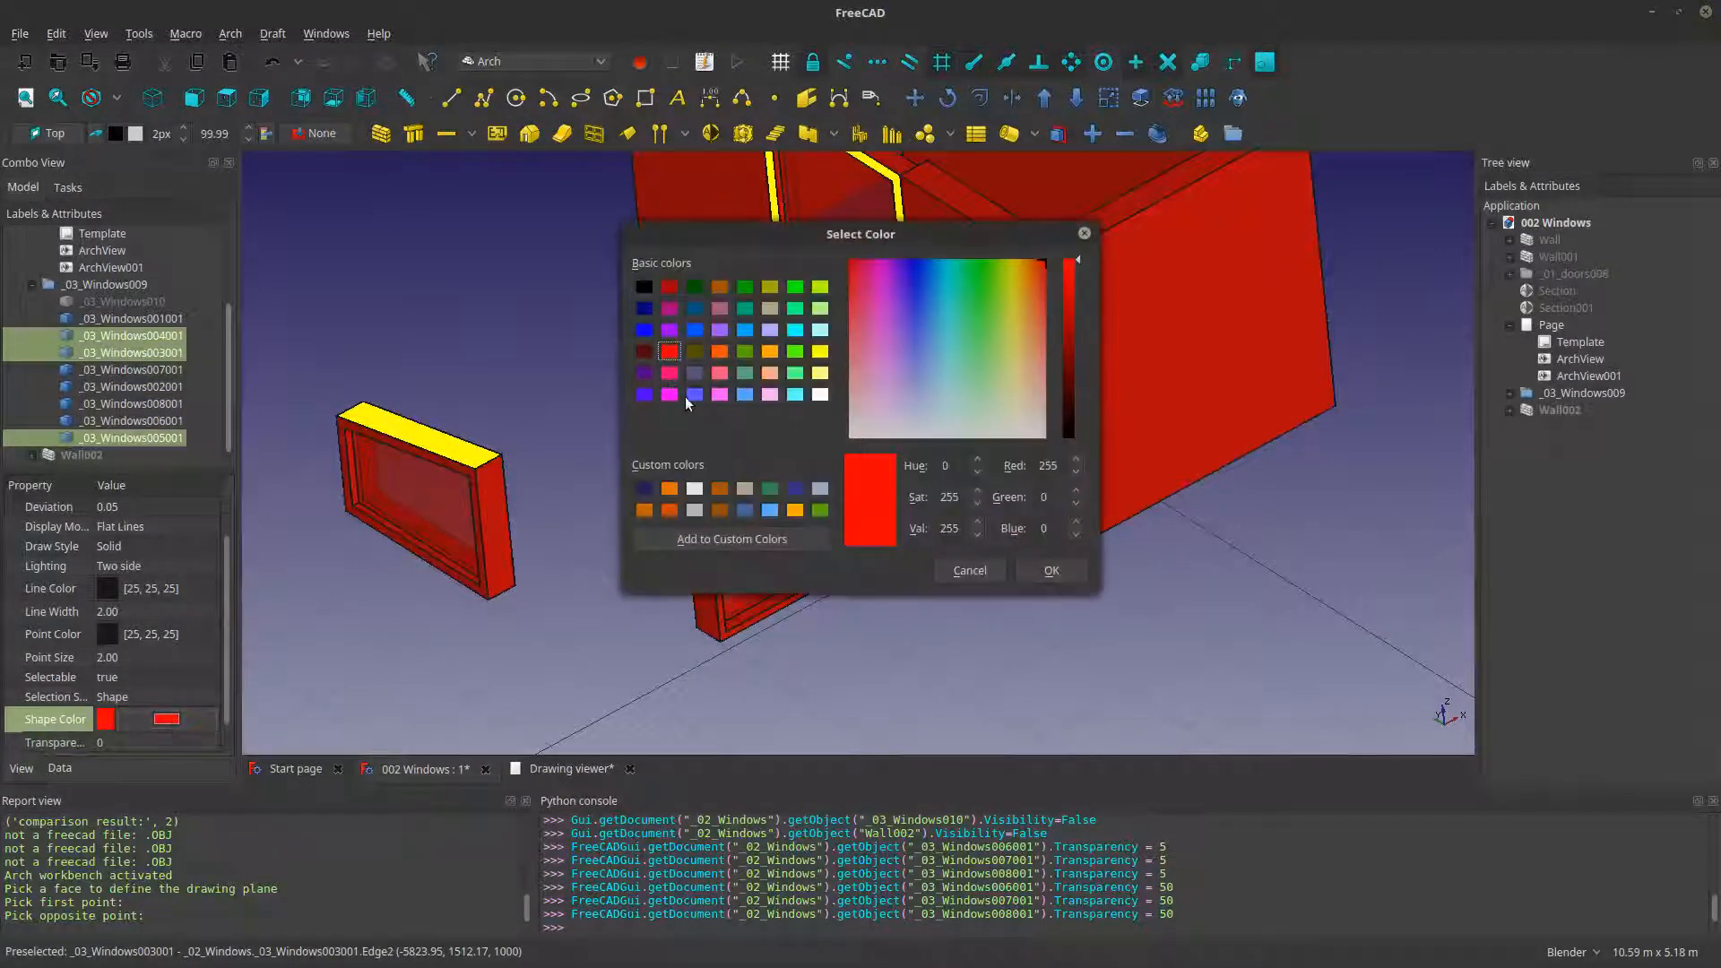
click(696, 308)
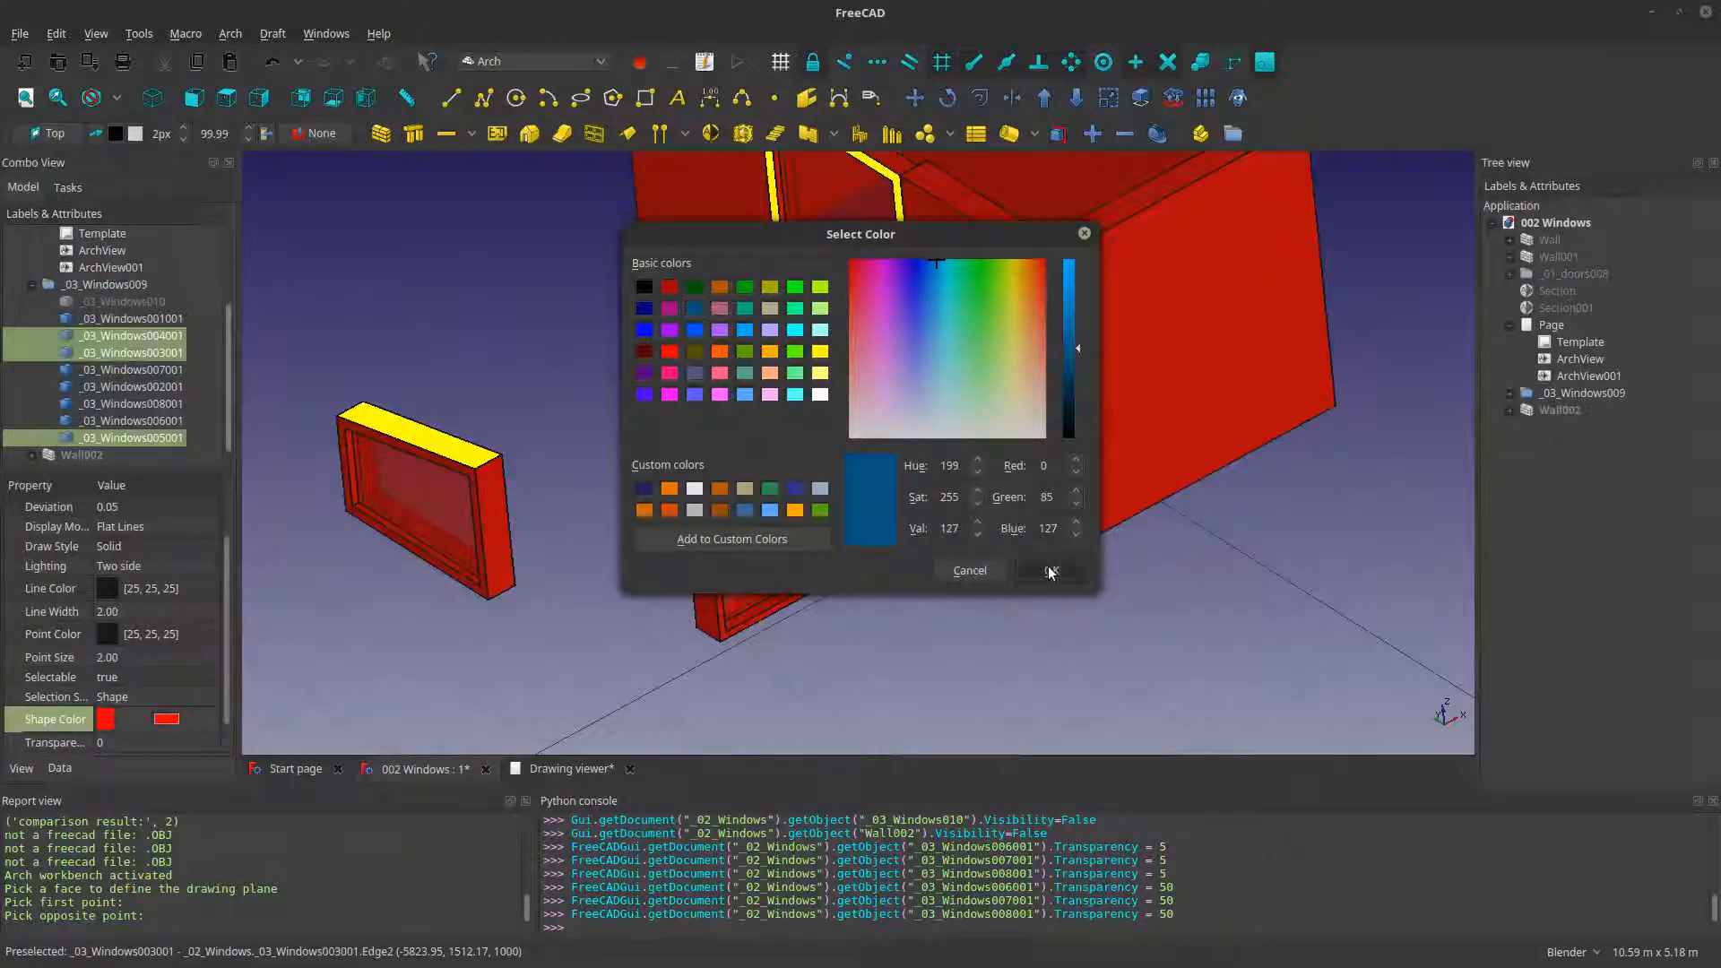
click(1051, 571)
click(568, 618)
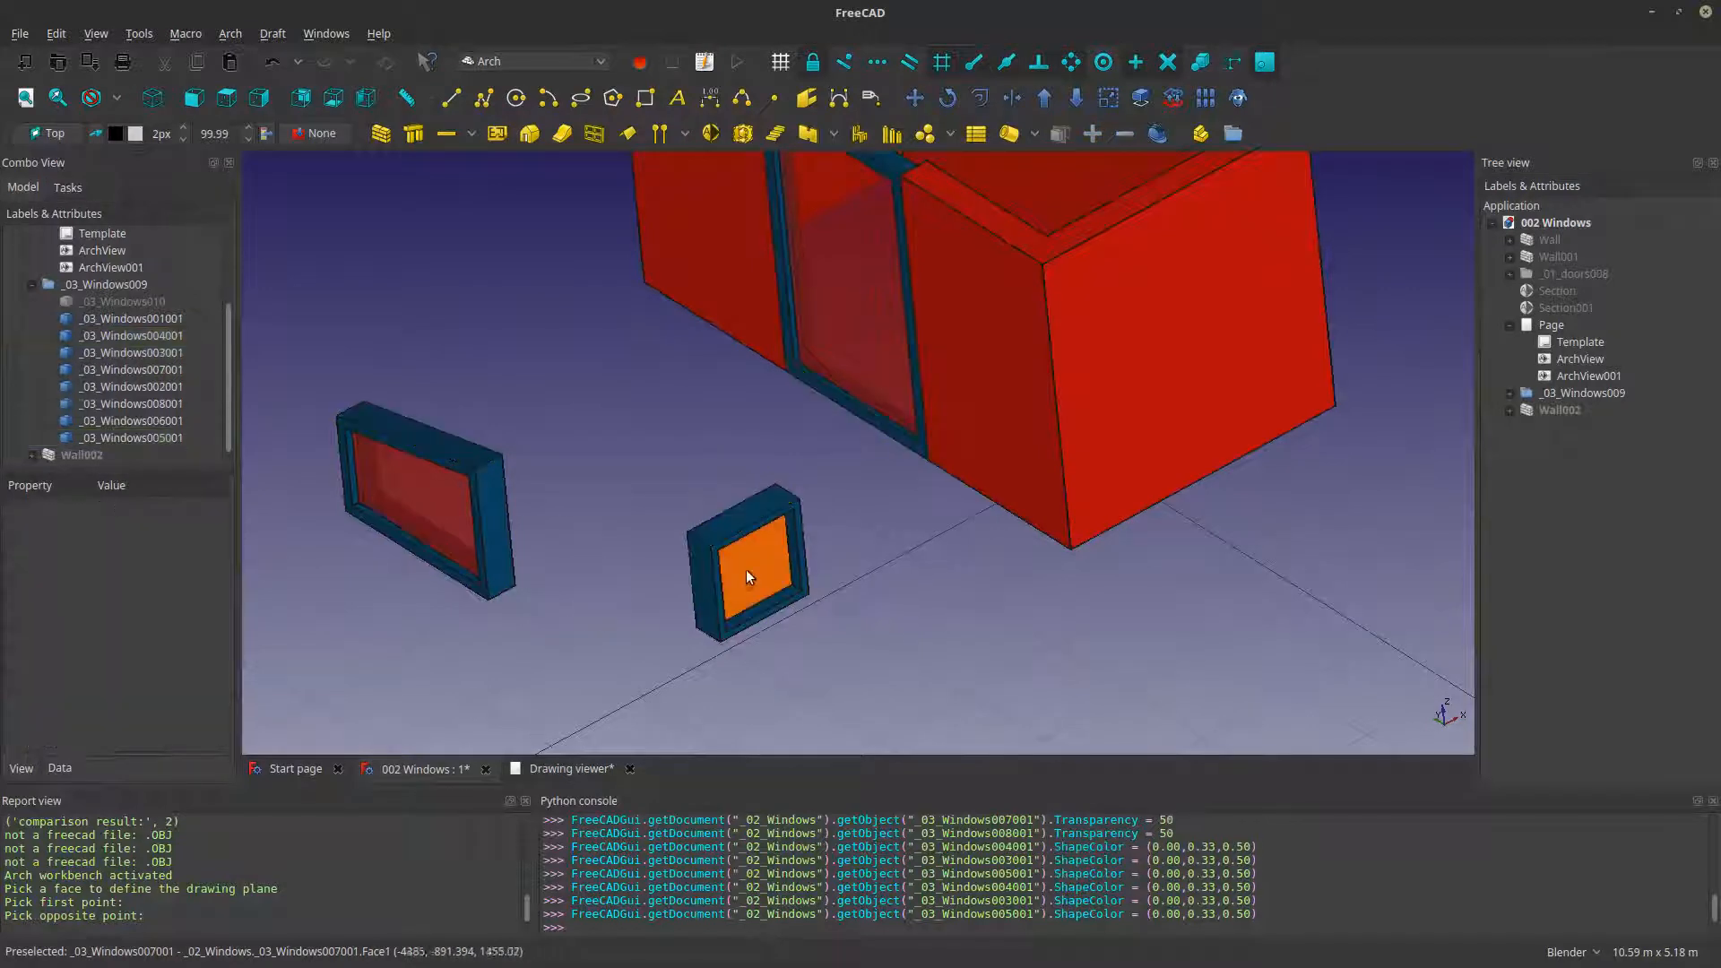
- Set the shape color of the three glass panes to light grey-blue (RGB 149, 171, 198)
click(746, 569)
ctrl+click(841, 321)
ctrl+click(414, 520)
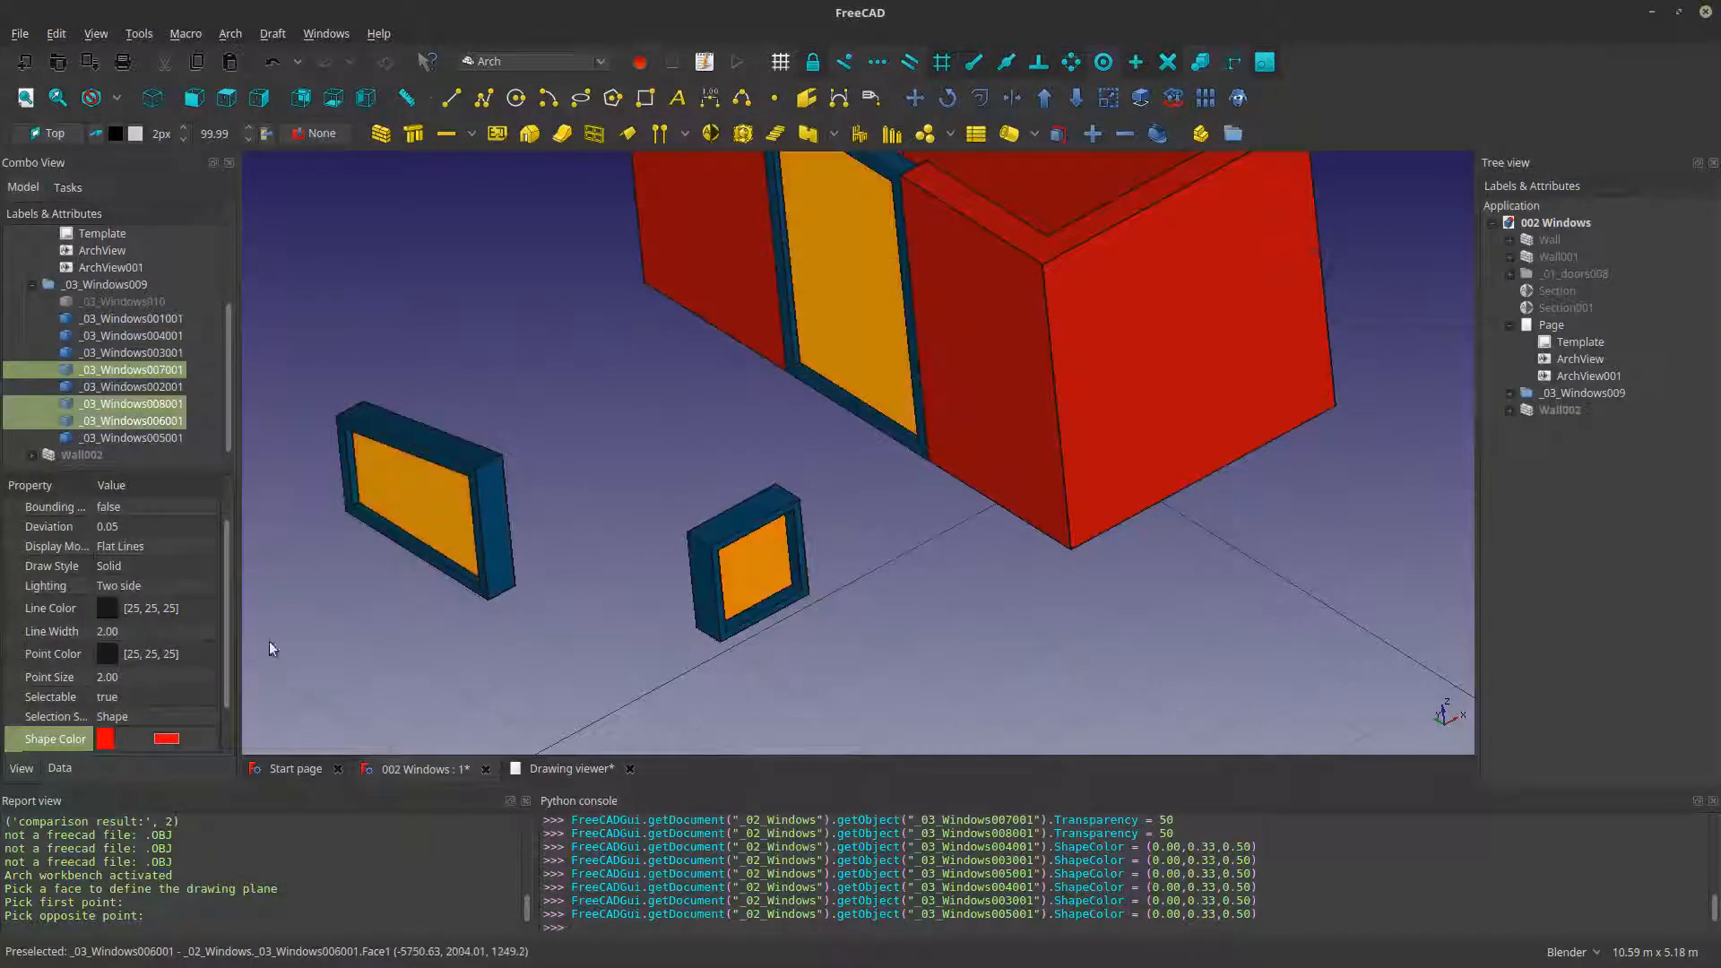
click(179, 741)
click(818, 488)
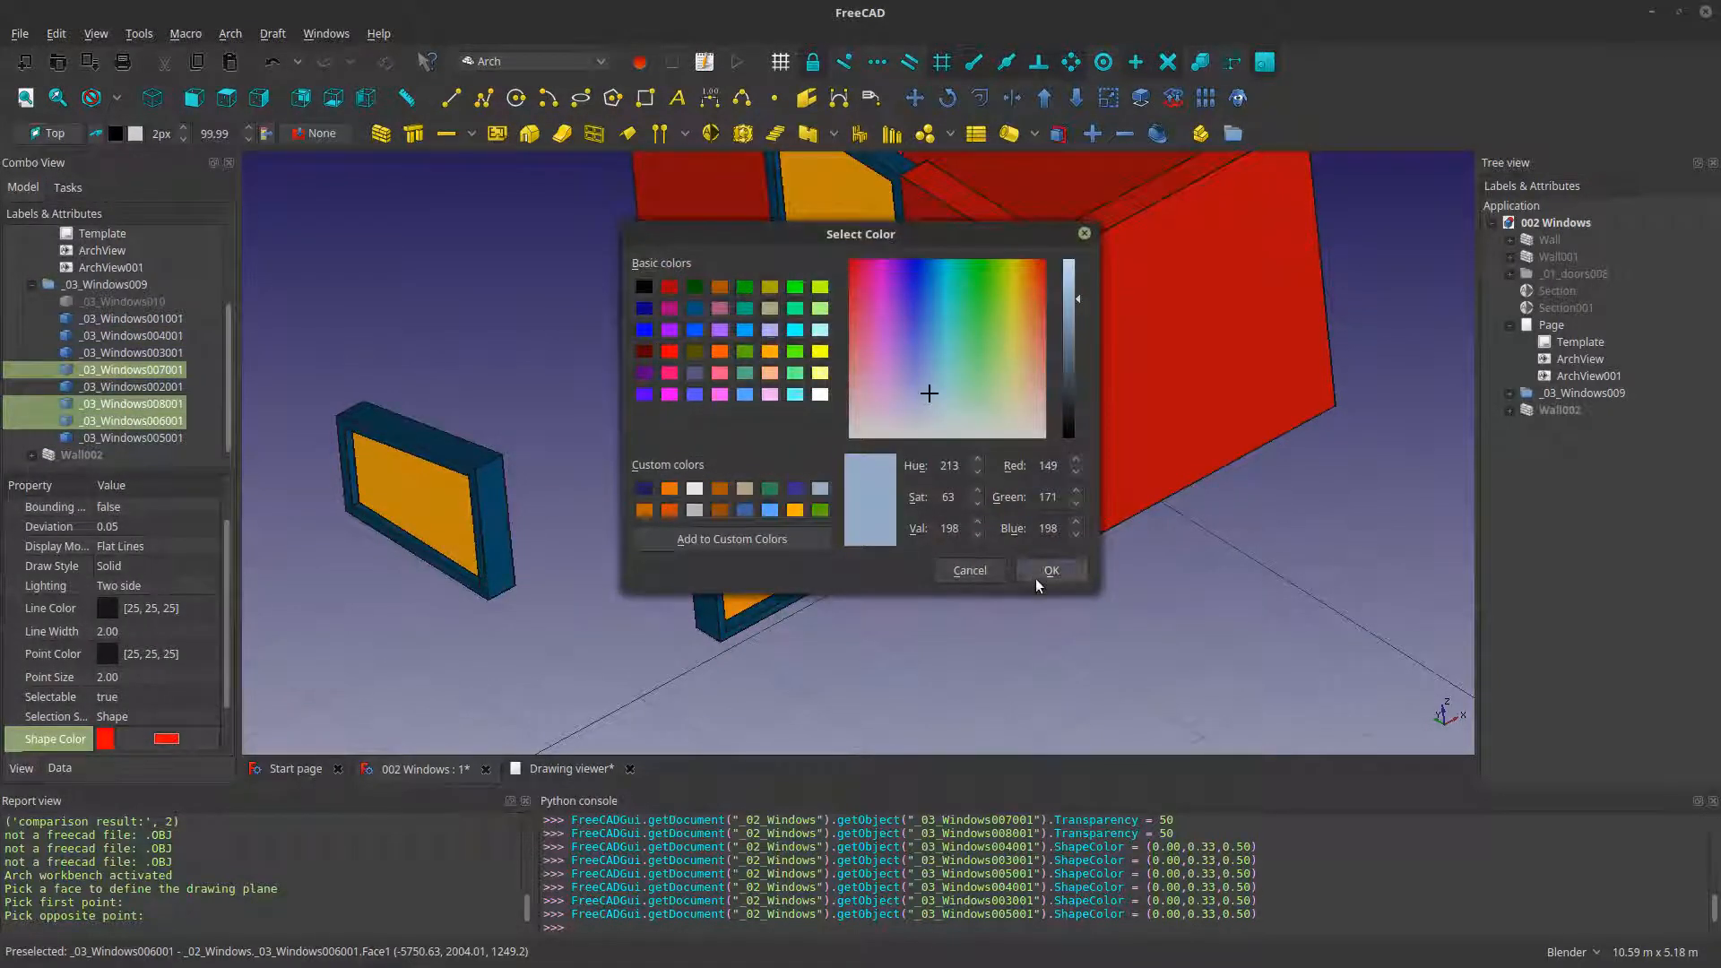
click(1038, 577)
click(956, 589)
- Set the shape color of the remaining room shell _03_Windows001001 to the near-white custom color
scroll(955, 588, down, 4)
middle_drag(1004, 572, 1000, 439)
click(1000, 433)
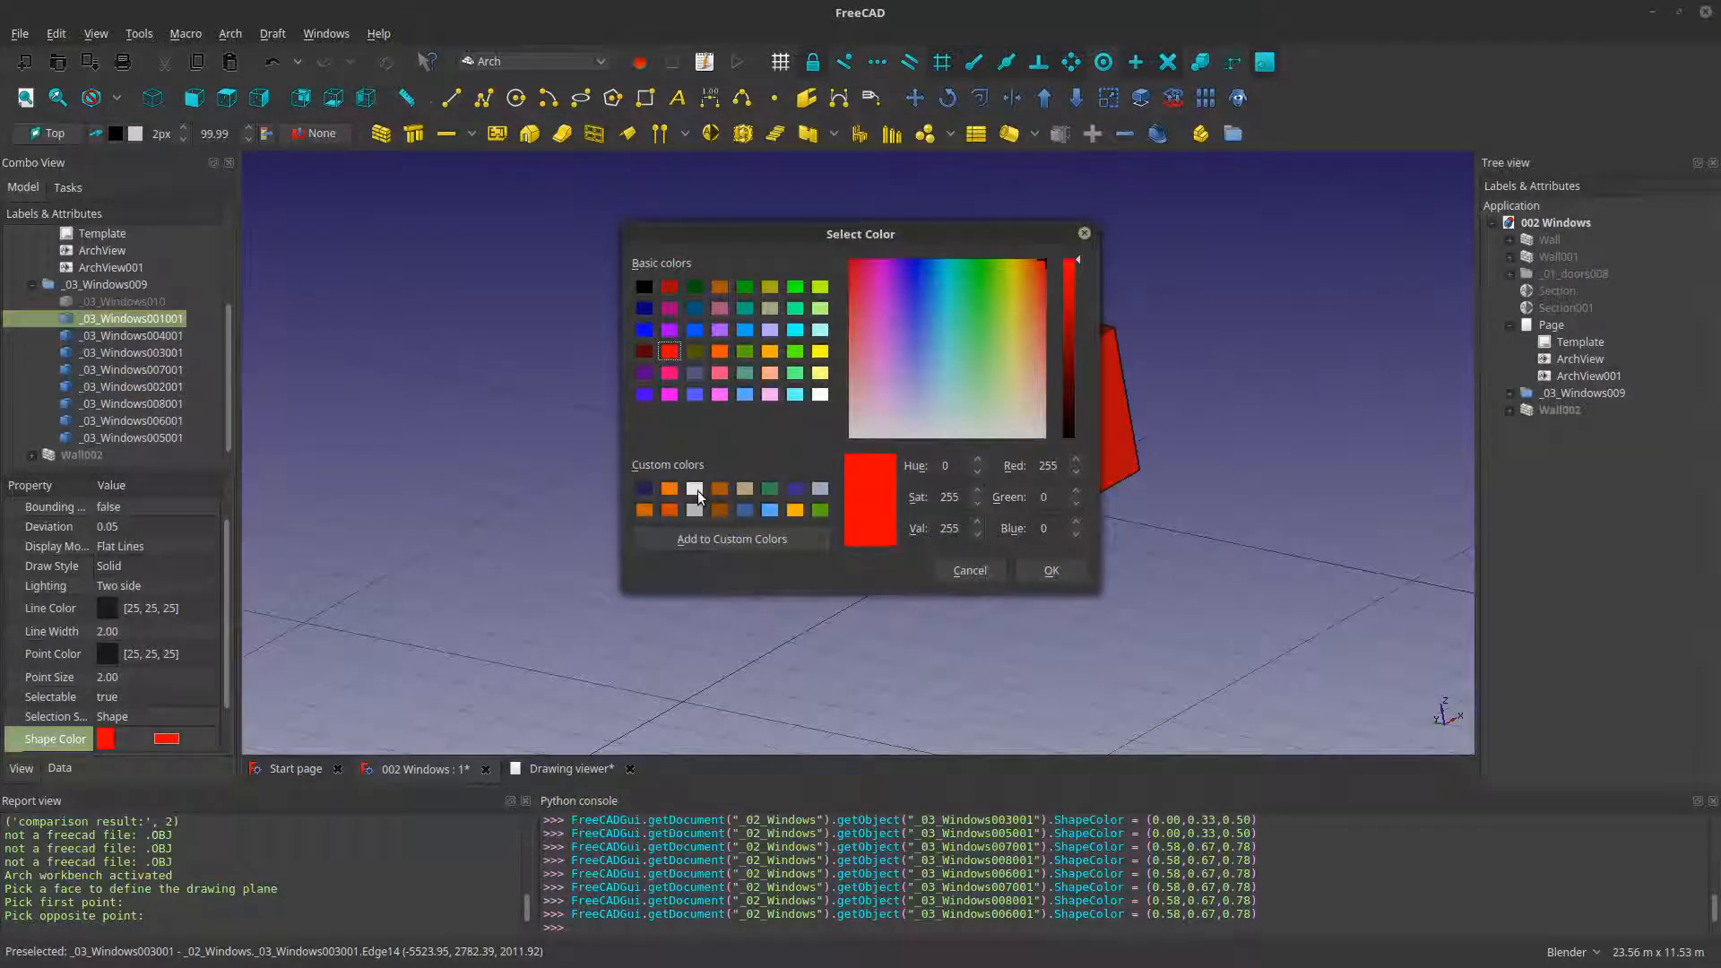
click(695, 489)
click(1061, 574)
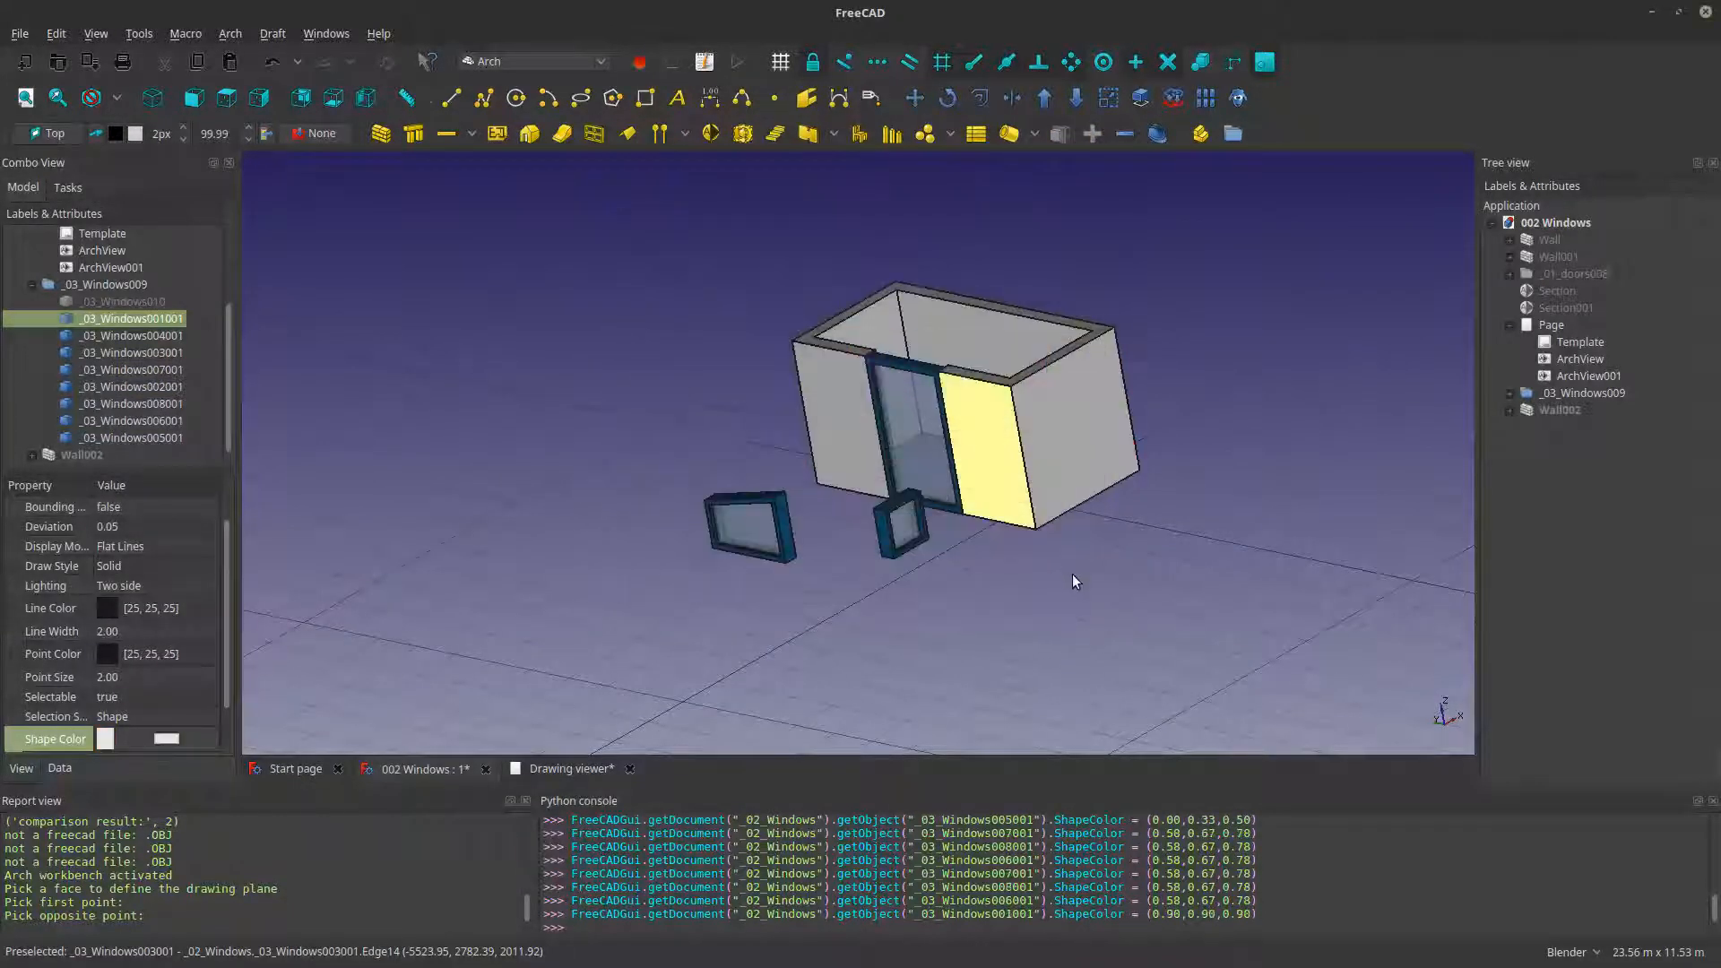
- Show Wall002 to compare its window openings with the coloured frames and glass panes, and hide it again
click(1072, 574)
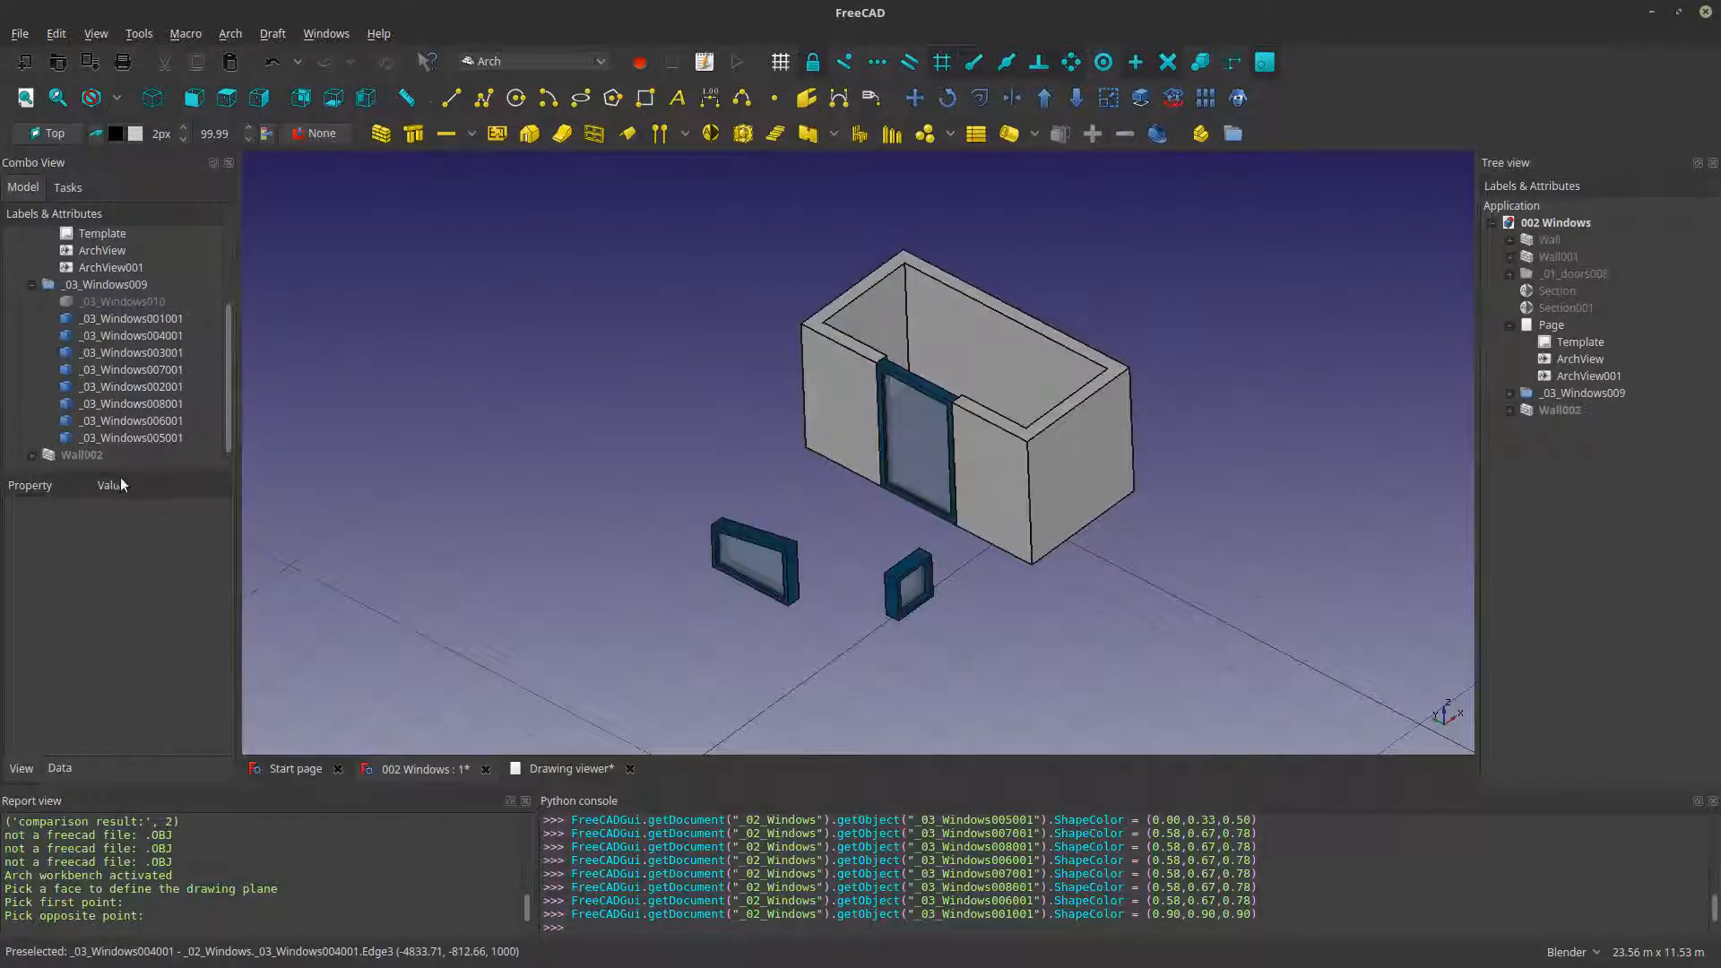
click(121, 302)
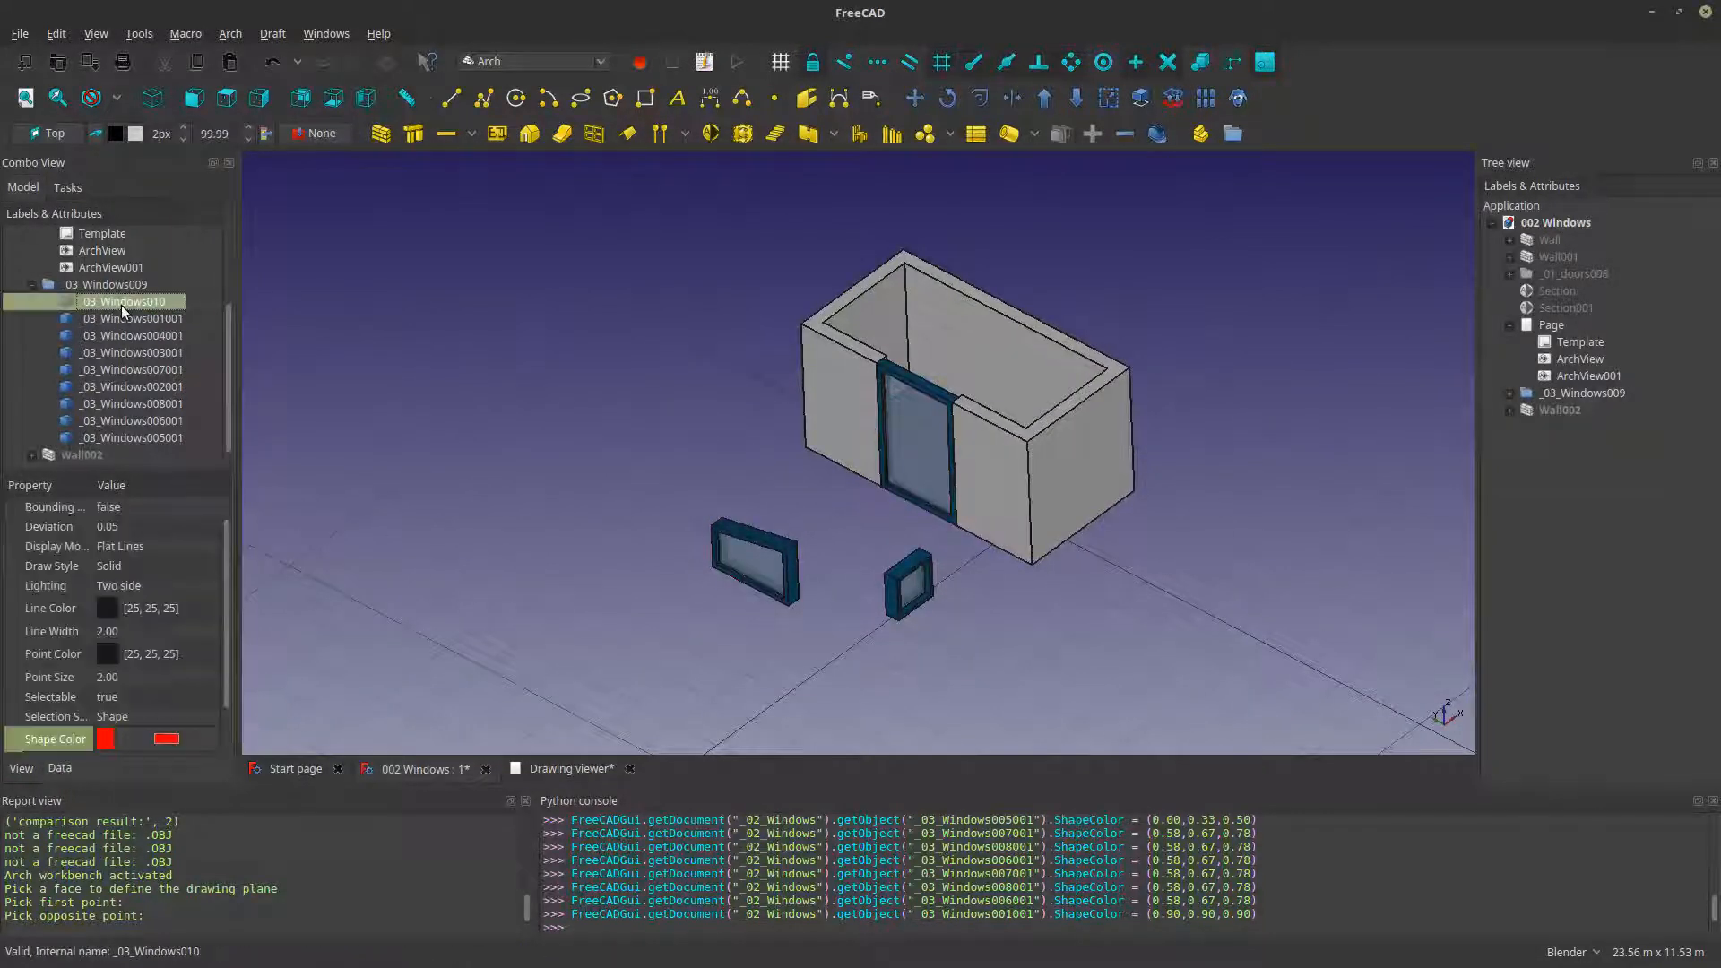
key(space)
key(space)
click(87, 456)
key(space)
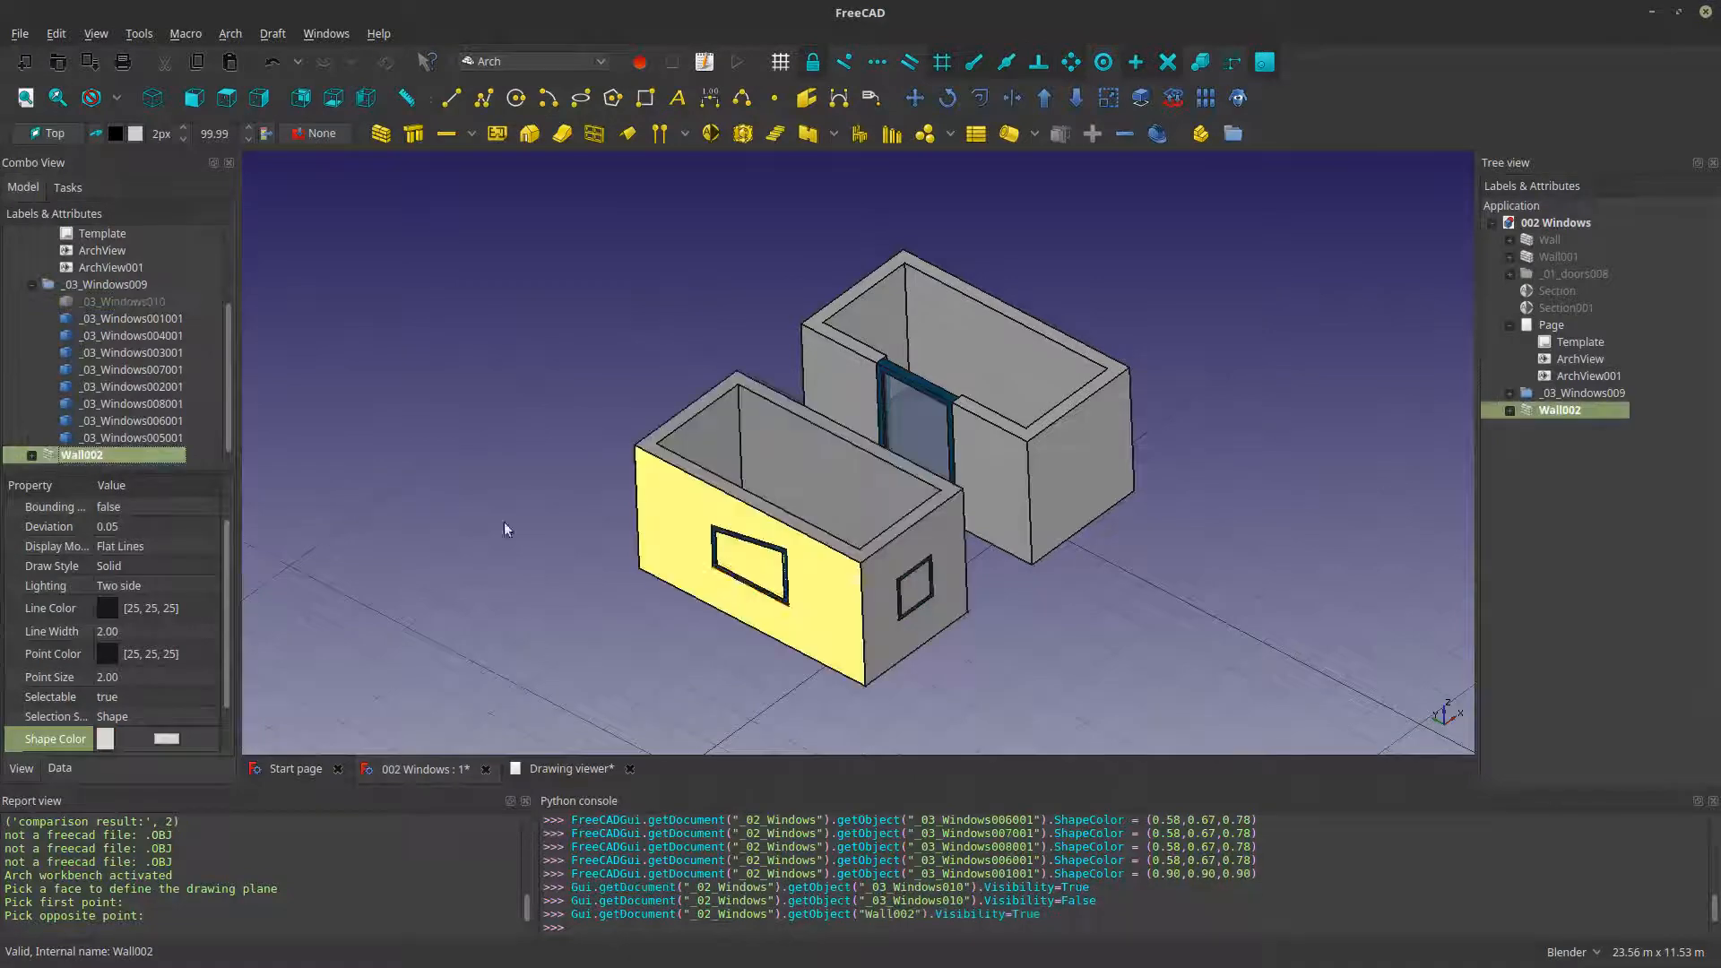
scroll(753, 592, up, 6)
click(608, 628)
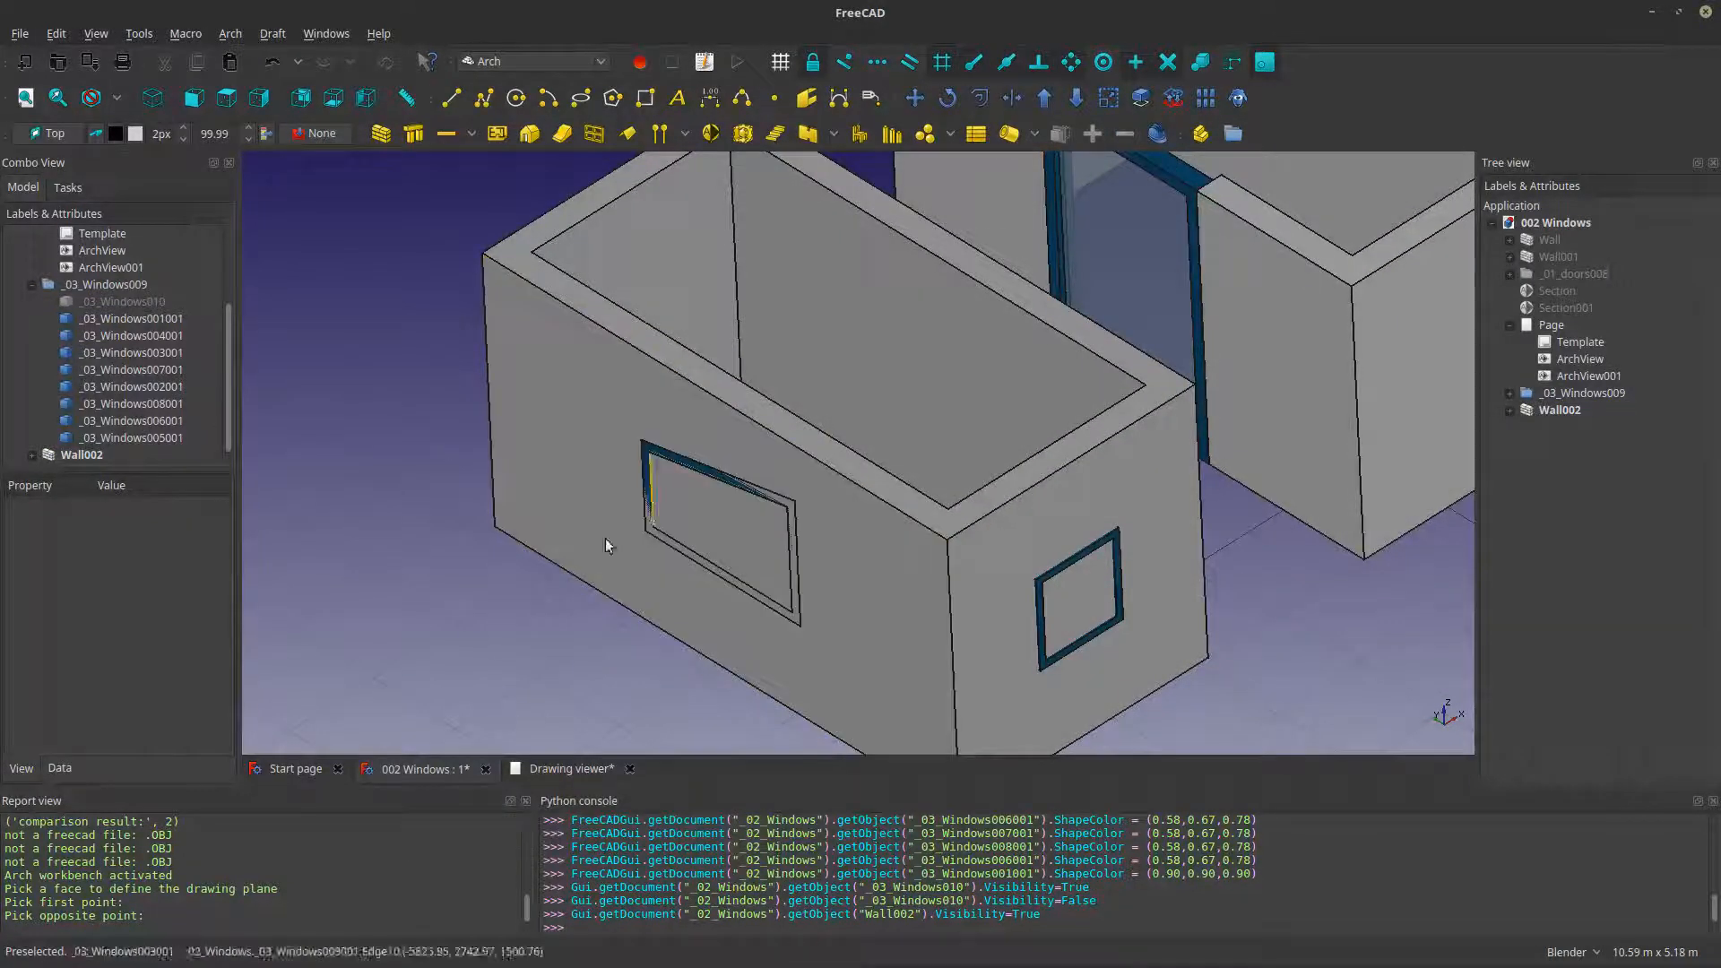
click(644, 465)
key(space)
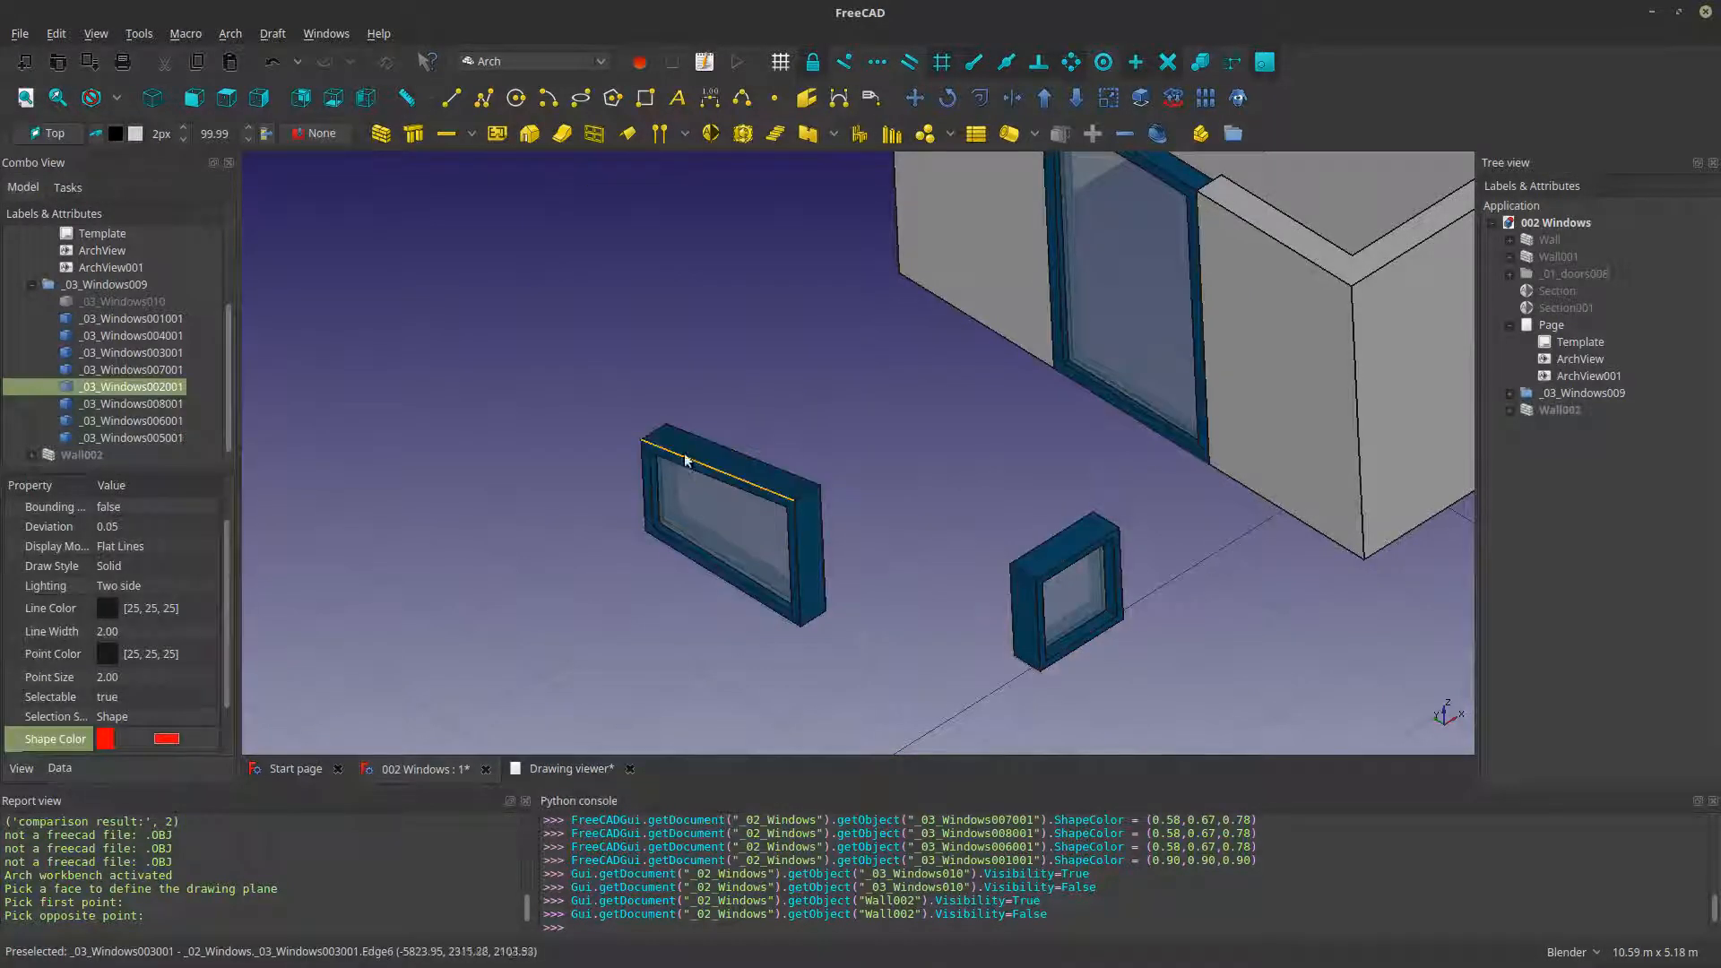
- Duplicate the window solid _03_Windows002001 in place, hide the original, and show Wall002
click(56, 34)
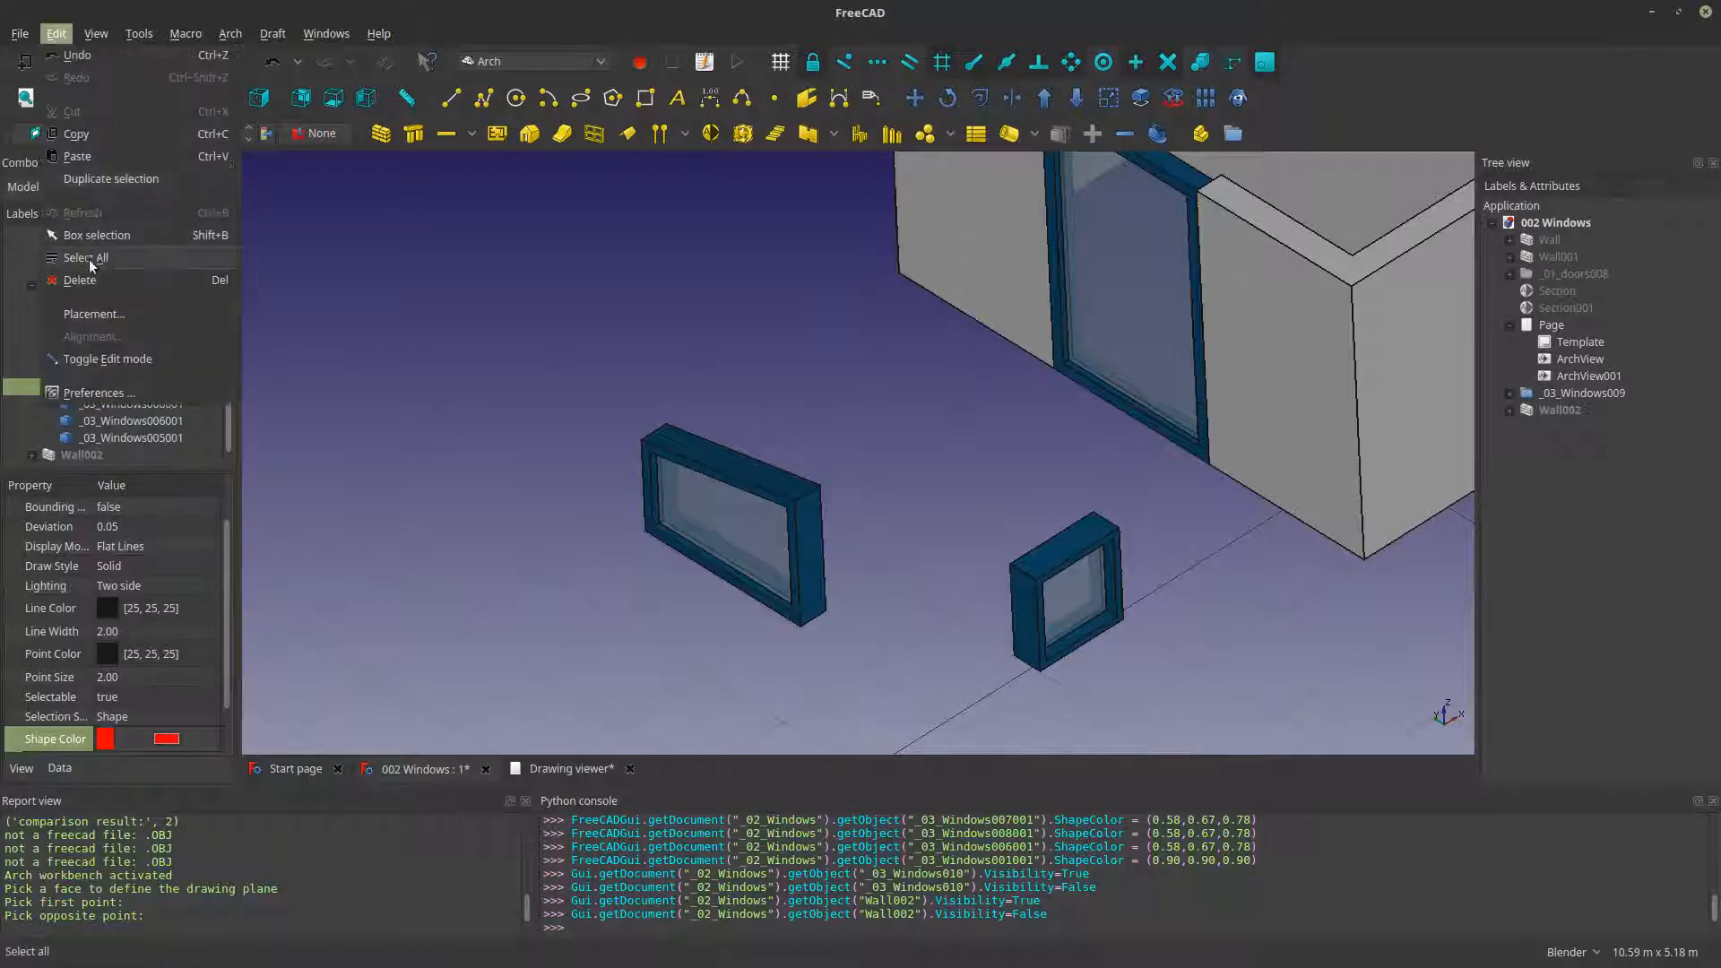
click(105, 179)
key(space)
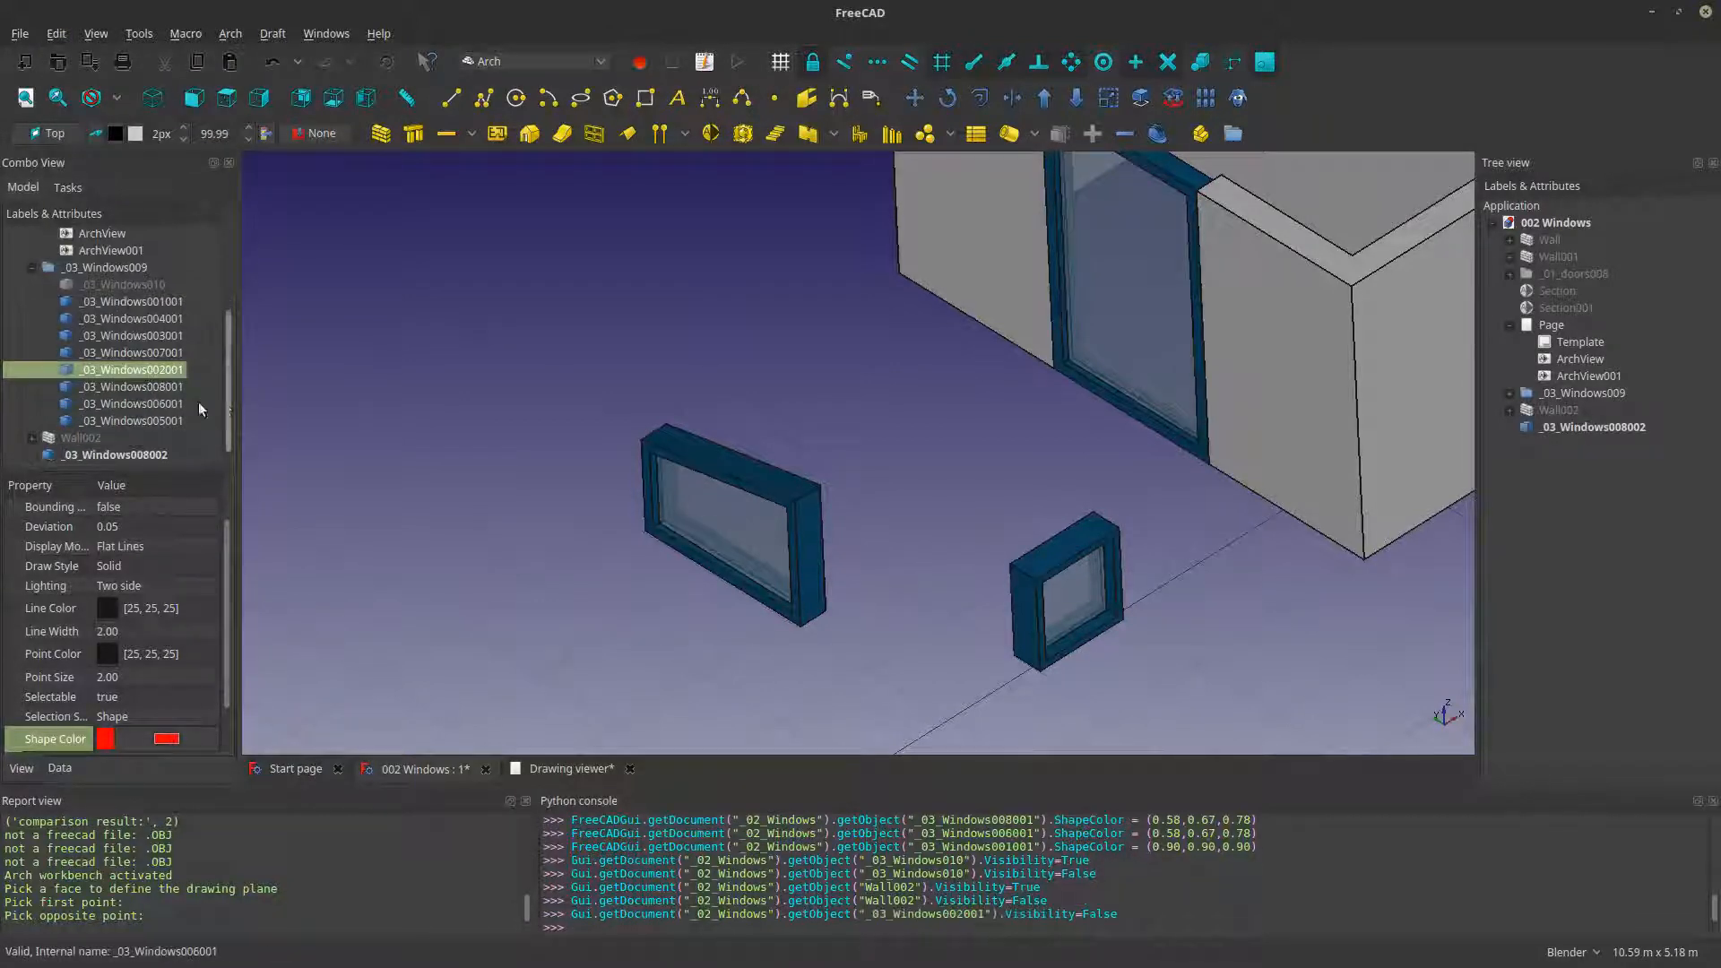
click(121, 453)
click(88, 438)
key(space)
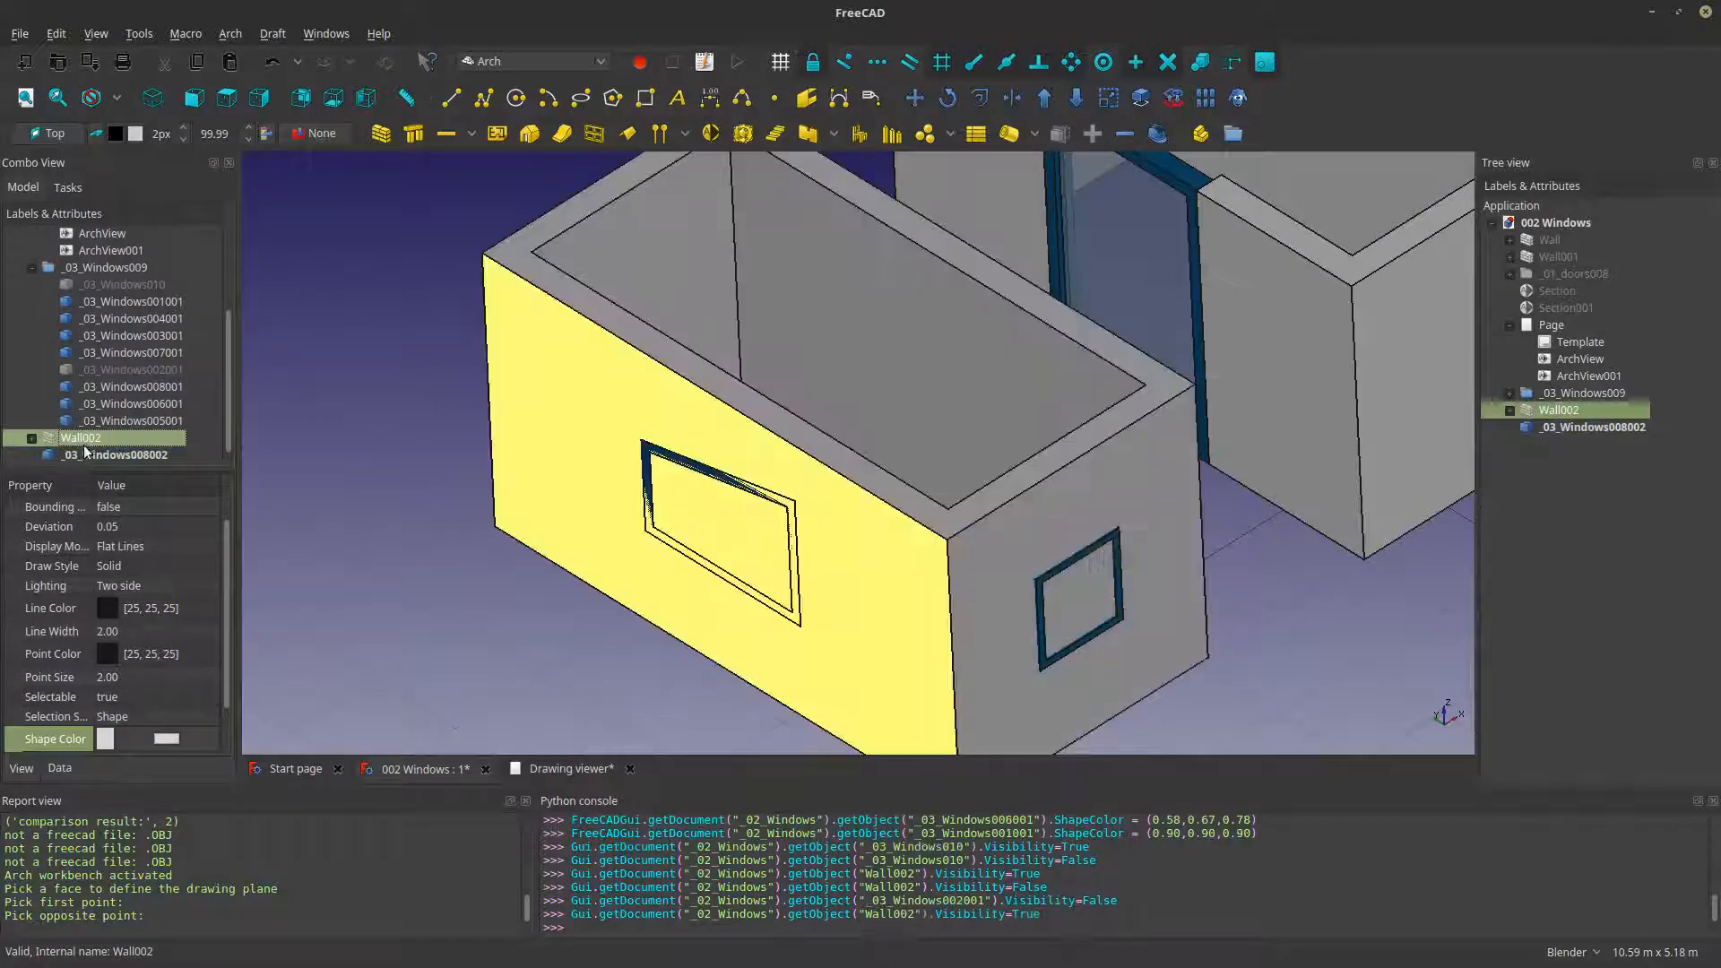
- Try to subtract the duplicated solid _03_Windows008002 from Wall002 with Downgrade, undoing the attempt before repeating it
click(94, 456)
ctrl+click(81, 439)
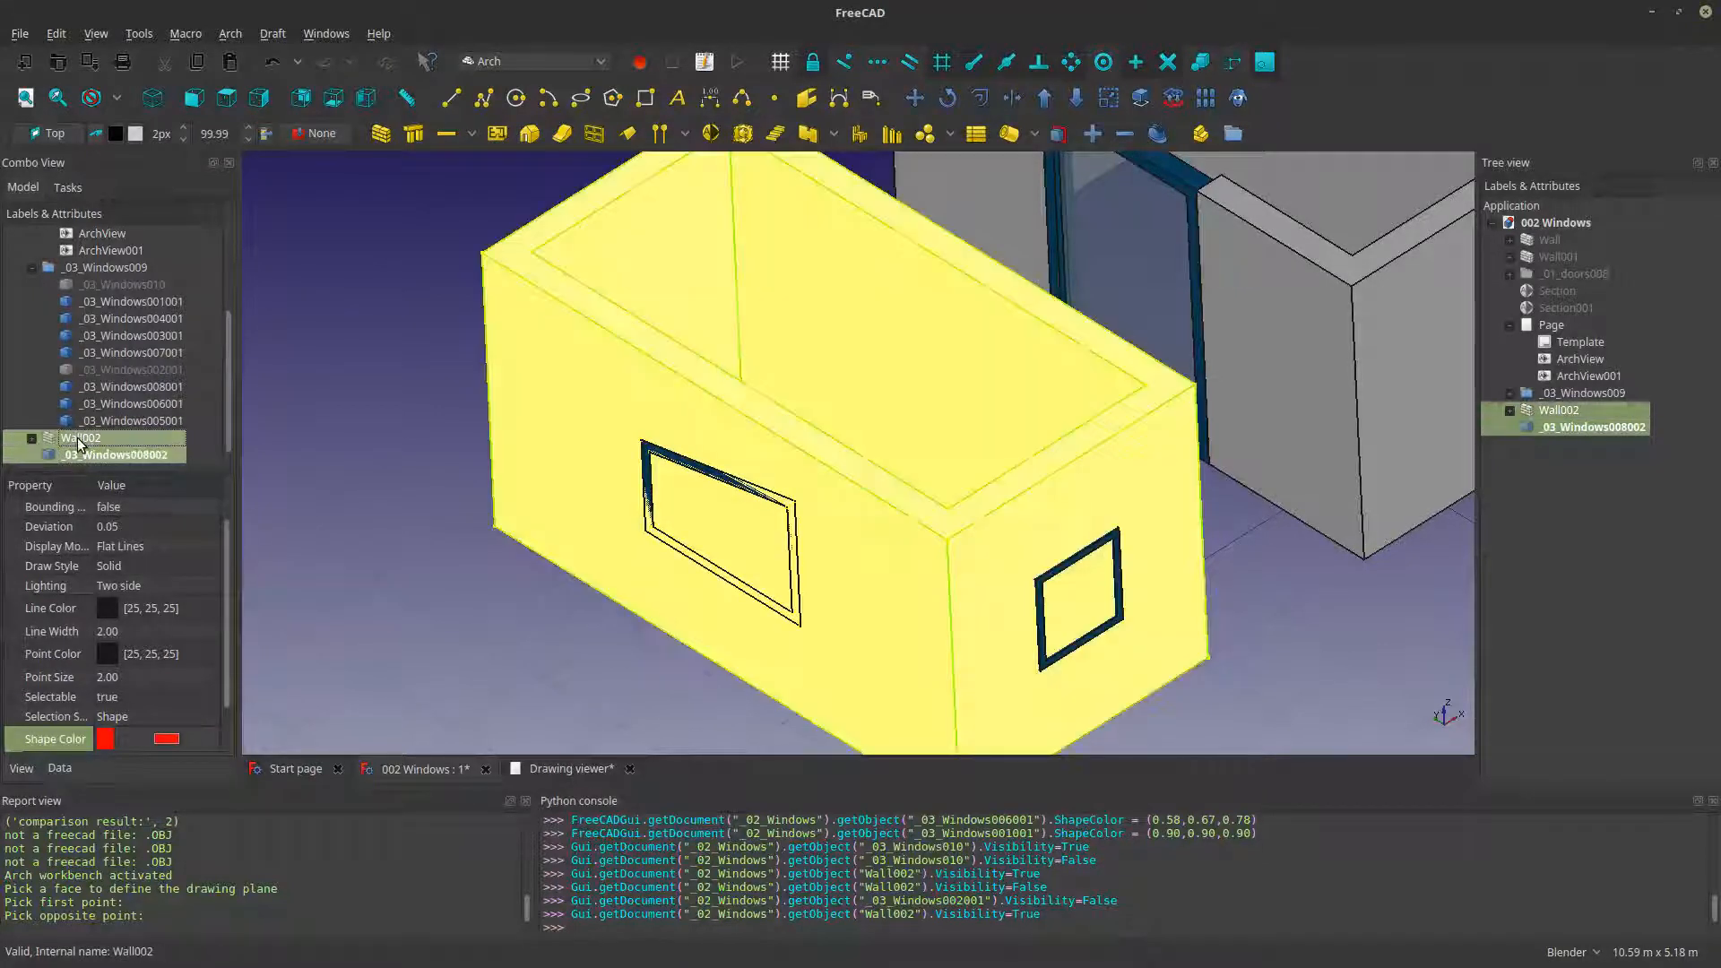
click(82, 455)
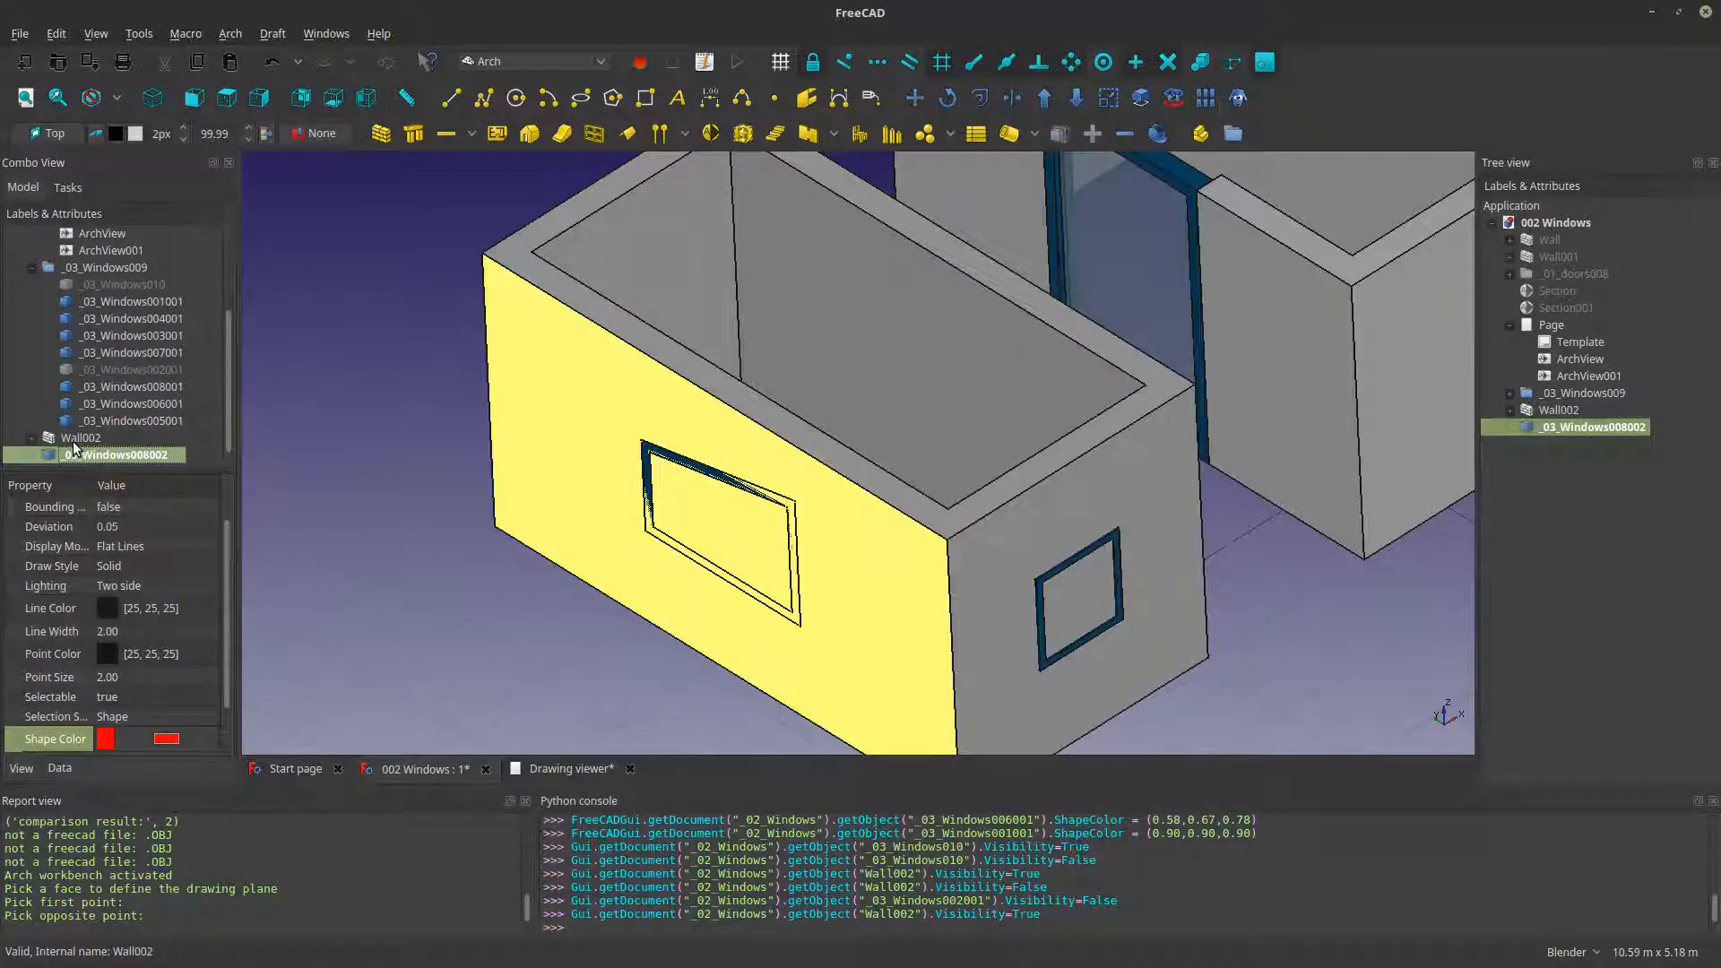
ctrl+click(73, 439)
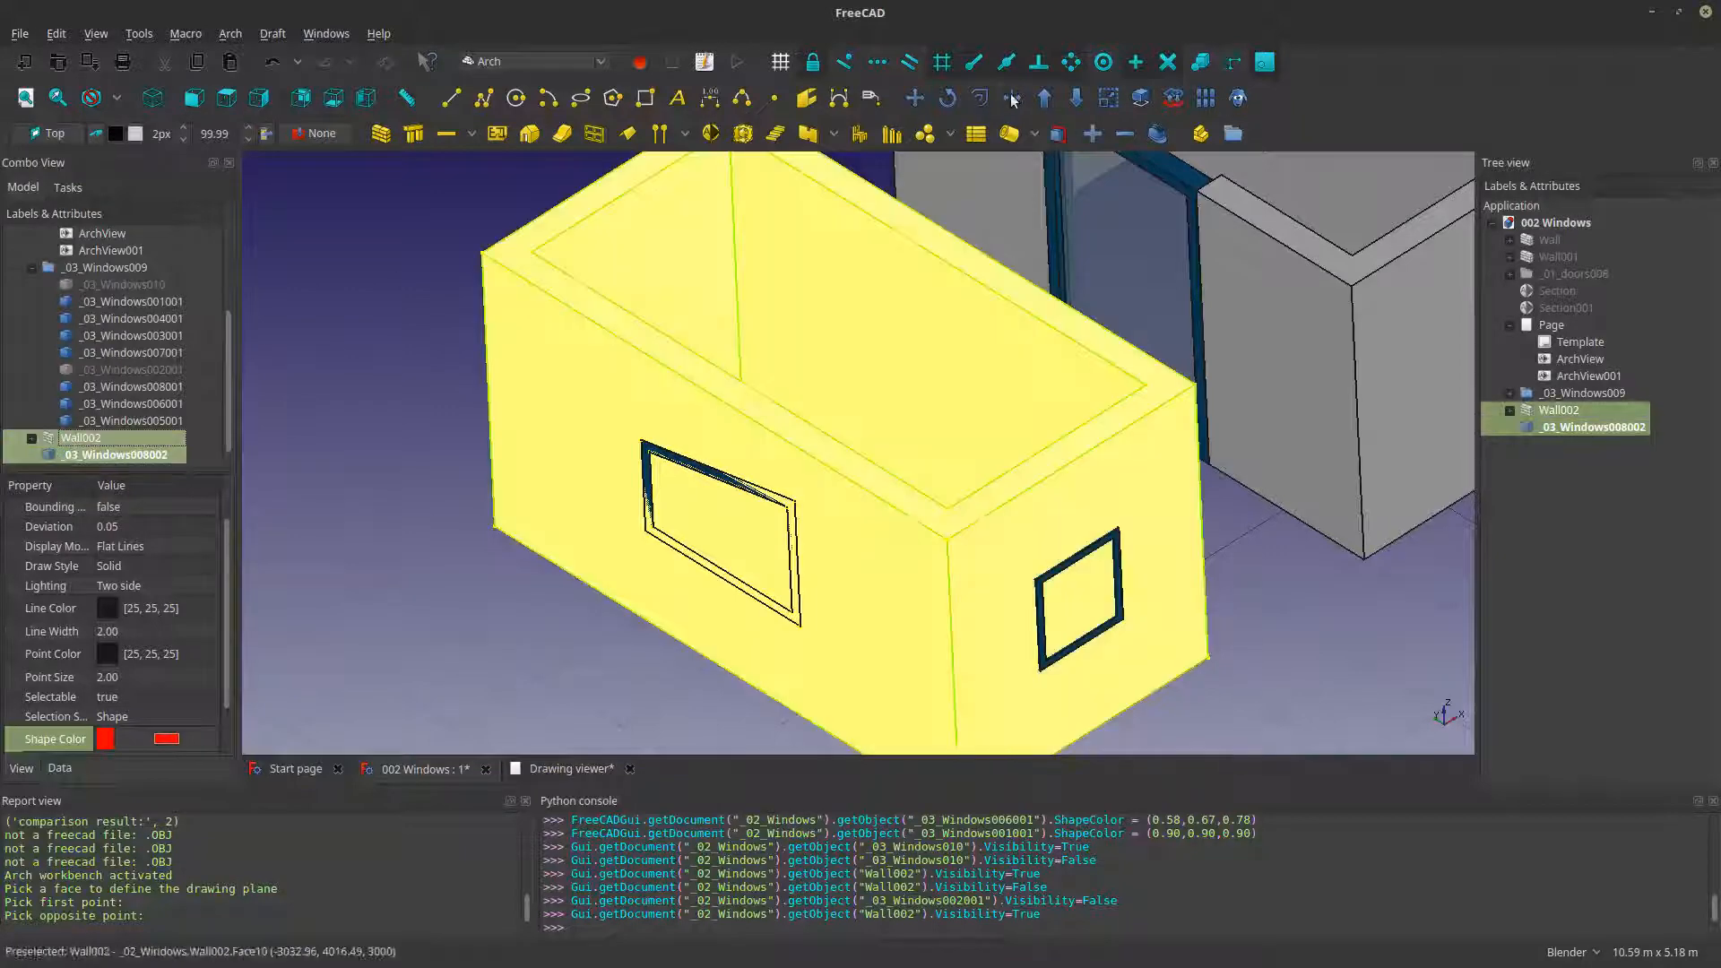
click(1075, 98)
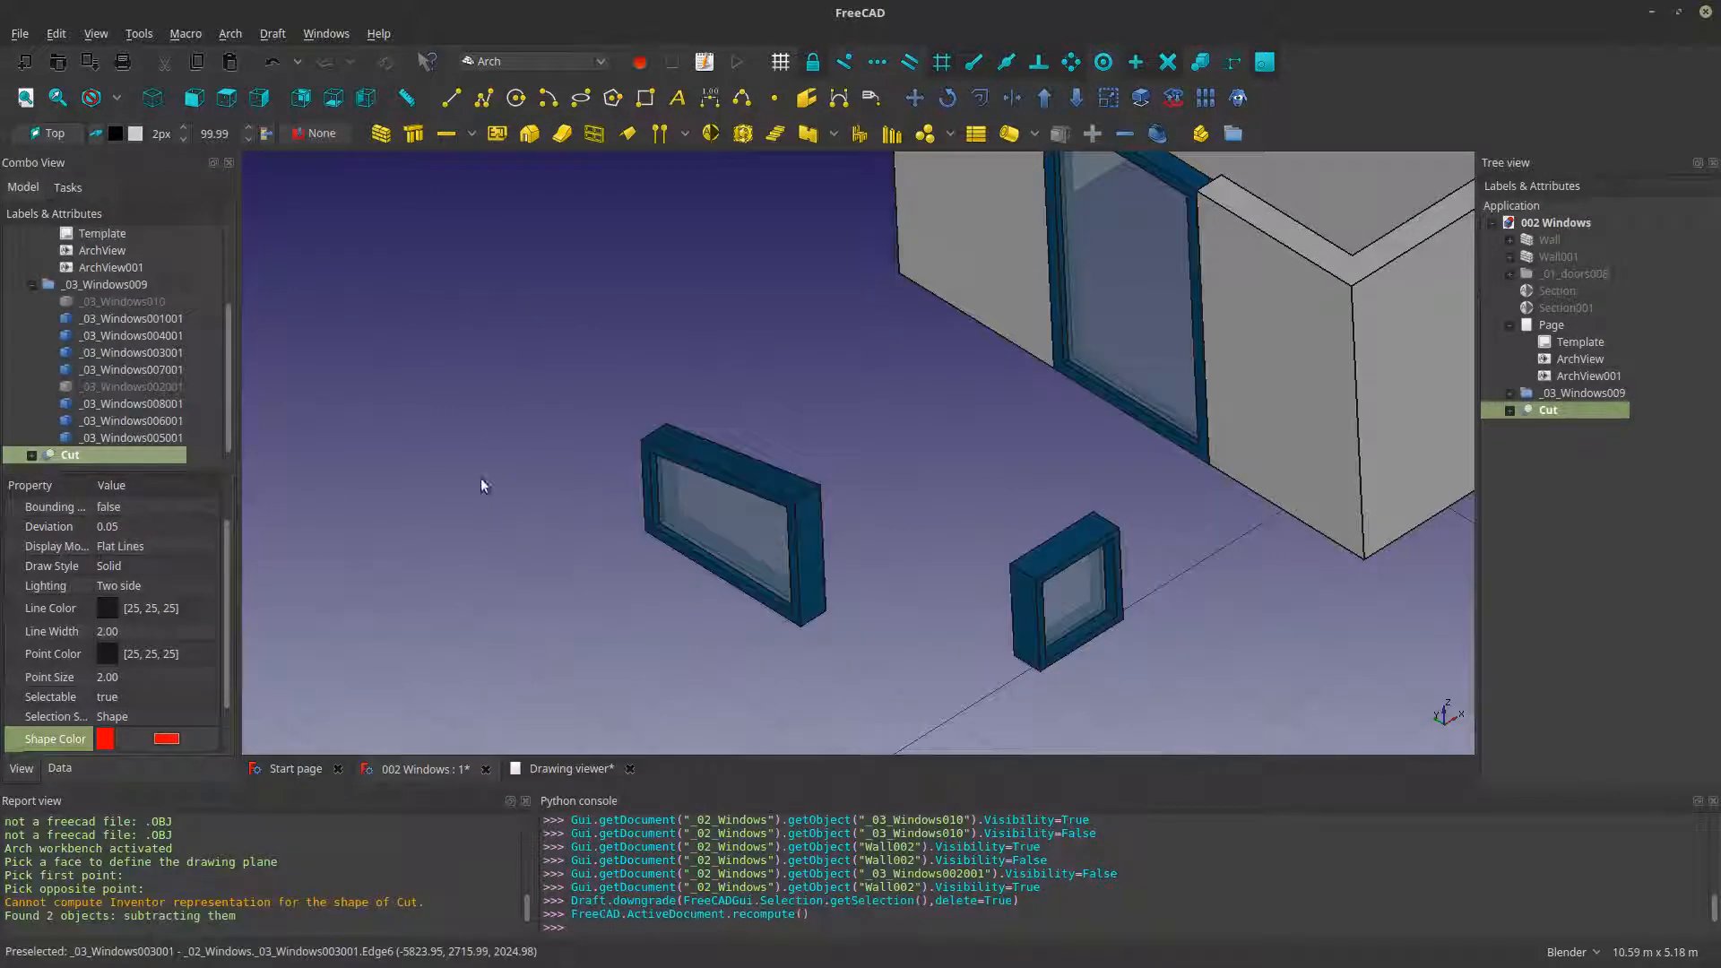
scroll(484, 497, down, 8)
scroll(496, 492, up, 6)
key(ctrl+z)
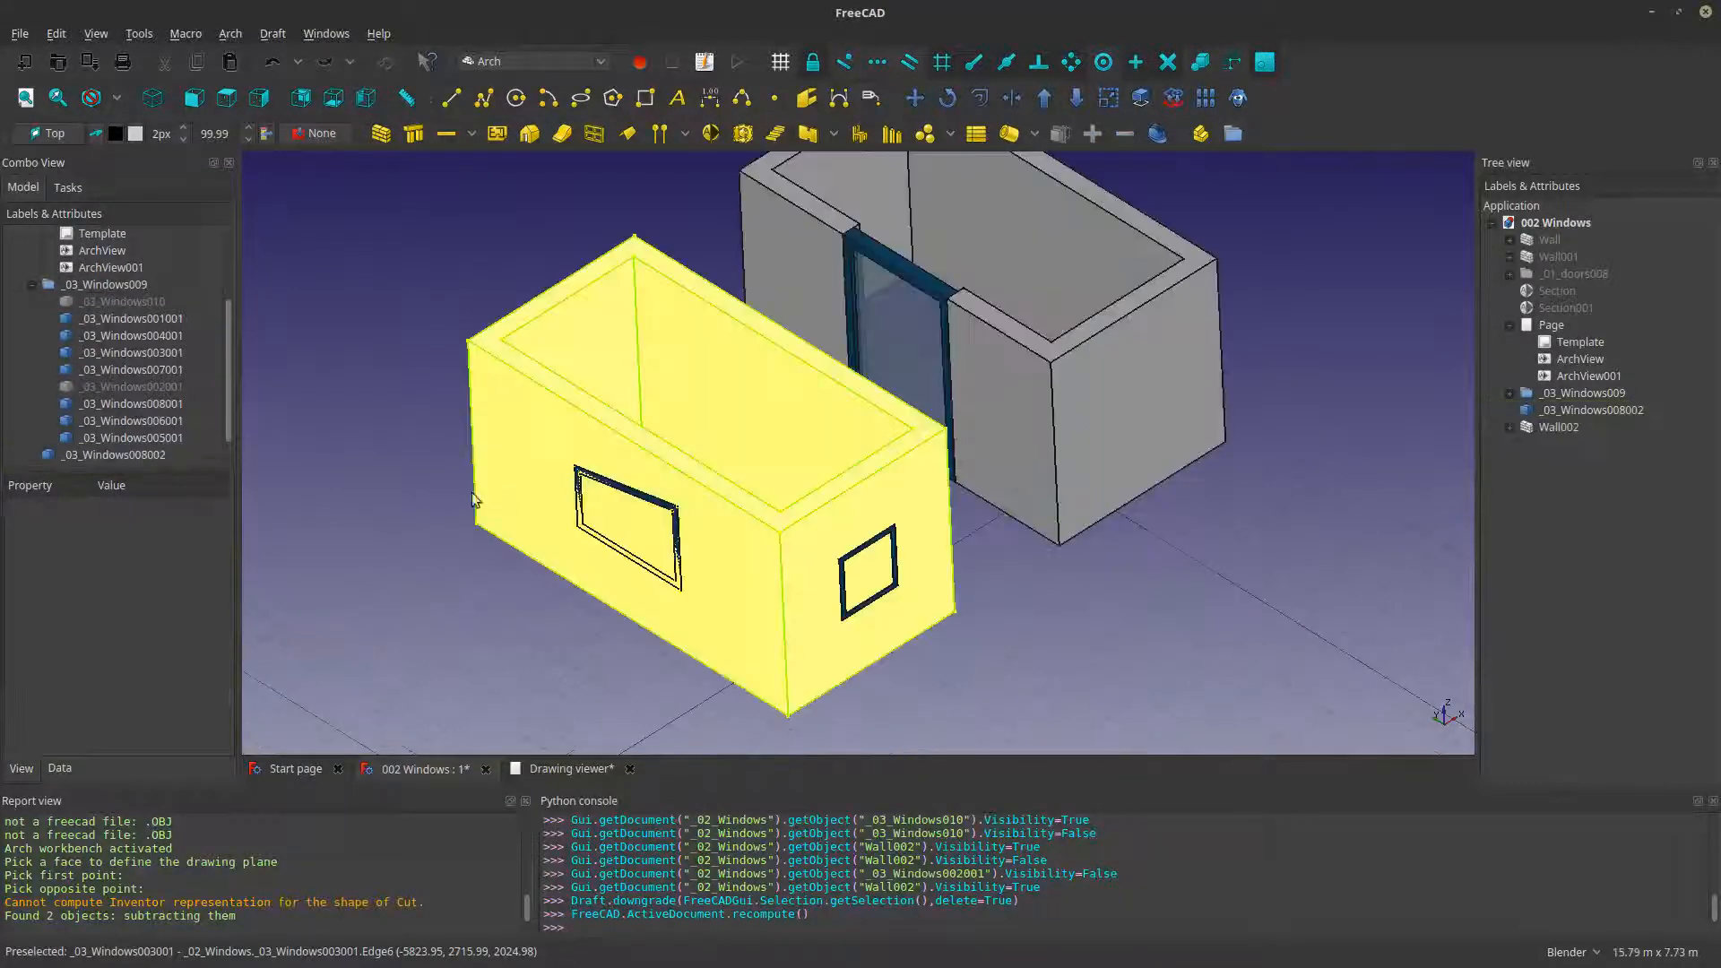
click(105, 438)
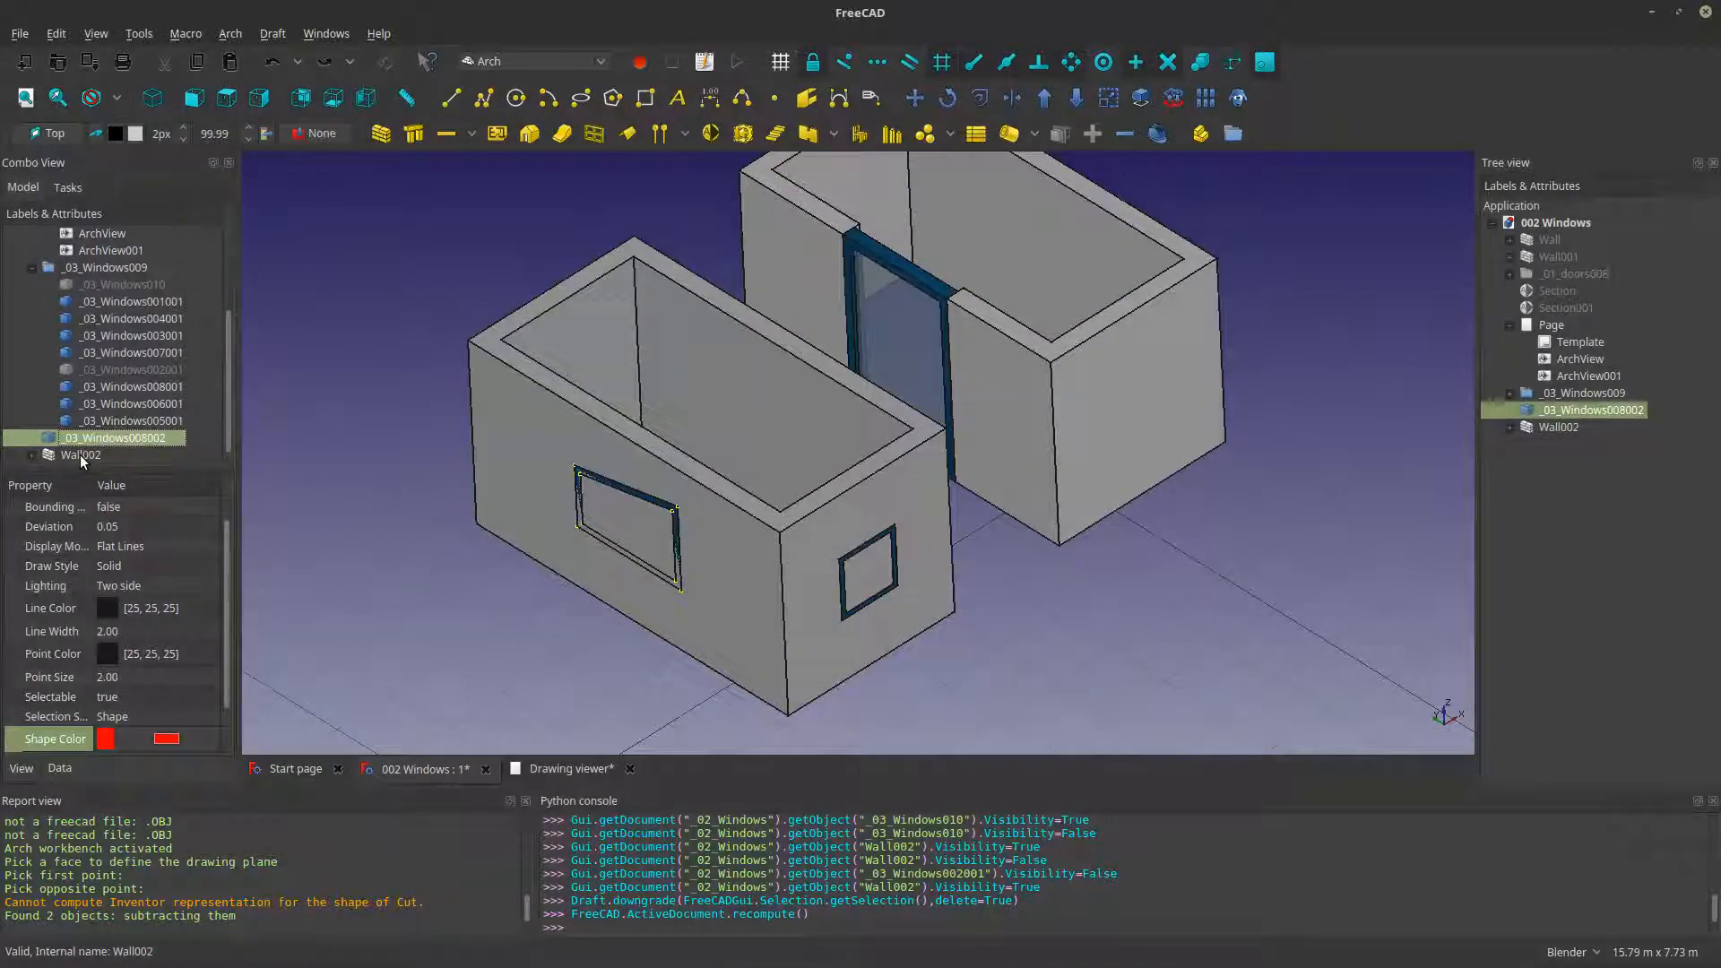
ctrl+click(78, 455)
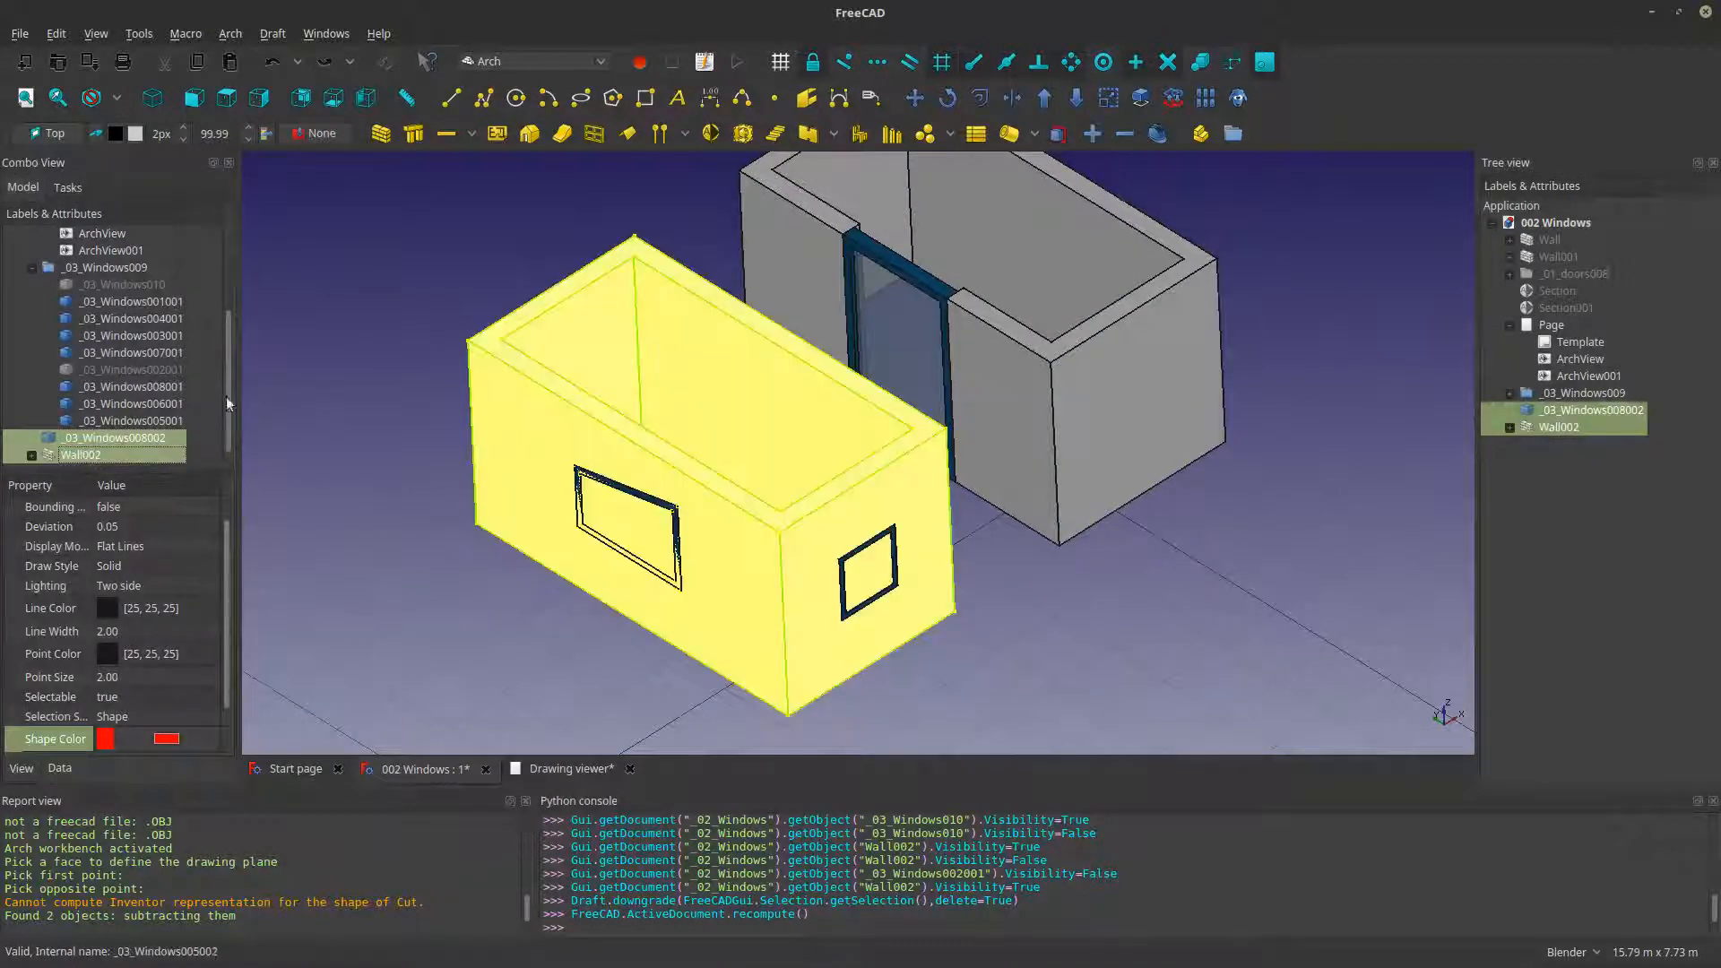
click(1073, 99)
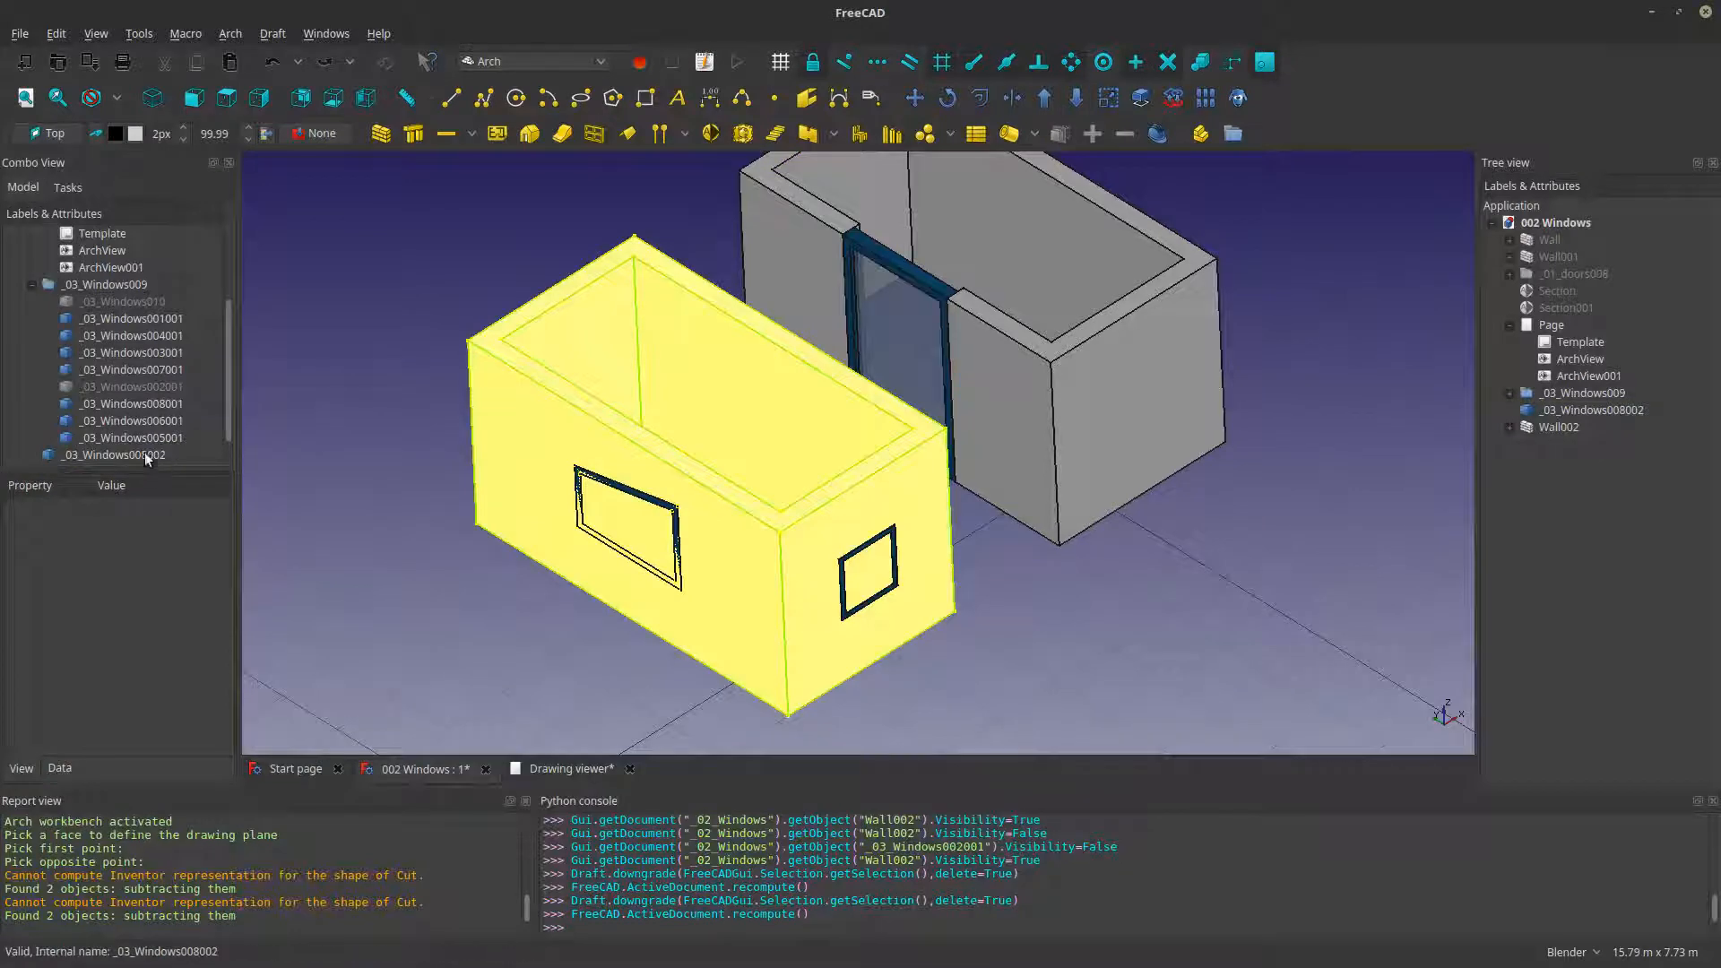
- Reselect _03_Windows008002 and Wall002, subtract them with Downgrade, and inspect the opening around the large window
click(110, 450)
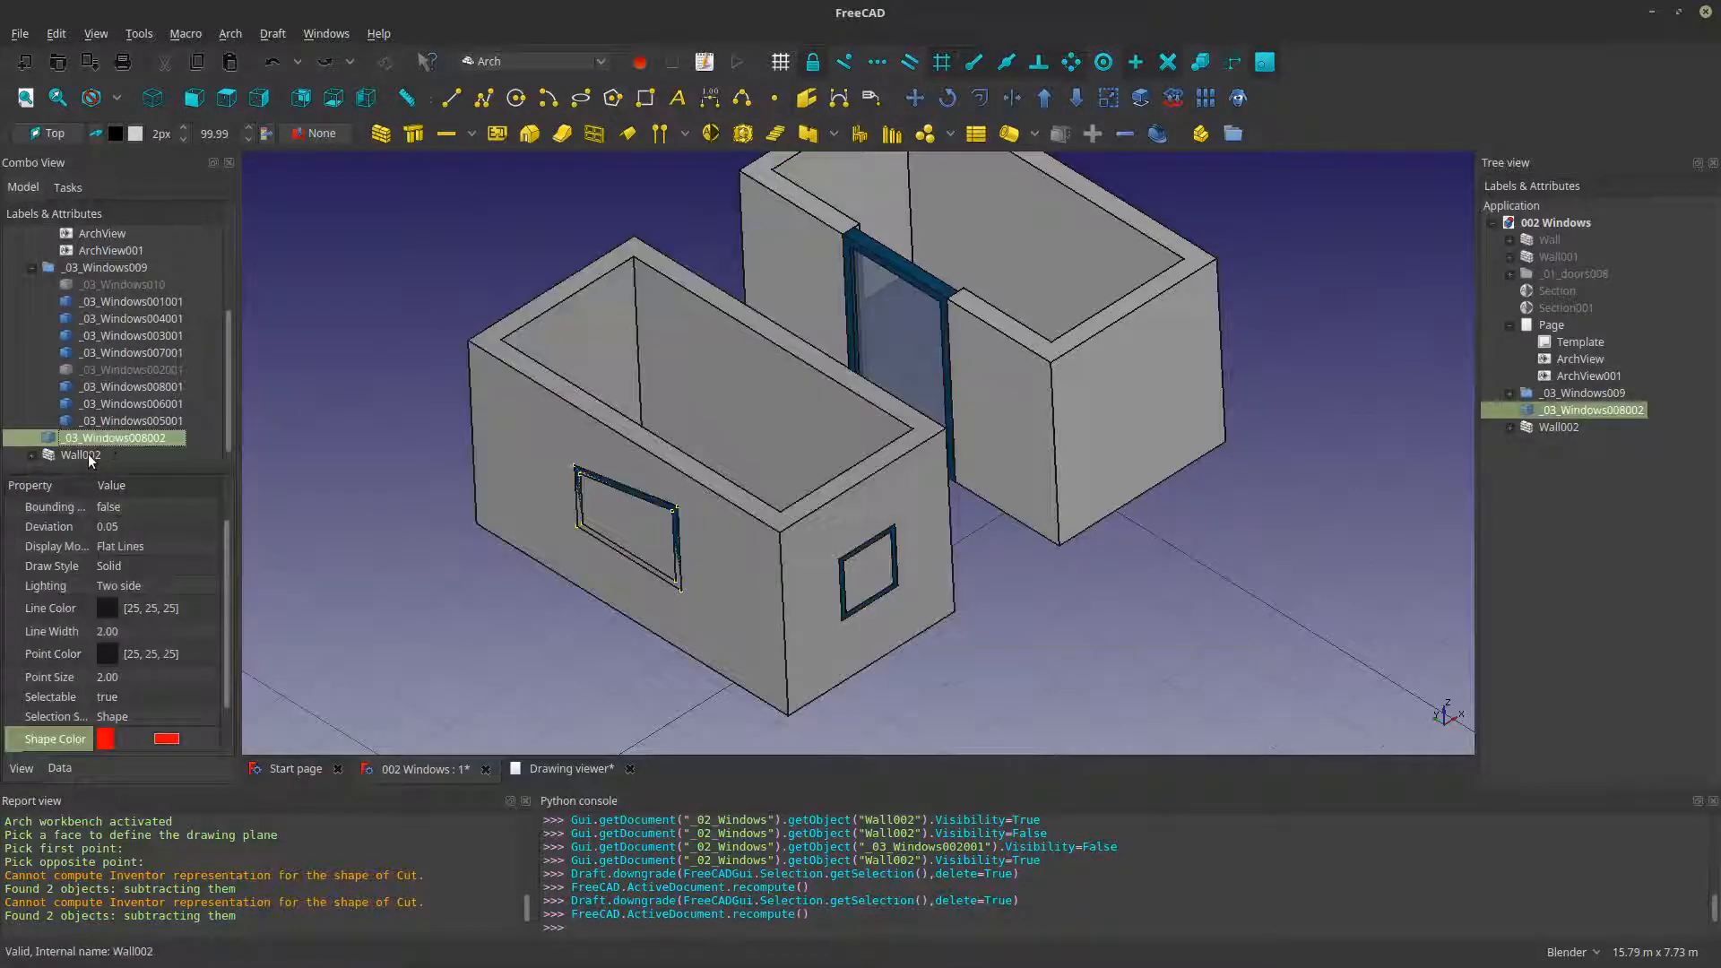
click(85, 455)
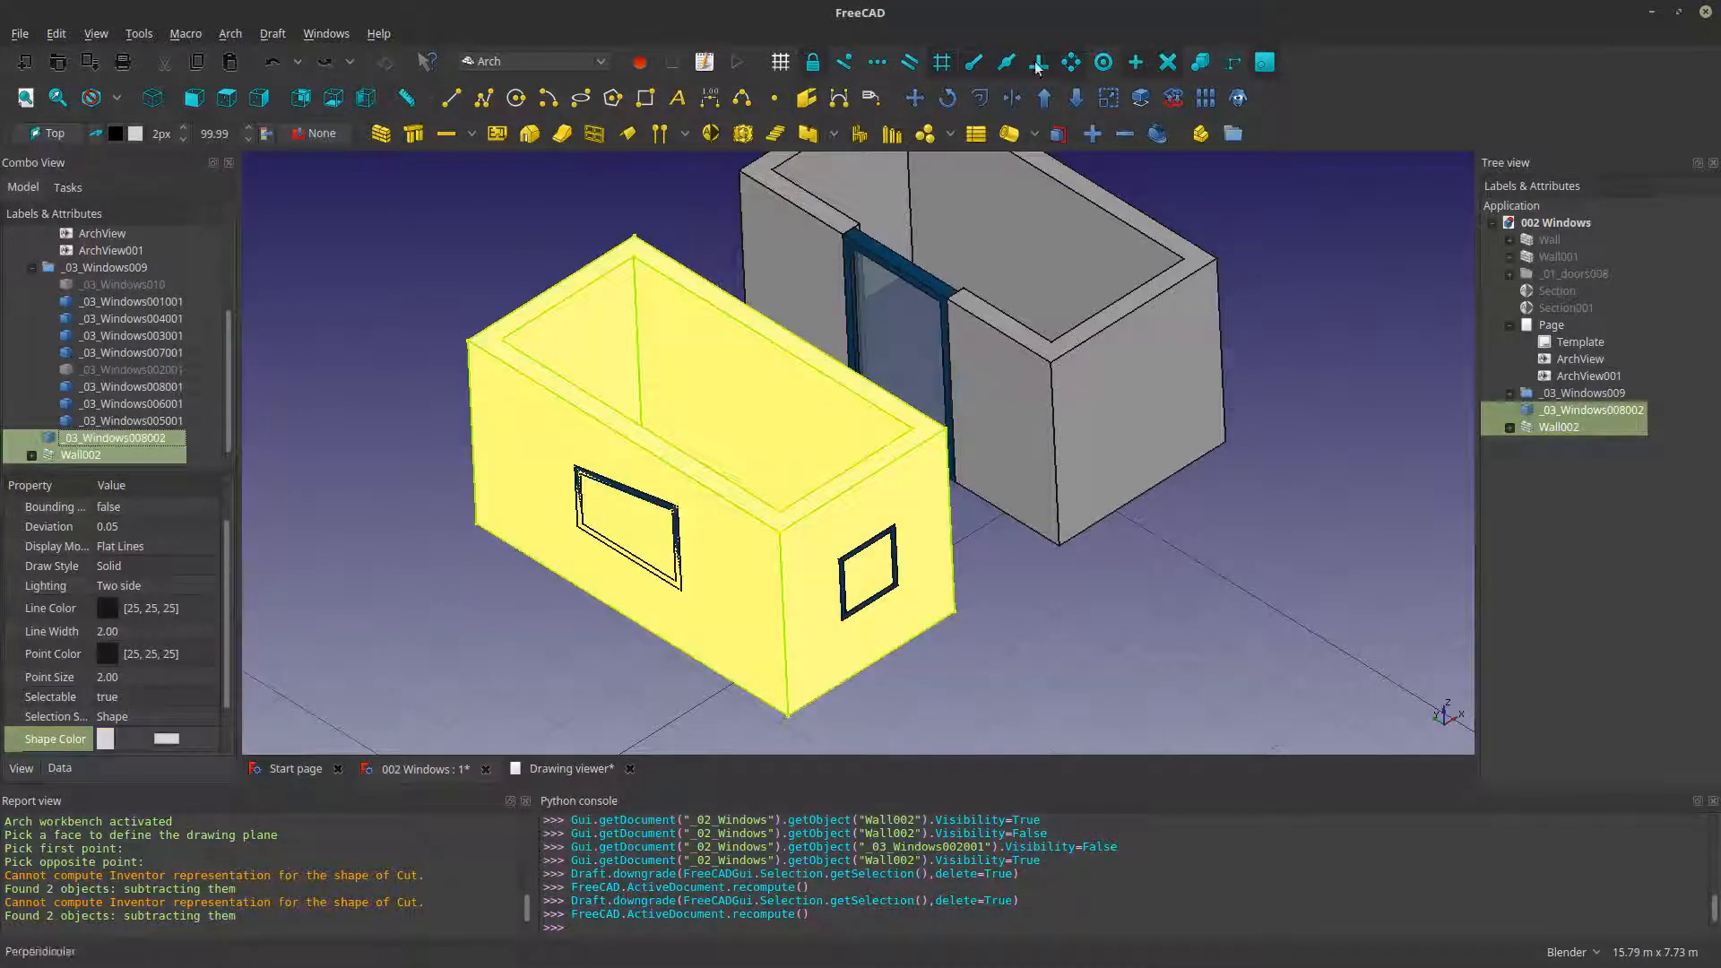
click(1075, 99)
middle_drag(579, 522, 650, 484)
click(623, 627)
middle_drag(721, 376, 654, 422)
scroll(653, 416, up, 4)
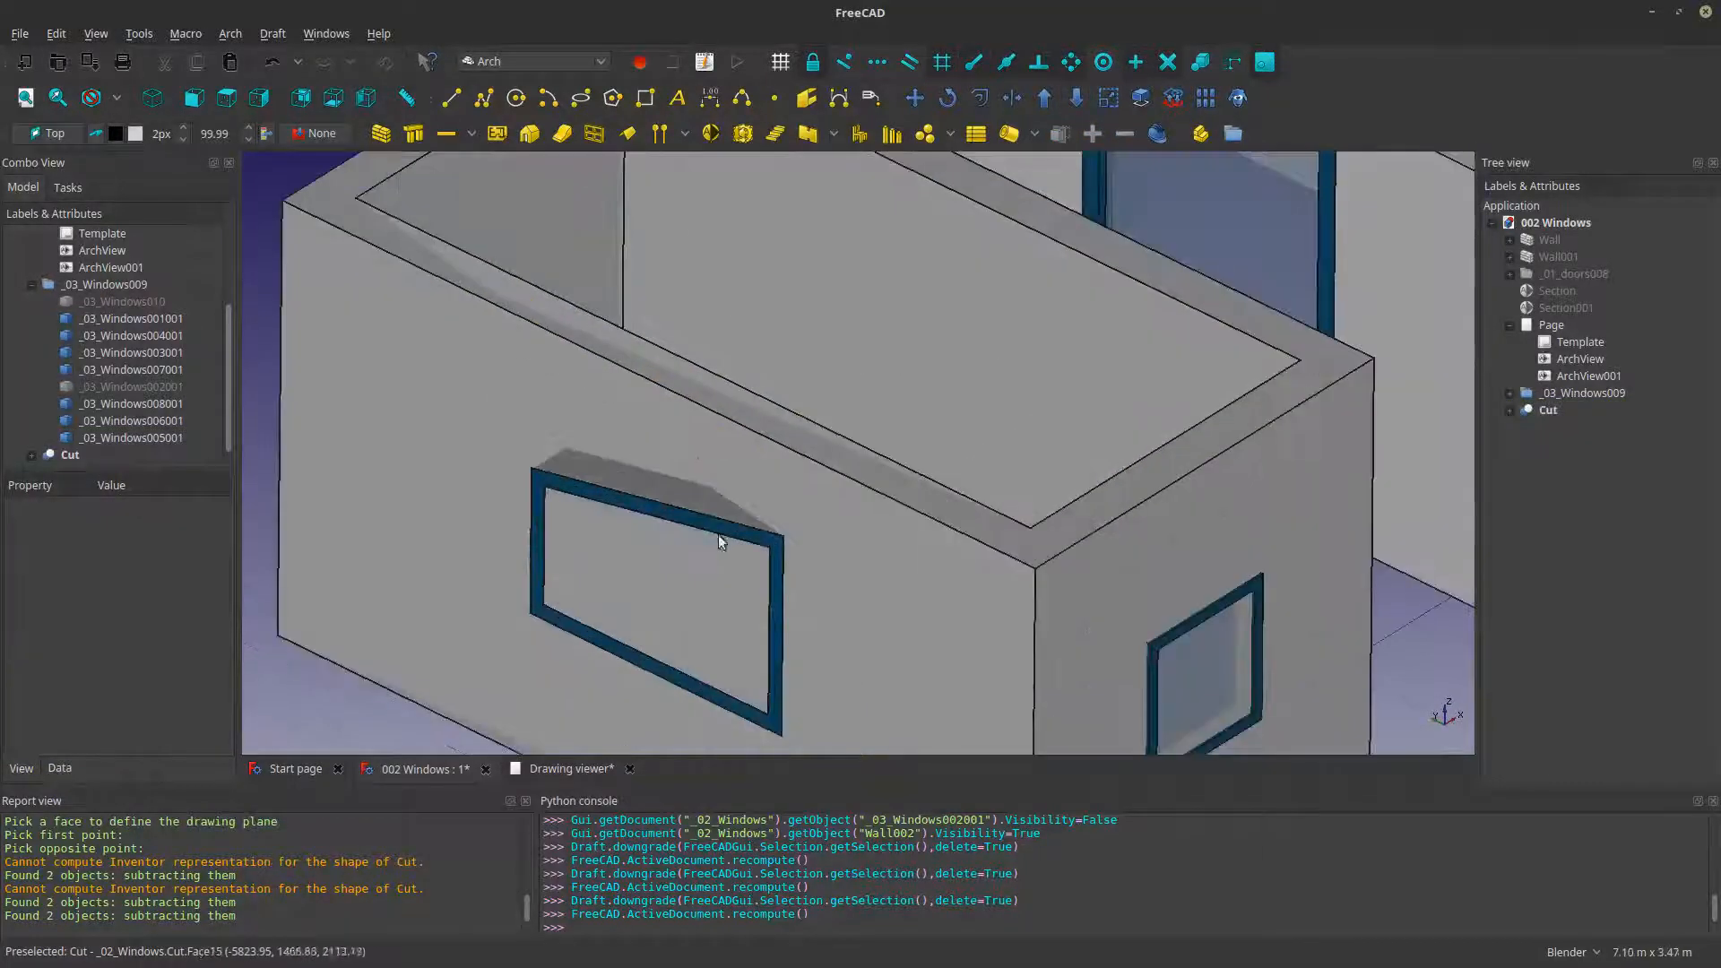
scroll(718, 534, down, 2)
middle_drag(995, 497, 942, 471)
click(841, 448)
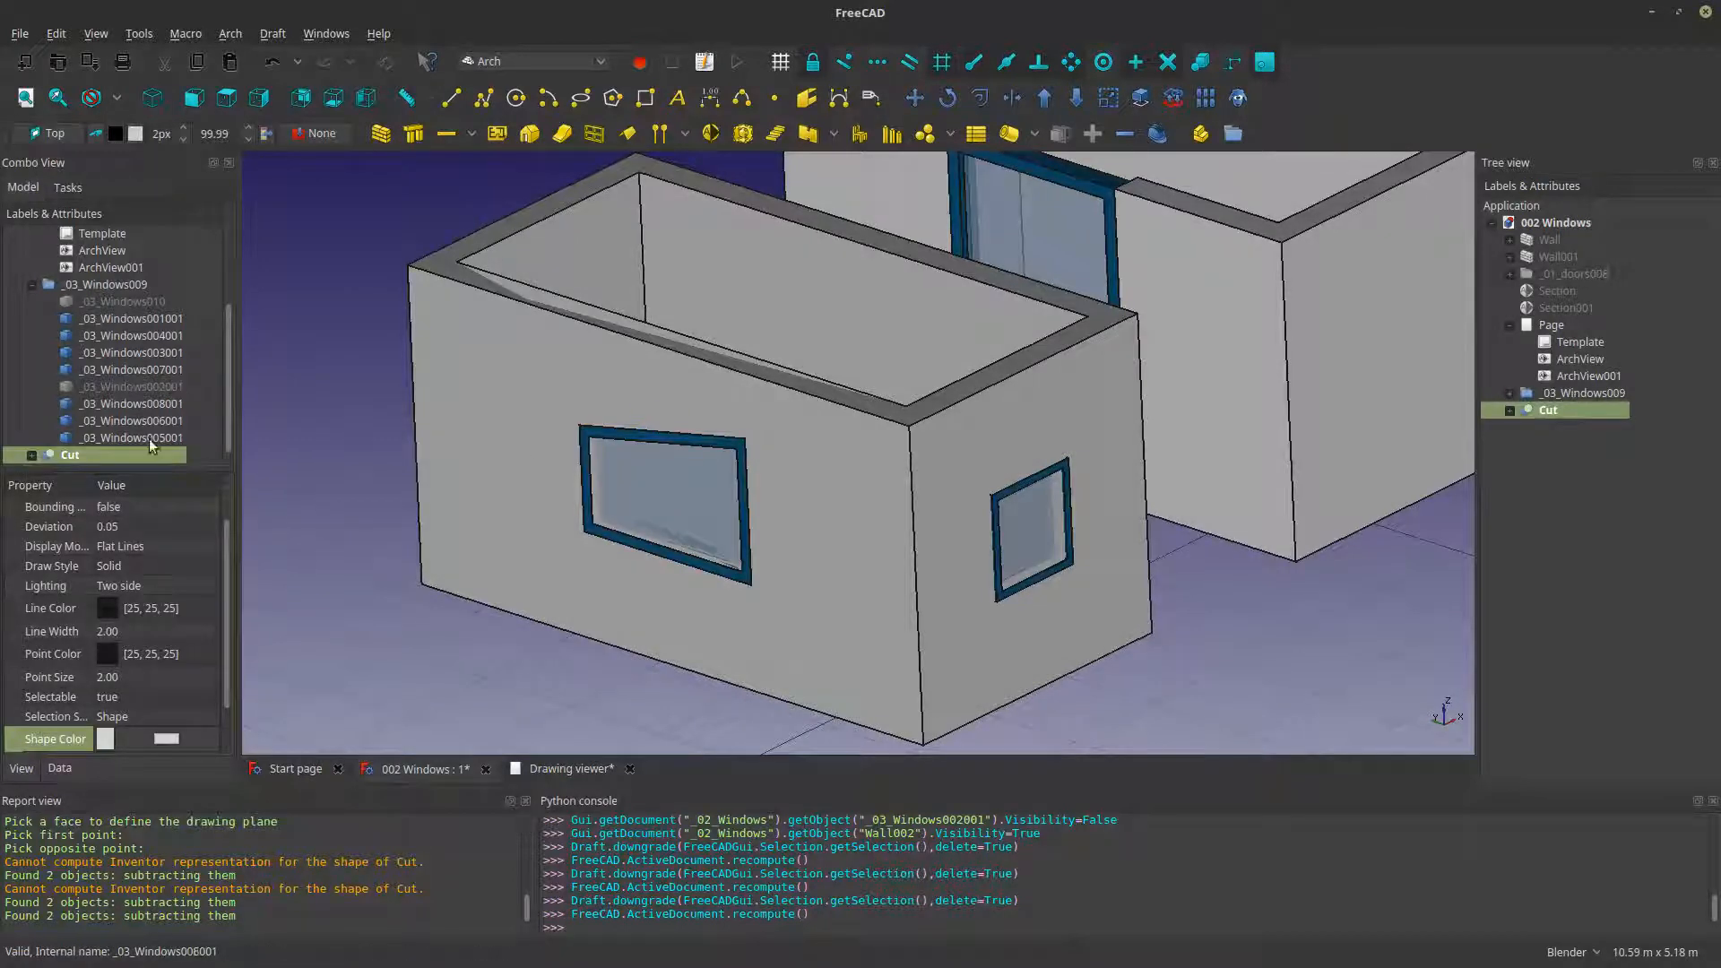
- Hide the large window's frame _03_Windows003001 to inspect the cut behind it
click(660, 437)
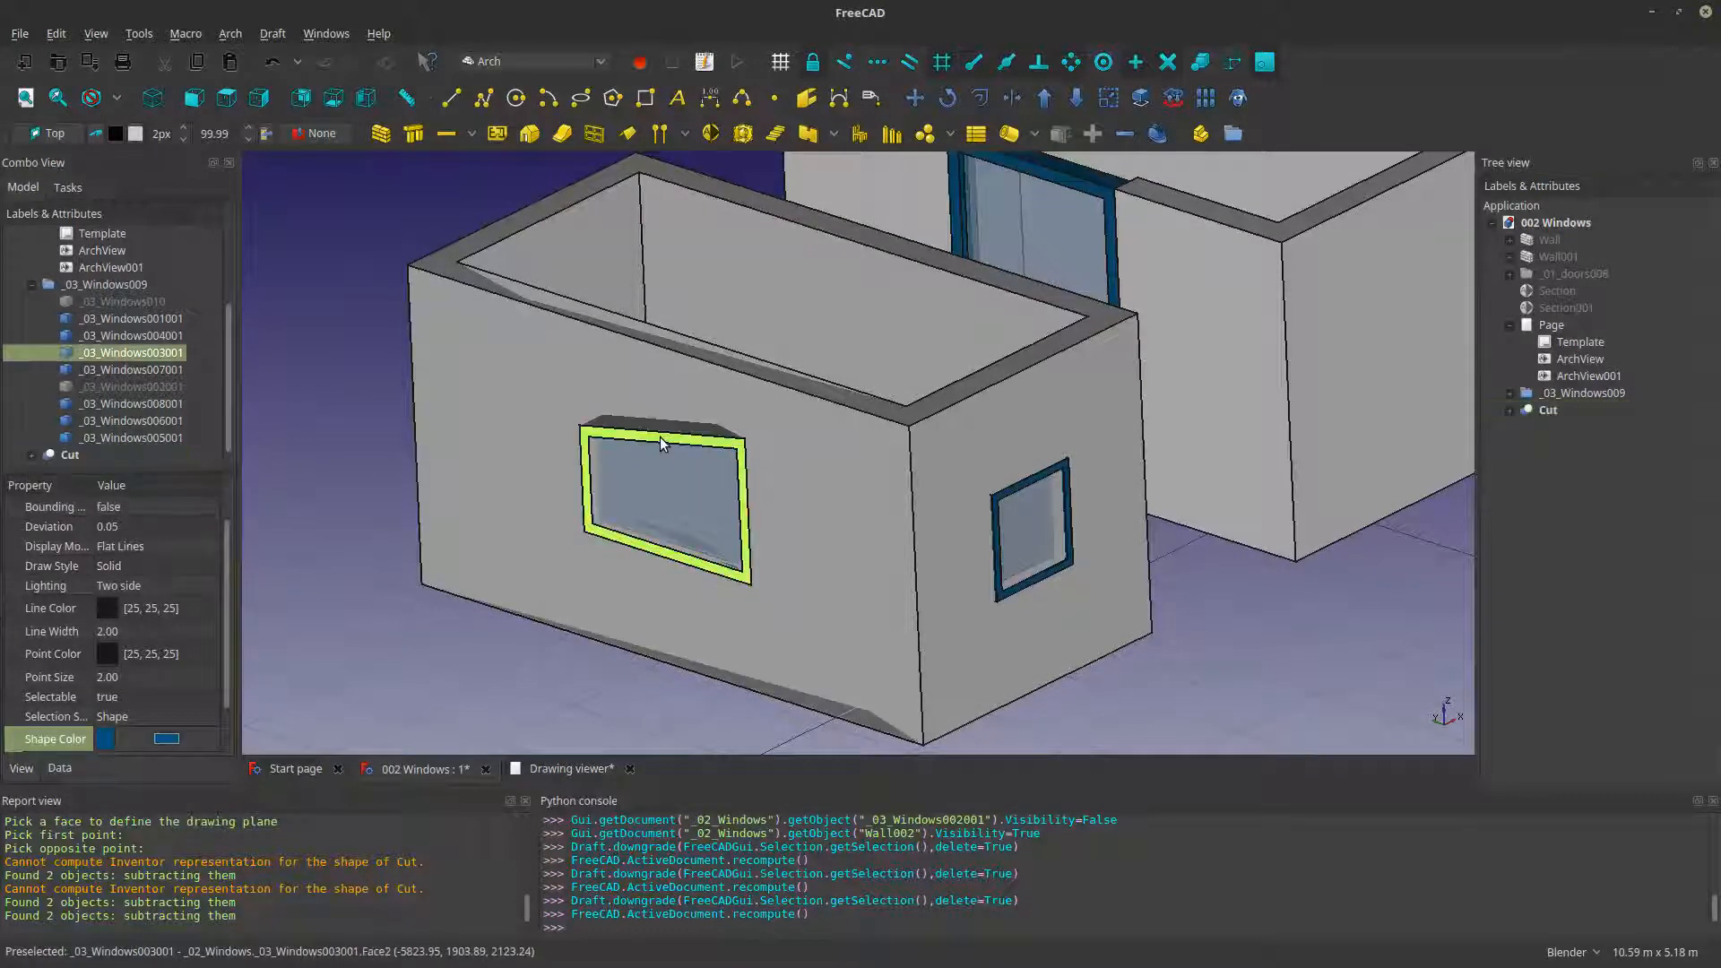
key(space)
scroll(624, 541, up, 3)
middle_drag(834, 348, 757, 393)
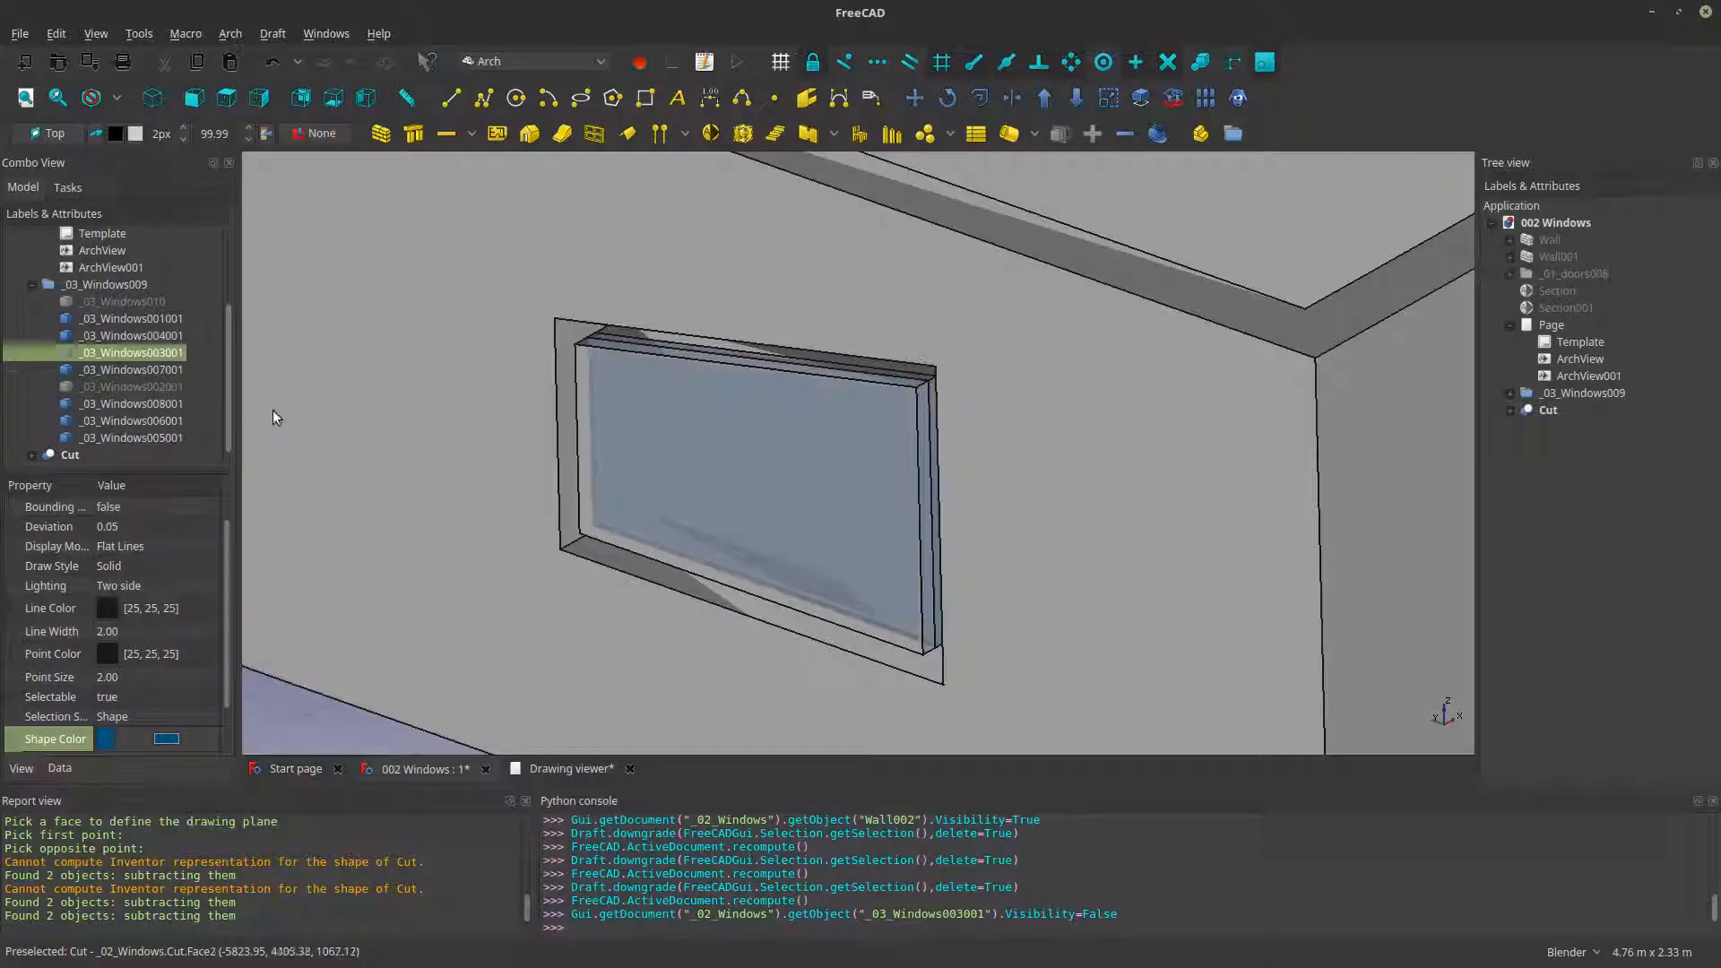
- Undo the subtraction of the duplicated window solid from Wall002
key(ctrl+z)
scroll(717, 416, down, 10)
click(676, 505)
scroll(654, 493, up, 5)
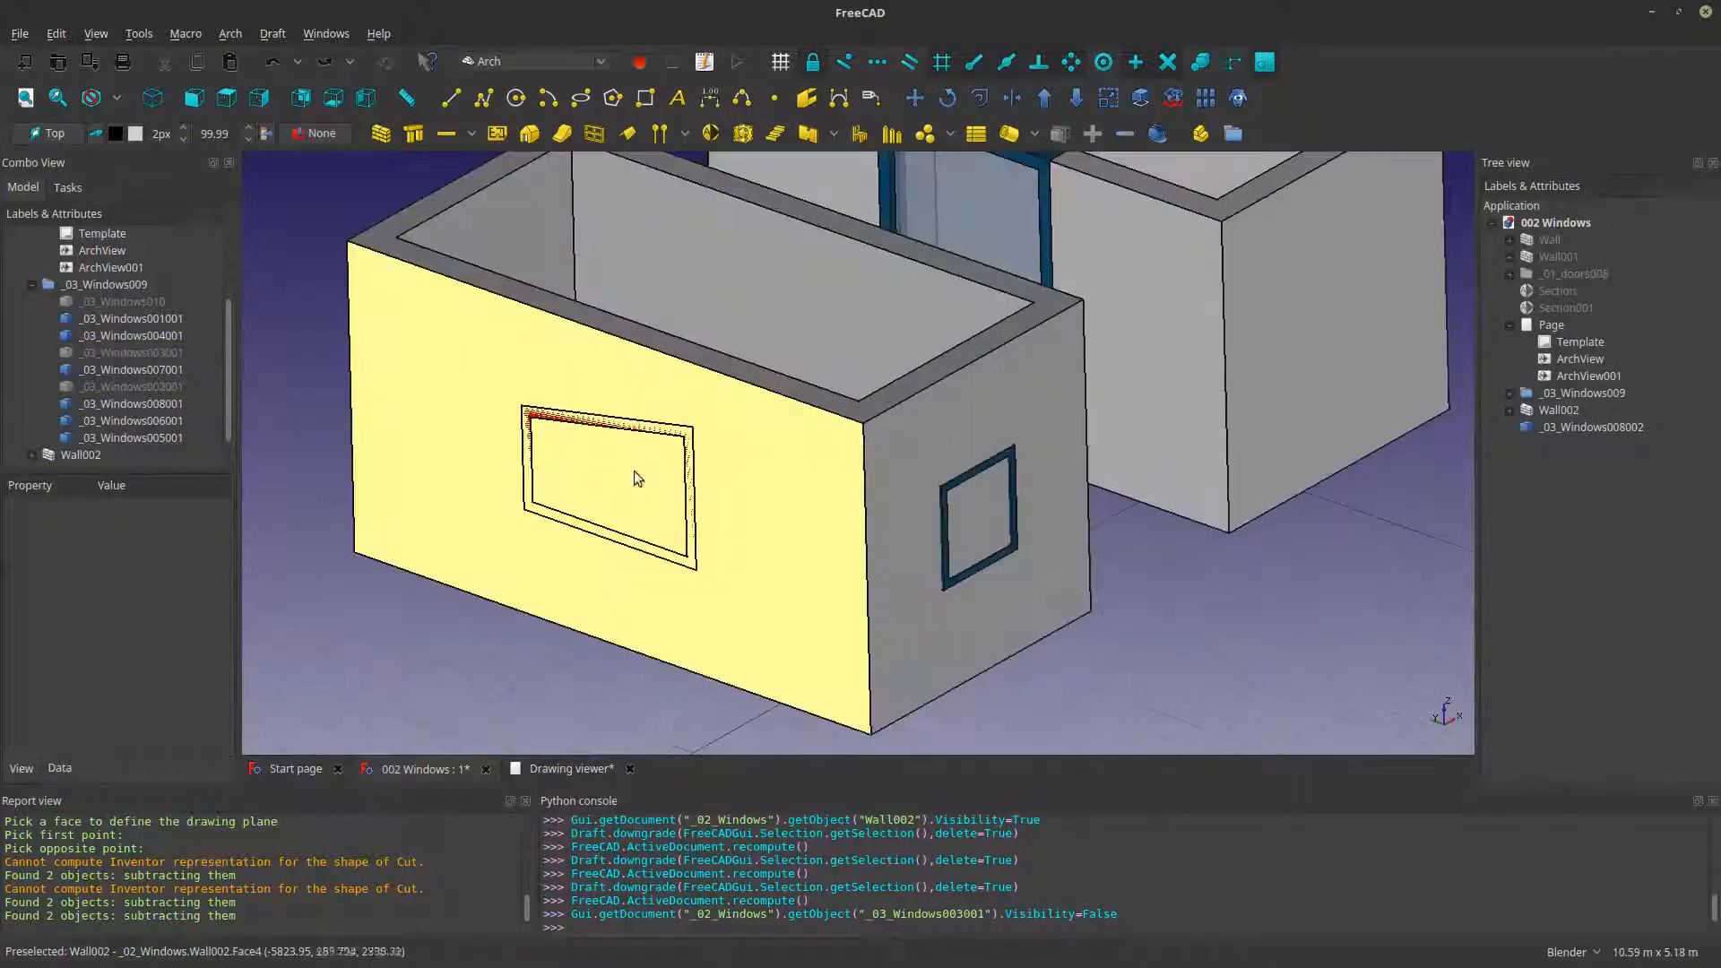
- Examine how the duplicated window solid overlaps the face of Wall002, toggling the wall's visibility off and on
click(608, 370)
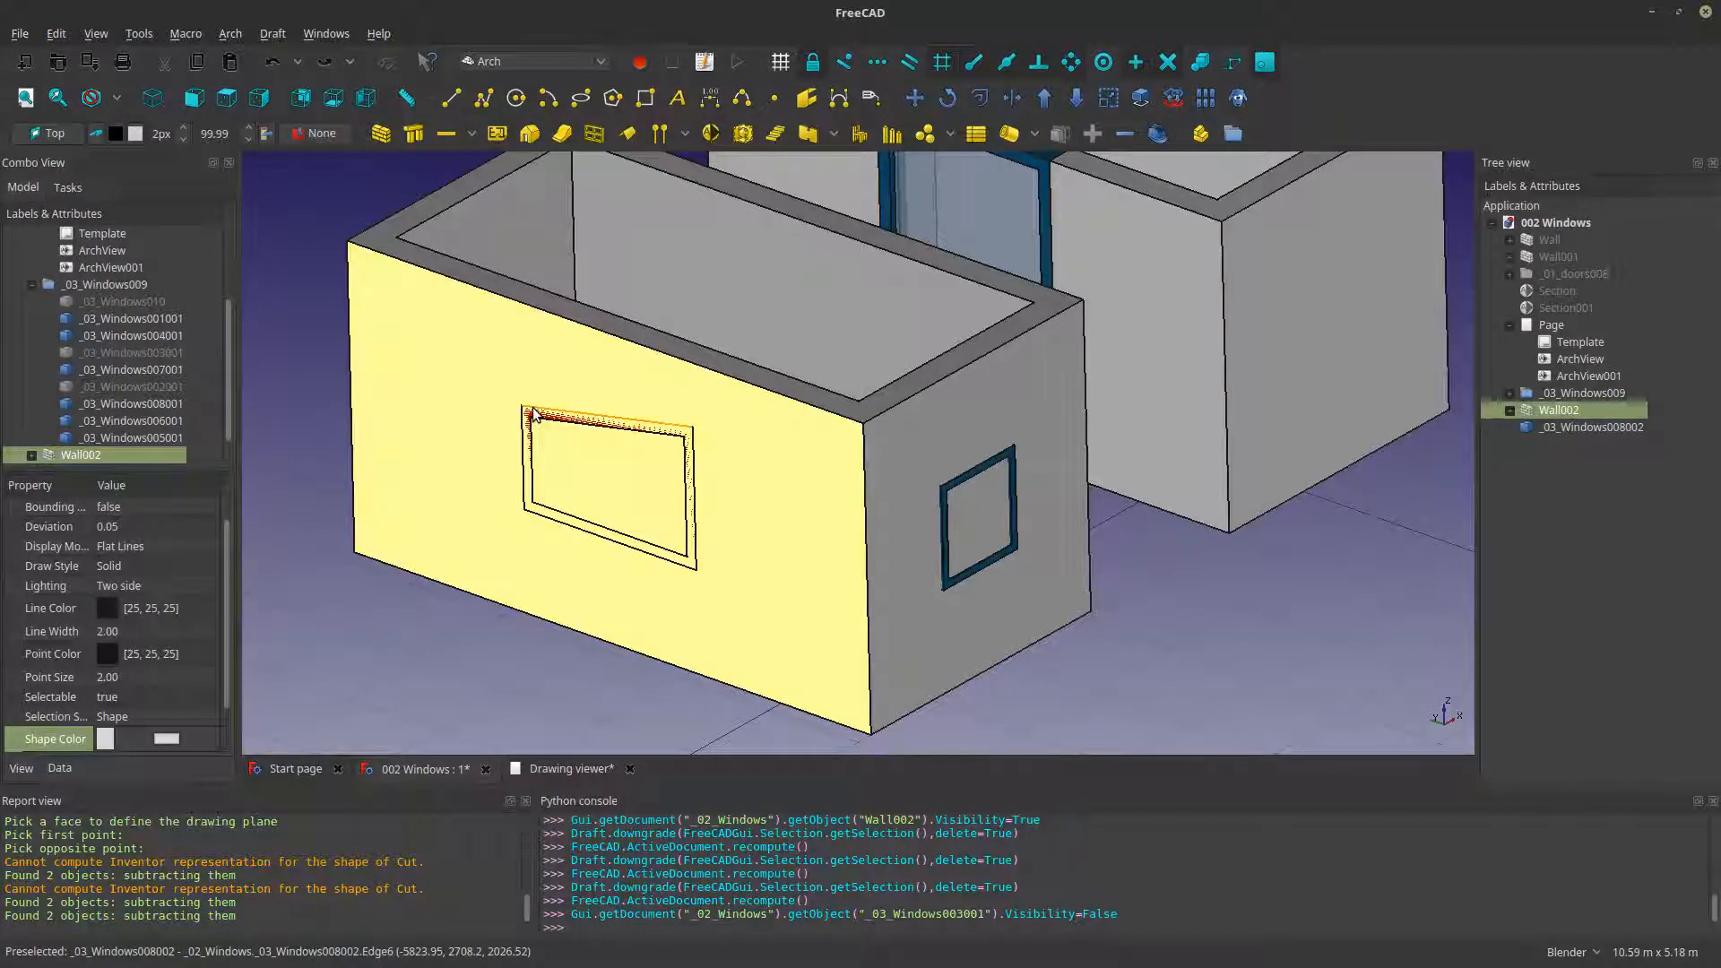
key(space)
key(space)
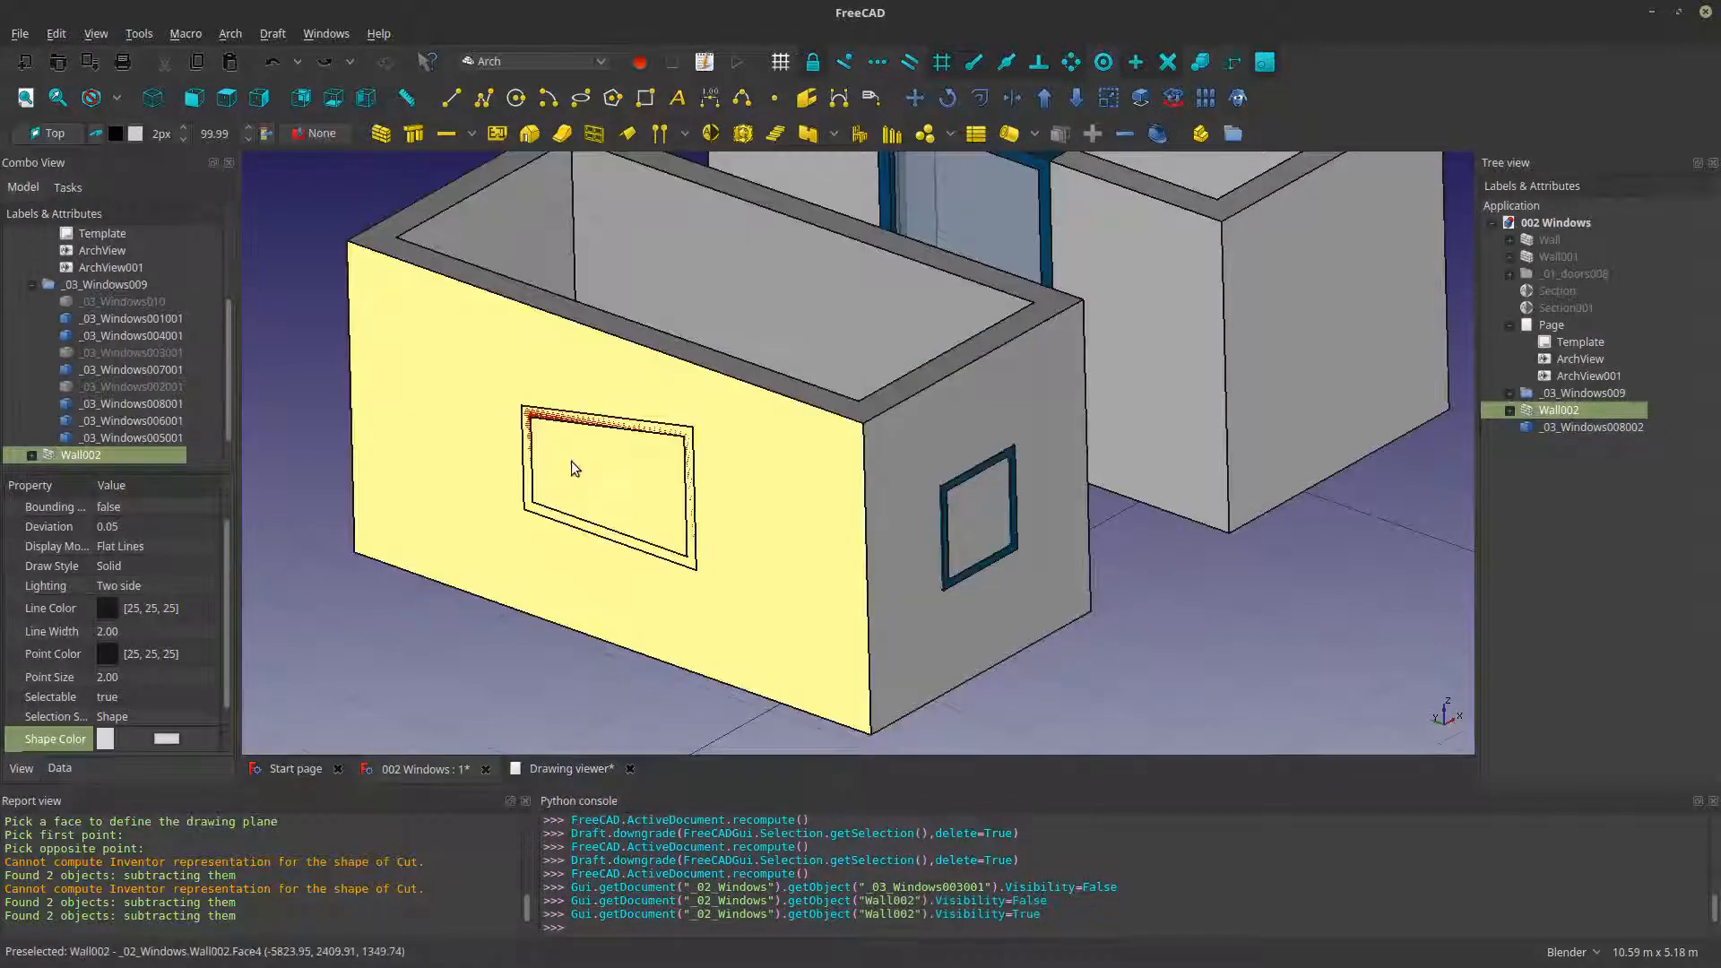
click(566, 490)
scroll(554, 475, up, 4)
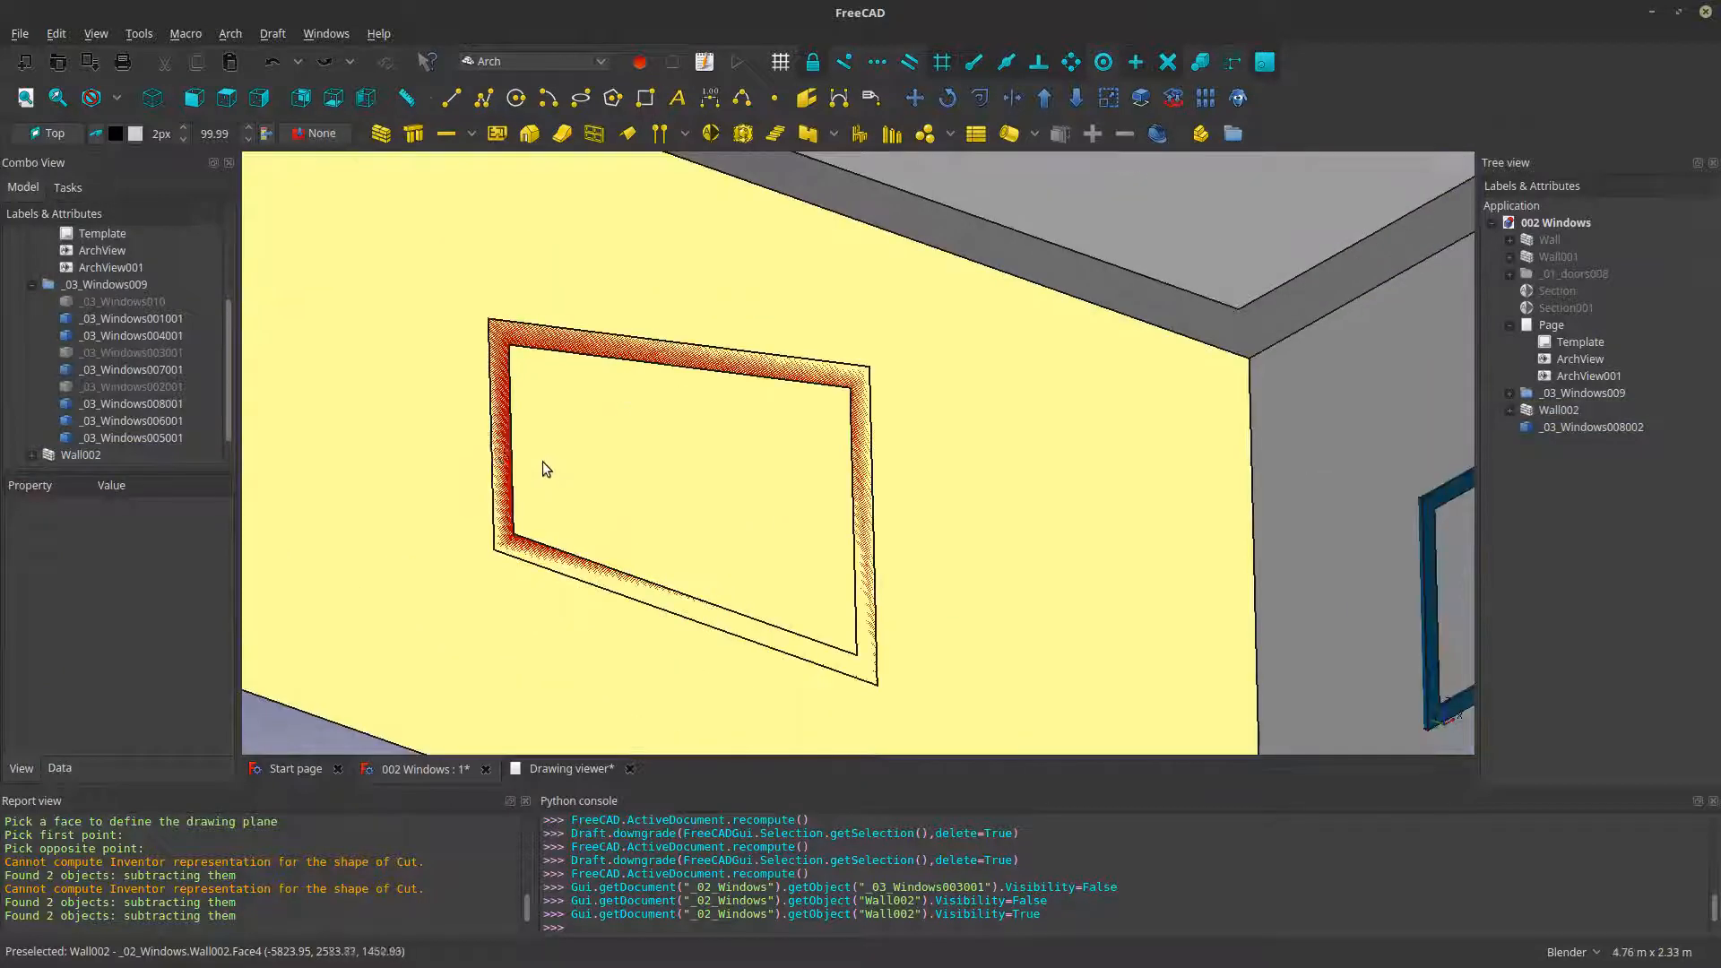
scroll(381, 562, down, 3)
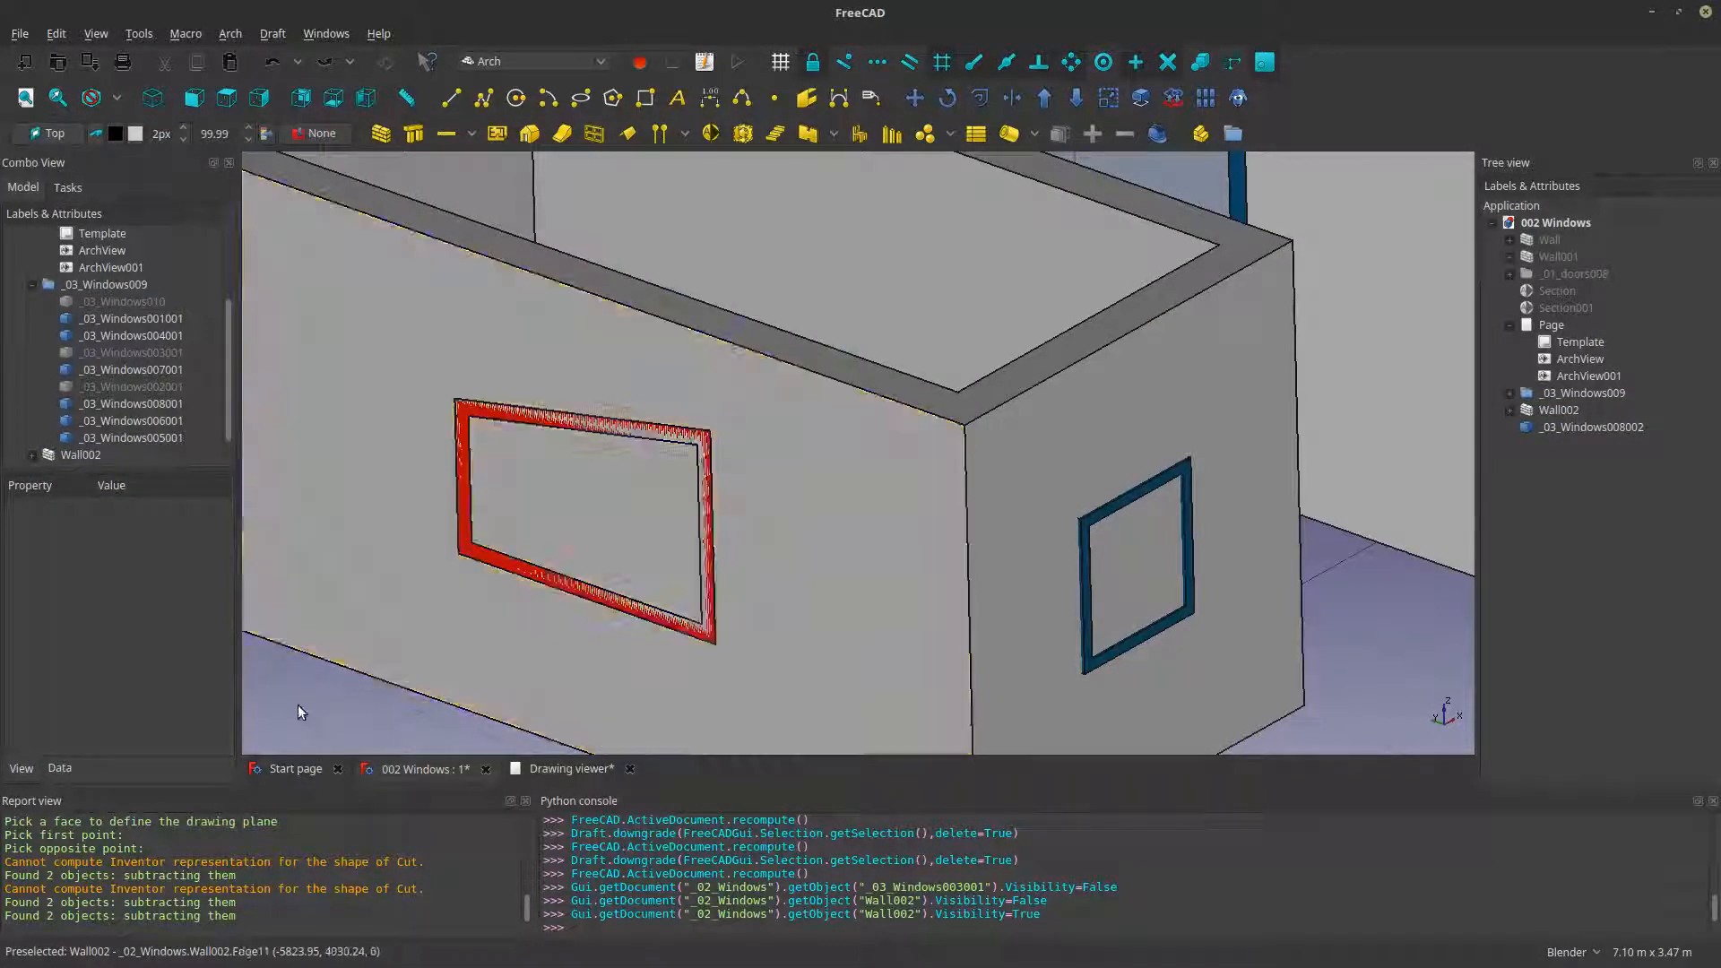
click(353, 413)
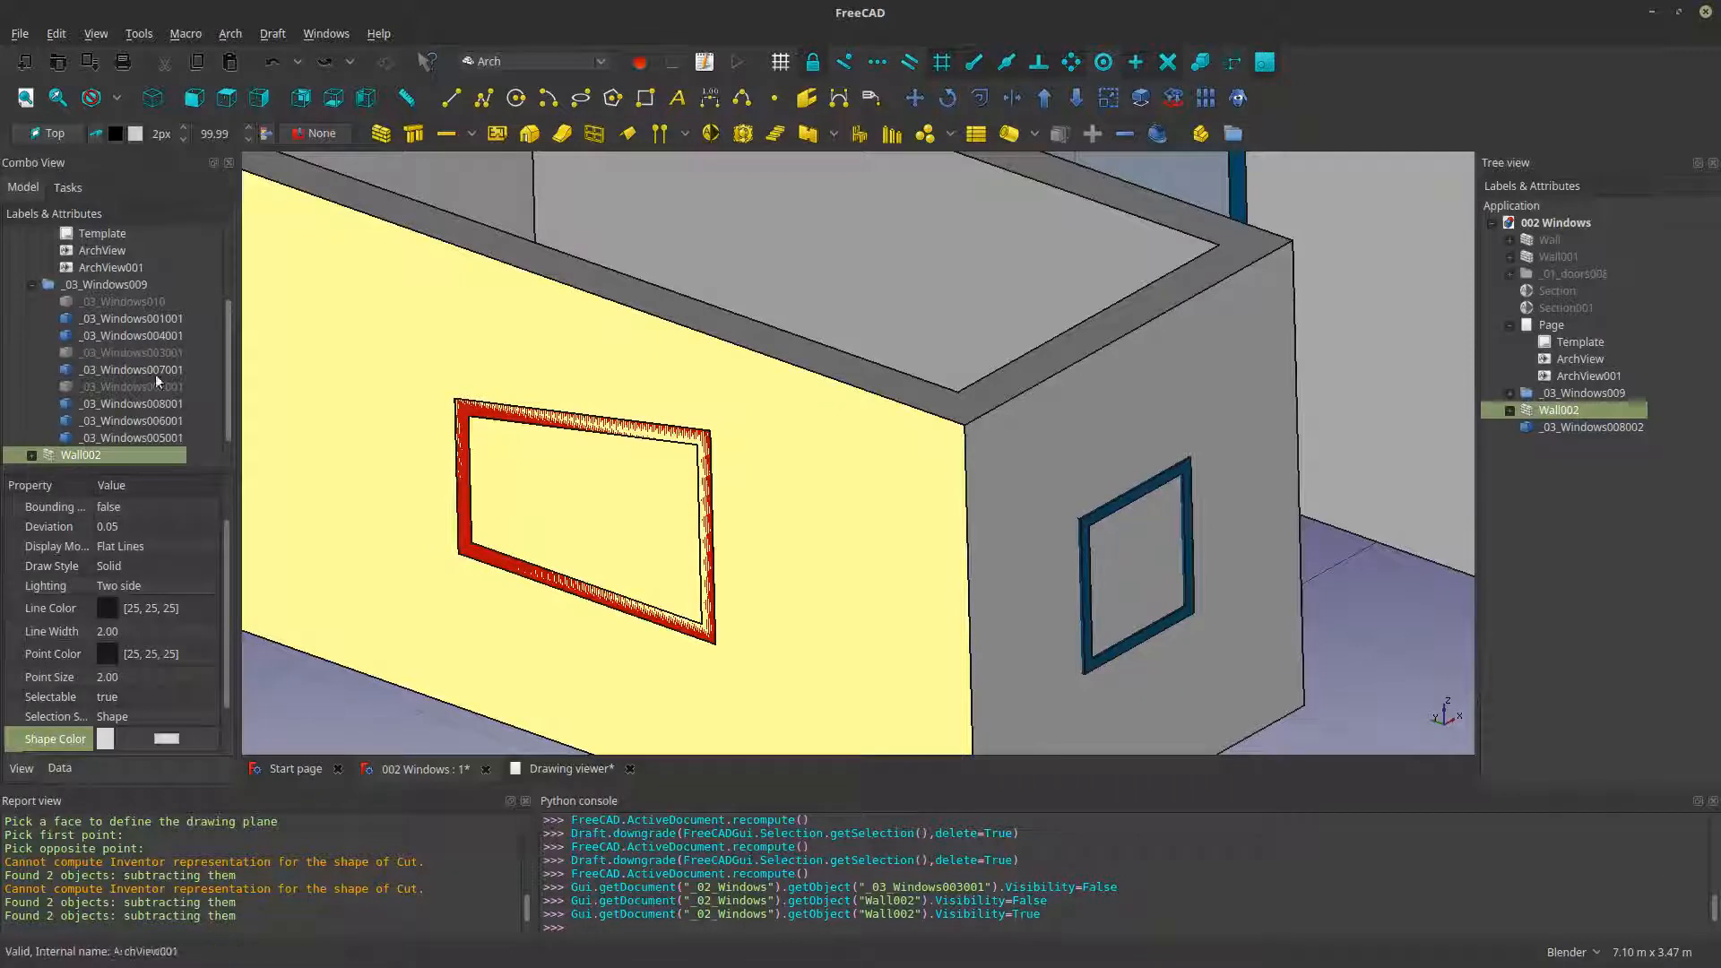
click(466, 532)
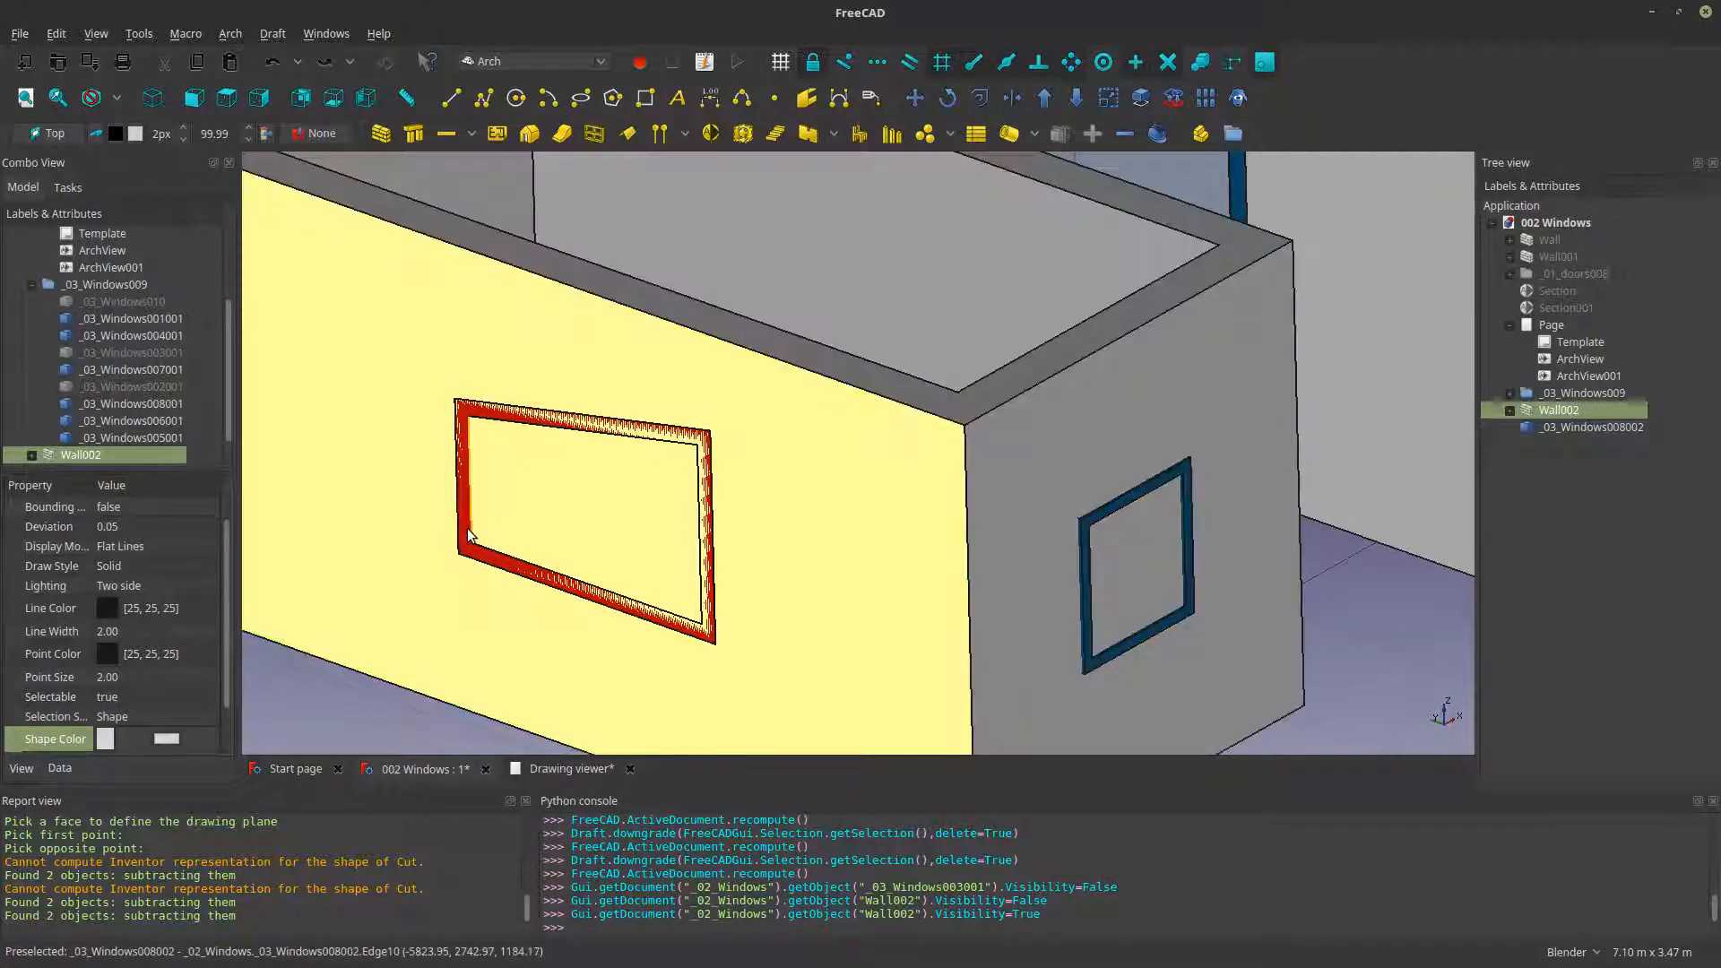
- Set the drawing plane to XY (top)
click(331, 285)
click(47, 135)
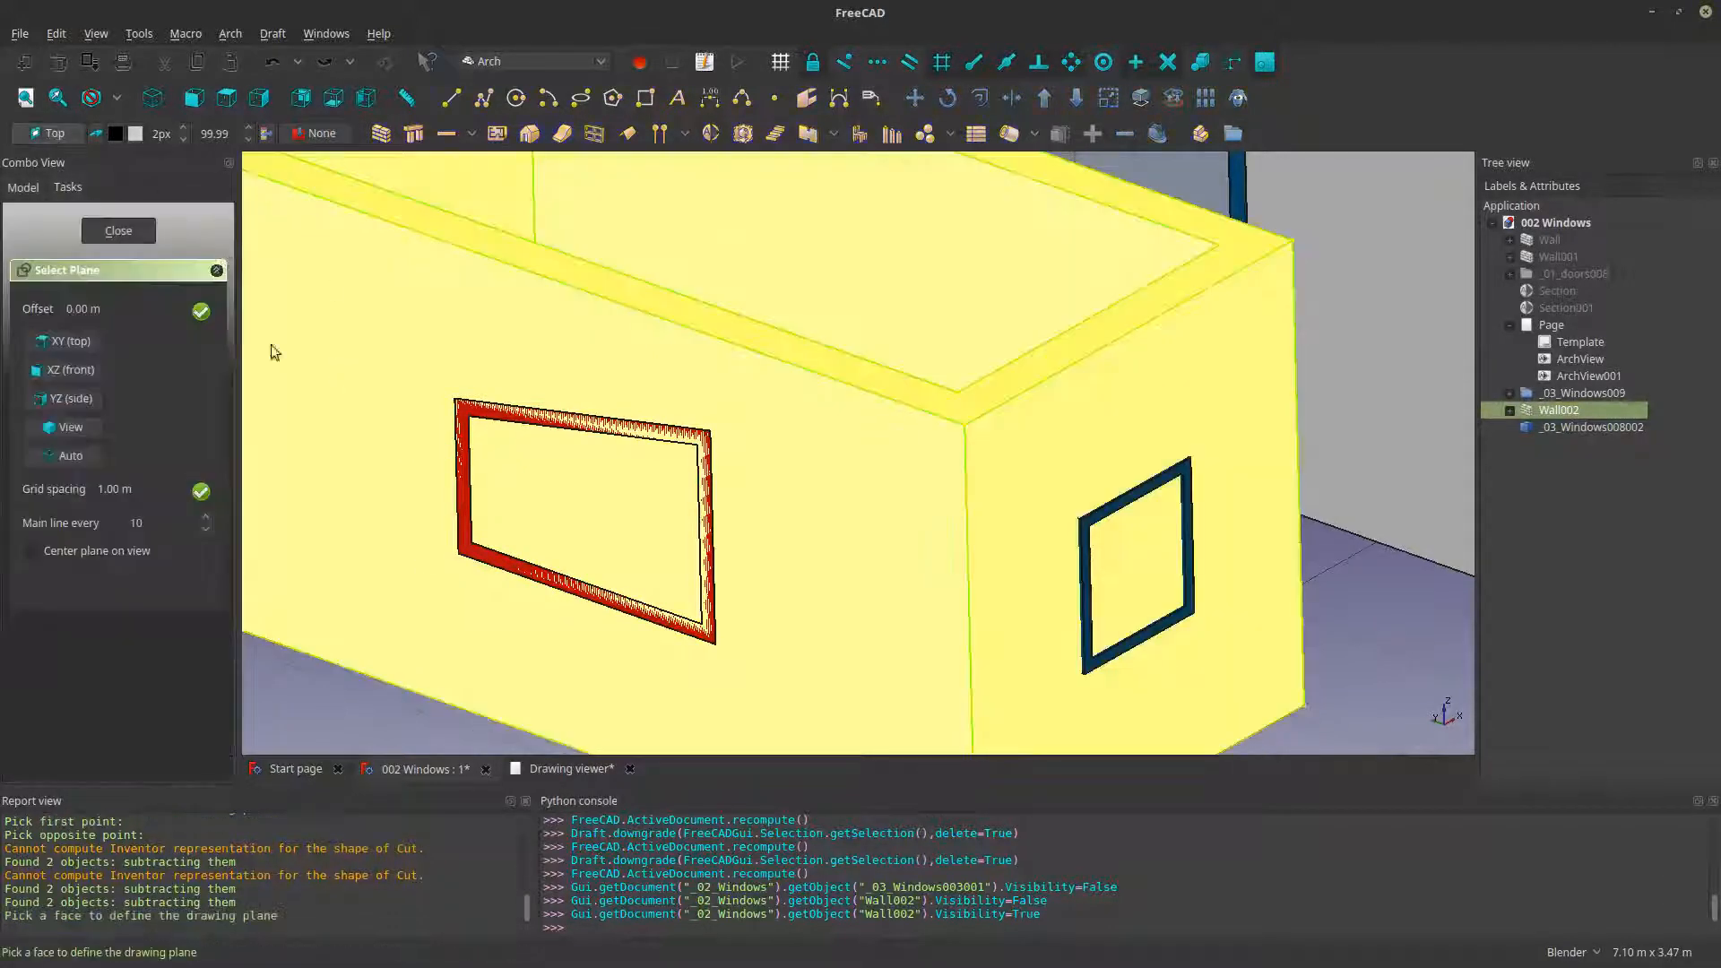
click(280, 696)
click(83, 341)
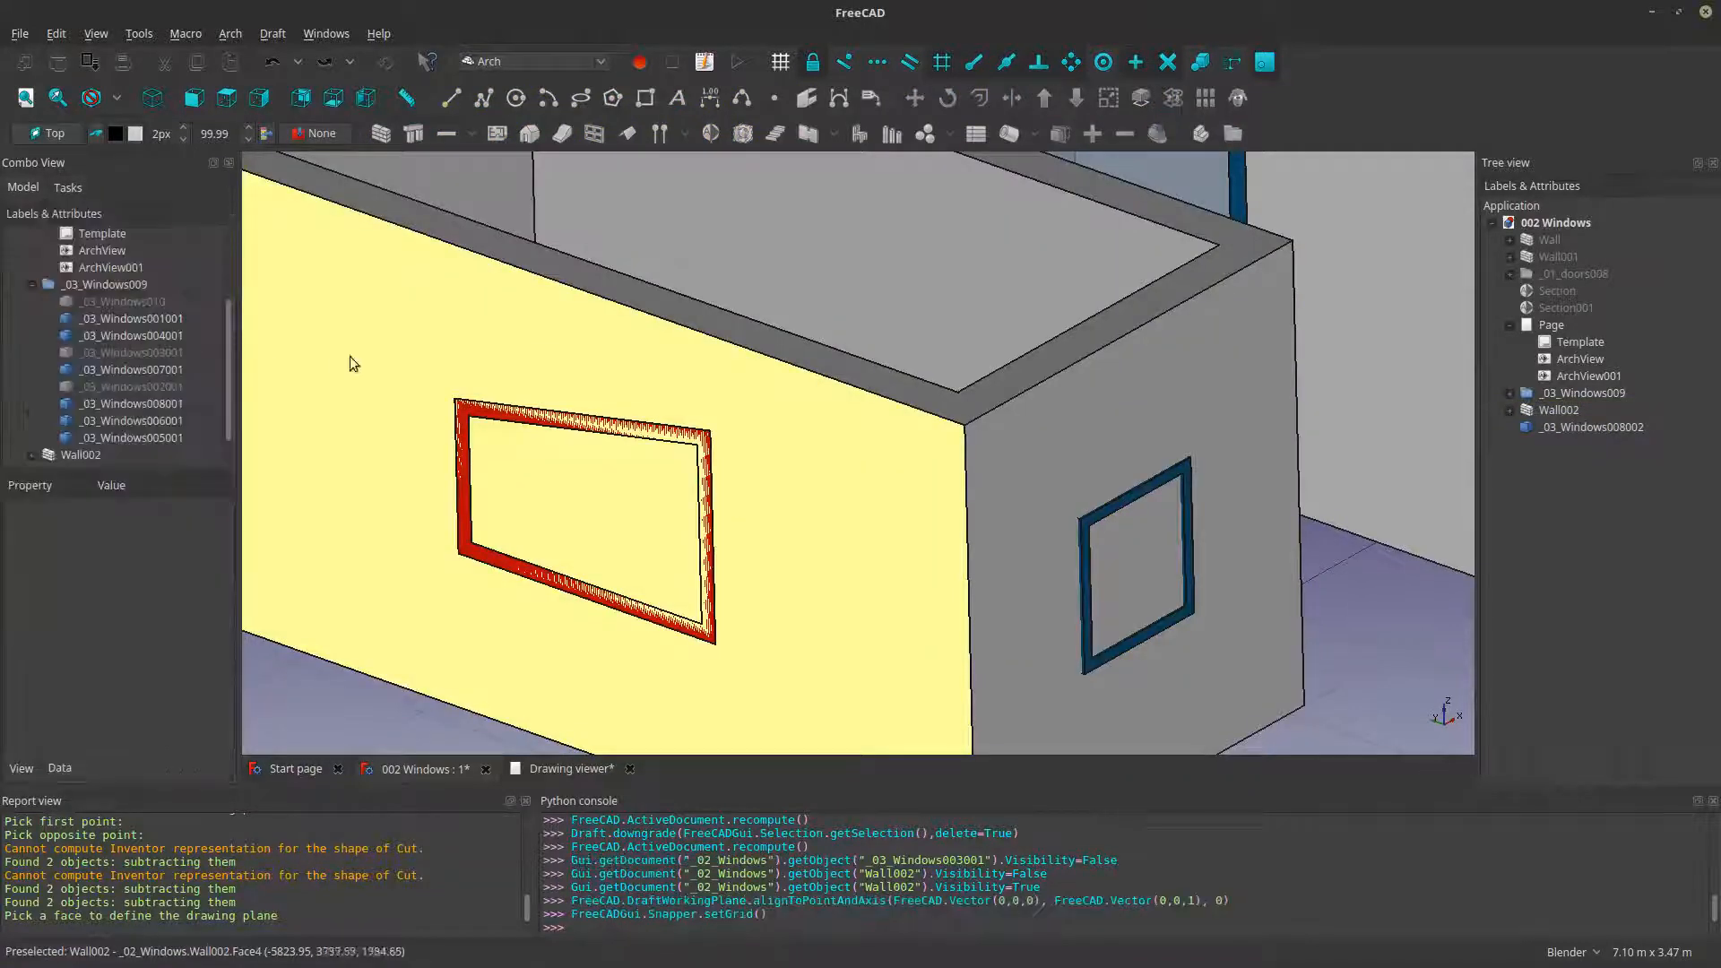
- Align the drawing plane to the long outer face of Wall002 that holds the large window
scroll(408, 484, down, 5)
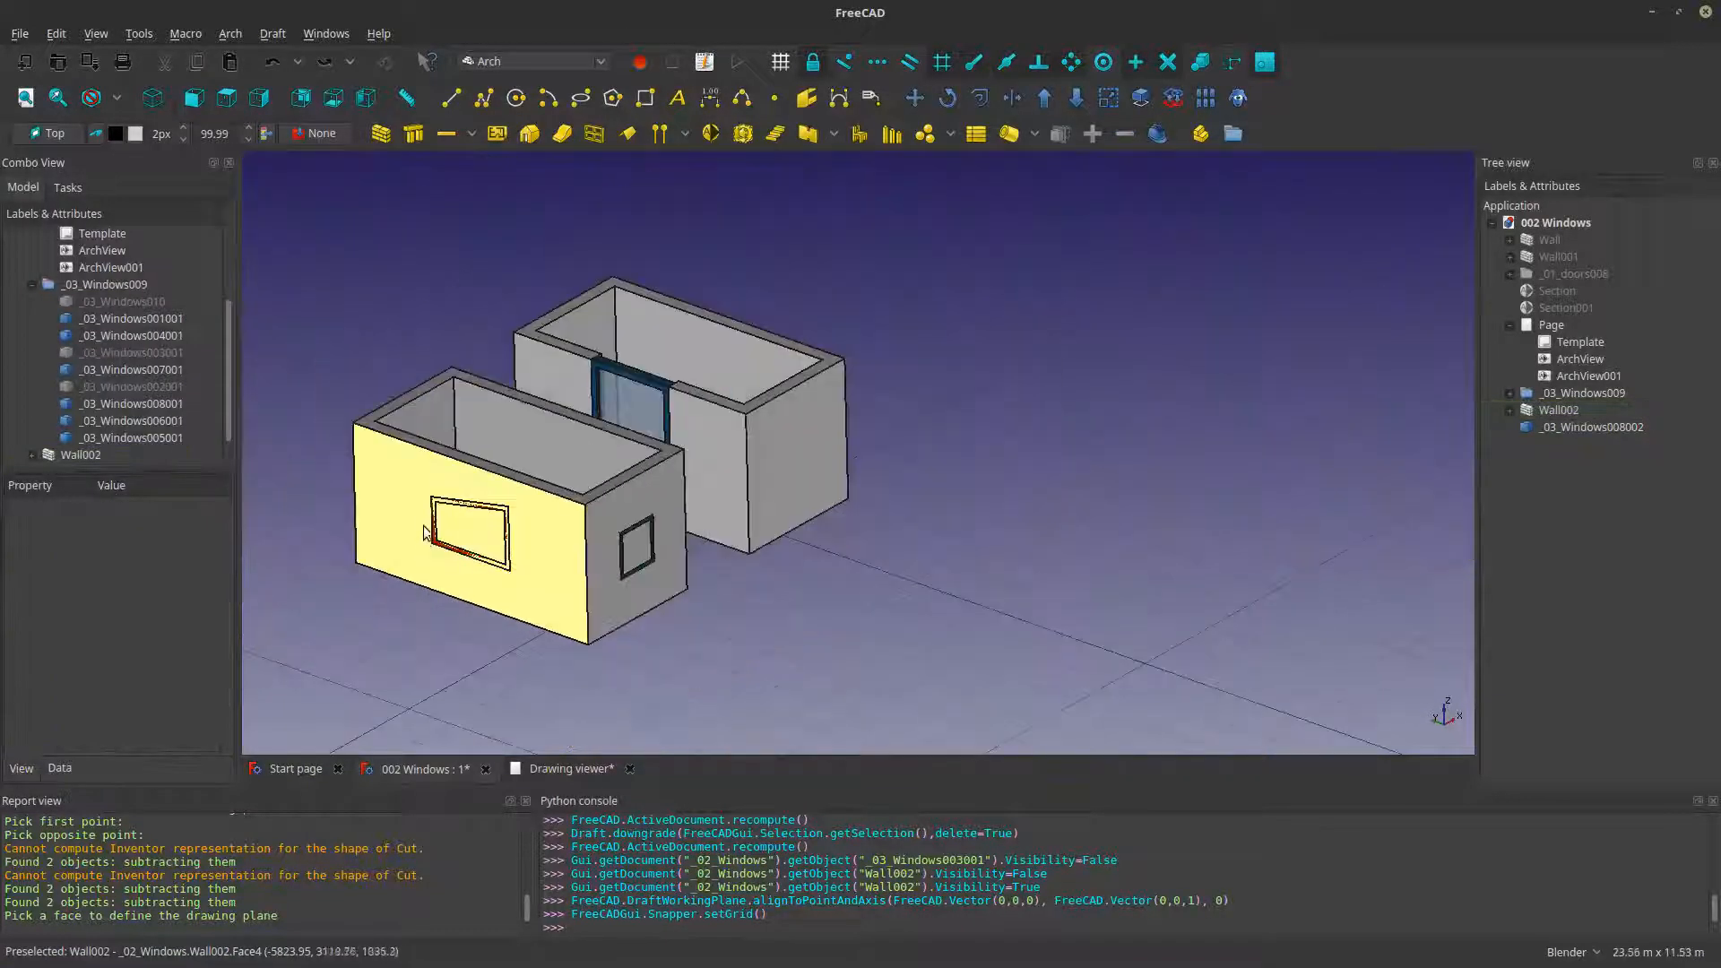
click(46, 135)
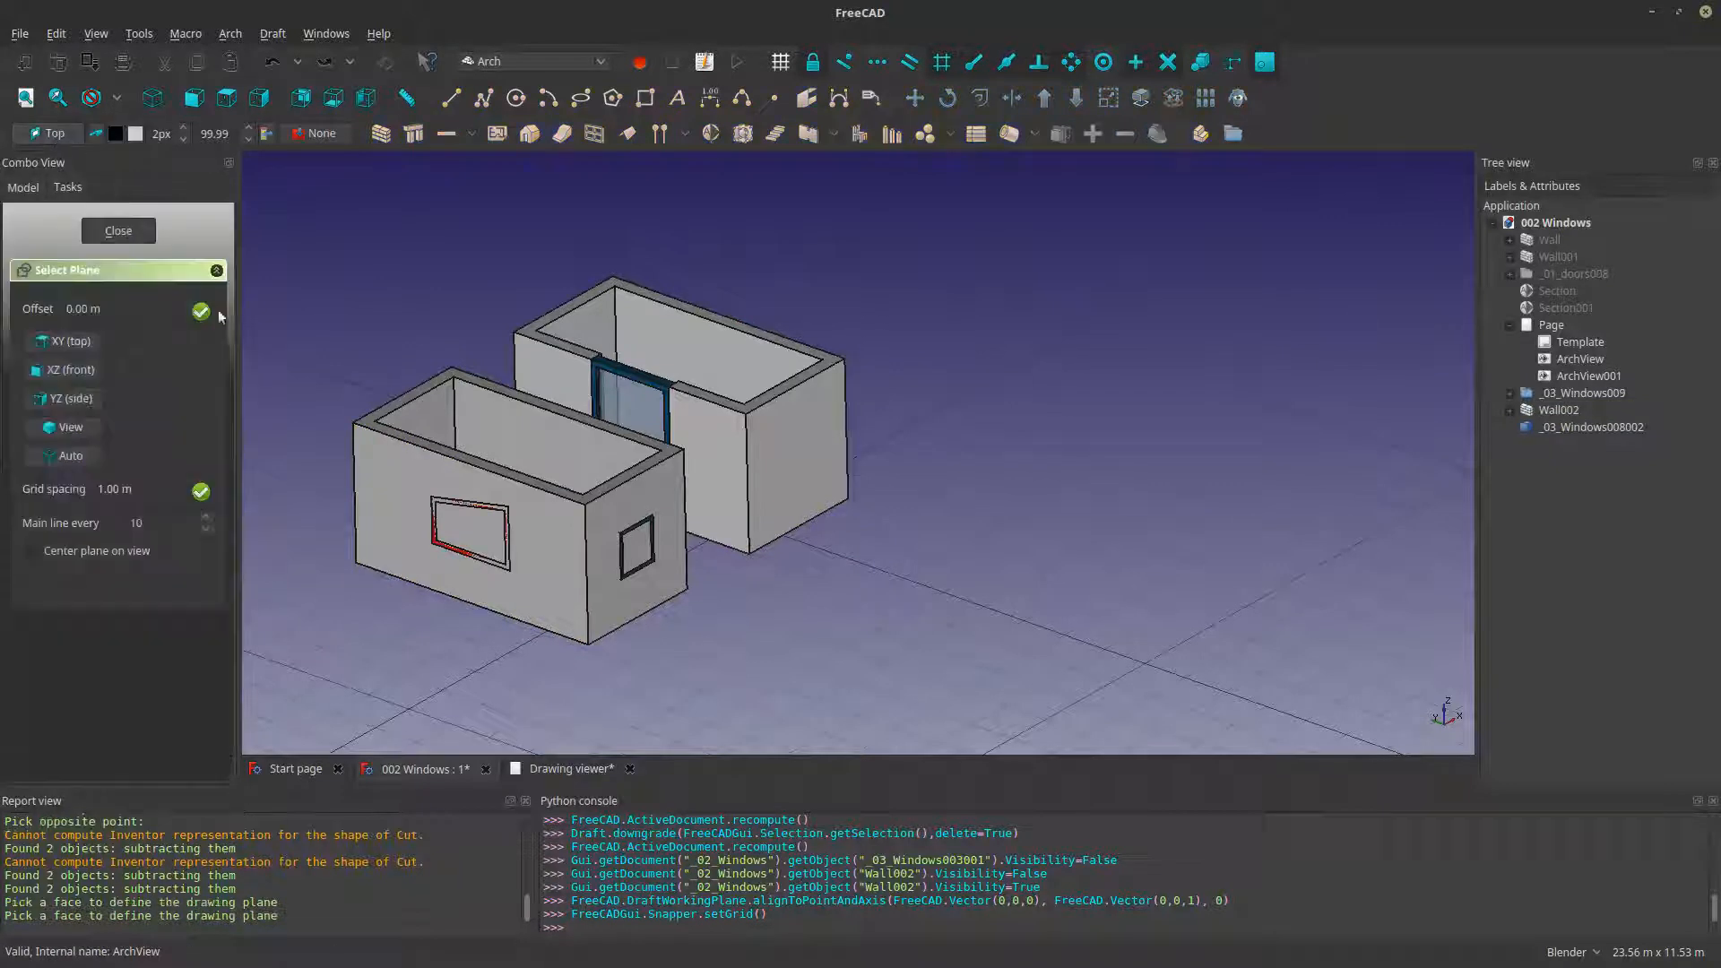
click(396, 461)
- Draw a closed, filled wire through the four outer corners of the large window frame on Wall002's long face
scroll(397, 460, up, 5)
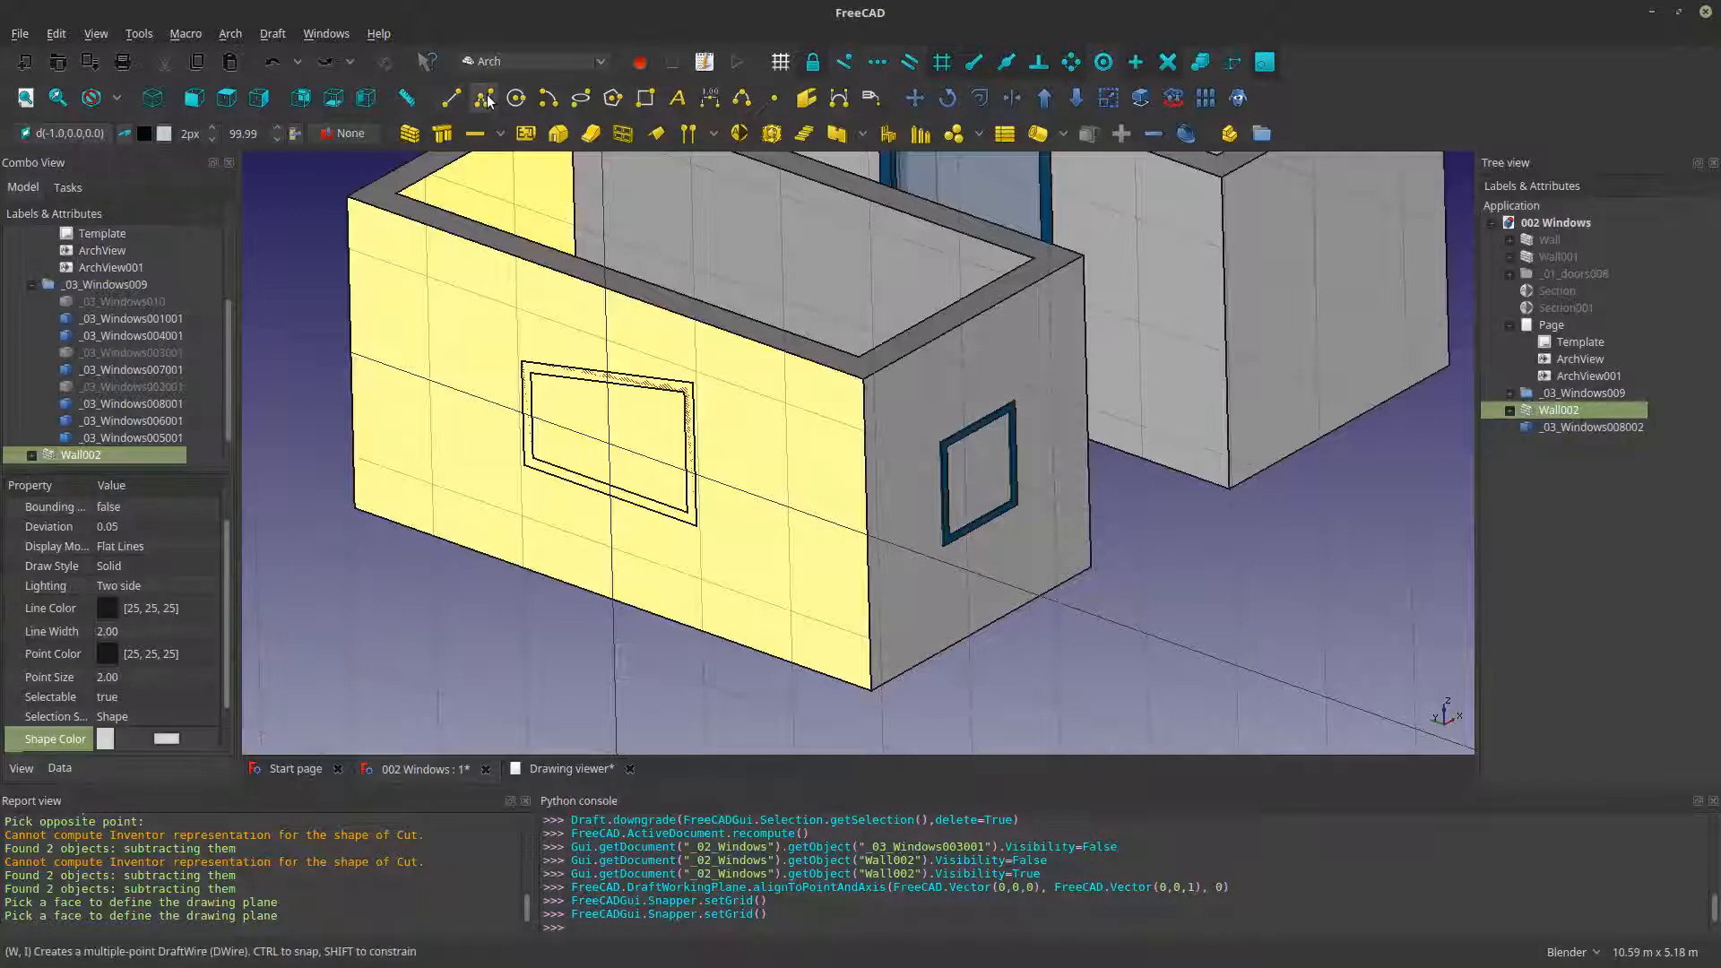
scroll(525, 369, up, 2)
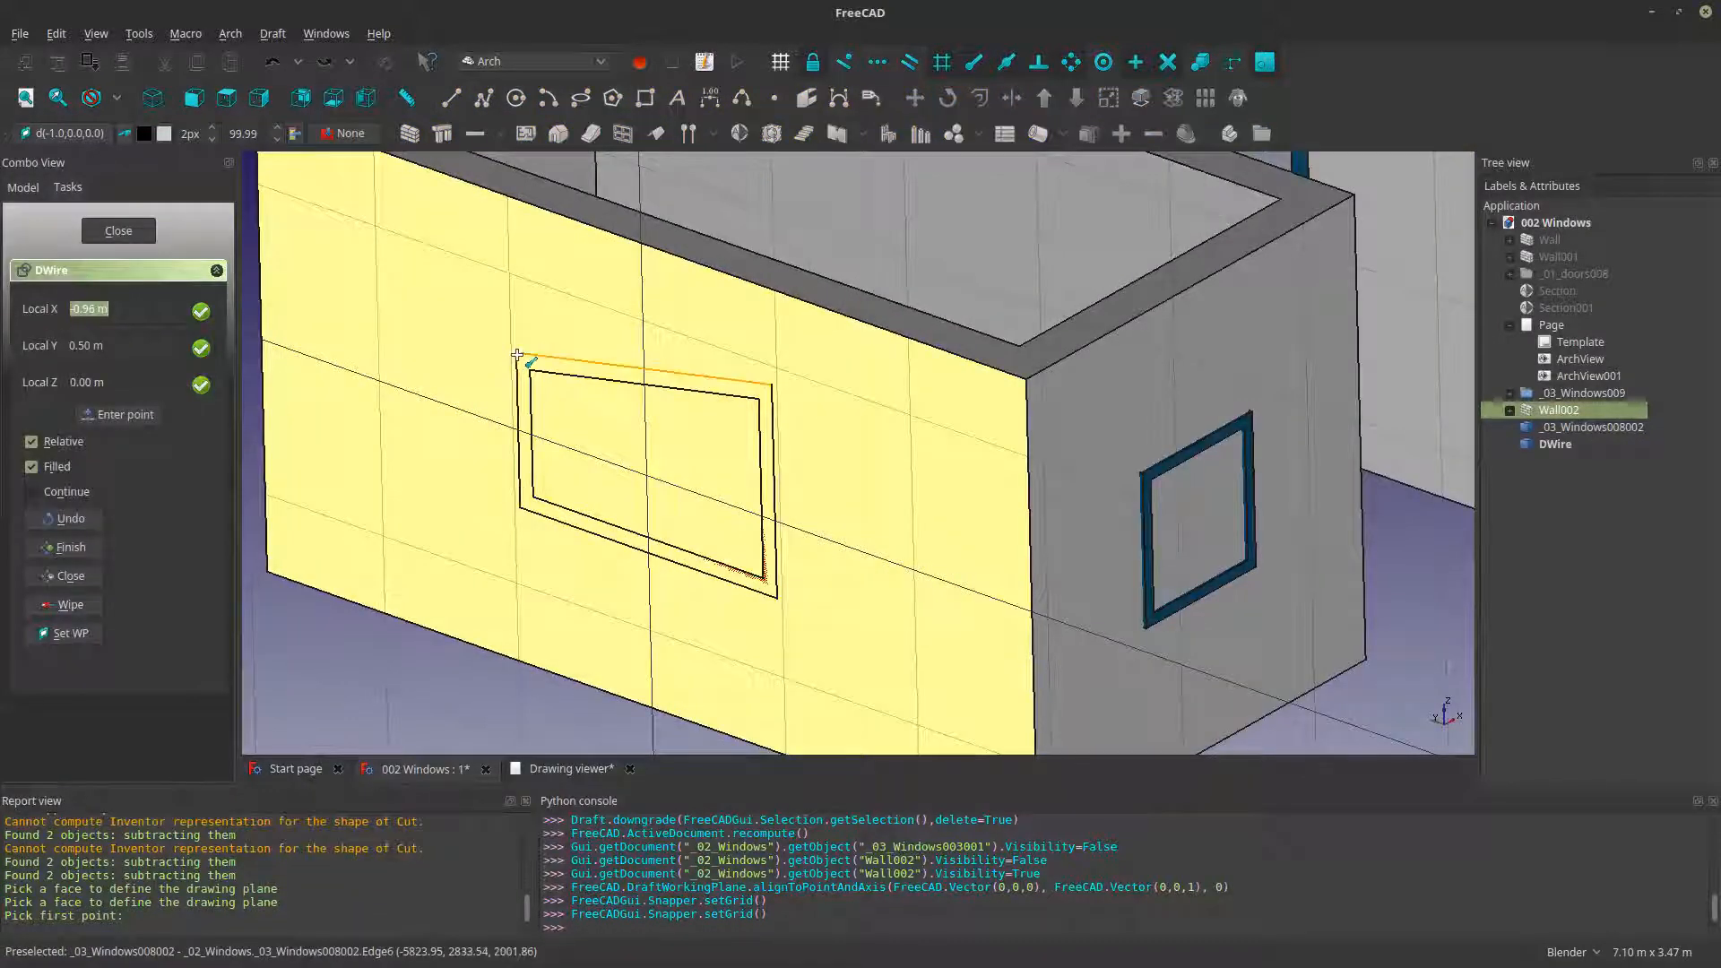
click(518, 356)
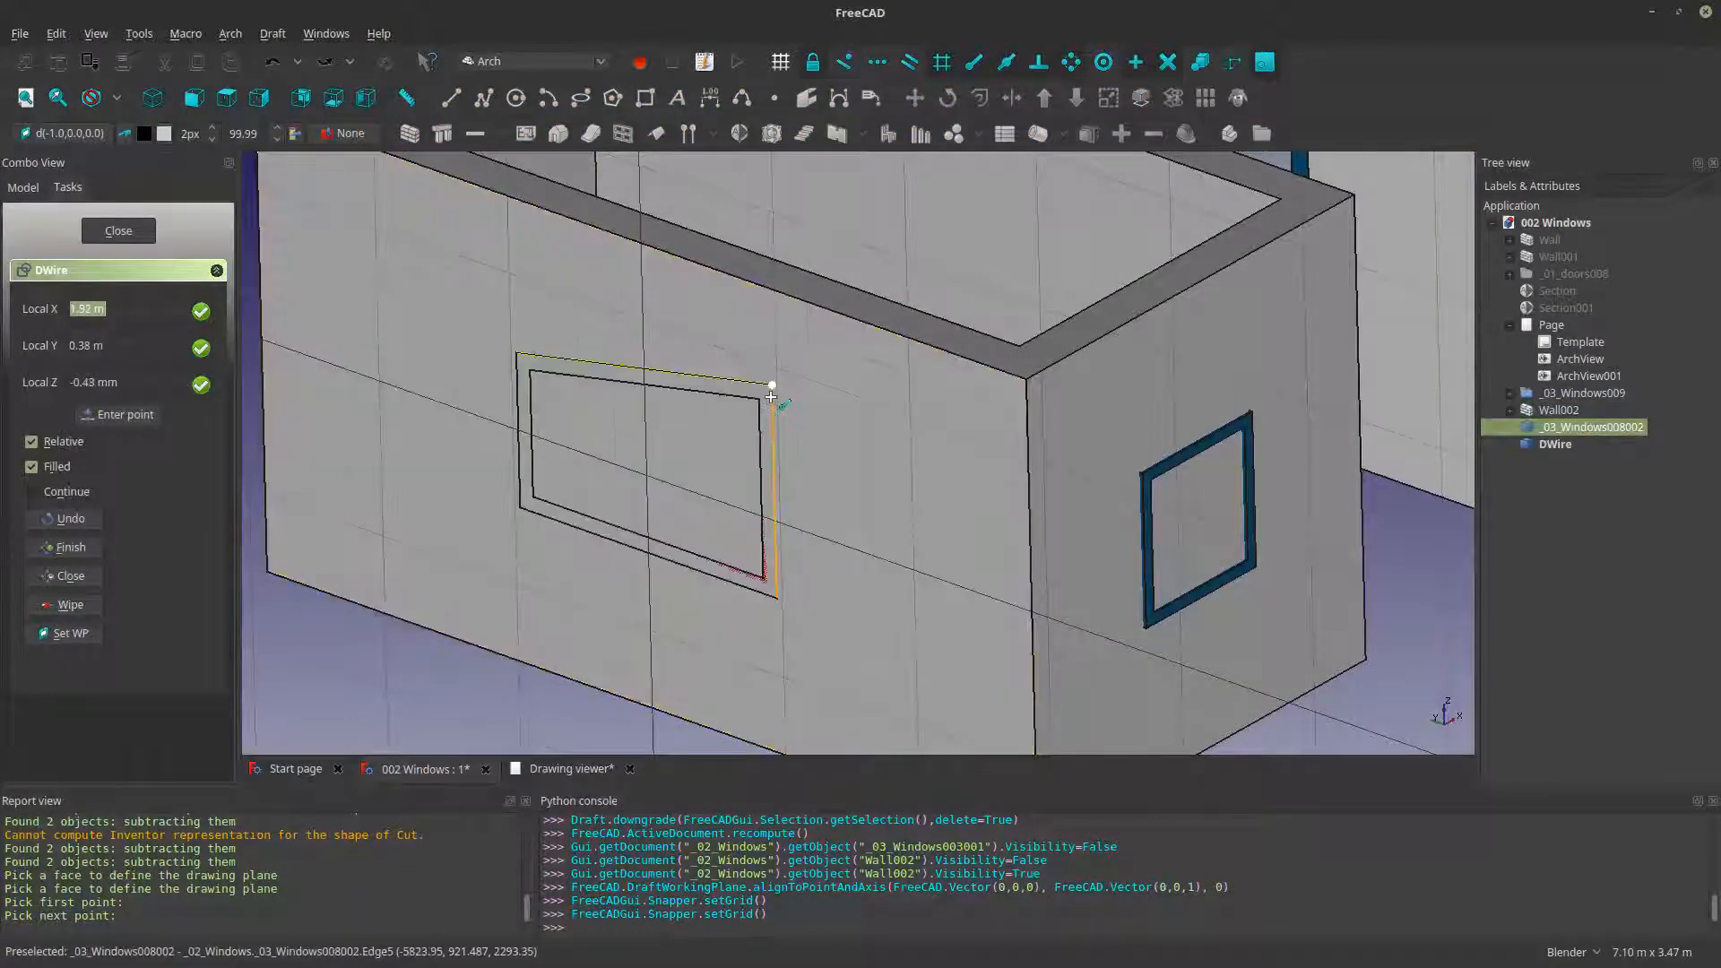
click(771, 386)
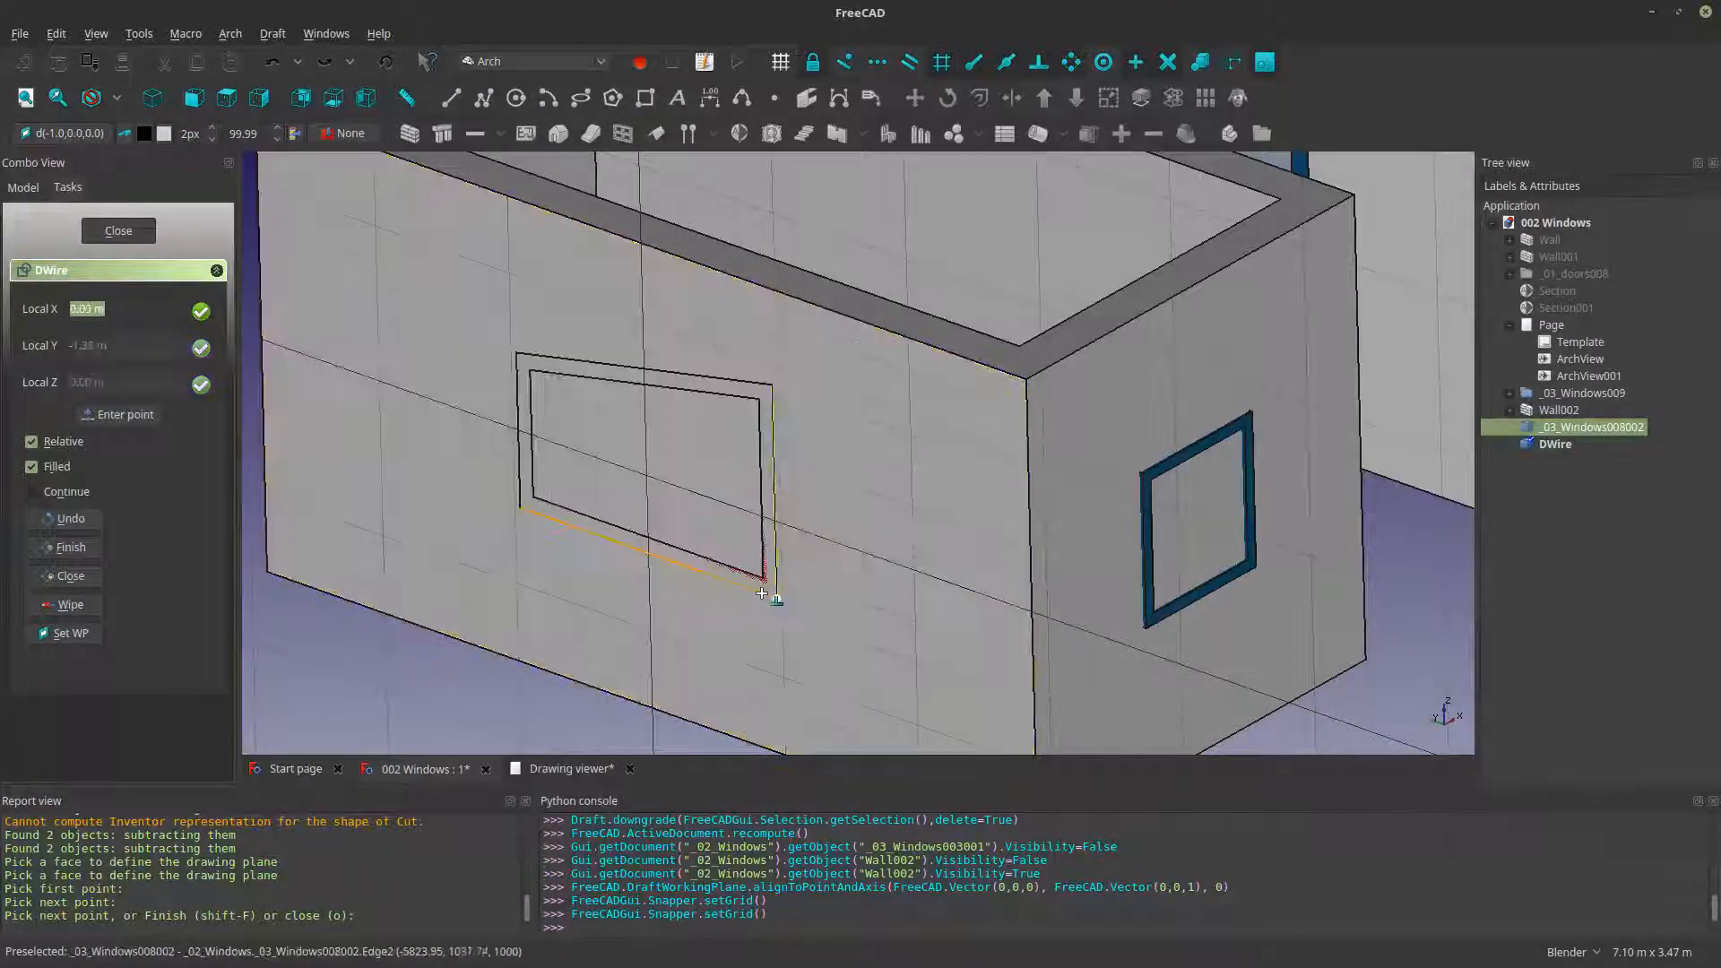
click(763, 594)
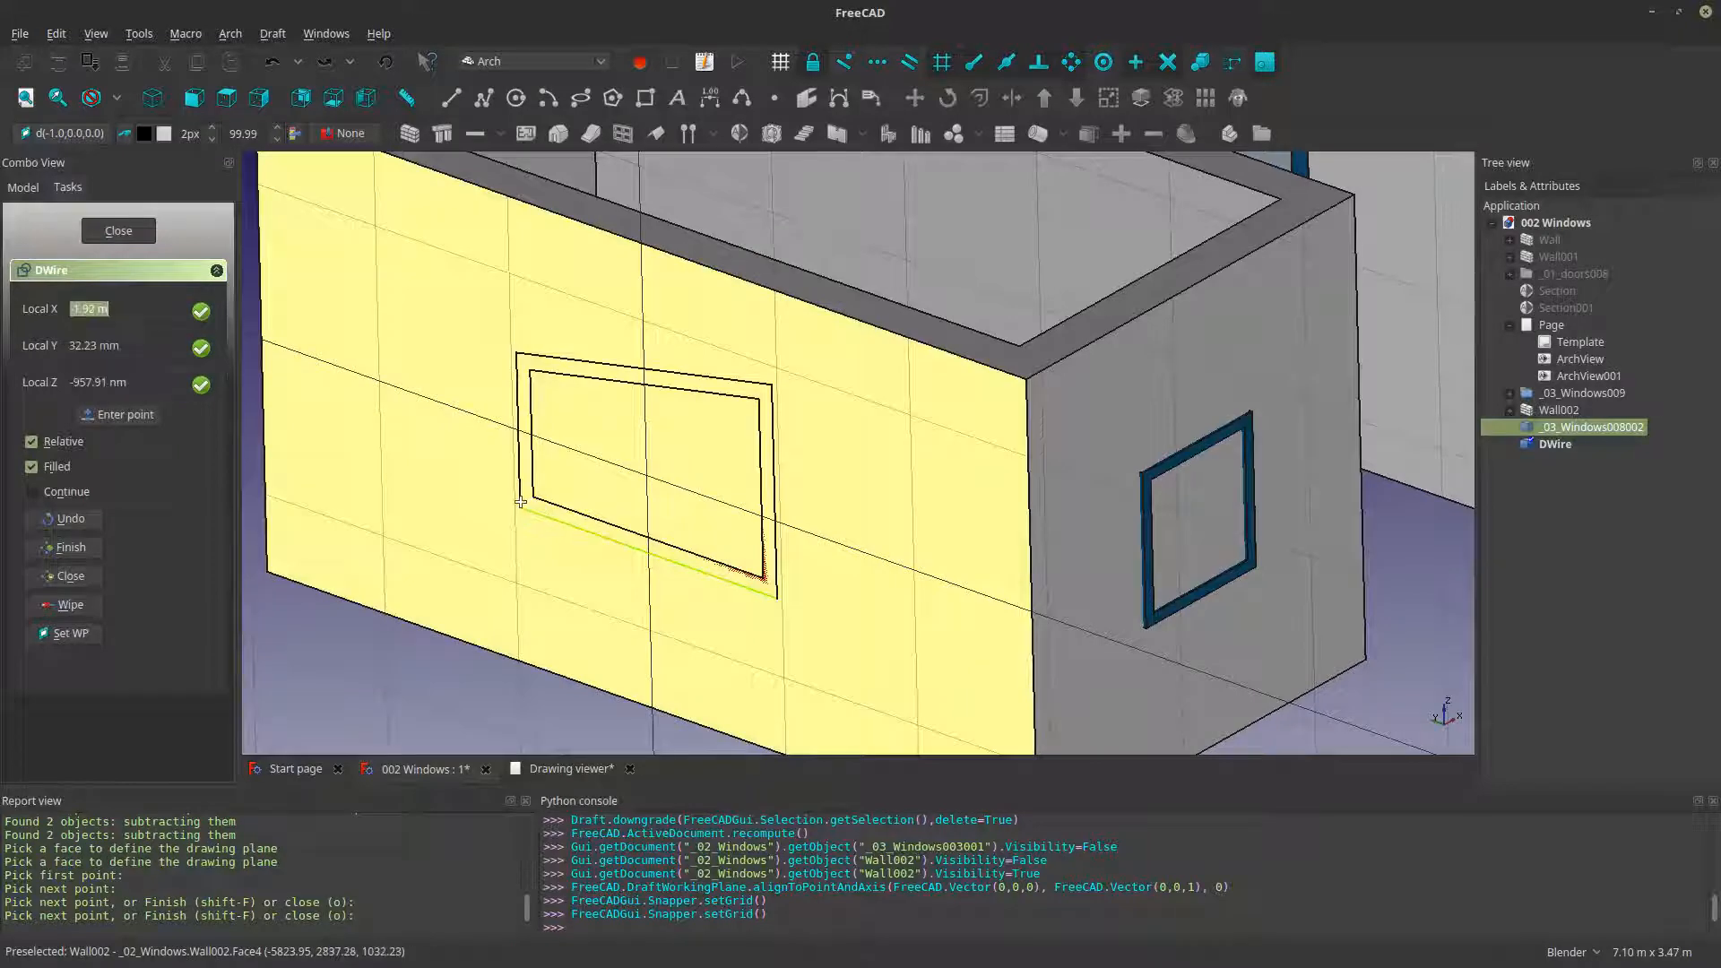
click(517, 503)
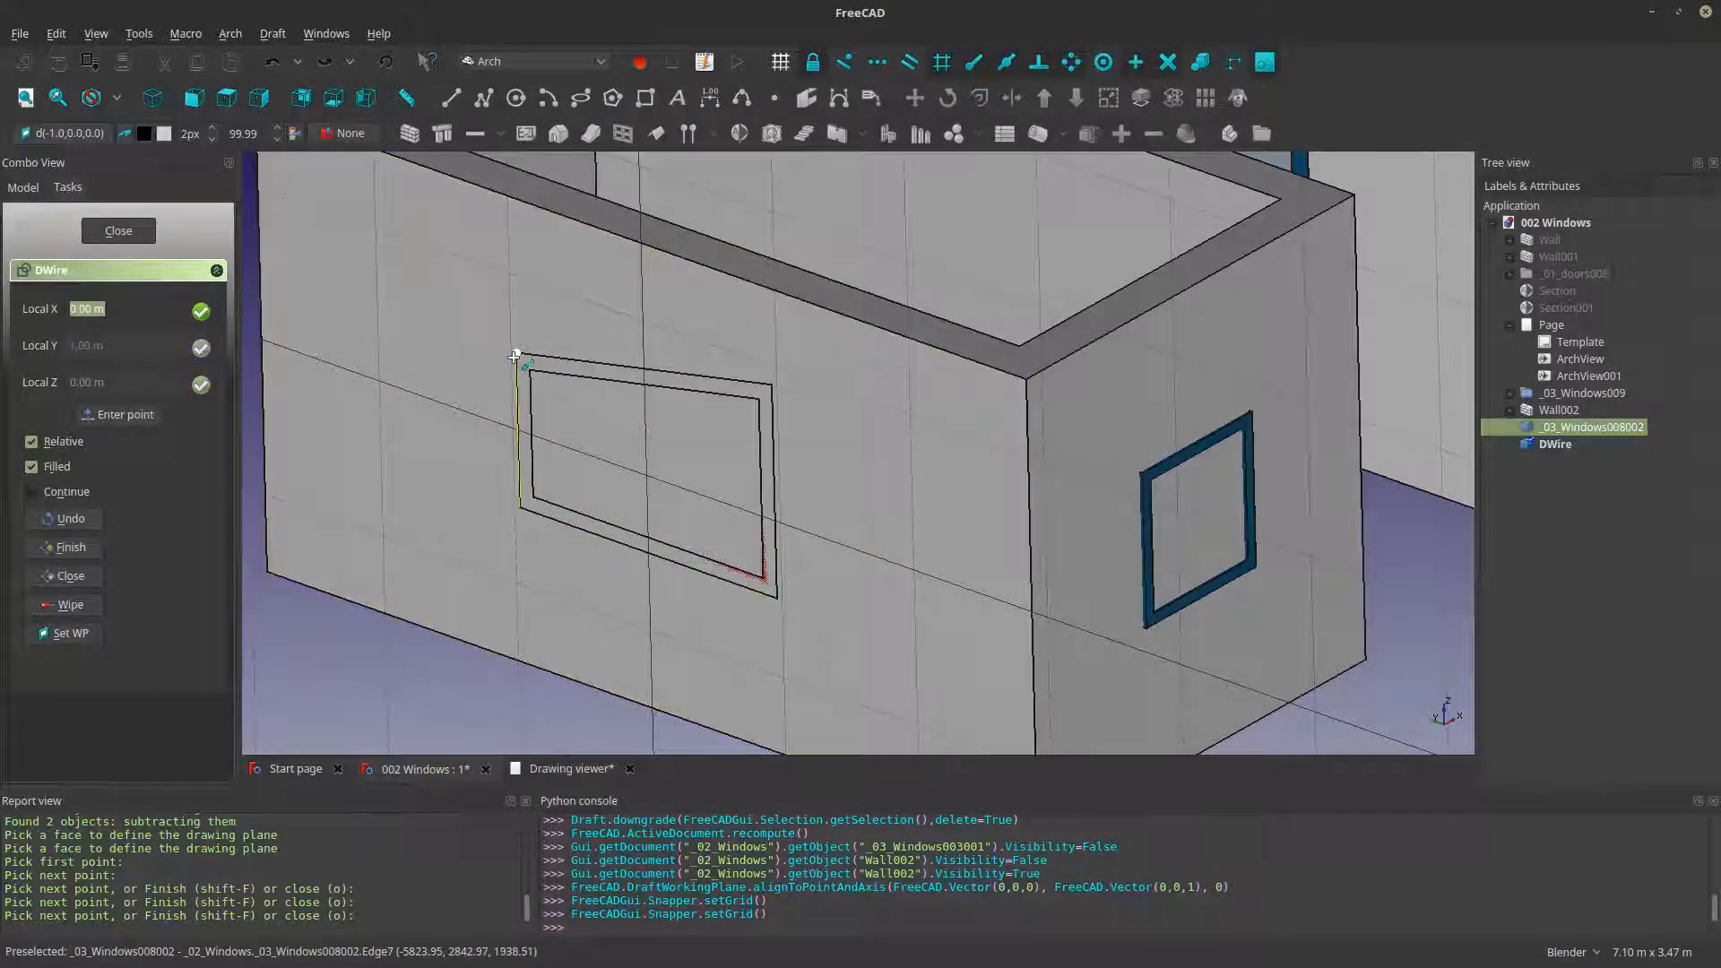
click(517, 356)
- Try to turn the closed window wire into an Arch structure, and undo the attempt
scroll(76, 441, down, 1)
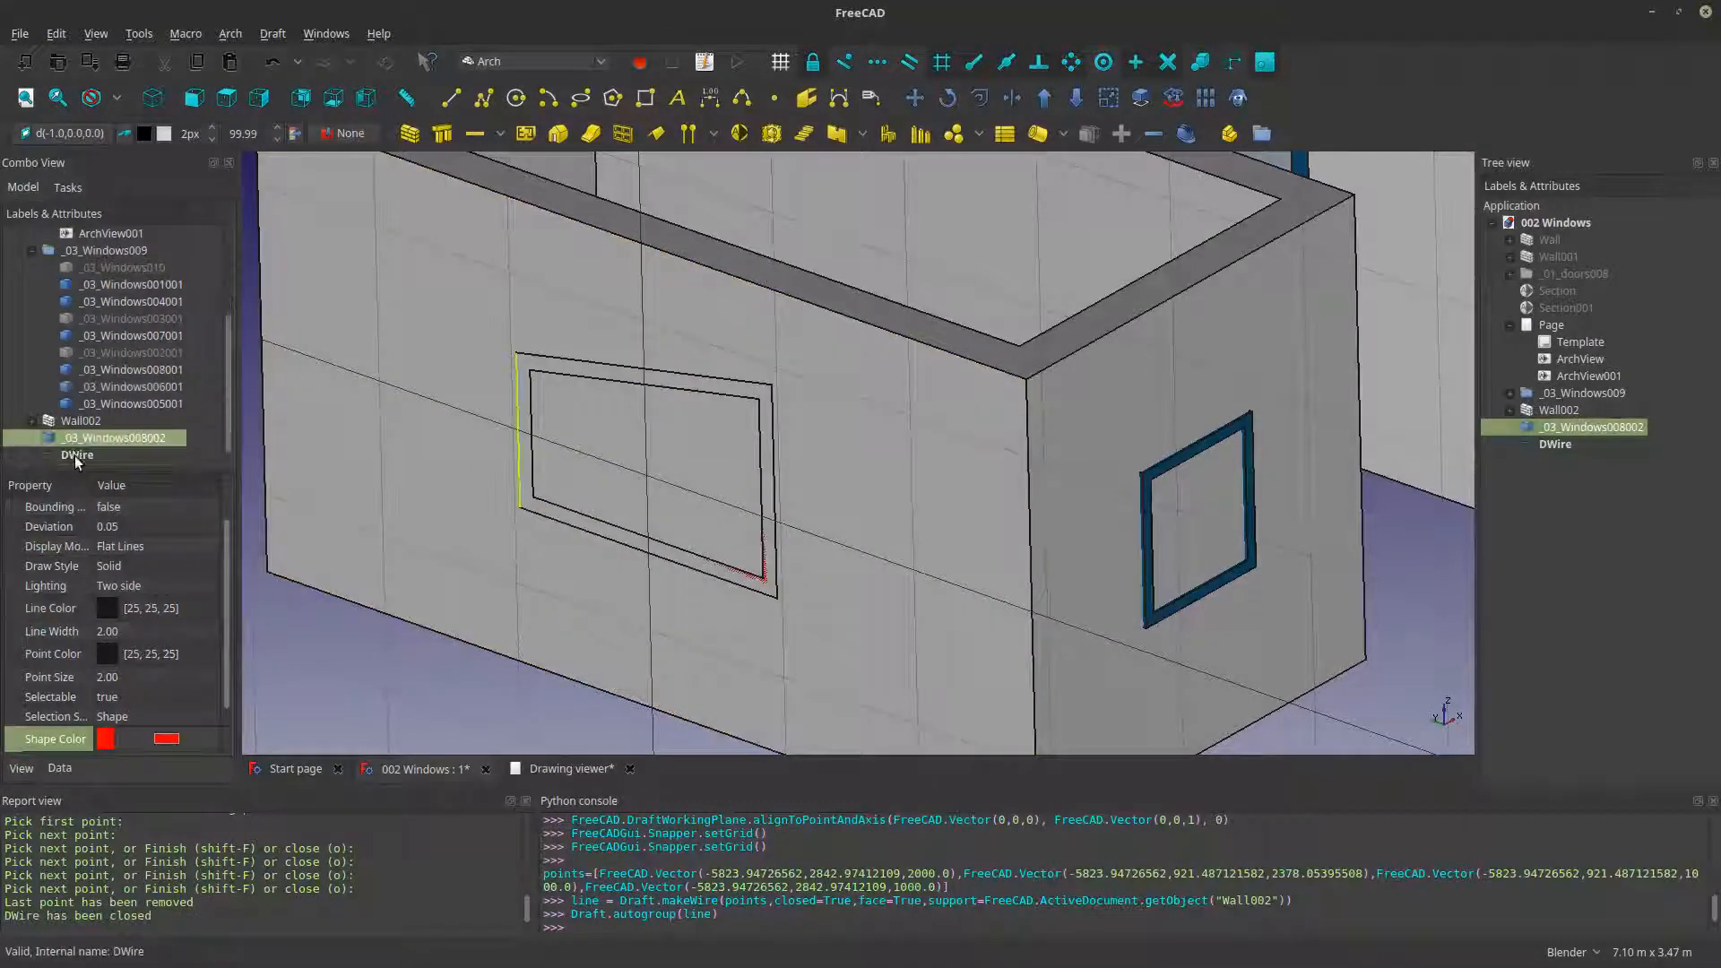
click(73, 455)
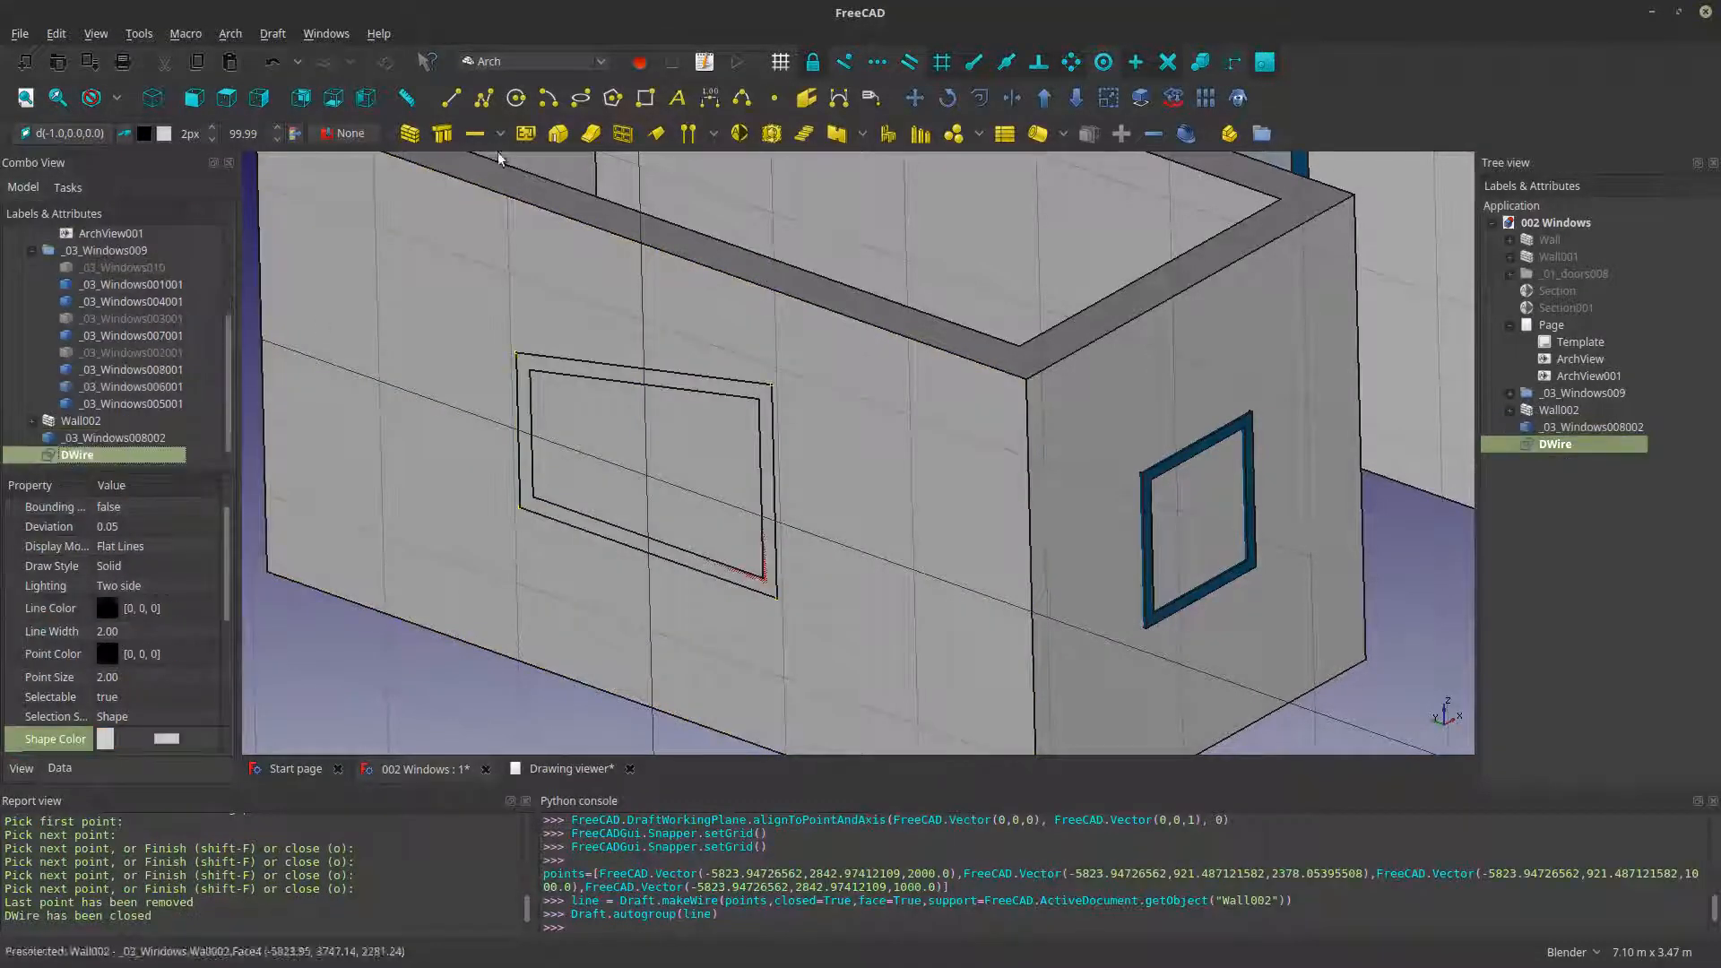
click(442, 135)
mouse_move(827, 435)
middle_down()
mouse_move(765, 477)
mouse_move(824, 401)
middle_up()
key(ctrl+z)
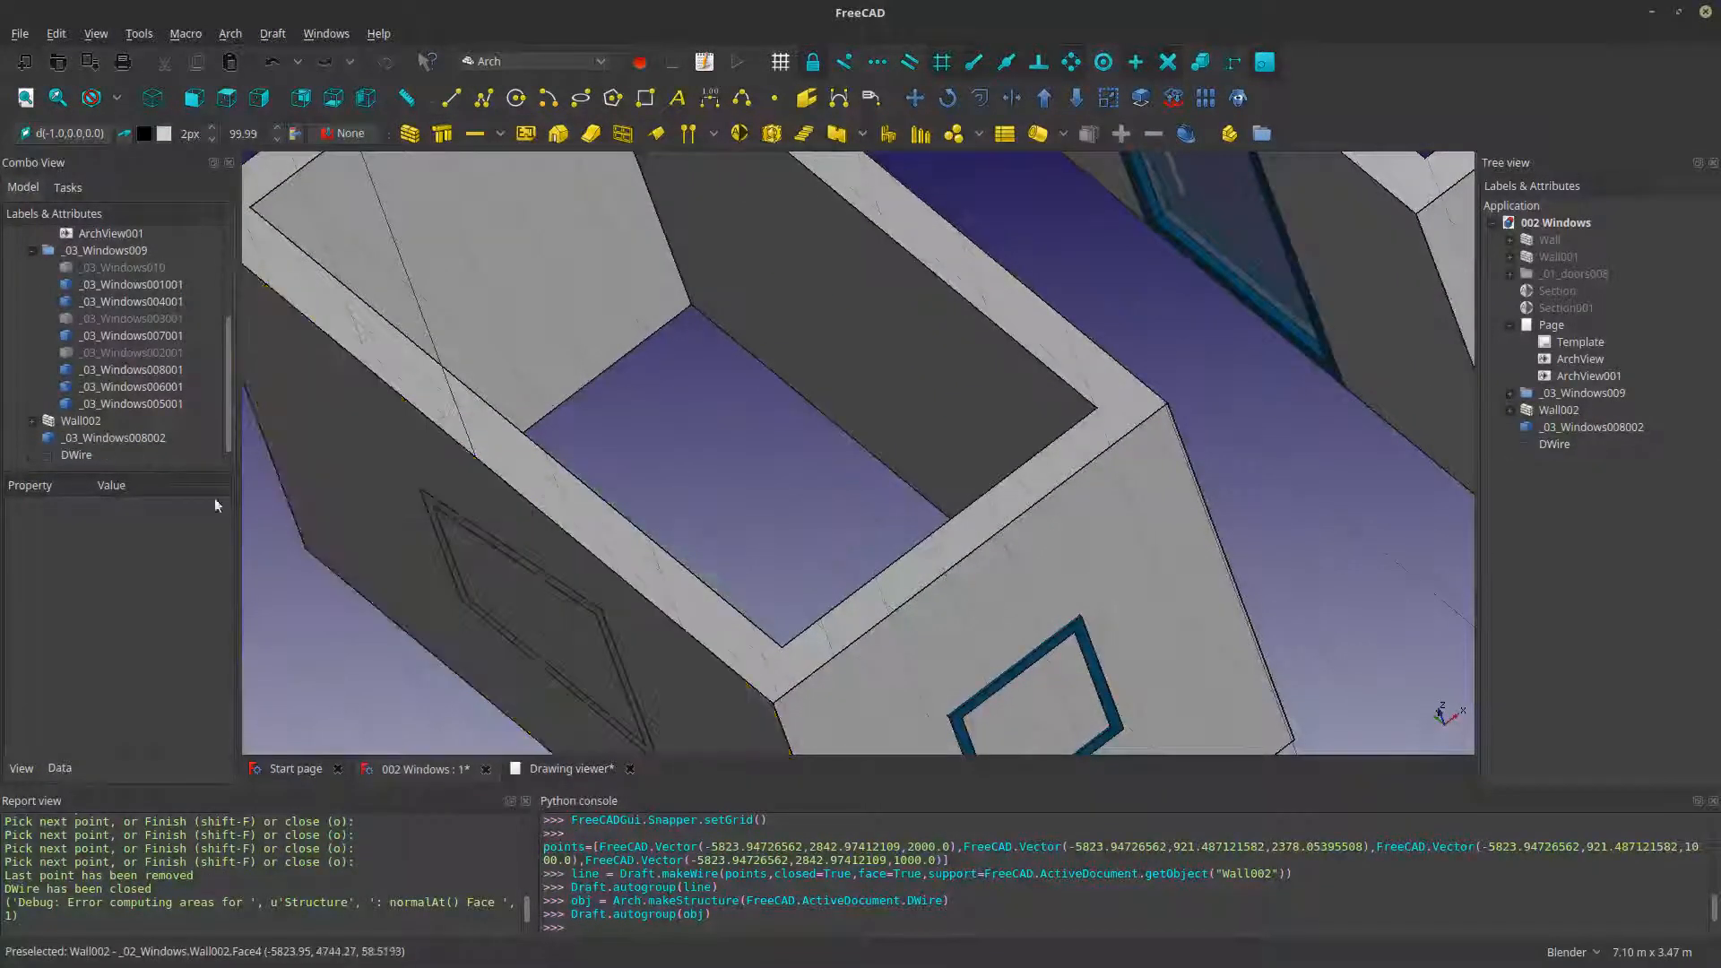
middle_drag(602, 425, 415, 358)
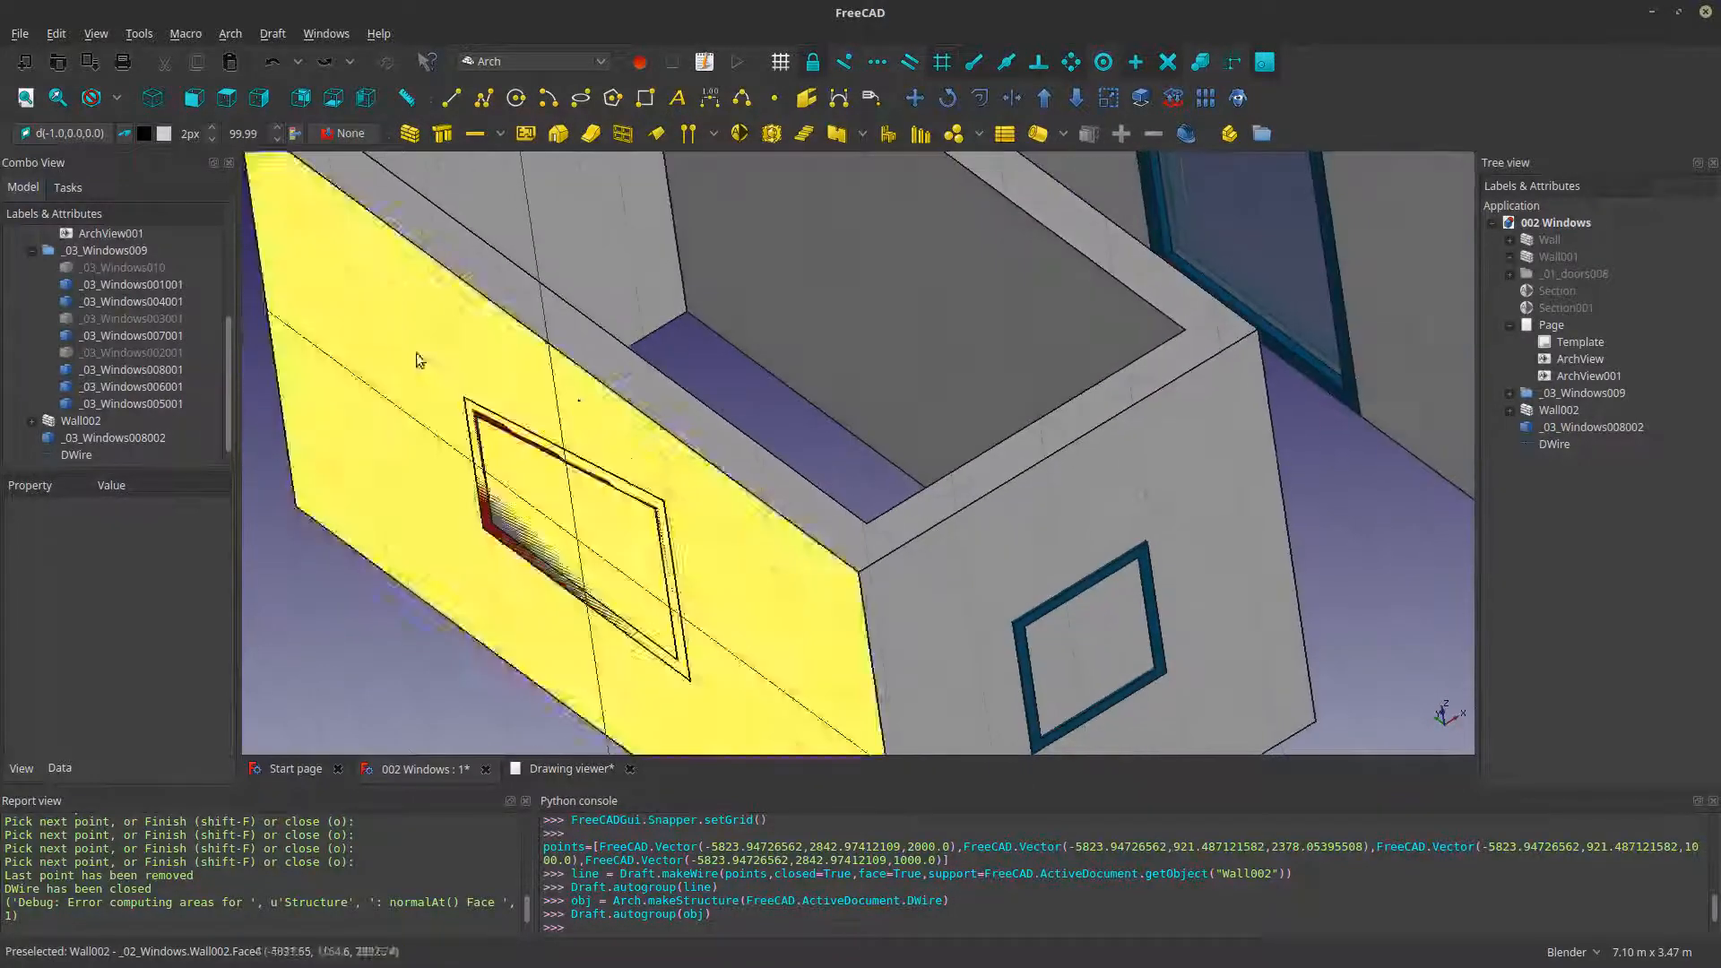
- Set the drawing plane to XY (top)
click(105, 132)
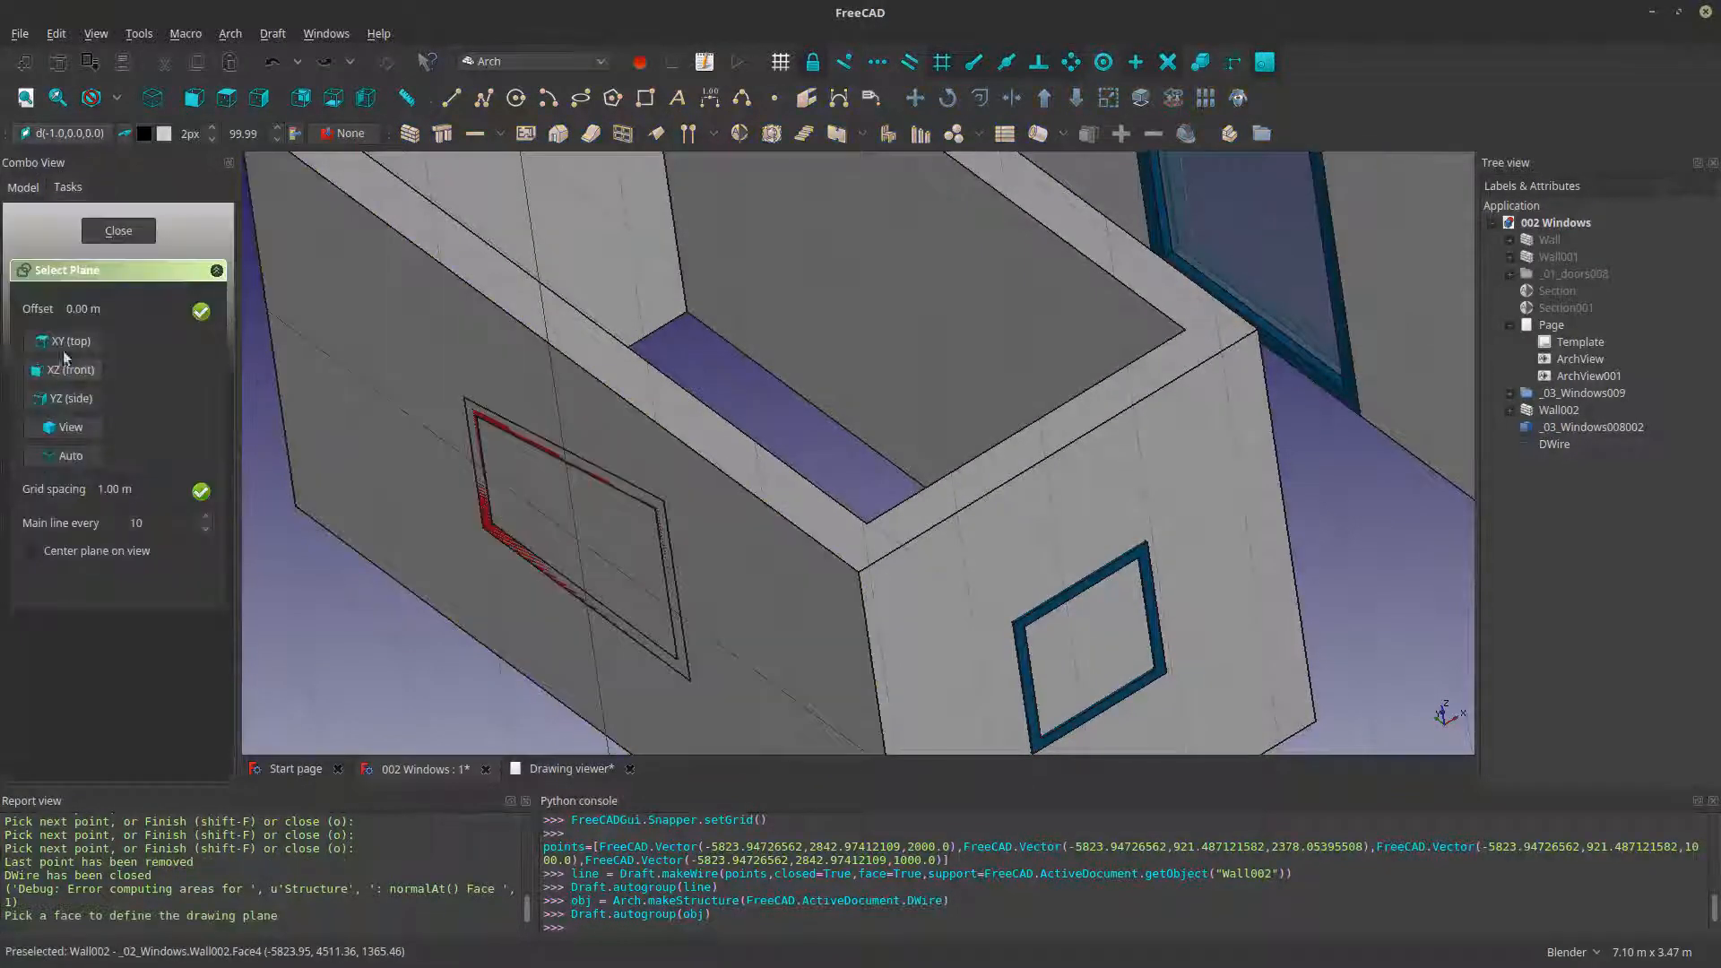
click(62, 342)
scroll(596, 487, down, 2)
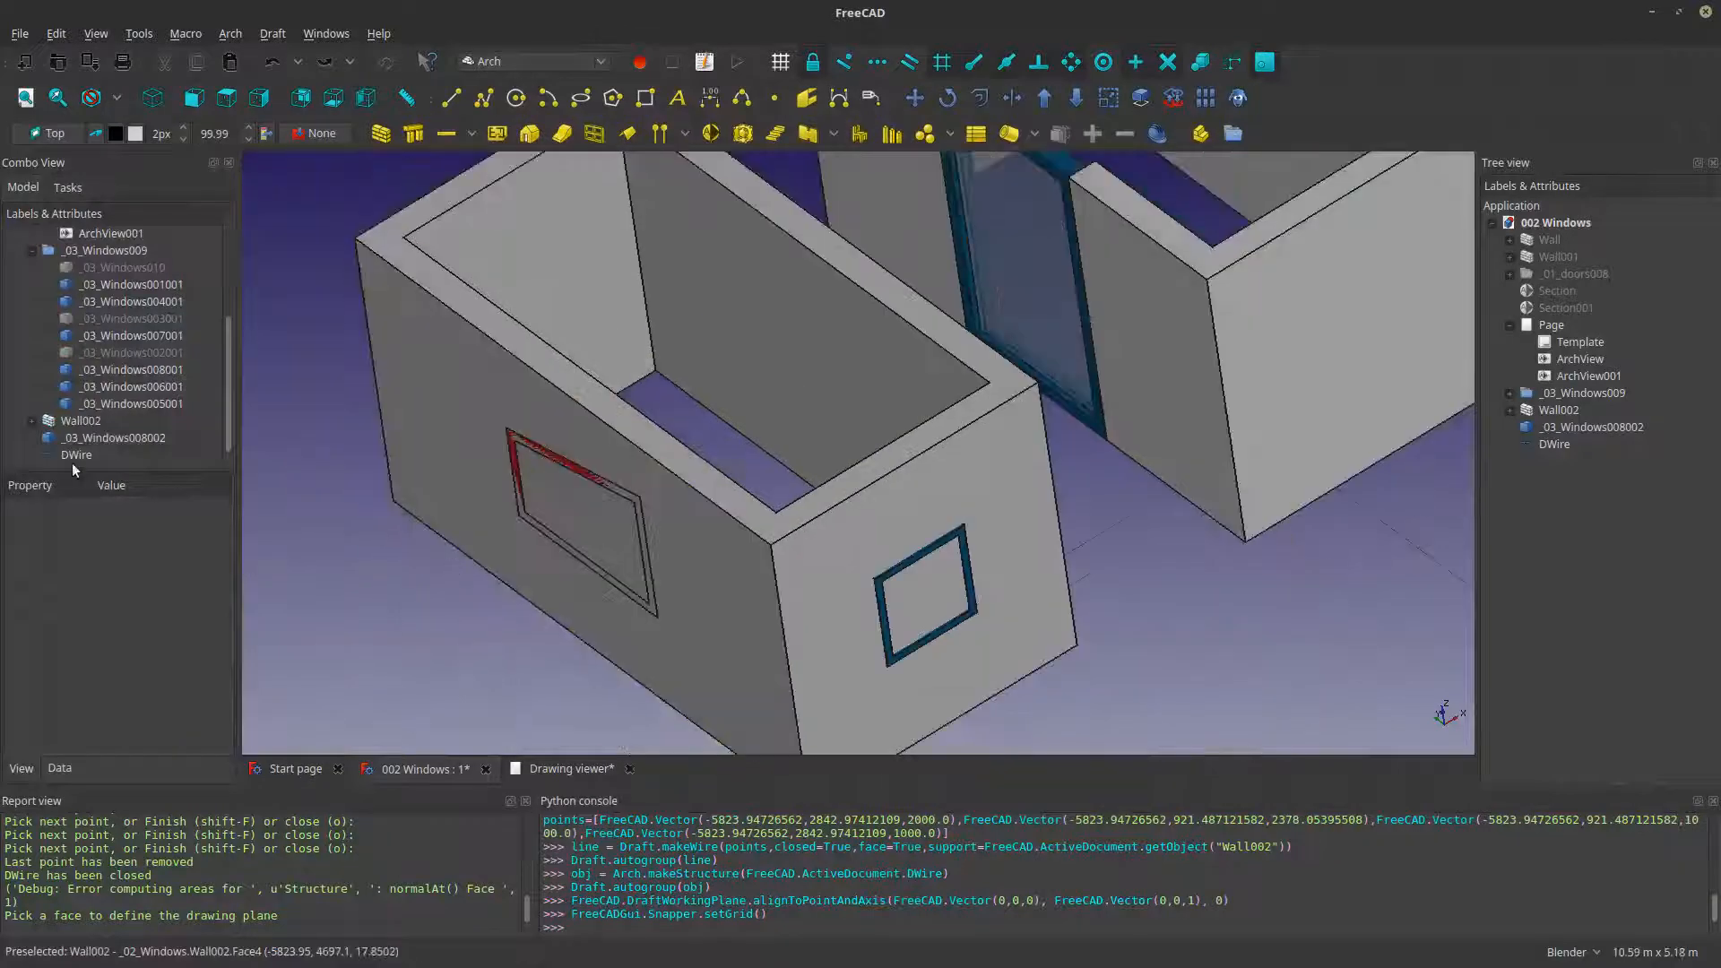
- Retry making a structure from the window wire, and try to extrude the wire into the room with Trimex, undoing the attempts
click(71, 456)
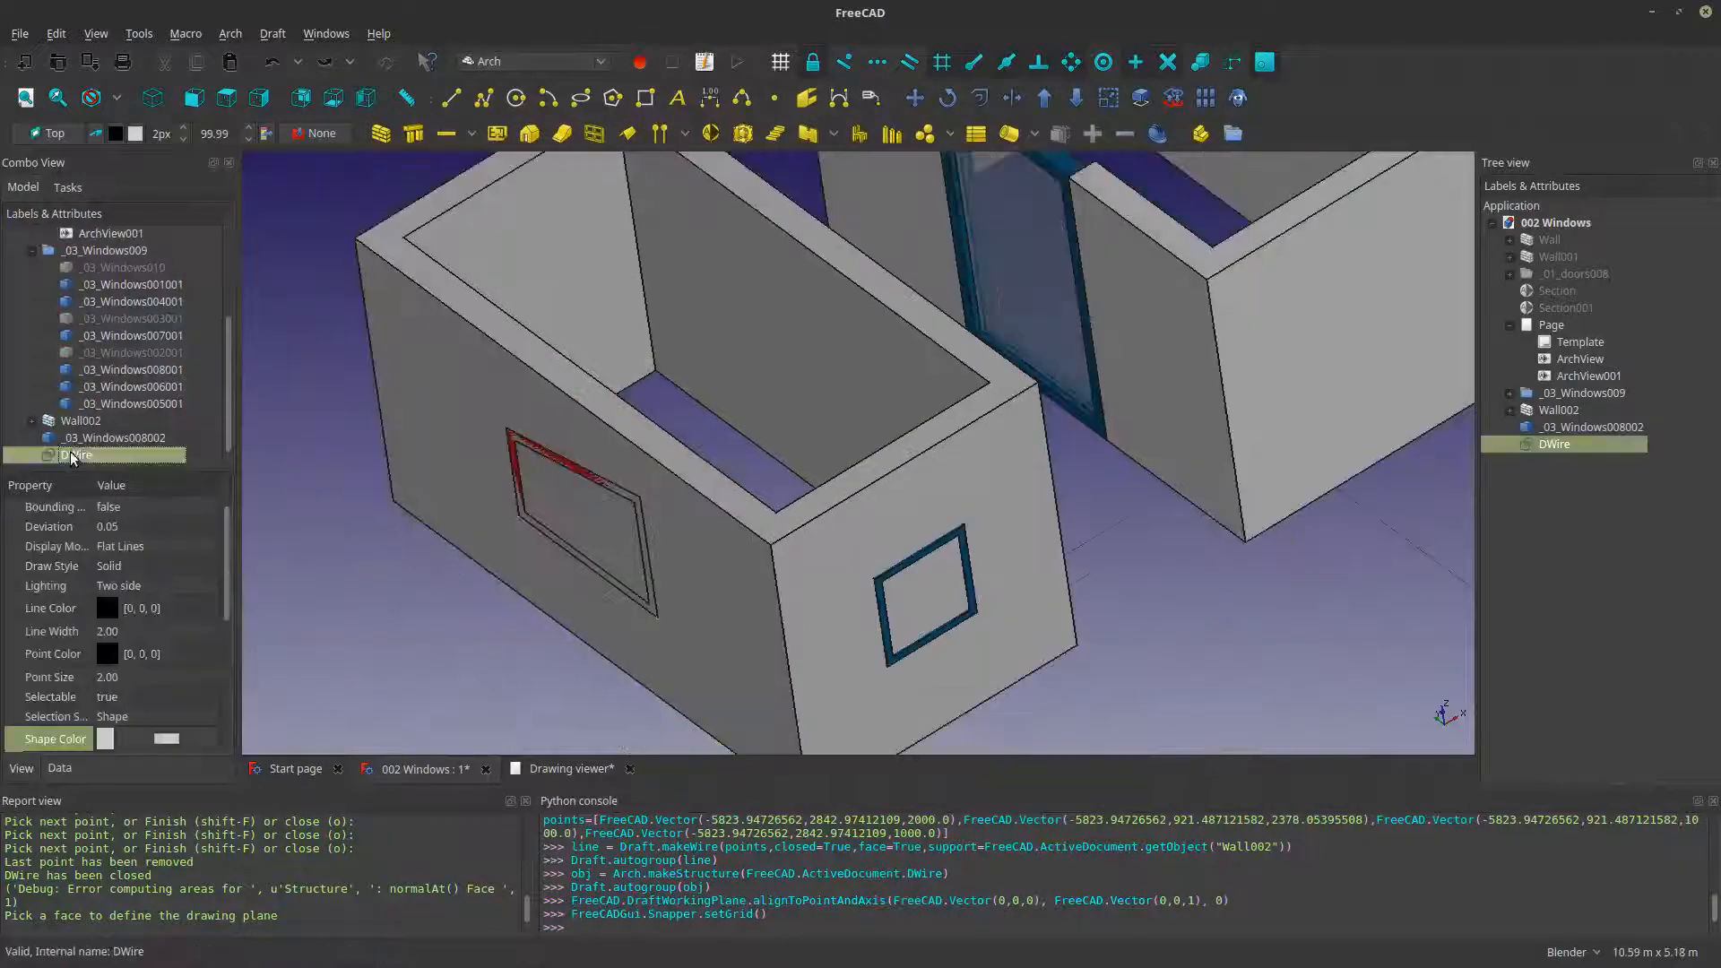
click(411, 134)
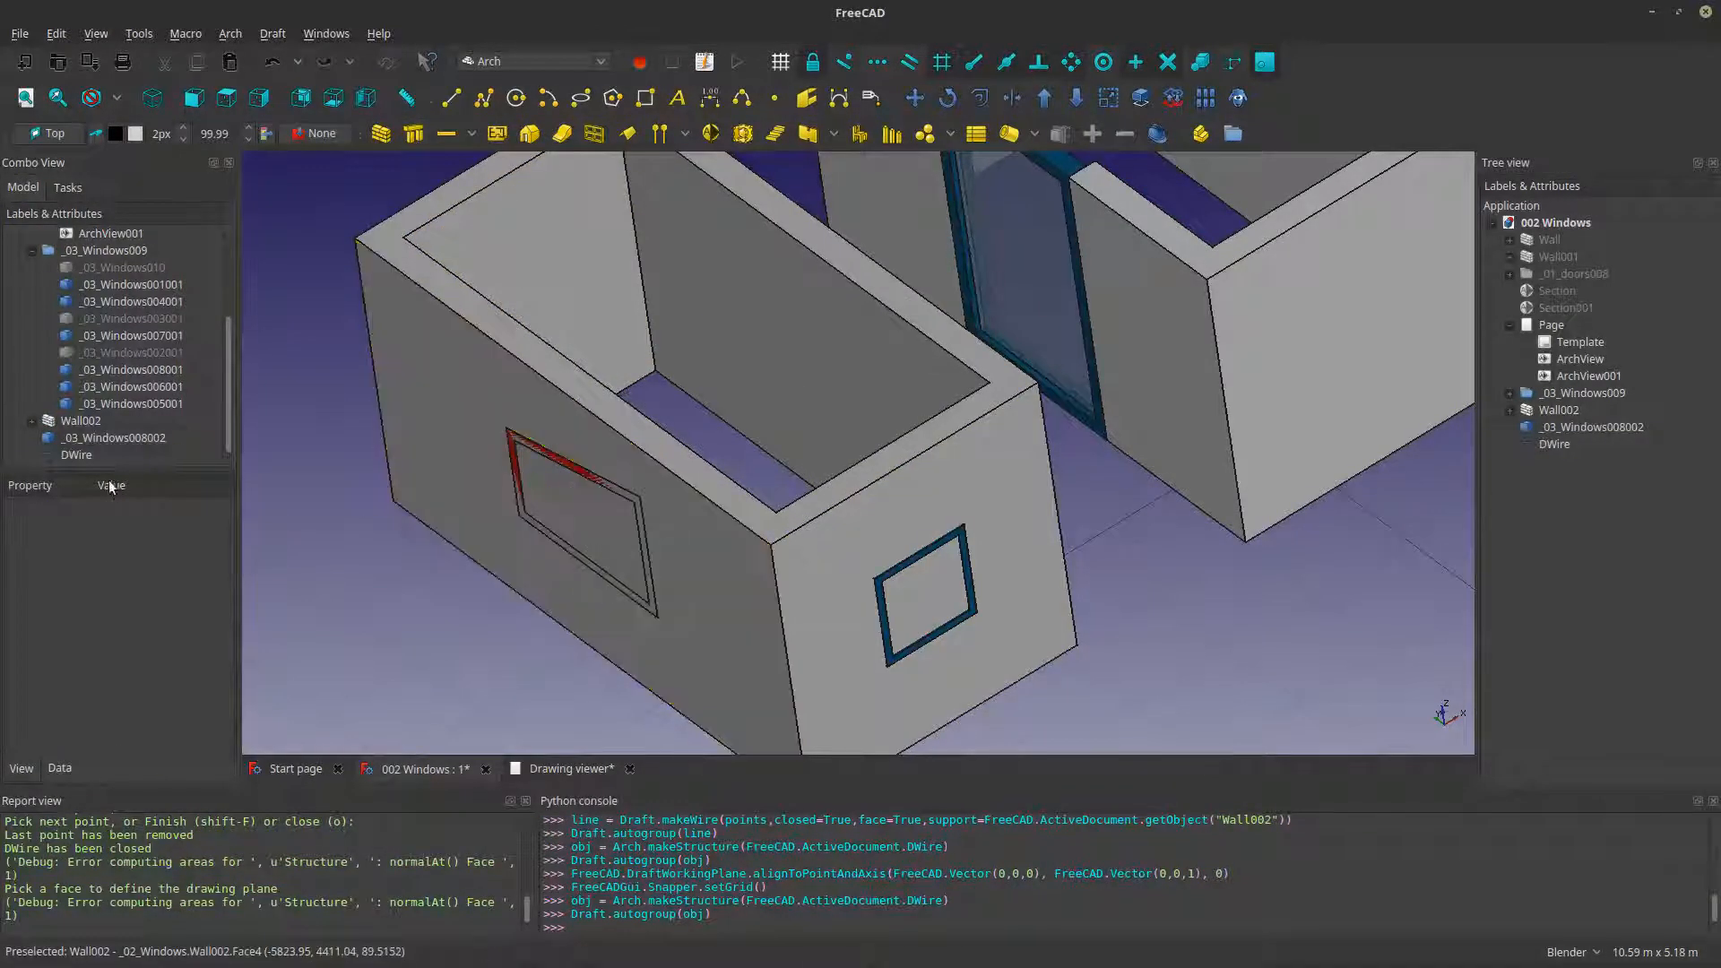
click(90, 460)
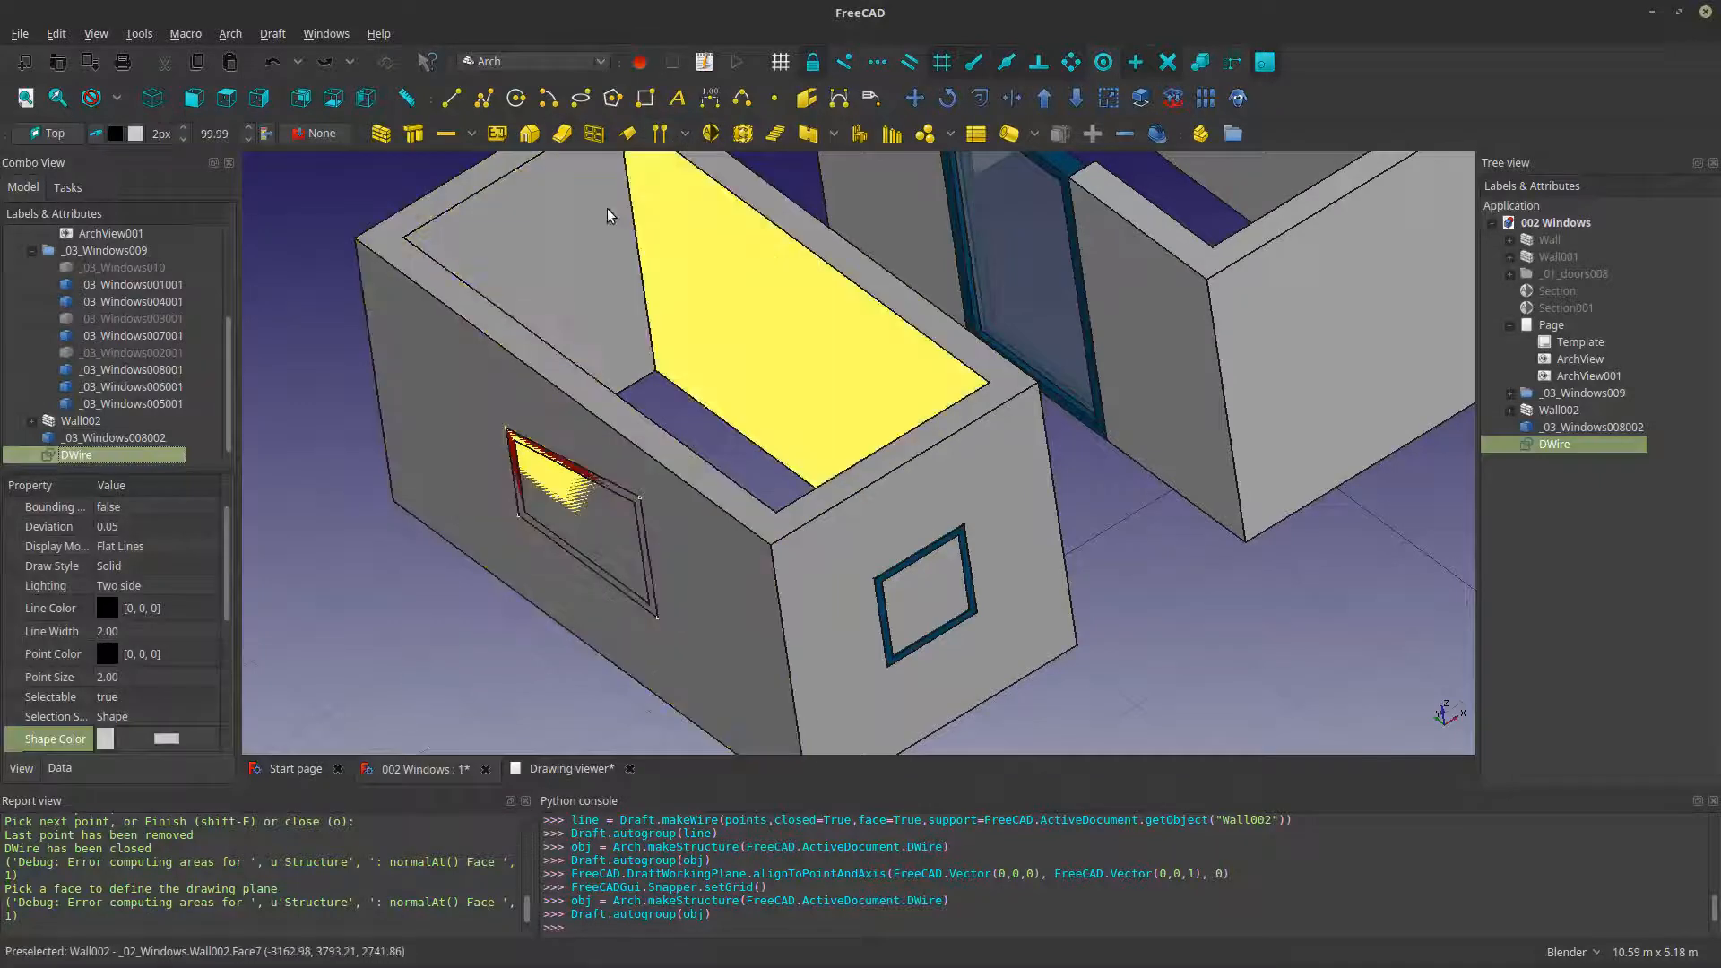
click(1012, 97)
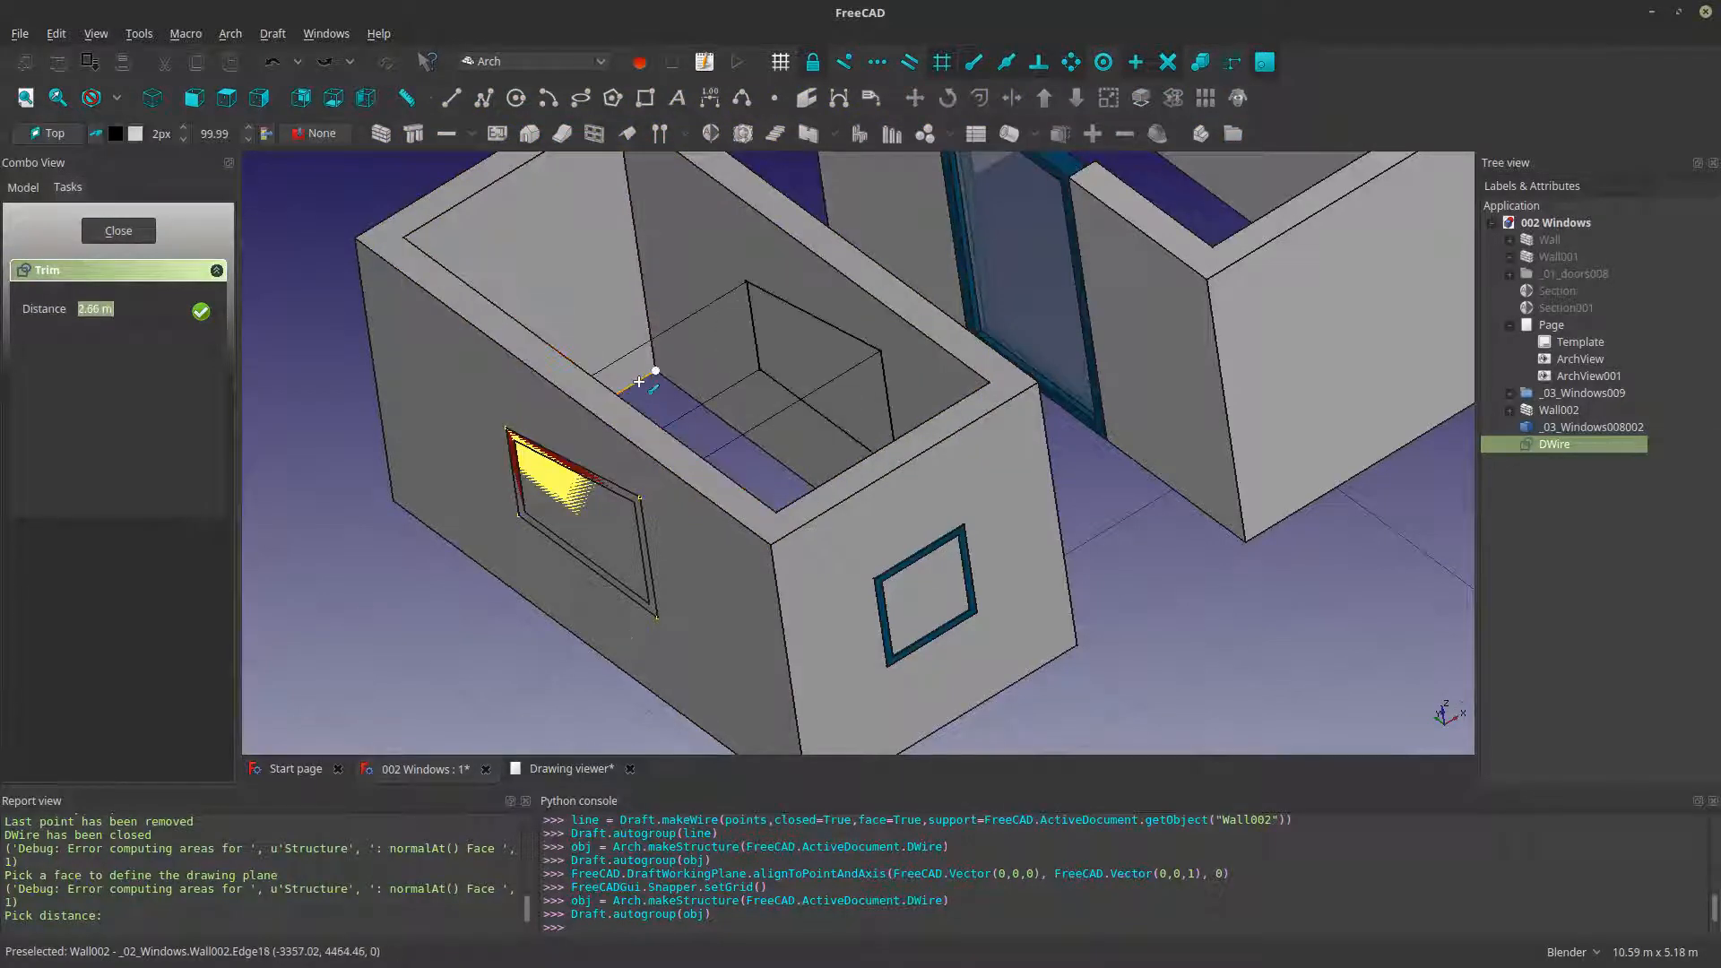
click(638, 380)
key(ctrl+z)
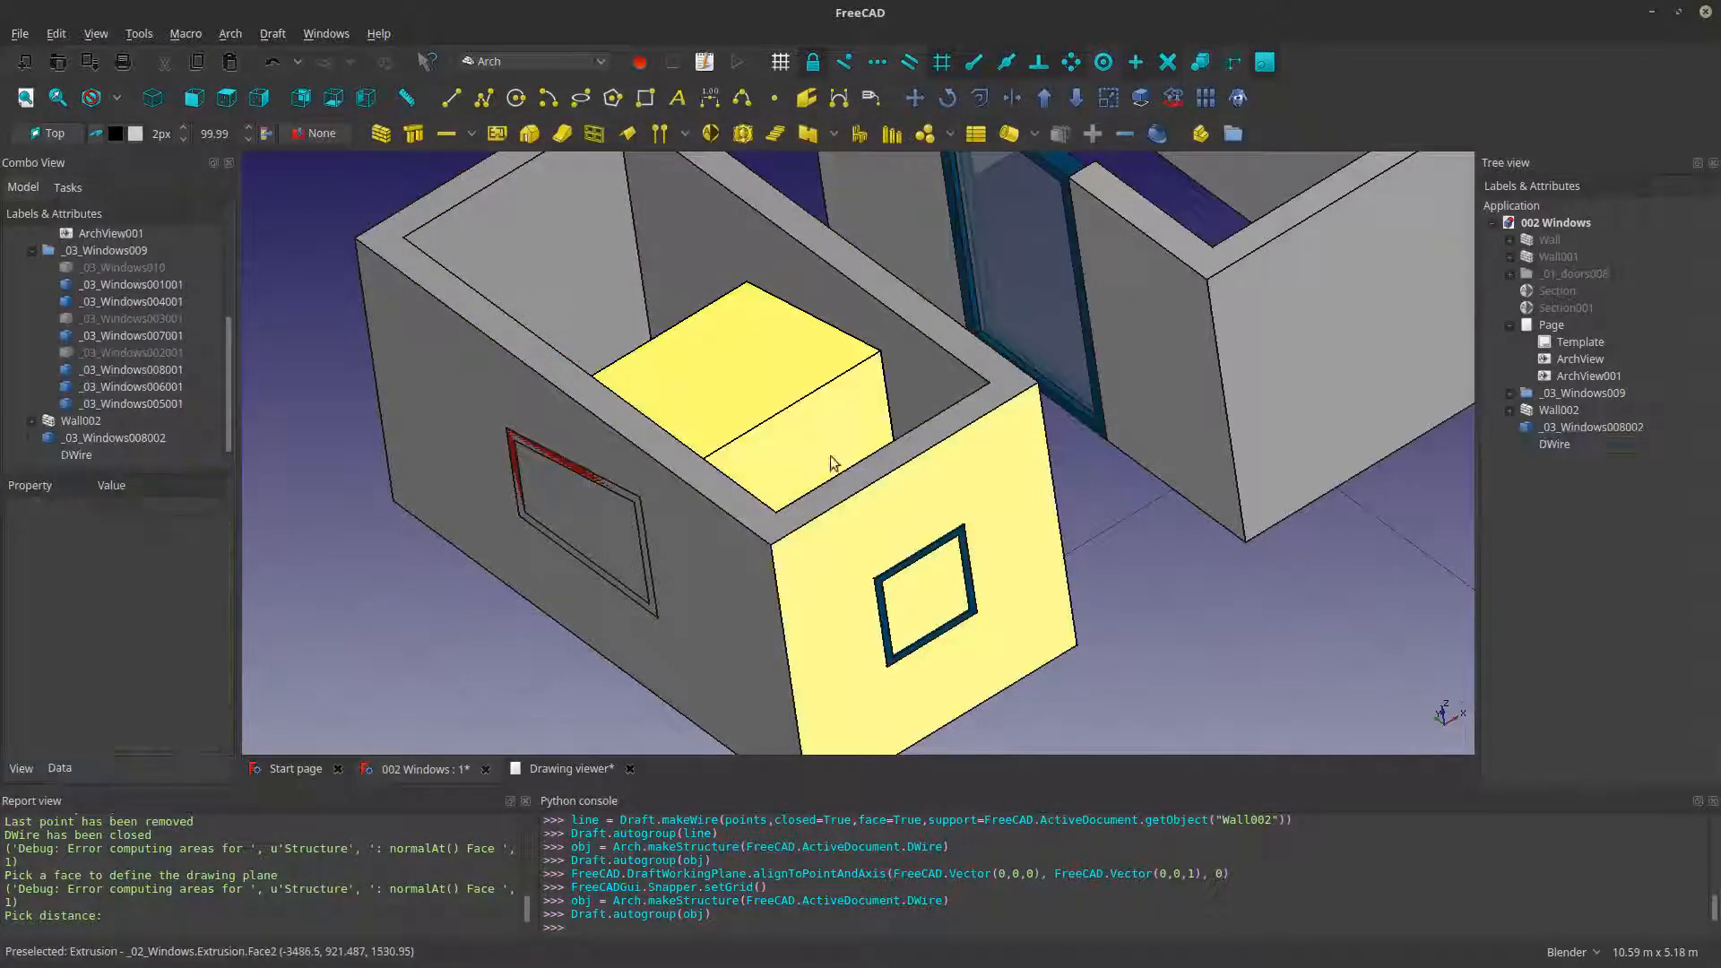
- Extrude the window wire with Trimex through the wall into the room's interior
click(84, 455)
scroll(830, 476, down, 5)
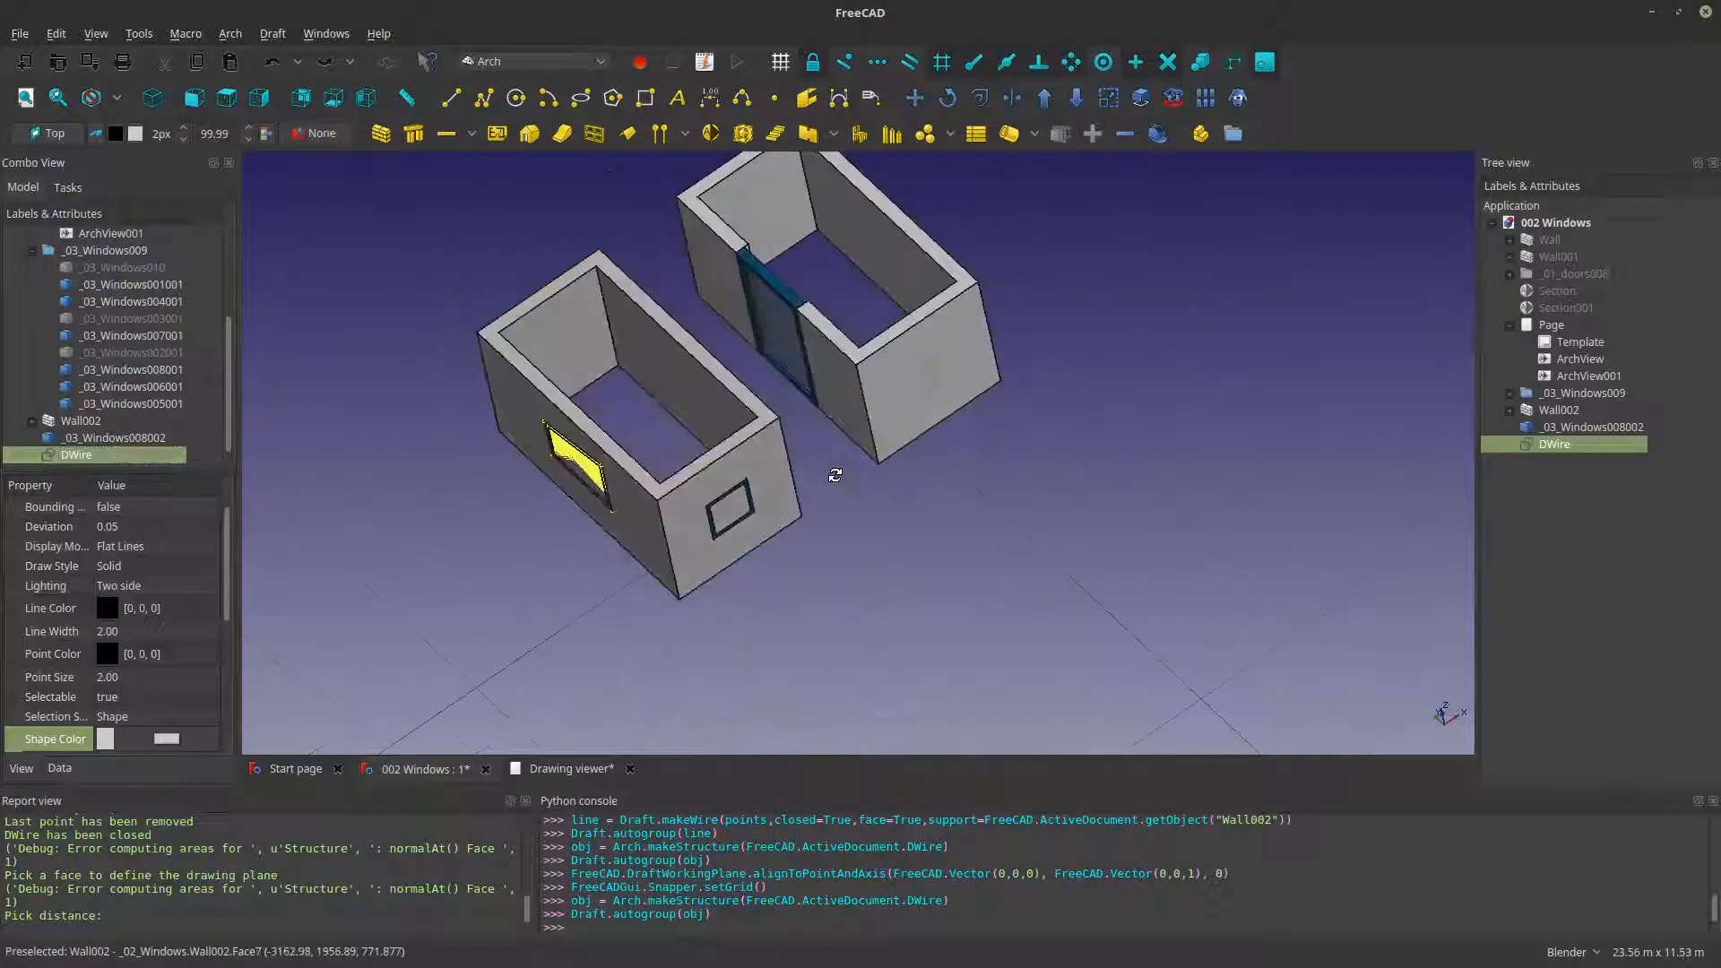
click(1011, 98)
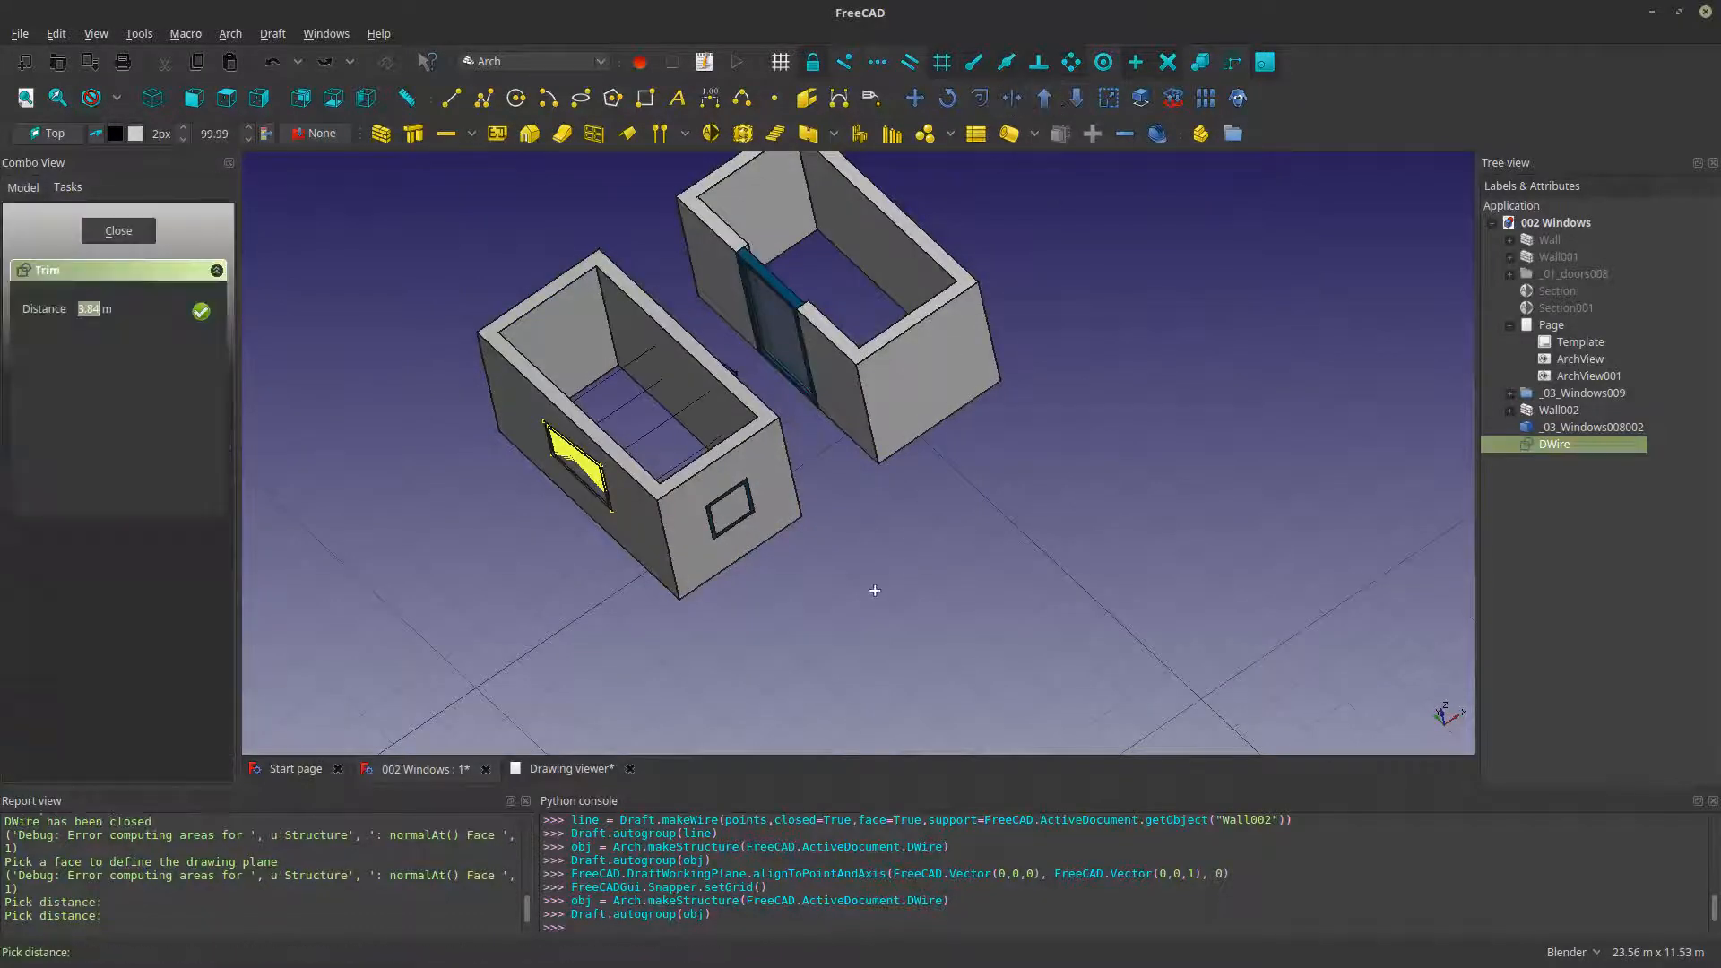
click(757, 561)
scroll(615, 544, up, 3)
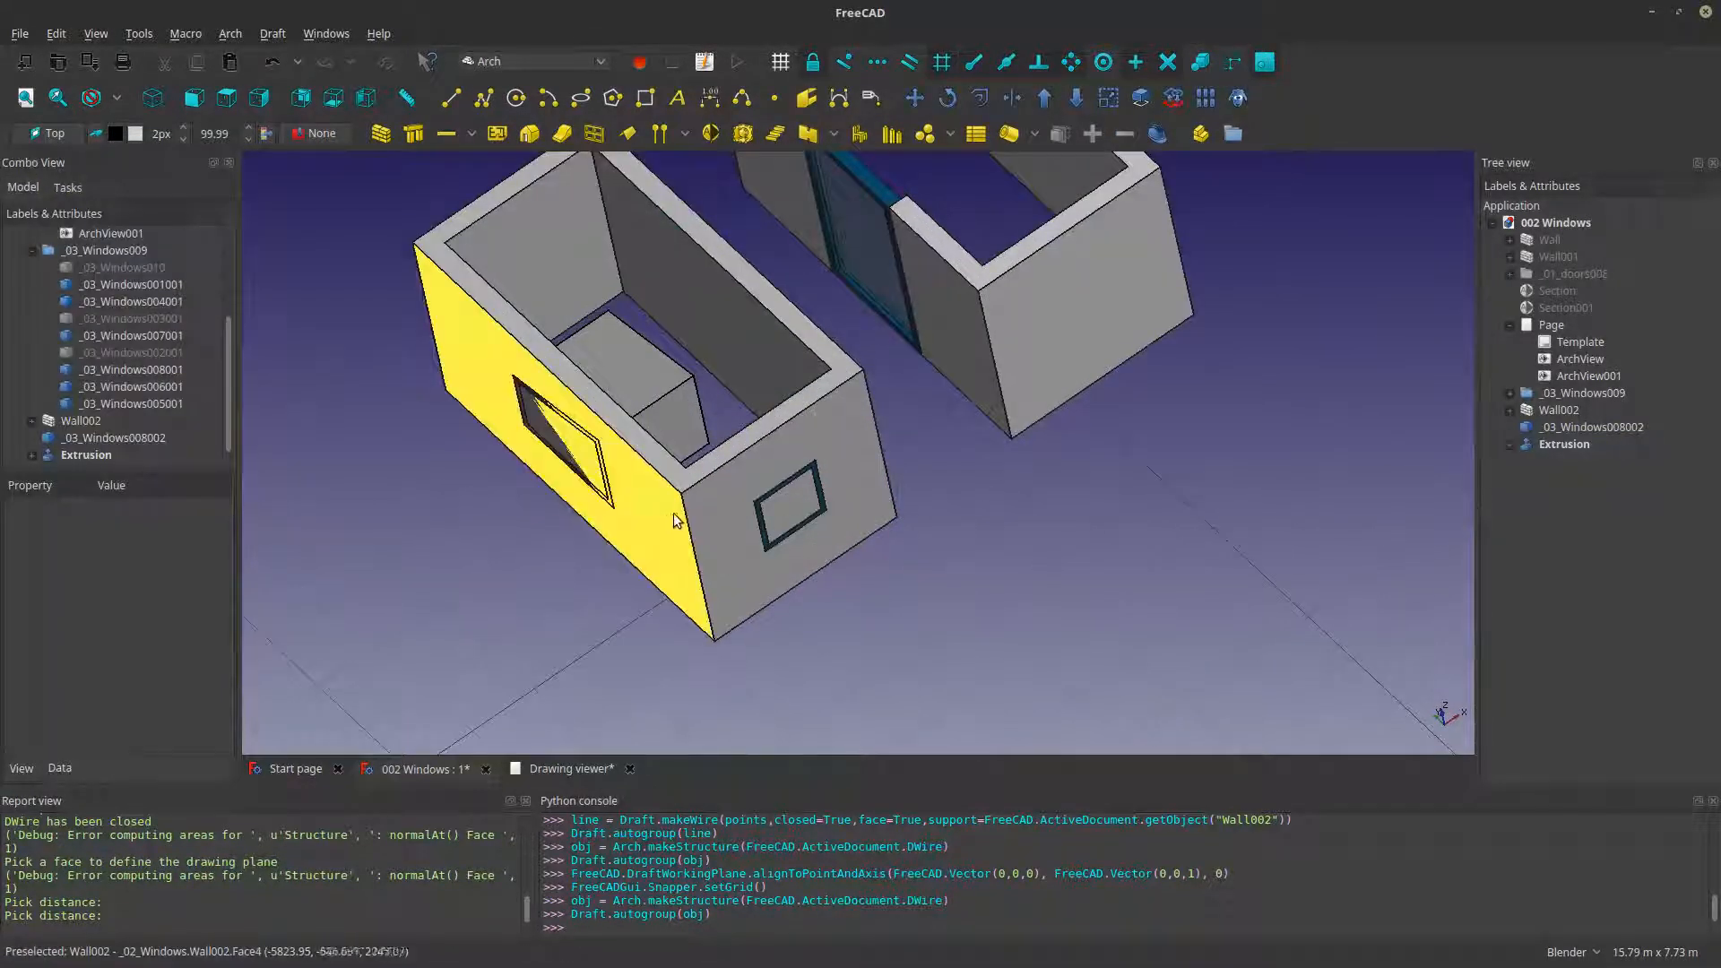
- Try to subtract the extruded window block and Wall002 from one another with Downgrade, and undo the operation
click(584, 432)
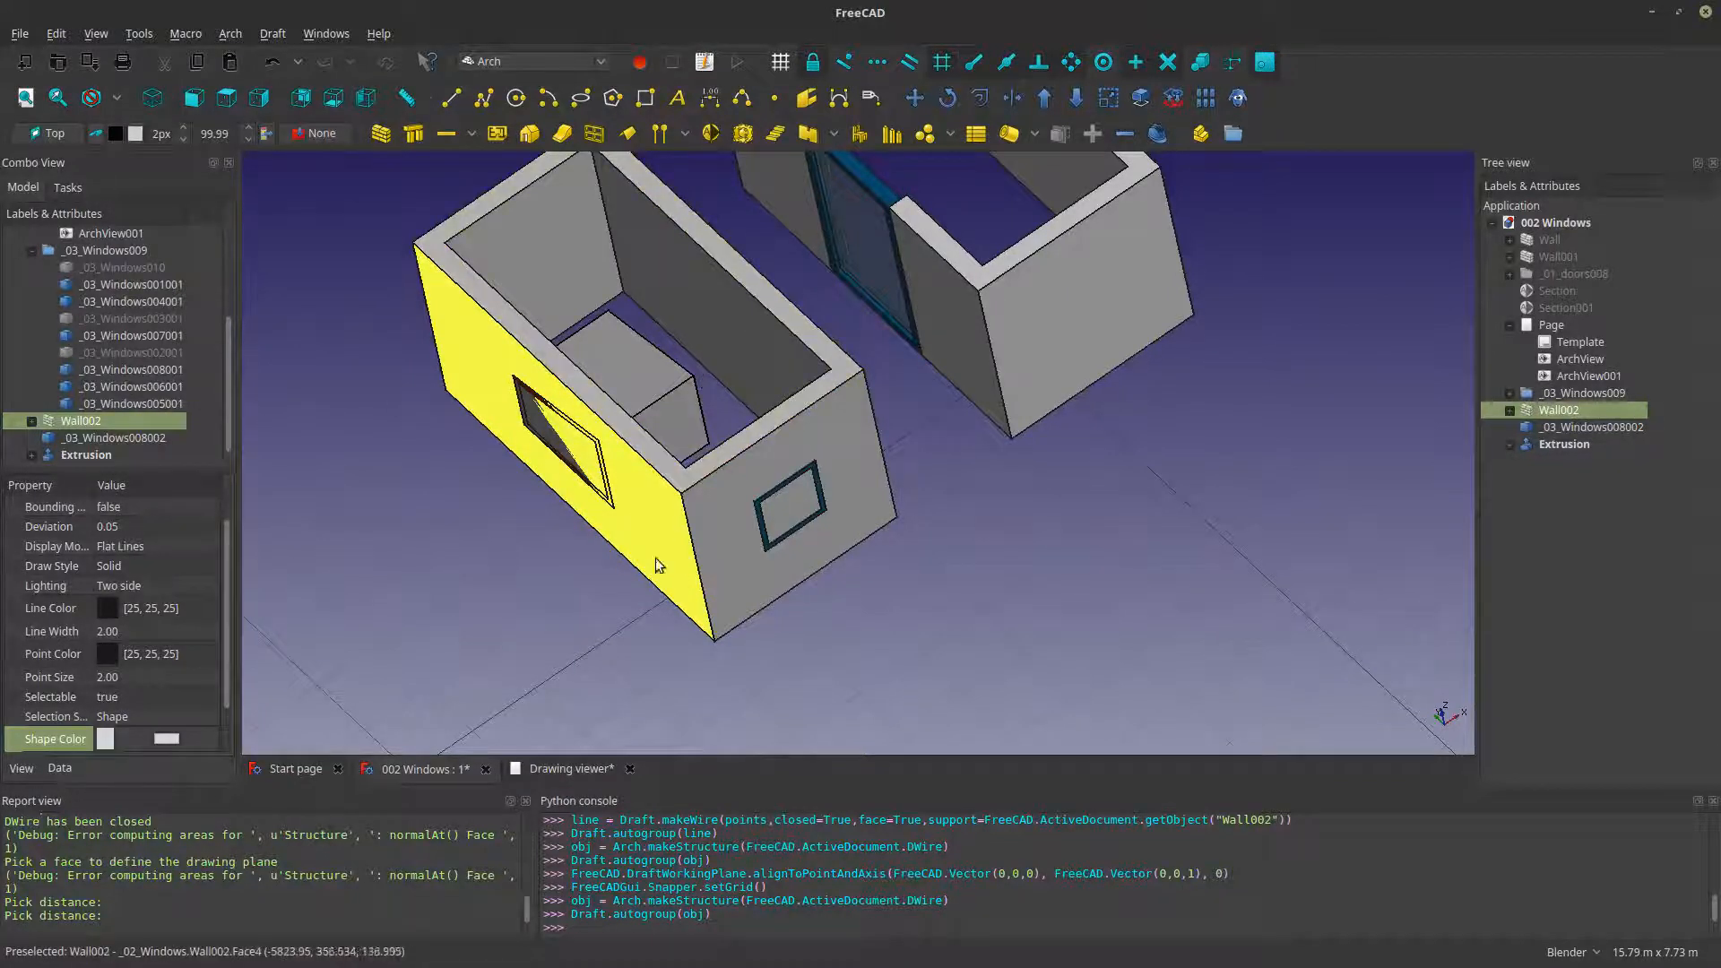
click(640, 397)
ctrl+click(664, 553)
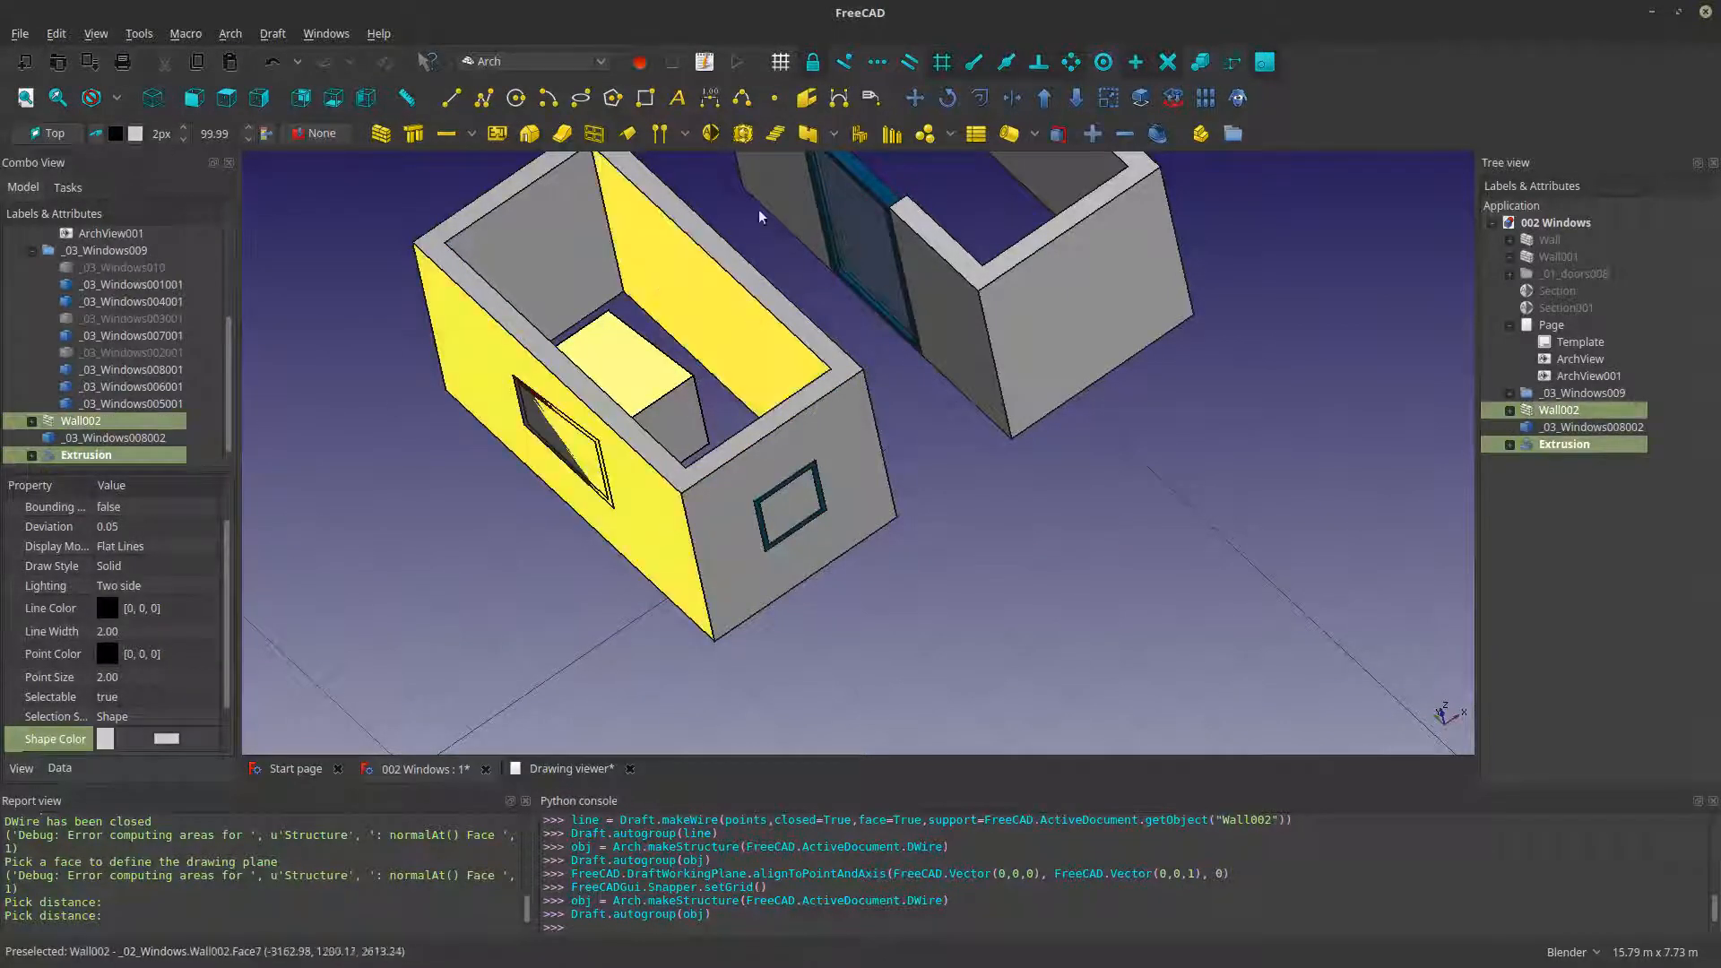
click(1076, 97)
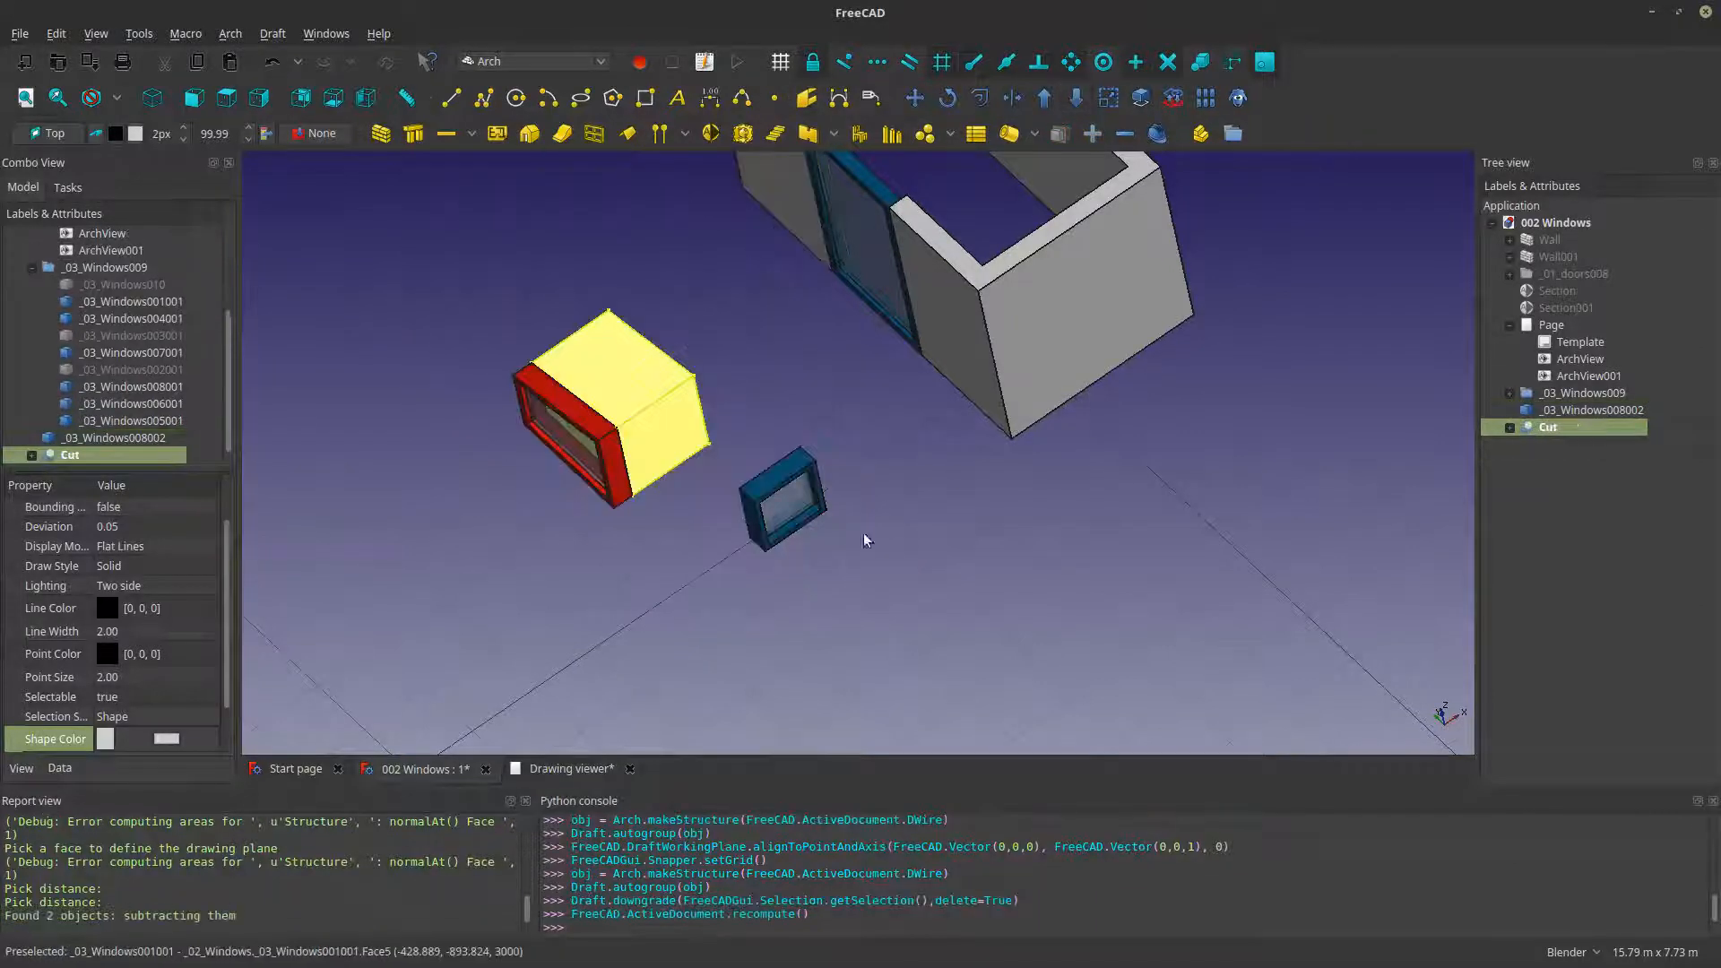
key(ctrl+z)
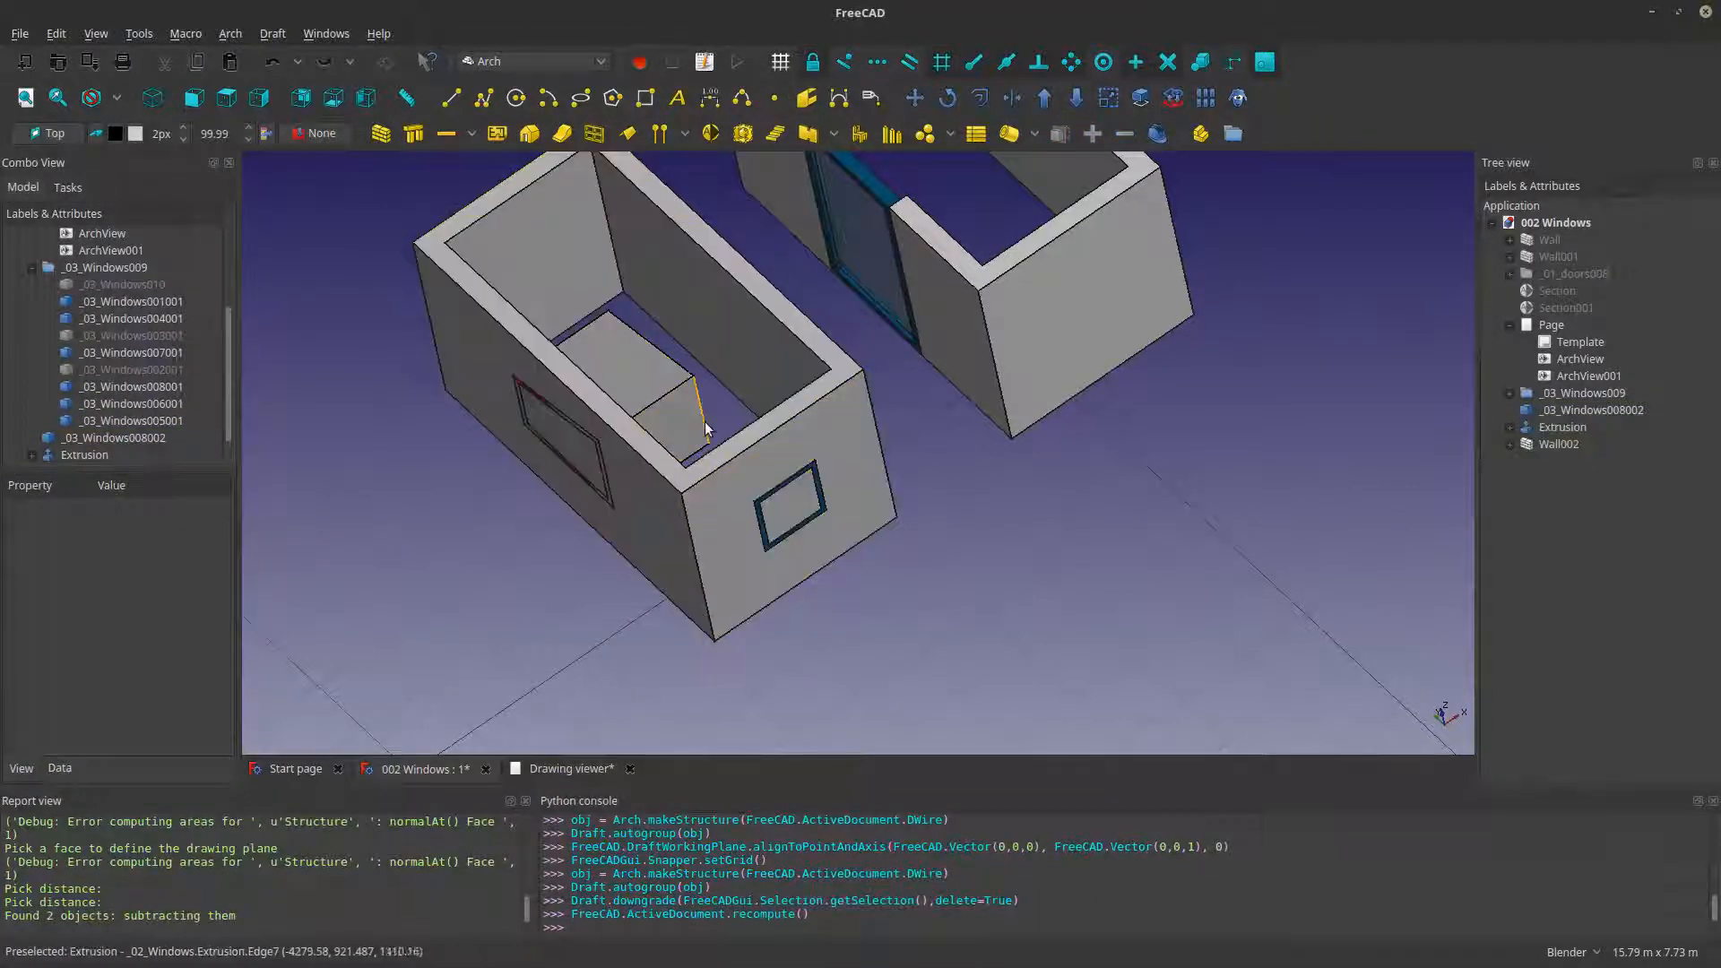
- Hide the extrusion and the duplicated window frame _03_Windows008002, and show the extrusion again
scroll(627, 476, up, 5)
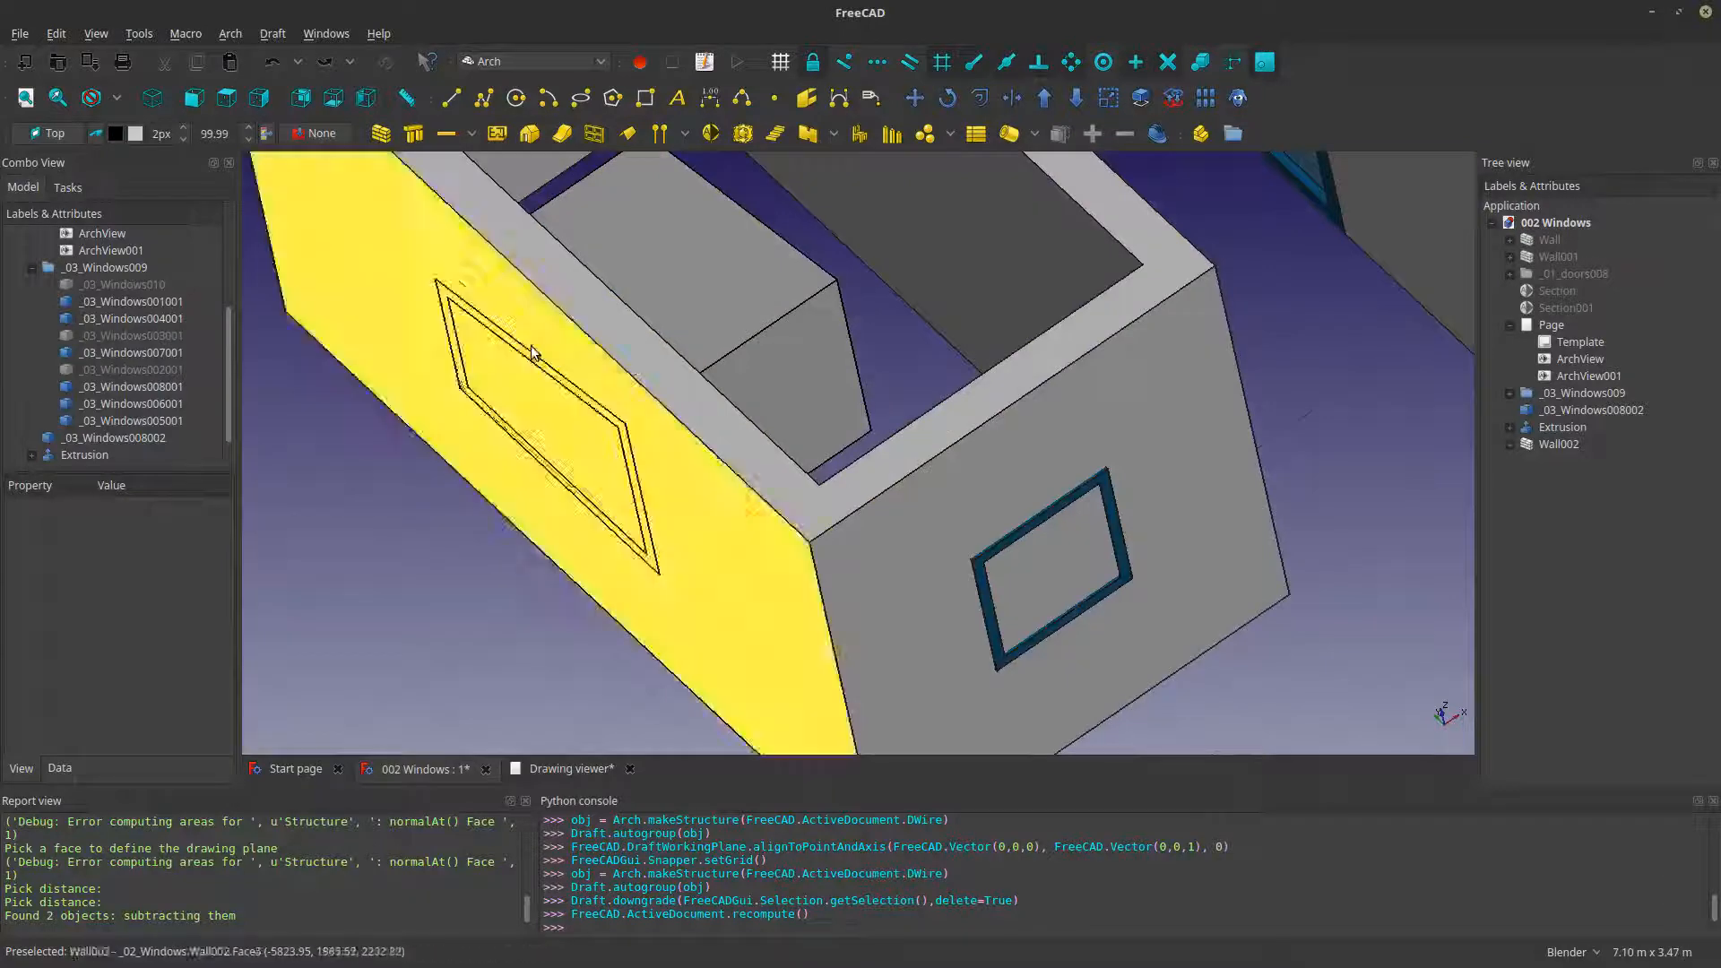
click(745, 283)
key(space)
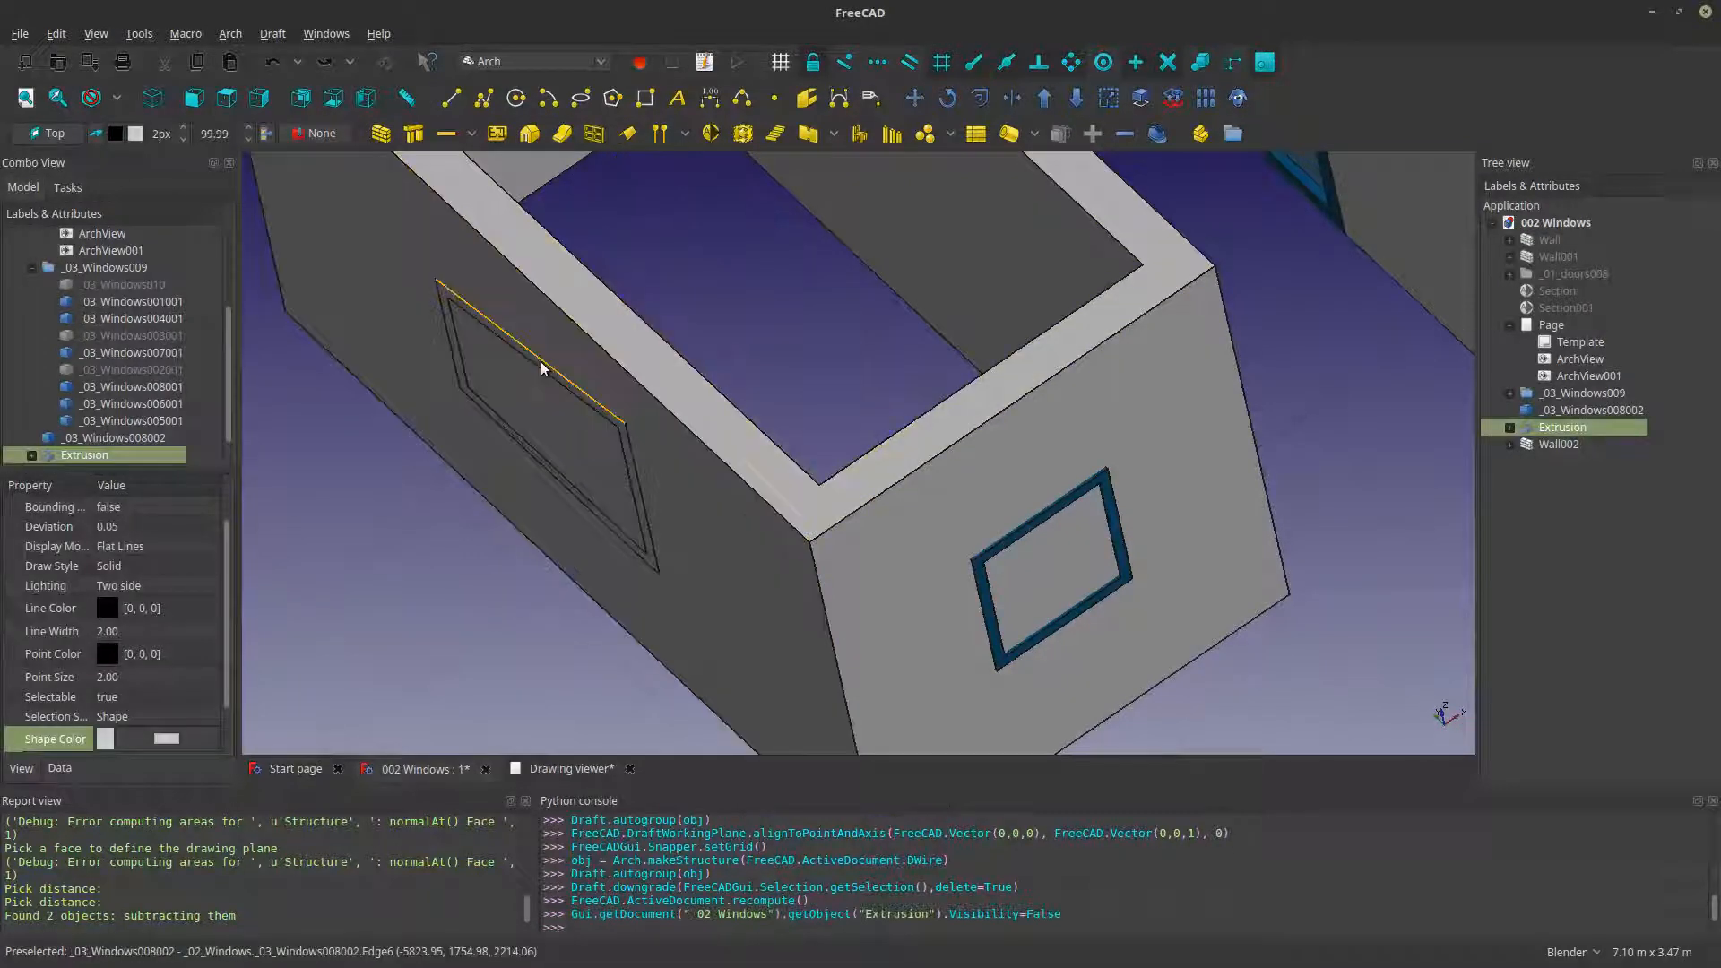
click(541, 365)
key(space)
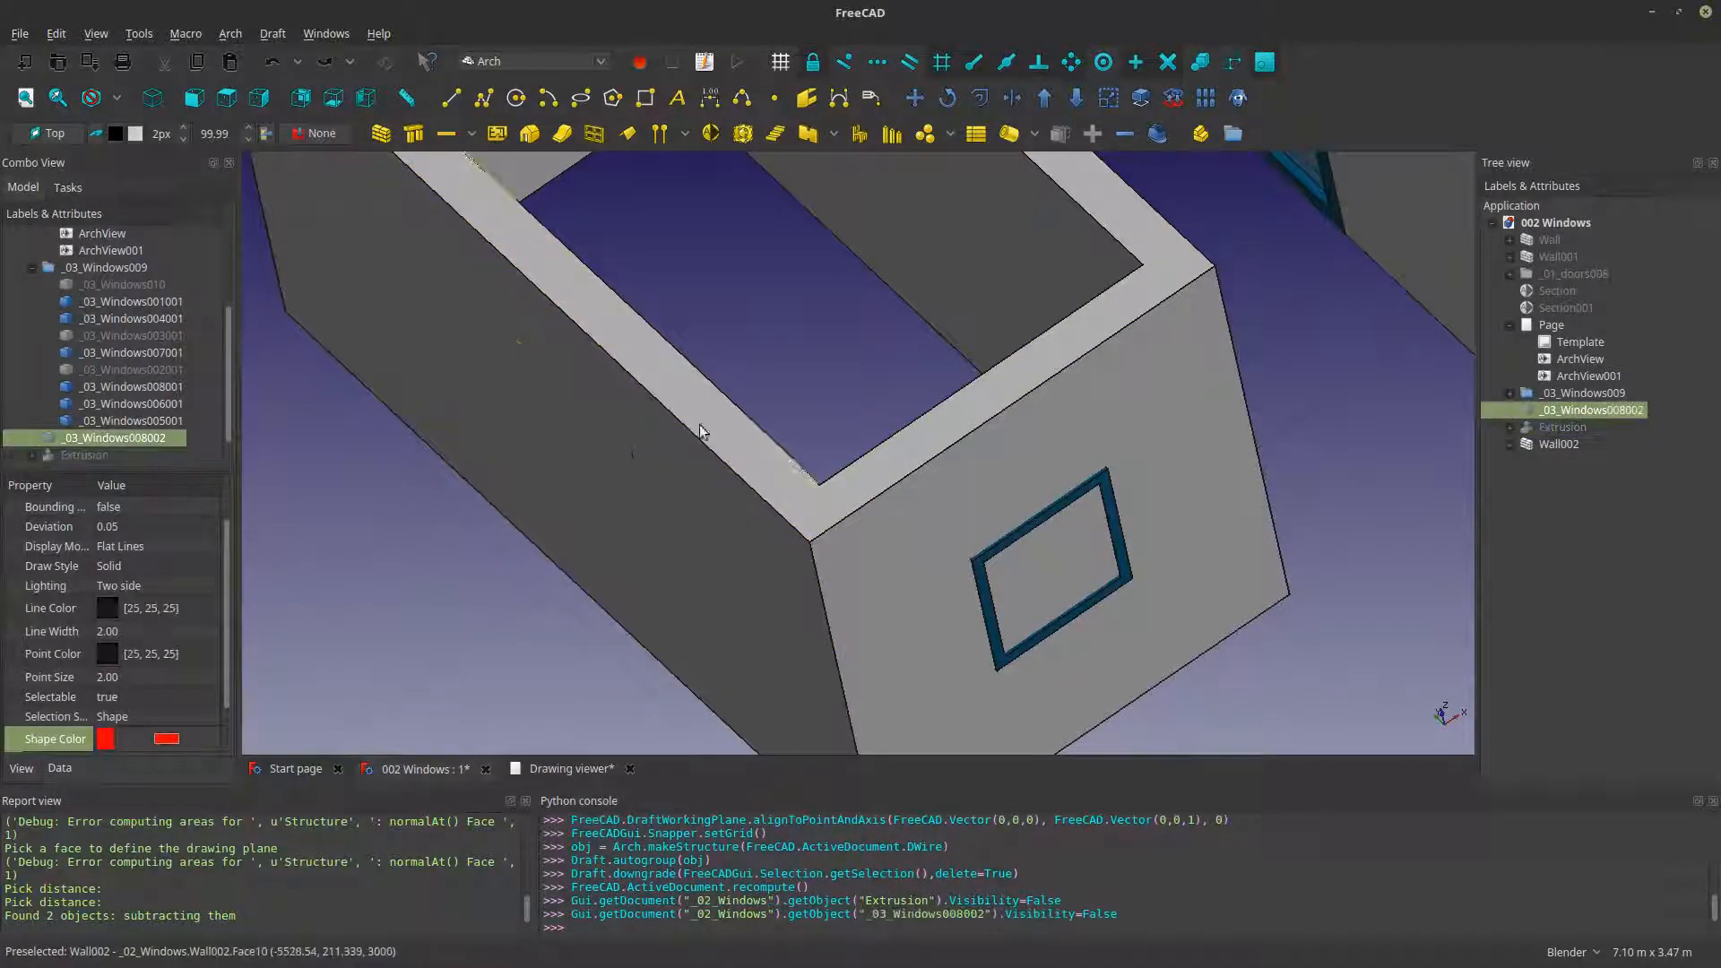
click(90, 455)
key(space)
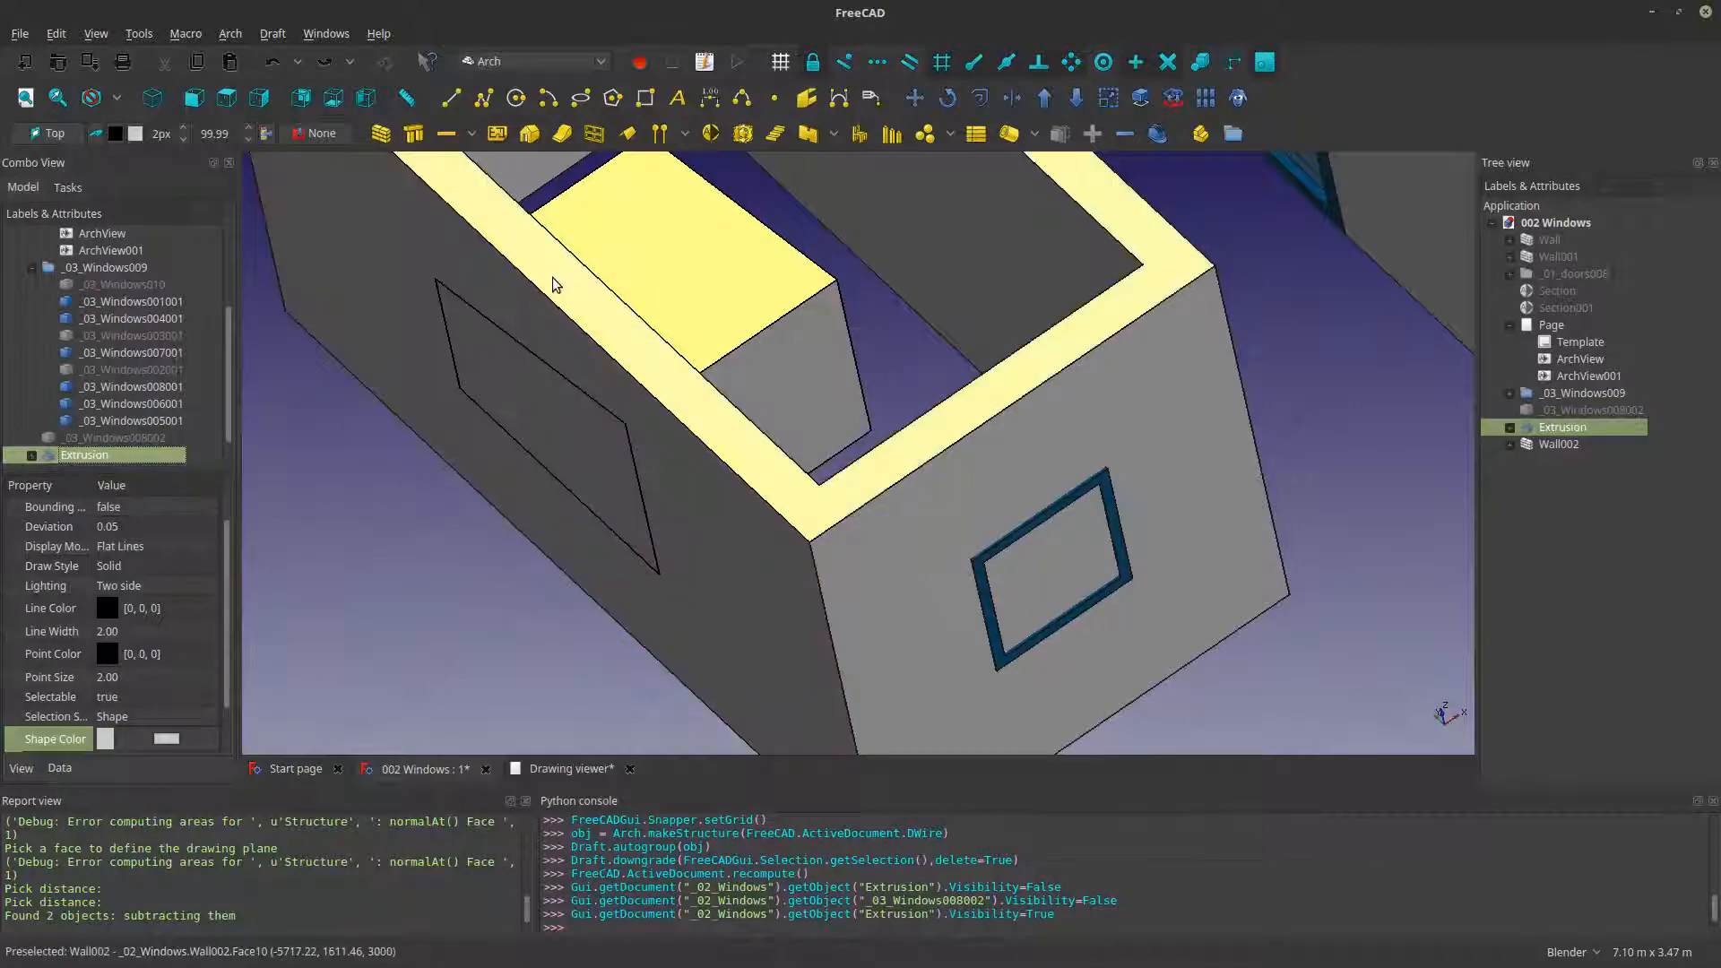
- Subtract the extruded window block from Wall002 with Downgrade to cut the large window opening
ctrl+click(691, 378)
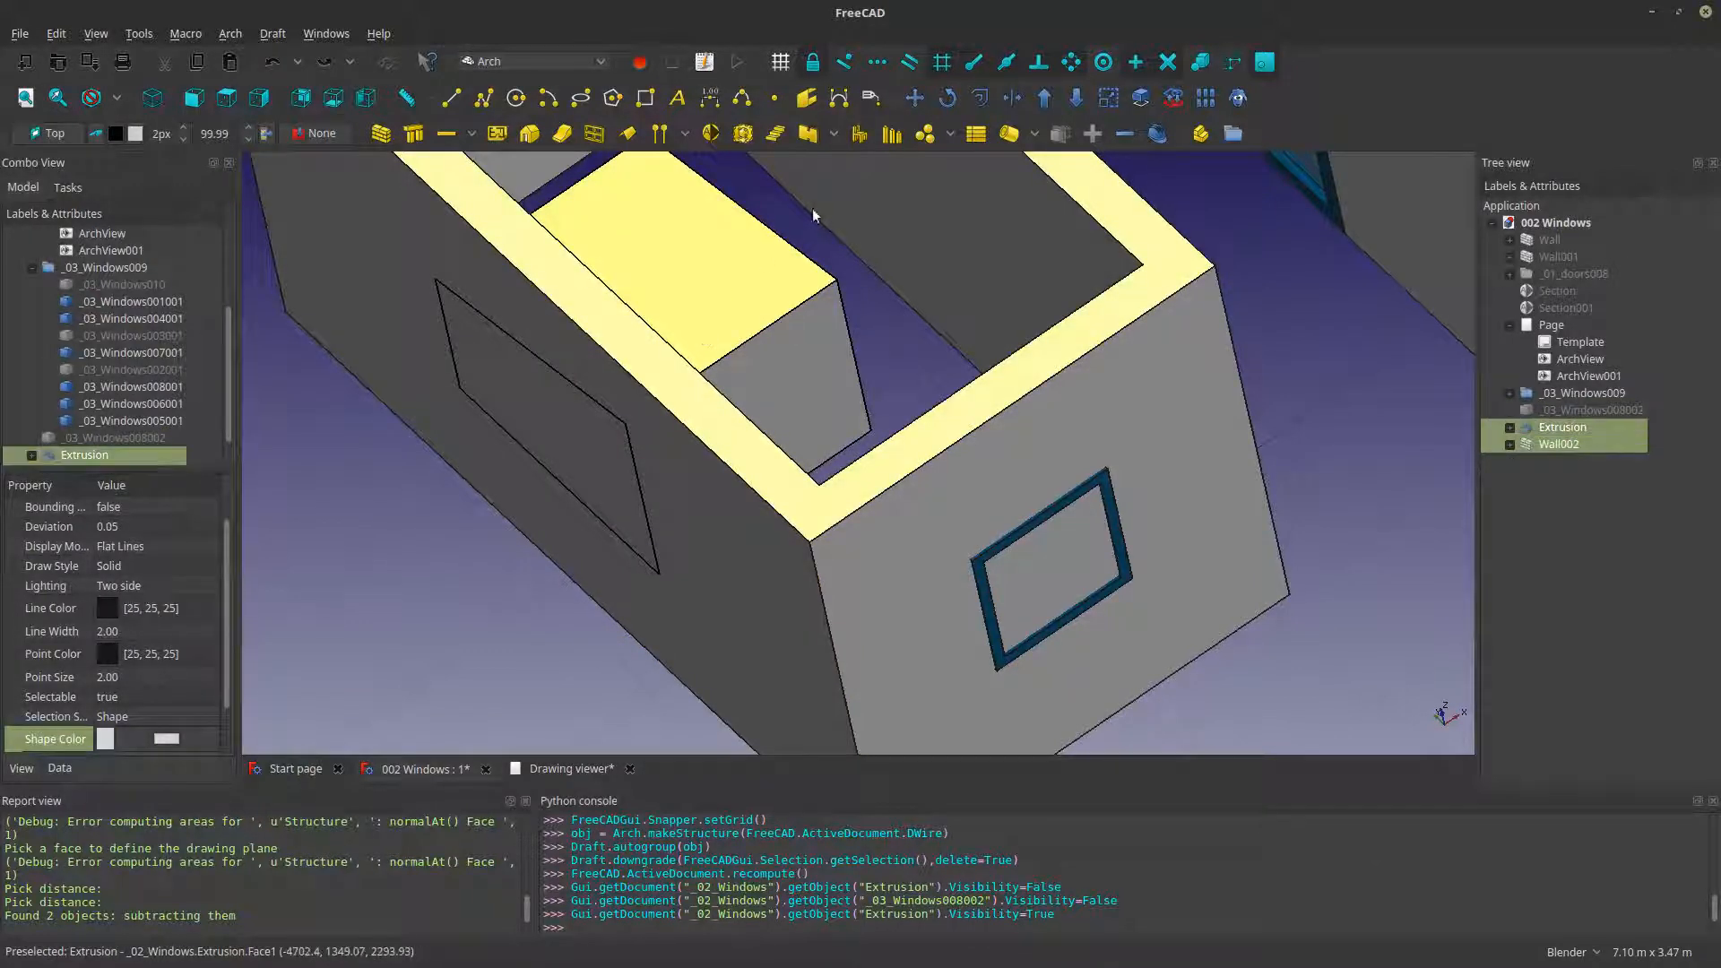
click(1074, 98)
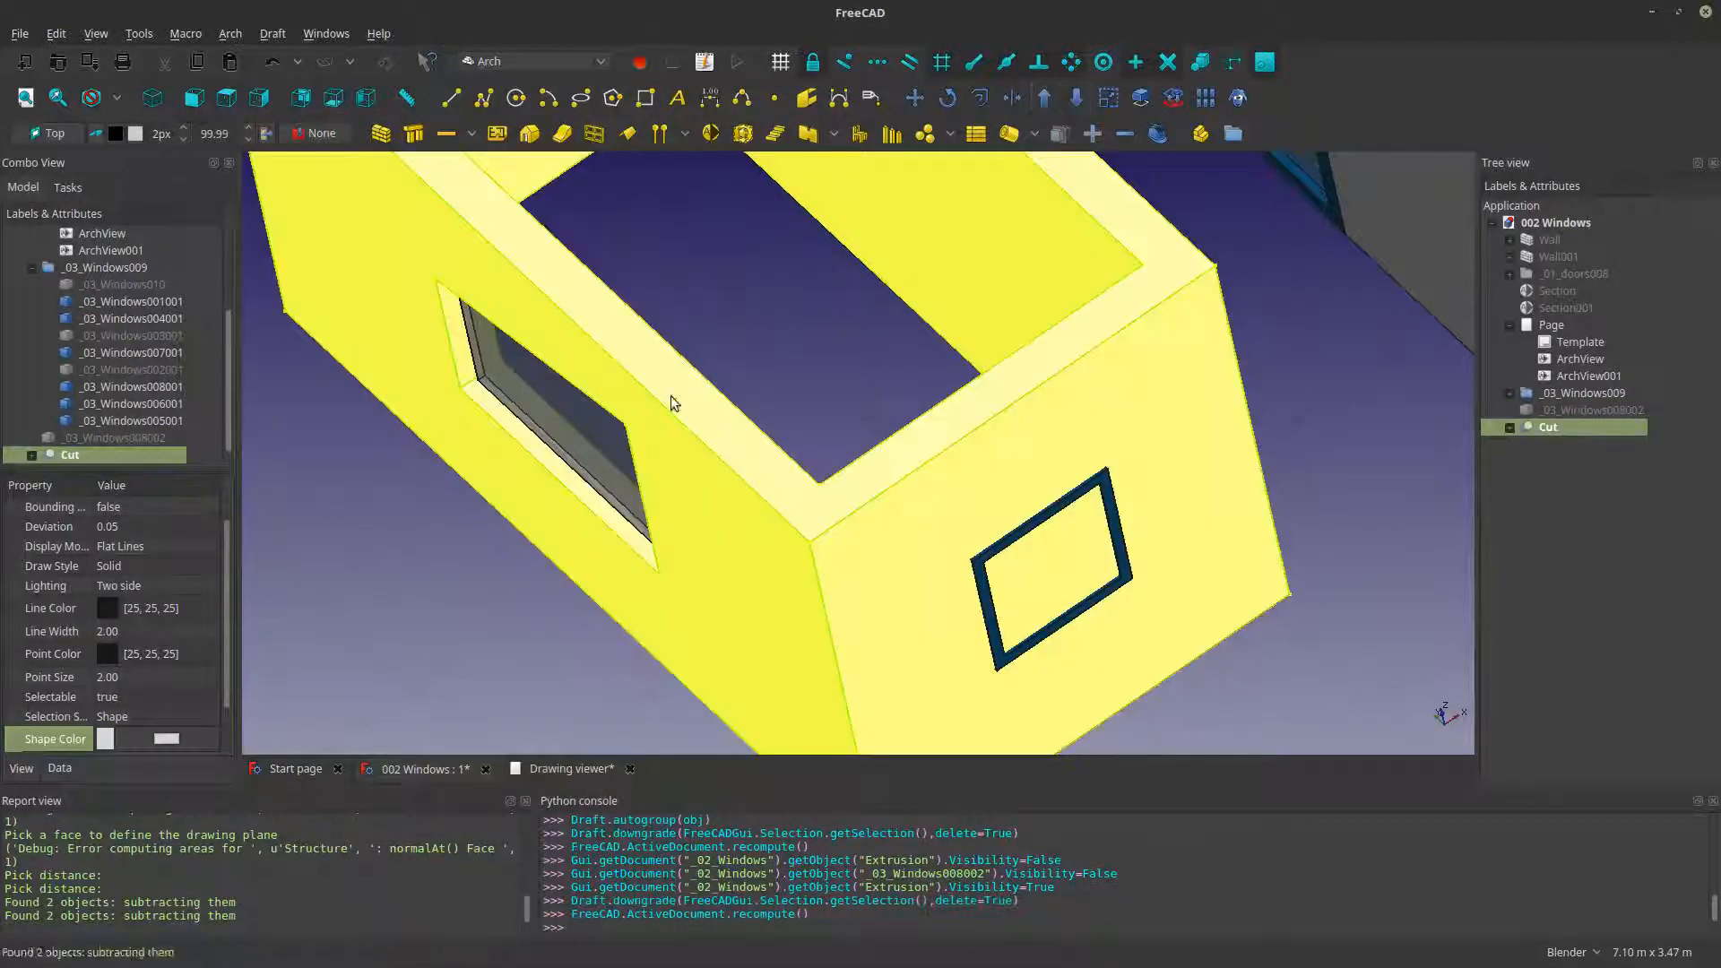
scroll(616, 533, down, 2)
middle_drag(619, 536, 832, 453)
click(671, 586)
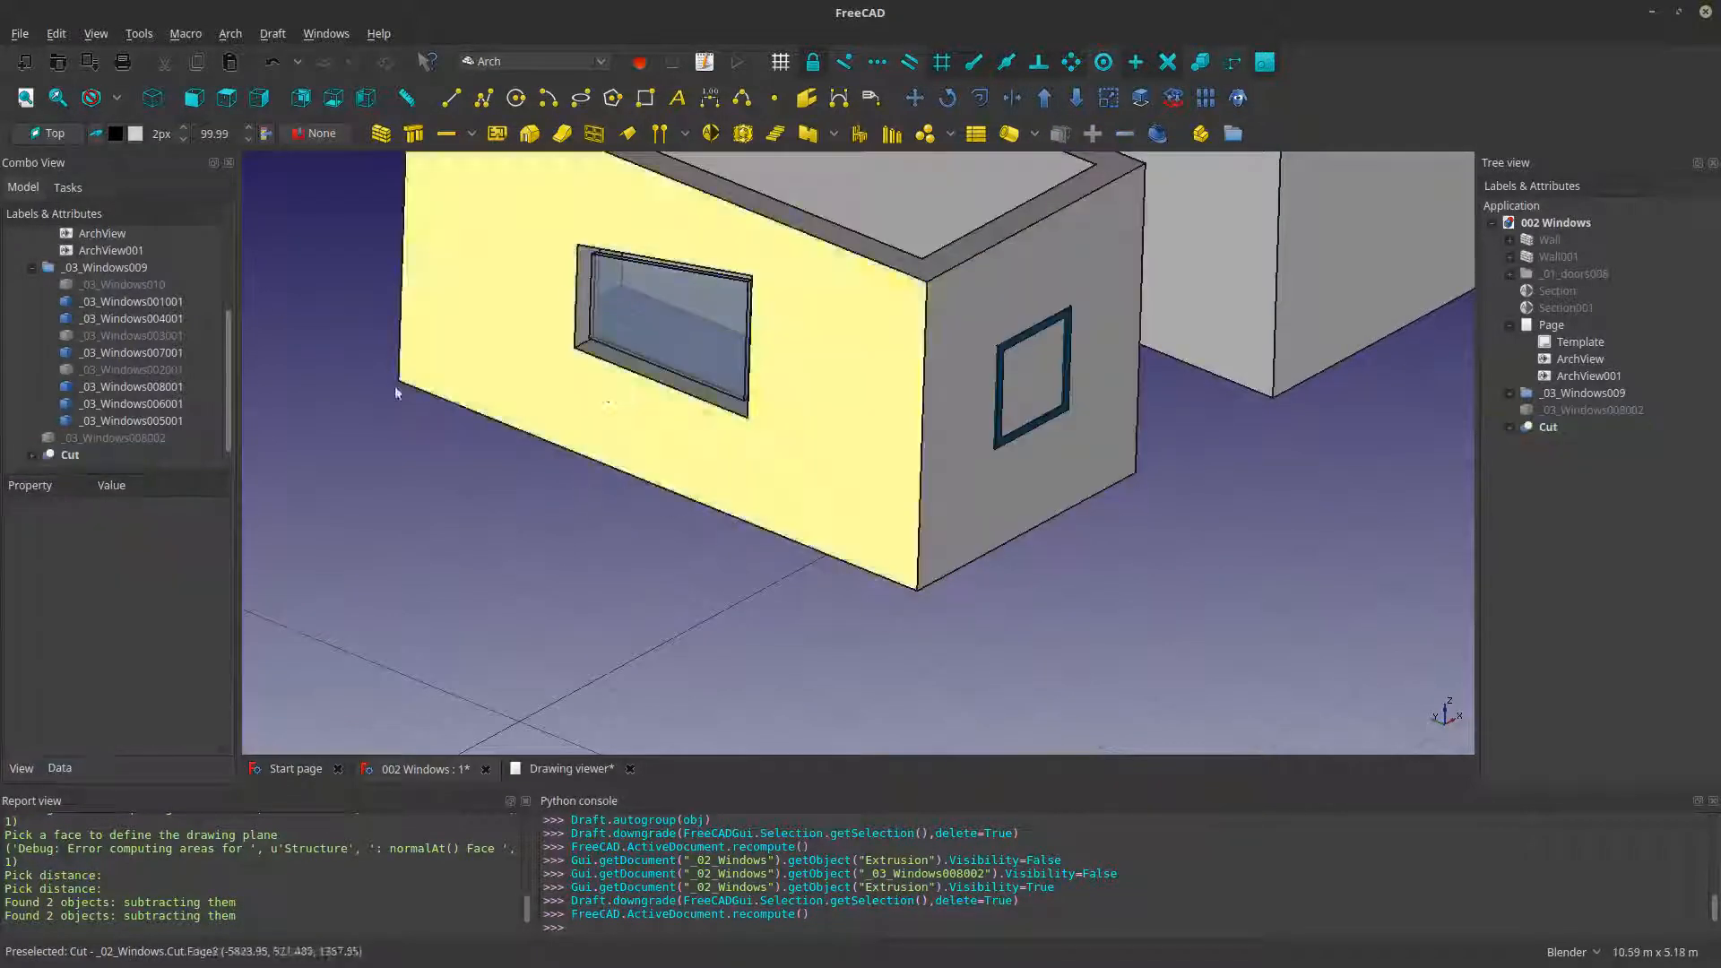
- Show the red window frame _03_Windows008002 in the new wall opening
click(115, 438)
key(space)
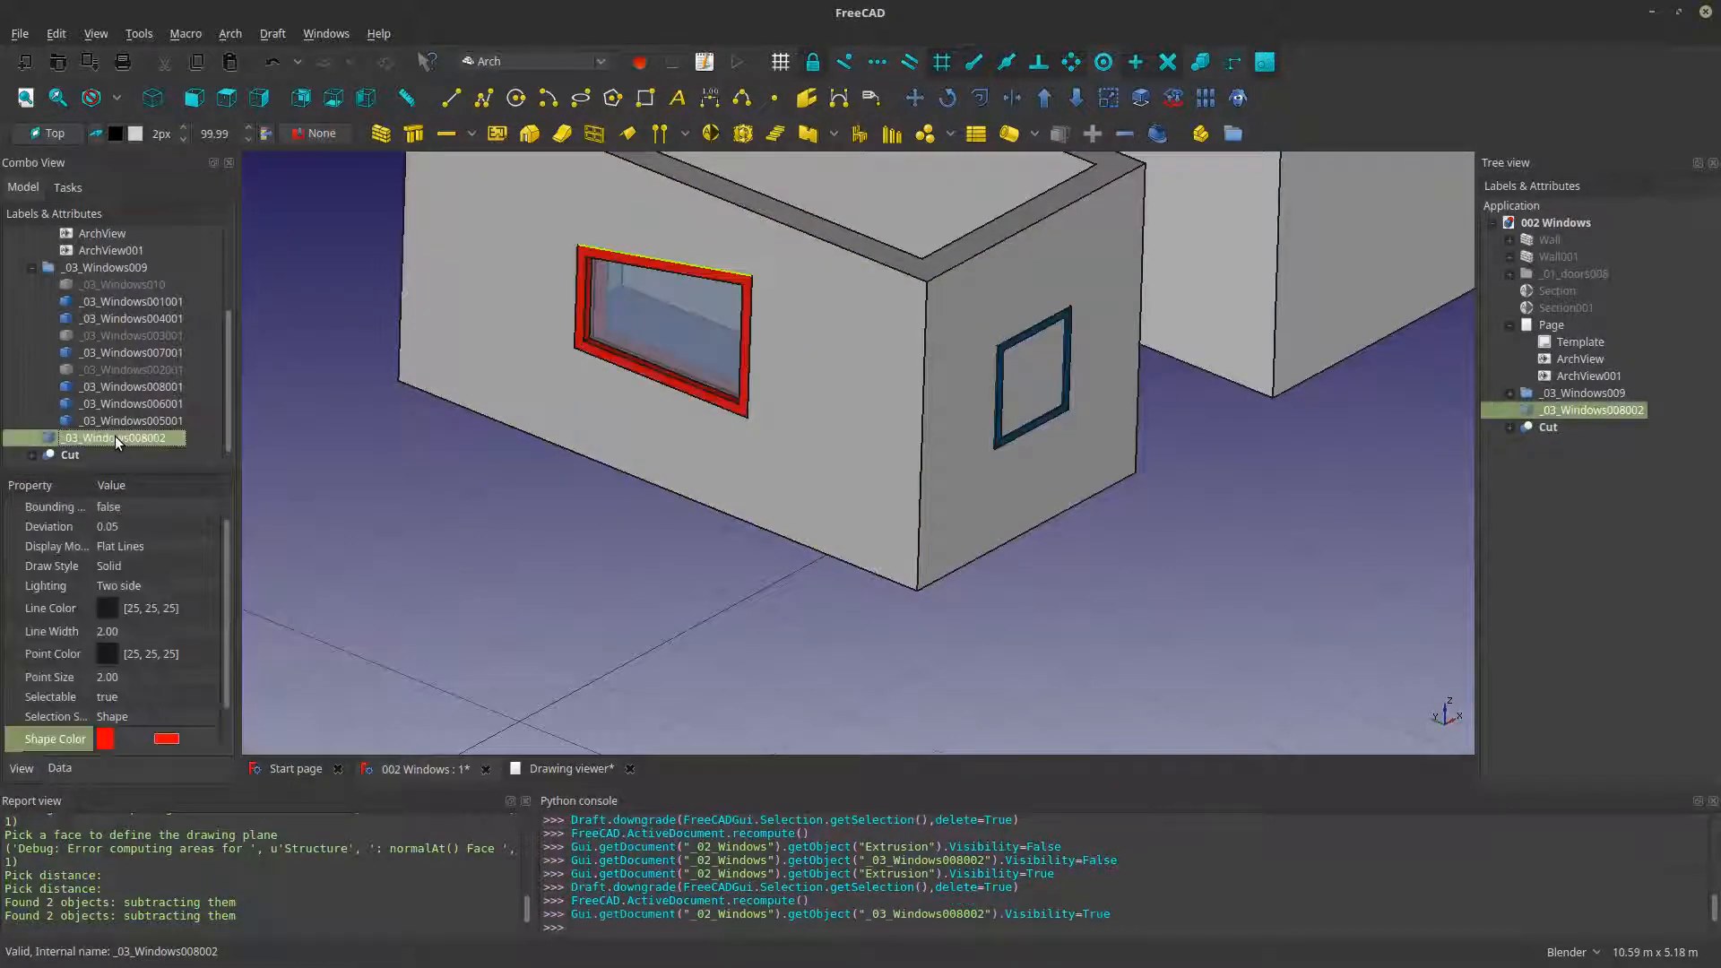
click(672, 488)
- Examine from several angles how the red frame and its glass sit in the cut wall opening
shift+middle_drag(1048, 395, 1149, 398)
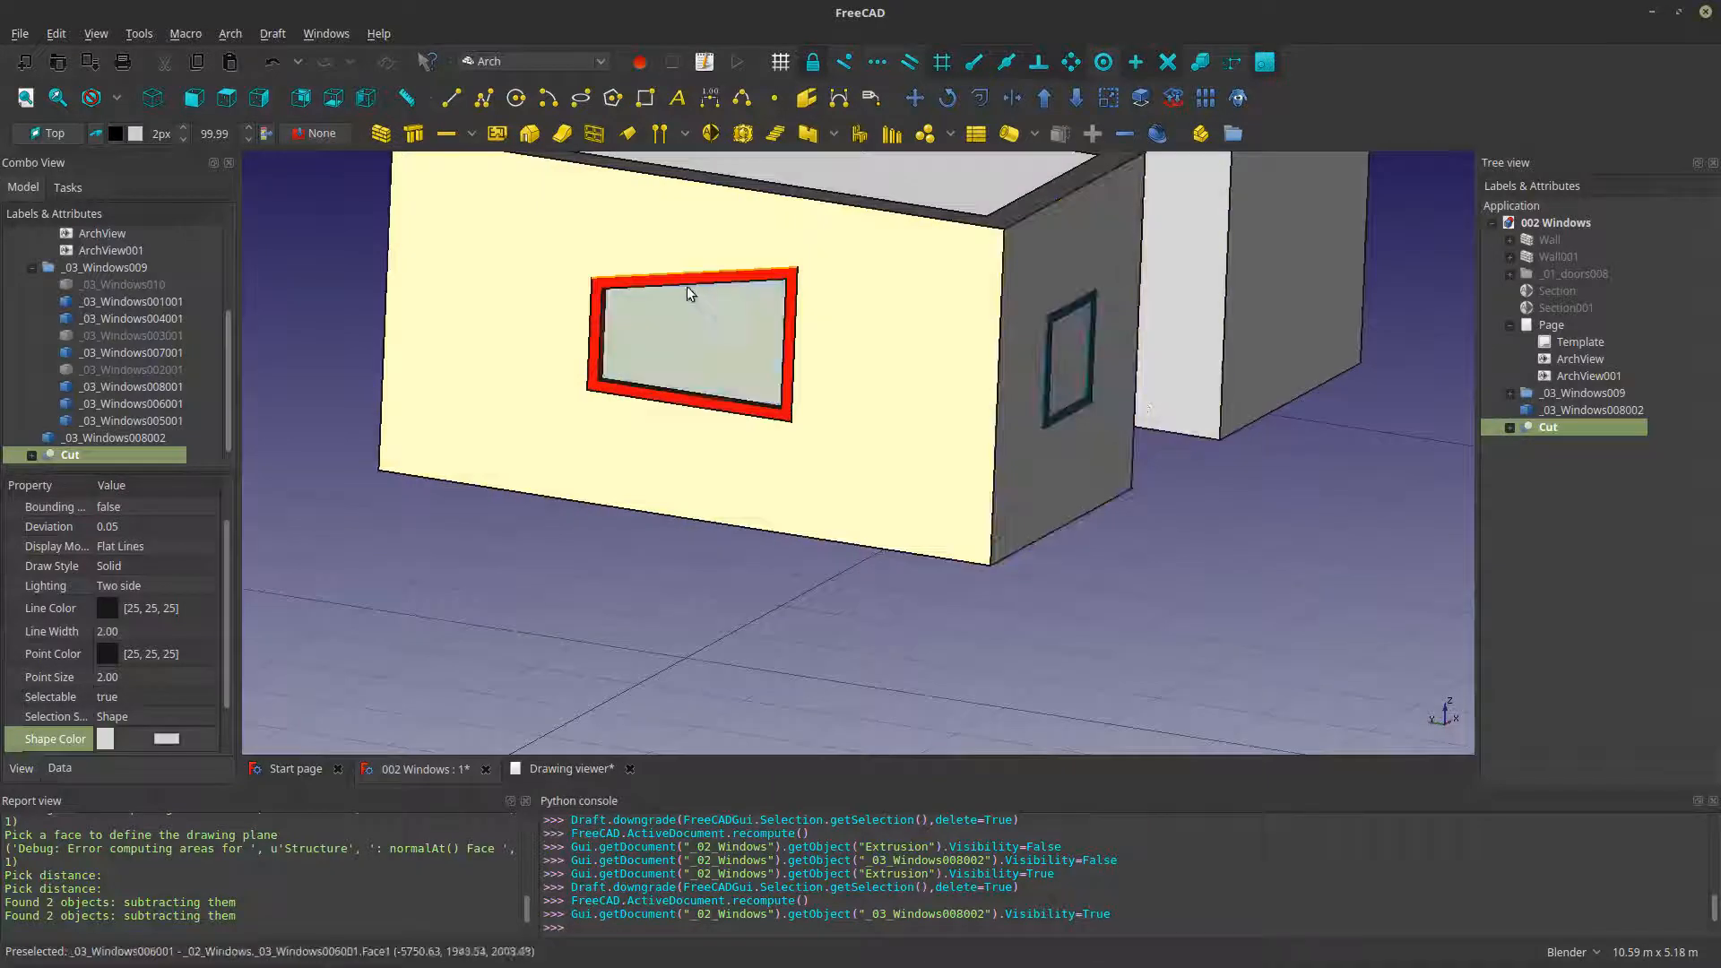
scroll(688, 288, up, 4)
scroll(820, 366, down, 2)
middle_drag(819, 369, 650, 488)
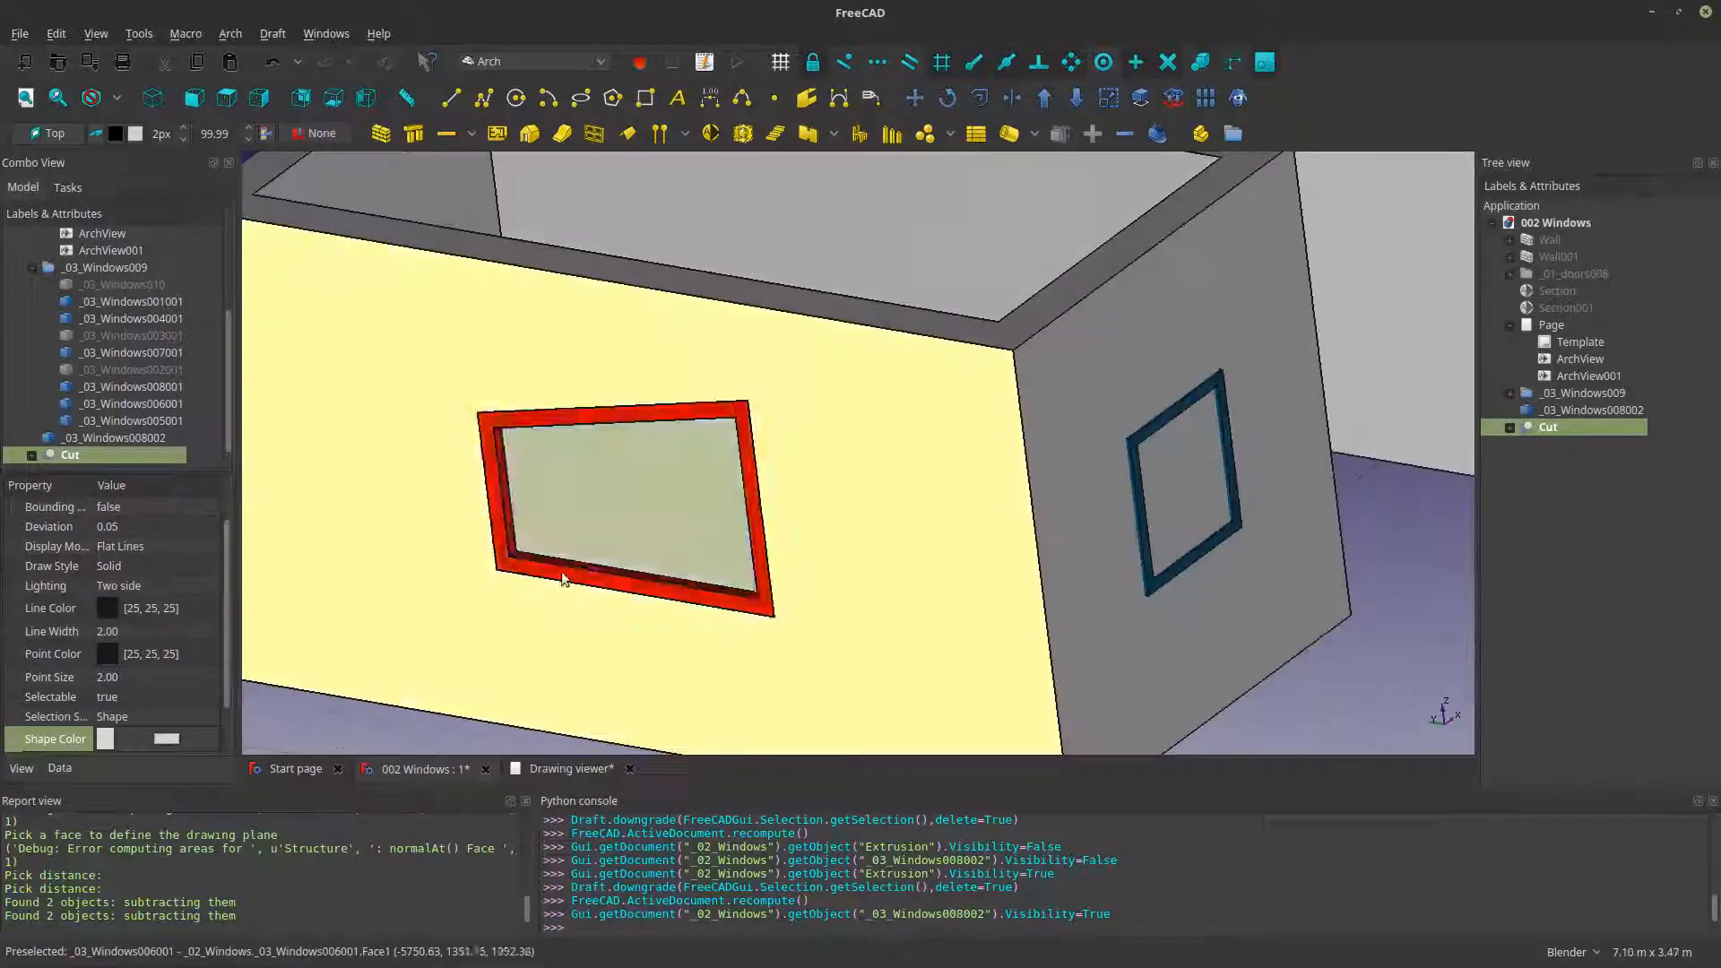
click(324, 723)
scroll(462, 604, down, 4)
middle_drag(854, 478, 1121, 545)
scroll(961, 566, up, 2)
scroll(1122, 545, down, 2)
middle_drag(819, 572, 826, 569)
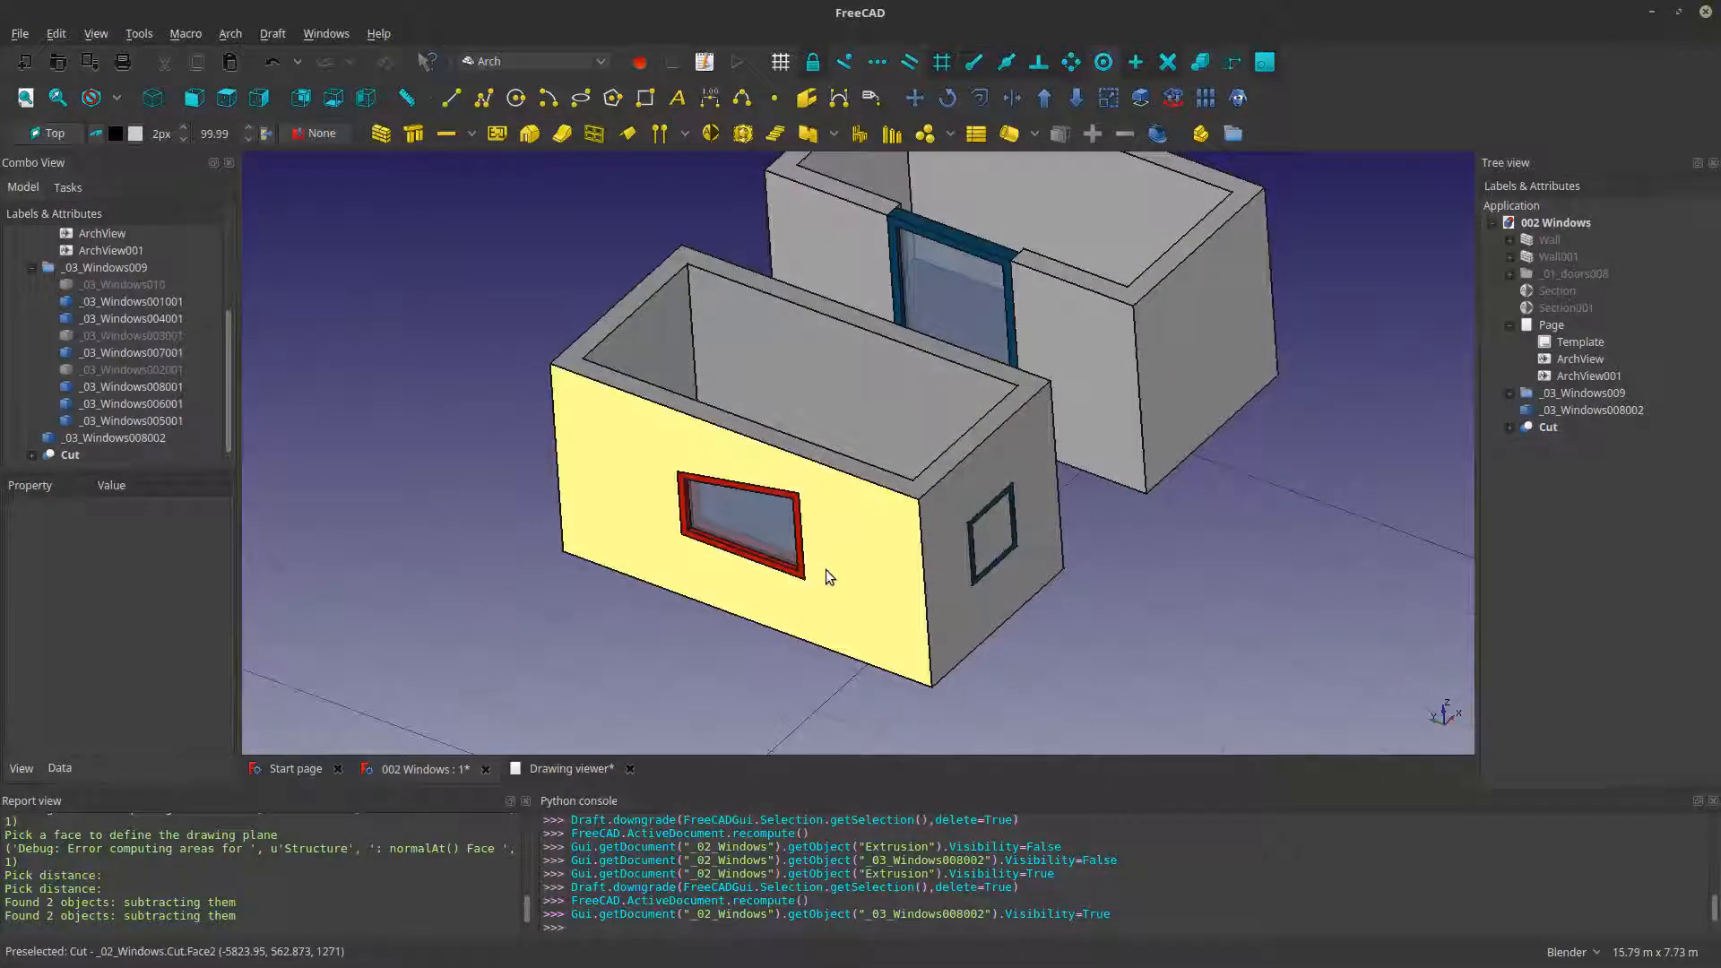
- Align the working plane to the outer wall face around the red-framed window
middle_drag(826, 572, 1180, 470)
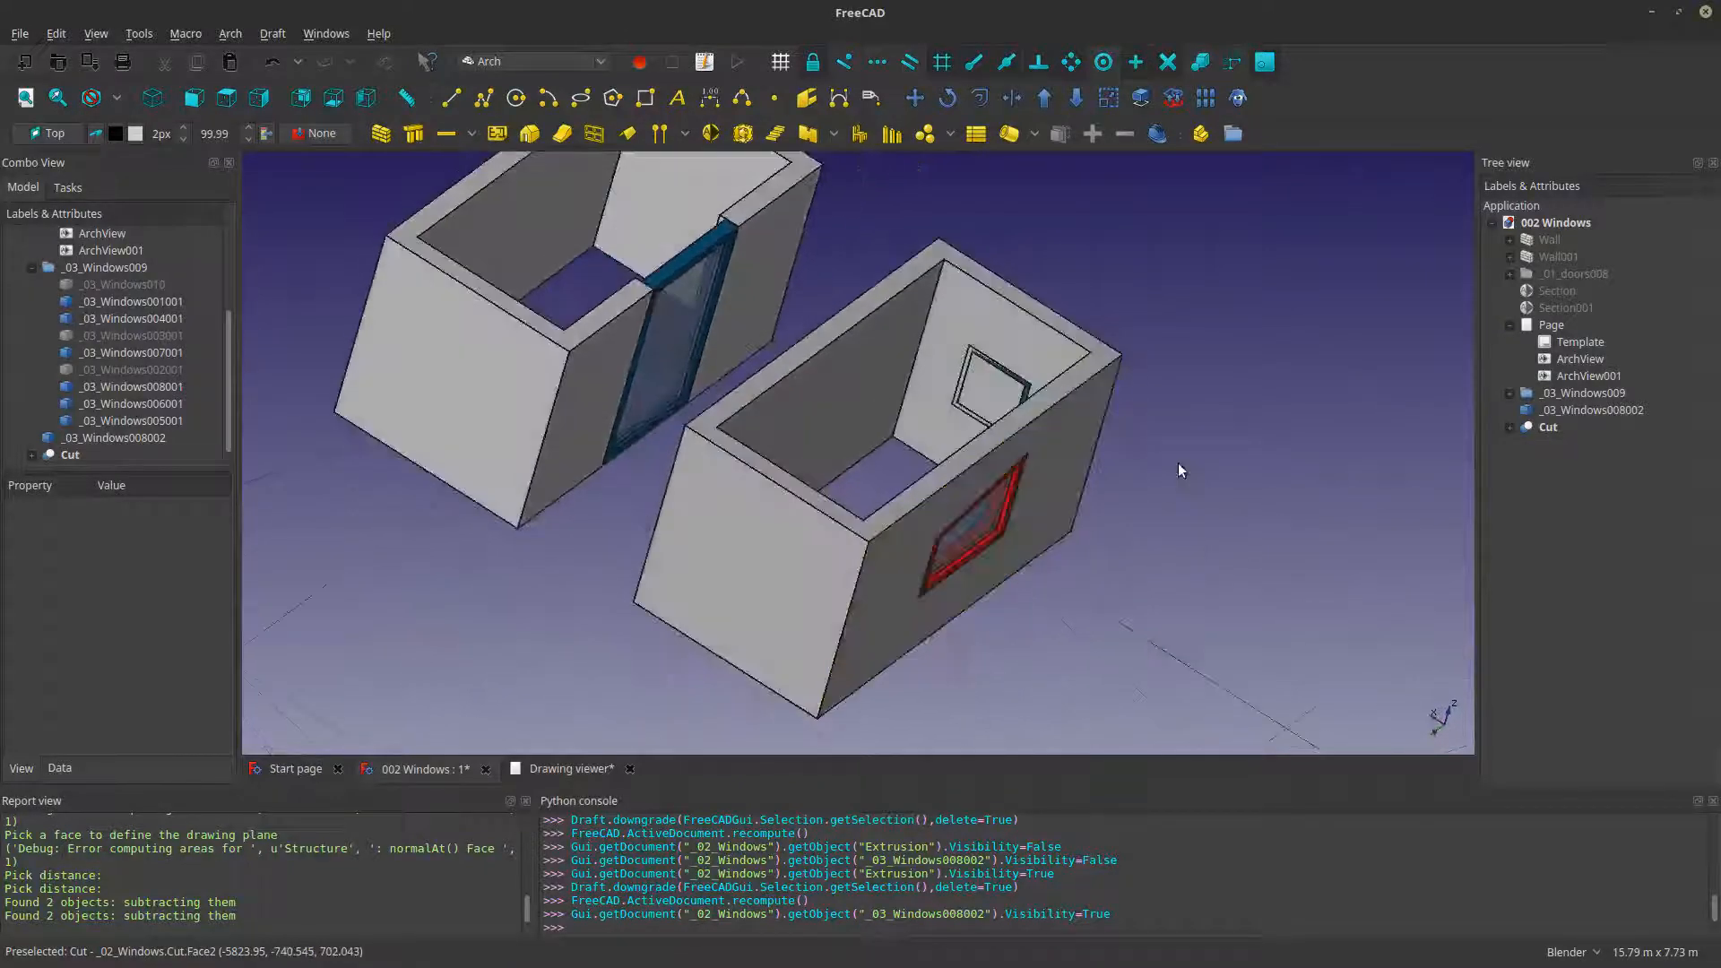
middle_drag(902, 500, 908, 532)
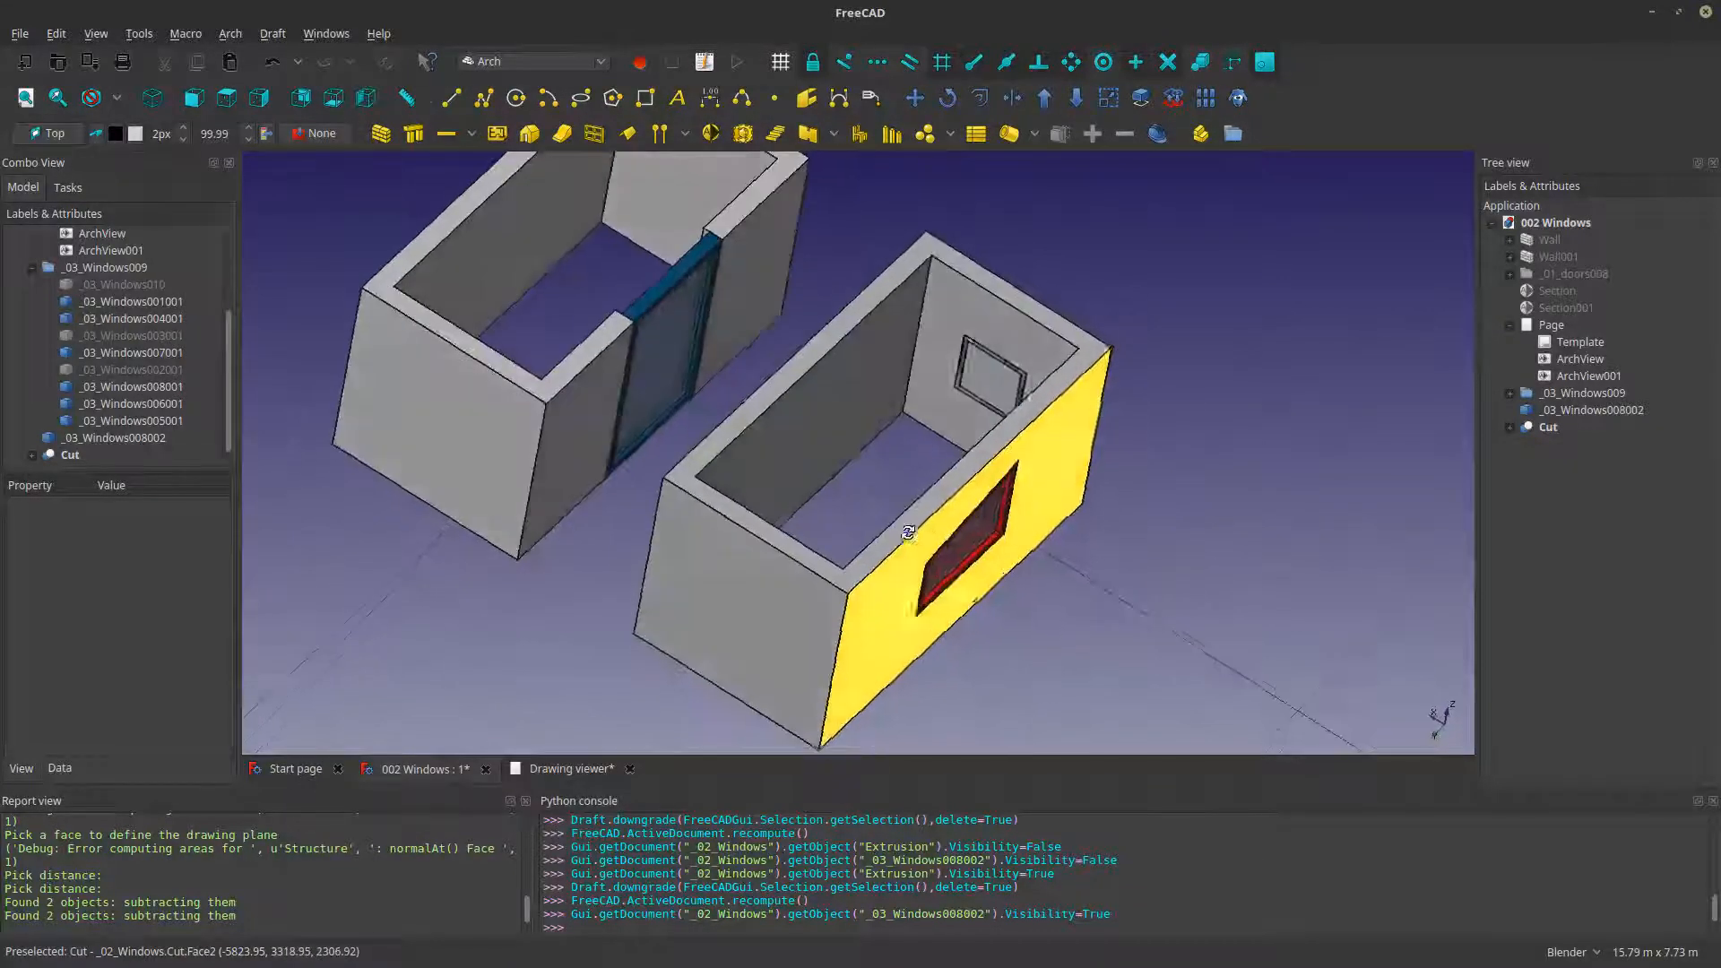
middle_drag(1256, 431, 1182, 420)
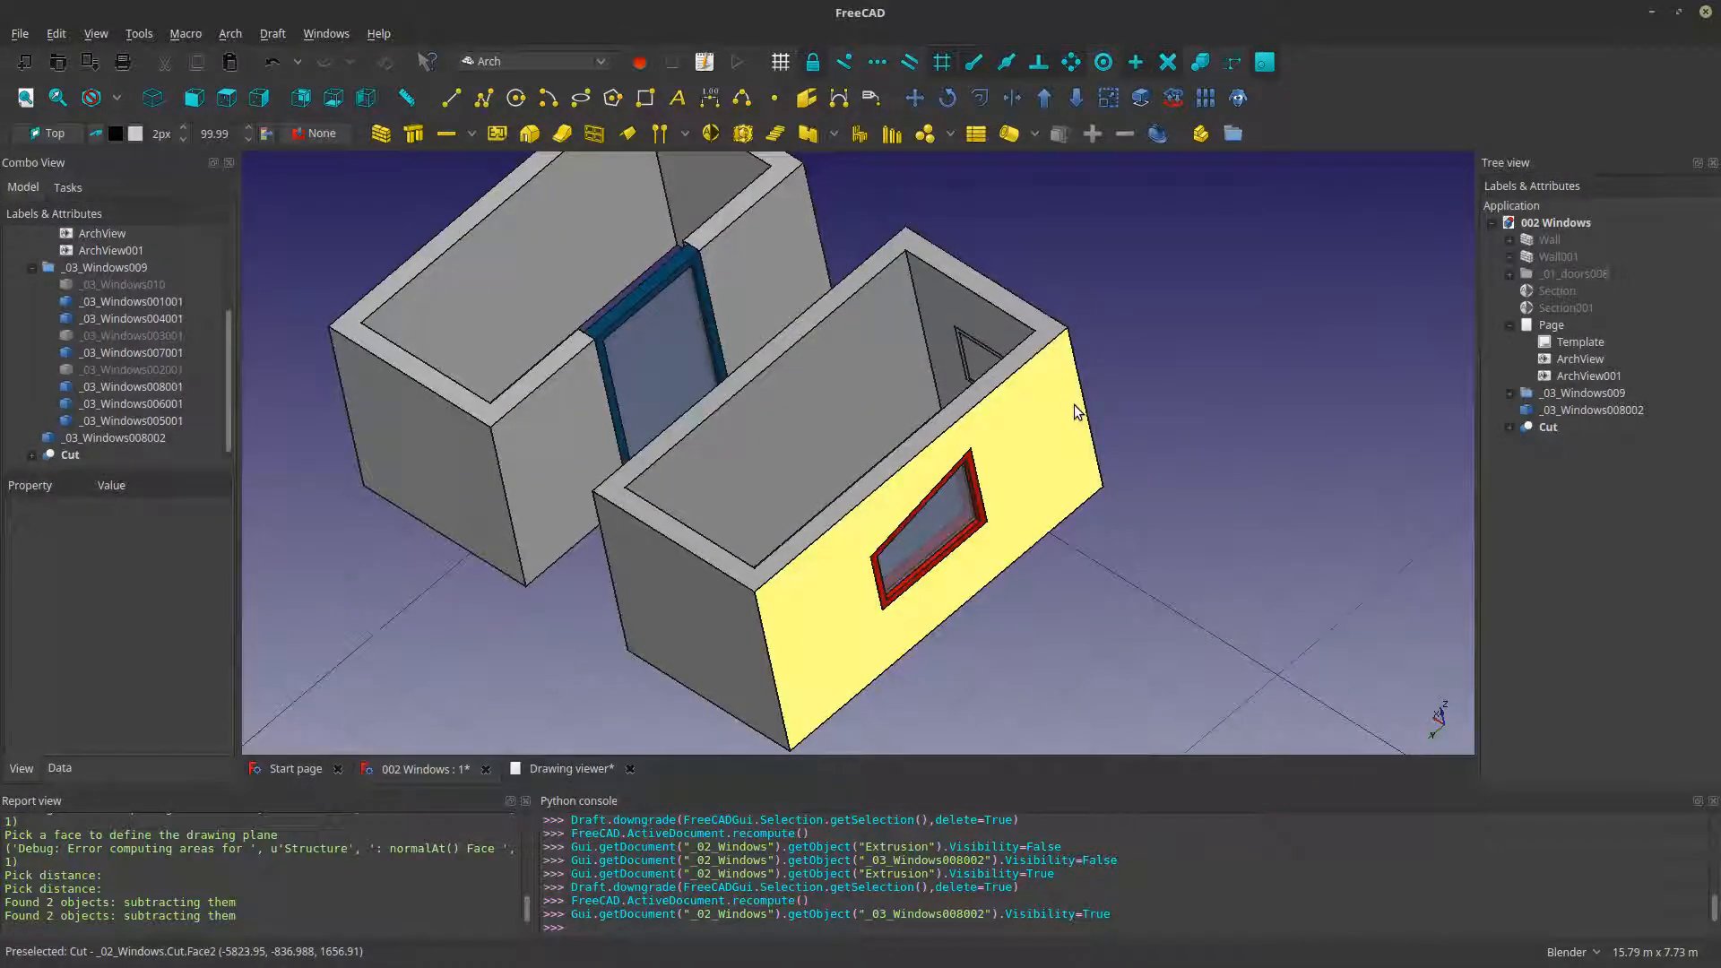
middle_drag(1102, 425, 1096, 451)
scroll(909, 502, down, 2)
scroll(905, 423, up, 2)
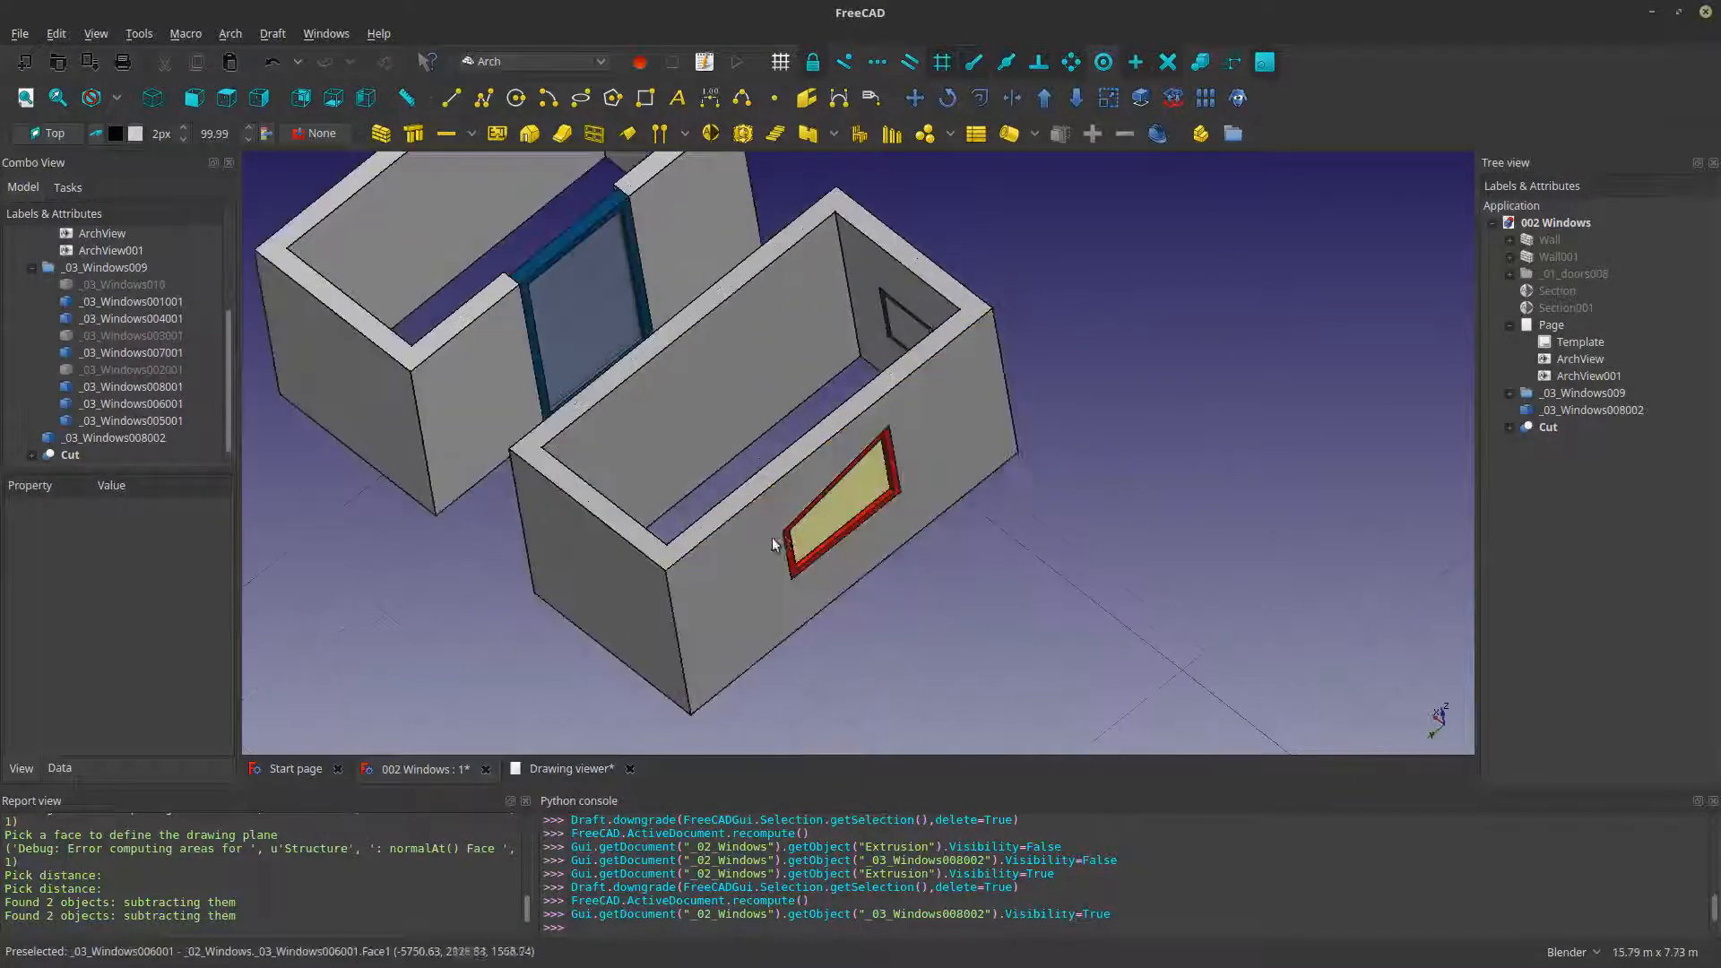
scroll(775, 545, up, 2)
middle_drag(776, 545, 708, 520)
click(950, 361)
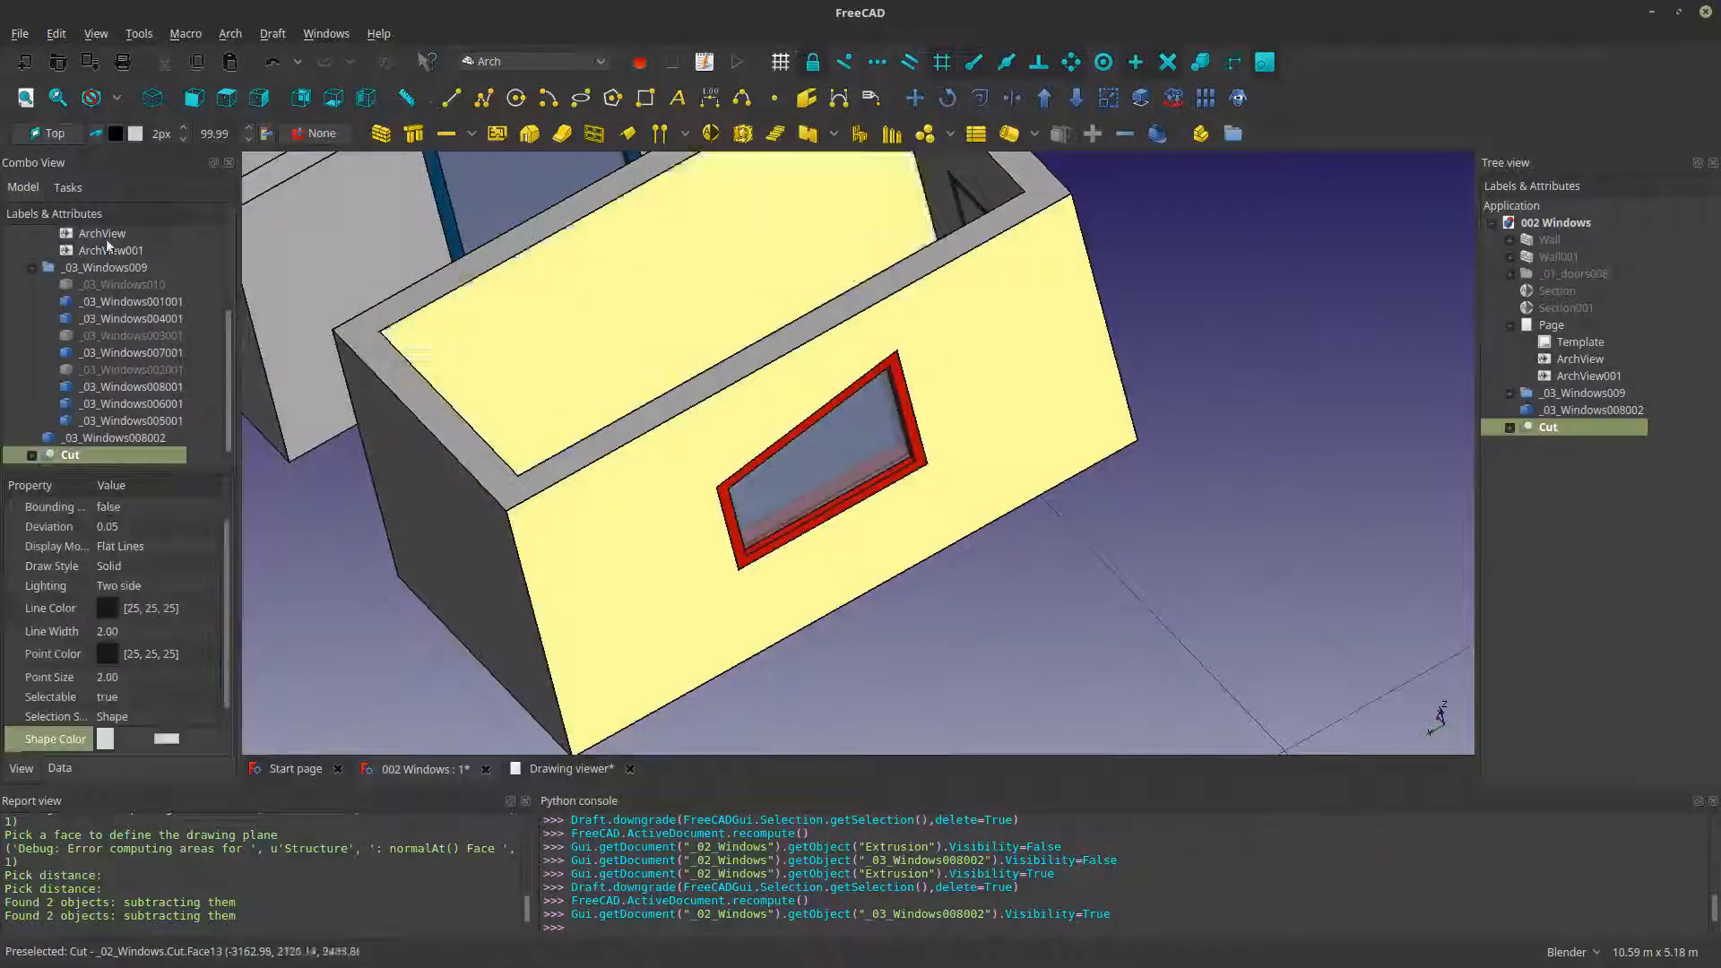
click(50, 133)
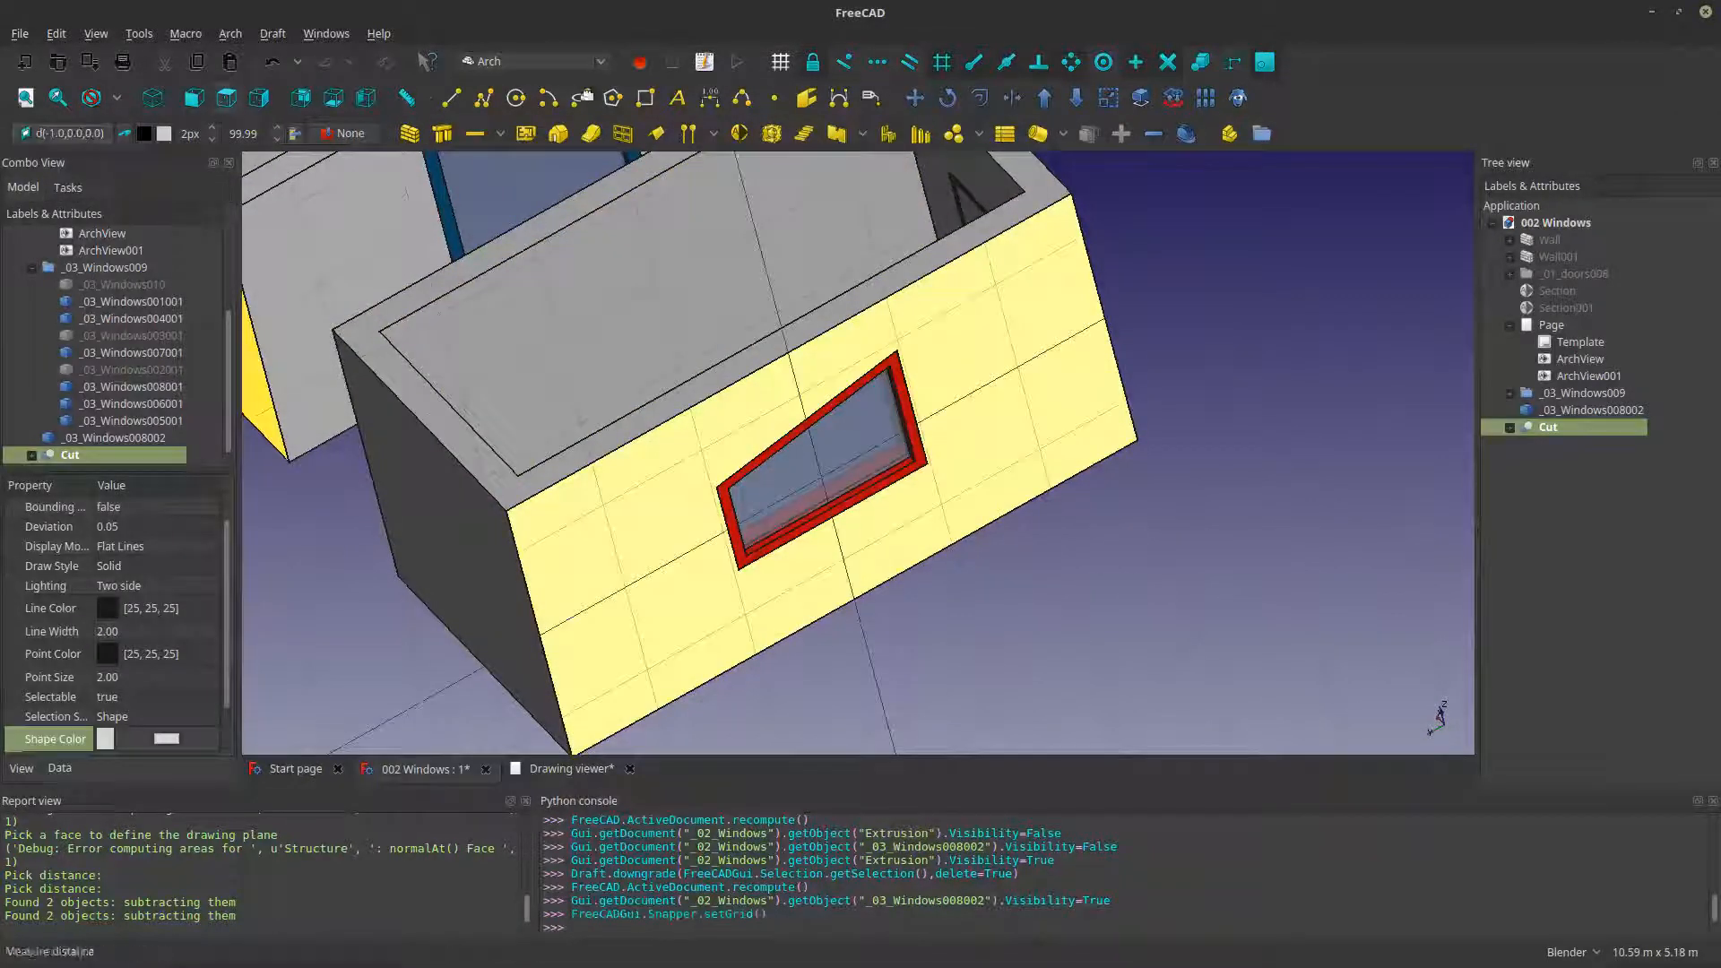
- Dimension the height of the red window frame's taller side, placing the dimension line just outside the frame
click(710, 98)
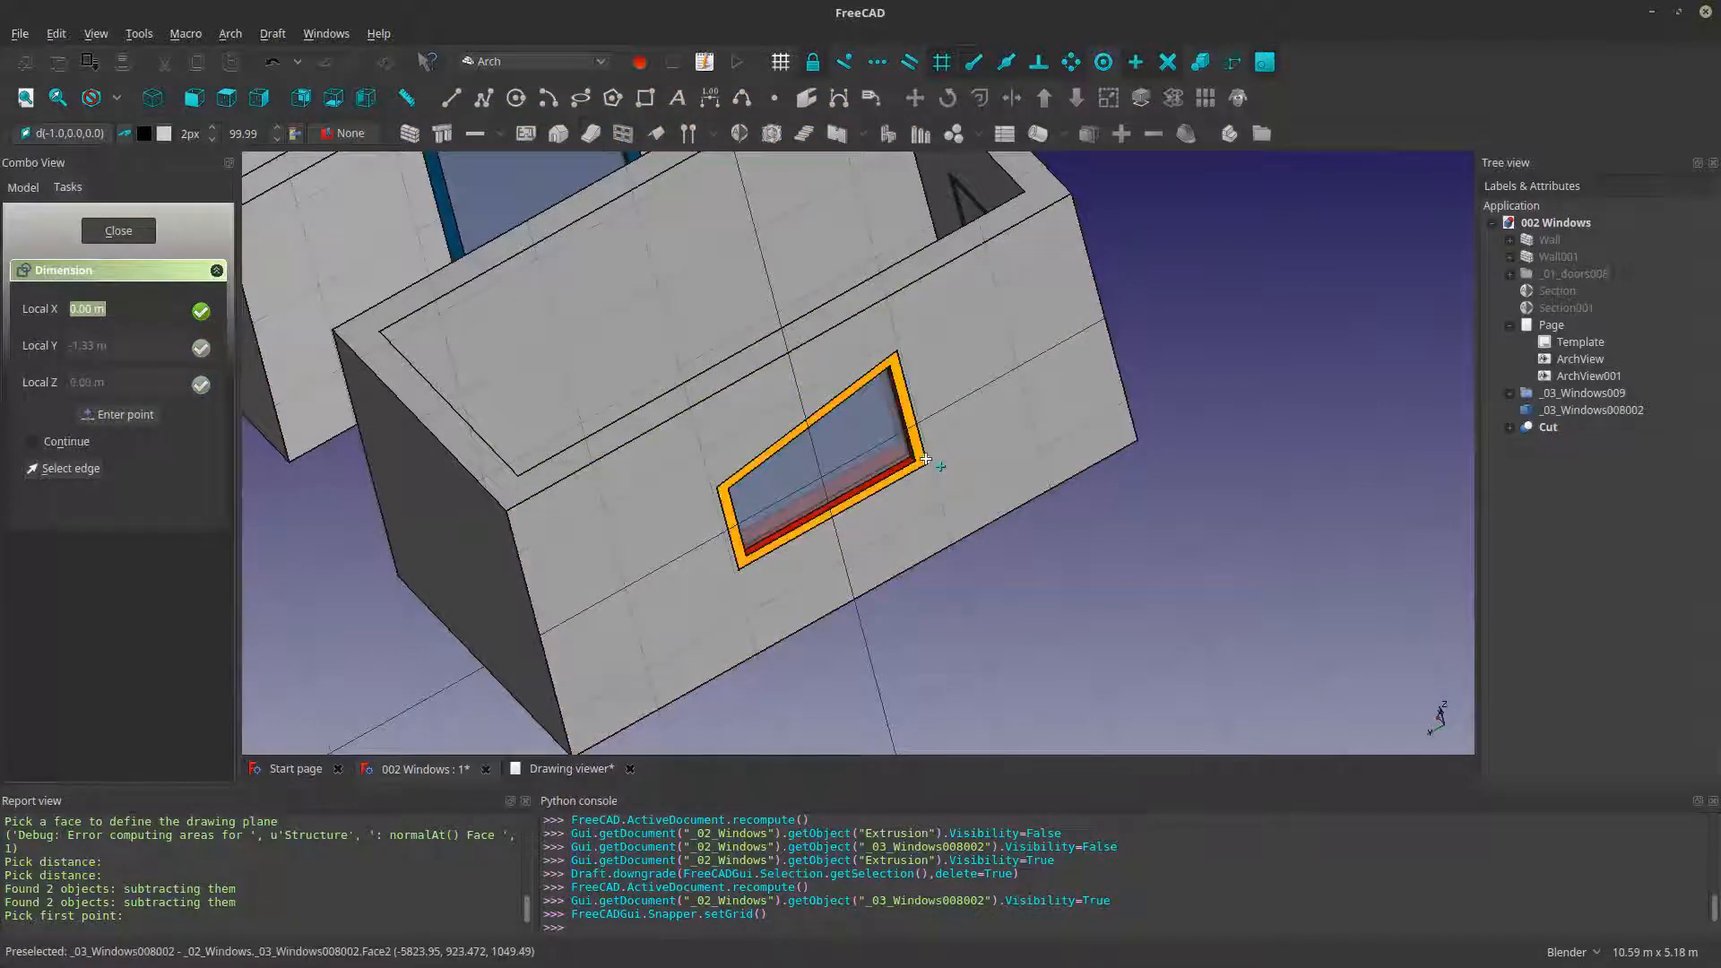
click(928, 460)
click(973, 431)
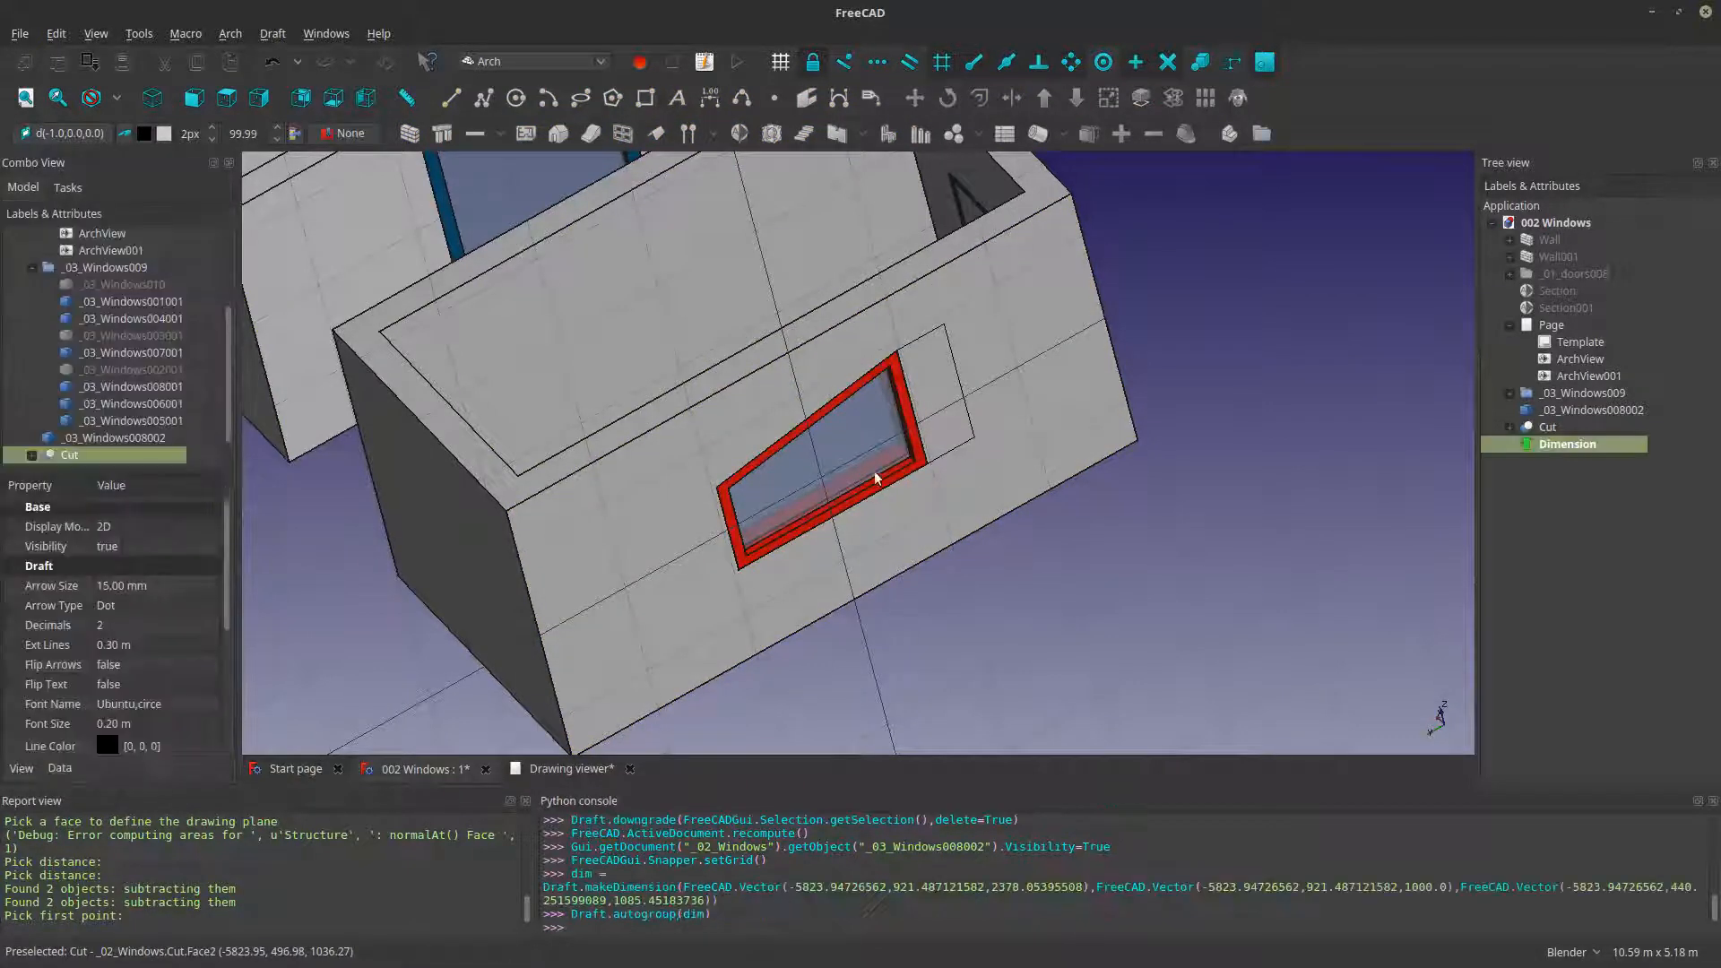
- Dimension the height of the red window frame's shorter side, placing the dimension line outside the frame, and clear the selection
click(711, 98)
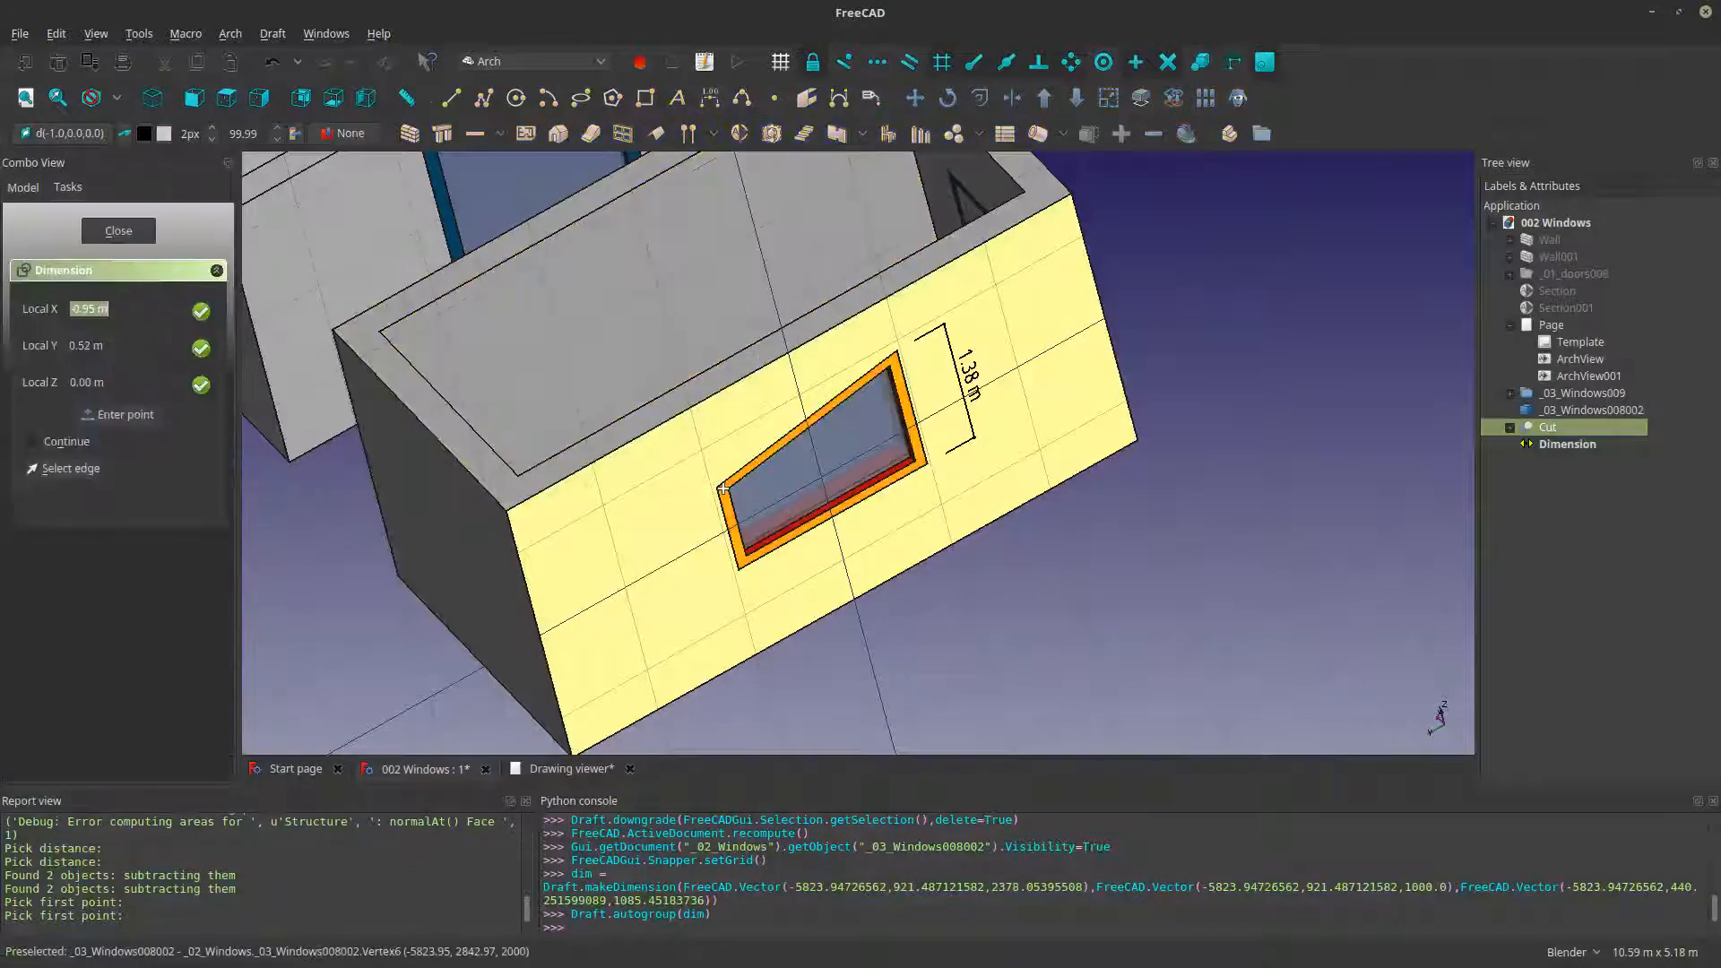
click(719, 496)
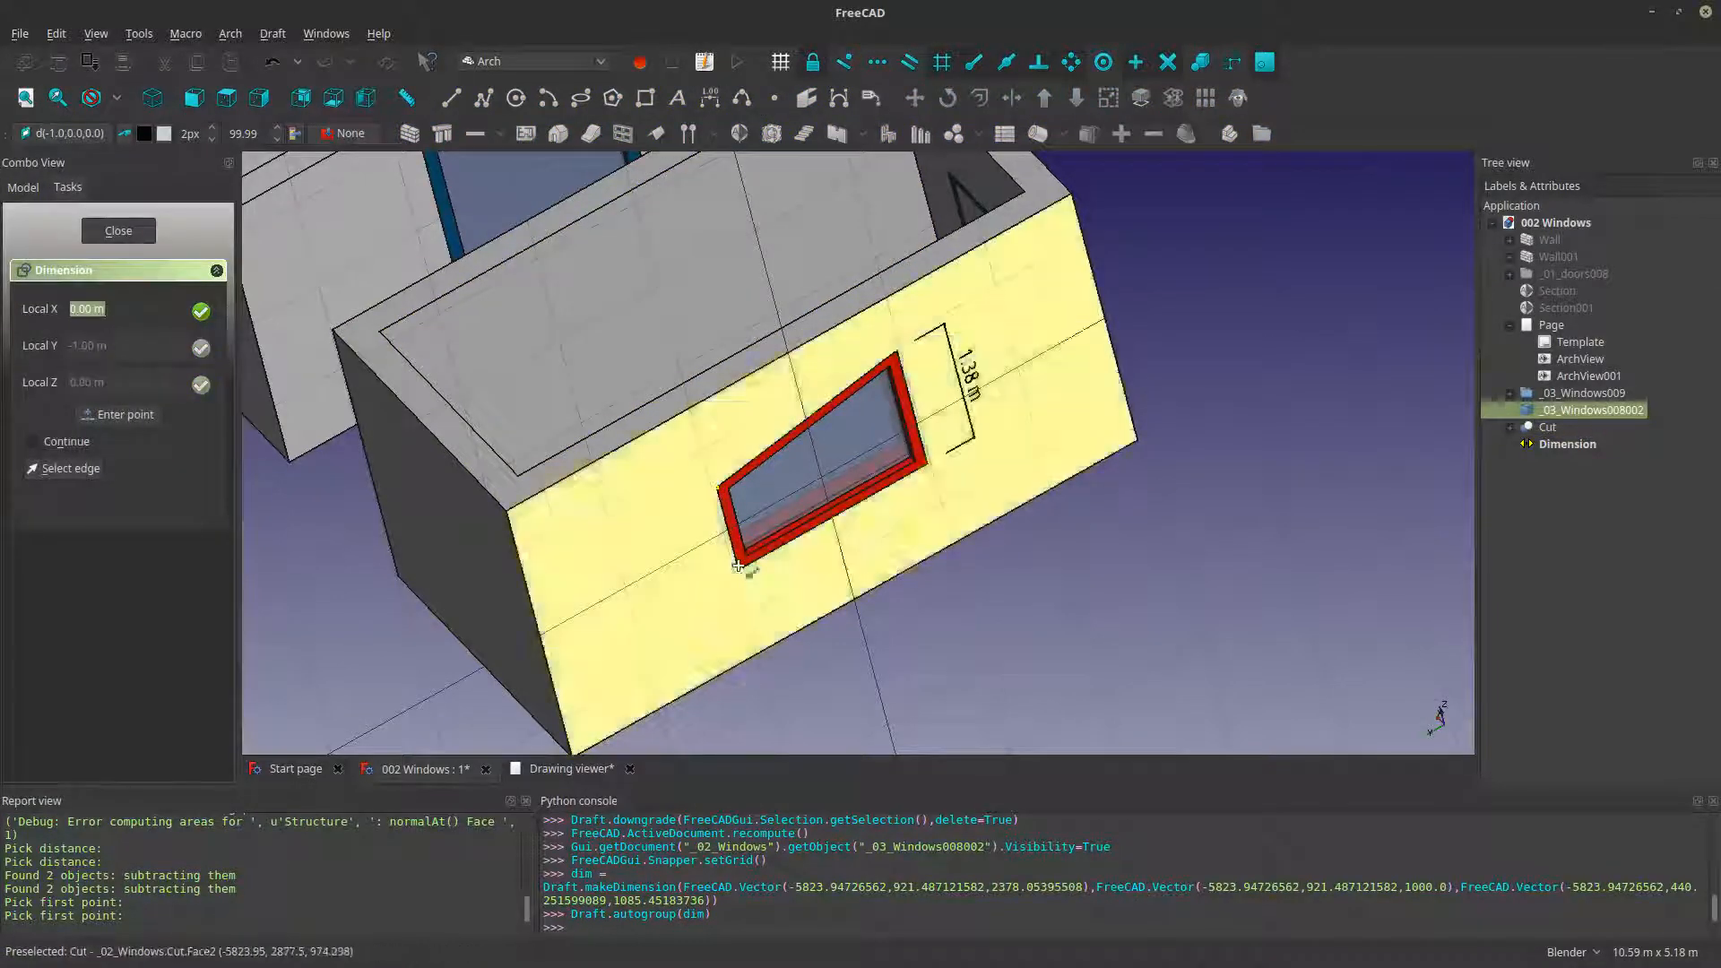
click(700, 590)
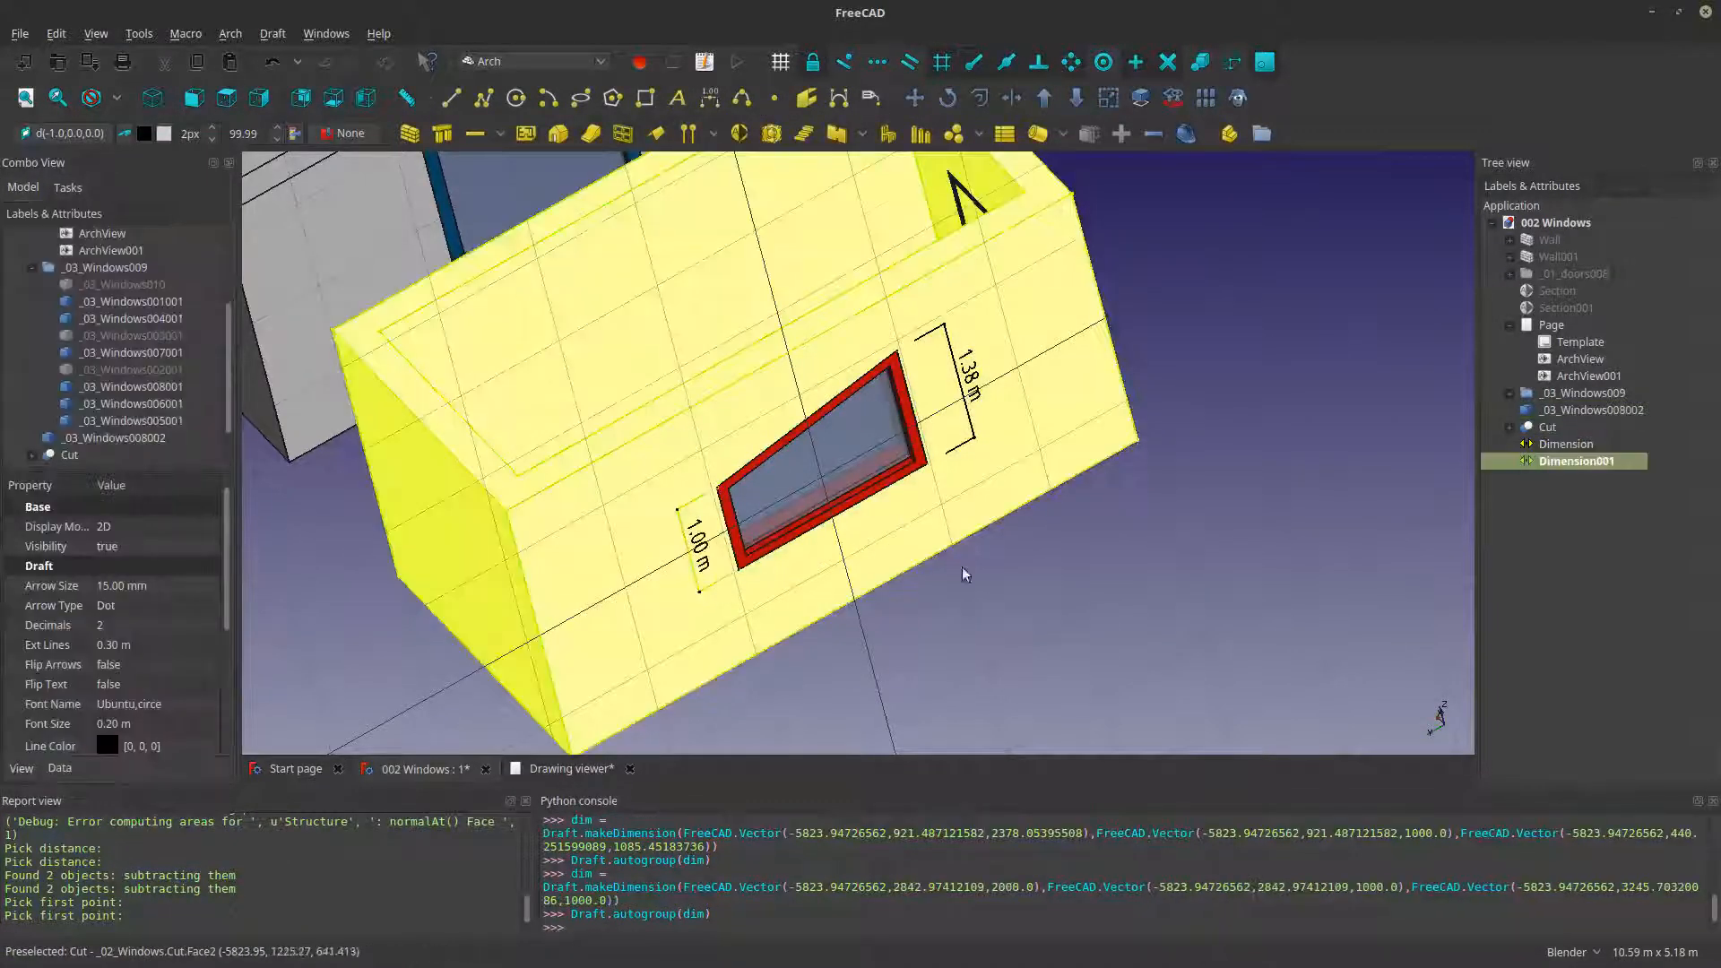
click(1076, 611)
- Examine the two height dimensions beside the red window and both rooms from several angles
middle_drag(938, 515, 934, 474)
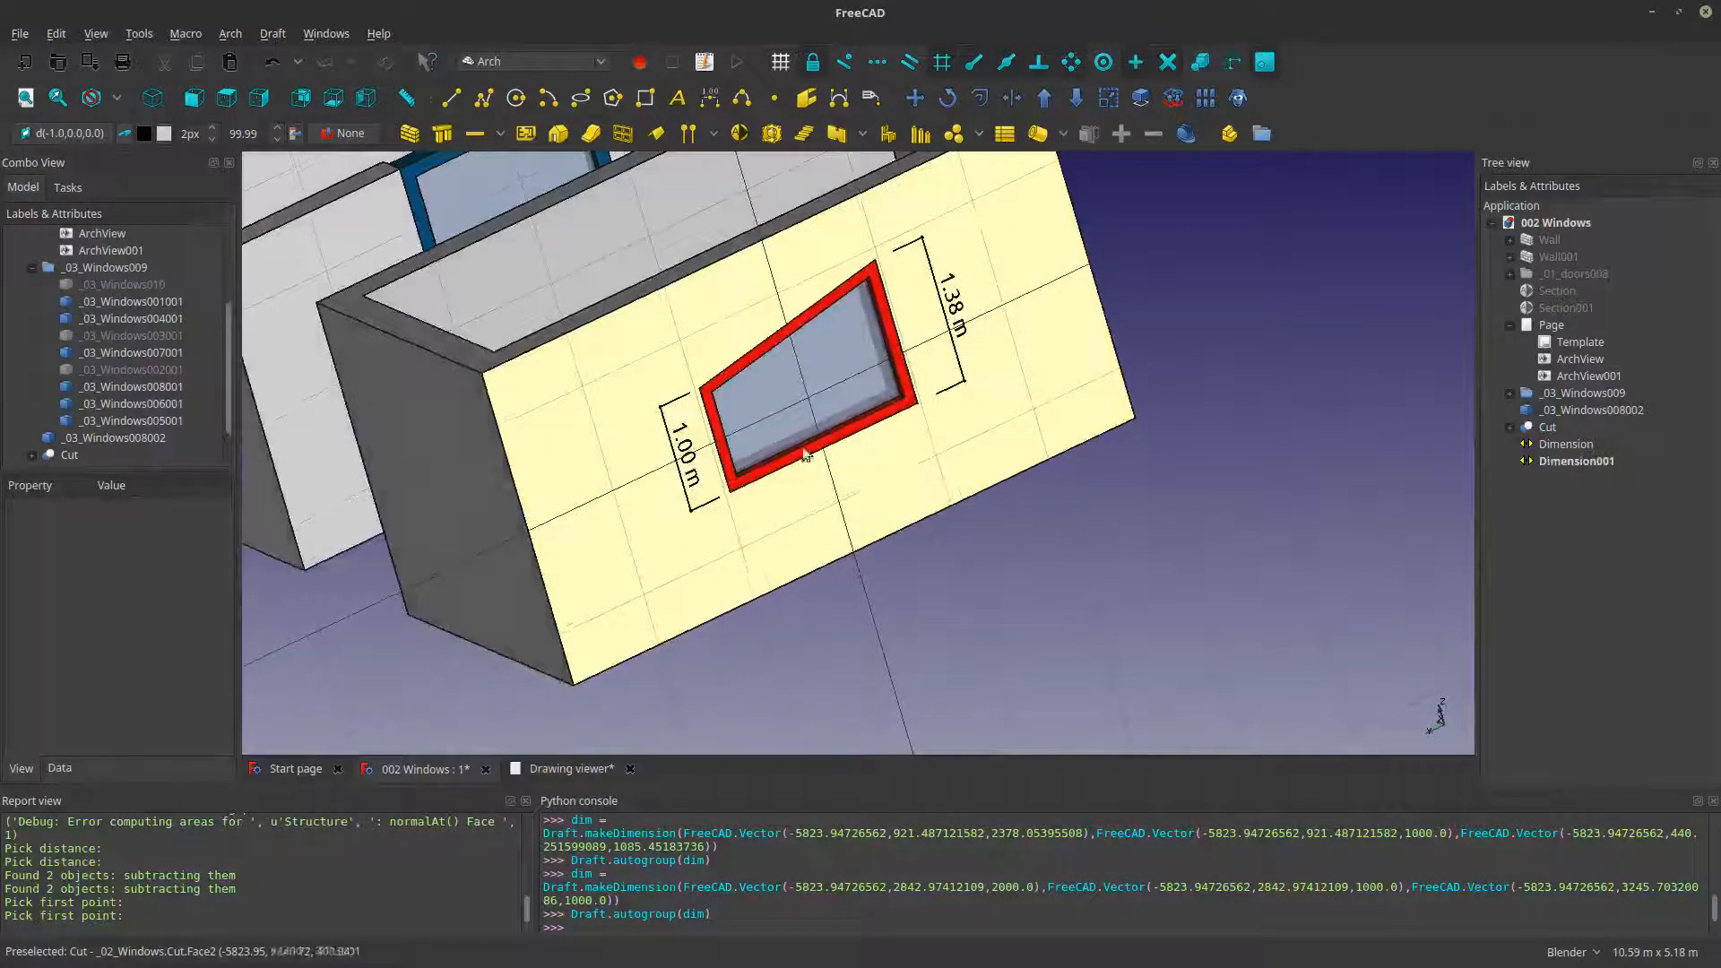
shift+middle_drag(842, 345, 883, 396)
middle_drag(708, 429, 683, 389)
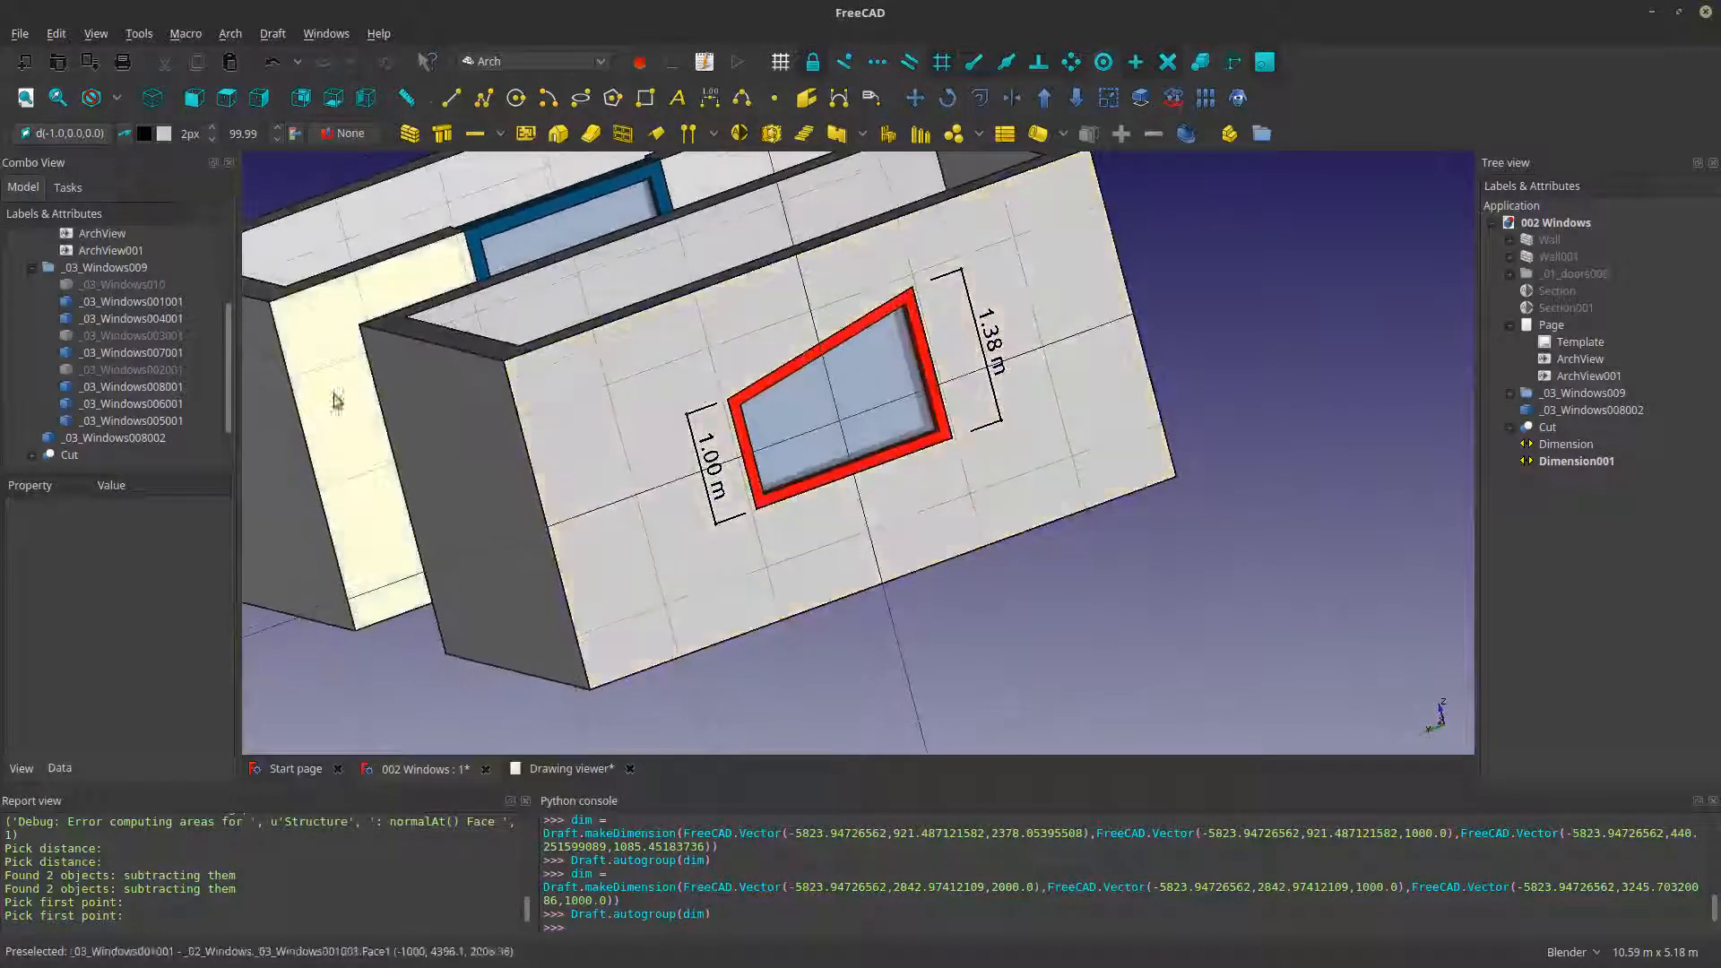
scroll(755, 344, down, 2)
middle_drag(819, 317, 866, 336)
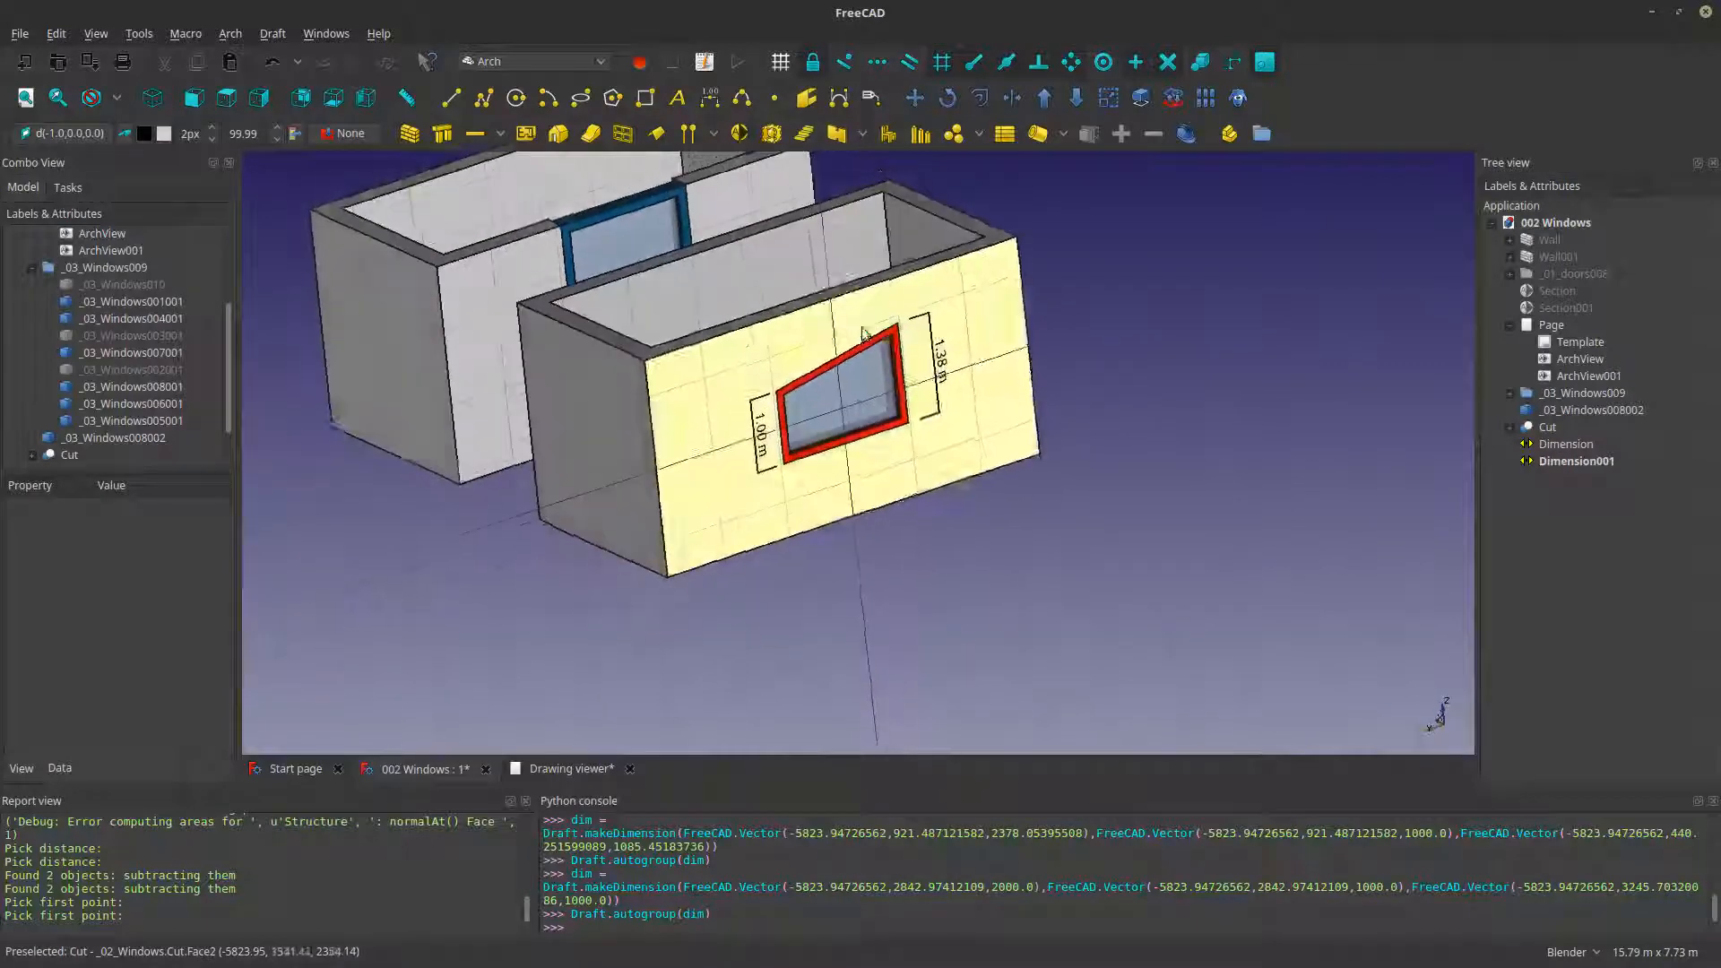
shift+middle_drag(724, 341, 768, 464)
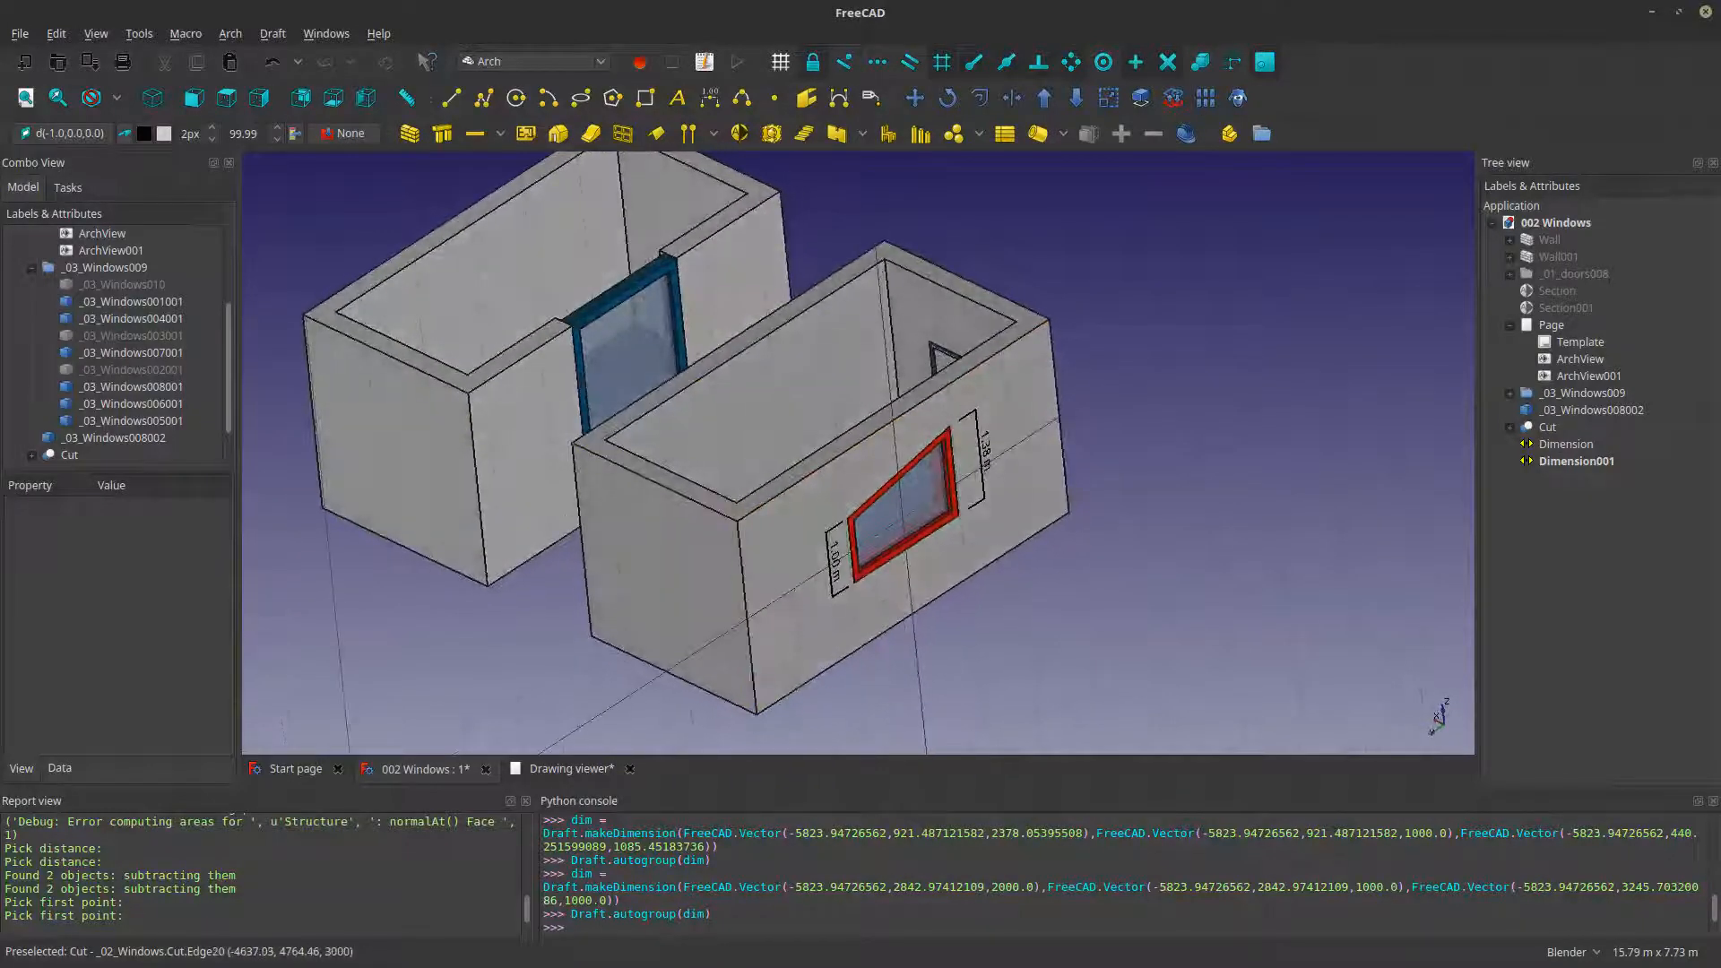